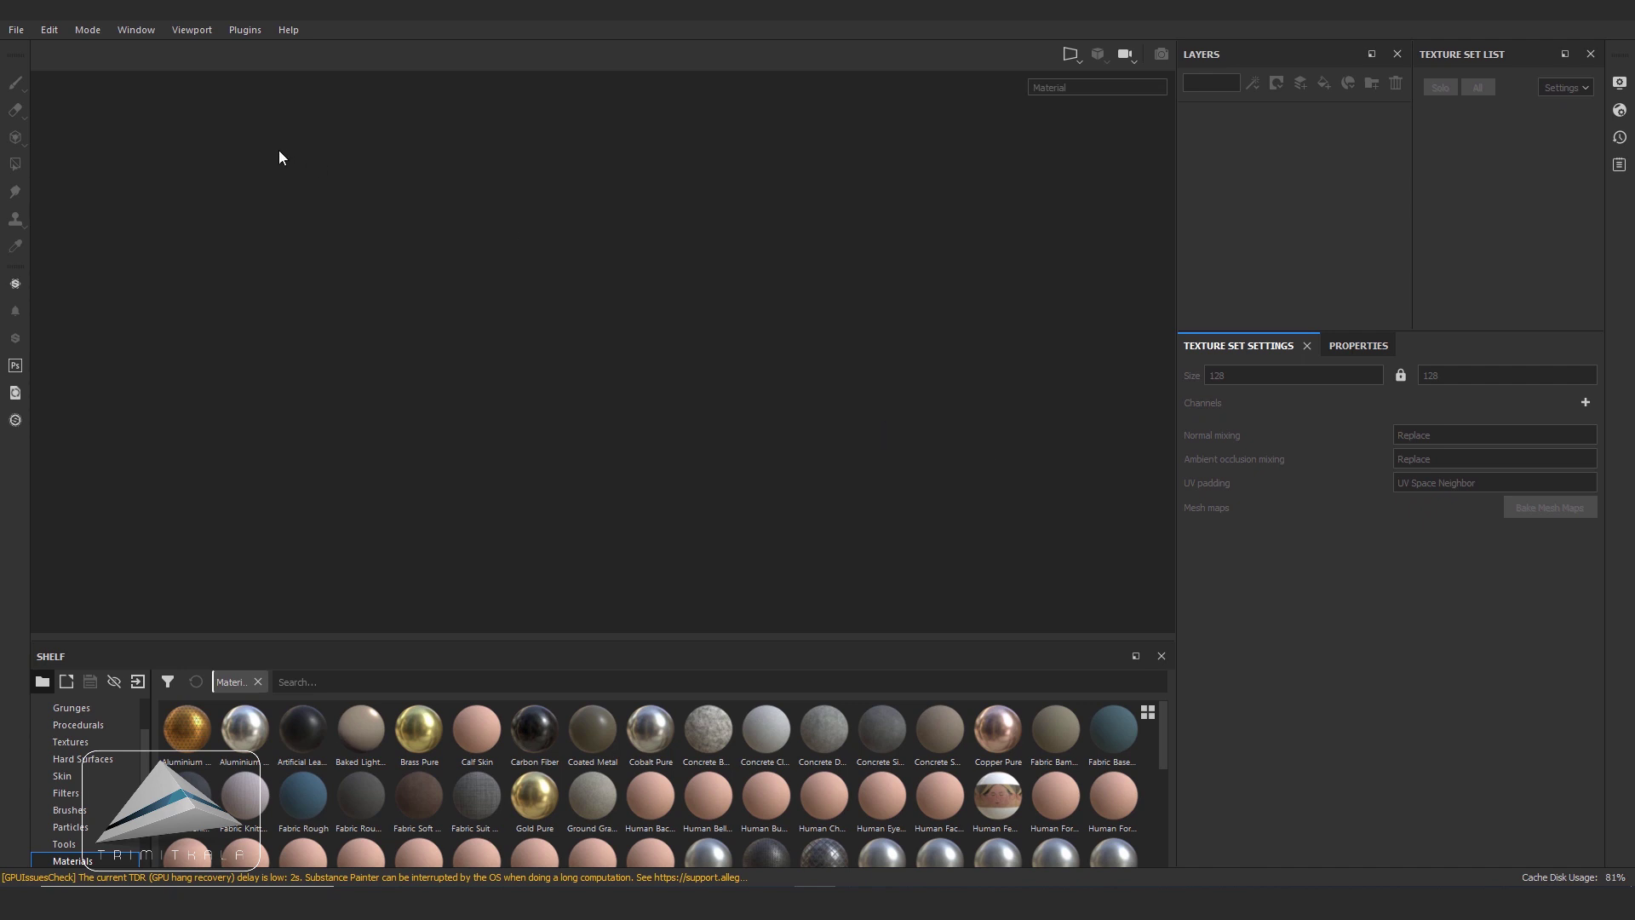
- Create a new project from the Hut1_Low.fbx mesh at 2048 document resolution
left_click(18, 34)
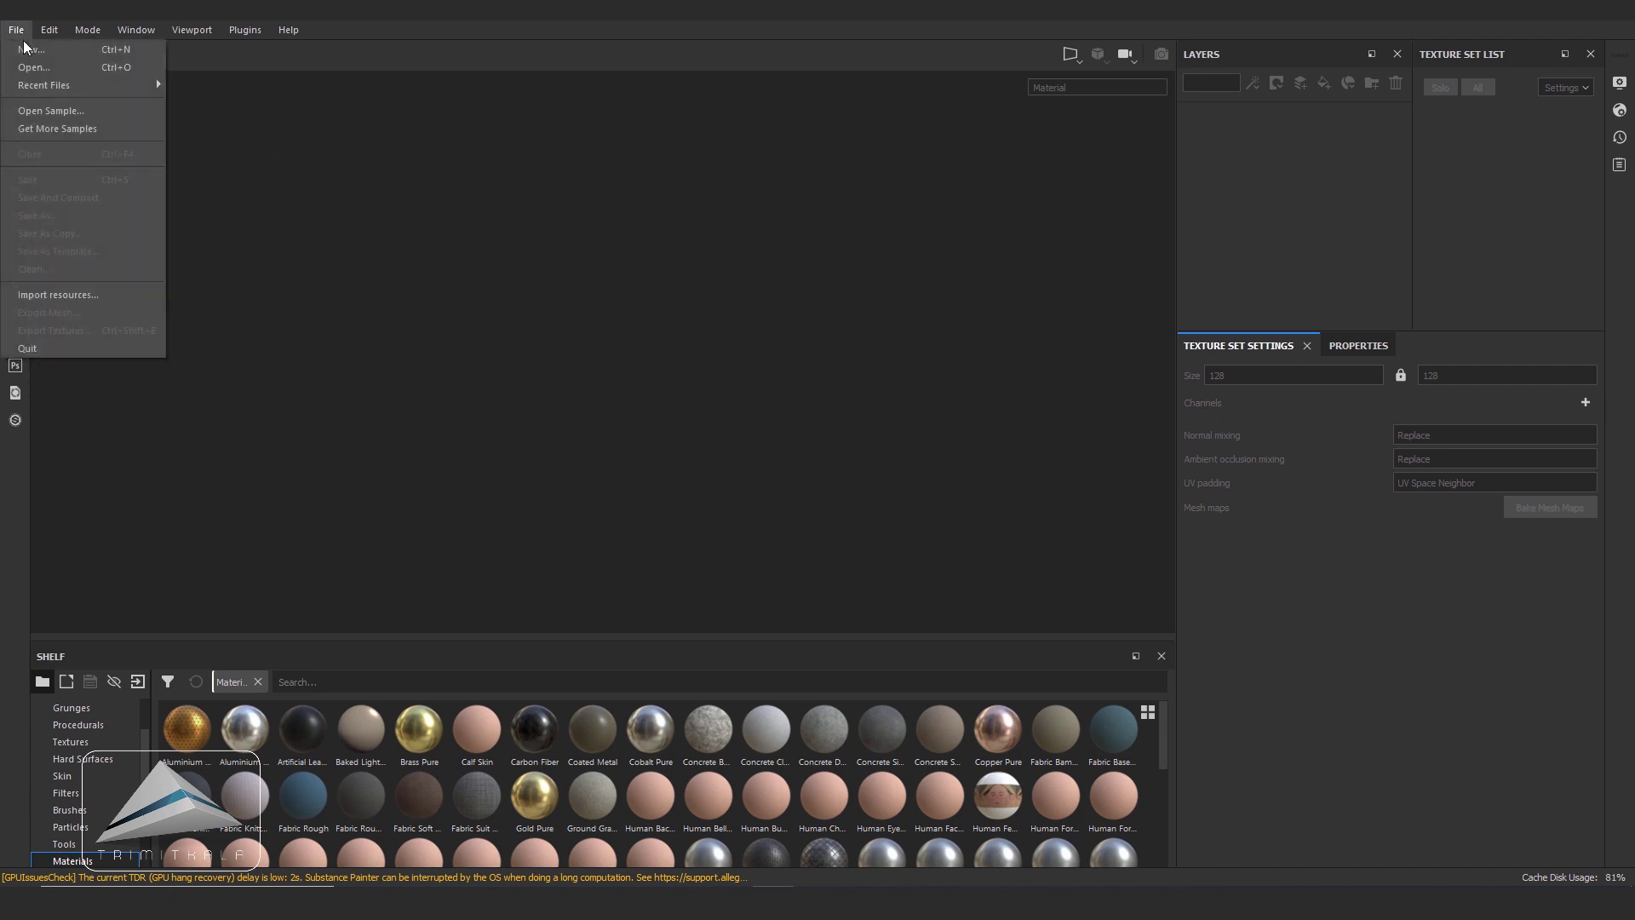
left_click(33, 53)
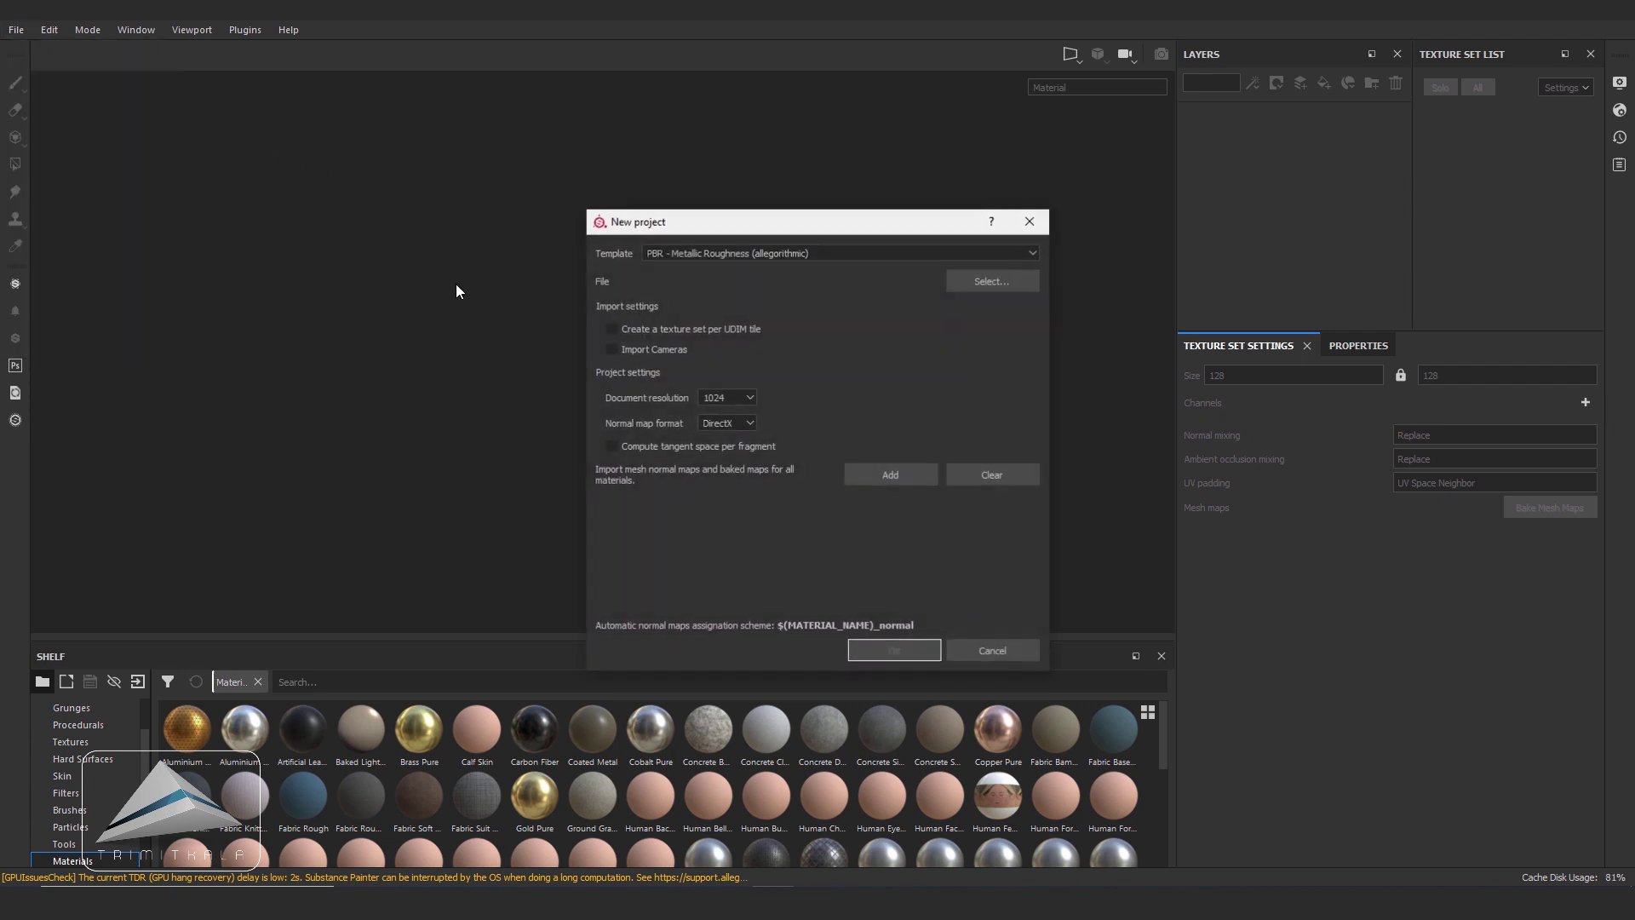
left_click_drag(760, 233, 703, 234)
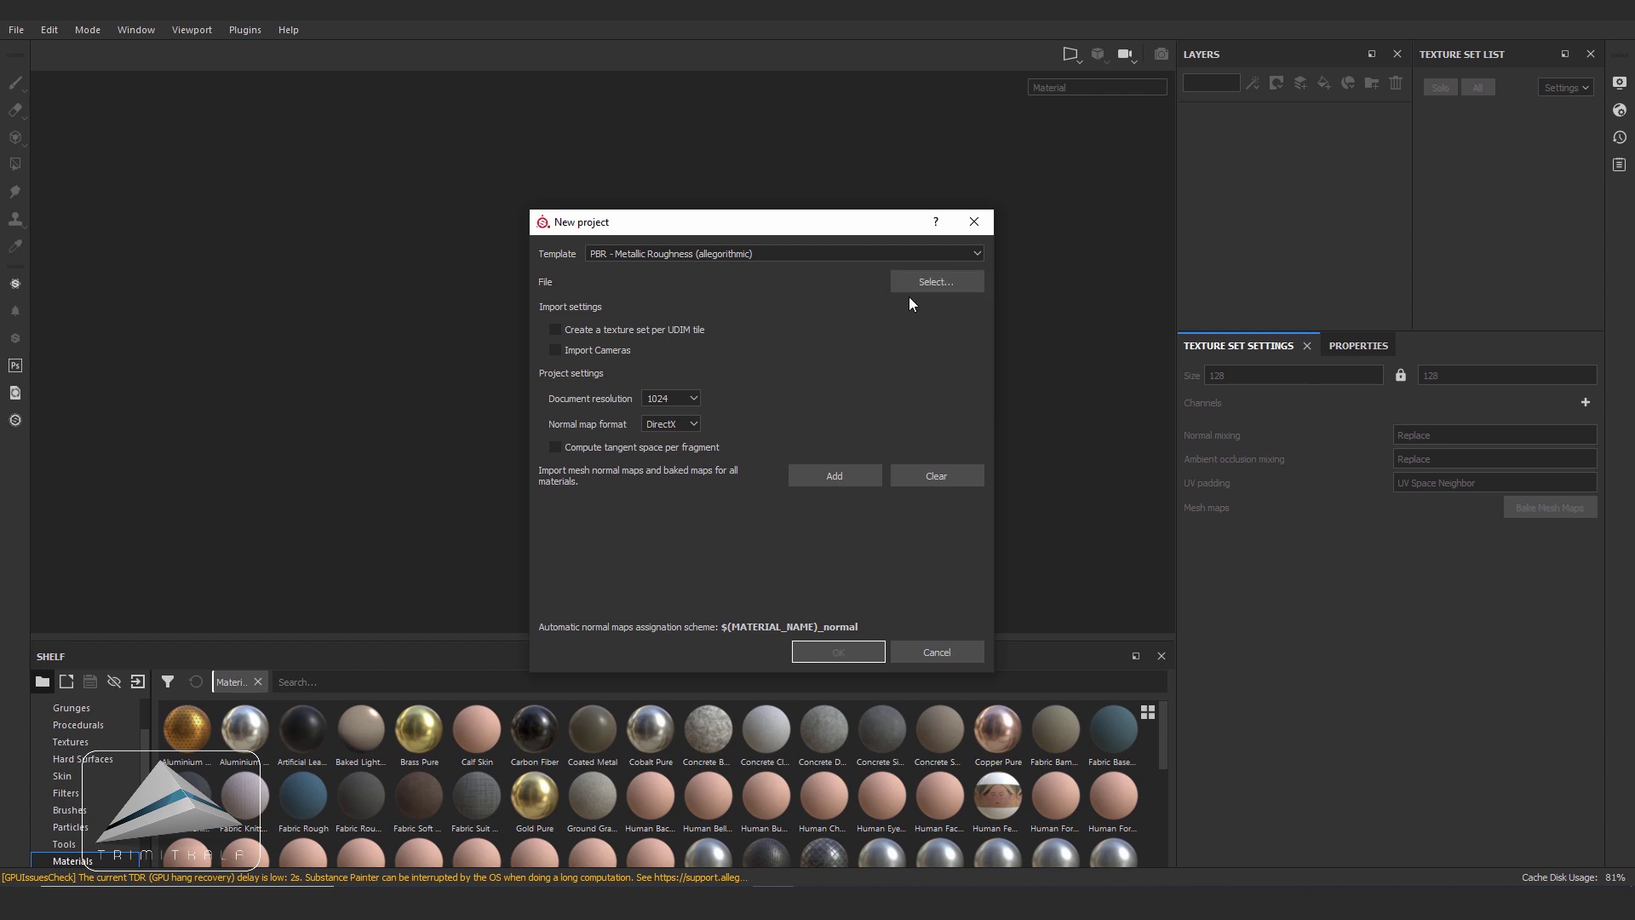
left_click(939, 286)
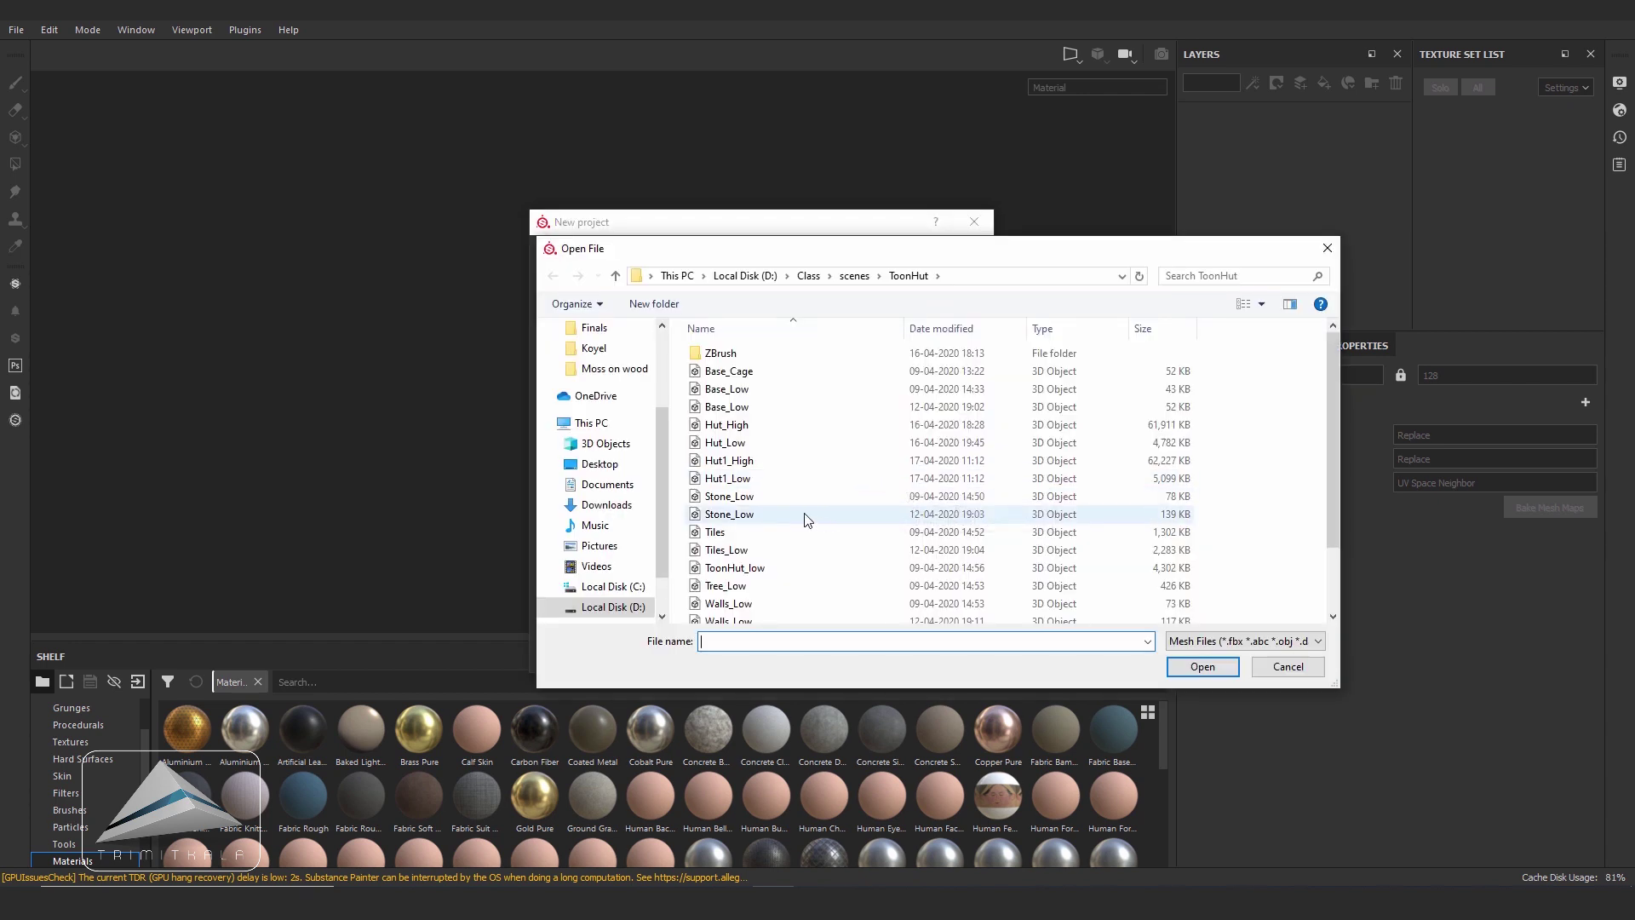
left_click(764, 477)
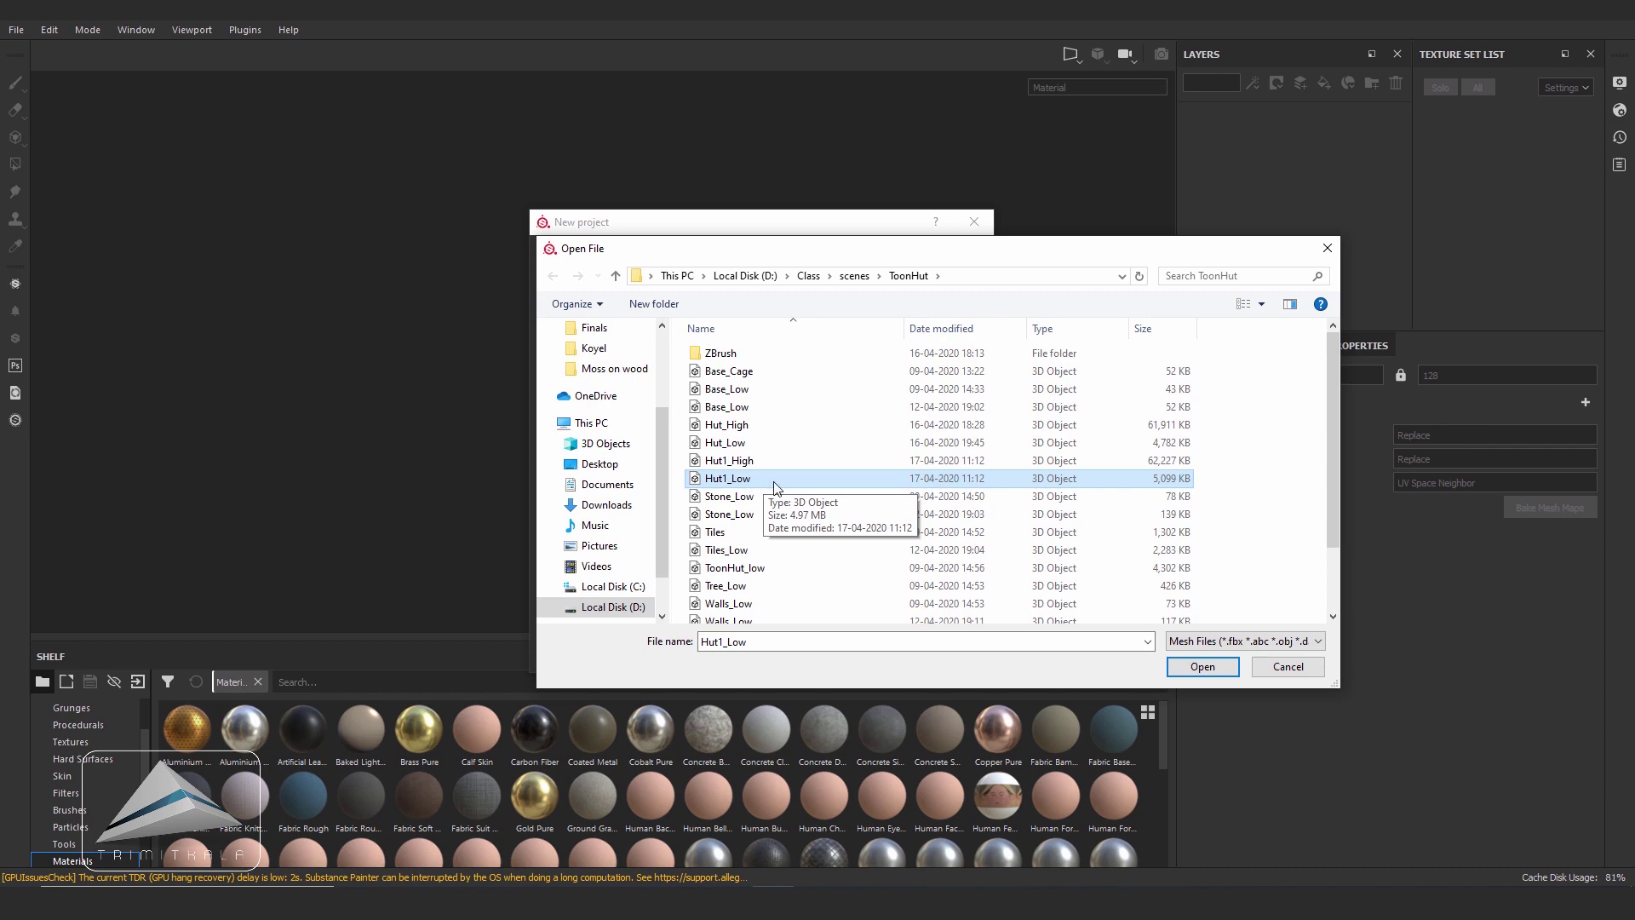
left_click(1214, 668)
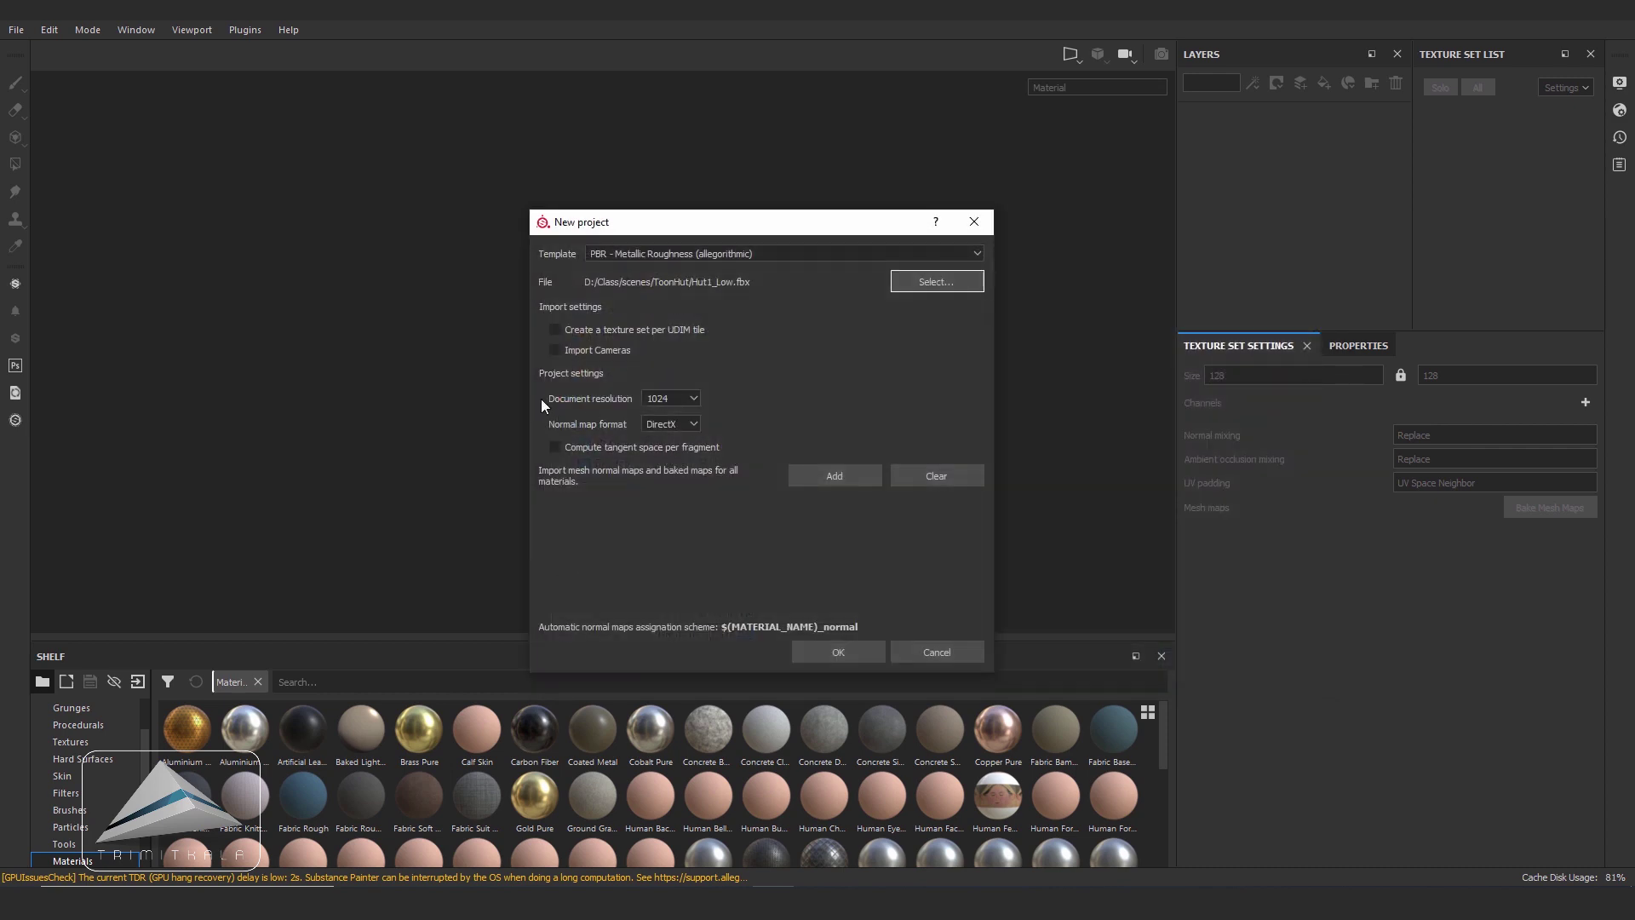
left_click(695, 397)
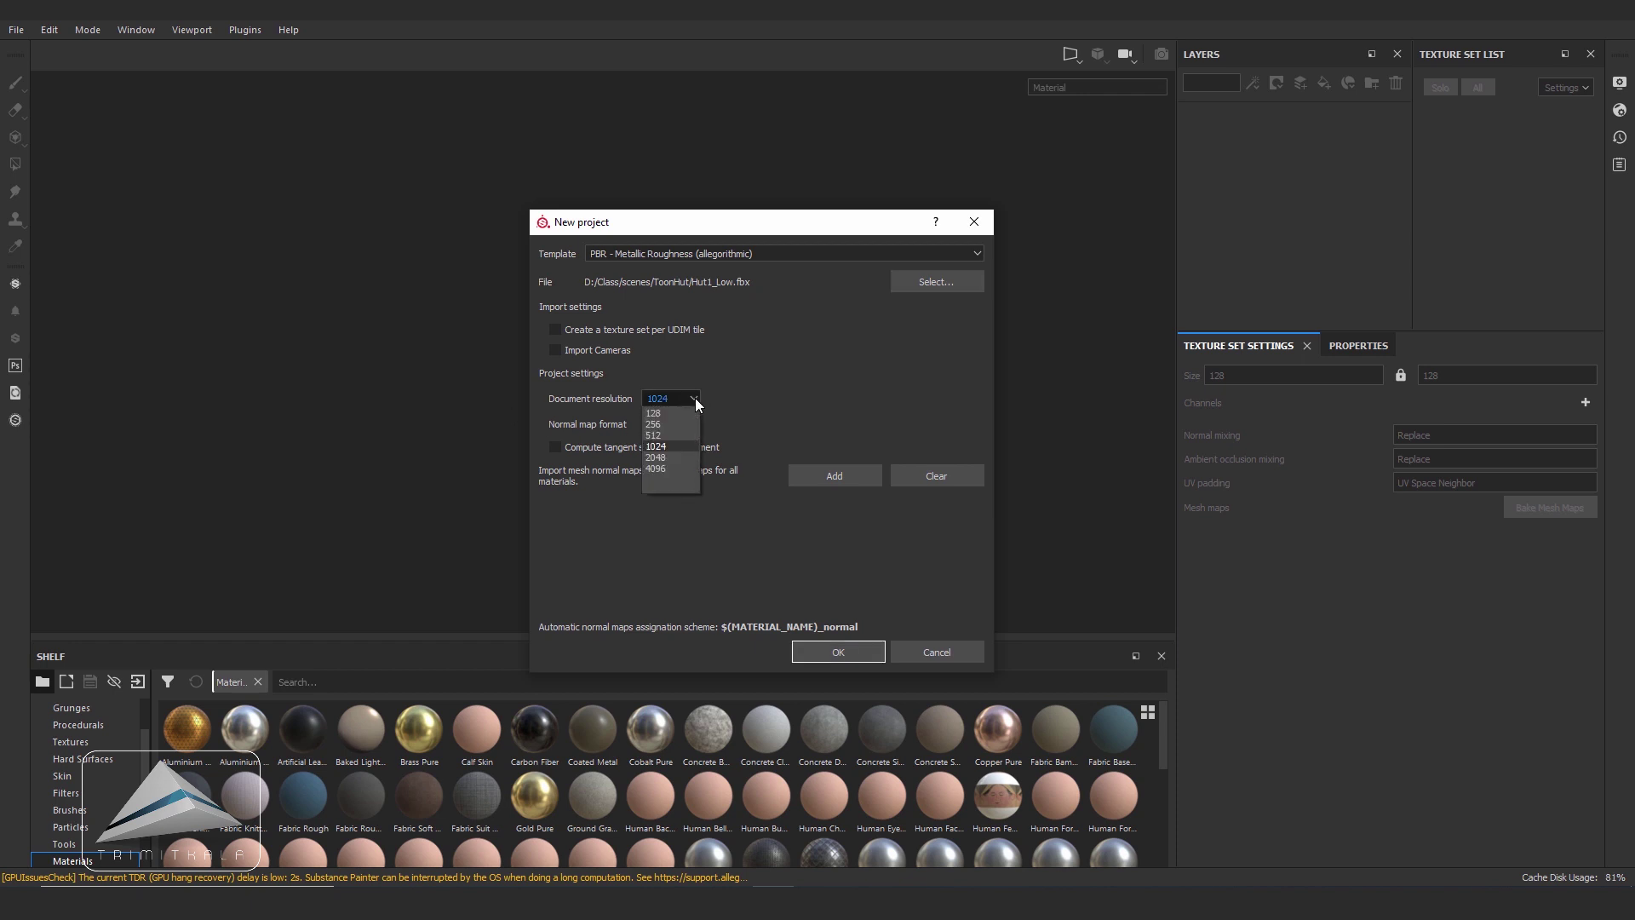
left_click(680, 459)
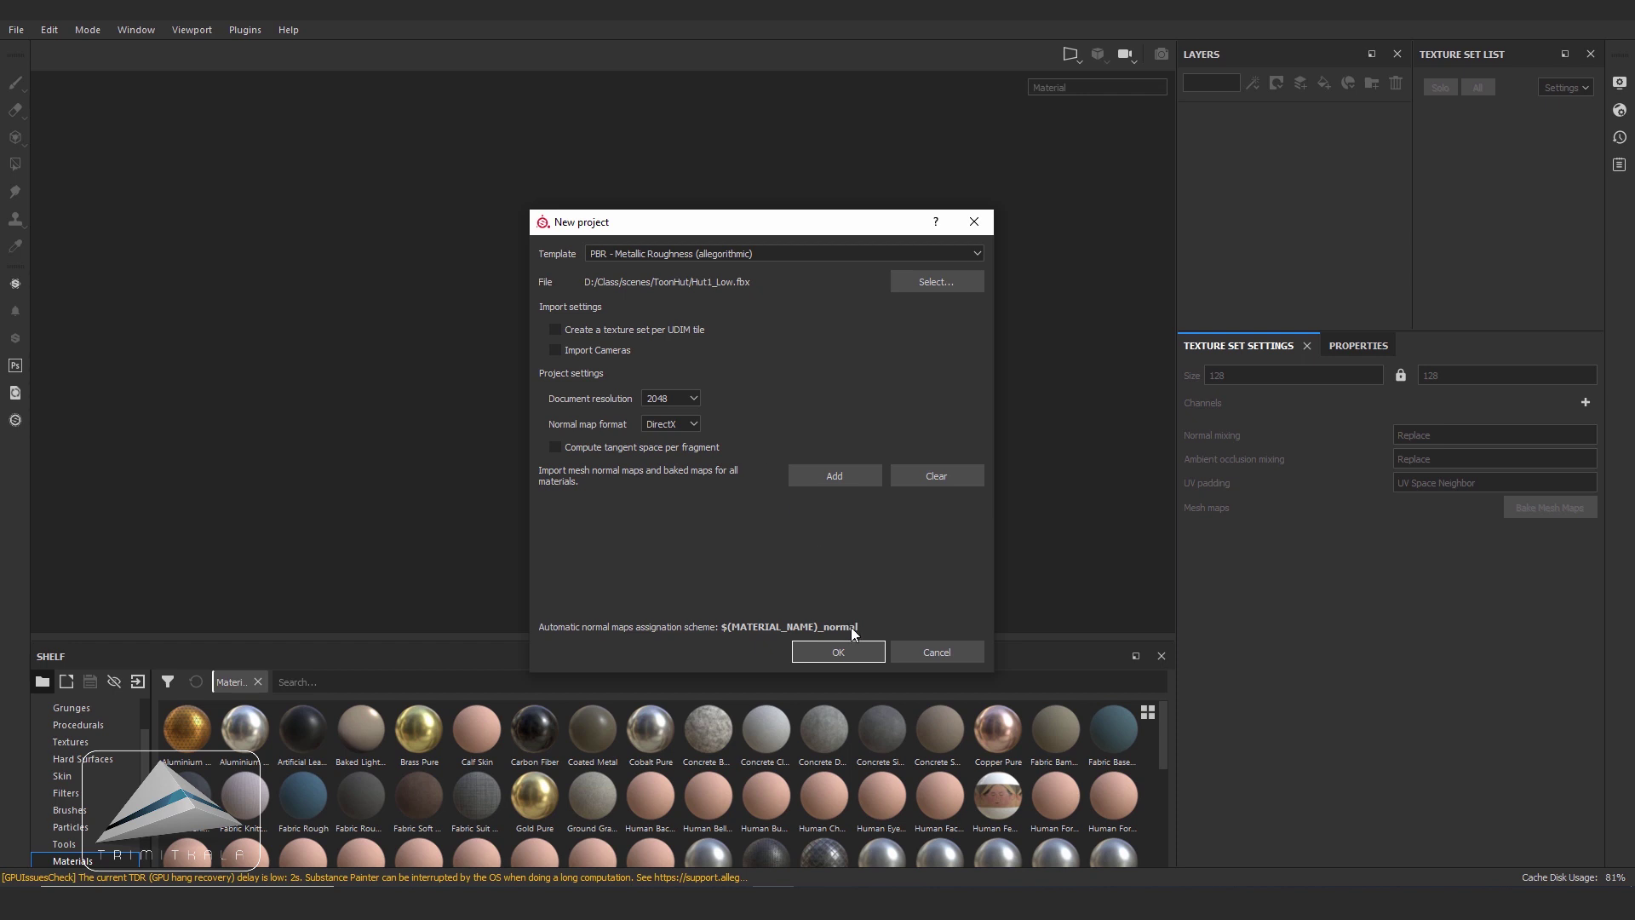
left_click(846, 659)
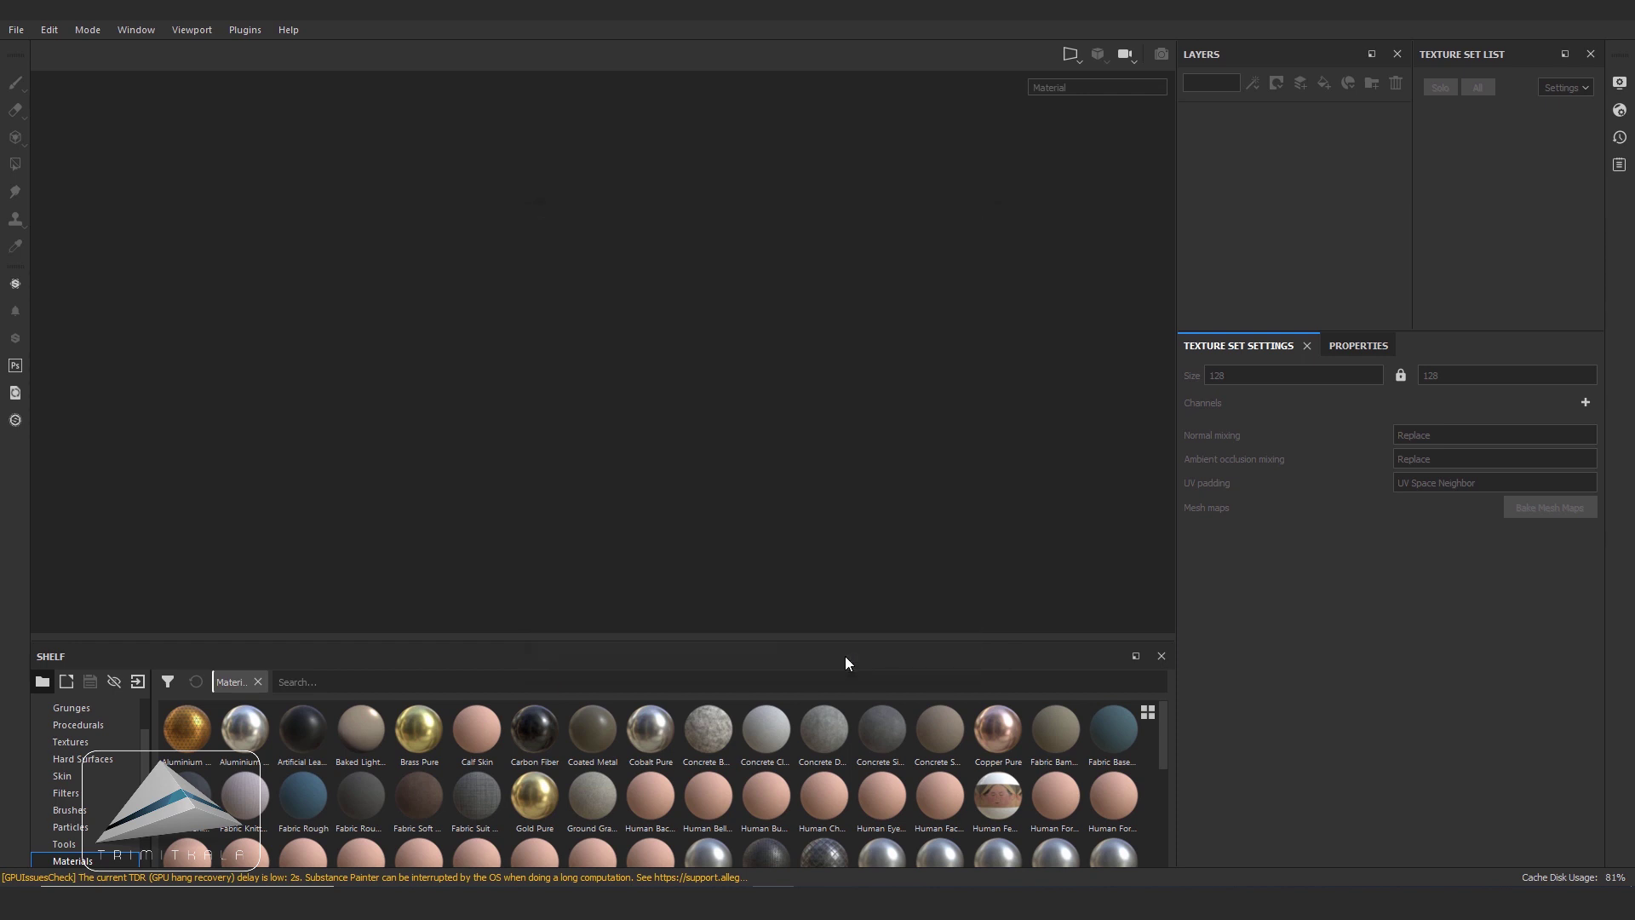
mouse_move(778, 405)
left_mouse_down("alt")
mouse_move(716, 473)
mouse_move(837, 463)
mouse_move(942, 486)
mouse_move(962, 474)
mouse_move(803, 482)
mouse_move(860, 455)
mouse_move(945, 457)
mouse_move(1022, 477)
mouse_move(816, 494)
mouse_move(749, 471)
left_mouse_up("alt")
scroll(814, 469, "up", 3)
scroll(946, 457, "up", 3)
scroll(931, 470, "up", 2)
scroll(931, 470, "down", 5)
mouse_move(749, 471)
right_mouse_down("alt")
mouse_move(1004, 474)
mouse_move(207, 383)
mouse_move(724, 435)
right_mouse_up("alt")
middle_click_drag(724, 434, 760, 445, "alt")
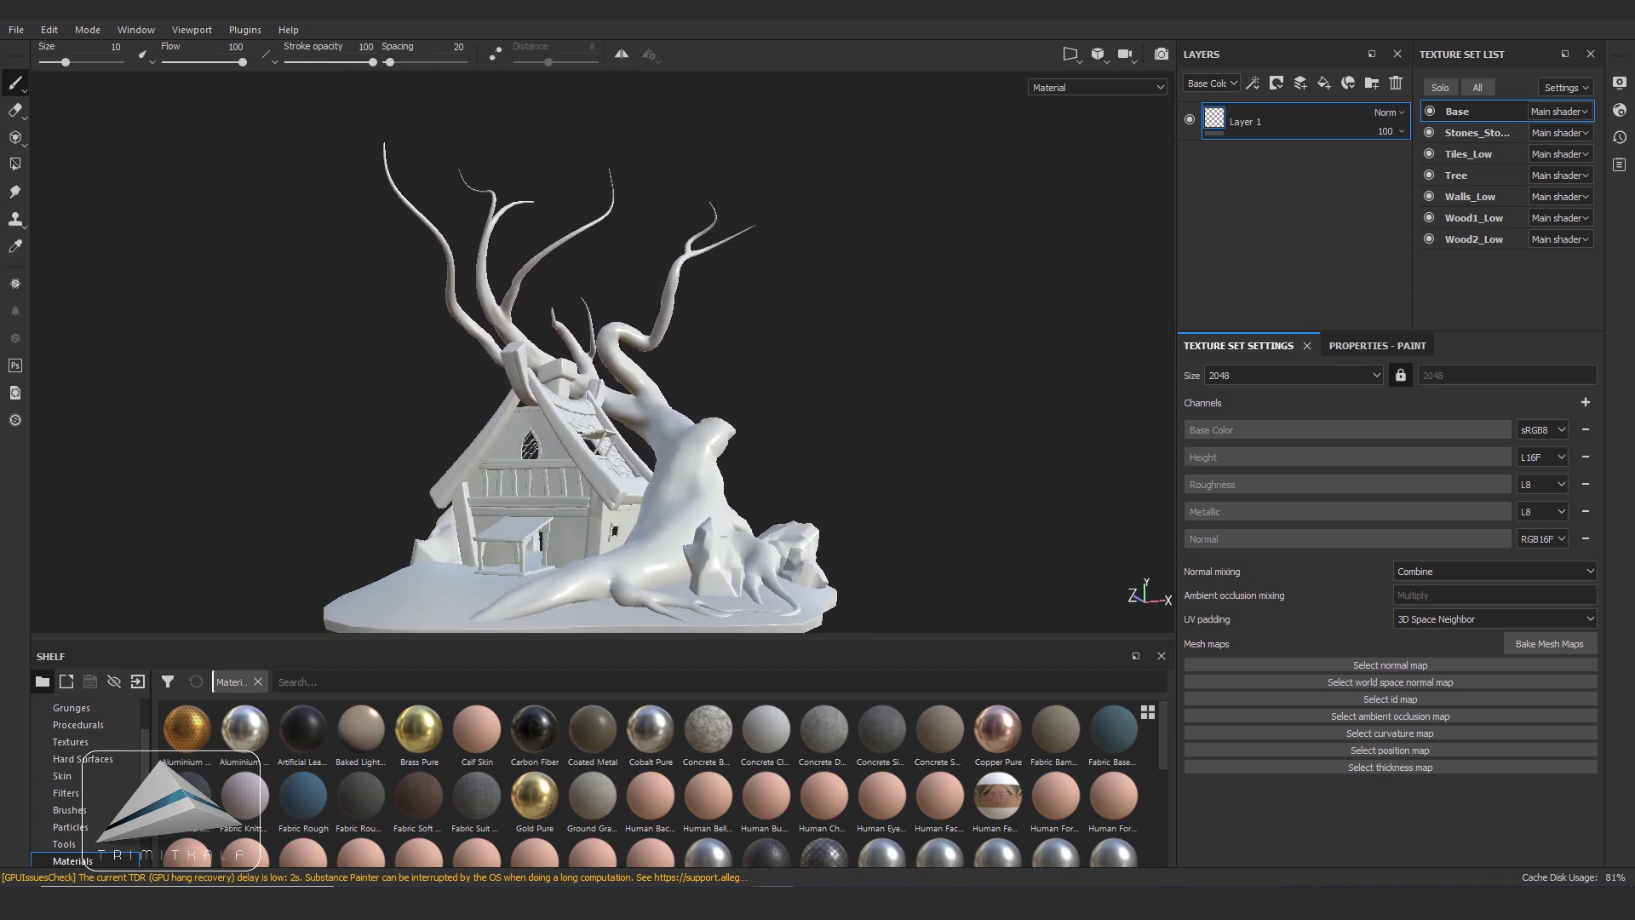
left_click_drag(761, 445, 767, 409, "alt")
right_click_drag(766, 409, 798, 429, "alt")
left_click_drag(797, 430, 805, 451, "alt")
right_click_drag(805, 452, 810, 426, "alt")
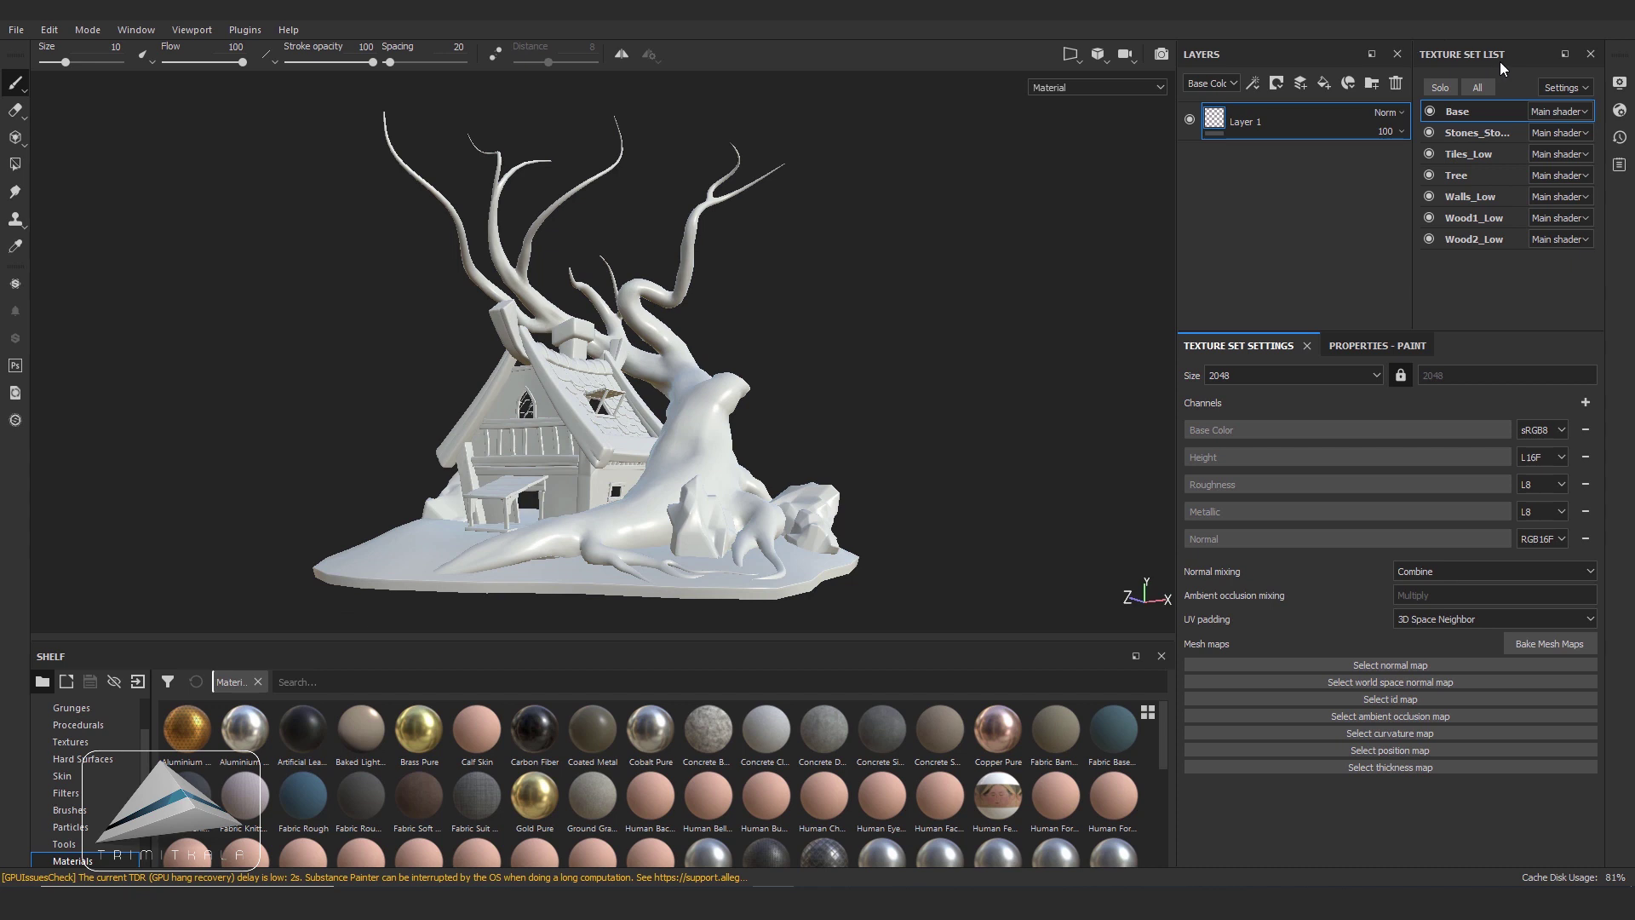
left_click(1430, 112)
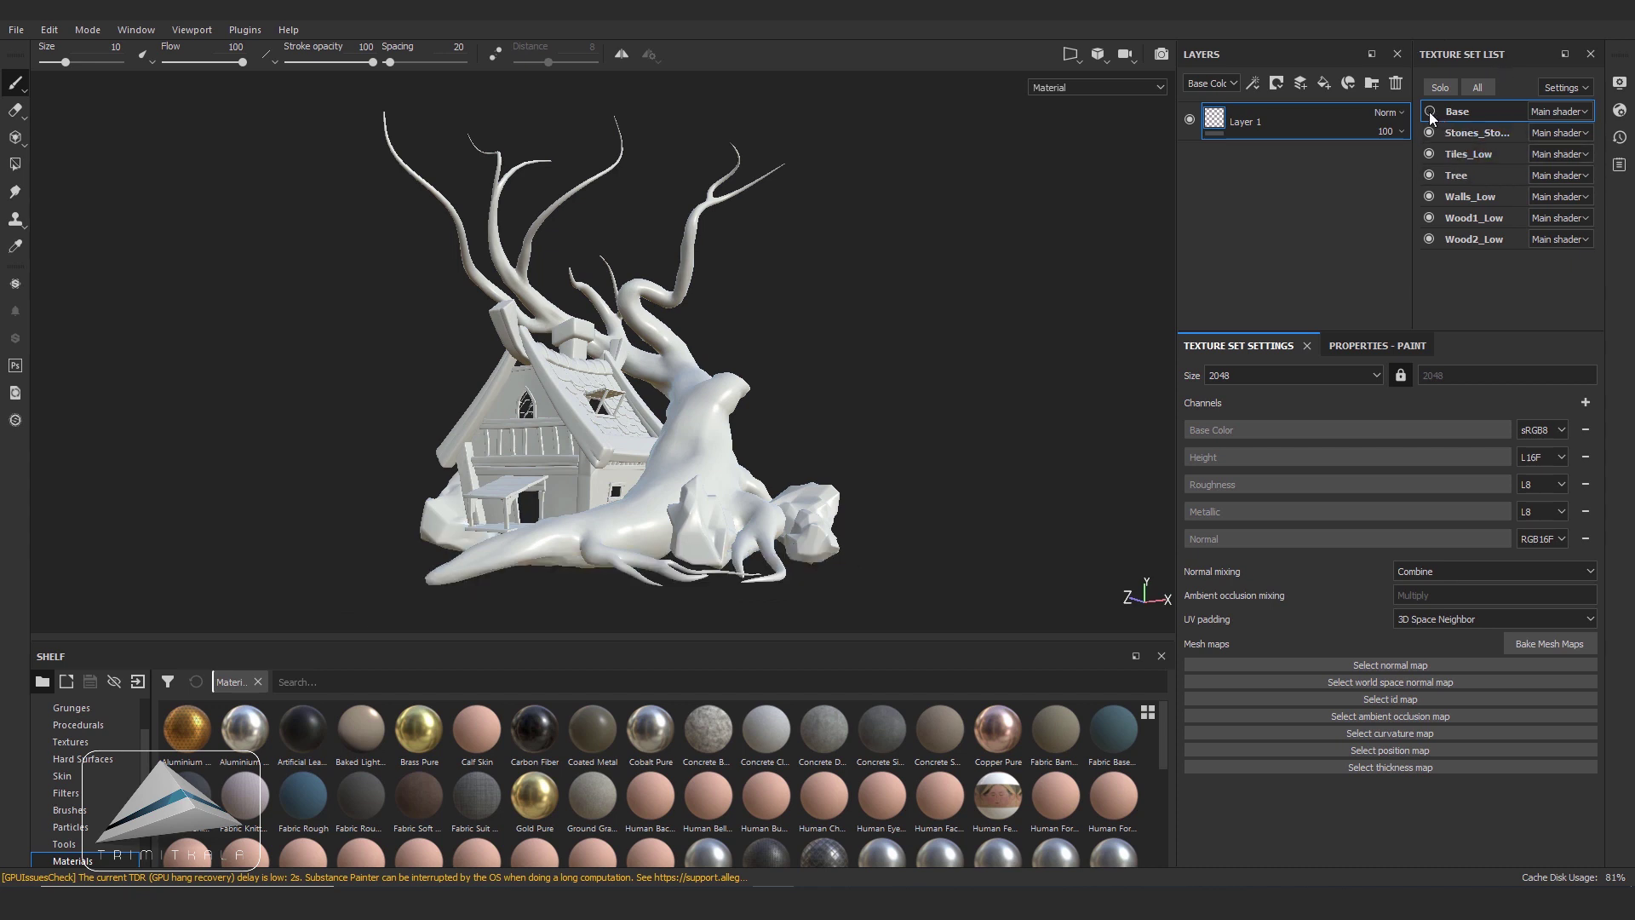
left_click(1430, 134)
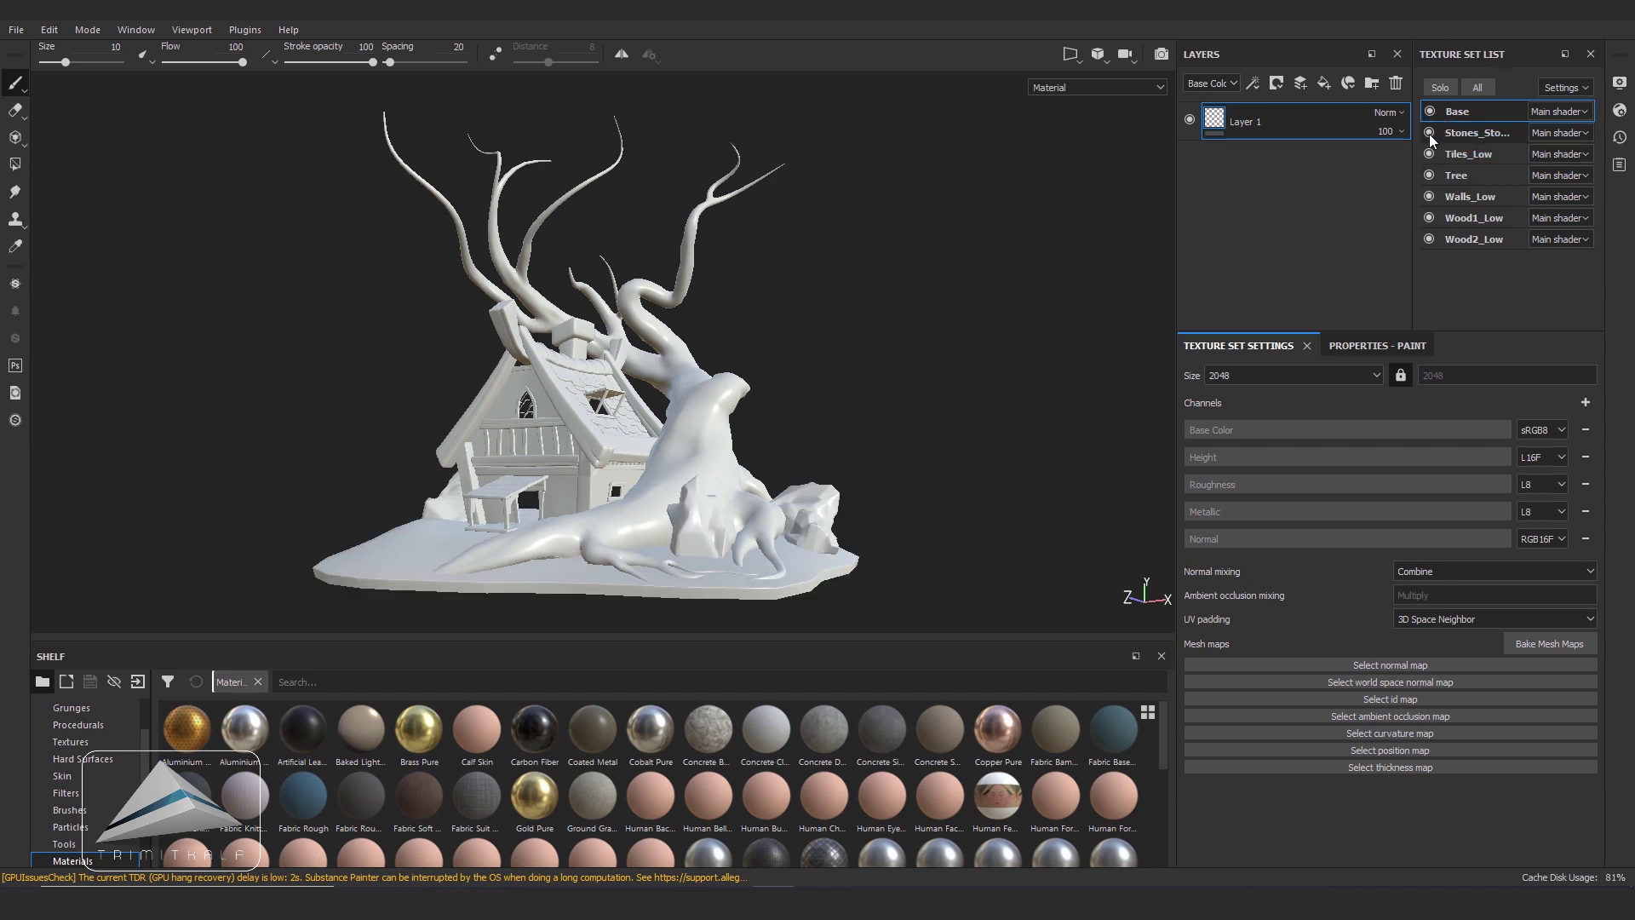
left_click(1430, 154)
left_click(1429, 174)
double_click(1459, 111)
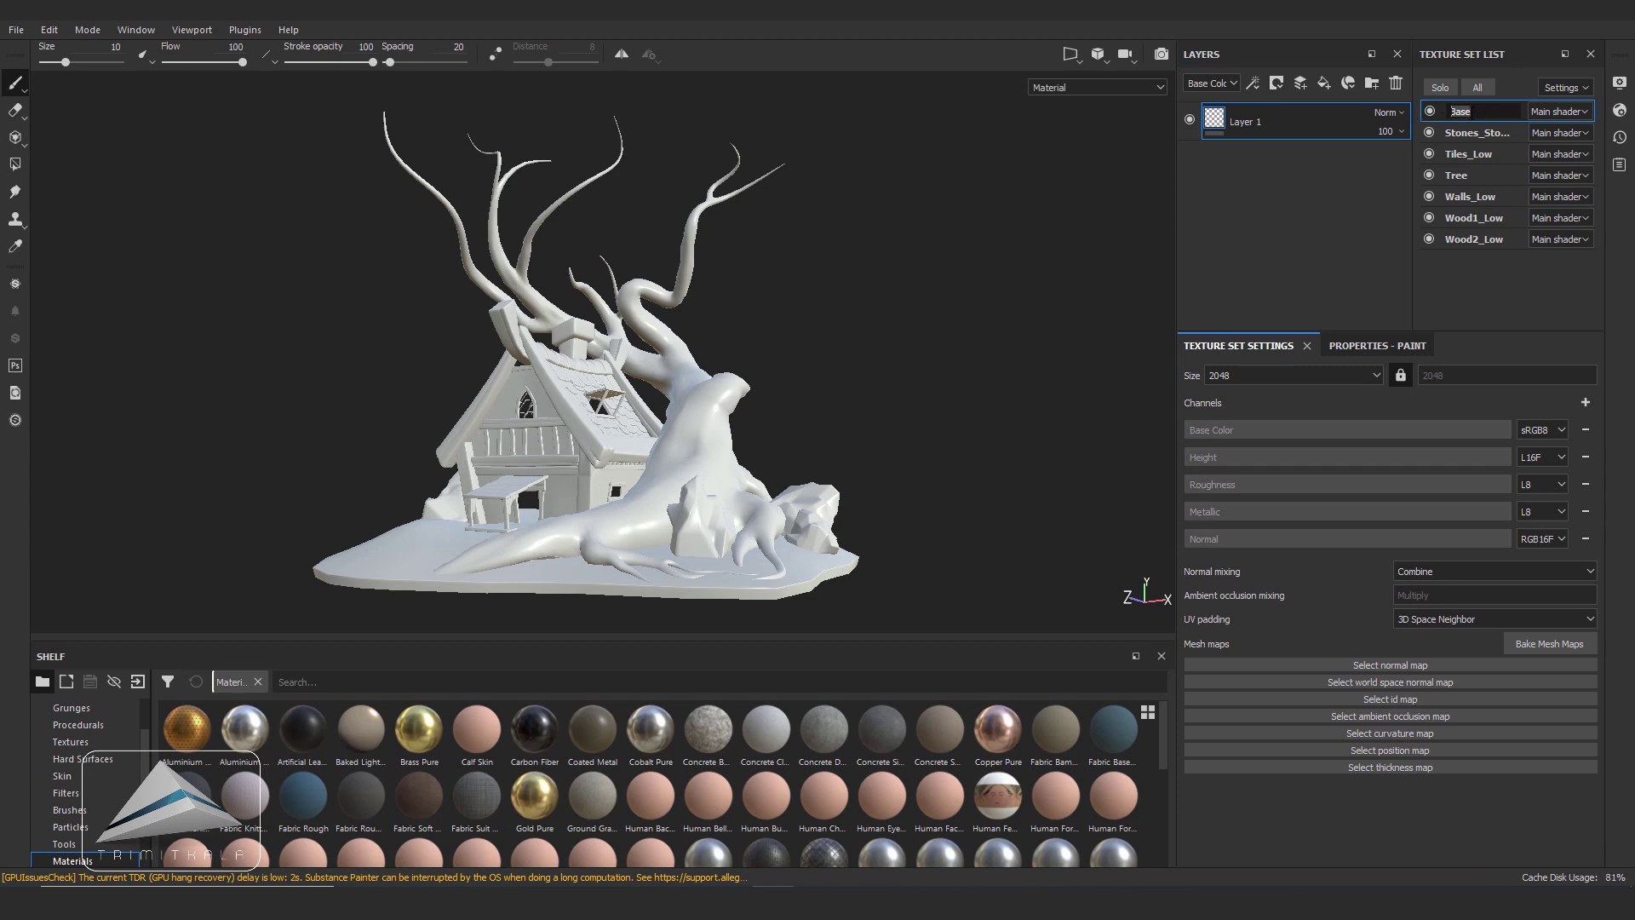
mouse_move(967, 394)
right_mouse_down("alt")
mouse_move(633, 406)
mouse_move(635, 460)
right_mouse_up("alt")
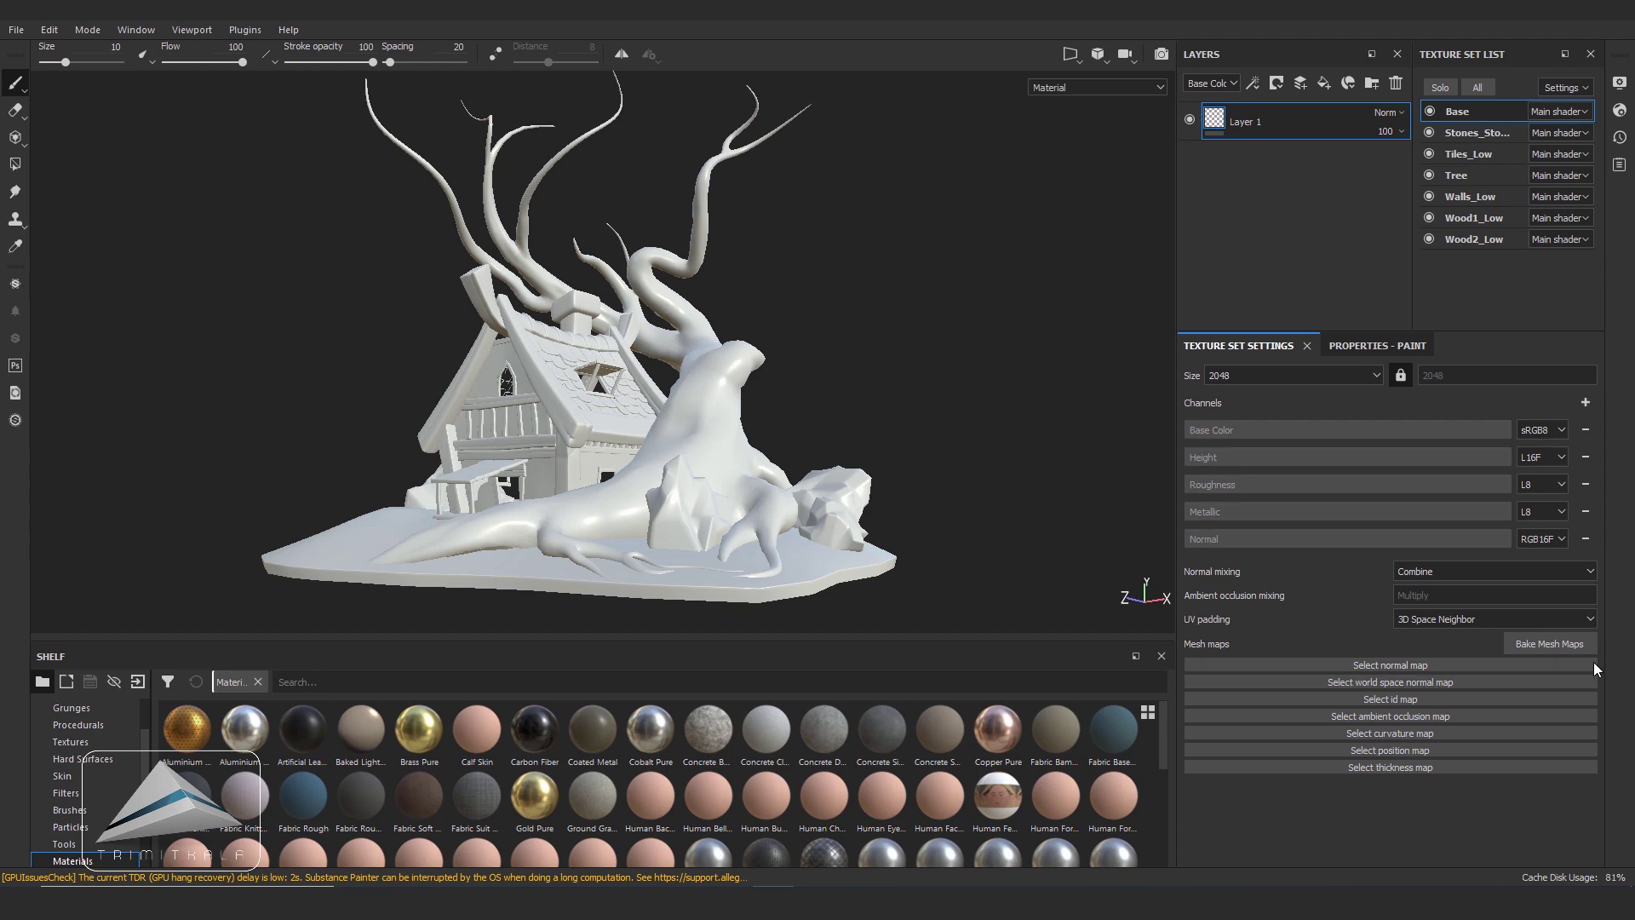
left_click(1553, 646)
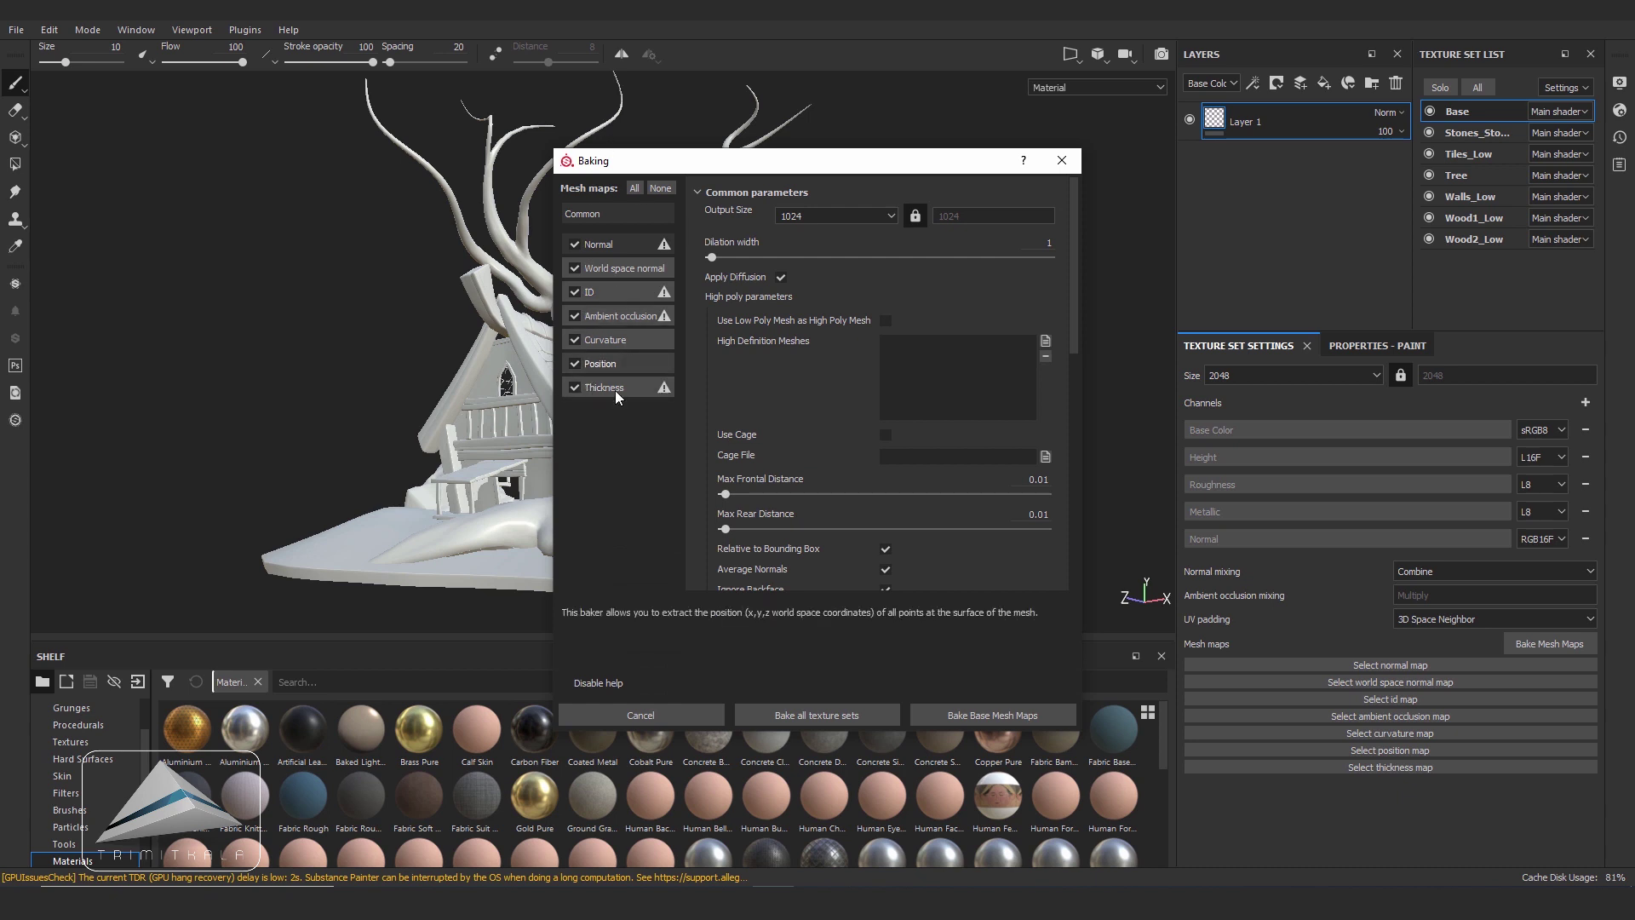
- Bake all texture sets without Thickness, using Hut1_High as the high-definition mesh
mouse_move(604, 386)
left_click(578, 389)
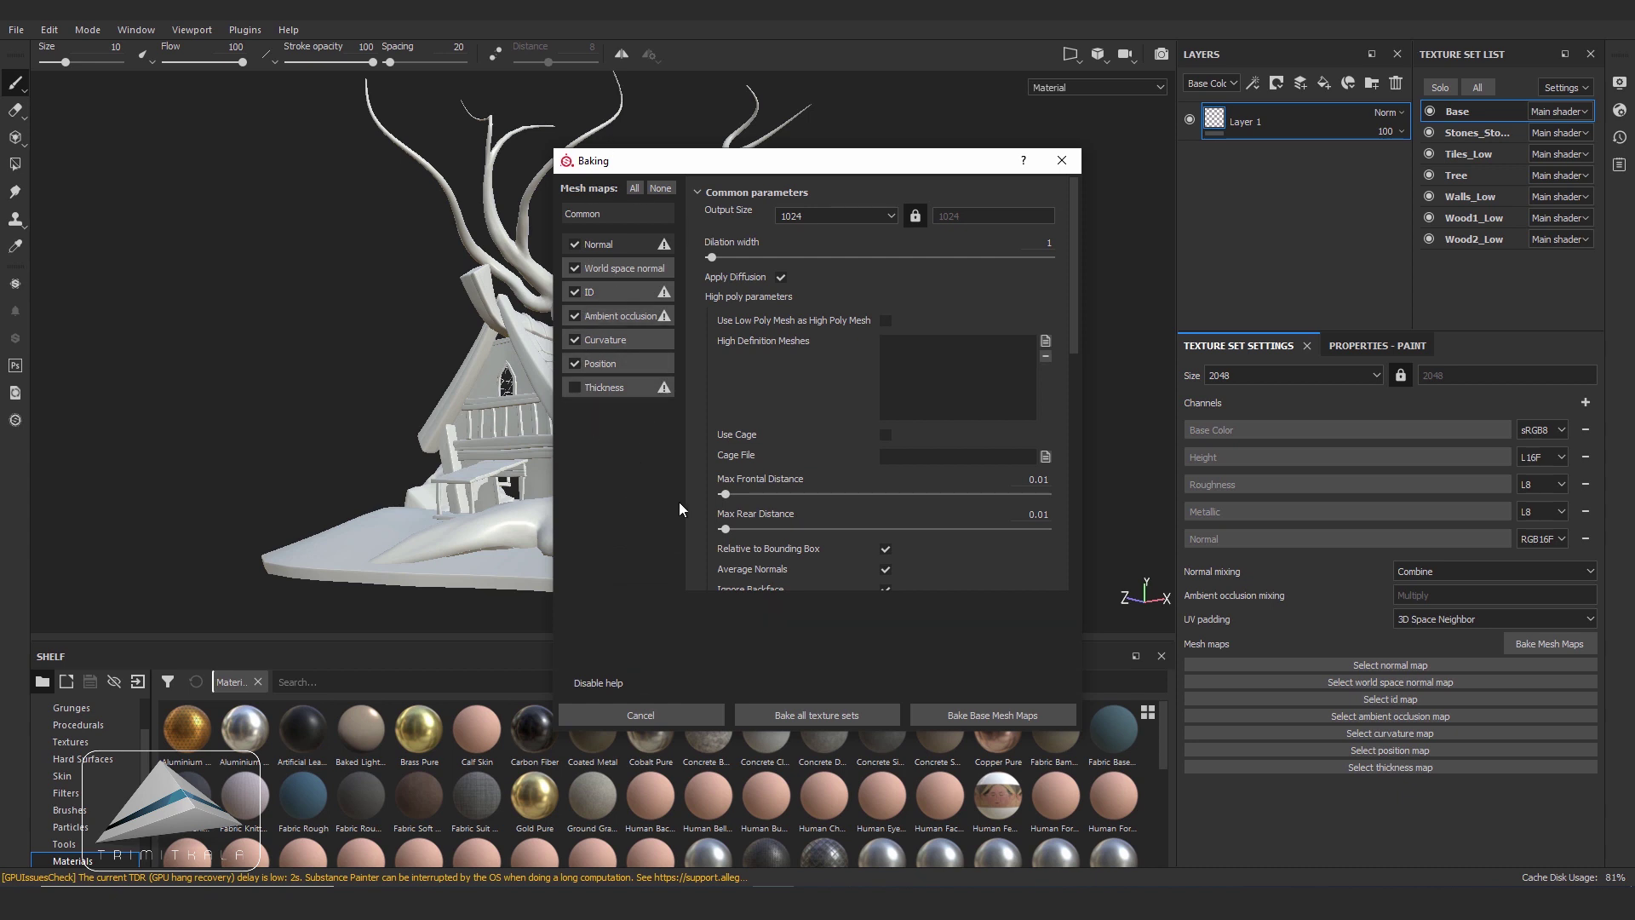
mouse_move(1045, 343)
left_click(1047, 345)
left_click_drag(878, 200, 799, 178)
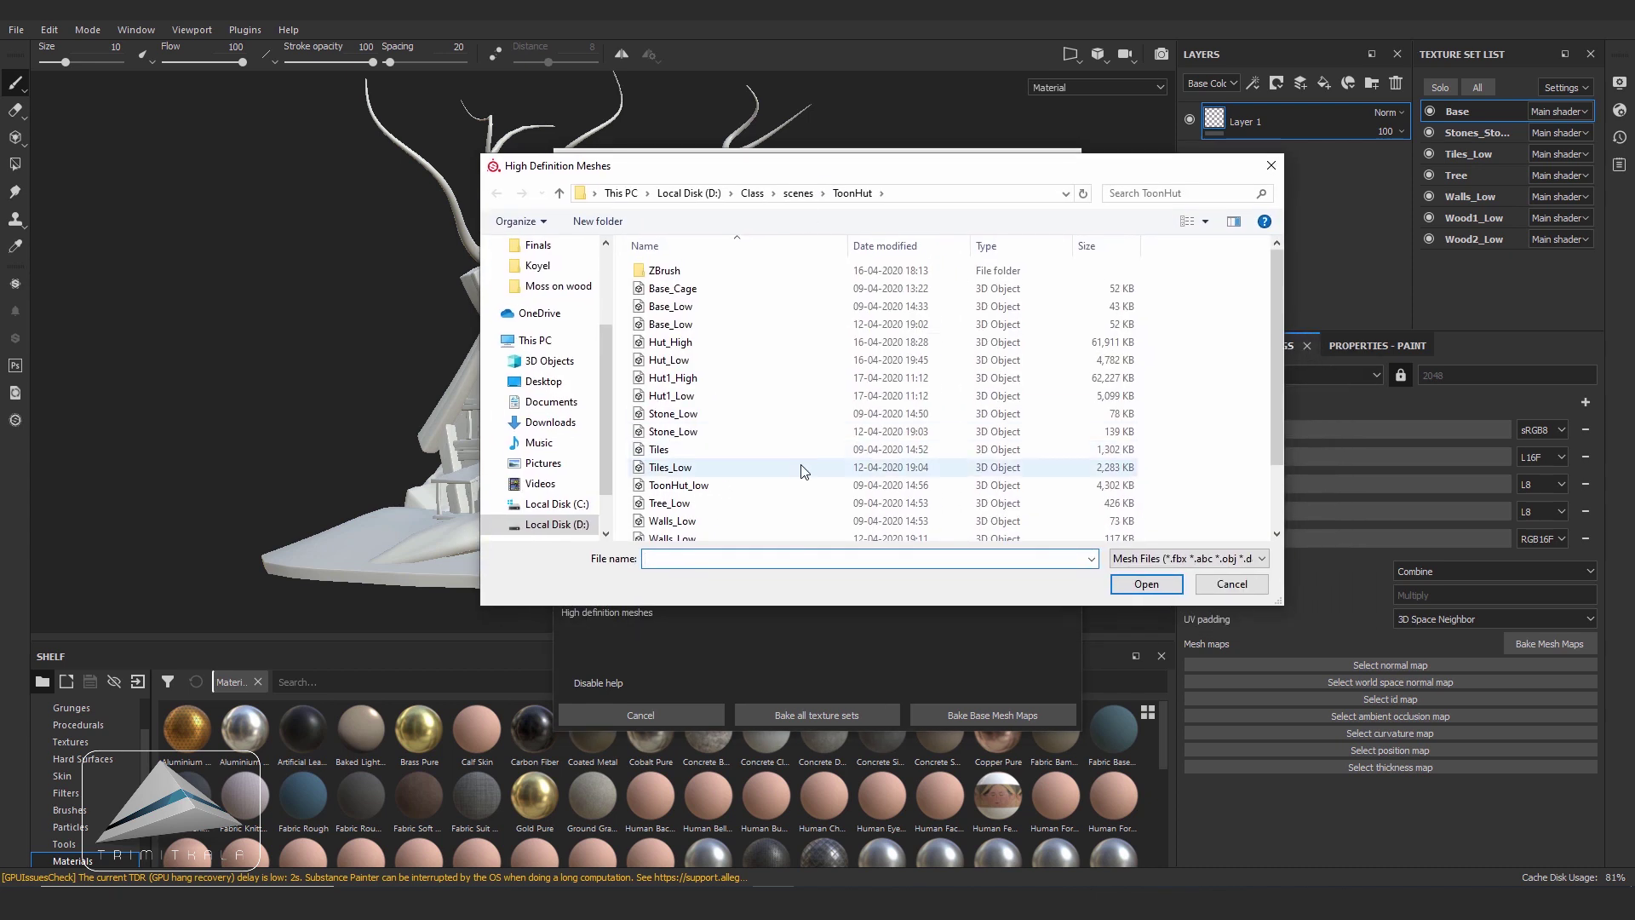
left_click(793, 377)
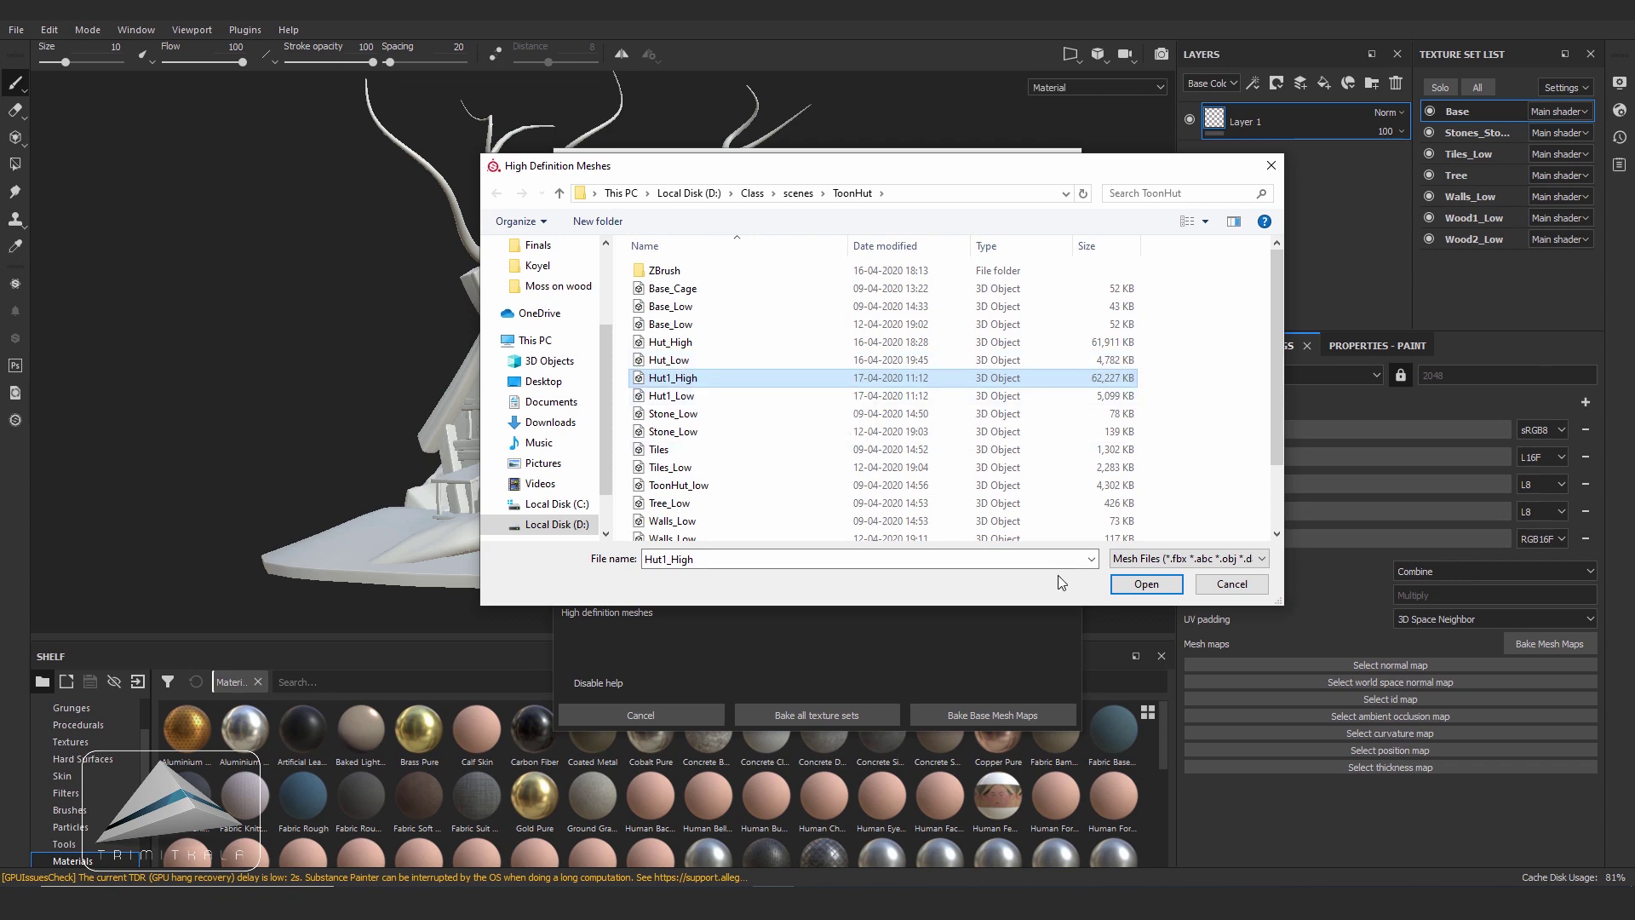
left_click(1137, 584)
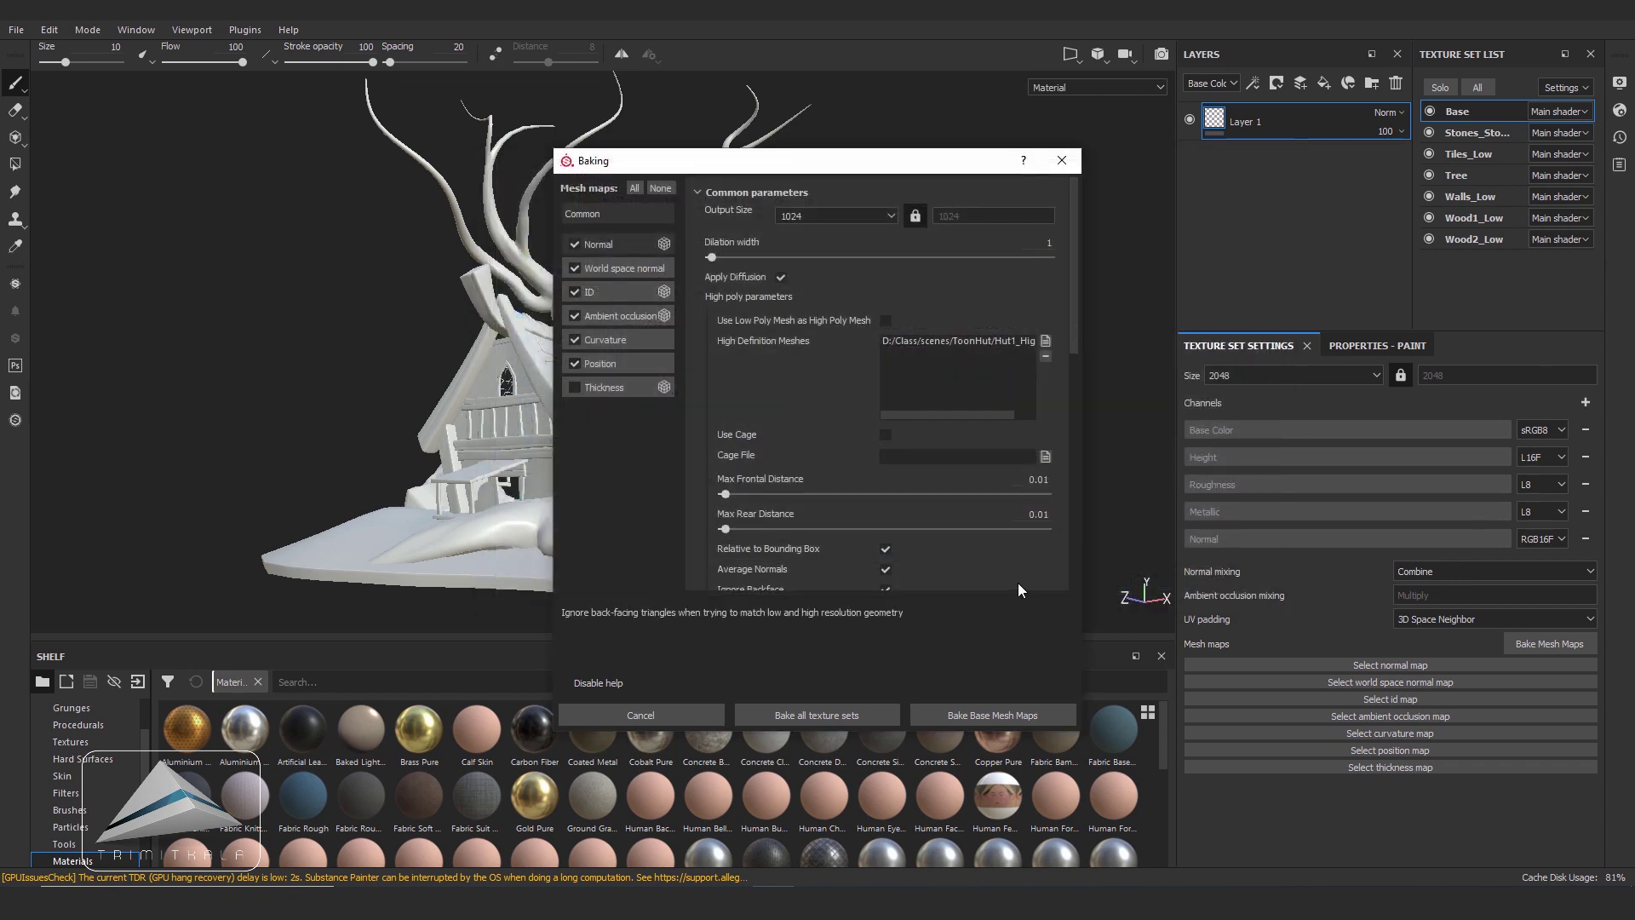
left_click_drag(1073, 324, 1073, 412)
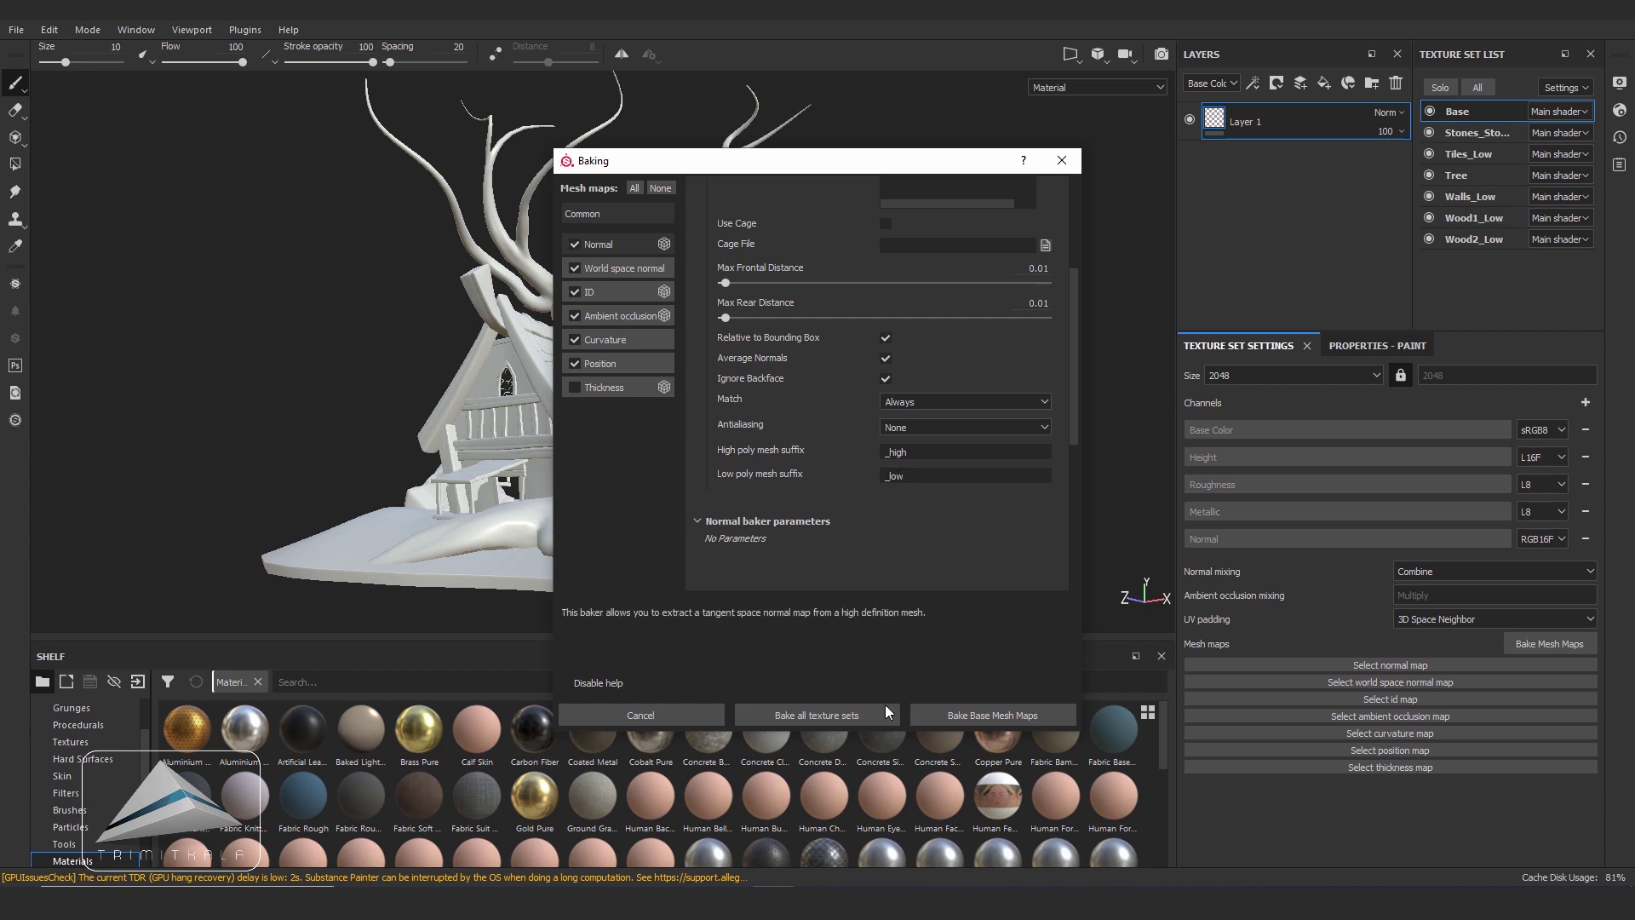
left_click(841, 718)
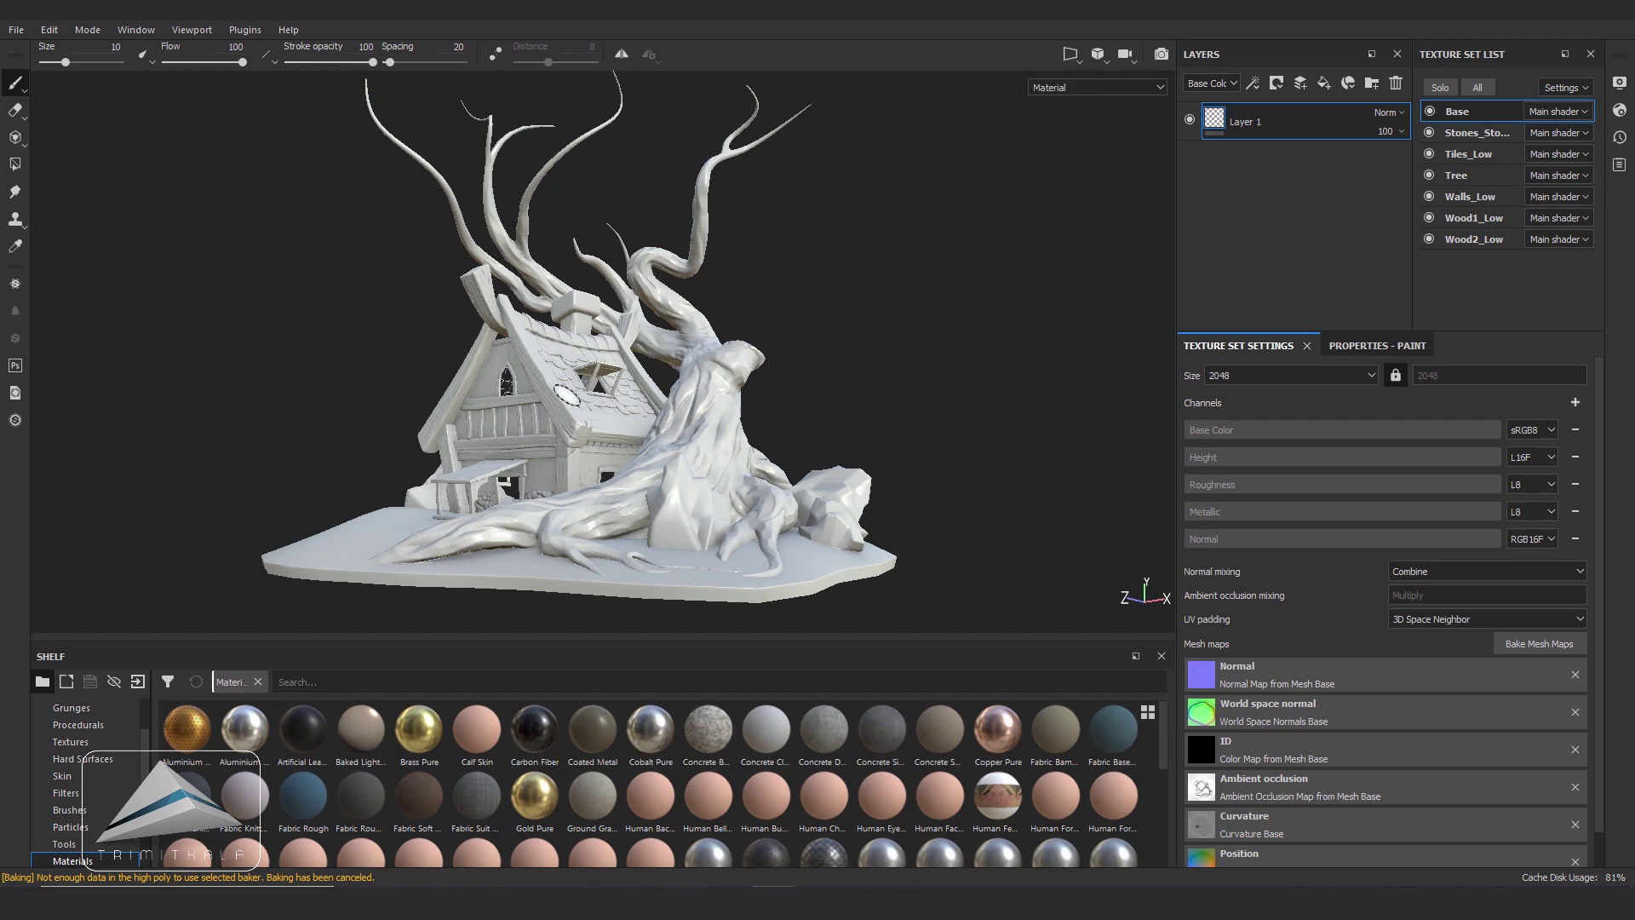
- Browse the Stones and Tree texture sets and orbit to a front-left view of the hut
scroll(860, 406, "up", 2)
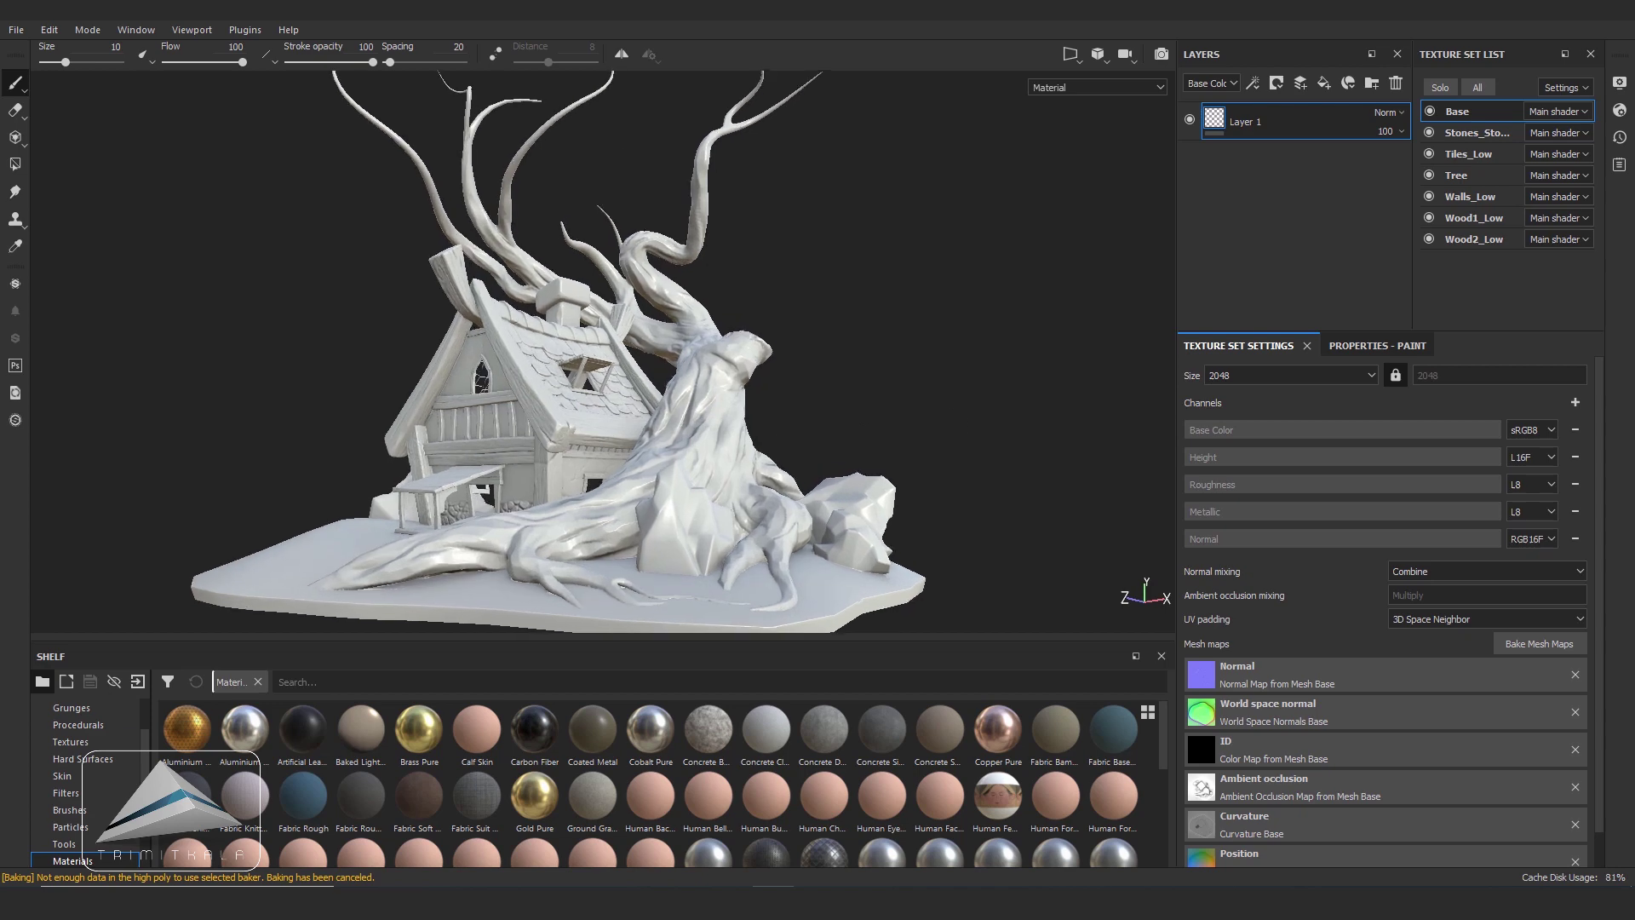
scroll(860, 406, "up", 2)
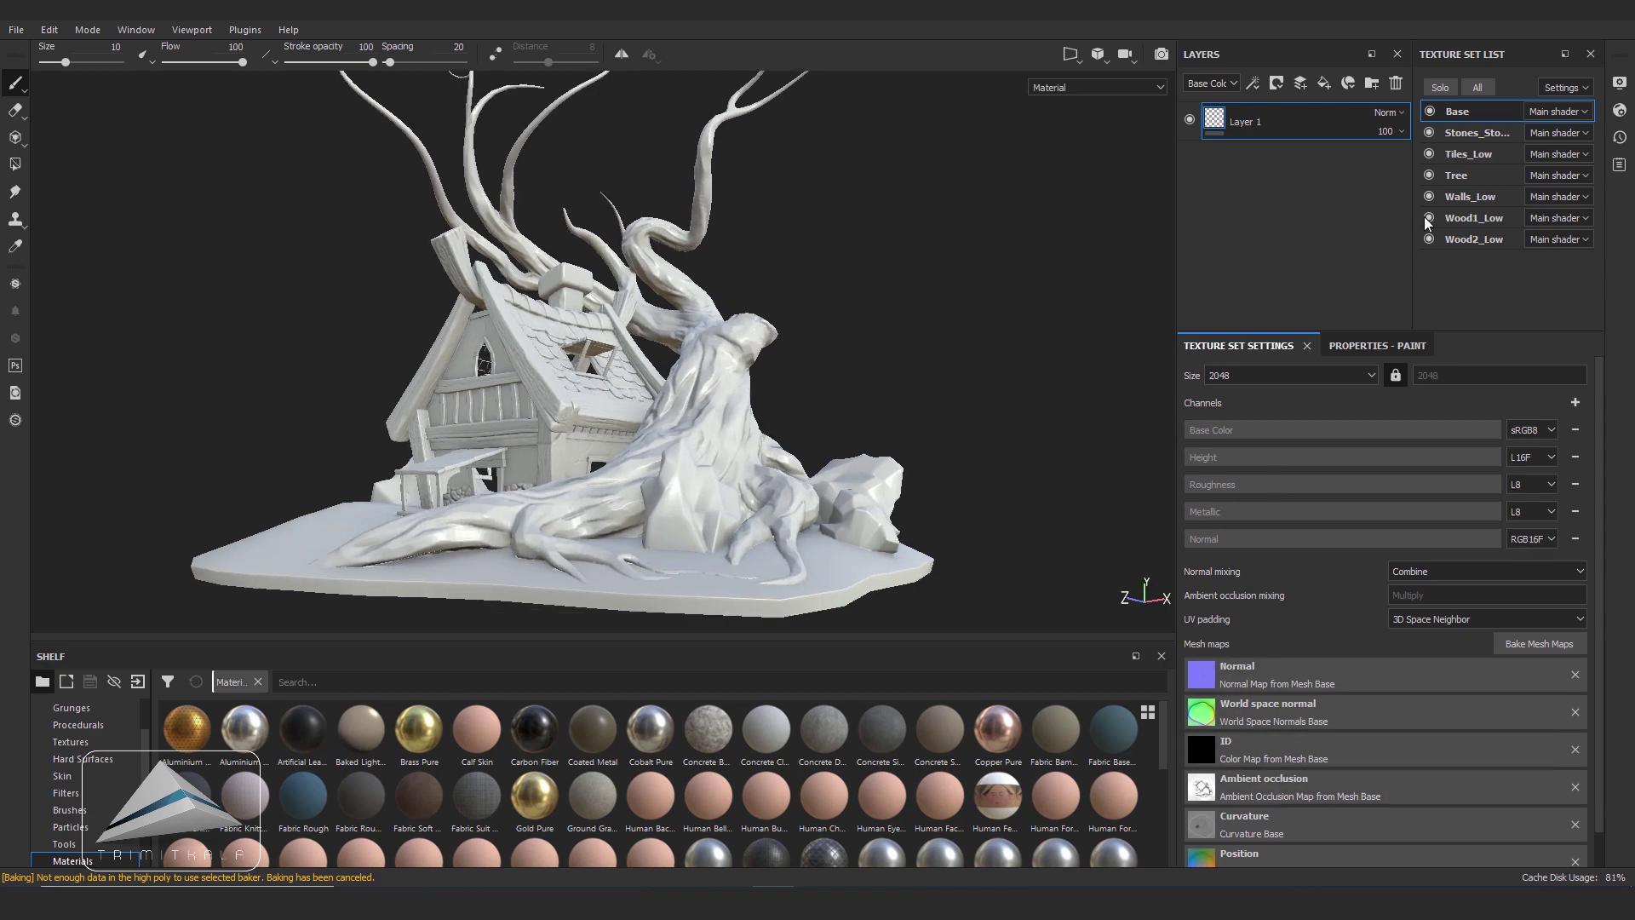
left_click(1458, 134)
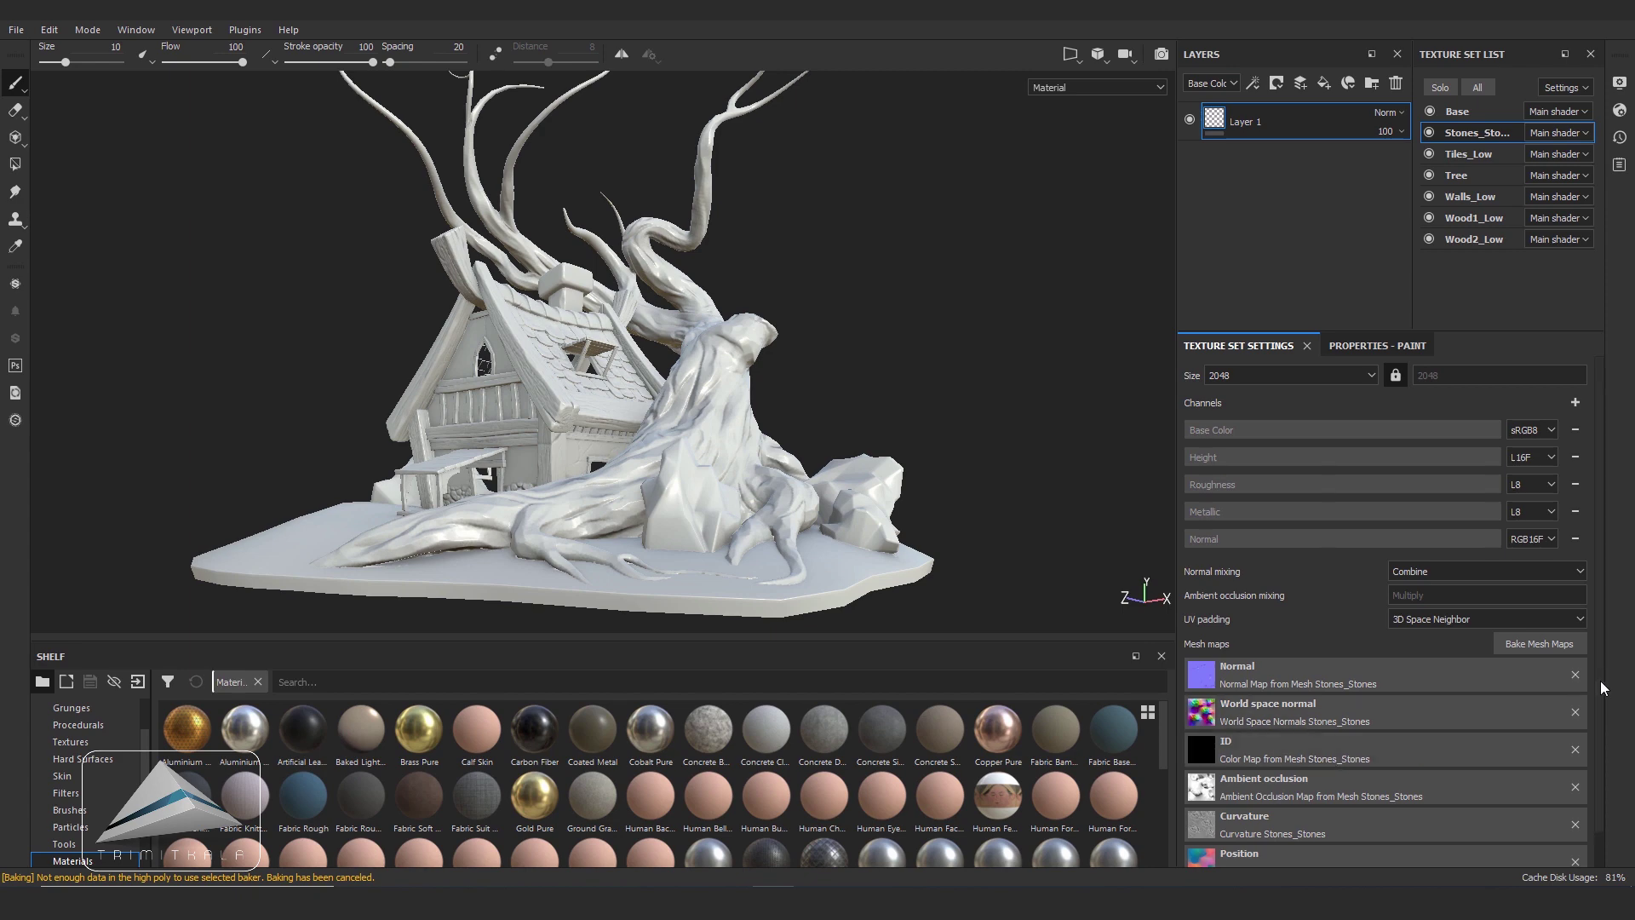
scroll(1363, 766, "down", 1)
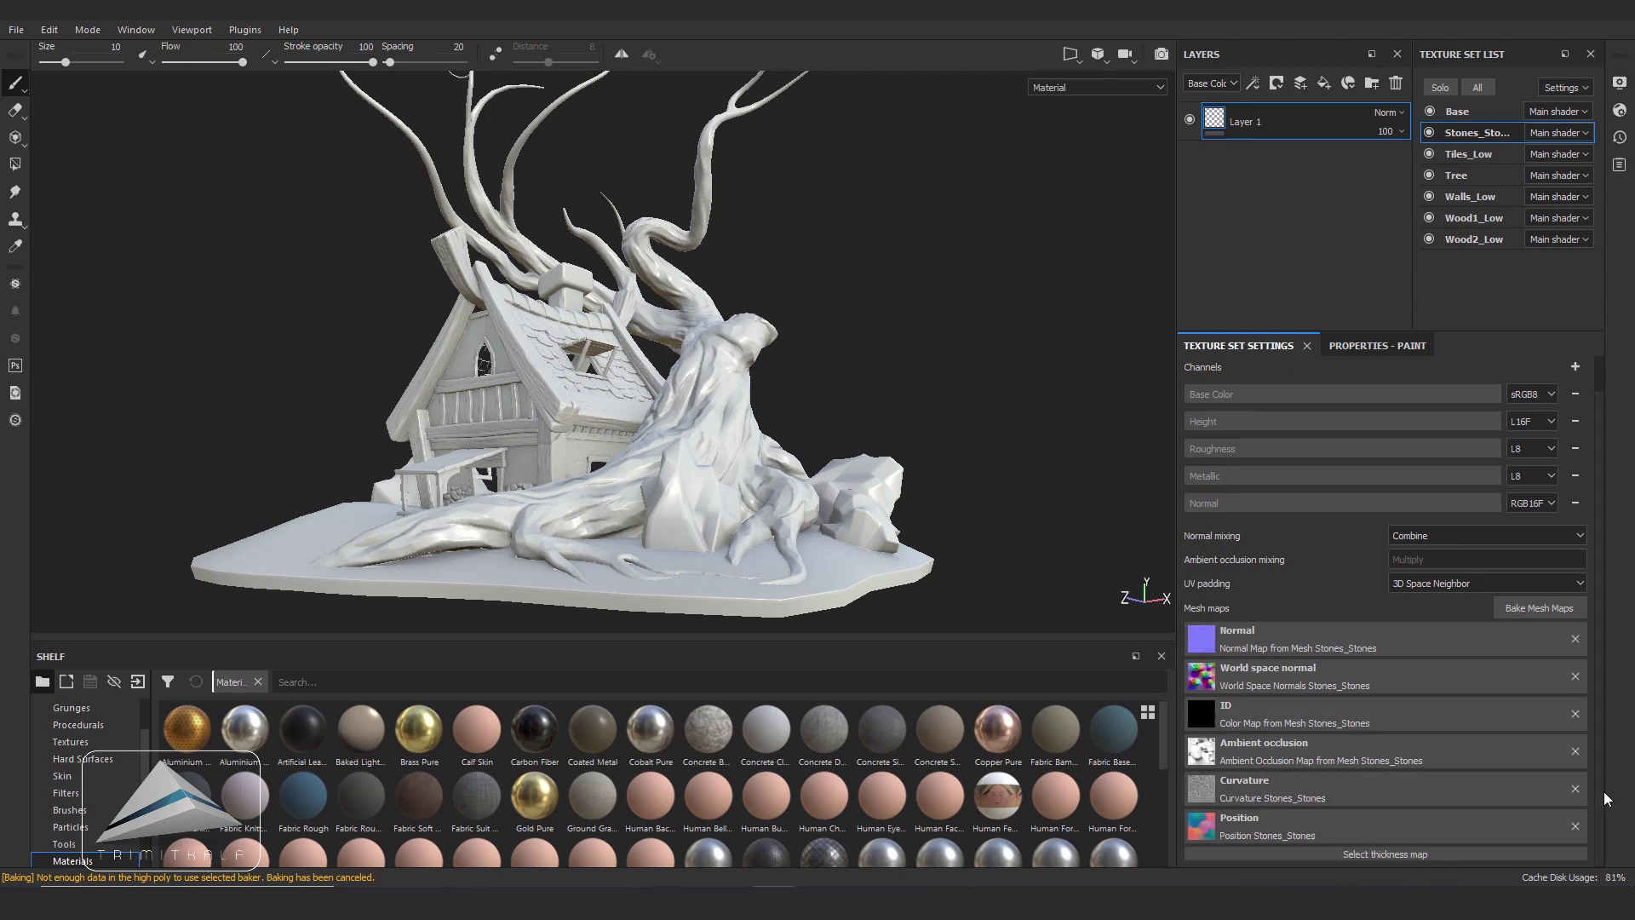
left_click(1482, 178)
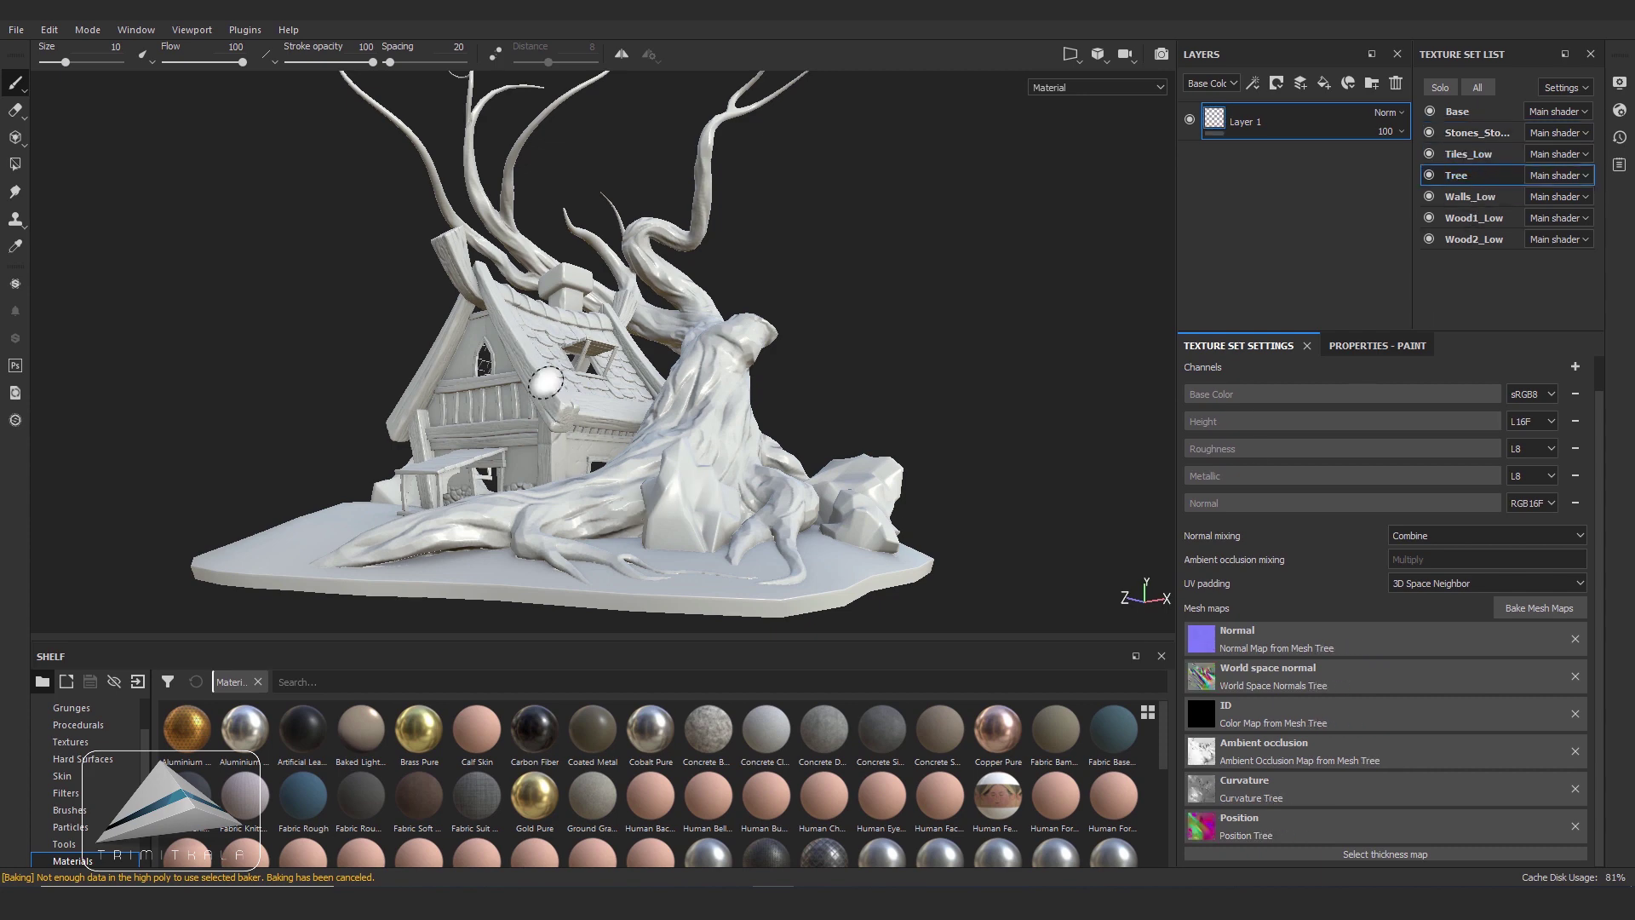
mouse_move(767, 428)
right_mouse_down("alt")
mouse_move(1049, 445)
mouse_move(961, 481)
right_mouse_up("alt")
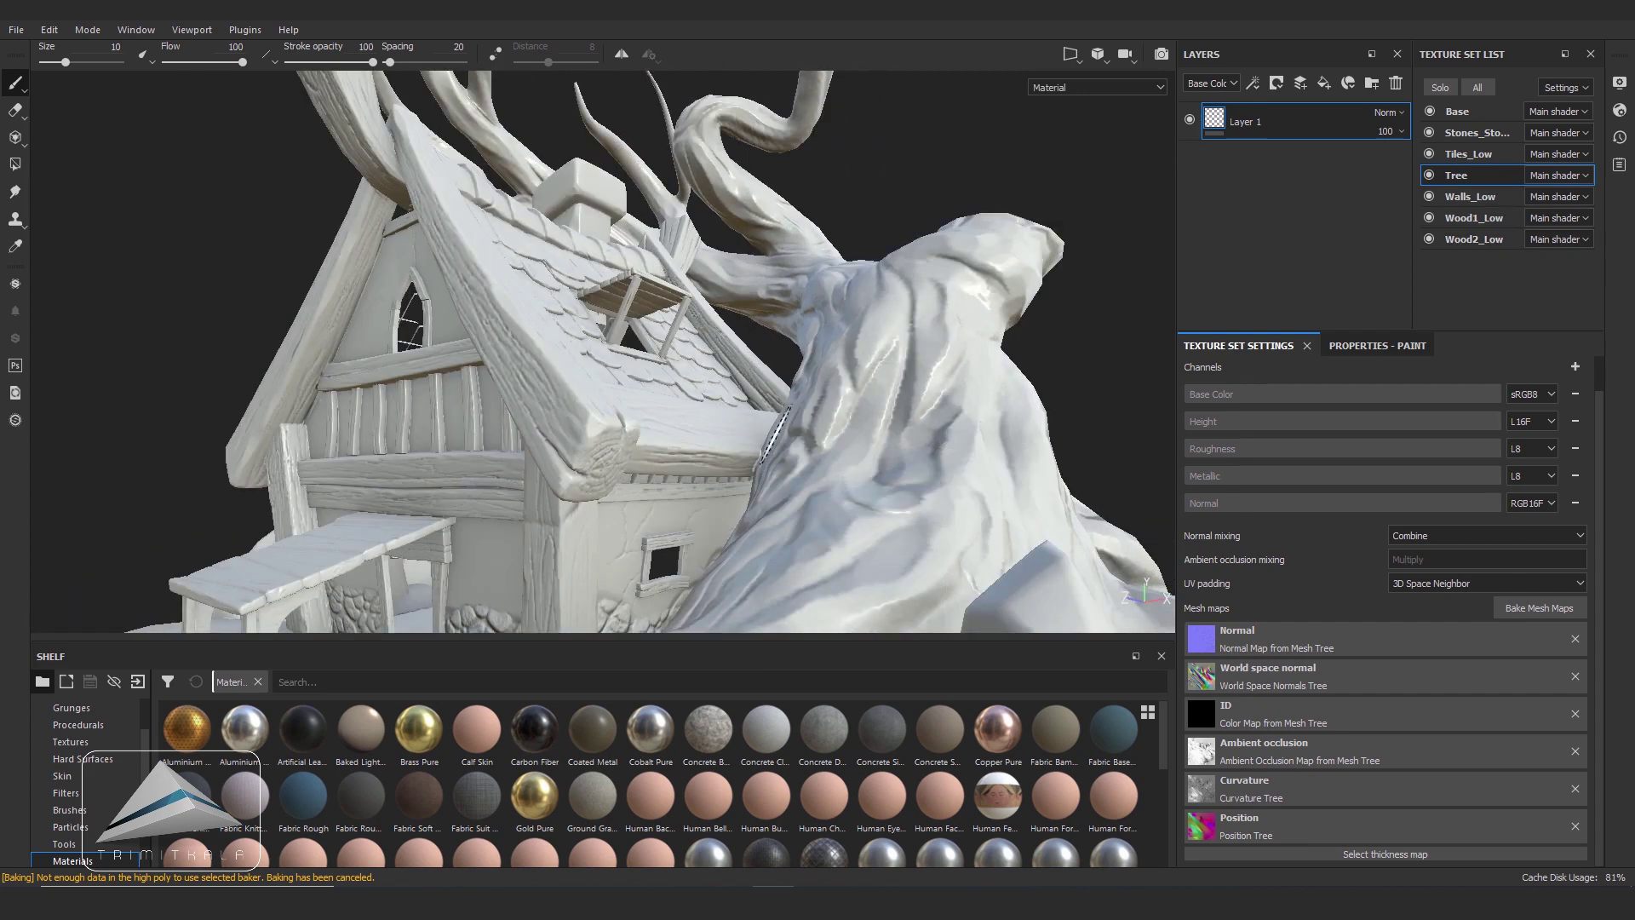
left_click_drag(956, 383, 509, 387, "alt")
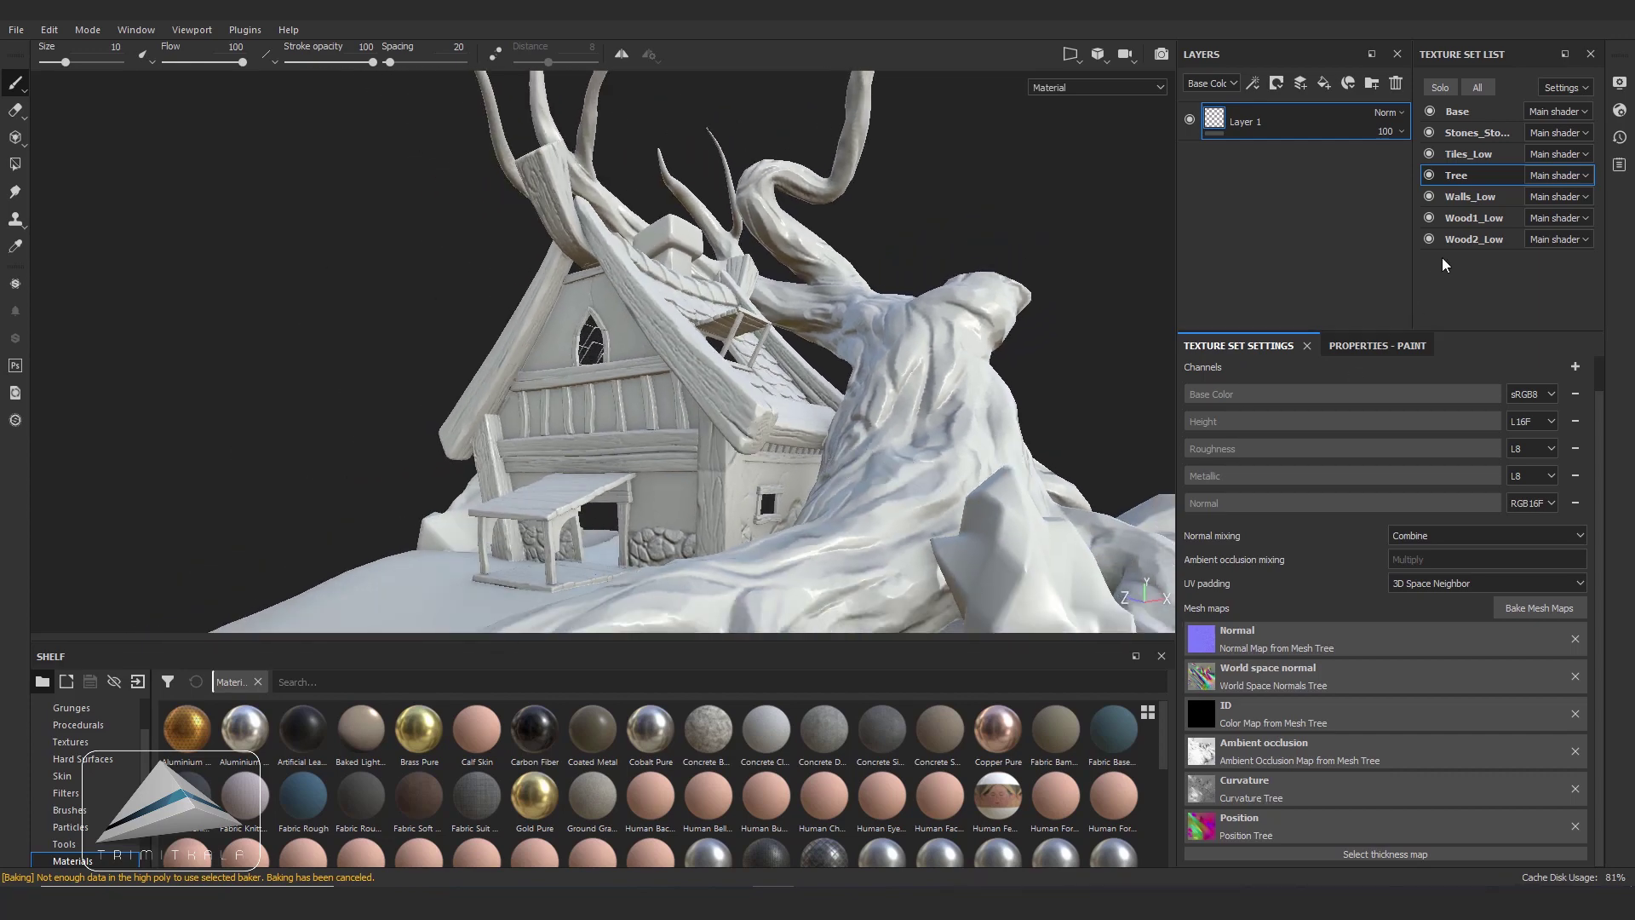
- Hide the Base, Stones, Tiles, Tree, Walls_Low and Wood2_Low texture sets
left_click(1430, 112)
left_click(1430, 154)
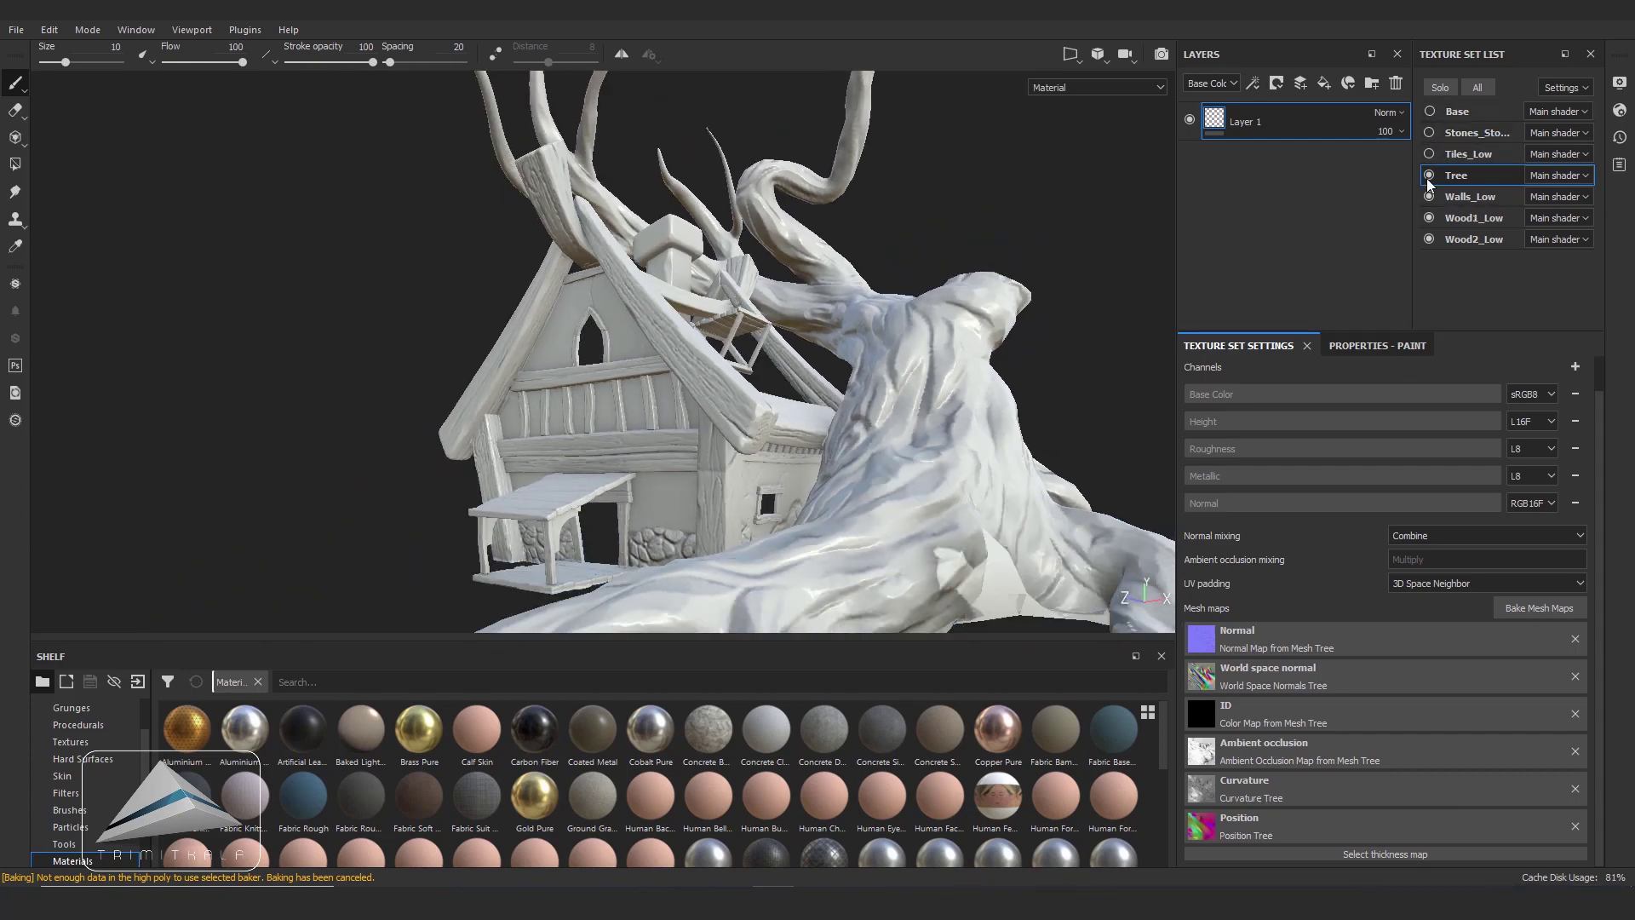
left_click(1430, 197)
left_click(1431, 239)
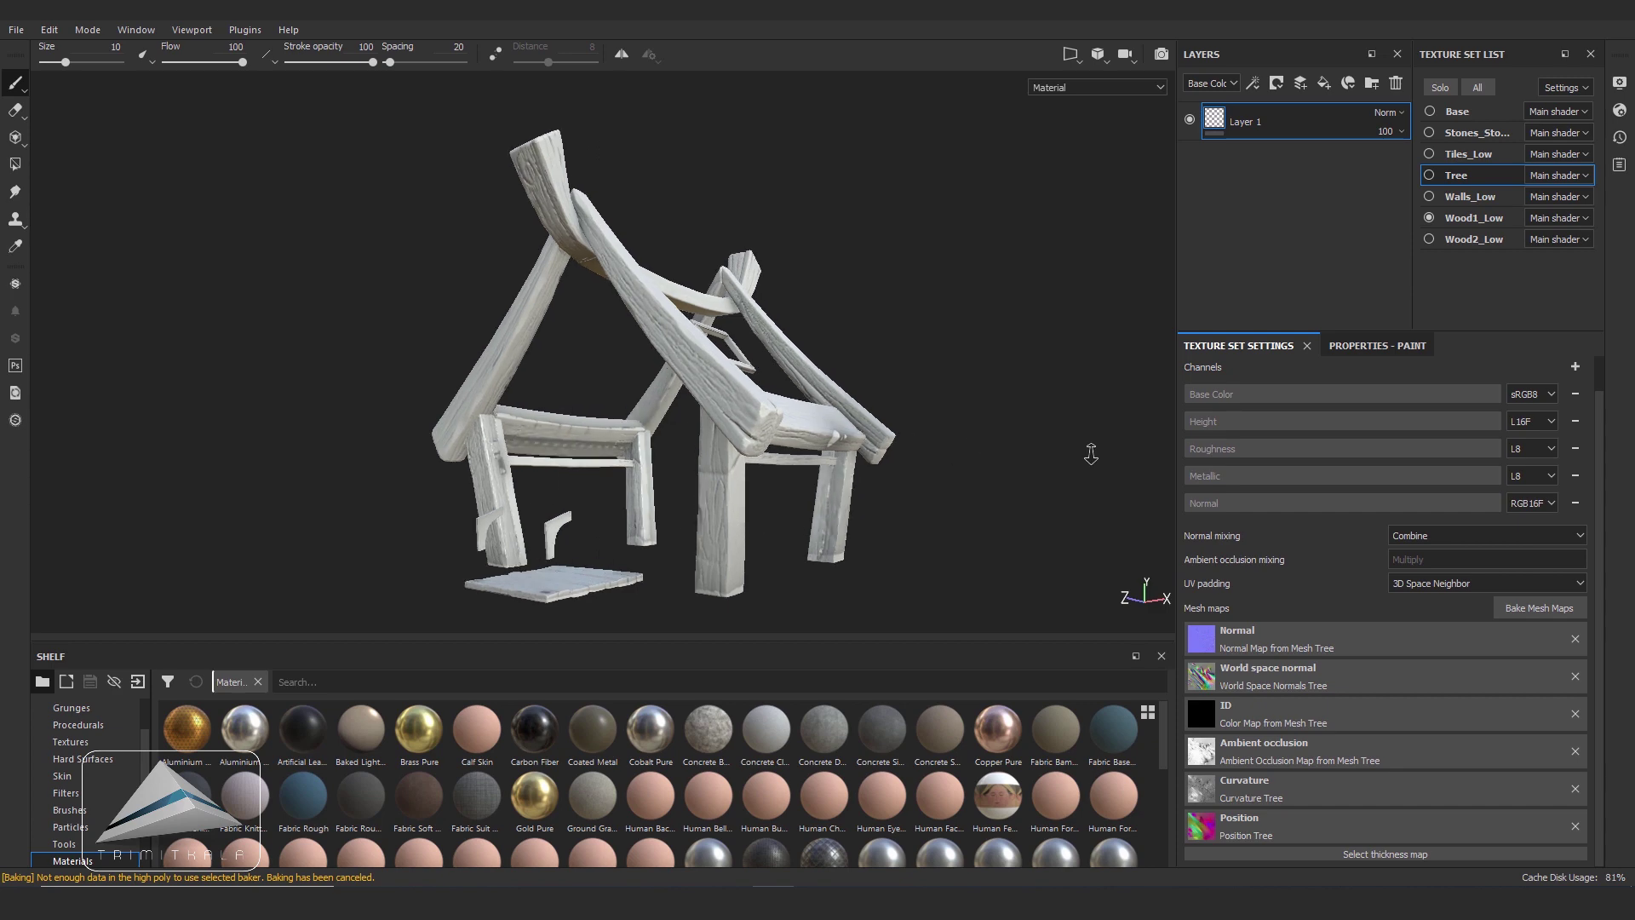
scroll(1010, 430, "up", 5)
scroll(1009, 430, "down", 3)
scroll(639, 354, "down", 3)
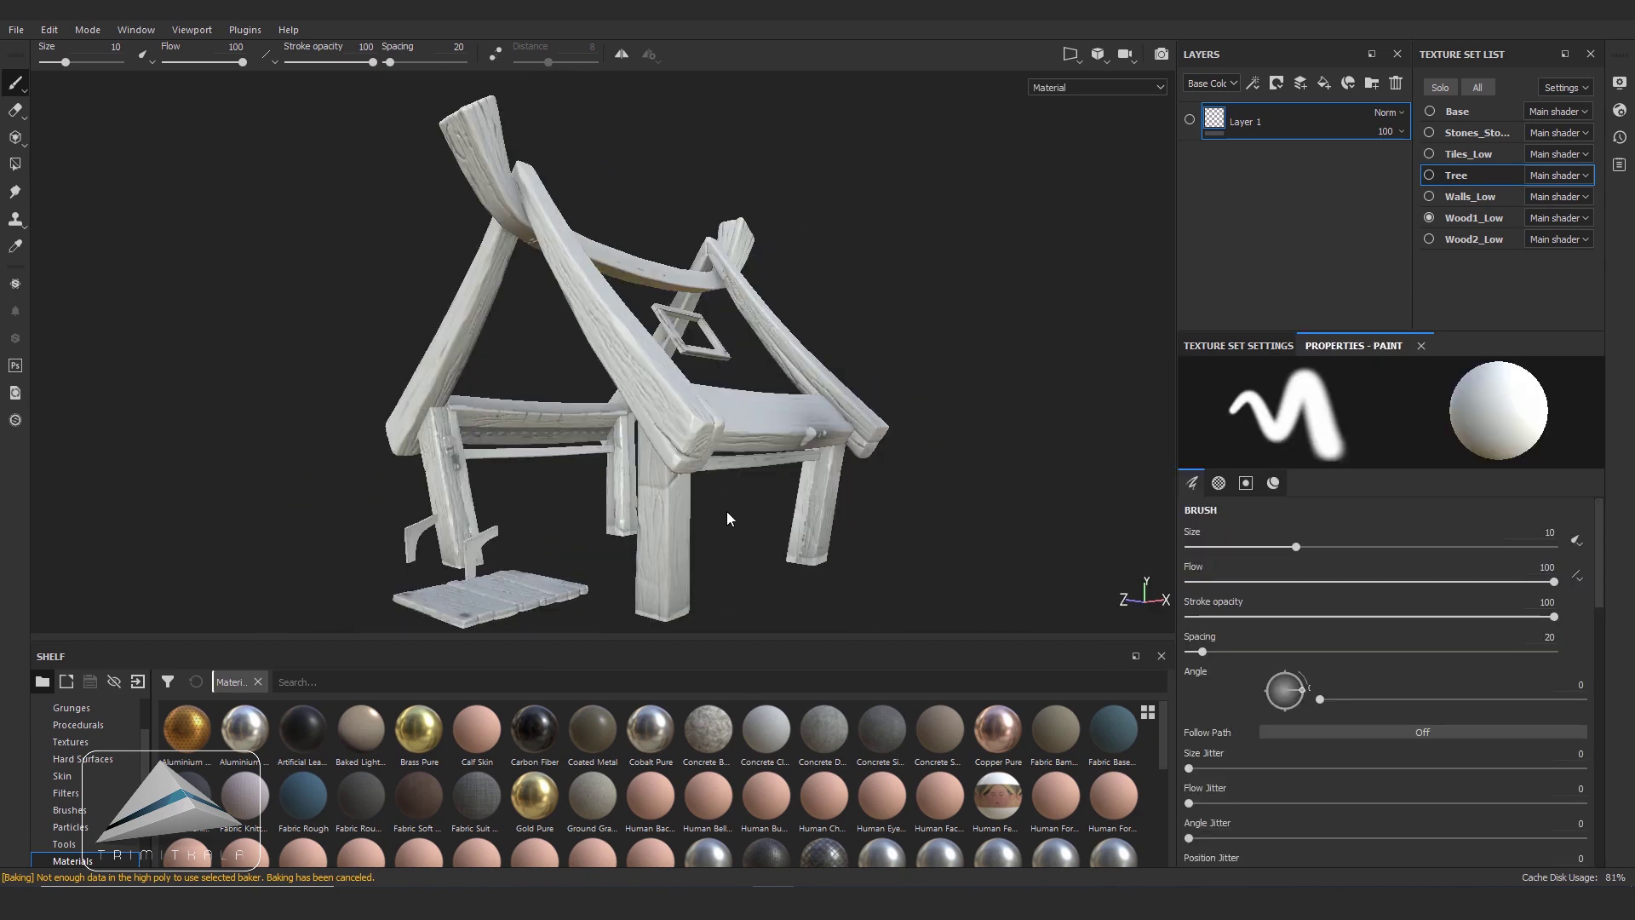
- Make Wood1_Low the active texture set and add a new fill layer to it
left_click(1474, 220)
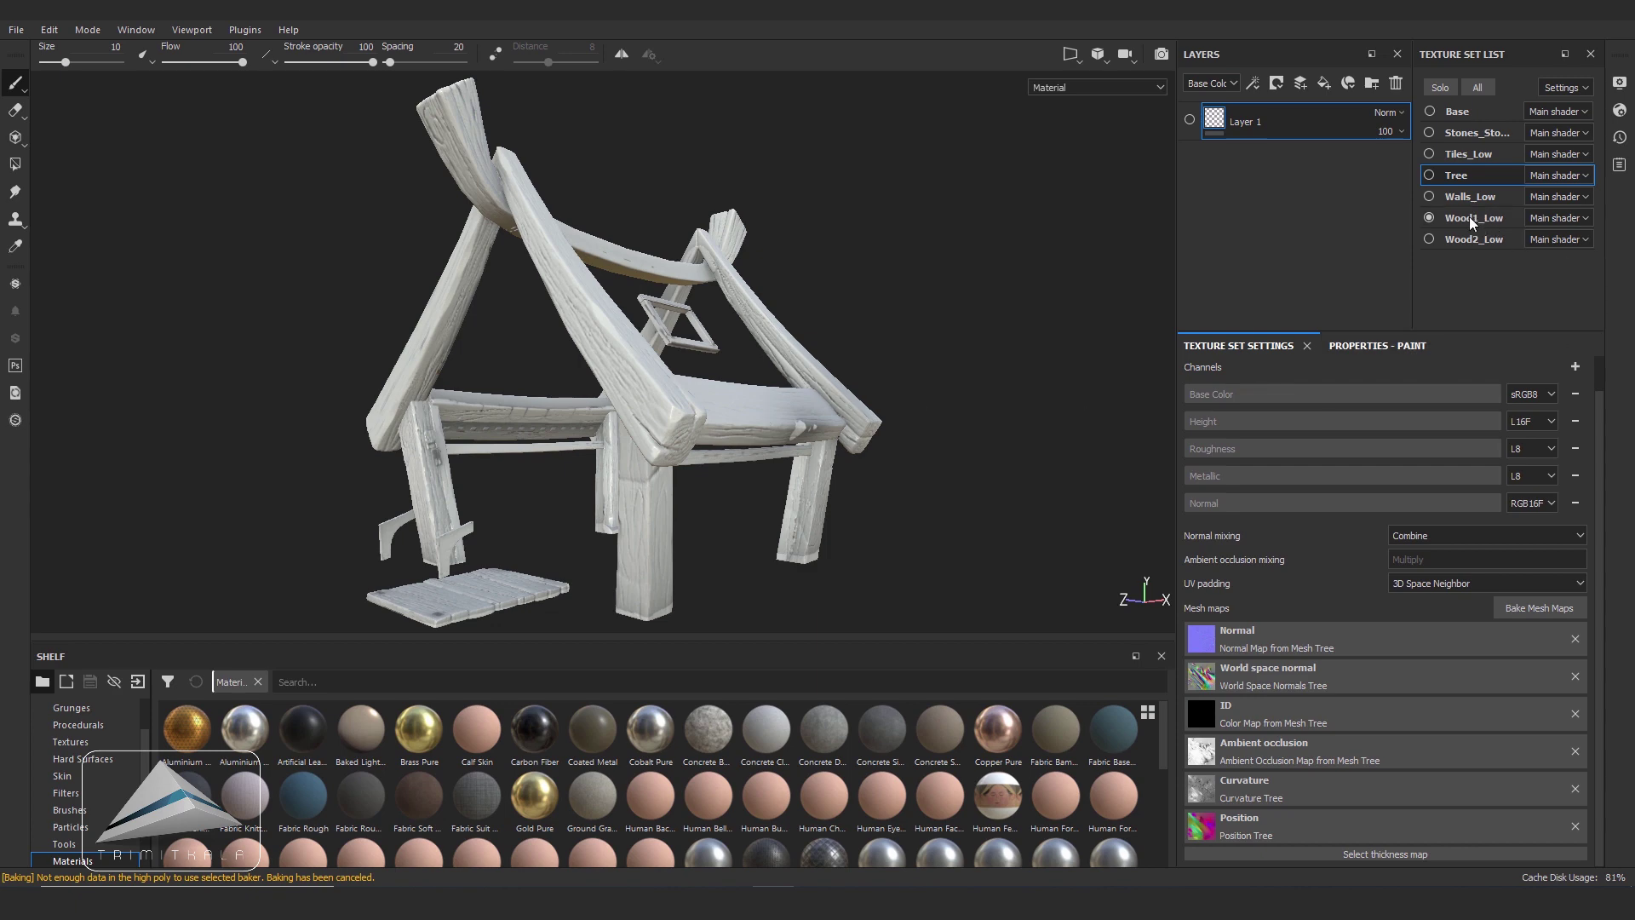
left_click(1471, 220)
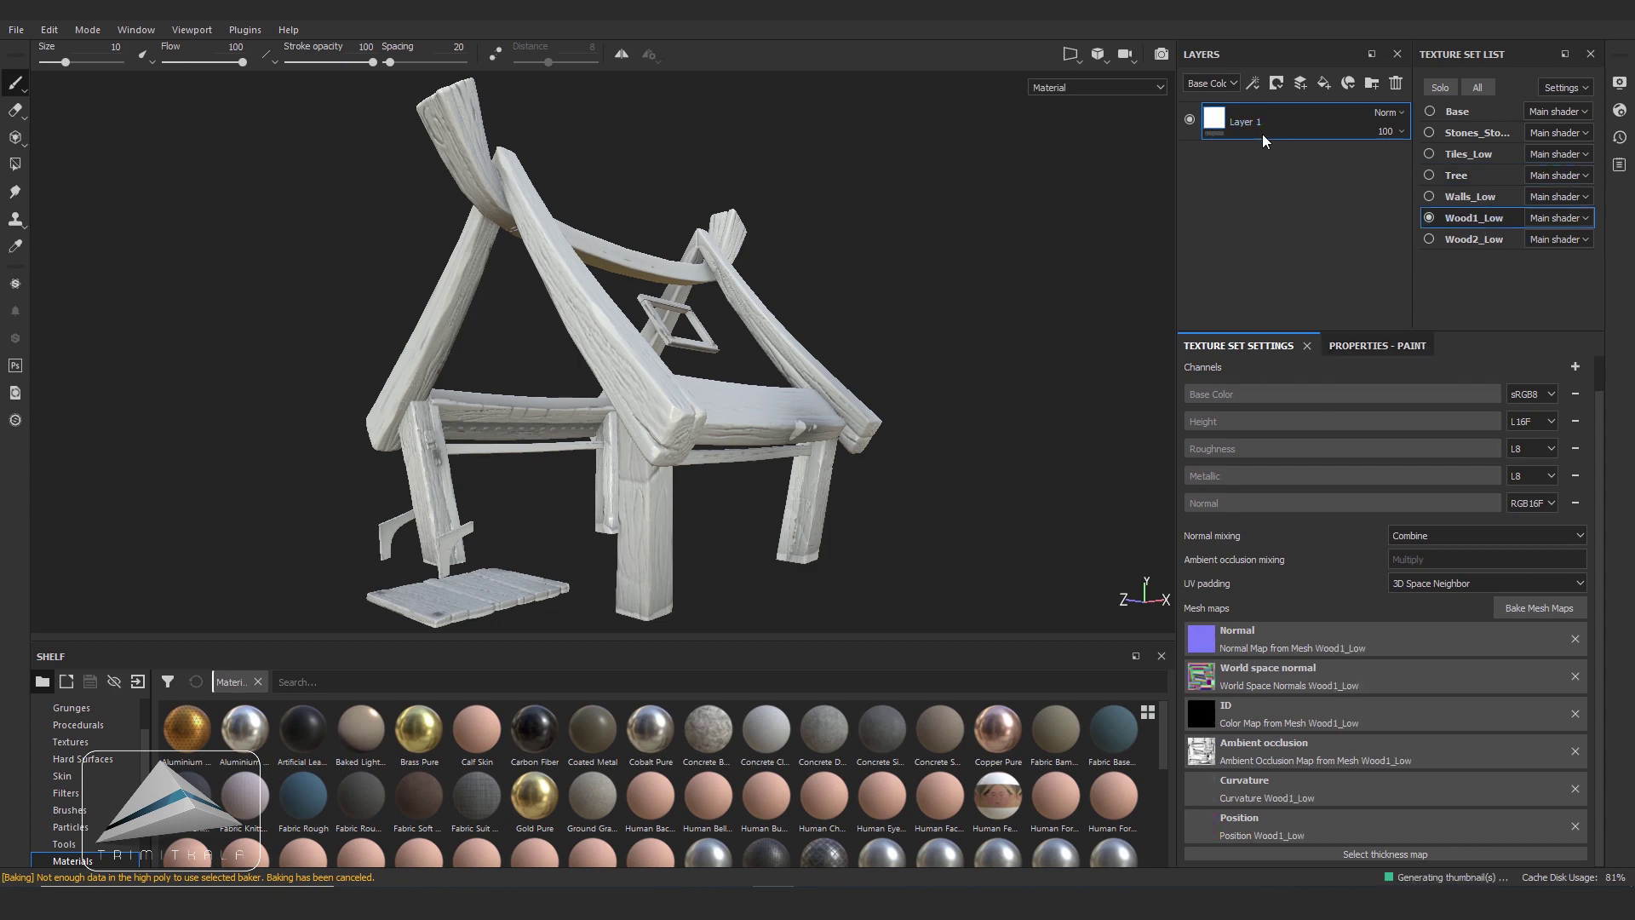
scroll(967, 358, "up", 2)
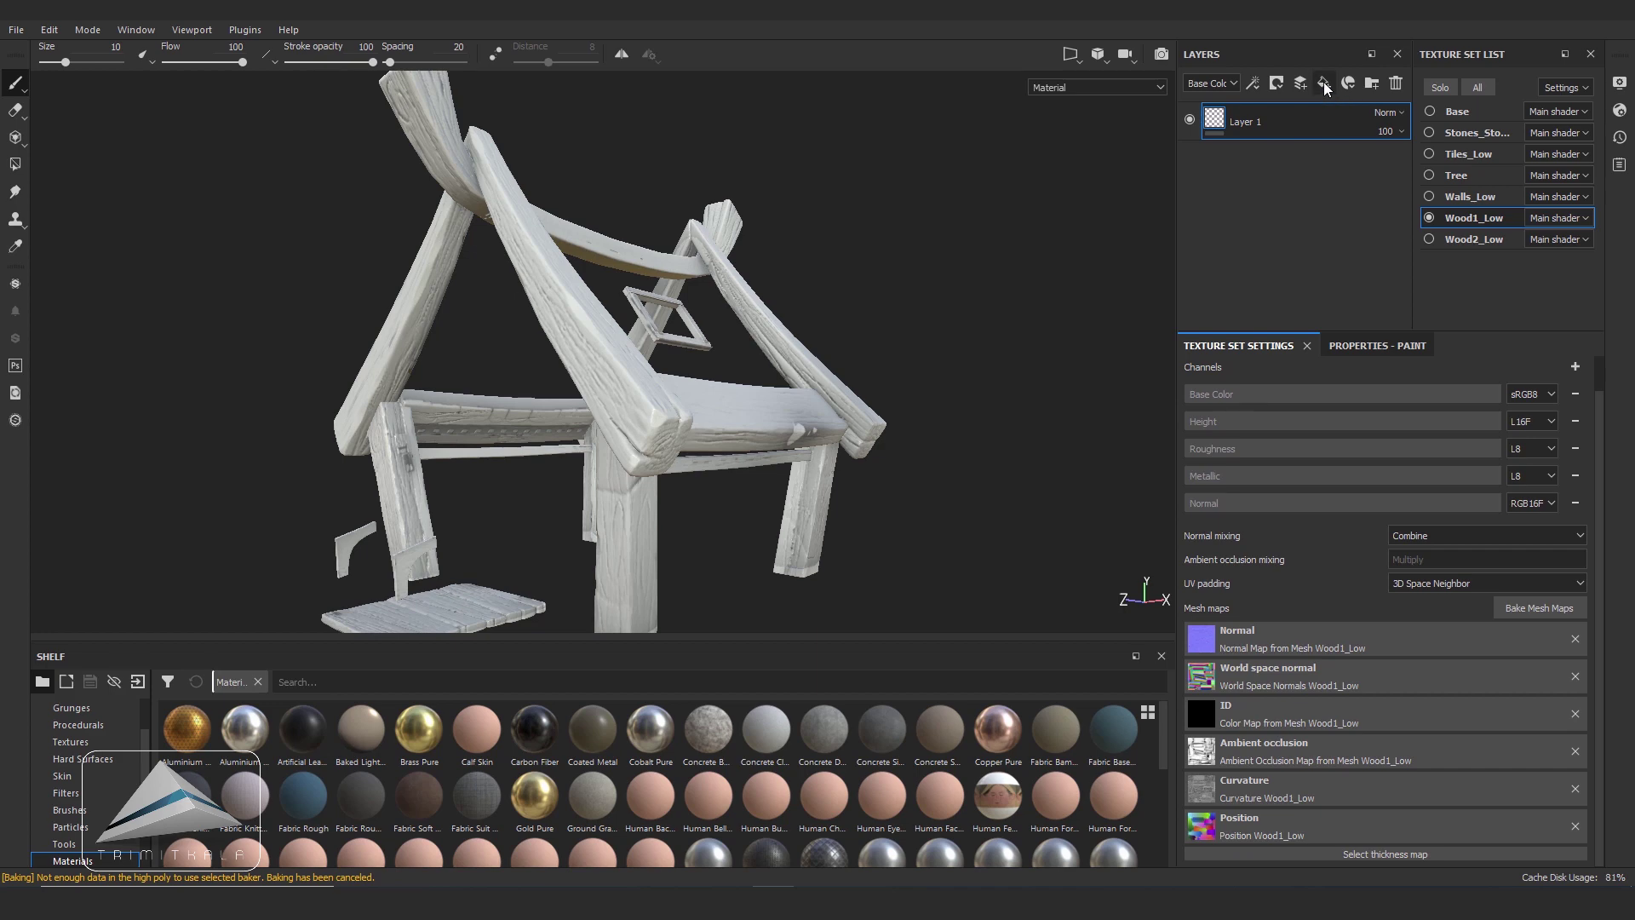
left_click(1325, 88)
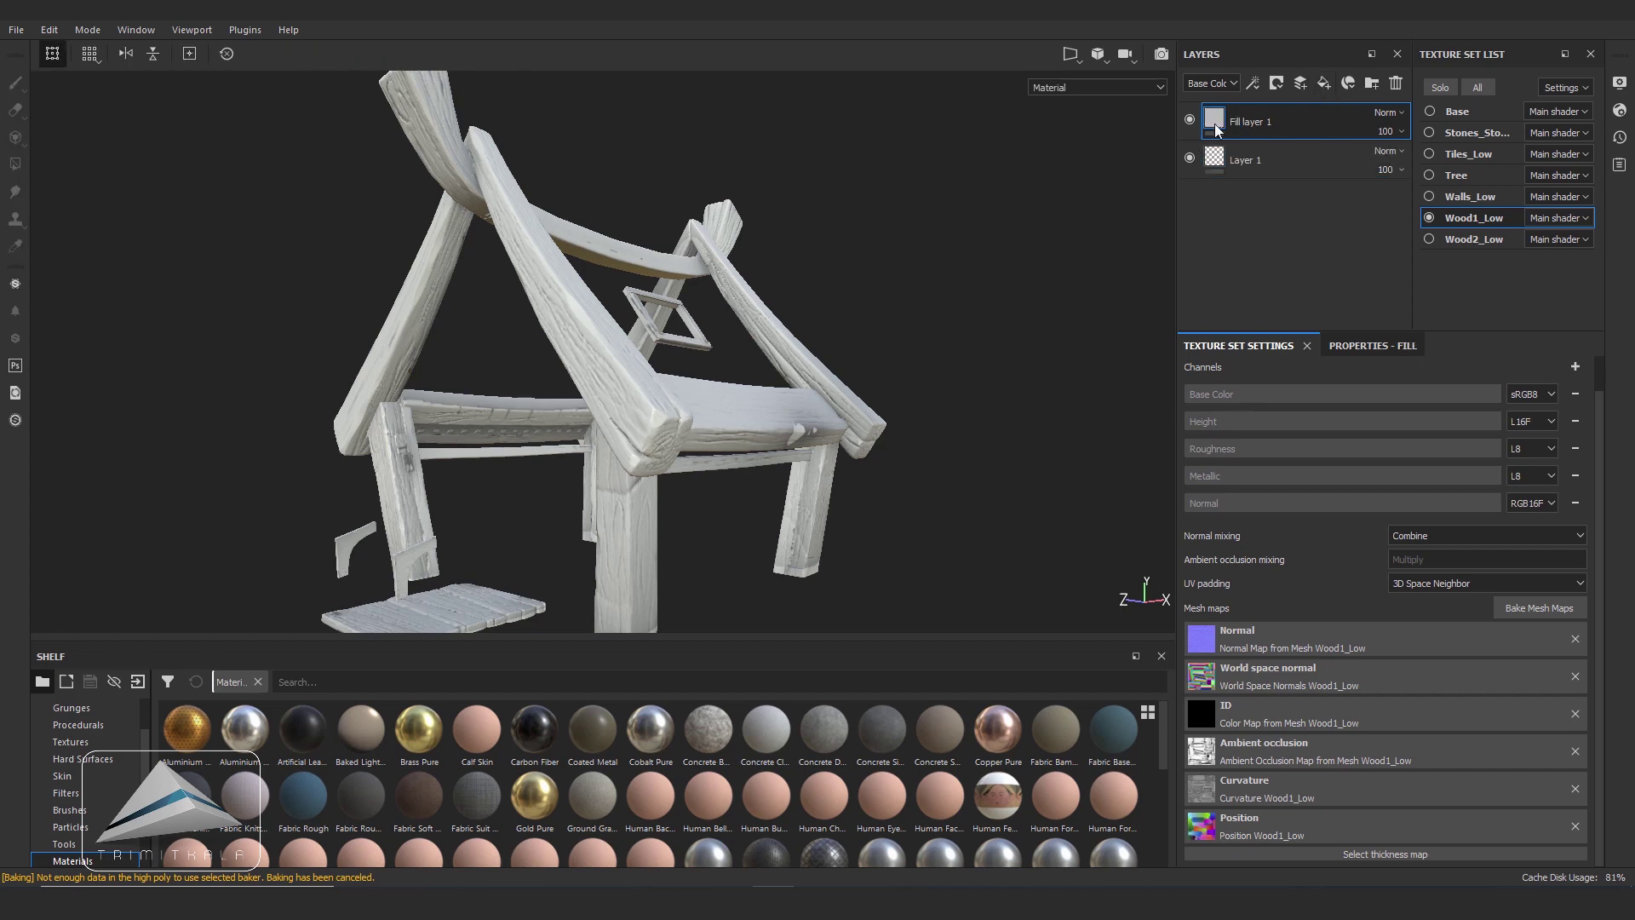
- Disable the fill's normal and metallic channels and give it an orange-brown base colour
scroll(862, 428, "down", 1)
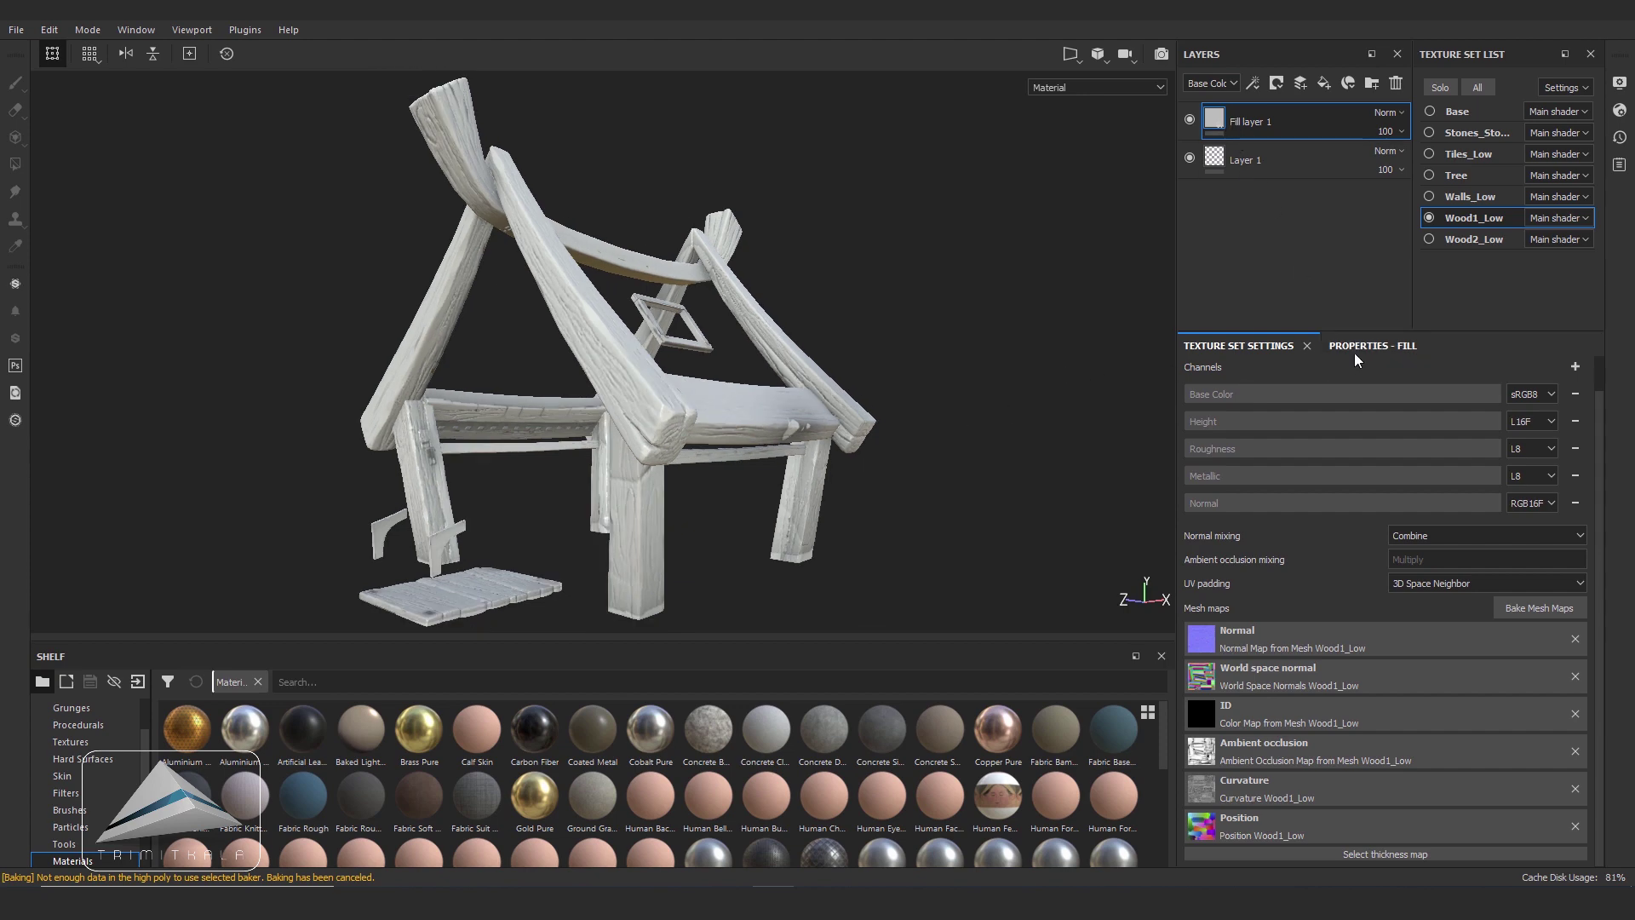
left_click(1355, 352)
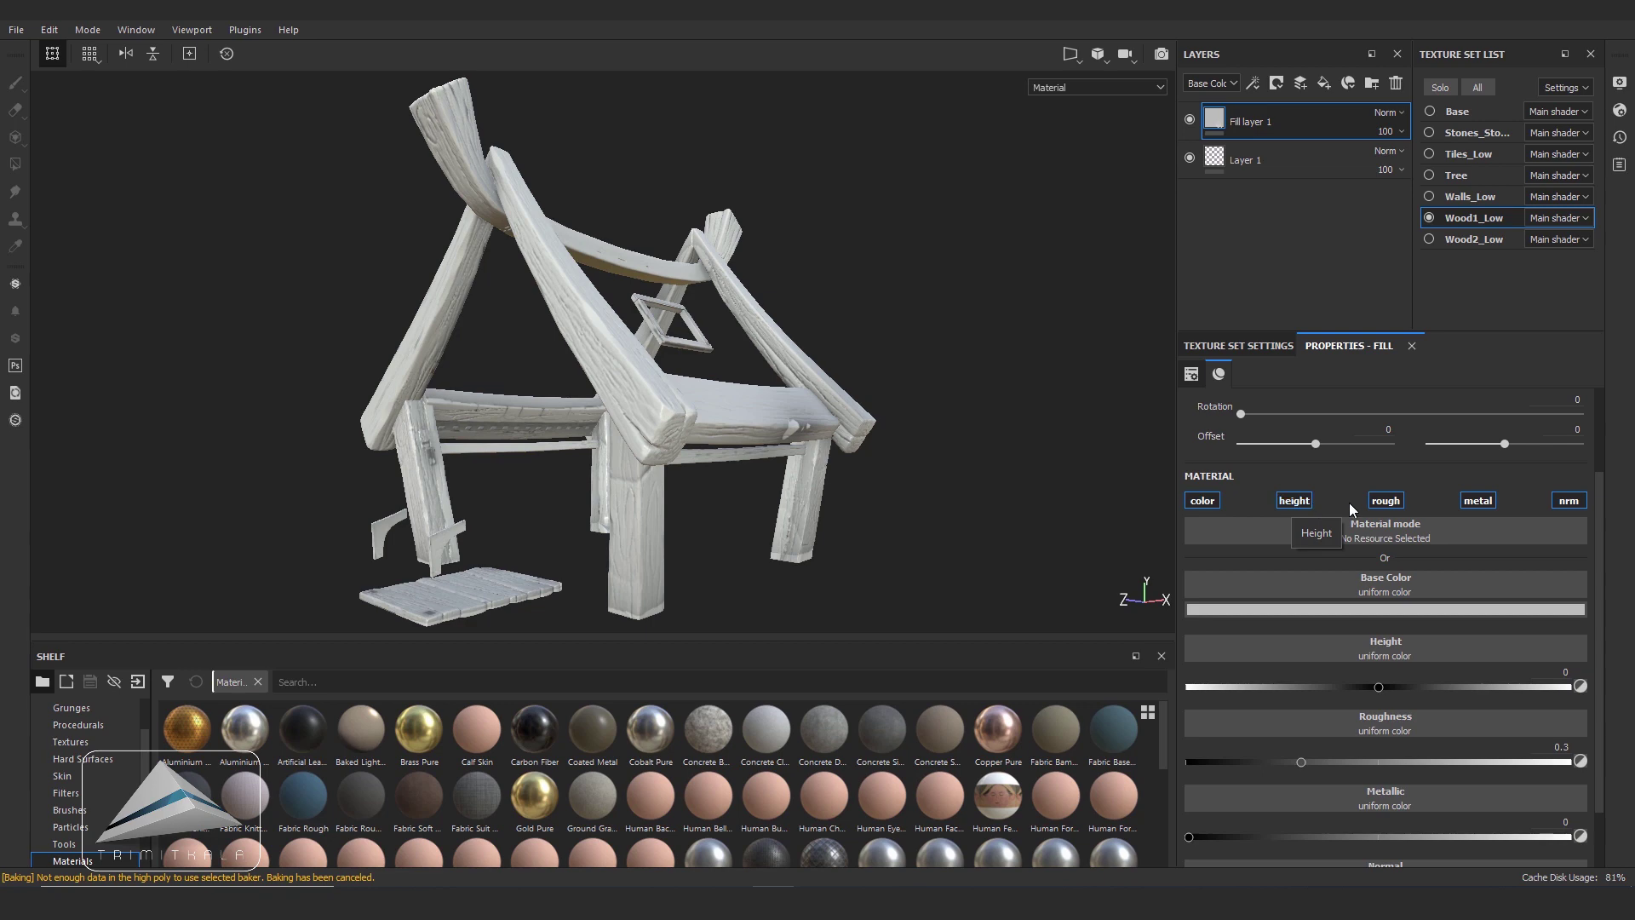
left_click(1572, 503)
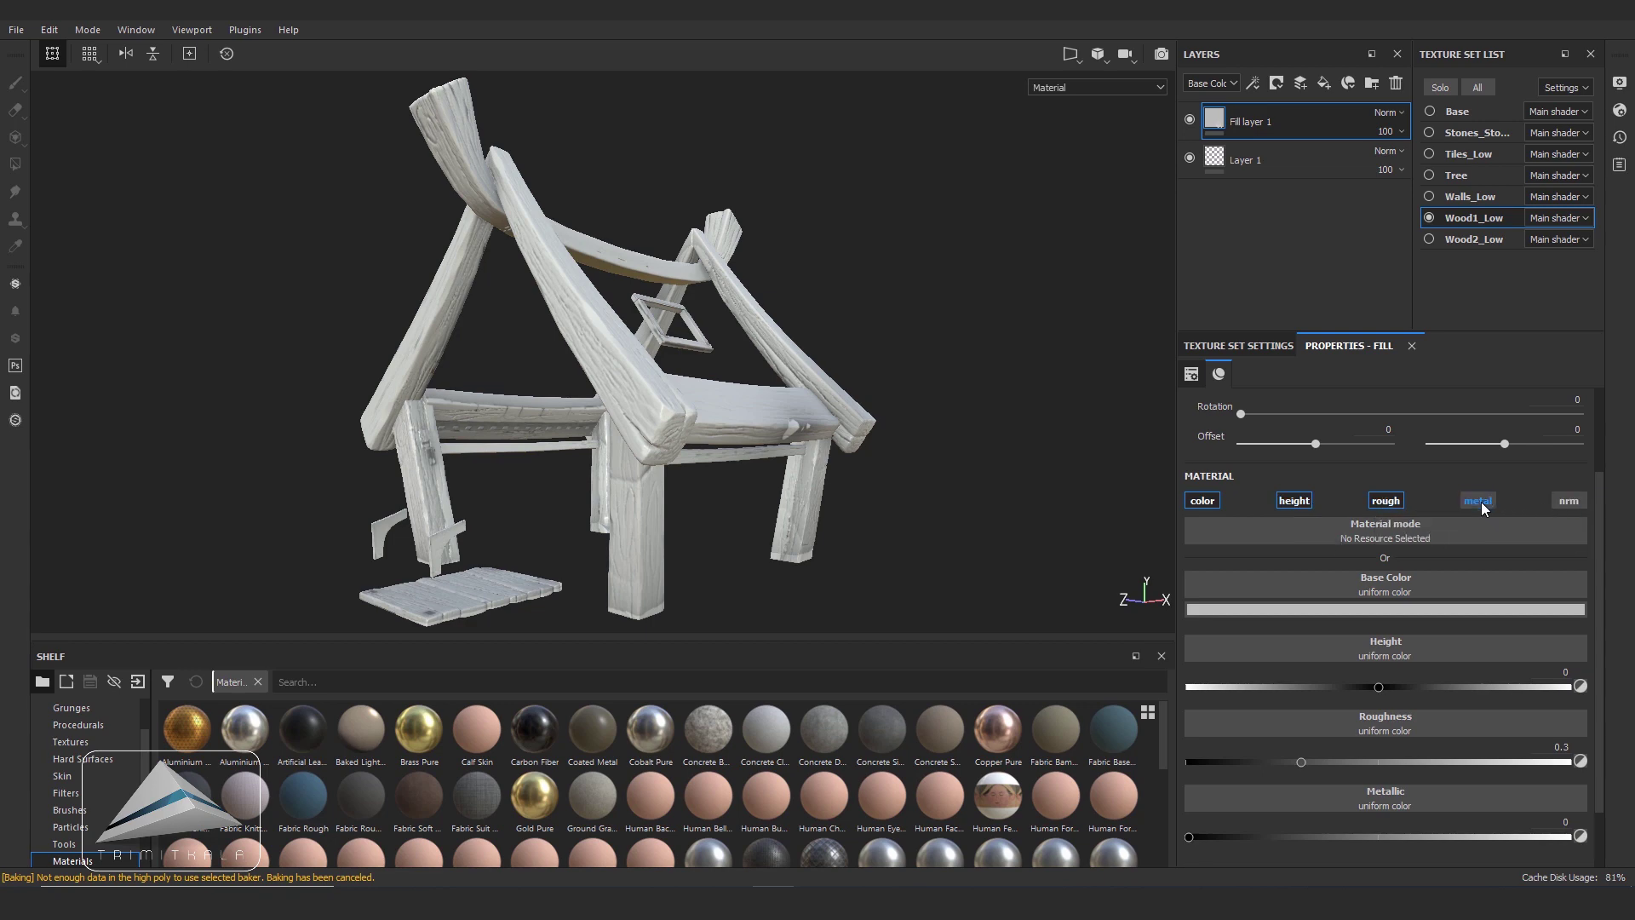
left_click(1480, 502)
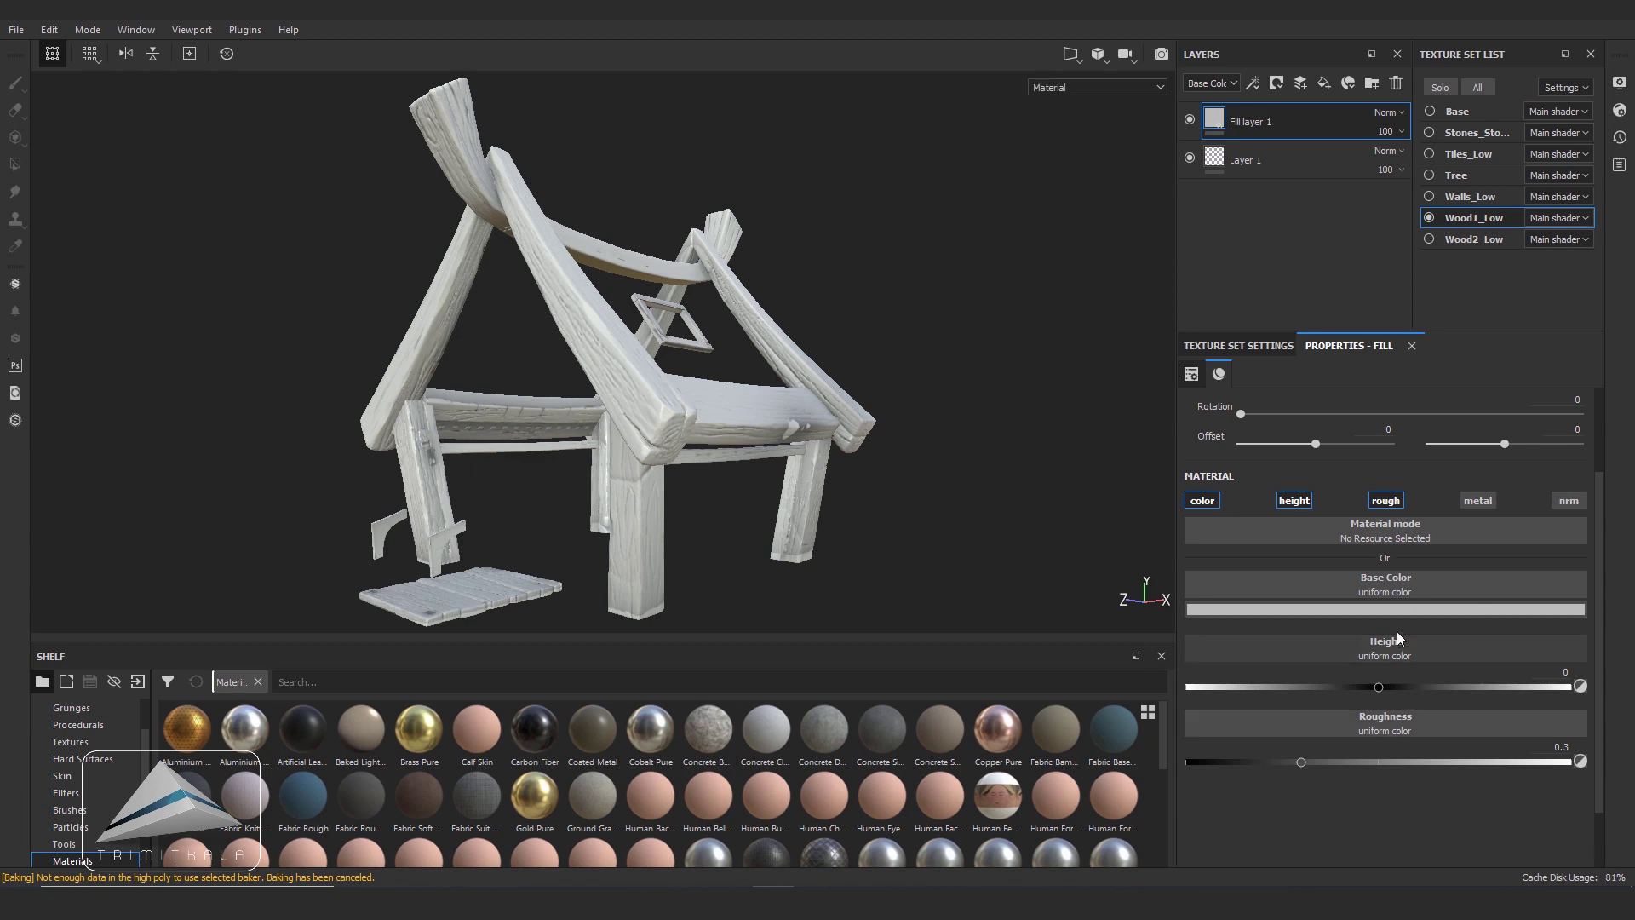
left_click(1399, 610)
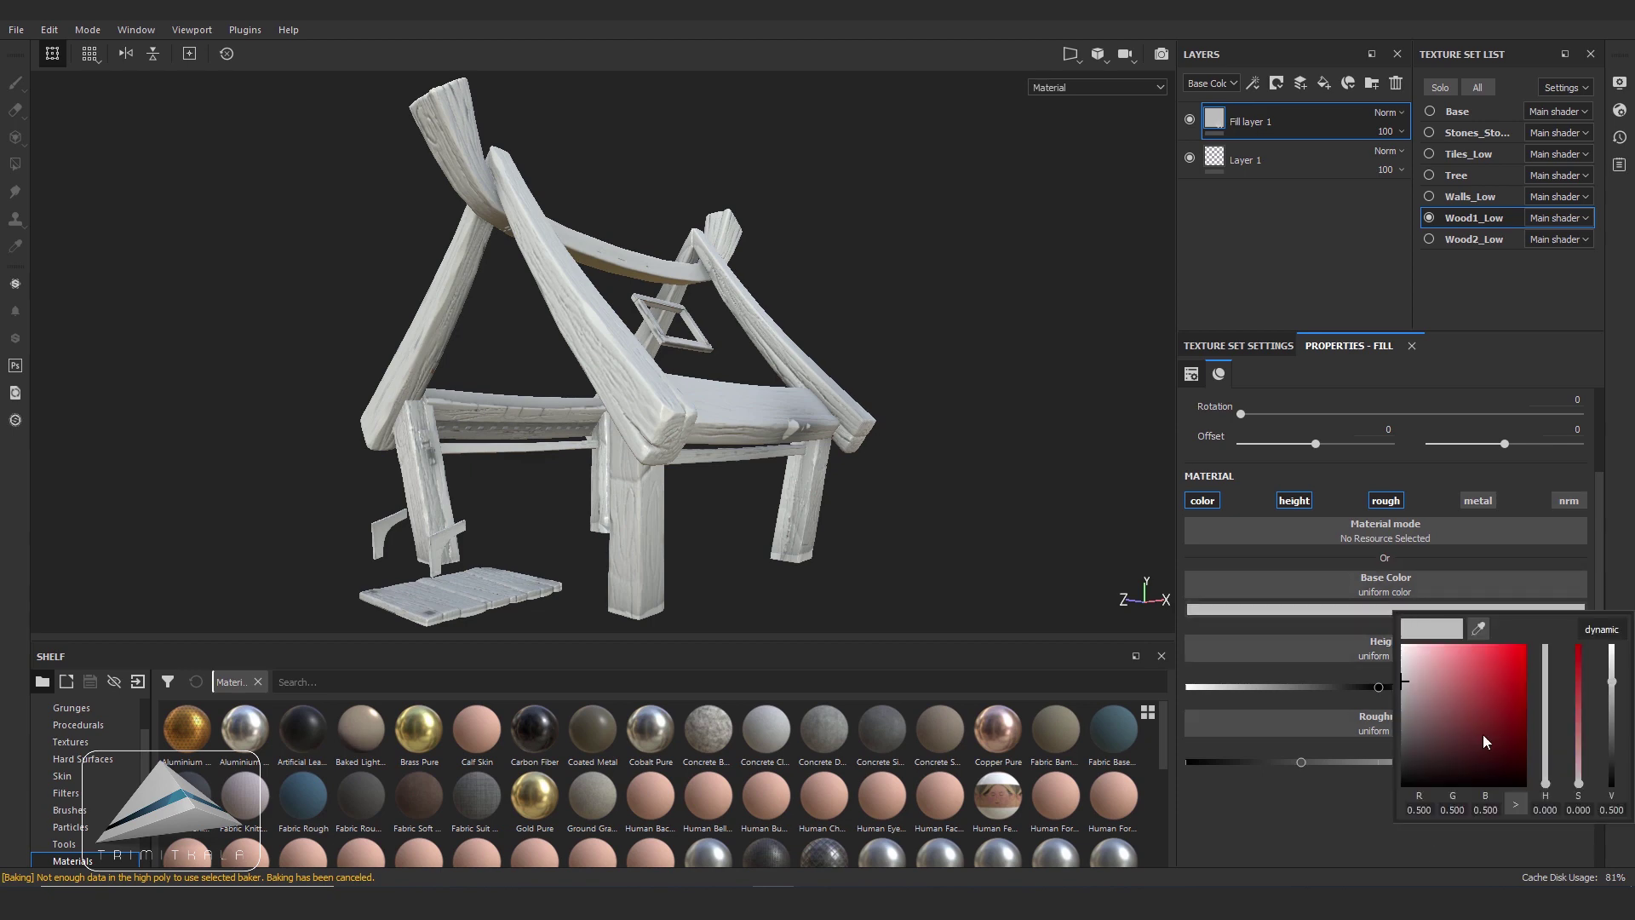
left_click_drag(1549, 786, 1549, 787)
left_click_drag(1474, 694, 1471, 694)
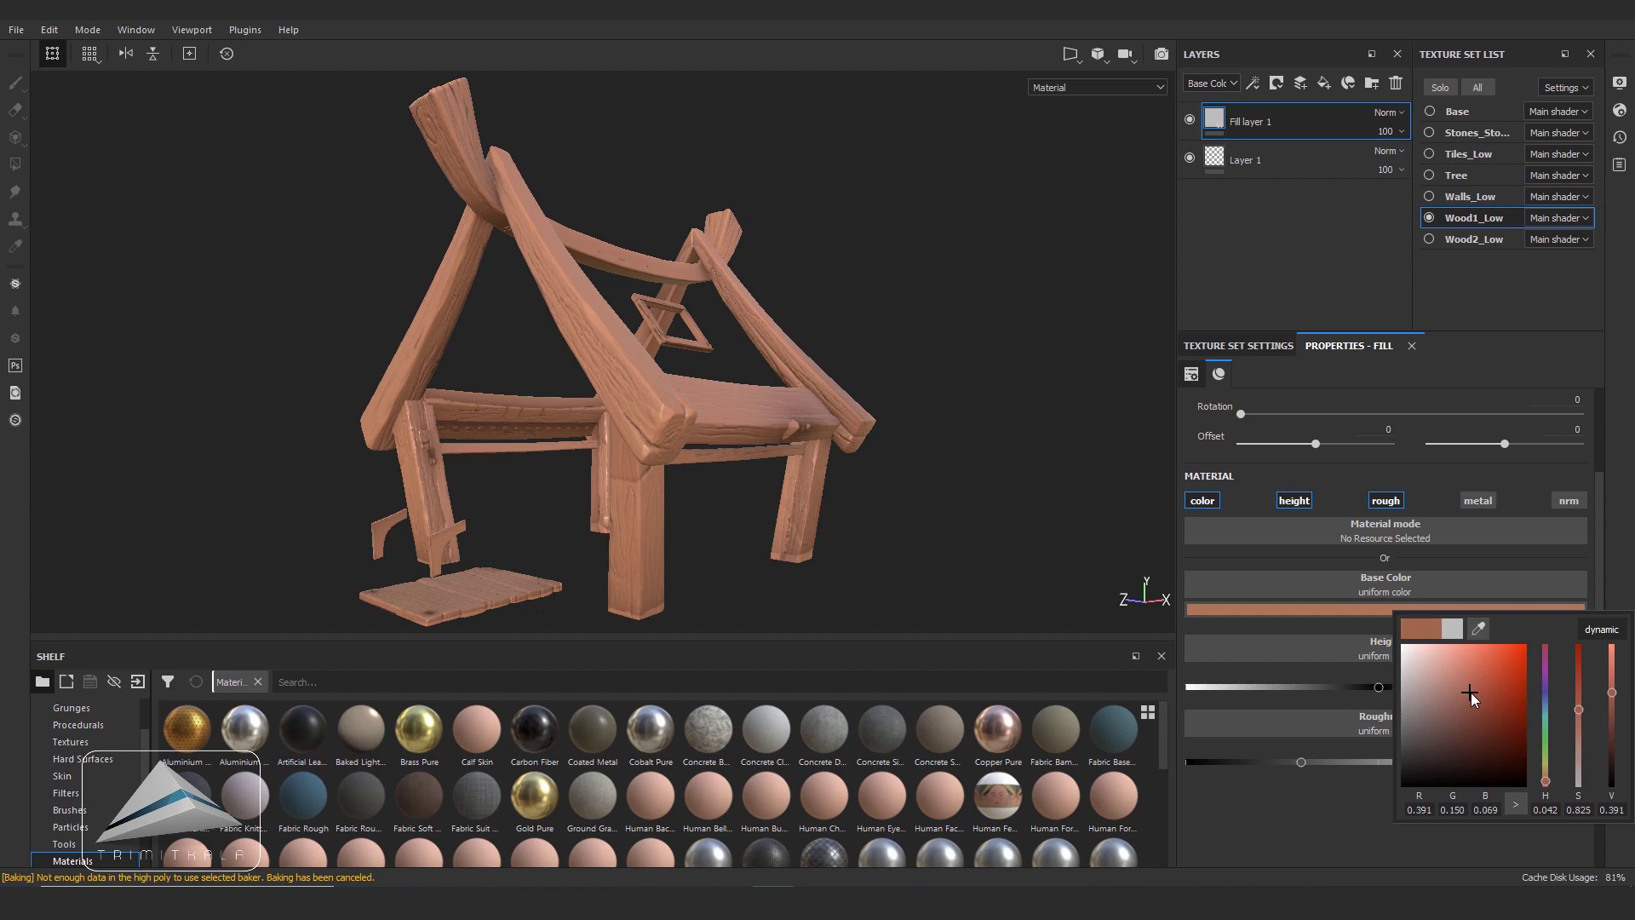
left_click_drag(1546, 788, 1547, 789)
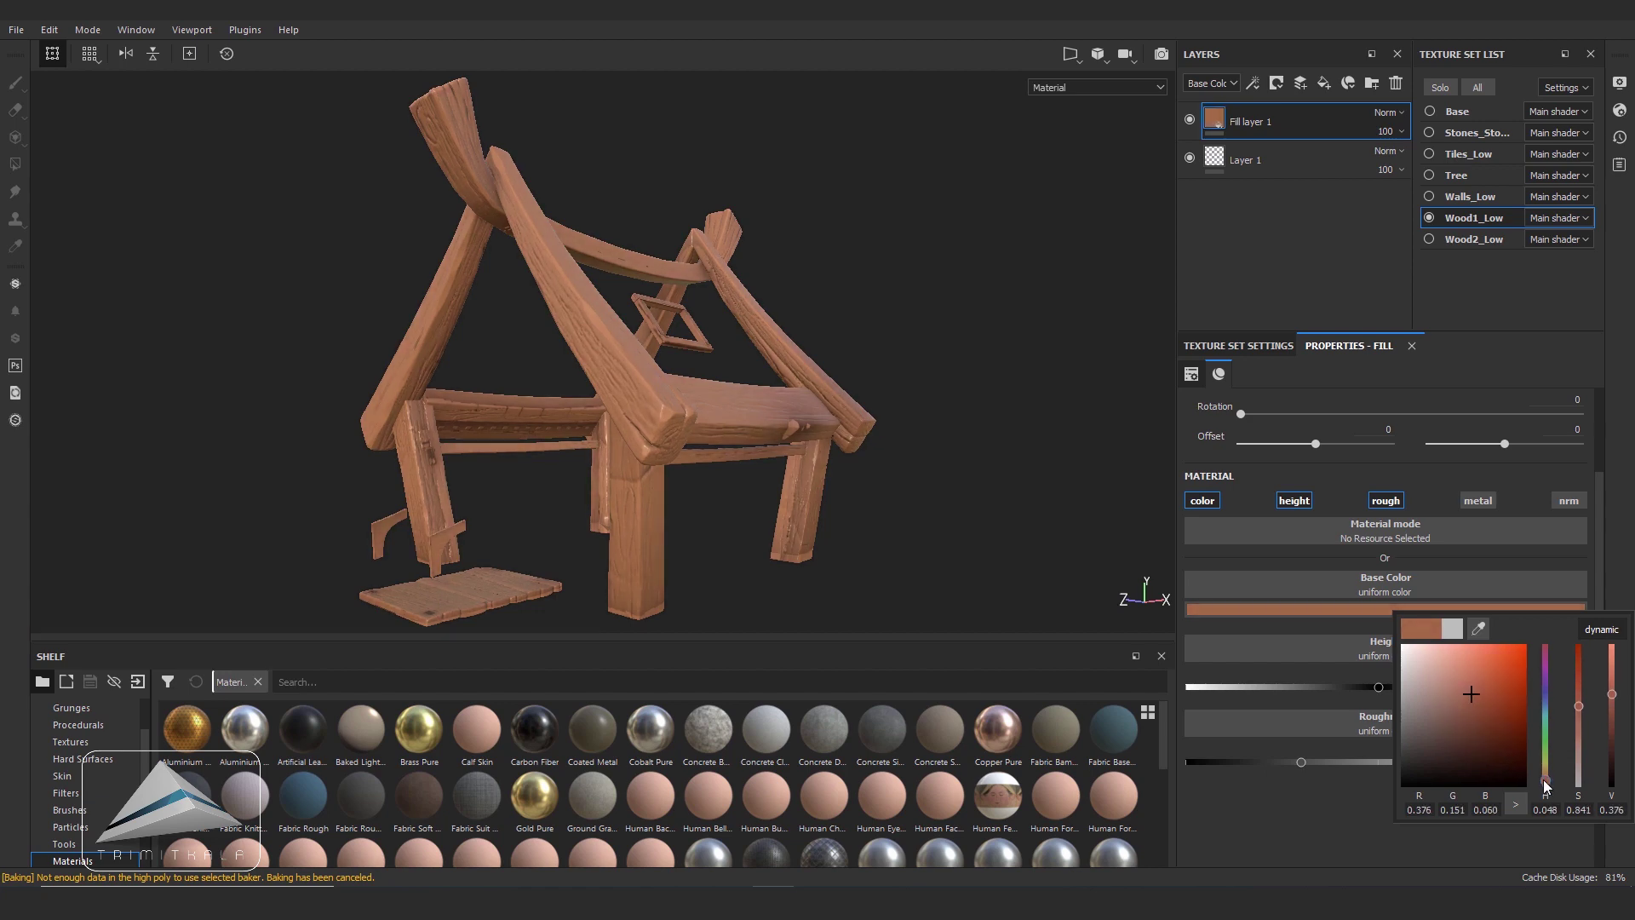
- Set the fill's roughness to 0.8142 for matte wood, then duplicate the layer
mouse_move(980, 443)
left_mouse_down("alt")
mouse_move(840, 391)
mouse_move(803, 431)
mouse_move(886, 412)
left_mouse_up("alt")
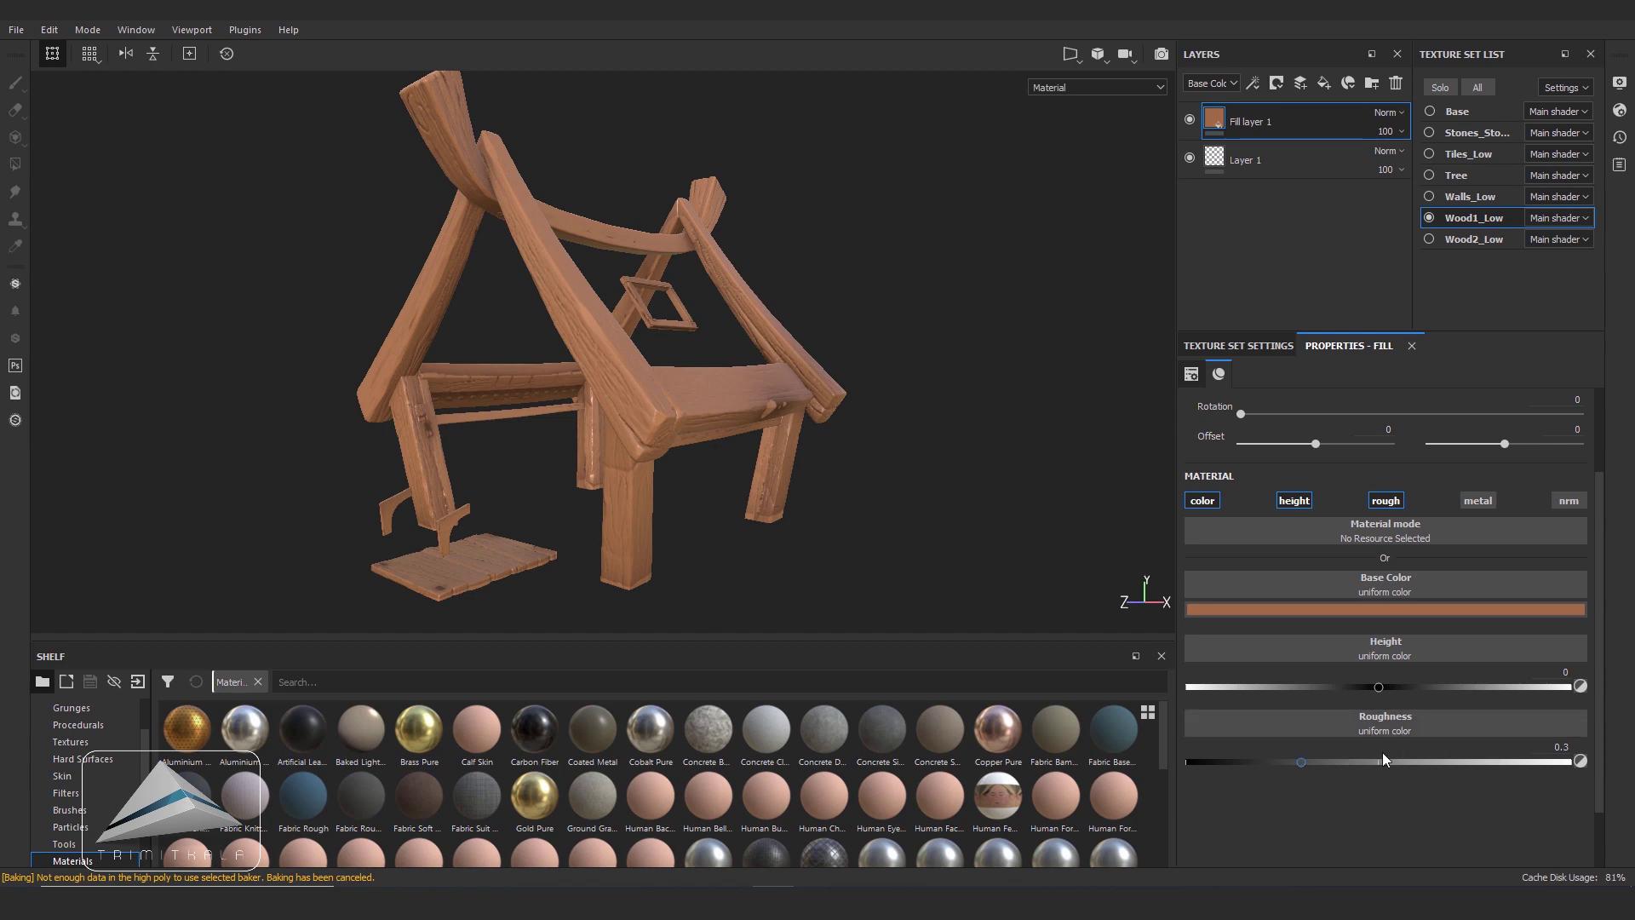
scroll(694, 426, "up", 2)
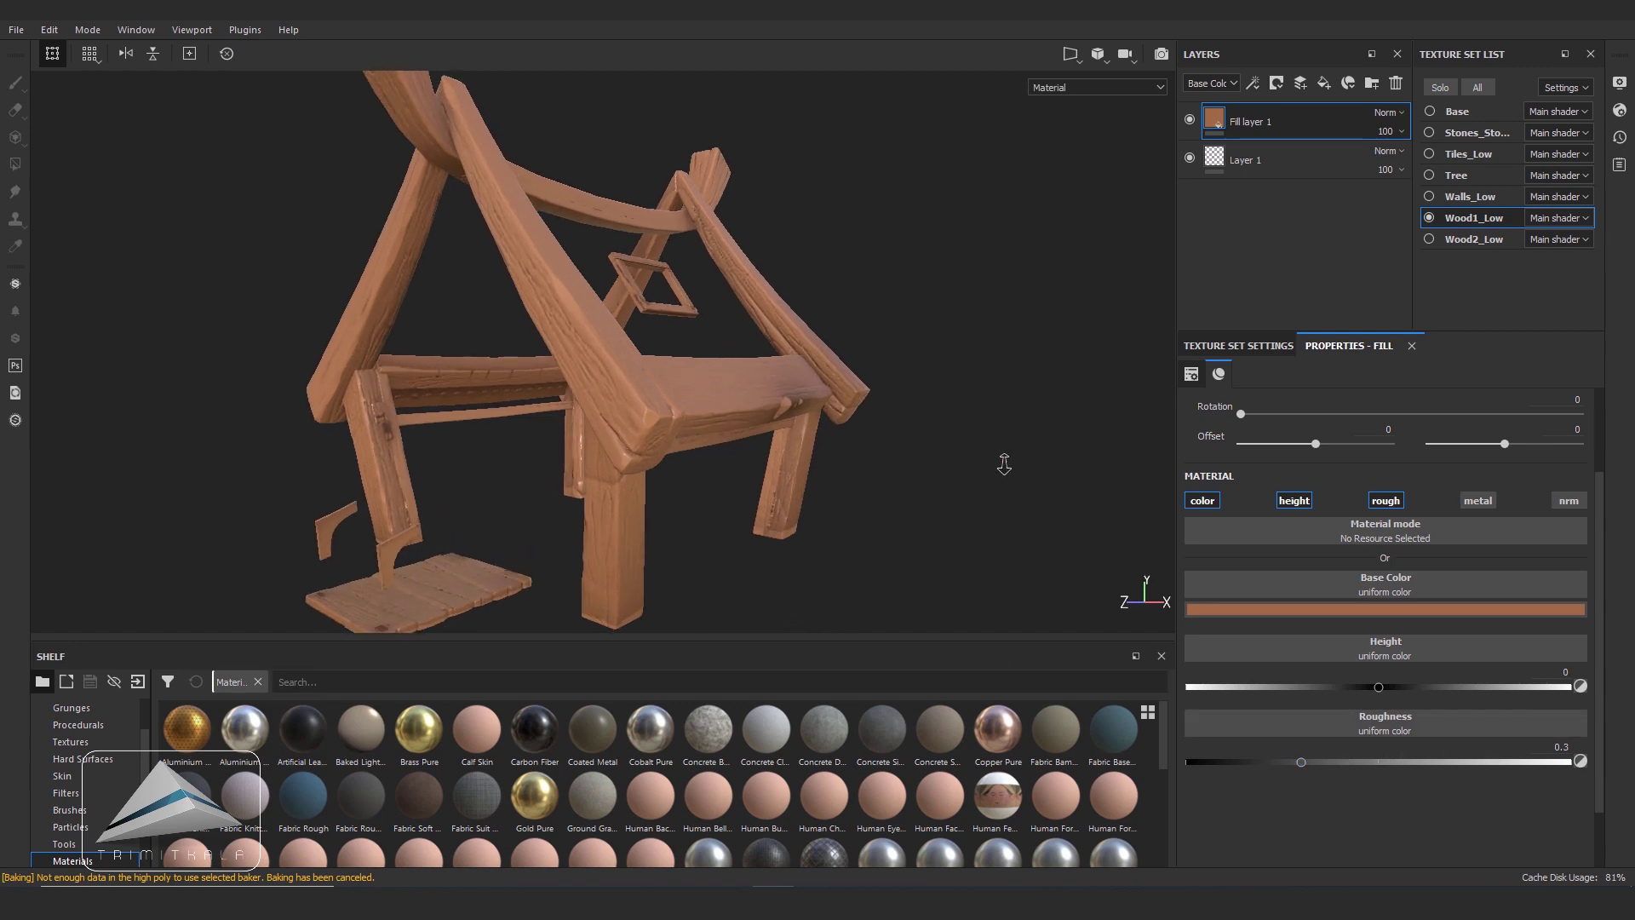
scroll(716, 448, "up", 2)
scroll(716, 447, "up", 2)
scroll(705, 391, "up", 2)
scroll(760, 431, "up", 2)
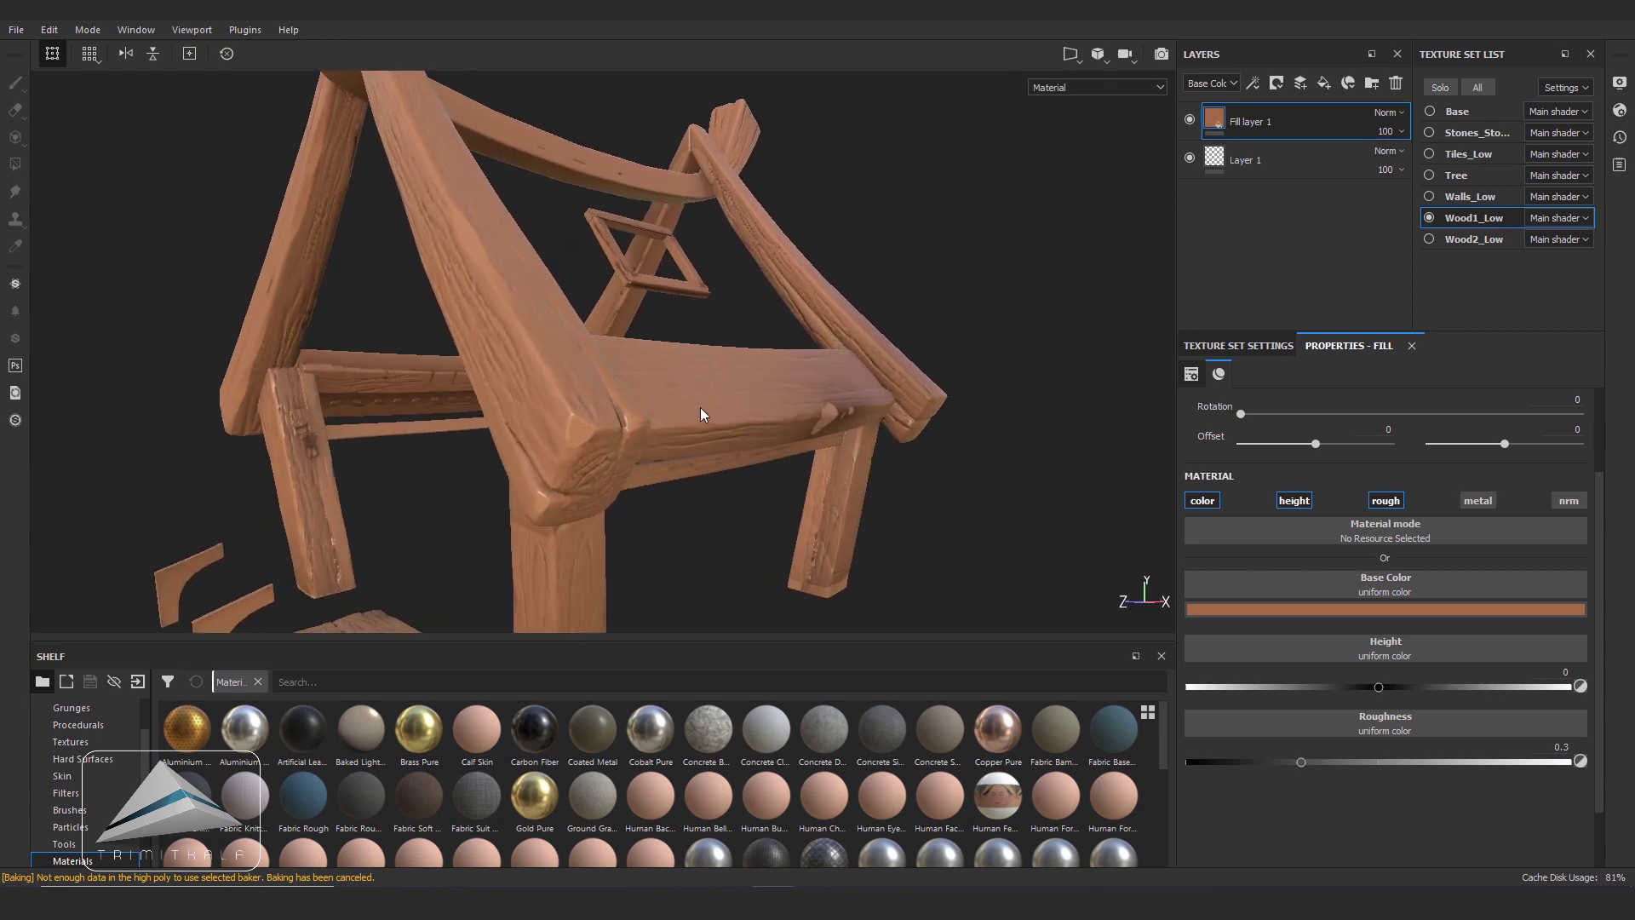
mouse_move(689, 394)
right_mouse_down("shift")
mouse_move(740, 412)
mouse_move(665, 413)
mouse_move(737, 422)
mouse_move(699, 424)
mouse_move(716, 430)
right_mouse_up("shift")
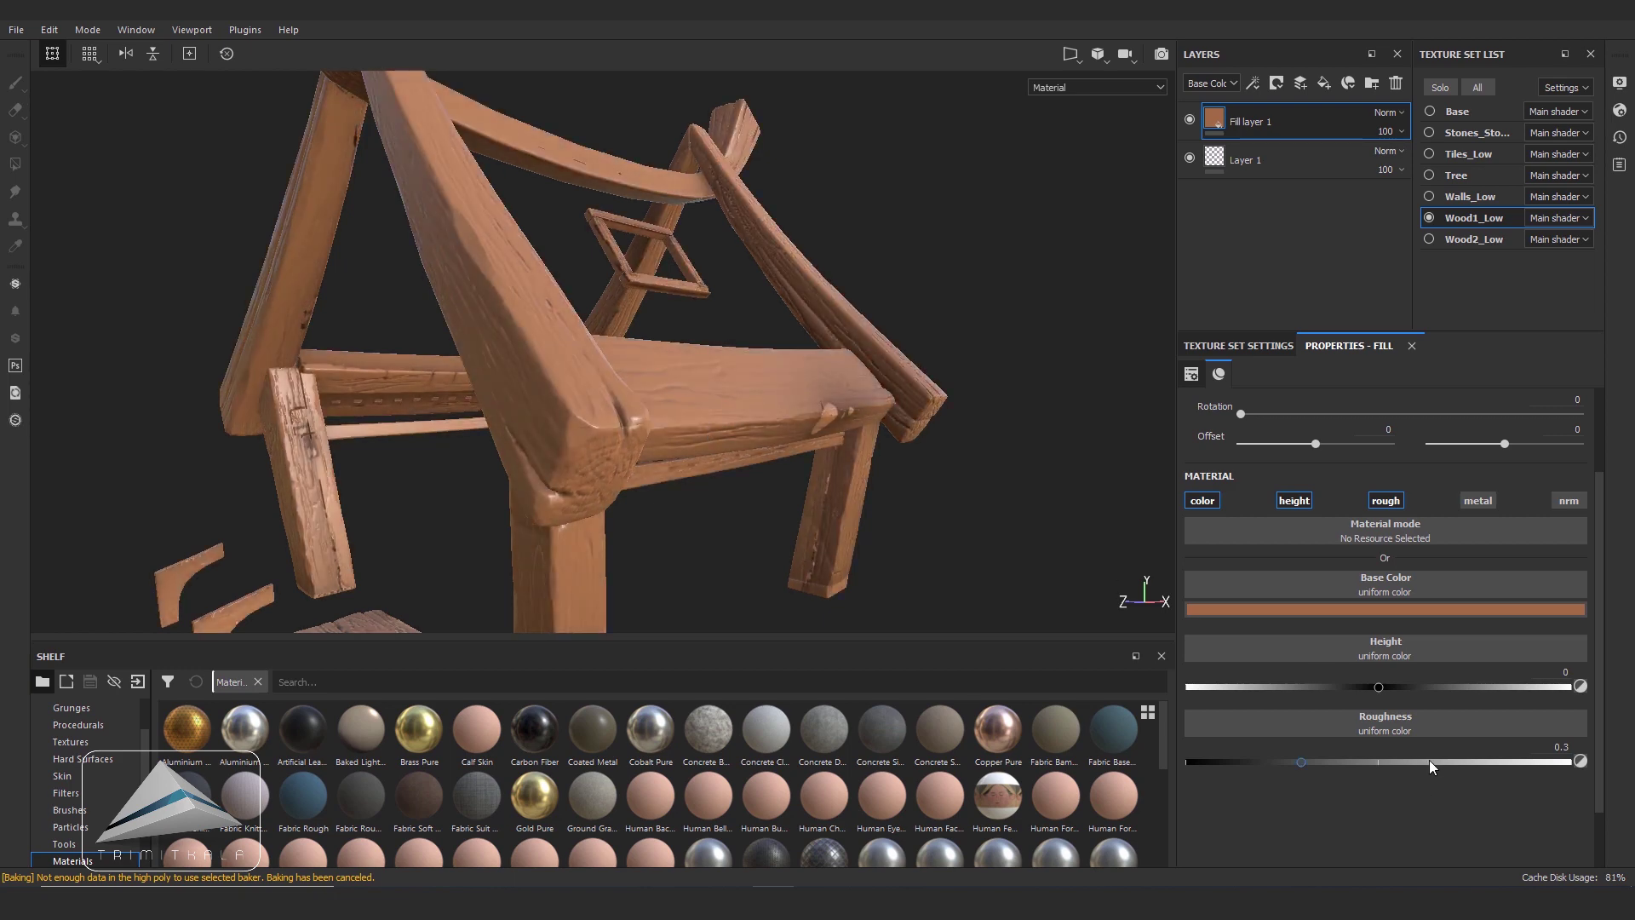
left_click(1500, 760)
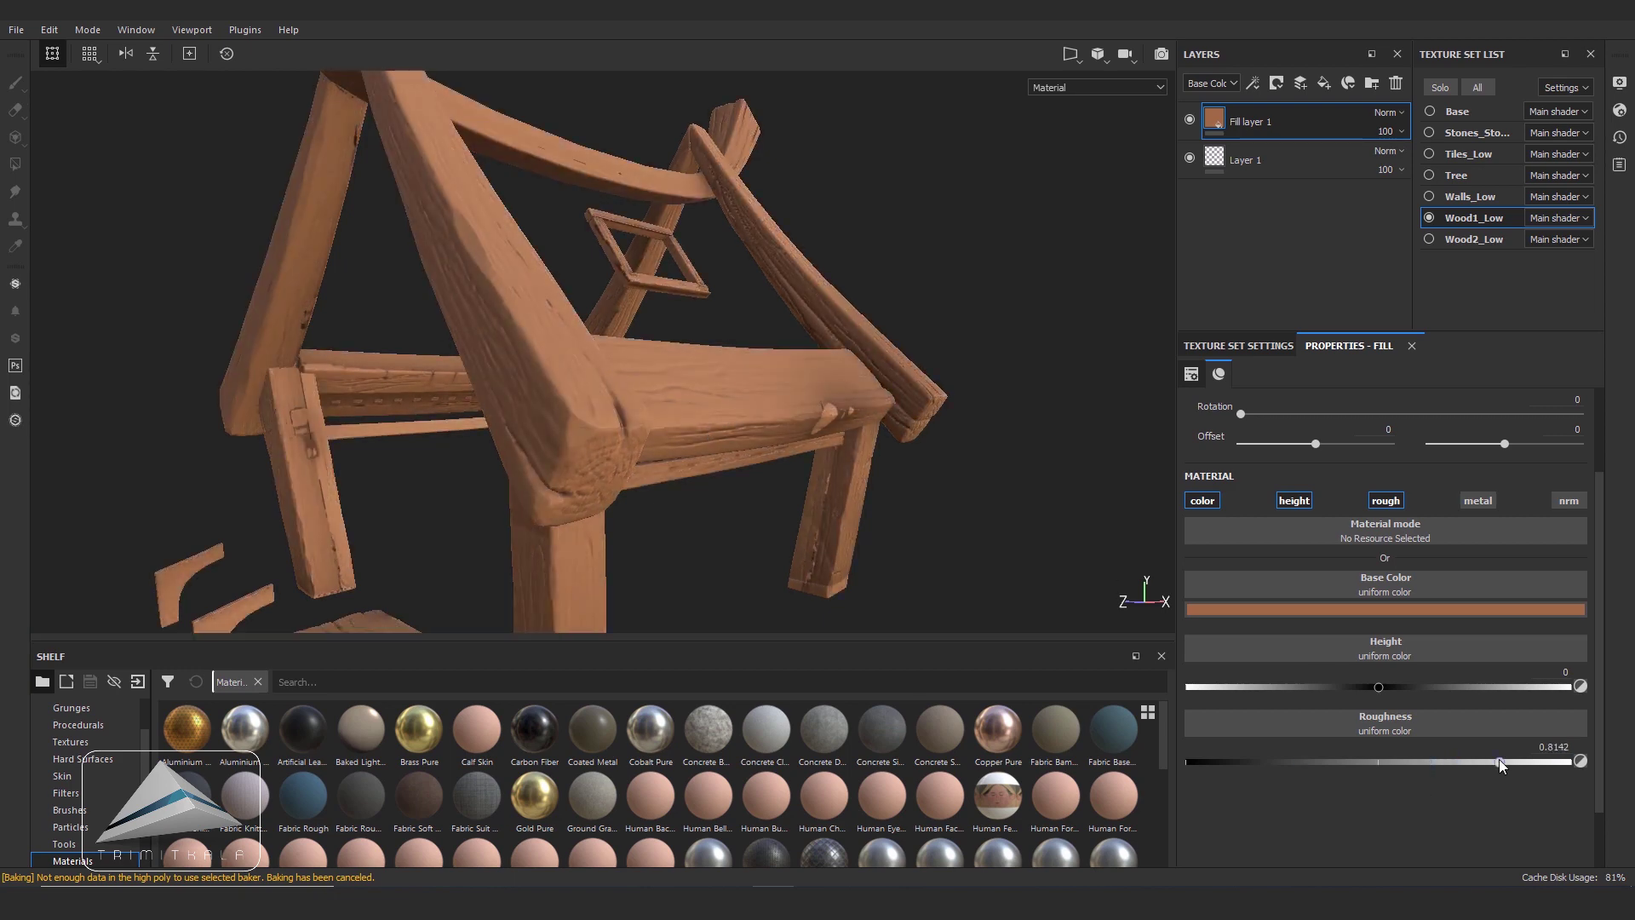
right_click_drag(537, 428, 551, 429, "shift")
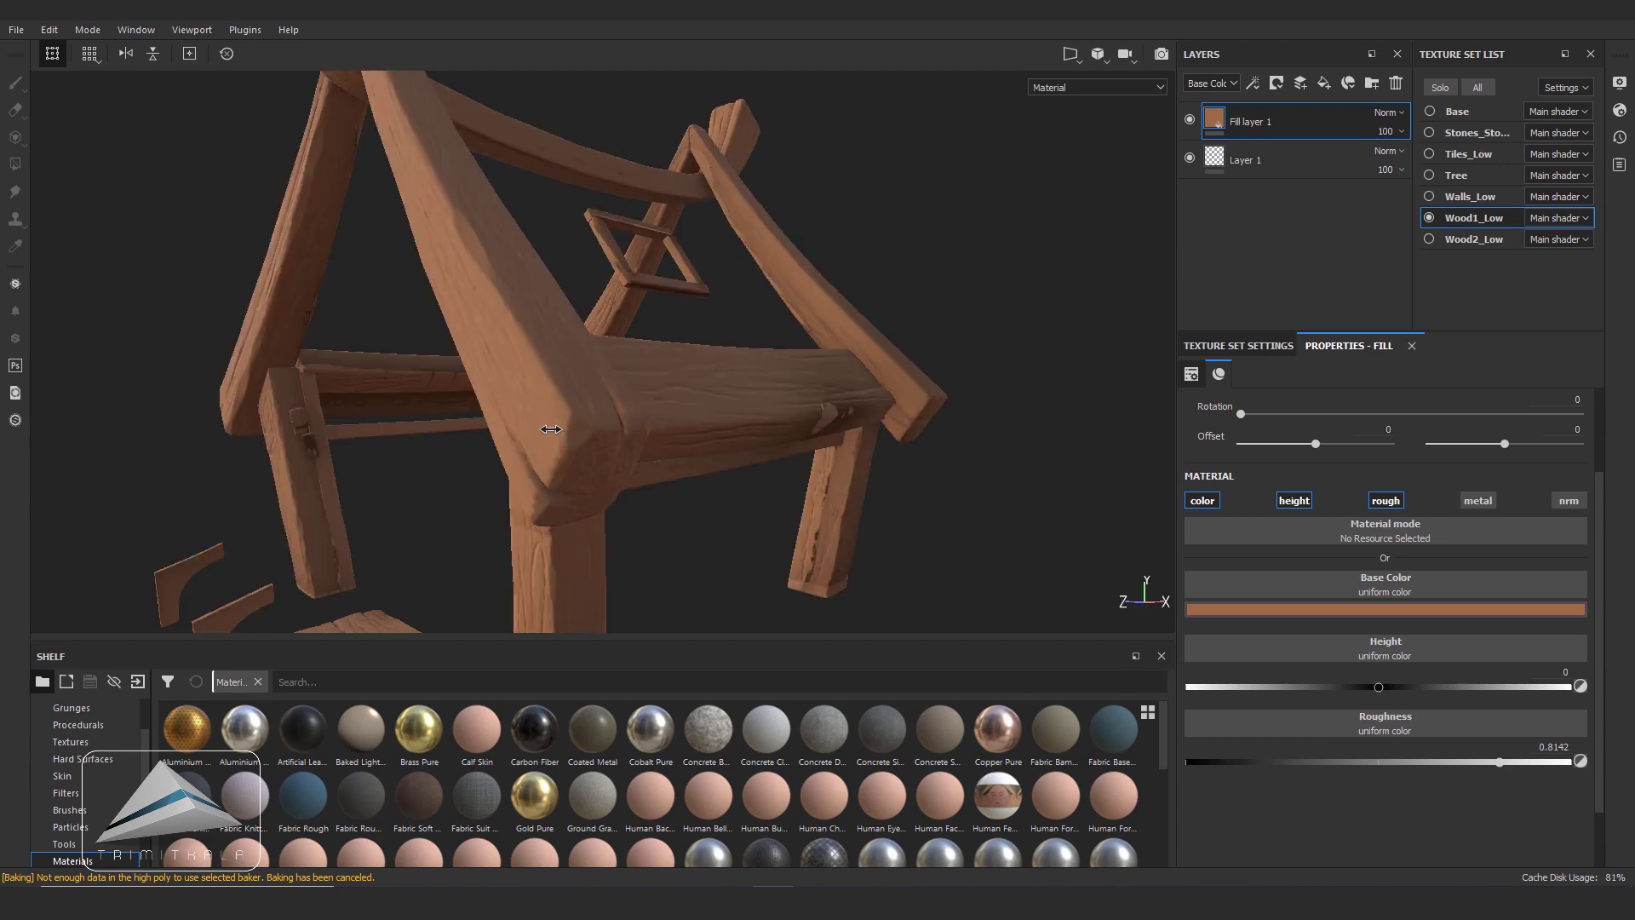
right_click_drag(551, 429, 551, 429, "shift")
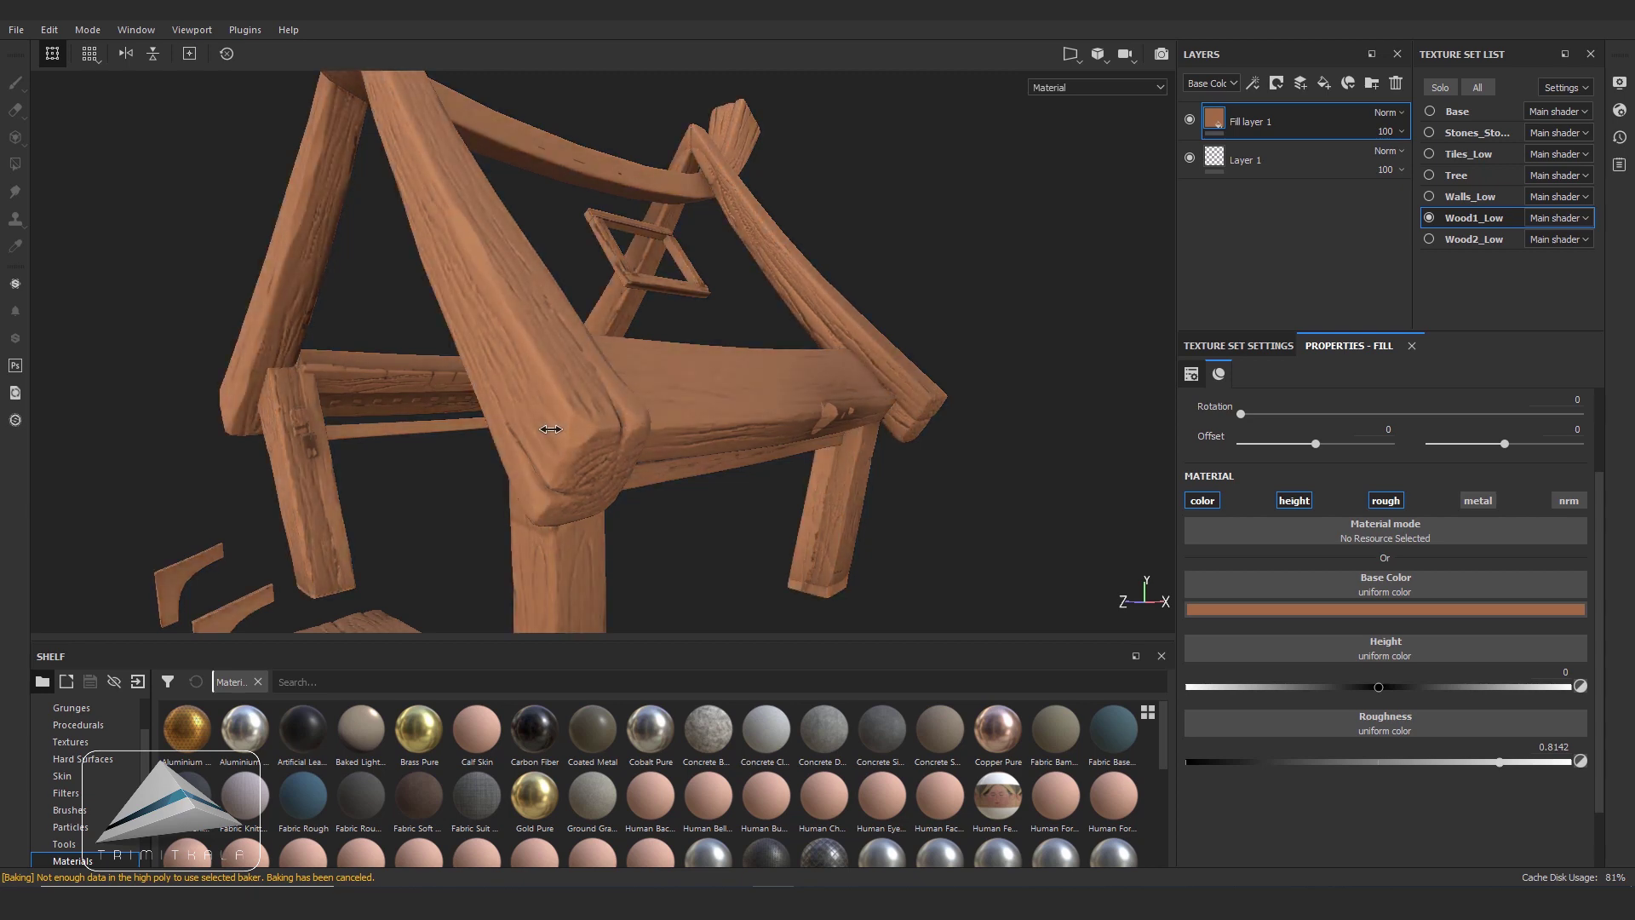
left_click_drag(551, 429, 551, 429, "alt")
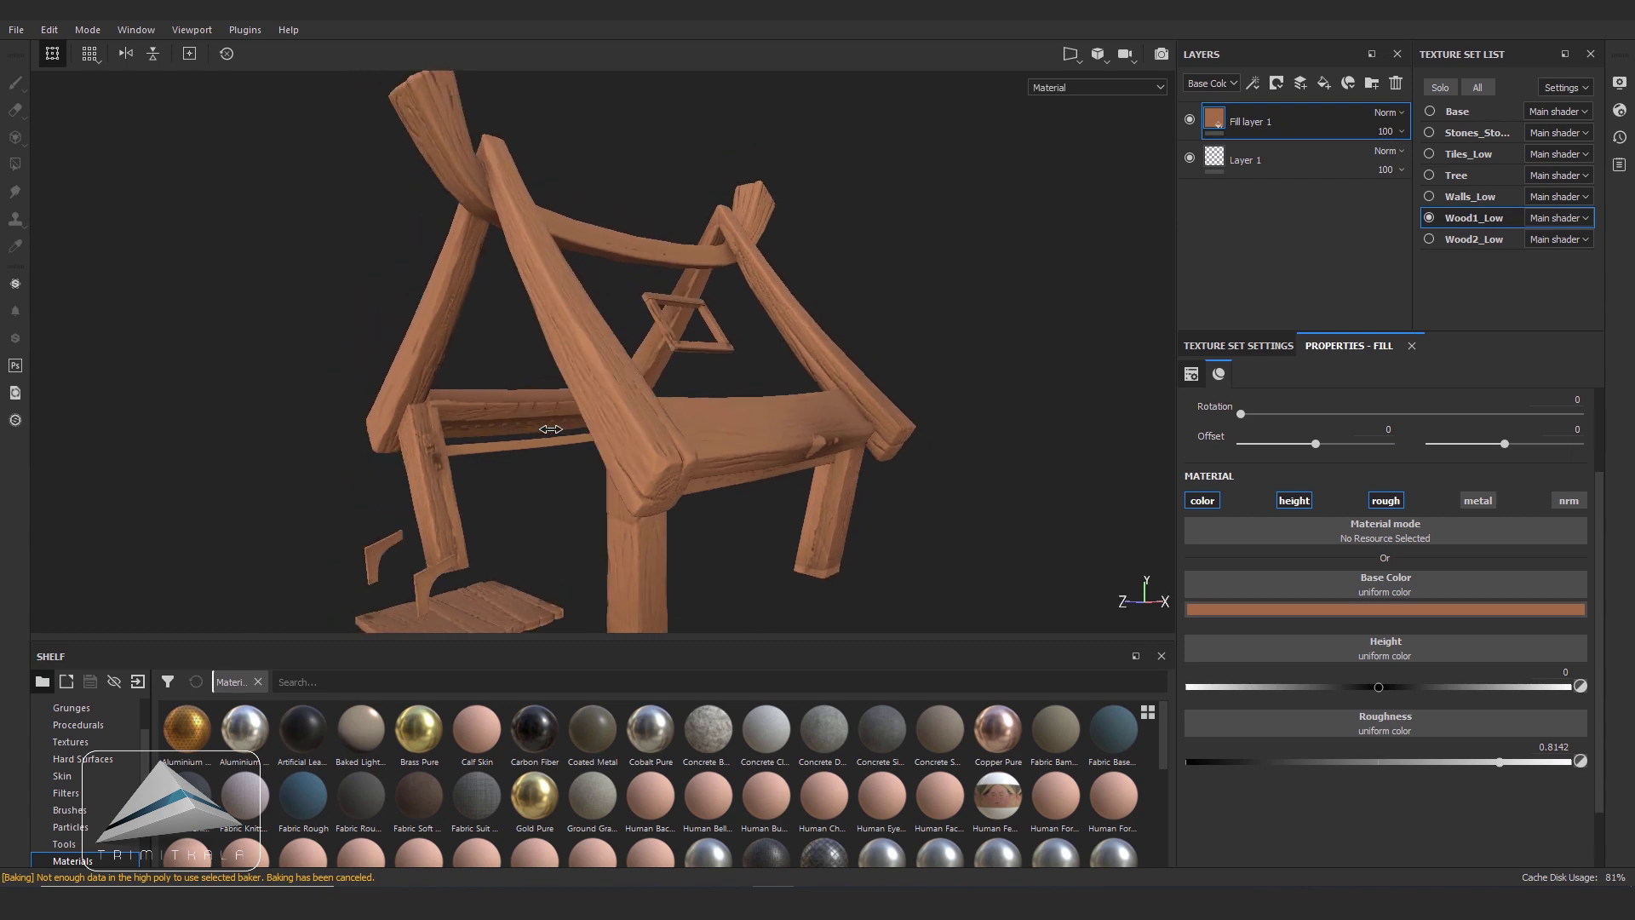
key("ctrl+d")
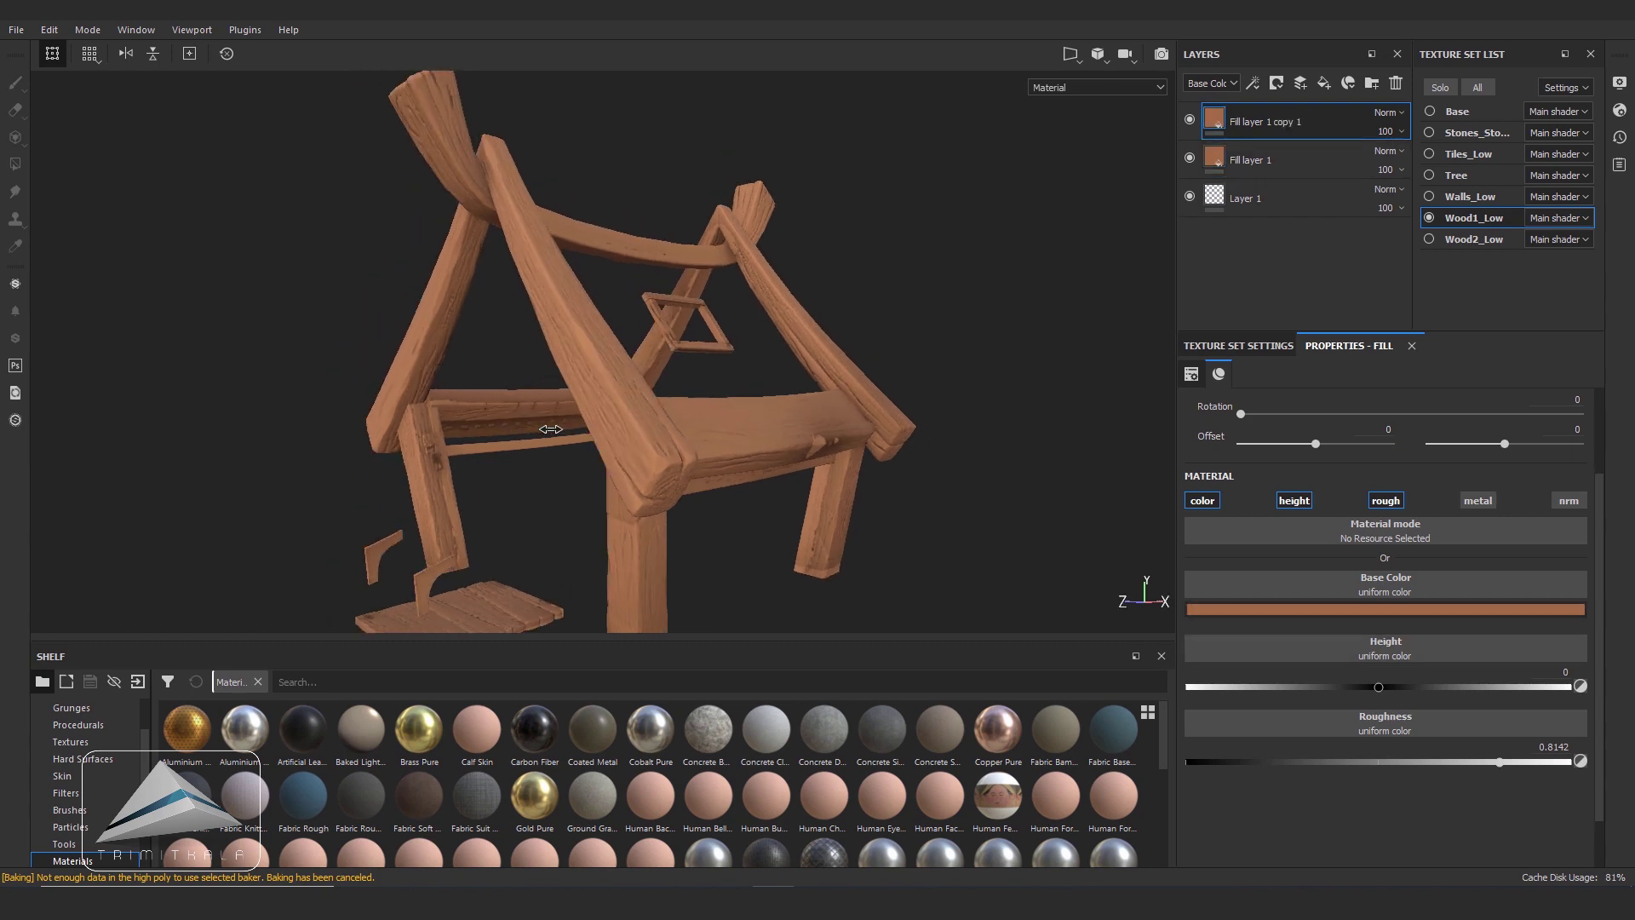
- Darken the copy's base colour to a deeper red-brown
left_click(1397, 609)
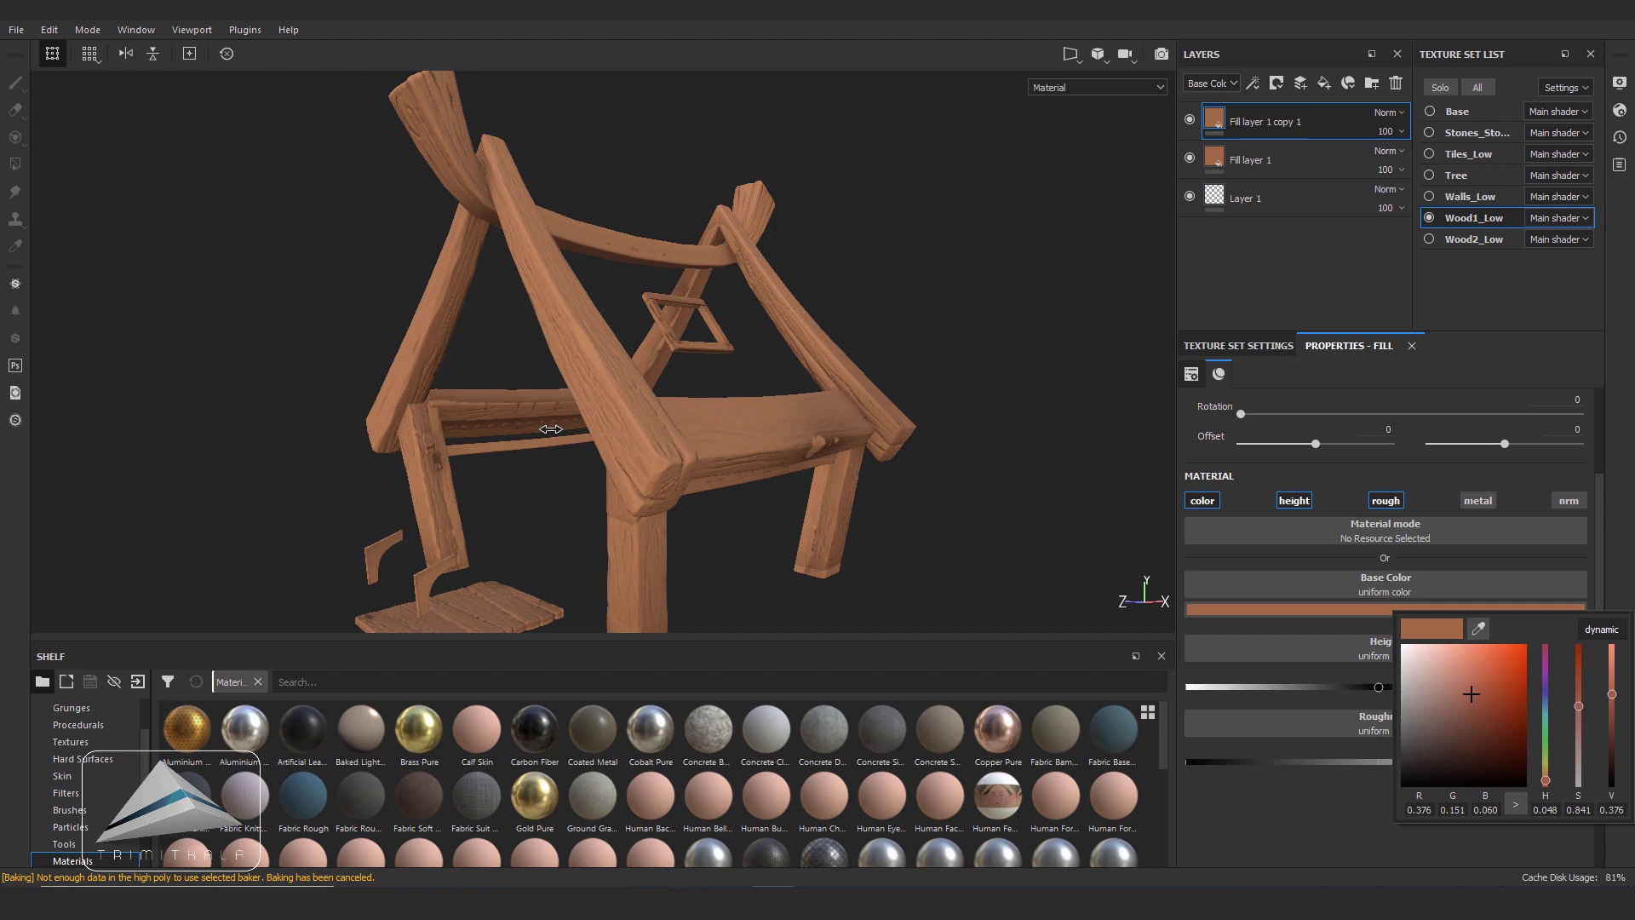
left_click_drag(1471, 694, 1490, 717)
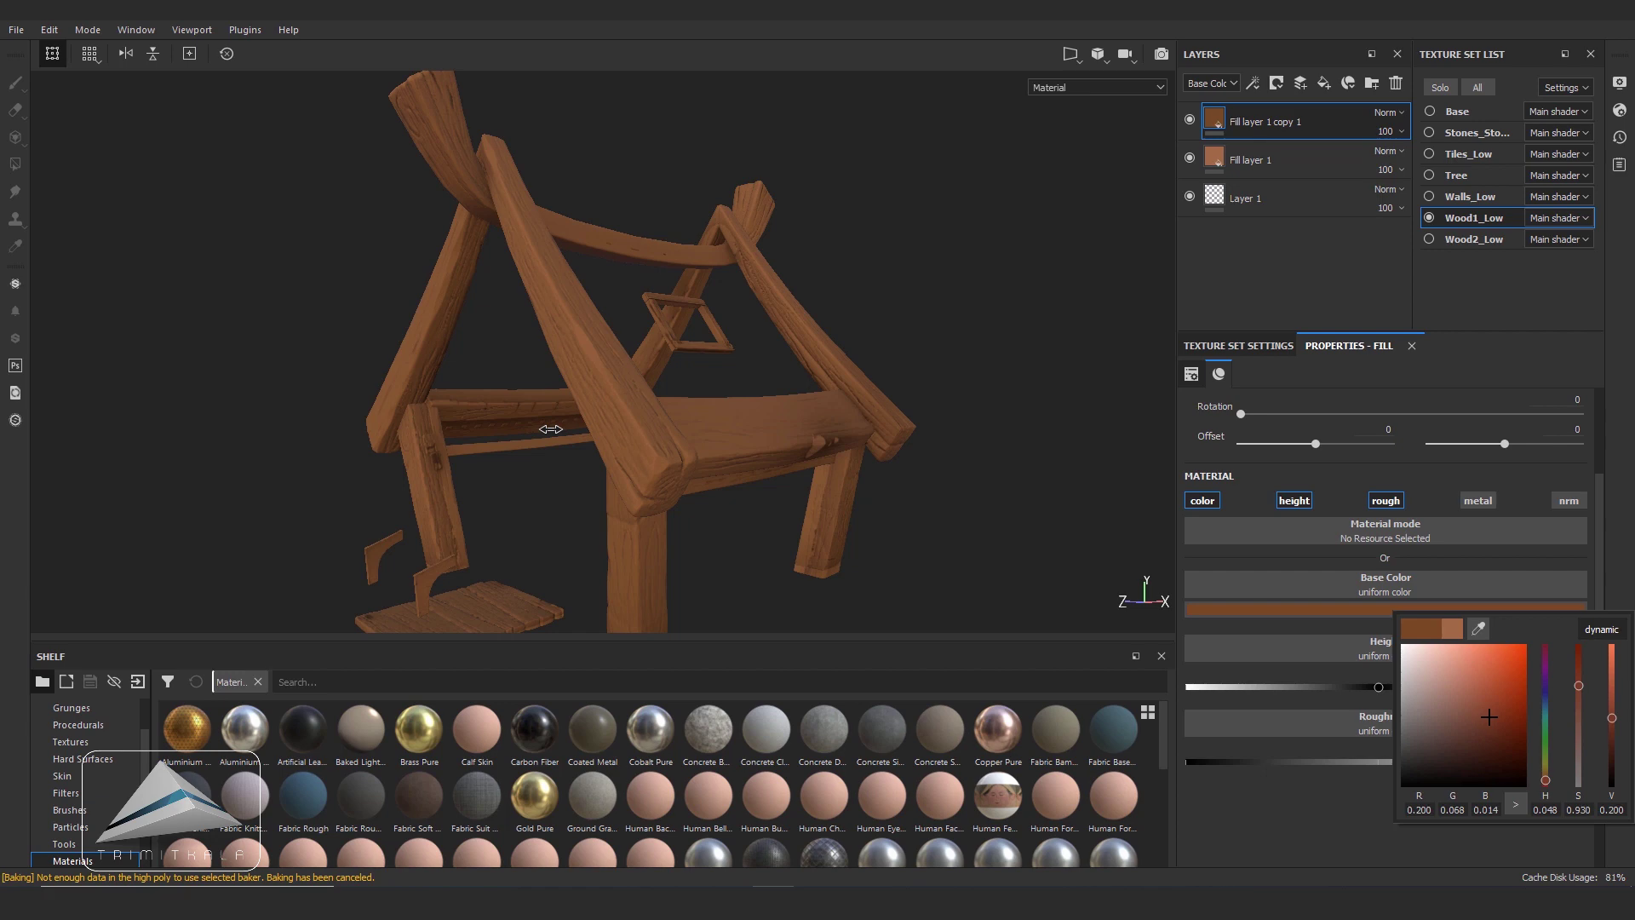
left_click(551, 429)
left_click_drag(551, 428, 551, 428, "alt")
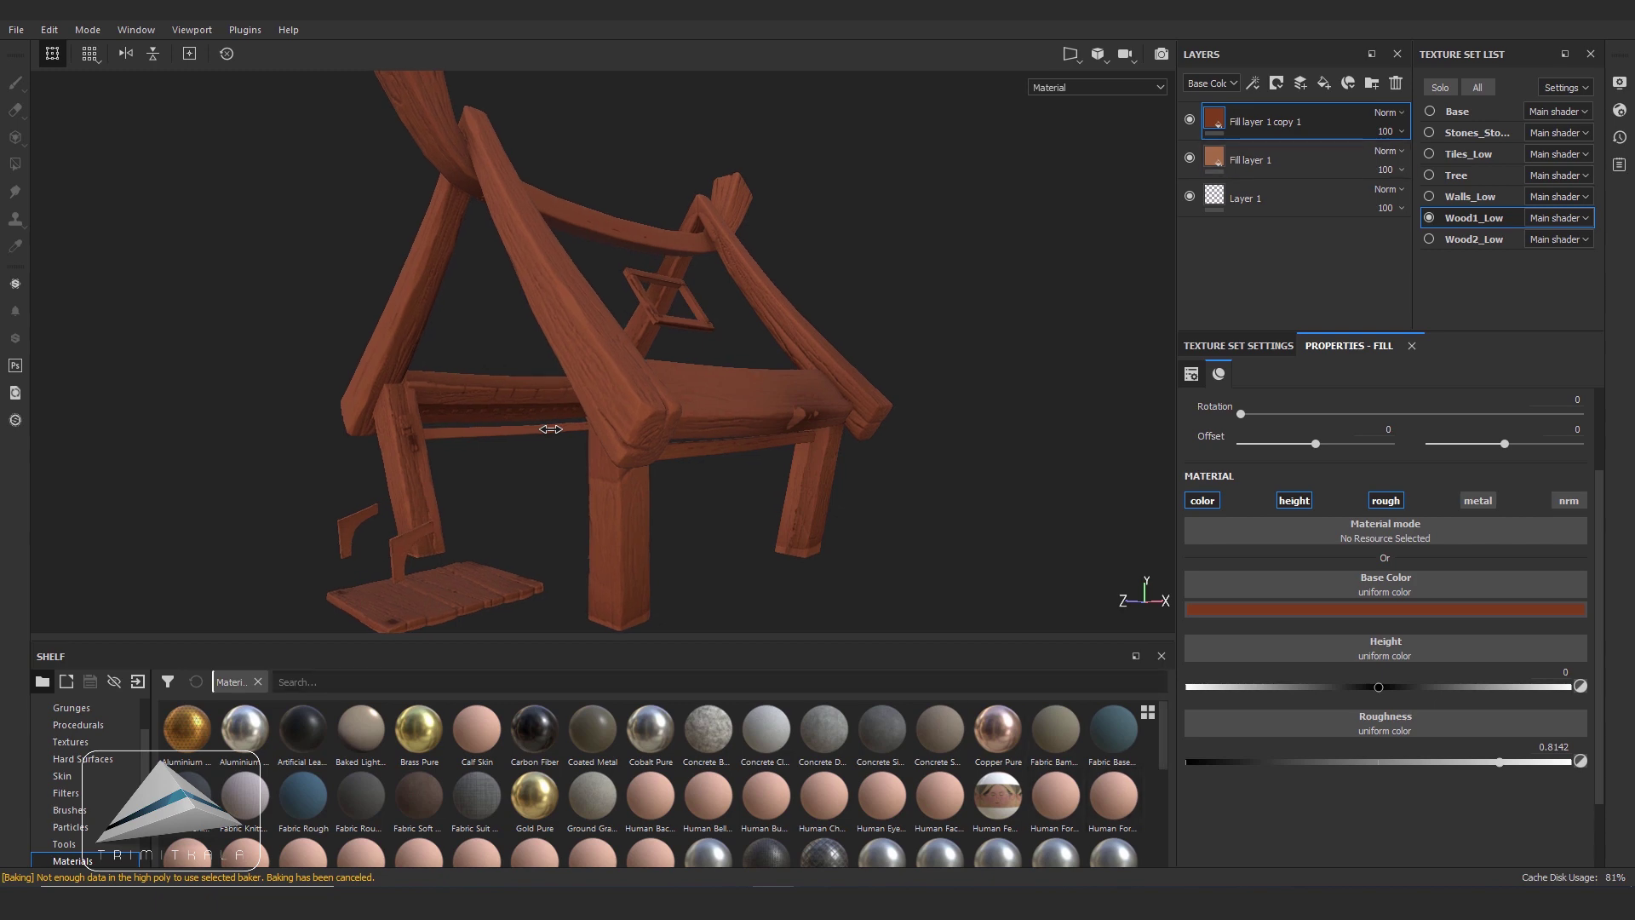
- Add a black mask to the top wood copy layer
right_click(1215, 111)
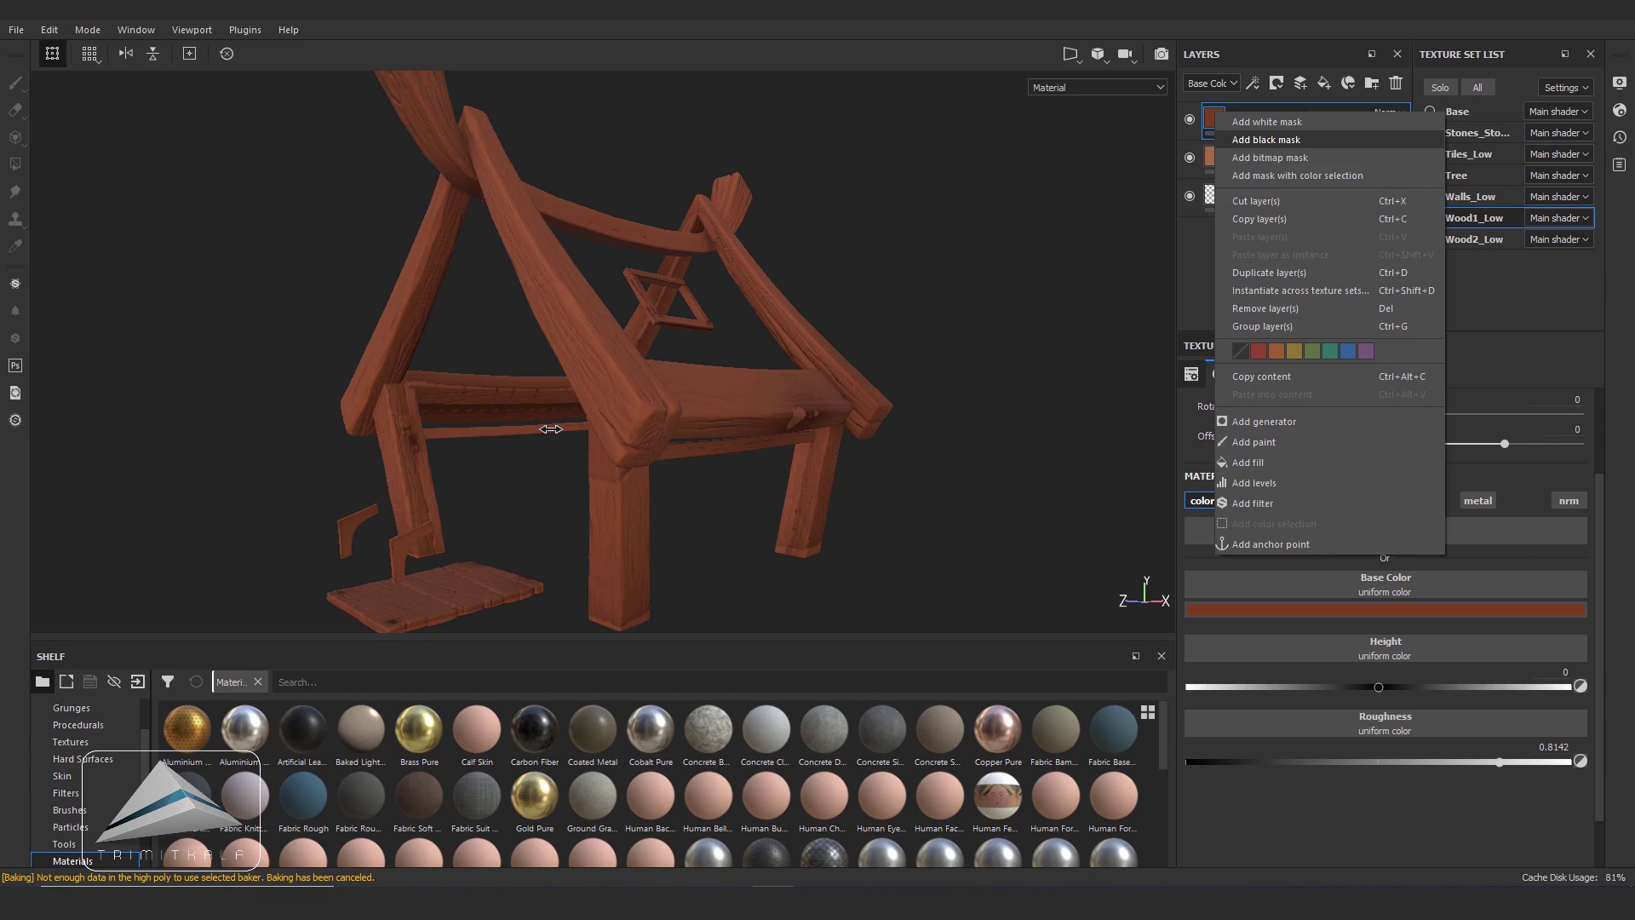
key("Escape")
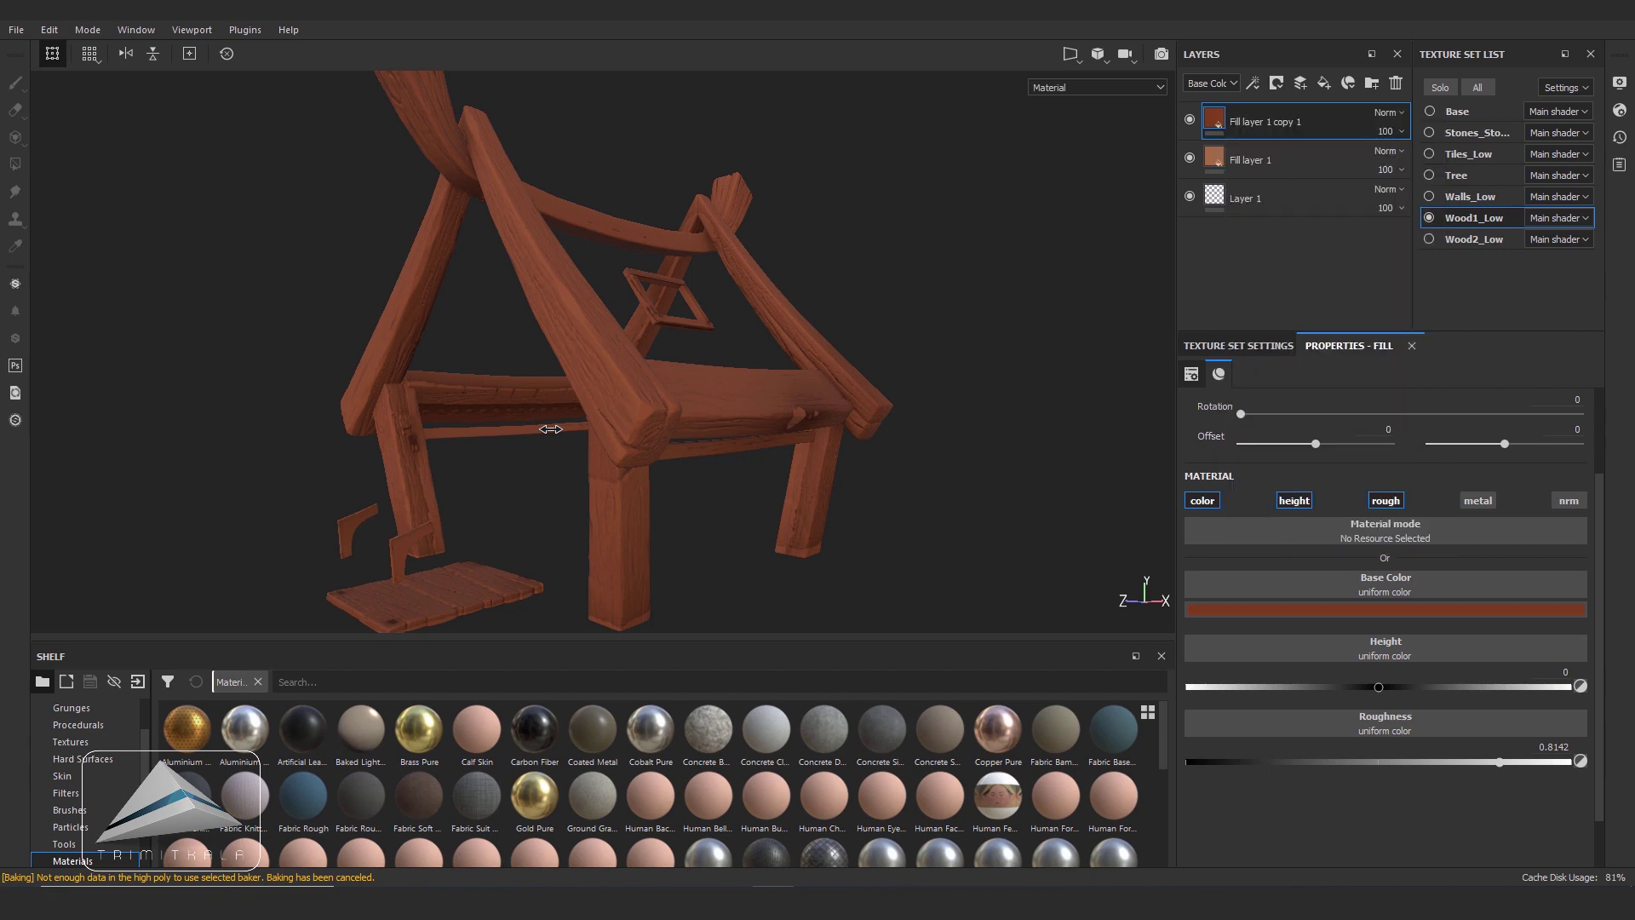
key("1")
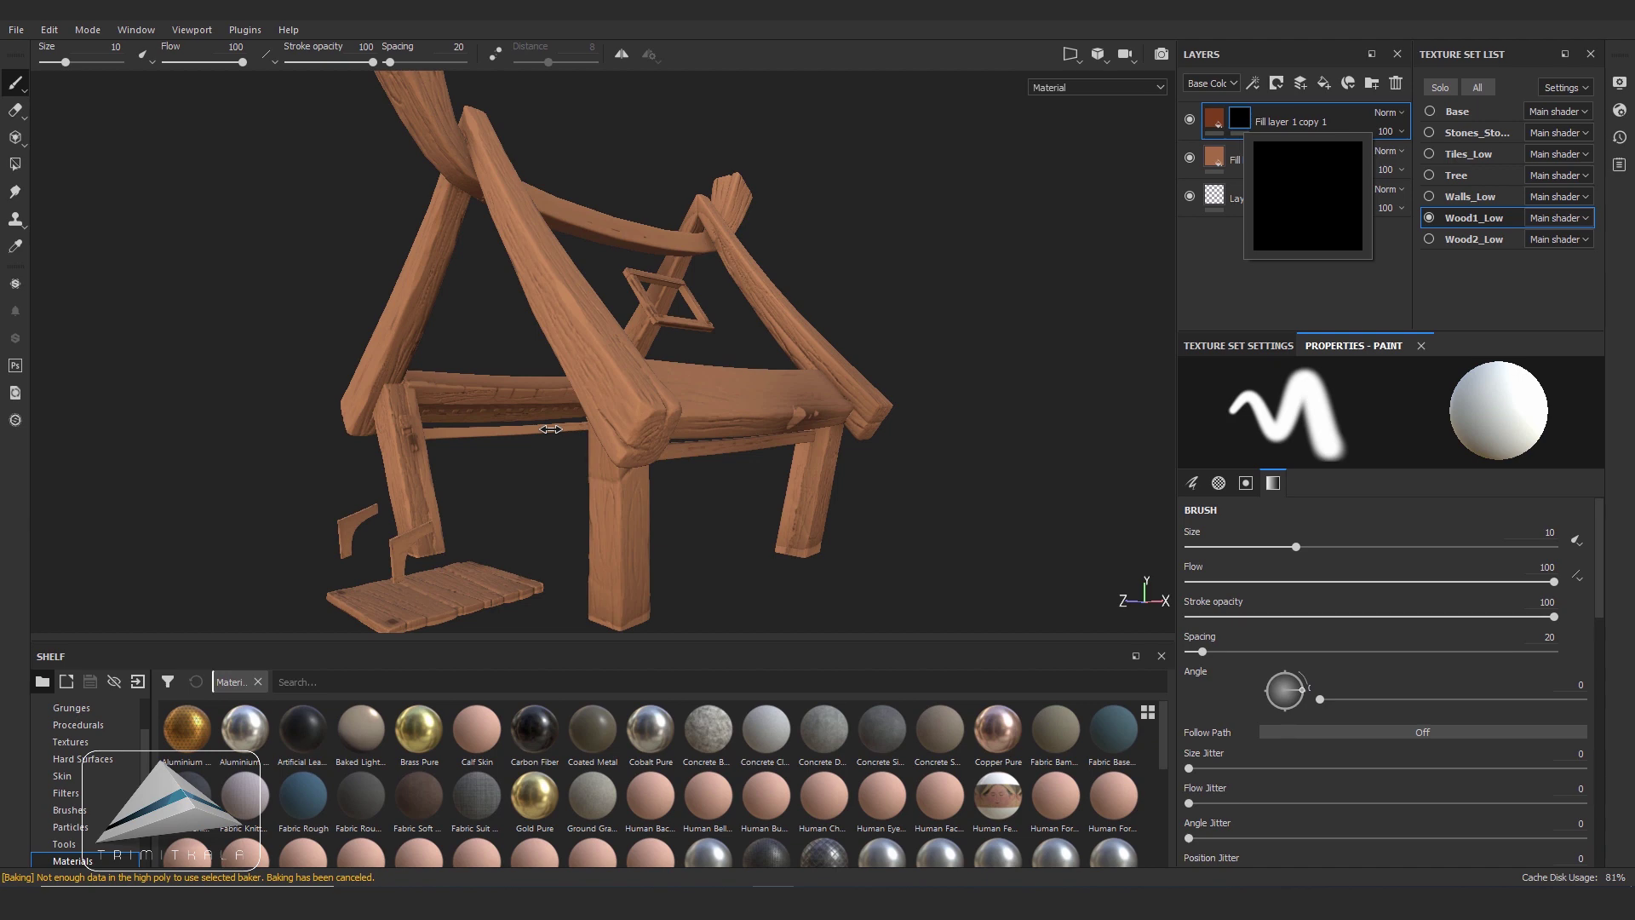
mouse_move(1240, 118)
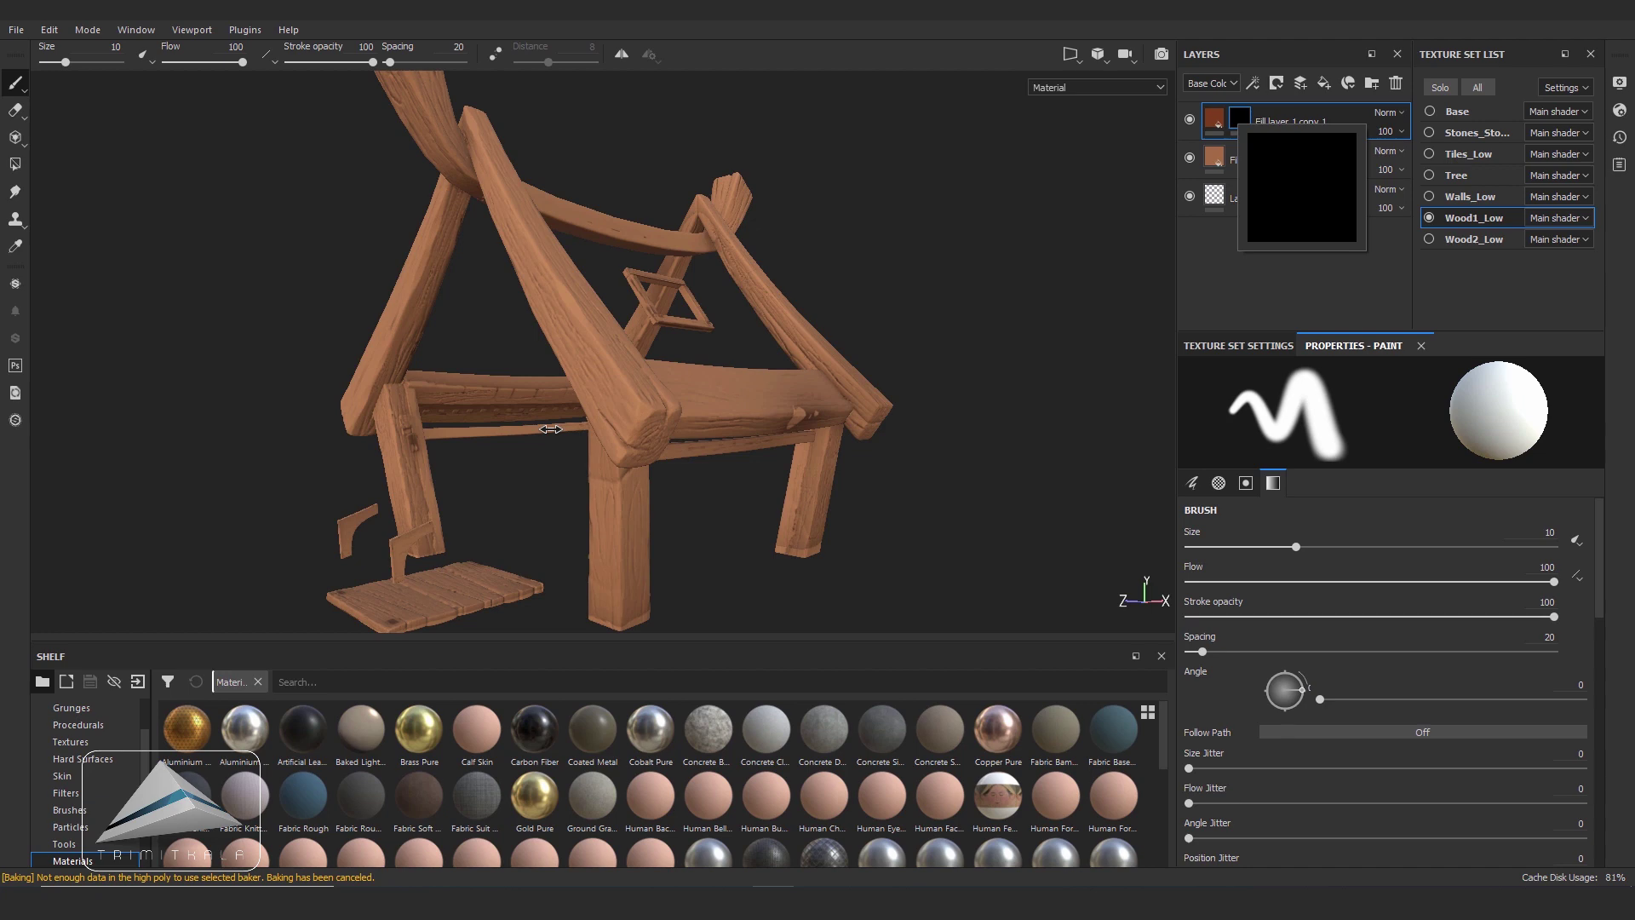
right_click(1240, 117)
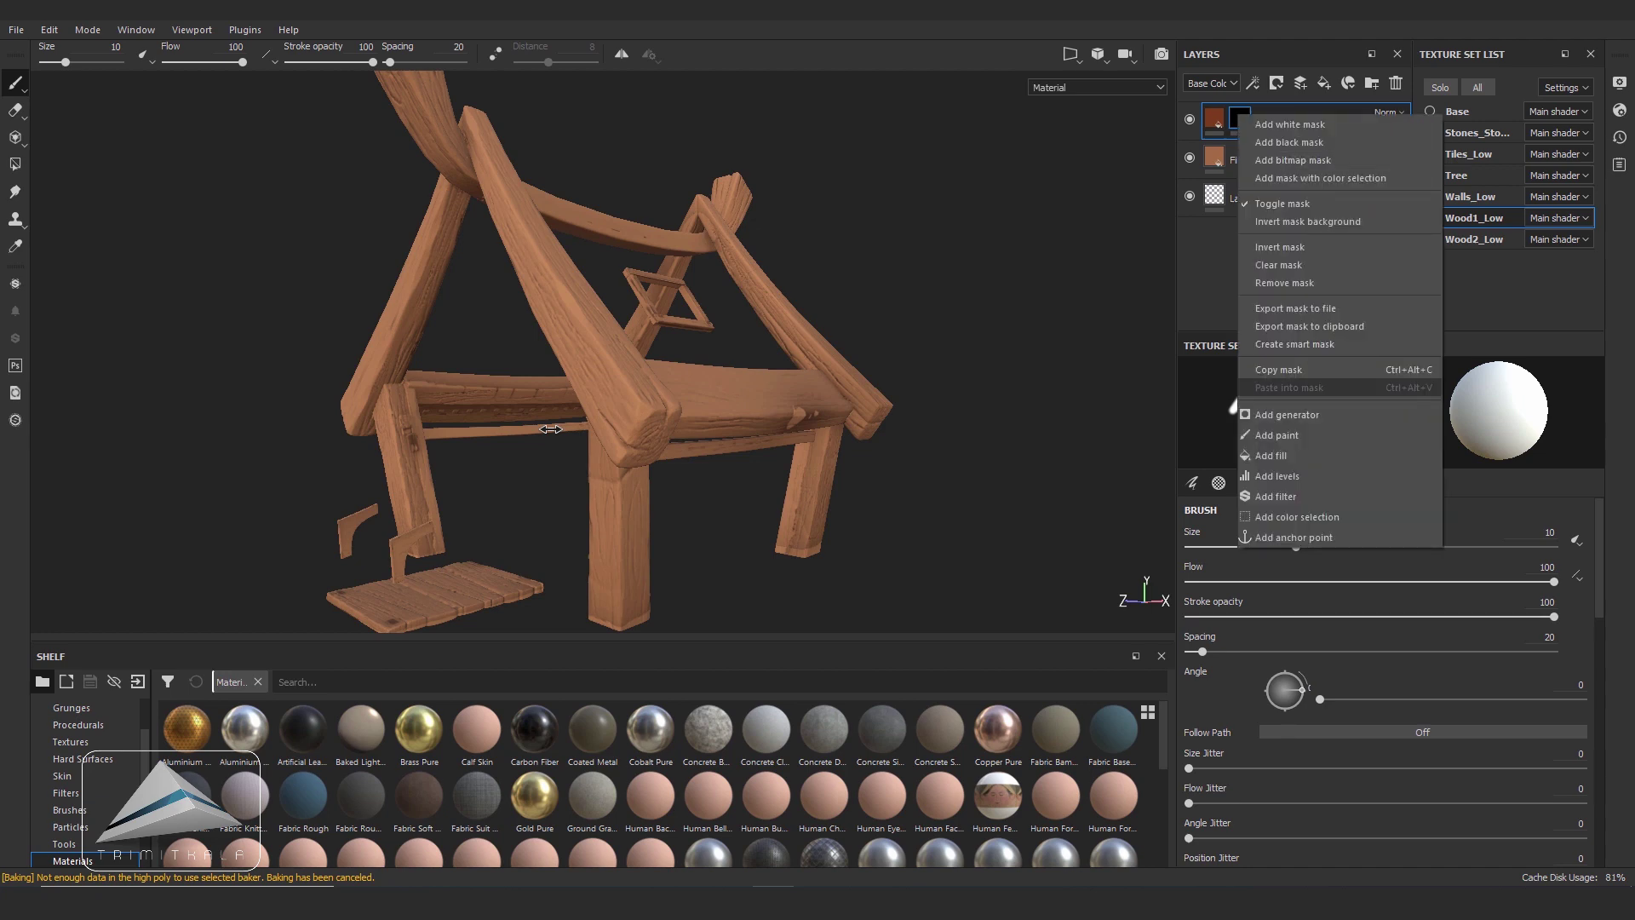
- Add a fill effect to the copy's mask and apply the Wood 01 procedural to it
left_click(1272, 456)
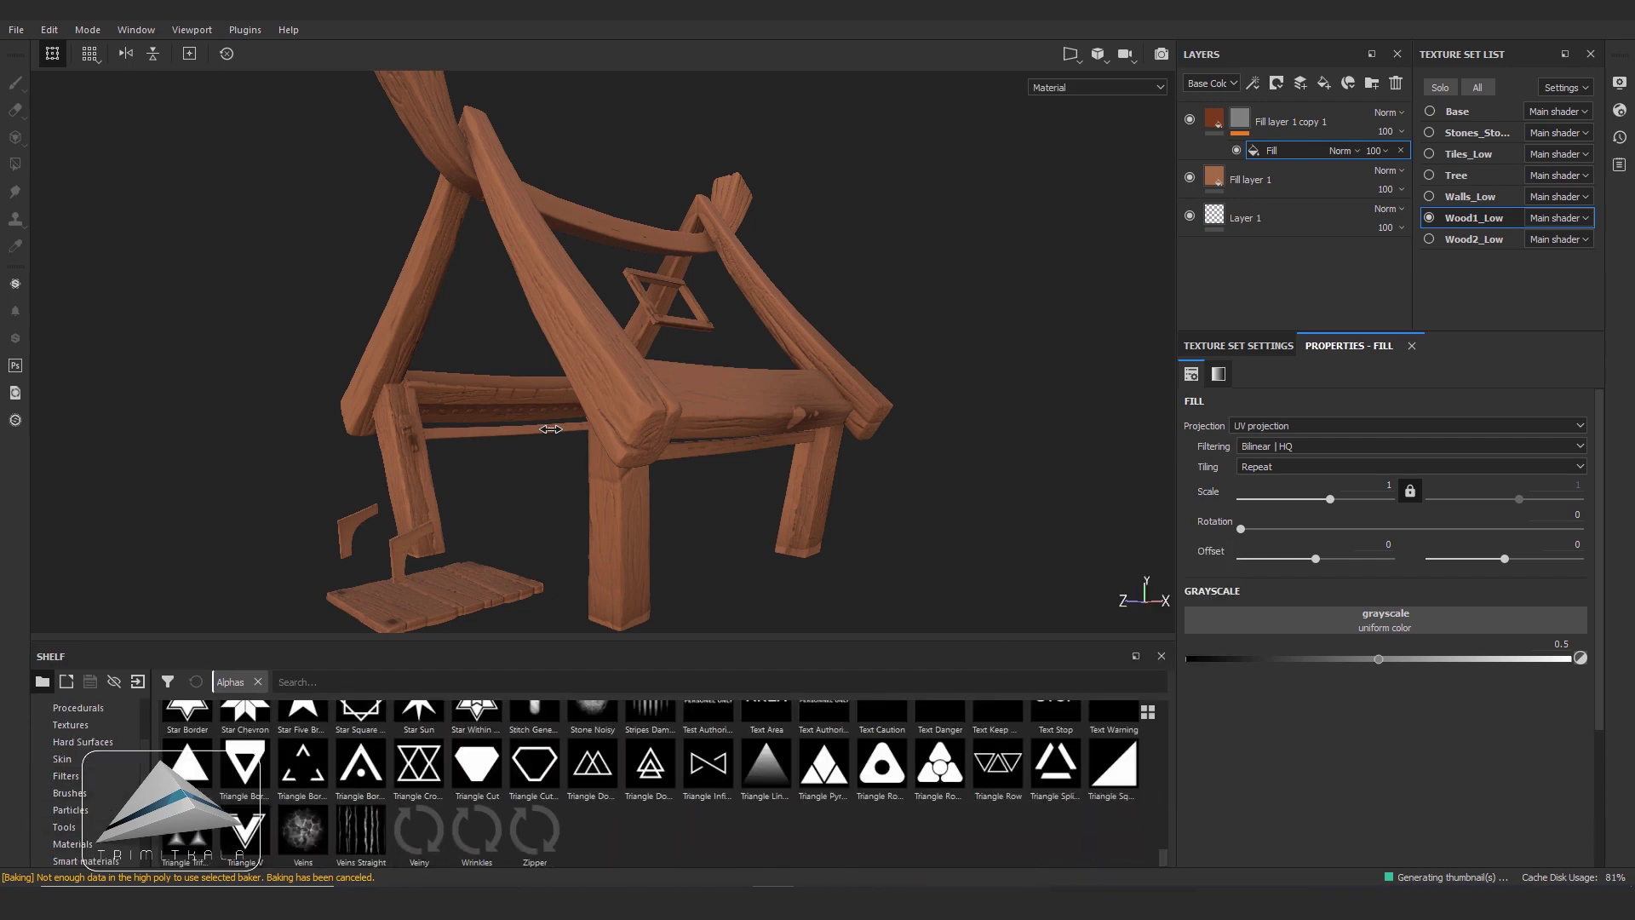
left_click(78, 741)
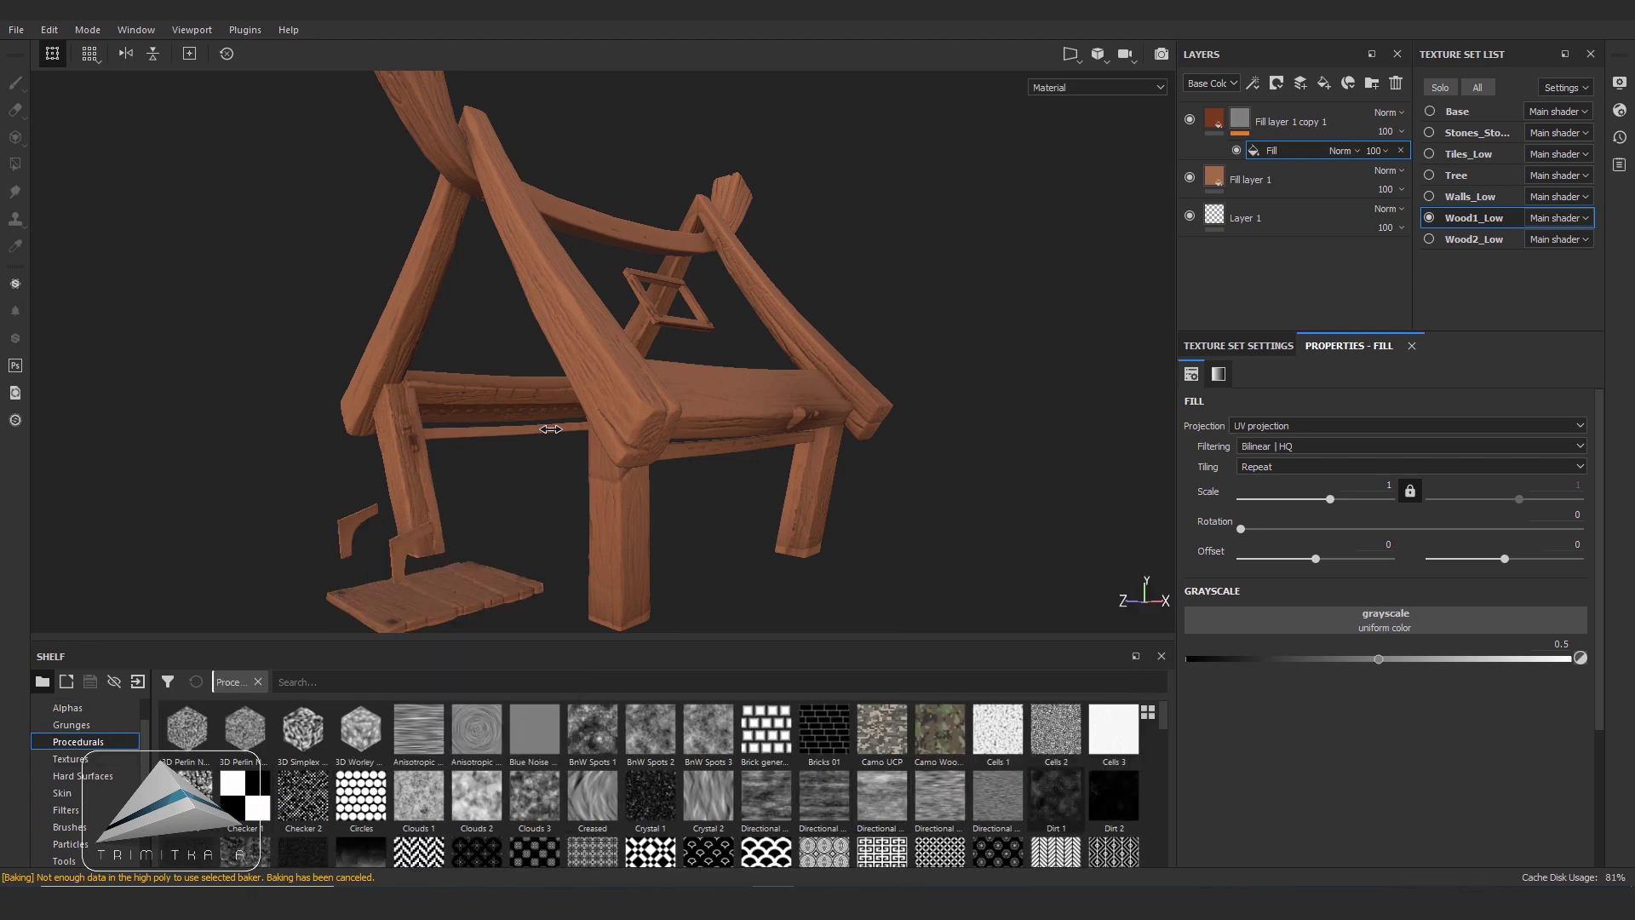
scroll(647, 784, "down", 5)
scroll(665, 783, "down", 5)
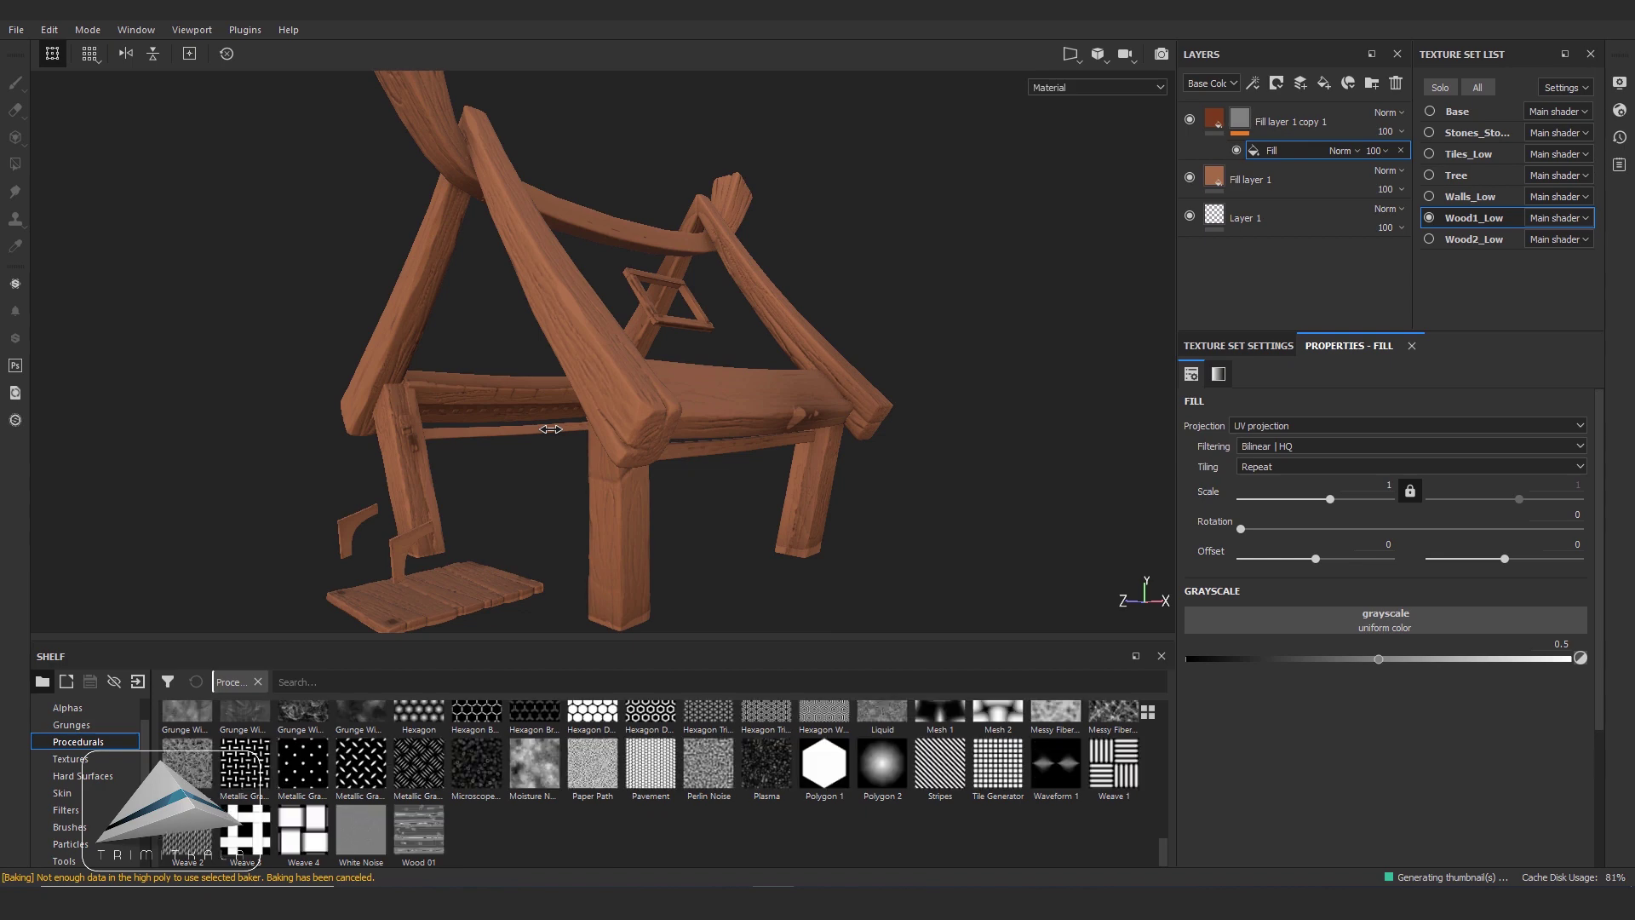
left_click(419, 835)
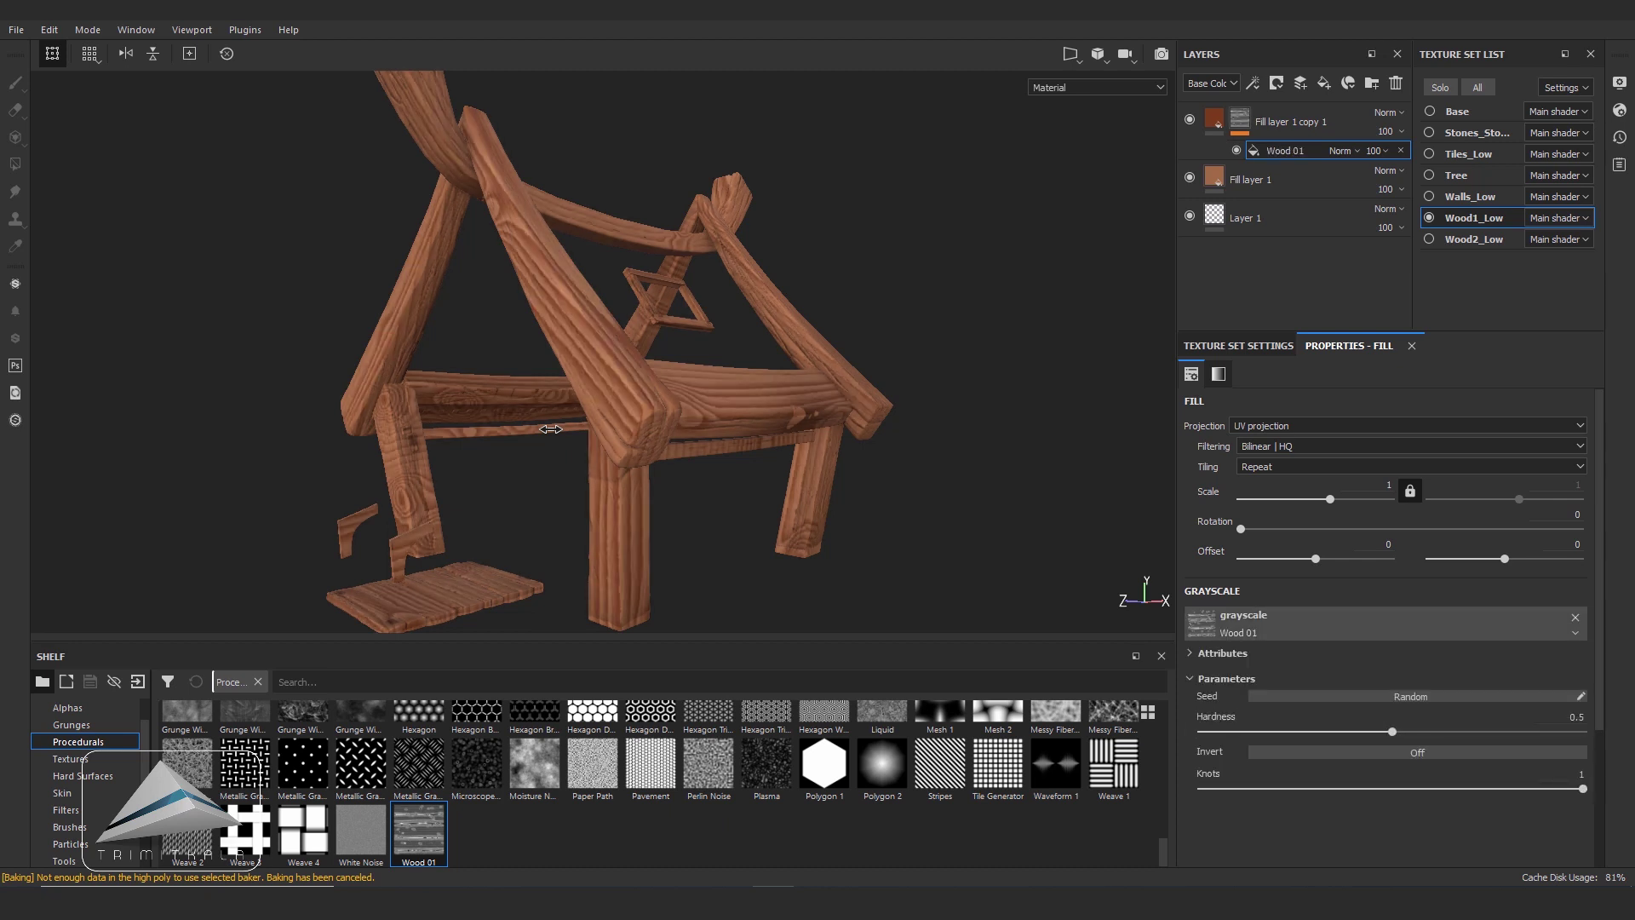
- Try a larger tiling scale for the Wood 01 grain, then reset it to 1
scroll(551, 428, "up", 3)
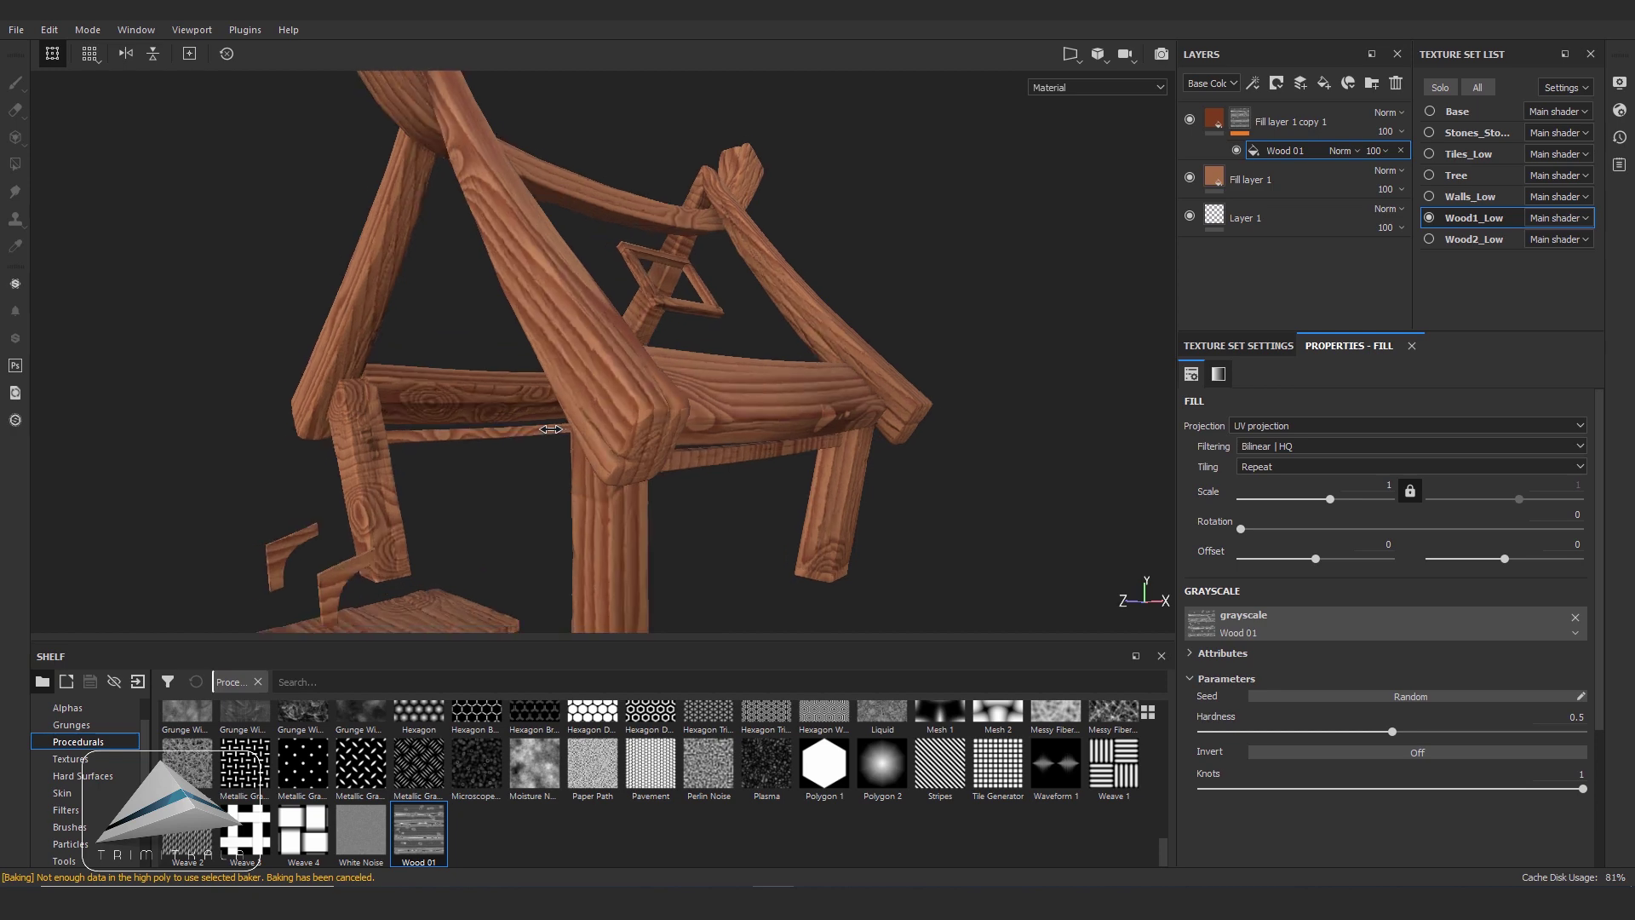
scroll(551, 429, "up", 3)
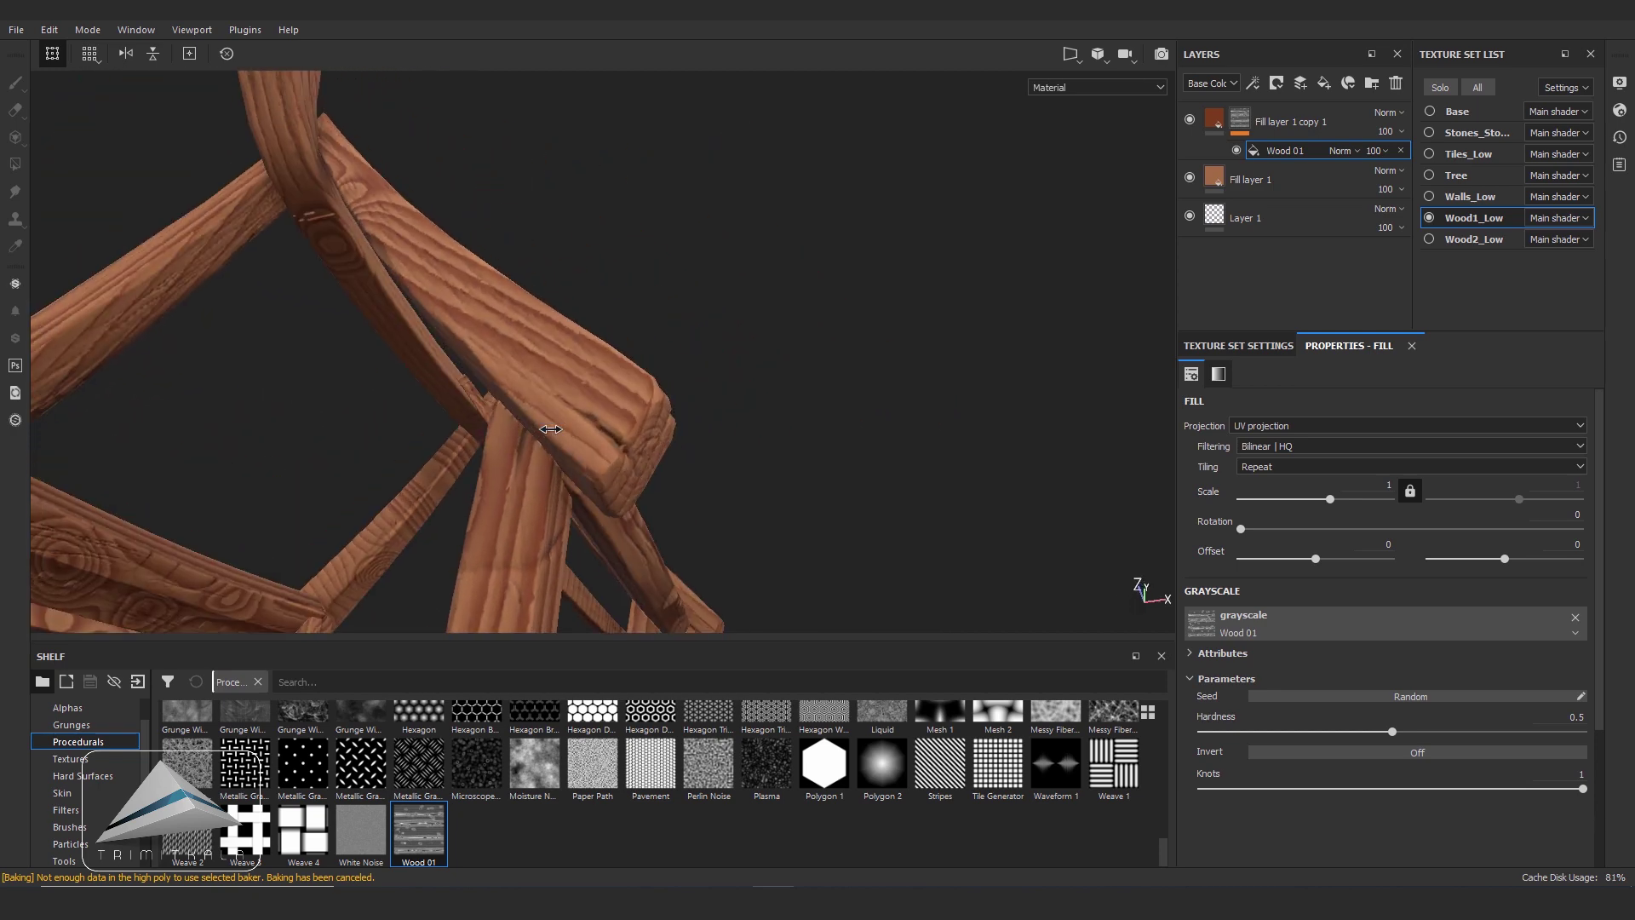
scroll(551, 428, "down", 2)
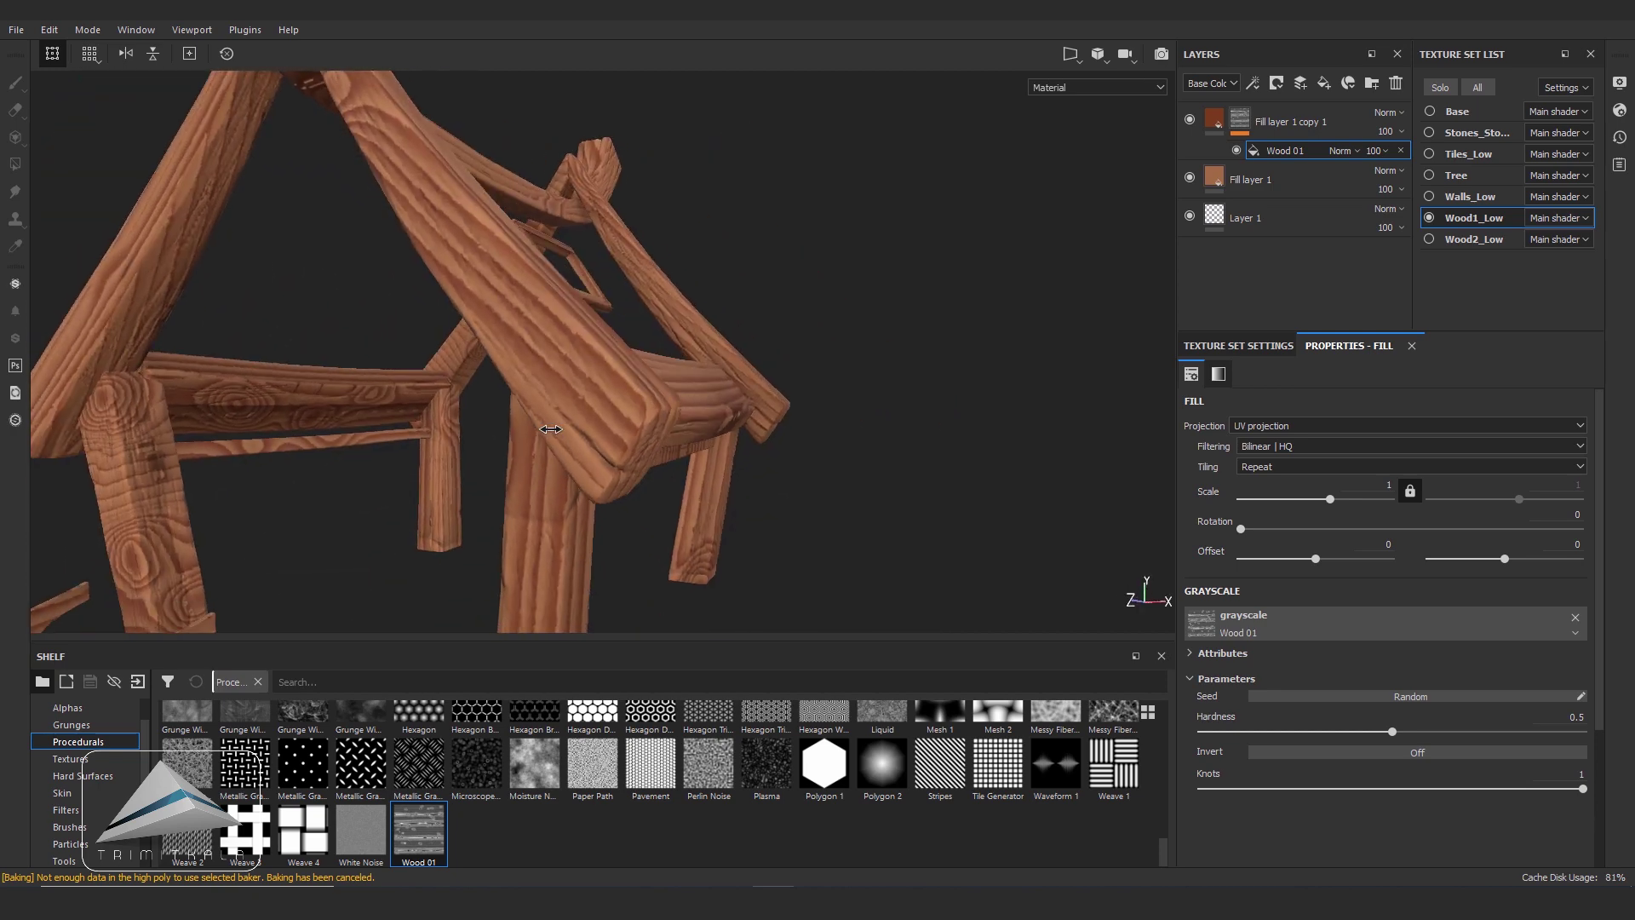
scroll(551, 428, "down", 2)
scroll(551, 429, "down", 2)
scroll(551, 429, "down", 1)
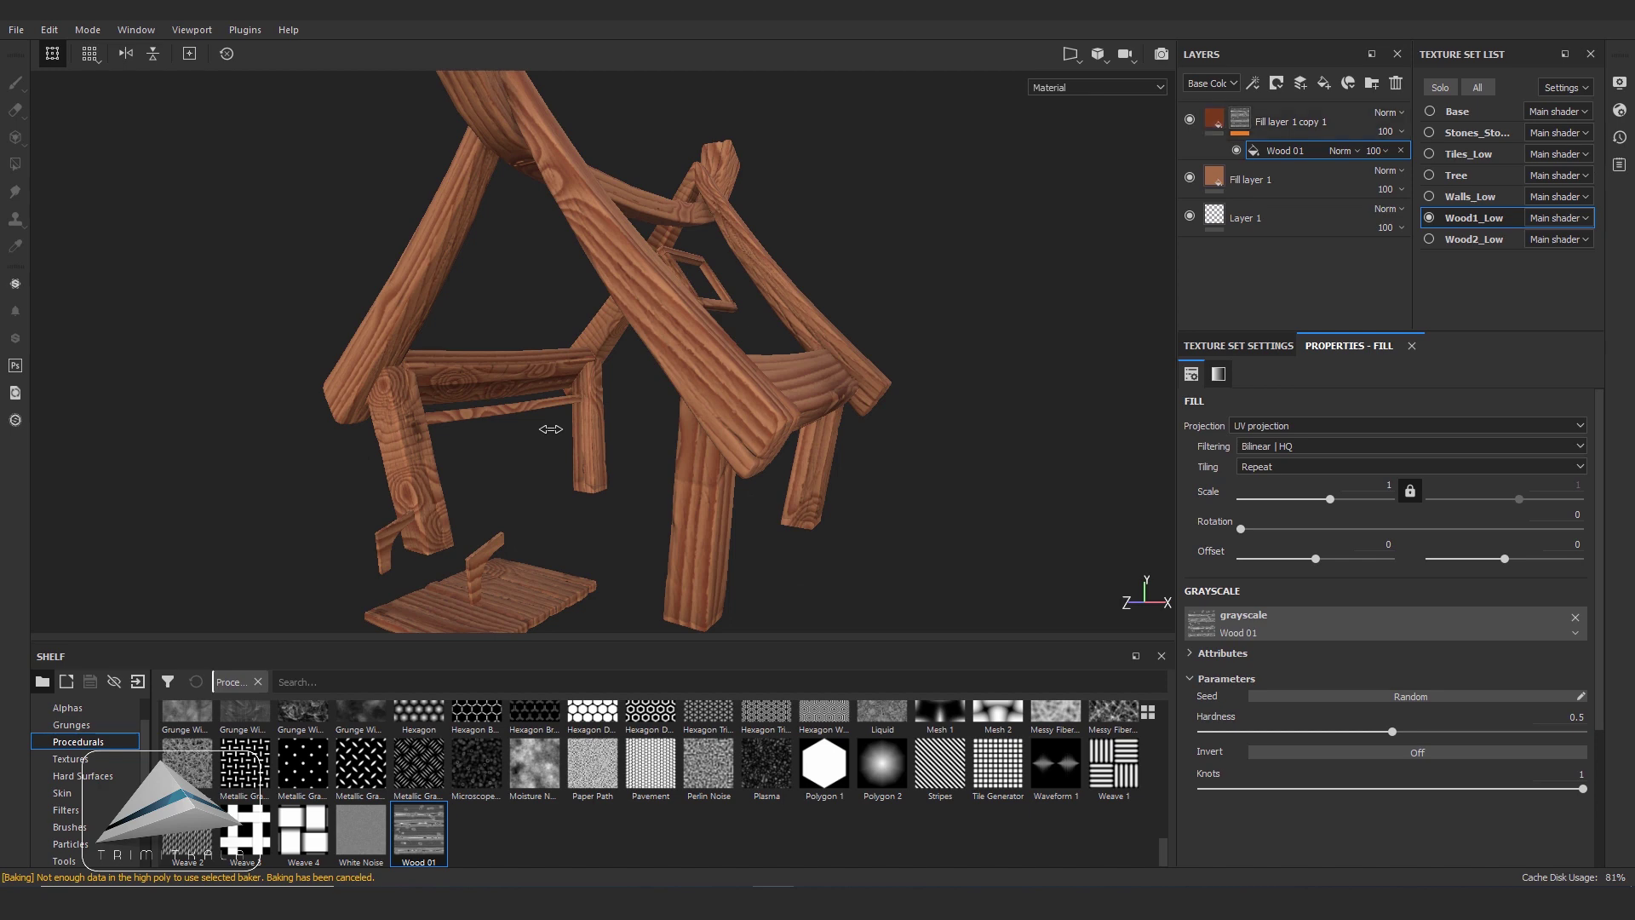
scroll(551, 429, "up", 1)
scroll(552, 428, "up", 2)
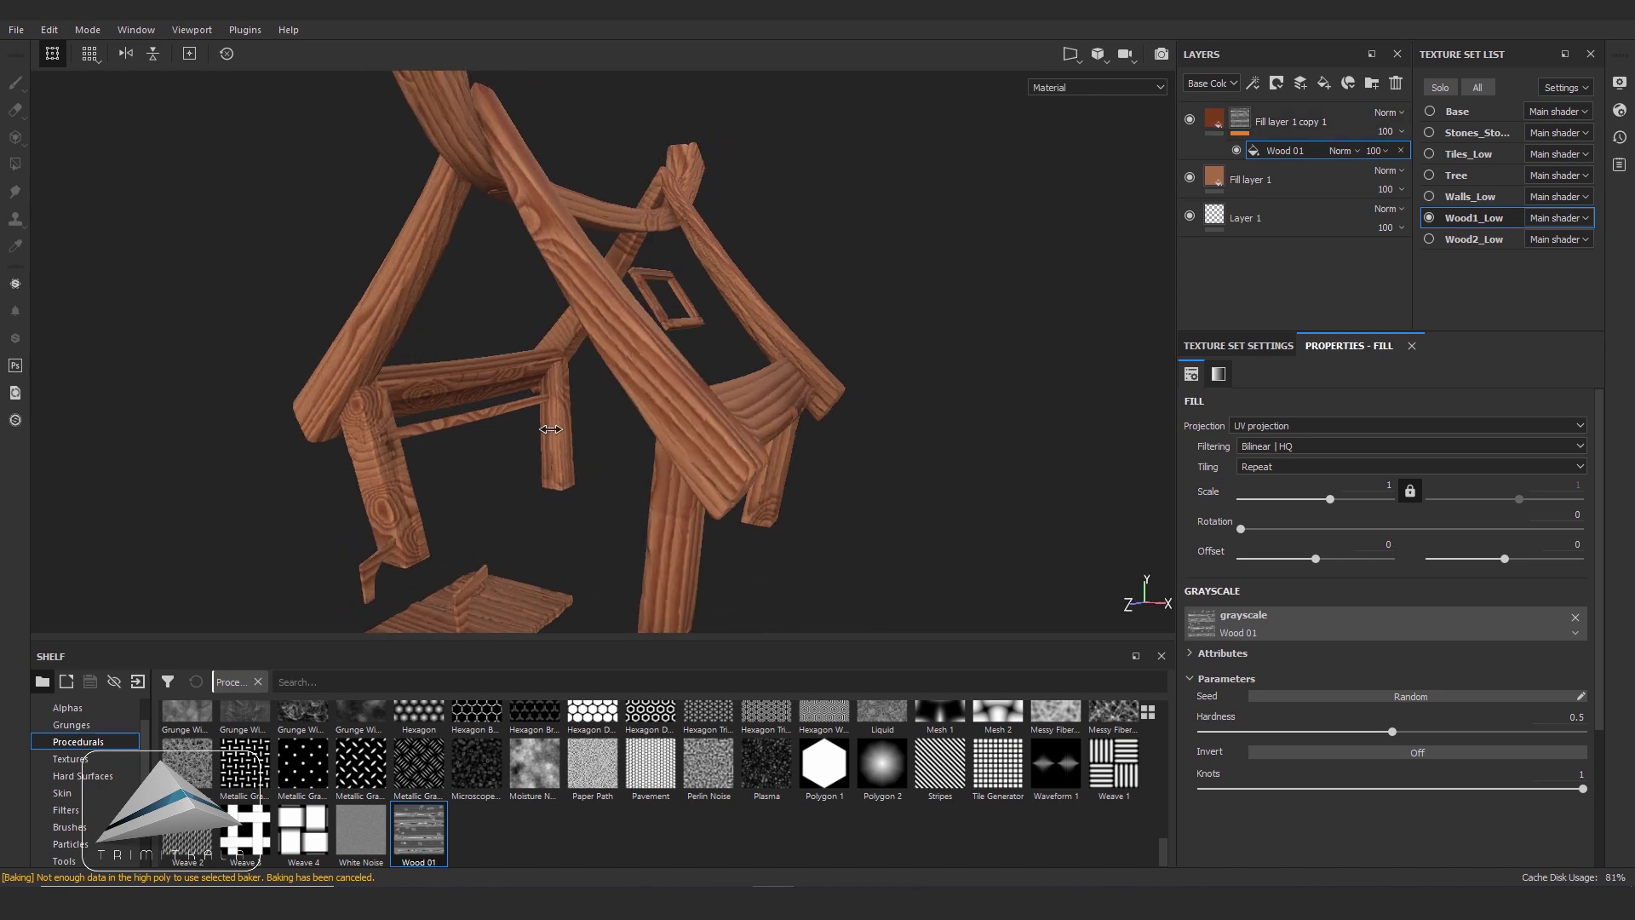
scroll(551, 428, "up", 1)
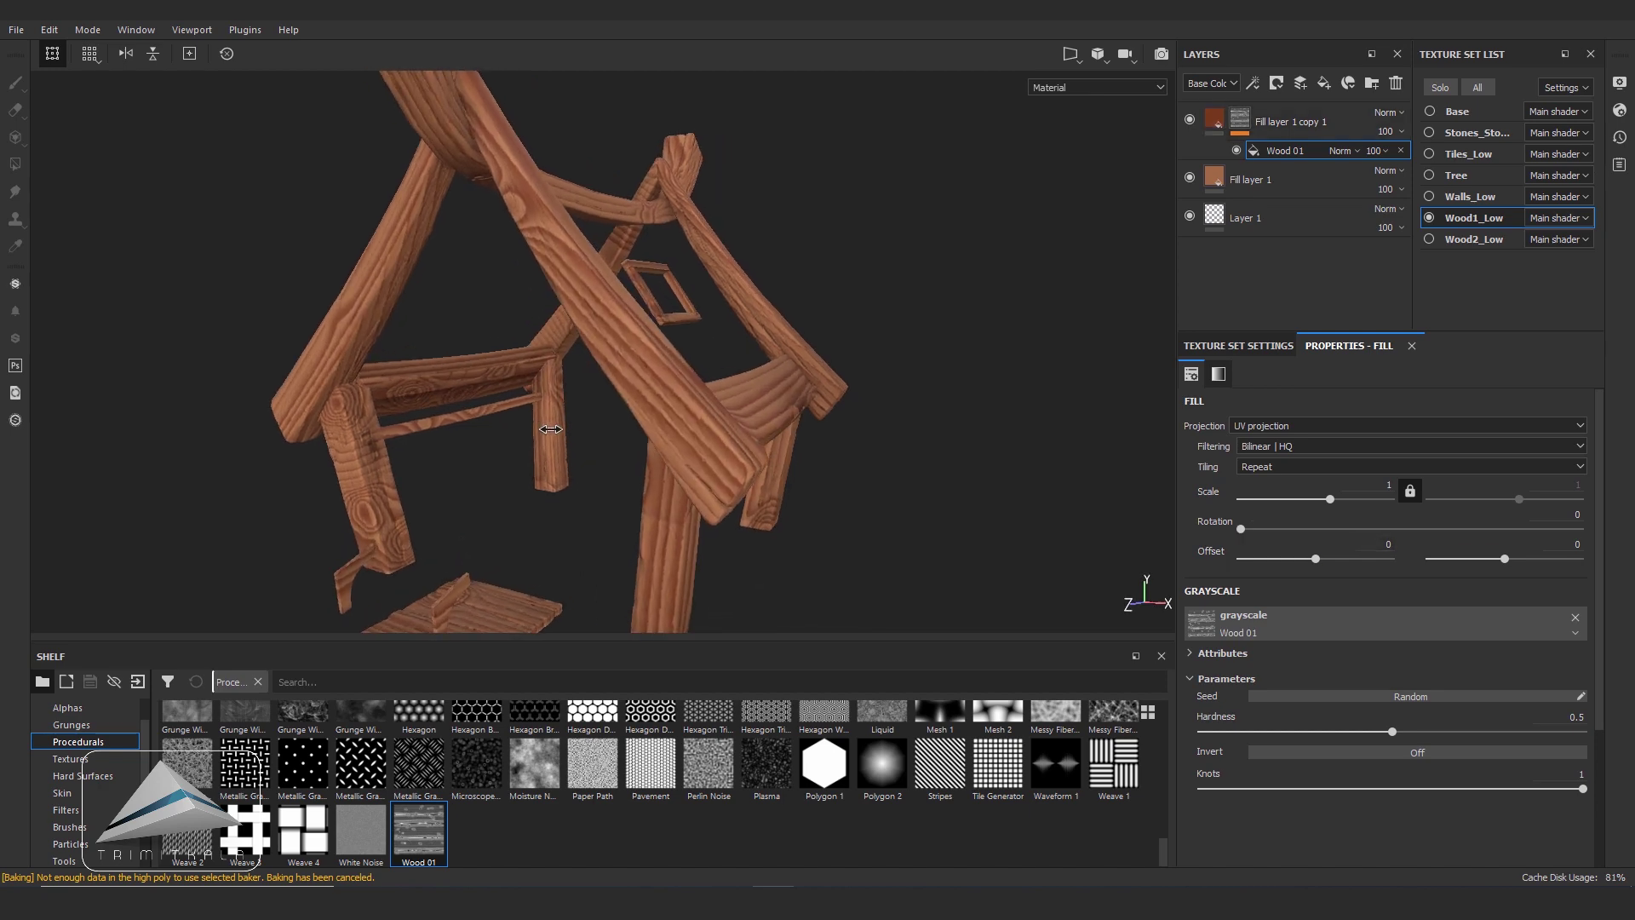
left_click_drag(1330, 499, 1330, 499)
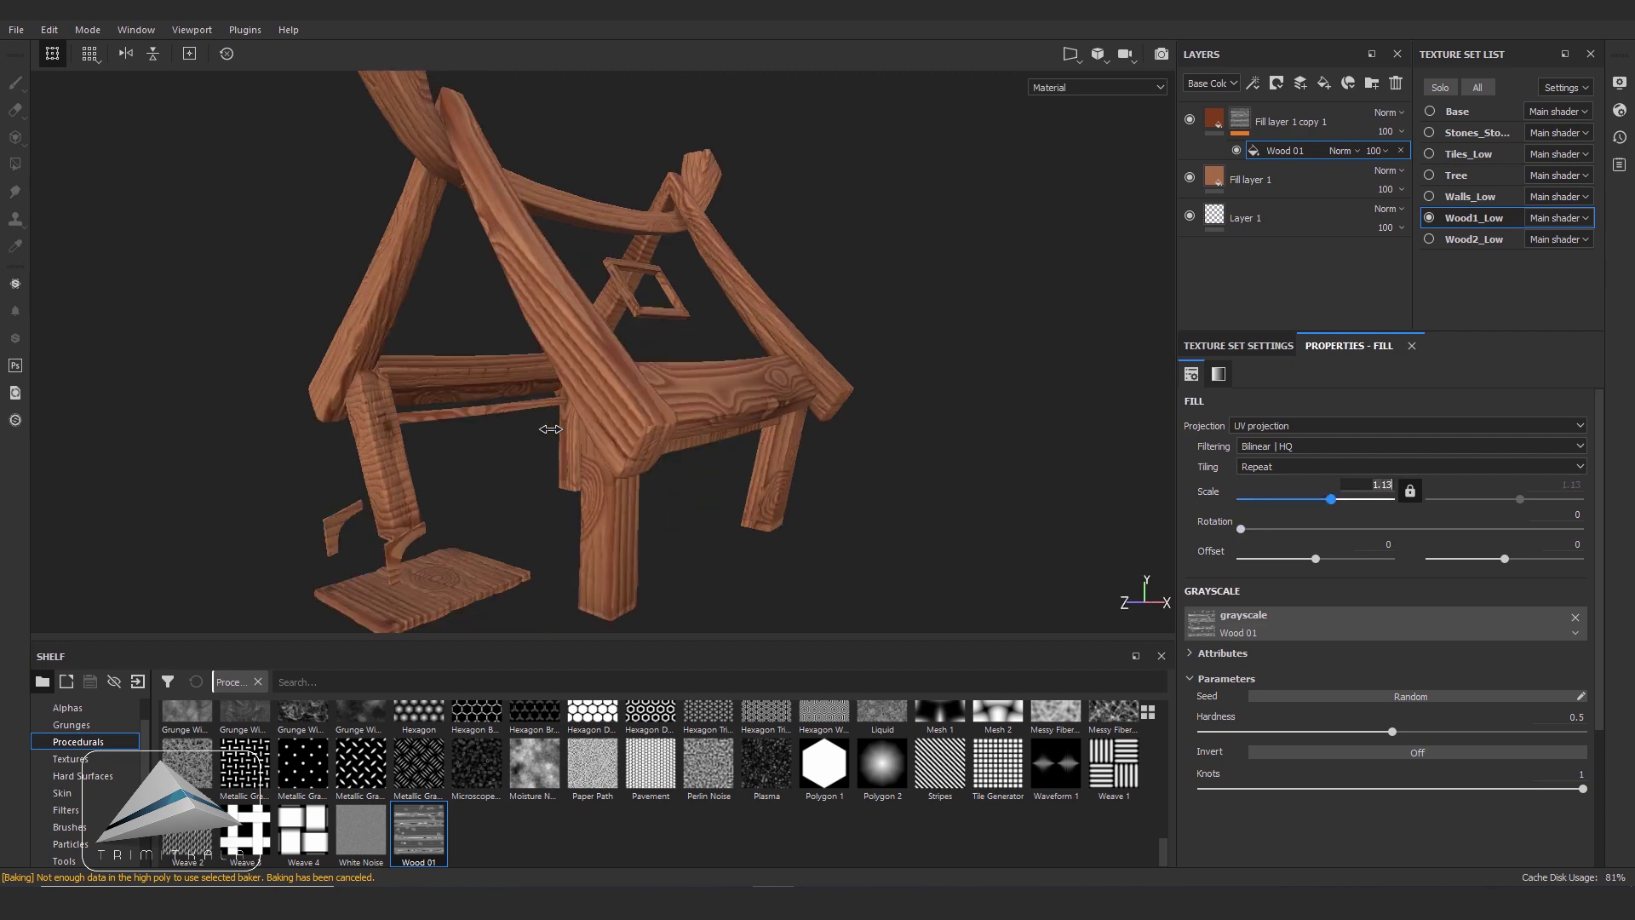
left_click_drag(1331, 500, 1330, 499)
- Shift the Wood 01 grain offset to -0.09, 0 and zoom to check the hut
left_click_drag(551, 429, 550, 428, "alt")
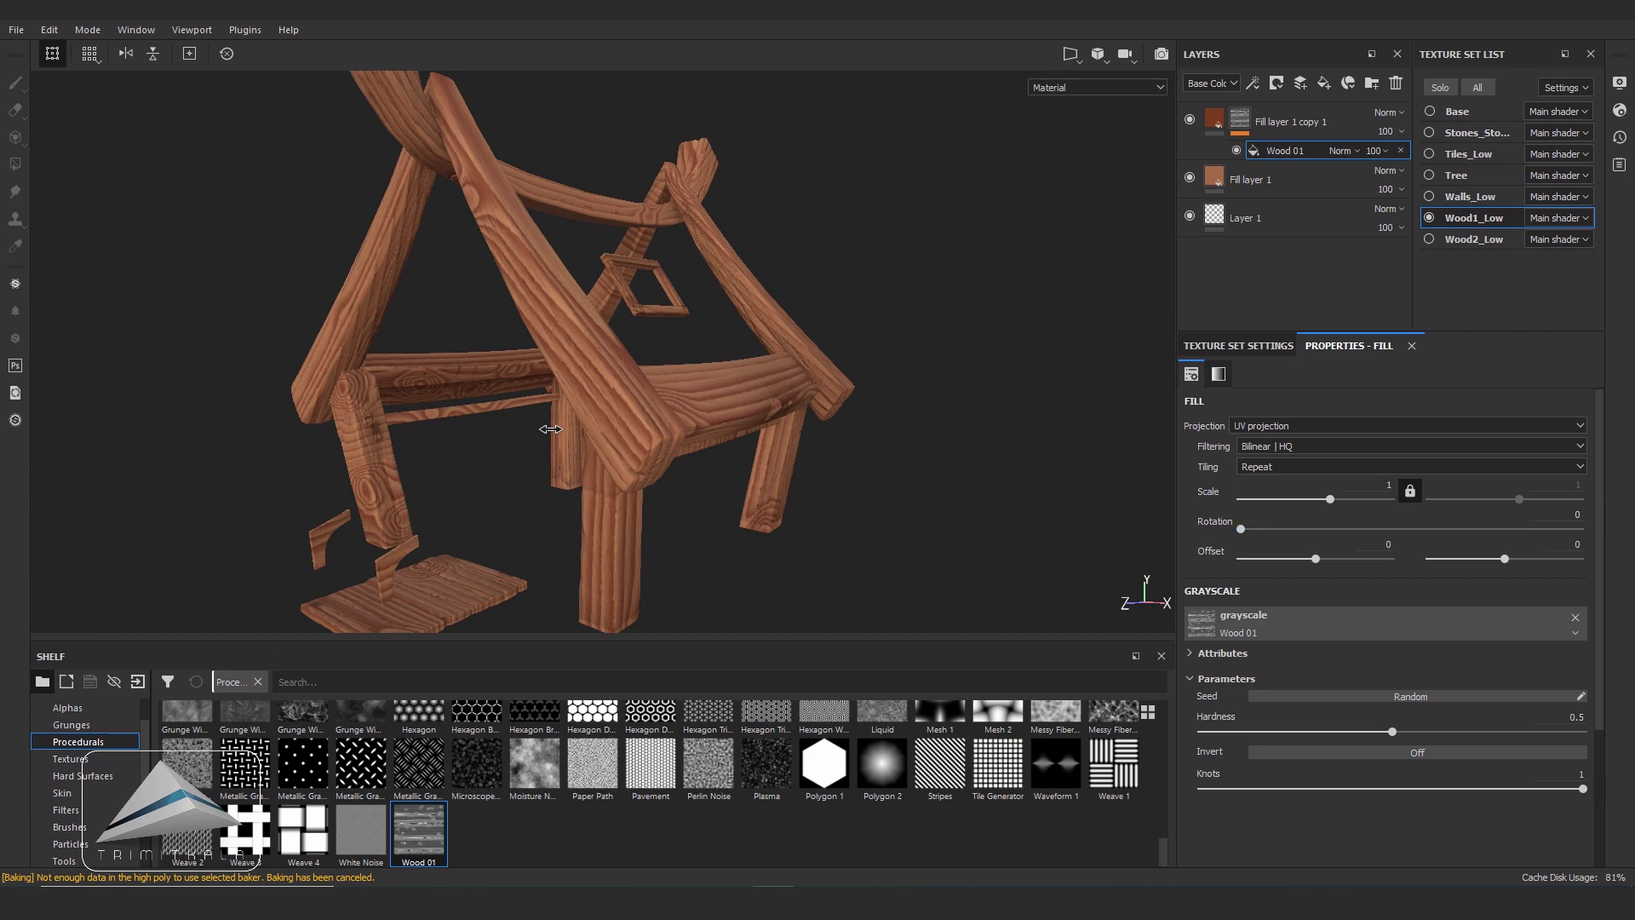
left_click_drag(550, 428, 550, 428)
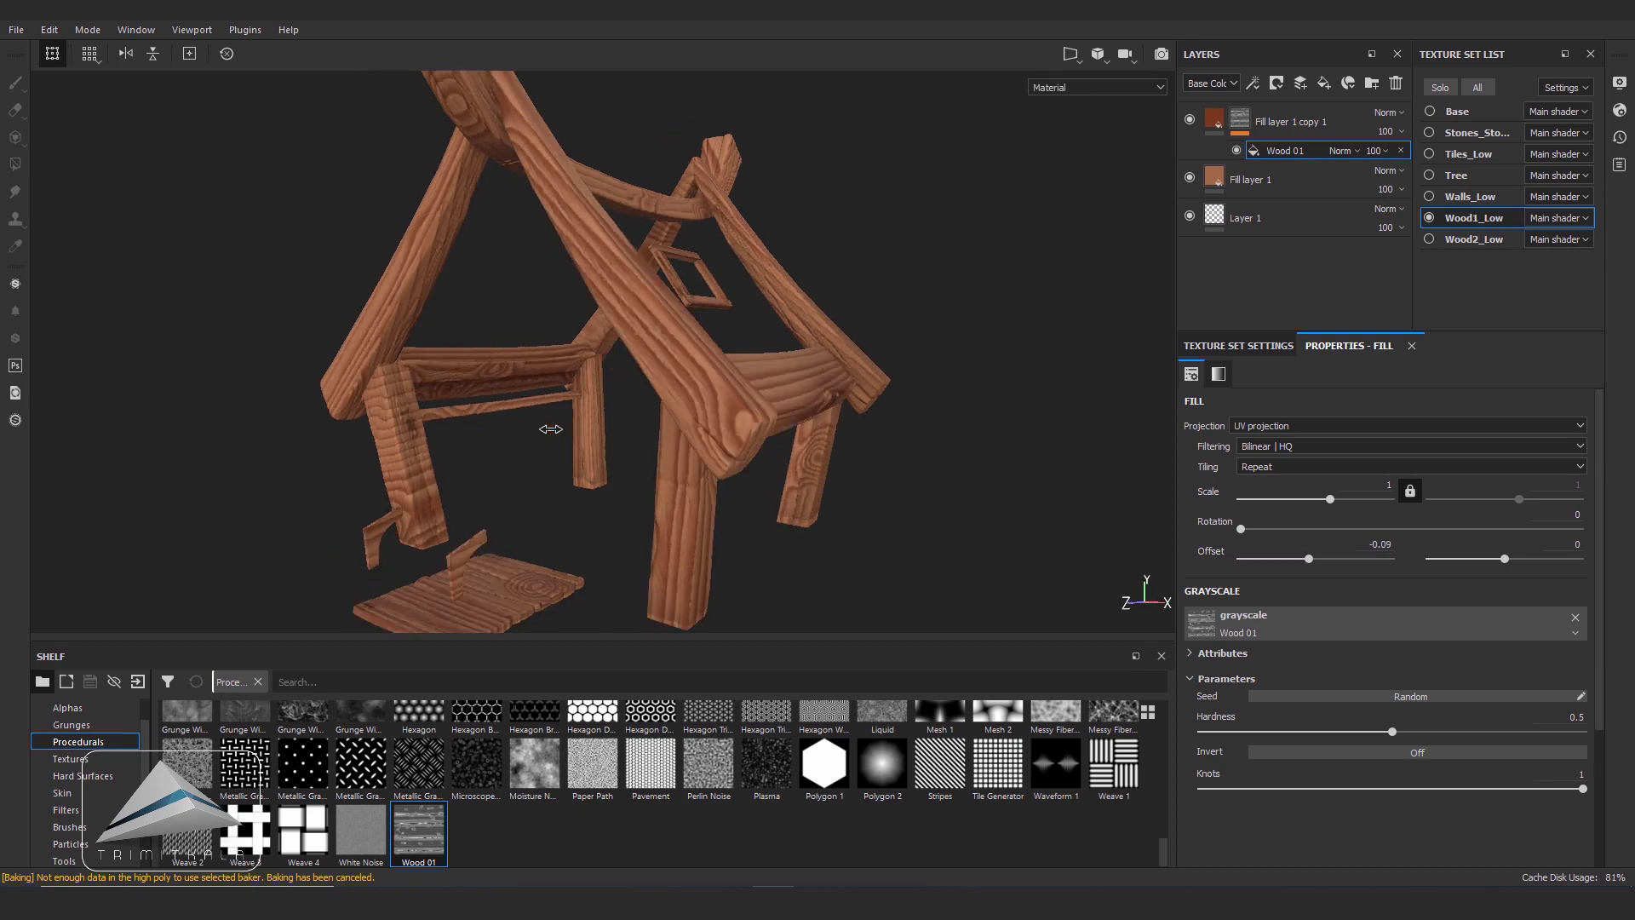
left_click_drag(550, 428, 551, 429)
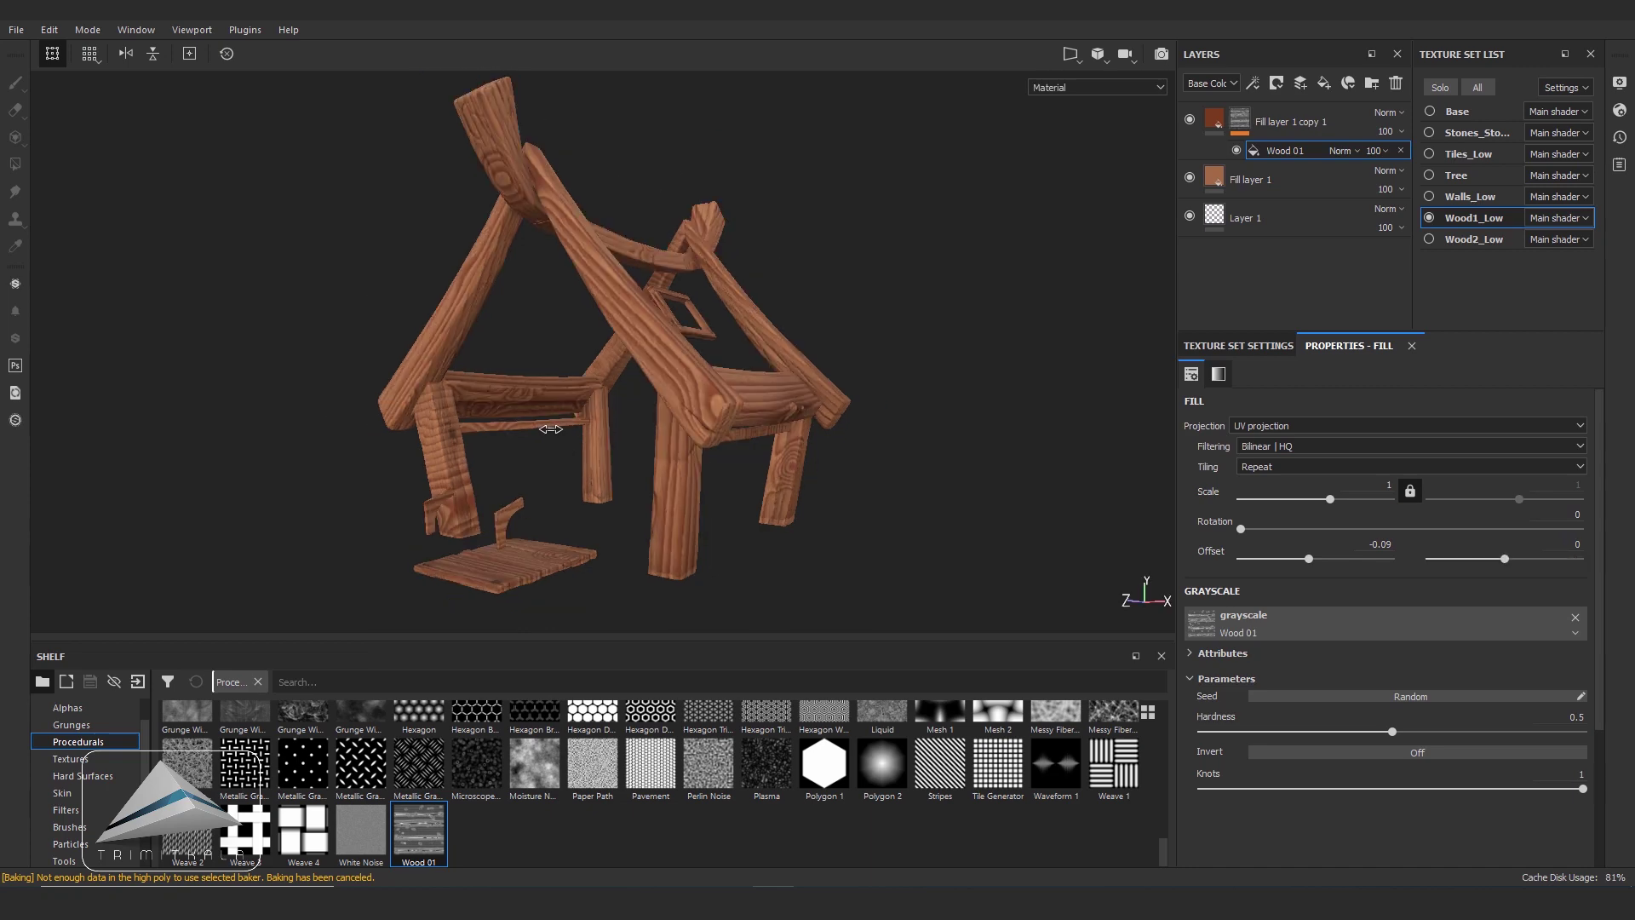
right_click_drag(551, 429, 550, 429, "alt")
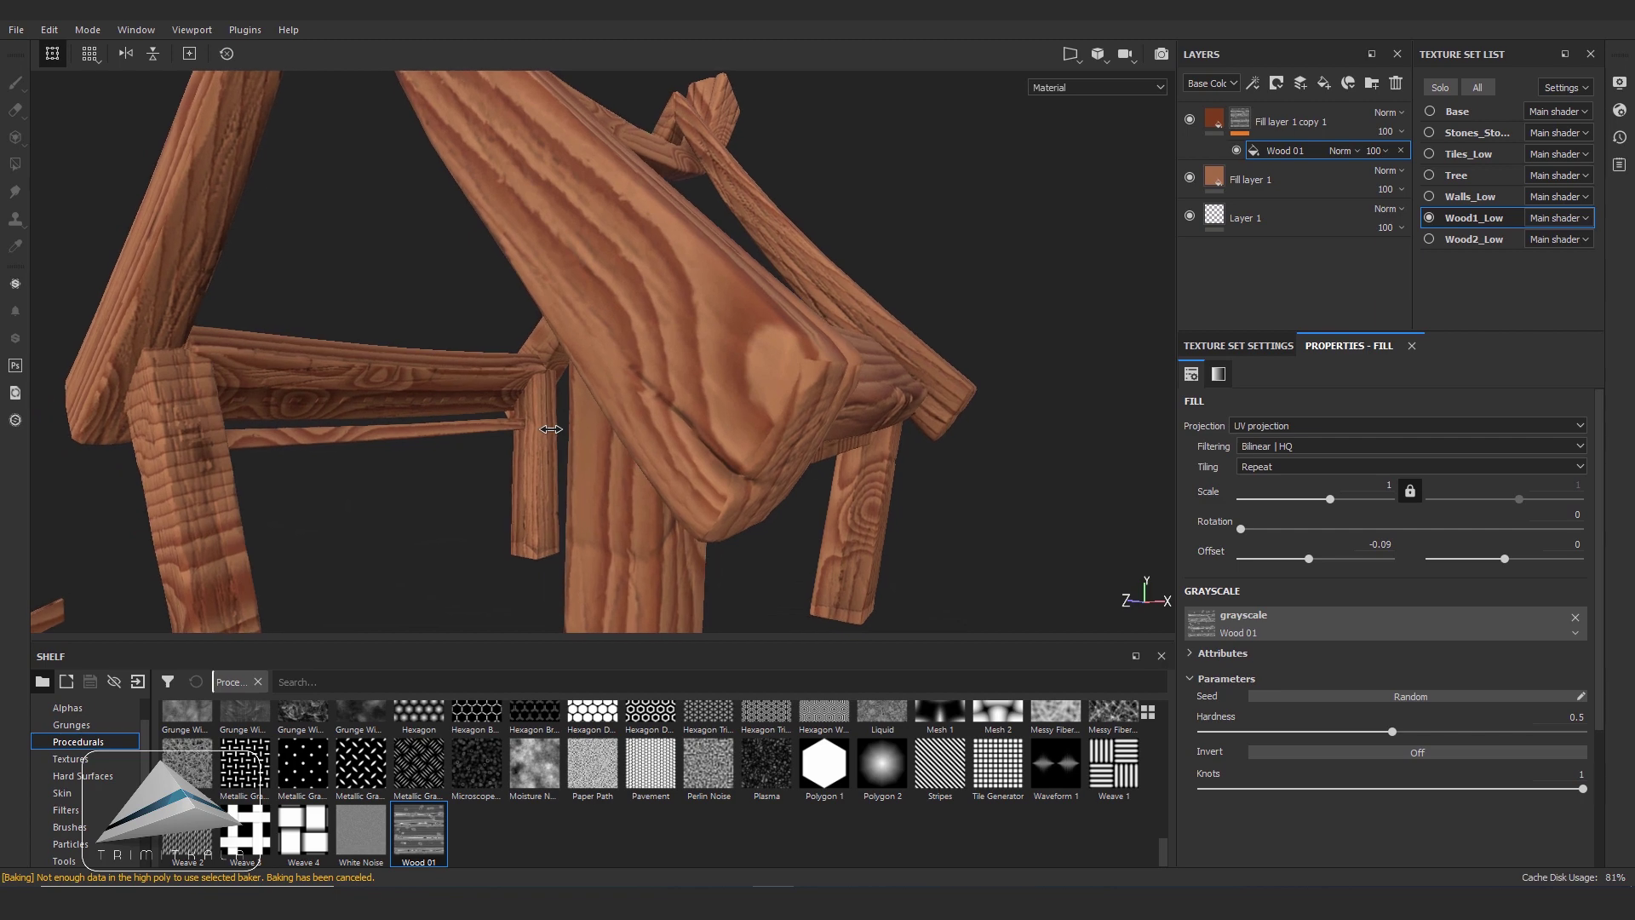
right_click_drag(550, 428, 550, 428, "alt")
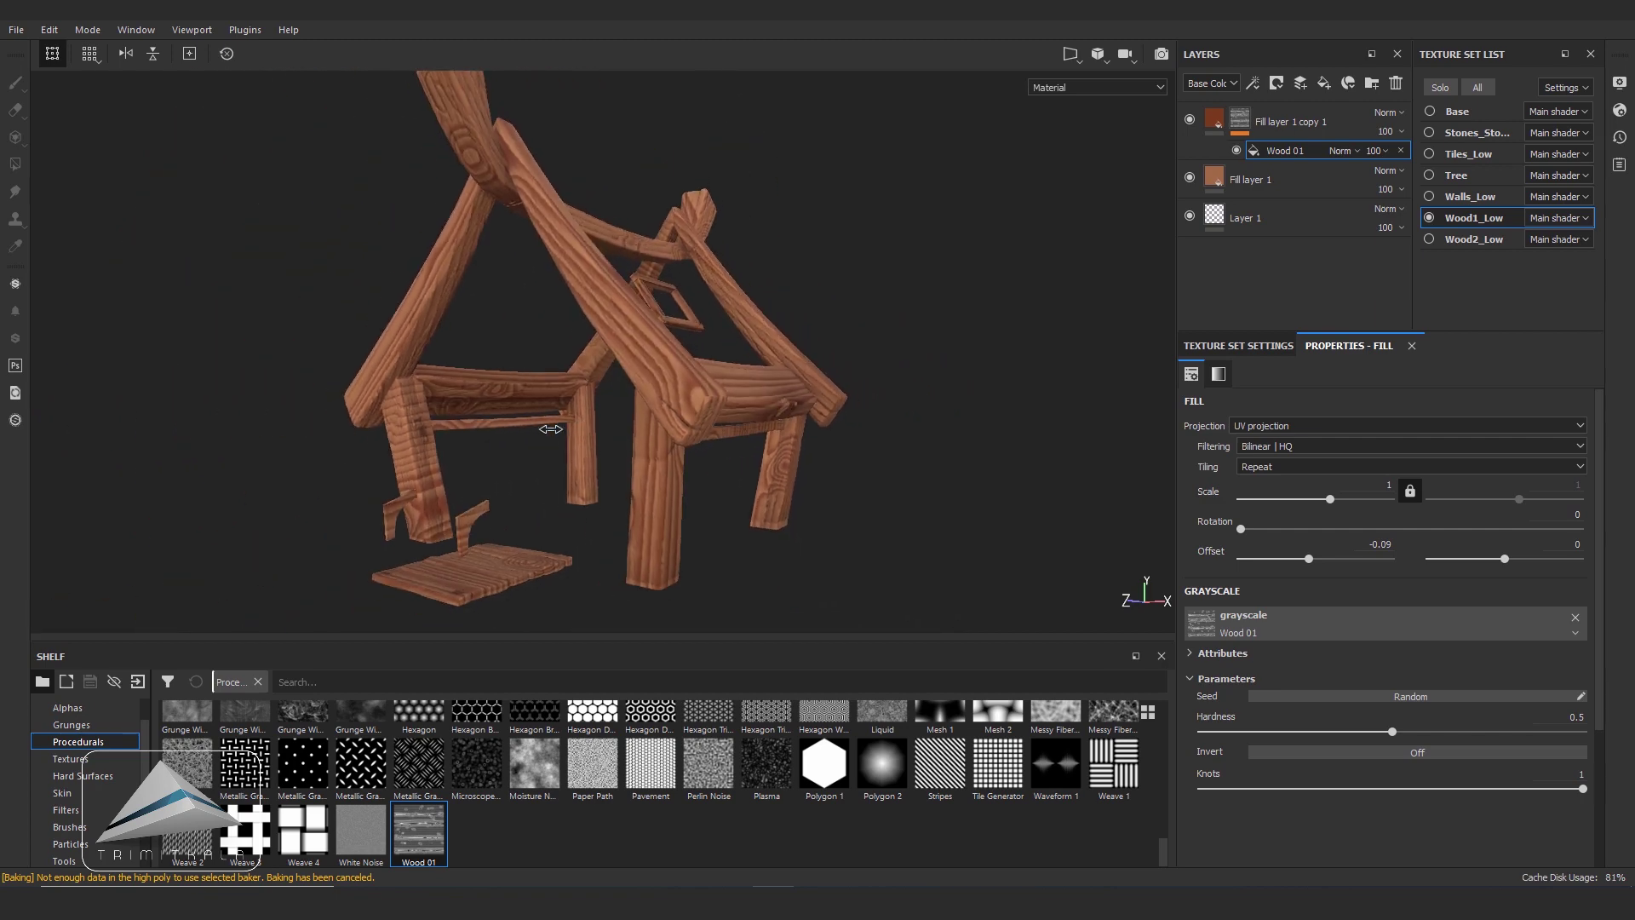
key("ctrl+z")
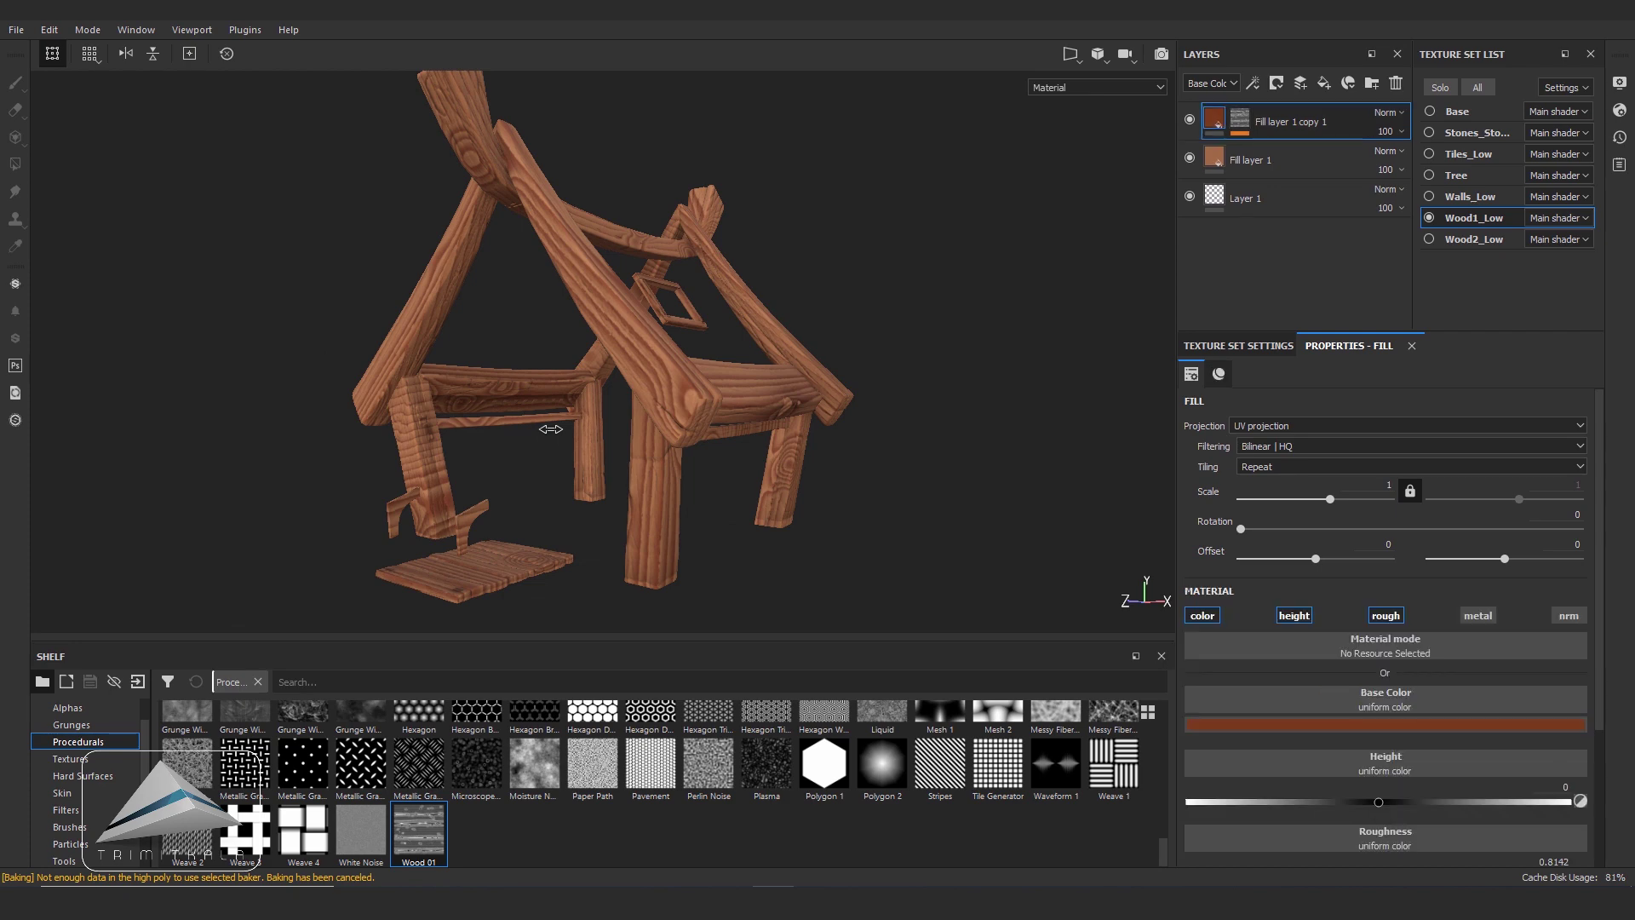
- Duplicate the wood copy layer and clear the new copy's mask to black
key("ctrl+d")
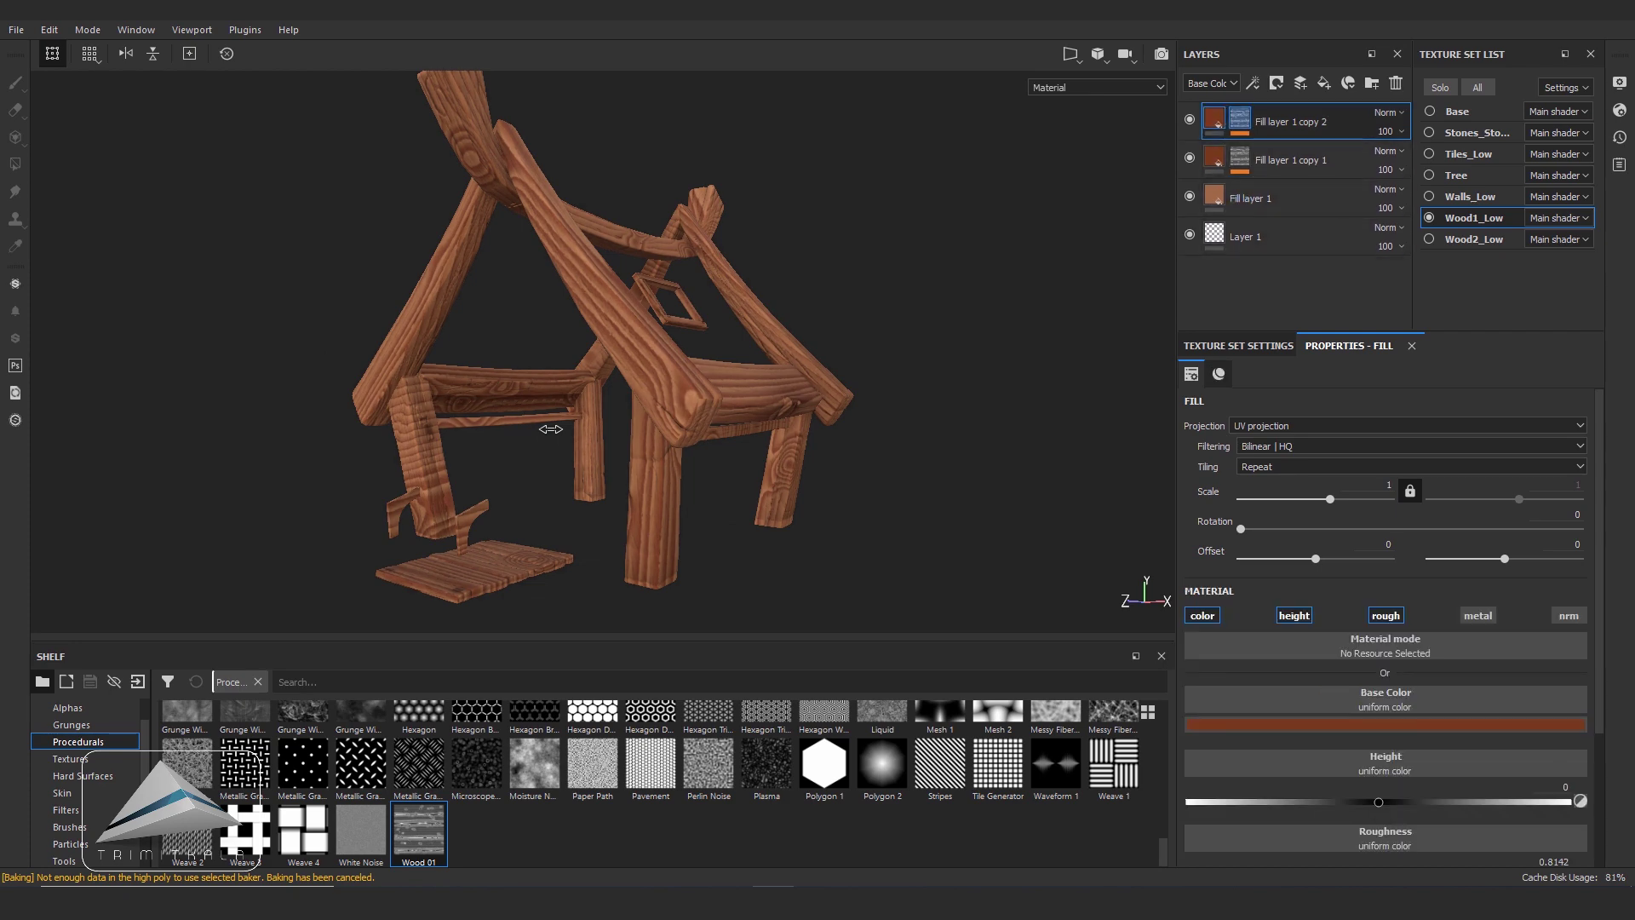
key("1")
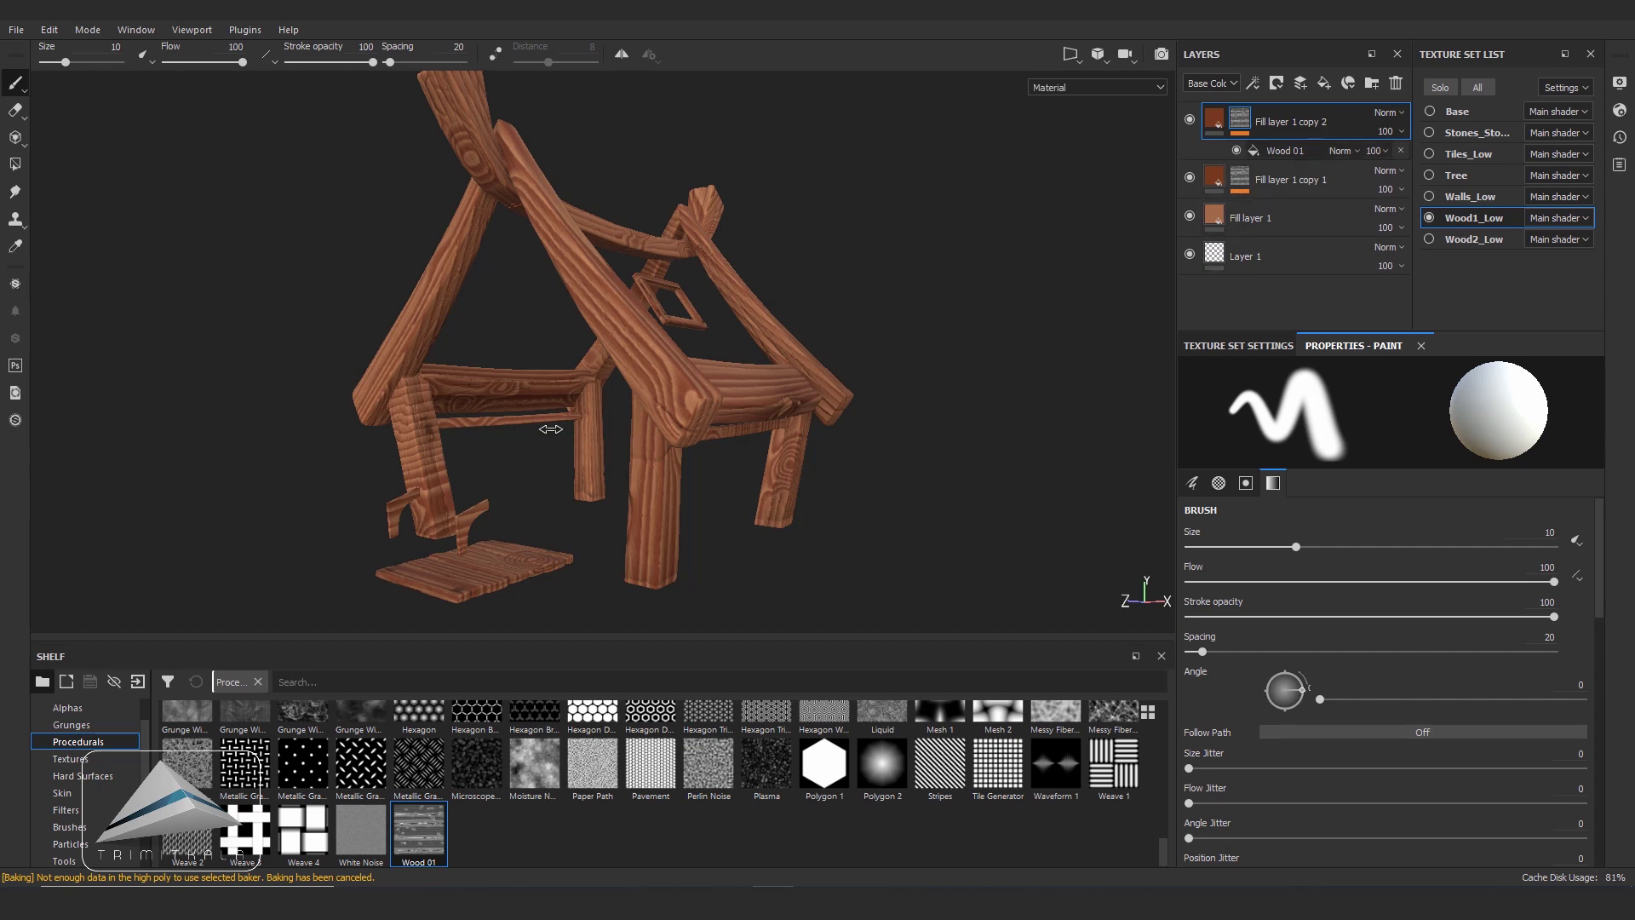
key("ctrl+z")
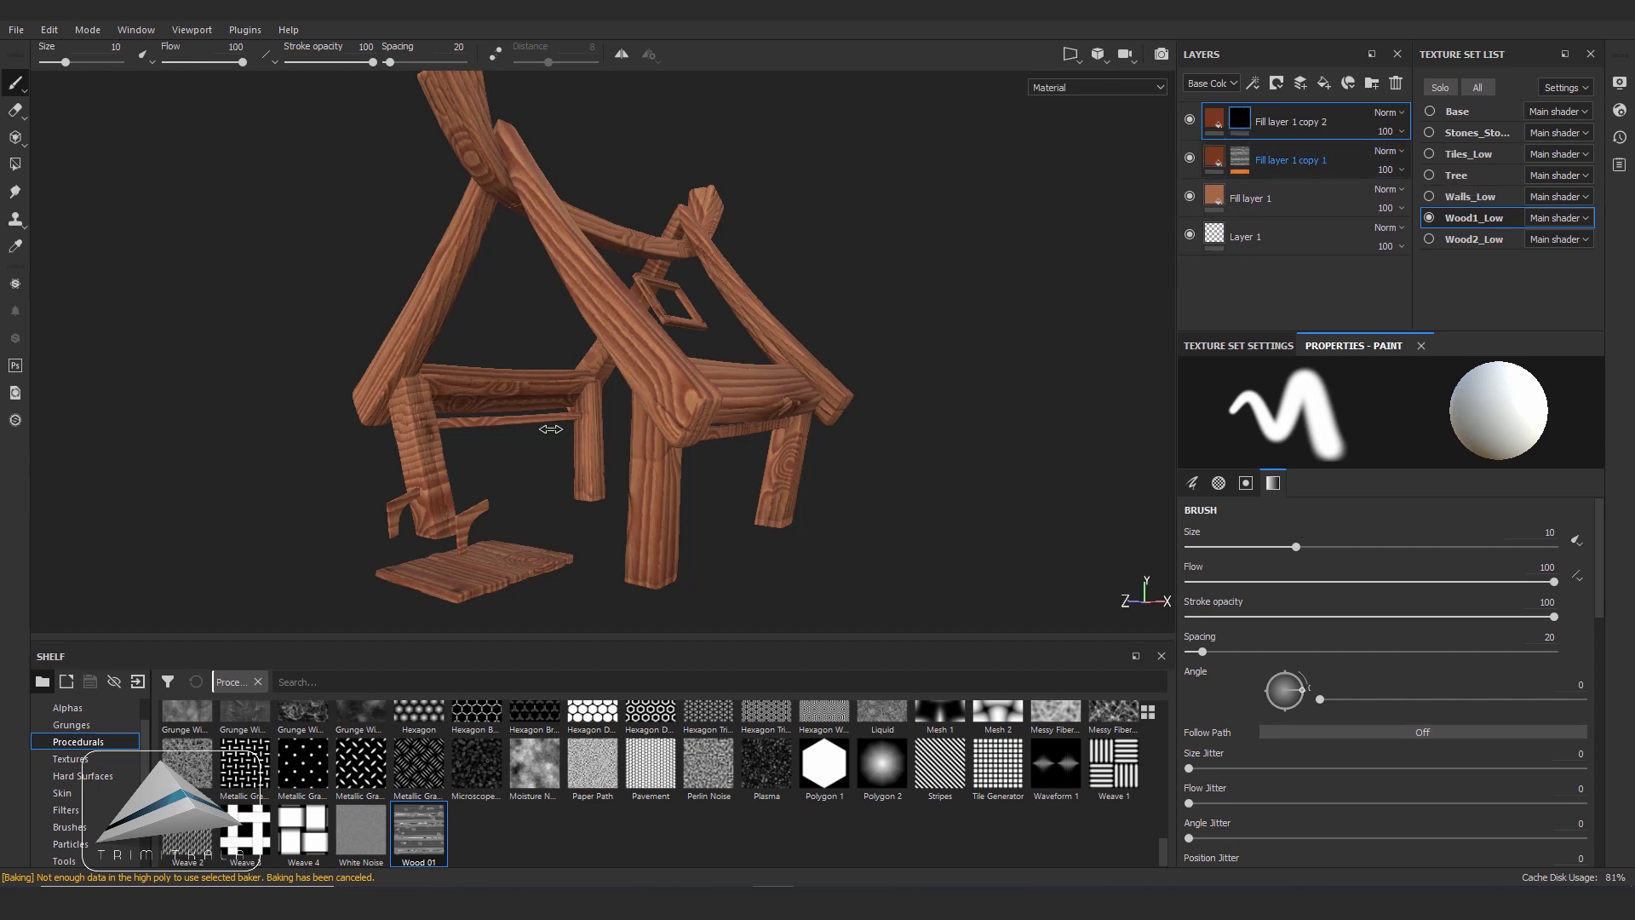
key("4")
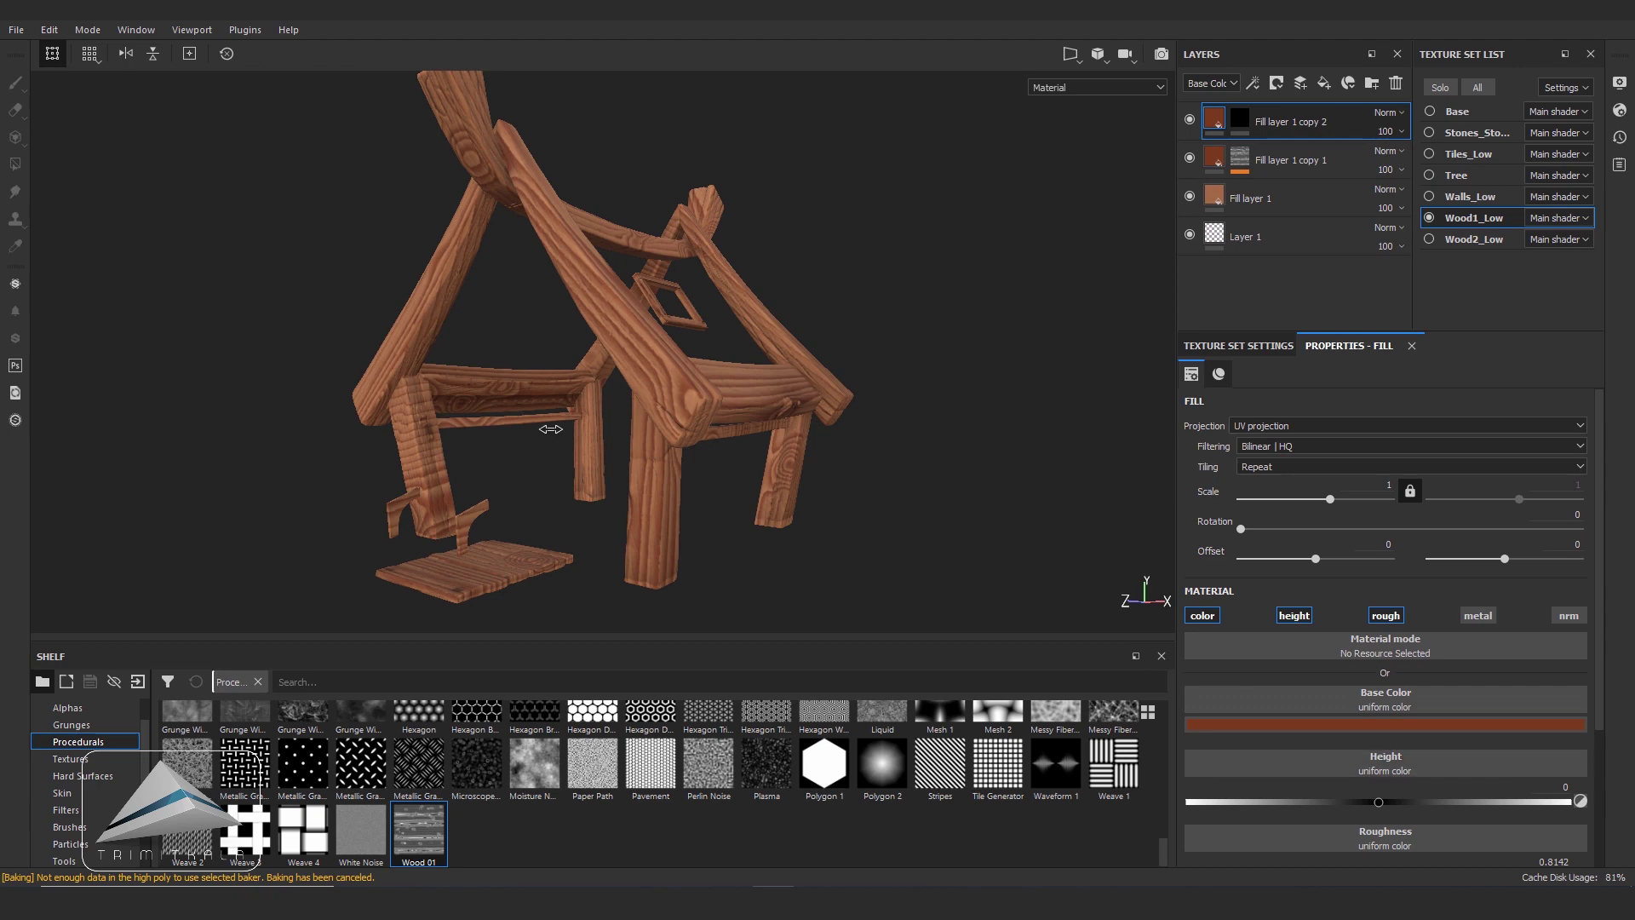
- Darken the new copy's base colour to a near-black brown
left_click(1386, 725)
left_click_drag(1492, 619, 1499, 629)
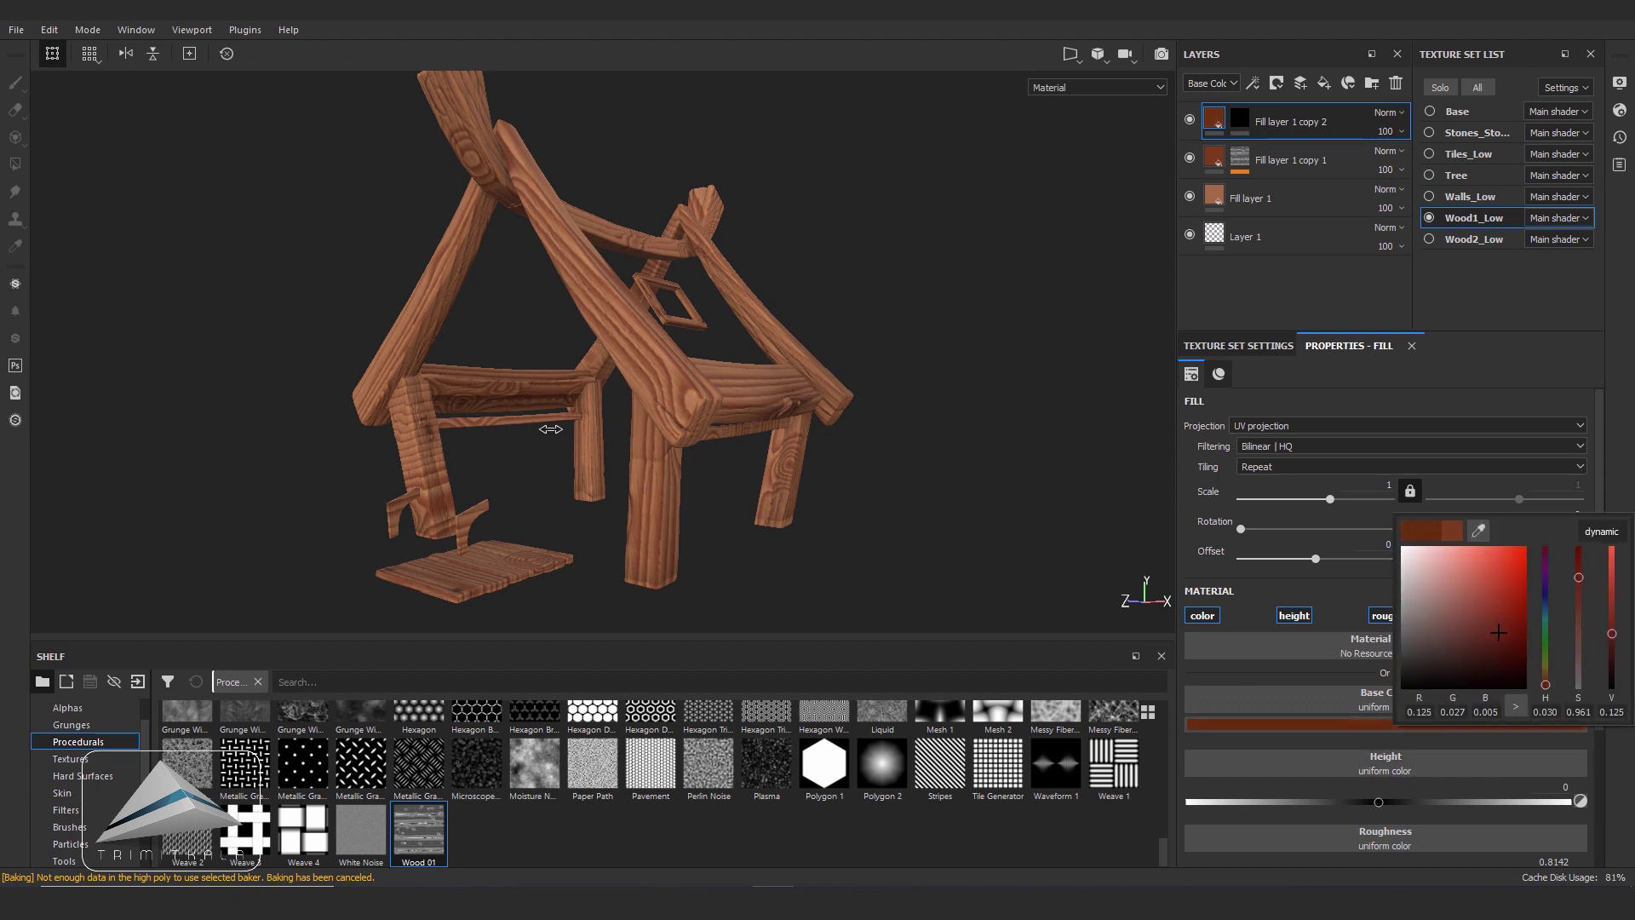
left_click_drag(1500, 632, 1488, 648)
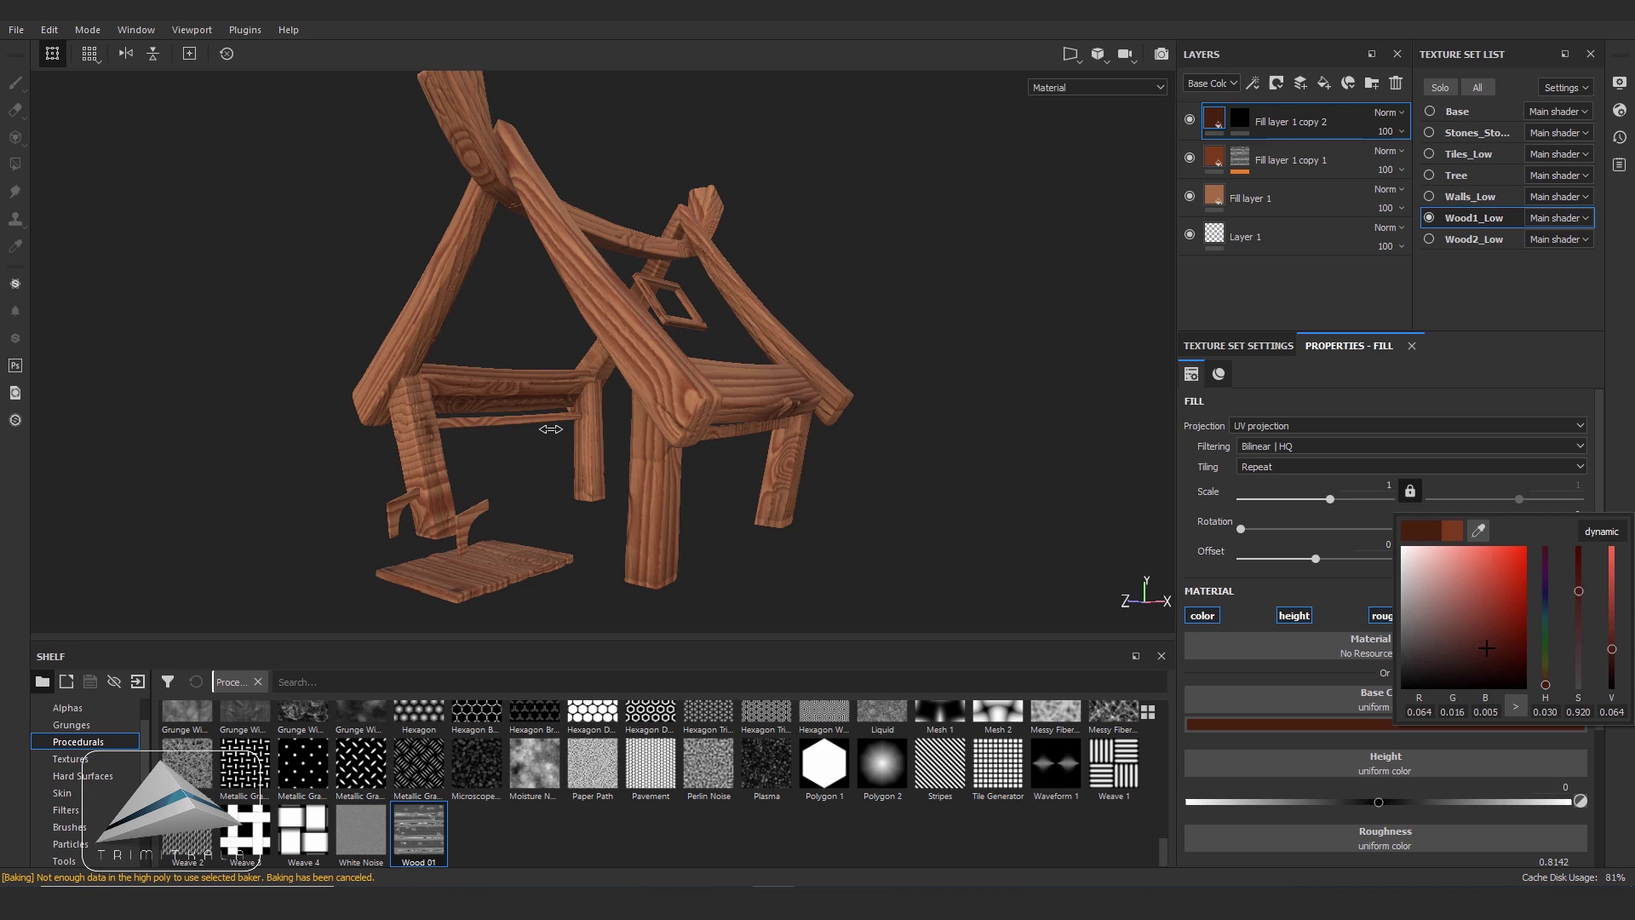
left_click(1239, 119)
right_click(1240, 119)
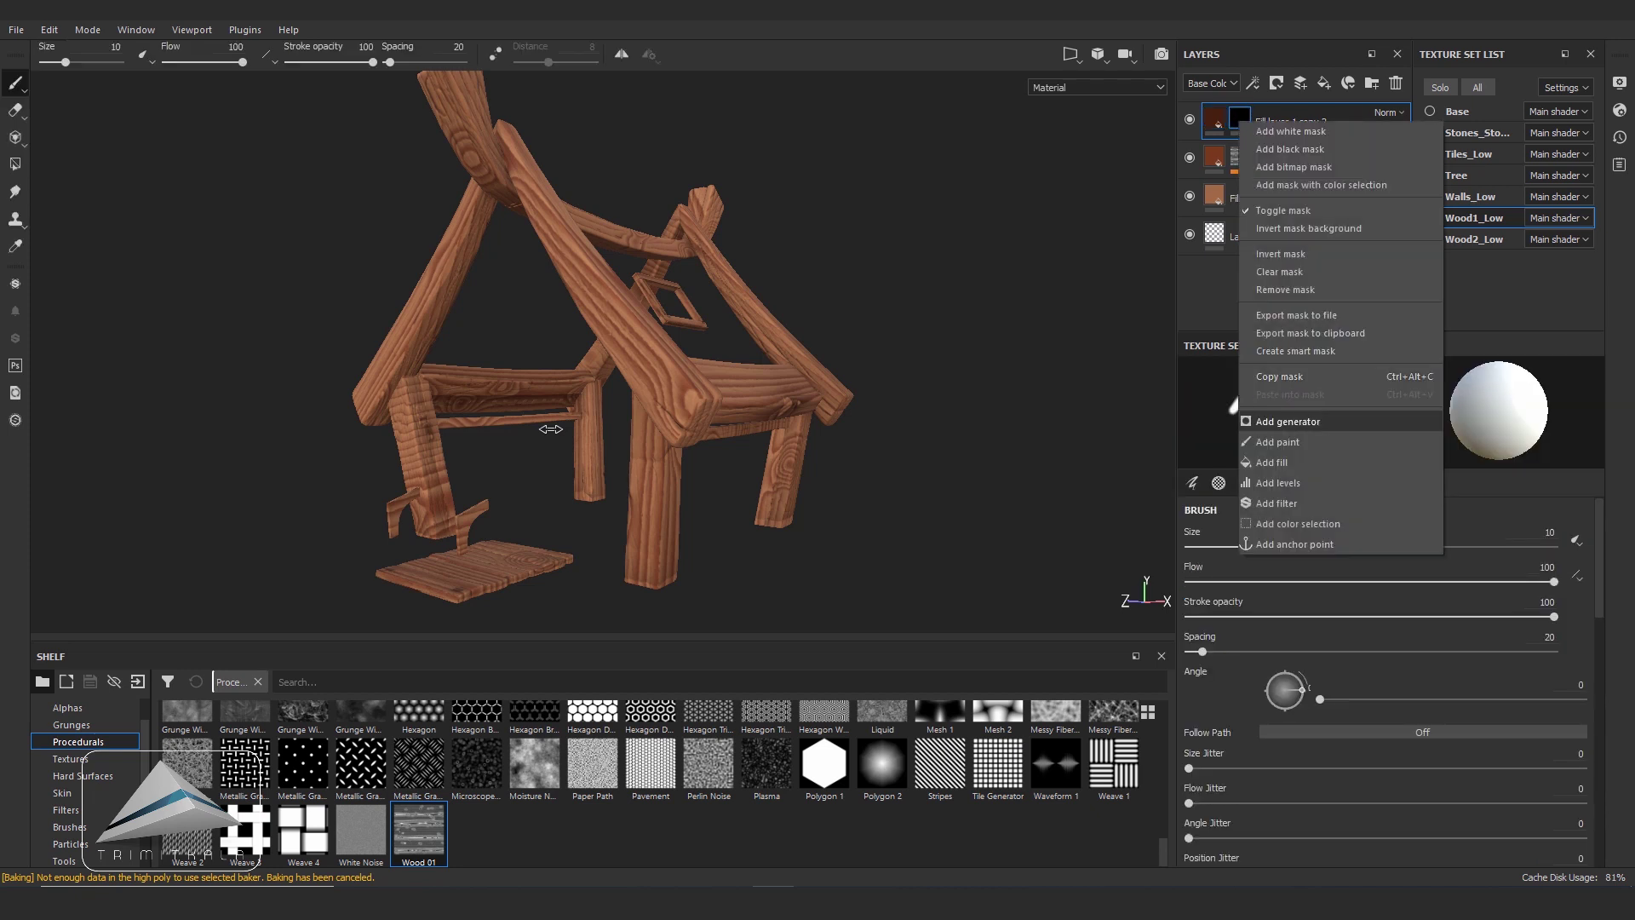
- Add a Dirt generator to the top layer's mask
left_click(1288, 421)
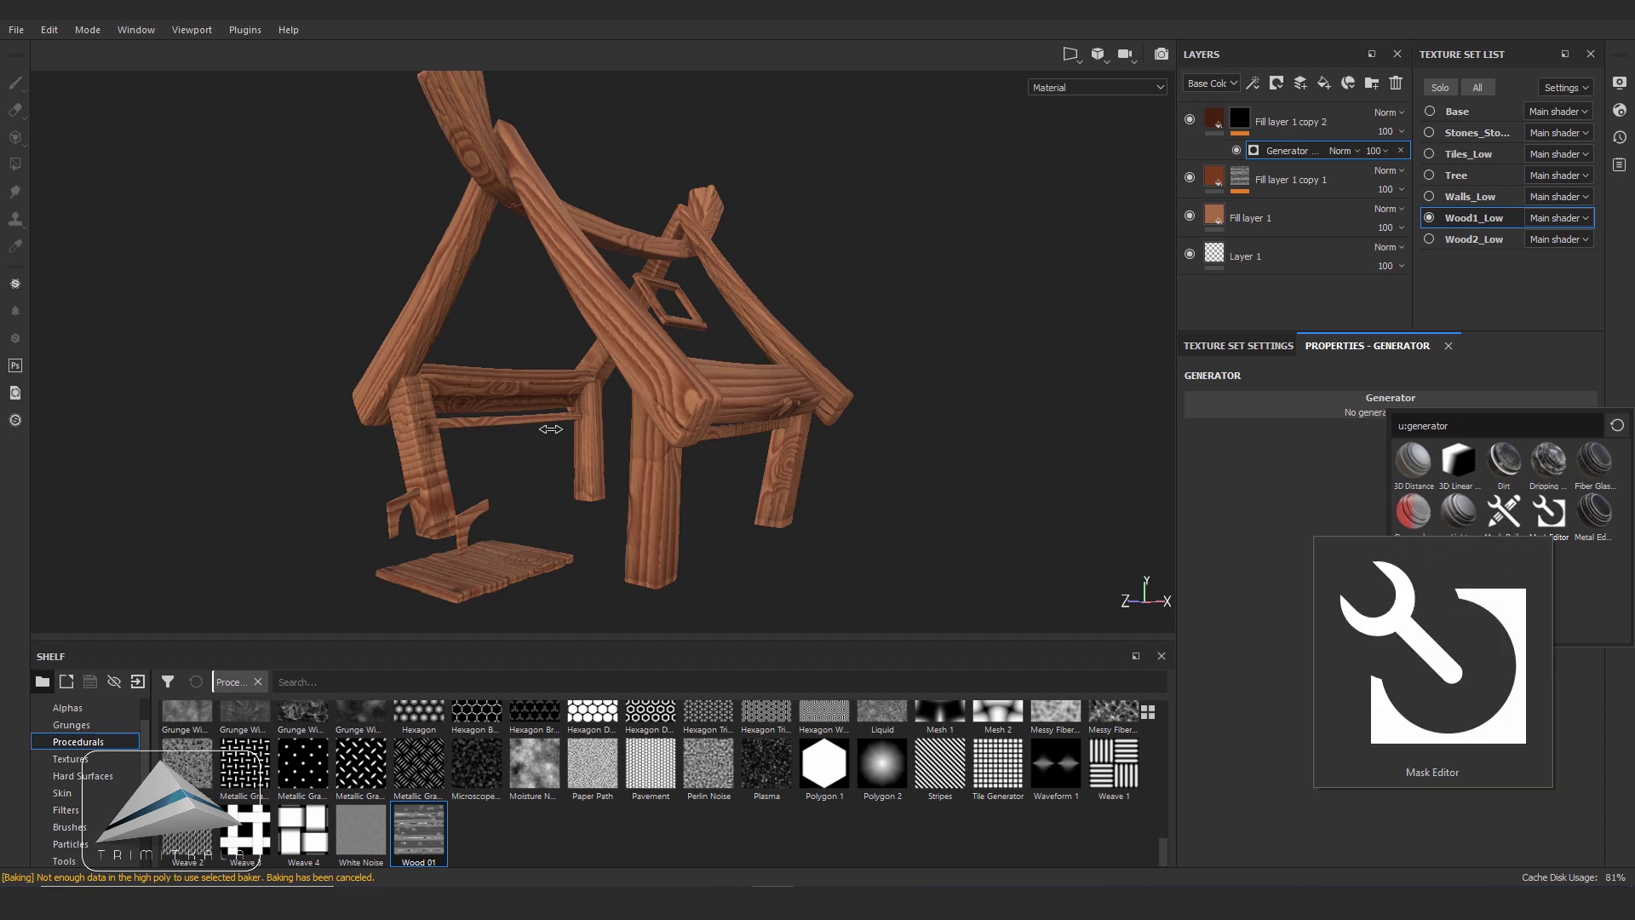
mouse_move(1504, 462)
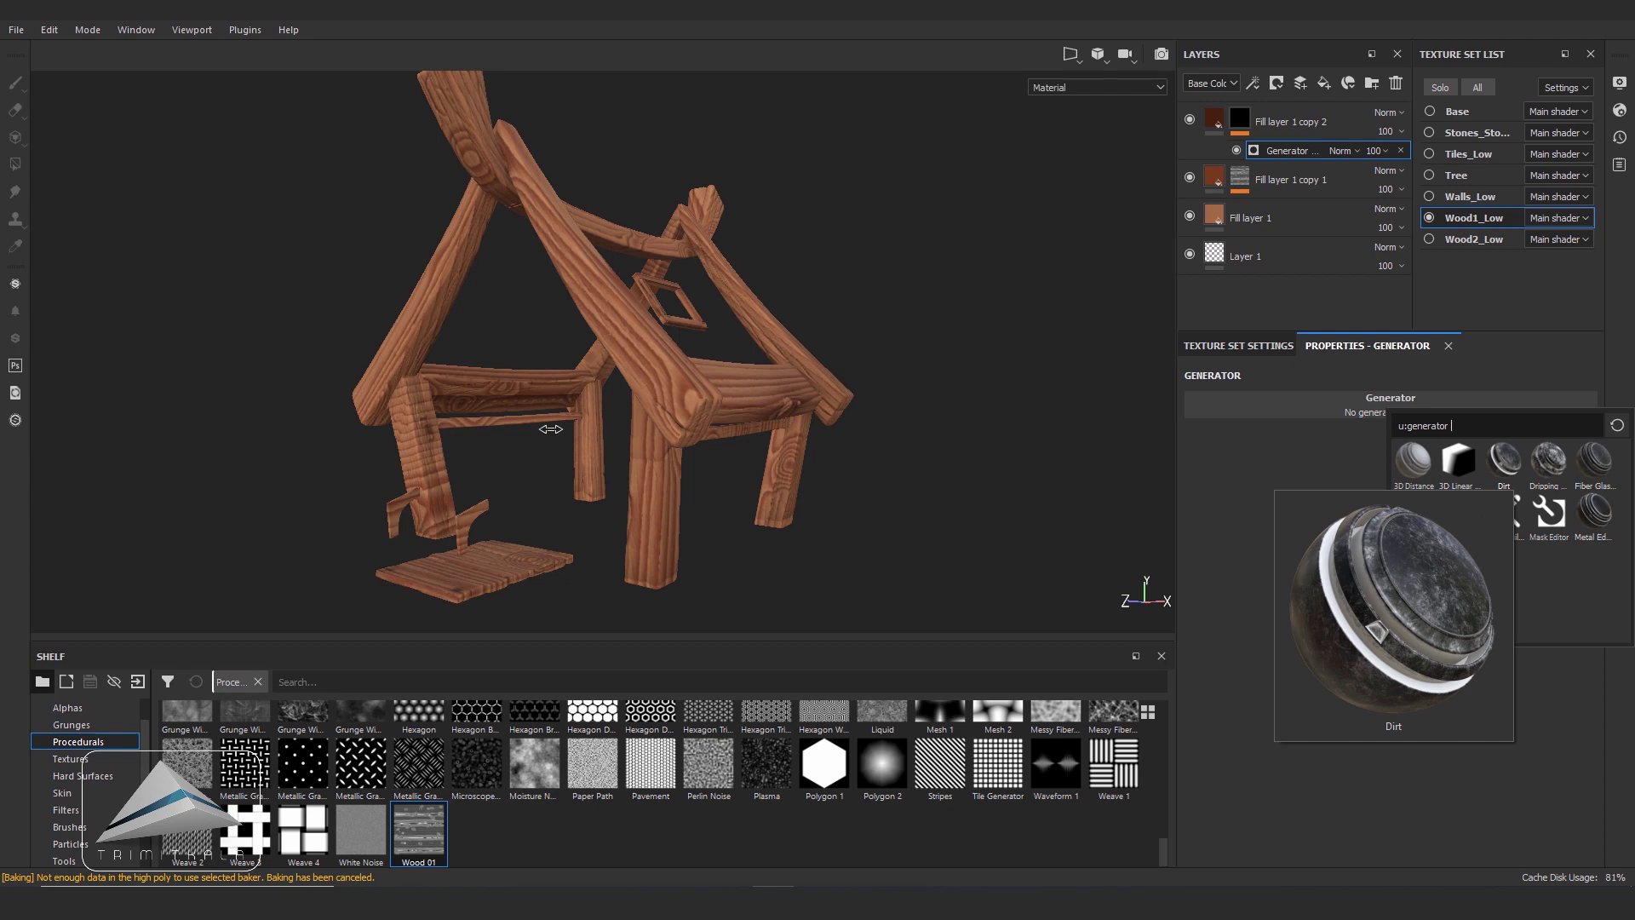
left_click(1504, 460)
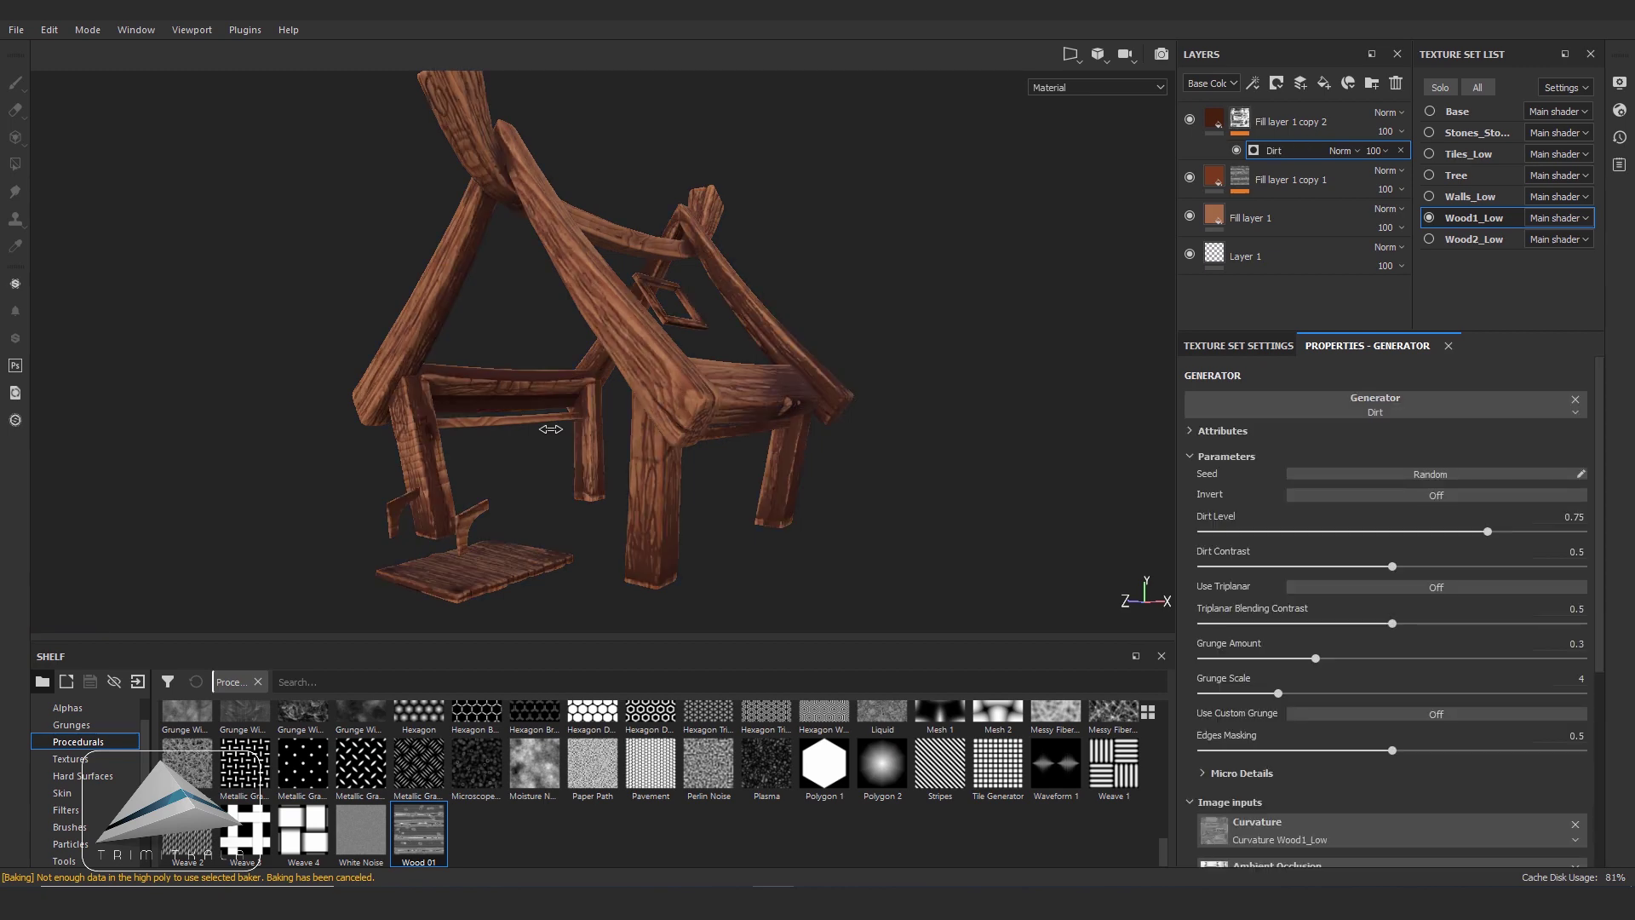
scroll(551, 430, "up", 3)
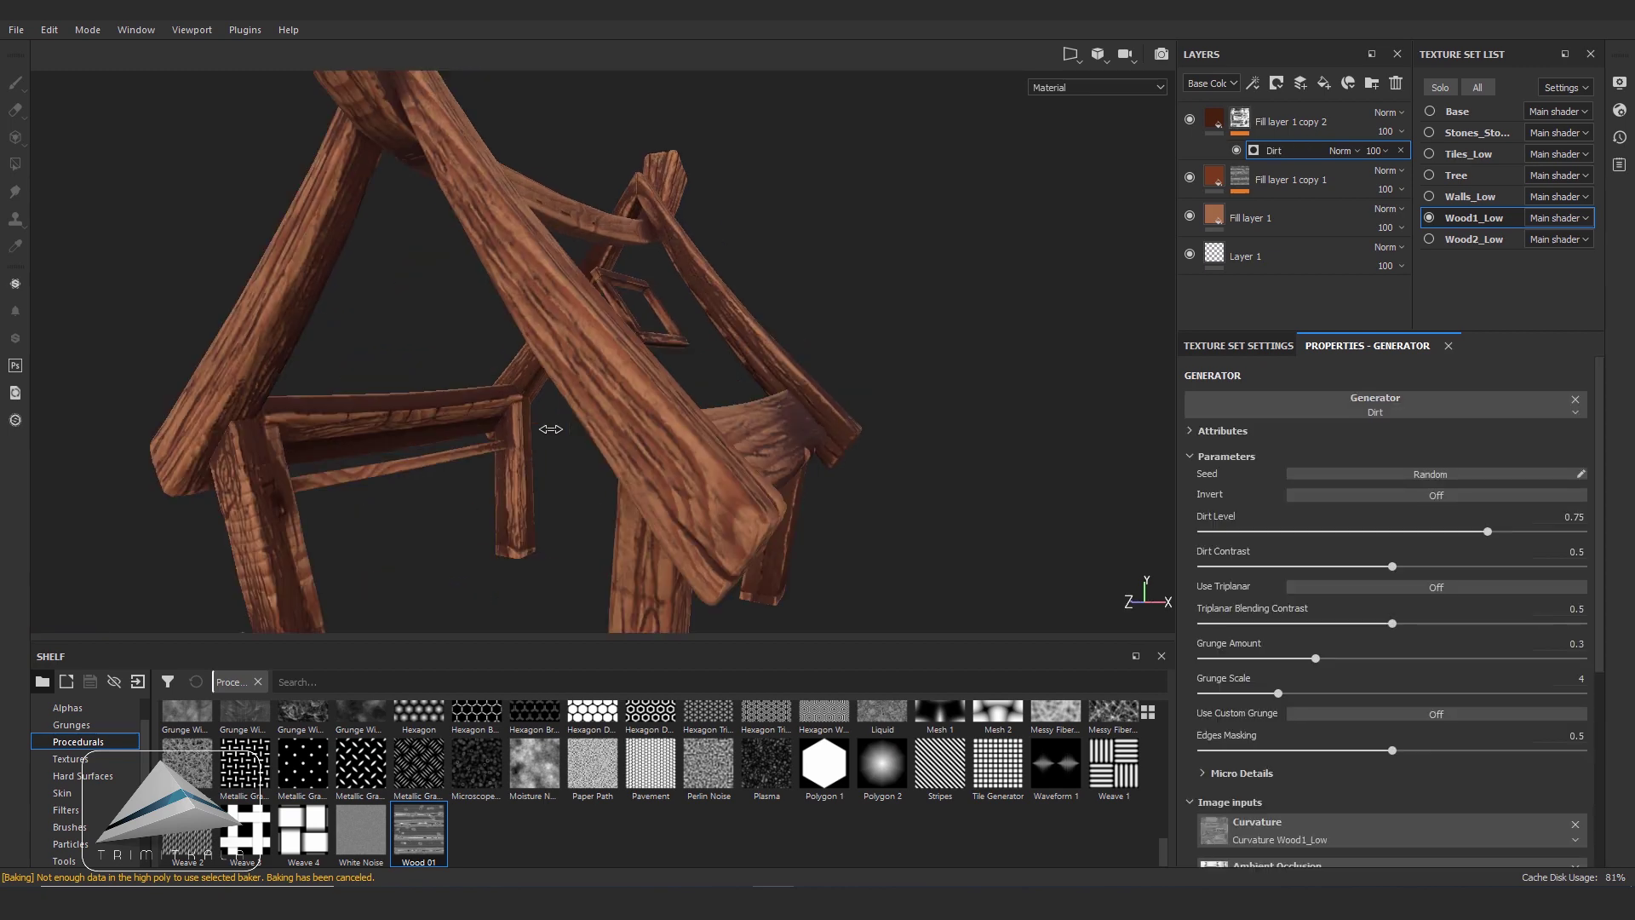
scroll(550, 429, "up", 2)
scroll(550, 430, "up", 2)
scroll(550, 429, "up", 2)
scroll(550, 429, "up", 2)
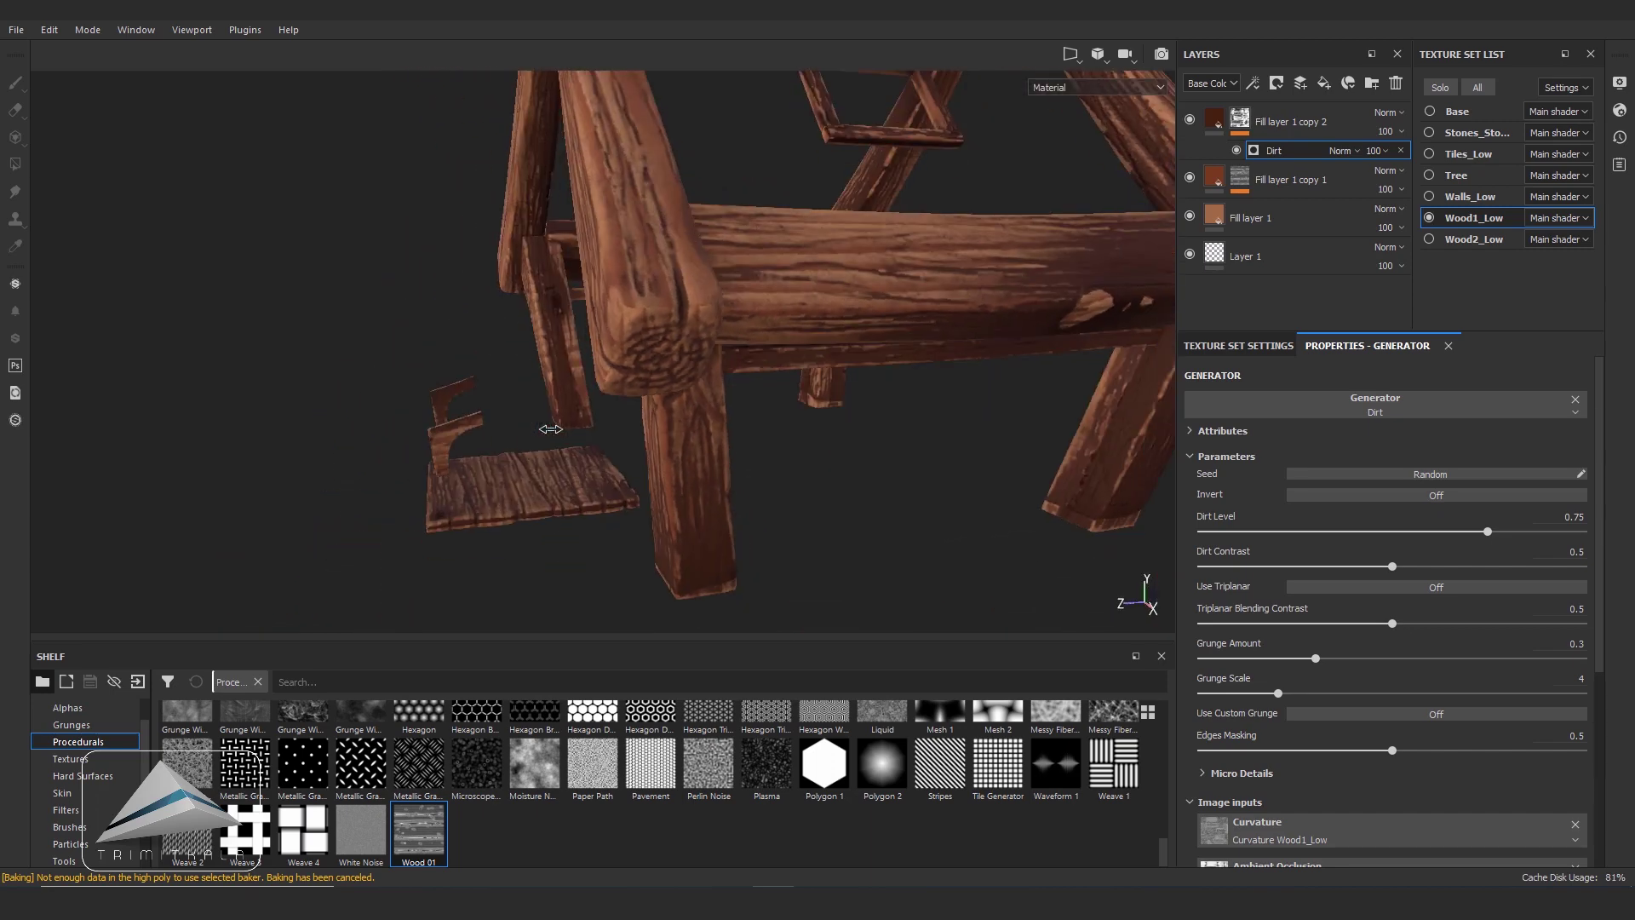
scroll(550, 429, "down", 2)
scroll(550, 430, "down", 2)
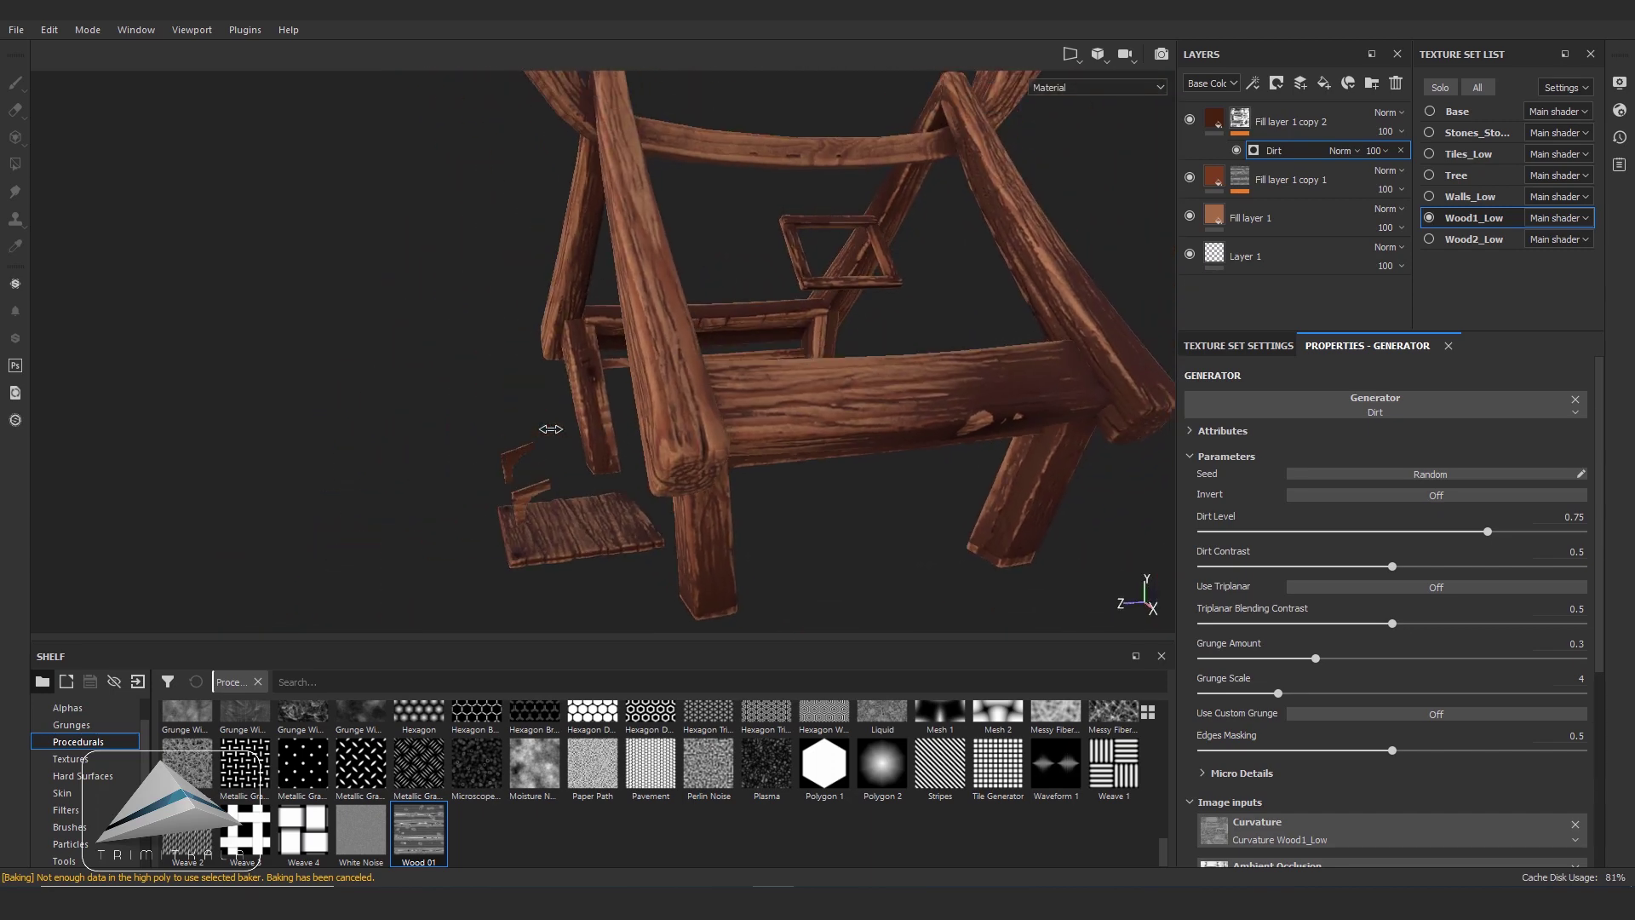
scroll(550, 430, "down", 2)
scroll(550, 429, "down", 1)
scroll(550, 429, "up", 1)
scroll(550, 430, "up", 2)
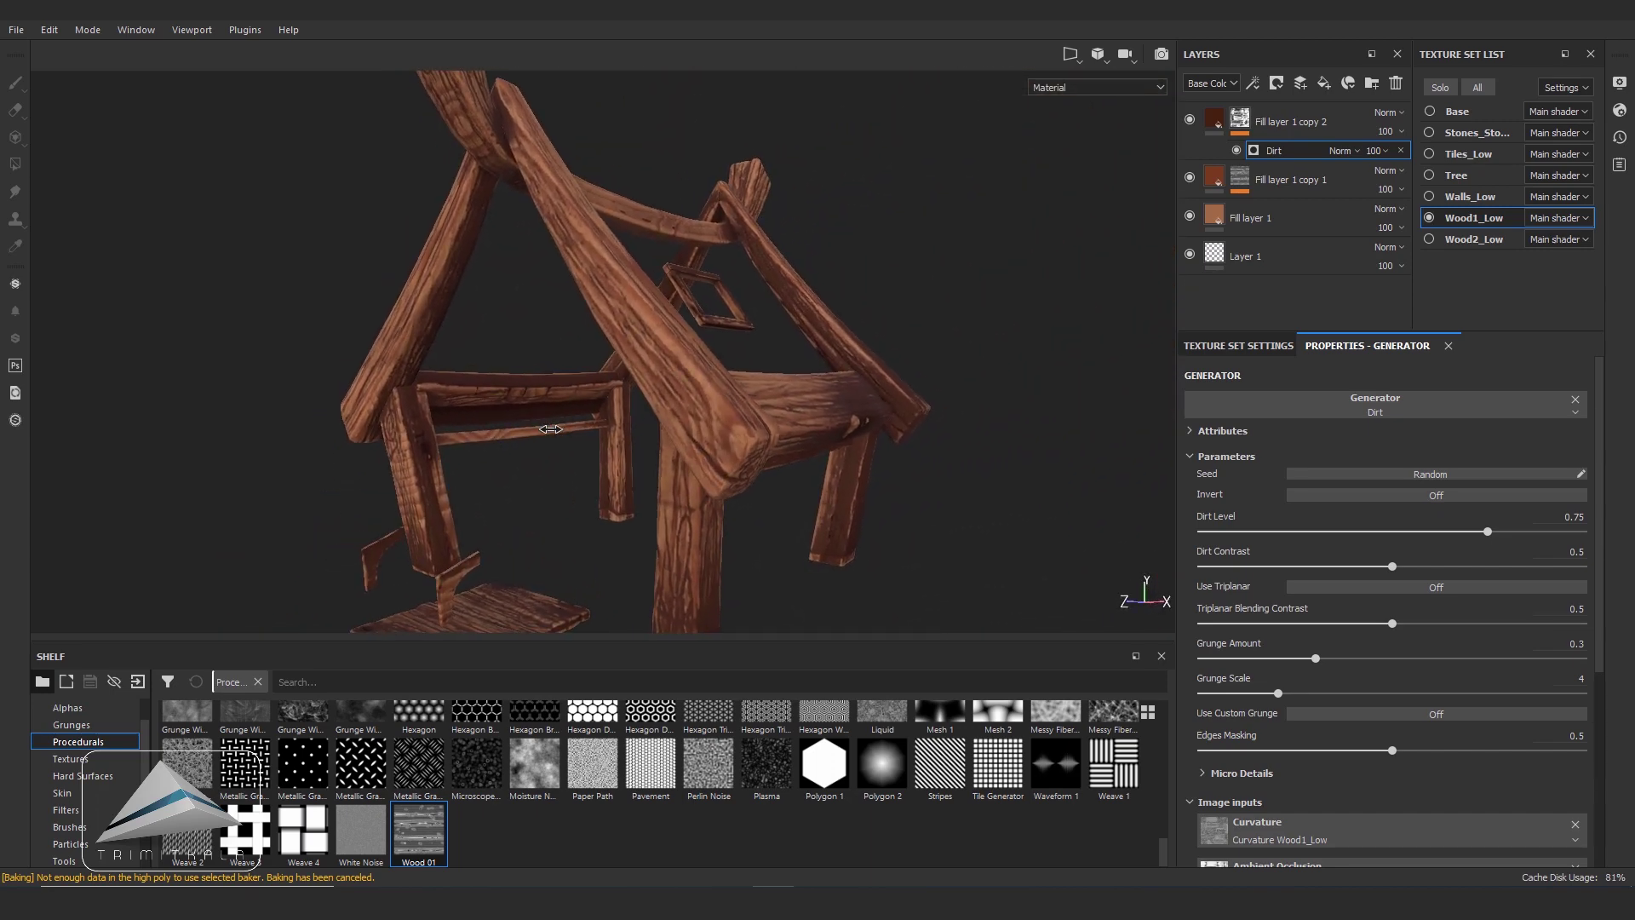
scroll(550, 429, "up", 2)
scroll(550, 429, "up", 2)
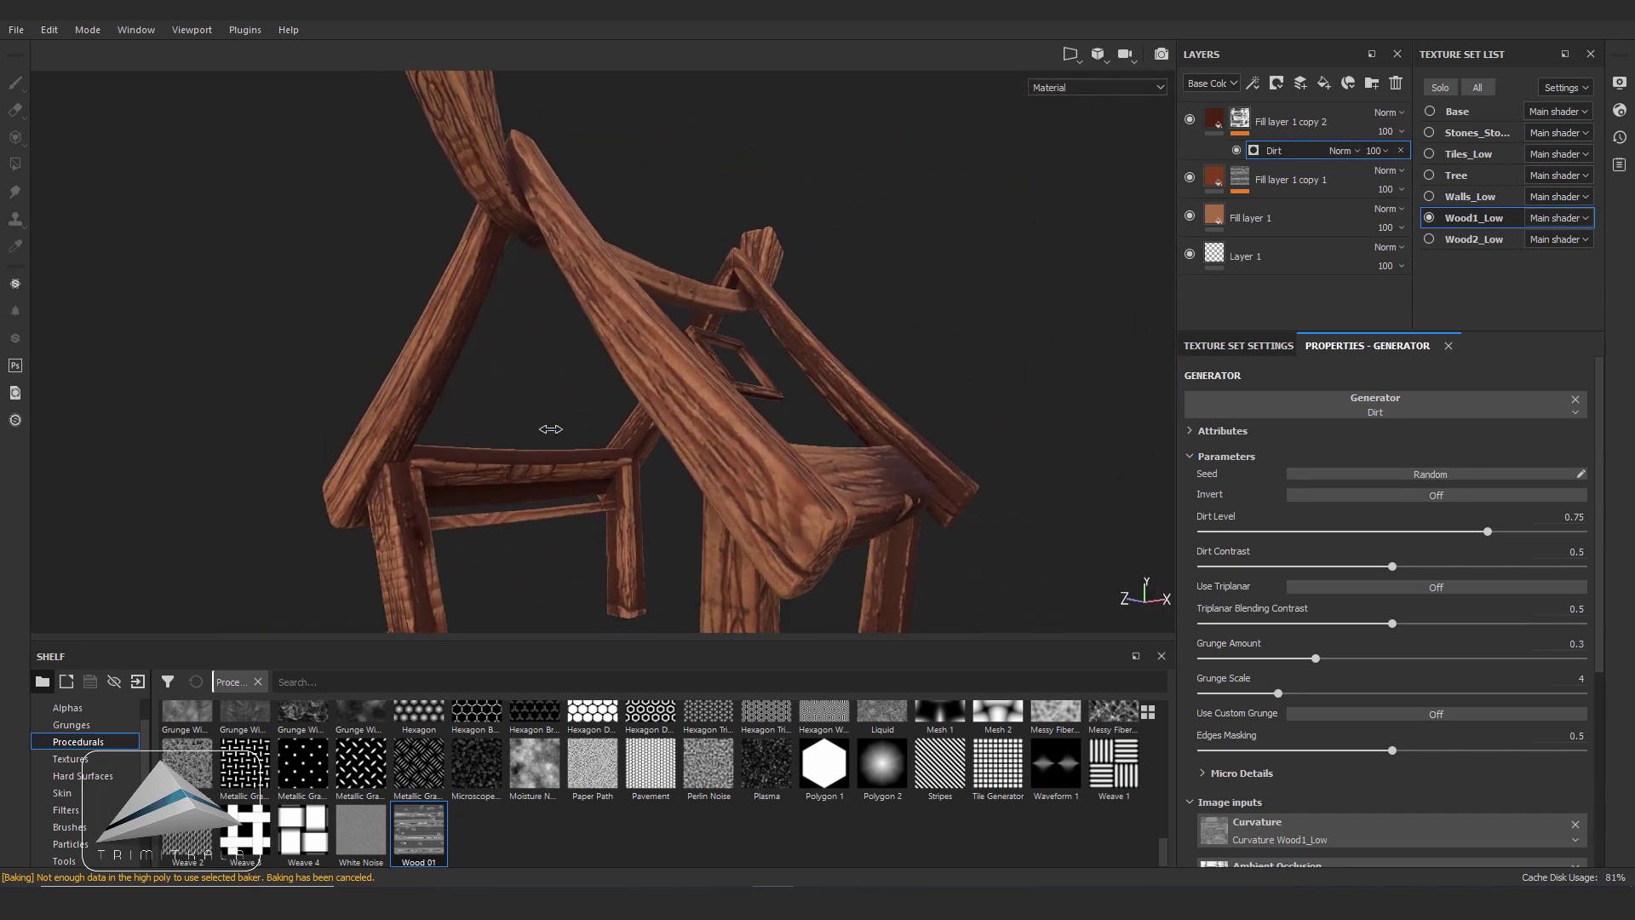
scroll(550, 429, "up", 1)
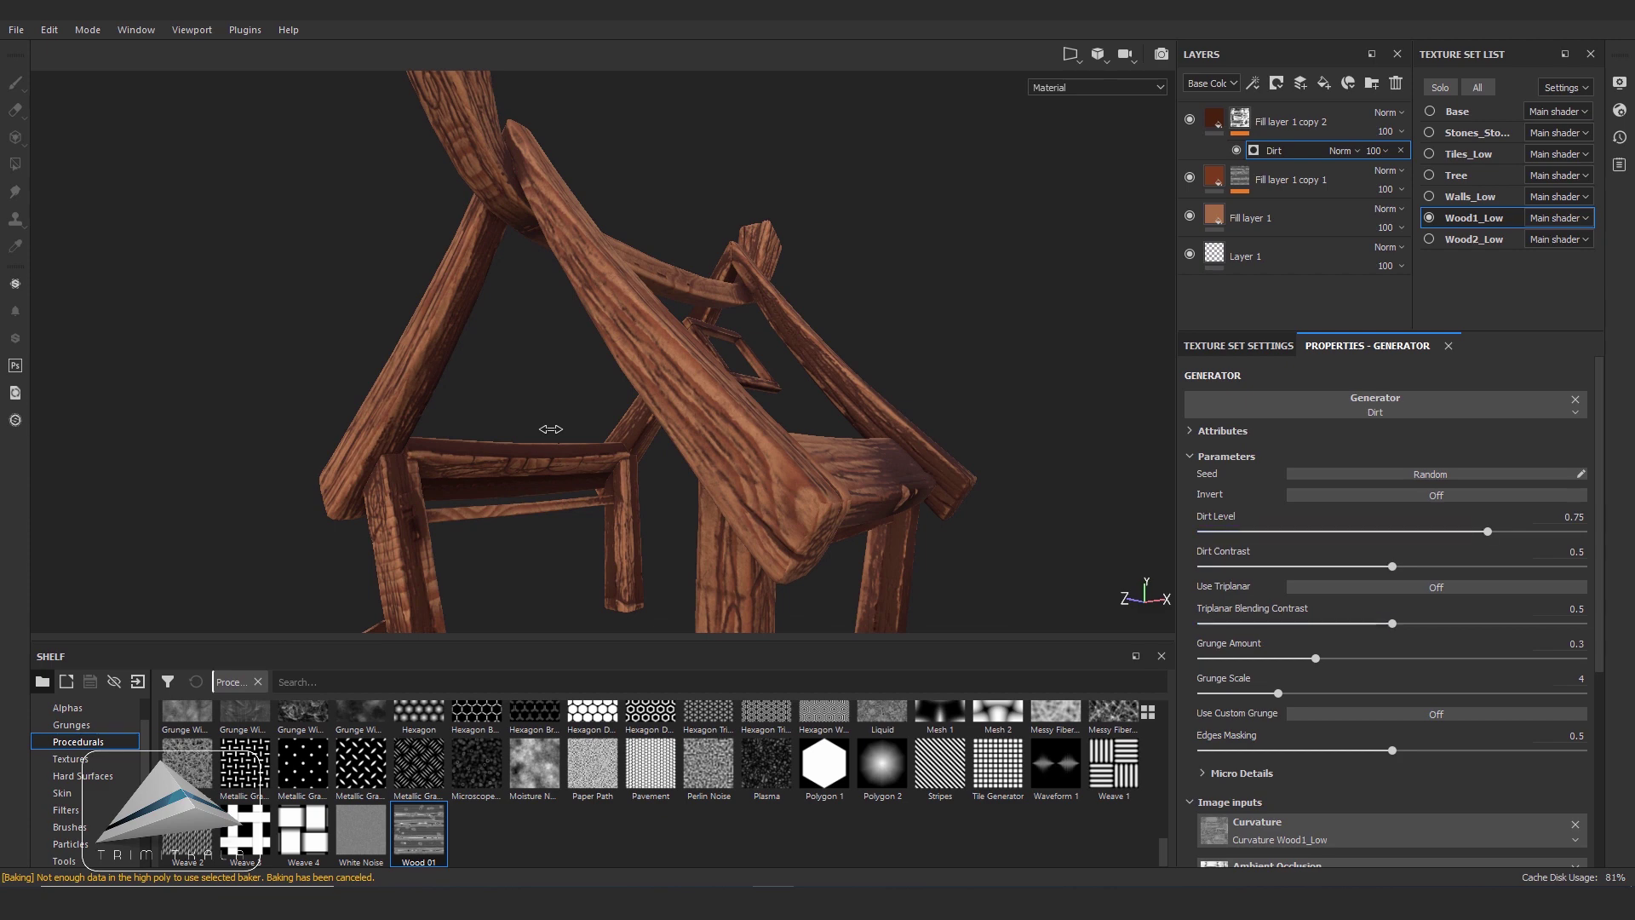
- Adjust the Dirt Level and raise Dirt Contrast to 0.58
mouse_move(1488, 531)
left_mouse_down()
mouse_move(1346, 531)
mouse_move(1485, 531)
left_mouse_up()
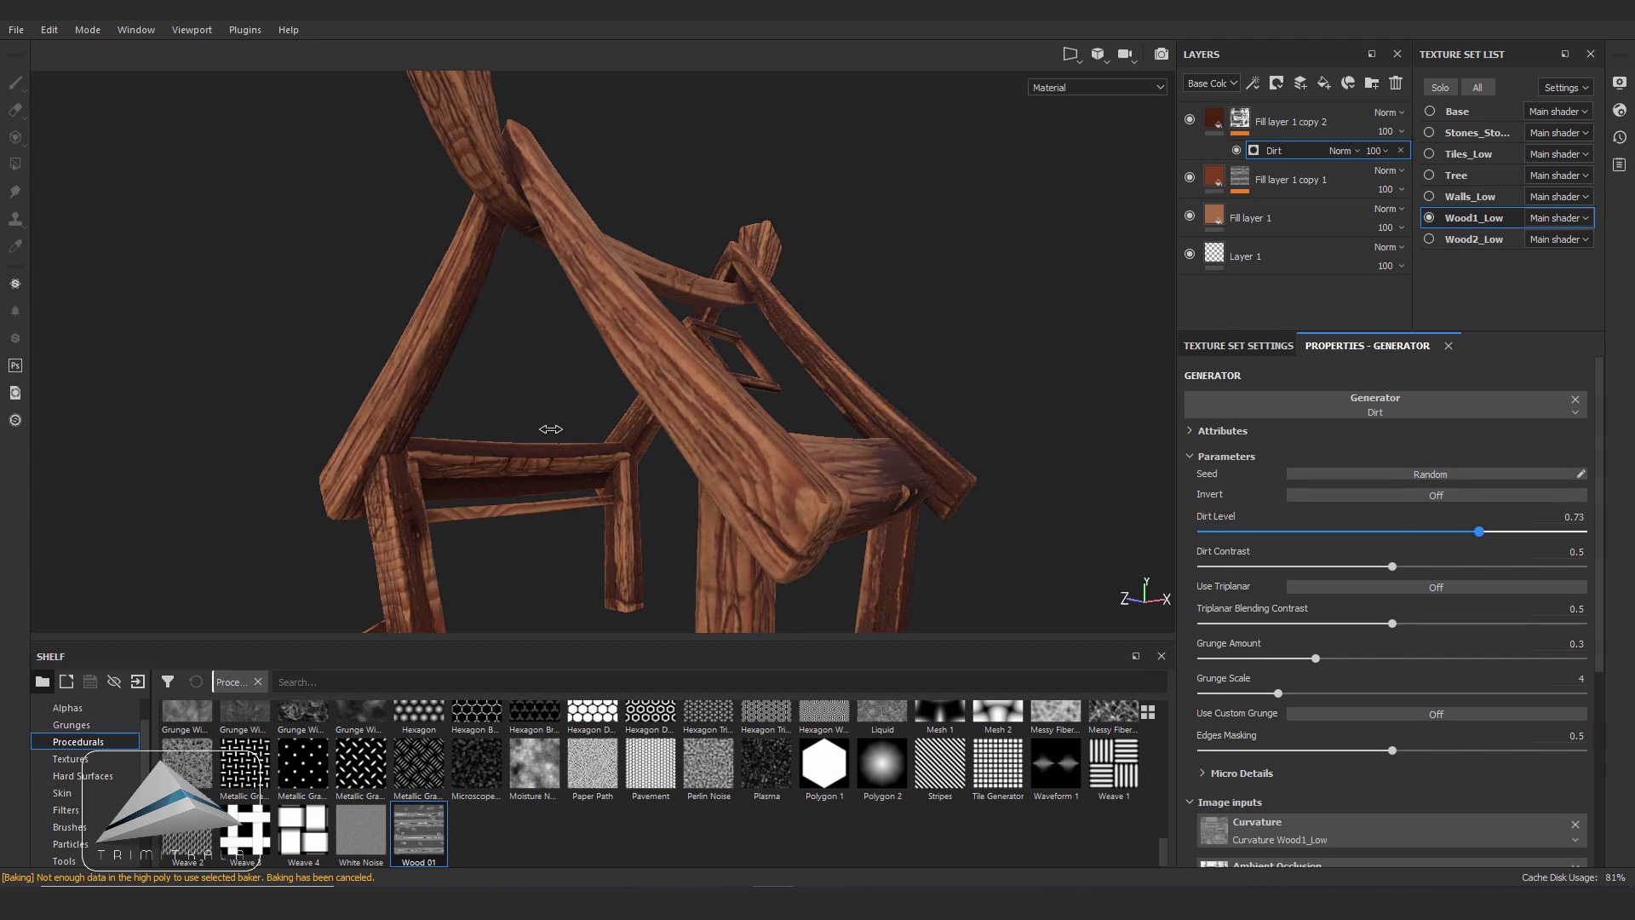
scroll(552, 429, "up", 5)
left_click_drag(551, 428, 551, 429, "alt")
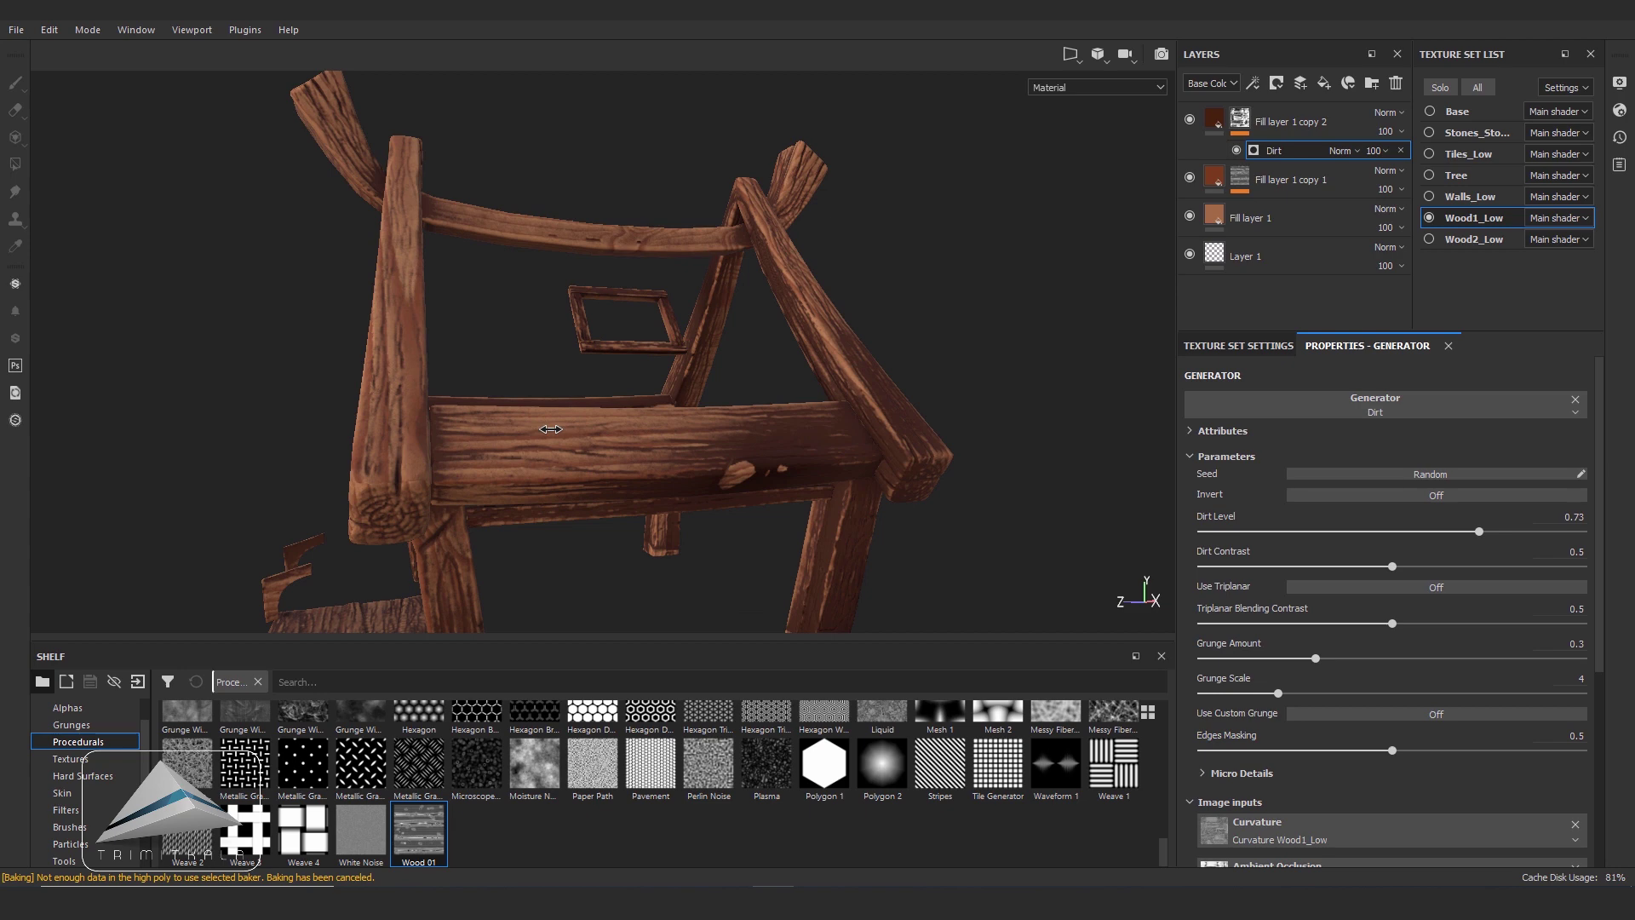
left_click_drag(551, 429, 551, 428, "alt")
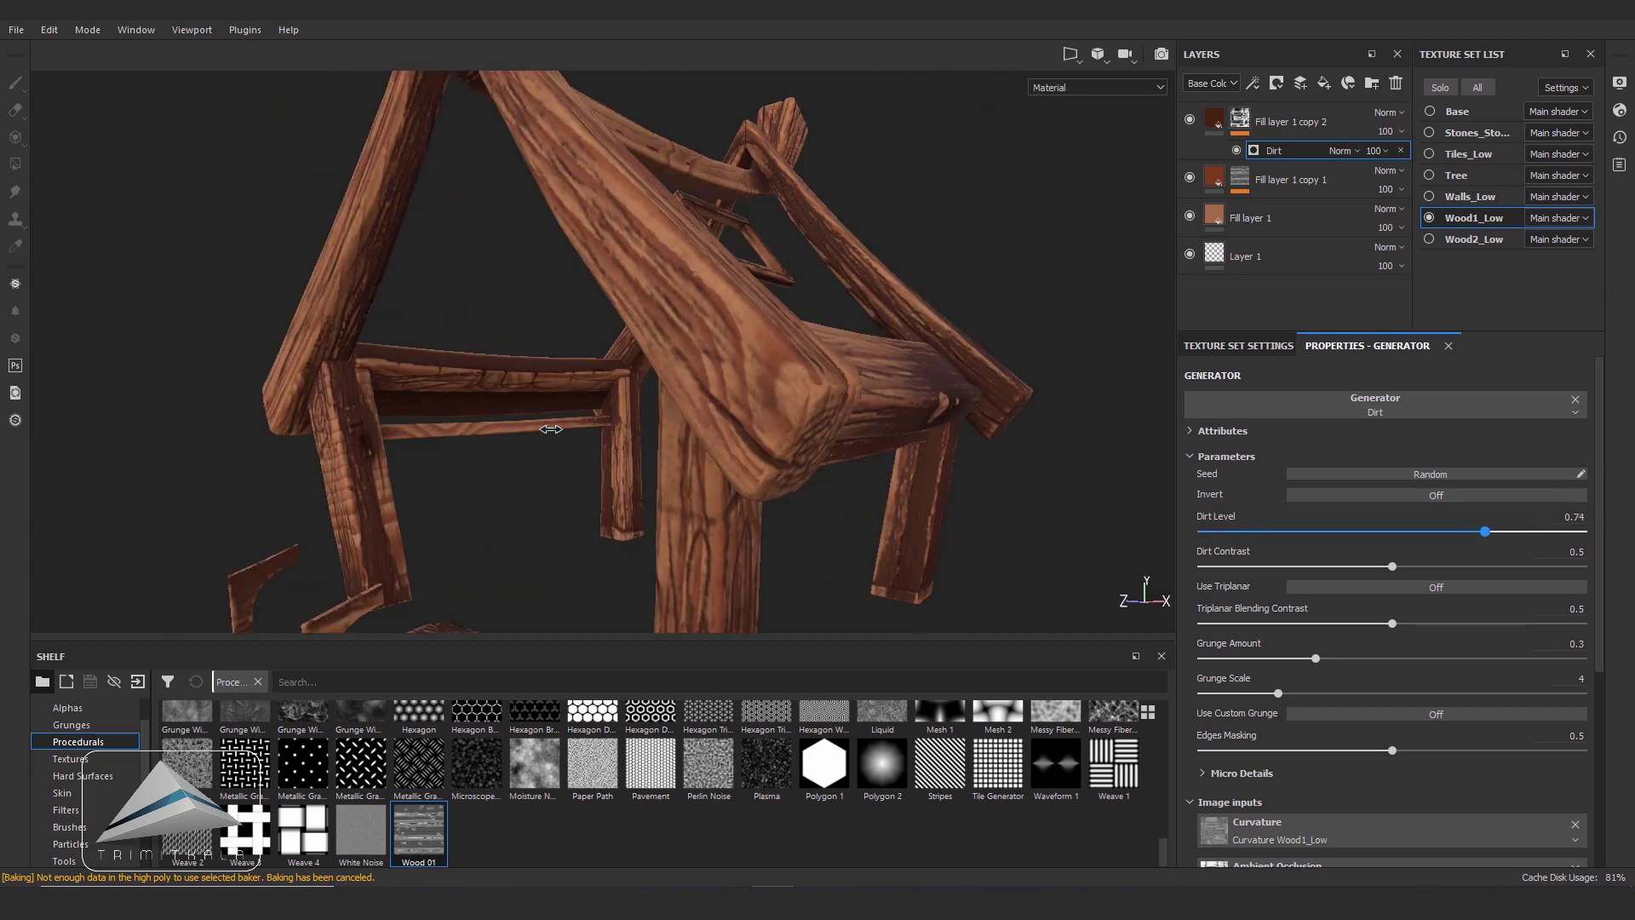
mouse_move(1392, 567)
left_mouse_down()
mouse_move(1476, 567)
mouse_move(1359, 566)
mouse_move(1465, 566)
mouse_move(1422, 566)
left_mouse_up()
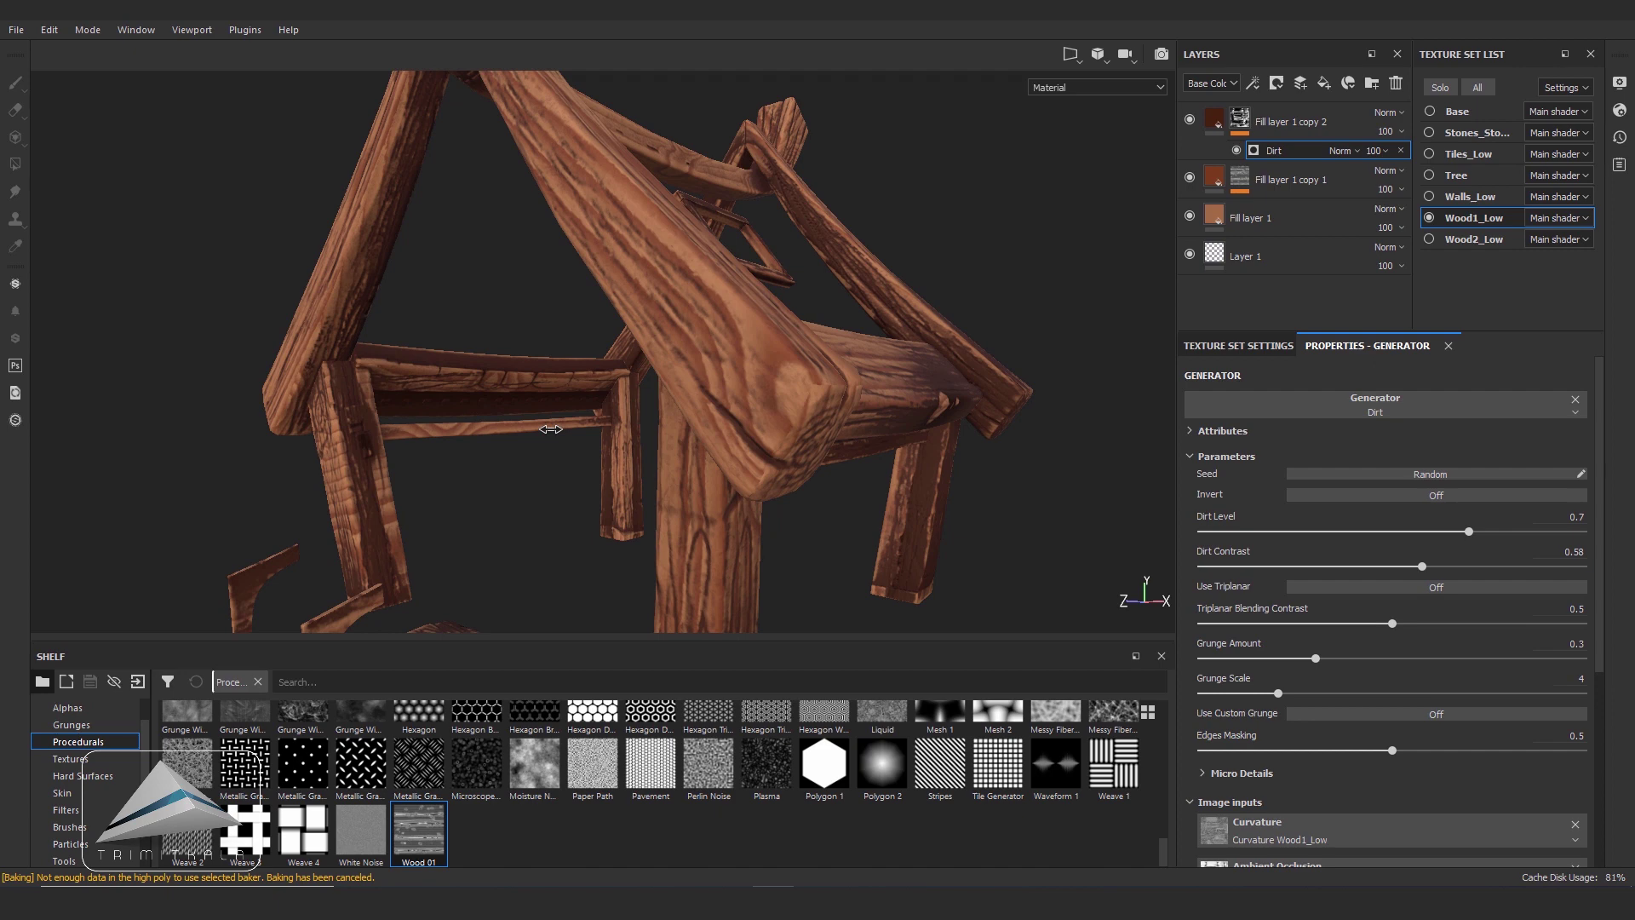
left_click_drag(551, 429, 551, 428, "alt")
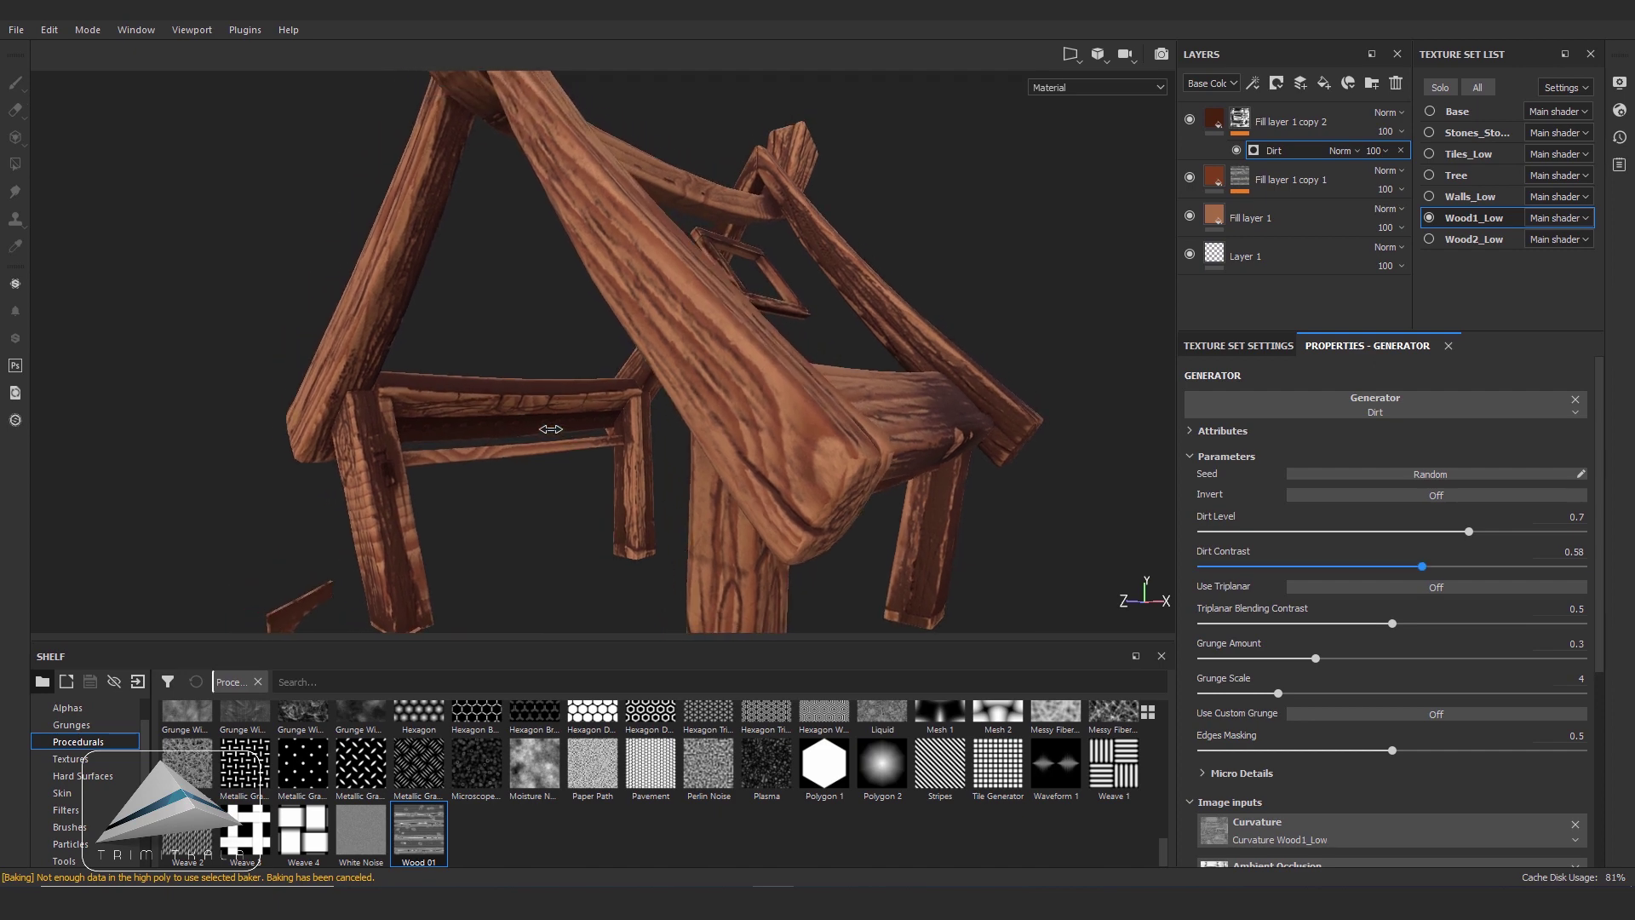
- Set the dirt generator's Grunge Amount to 0.4
scroll(1389, 613, "down", 2)
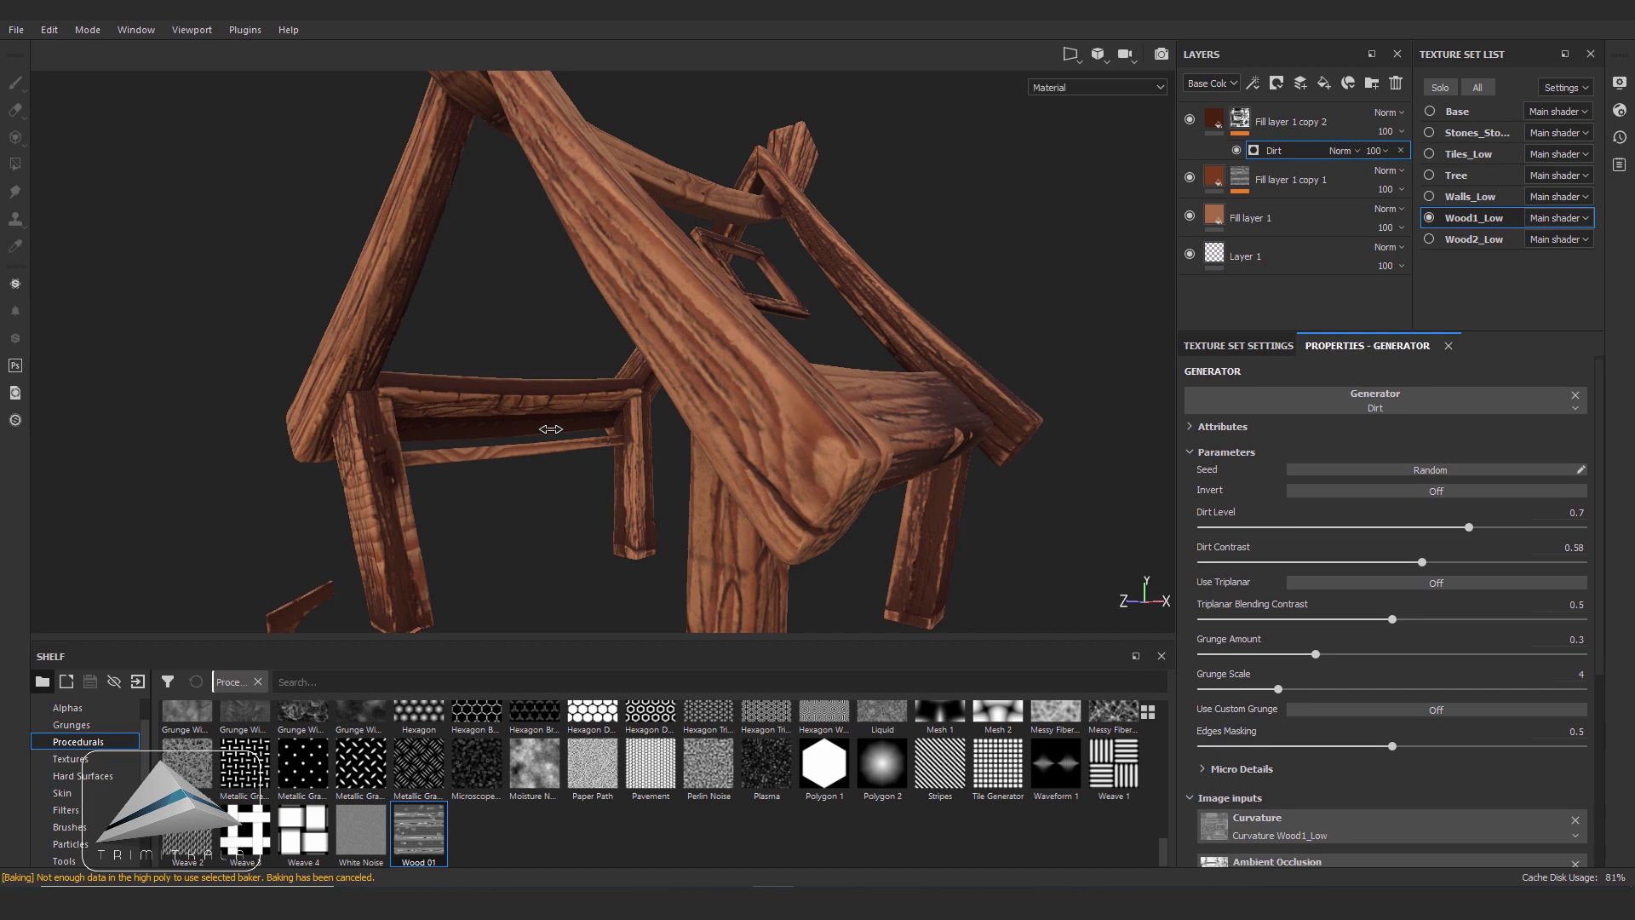
scroll(1389, 614, "down", 1)
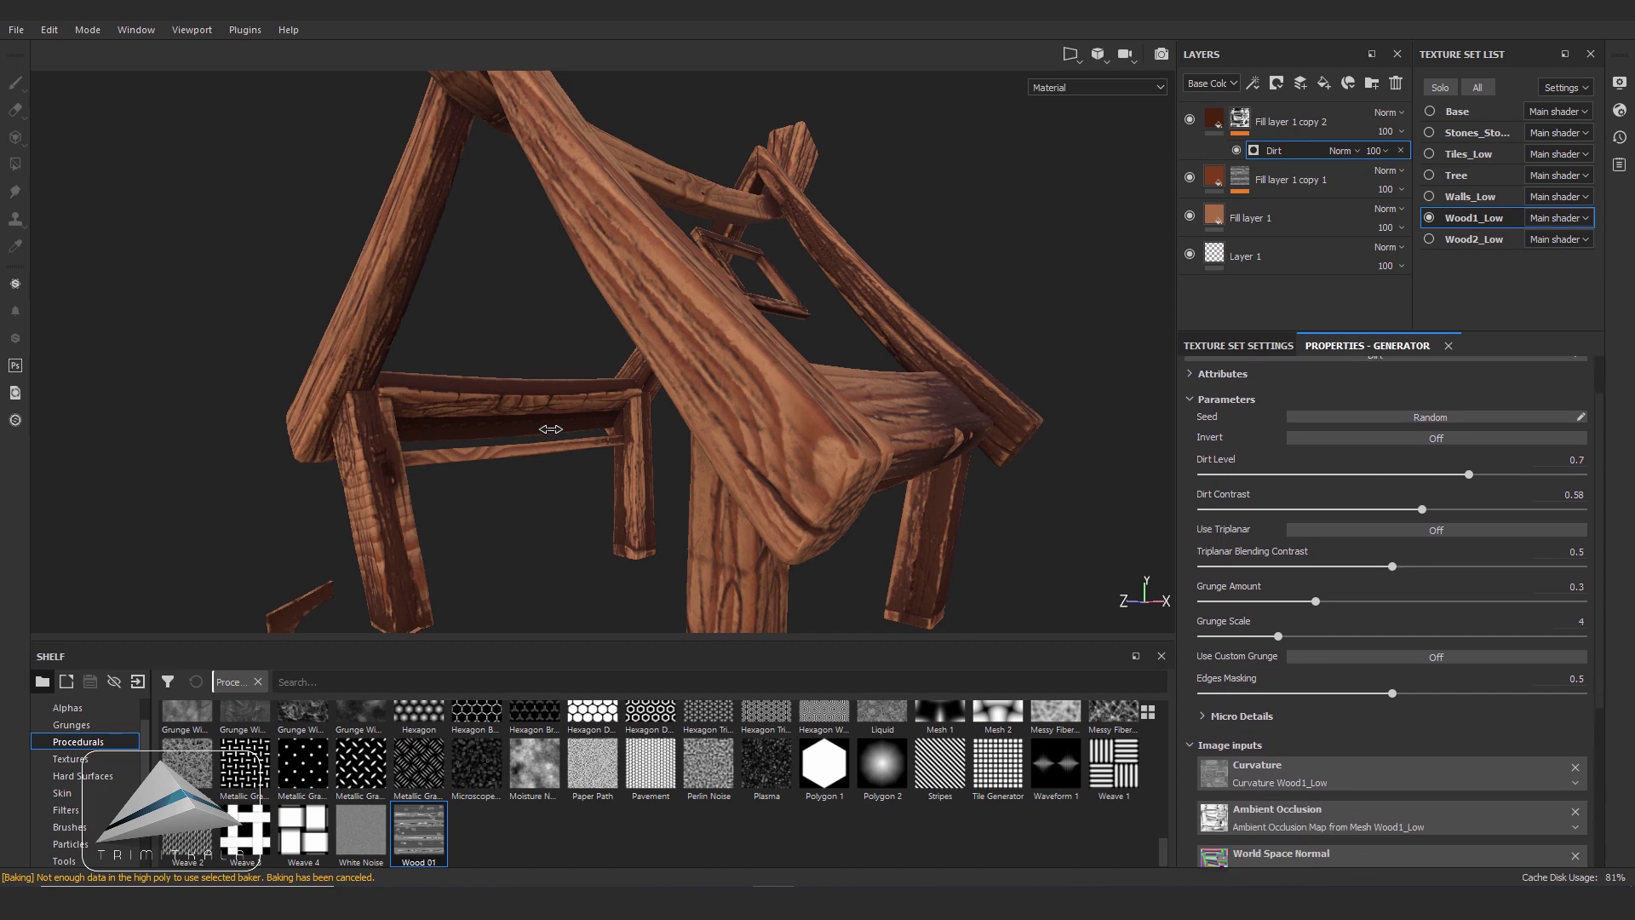
scroll(1389, 594, "down", 1)
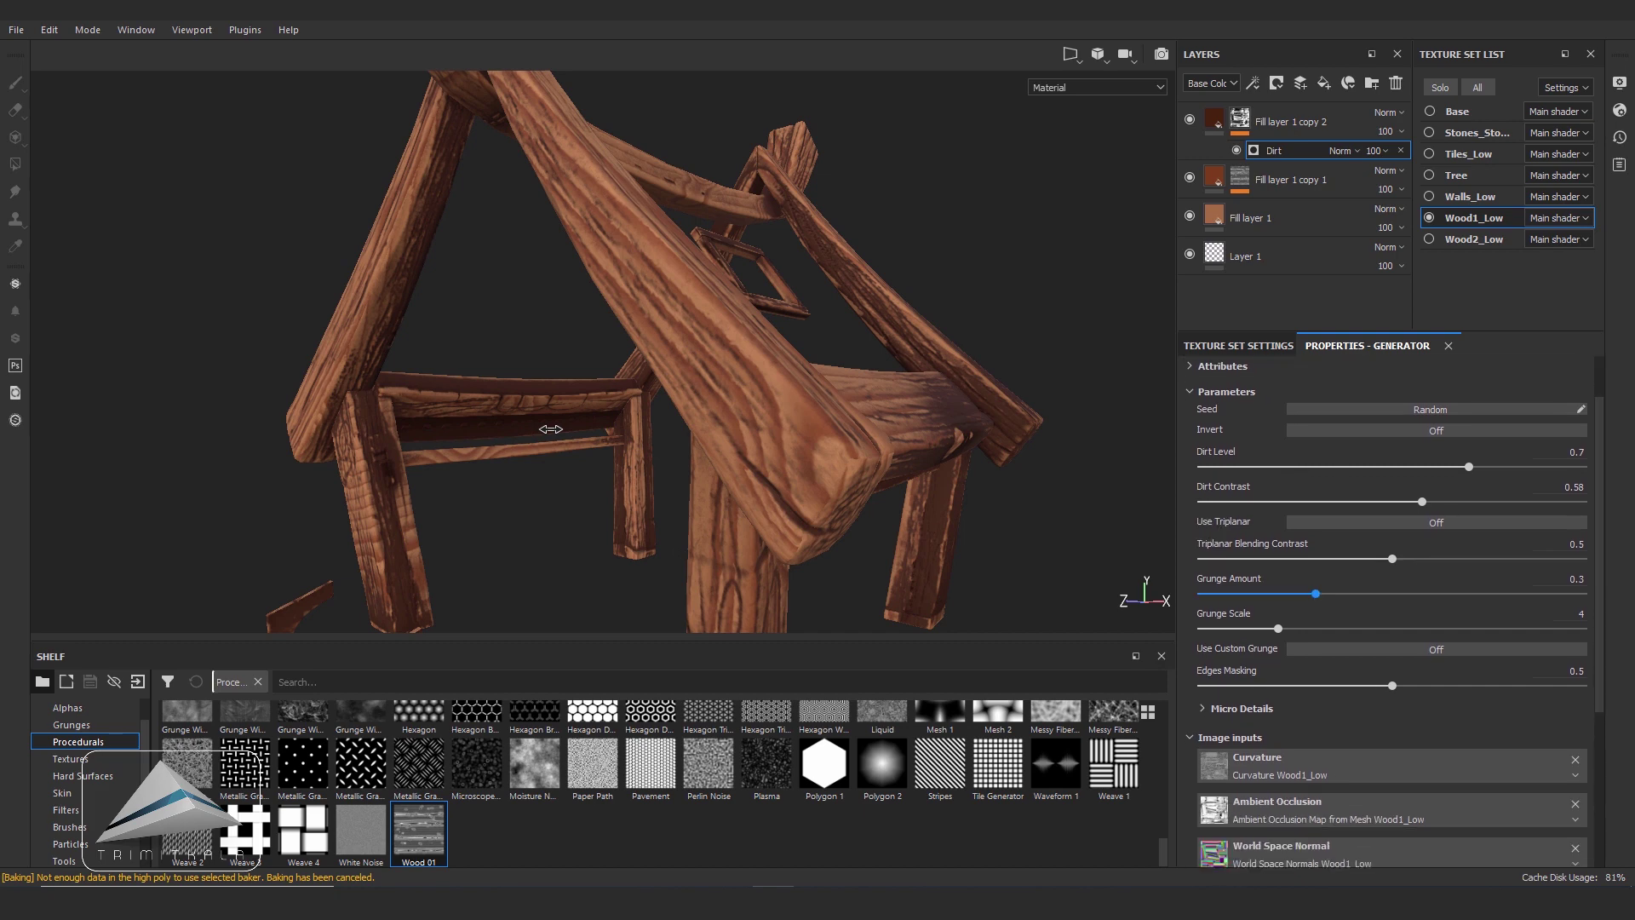
mouse_move(1316, 594)
left_mouse_down()
mouse_move(1367, 594)
mouse_move(1282, 594)
left_mouse_up()
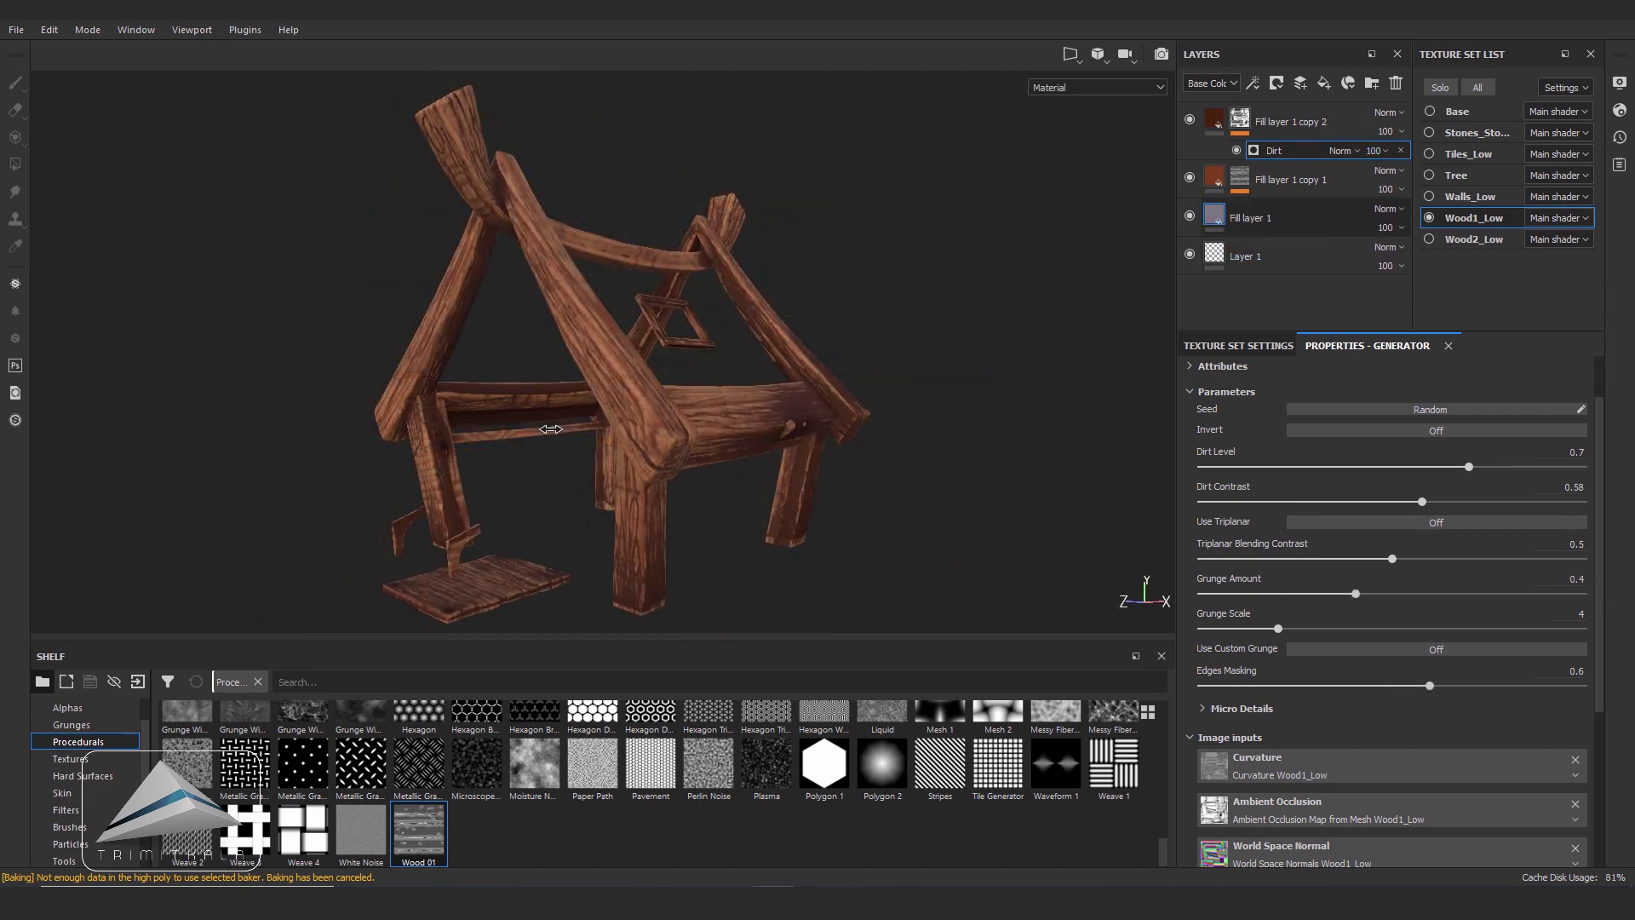
left_click(1278, 218)
- Duplicate Fill layer 1 and lighten the copy's base colour to pale orange (0.682, 0.328, 0.185)
key("ctrl+d")
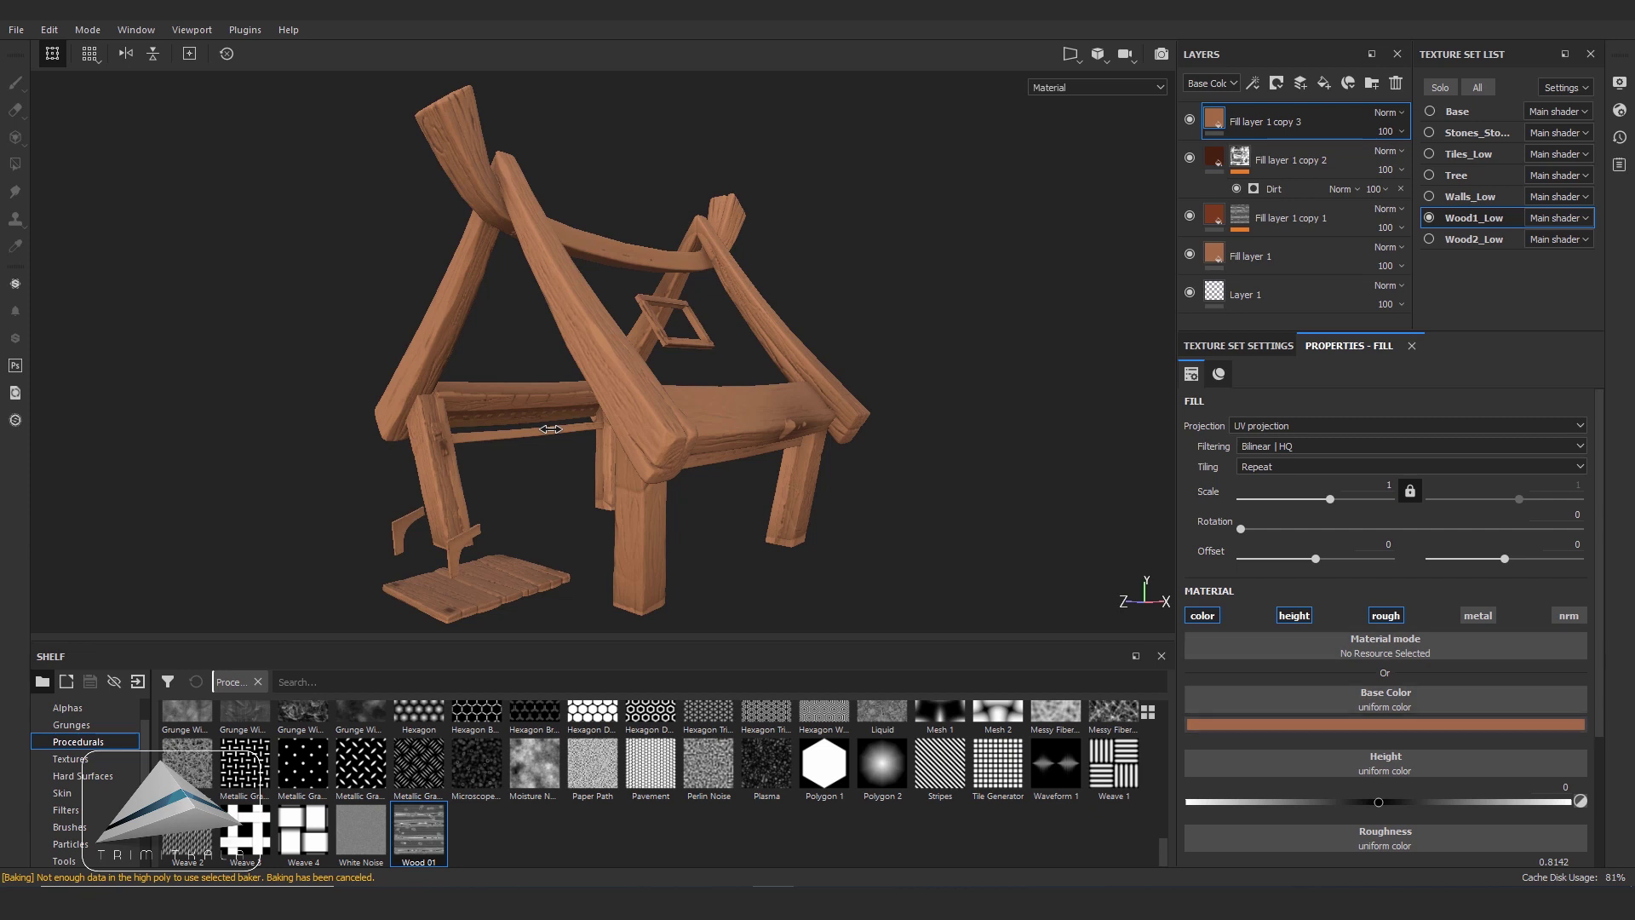
left_click(1386, 724)
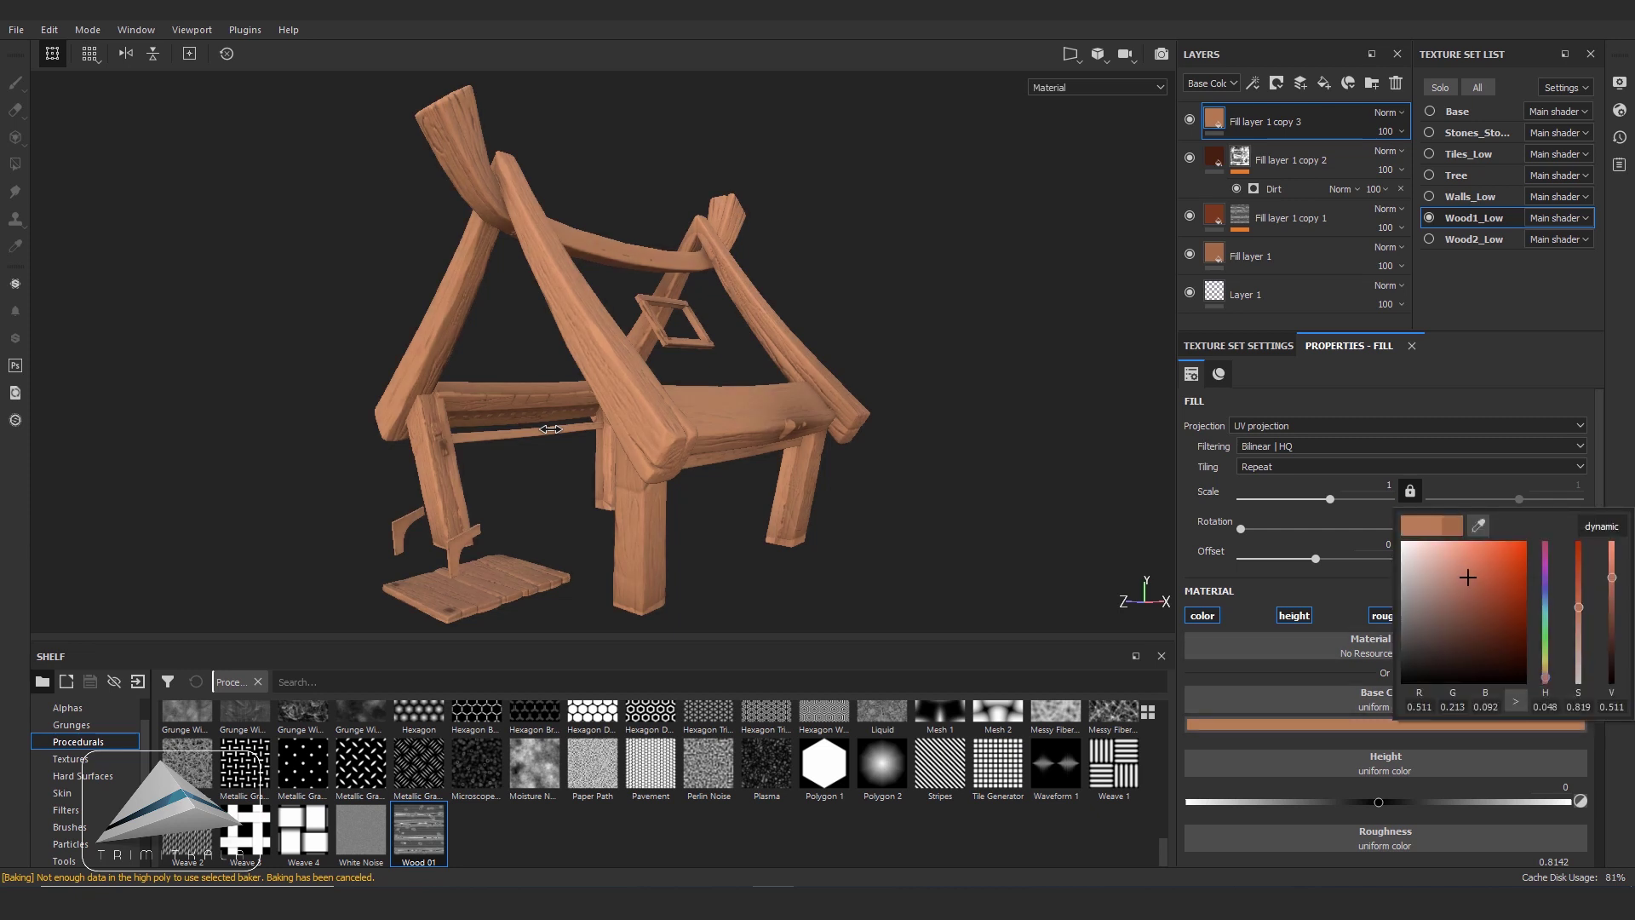
left_click_drag(1467, 578, 1457, 557)
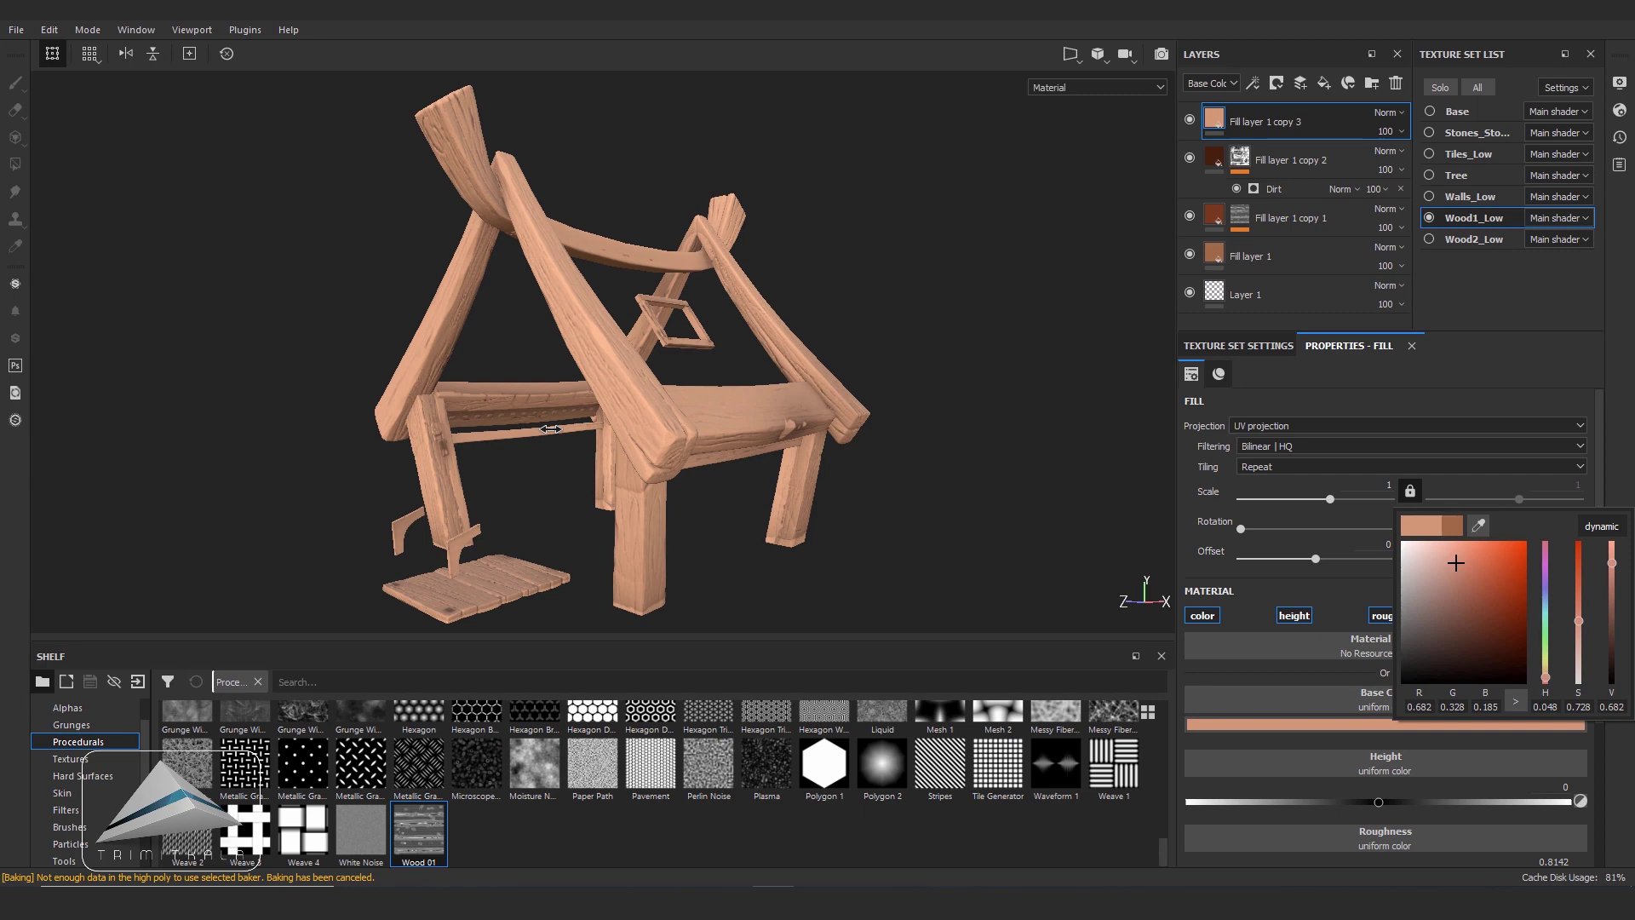
right_click(1214, 119)
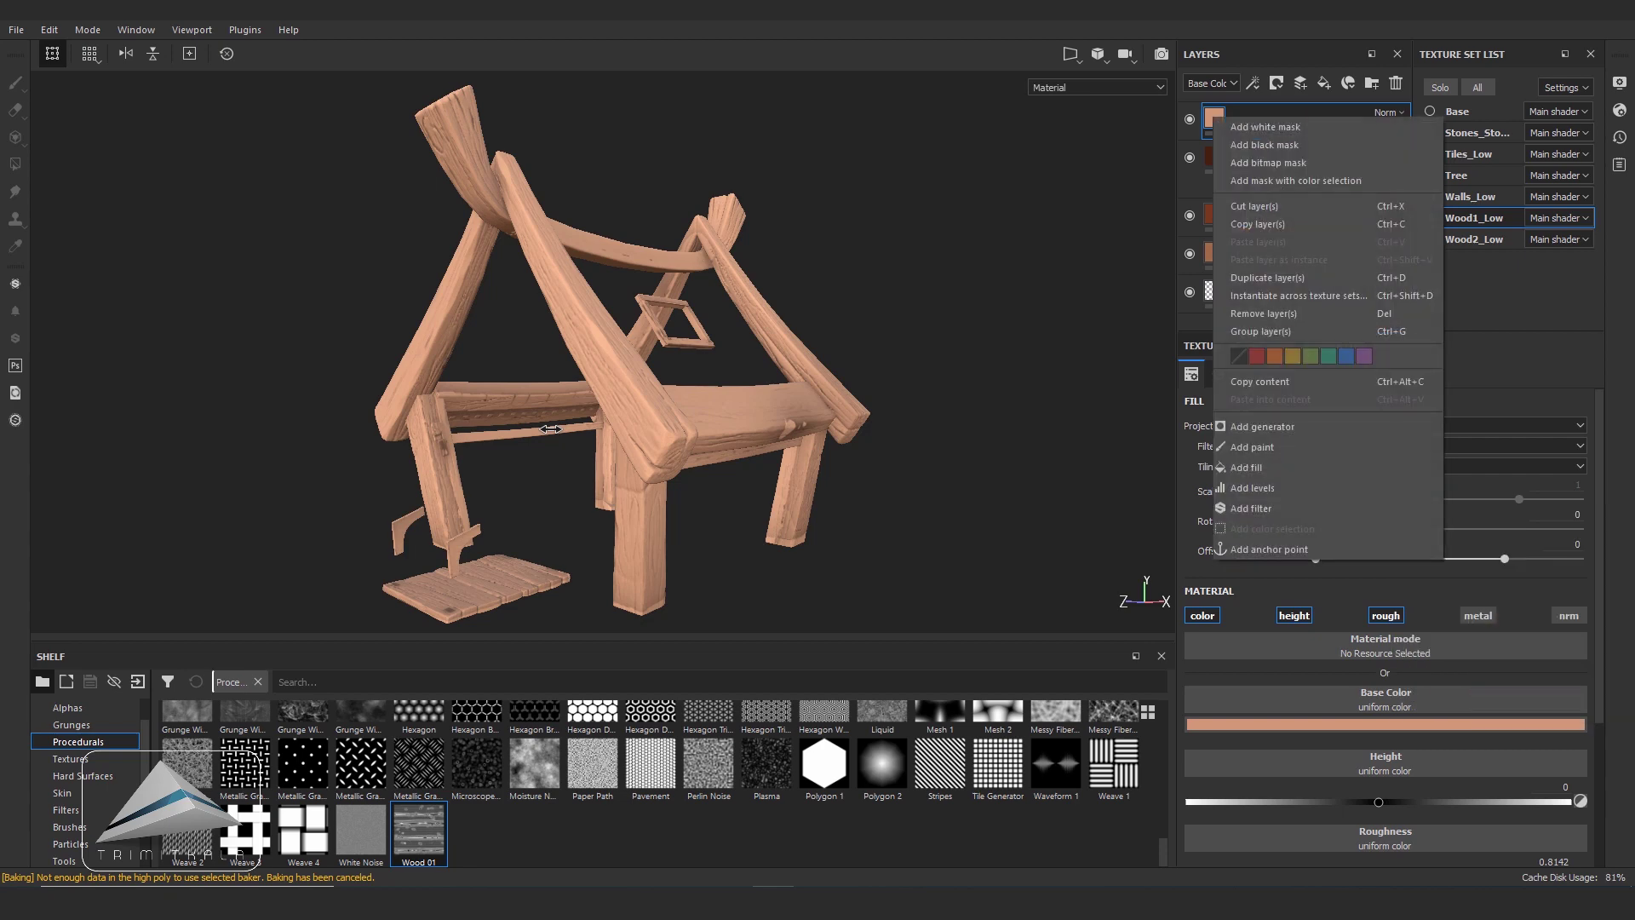
- Give Fill layer 1 copy 3 a black mask driven by a Mask Editor generator, then inspect the edges
left_click(1265, 145)
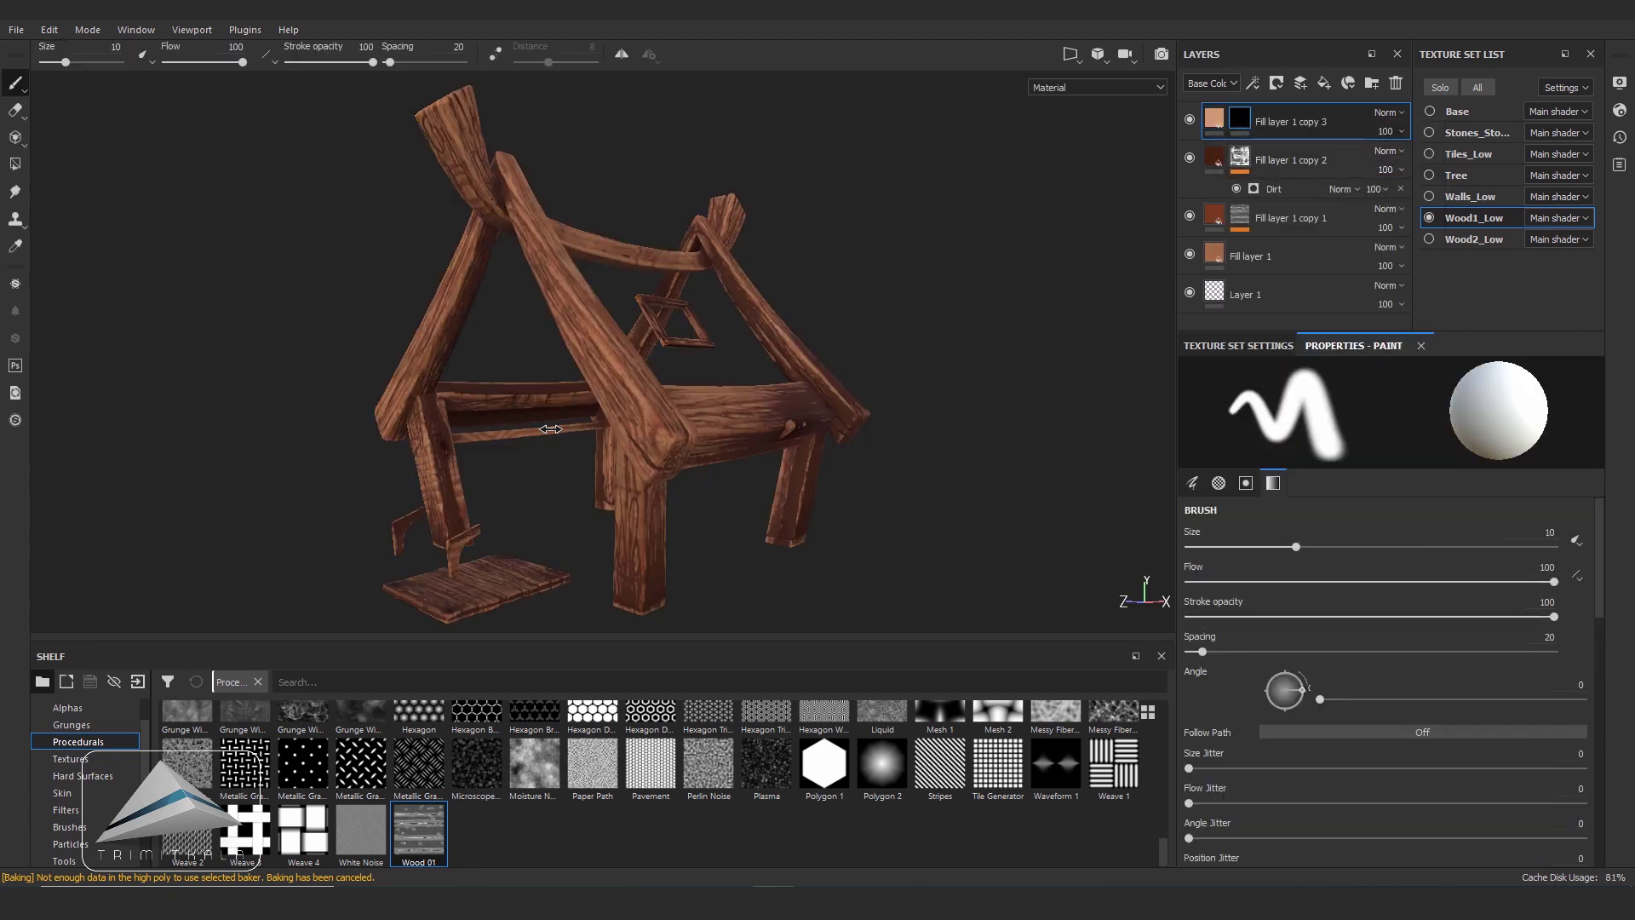
right_click(1239, 119)
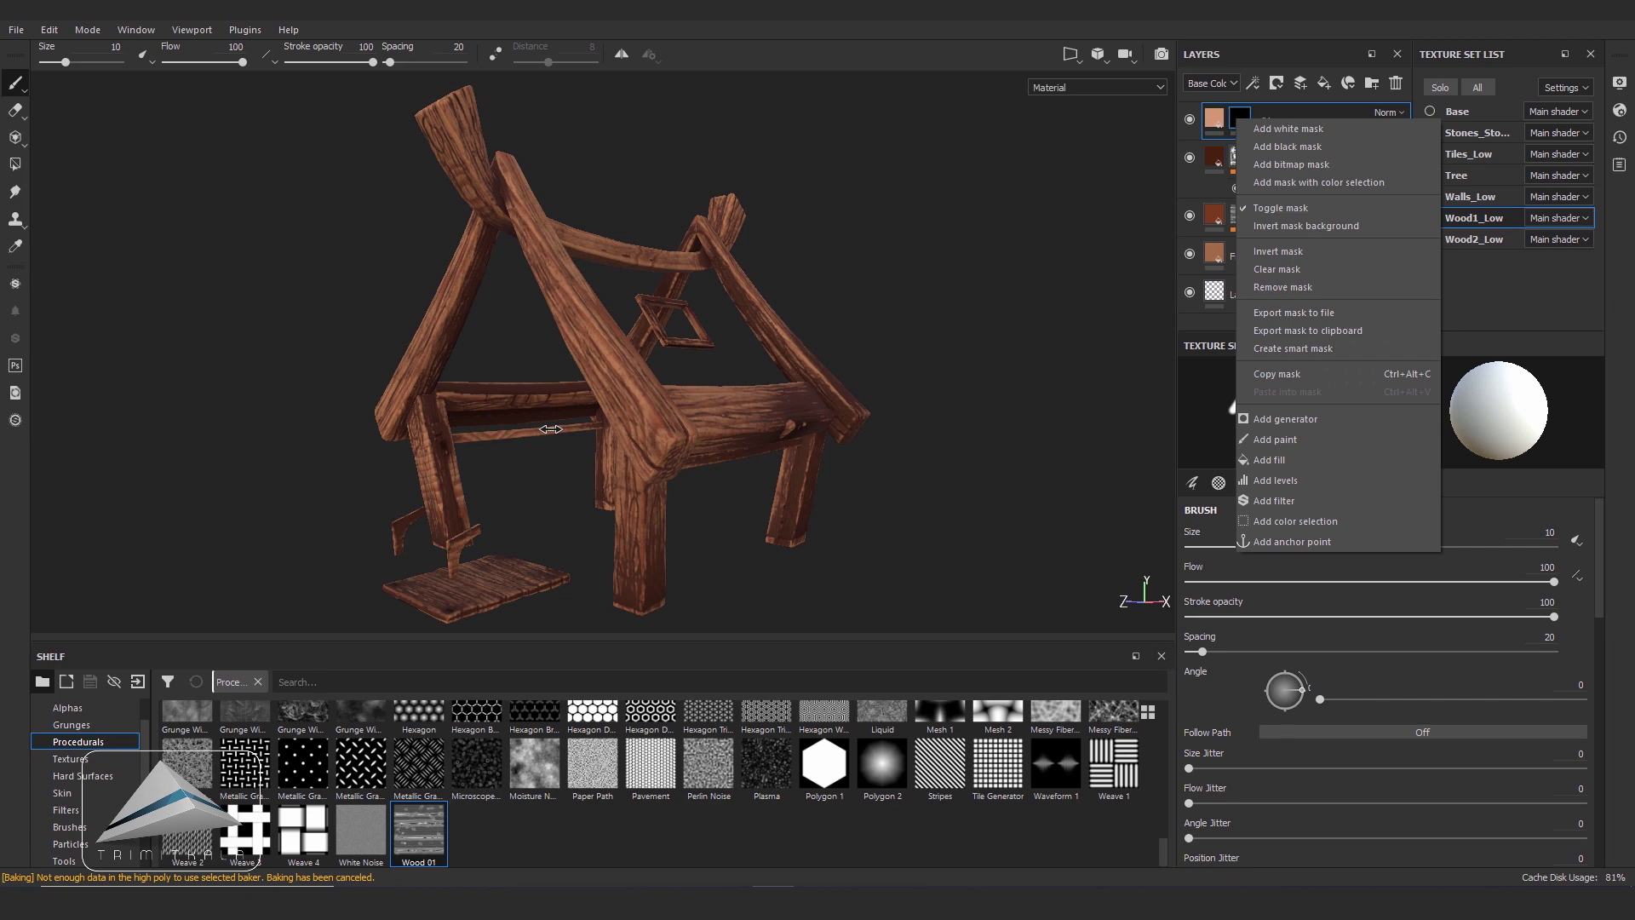
left_click(1286, 419)
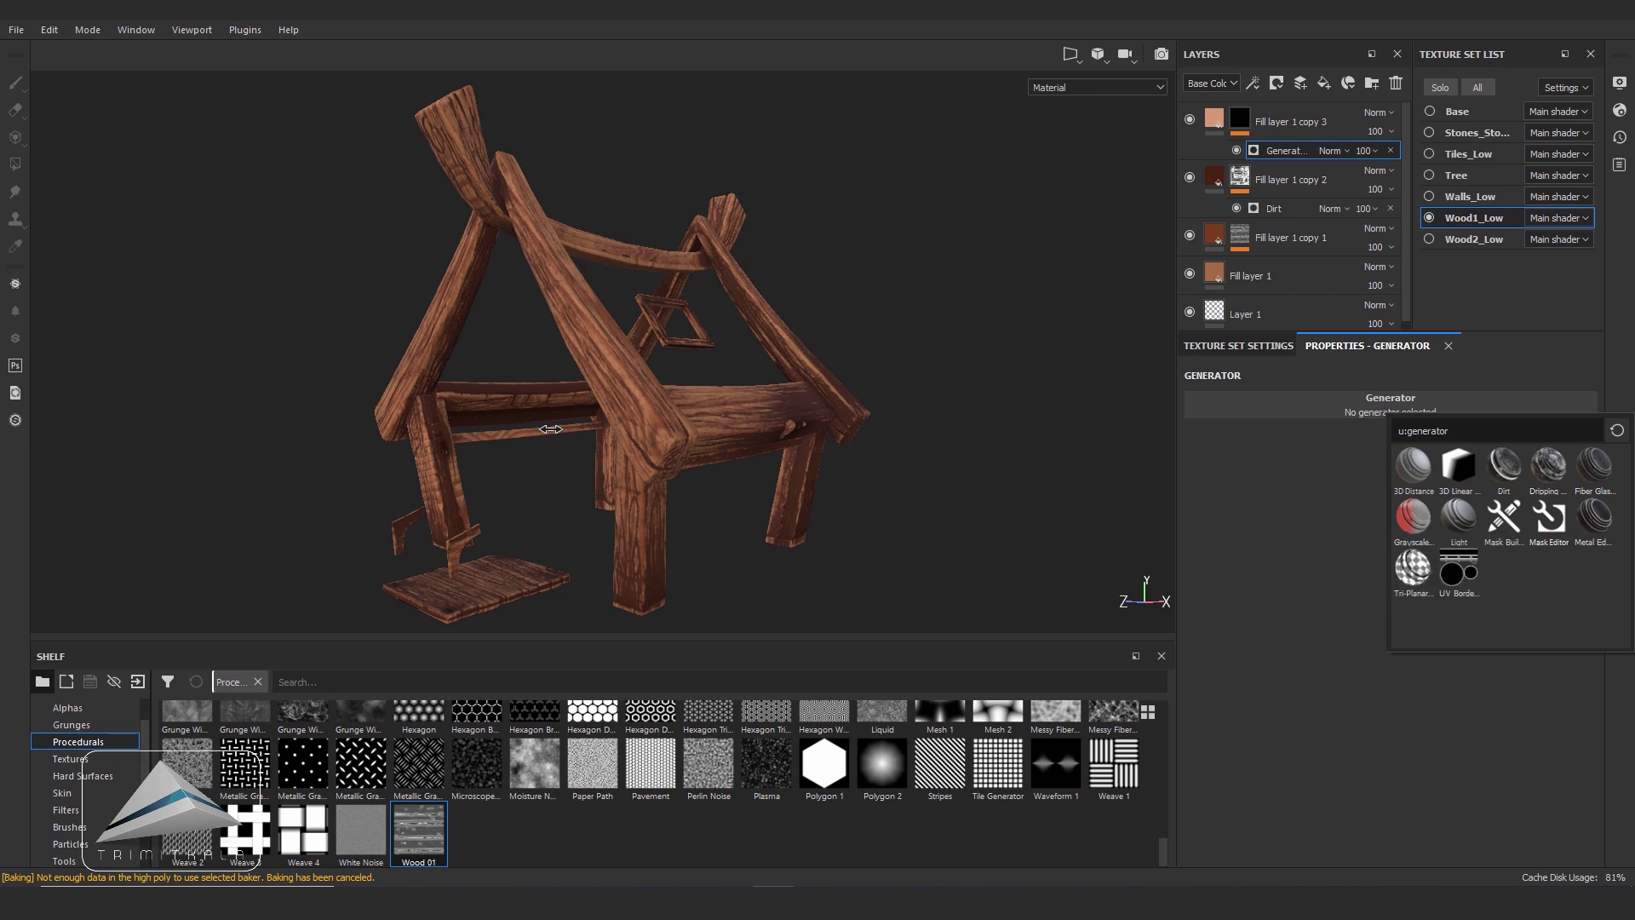
left_click(1548, 516)
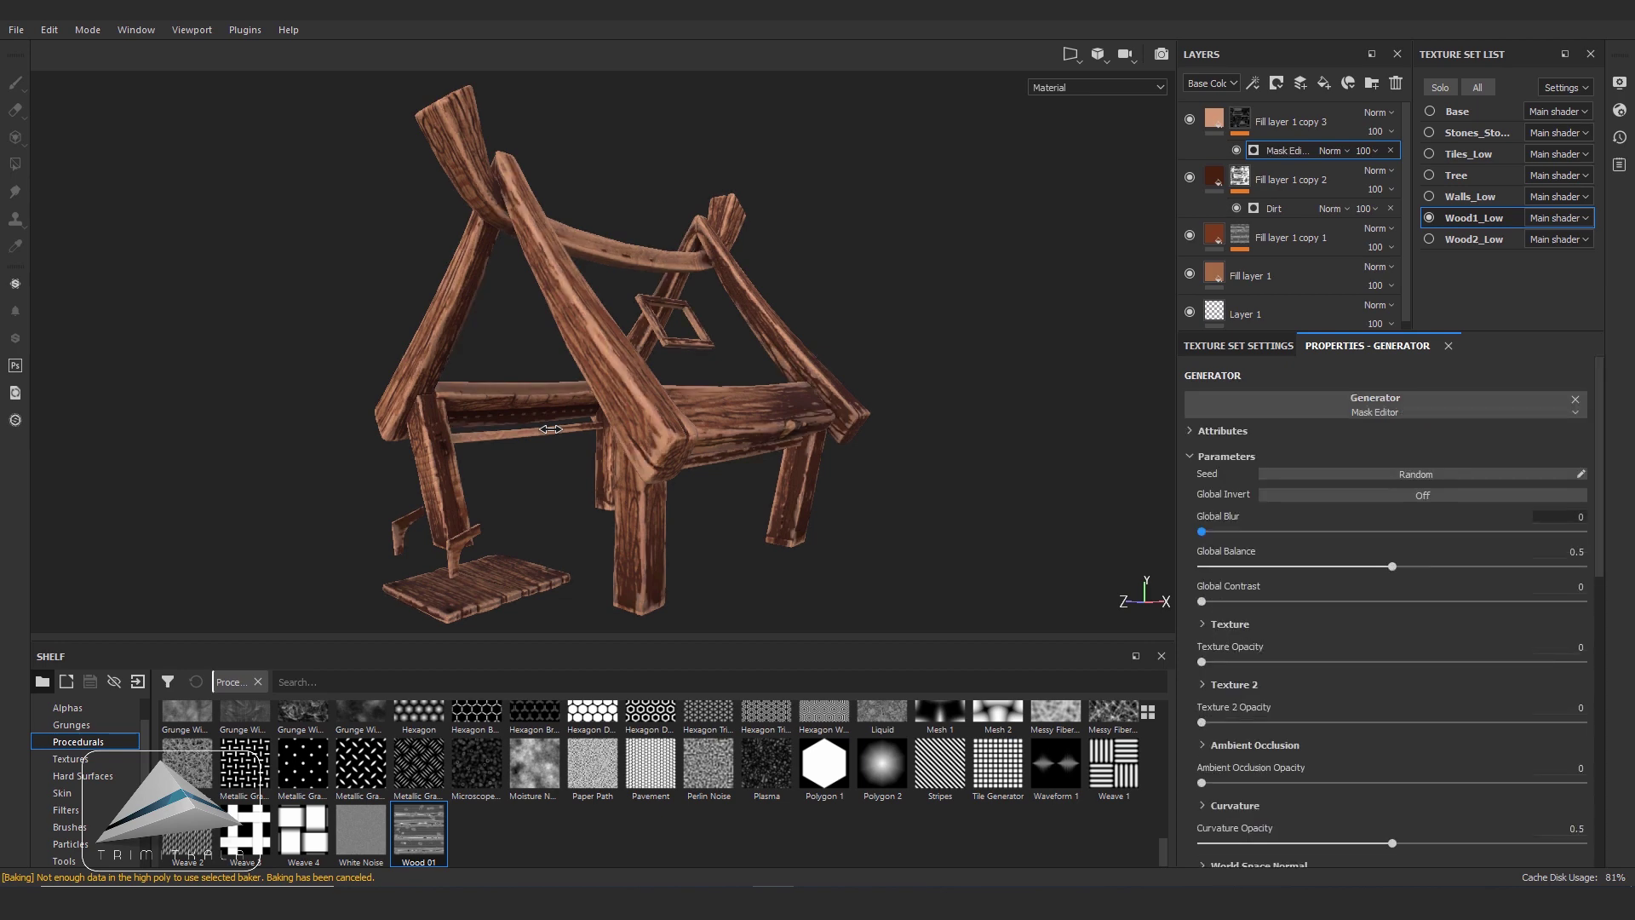
left_click_drag(550, 428, 550, 429, "alt")
right_click_drag(550, 428, 551, 429, "shift")
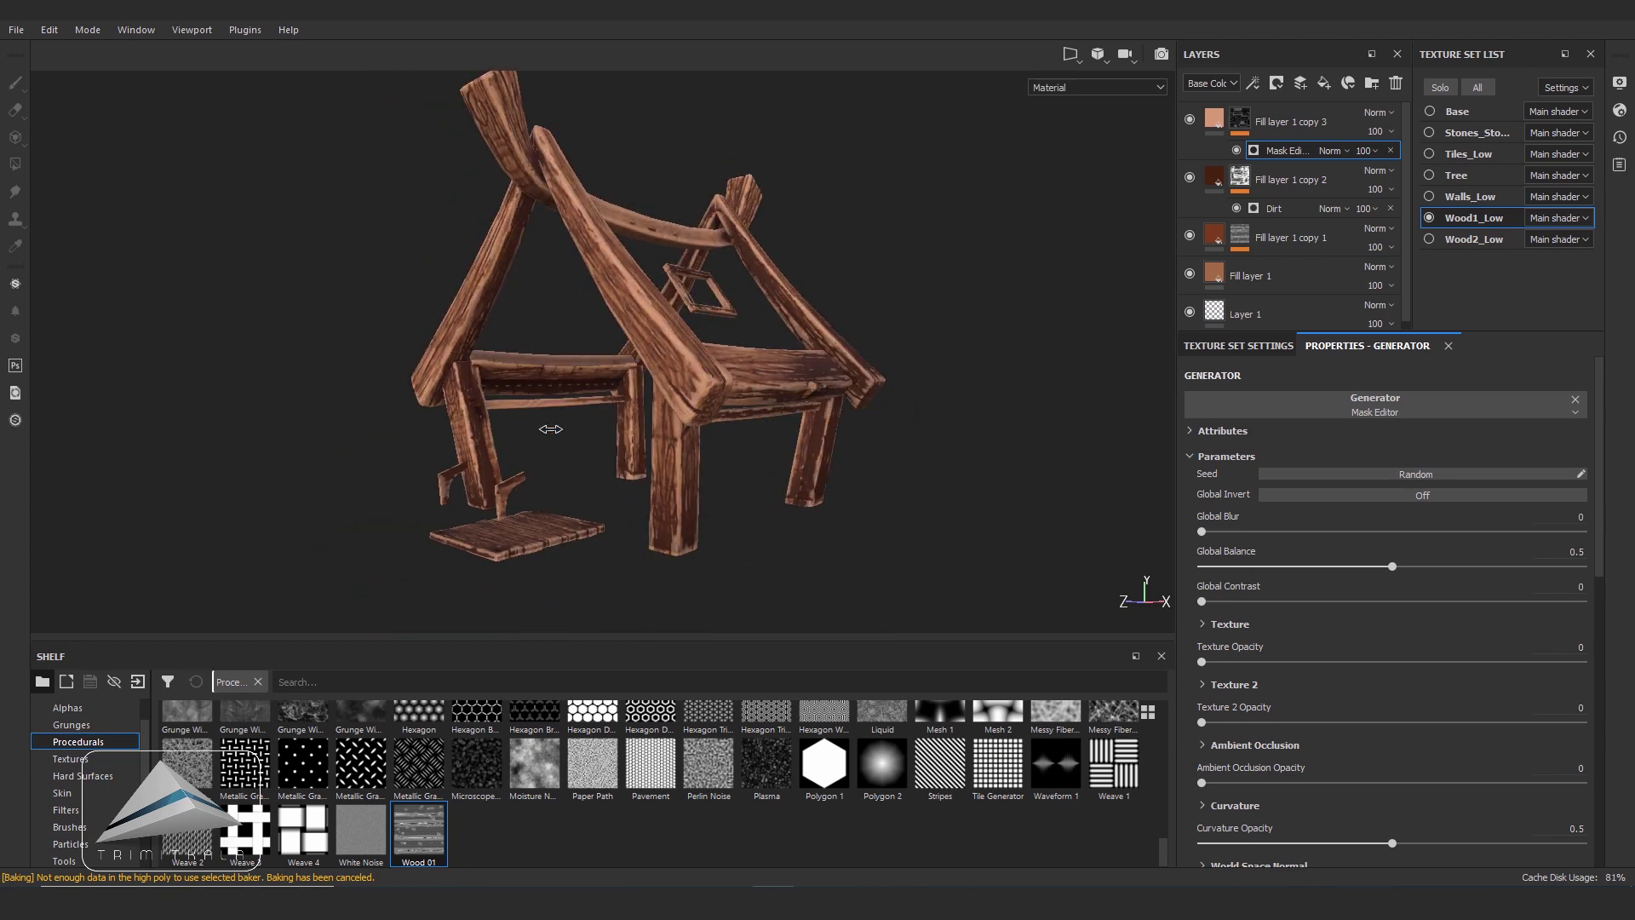
scroll(551, 428, "up", 3)
scroll(550, 428, "up", 1)
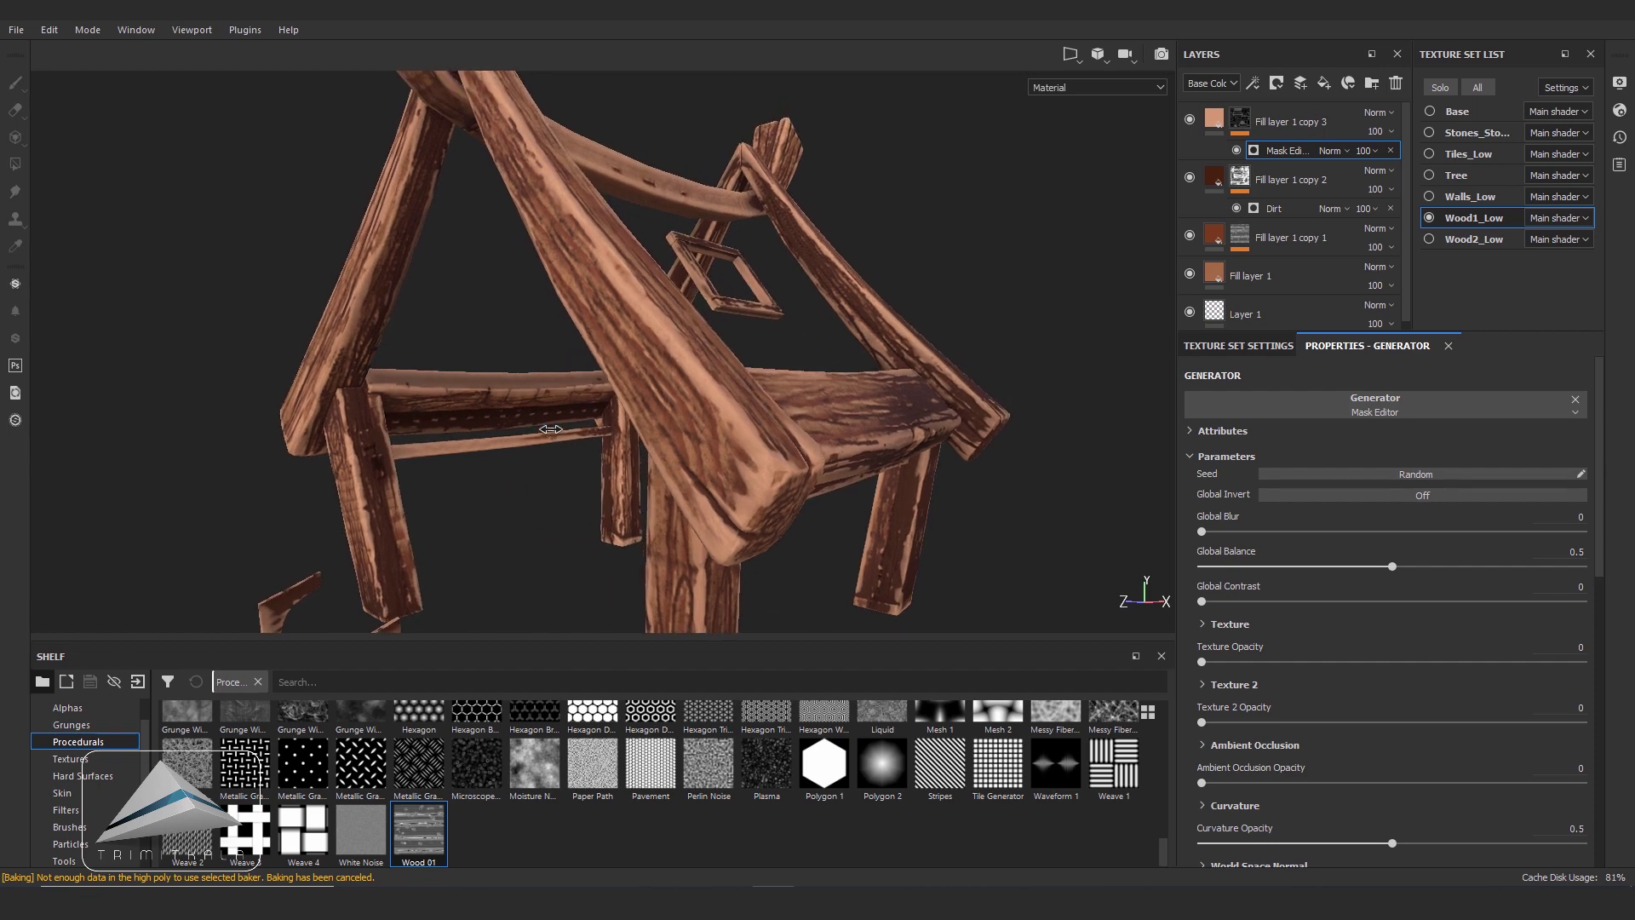
left_click_drag(550, 428, 551, 428, "alt")
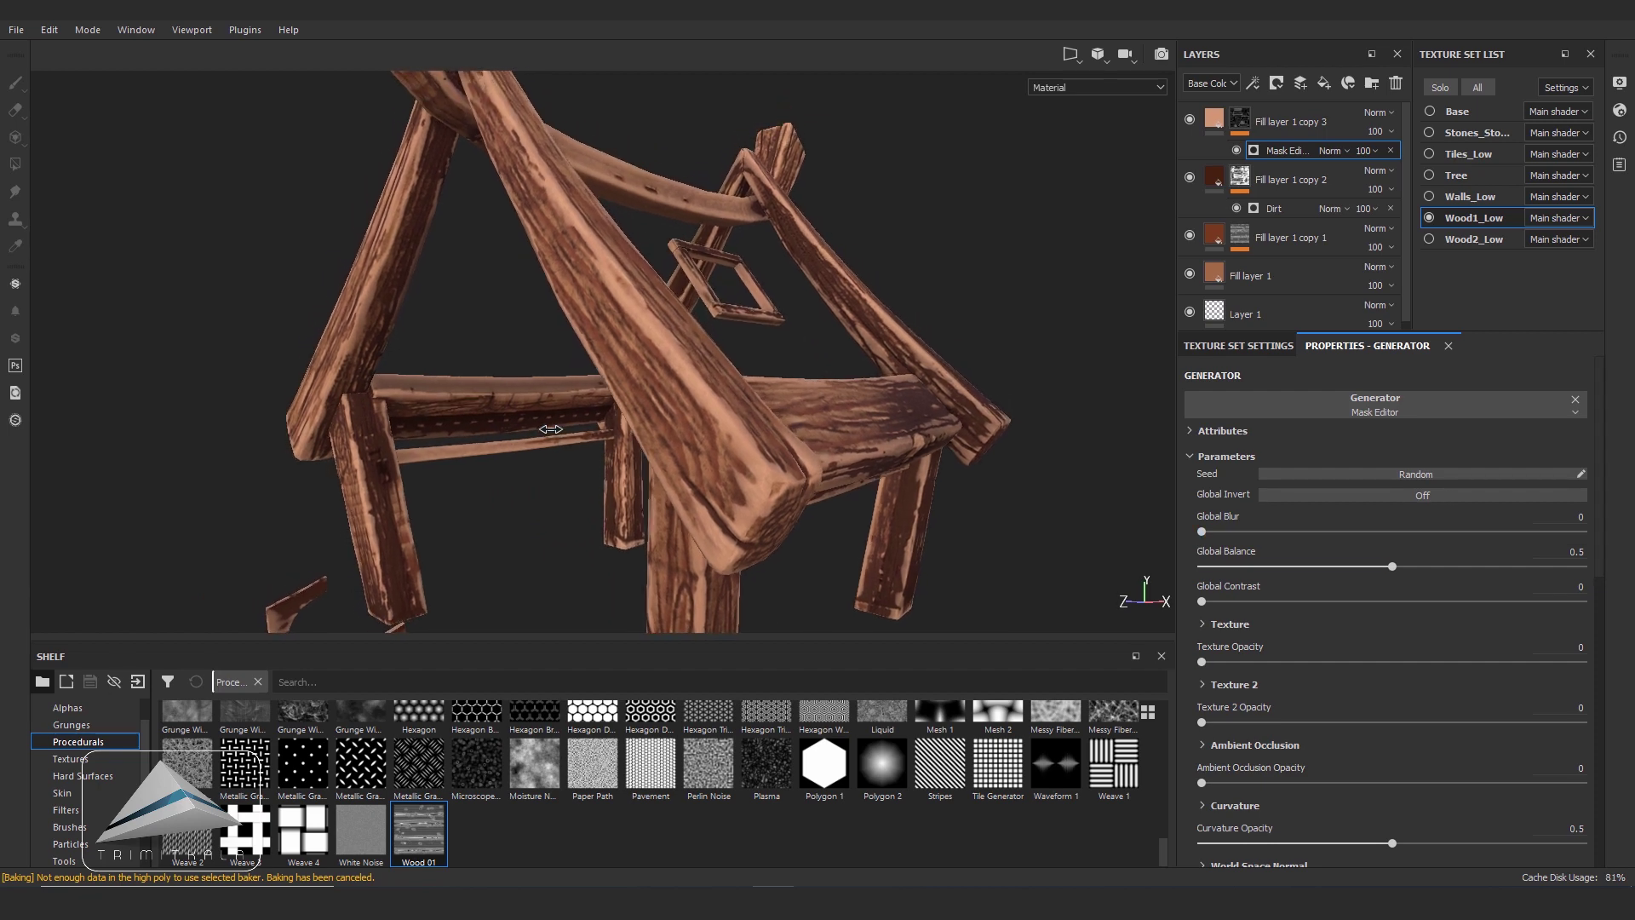
scroll(1201, 546, "down", 2)
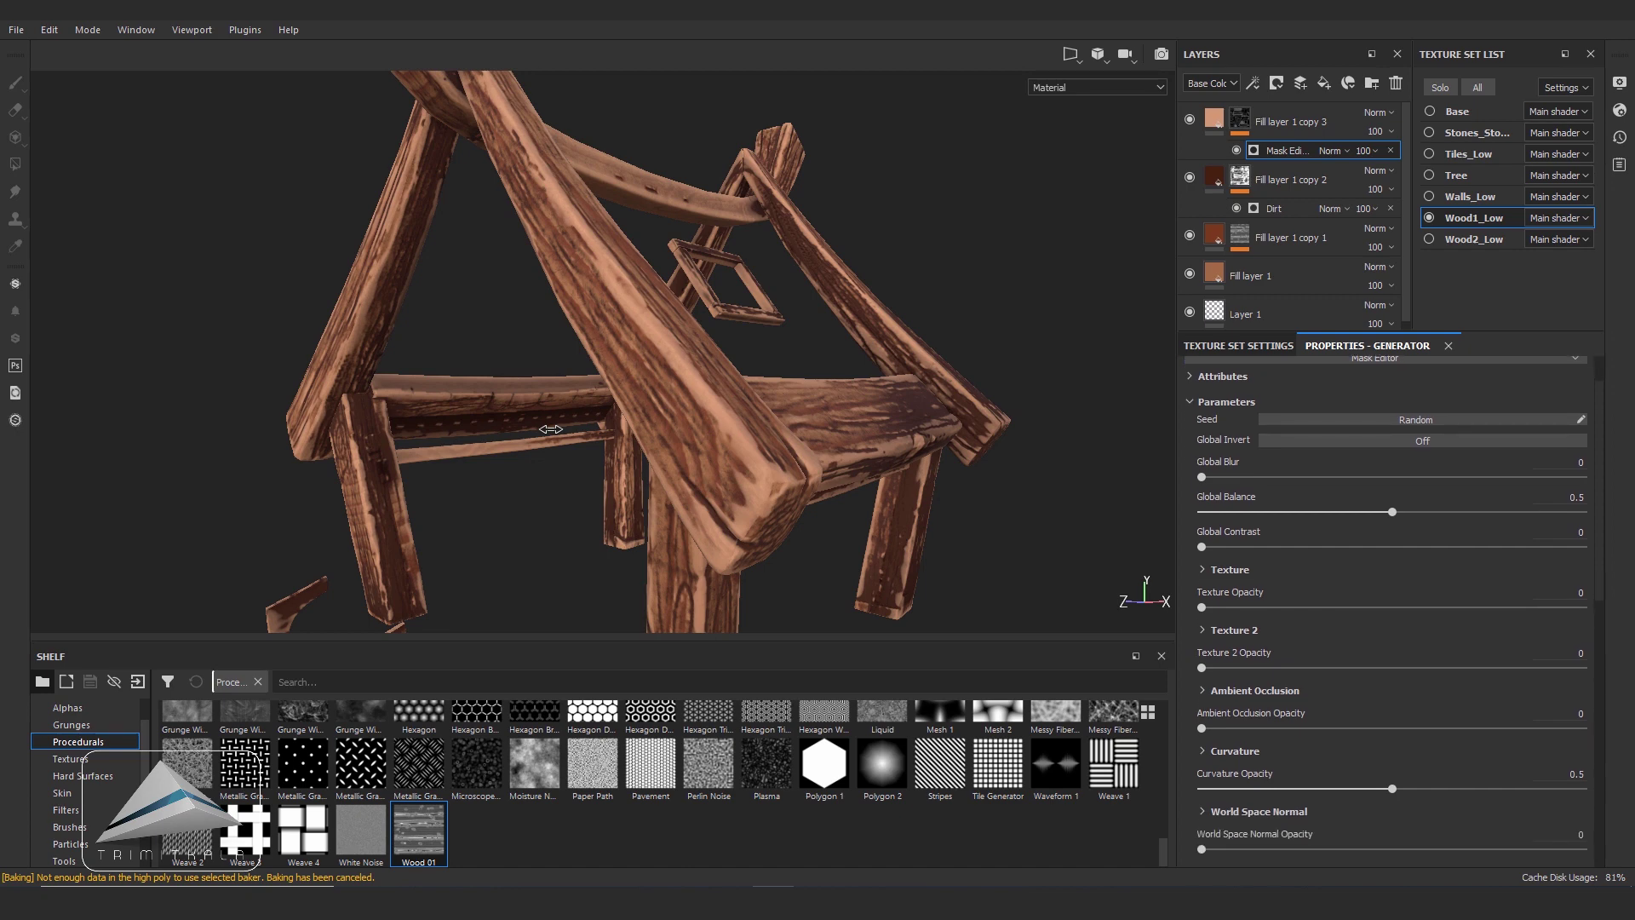
- Raise the Mask Editor's Global Balance slightly and Global Contrast substantially
mouse_move(1397, 512)
left_mouse_down()
mouse_move(1506, 512)
mouse_move(1316, 512)
mouse_move(1405, 512)
left_mouse_up()
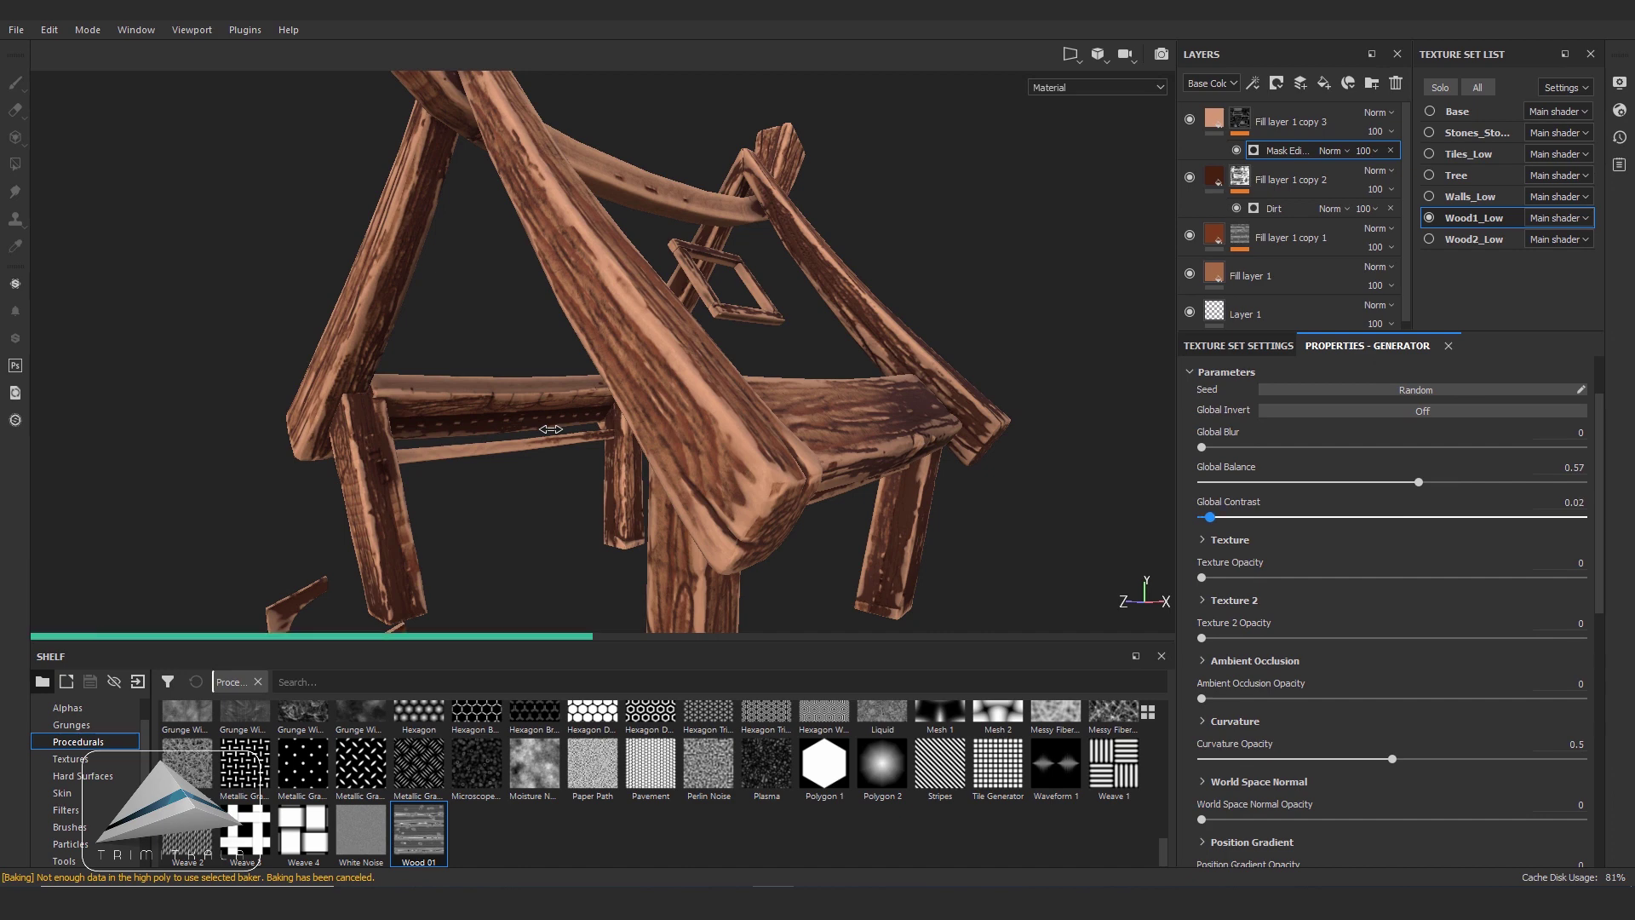
left_click_drag(1405, 517, 1506, 517)
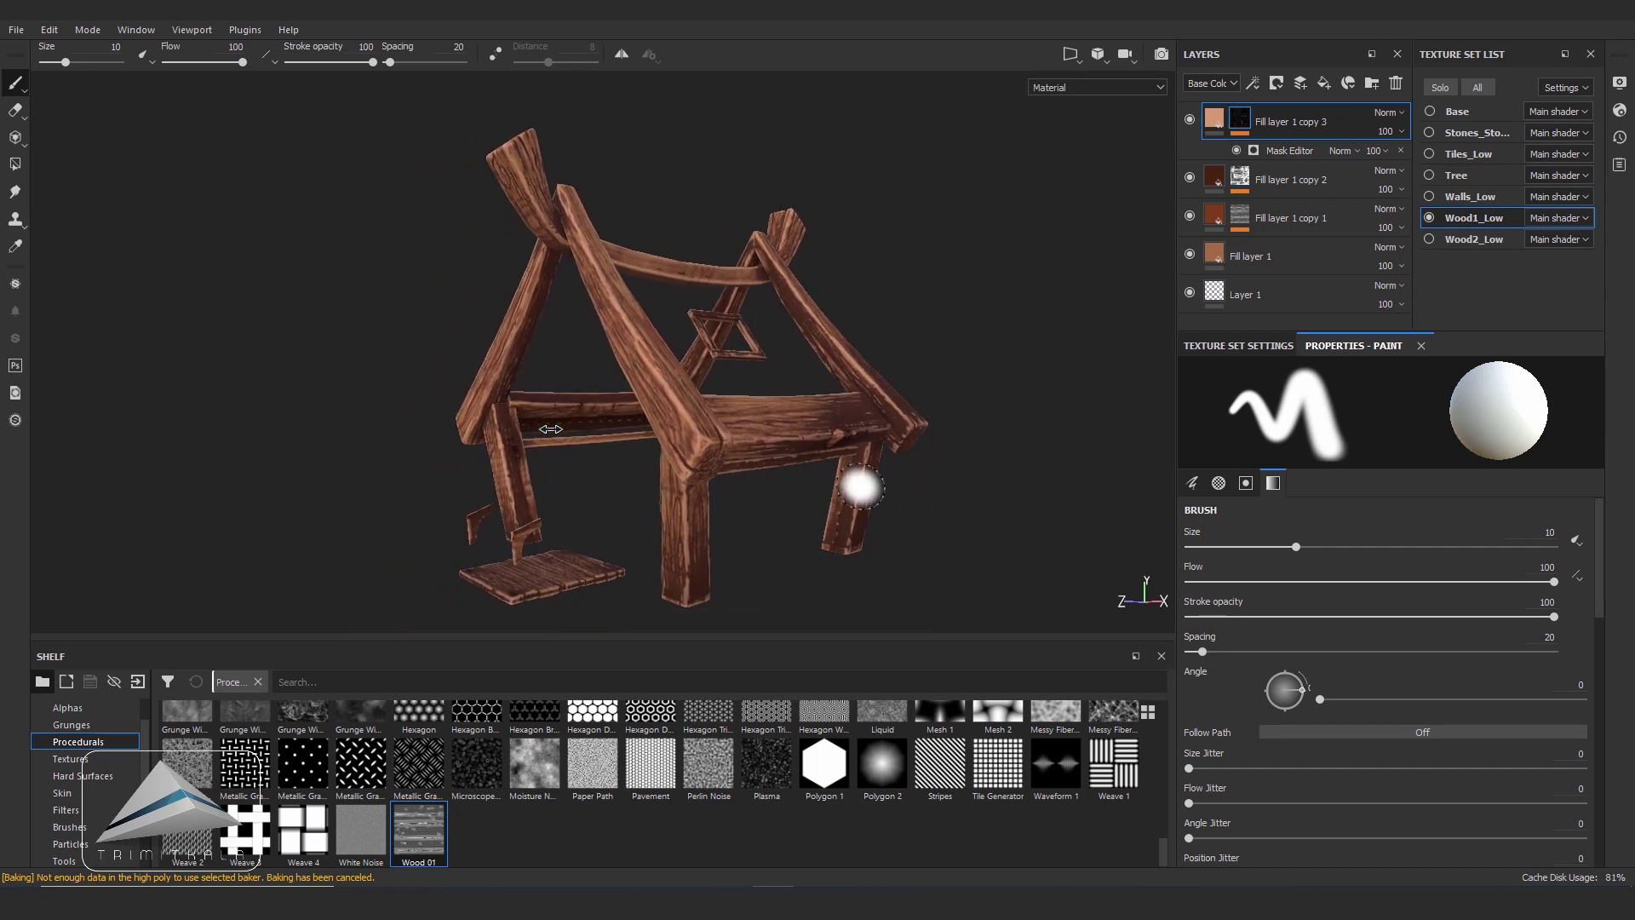
- Add a Paint effect to Fill layer 1 copy 2's mask and bring up the brush presets
left_click_drag(865, 479, 767, 477, "alt")
left_click_drag(551, 428, 705, 431, "alt")
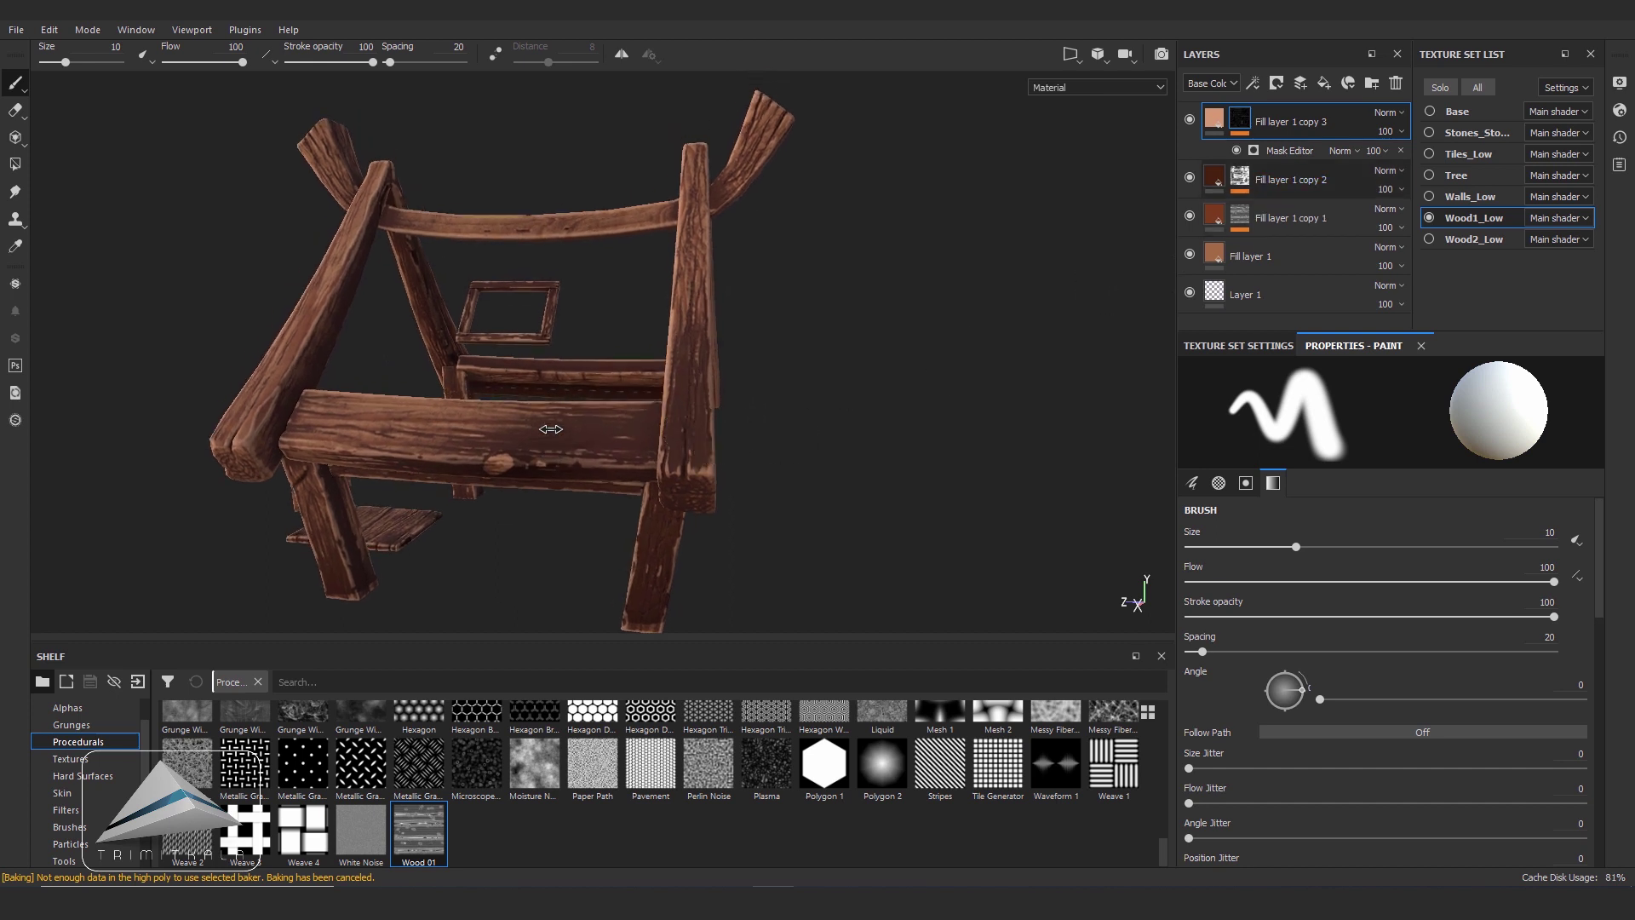
left_click(1291, 180)
right_click(1241, 175)
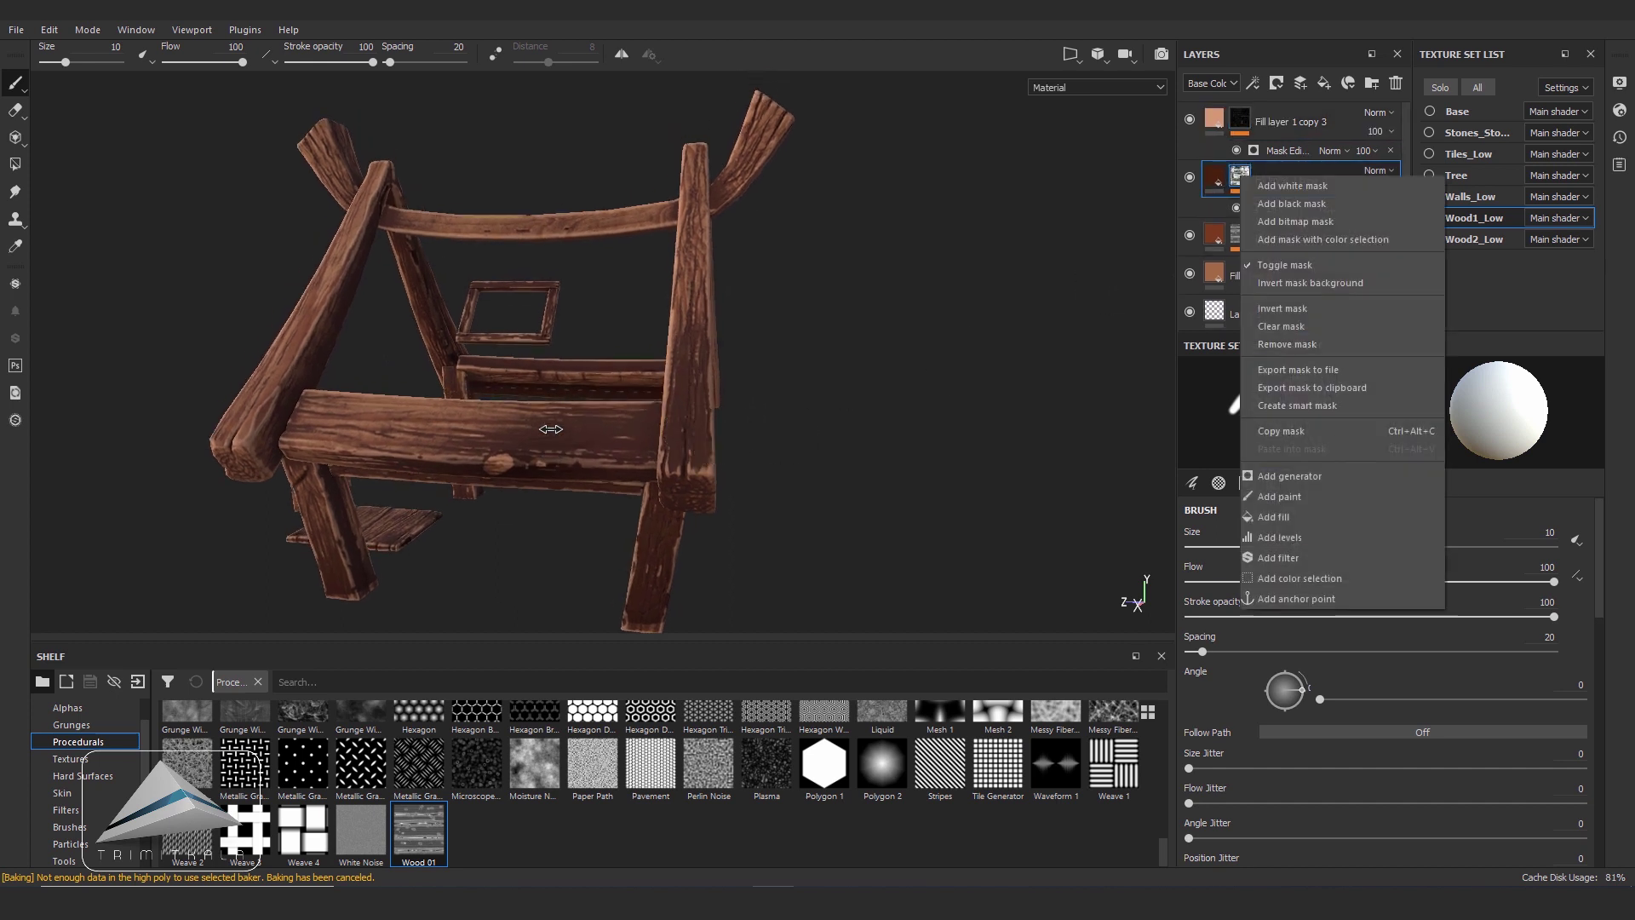
left_click(1279, 497)
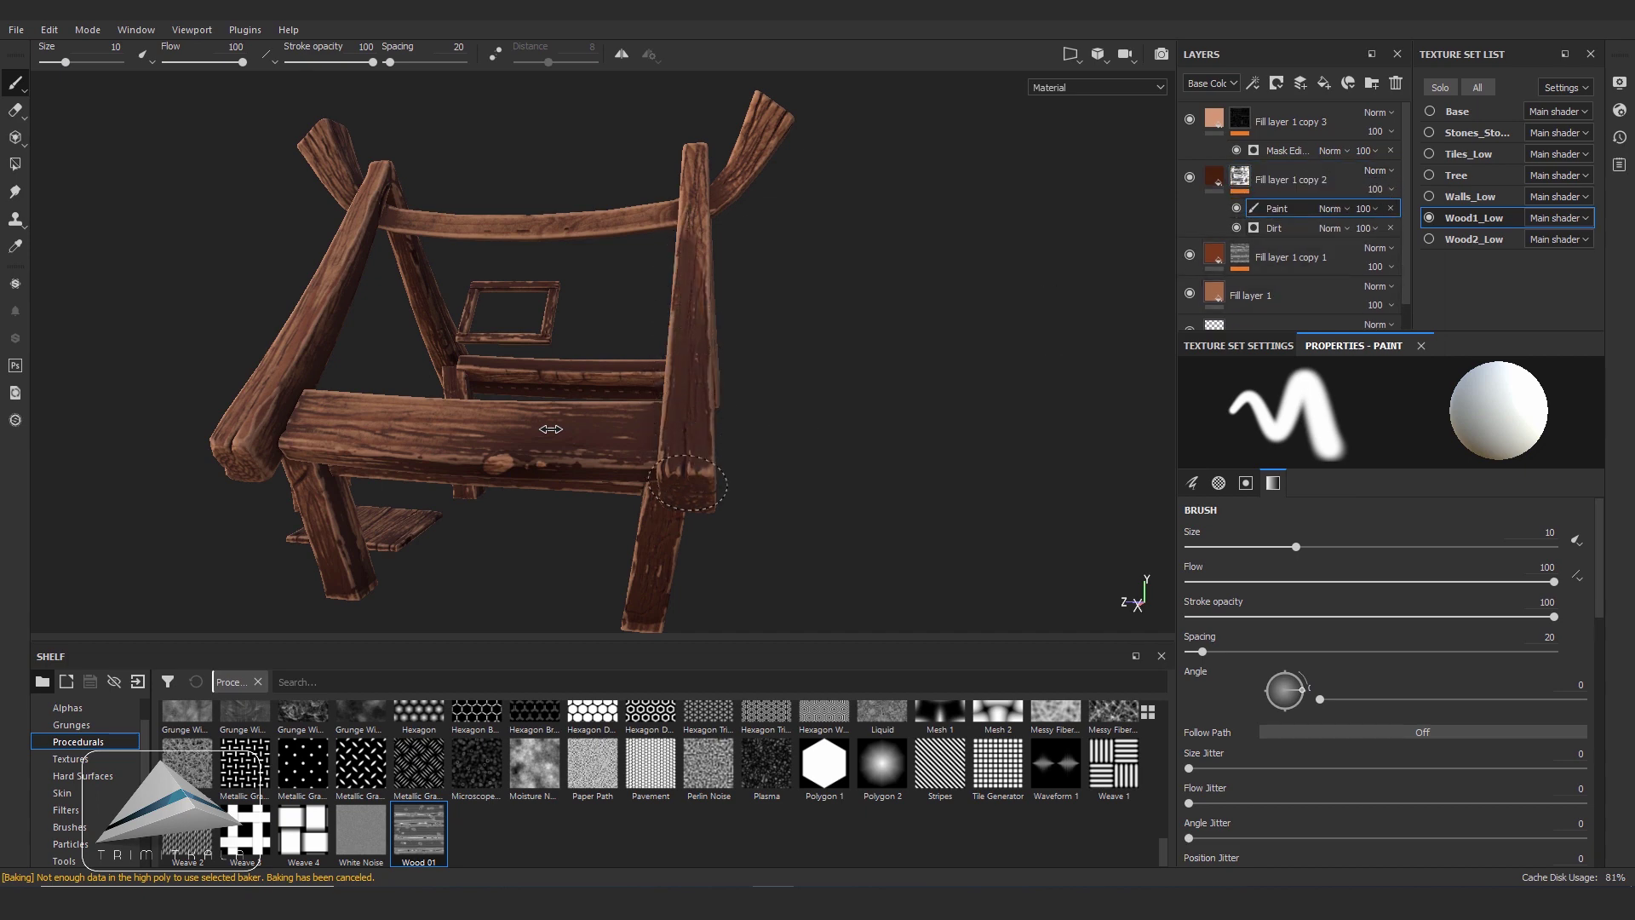
mouse_move(876, 431)
left_mouse_down("alt")
mouse_move(750, 426)
mouse_move(894, 409)
left_mouse_up("alt")
left_click(70, 843)
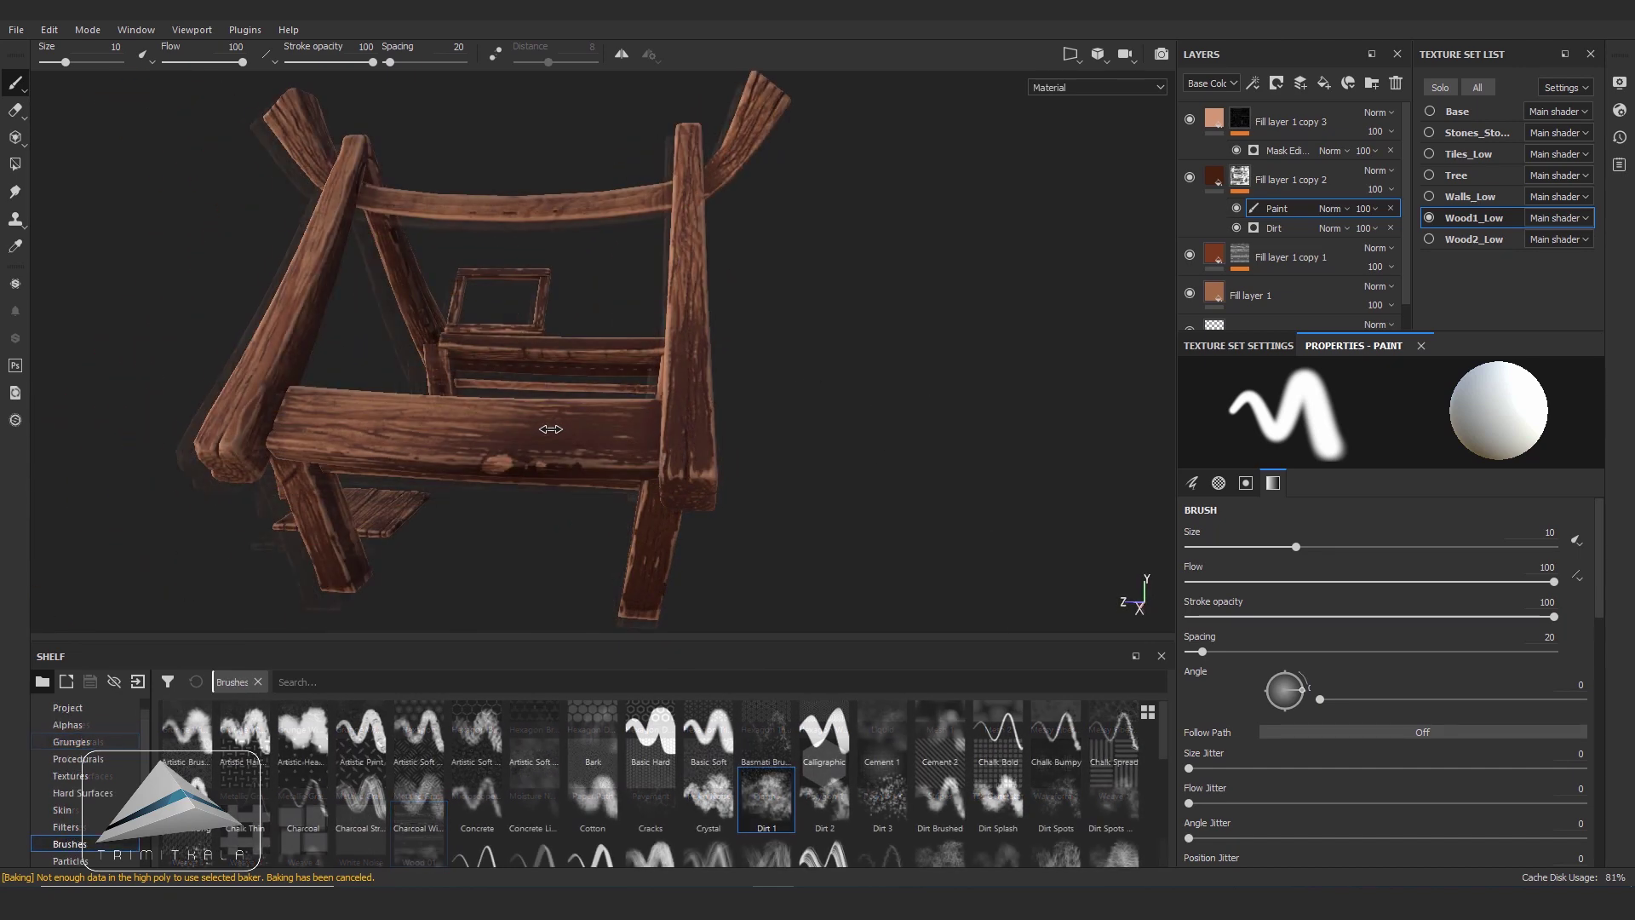
- With the Dirt 1 brush, stamp dark dirt patches on the frame leg and seat log
left_click(766, 799)
left_click_drag(796, 420, 851, 400, "alt")
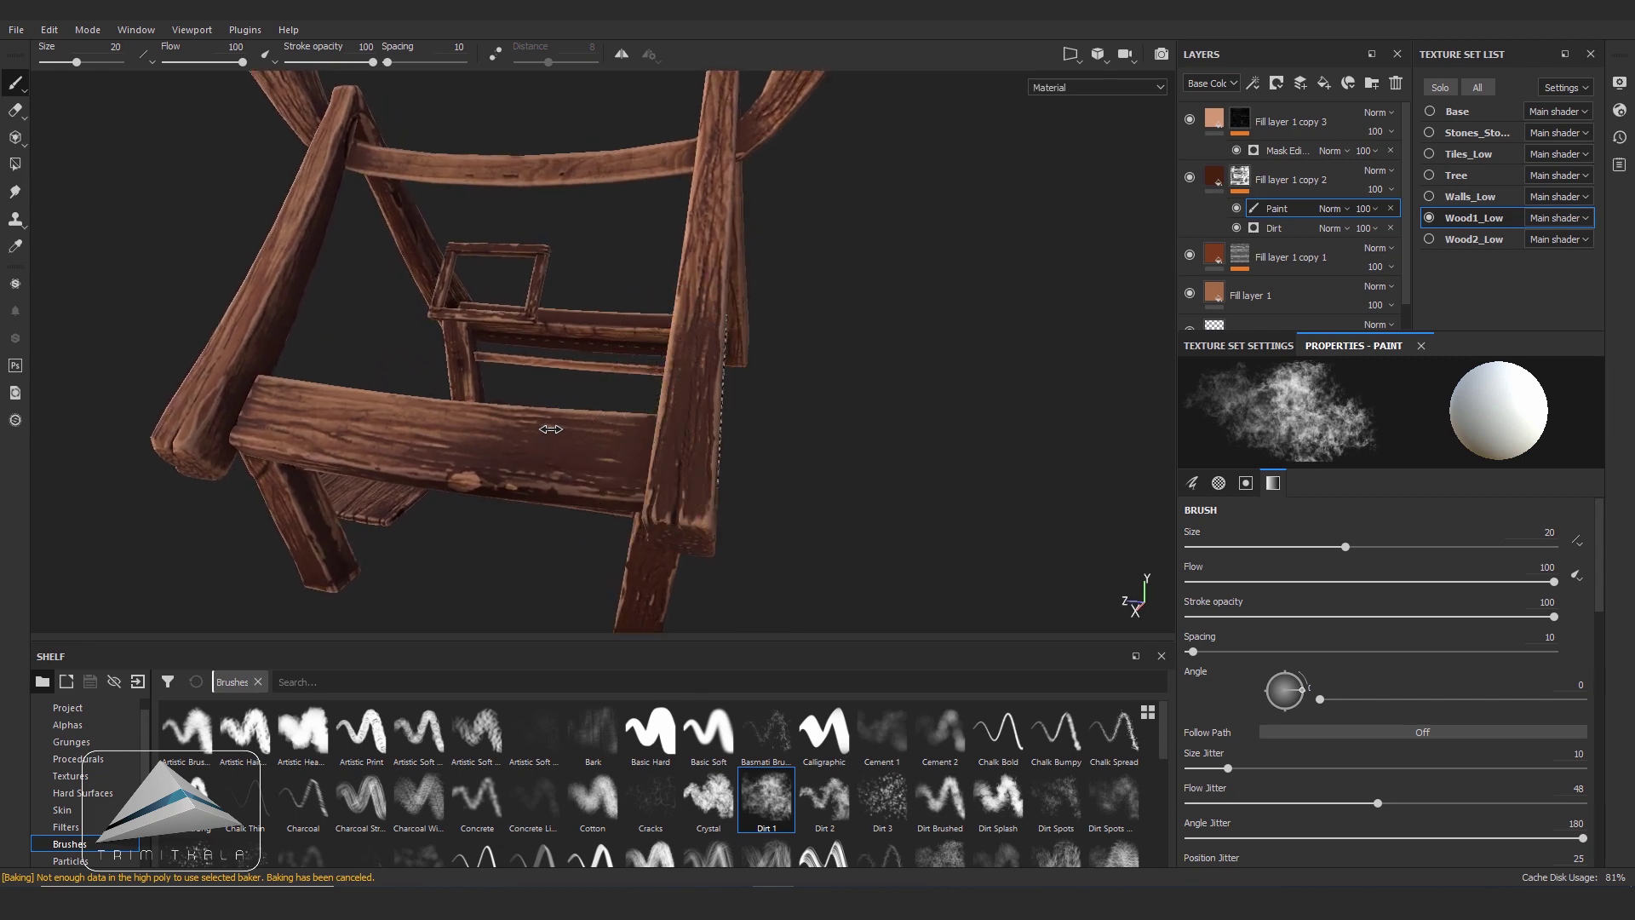
left_click(714, 415)
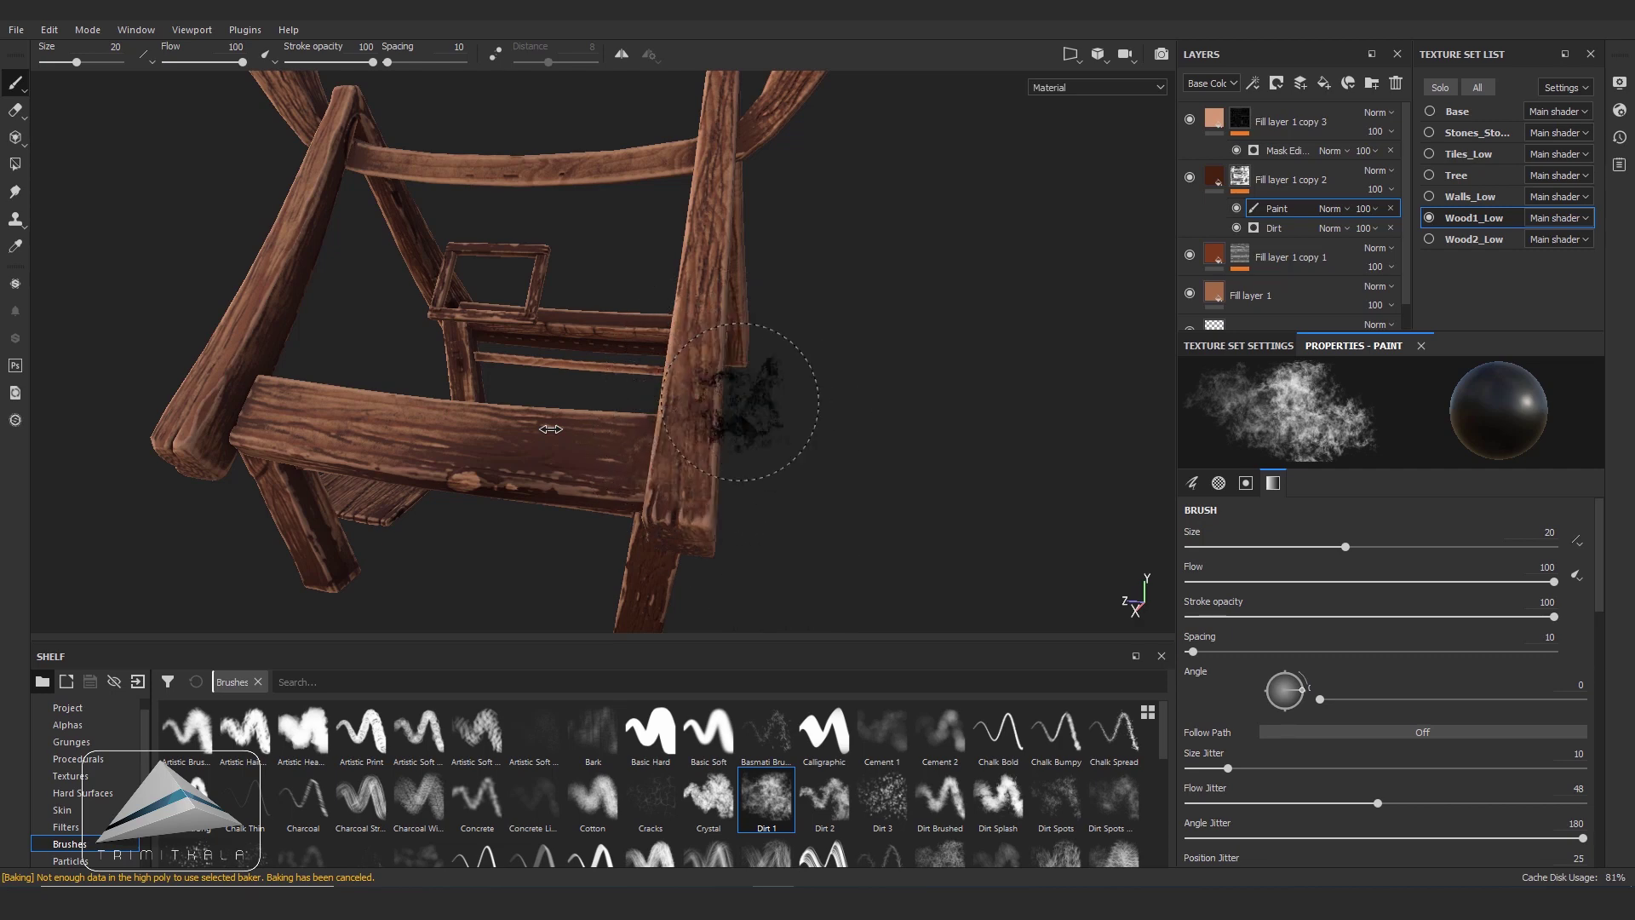
left_click_drag(767, 393, 843, 460, "alt")
left_click_drag(551, 429, 584, 422, "alt")
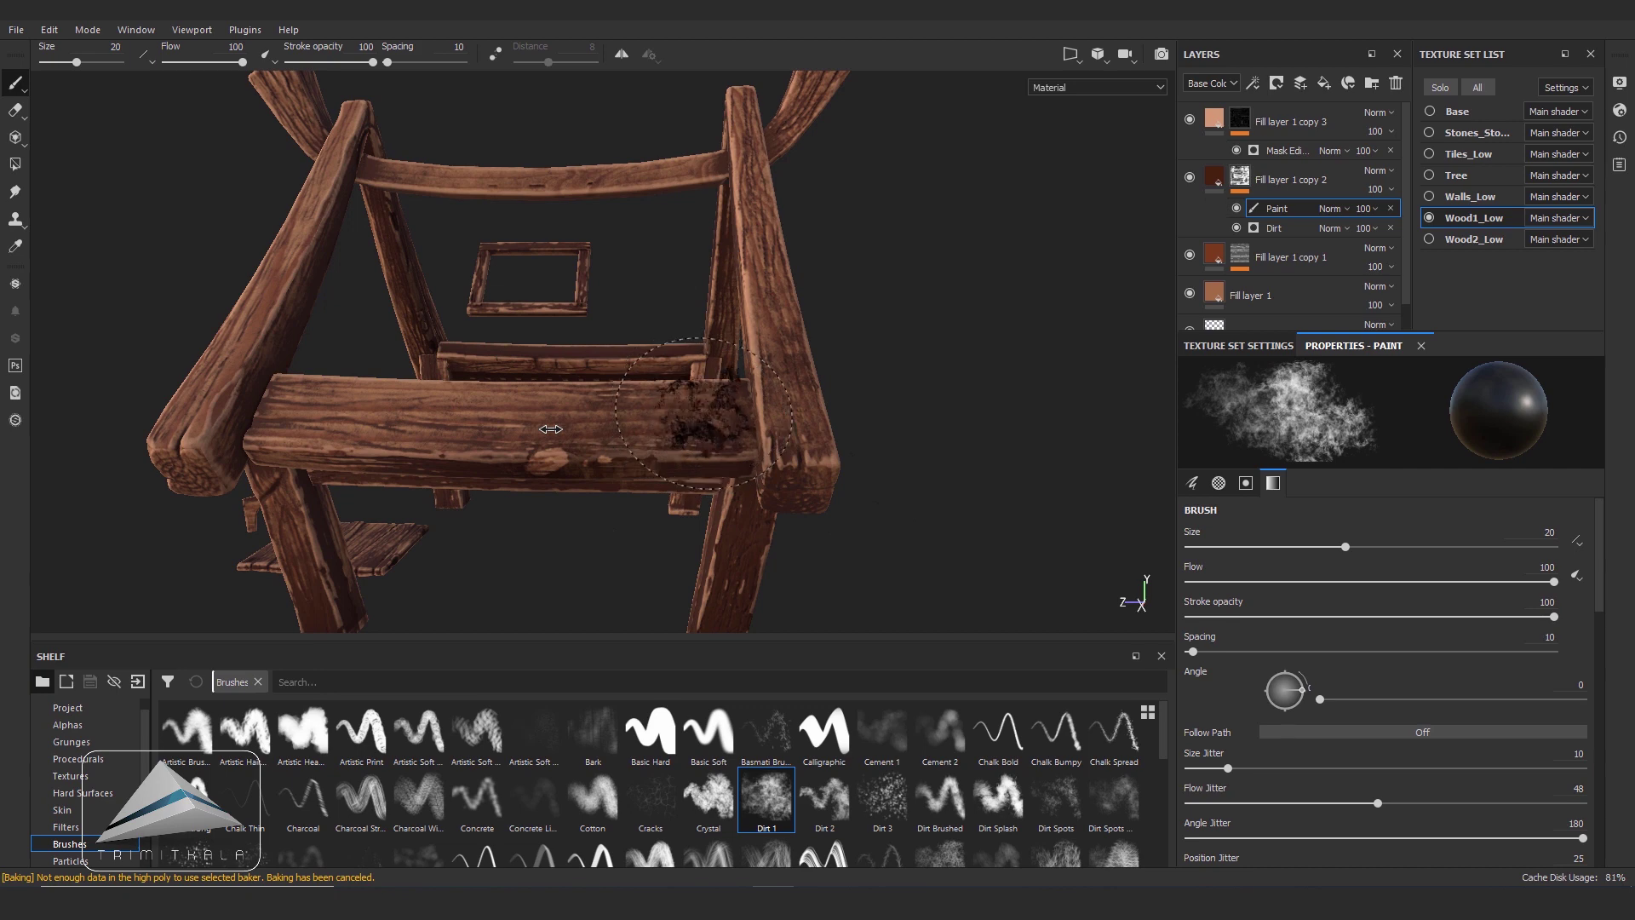
left_click(656, 424)
- Check the beam end and legs from the front, then select Fill layer 1 copy 3
mouse_move(551, 429)
left_mouse_down("alt")
mouse_move(913, 408)
mouse_move(867, 402)
left_mouse_up("alt")
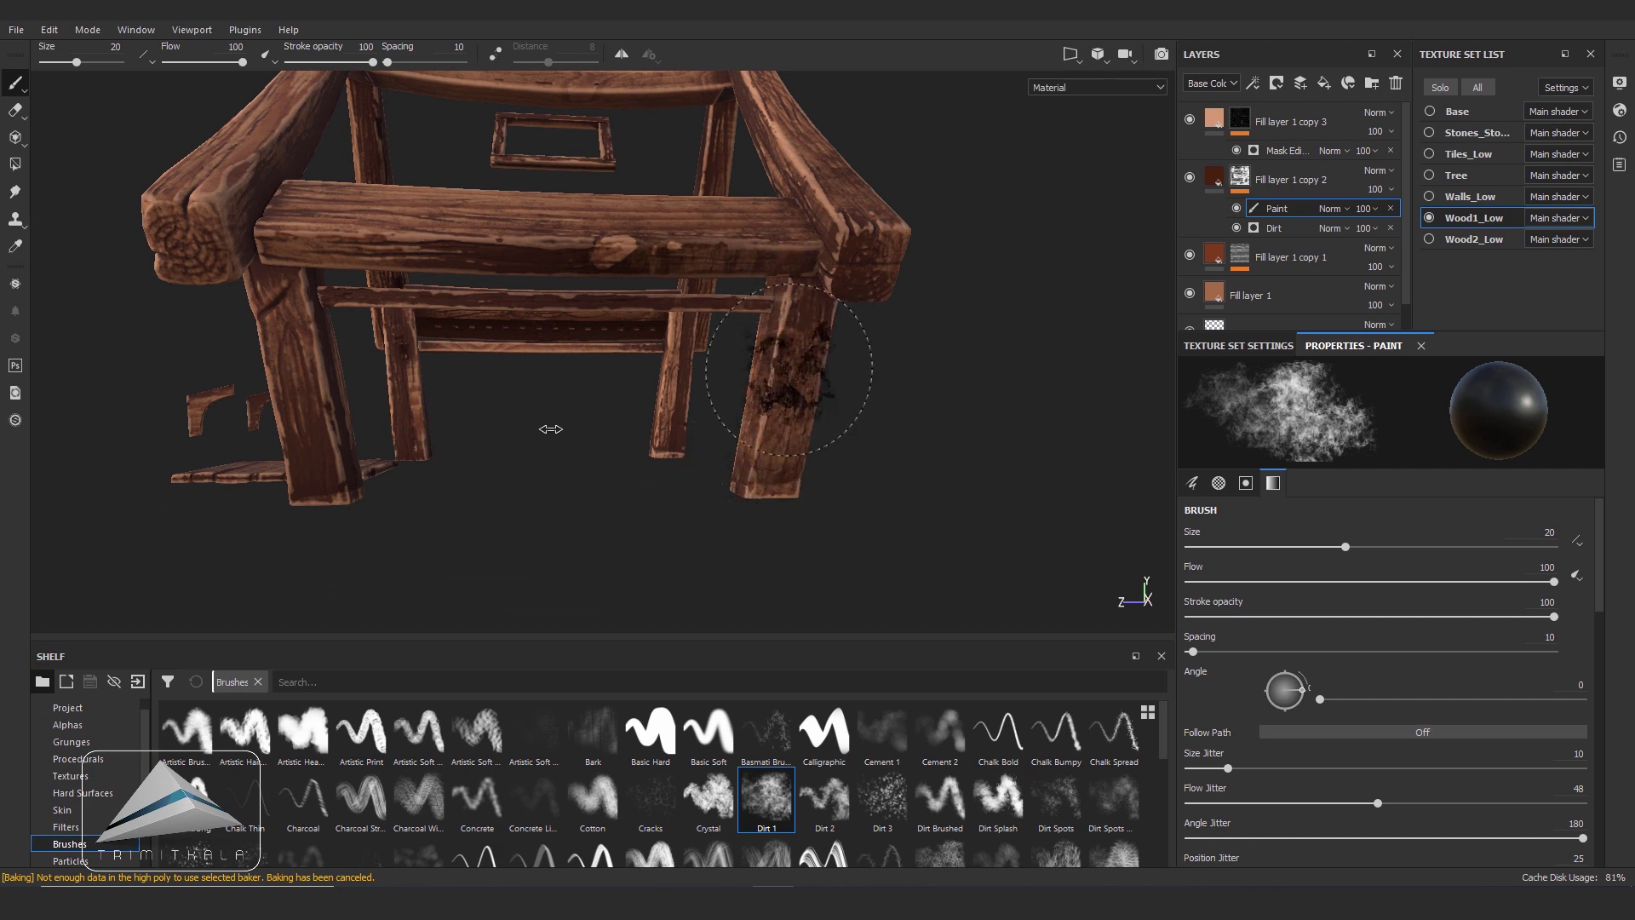
middle_click_drag(551, 428, 551, 428)
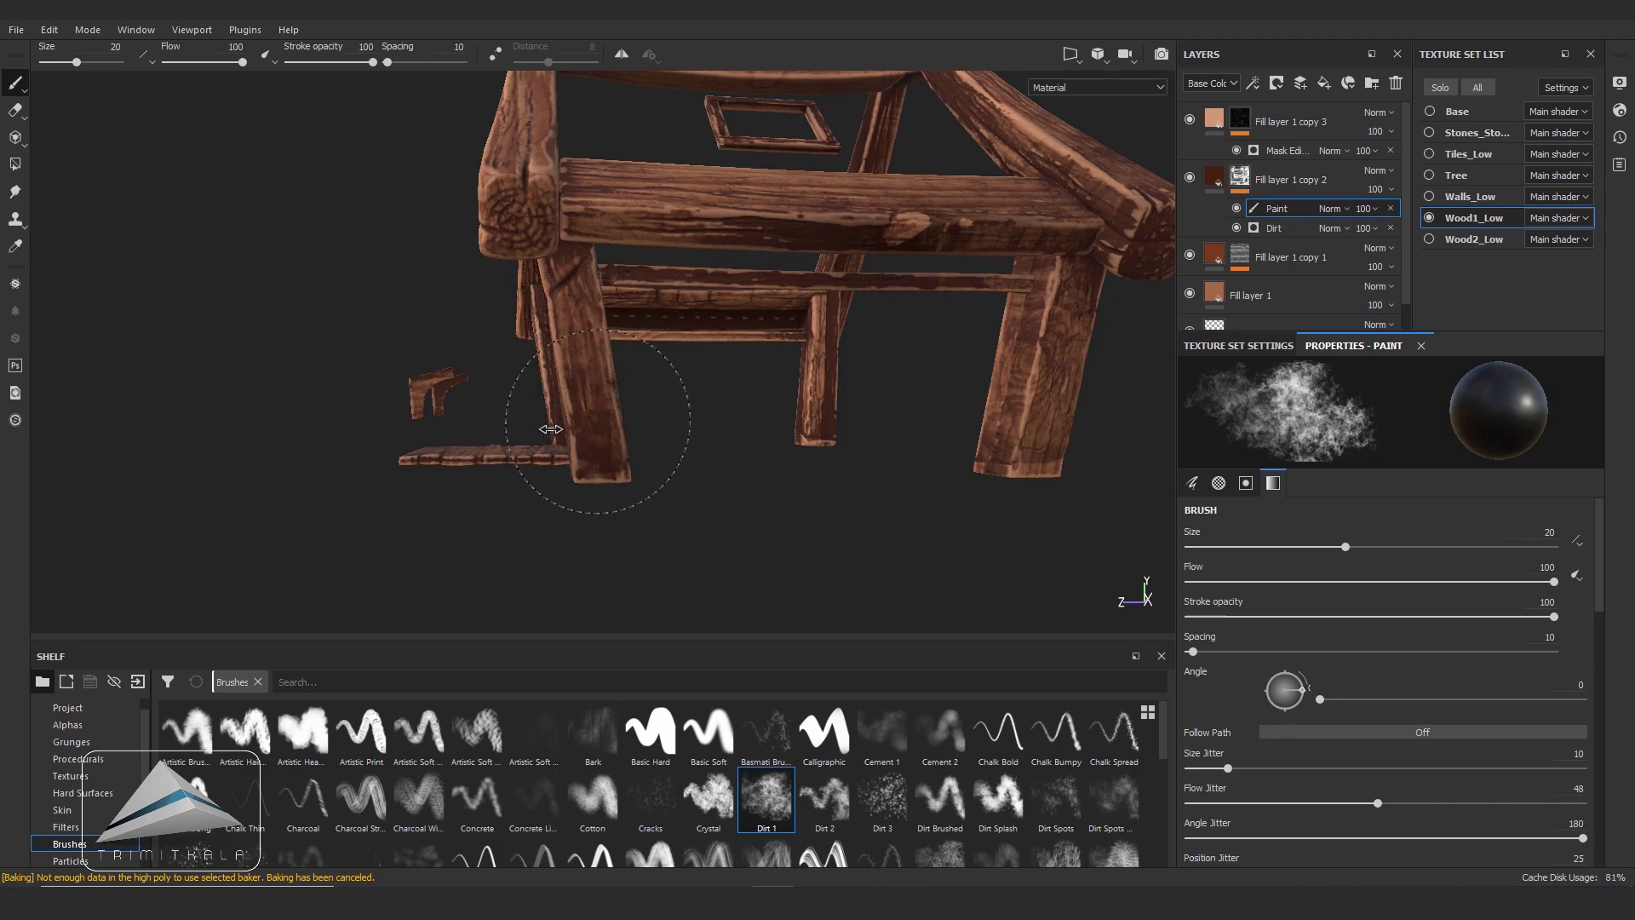
left_click_drag(551, 428, 551, 429, "alt")
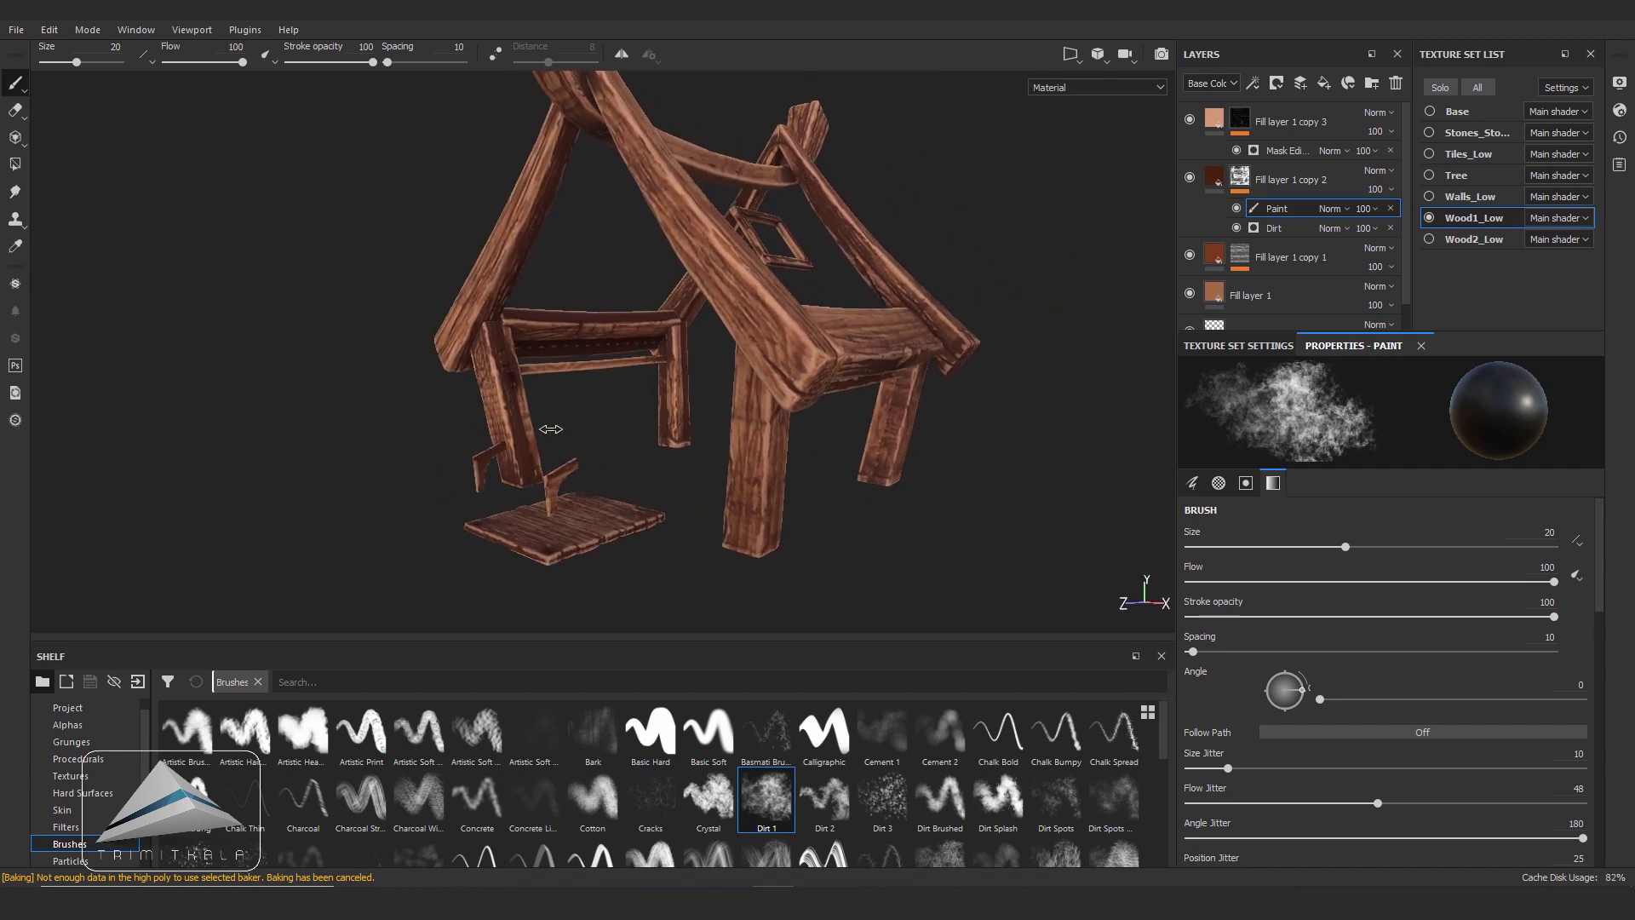
left_click_drag(552, 428, 551, 428, "alt")
left_click(1295, 122)
scroll(1295, 213, "down", 1)
scroll(1295, 213, "up", 1)
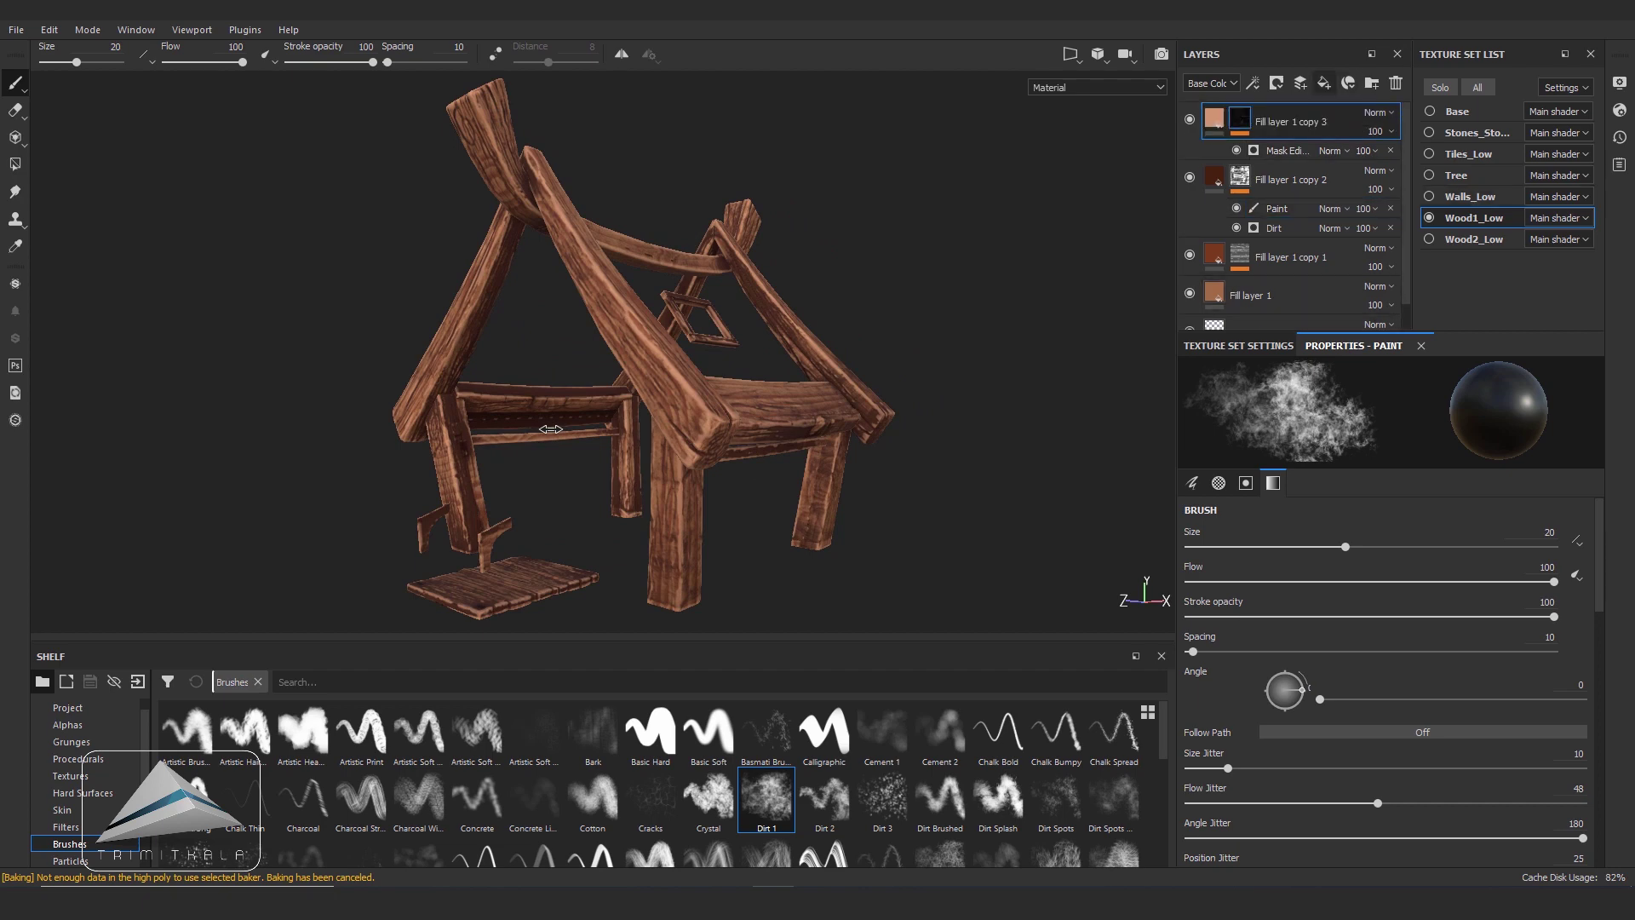
- Add a new fill layer with color, height, metal and normal disabled, keeping roughness 0.3
key("ctrl+shift+f")
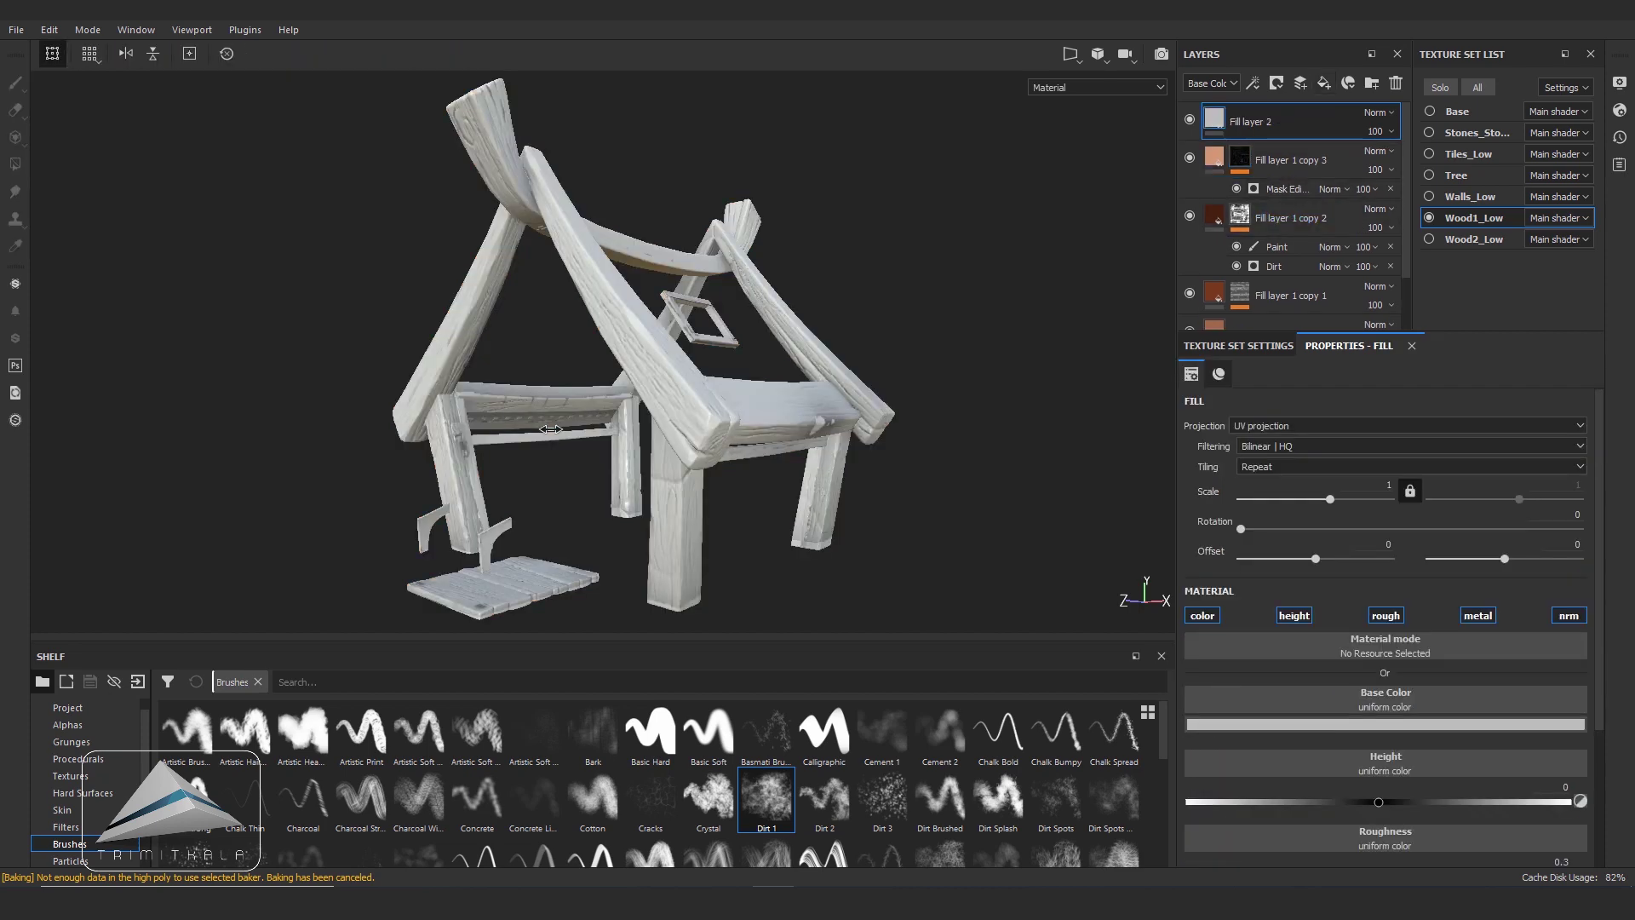
scroll(550, 429, "up", 3)
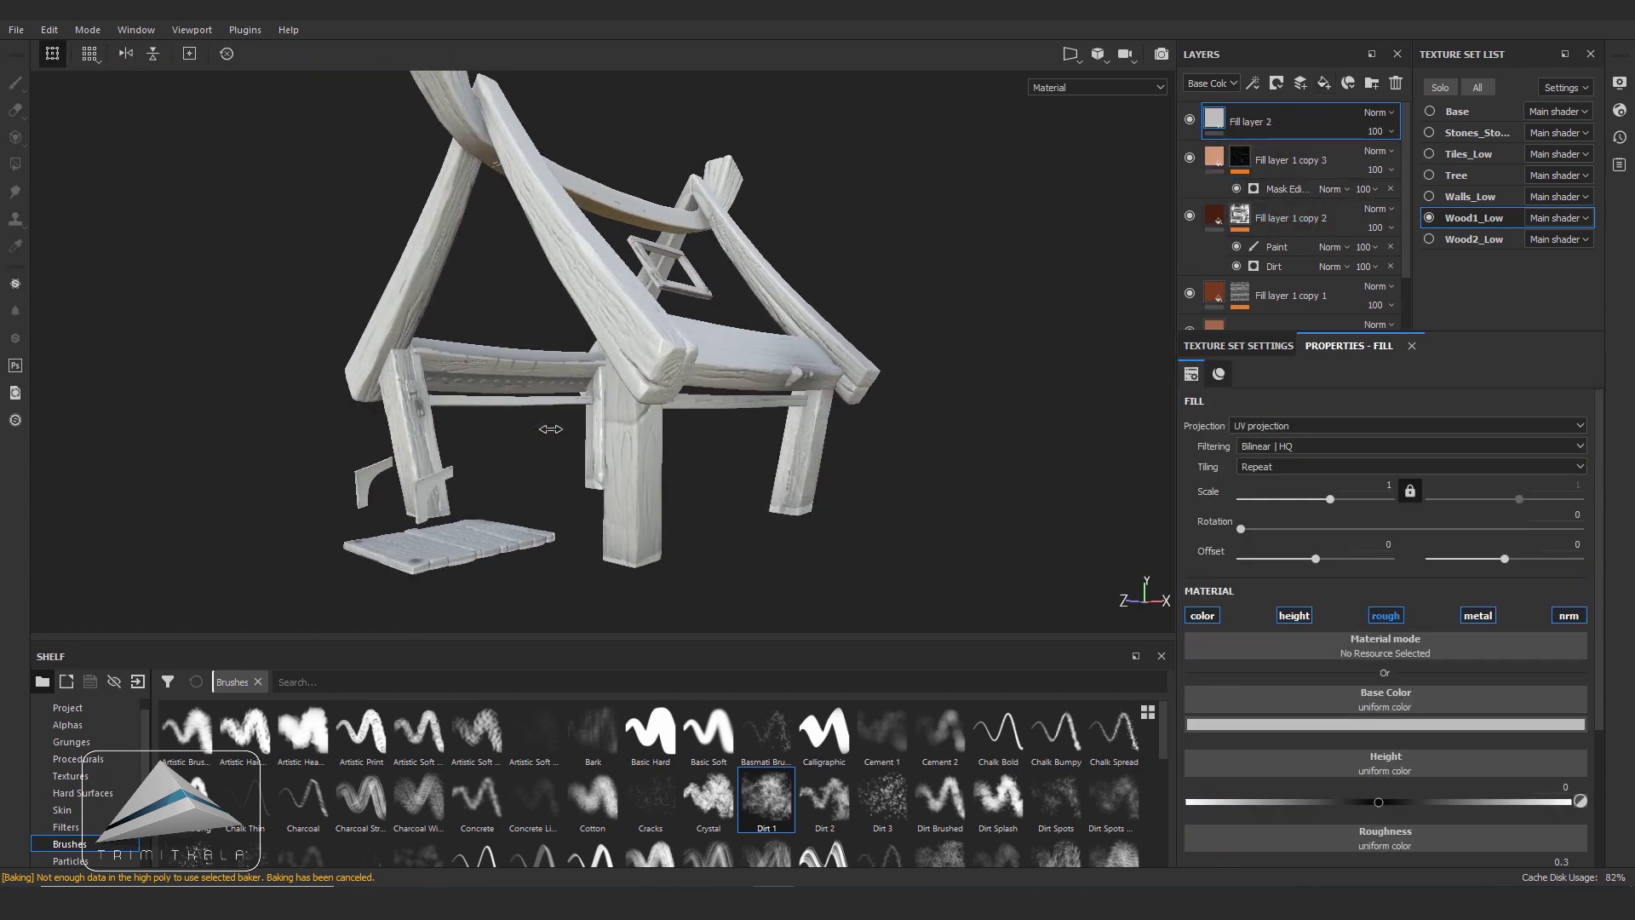
left_click(1202, 615)
left_click(1294, 615)
left_click(1478, 615)
left_click(1569, 615)
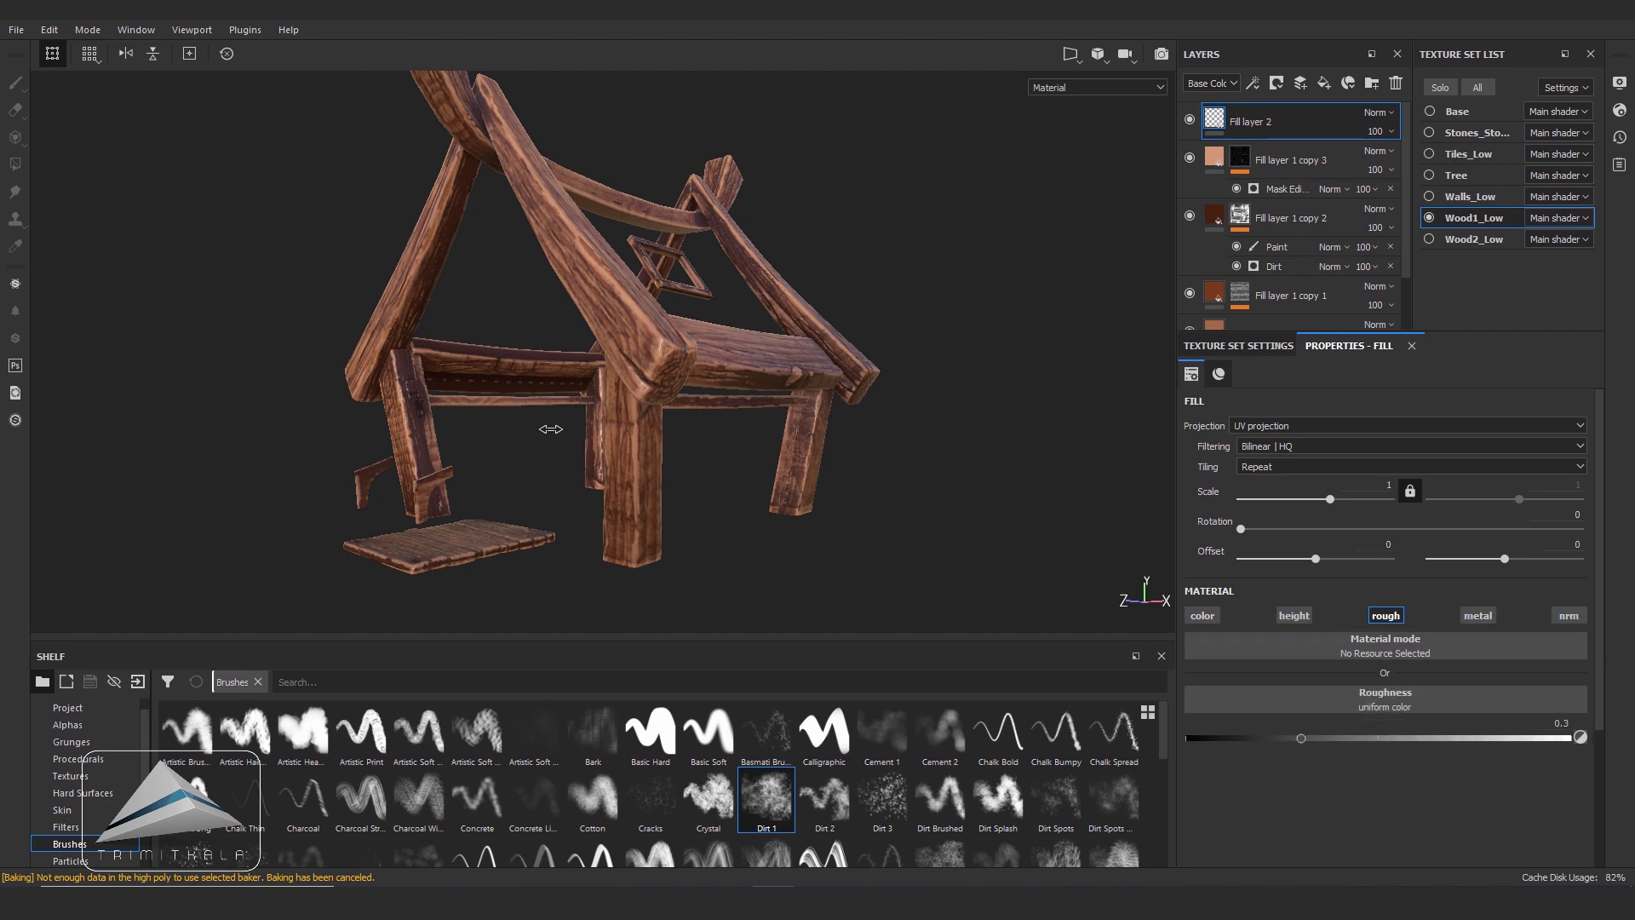
- Add a black mask to Fill layer 2
right_click_drag(551, 429, 551, 429, "alt")
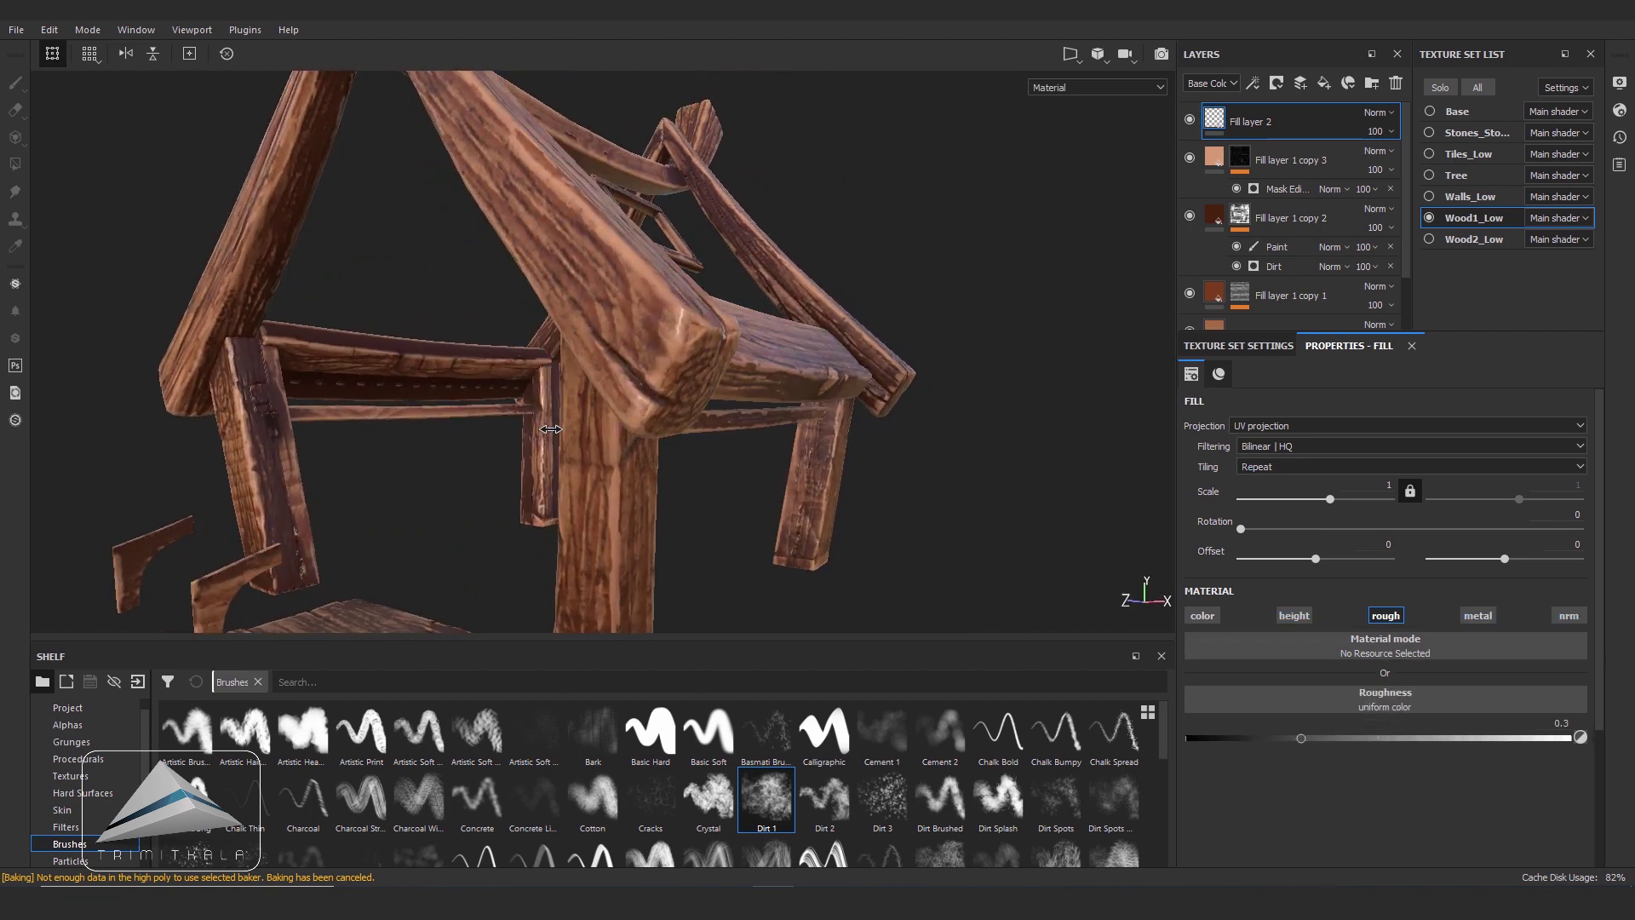
right_click_drag(552, 429, 551, 428, "alt")
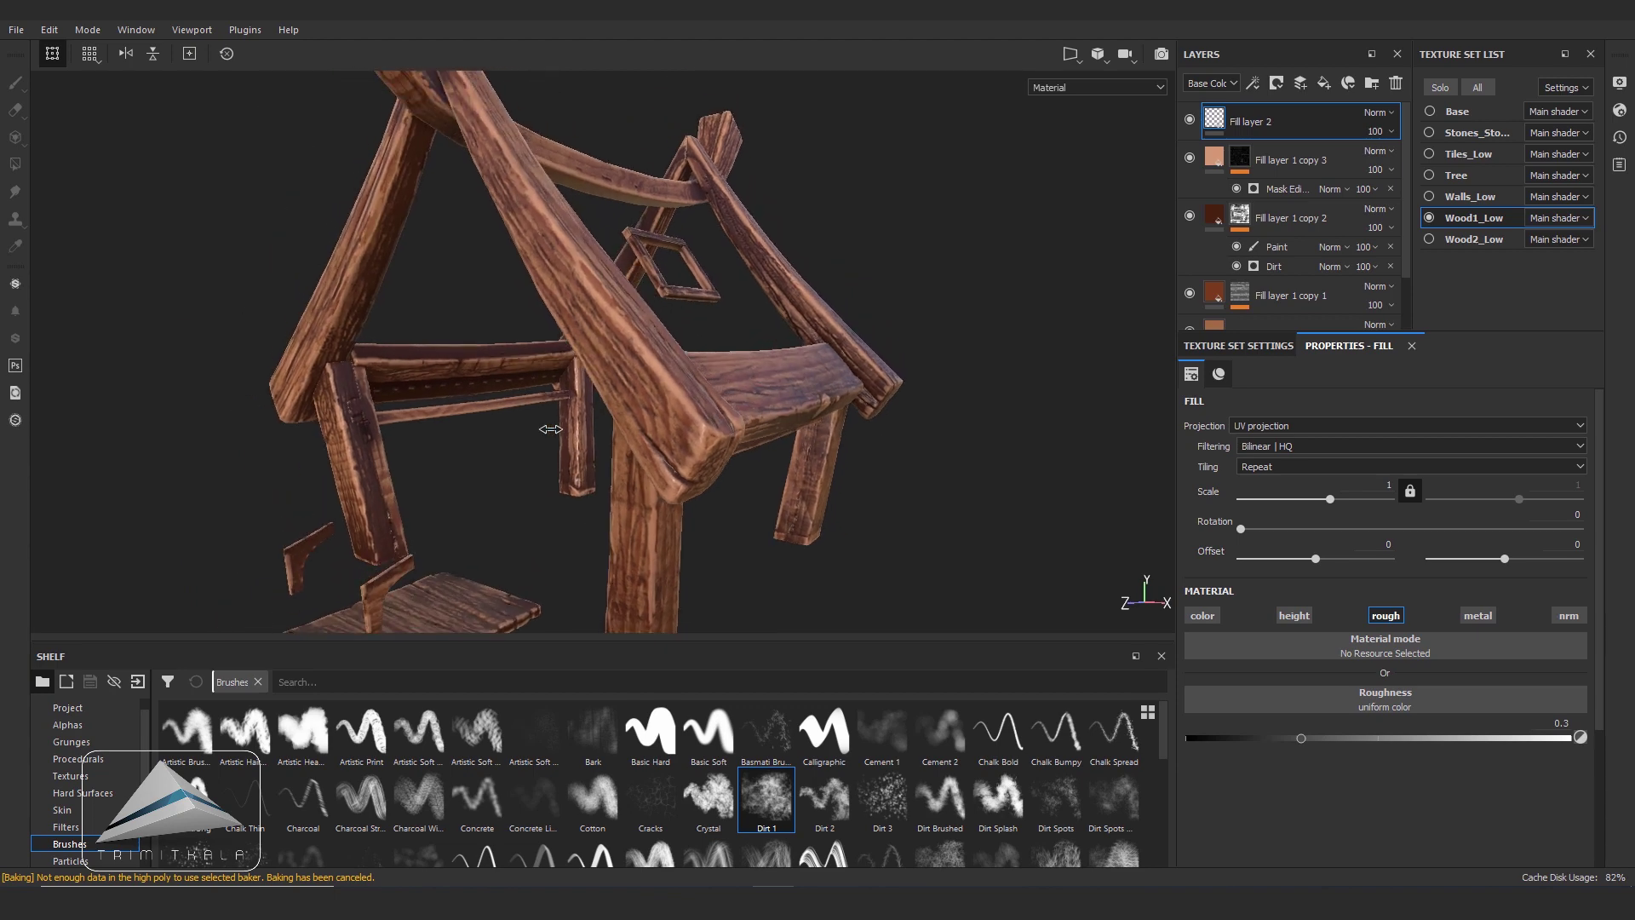
left_click_drag(551, 429, 551, 428, "alt")
left_click_drag(551, 429, 551, 429, "alt")
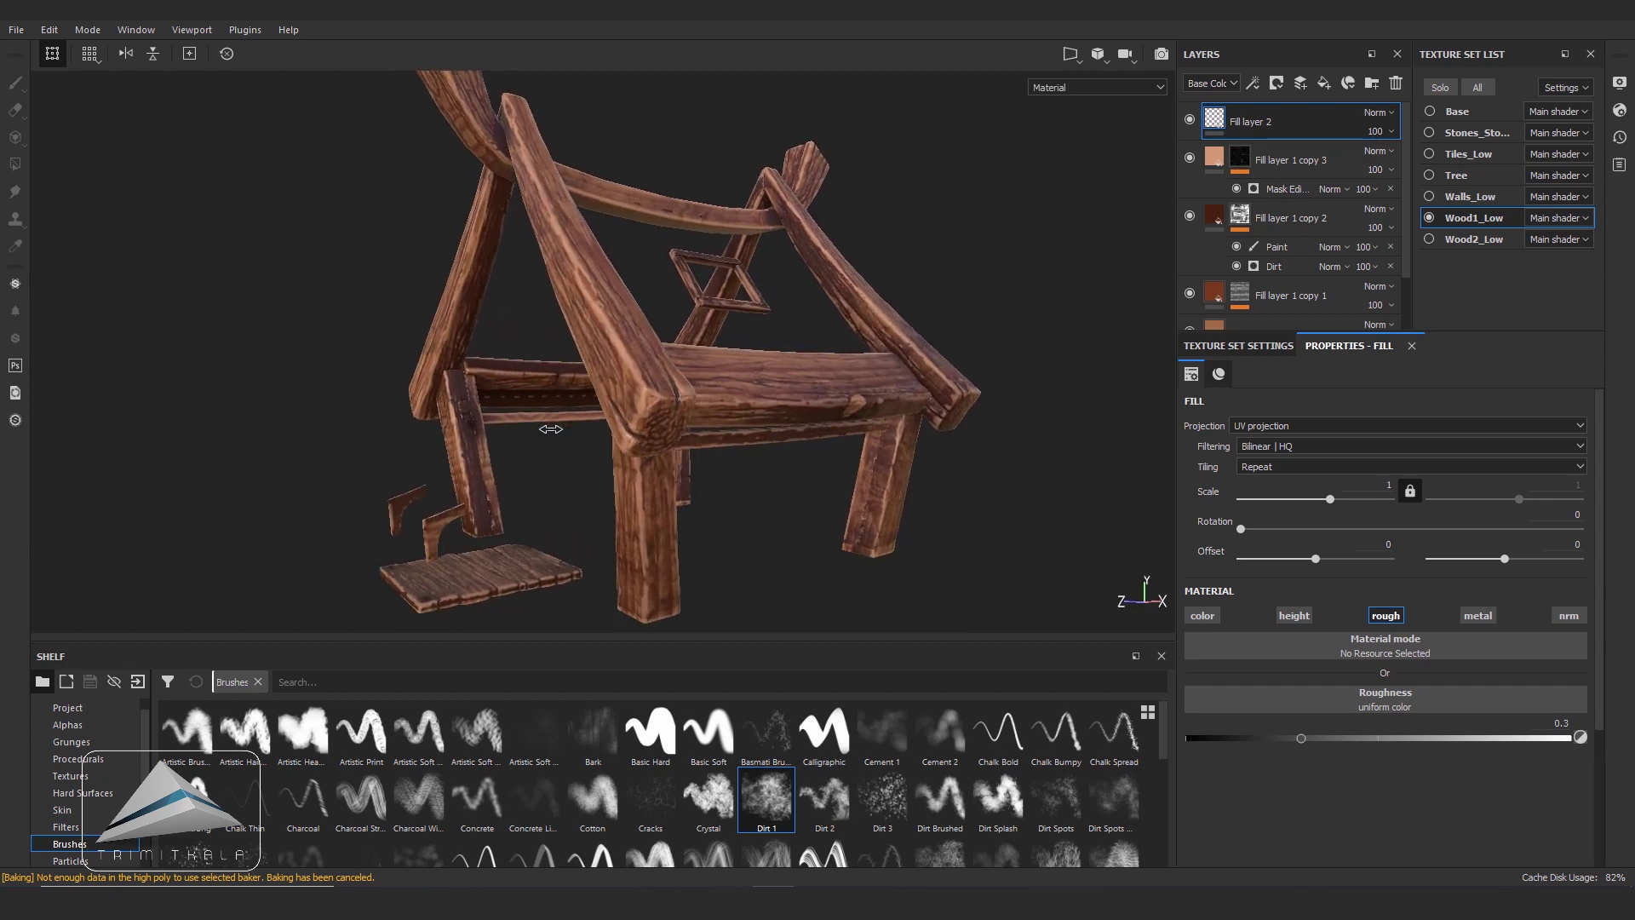
left_click_drag(551, 429, 550, 429, "alt")
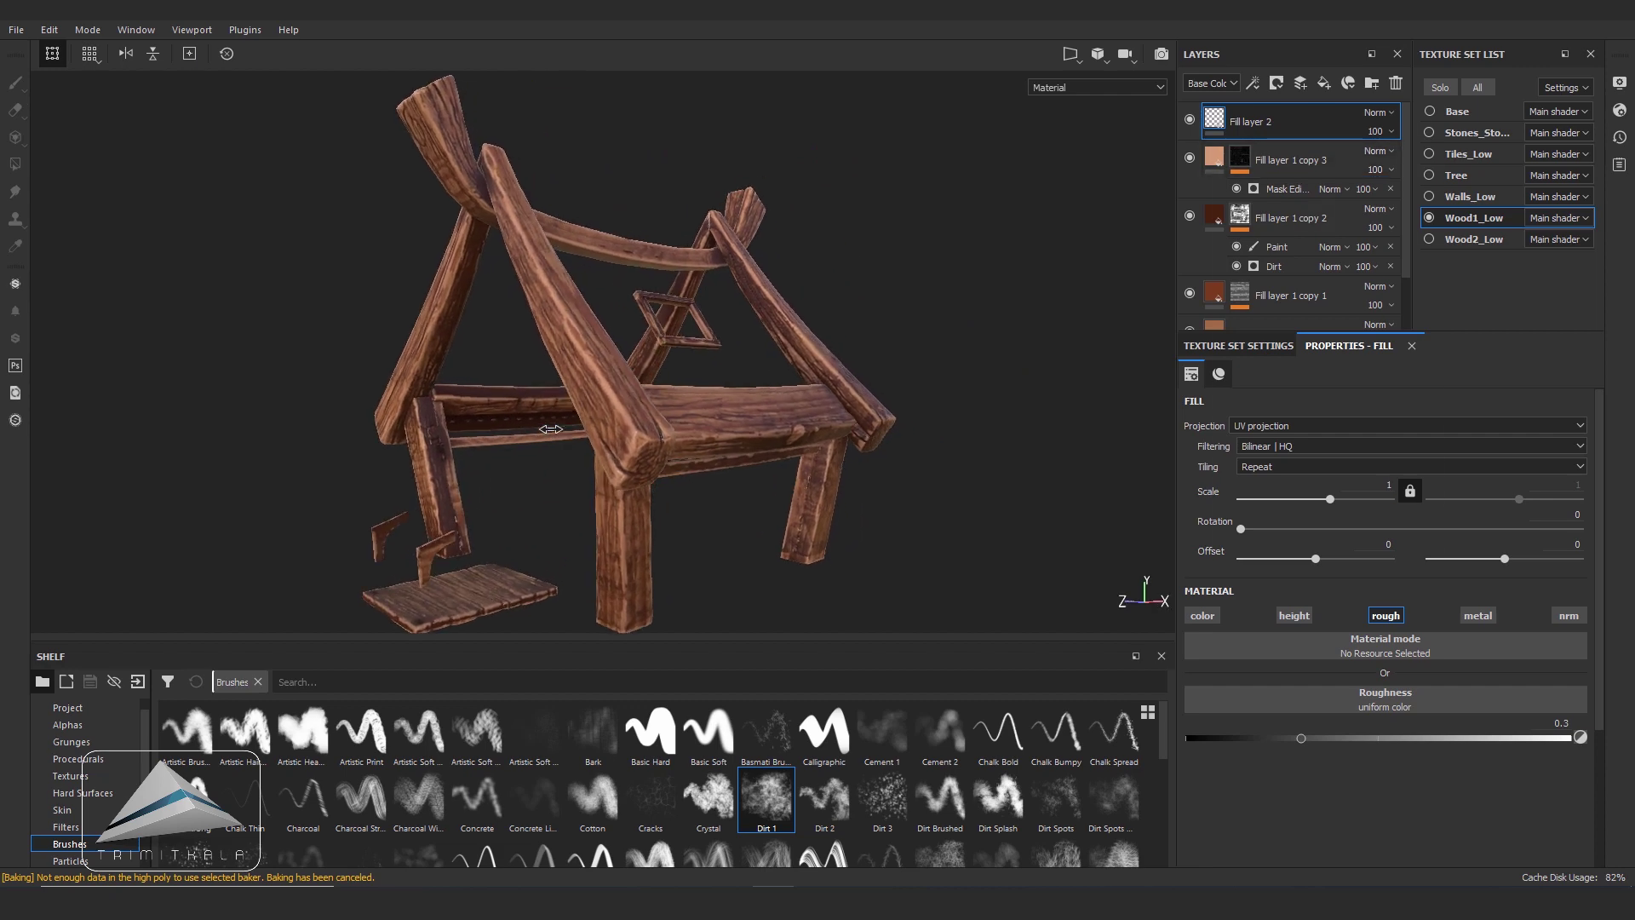
right_click(1218, 119)
left_click(1261, 158)
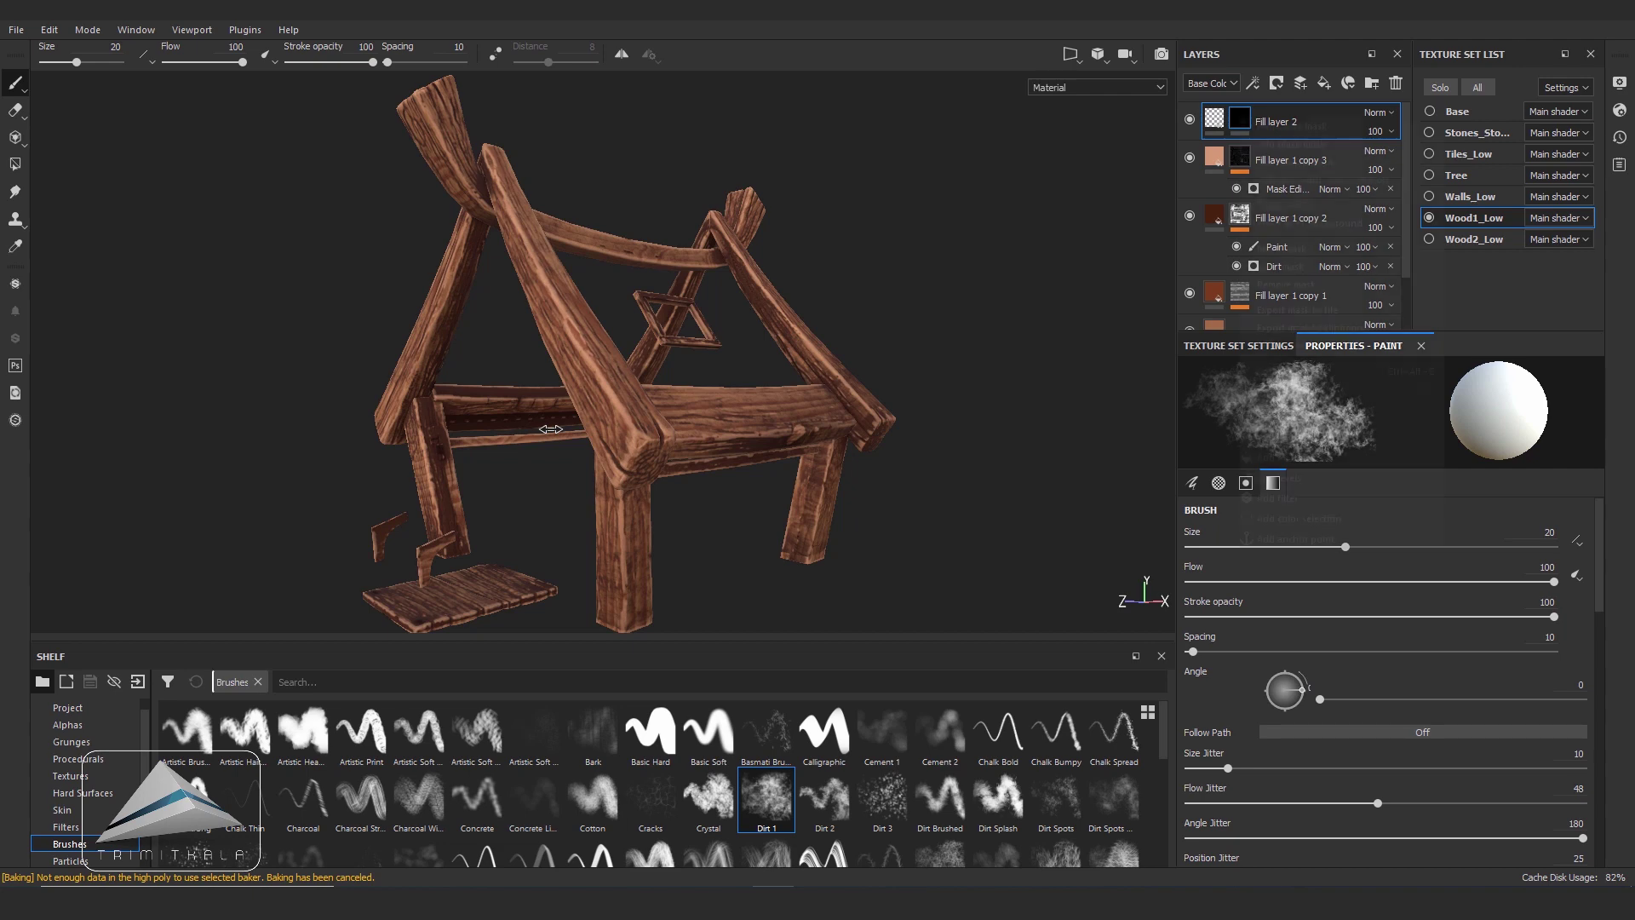
- Drive Fill layer 2's black mask with a Metal Edge Wear generator
right_click(1240, 118)
left_click(1289, 415)
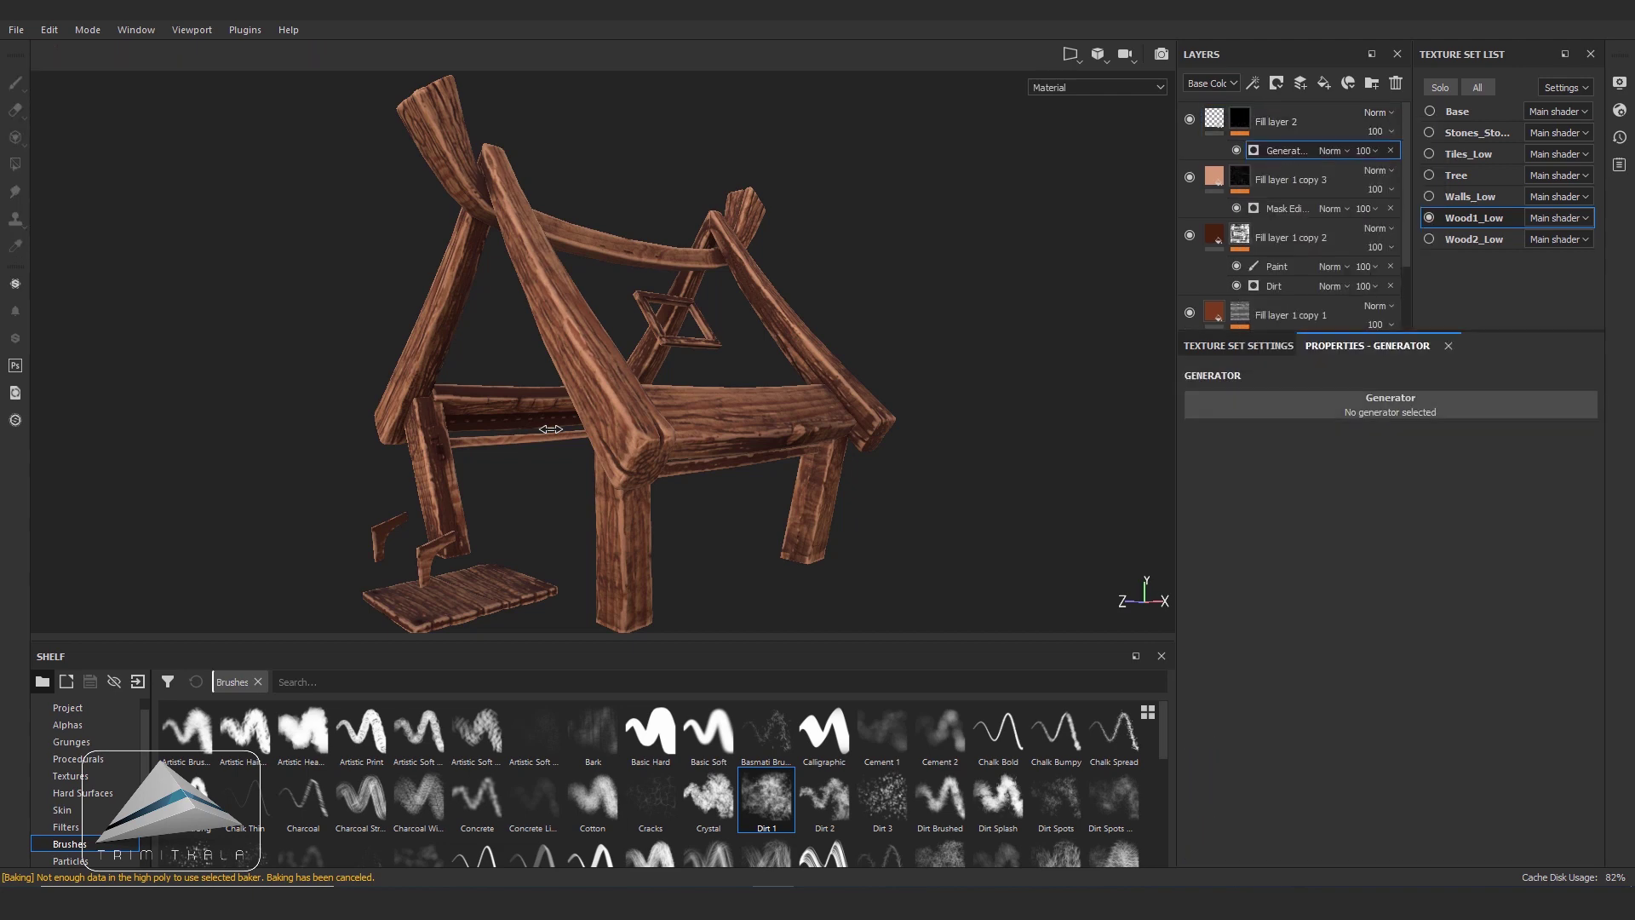
left_click(1390, 405)
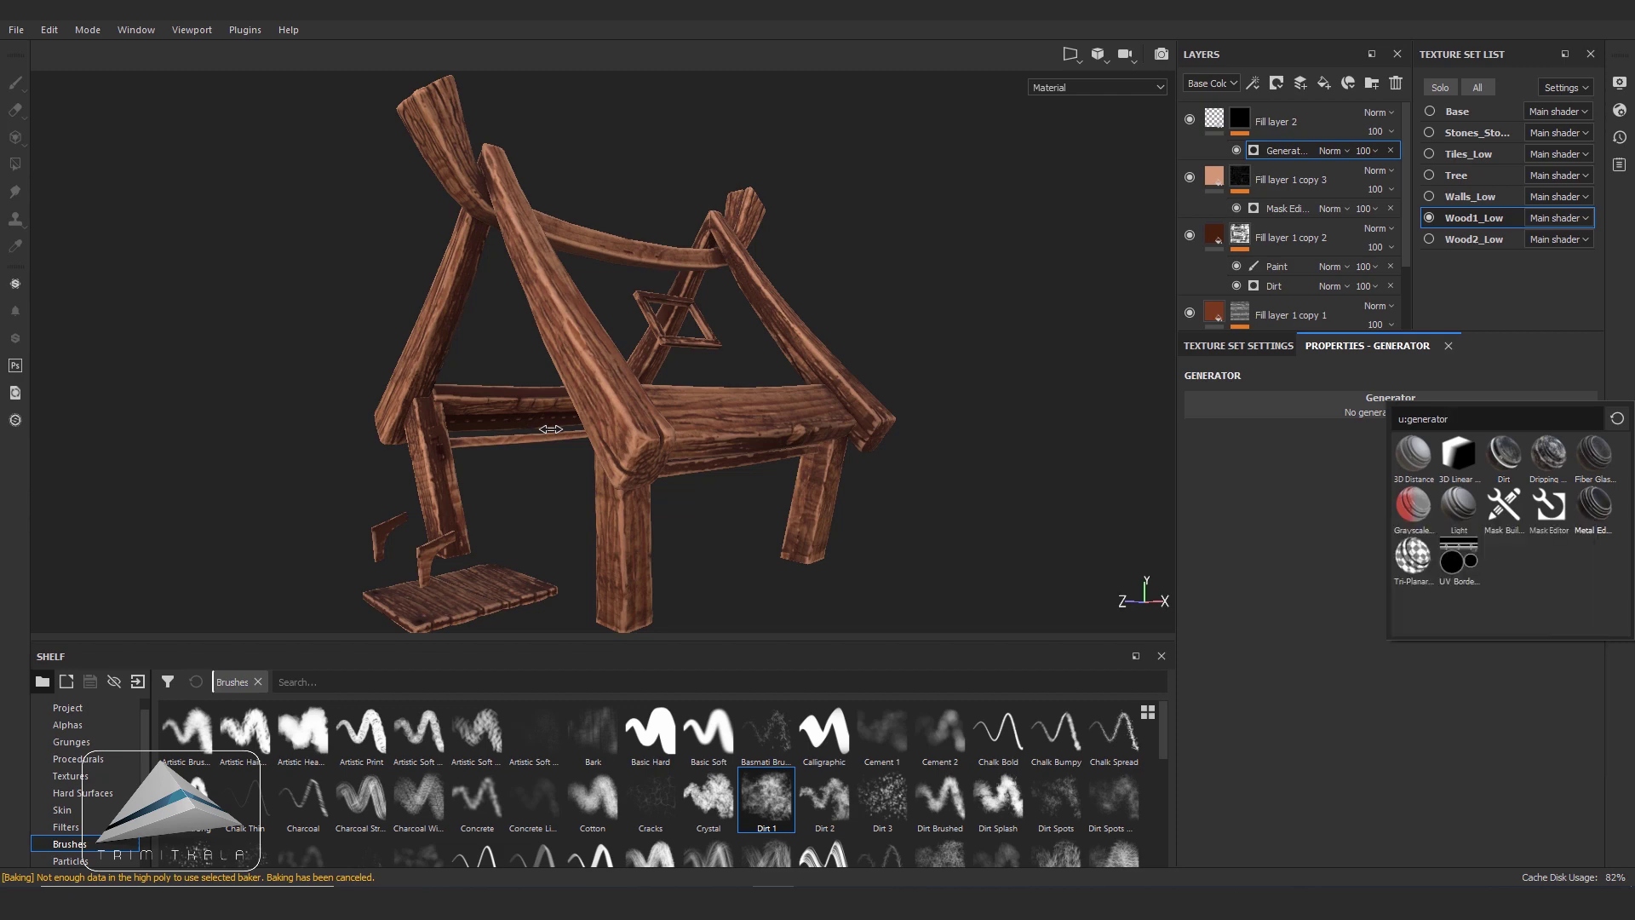
left_click(1595, 505)
scroll(550, 429, "up", 3)
left_click_drag(551, 429, 551, 428, "alt")
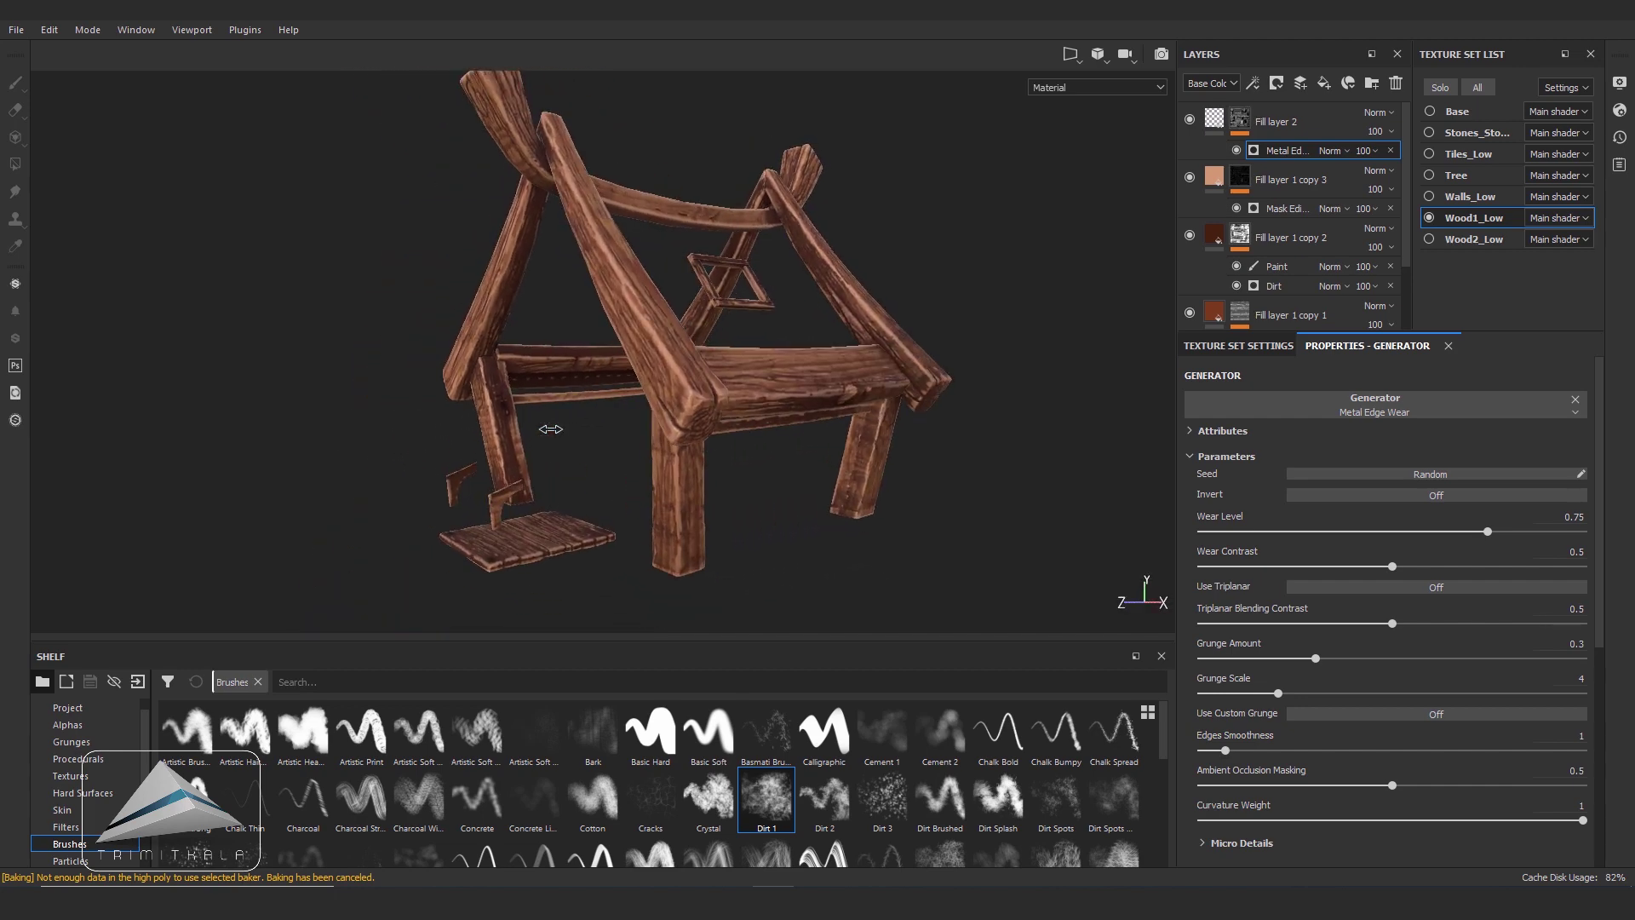
left_click(1097, 87)
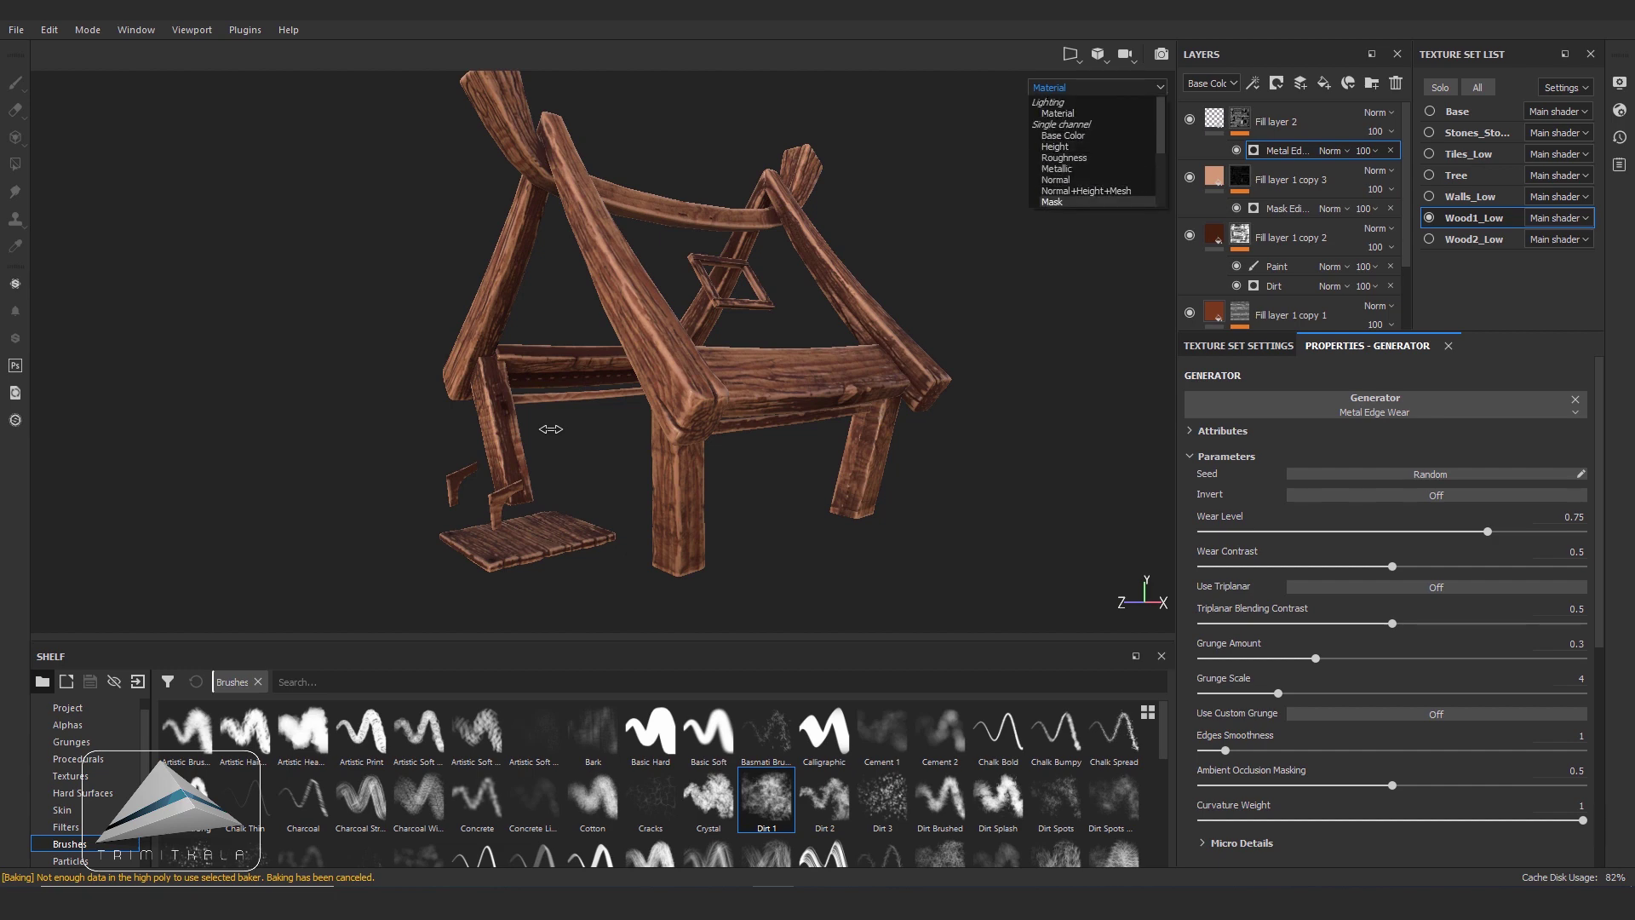
- In Mask view, set Wear Level to 0.6 and Edges Smoothness to 16, then return to Material view
key("Return")
scroll(551, 429, "up", 3)
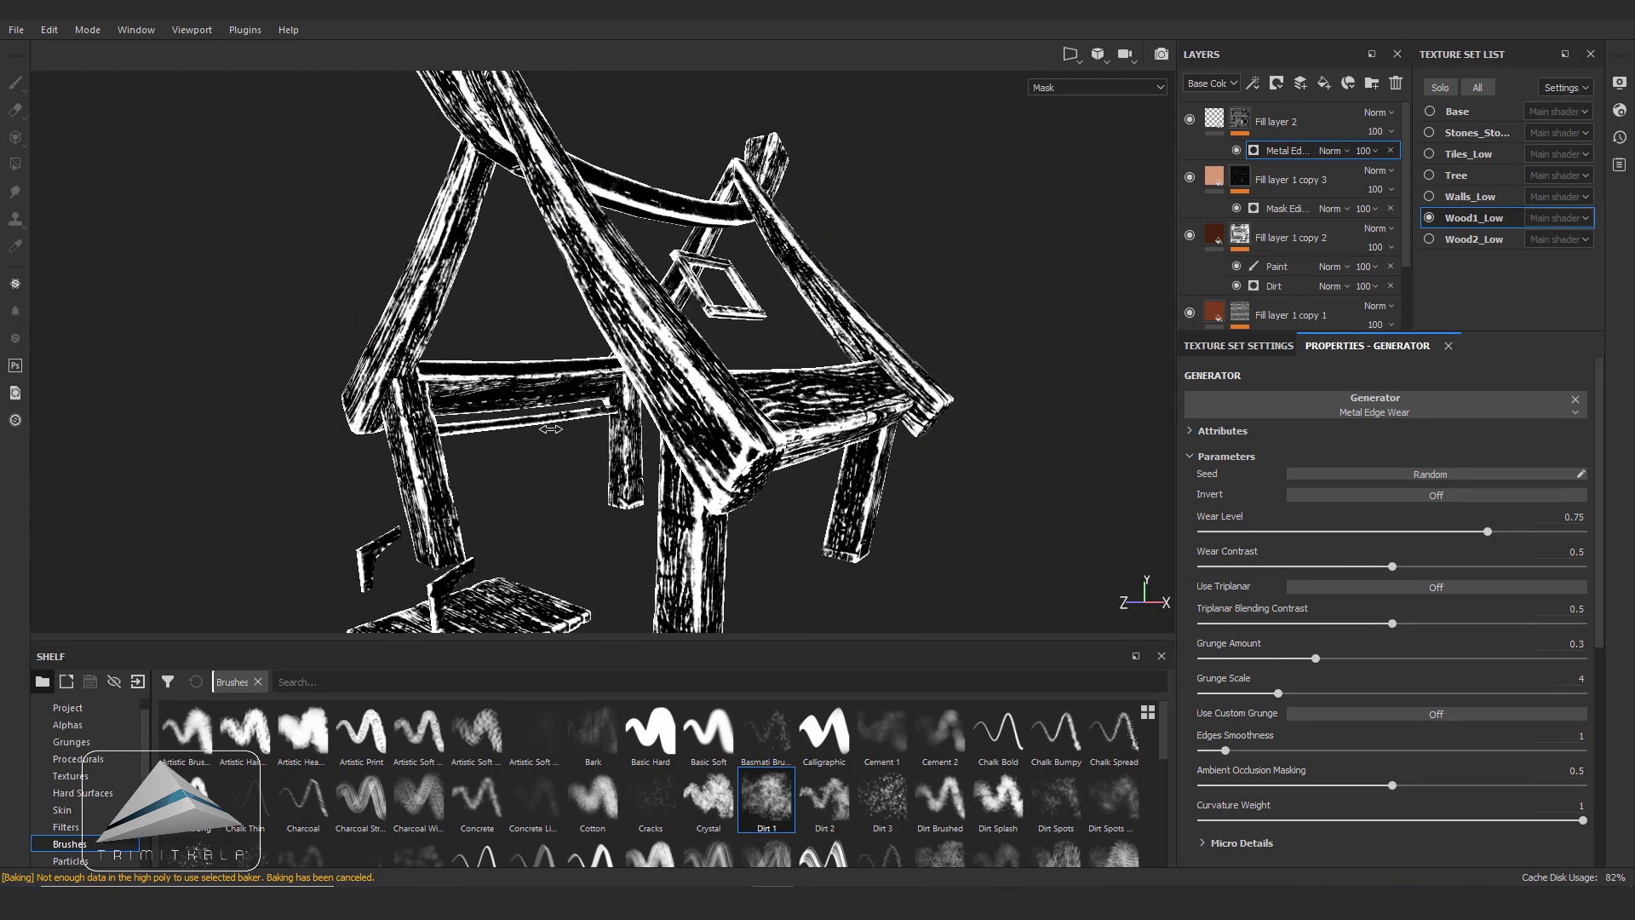
left_click_drag(551, 430, 551, 429, "alt")
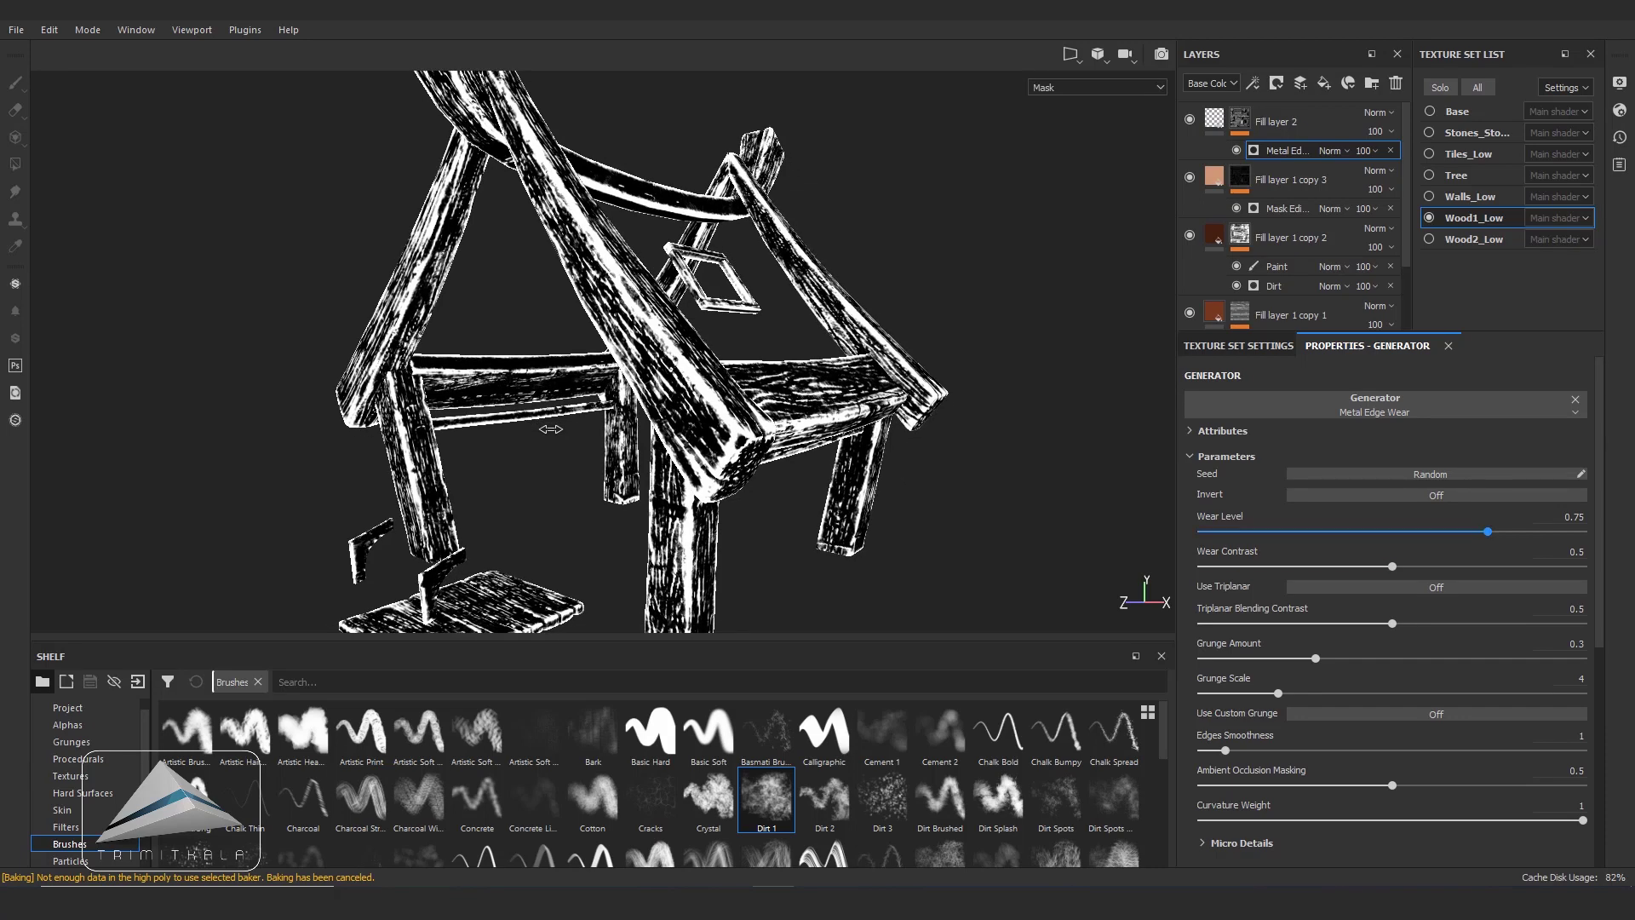
left_click_drag(1488, 531, 1431, 531)
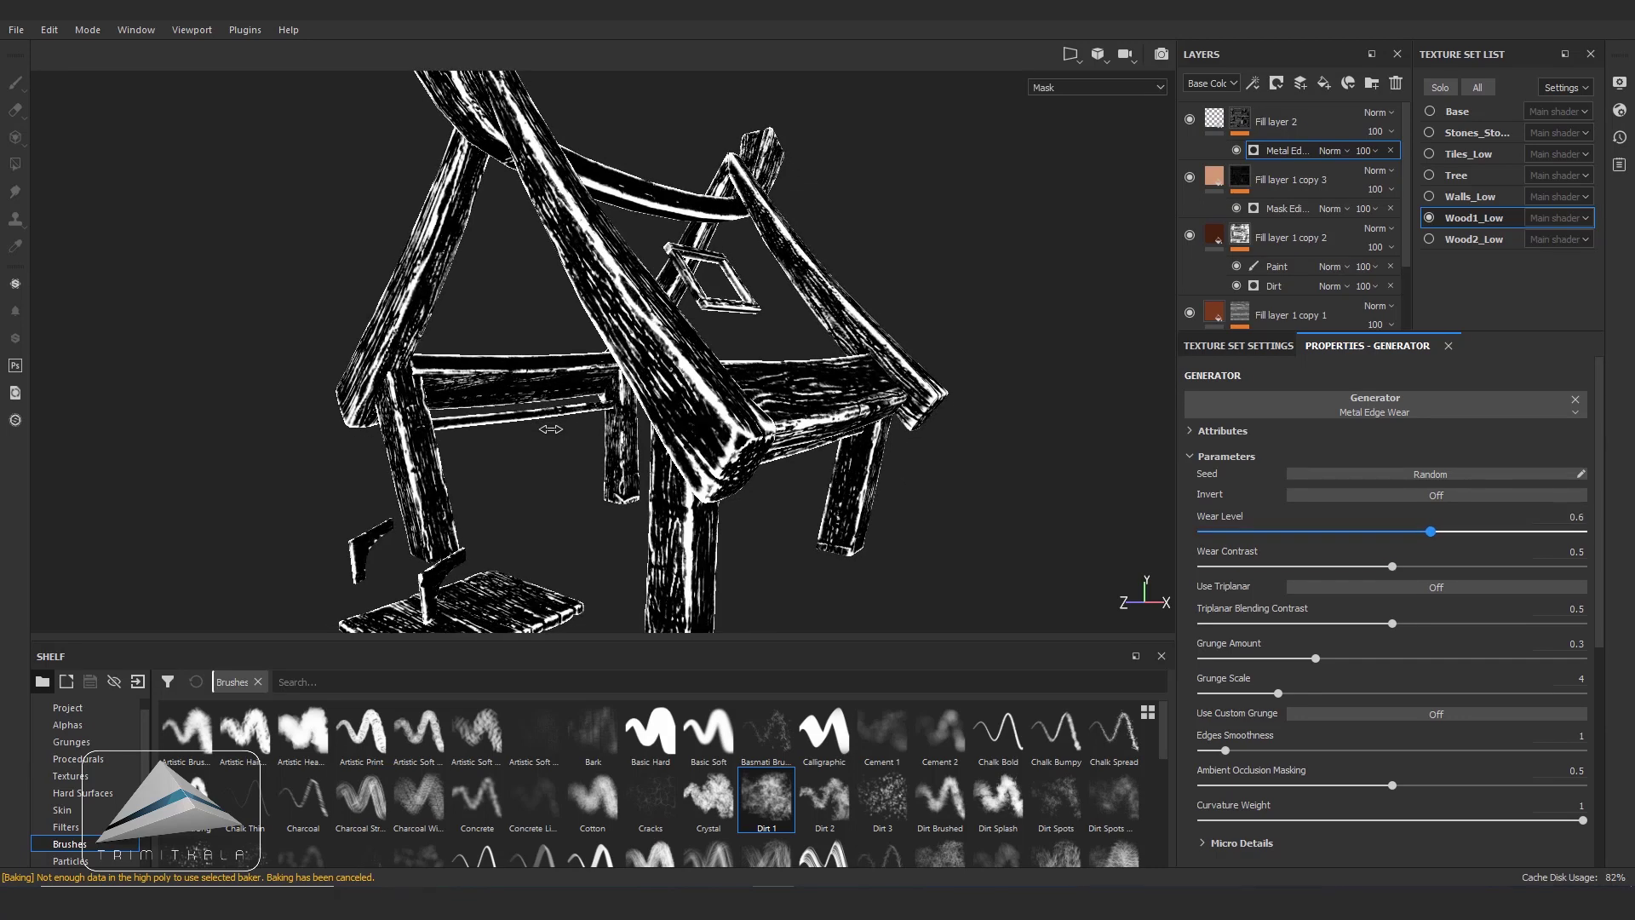
left_click_drag(1226, 750, 1582, 750)
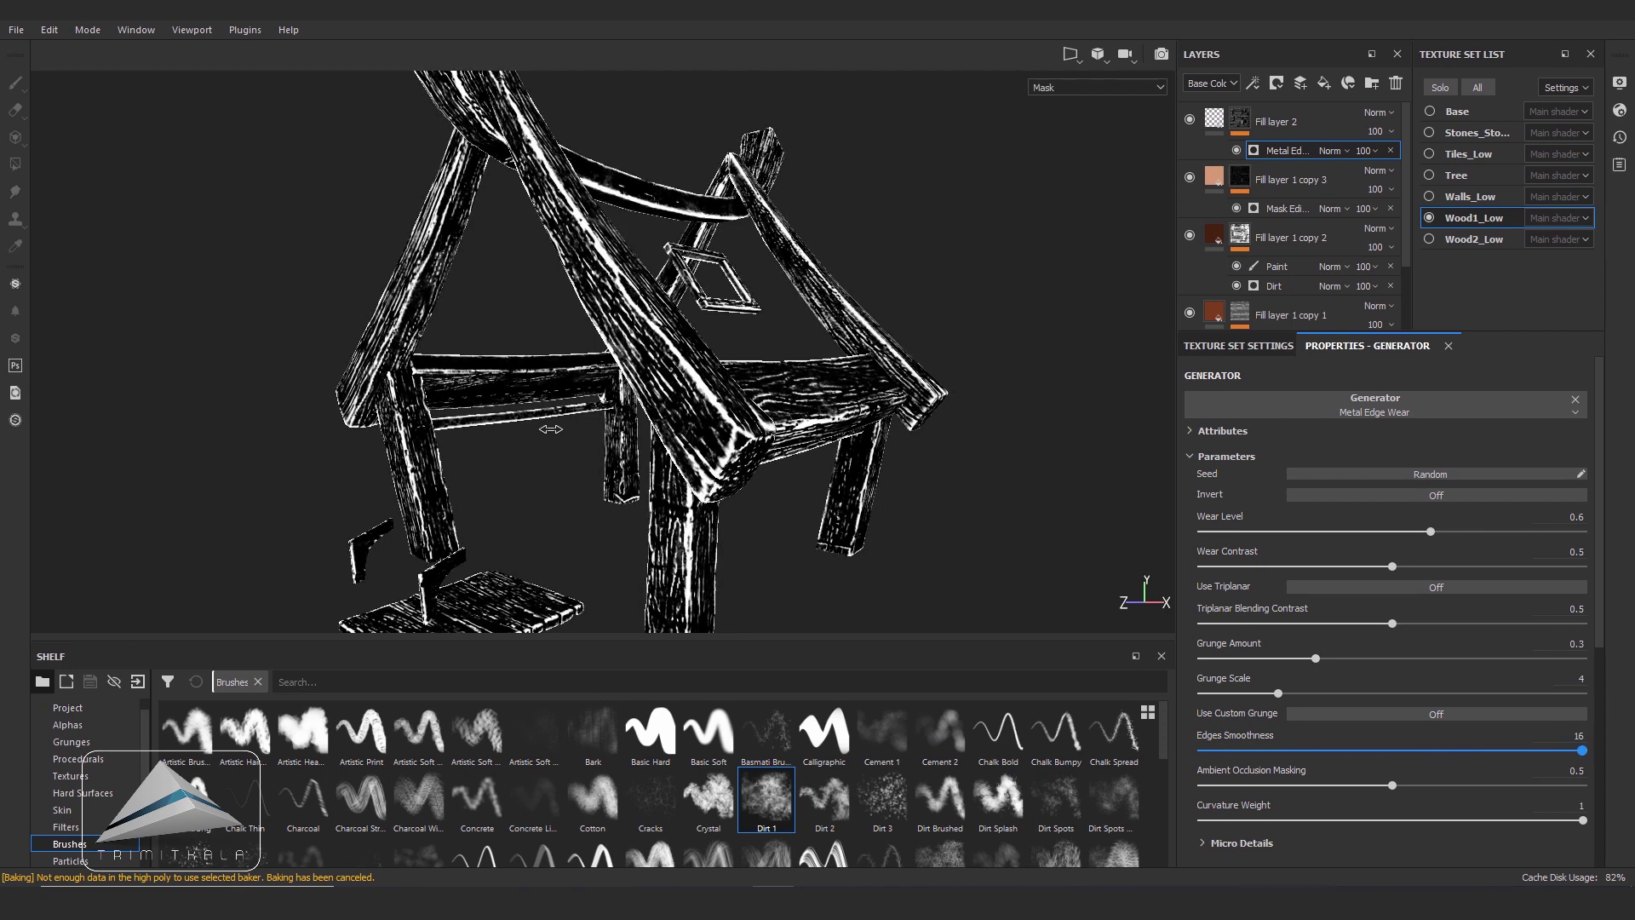
left_click_drag(551, 429, 551, 430, "alt")
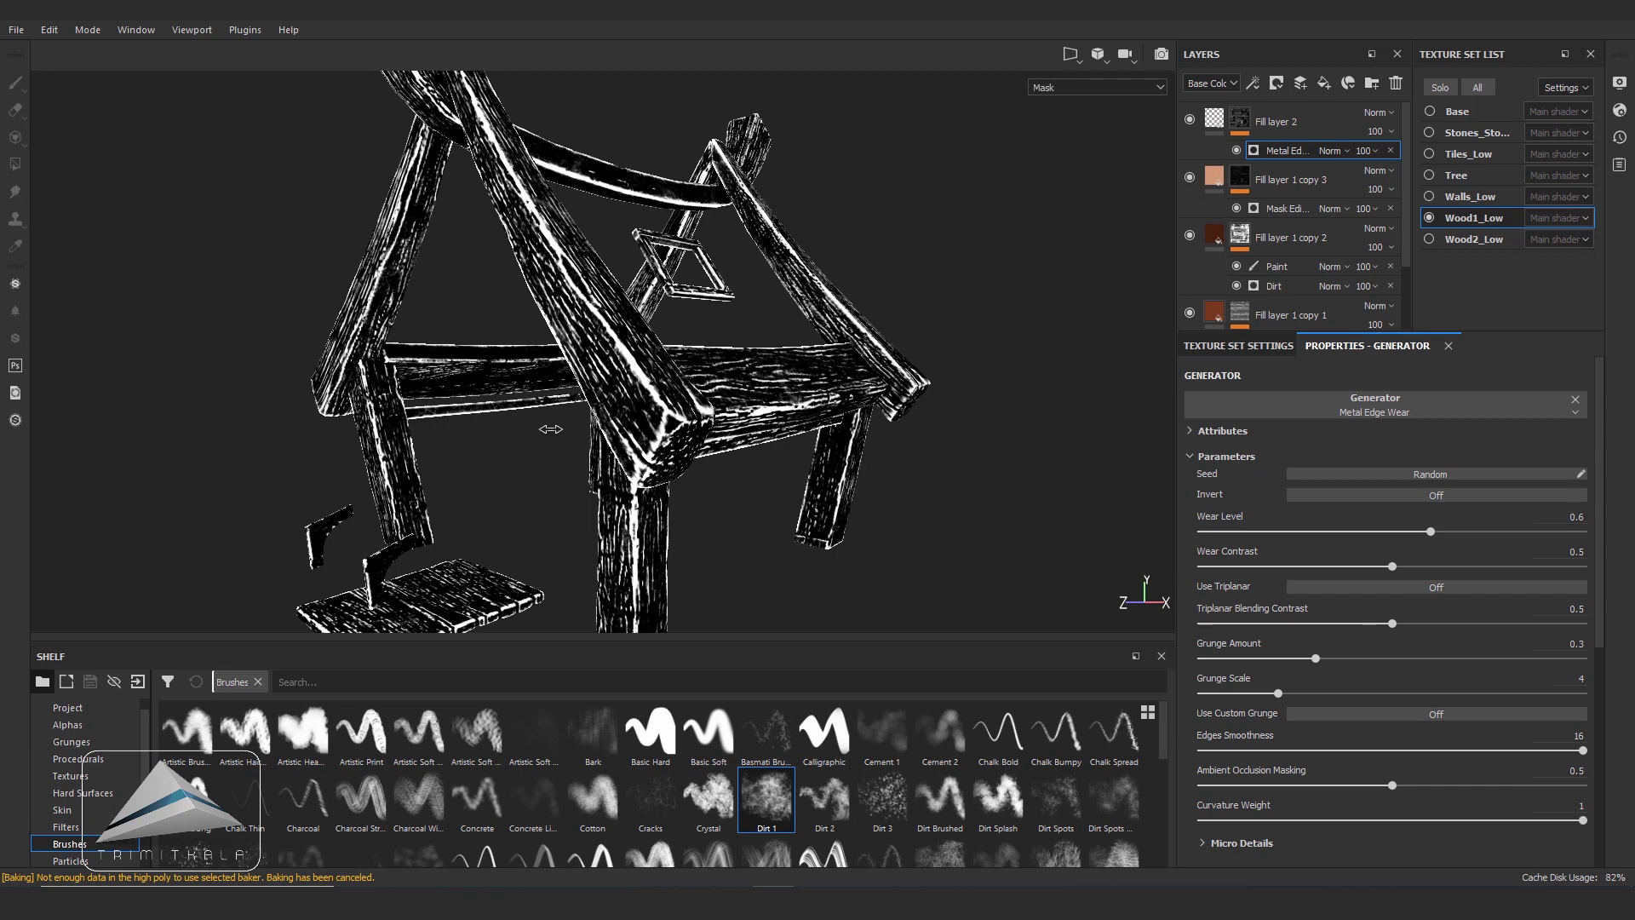
key("m")
left_click_drag(551, 429, 551, 430, "alt")
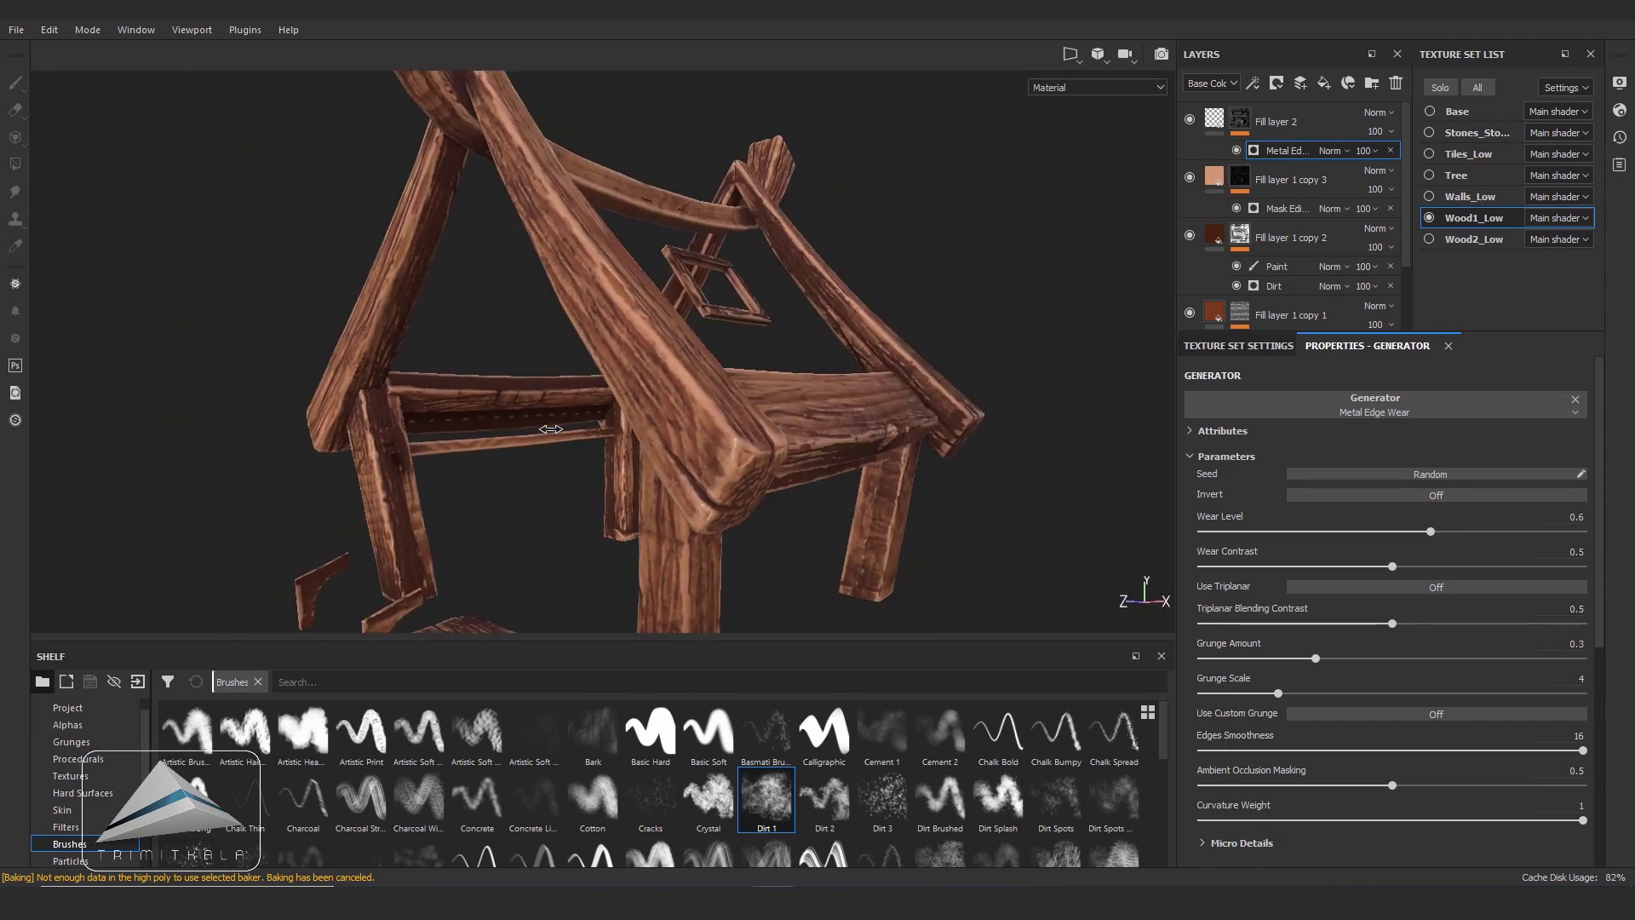
- Show Roughness in layer thumbnails and set Fill layer 2's opacity to 49
right_click_drag(551, 429, 551, 429, "shift")
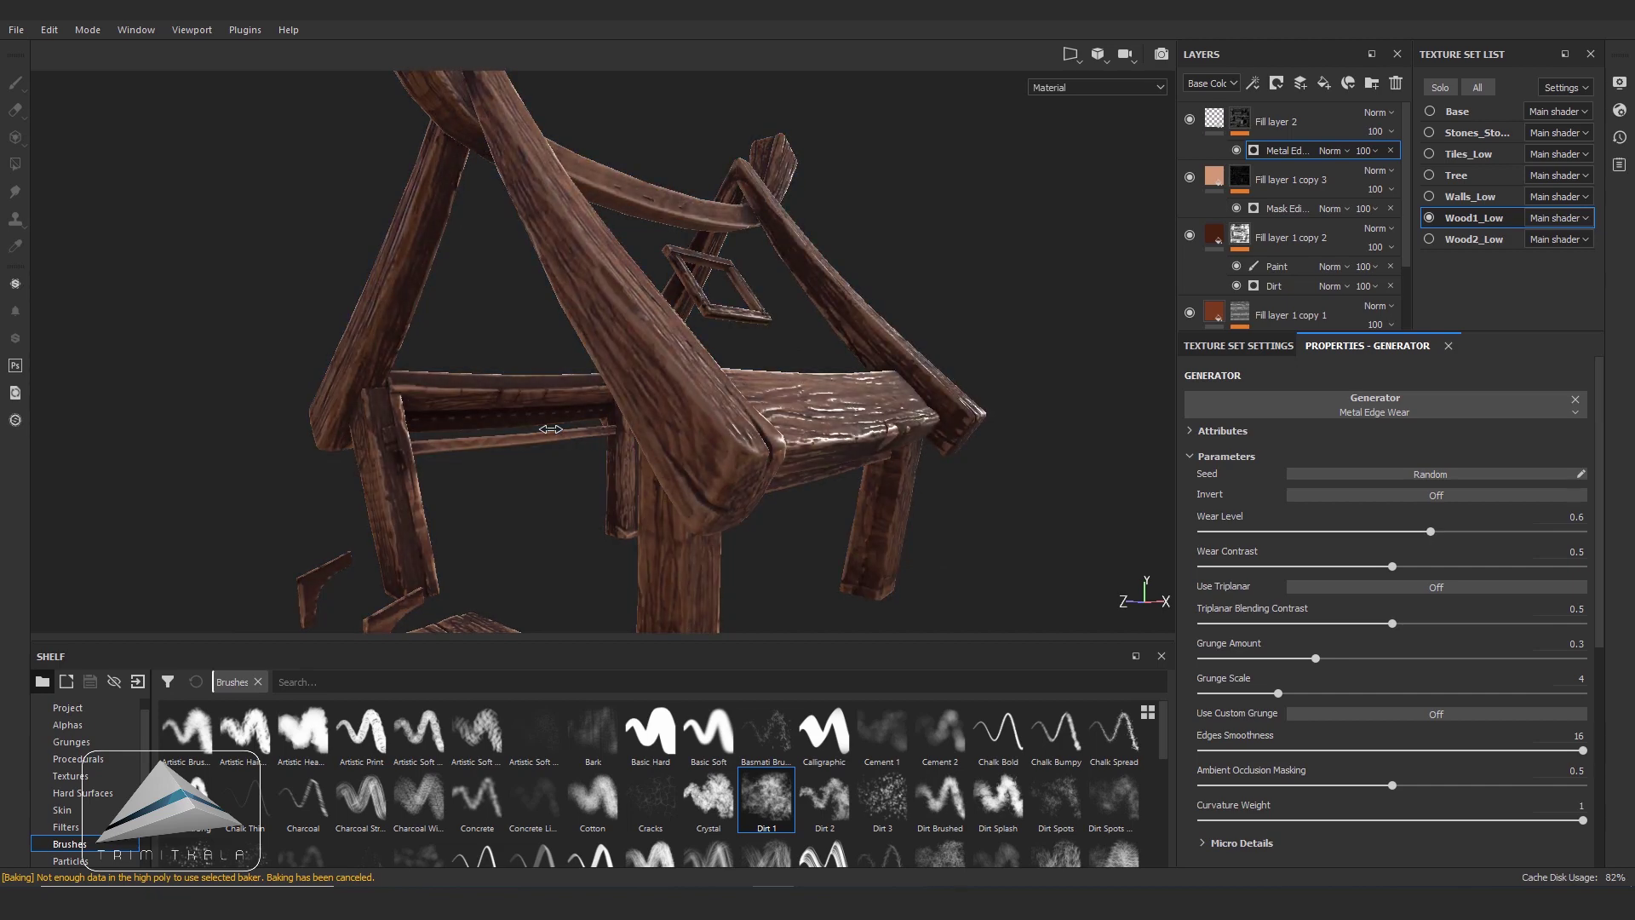
key("Delete")
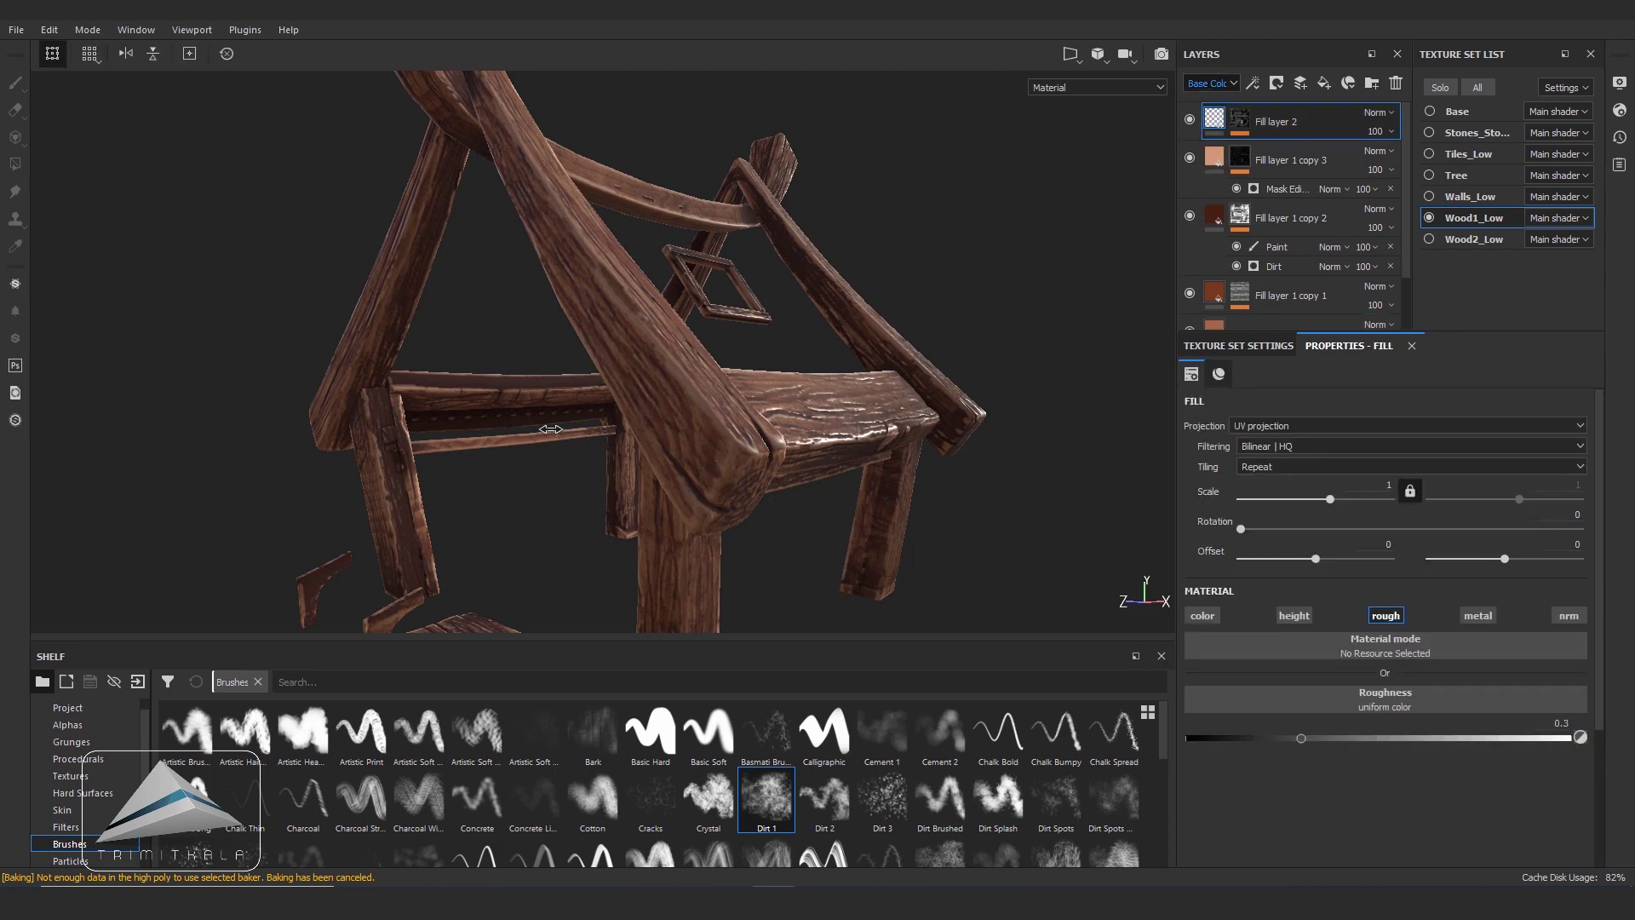
key("space")
key("Down")
key("Down")
key("Return")
key("space")
left_click_drag(550, 428, 551, 428)
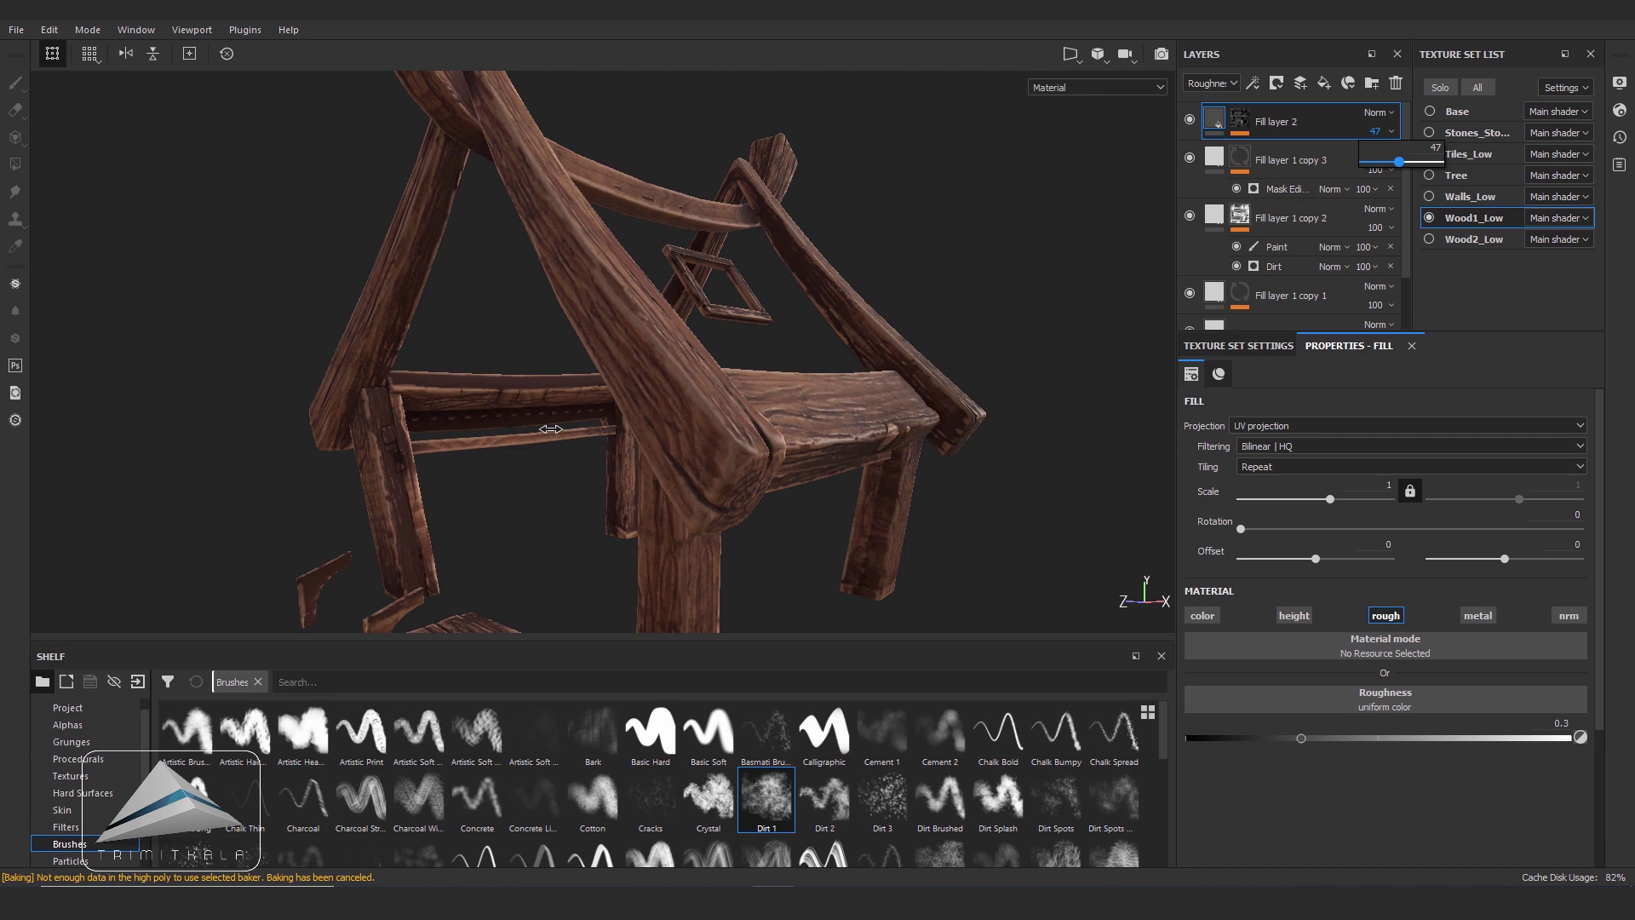
left_click_drag(550, 428, 550, 428)
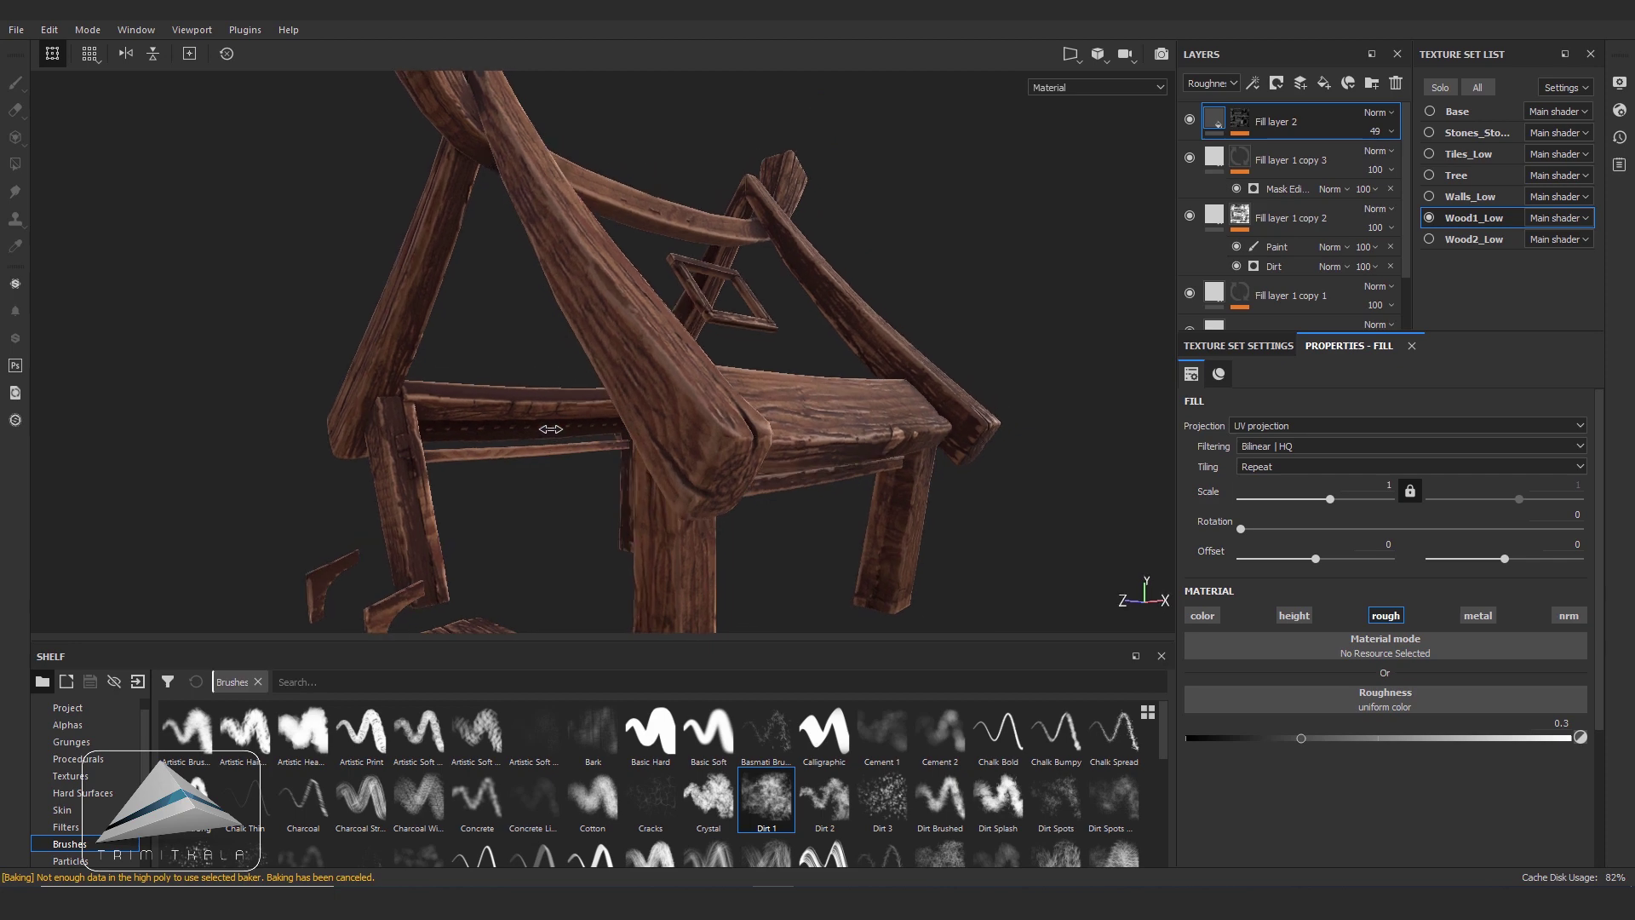
- Add a new empty folder at the top of the layer stack
right_click_drag(550, 429, 550, 428, "shift")
left_click_drag(550, 428, 550, 428, "alt")
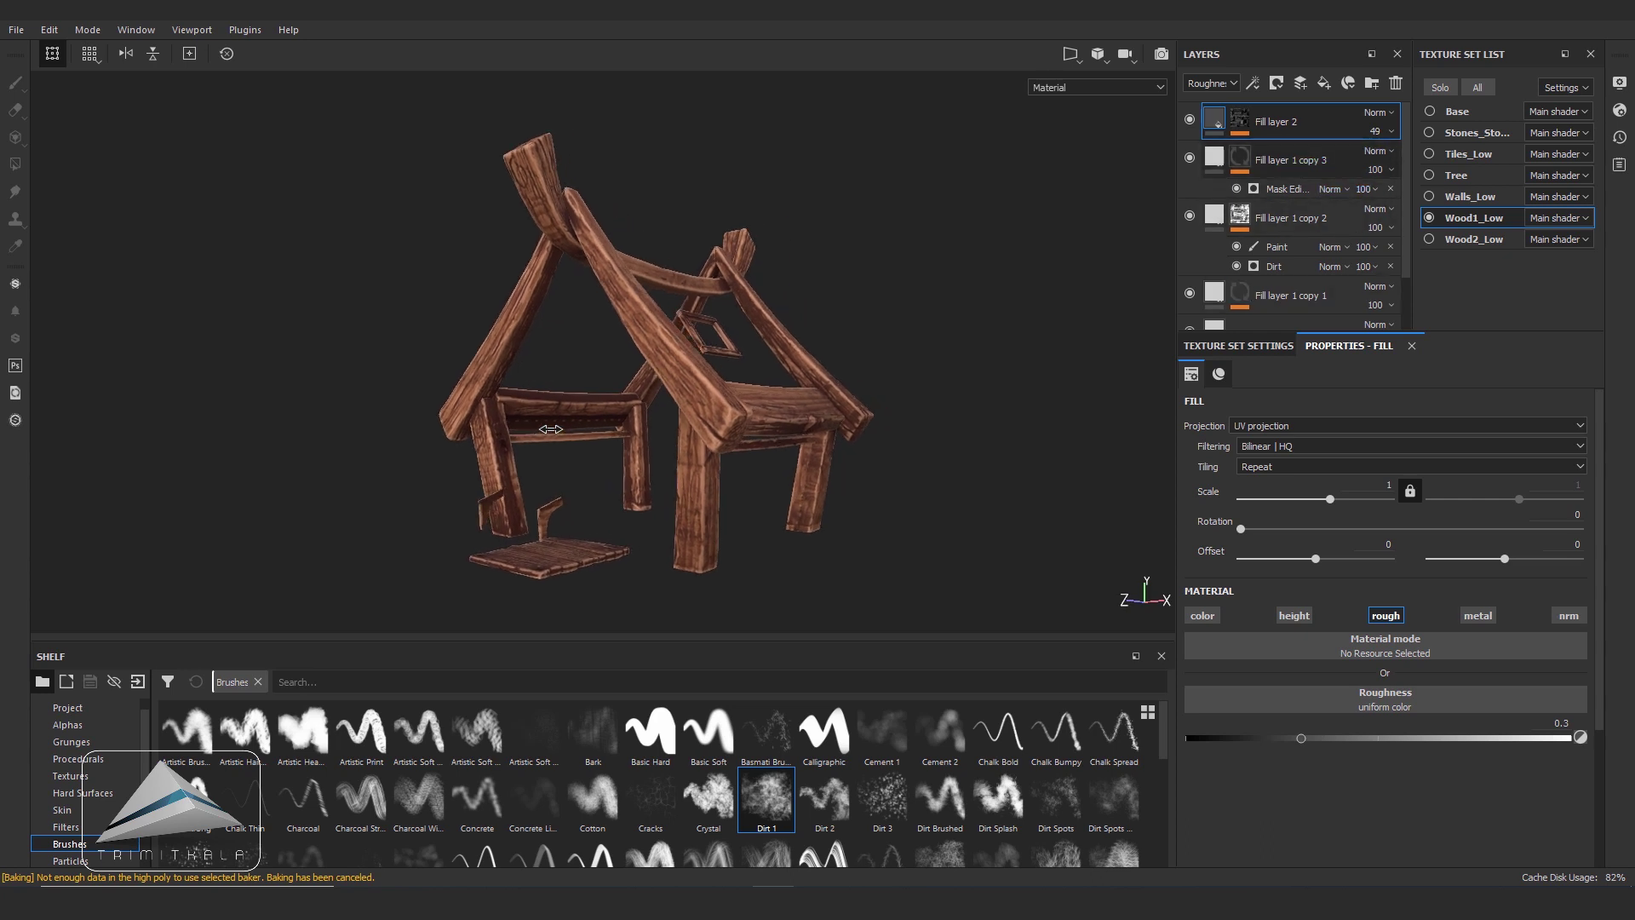
left_click(1372, 83)
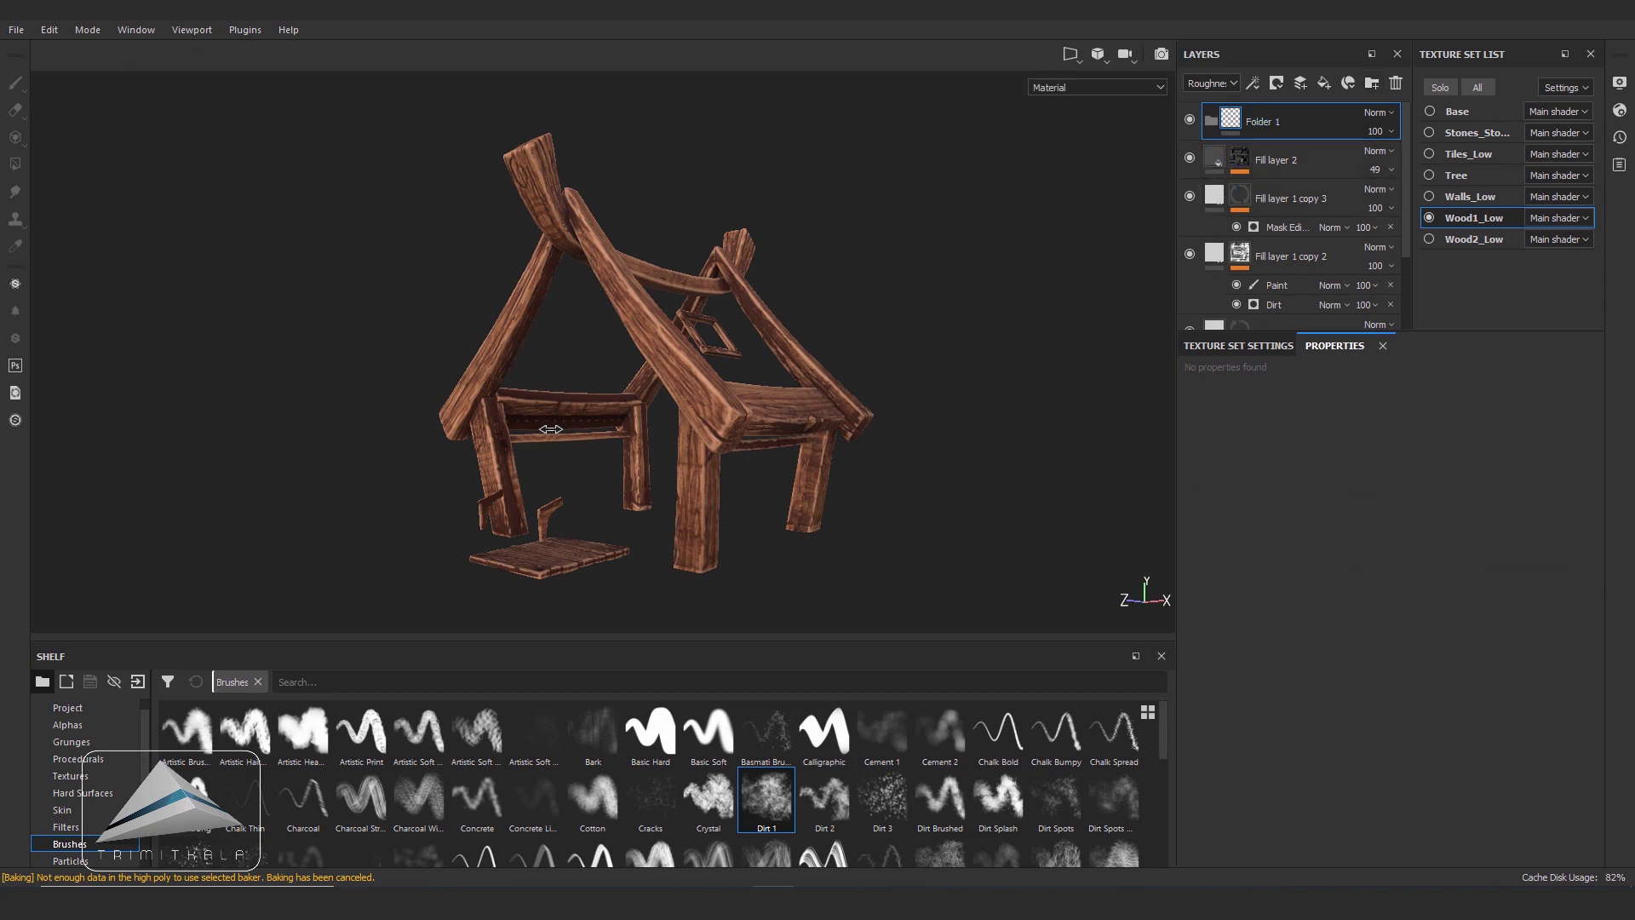
- Move Fill layer 2 through Fill layer 1 into Folder 1
left_click(1276, 160)
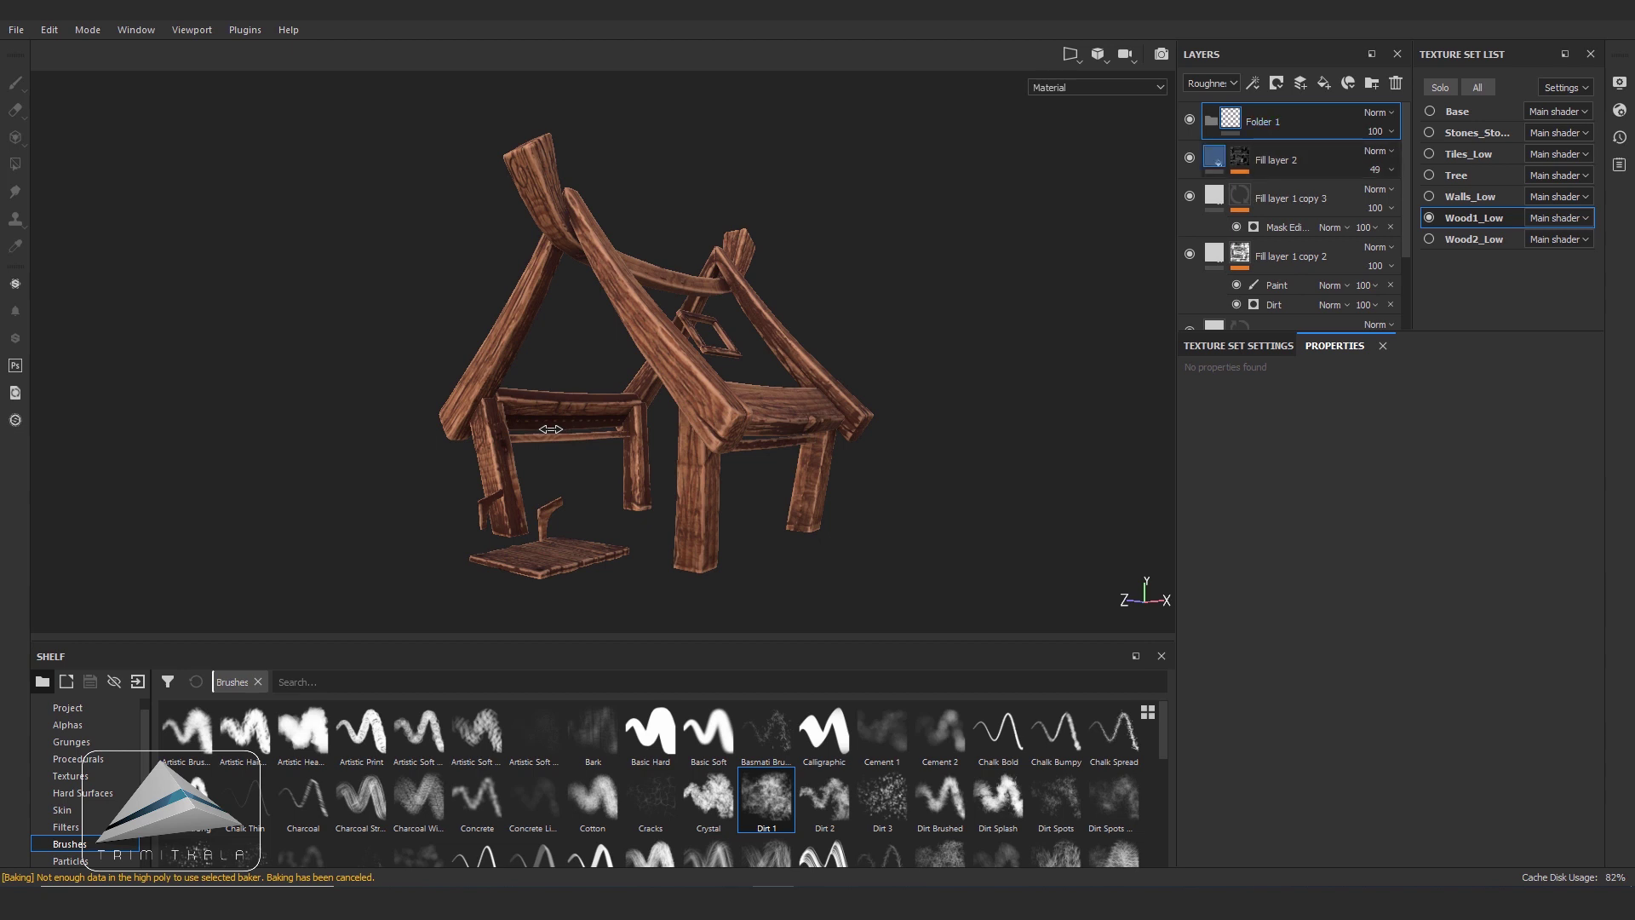
scroll(1290, 213, "down", 3)
left_click(1252, 267, "shift")
left_click_drag(1229, 150, 1231, 125)
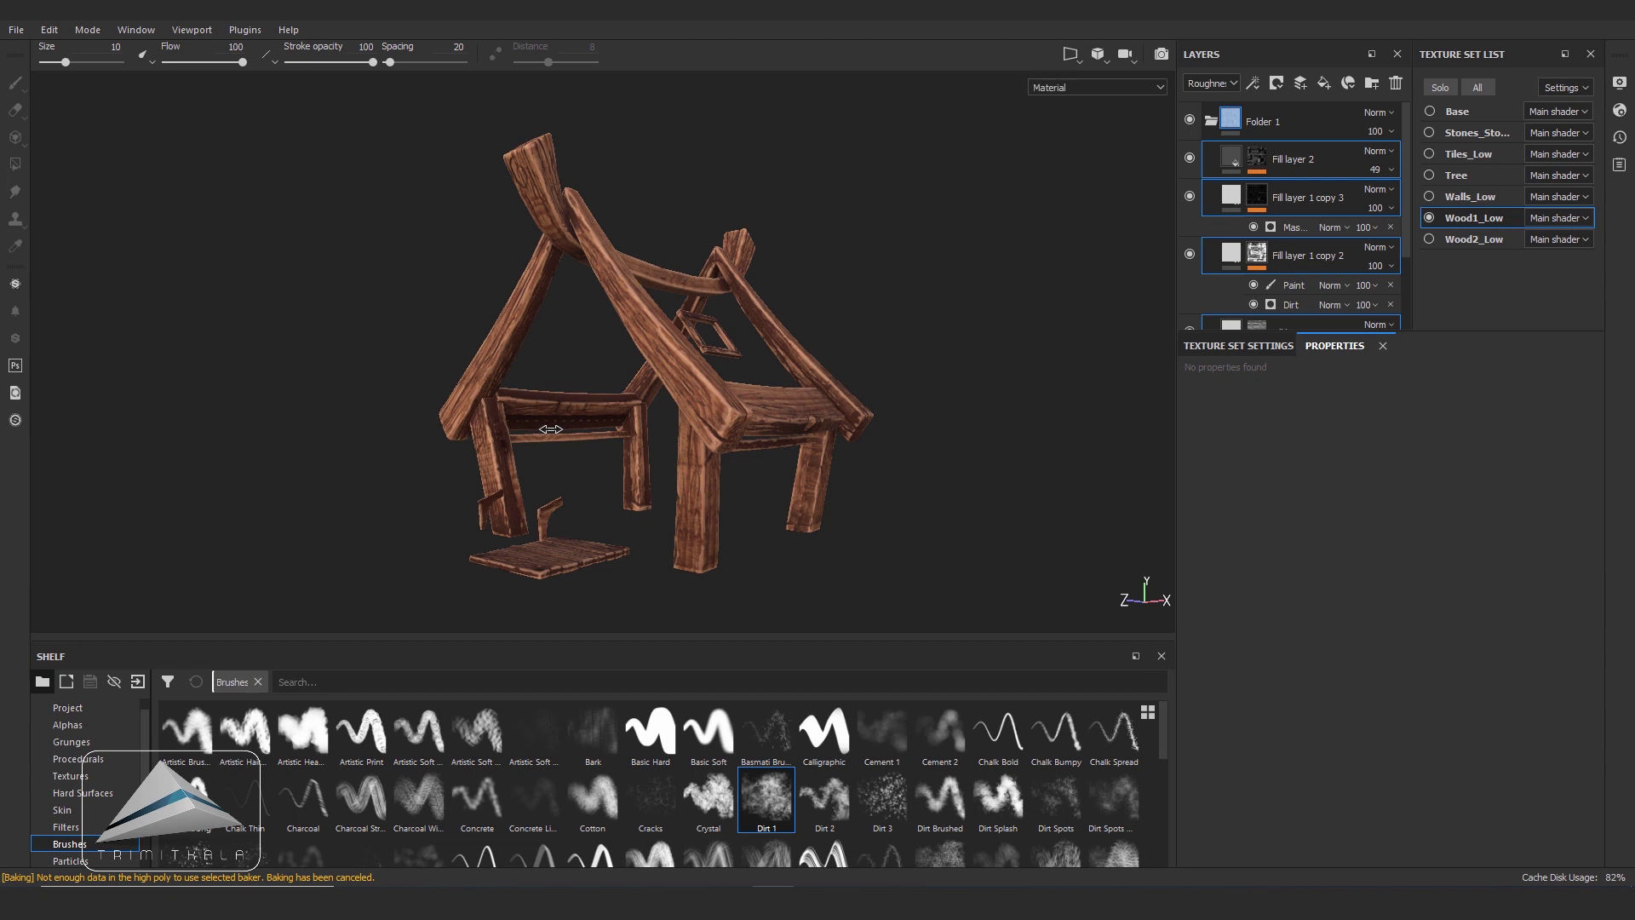
- Collapse Folder 1 and rename it Base Wood
left_click(1211, 121)
double_click(1269, 121)
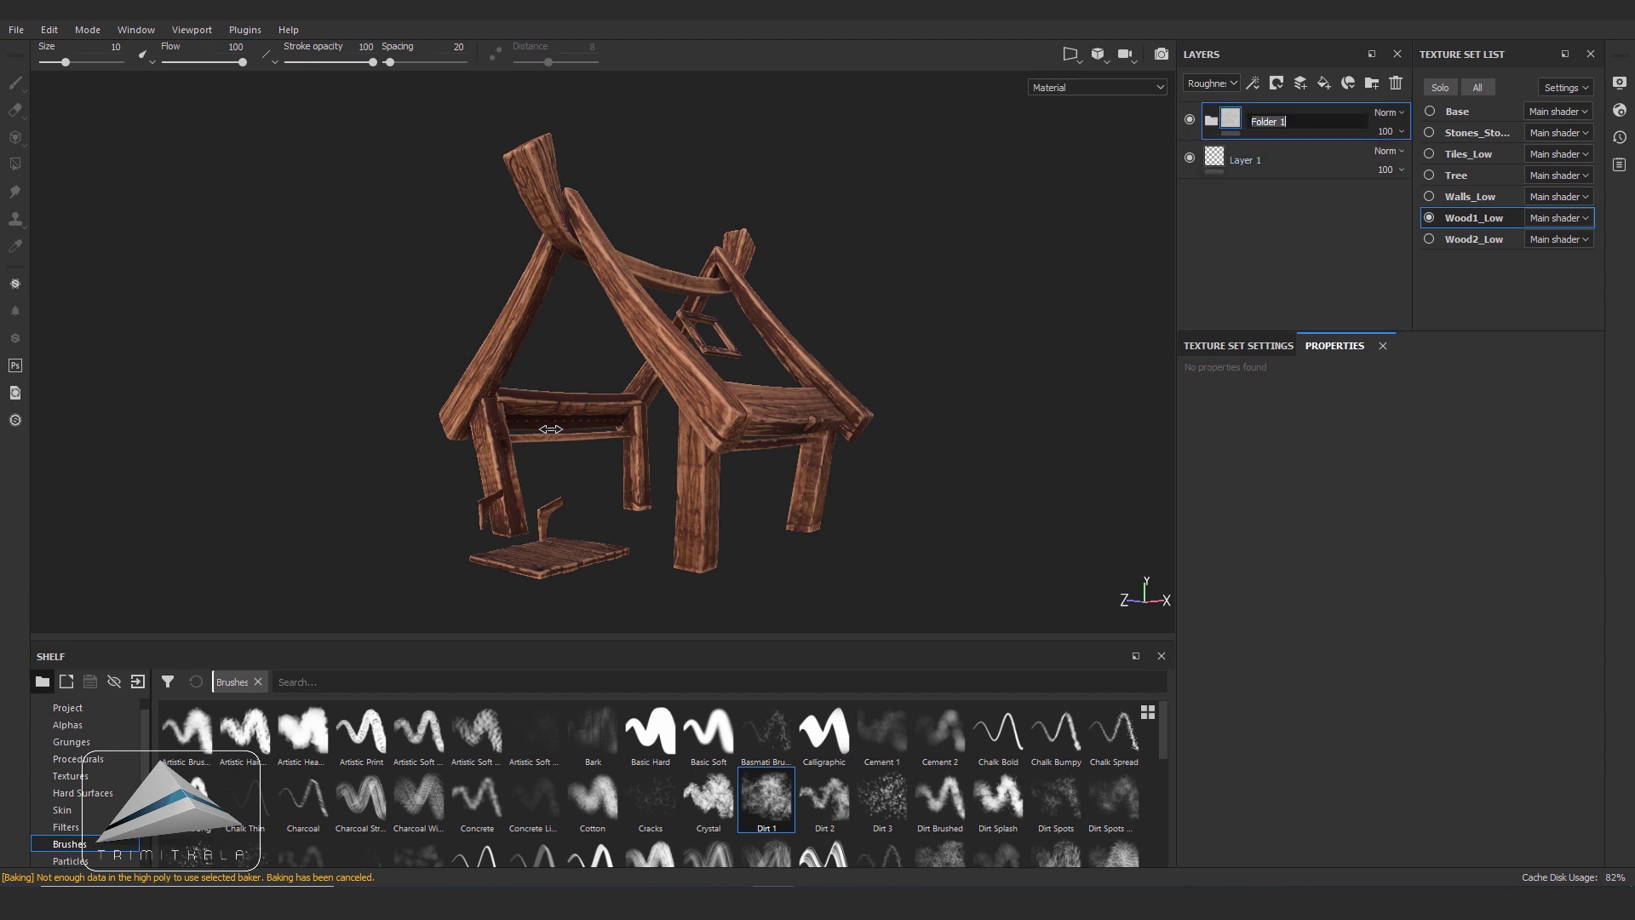
type("B")
type("Wood")
key("Return")
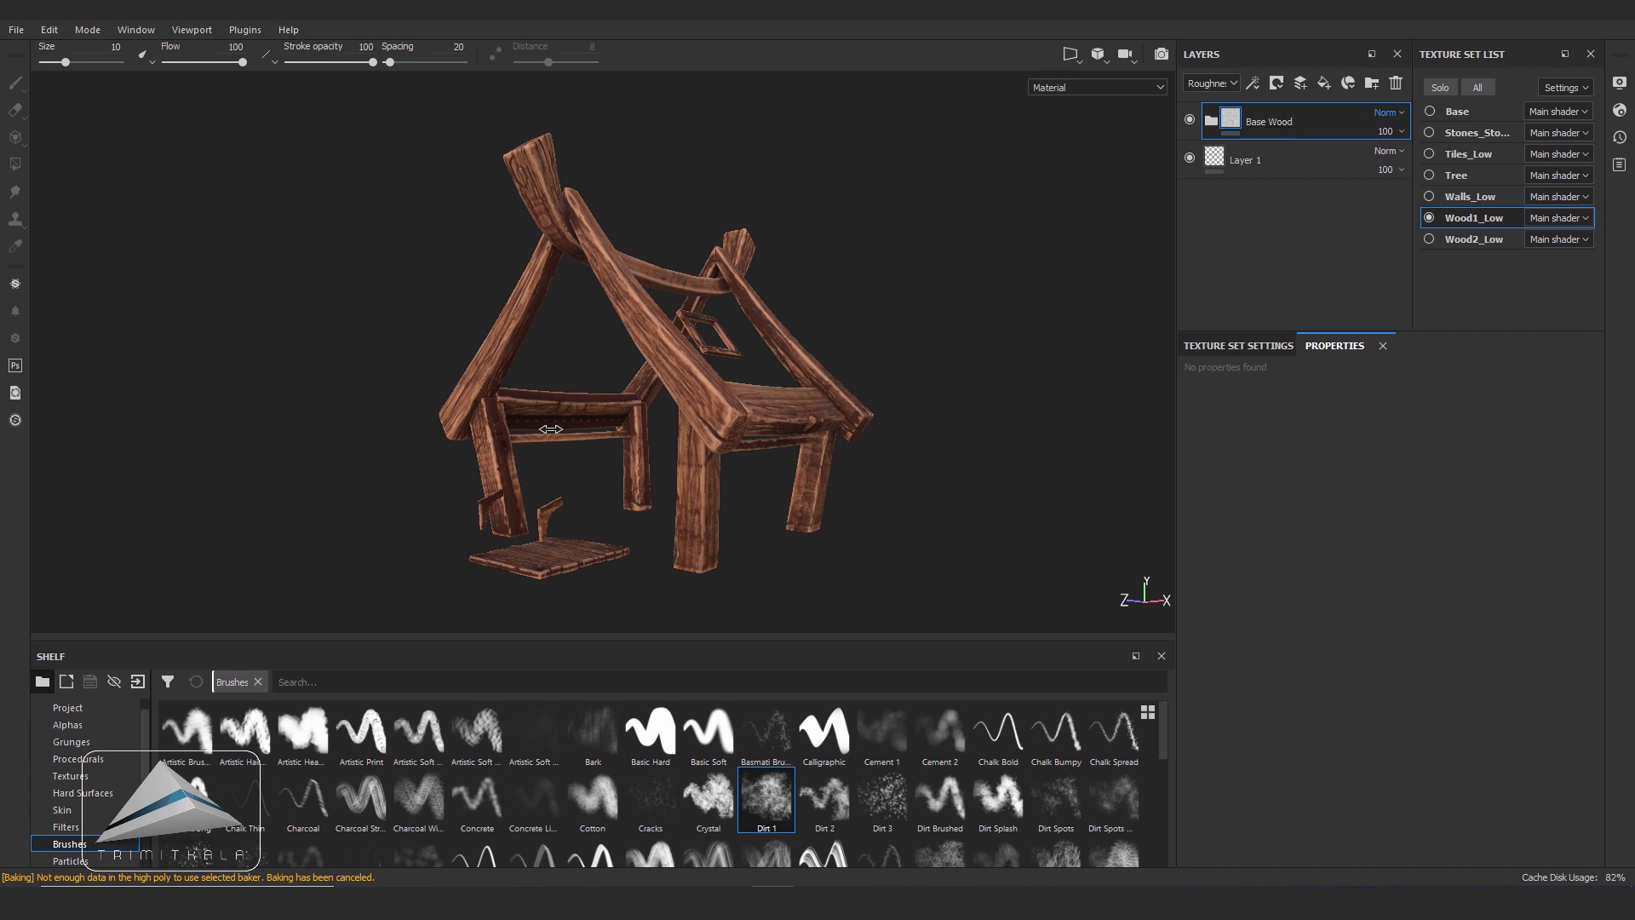
left_click_drag(550, 429, 551, 428, "alt")
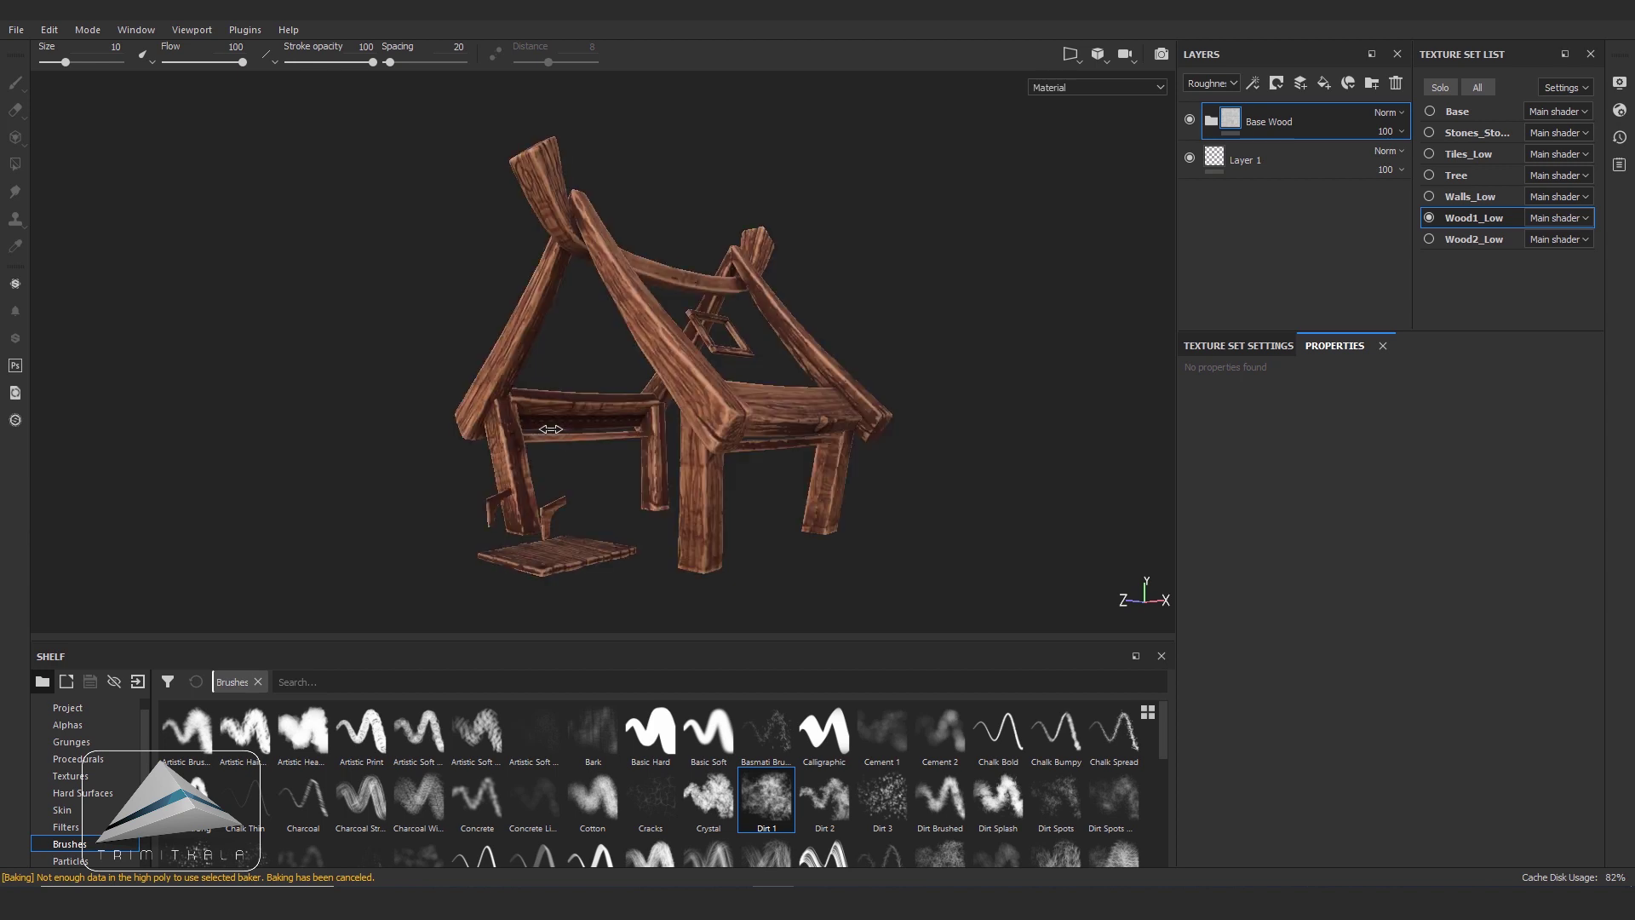
- Turn the Base Wood layer folder into a smart material on the shelf
right_click(1261, 125)
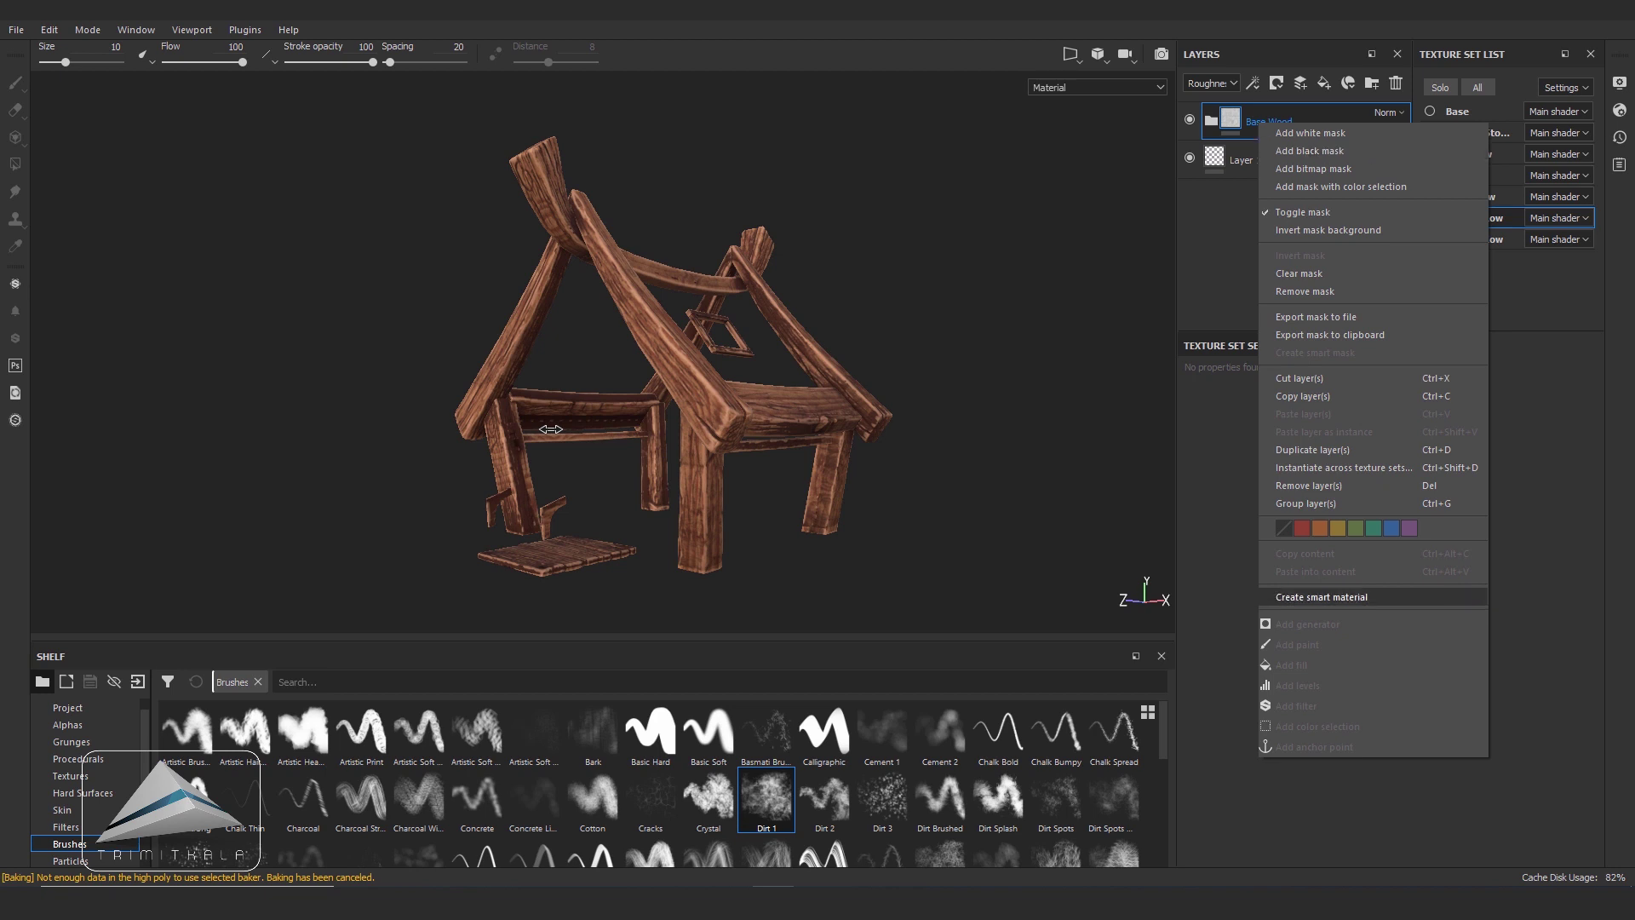
key("Return")
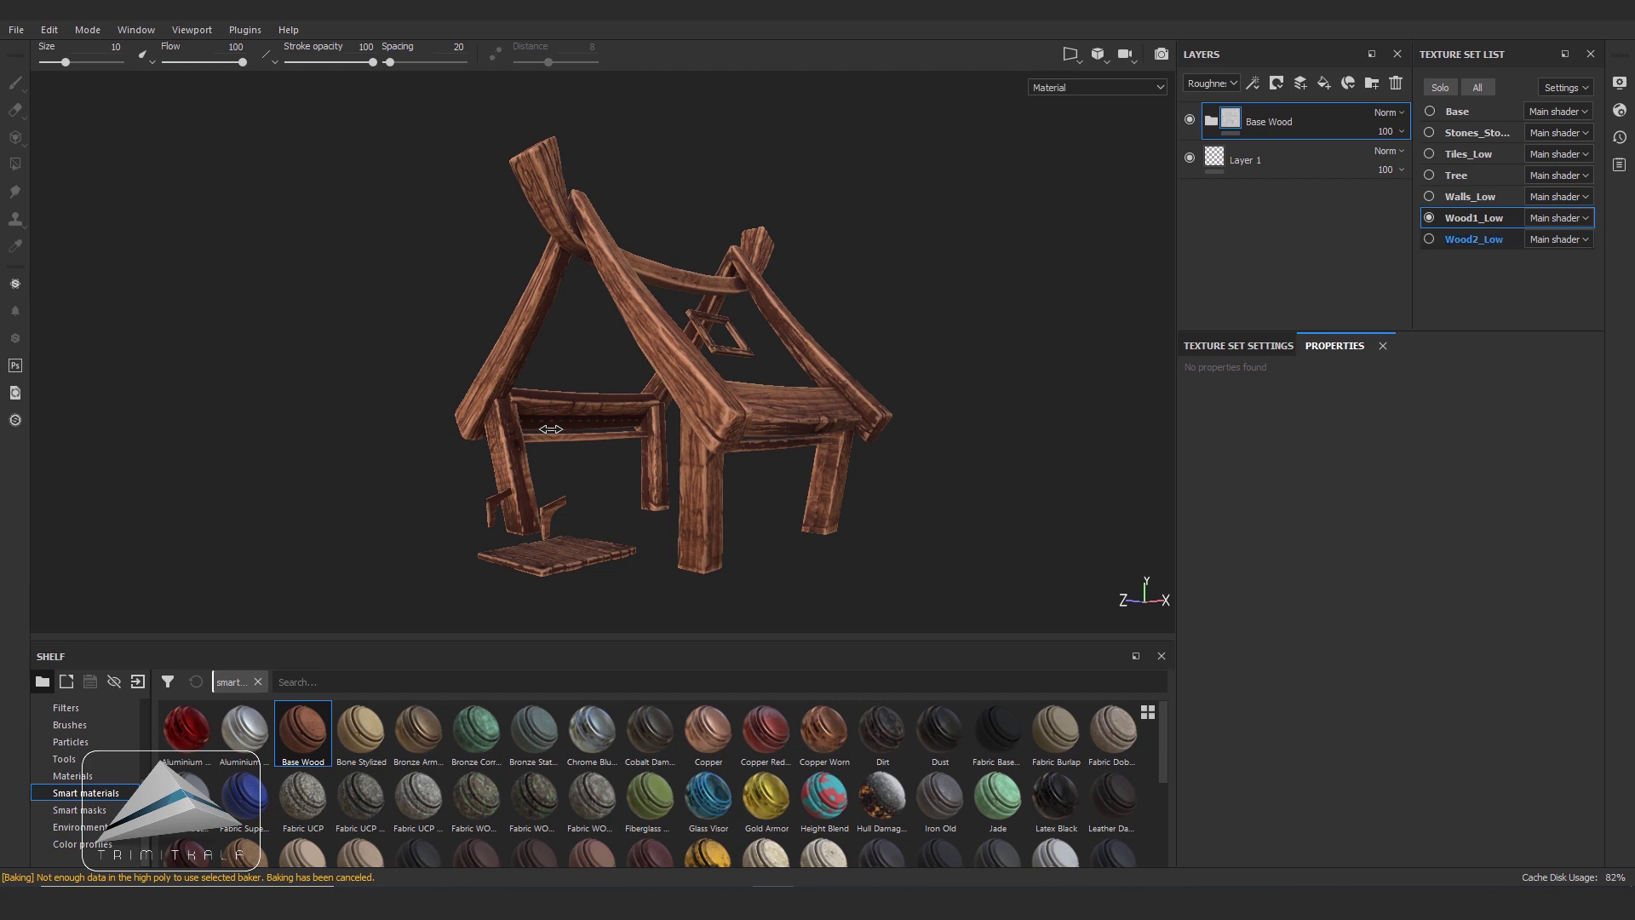
- Apply the Base Wood smart material to Wood2_Low so the white railings and stairs become wood
key("1")
left_click(1474, 239)
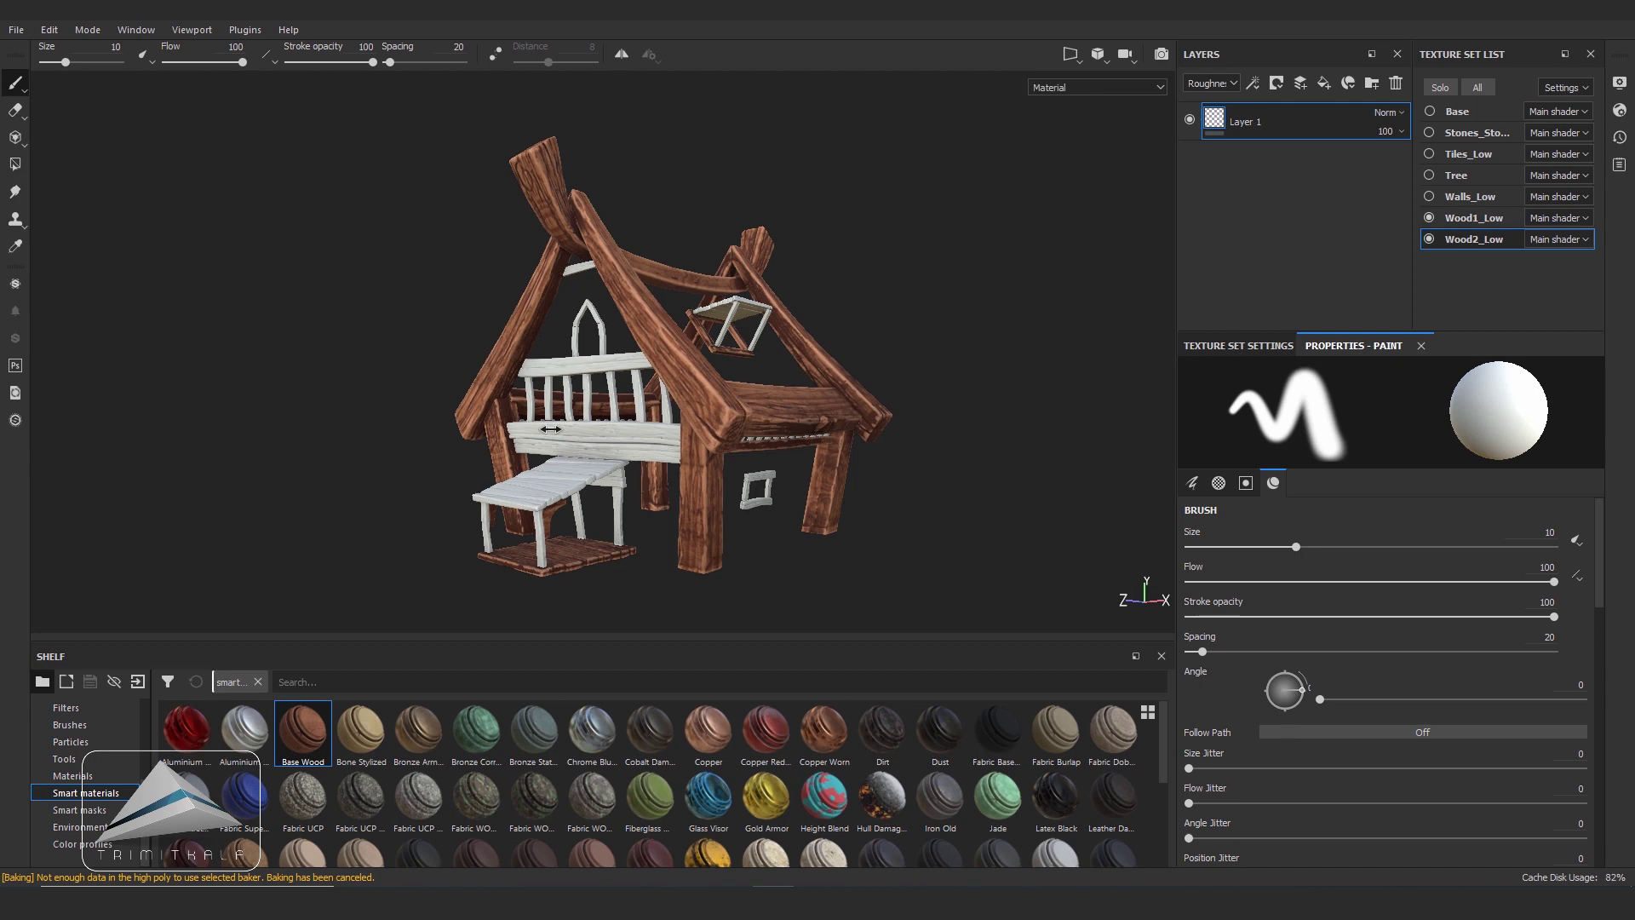
middle_click_drag(689, 498, 670, 498)
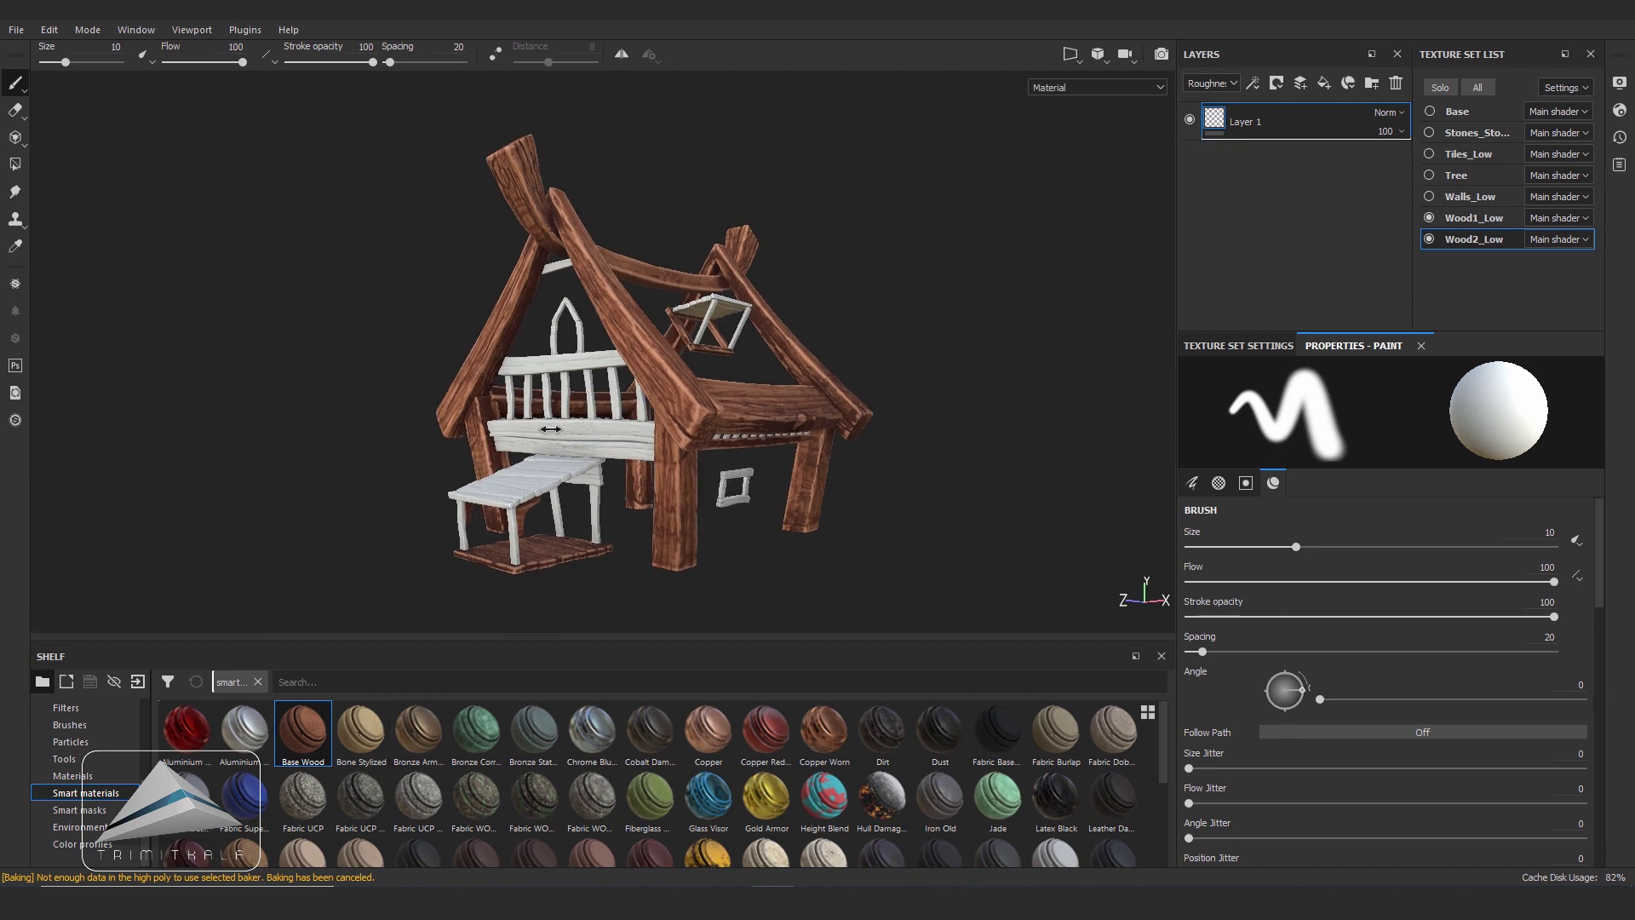
left_click_drag(550, 428, 551, 428)
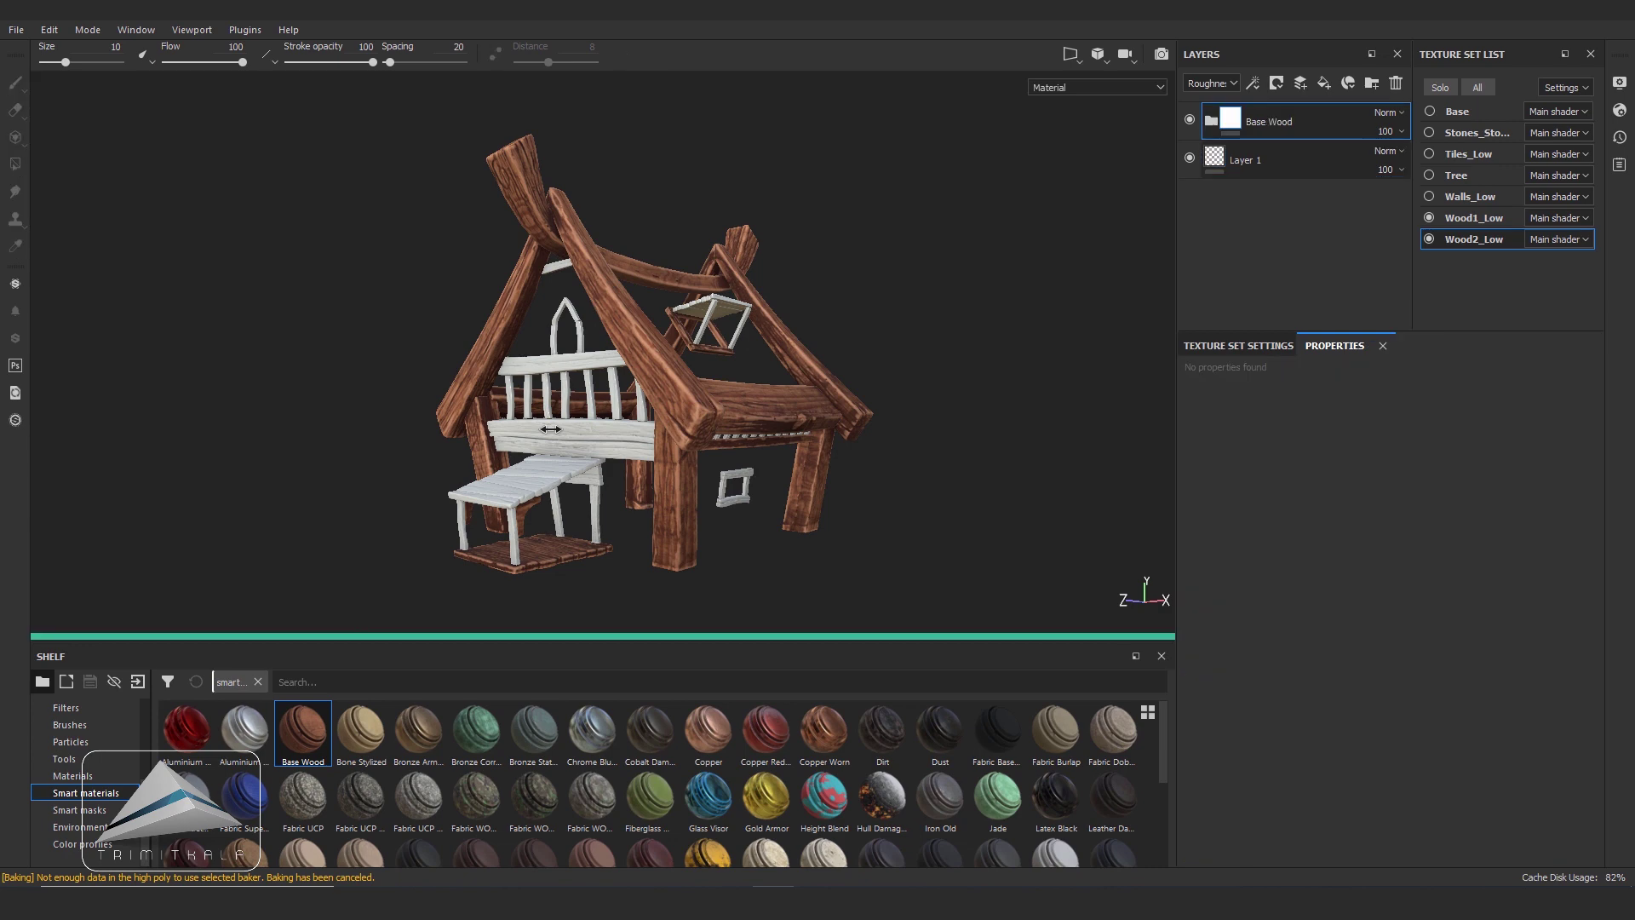
left_click_drag(551, 428, 551, 429, "alt")
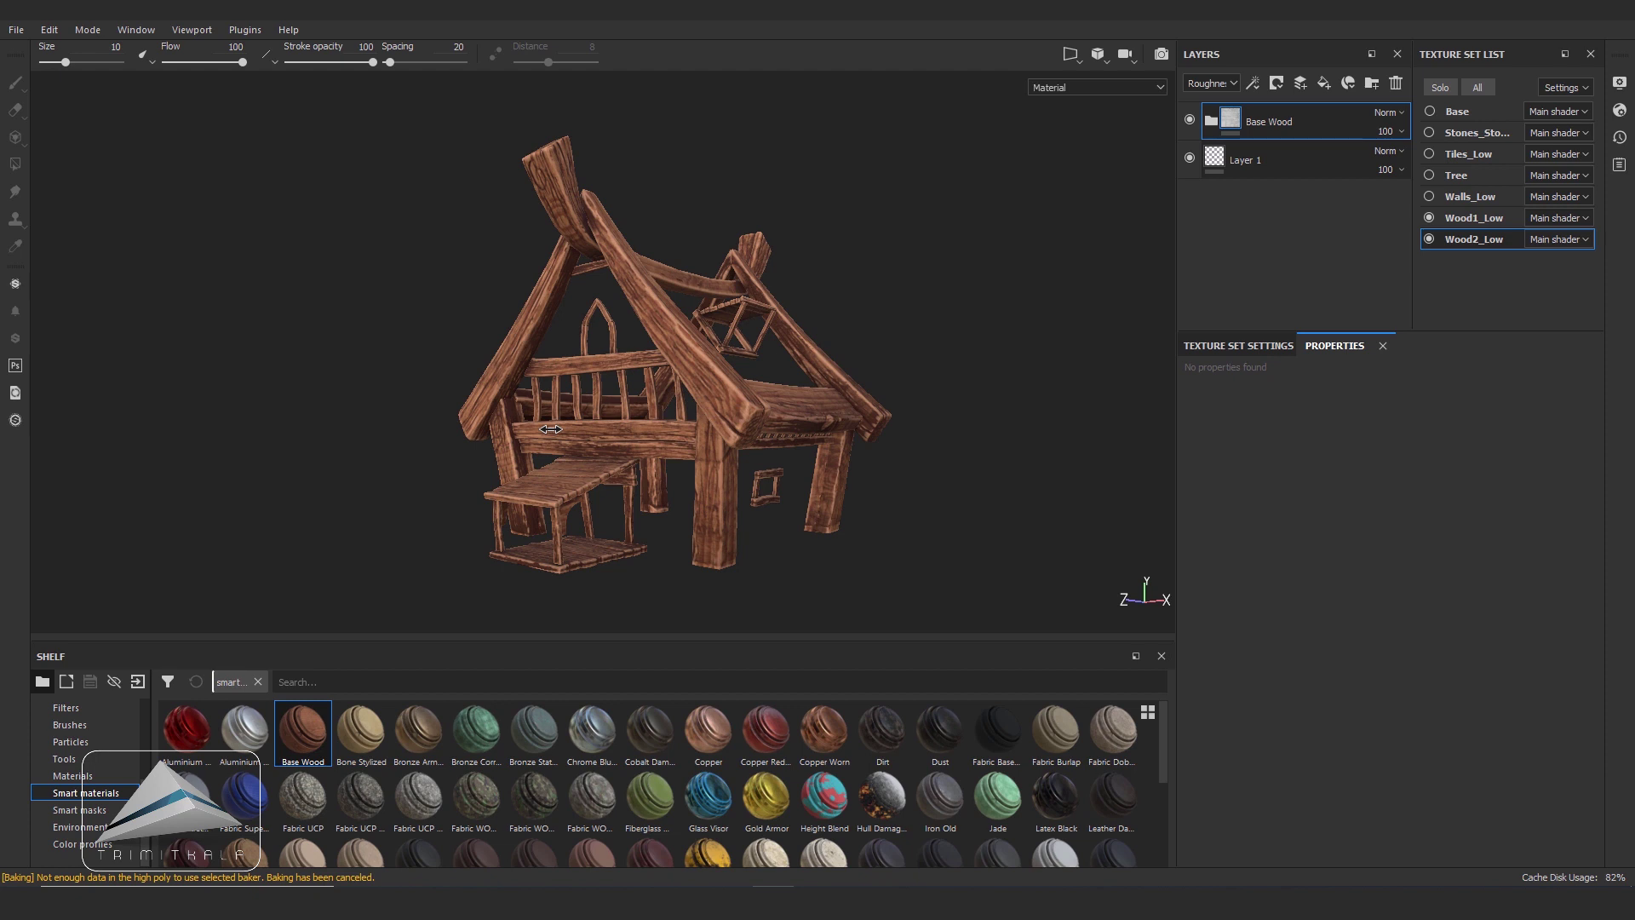
- Show the Tree, hide the Wood1_Low and Wood2_Low house parts, and switch to the Tree texture set
left_click(1430, 174)
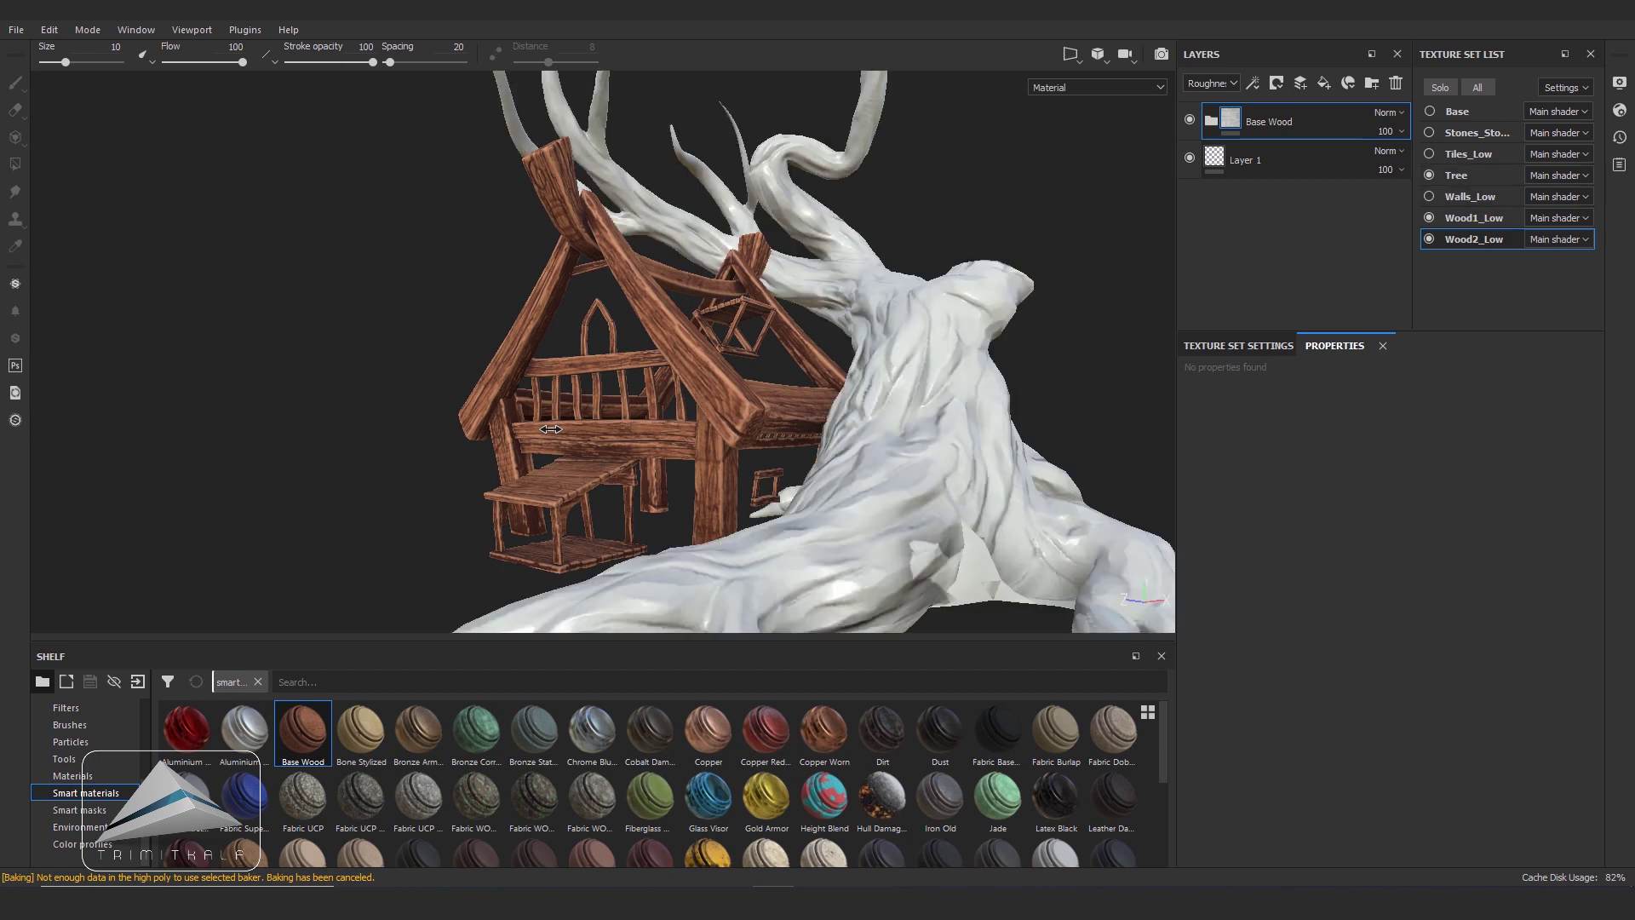
left_click_drag(551, 429, 551, 429, "alt")
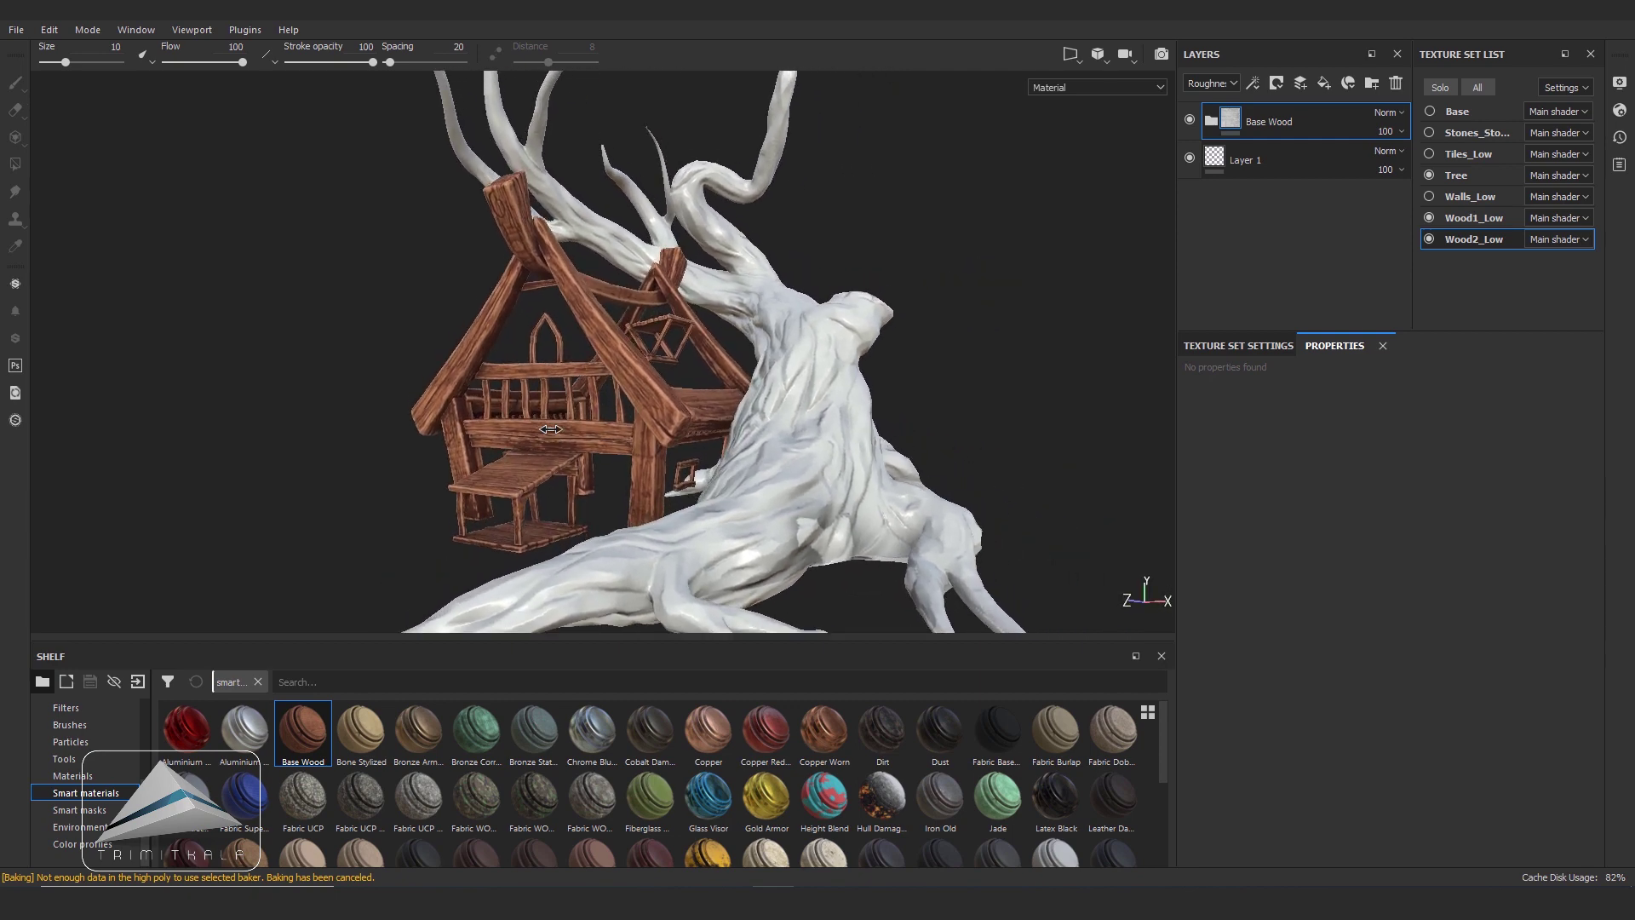
left_click(1431, 218)
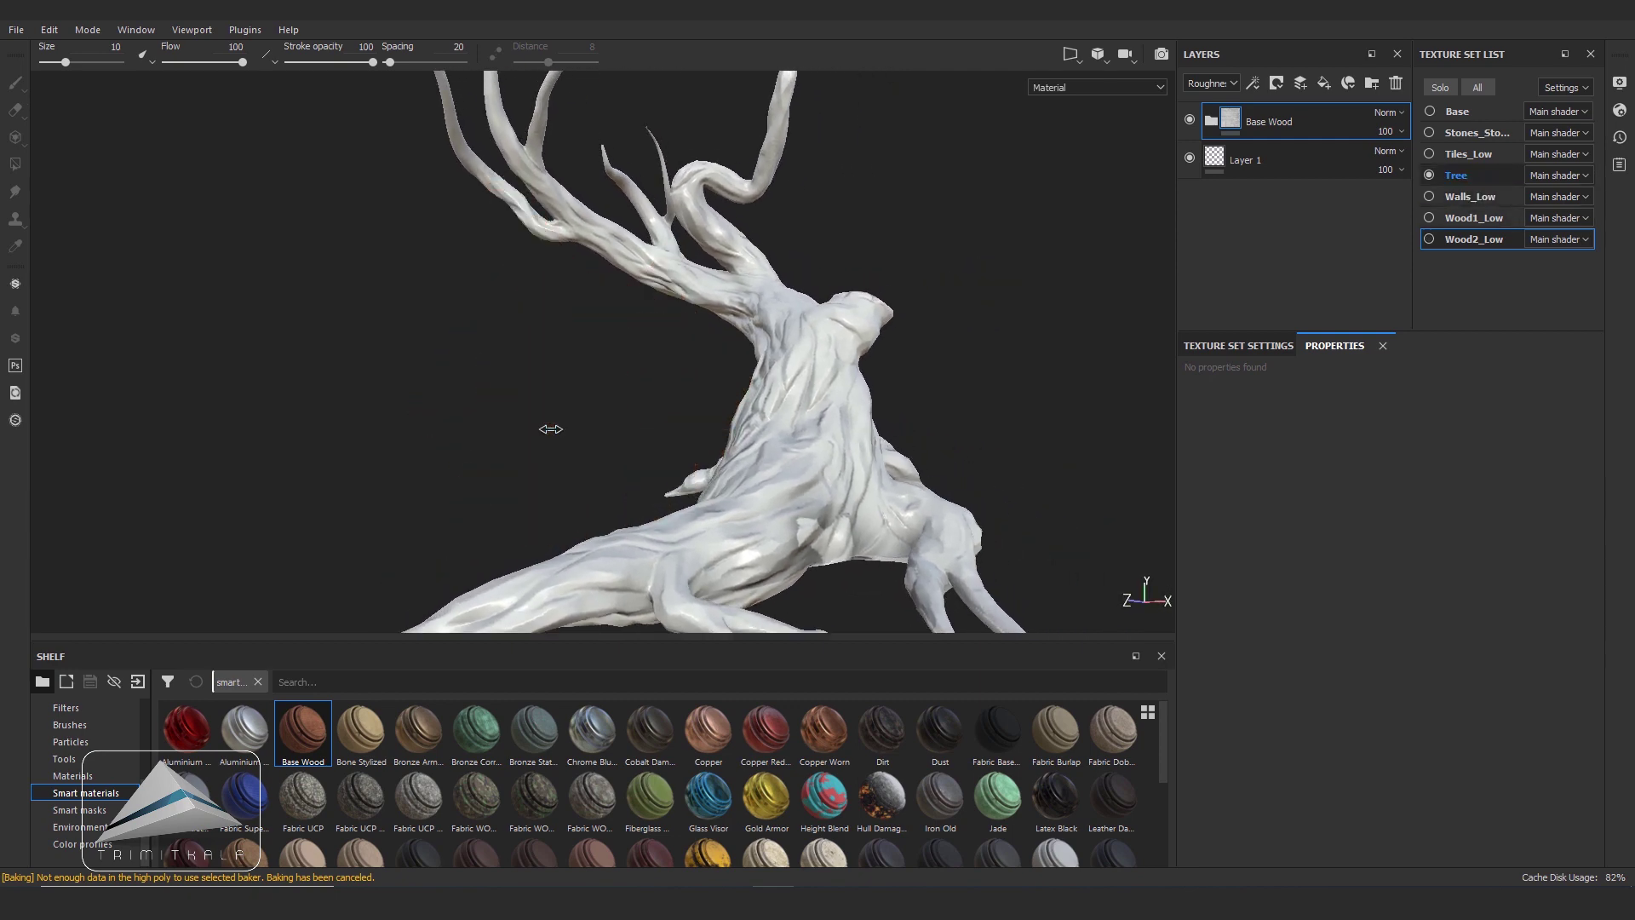
key("Delete")
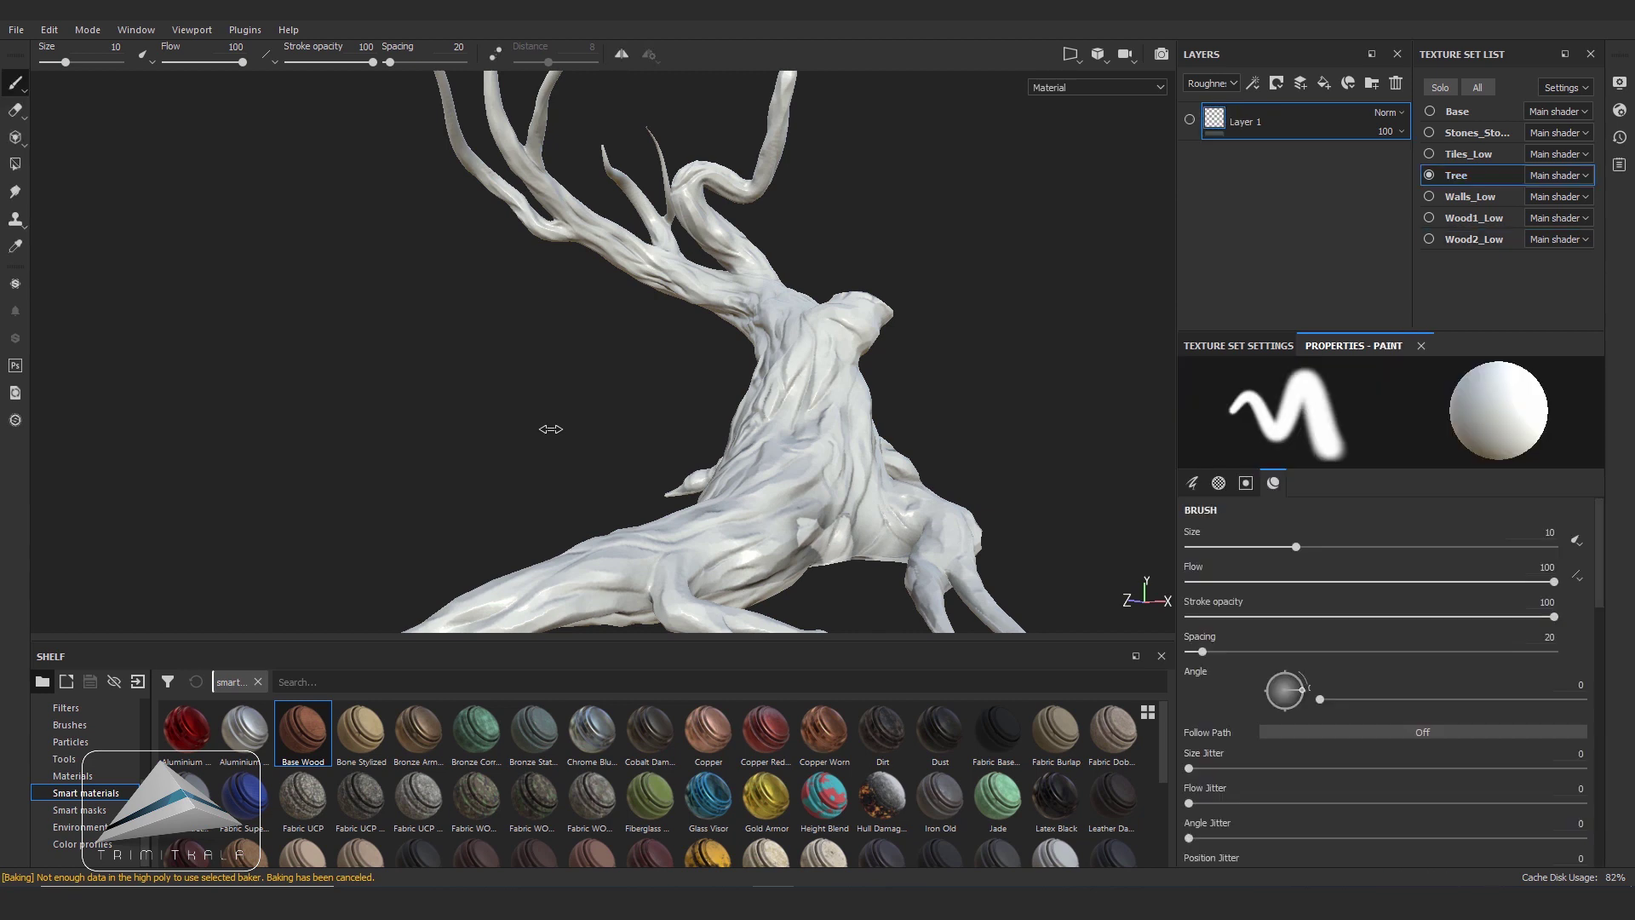
left_click_drag(551, 429, 551, 429, "alt")
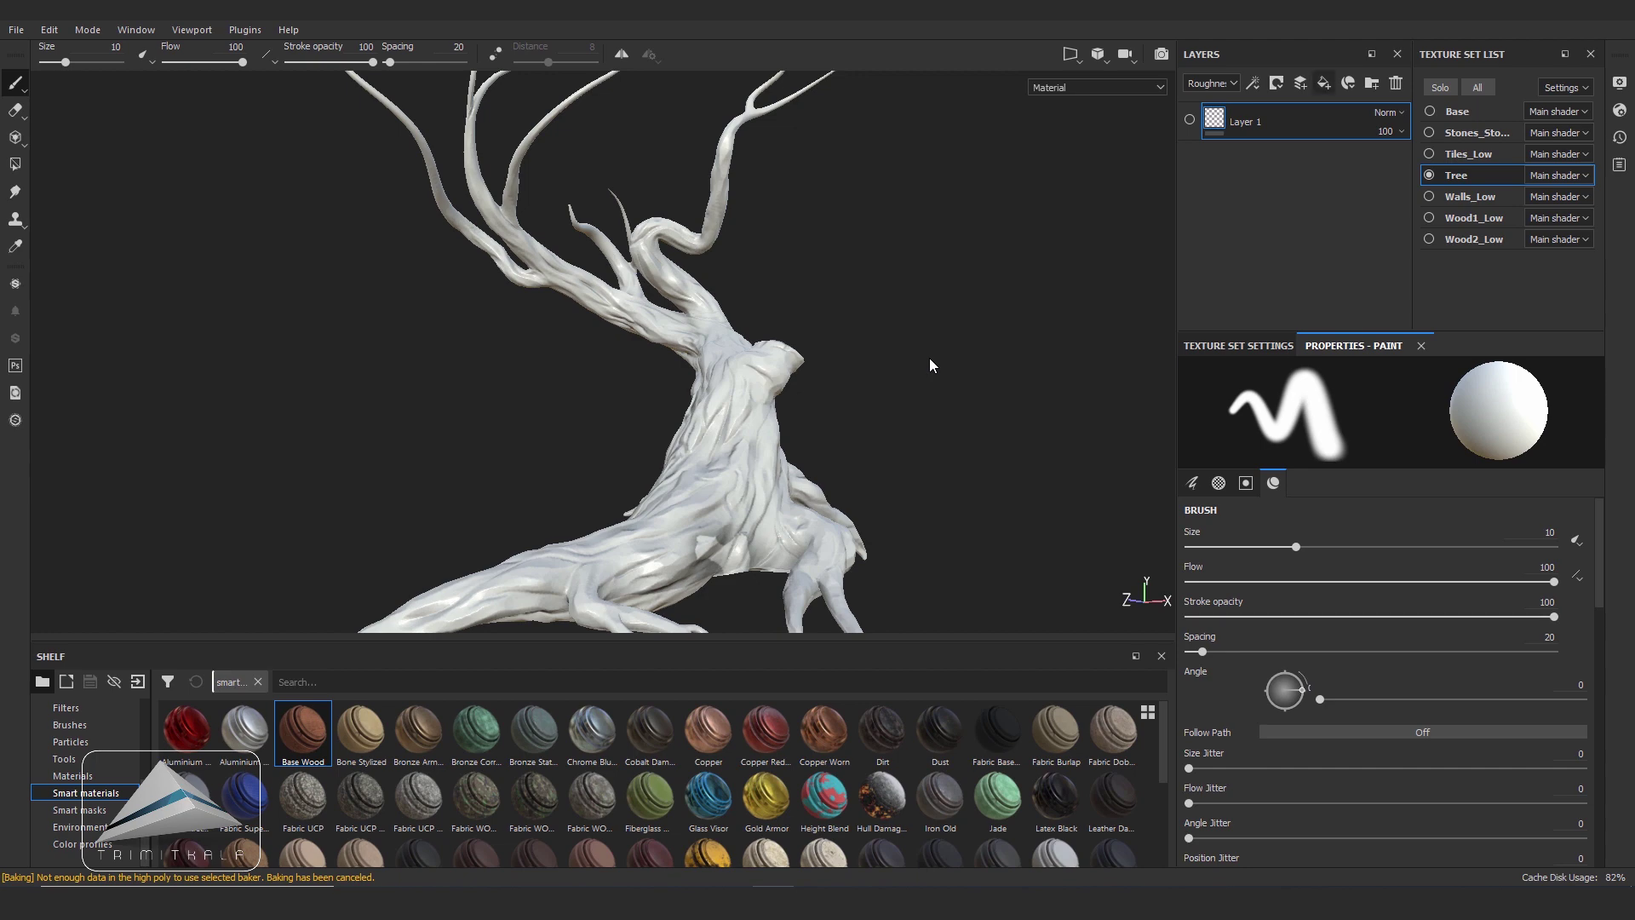
key("ctrl+shift+f")
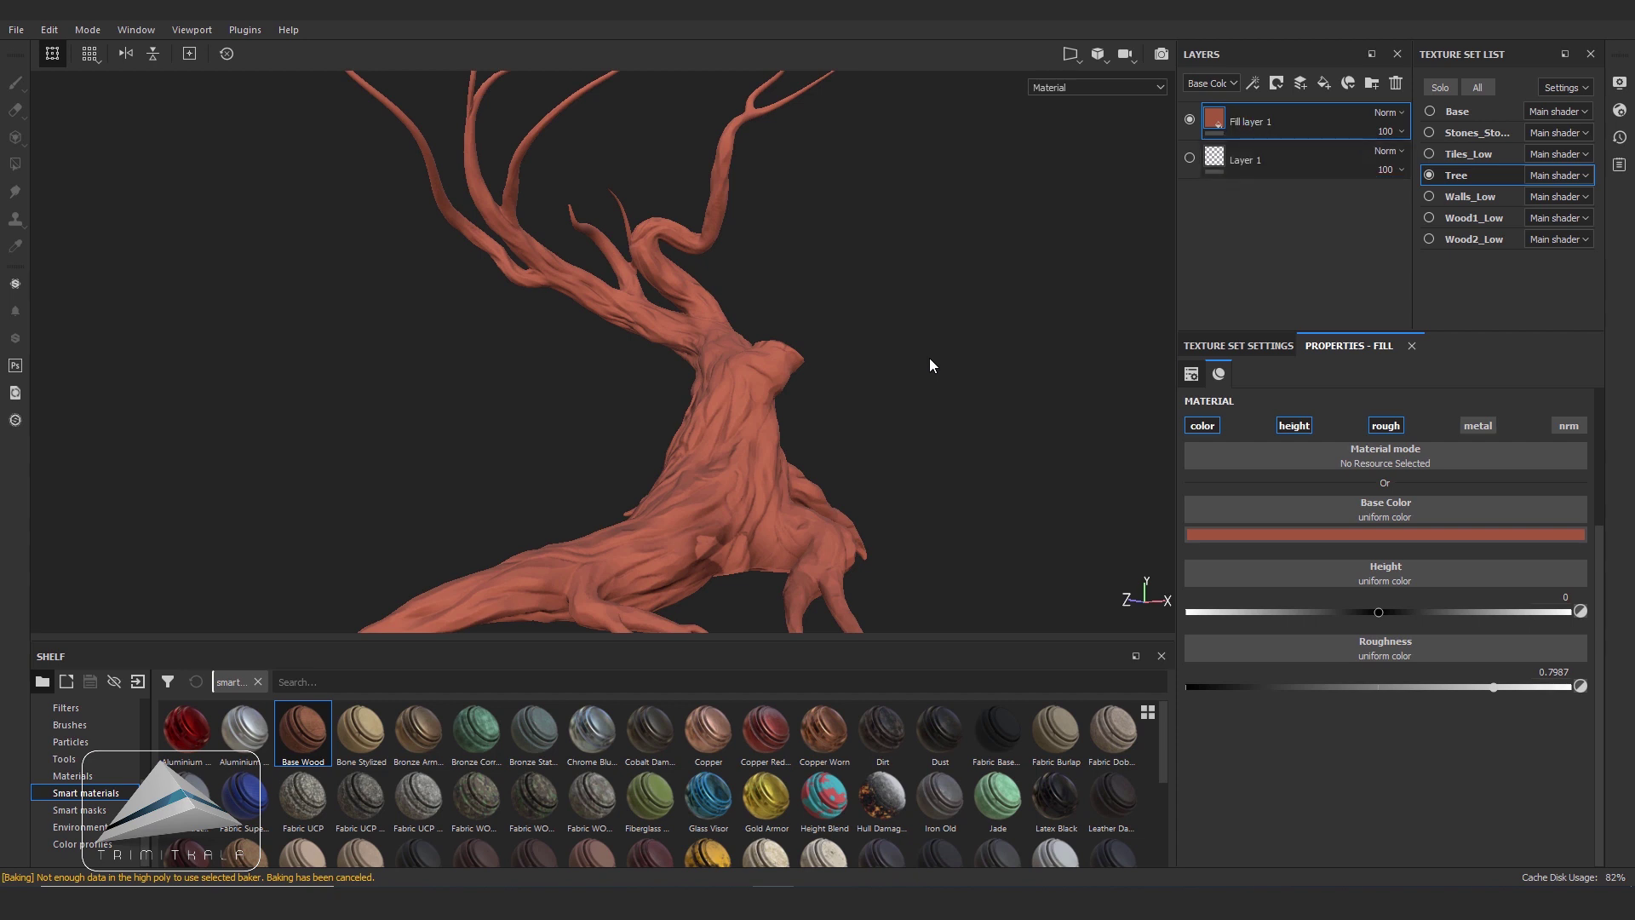
- Duplicate the tree's terracotta-red fill layer with roughness 0.7987
key("ctrl+d")
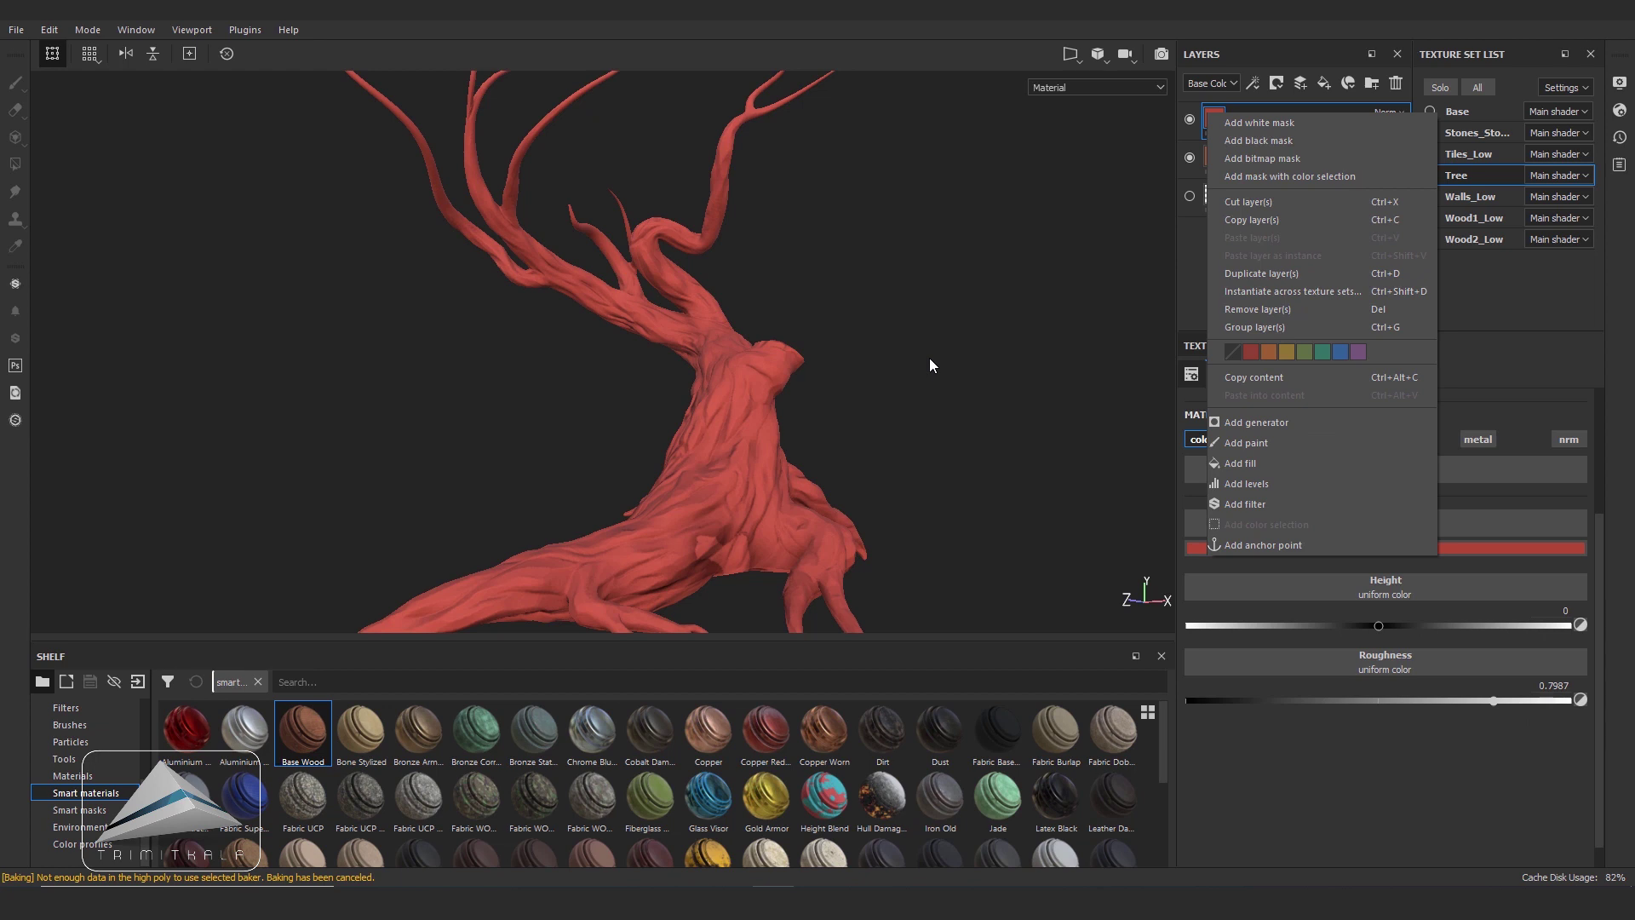
- Give Fill layer 1 copy 1 a black mask with a fill using the Clouds 3 procedural
key("Escape")
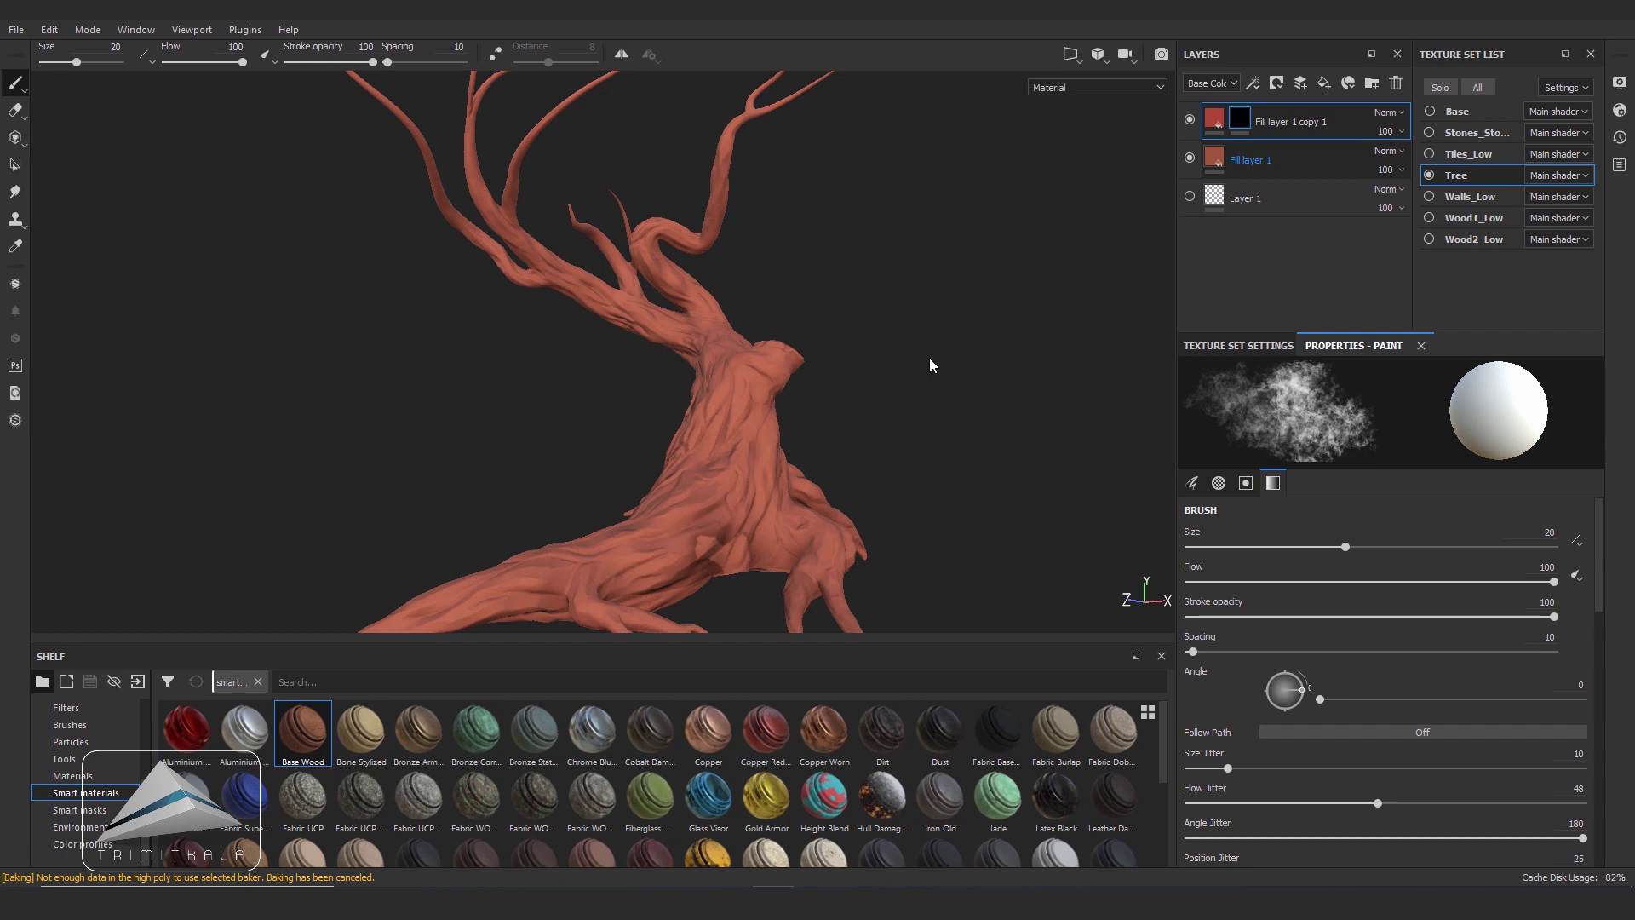
right_click(1240, 119)
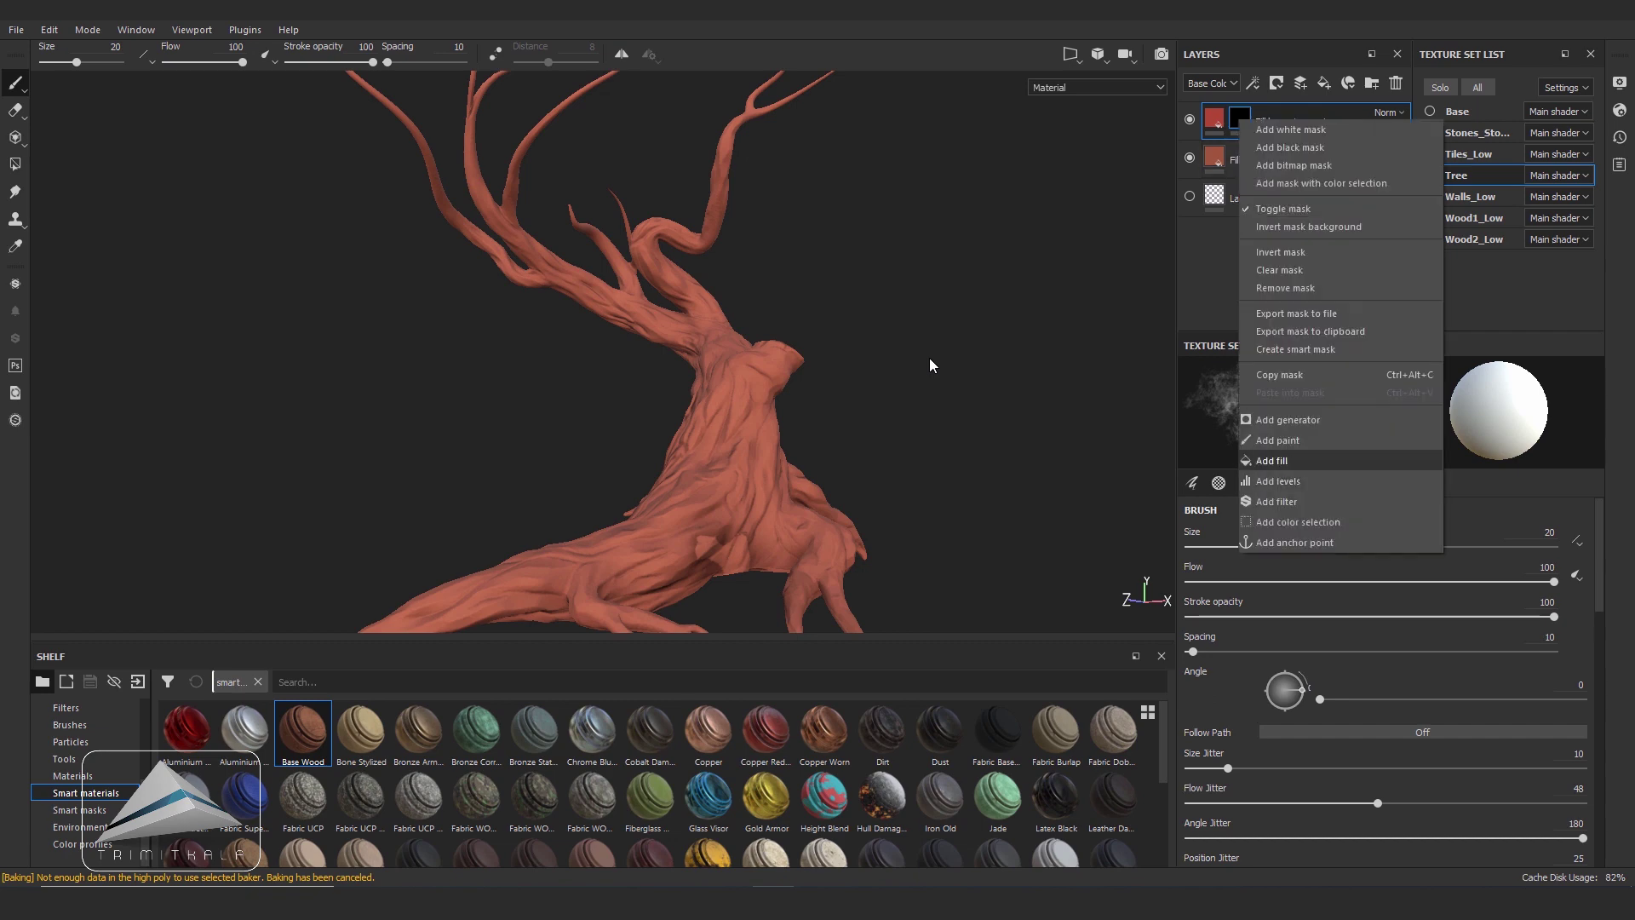
key("Return")
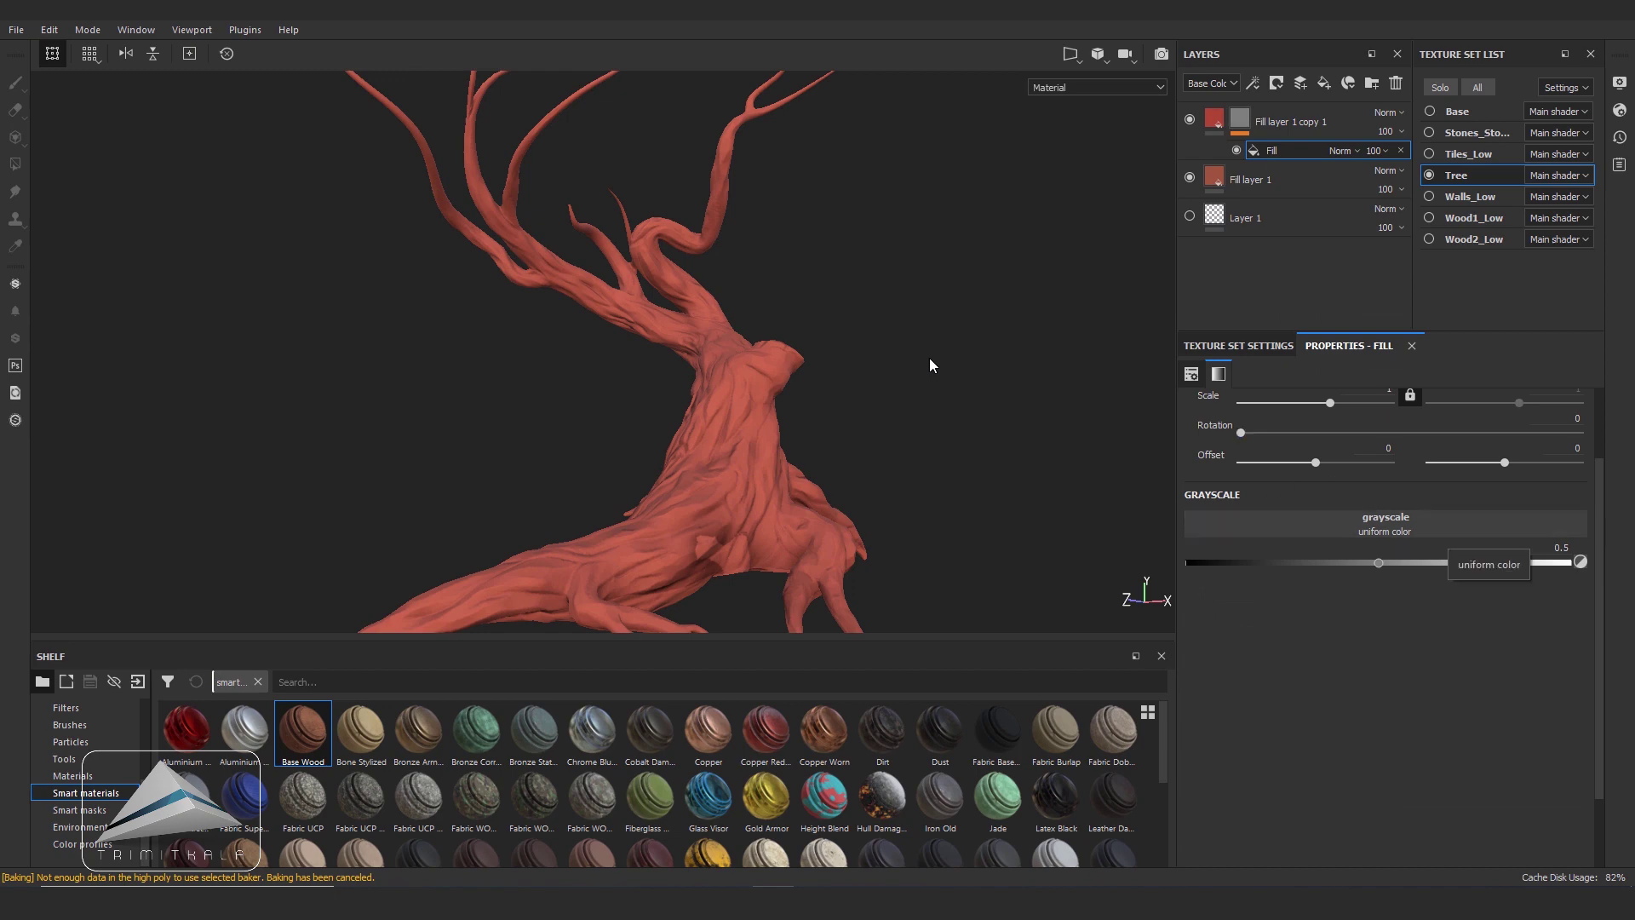
left_click(1580, 562)
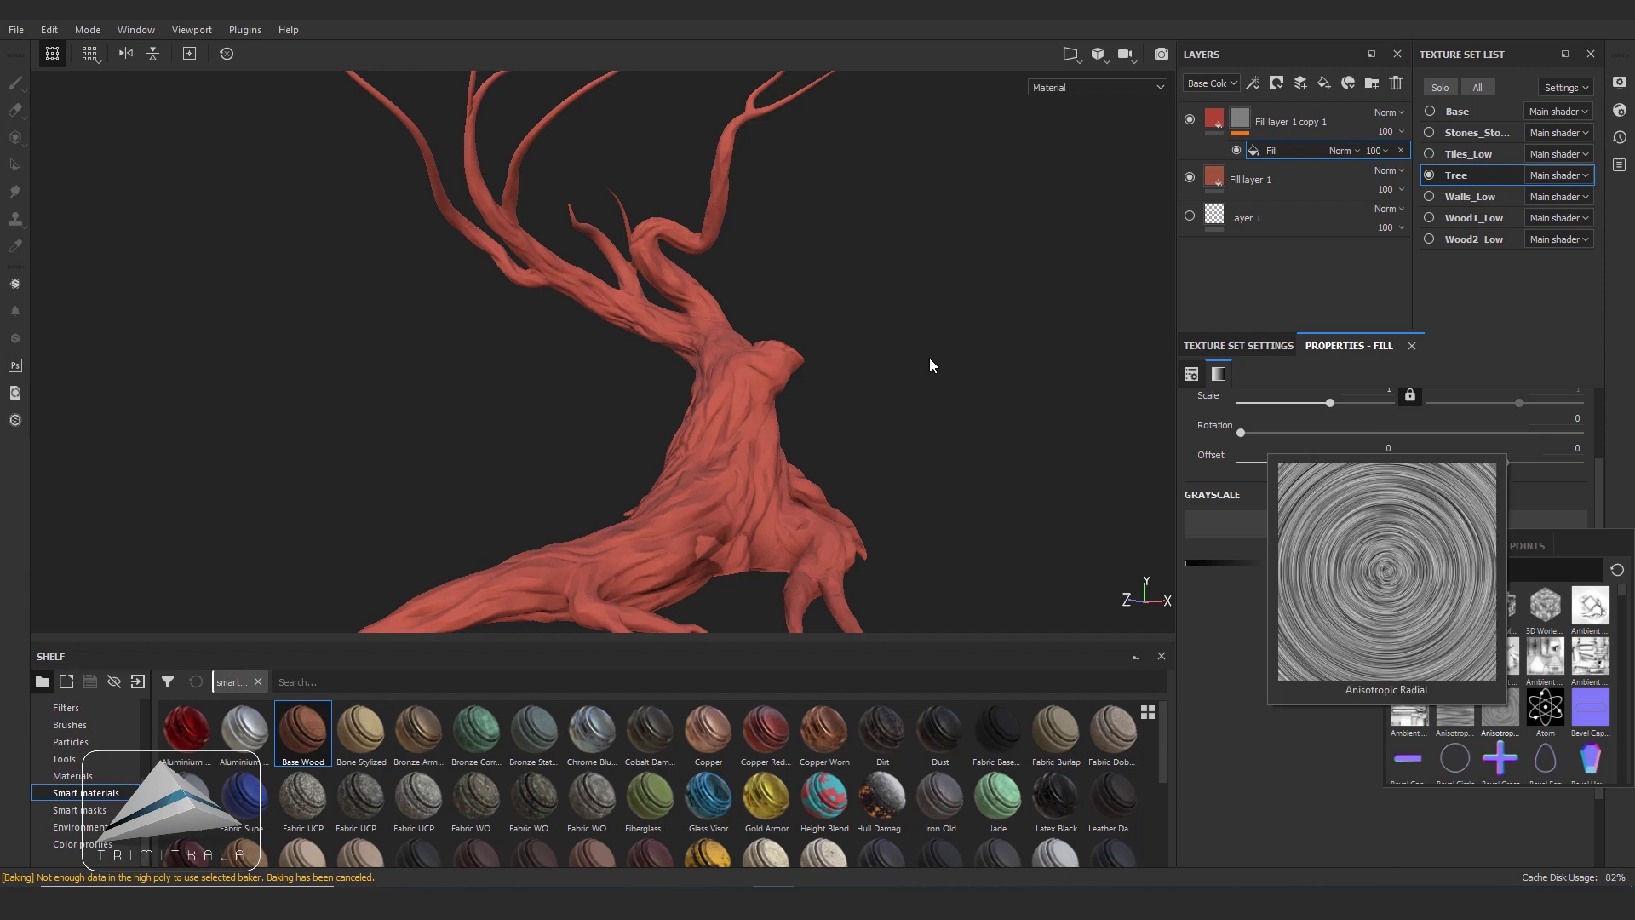
scroll(1499, 681, "down", 3)
key("ctrl+a")
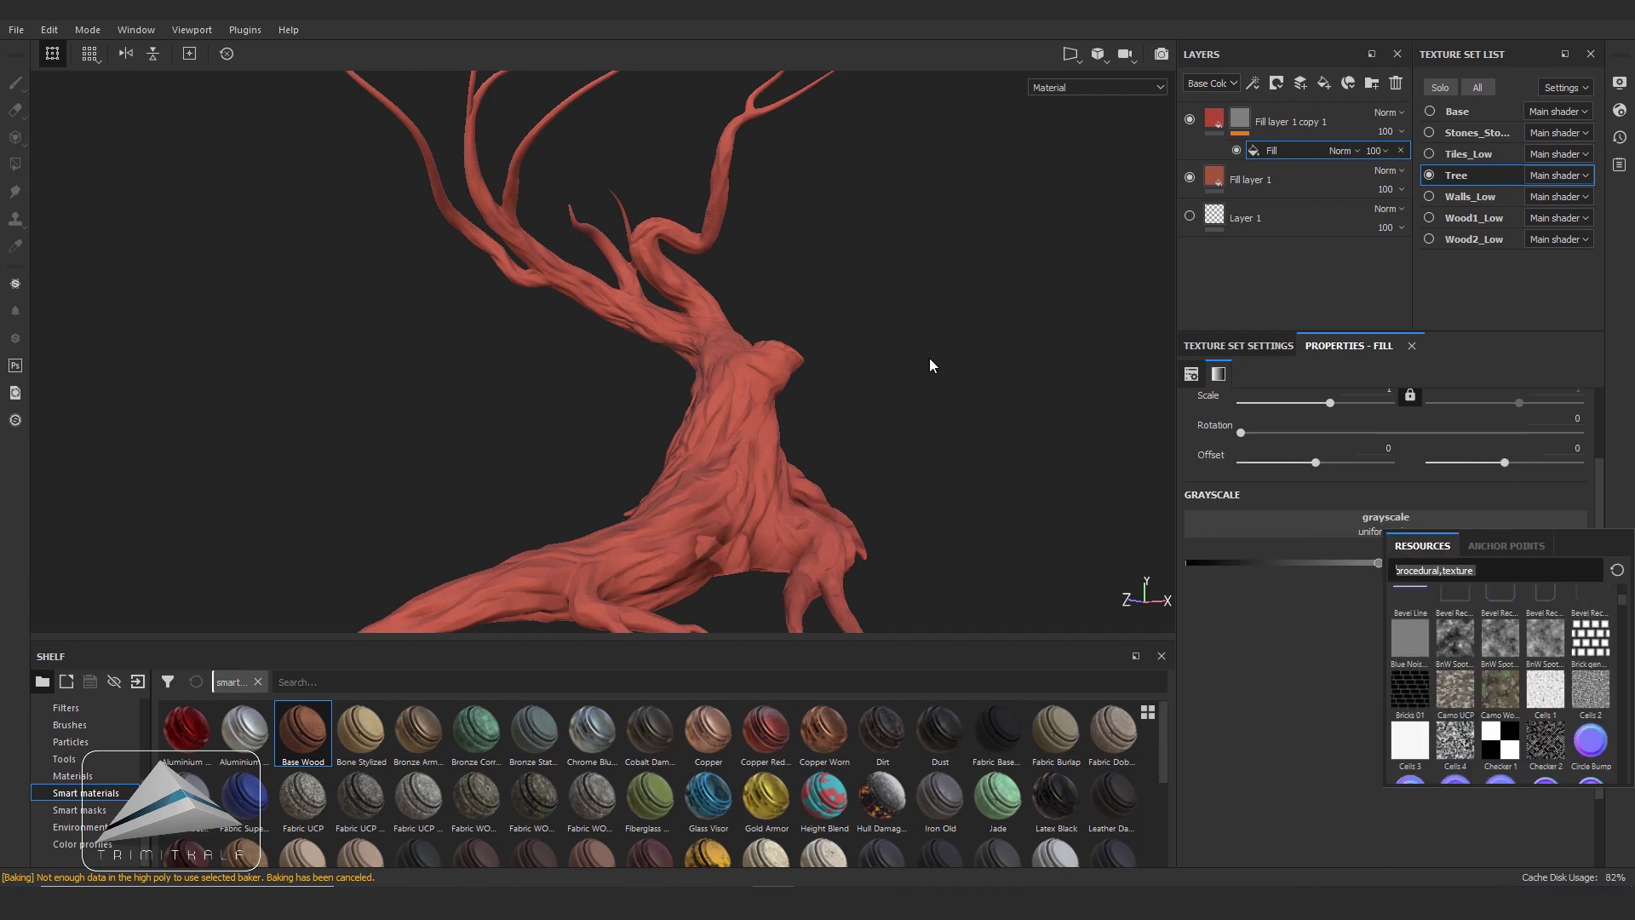
type("clou")
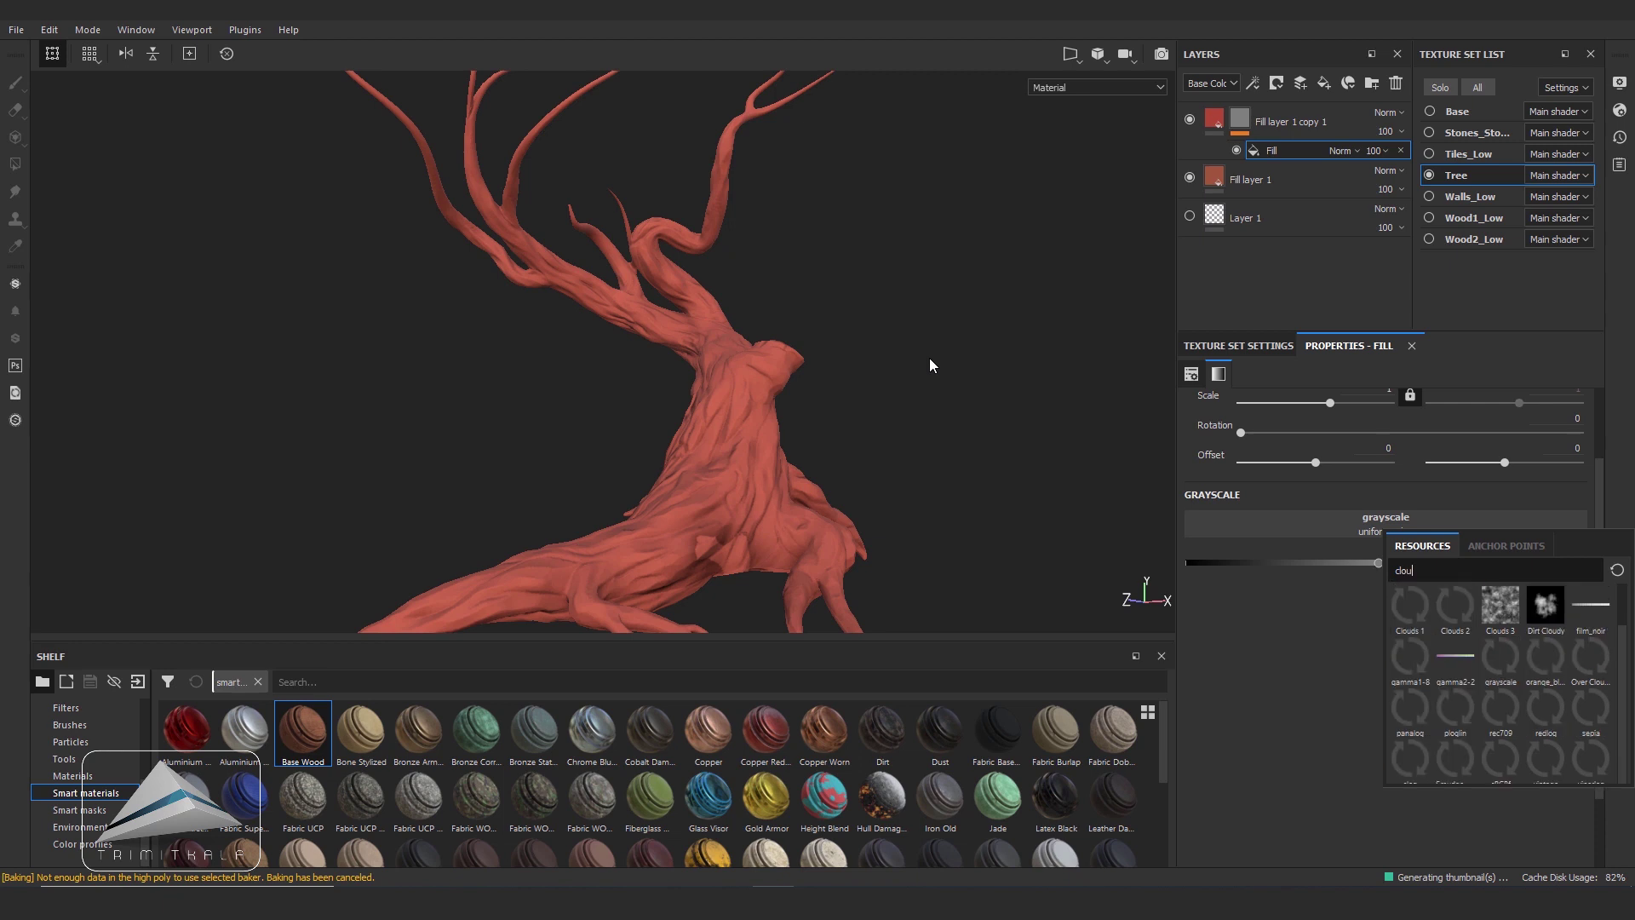
type("d")
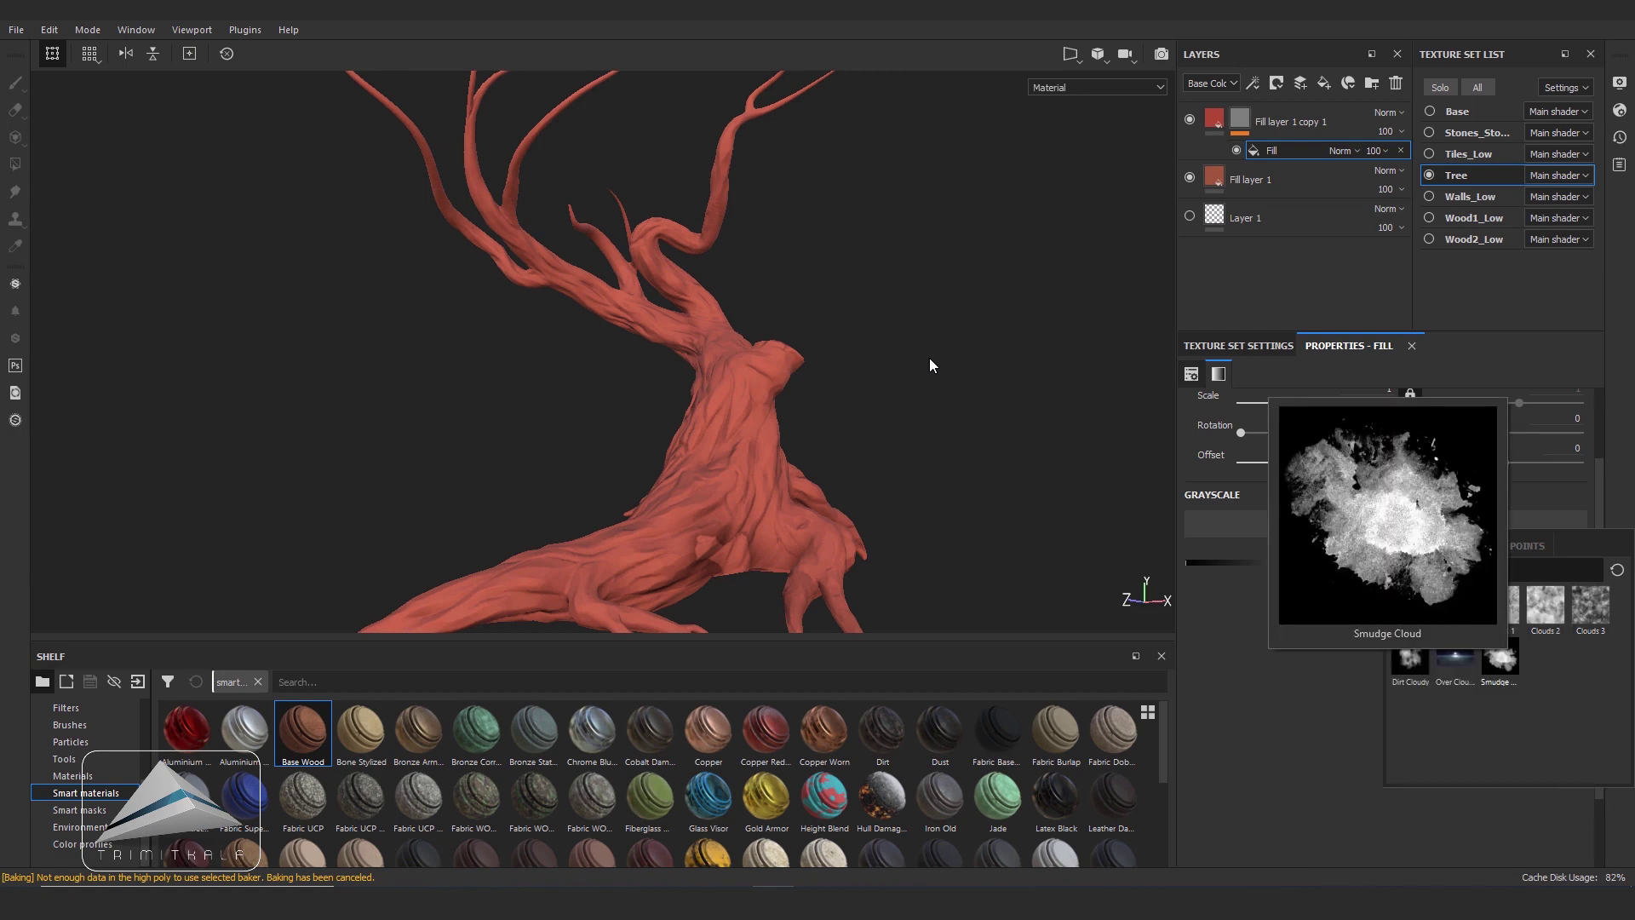
key("Return")
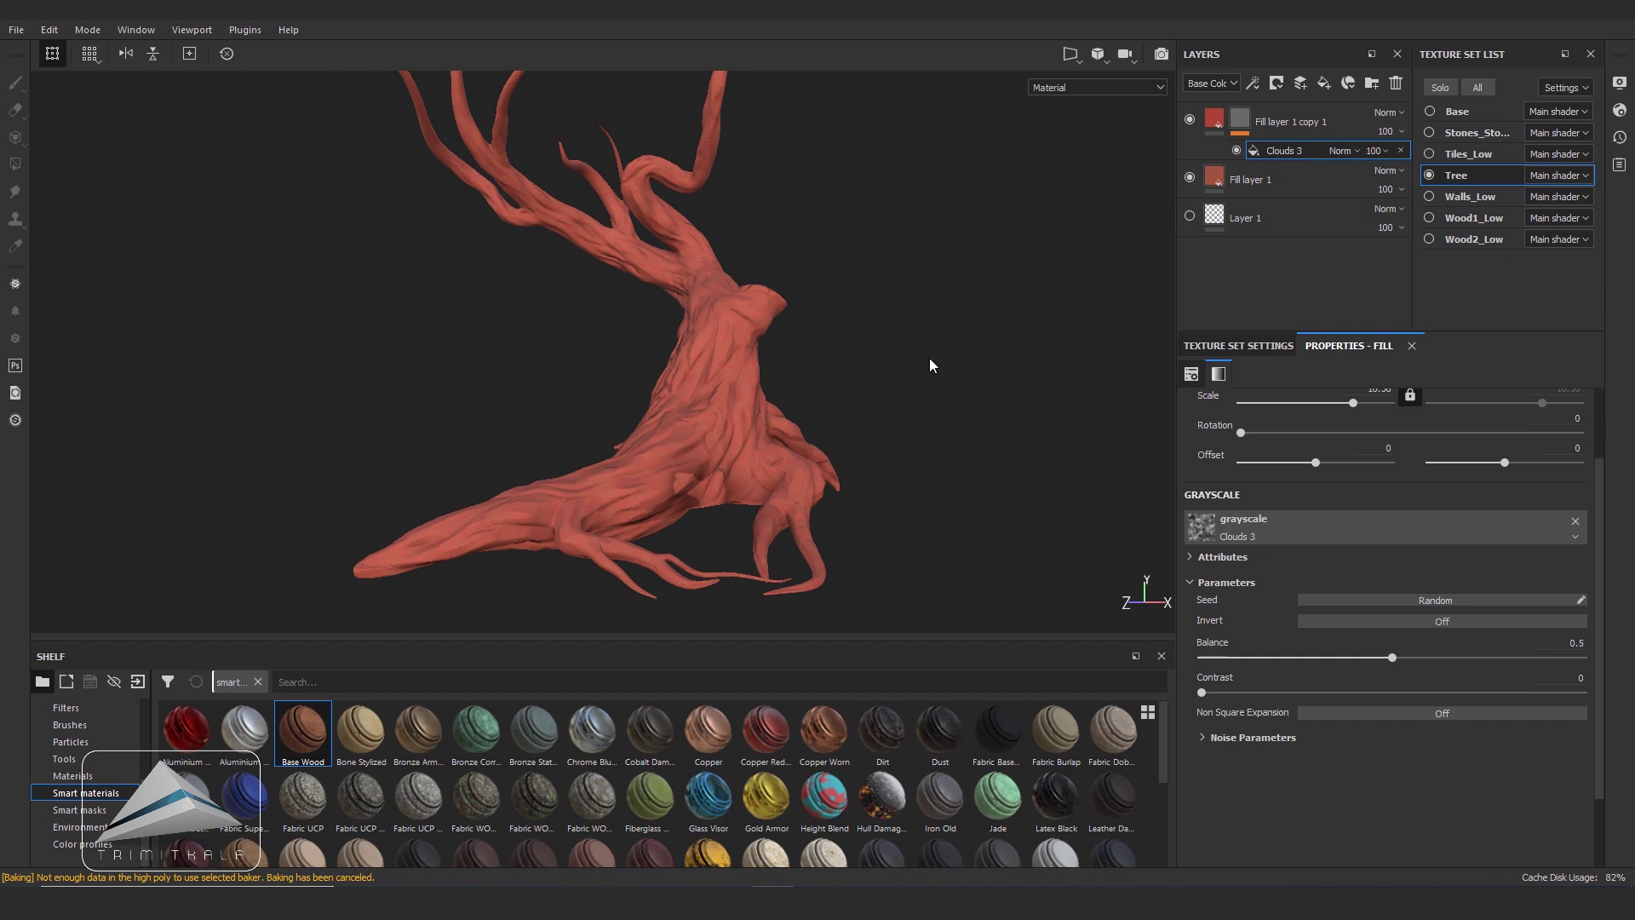
- Set the Clouds 3 mask scale to 1 and contrast 0.28 while viewing the Base Color channel
key("c")
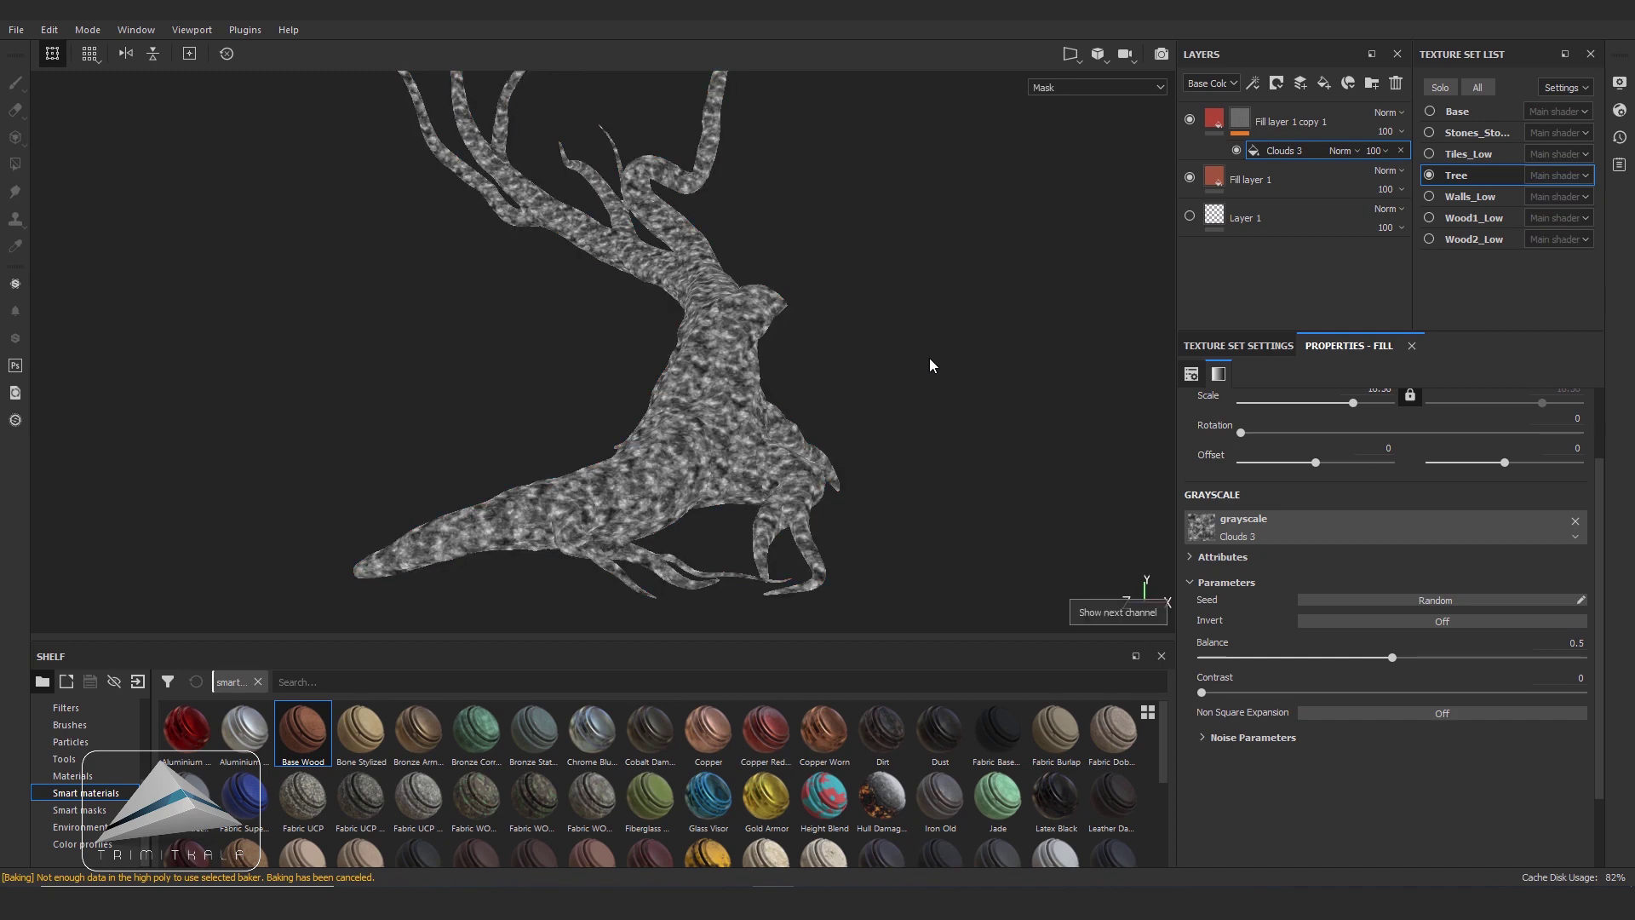
left_click_drag(930, 366, 930, 365, "alt")
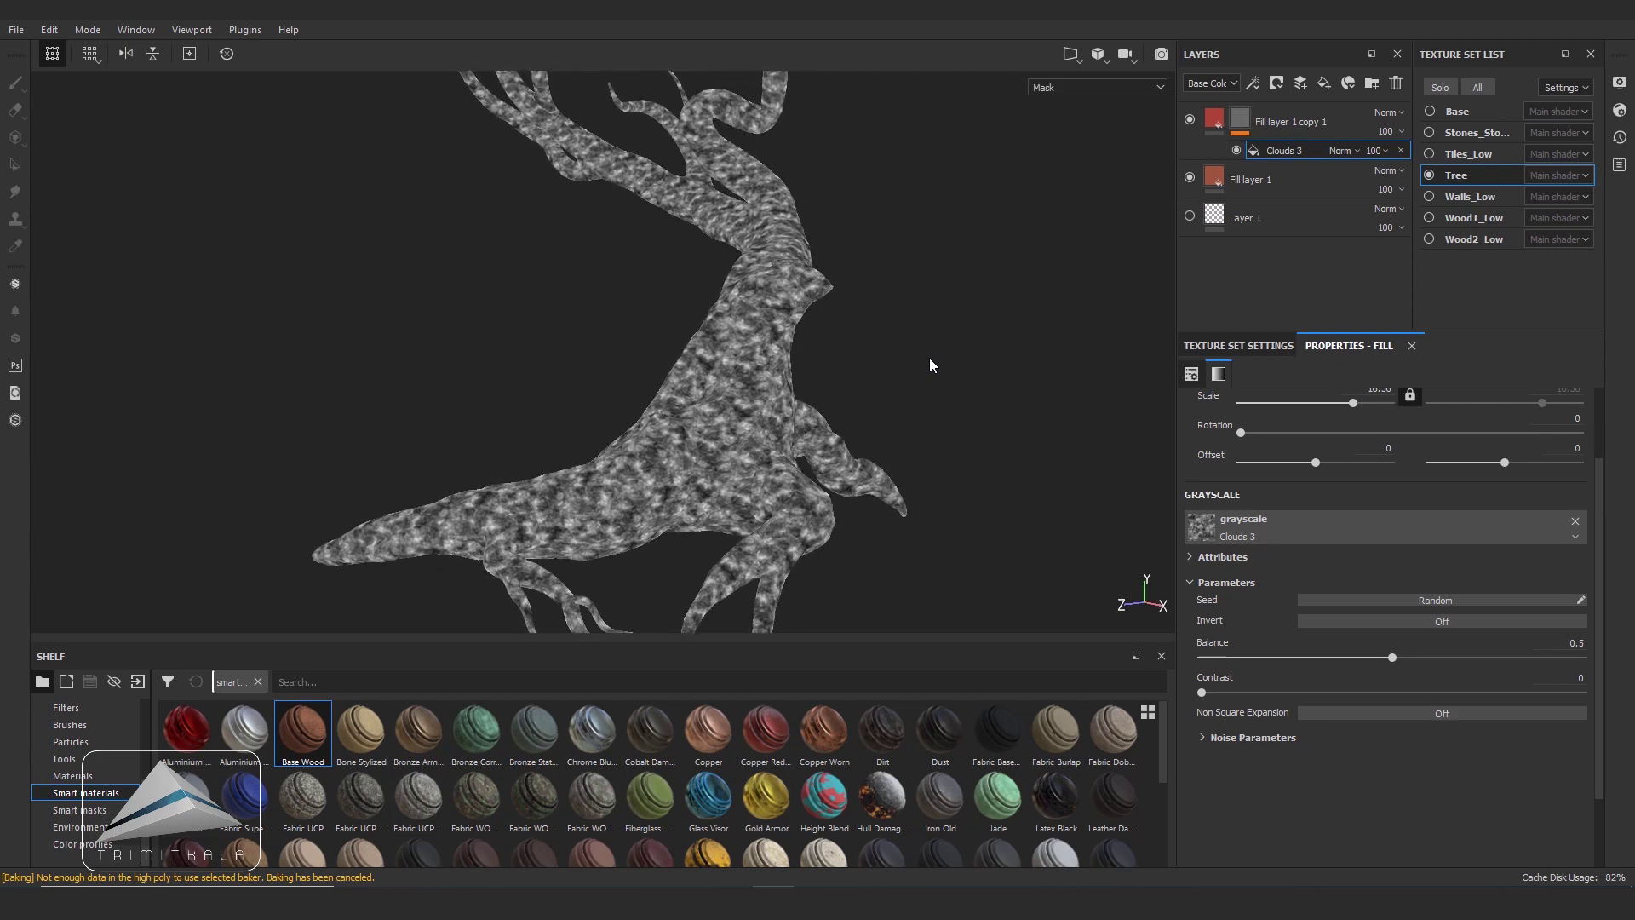
left_click_drag(1354, 403, 1334, 402)
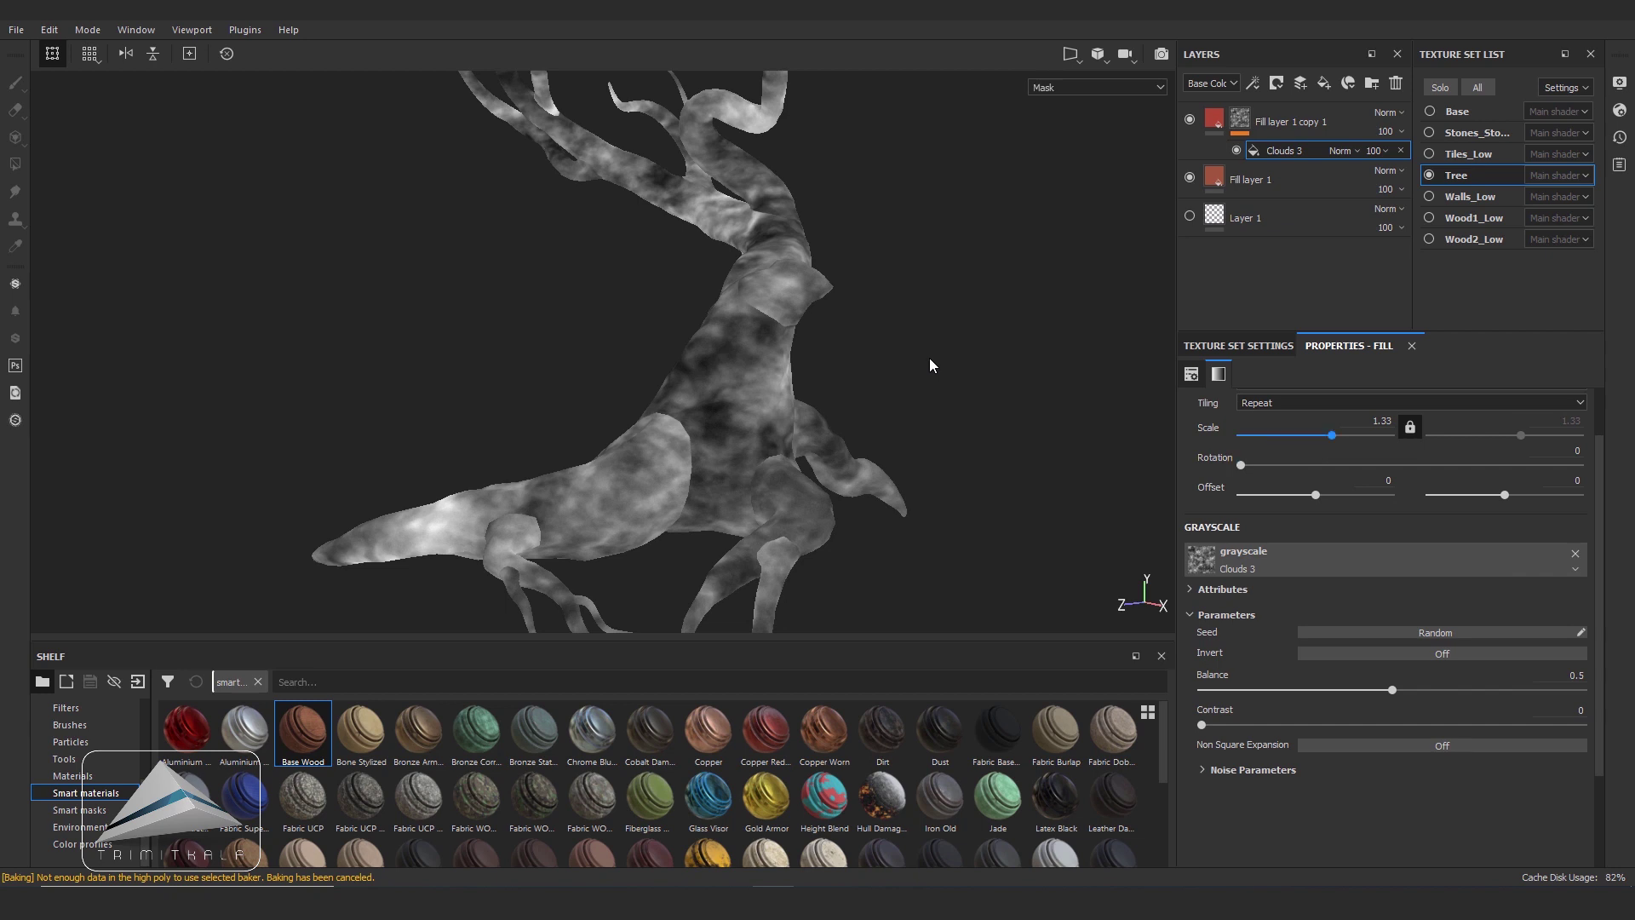
left_click_drag(1332, 435, 1328, 436)
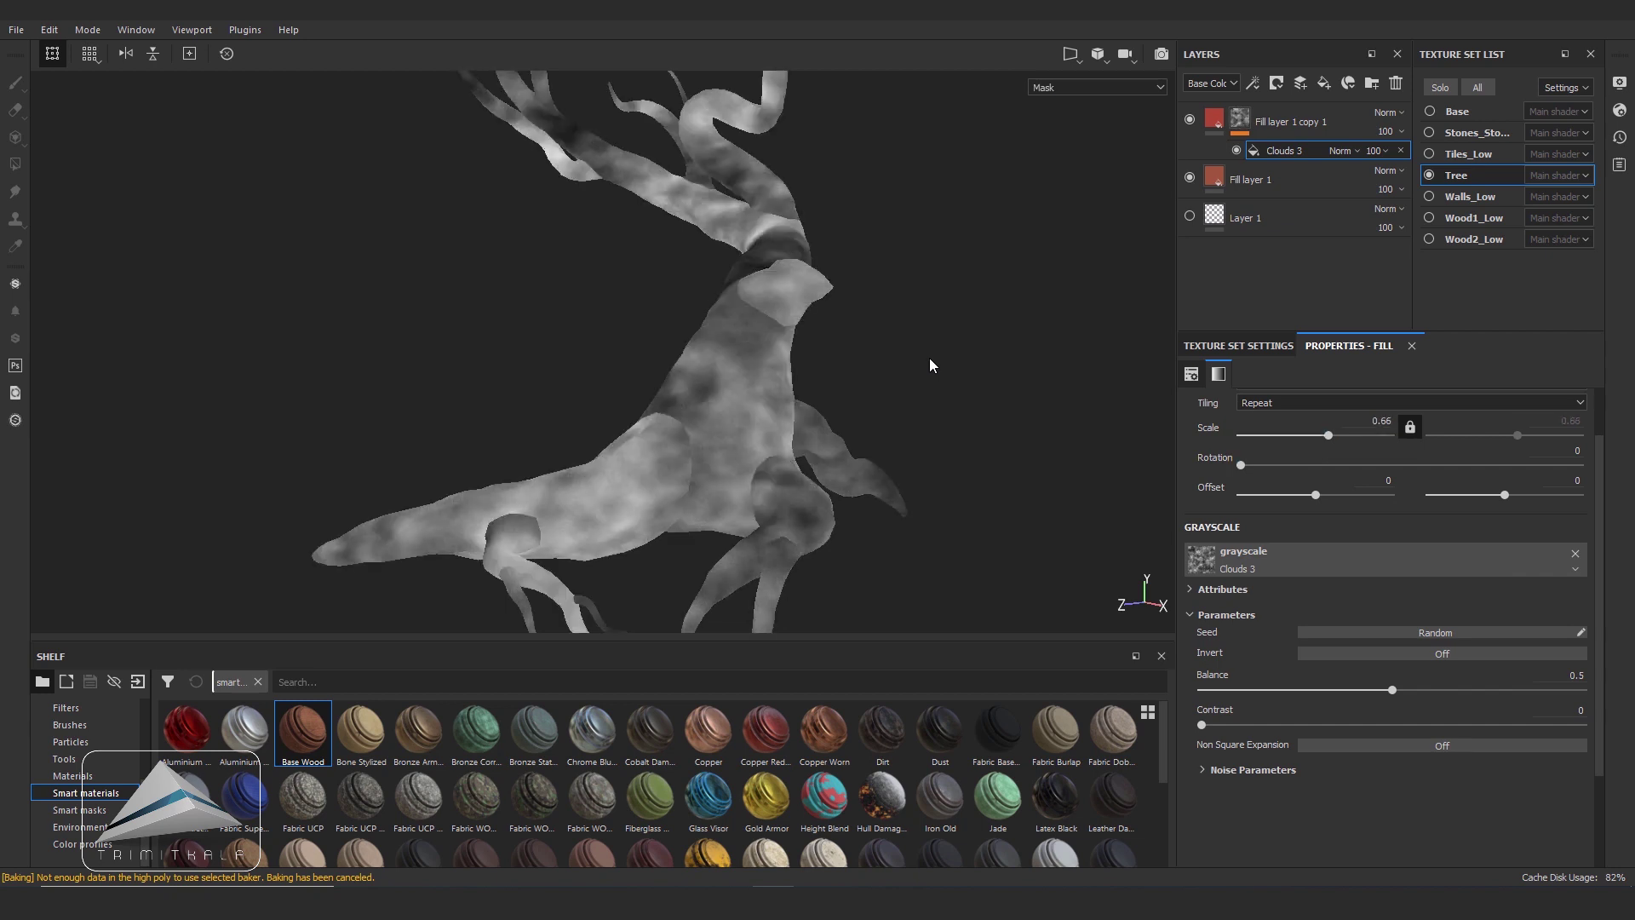
key("Up")
key("Up")
key("Up")
key("Return")
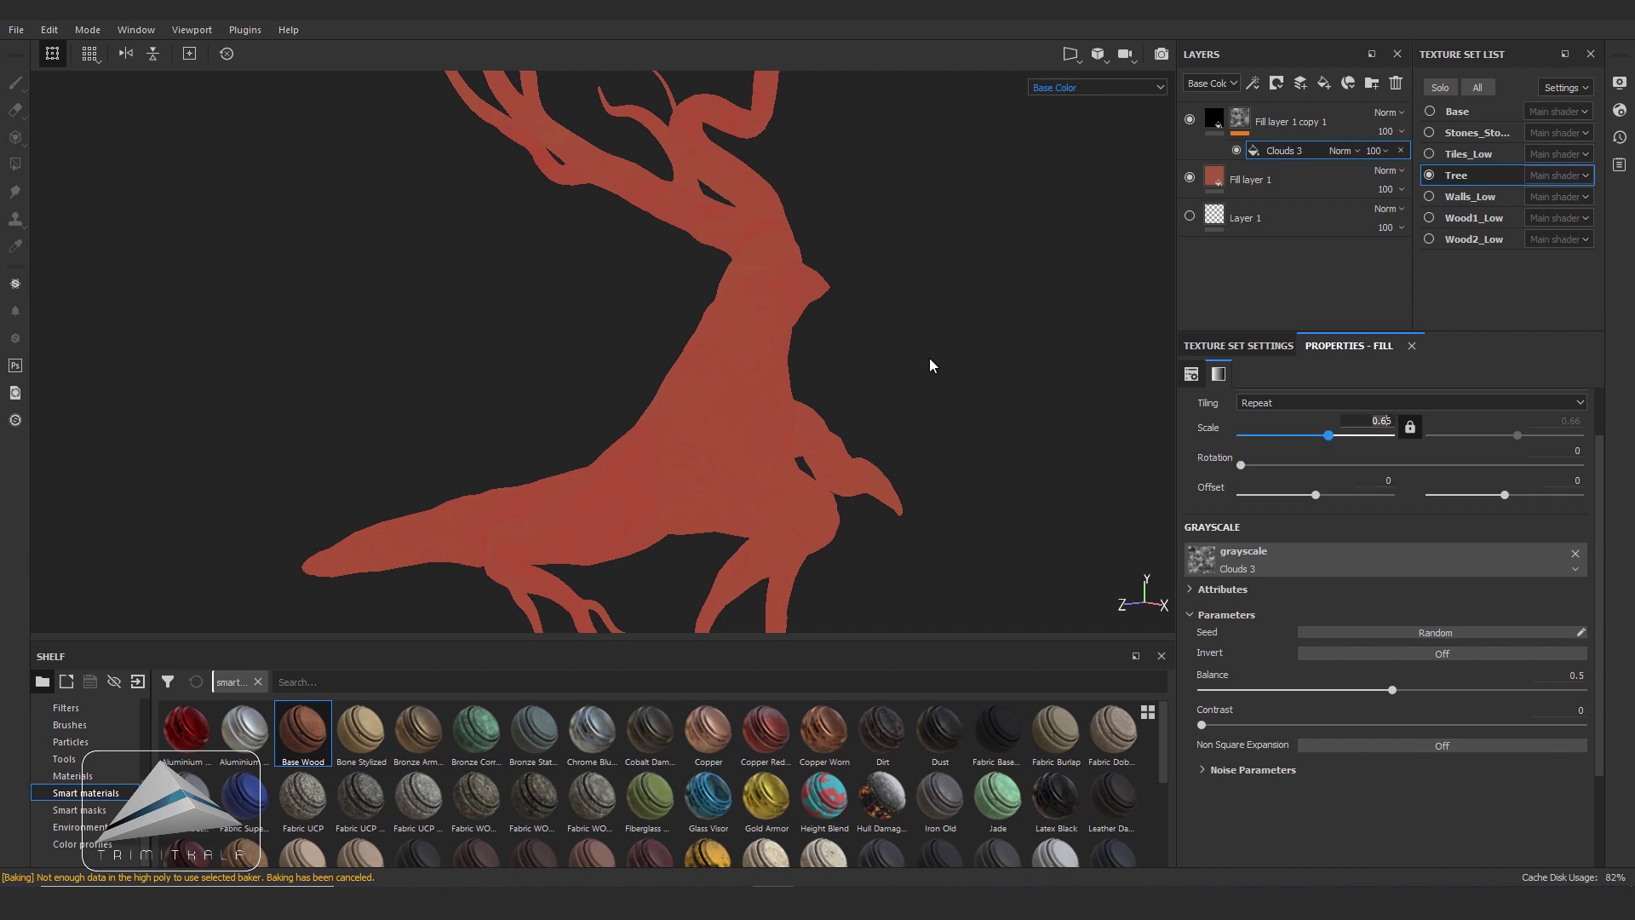
type("1")
key("Return")
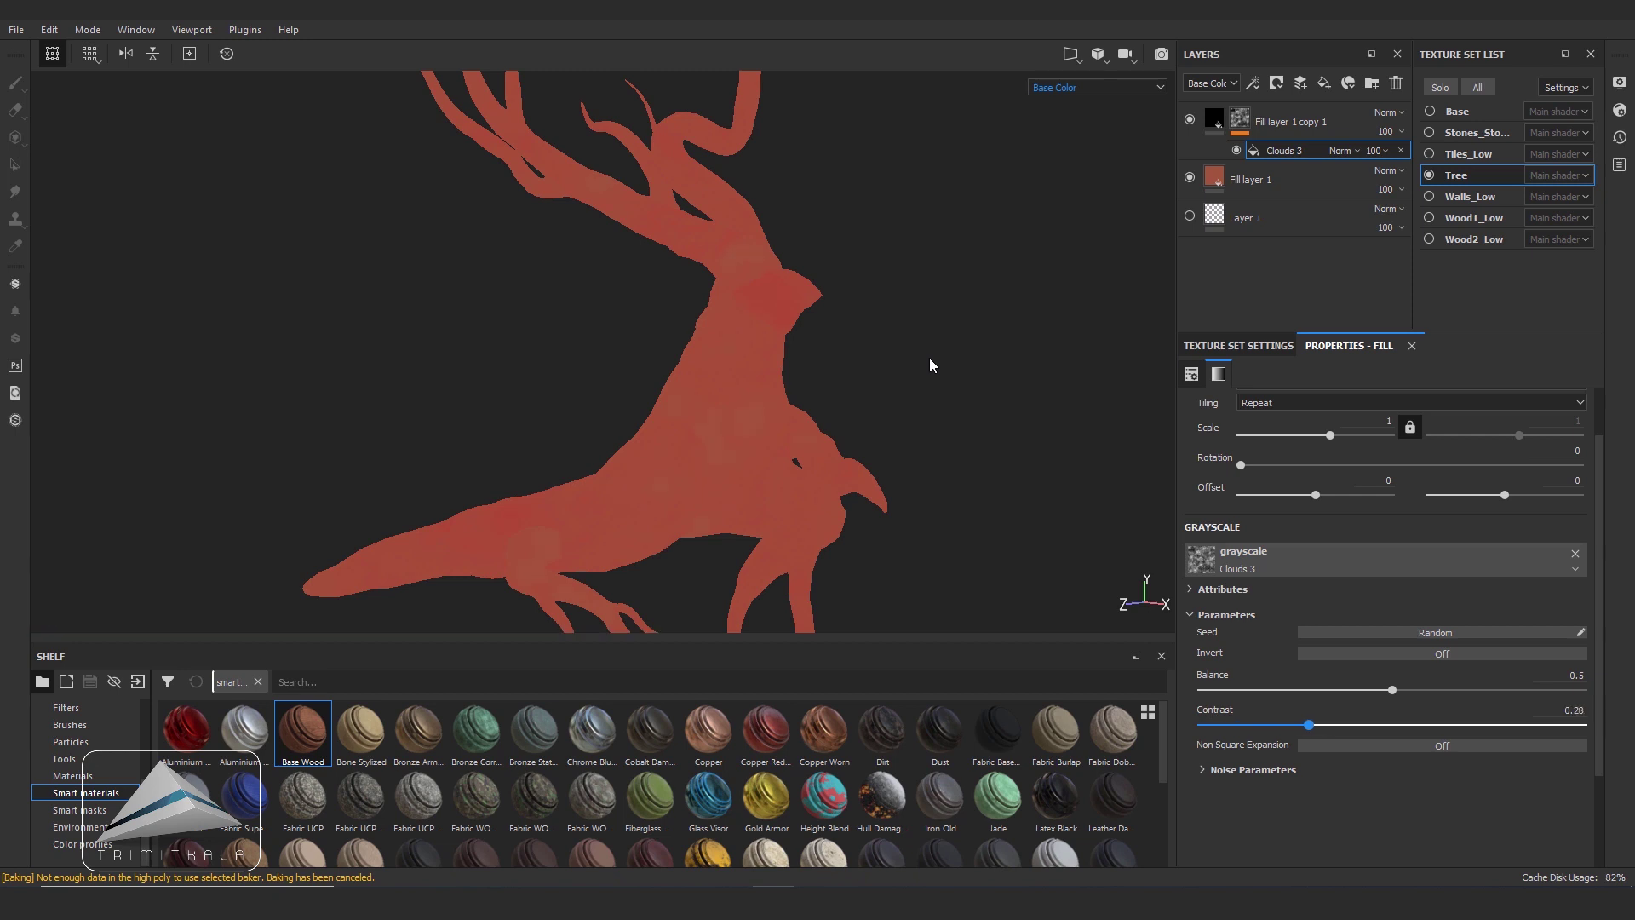
left_click_drag(930, 366, 930, 365, "alt")
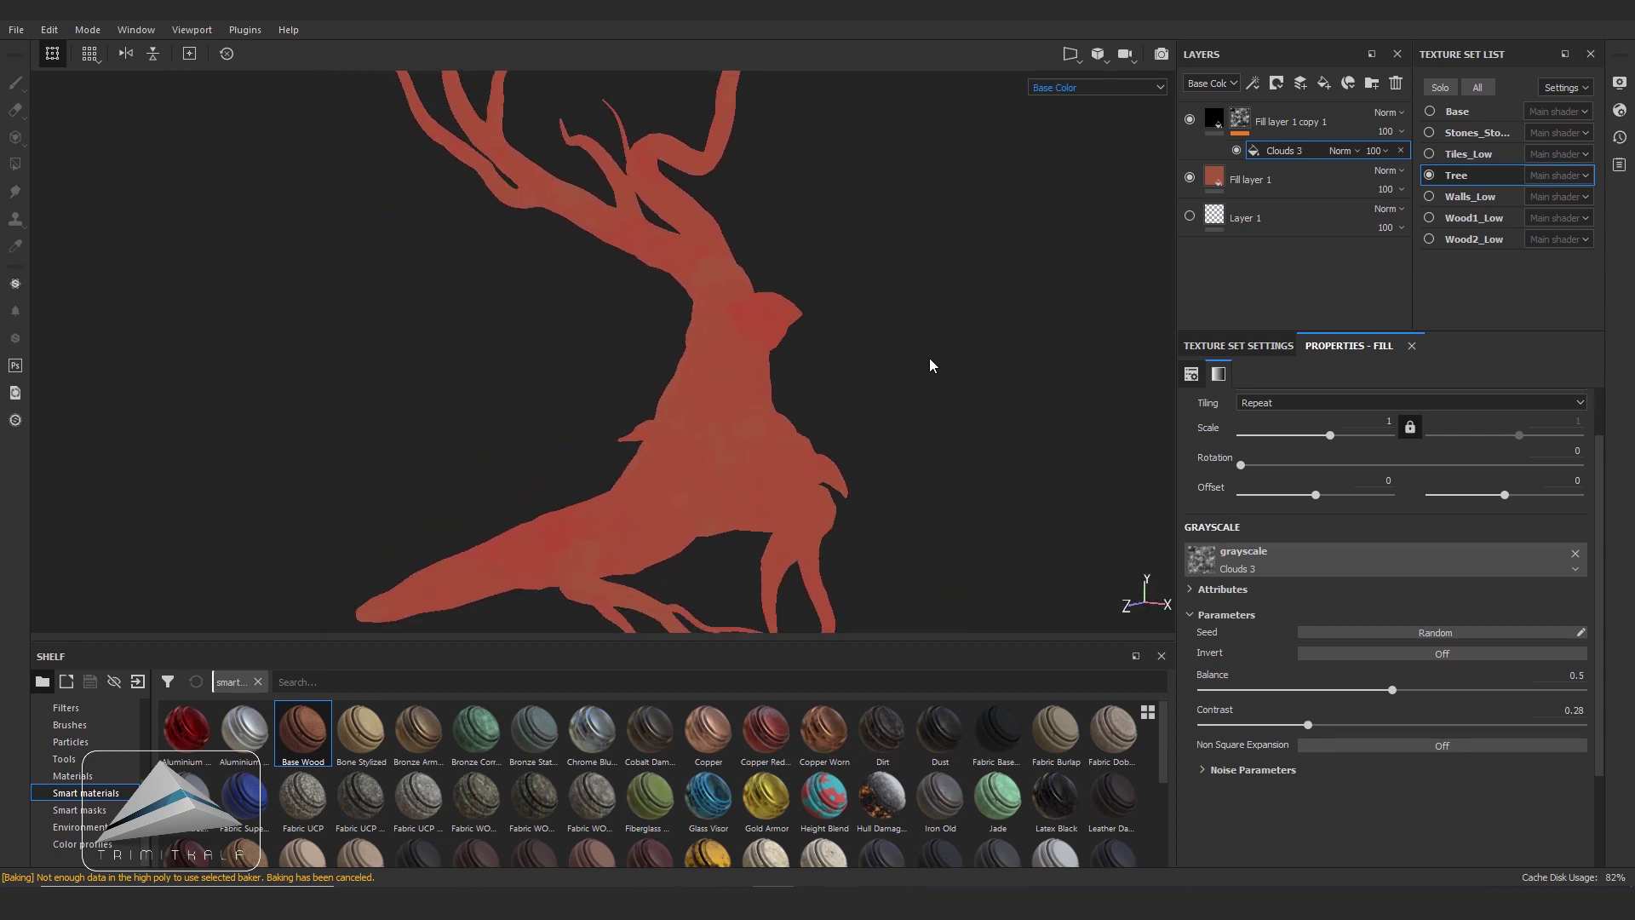
key("Delete")
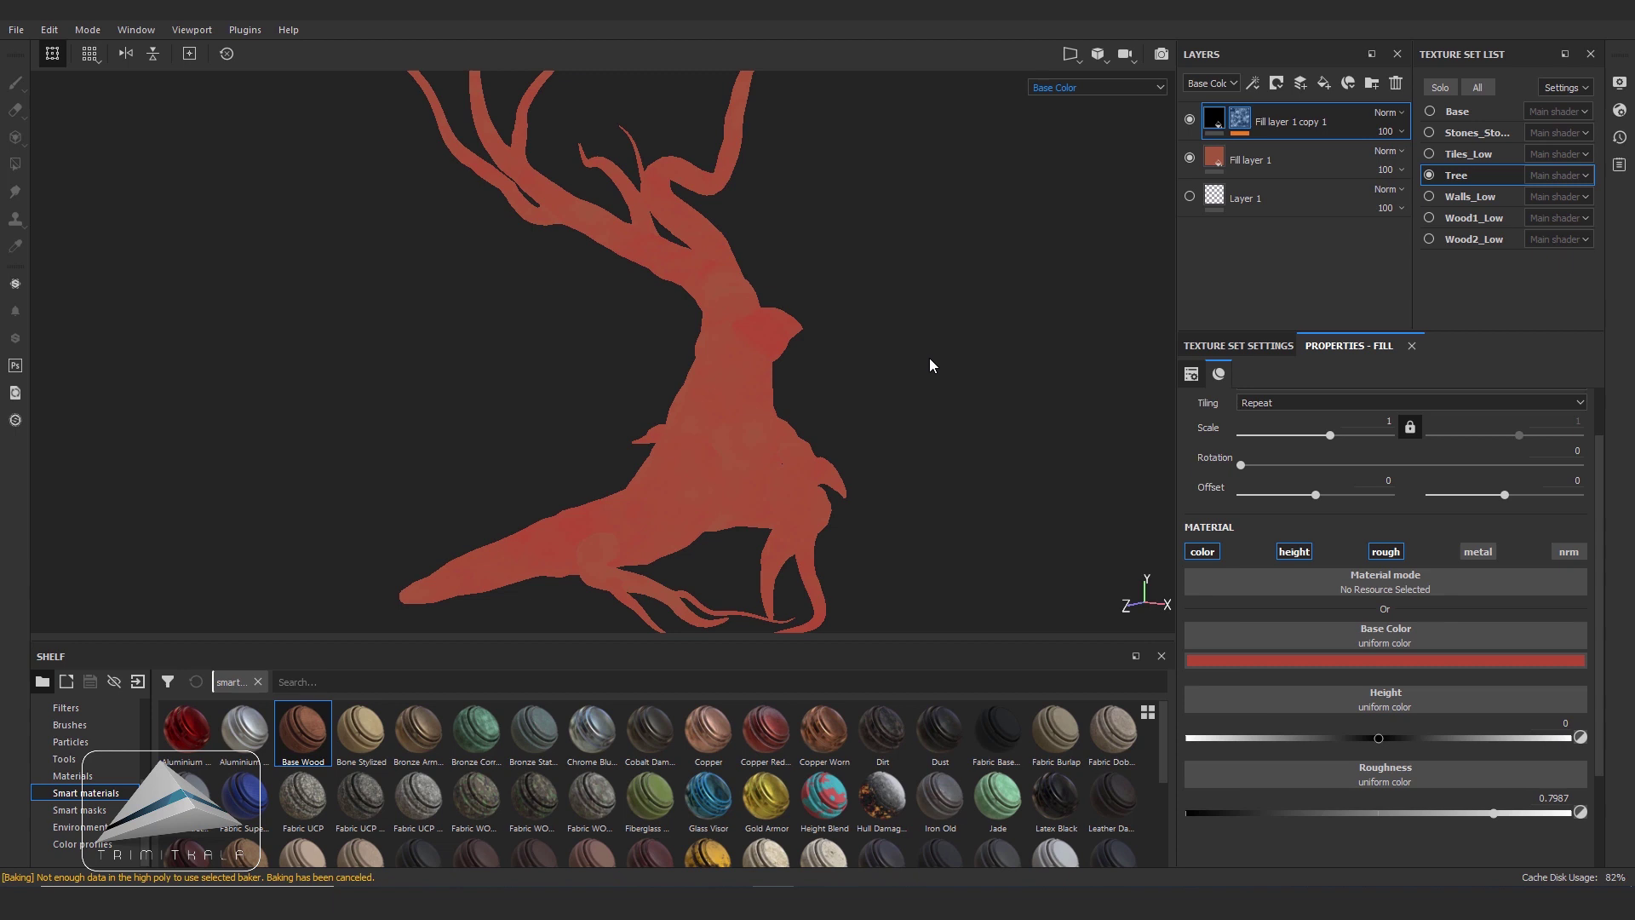
- Duplicate the cloud-masked fill layer and tint the copy olive yellow
key("ctrl+d")
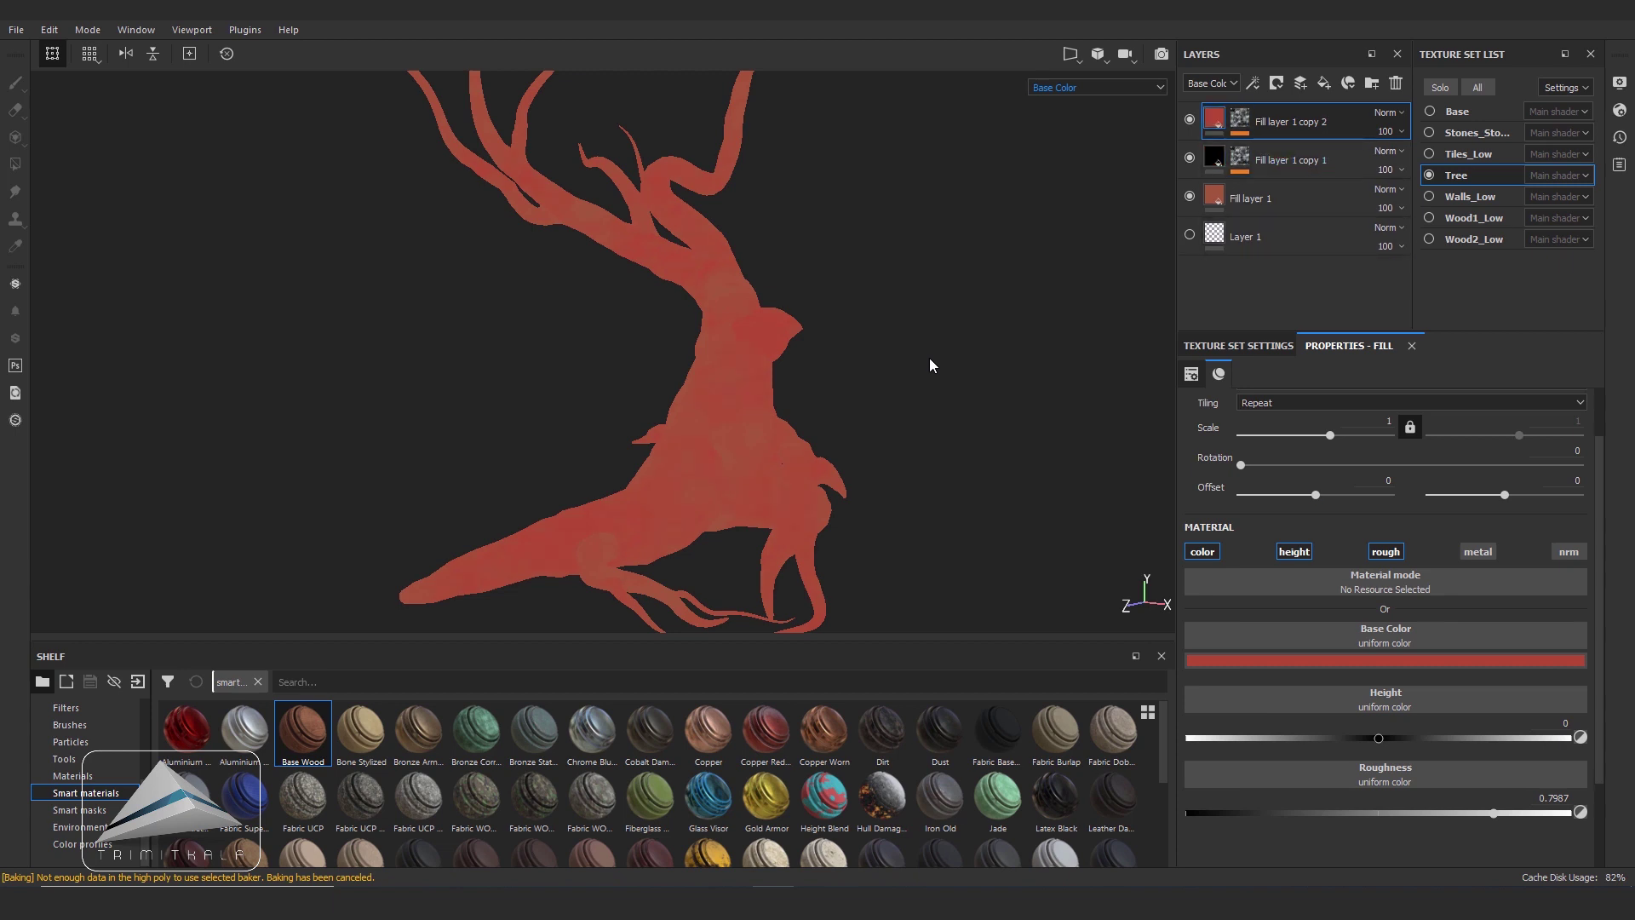
key("Down")
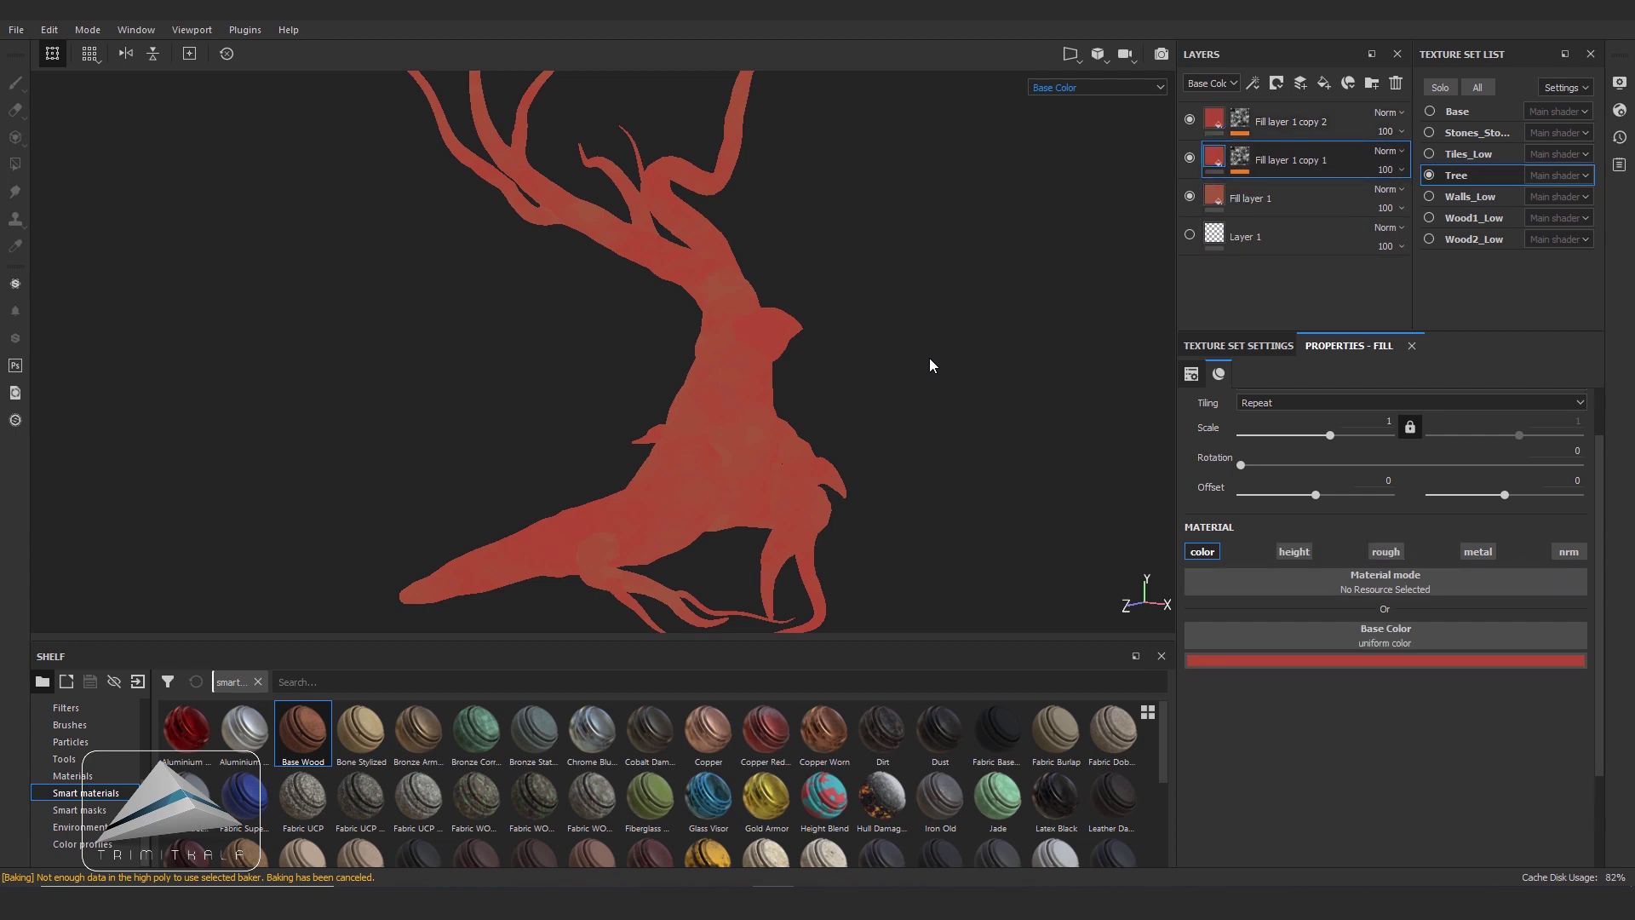
key("Up")
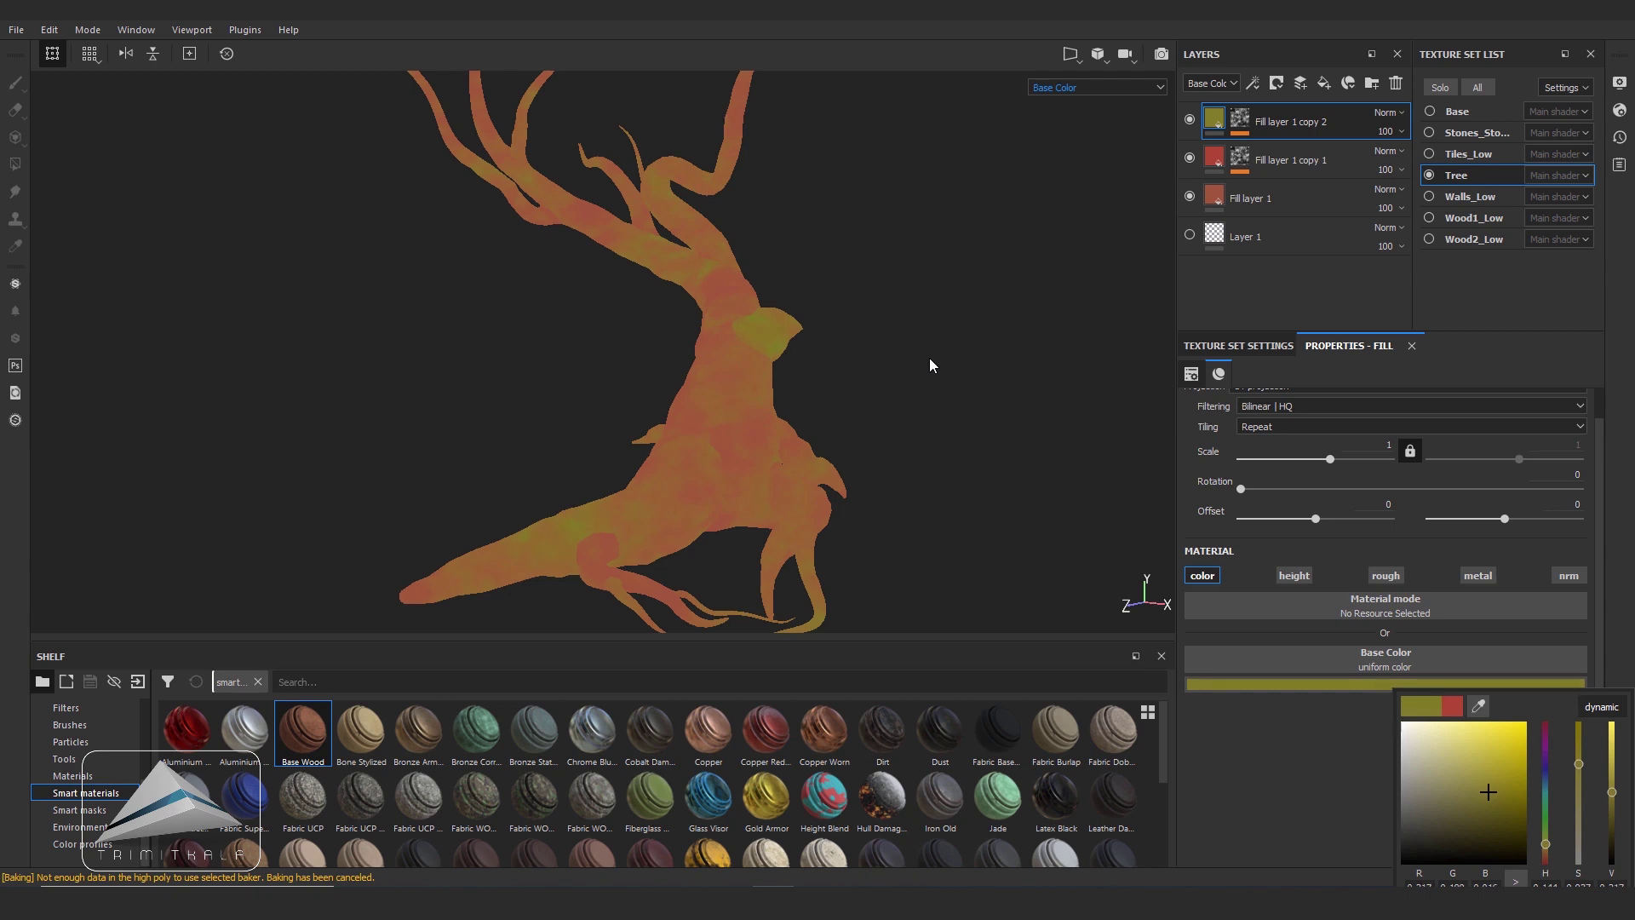
left_click_drag(1484, 793, 1485, 787)
key("Escape")
key("1")
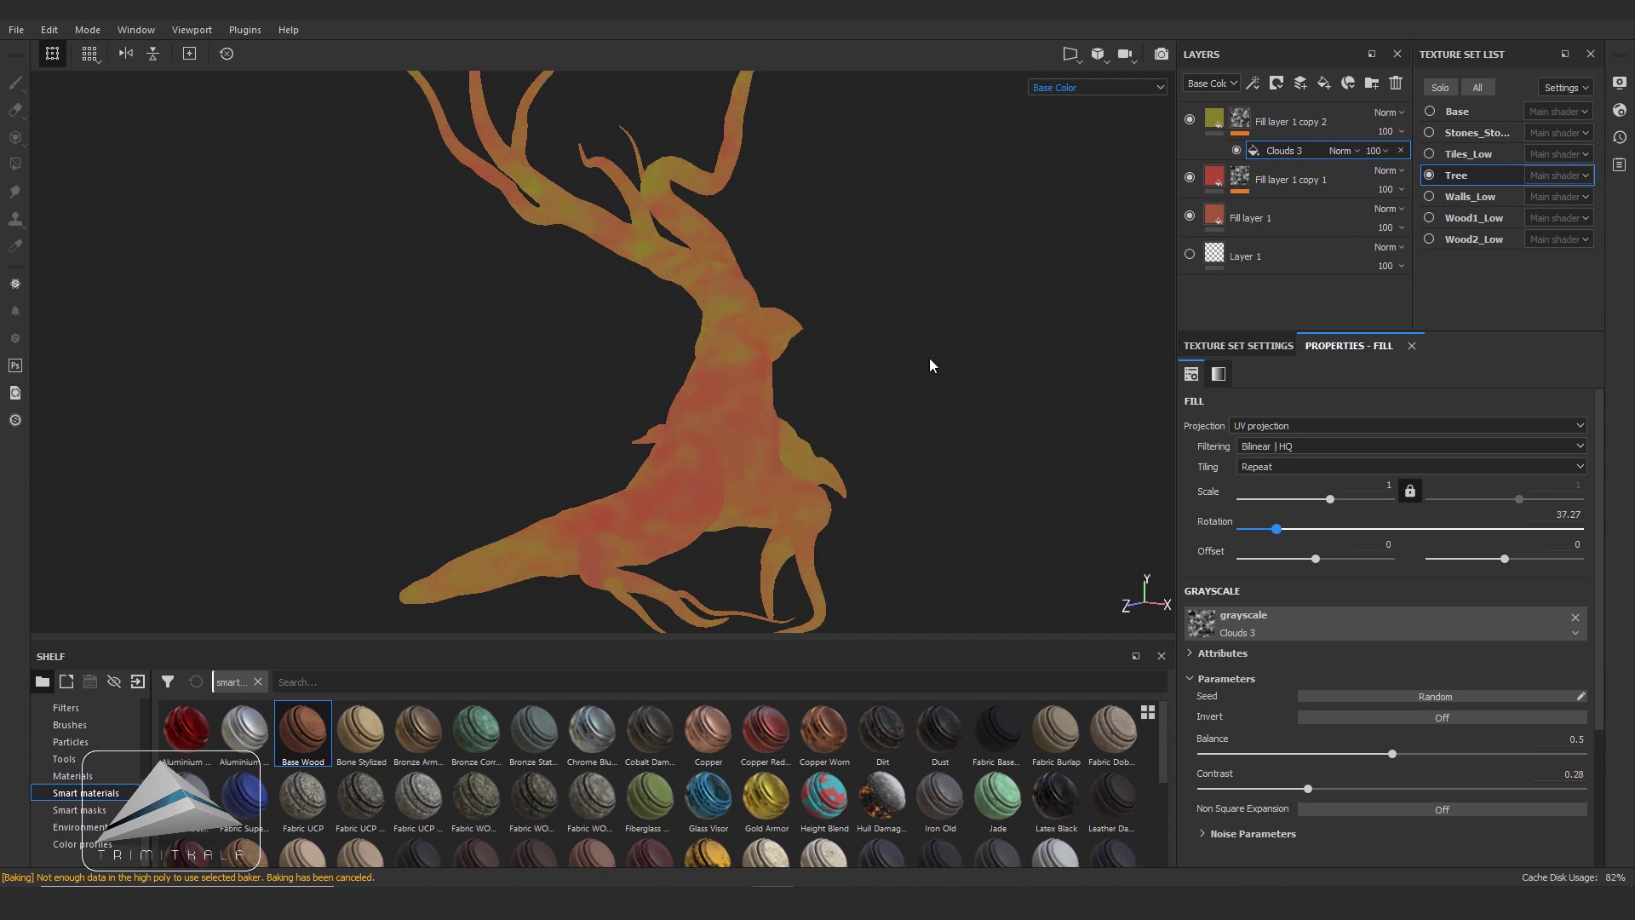
- Set the olive layer's opacity to 50 and add a brown fill layer on top
key("m")
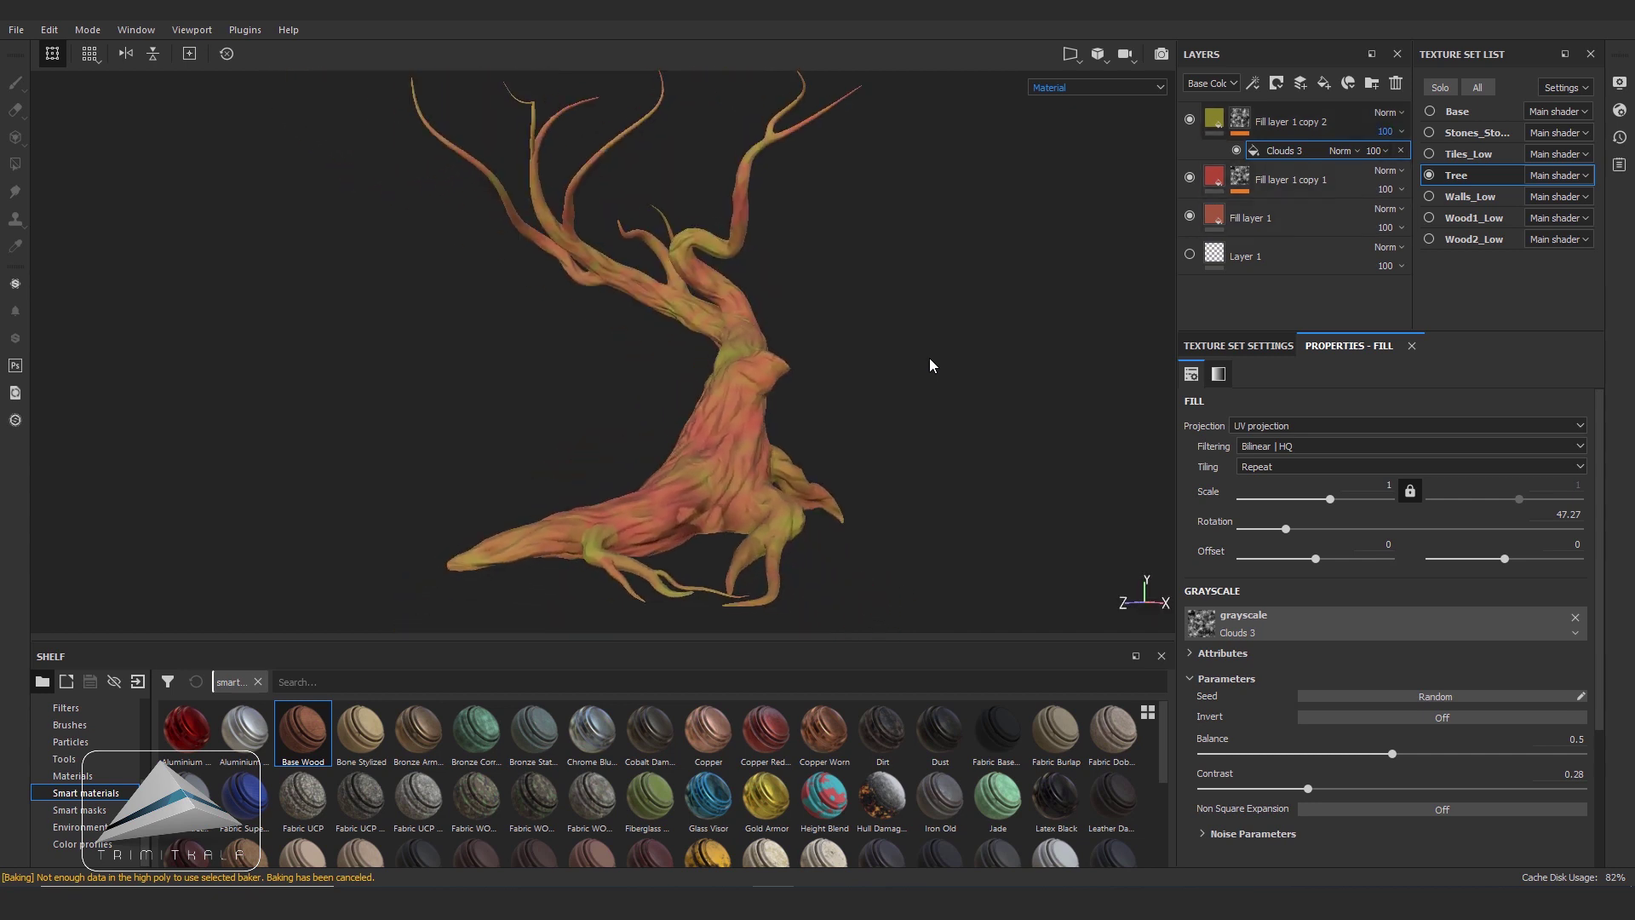
left_click(1386, 131)
left_click_drag(1452, 161, 1412, 161)
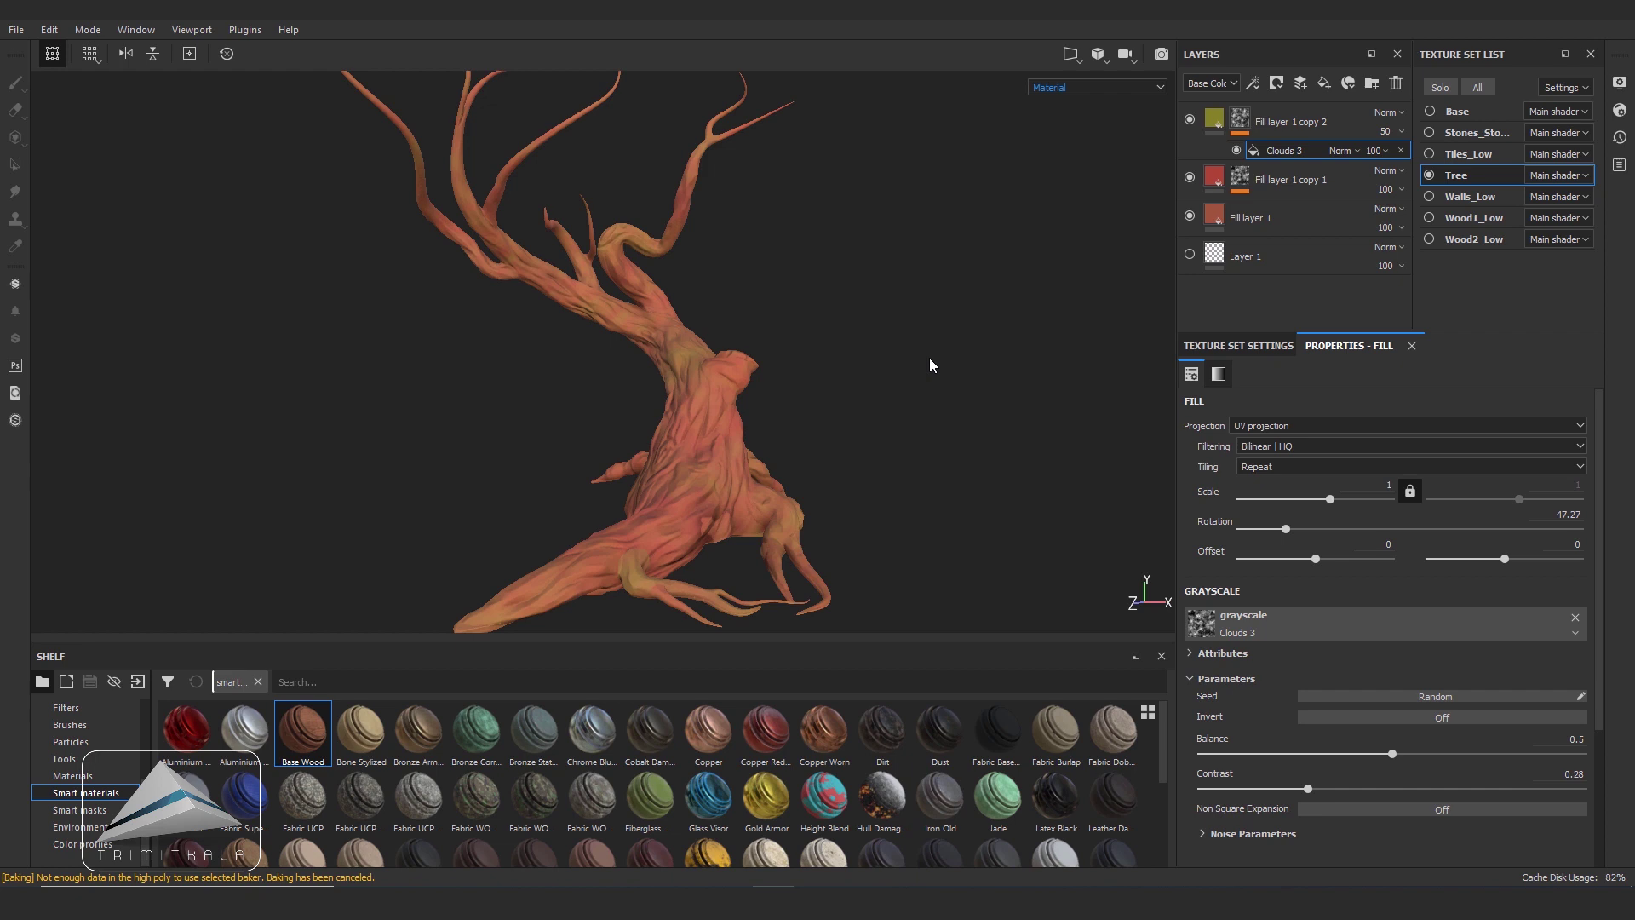
left_click(1325, 83)
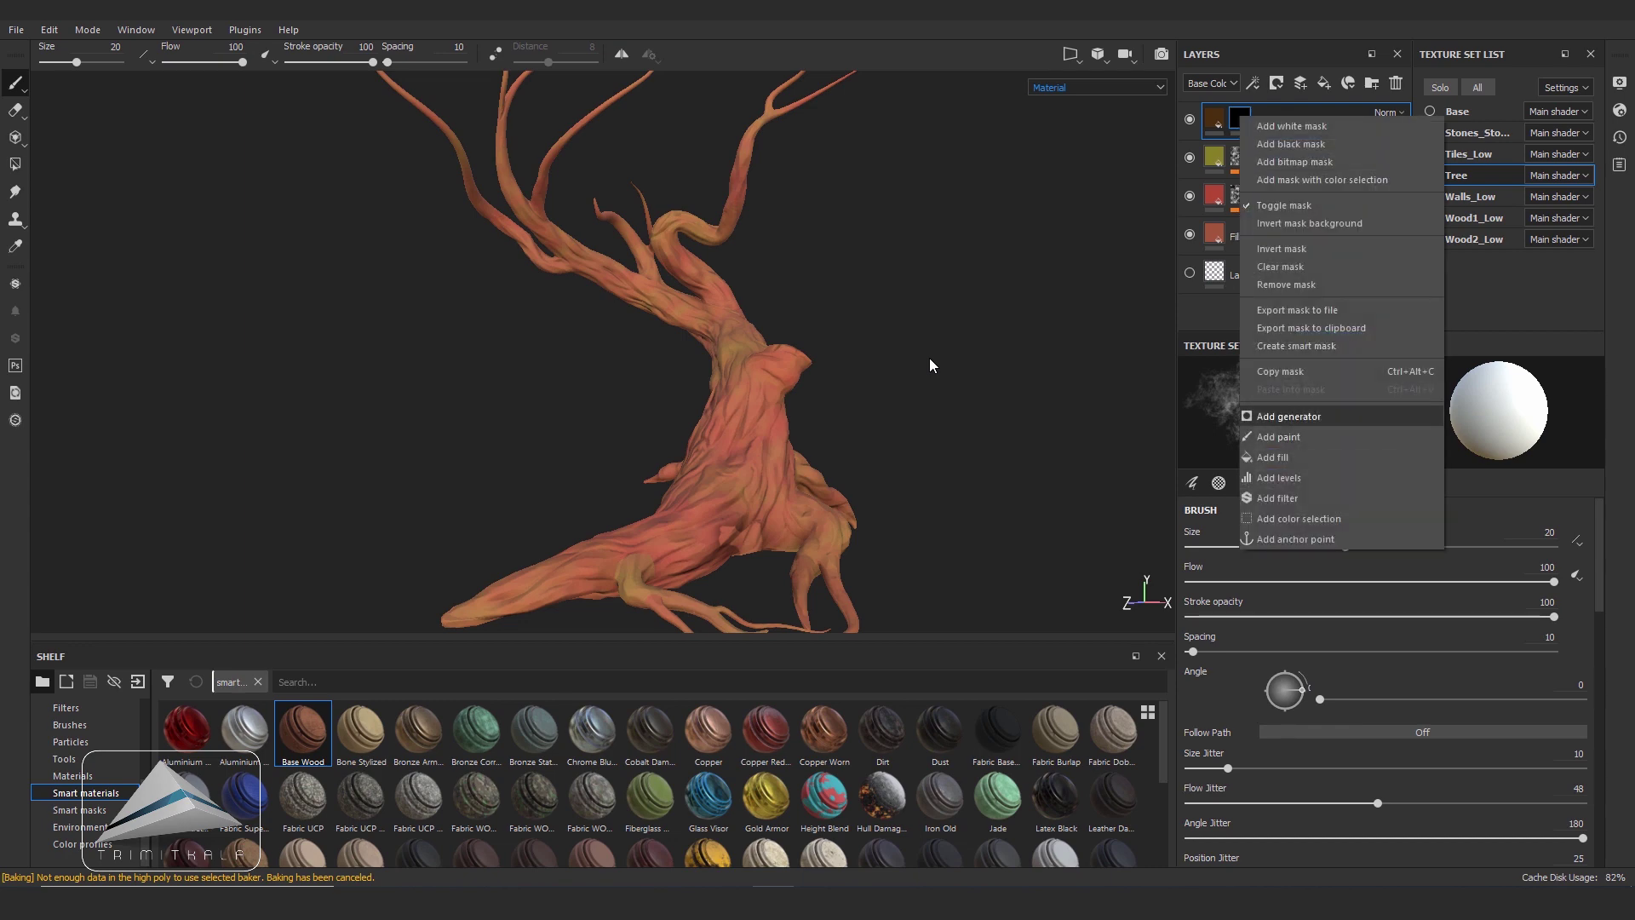
- Add a Mask Editor generator to Fill layer 2's black mask
key("Return")
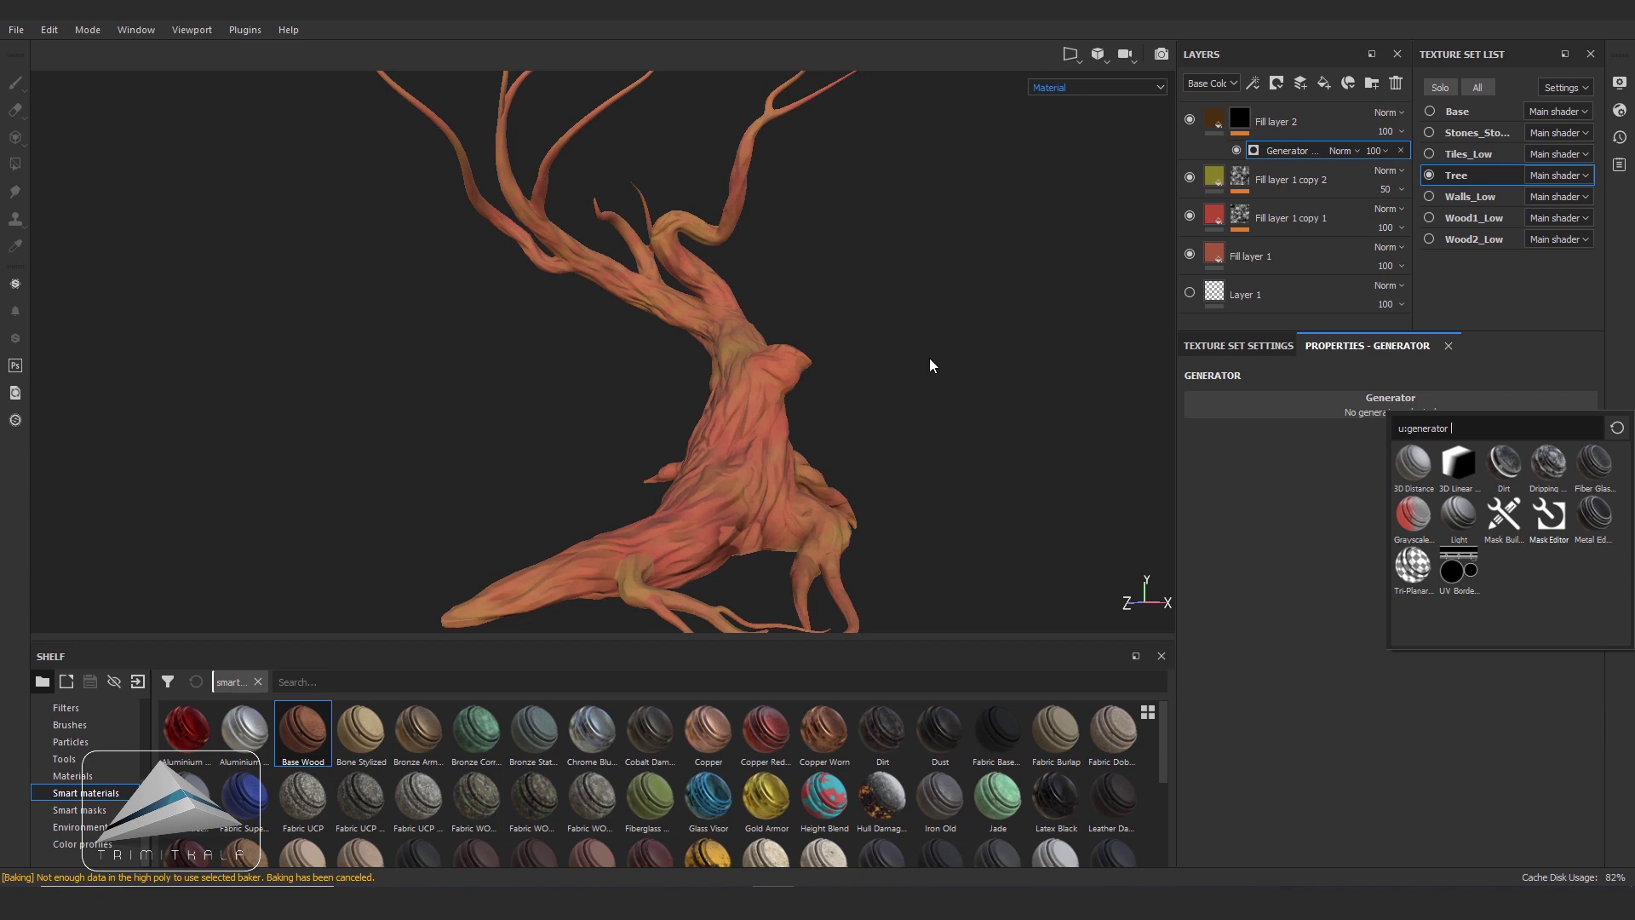
key("Return")
scroll(931, 365, "up", 2)
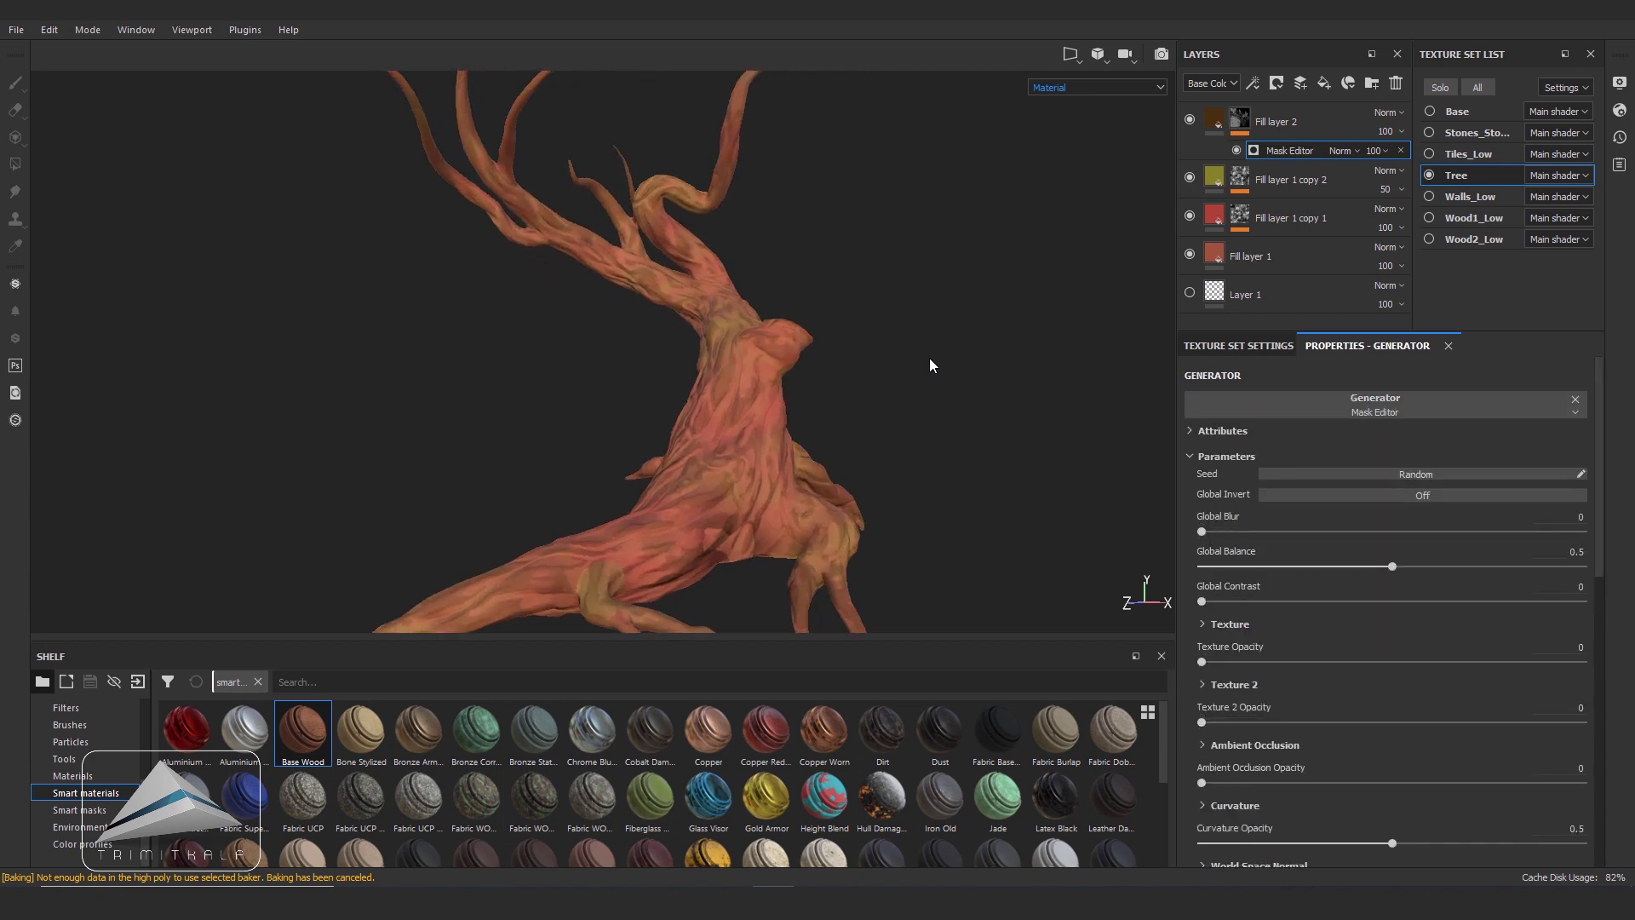
scroll(931, 365, "up", 2)
scroll(931, 365, "up", 2)
scroll(931, 365, "up", 3)
scroll(931, 366, "up", 2)
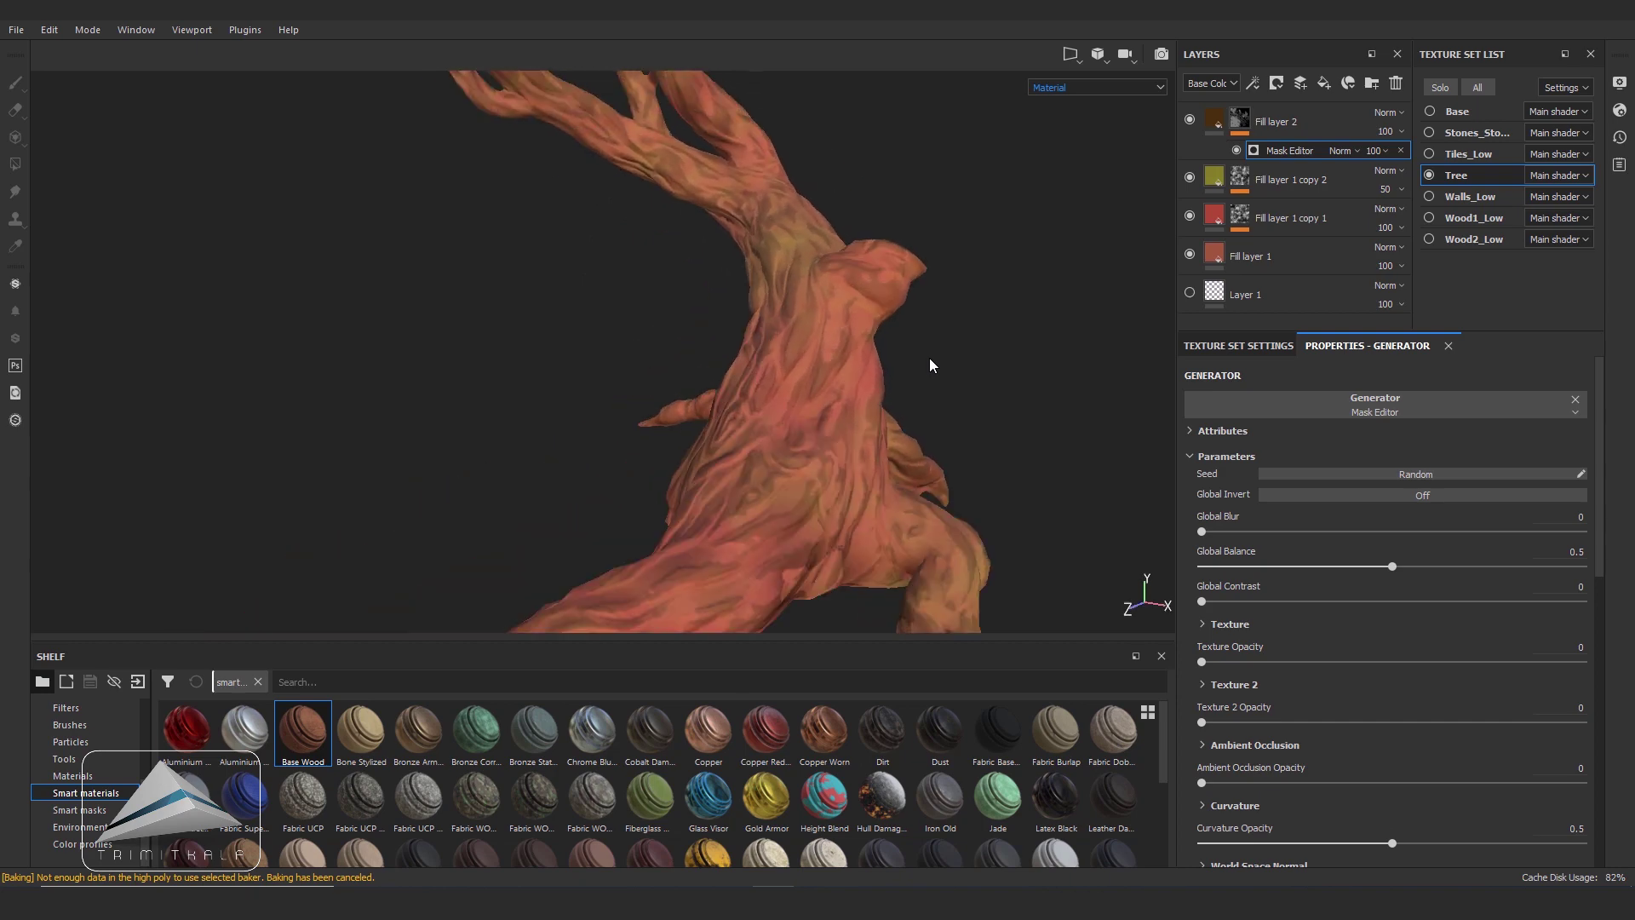
scroll(931, 365, "up", 2)
scroll(932, 365, "up", 2)
scroll(931, 365, "up", 2)
scroll(931, 365, "down", 2)
scroll(931, 365, "down", 2)
scroll(931, 365, "down", 2)
scroll(931, 366, "down", 2)
scroll(931, 366, "down", 2)
scroll(931, 365, "down", 2)
scroll(931, 366, "down", 2)
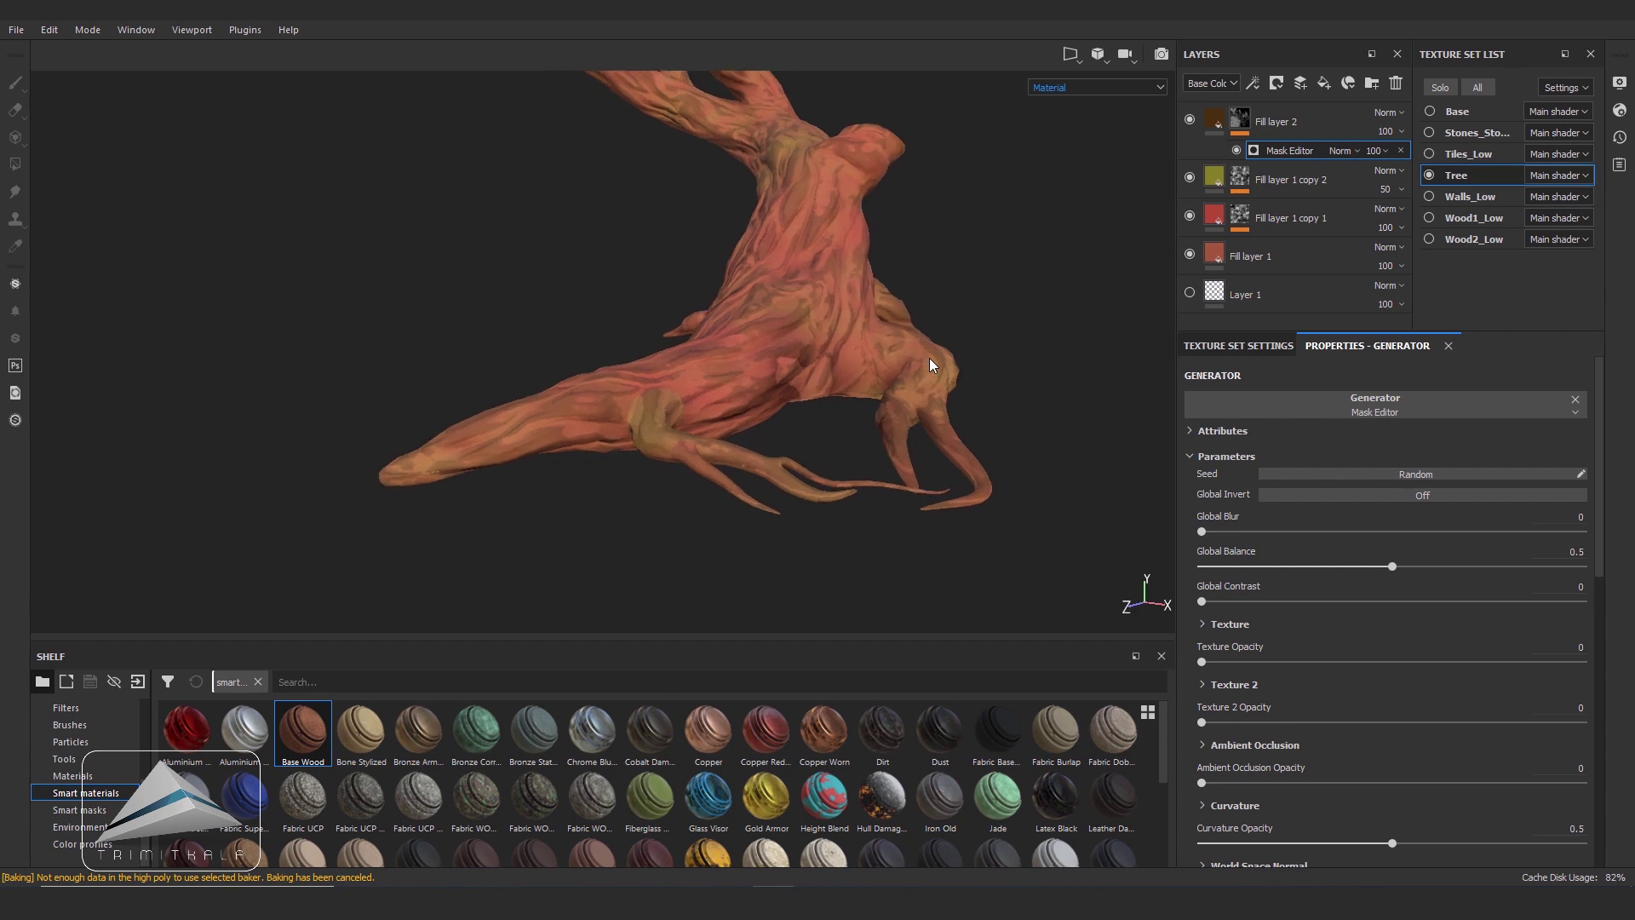
scroll(1388, 596, "down", 2)
scroll(1388, 596, "down", 2)
scroll(1389, 596, "down", 2)
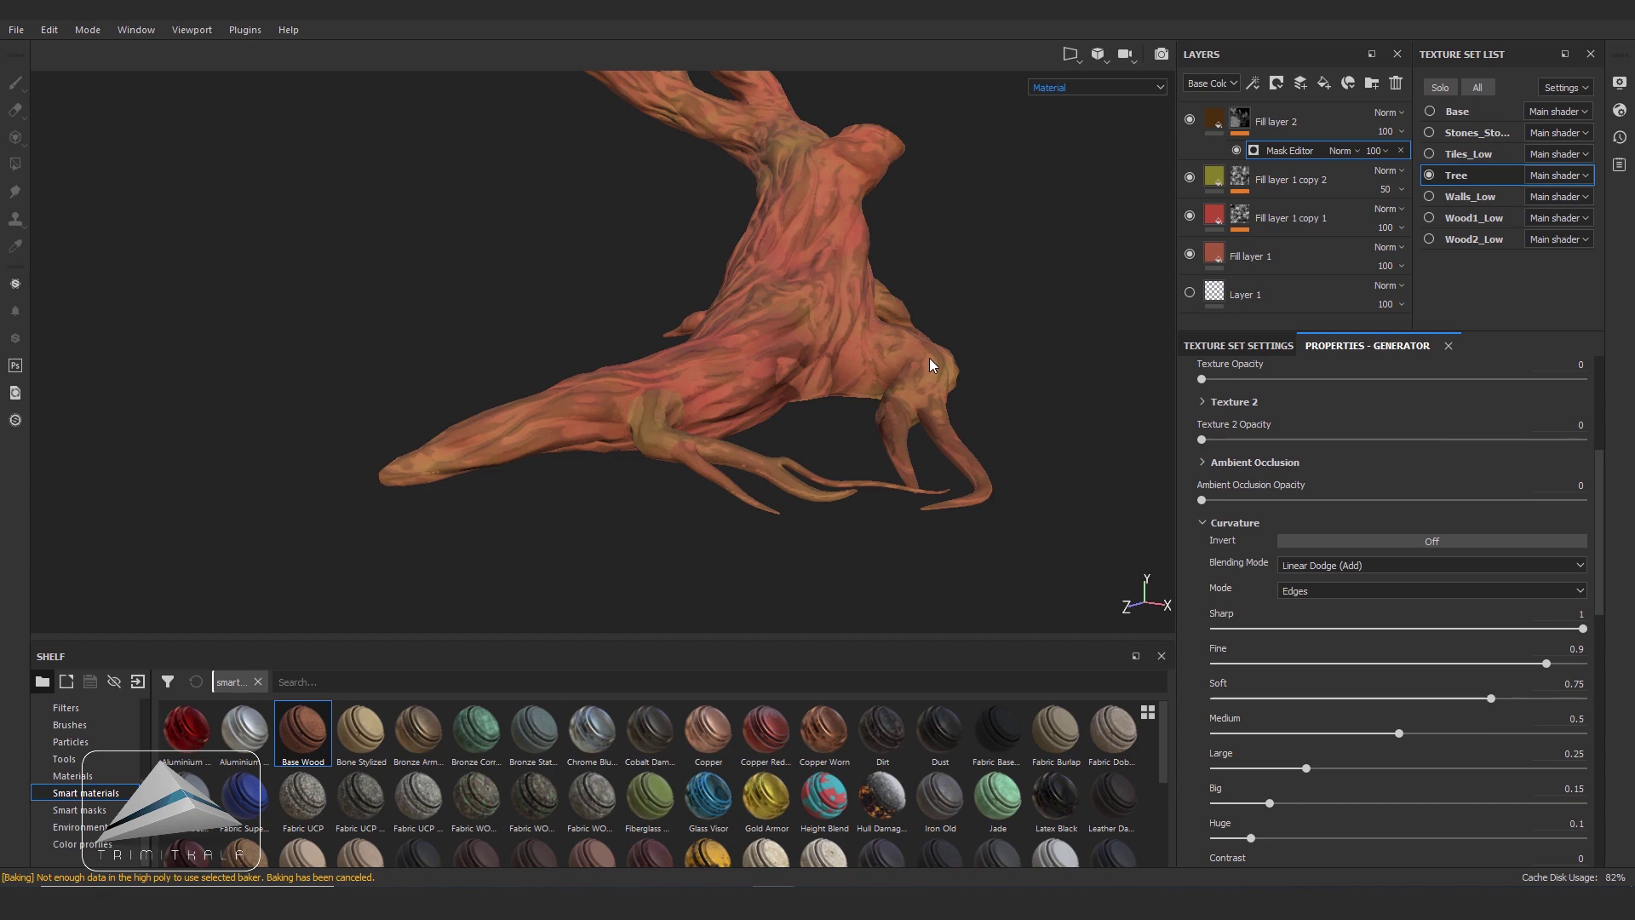
scroll(1389, 597, "down", 2)
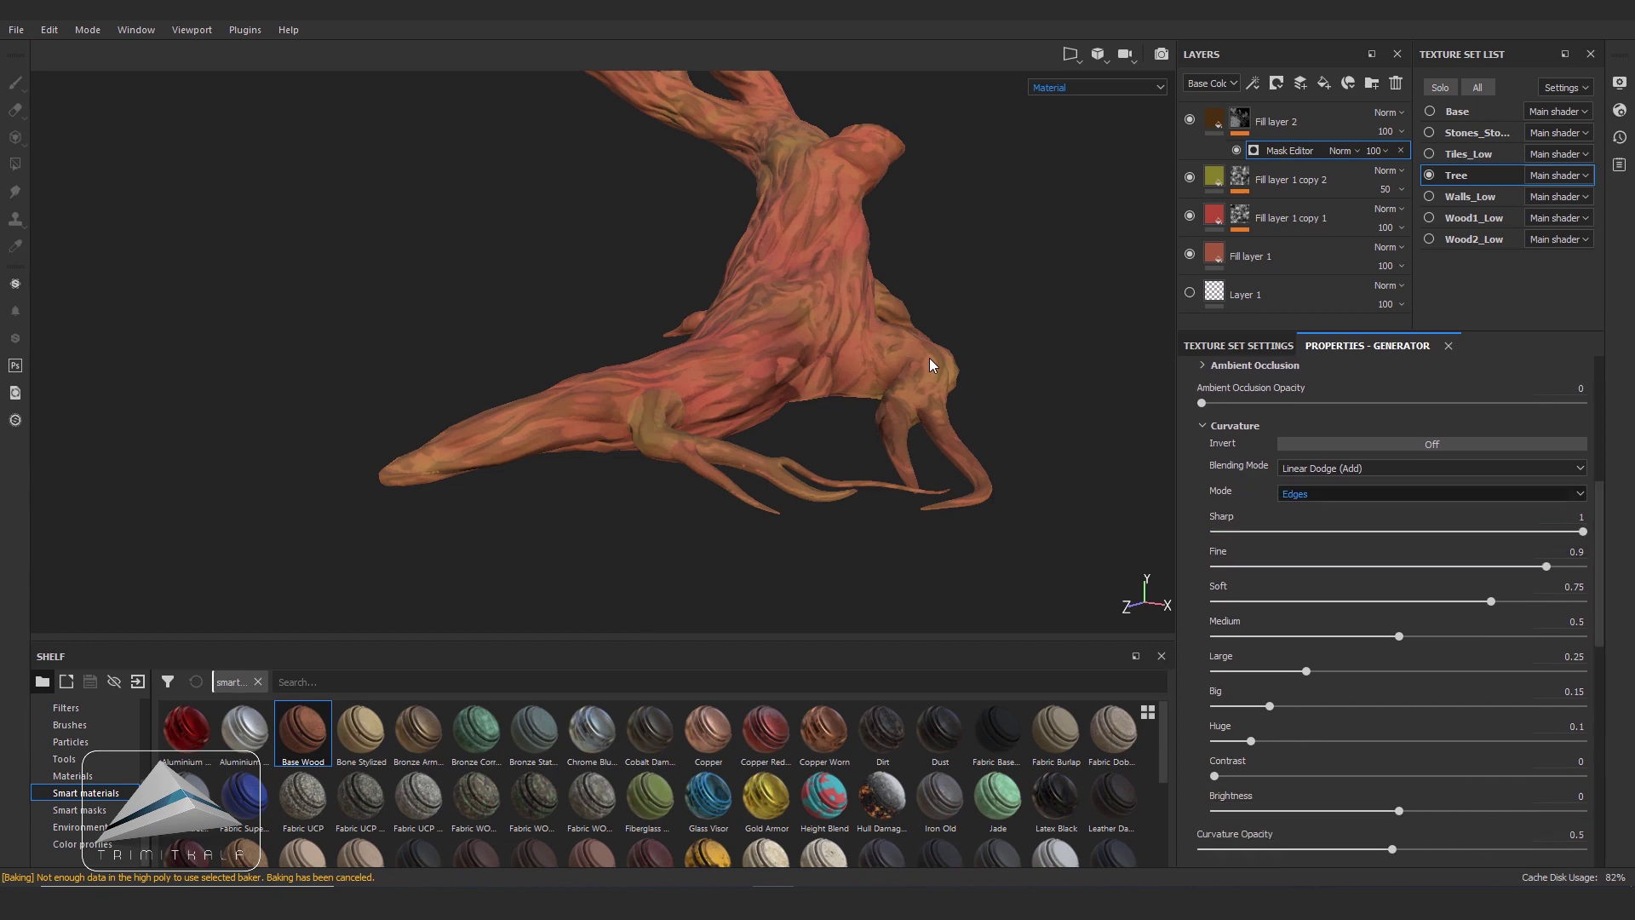
- Set the Mask Editor curvature mode to Cavities with Sharp 0.64 and Contrast 0.77
left_click(1431, 493)
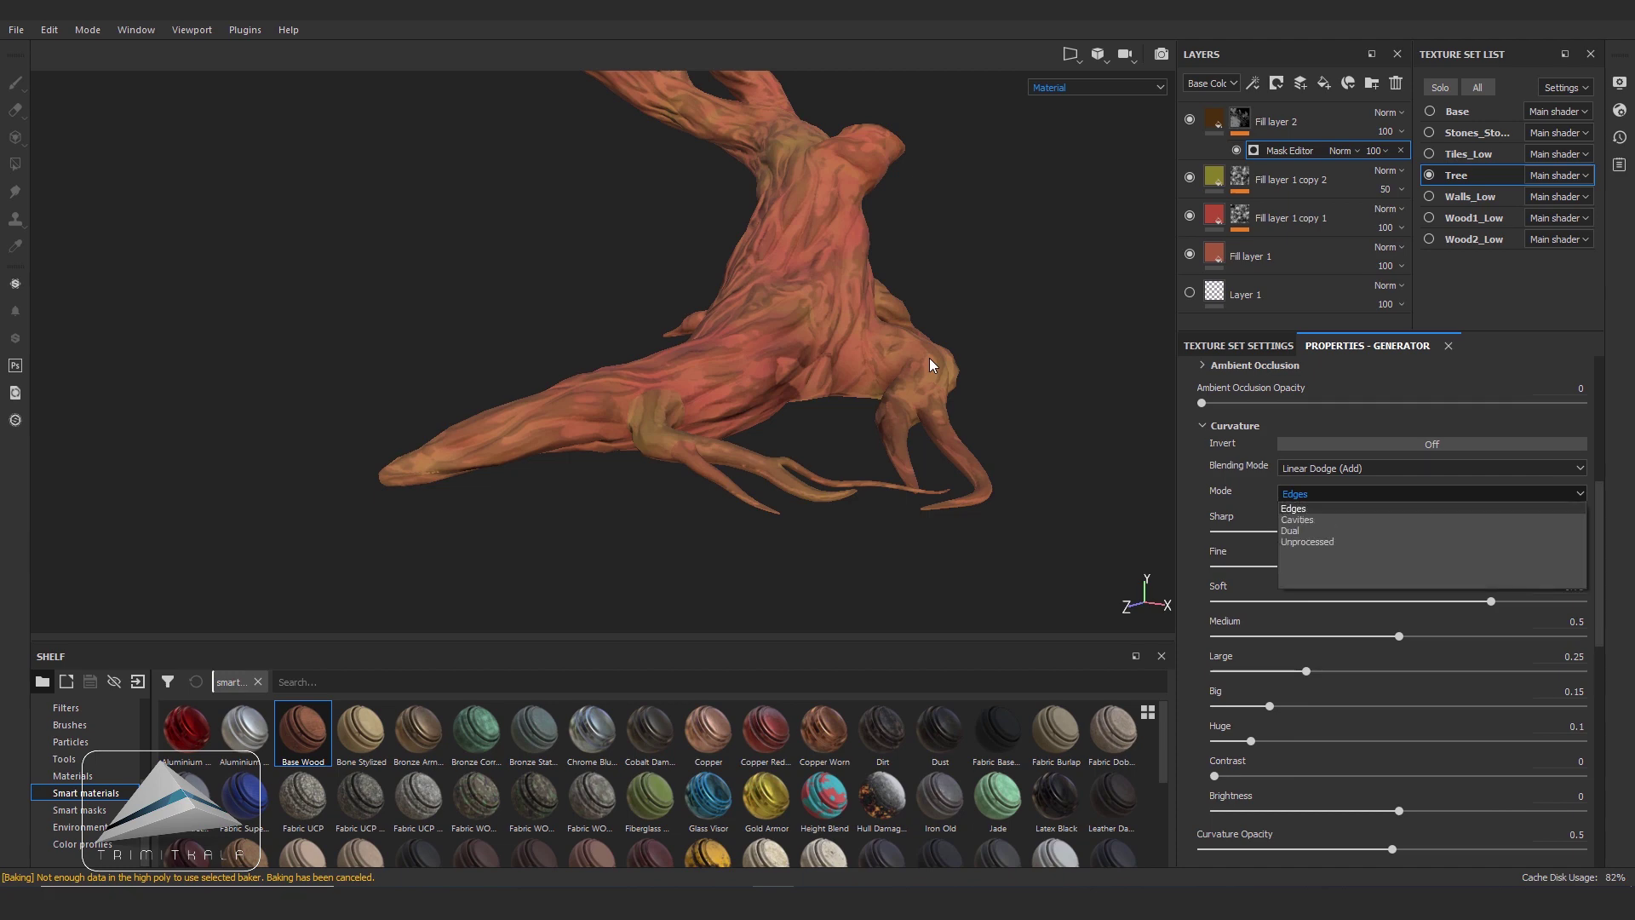
left_click(1298, 520)
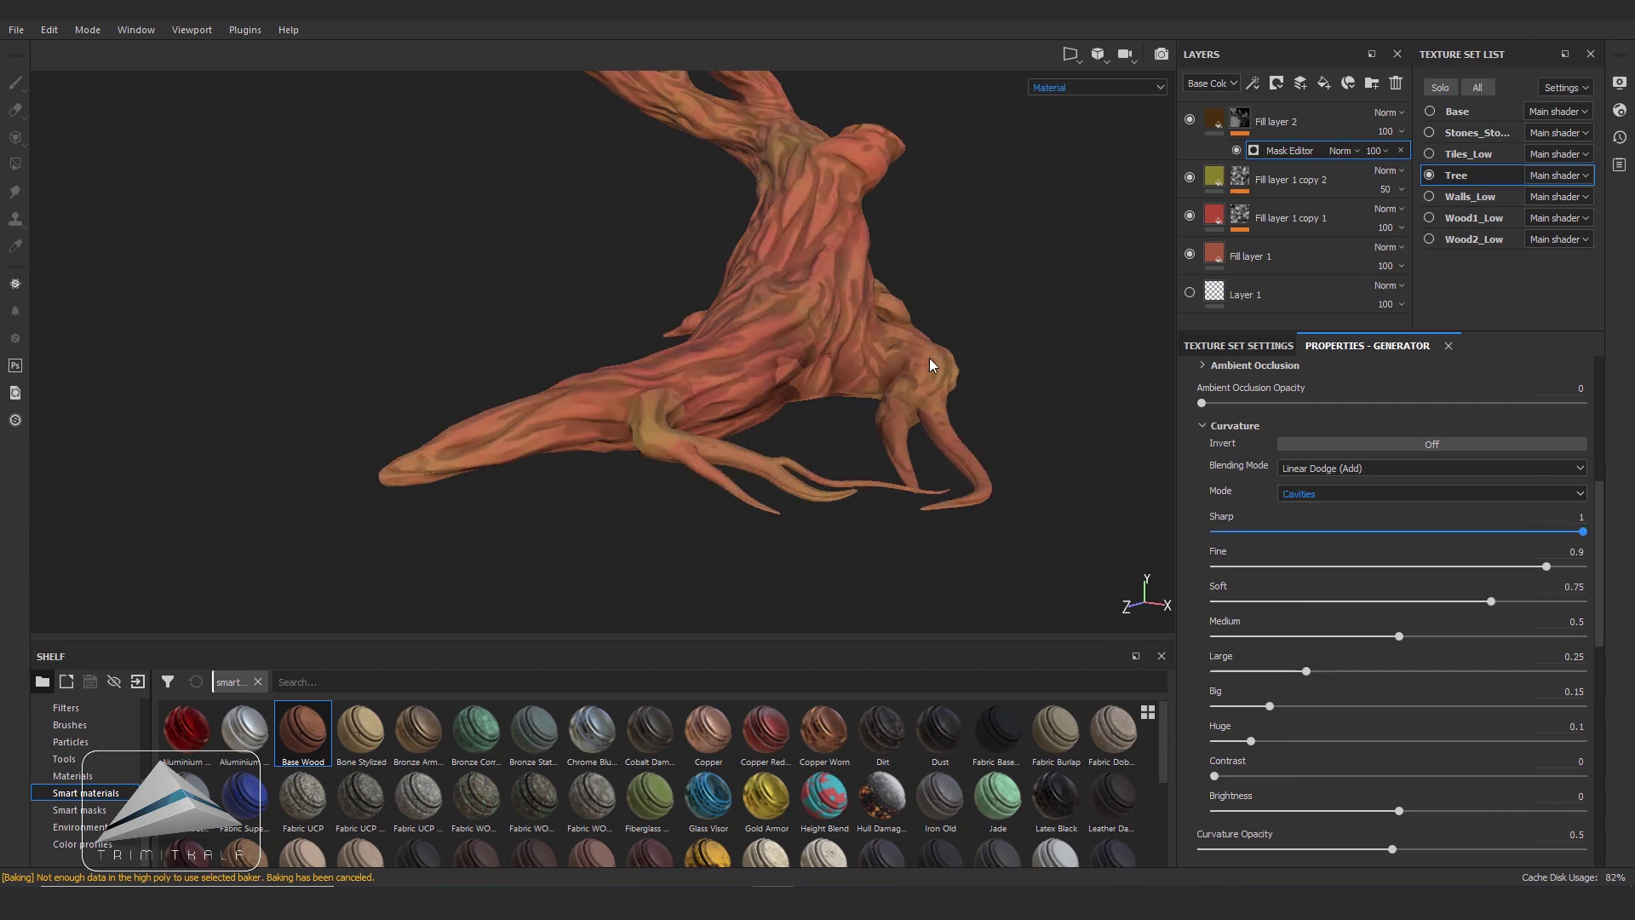
left_click_drag(930, 364, 930, 364, "alt")
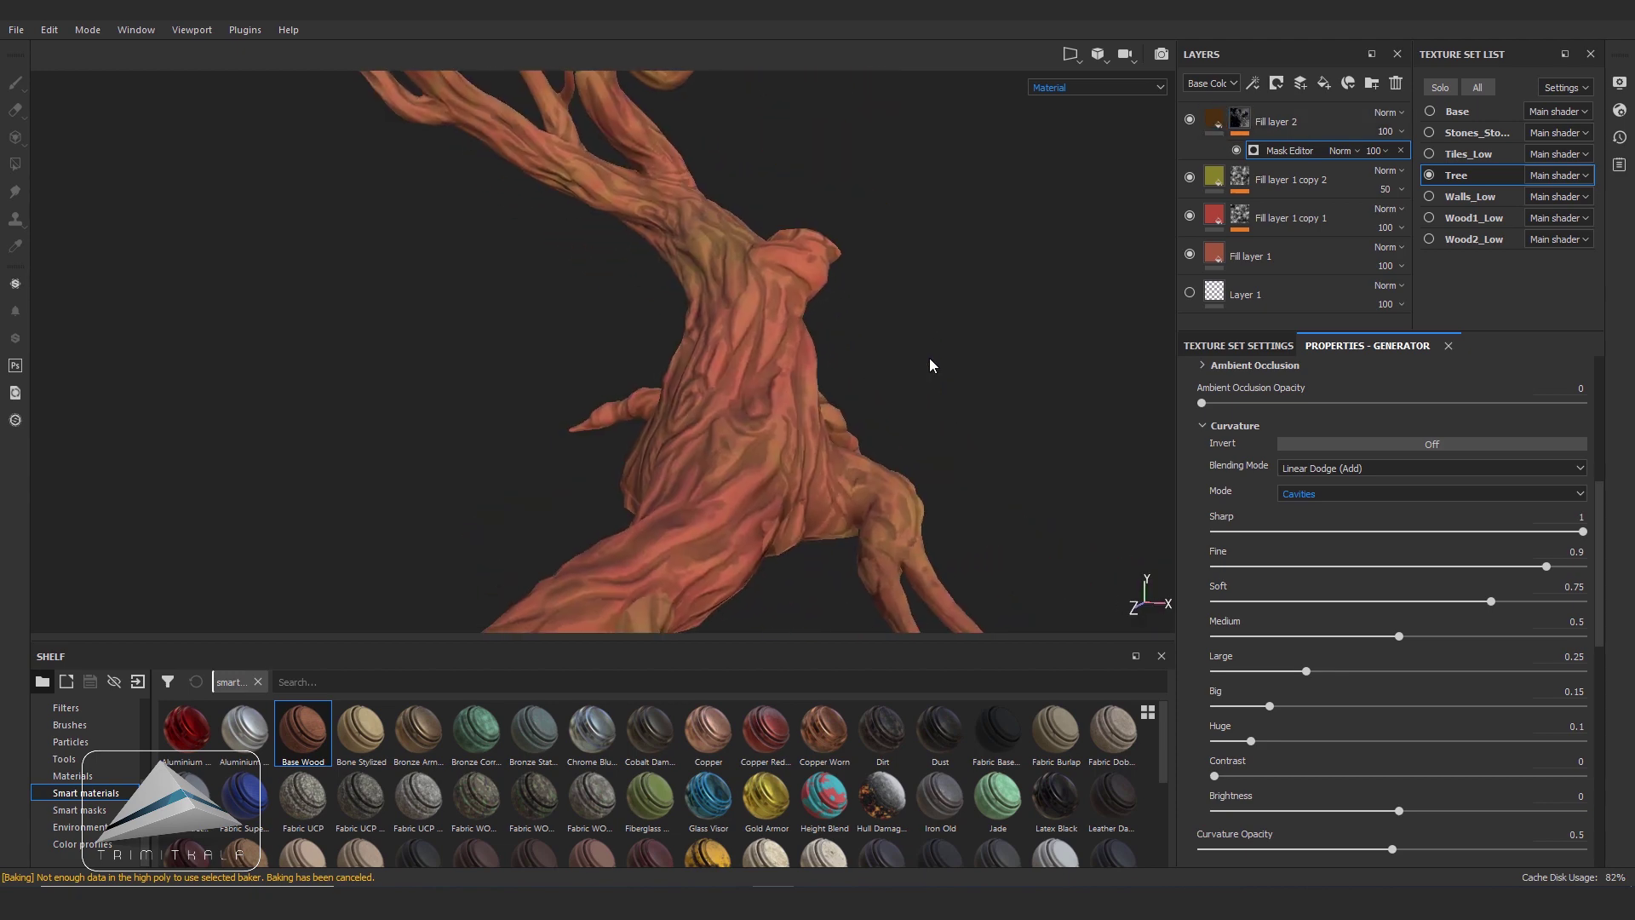
scroll(1396, 597, "up", 3)
scroll(1397, 545, "down", 3)
scroll(1397, 545, "down", 2)
left_click_drag(1583, 509, 1451, 510)
left_click_drag(1214, 754, 1498, 754)
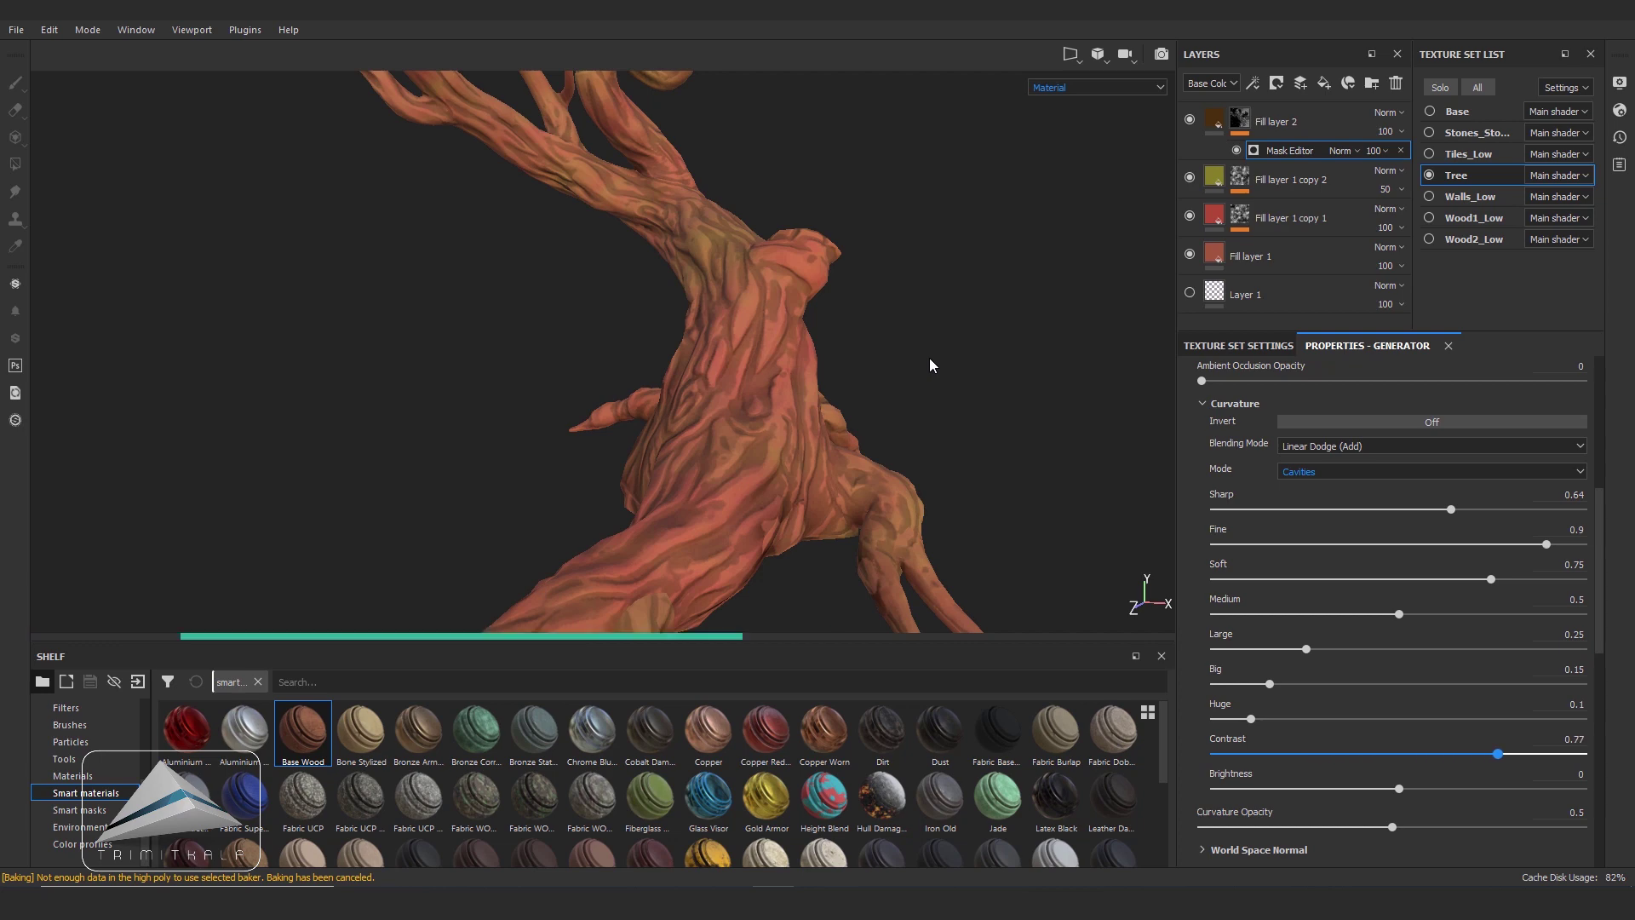
key("c")
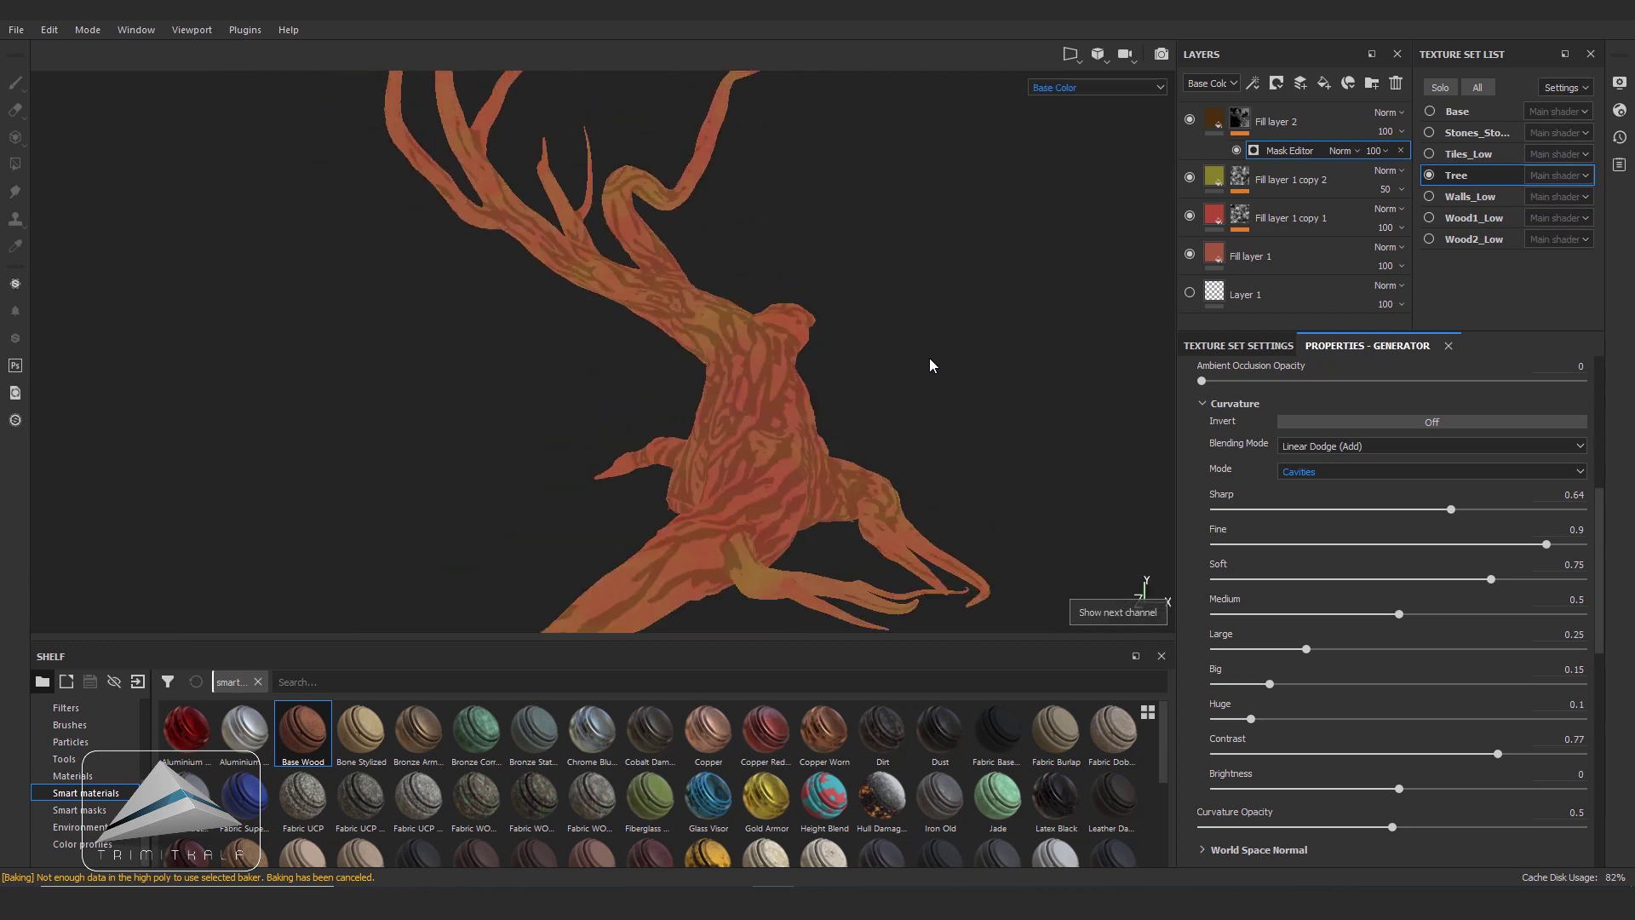
- Raise the brown mask's curvature Brightness and add a Metal Edge Wear generator to Fill layer 3's mask
left_click_drag(1399, 789, 1548, 788)
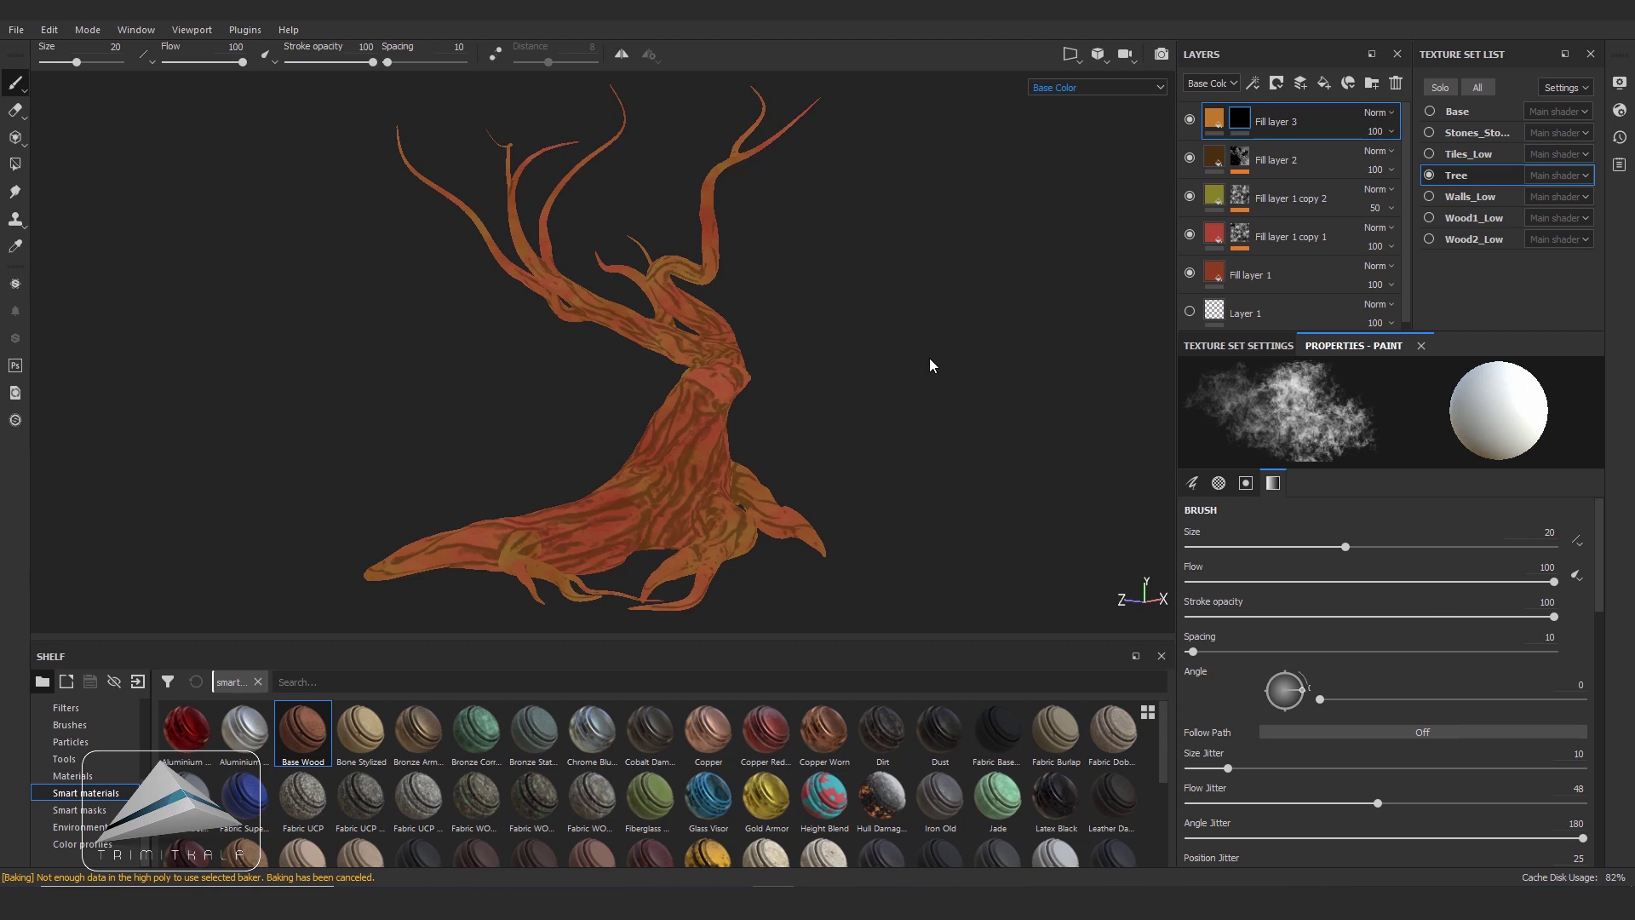
right_click(1243, 118)
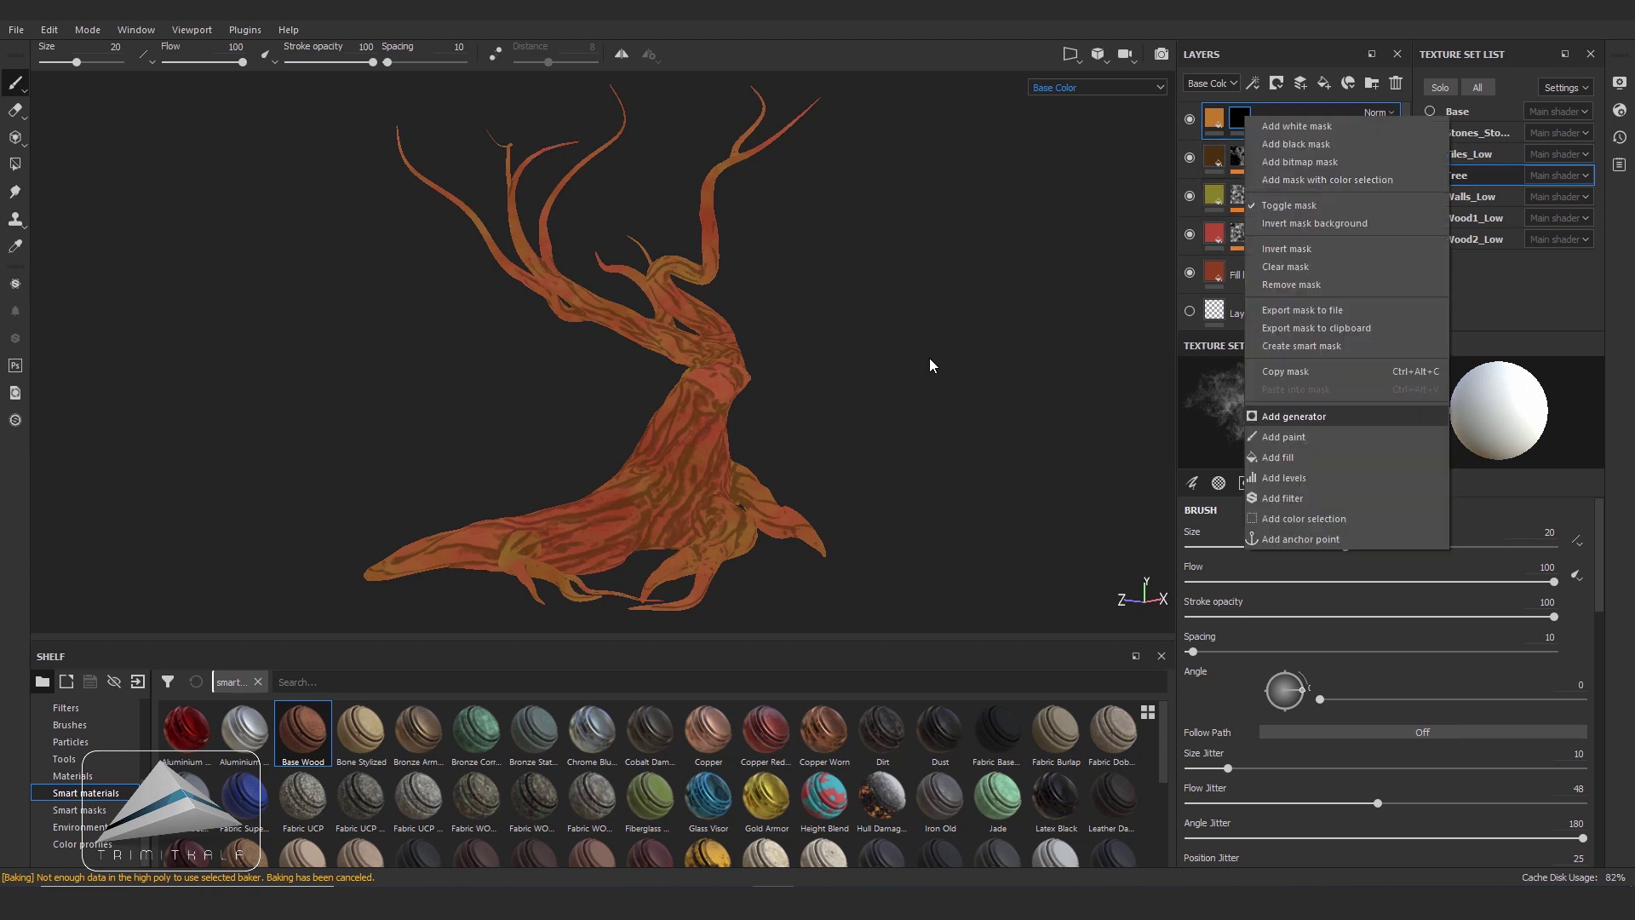
key("Return")
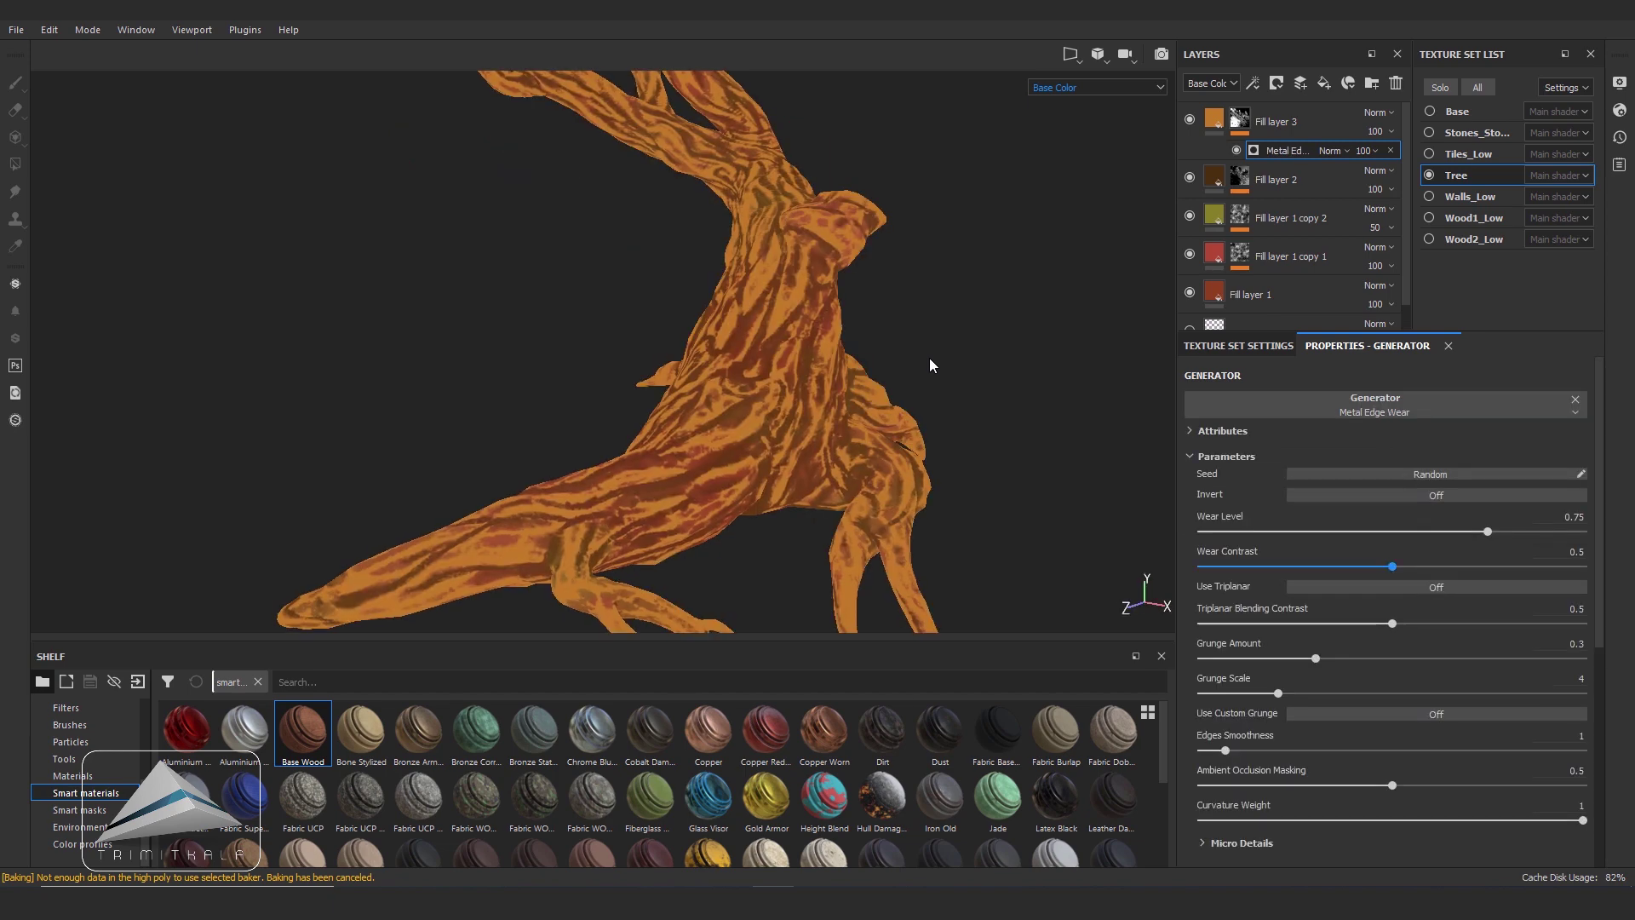
- Lower the edge wear level and drop the wear generator's opacity to 72
left_click_drag(1450, 531, 1389, 531)
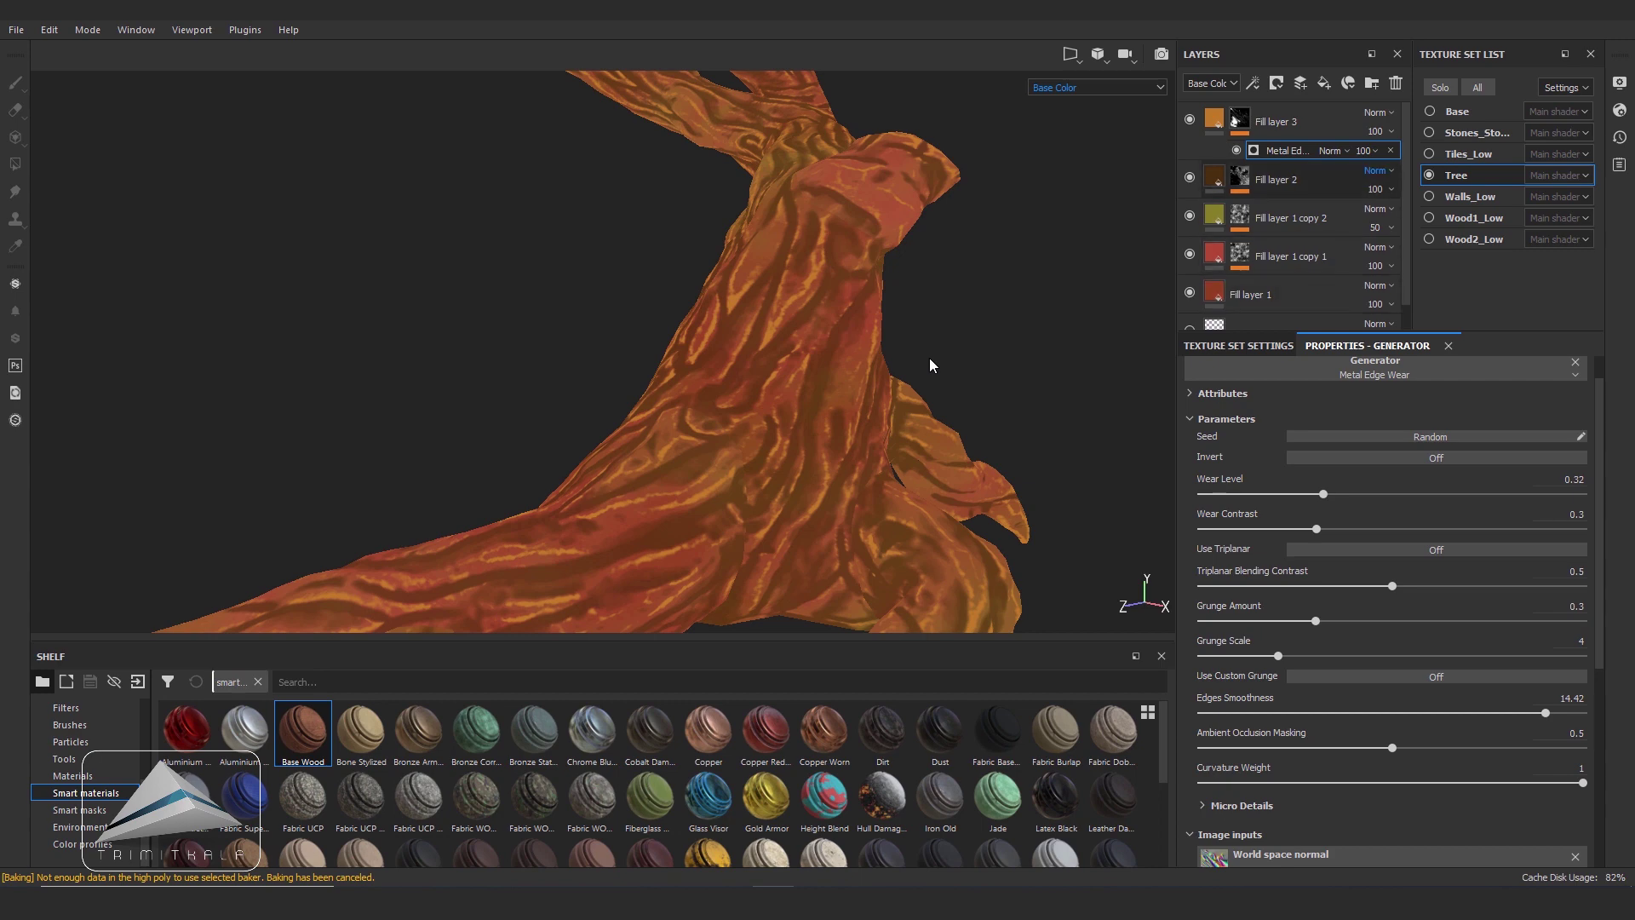
left_click(1366, 151)
left_click_drag(1439, 161, 1430, 161)
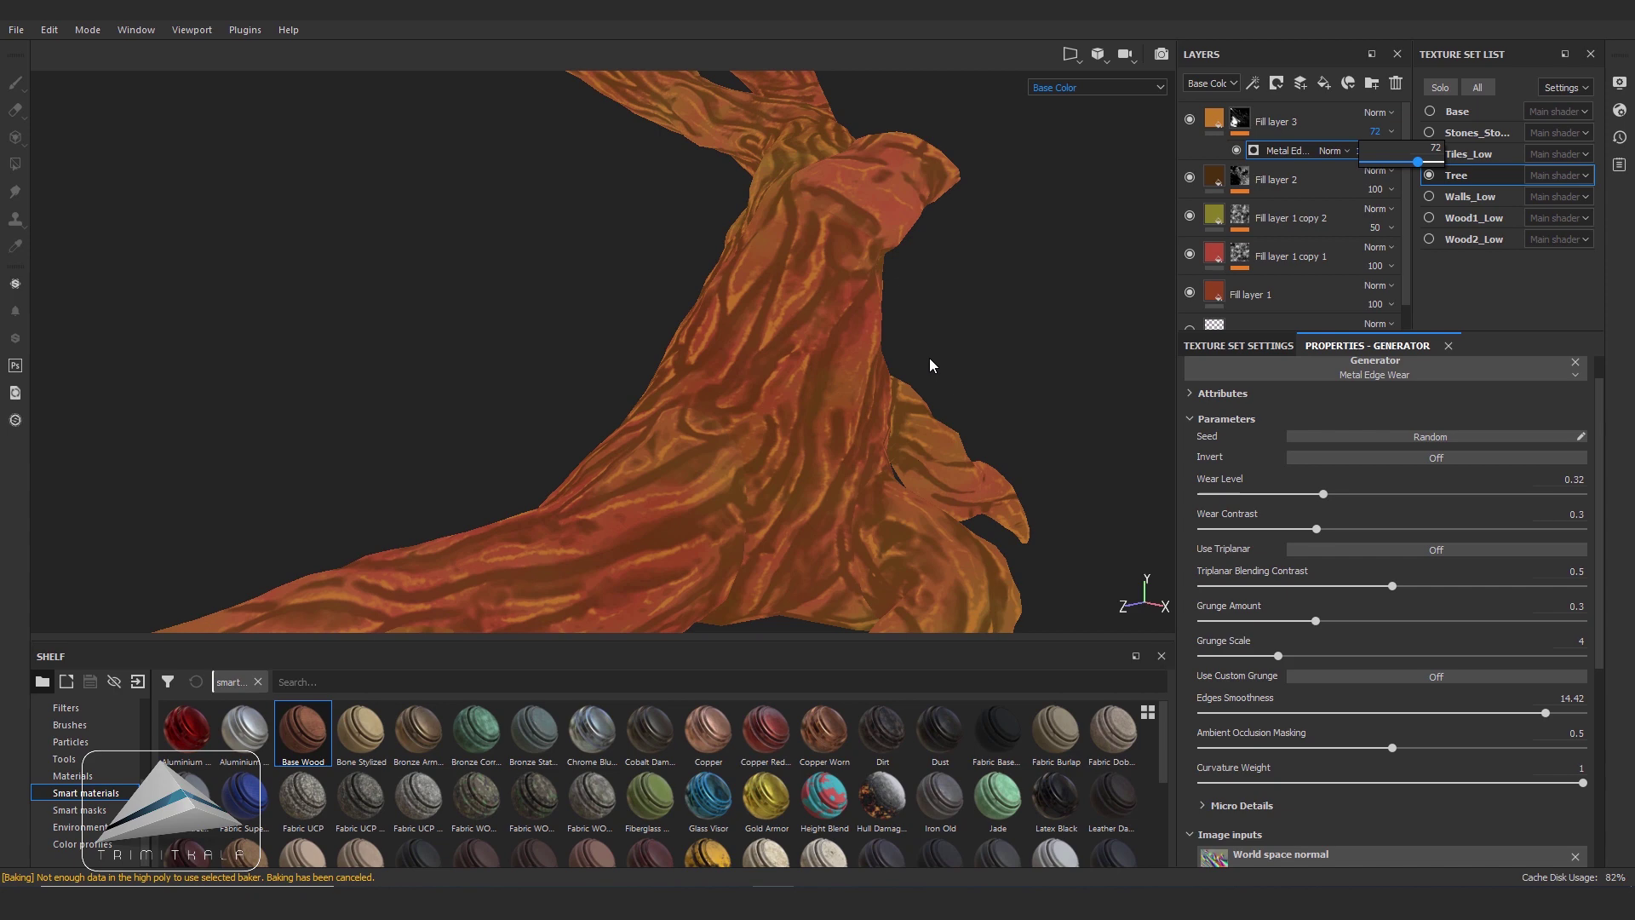
key("f")
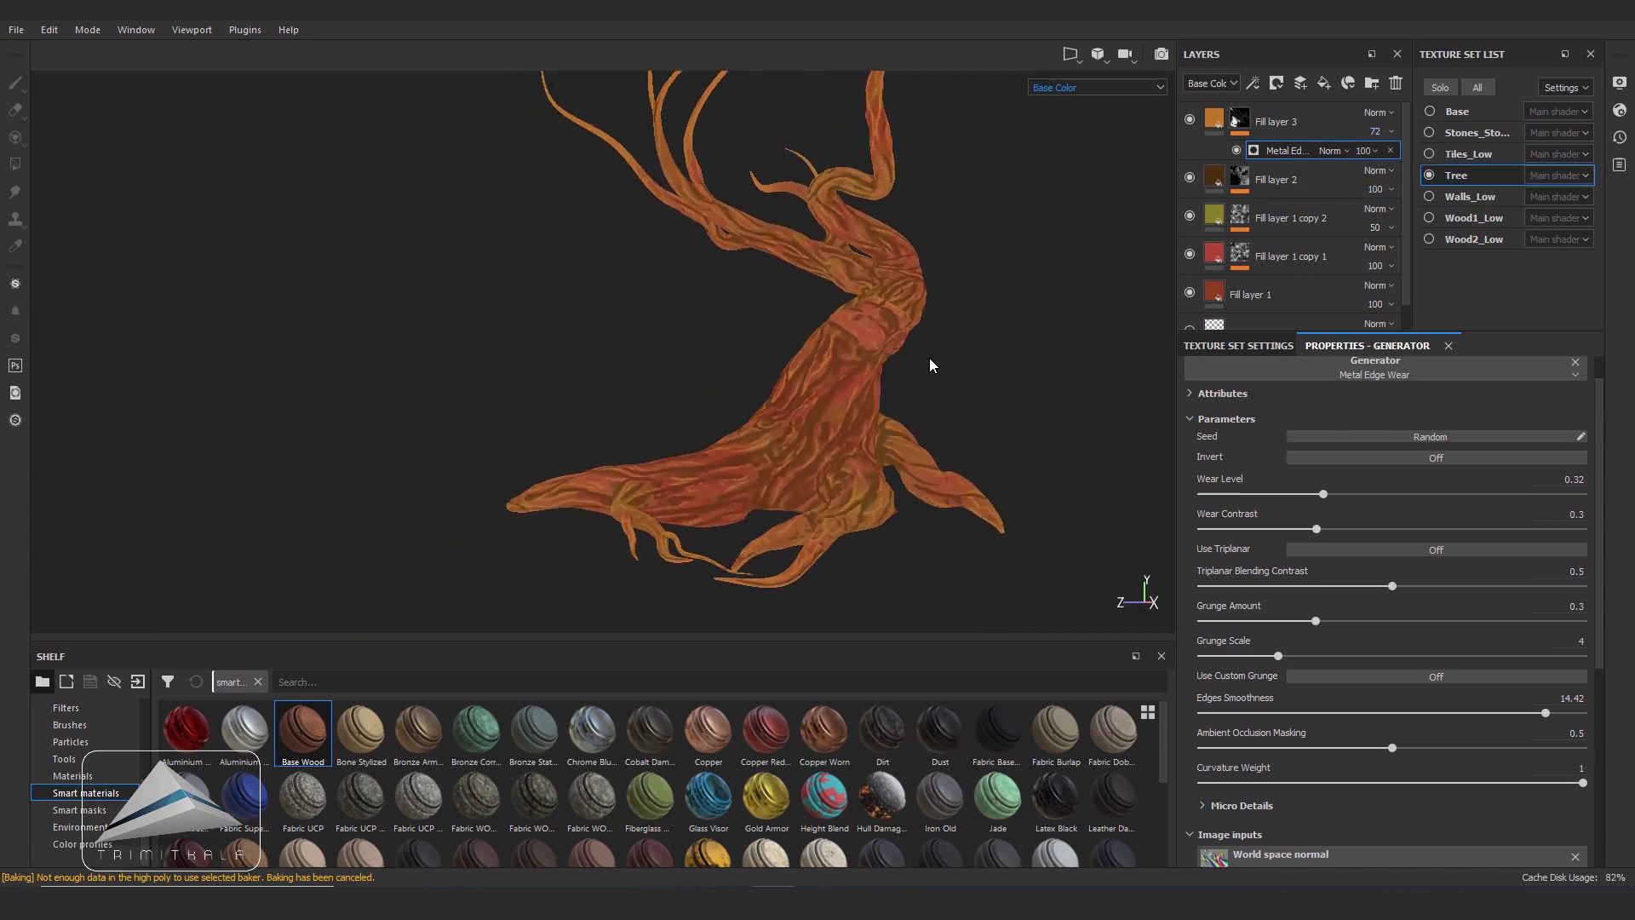
key("m")
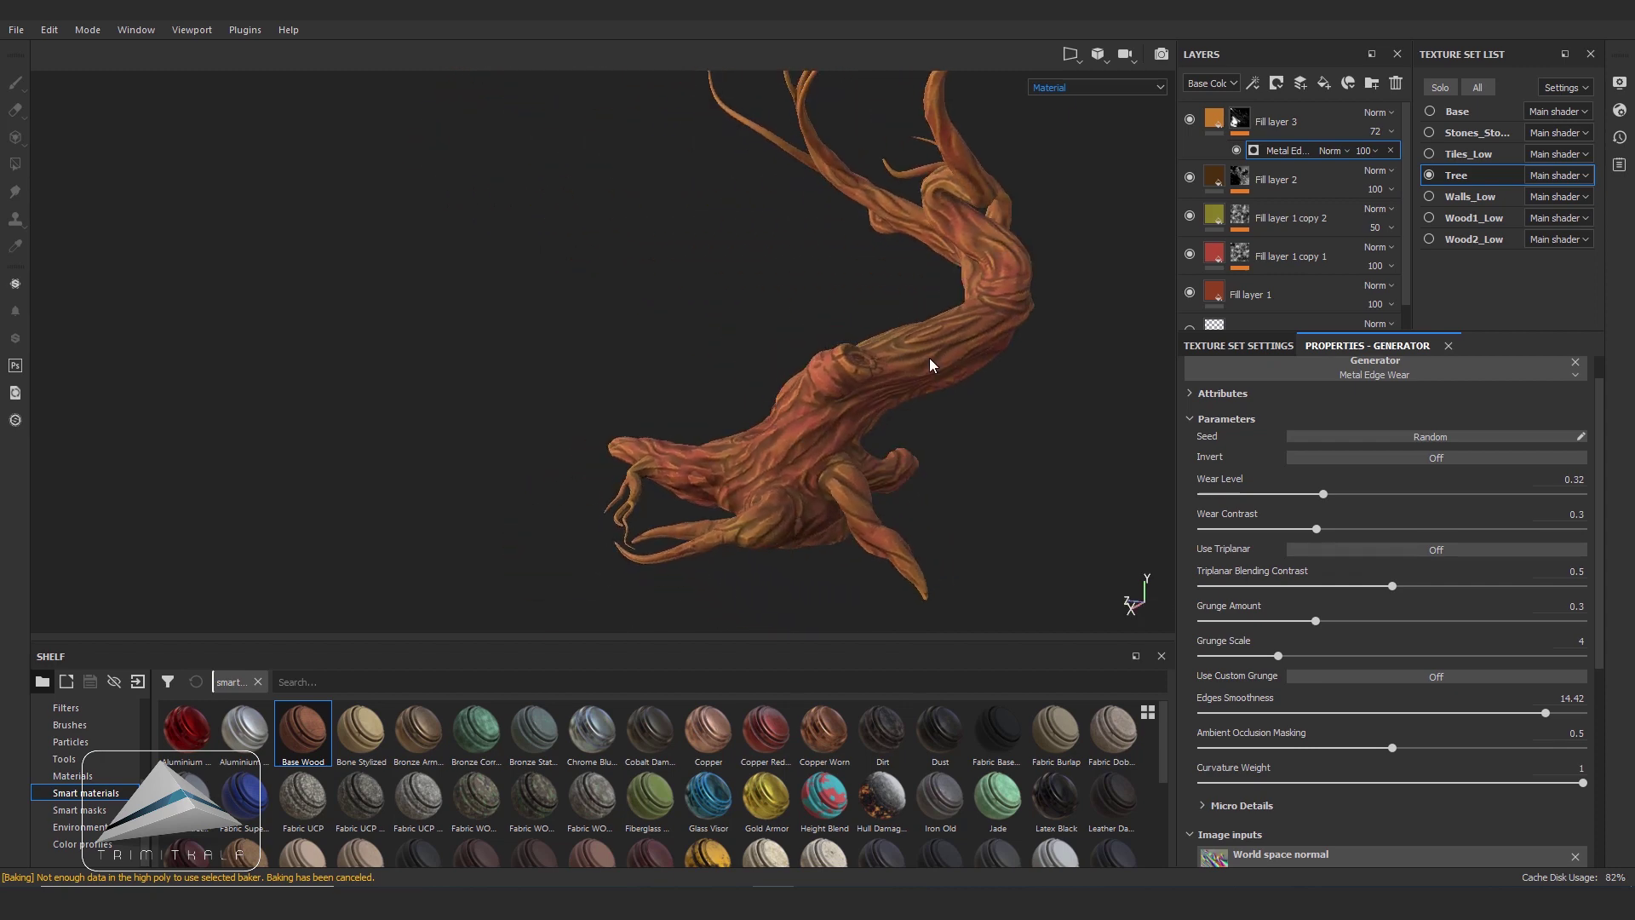
key("Delete")
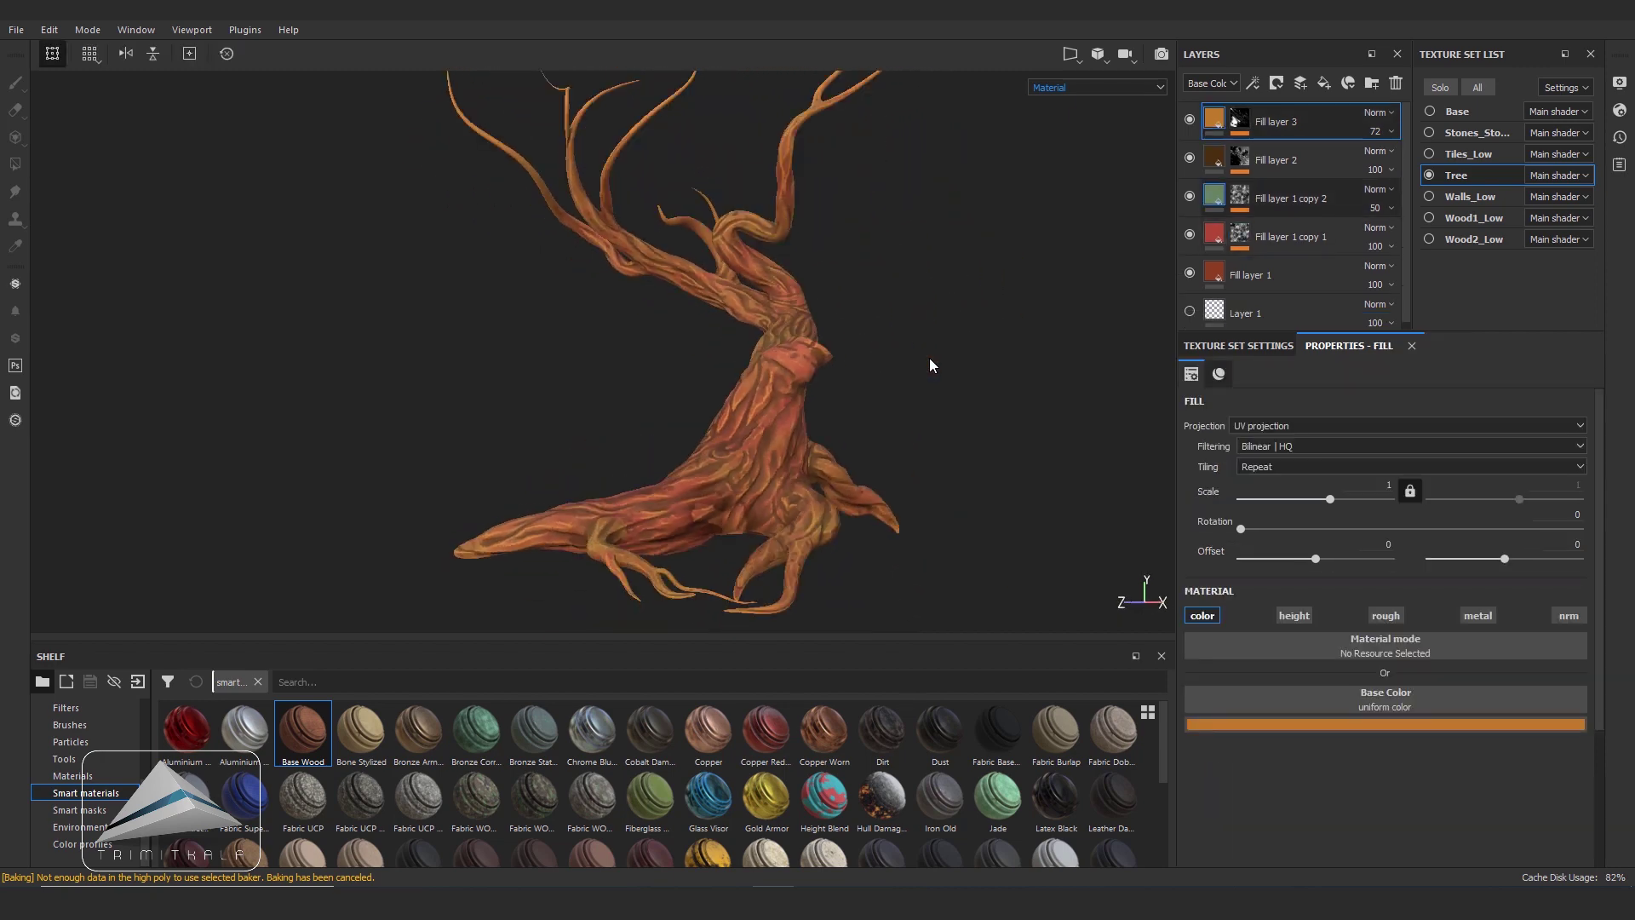
- Duplicate the olive fill layer as a green copy masked by a Light generator, below Fill layer 3
key("ctrl+d")
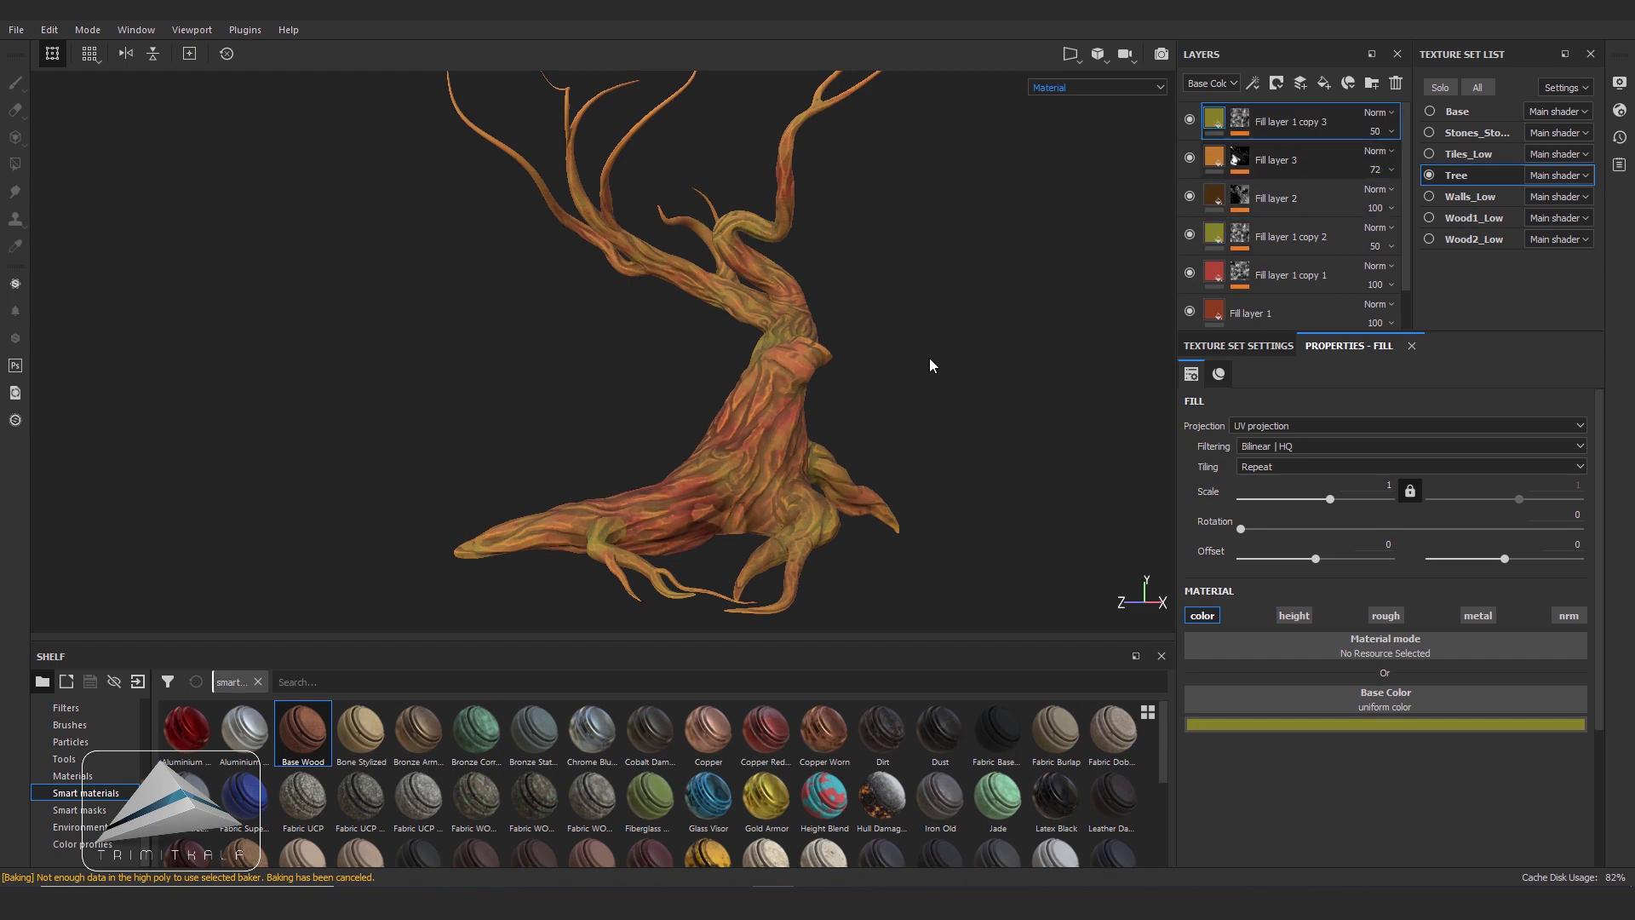
key("p")
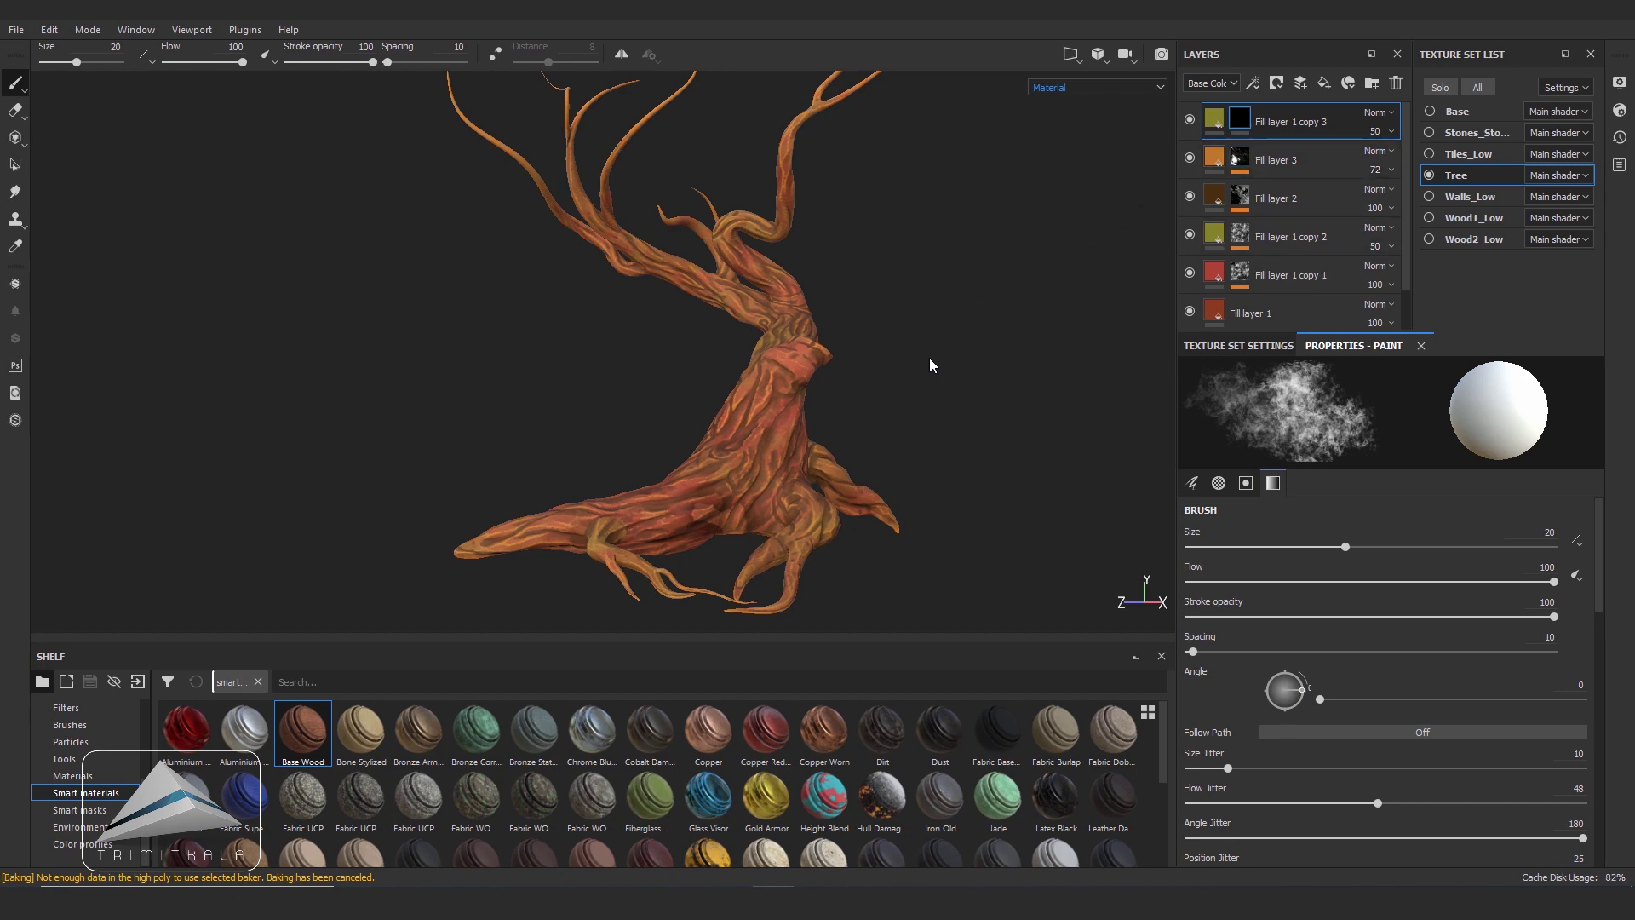
right_click(1240, 118)
left_click(1292, 420)
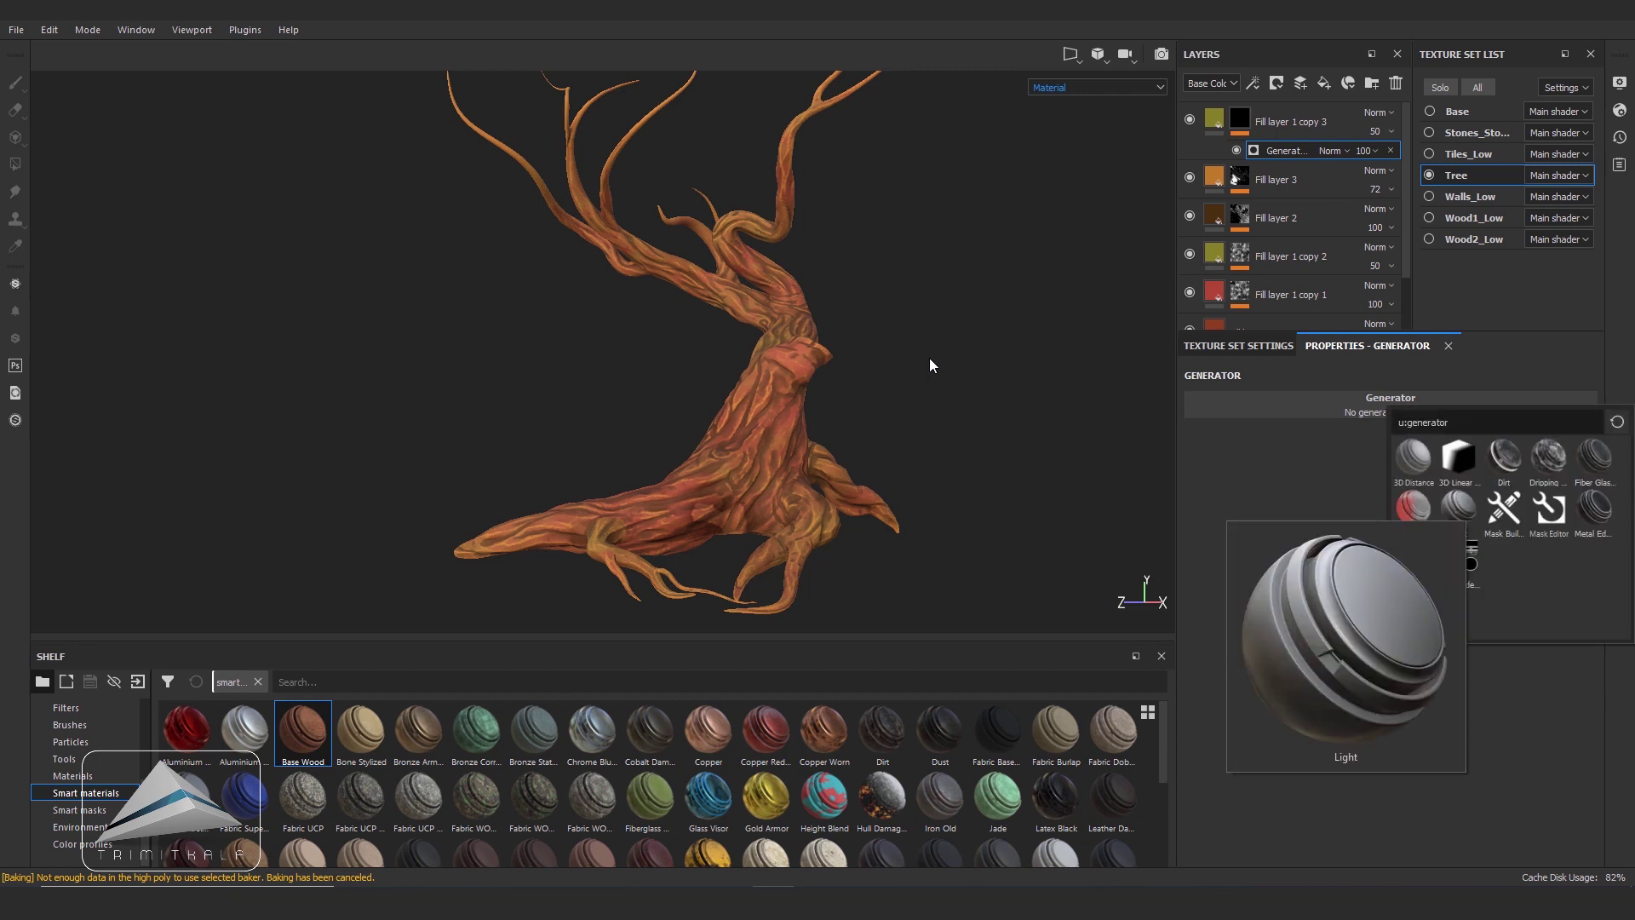
left_click(1459, 510)
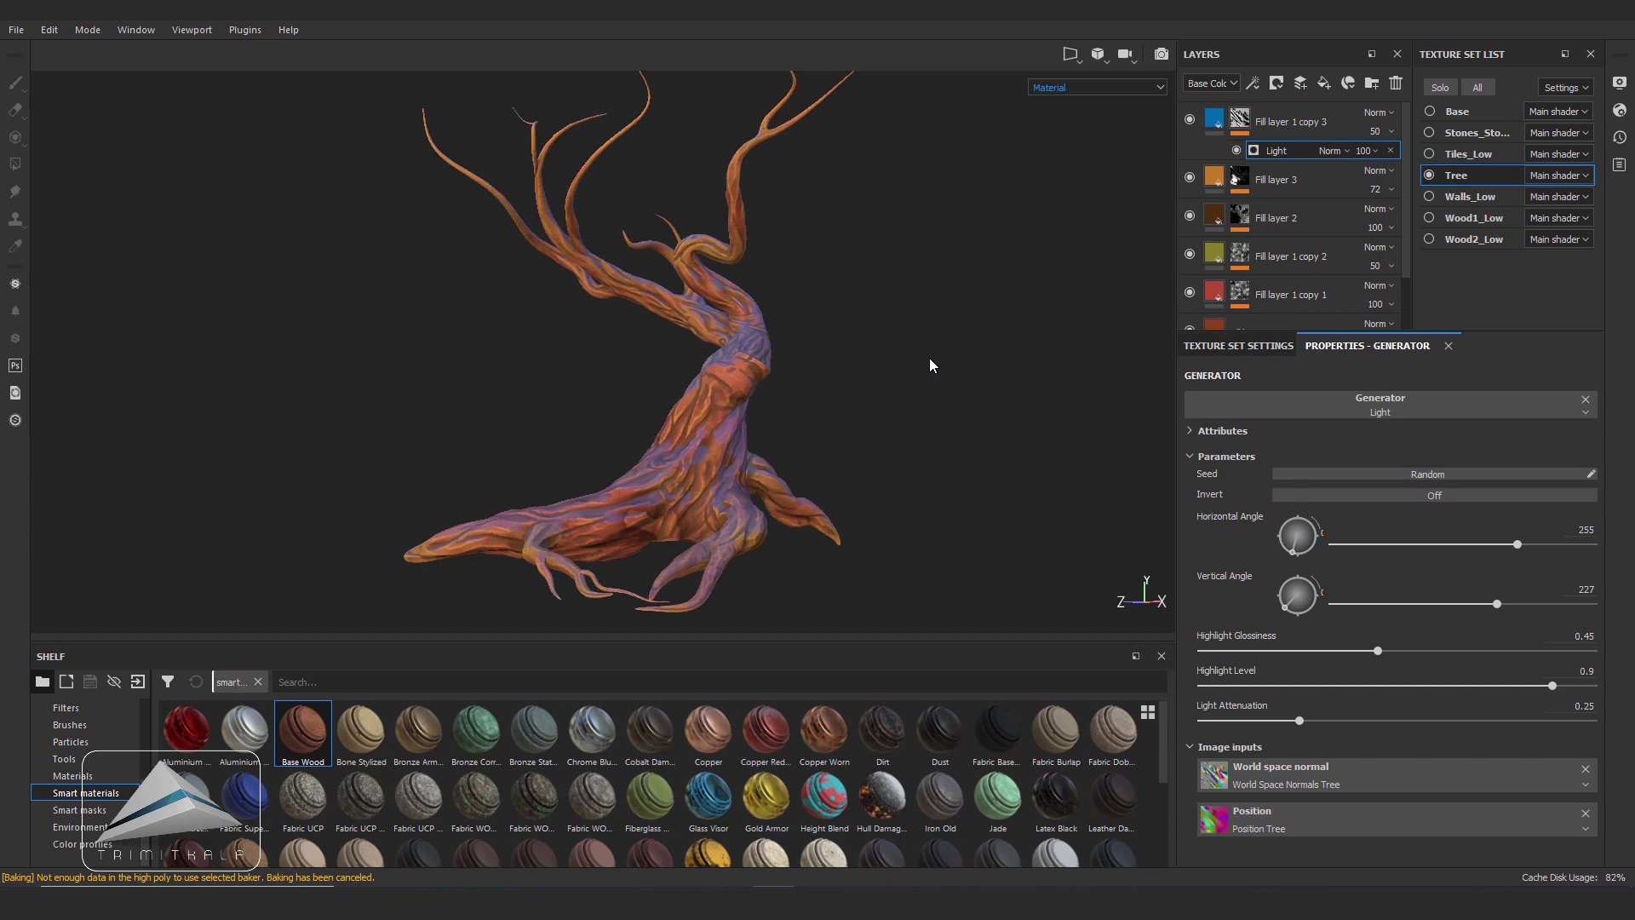
key("ctrl+z")
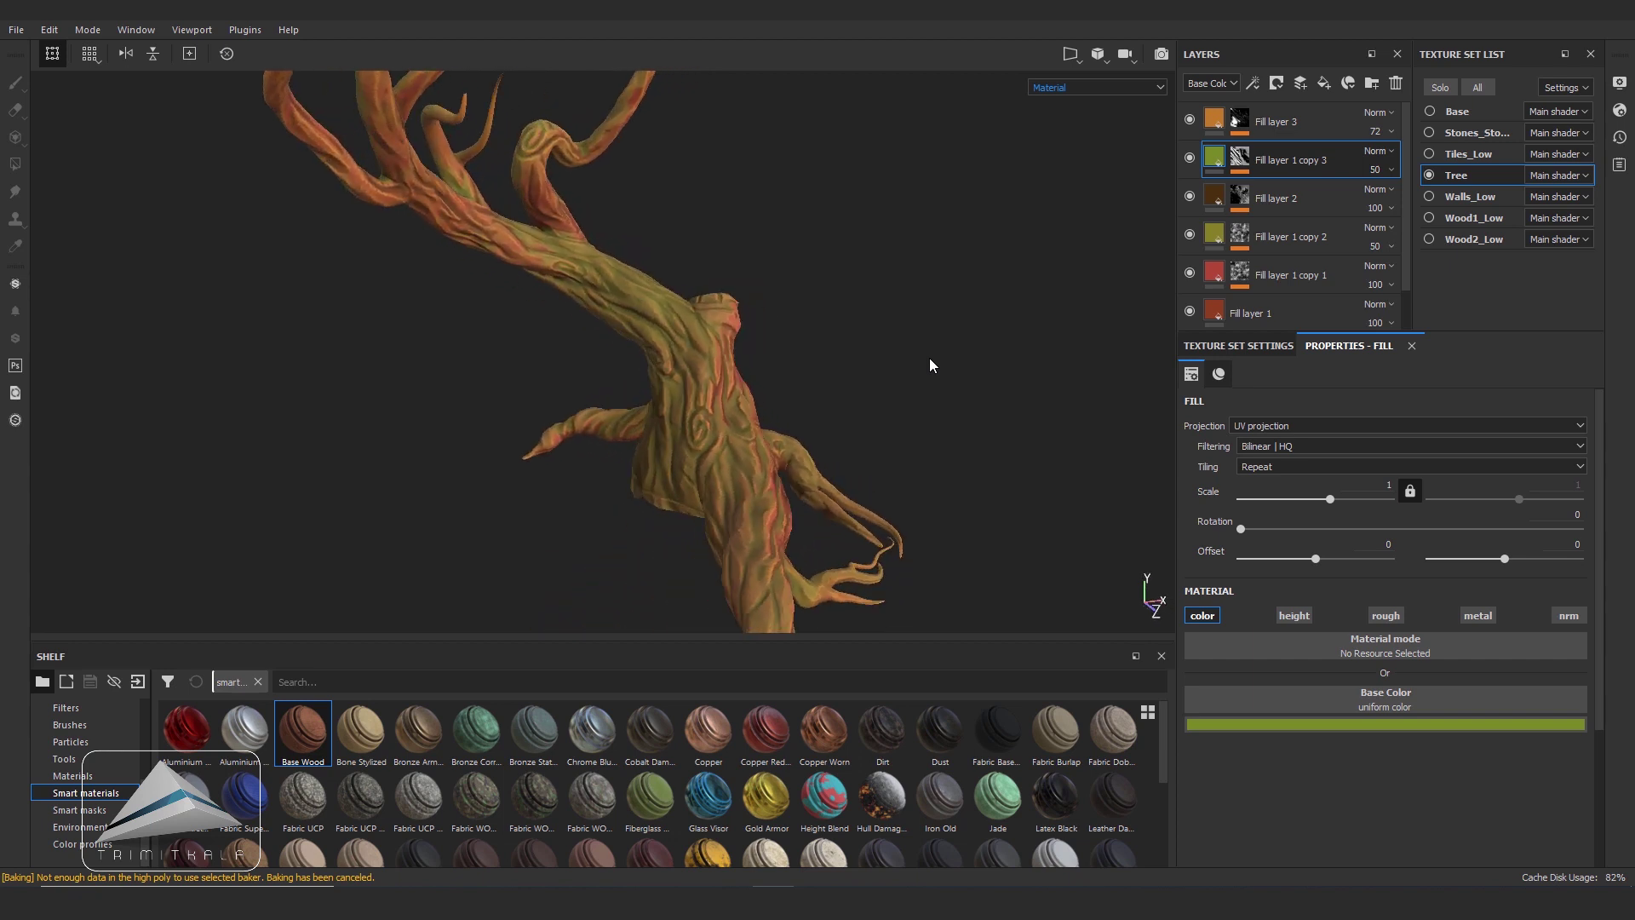
- Add a Paint effect to Fill layer 1 copy 3's mask and shrink the brush to 4.28
key("1")
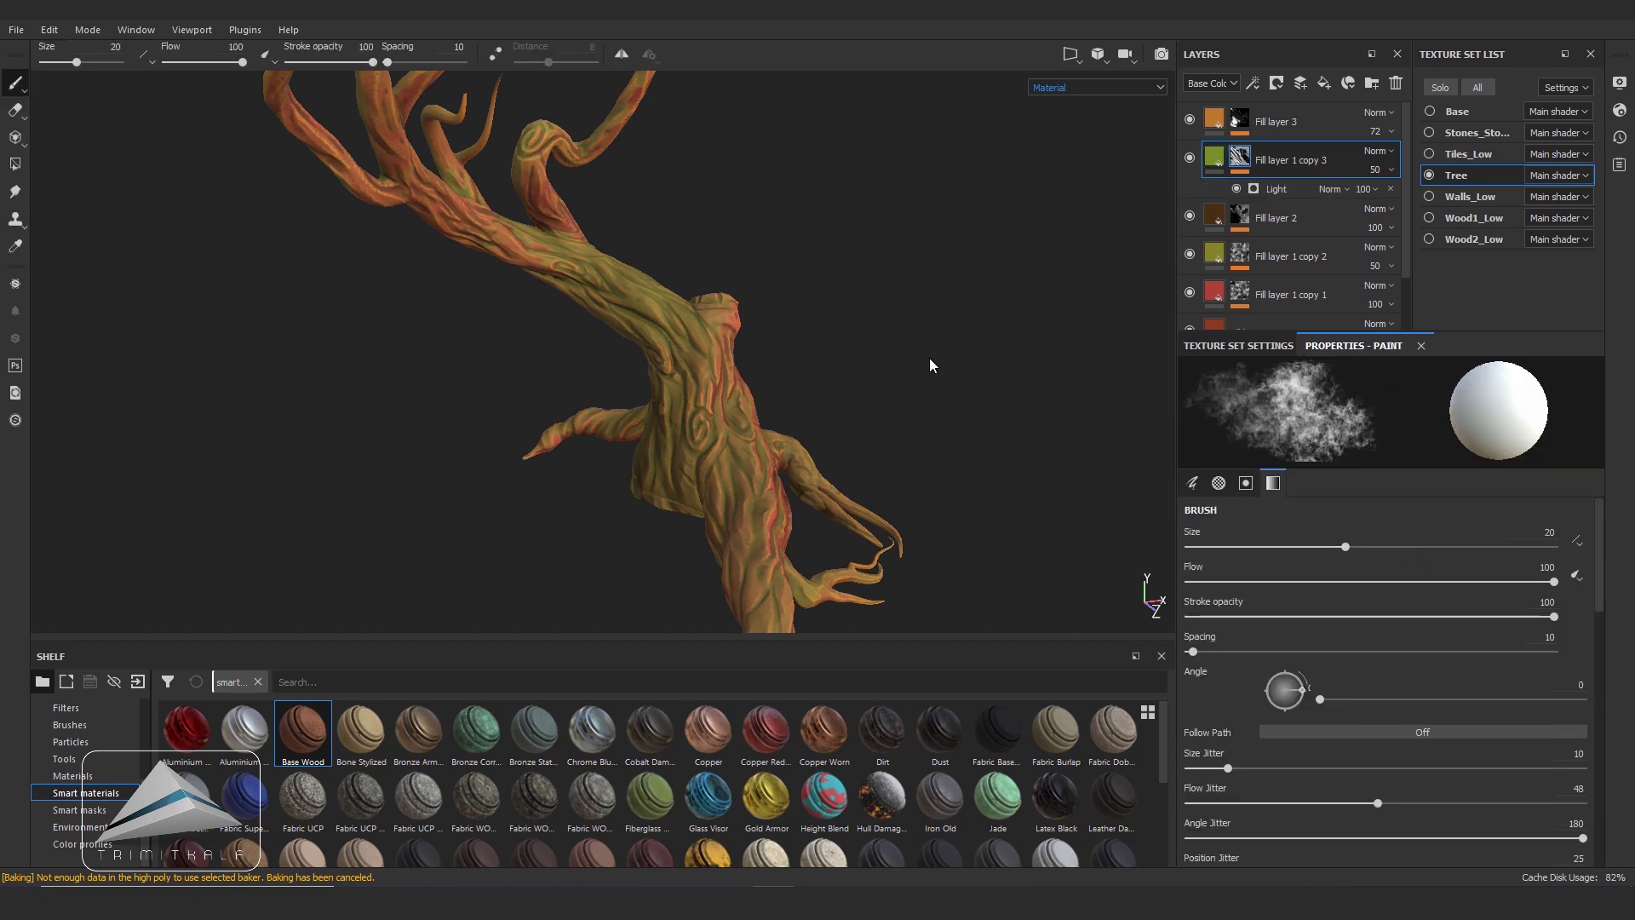
right_click(1239, 158)
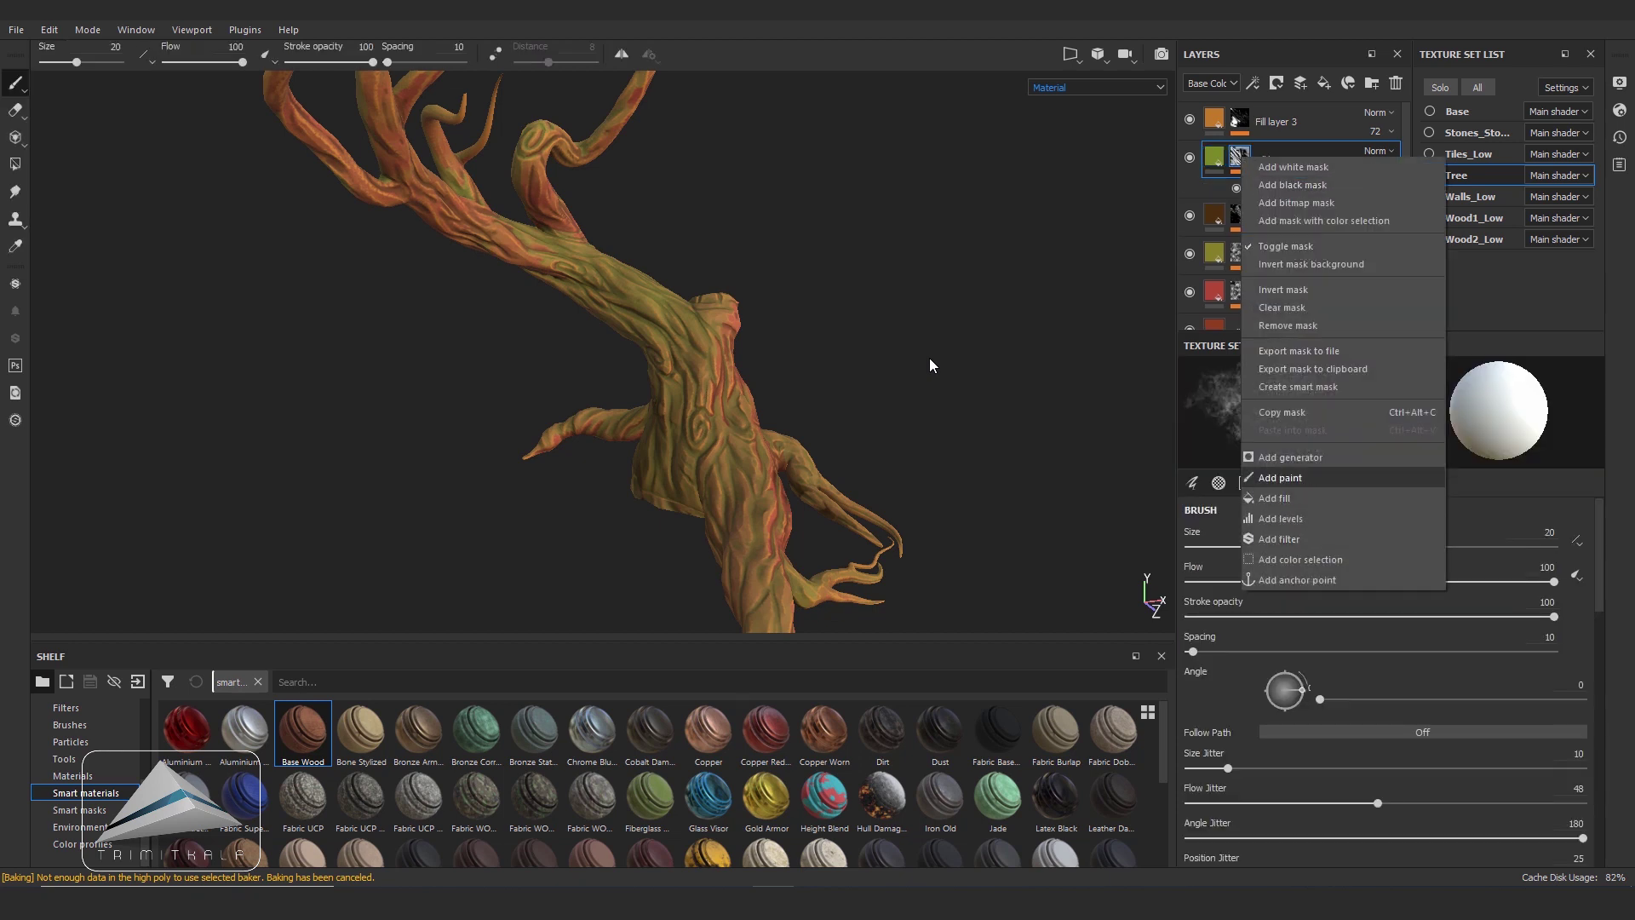
key("Return")
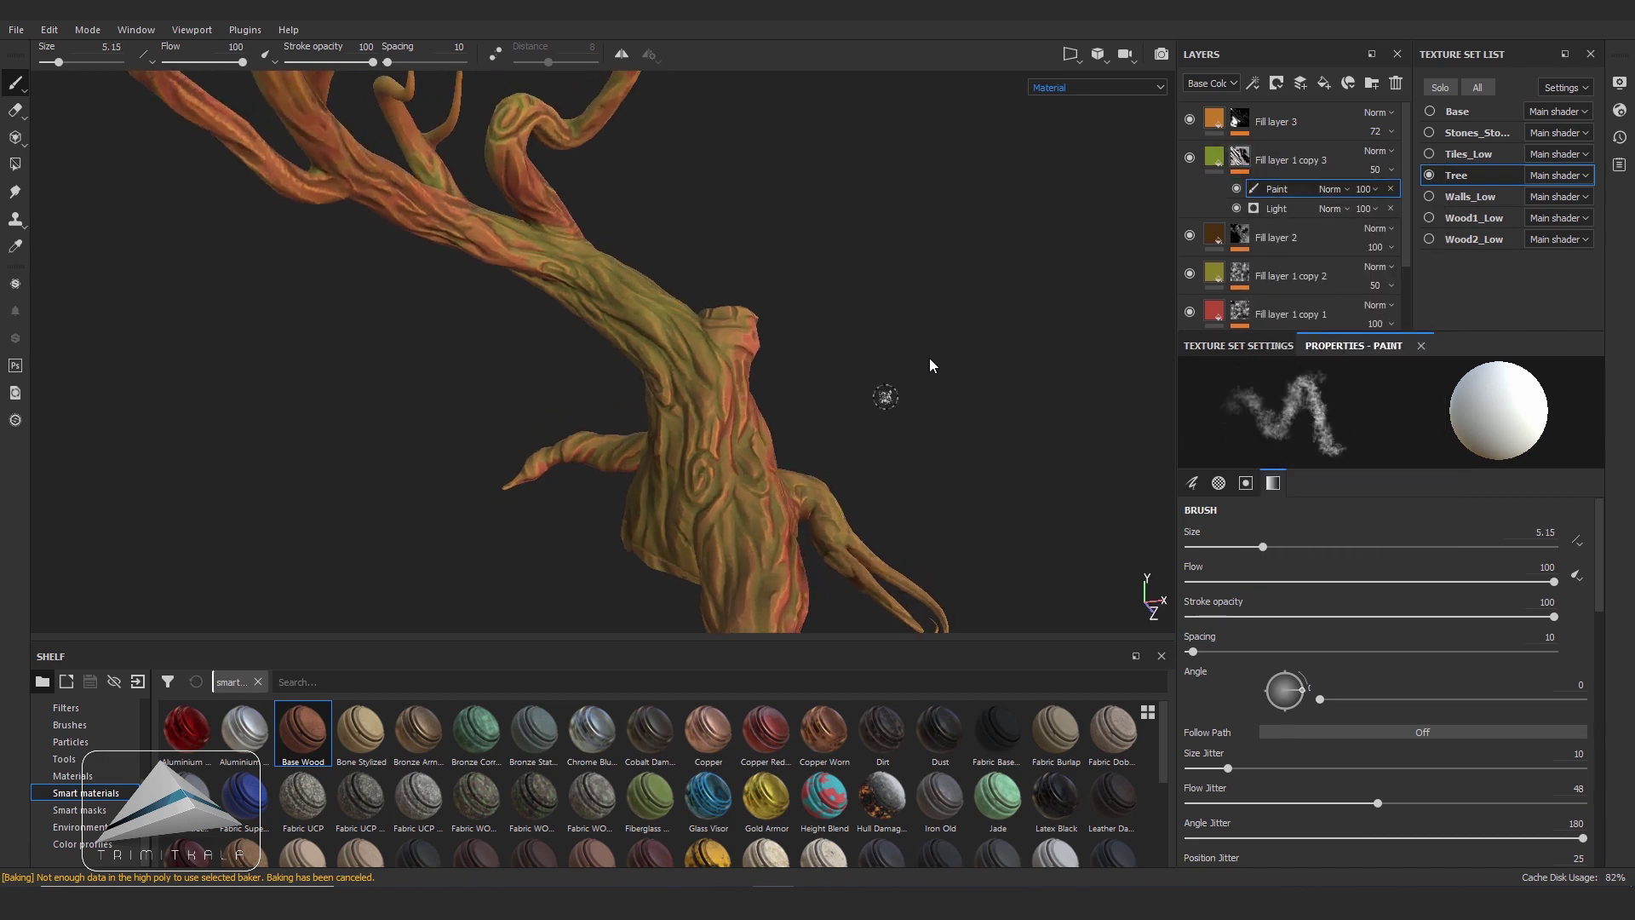
key("bracketleft")
key("bracketleft")
key("bracketleft")
scroll(930, 365, "up", 4)
left_click_drag(930, 366, 740, 409, "alt")
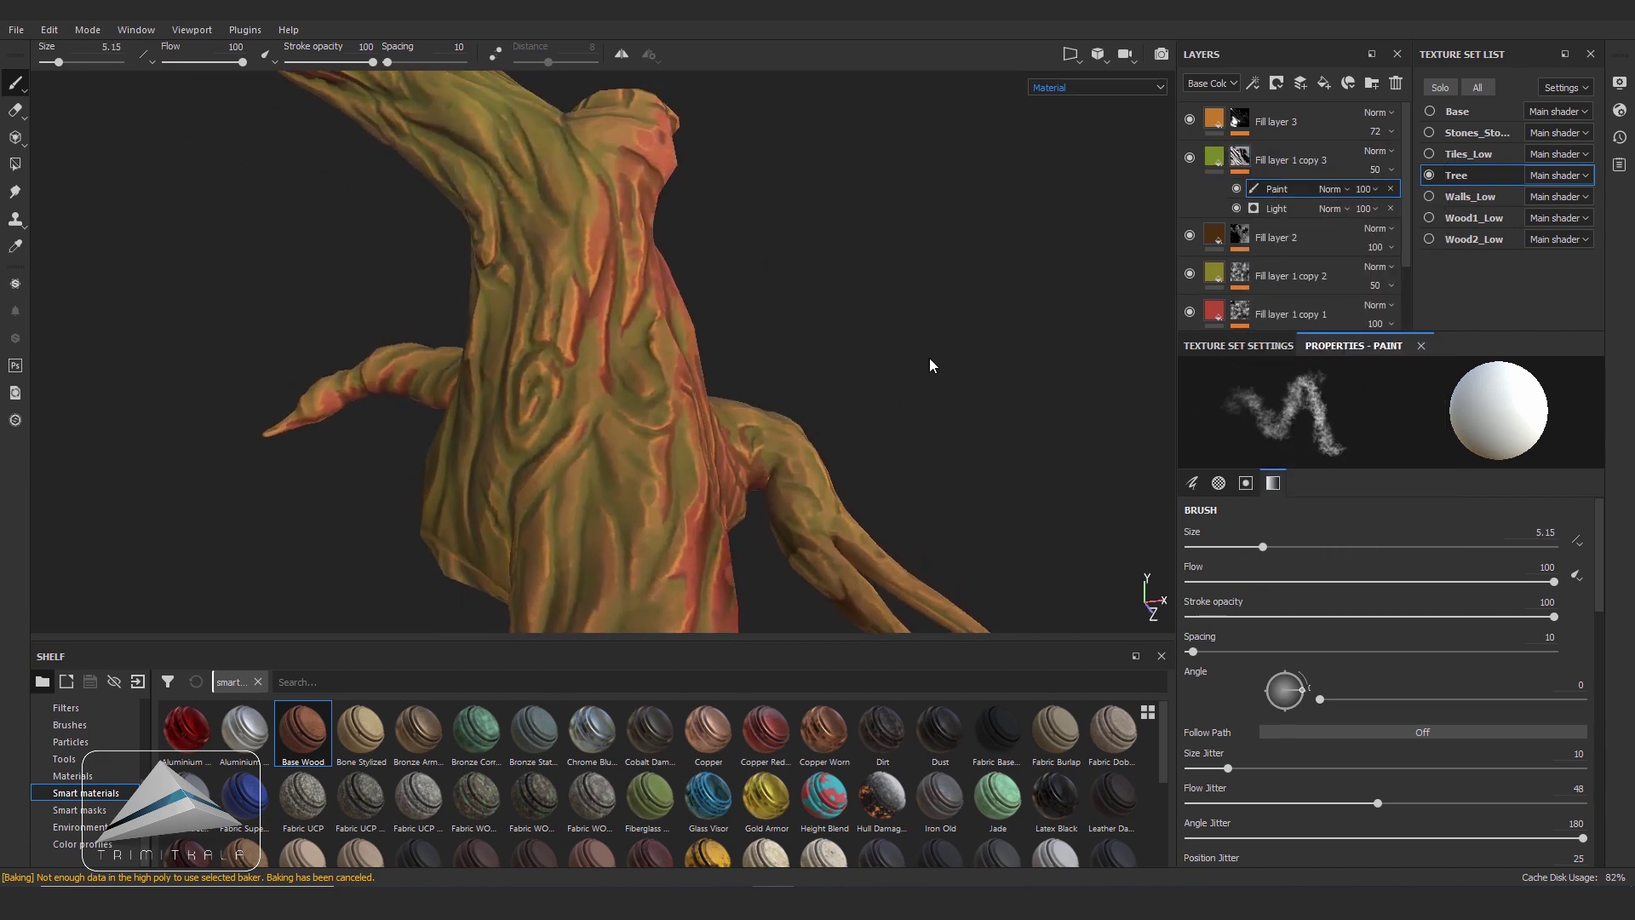
key("bracketleft")
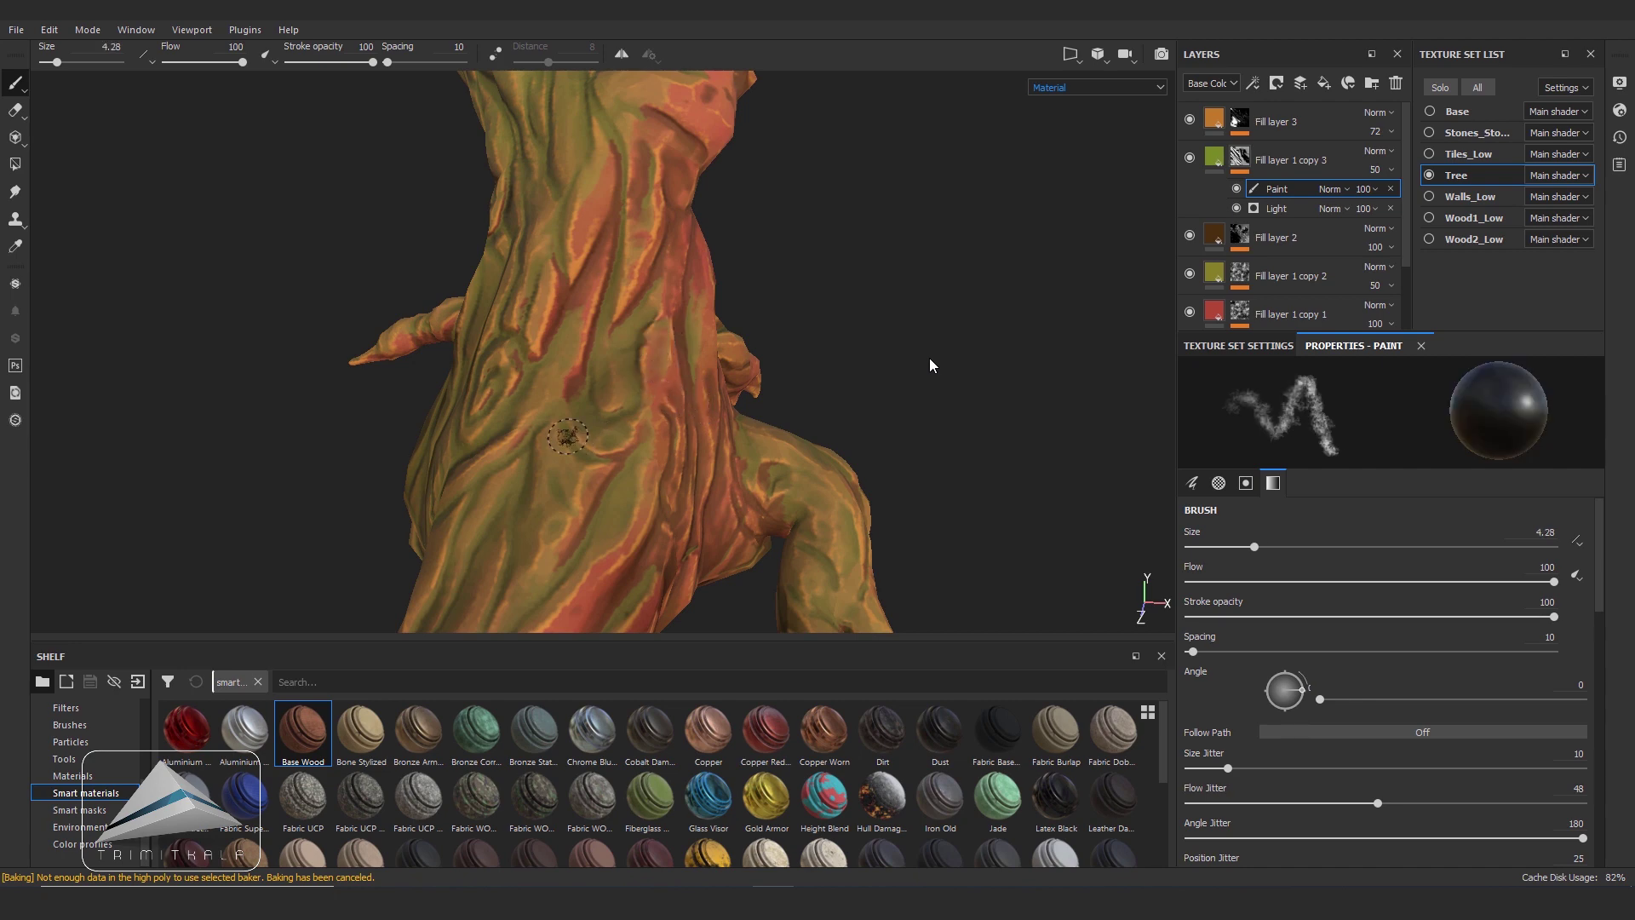
- Orbit around the trunk, branches and knot, then frame the whole tree
left_click_drag(515, 417, 477, 400, "alt")
left_click_drag(647, 358, 638, 423, "alt")
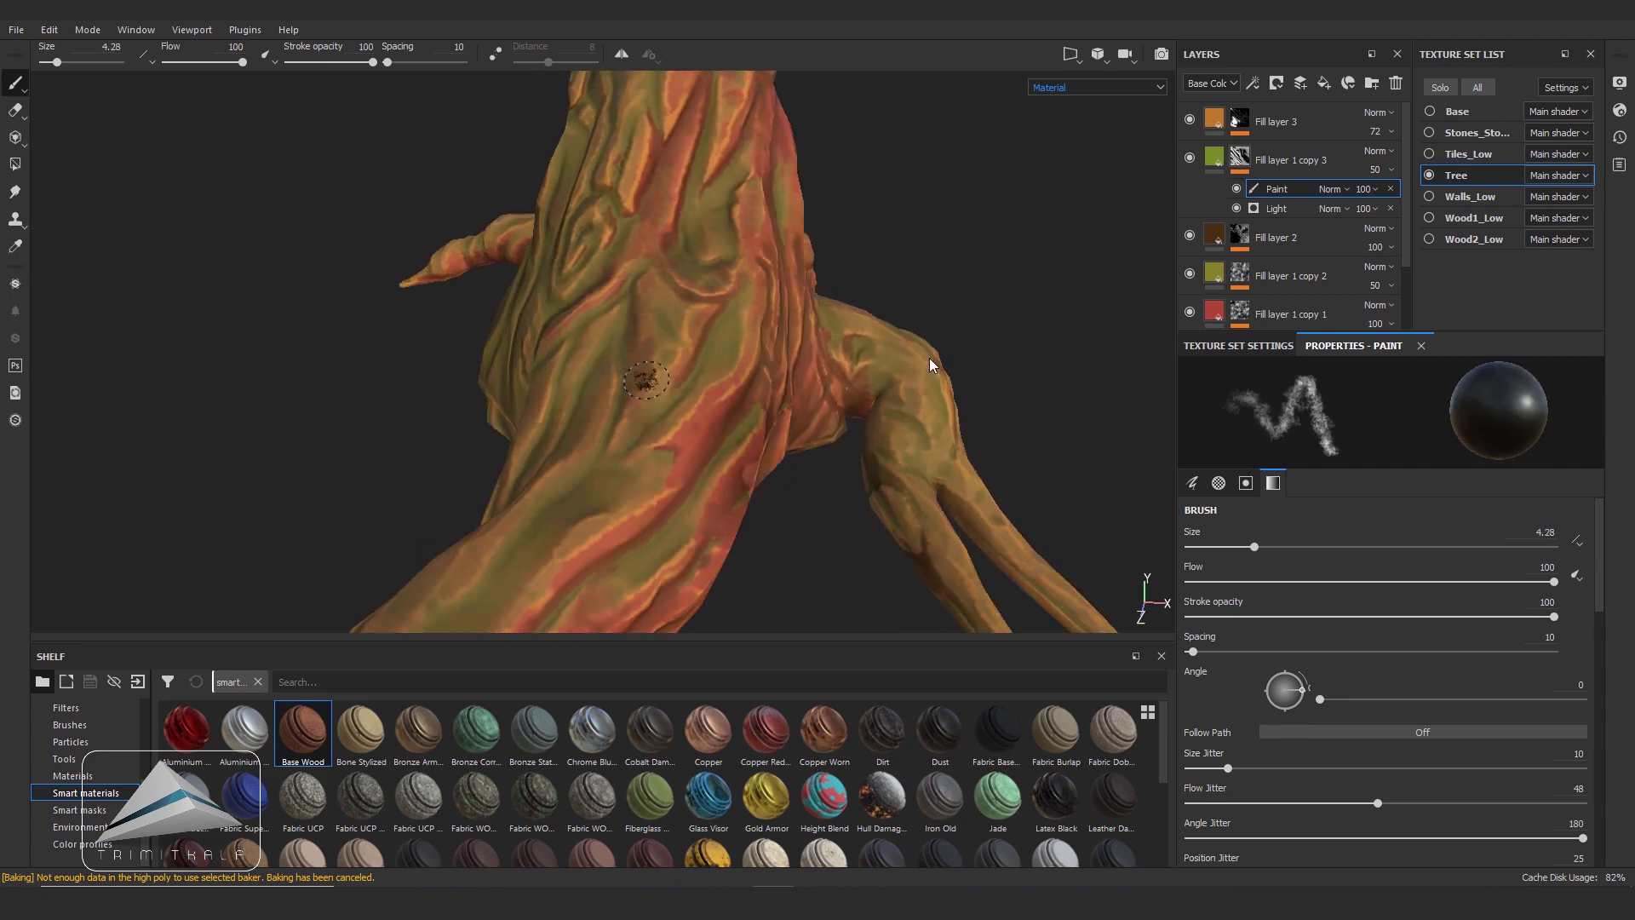
mouse_move(673, 358)
left_mouse_down("alt")
mouse_move(654, 541)
mouse_move(658, 477)
left_mouse_up("alt")
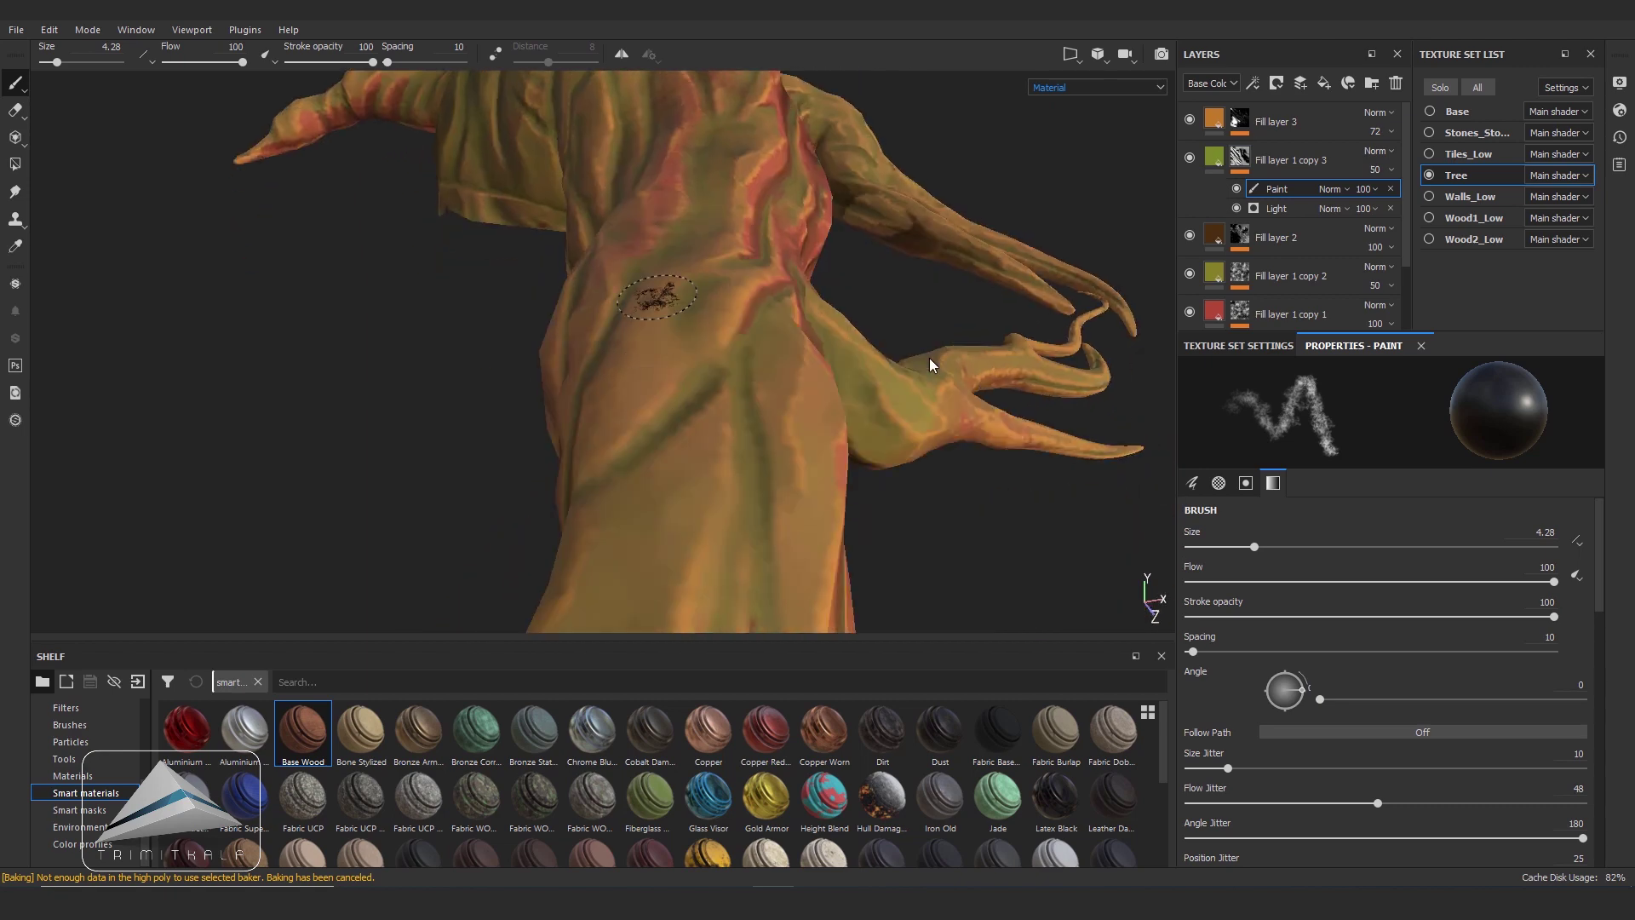
left_click_drag(565, 573, 832, 413, "alt")
left_click_drag(596, 595, 656, 486, "alt")
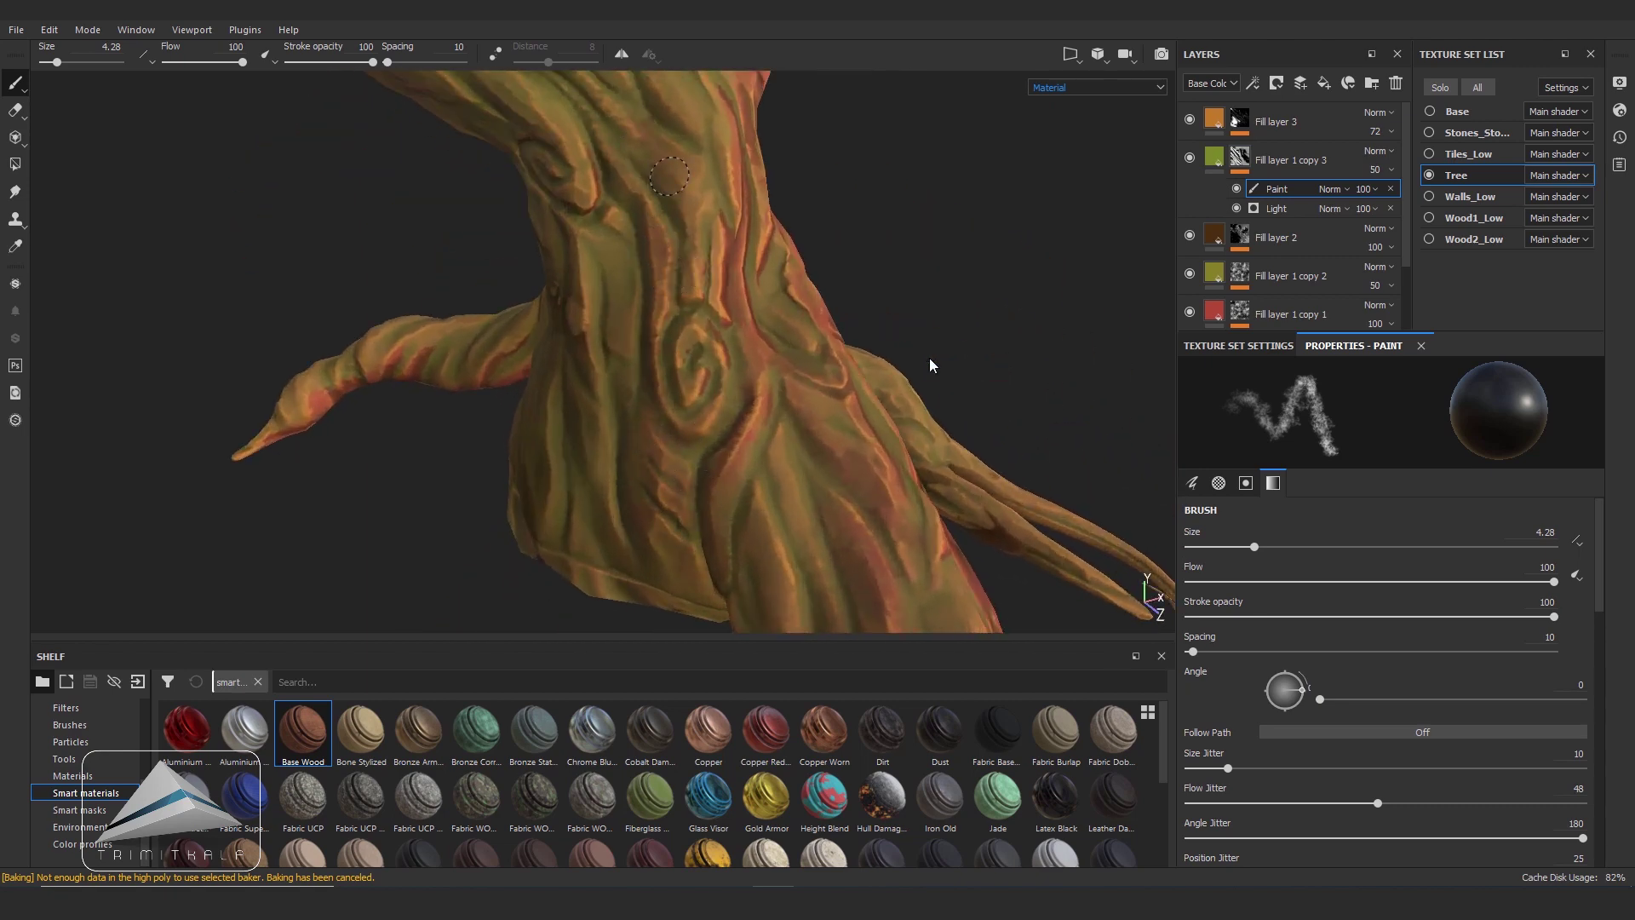
left_click_drag(621, 121, 695, 343, "alt")
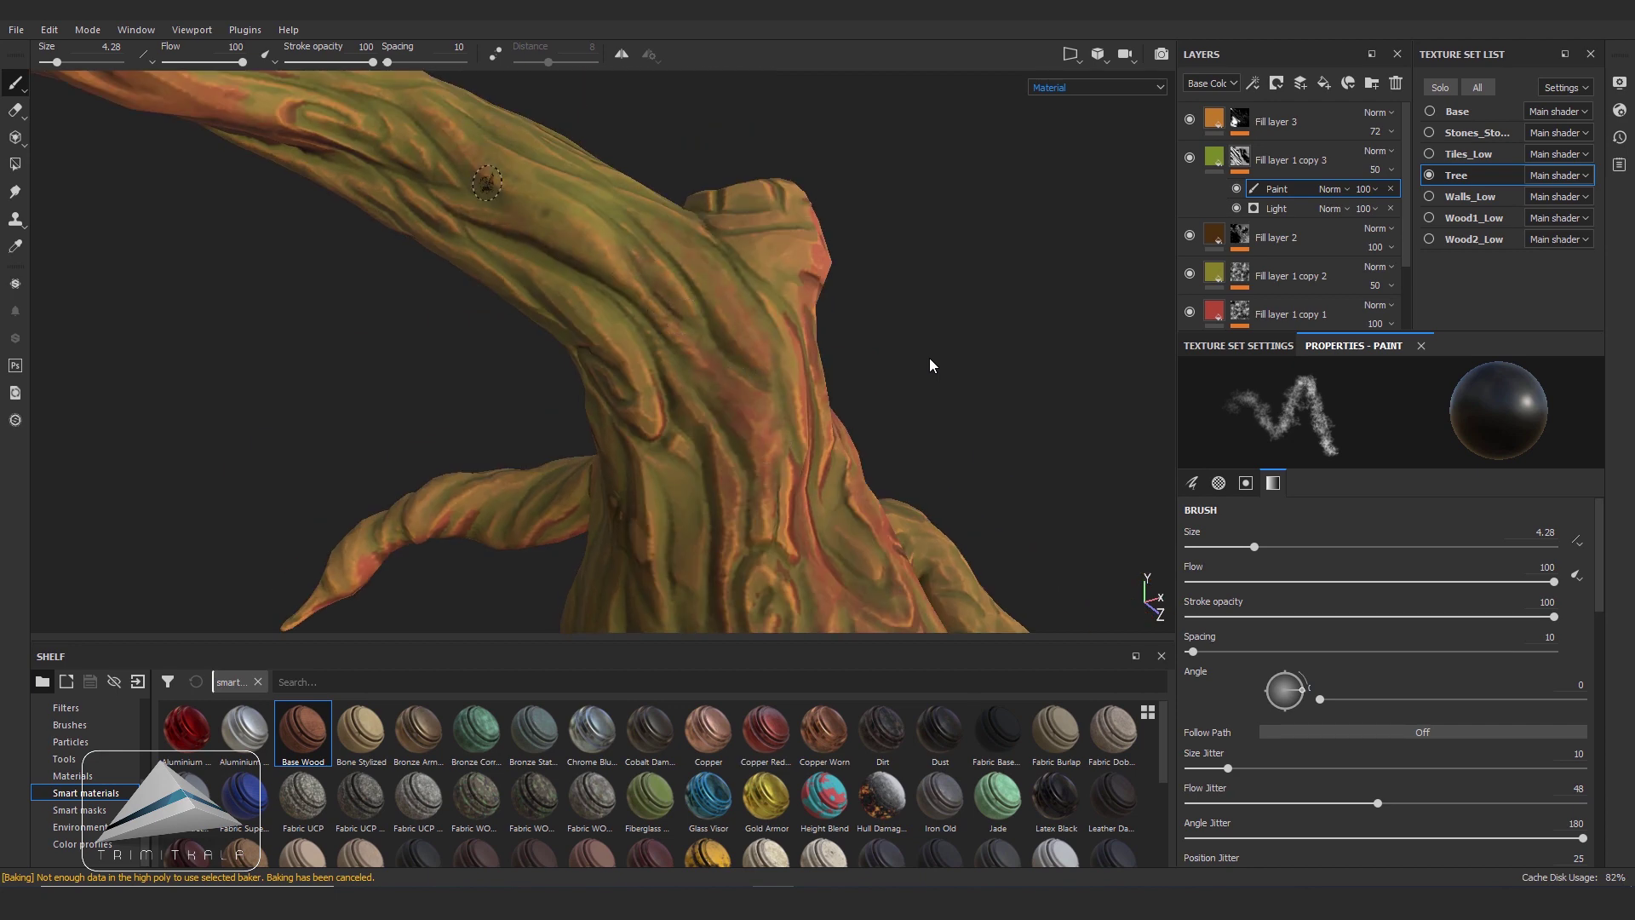
left_click_drag(681, 547, 696, 471, "alt")
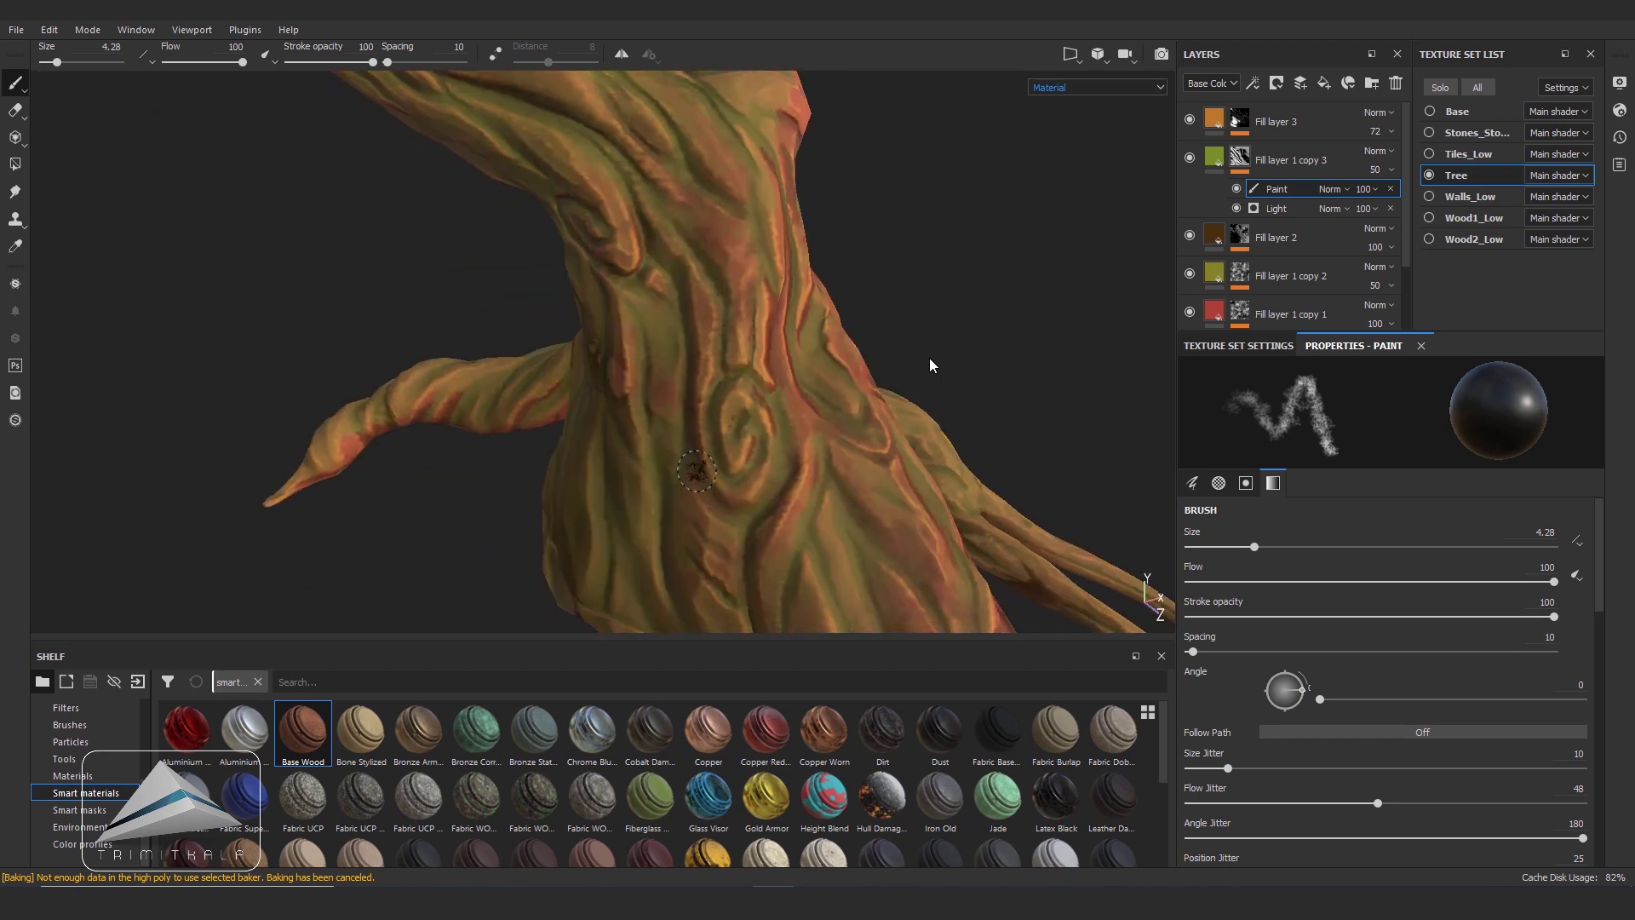
mouse_move(596, 562)
left_mouse_down("alt")
mouse_move(930, 498)
mouse_move(690, 402)
left_mouse_up("alt")
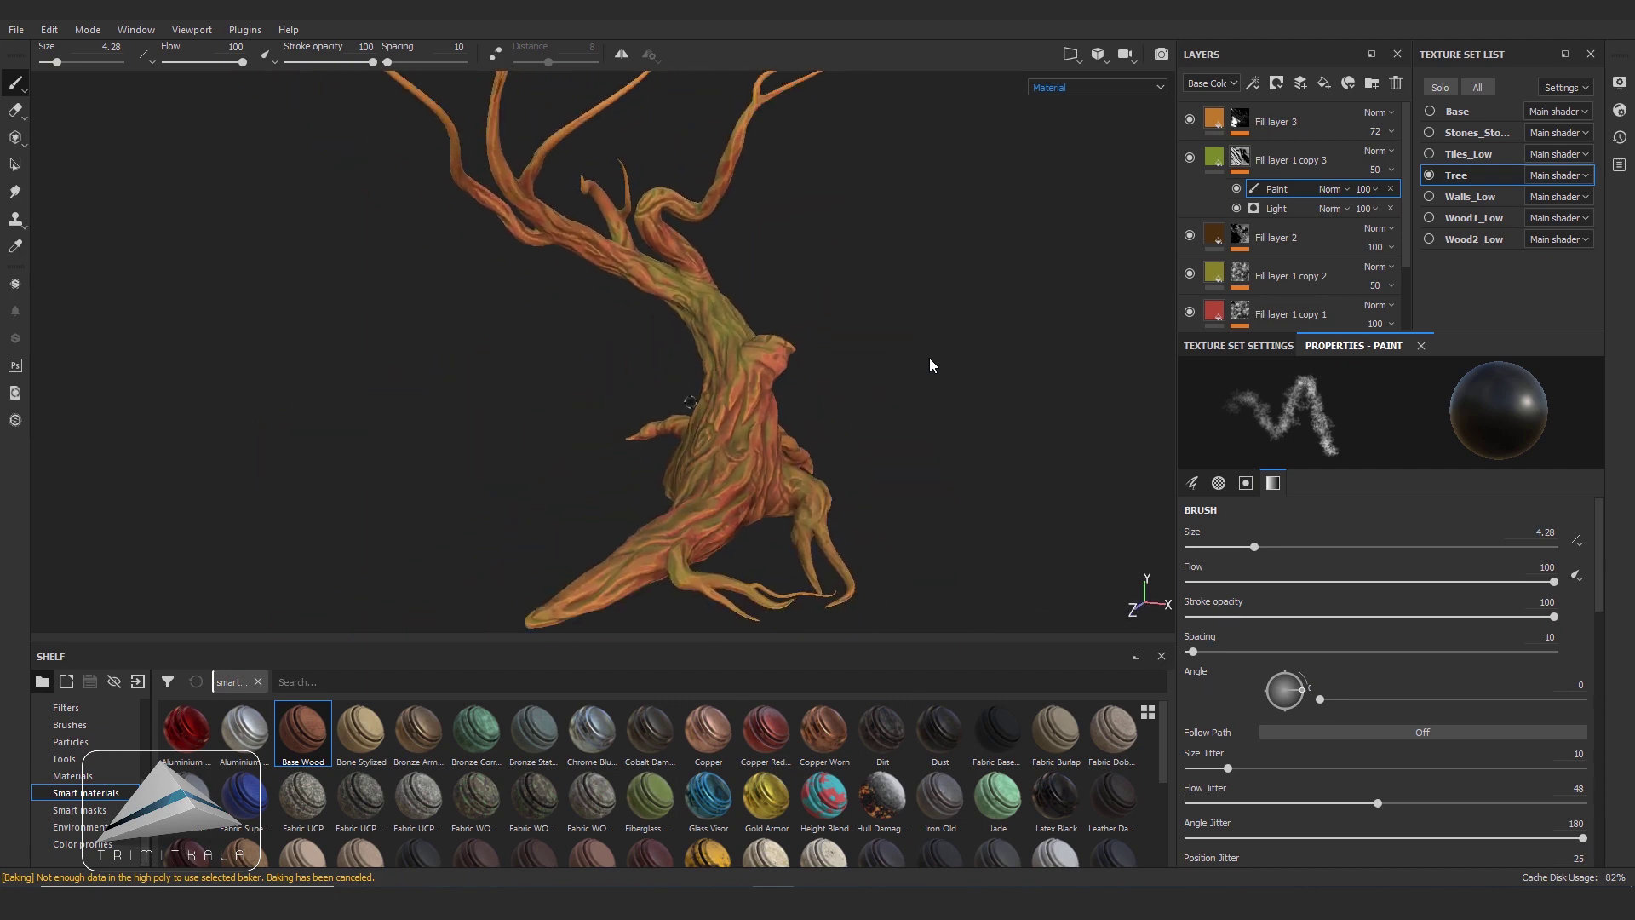
left_click_drag(690, 402, 715, 409, "alt")
scroll(715, 409, "up", 5)
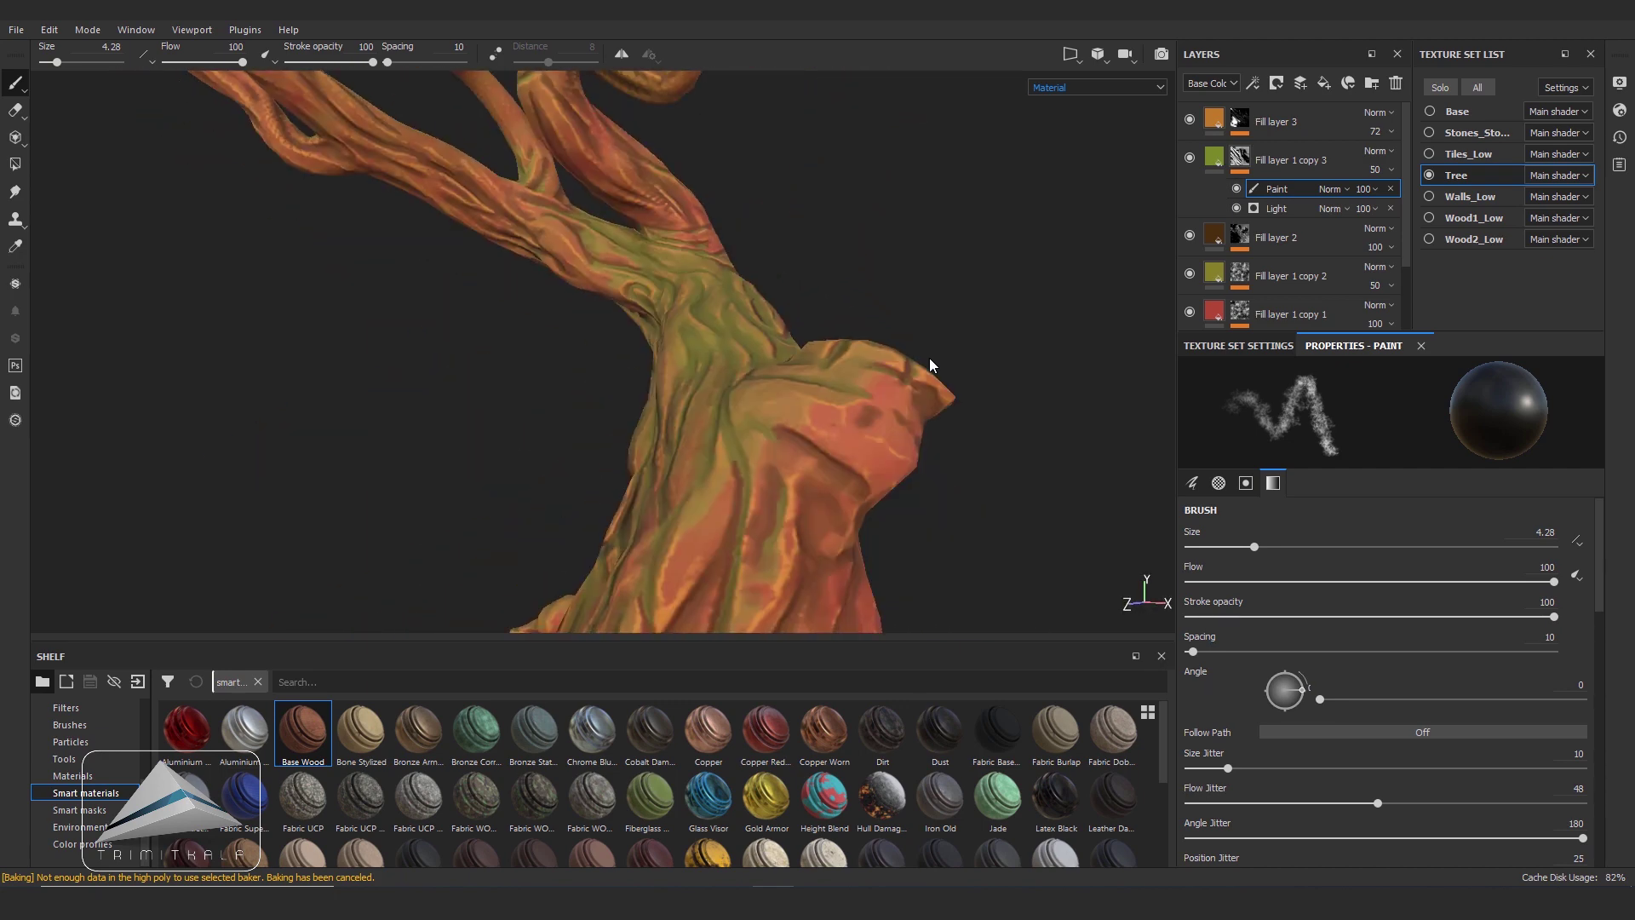
scroll(751, 435, "down", 4)
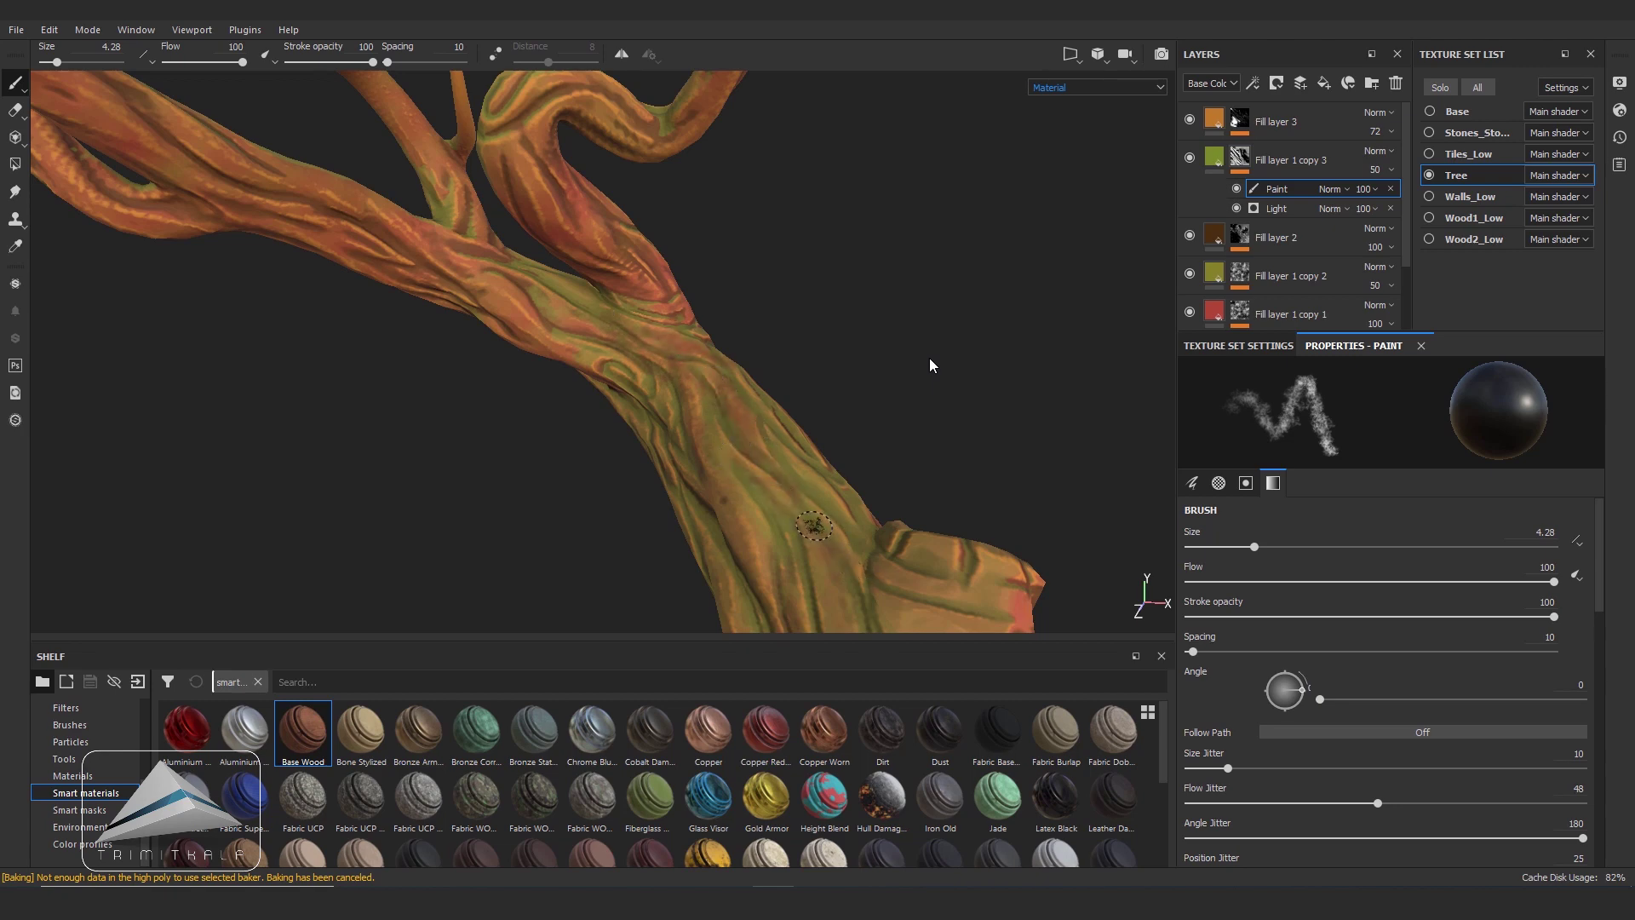
left_click_drag(814, 526, 732, 417, "alt")
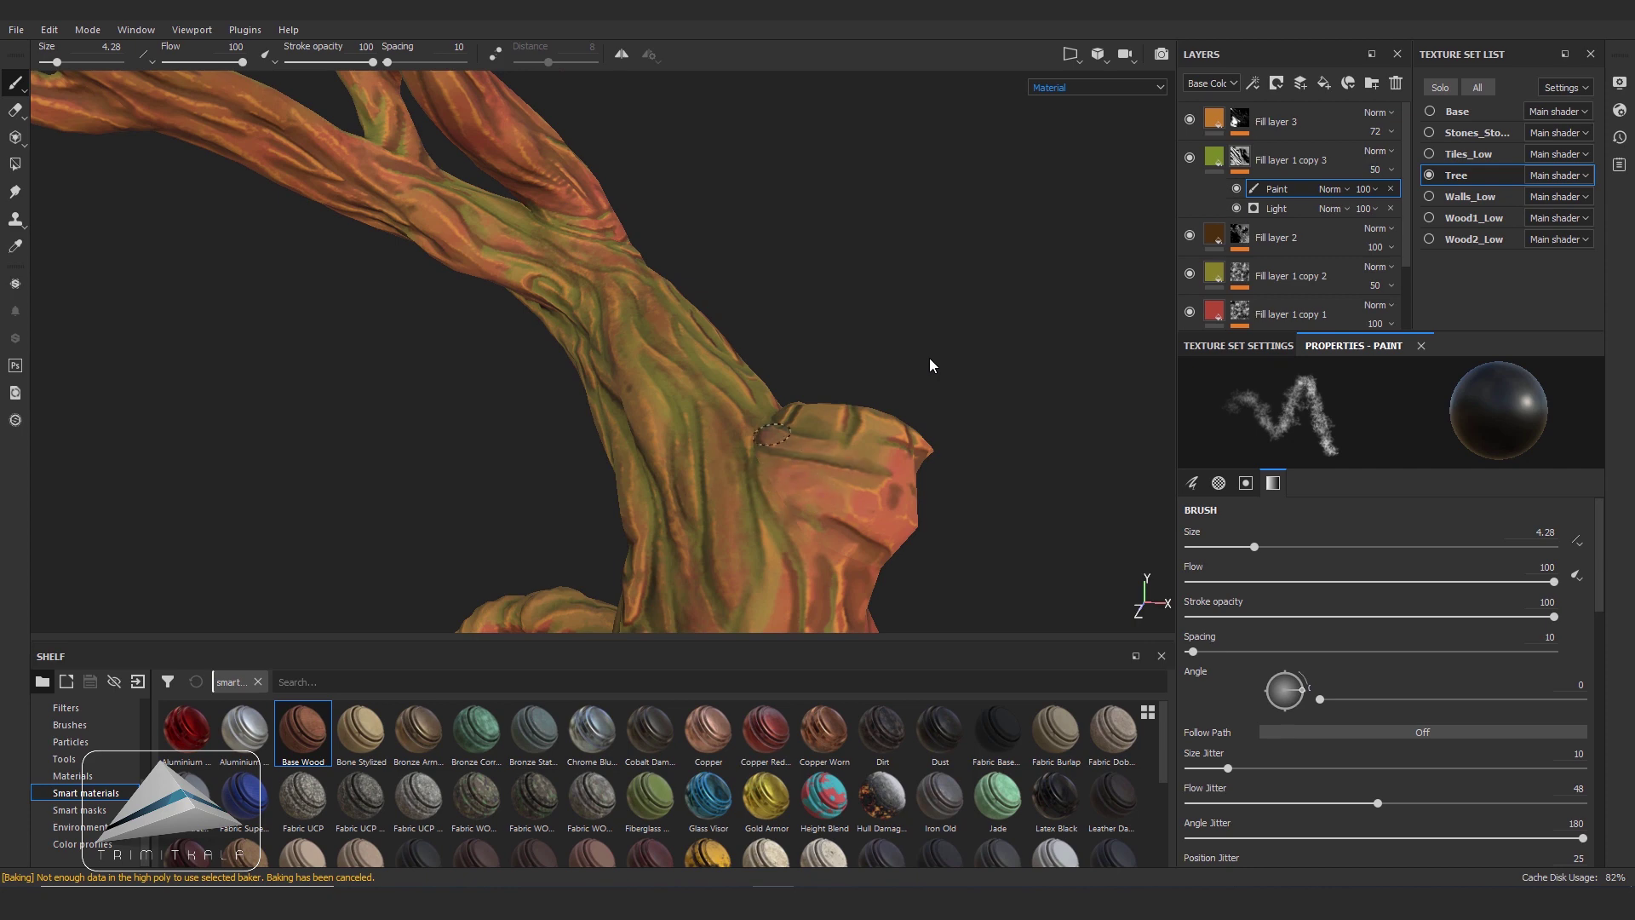
left_click_drag(788, 437, 721, 423, "alt")
key("f")
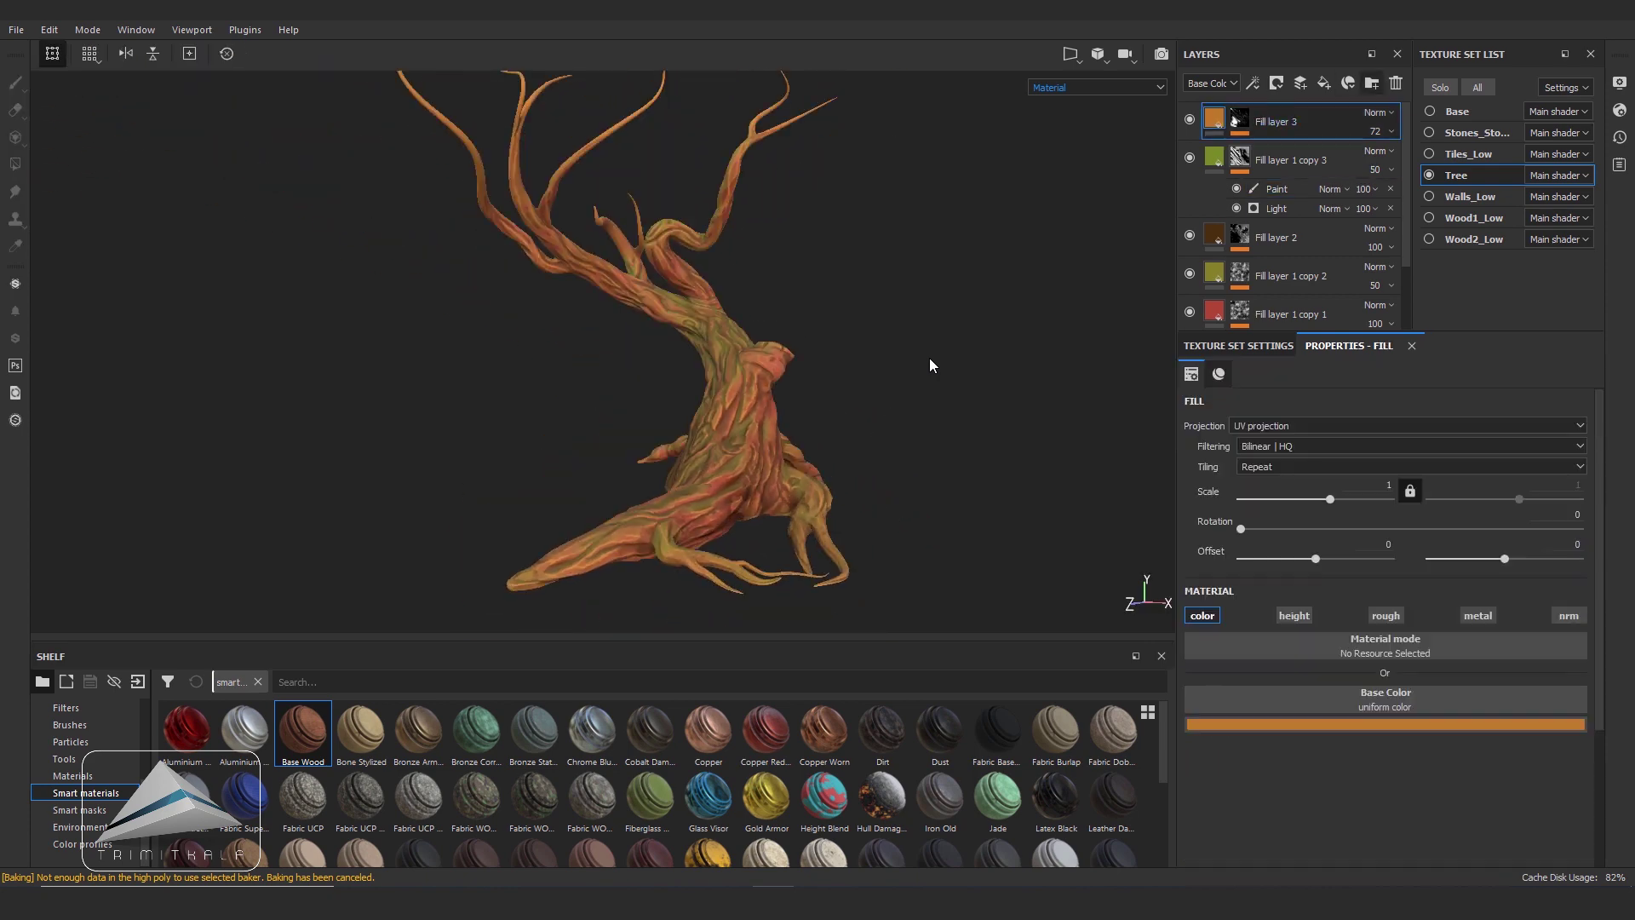
- Group the tree layers into a new Folder 1
key("ctrl+g")
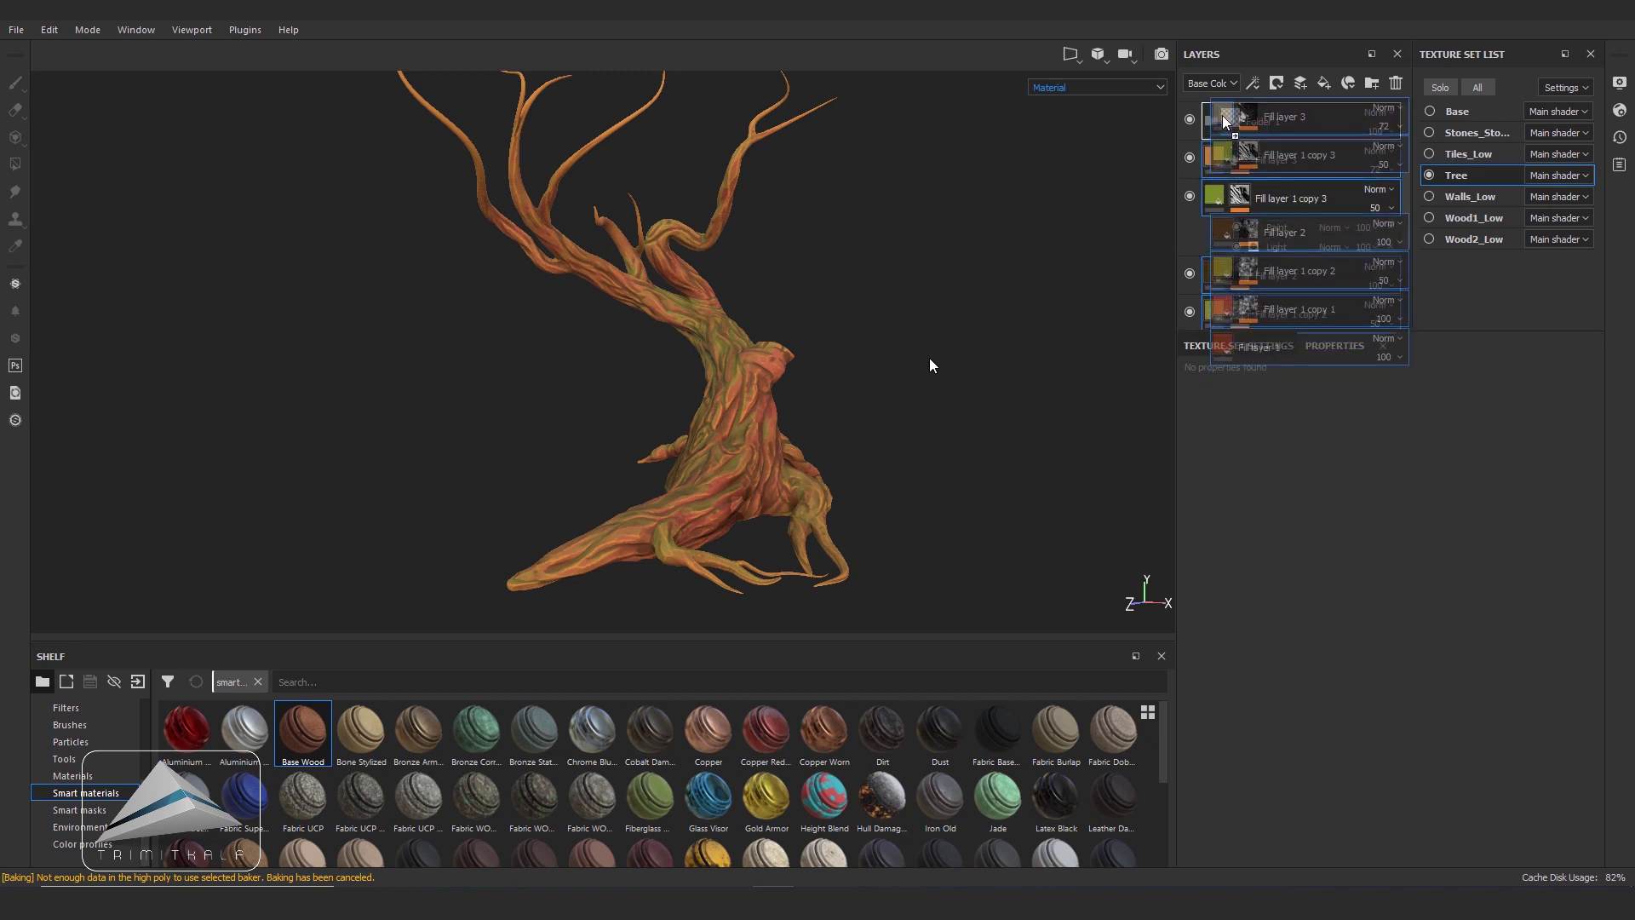
left_click_drag(1227, 122, 1227, 122)
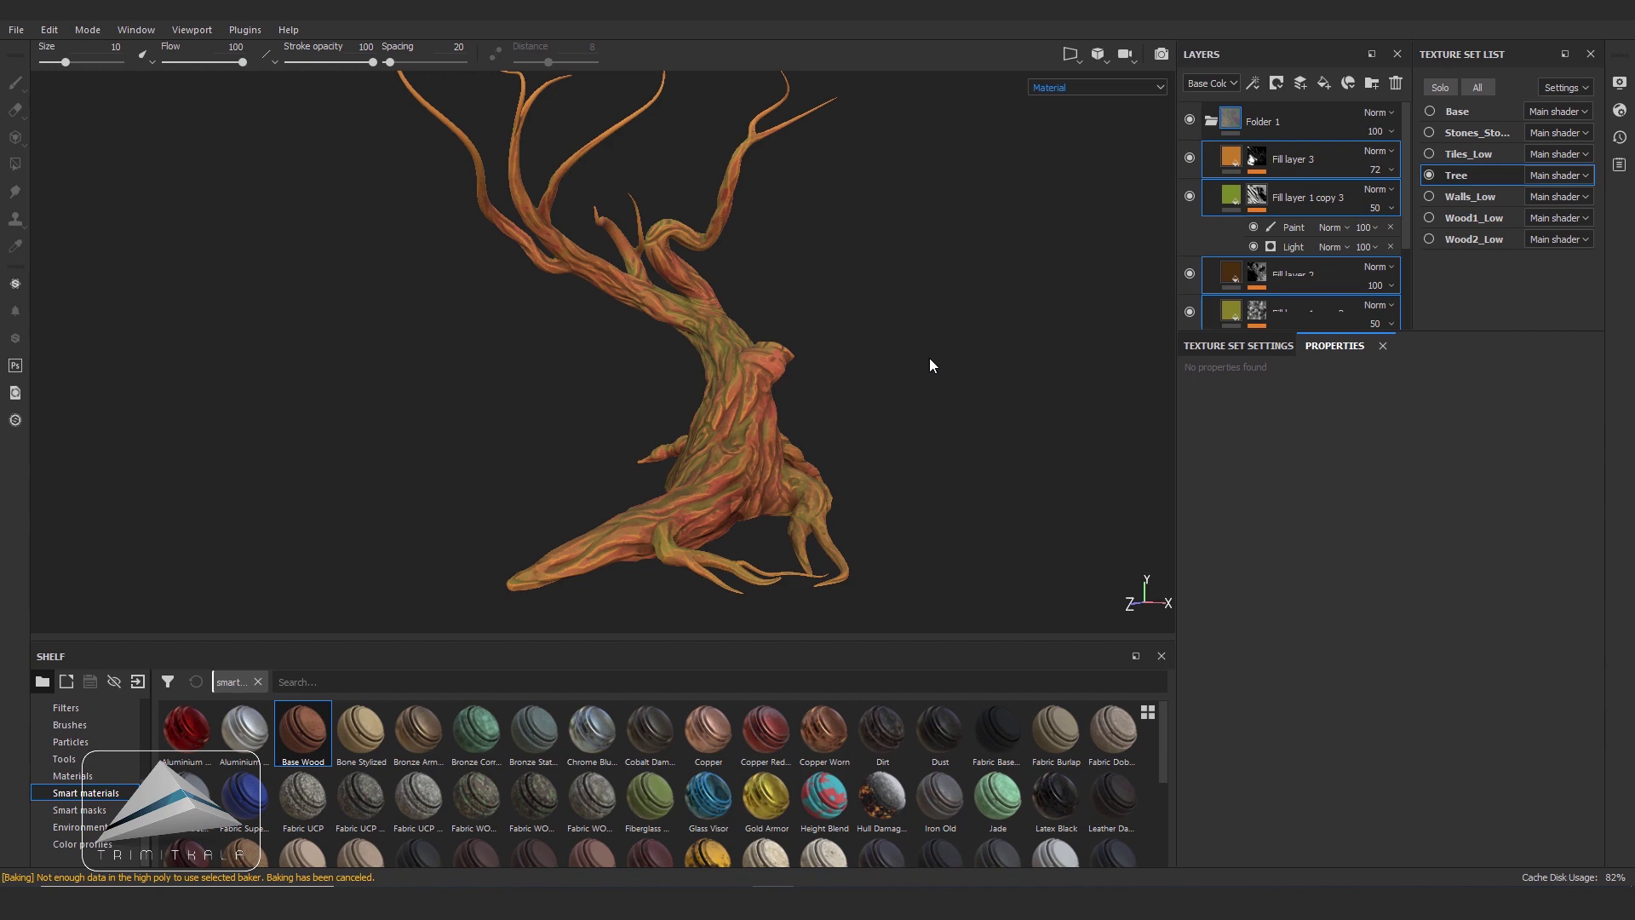
key("1")
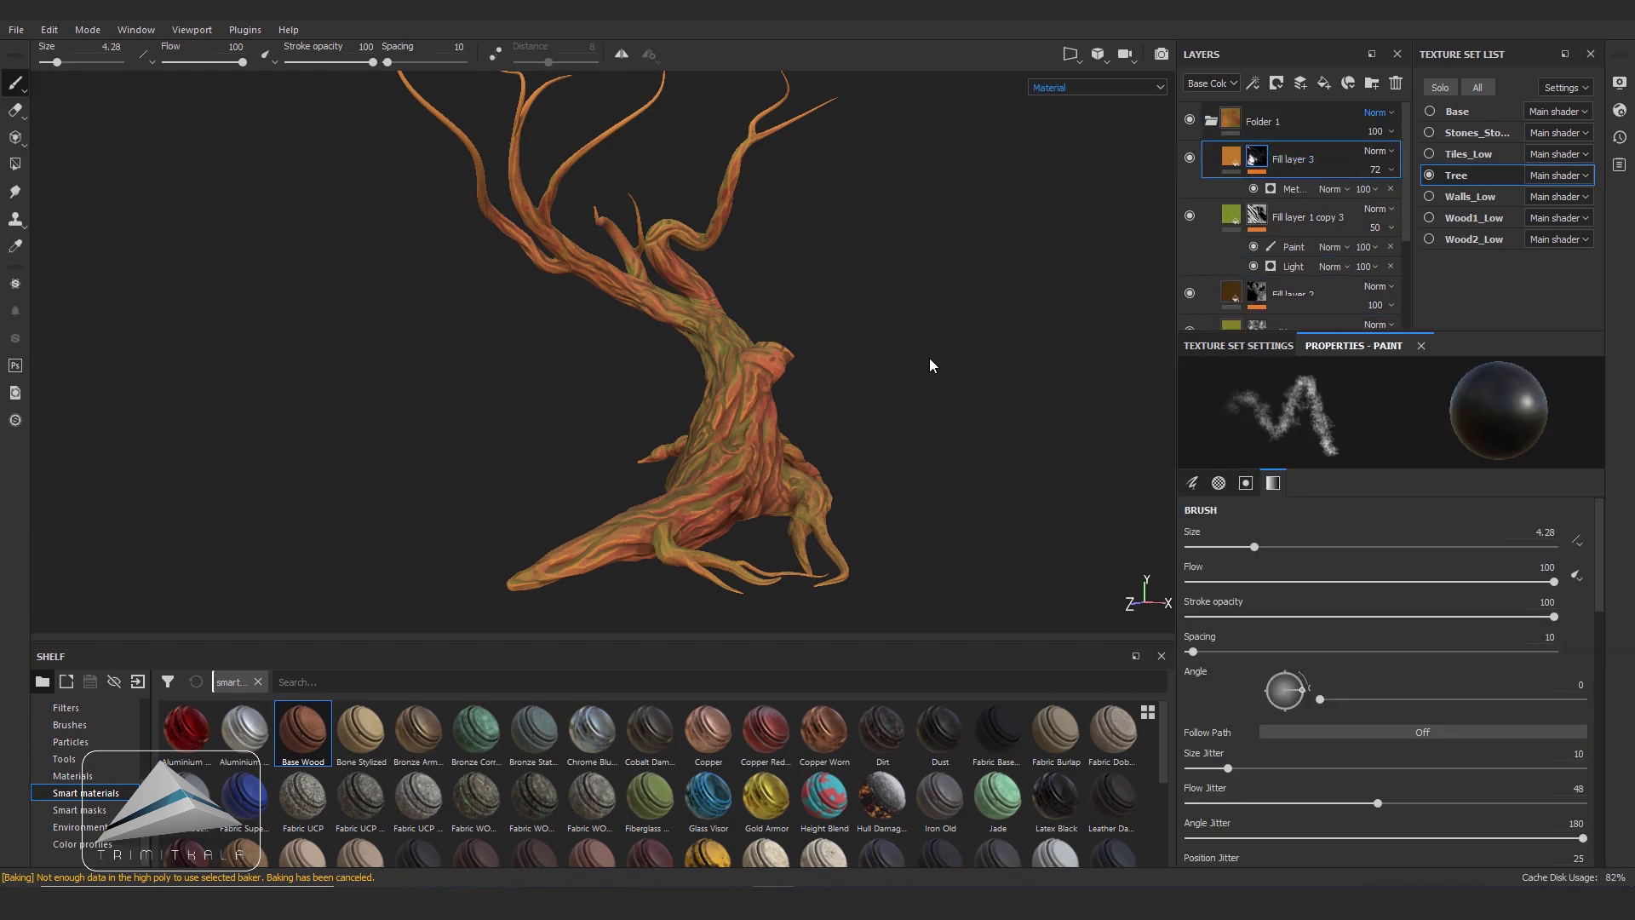
- Add roughness-only Fill layer 4 in Folder 1, with color, height, metal and normal disabled
key("ctrl+shift+f")
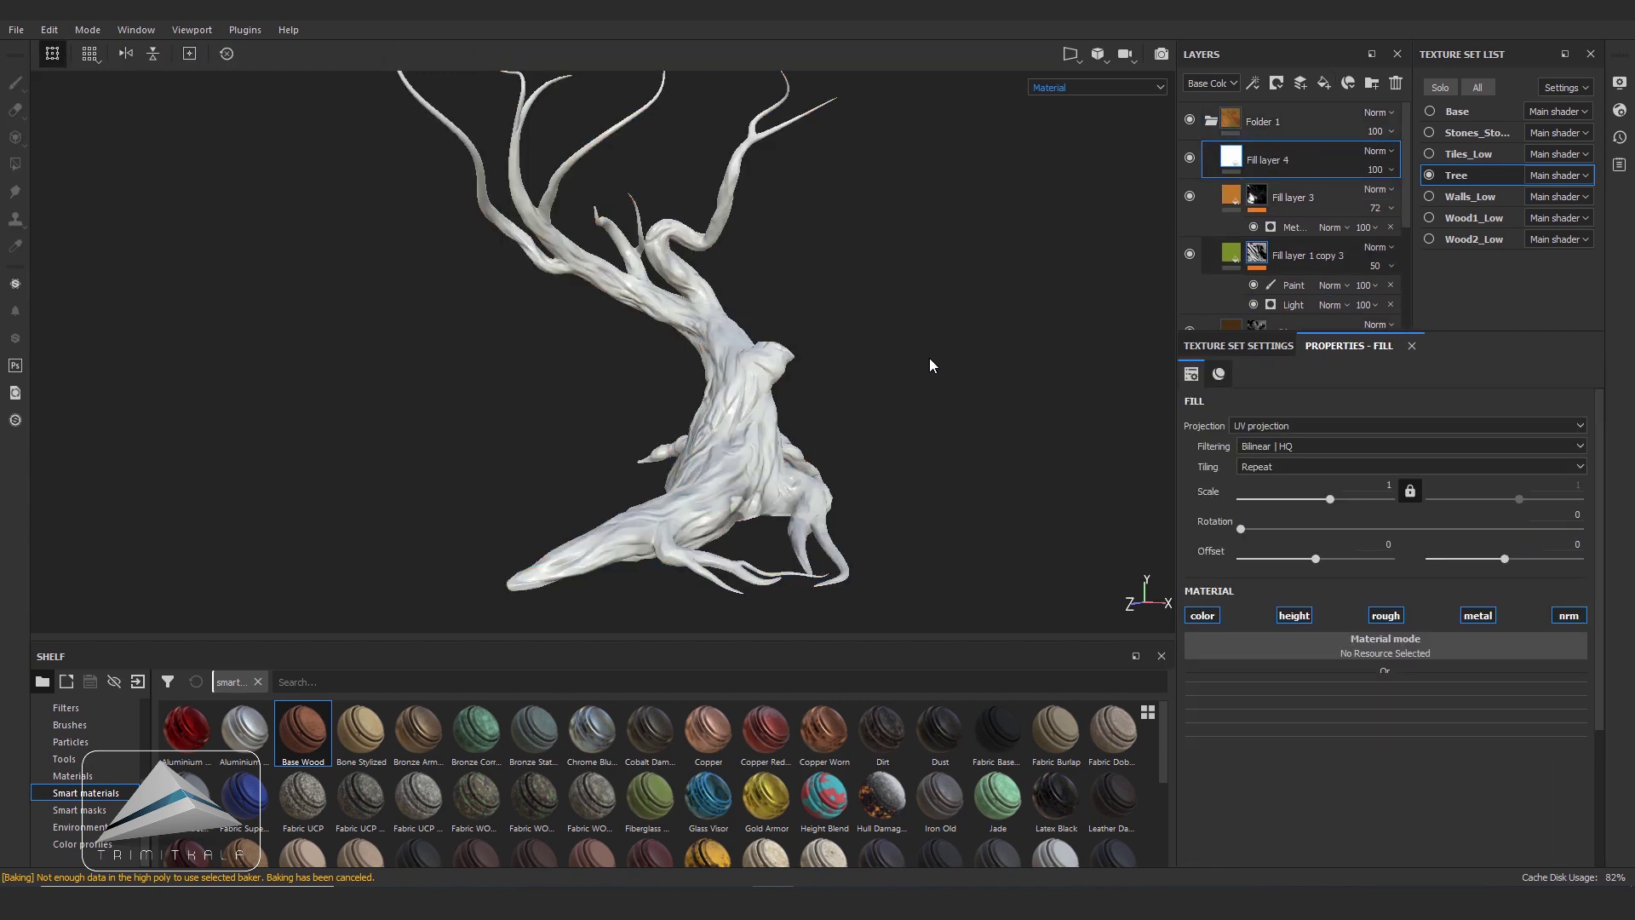
left_click(1203, 615)
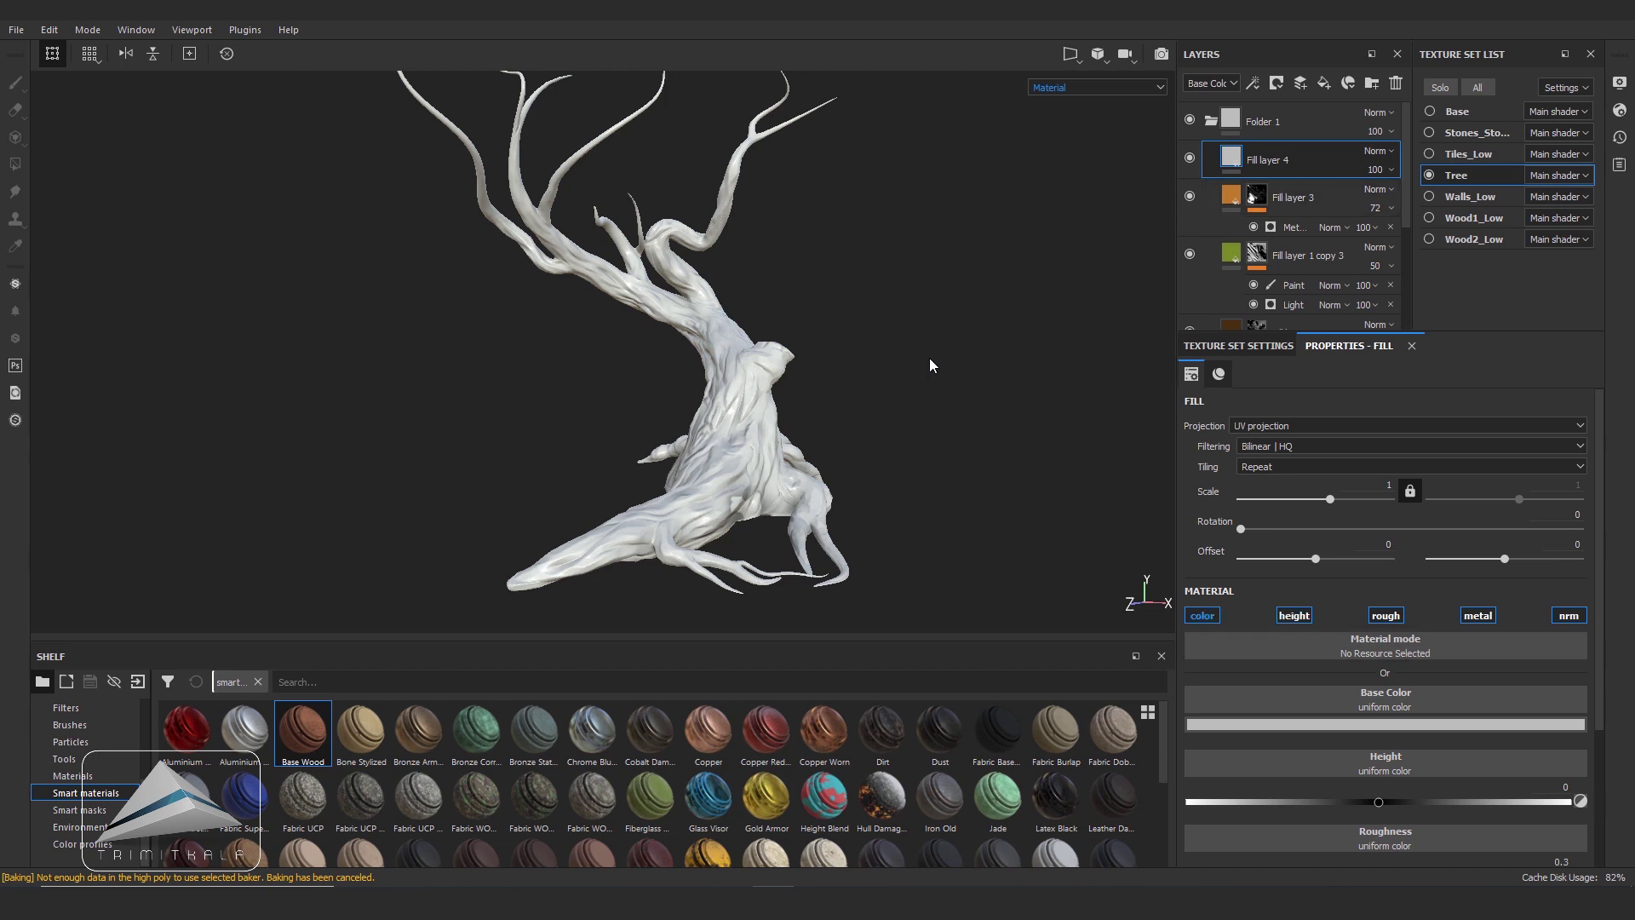
left_click(1293, 615)
left_click(1478, 615)
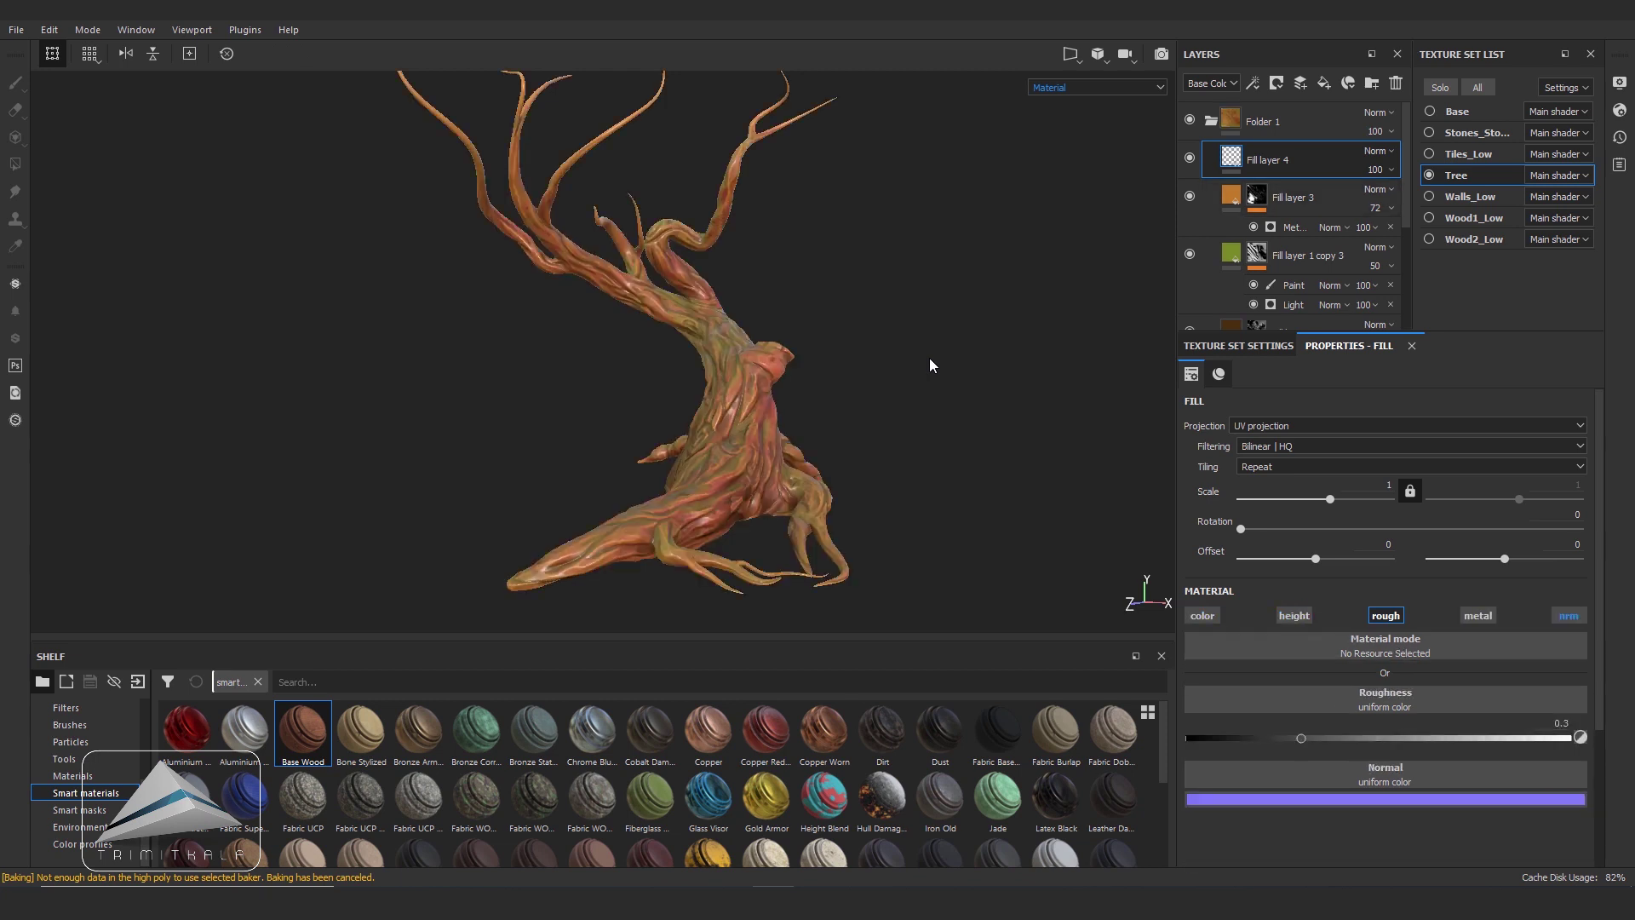
left_click(1569, 615)
left_click_drag(930, 365, 931, 366, "alt")
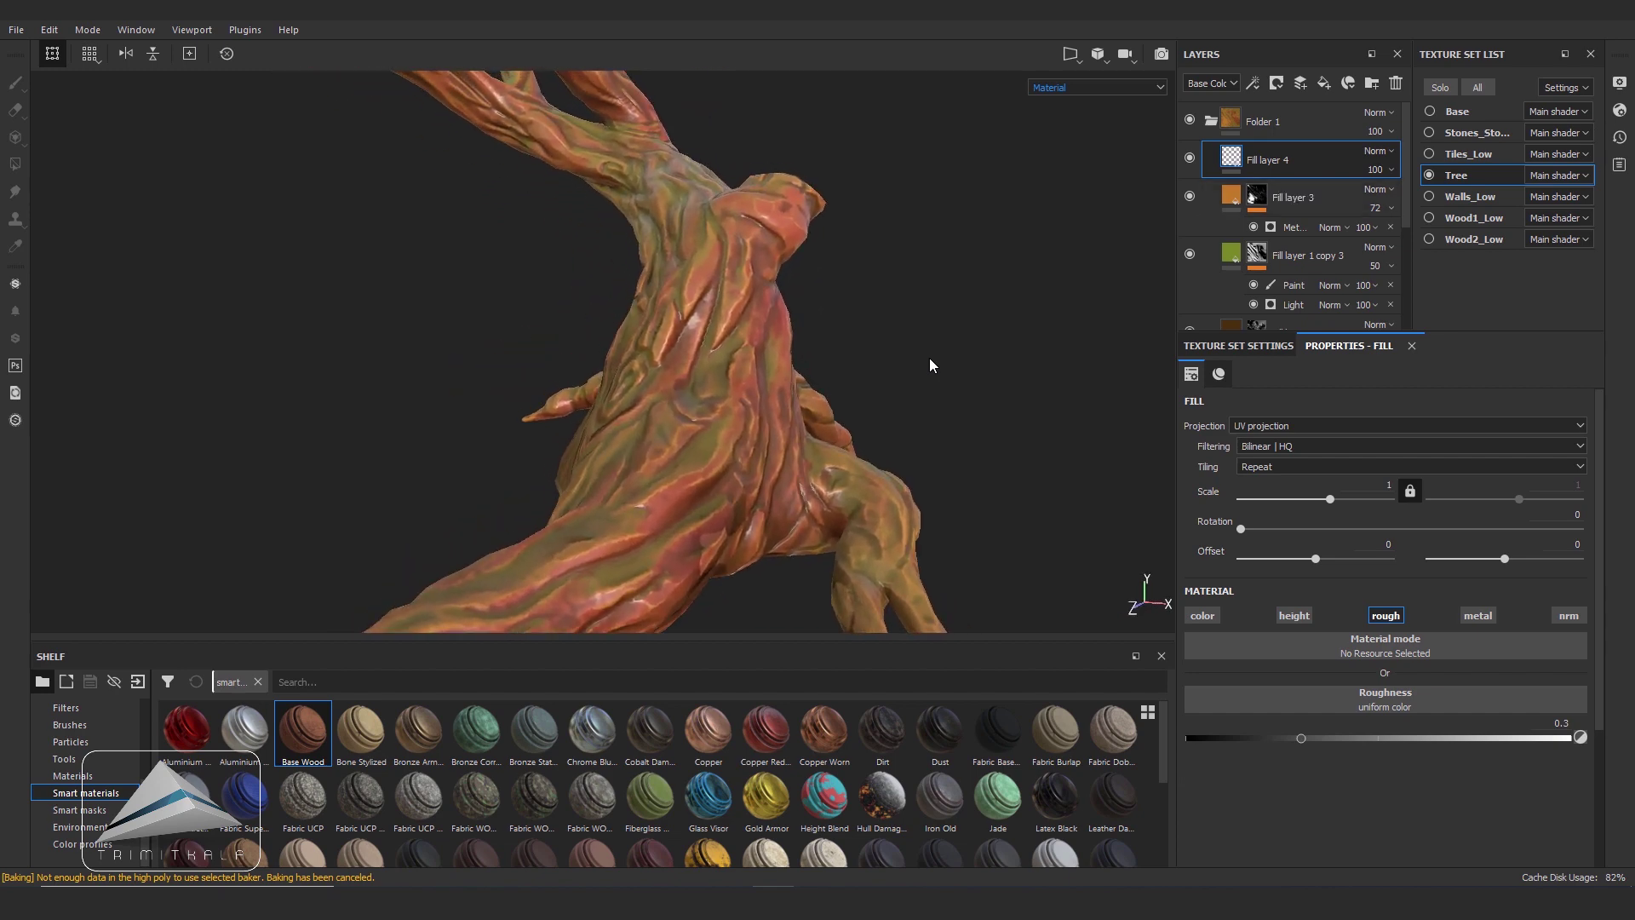
- Give Fill layer 4 a black mask with a Metal Edge Wear generator at Wear Level 0.37
right_click(1234, 153)
key("Escape")
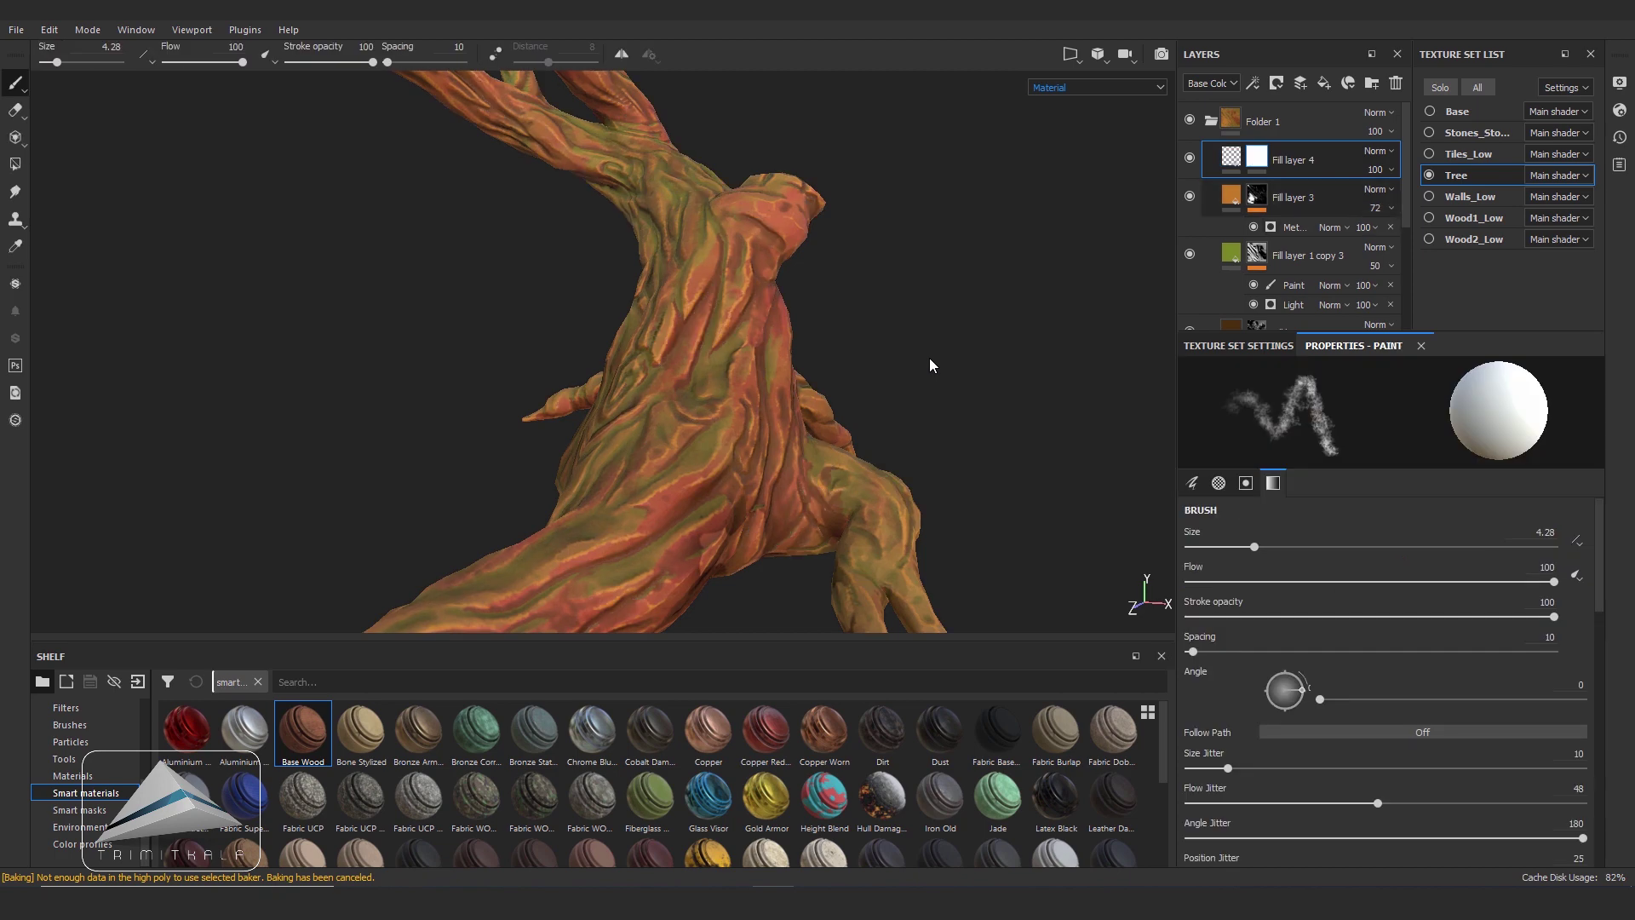
right_click(1257, 156)
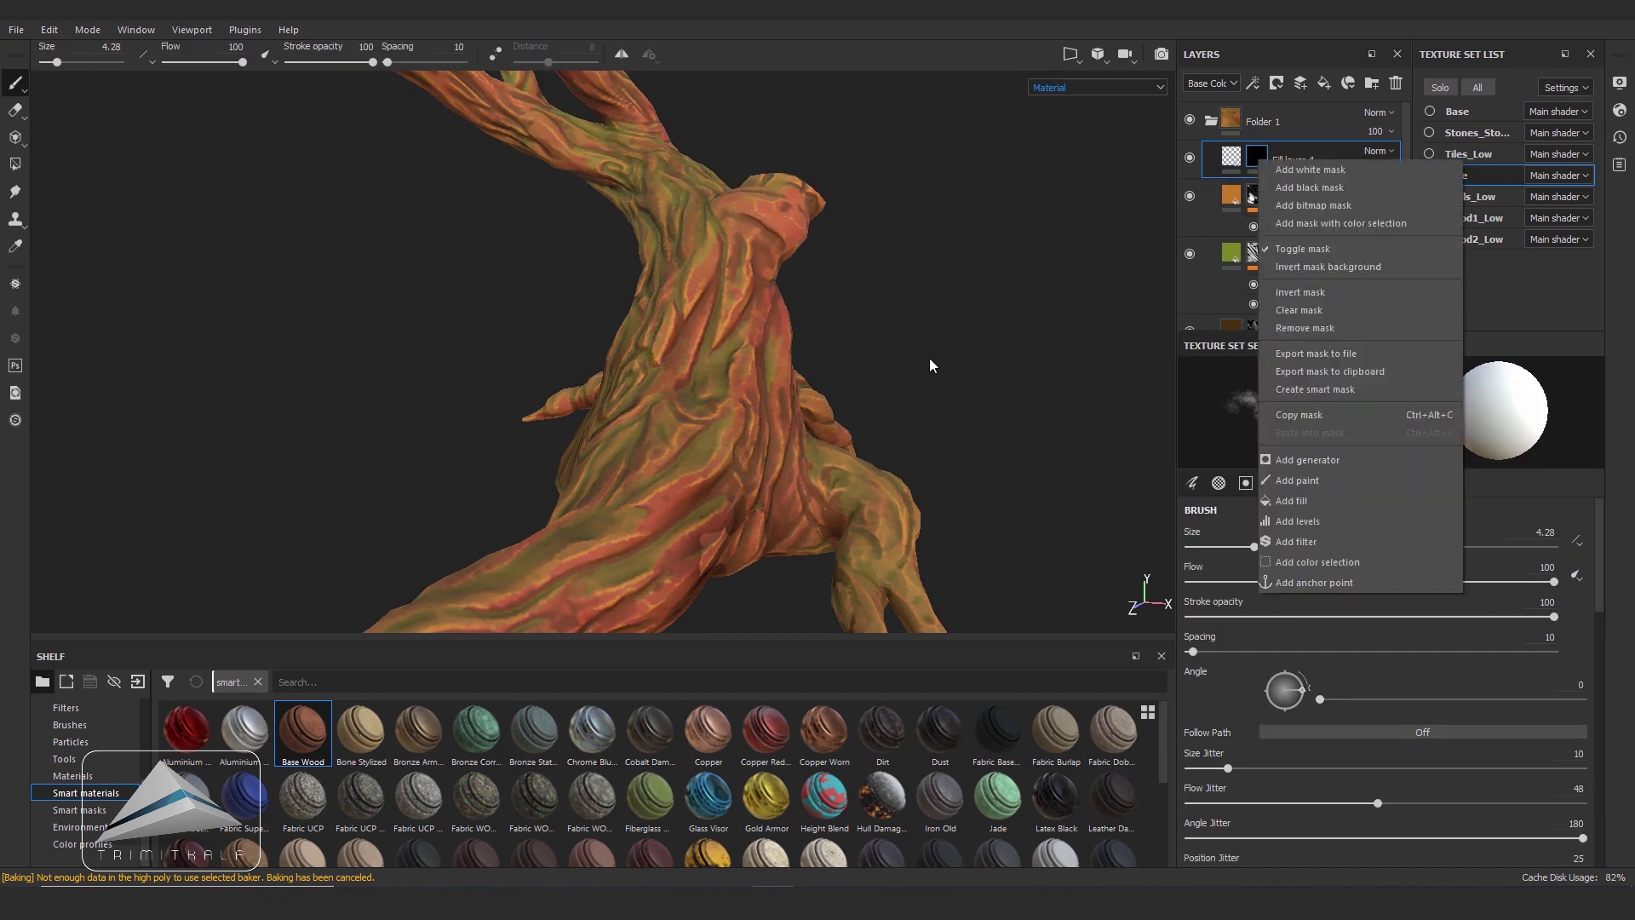
left_click(1308, 460)
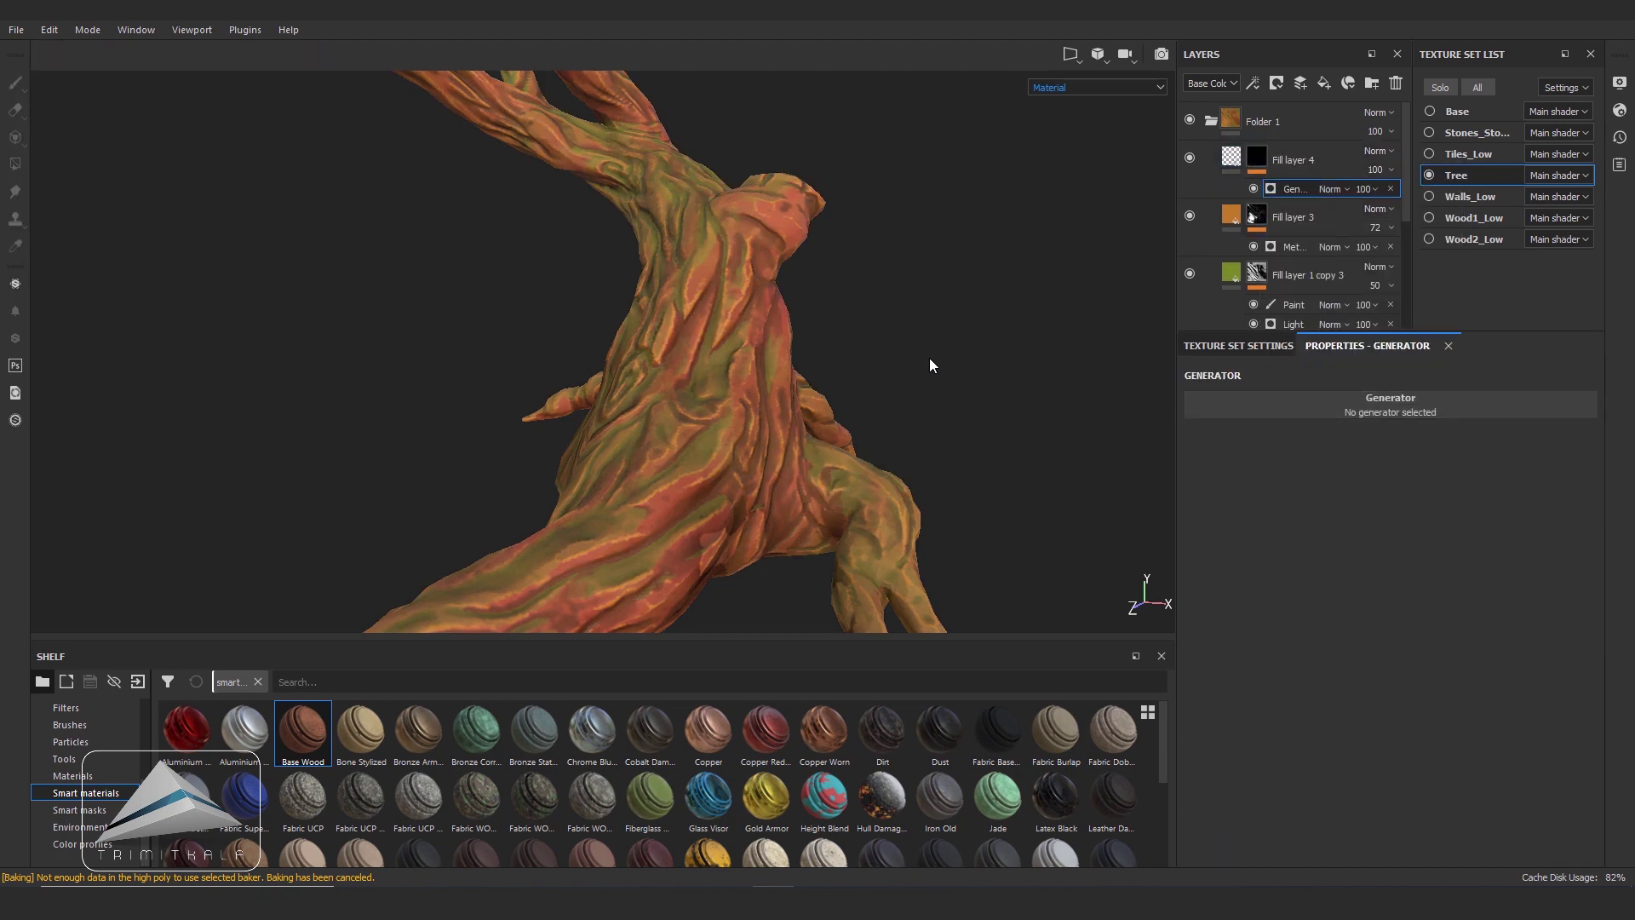
left_click(1391, 405)
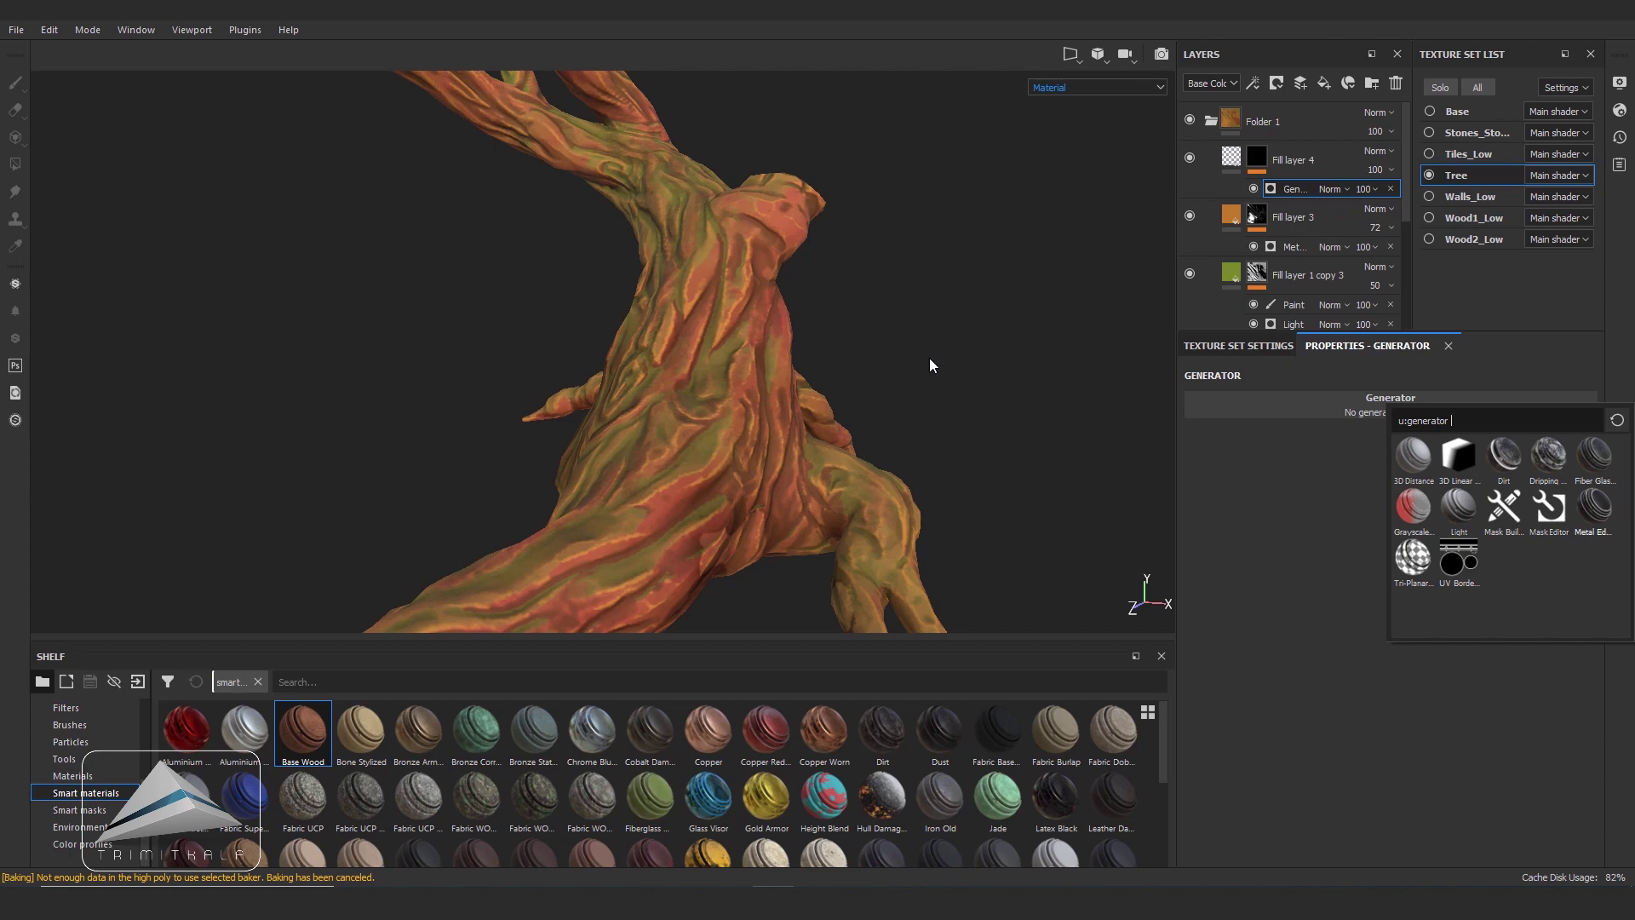
left_click(930, 364)
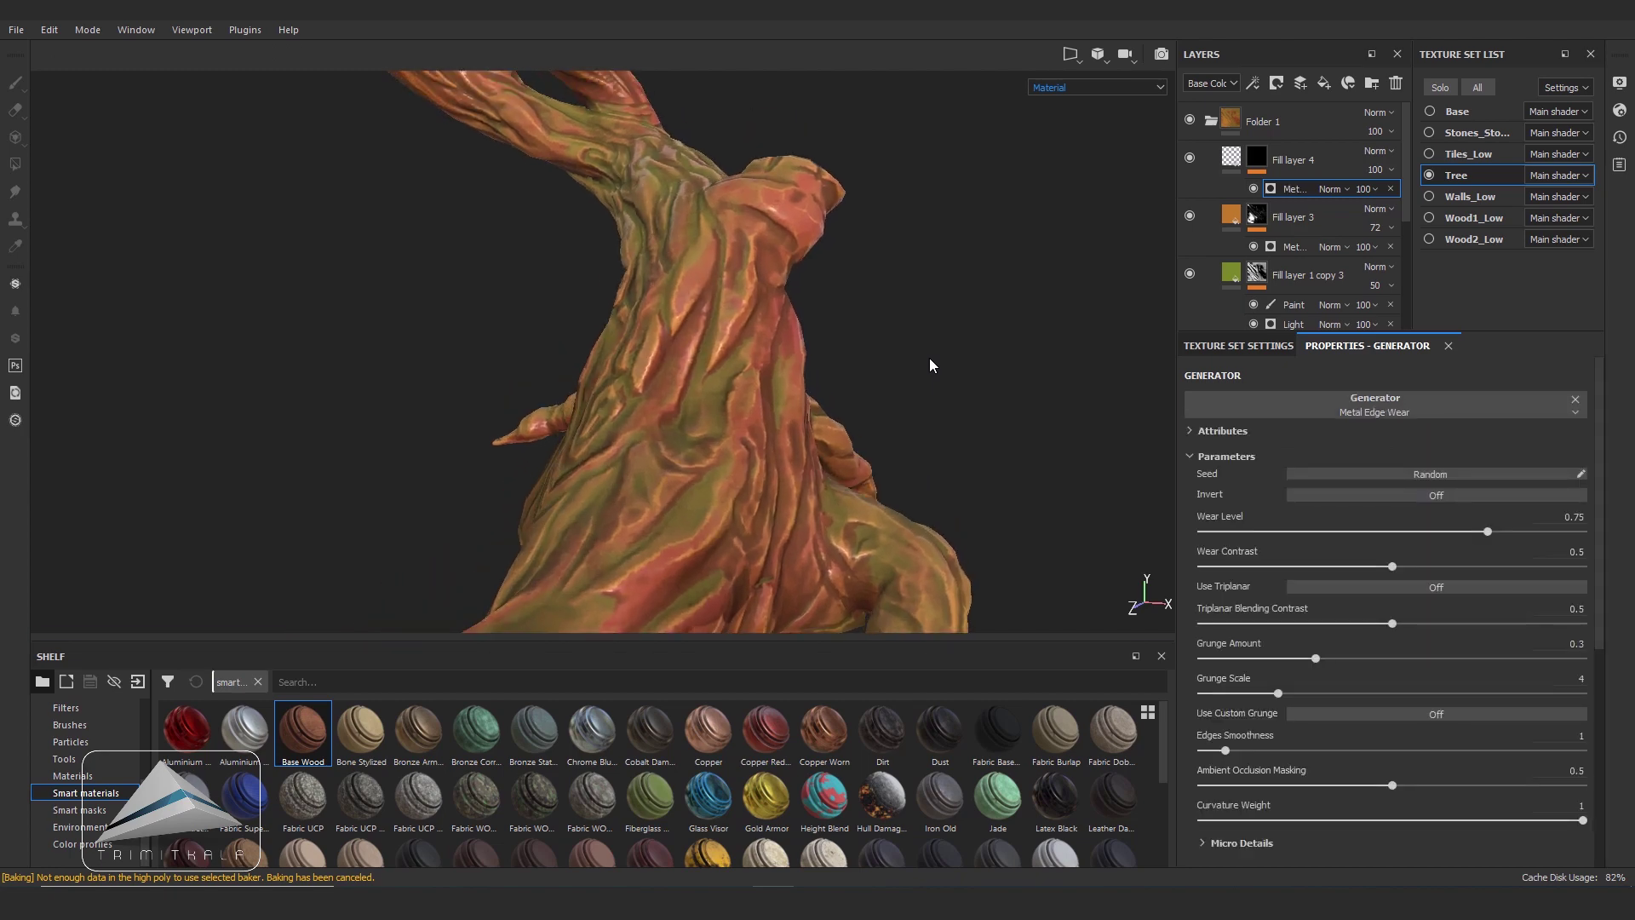
left_click(1097, 86)
left_click(1099, 191)
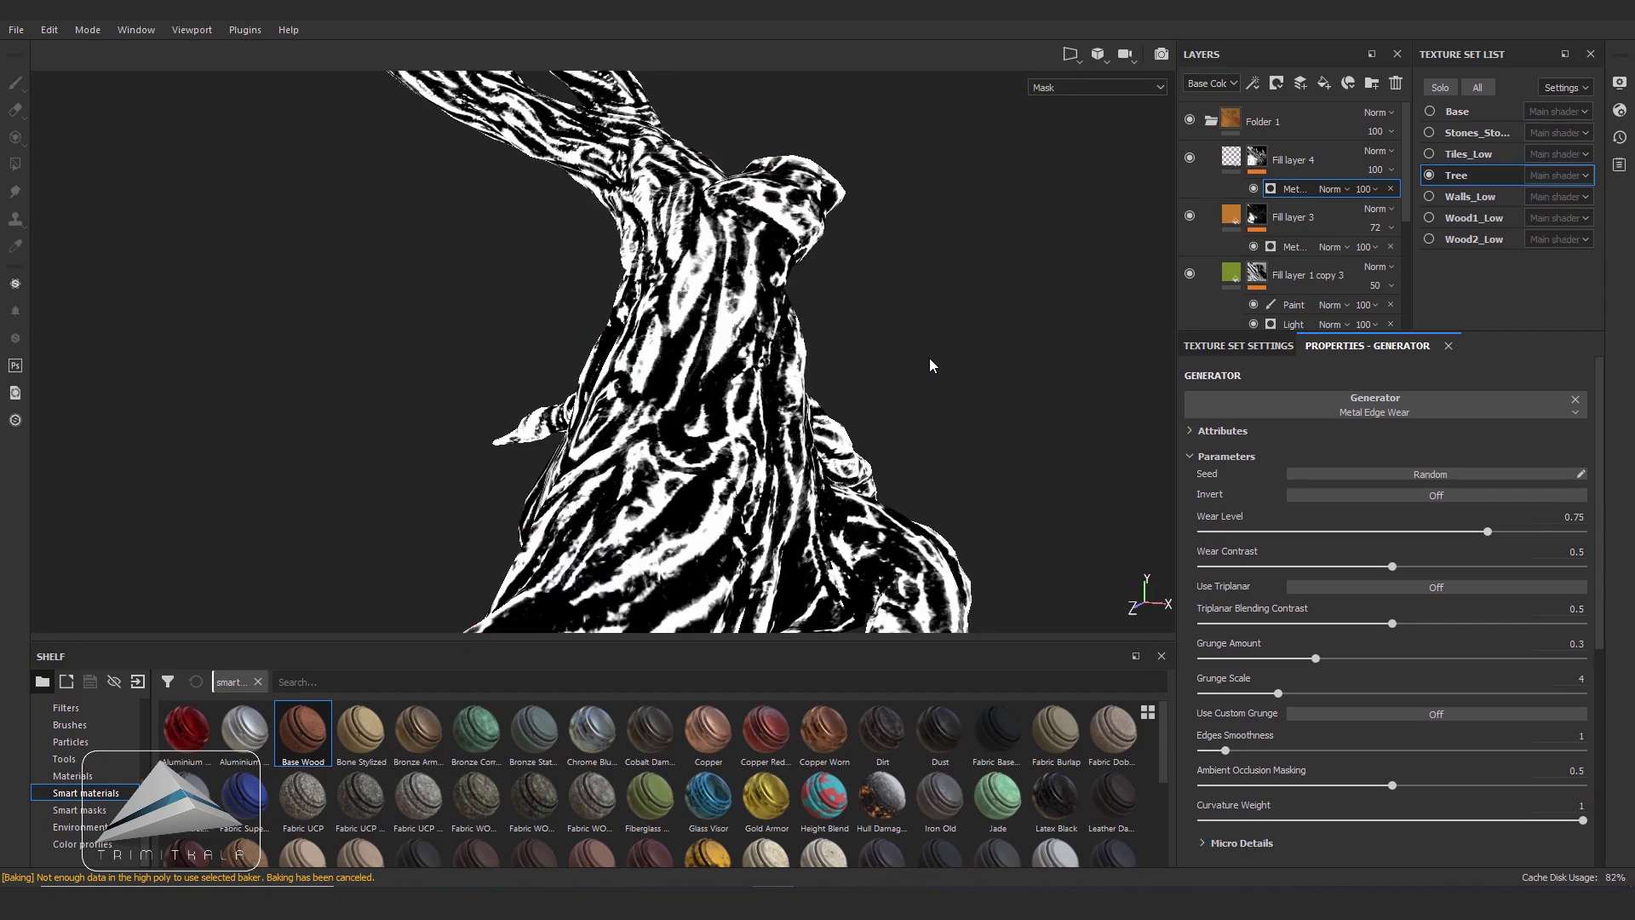
key("f")
scroll(930, 367, "up", 3)
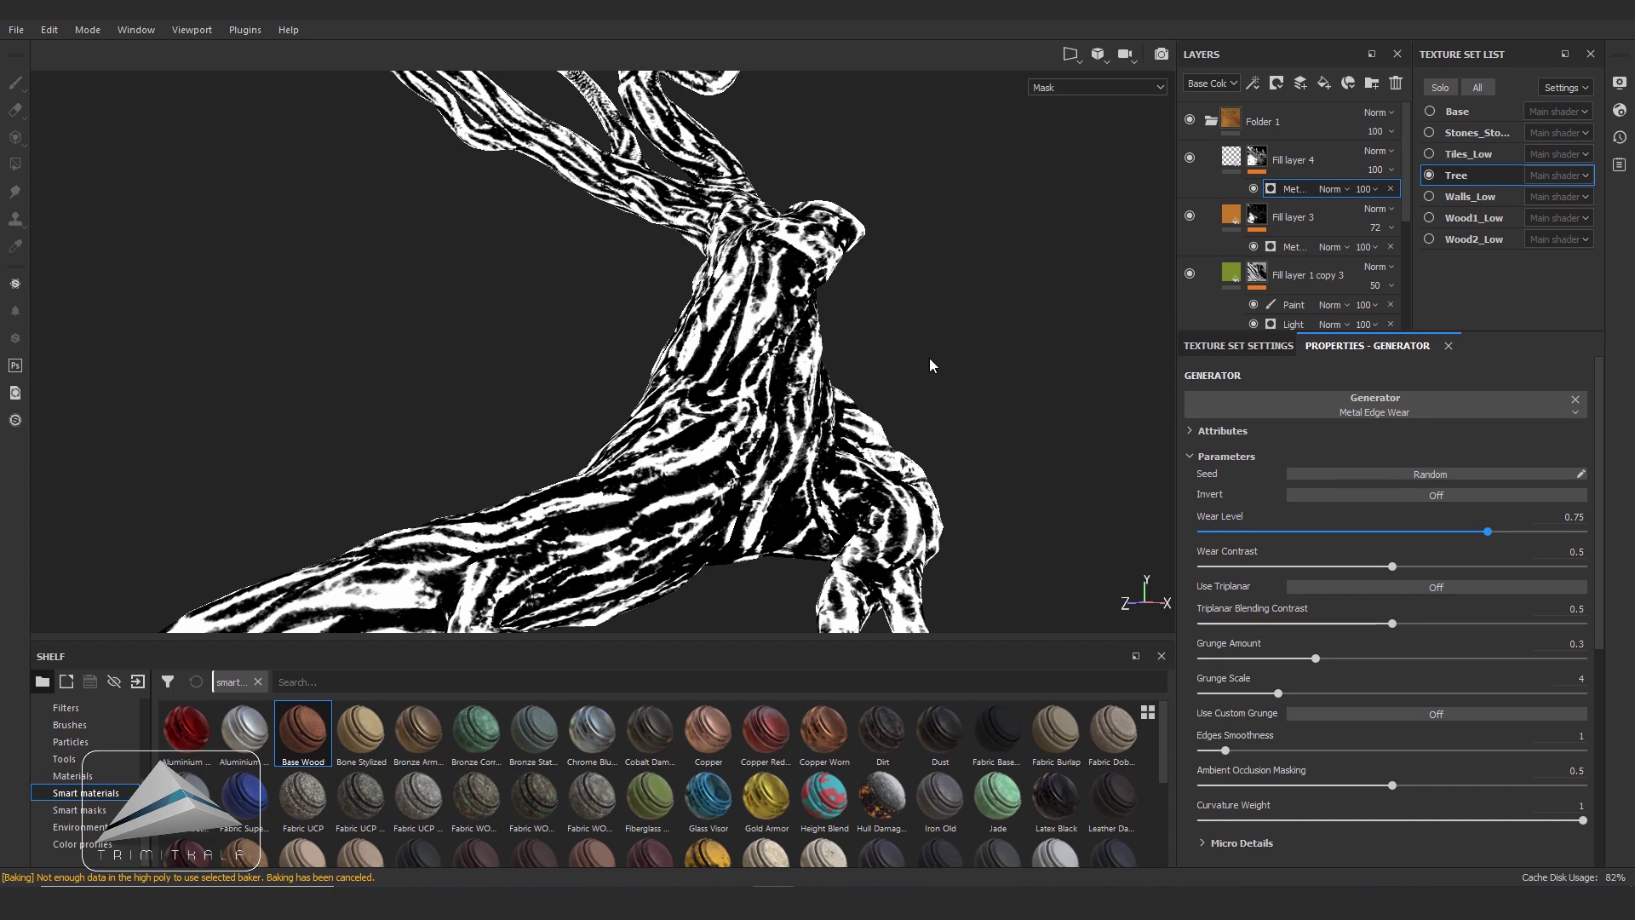
left_click_drag(1488, 532, 1346, 532)
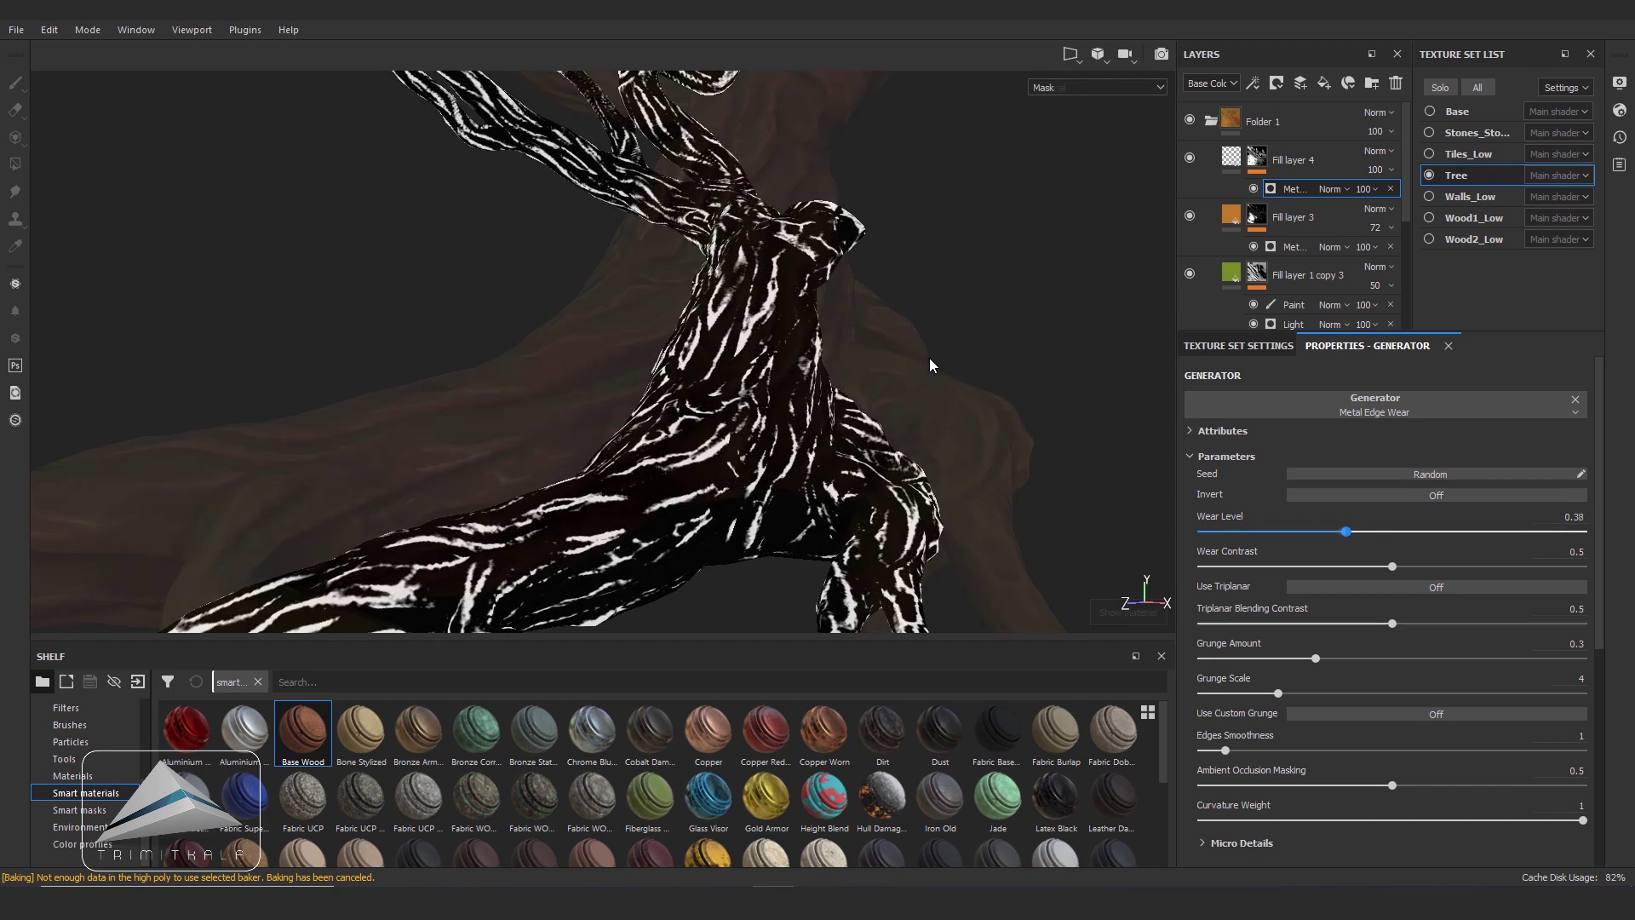
key("m")
- Set Fill layer 4's opacity in the Roughness channel view to 55
scroll(930, 367, "up", 2)
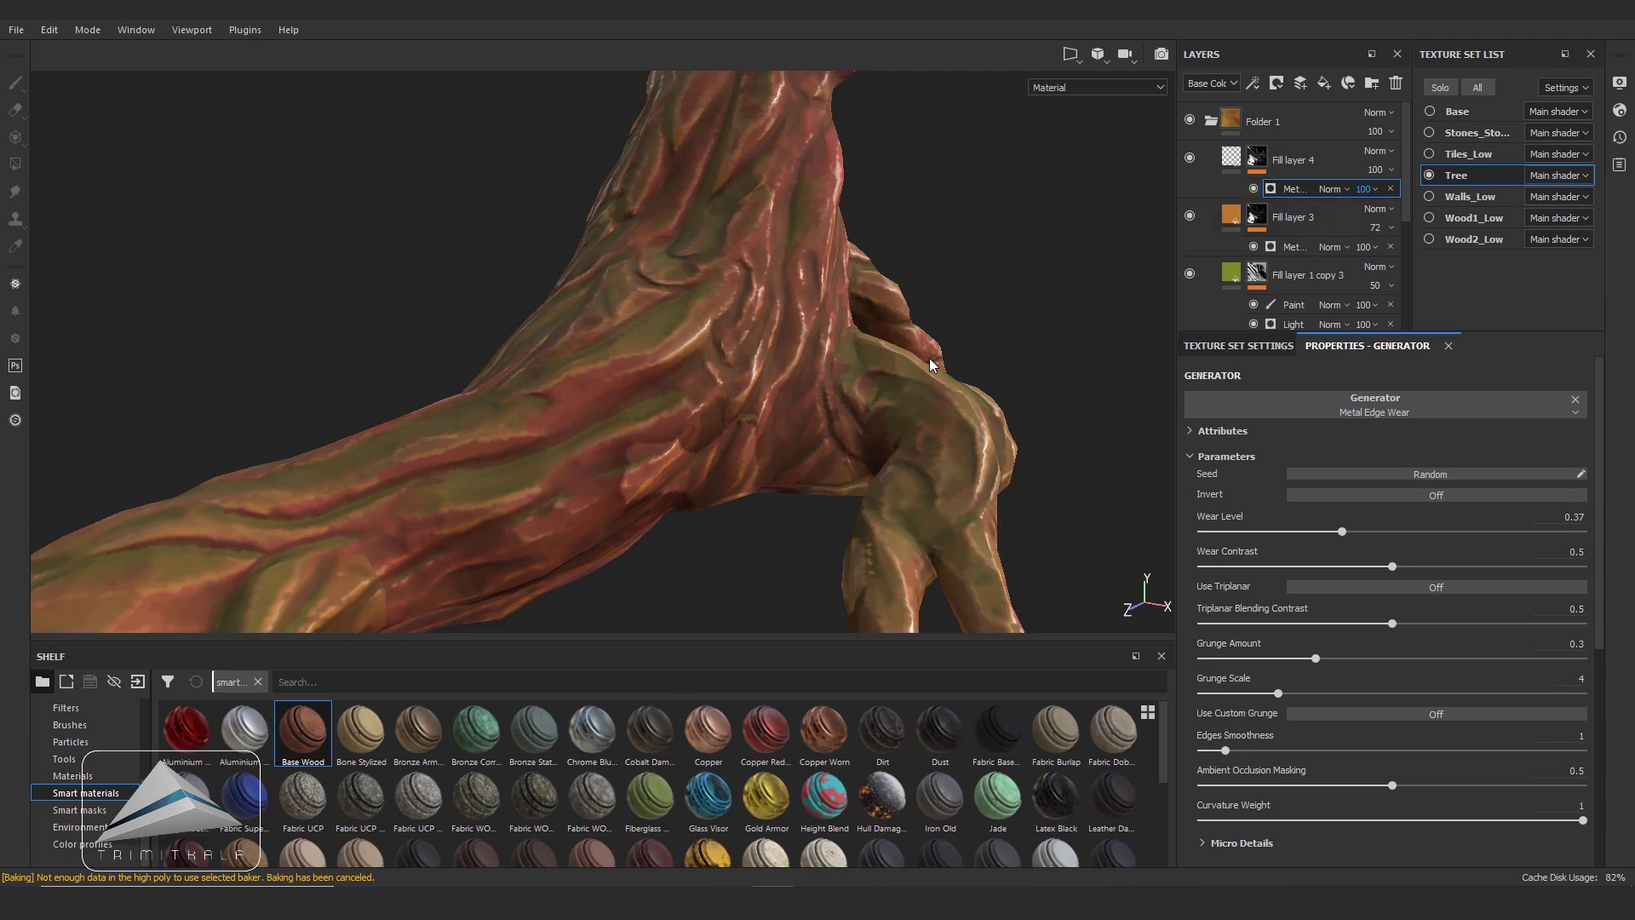
left_click(1210, 83)
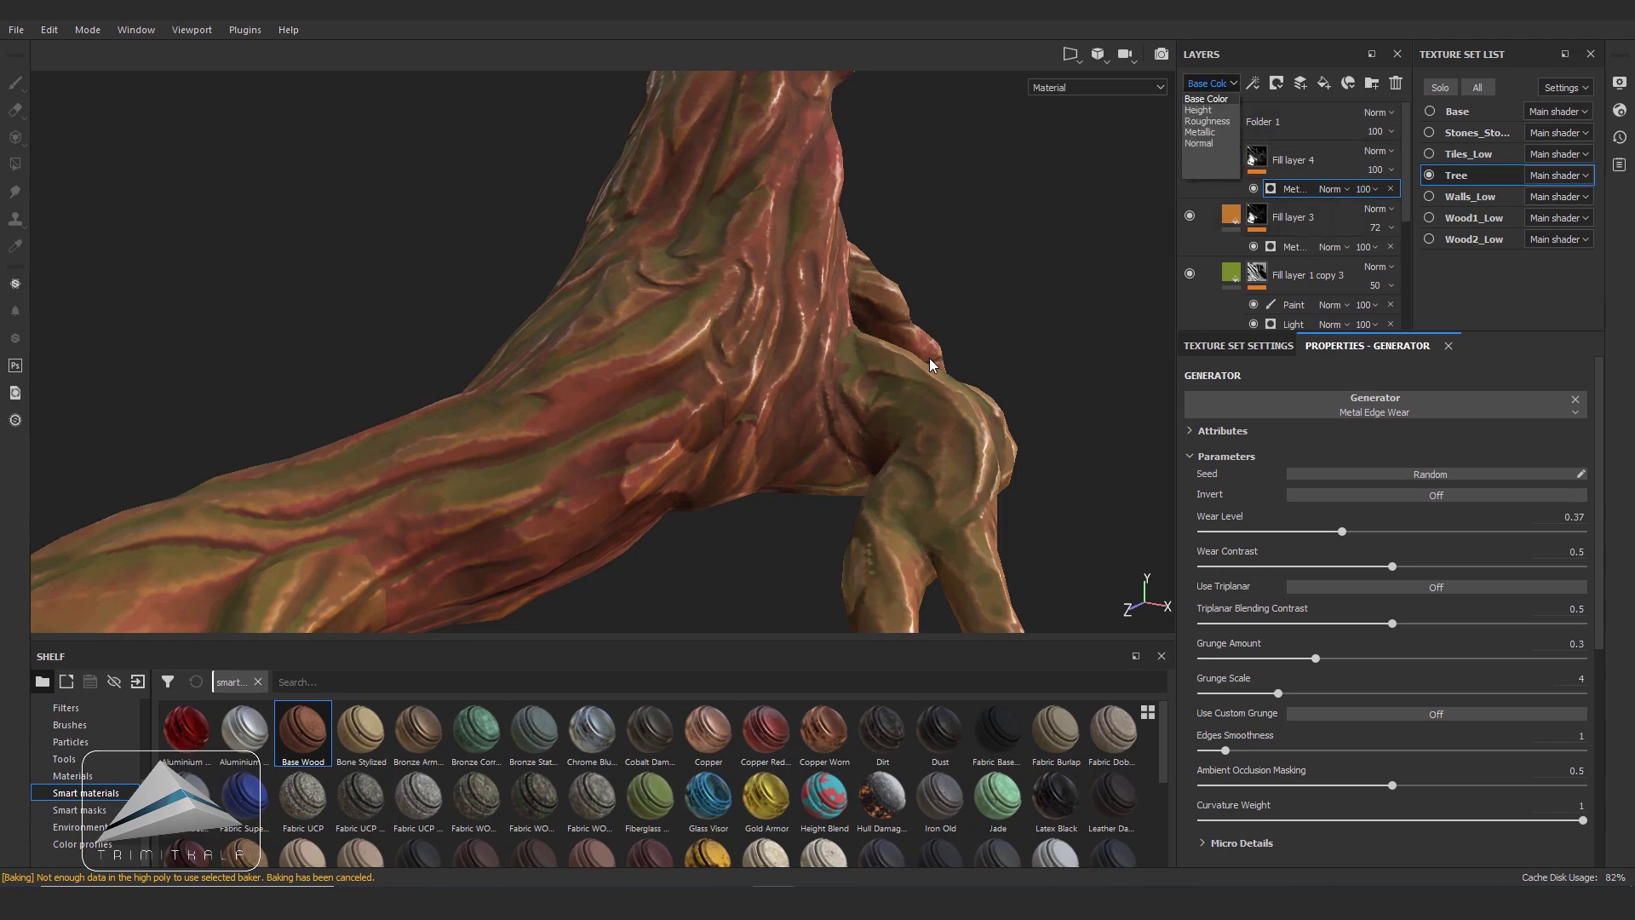
left_click(1207, 121)
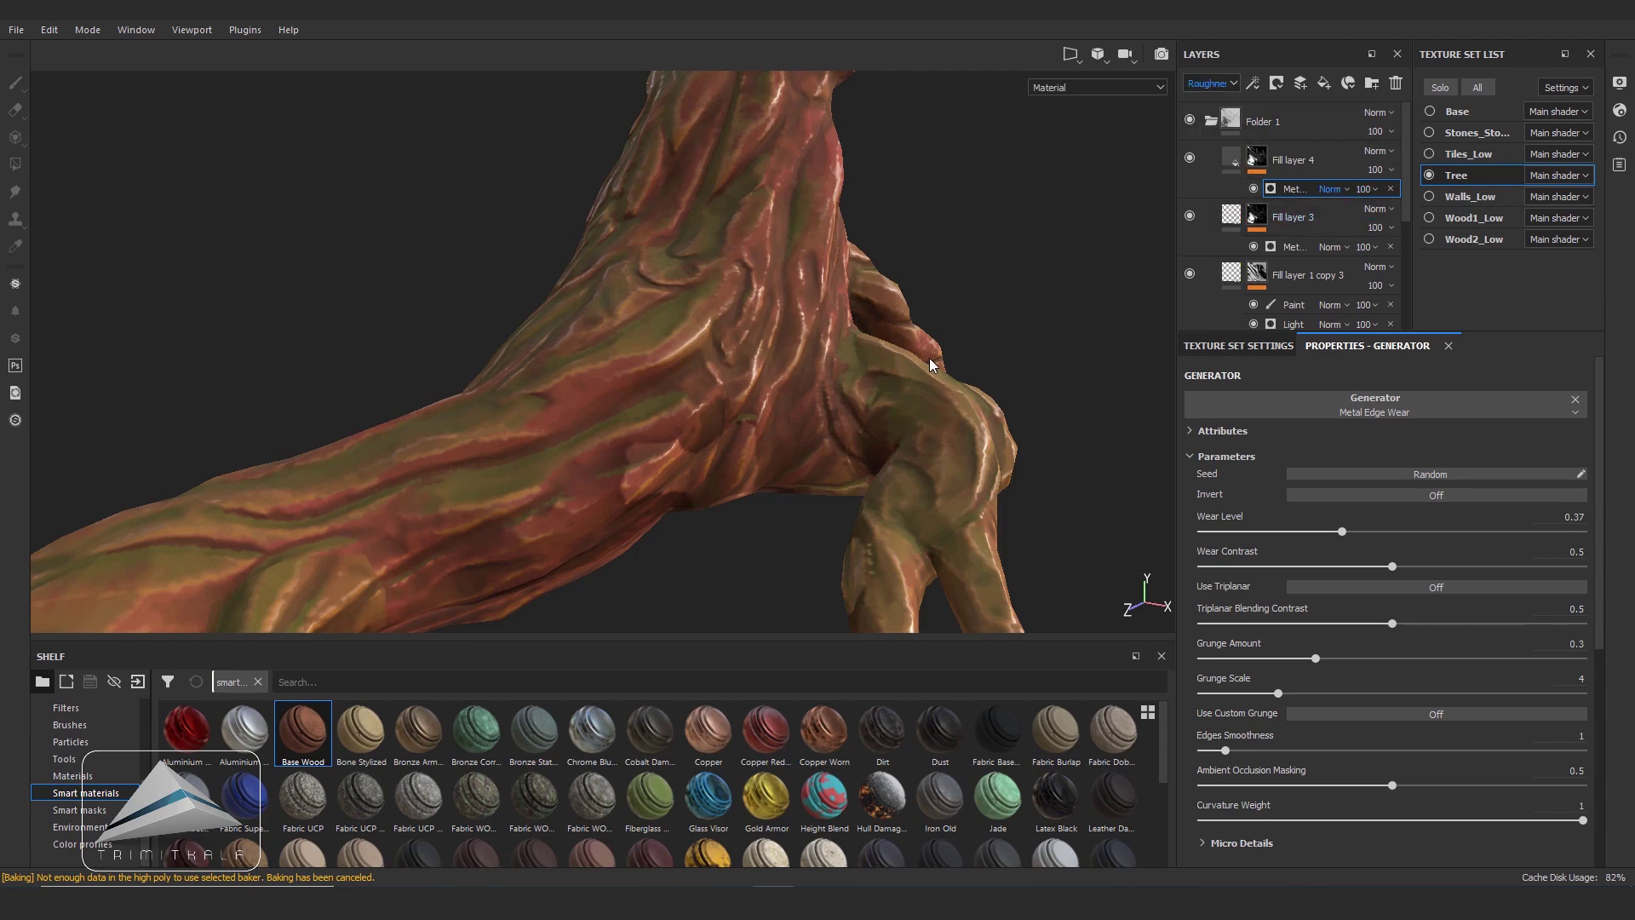
left_click(1376, 169)
left_click_drag(1439, 199, 1403, 200)
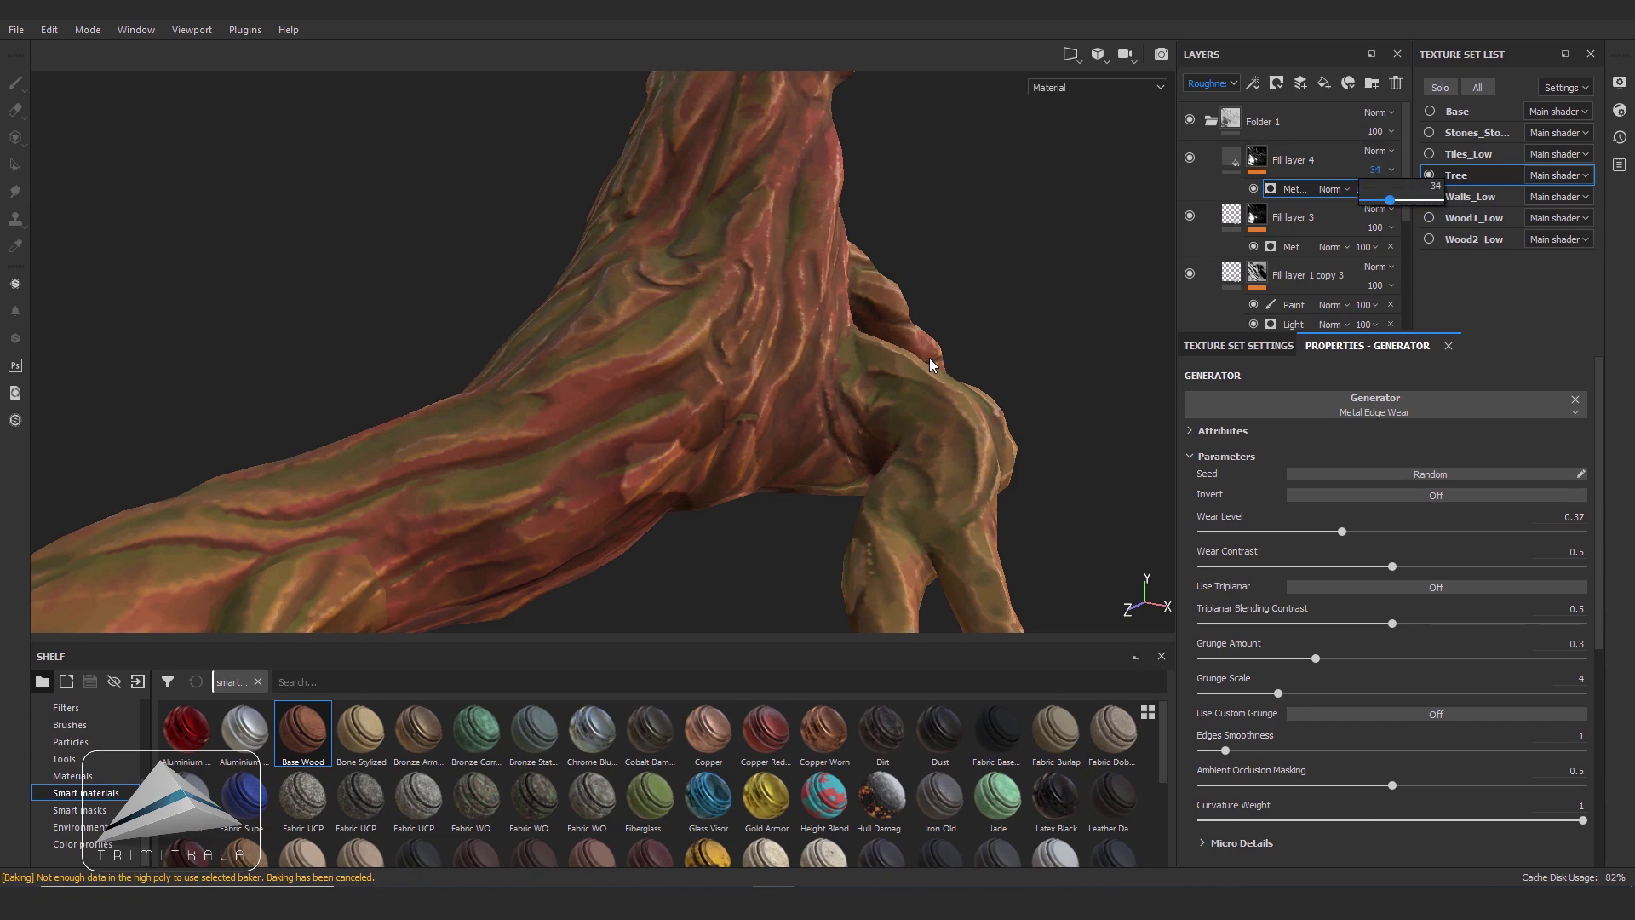
left_click_drag(1390, 199, 1425, 200)
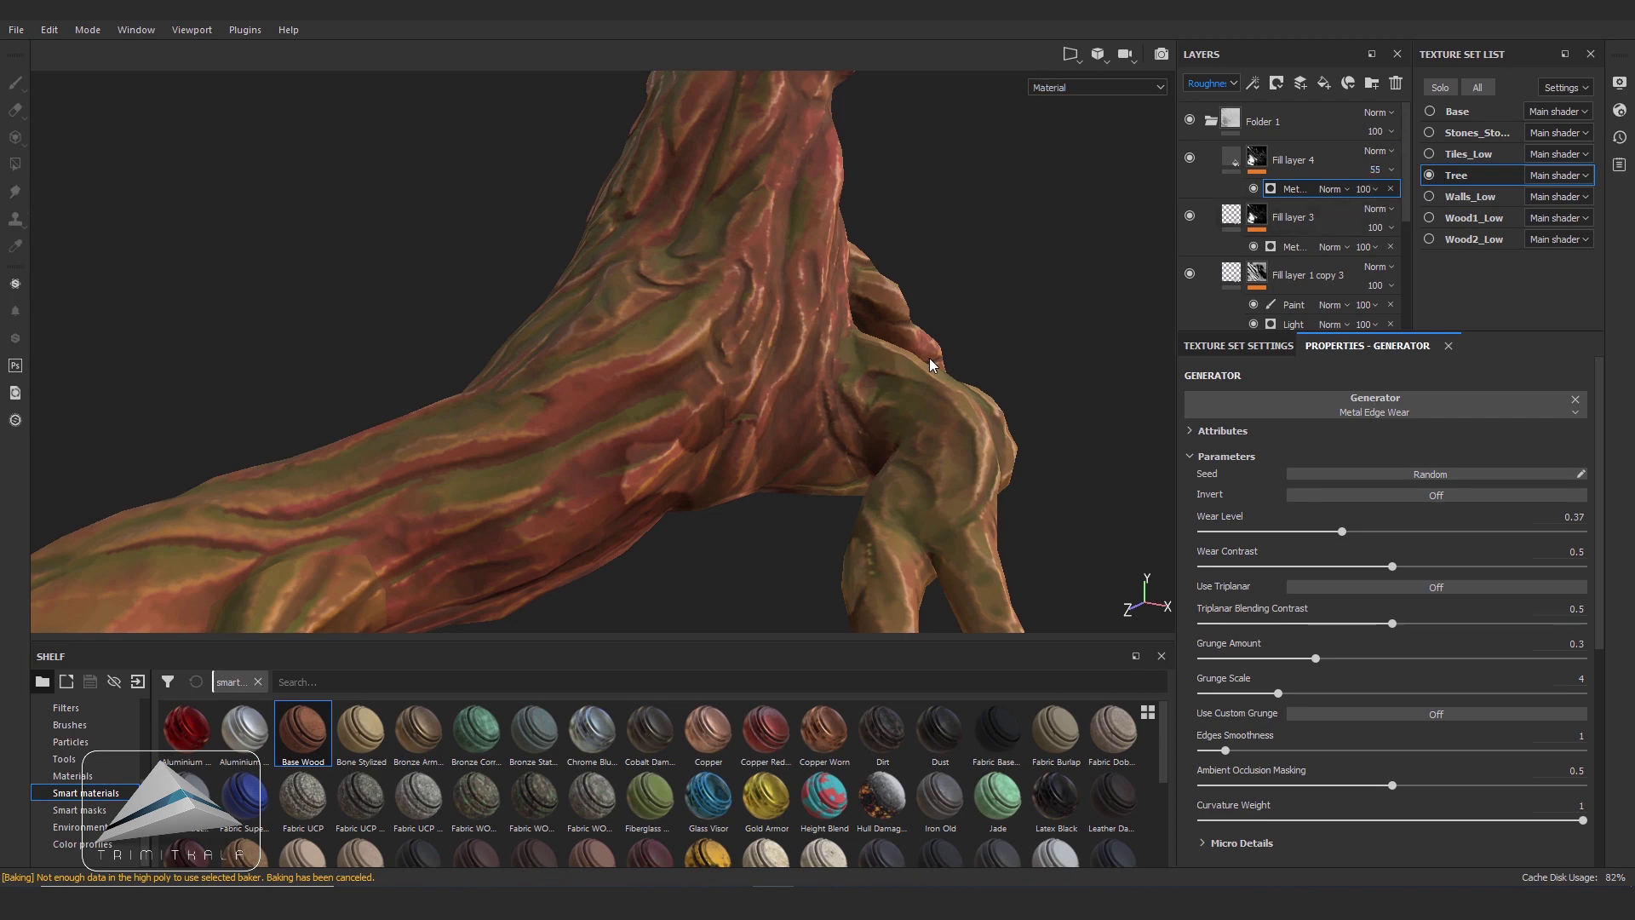
key("f")
left_click(1210, 82)
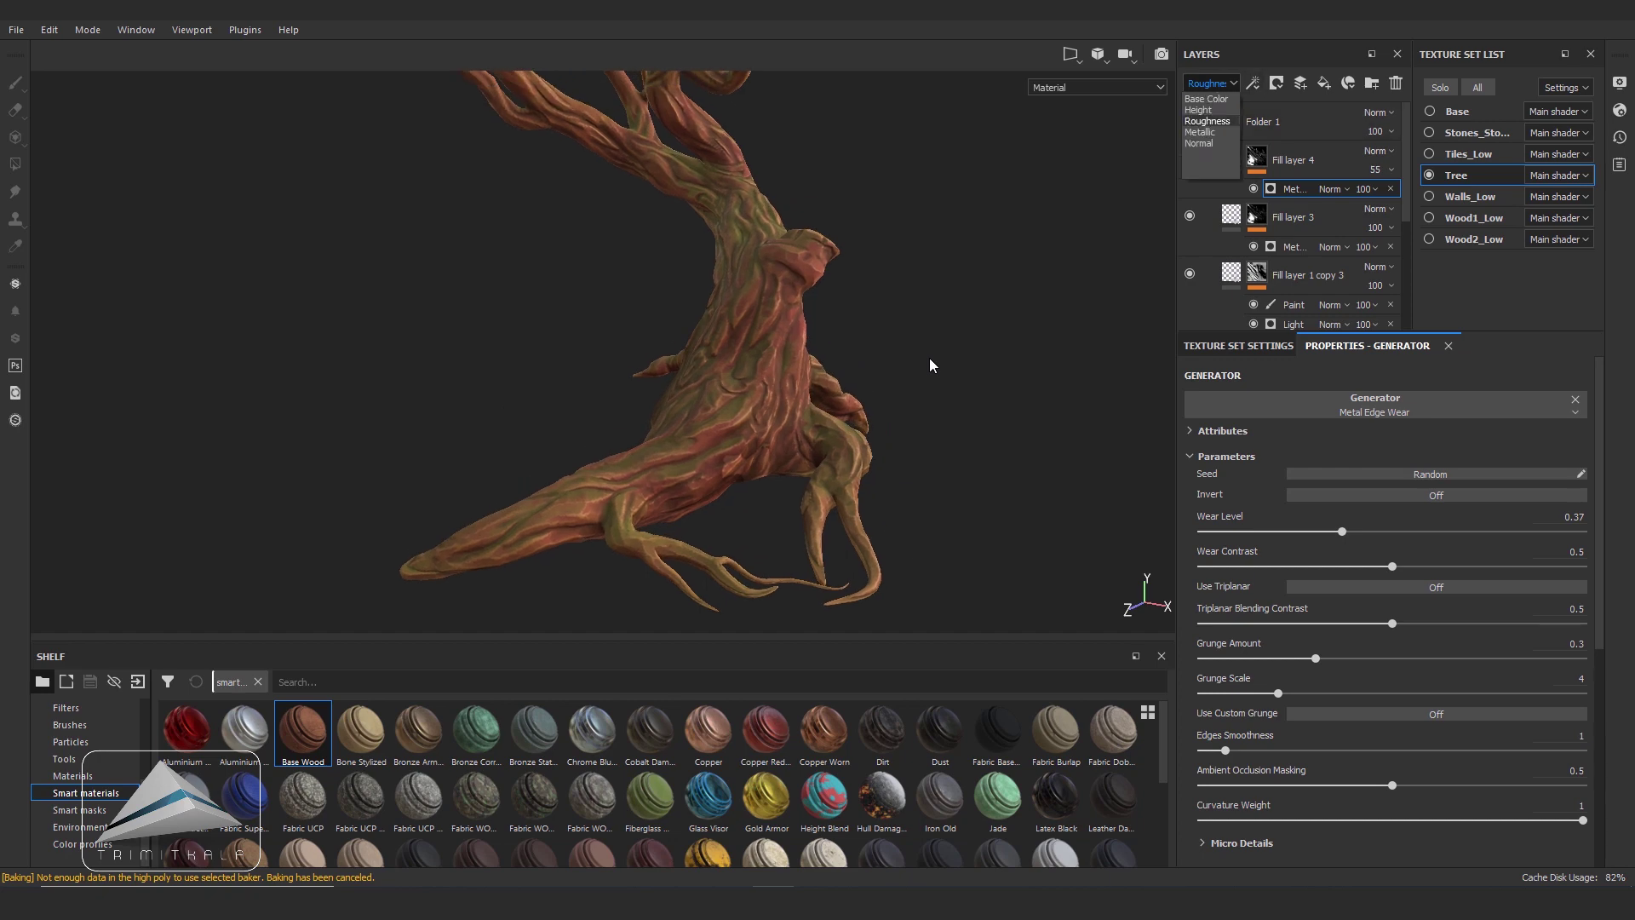
- Rename Folder 1 to 'Tree Stem', orbit the tree, and show the Wood1_Low texture set
left_click(1209, 99)
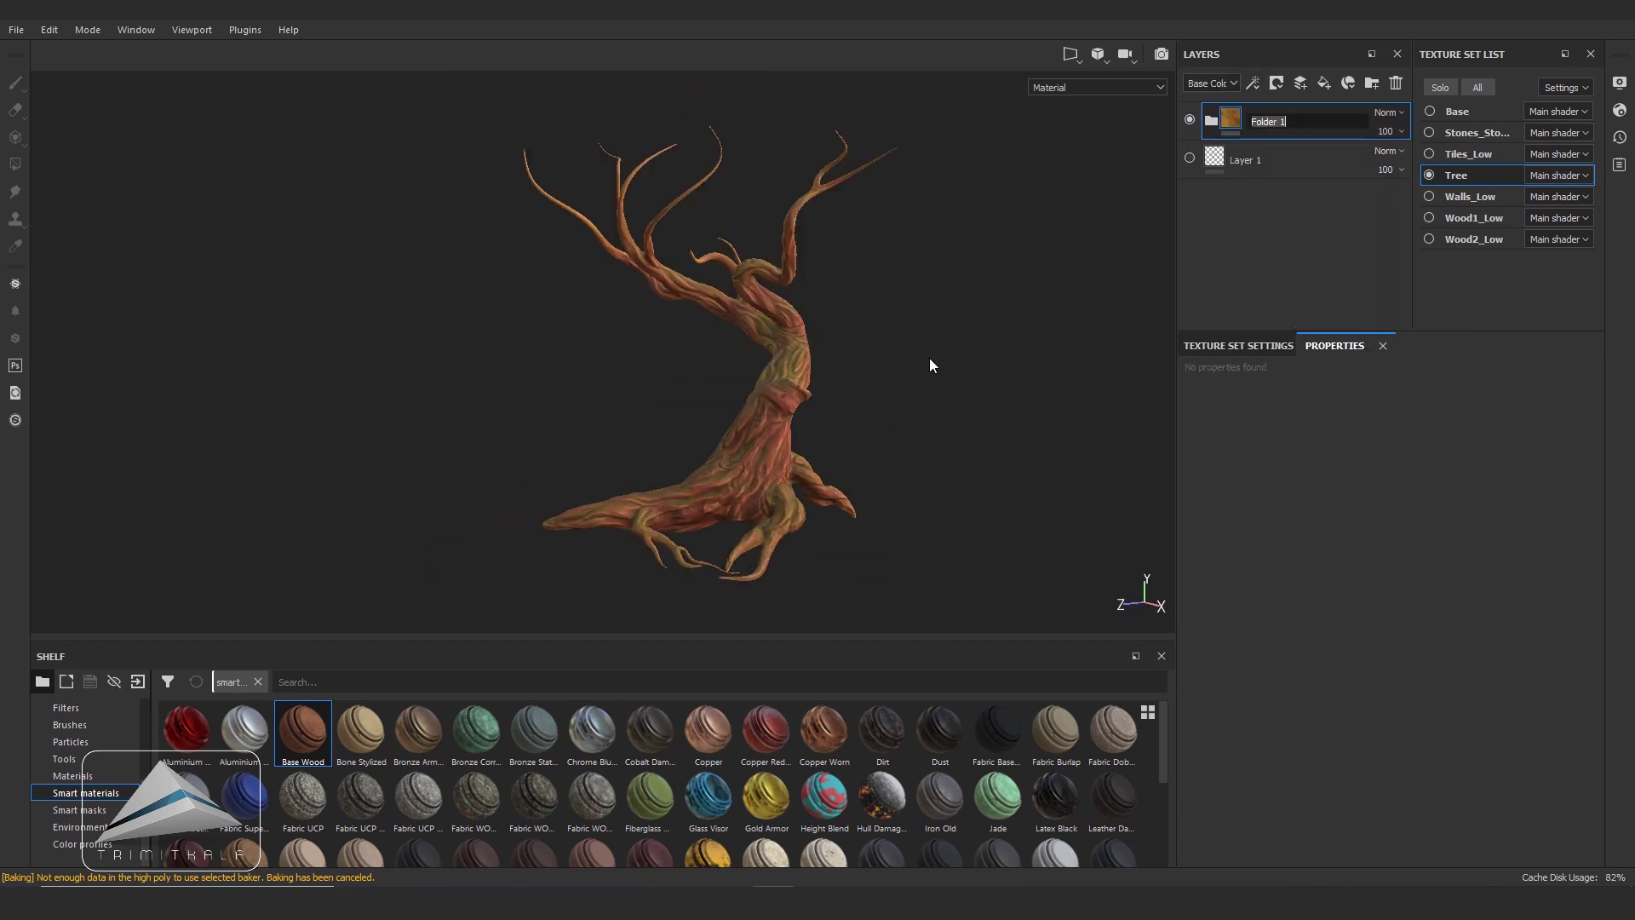
type("Tree Ste")
type("m")
key("Return")
left_click_drag(929, 365, 930, 364, "alt")
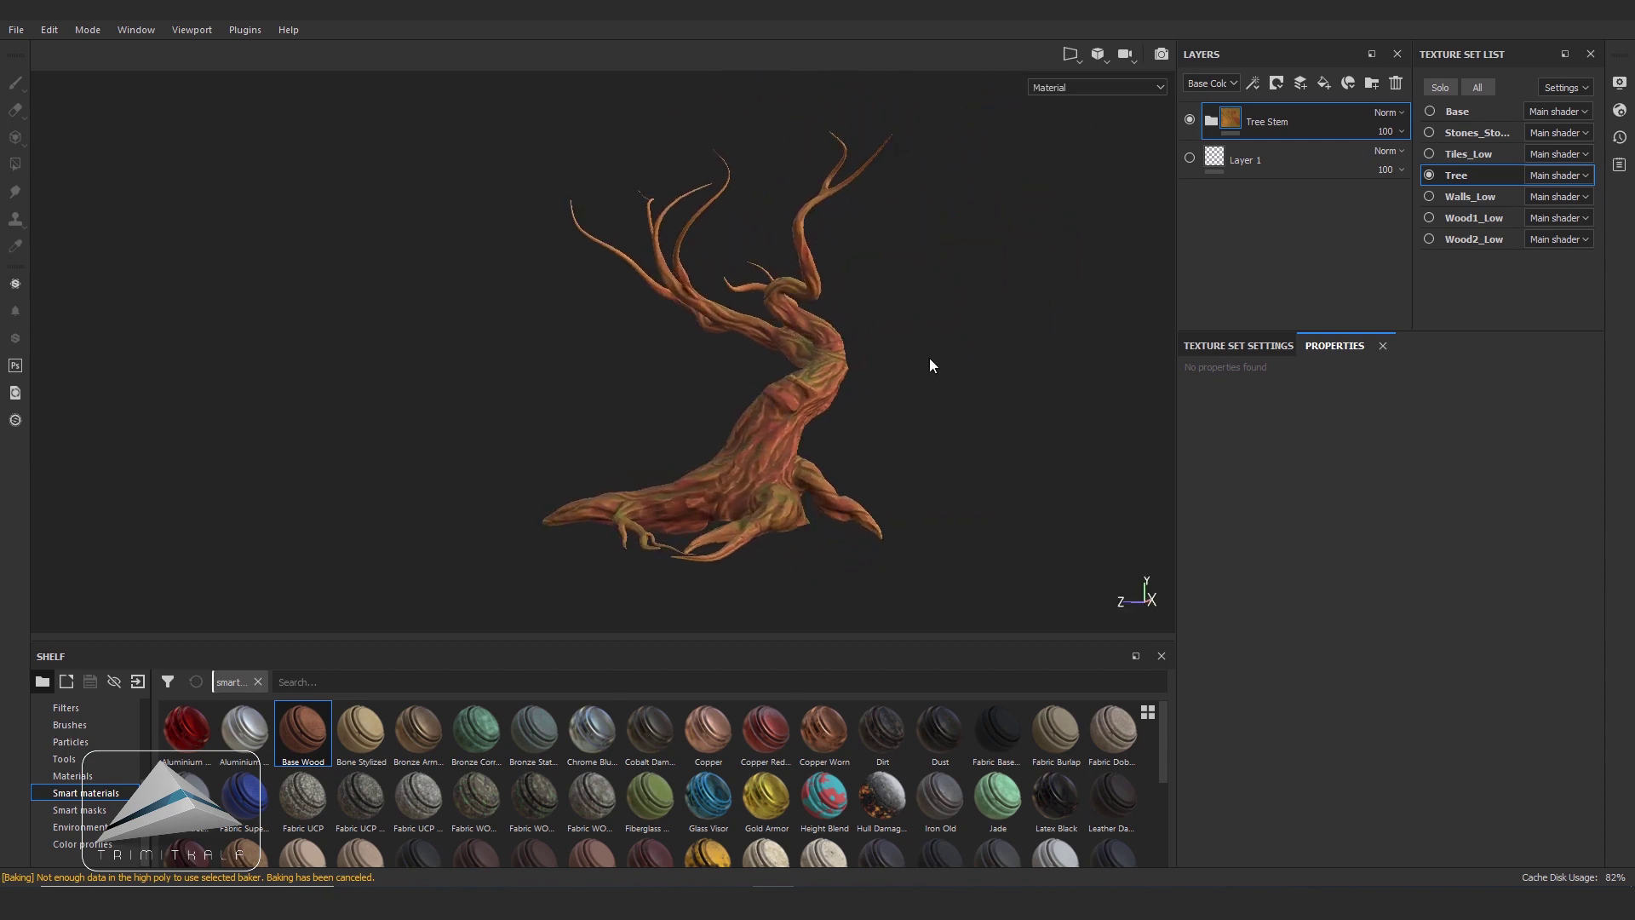
left_click(1429, 217)
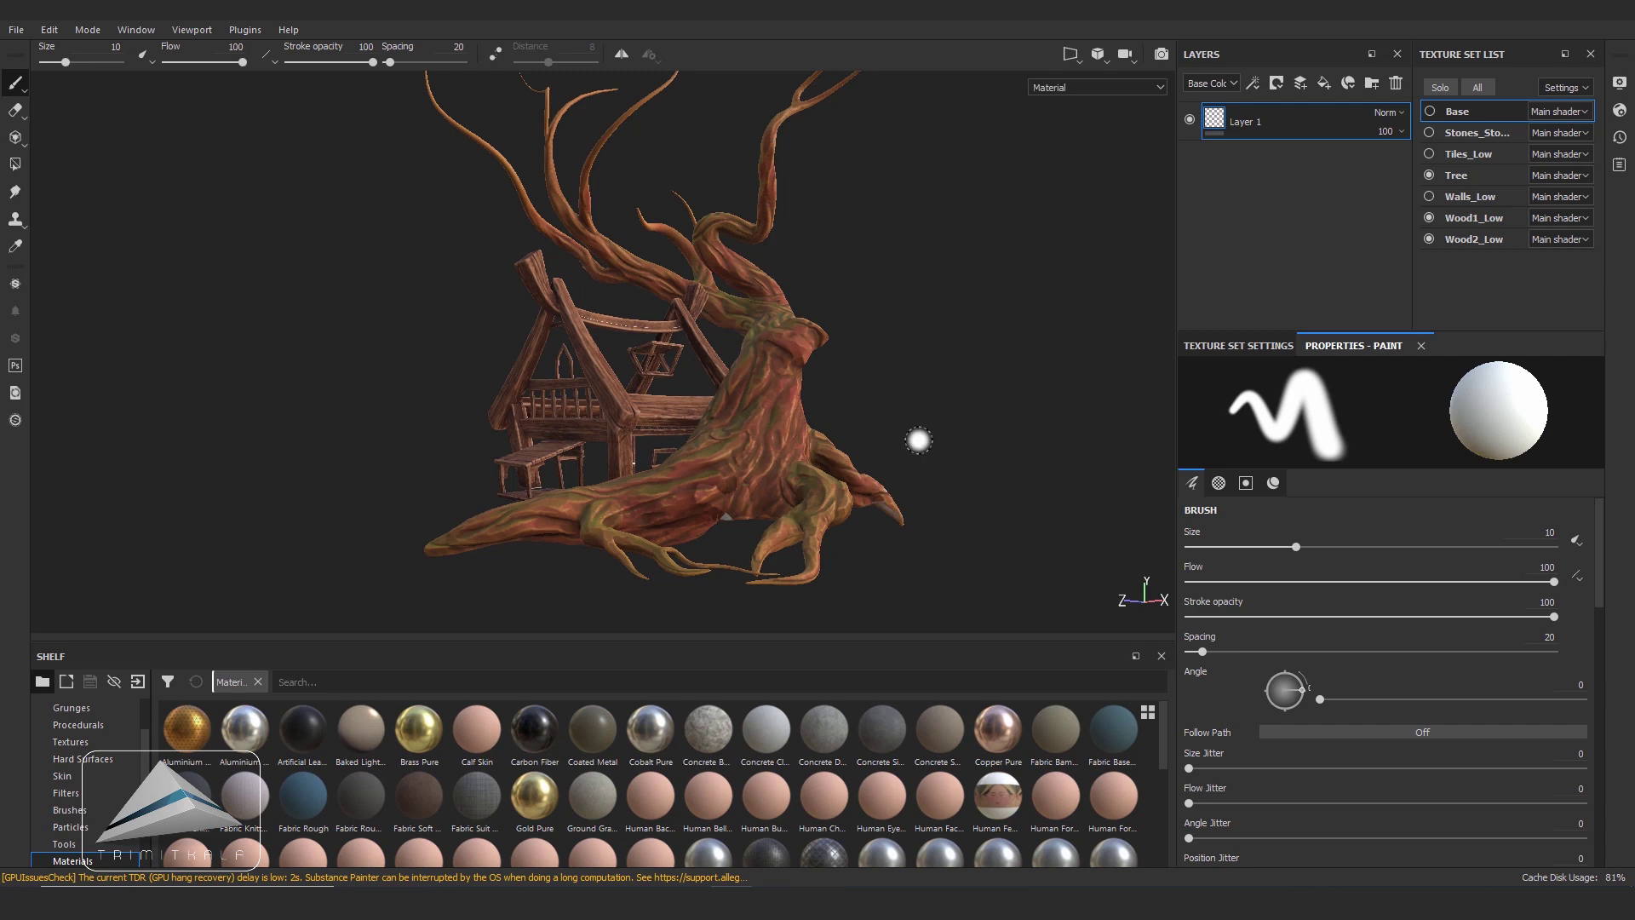
- Hide Tree, Wood1_Low and Wood2_Low, show only Walls_Low, and add Fill layer 1
left_click(1430, 175)
left_click(1429, 217)
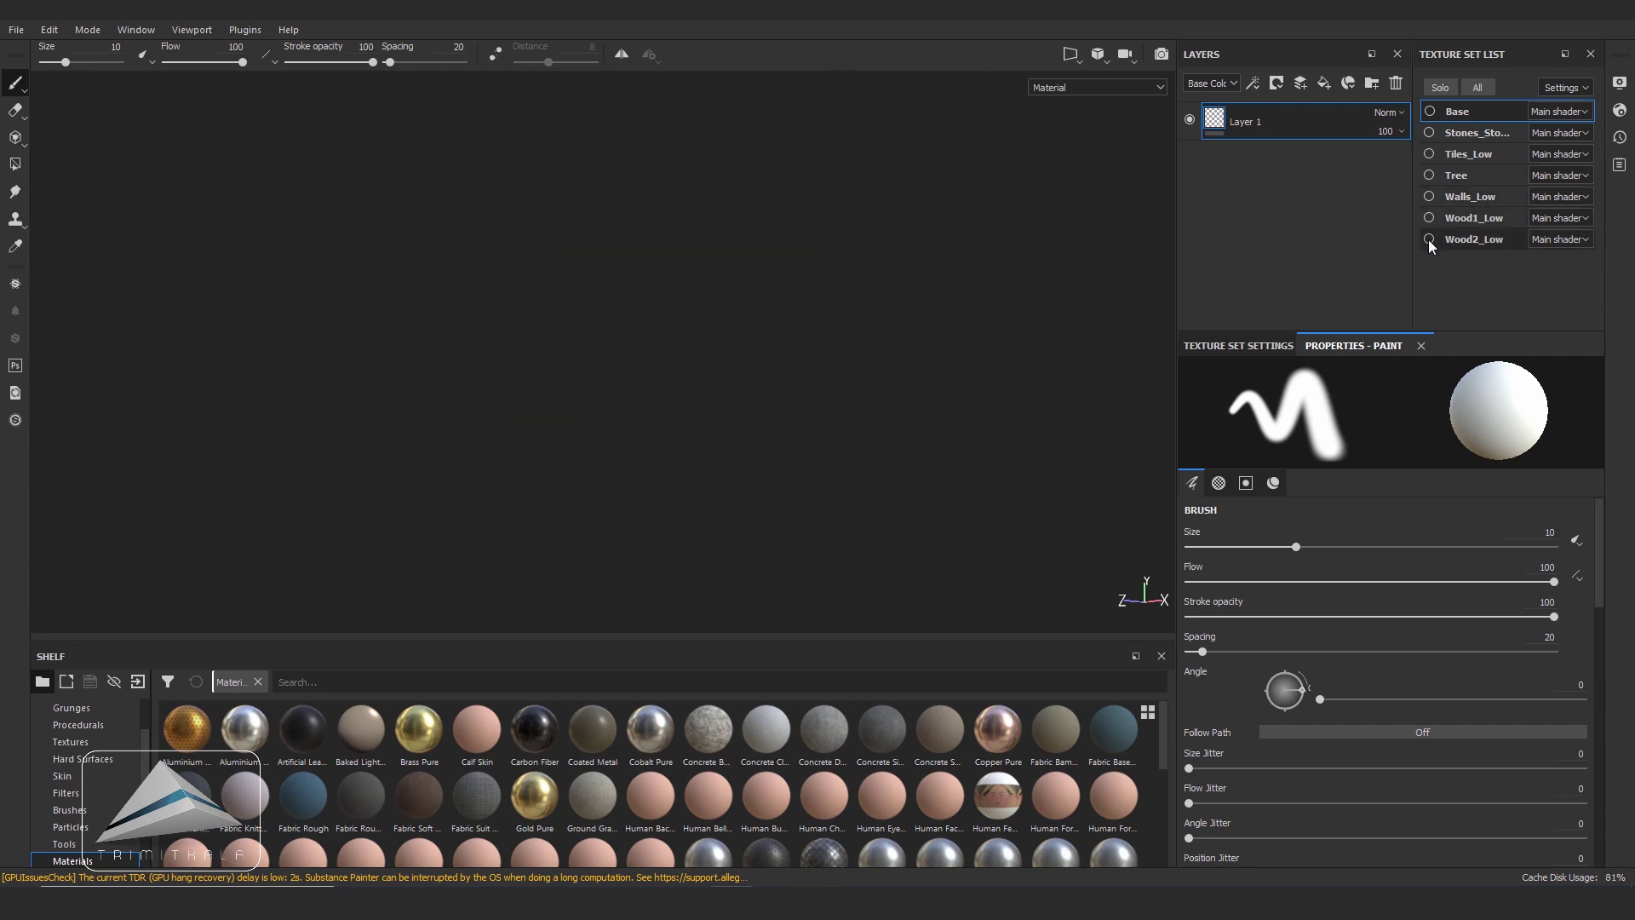
left_click(1429, 196)
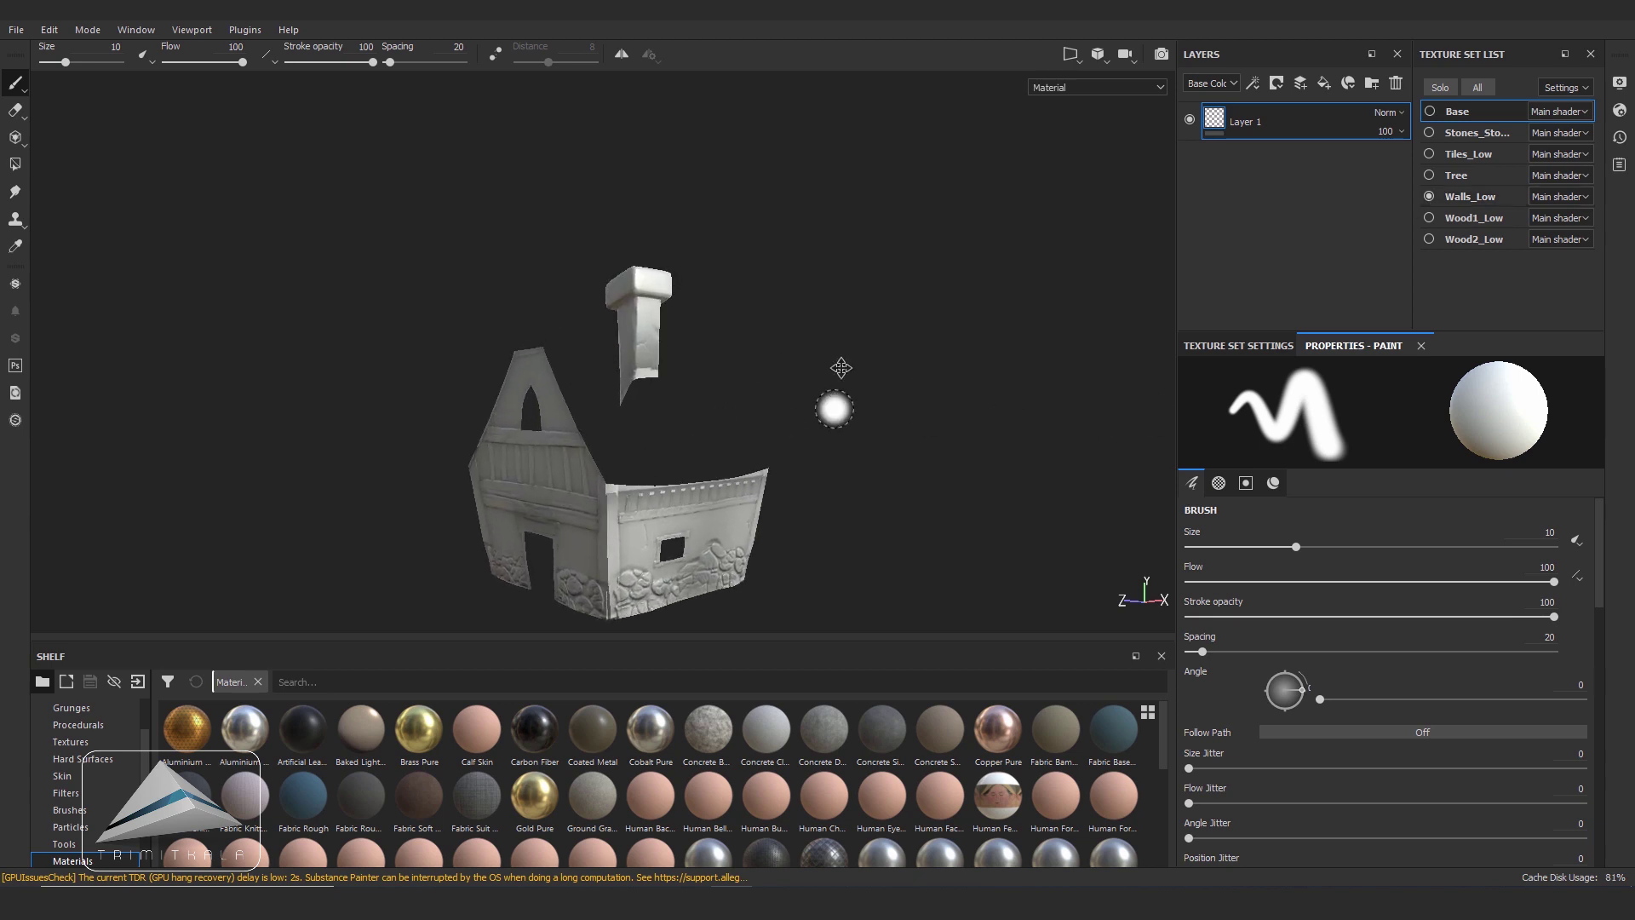
key("f")
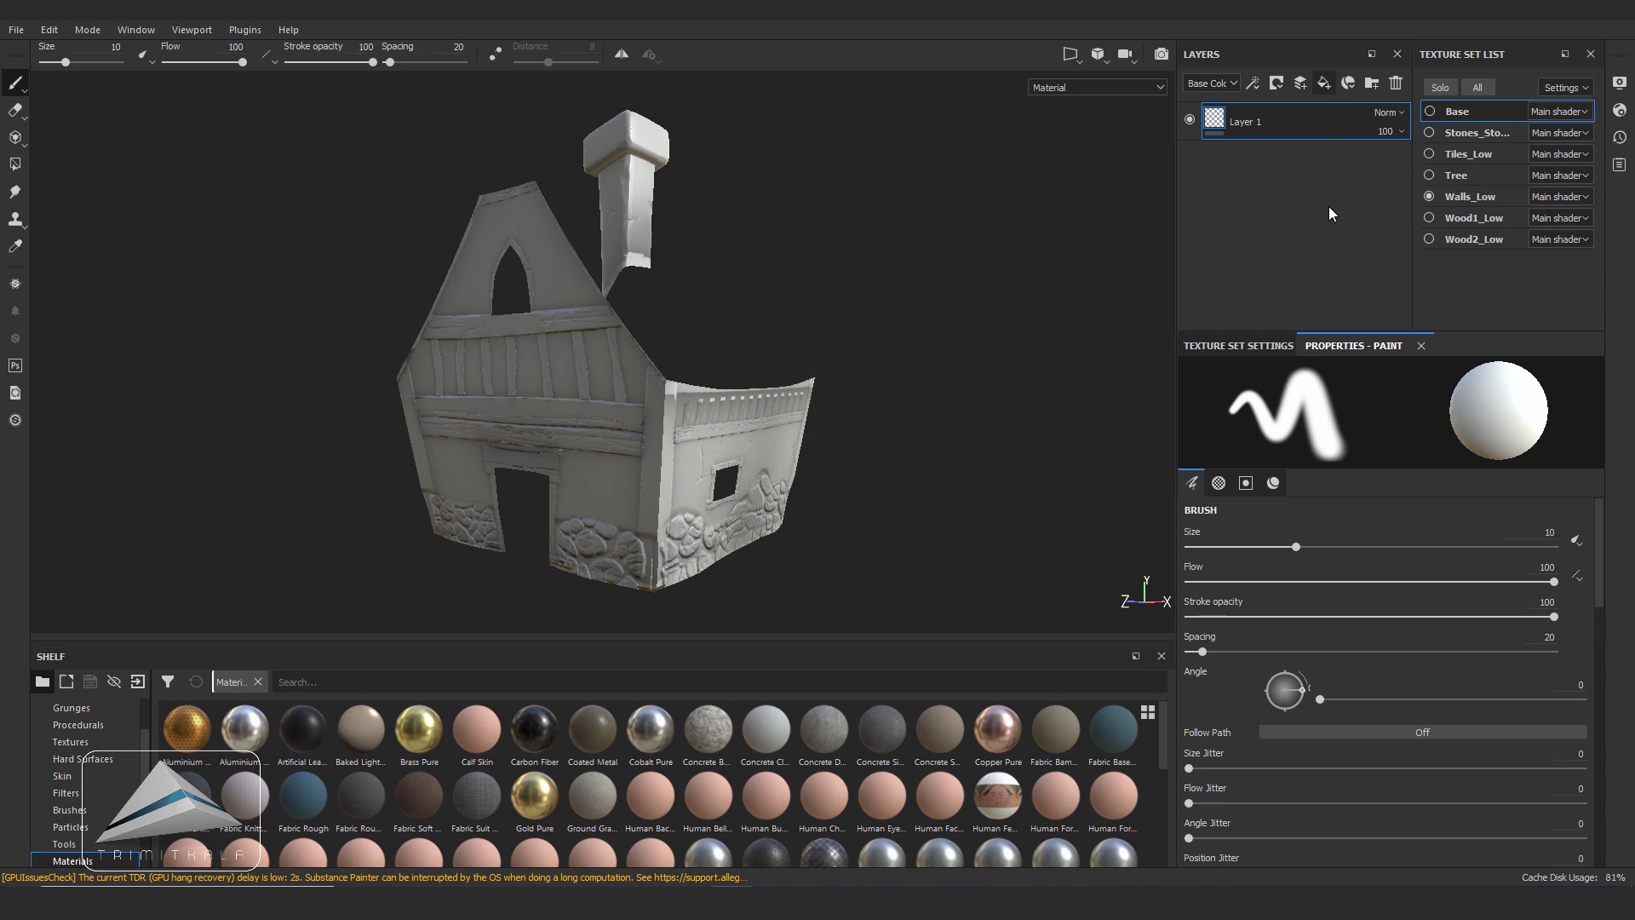
key("ctrl+shift+f")
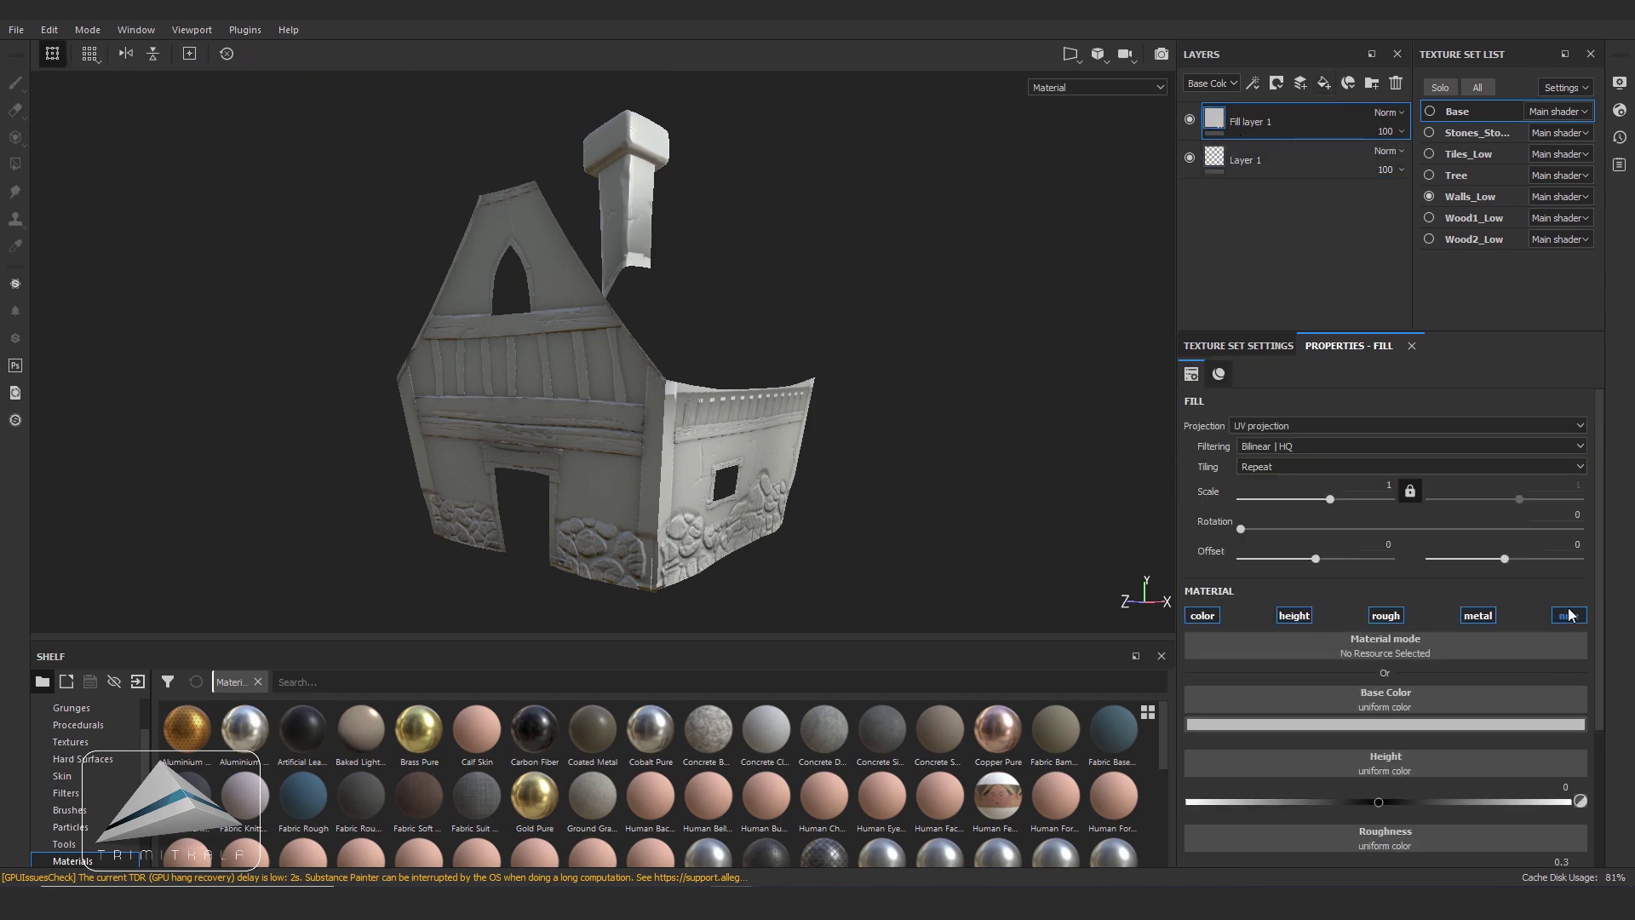
- Give Fill layer 1 a slate-blue base colour and roughness 0.8319, with metal and normal off
left_click(1572, 615)
scroll(1546, 511, "down", 2)
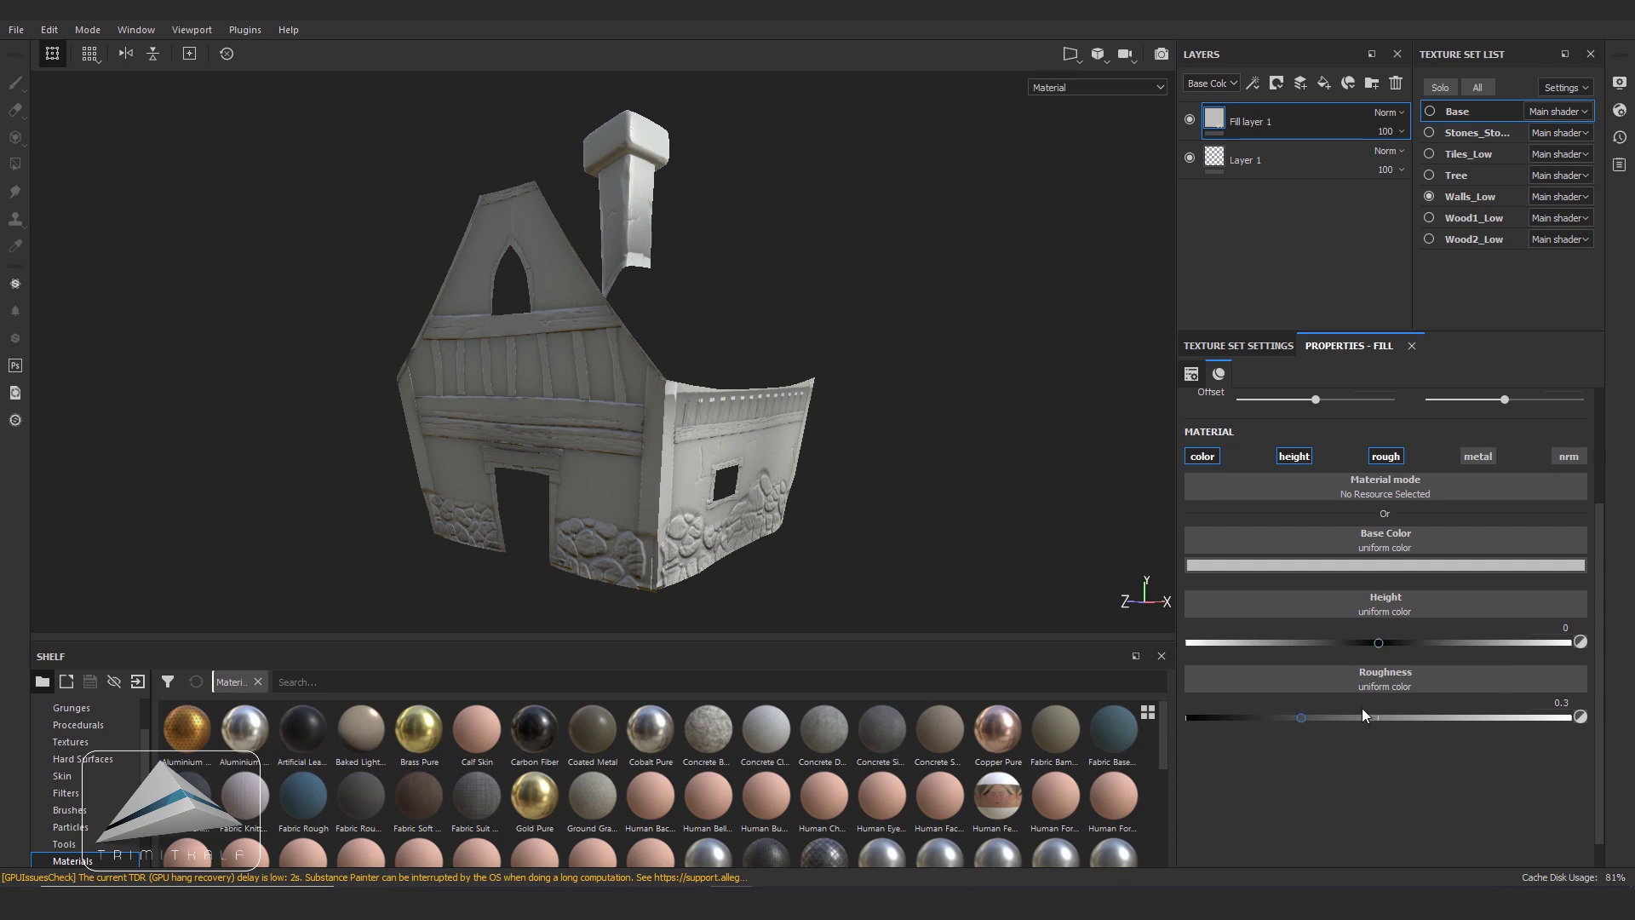
left_click_drag(1303, 718, 1506, 723)
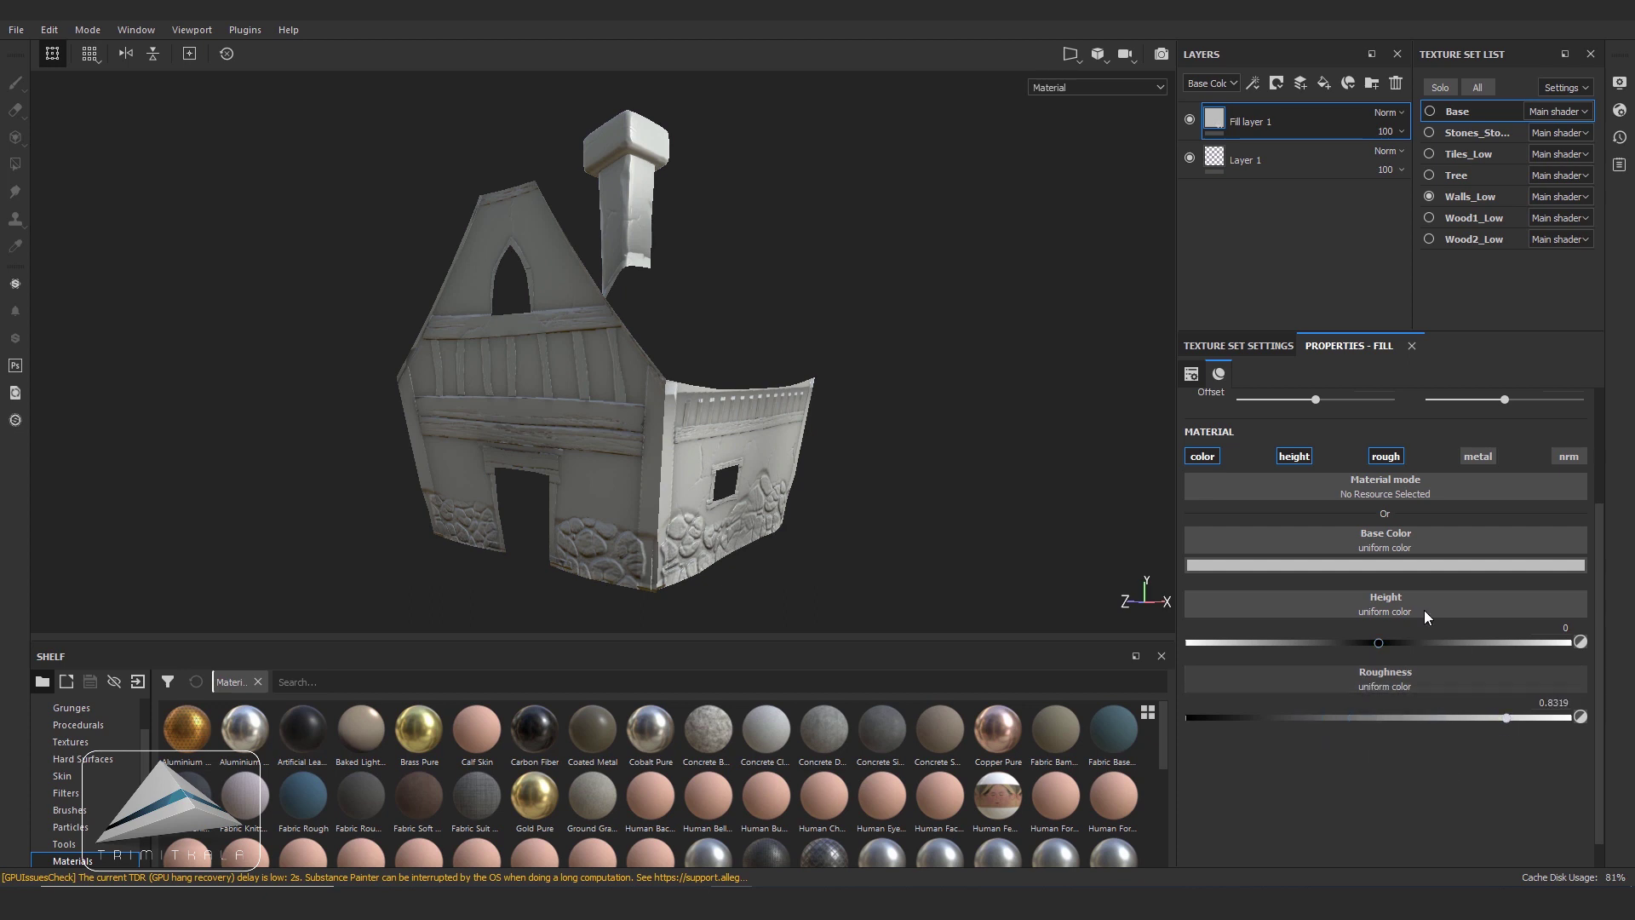
left_click(1397, 564)
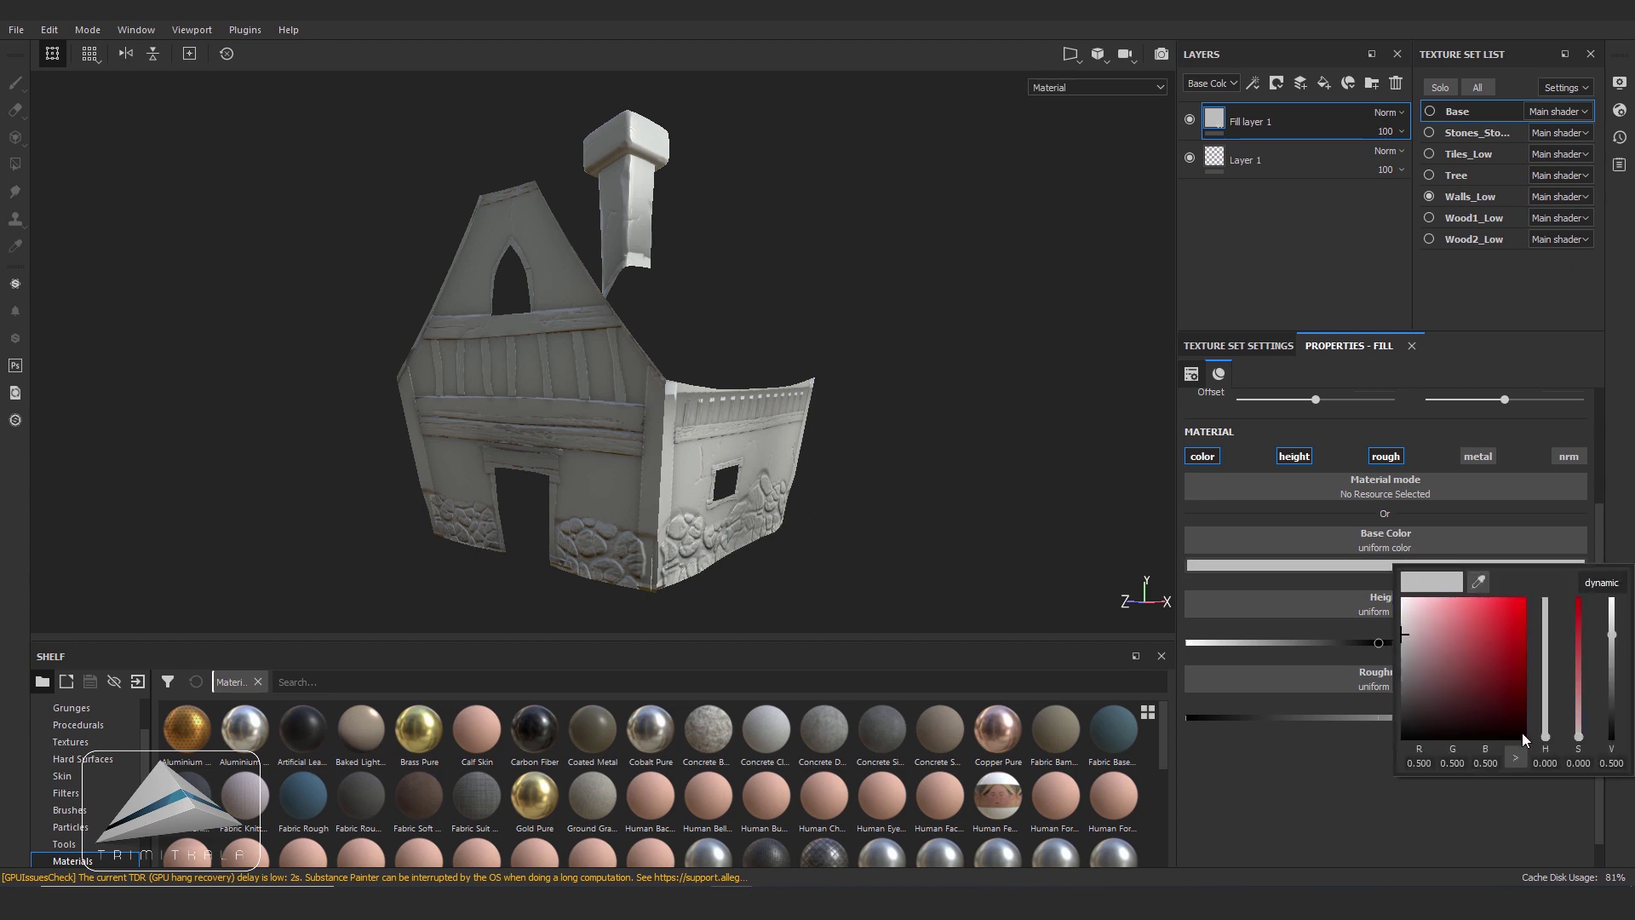
left_click_drag(1546, 735, 1547, 651)
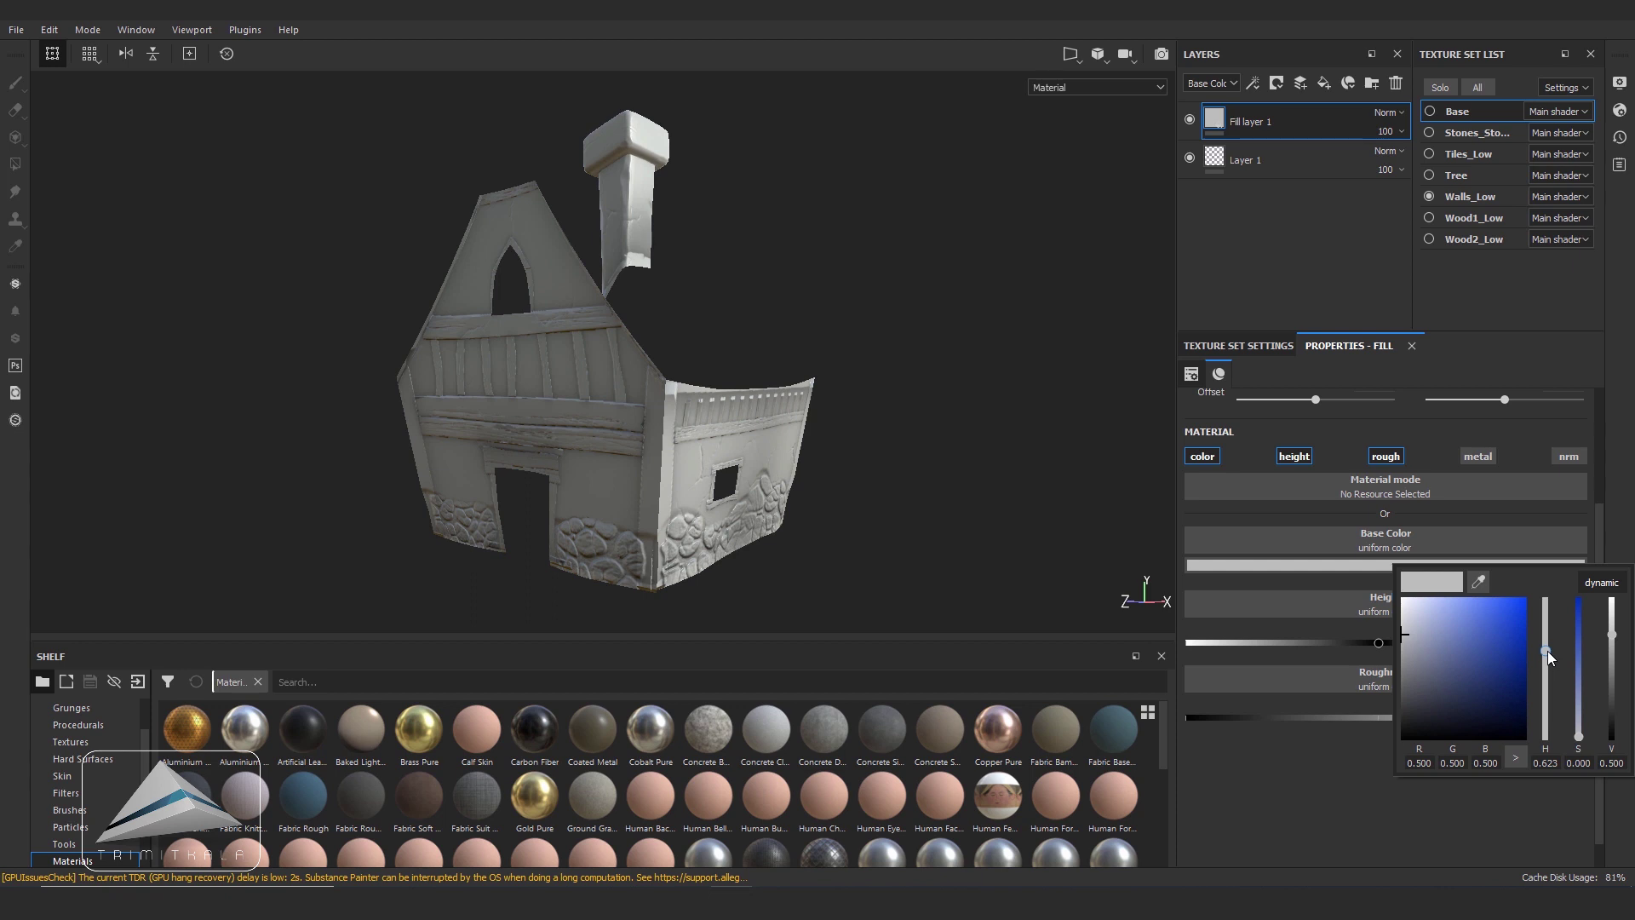
left_click(1433, 632)
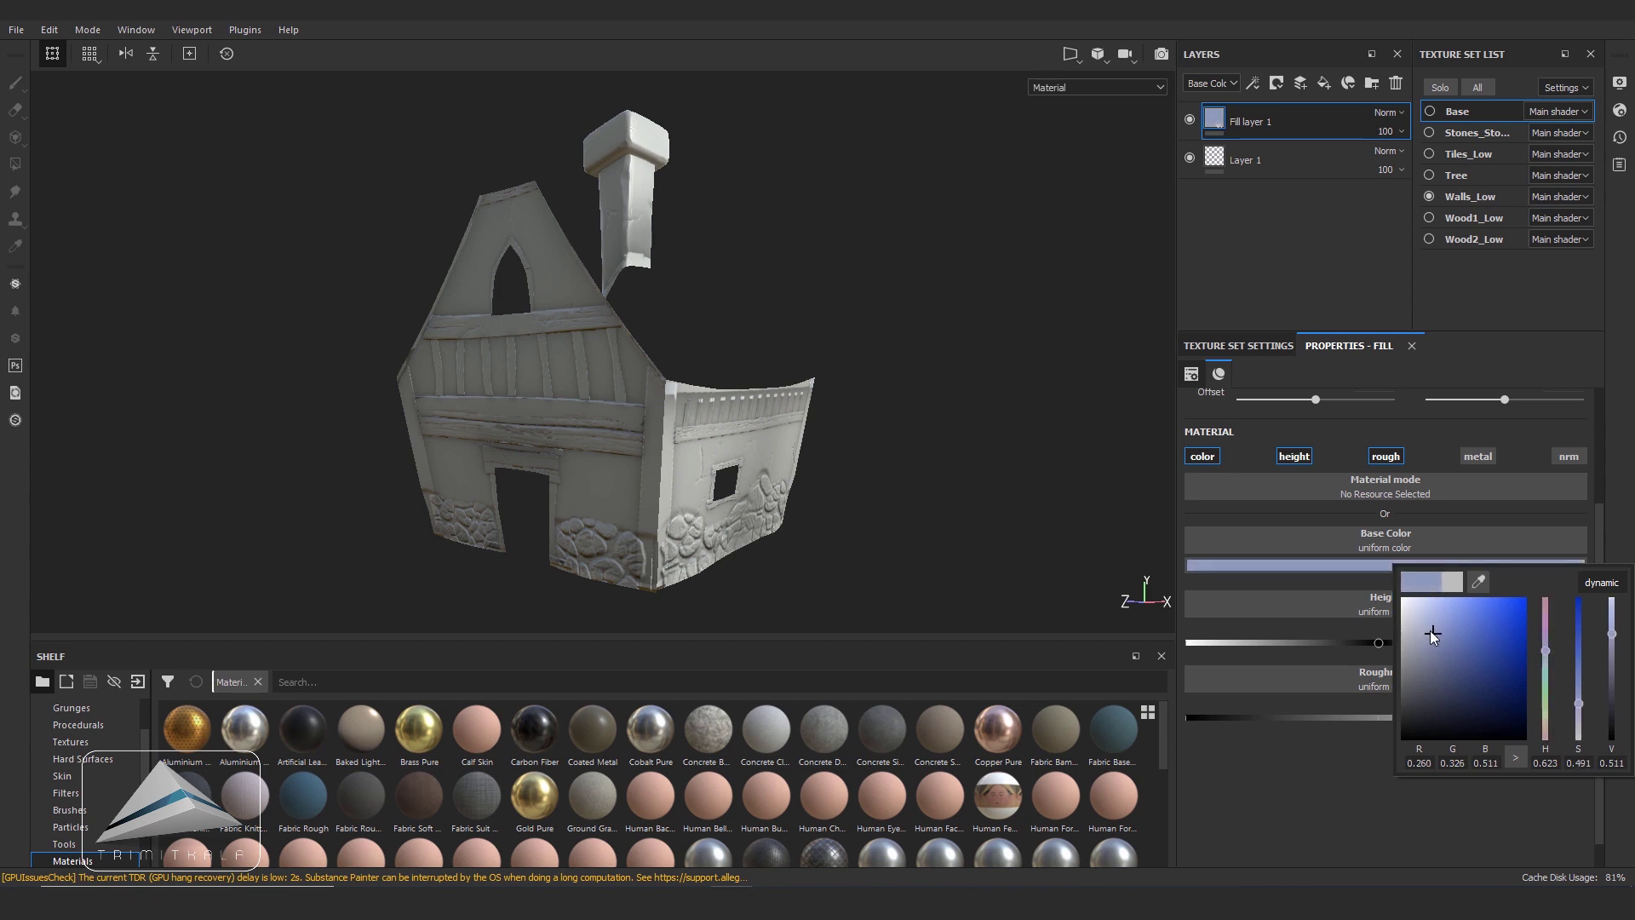
left_click_drag(1438, 642, 1423, 661)
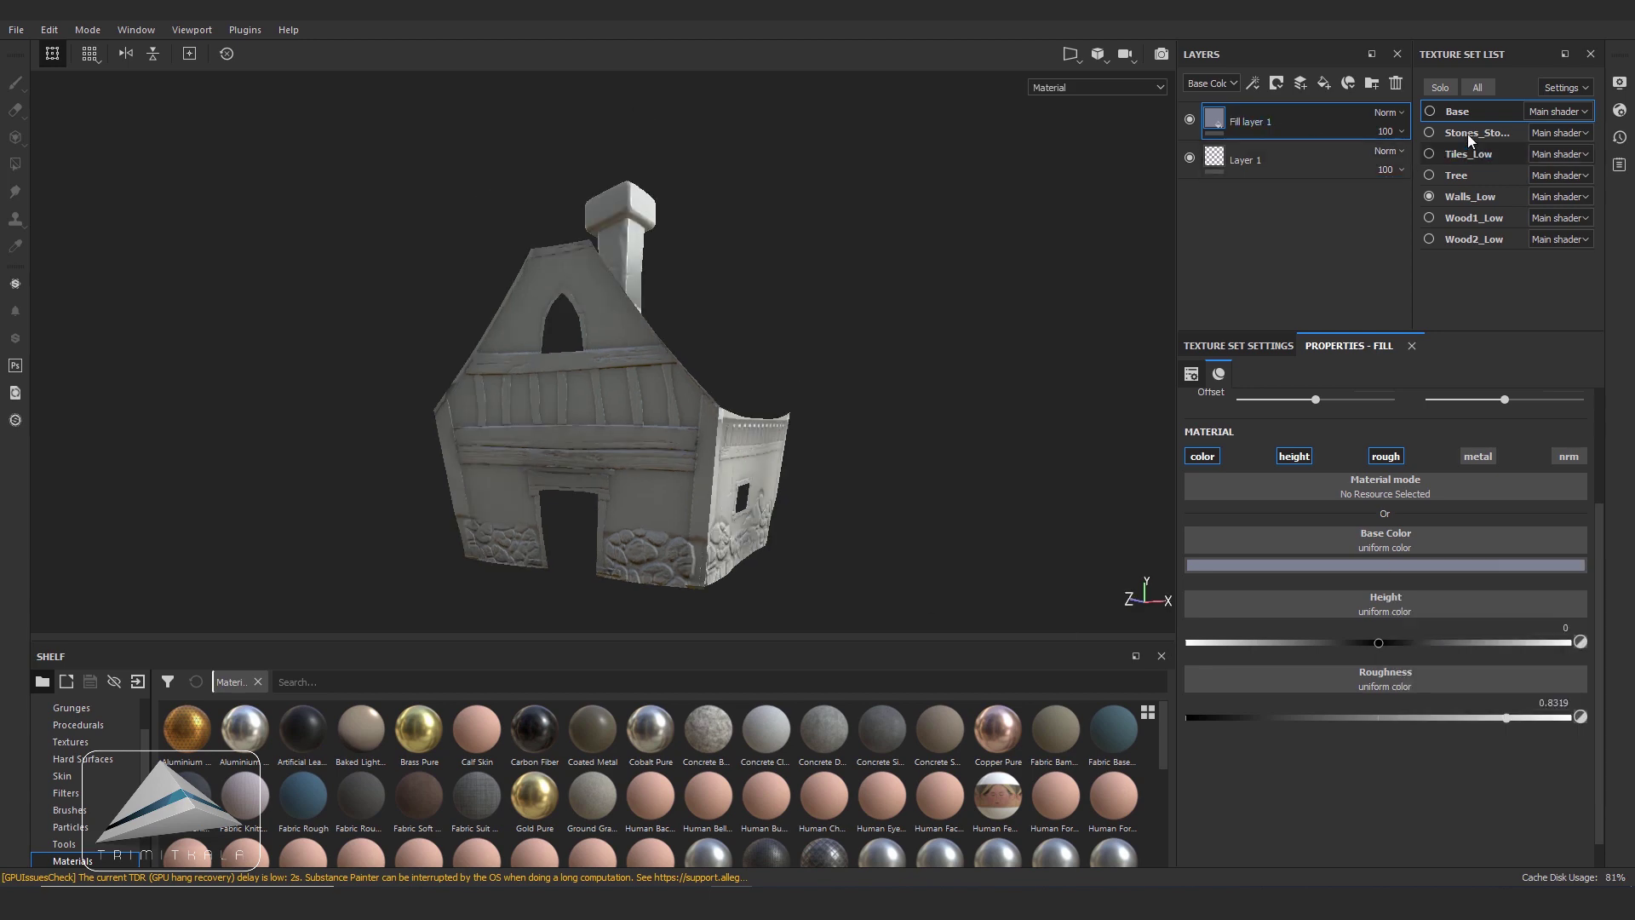
right_click(1260, 121)
- Delete Fill layer 1, then undo to restore the blue-grey fill
left_click(1247, 121)
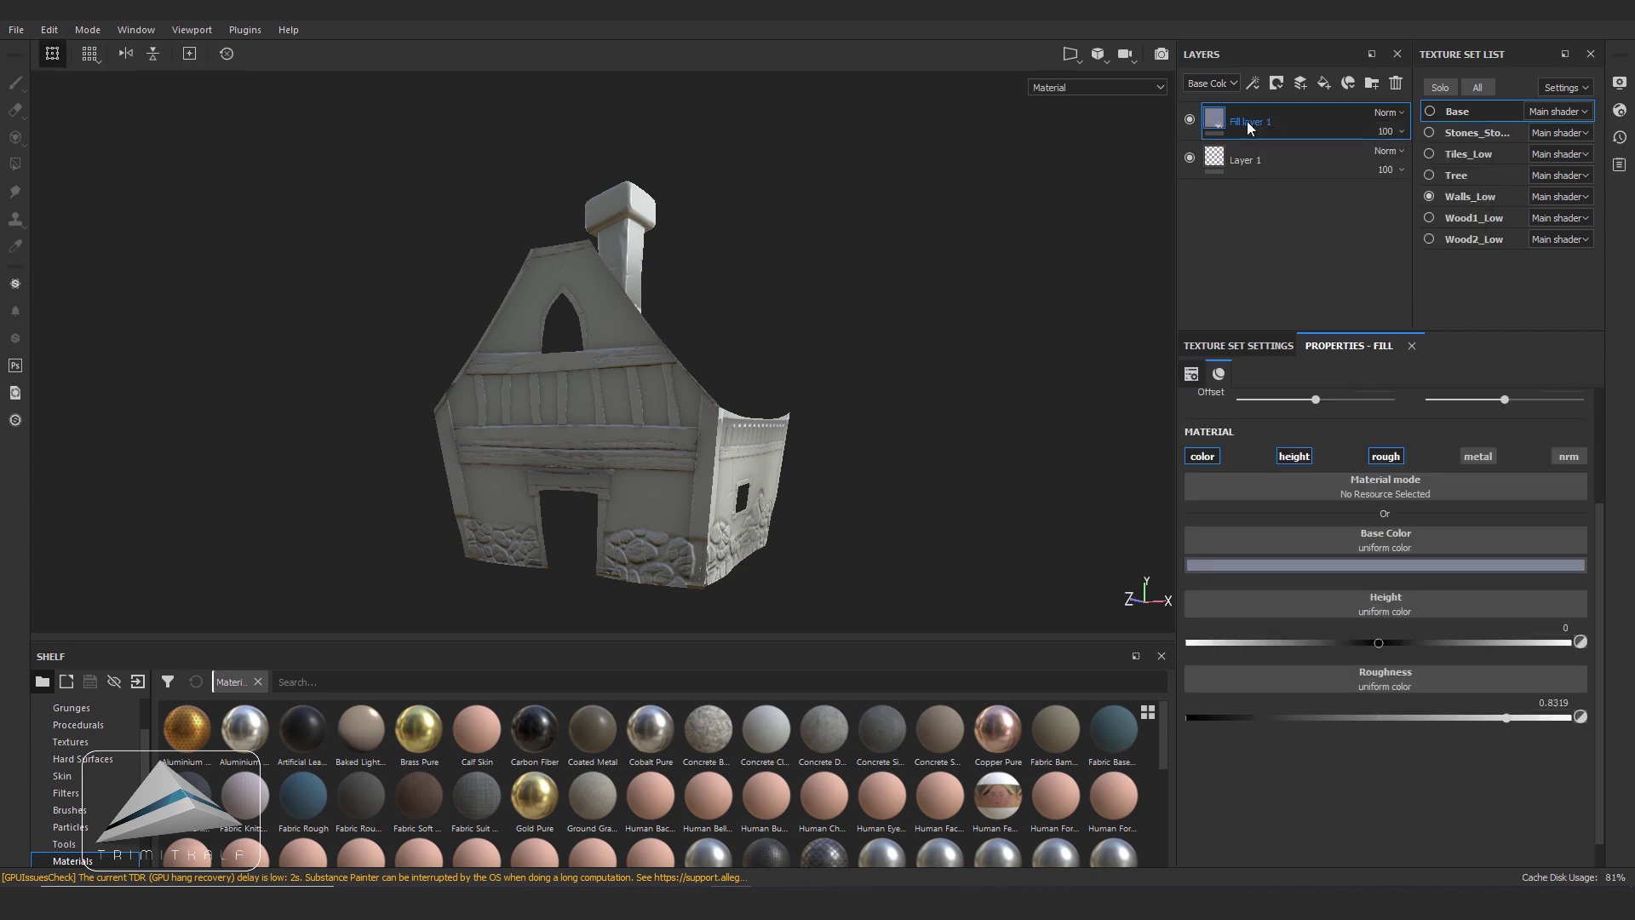
right_click(1247, 121)
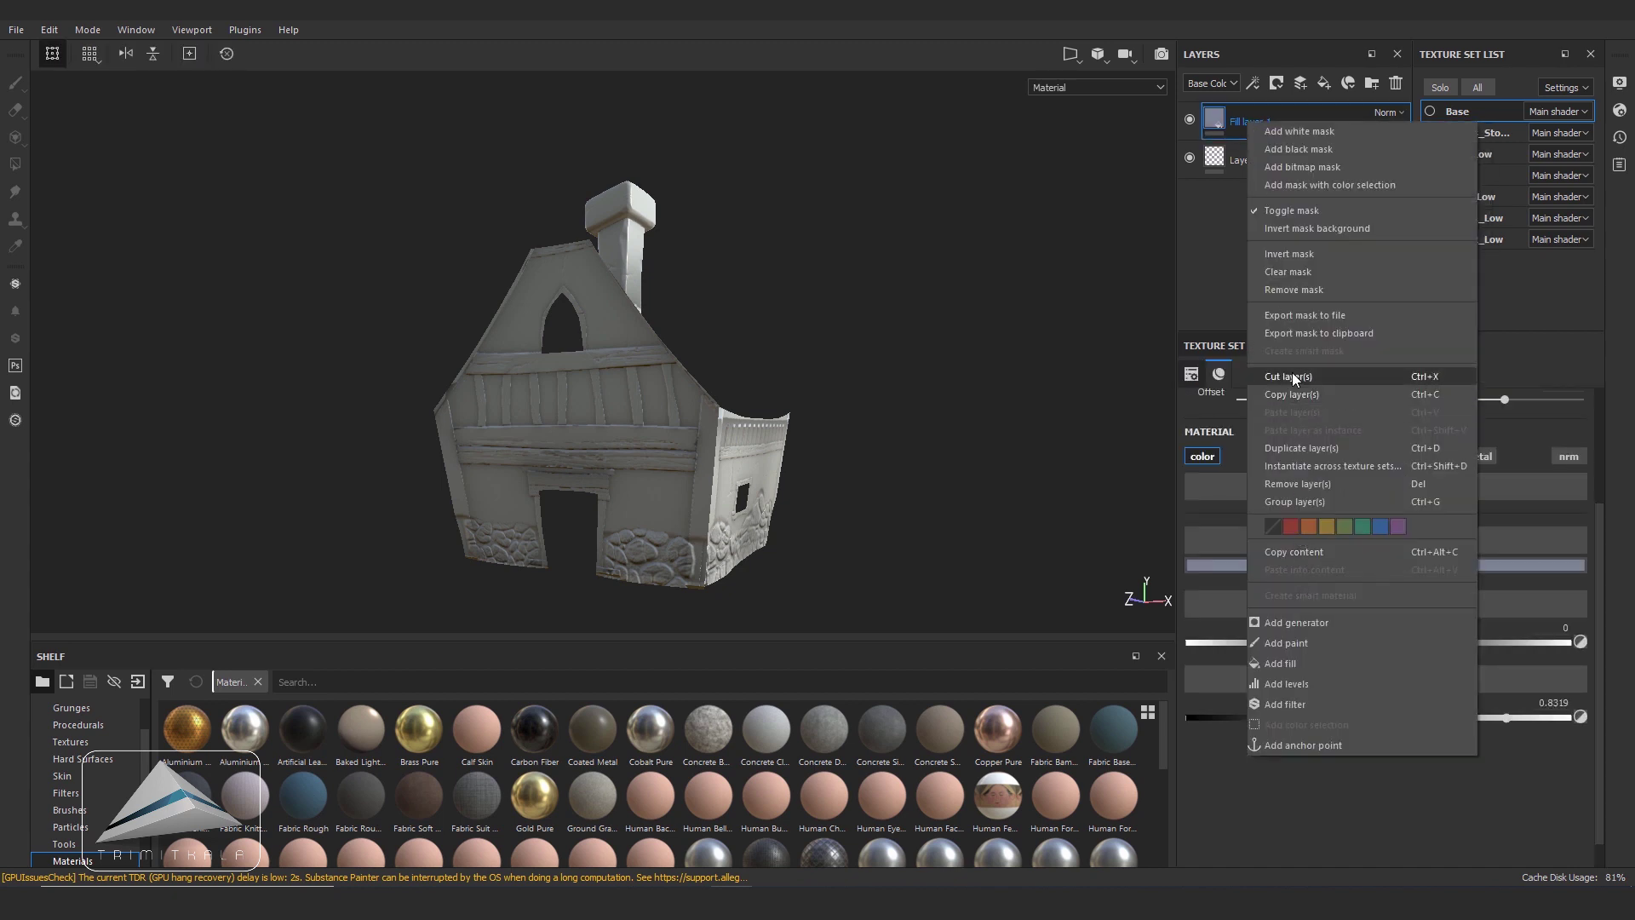
key("Escape")
key("Delete")
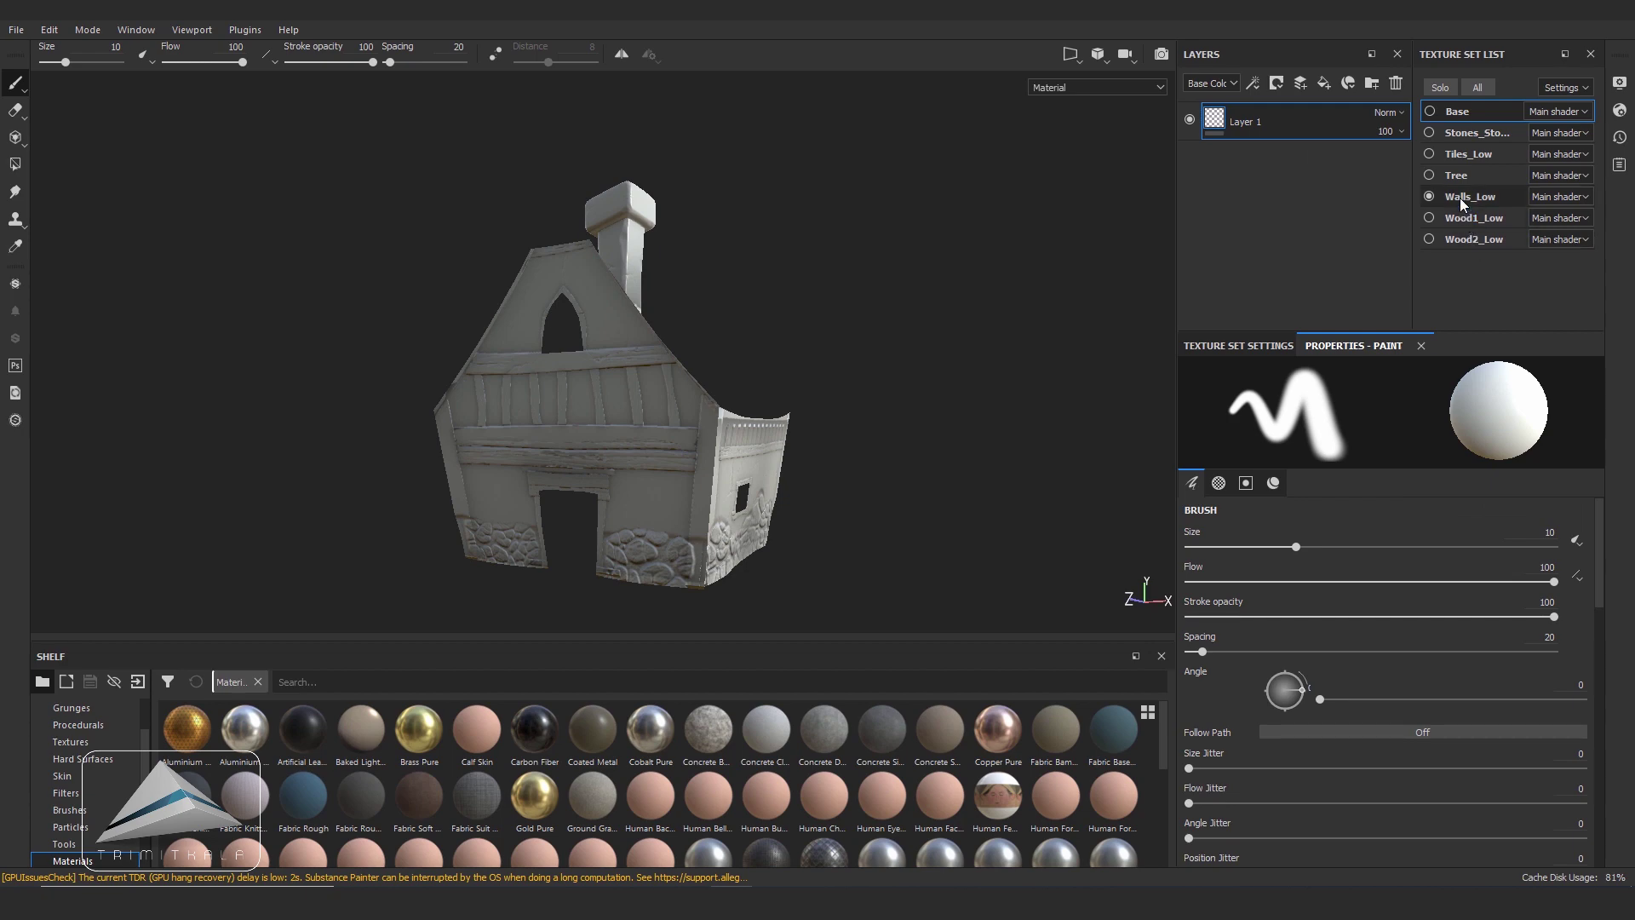
right_click(1300, 191)
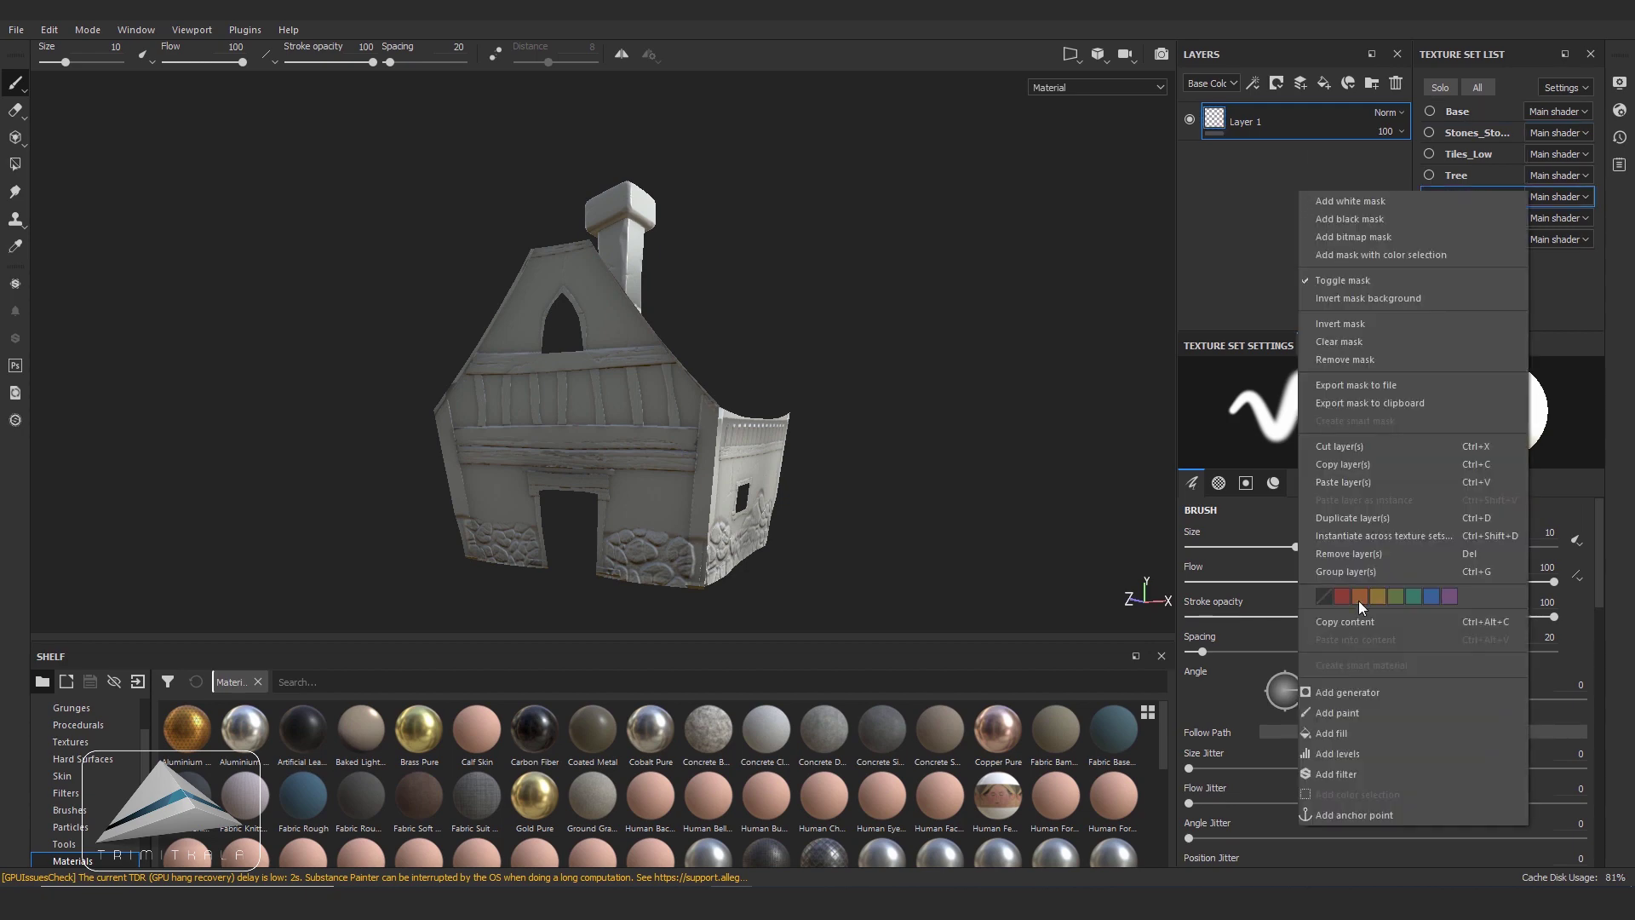
key("Escape")
key("ctrl+z")
- Orbit around the house, then duplicate the blue-grey fill as Fill layer 1 copy 1
mouse_move(968, 494)
left_mouse_down("alt")
mouse_move(802, 479)
mouse_move(917, 412)
left_mouse_up("alt")
mouse_move(916, 412)
right_mouse_down("alt")
mouse_move(679, 391)
mouse_move(810, 408)
right_mouse_up("alt")
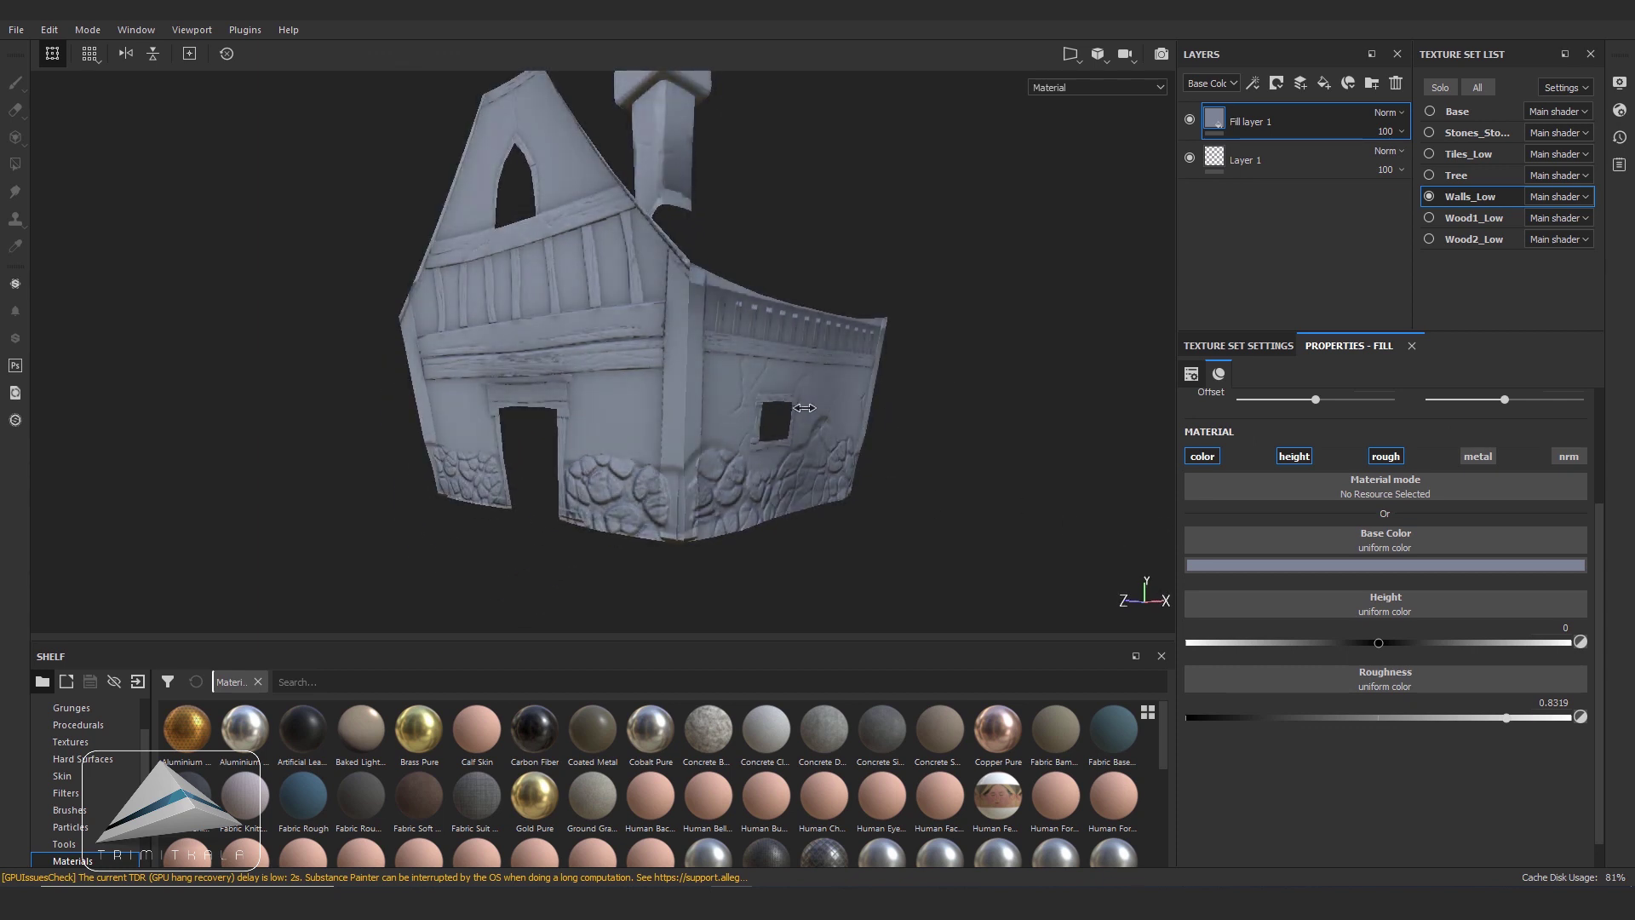
left_click_drag(884, 367, 866, 423, "alt")
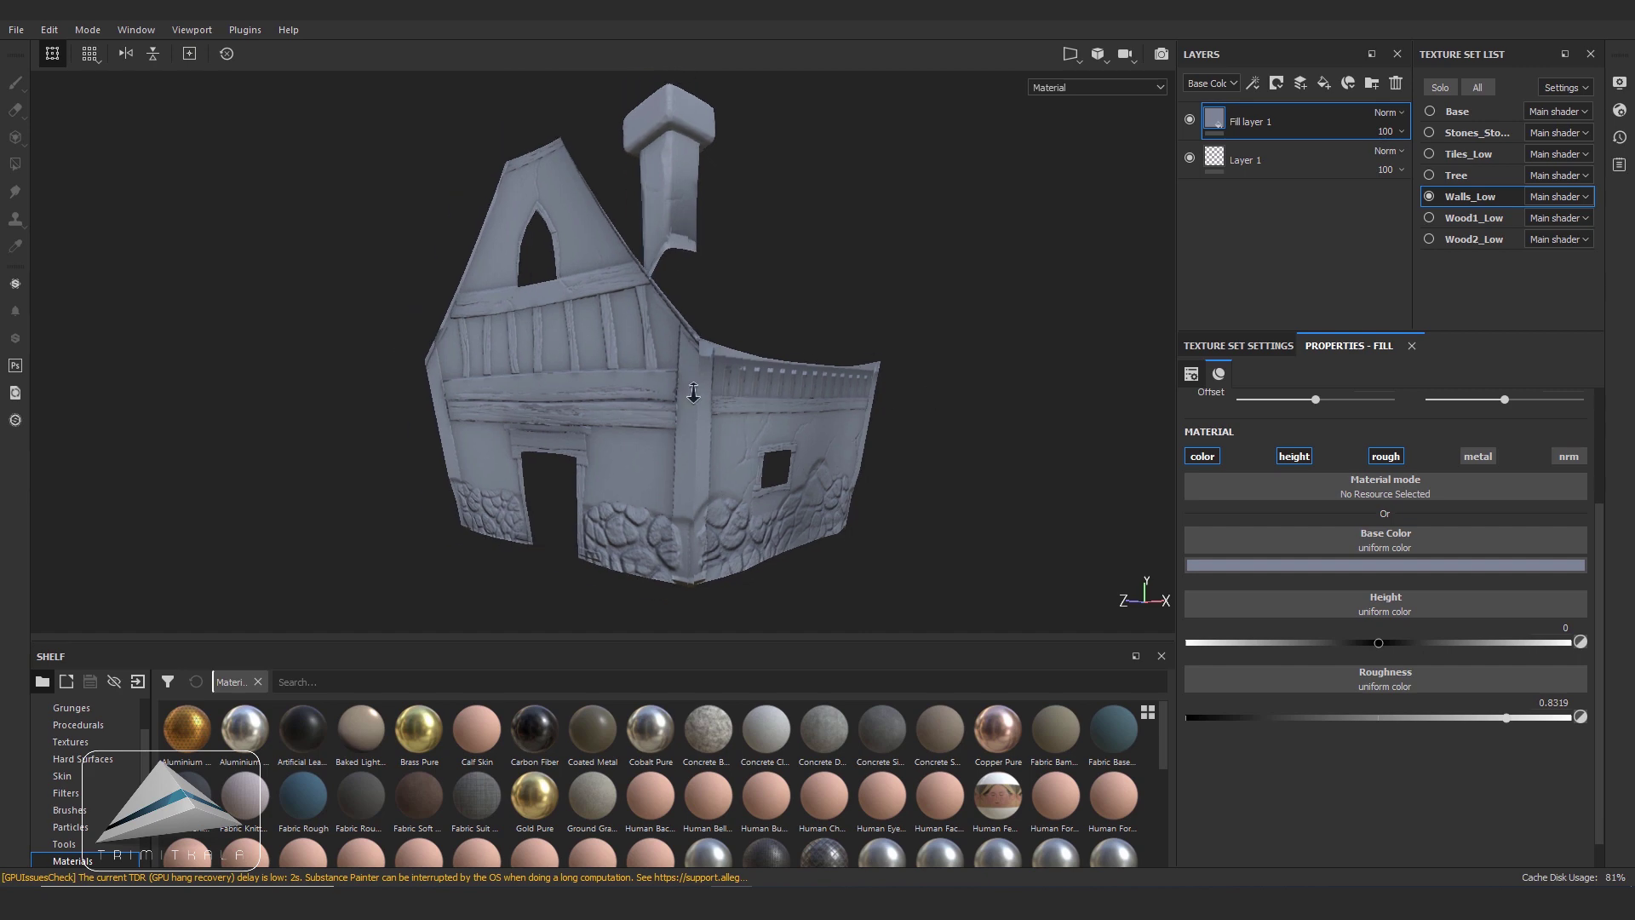
right_click_drag(865, 423, 910, 443, "shift")
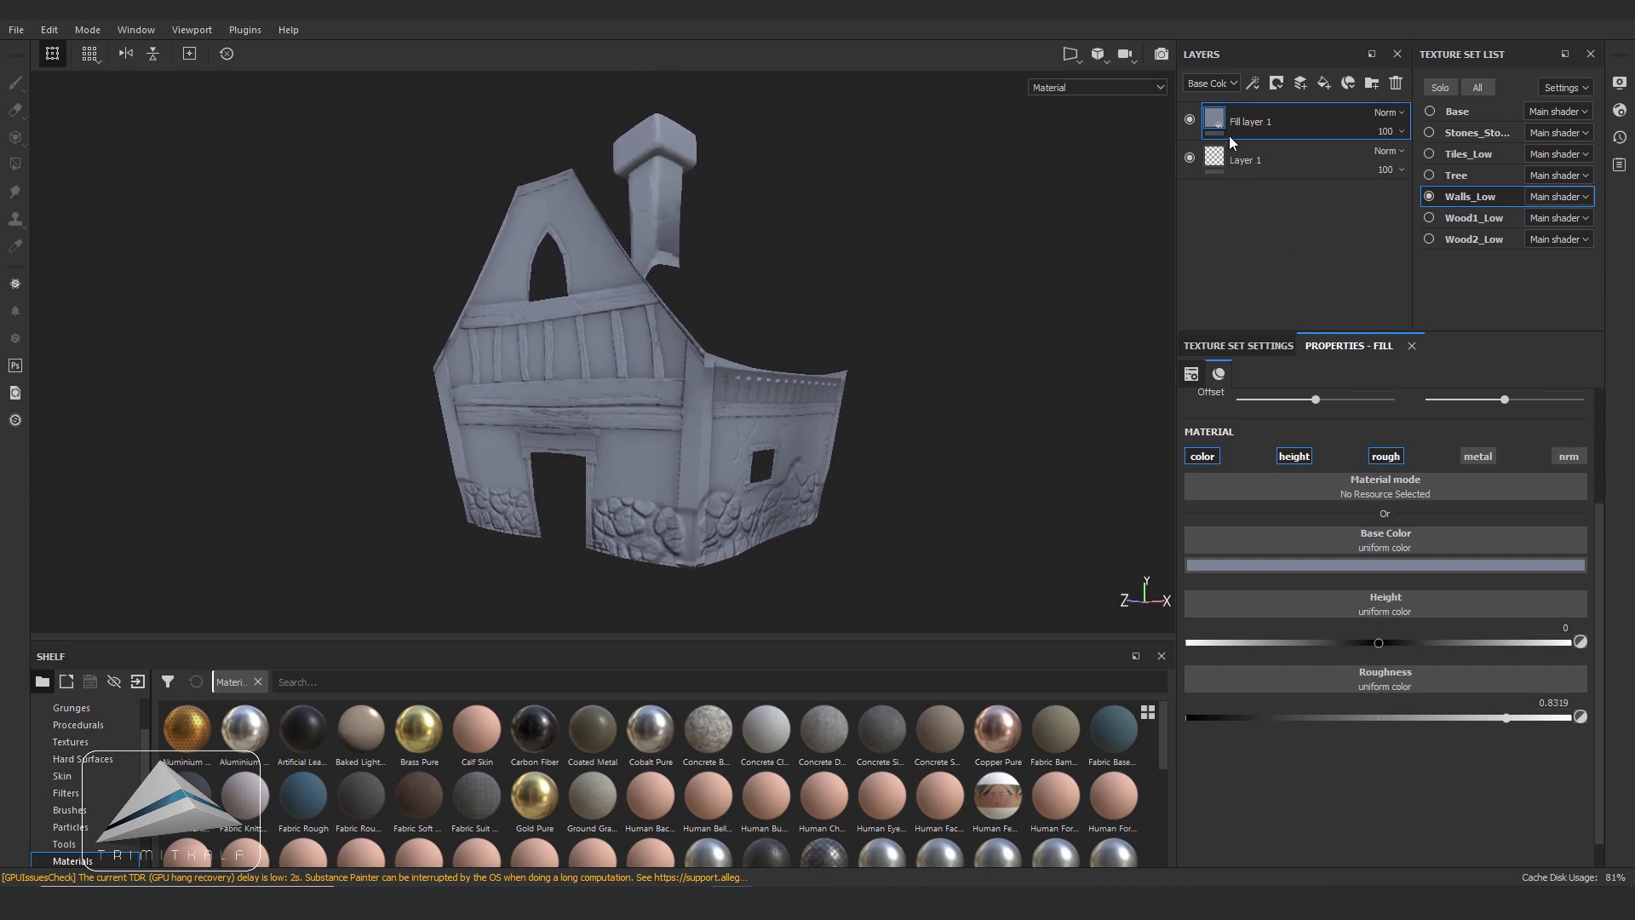
key("ctrl+d")
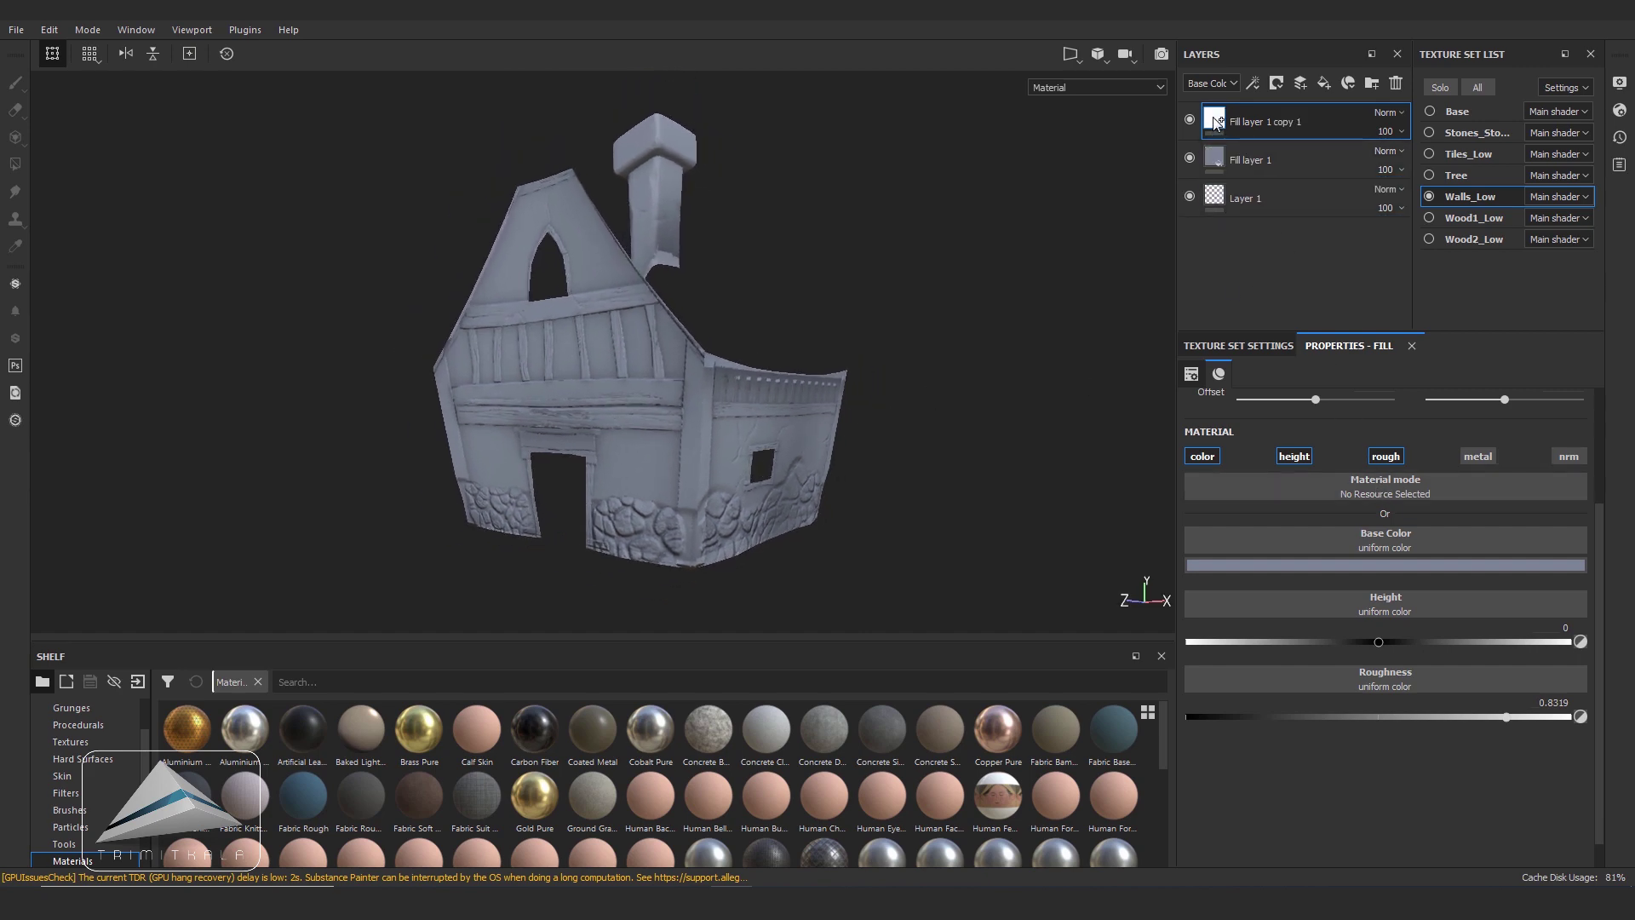
- Make Fill layer 1 copy 1 colour-only near-black blue (0.059, 0.068, 0.092) with a black mask
left_click(1385, 457)
left_click(1289, 488)
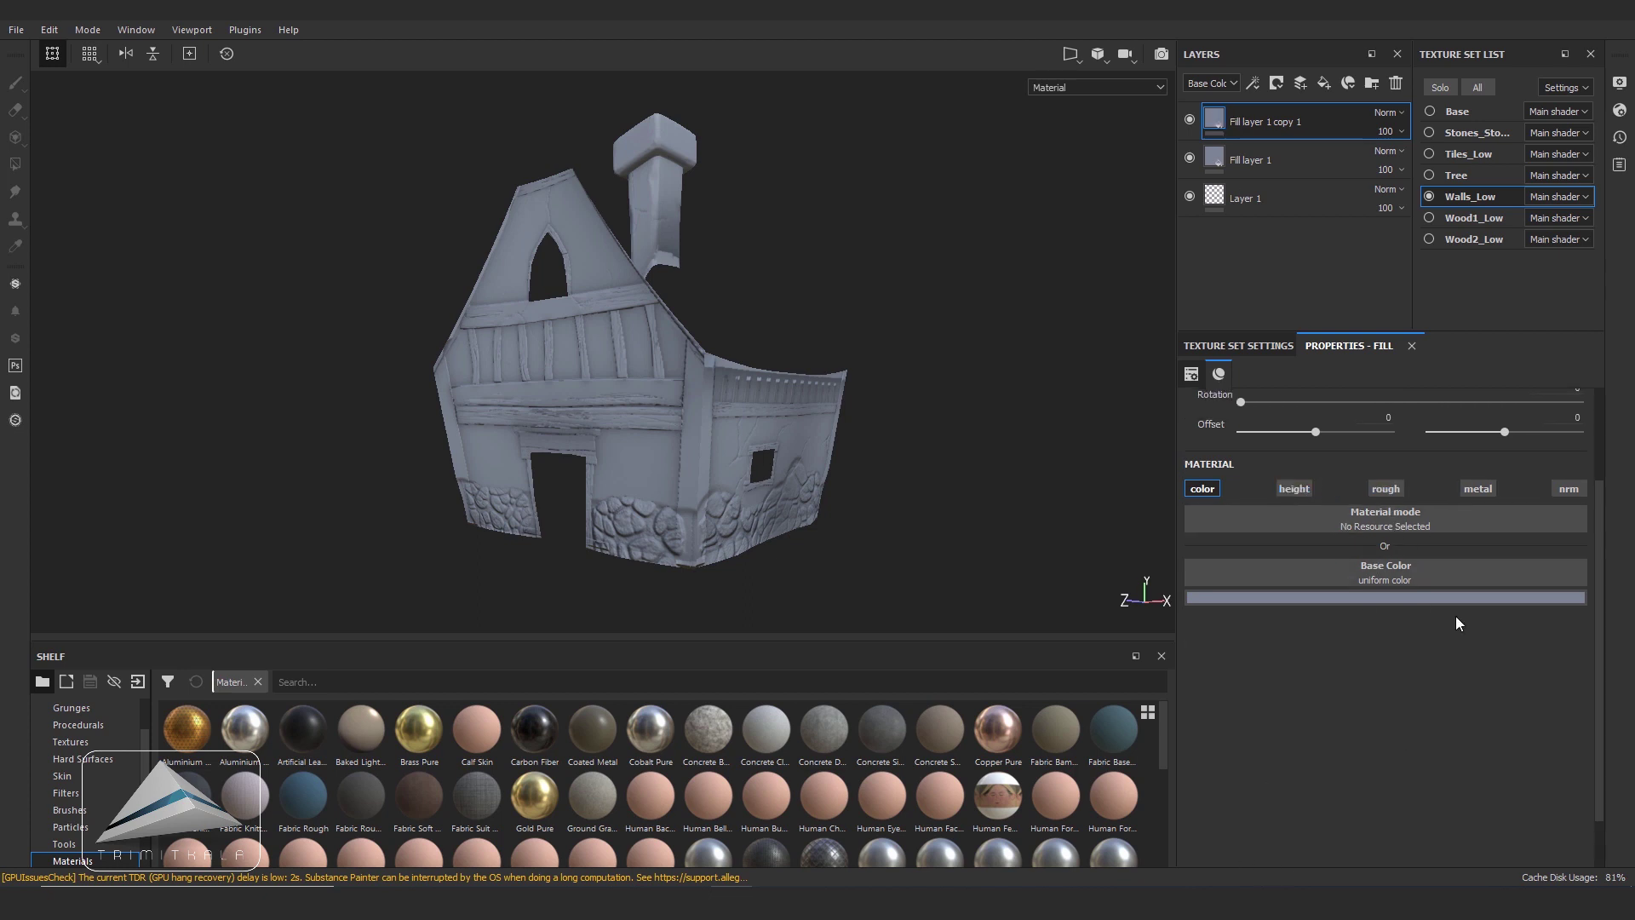
left_click(1441, 597)
left_click_drag(1426, 697, 1432, 709)
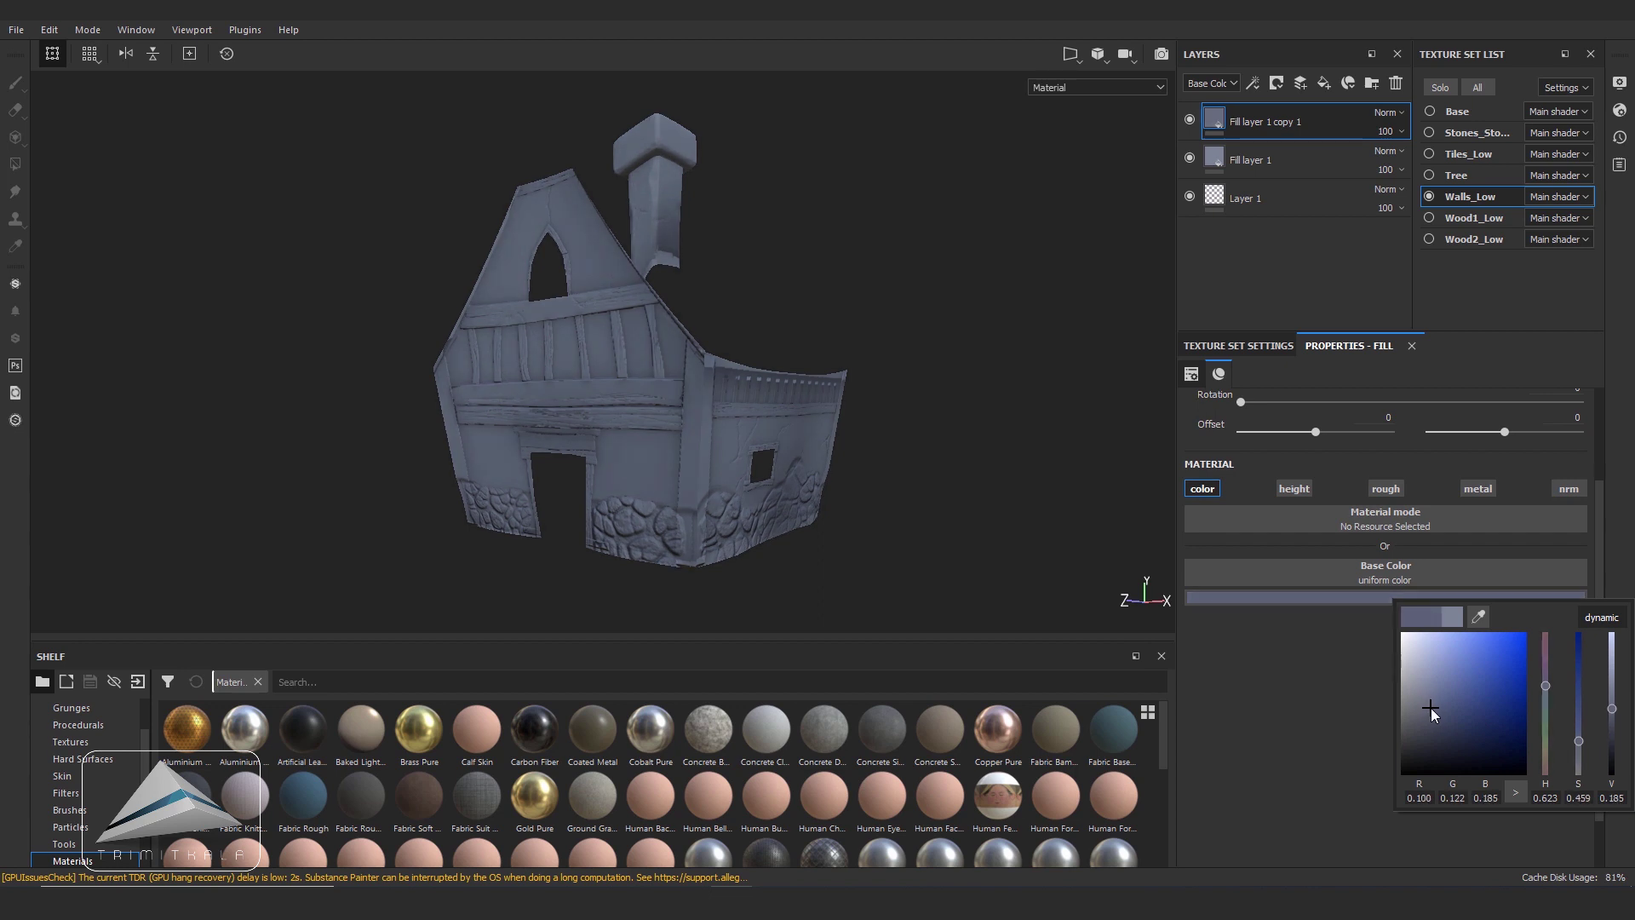
left_click_drag(1431, 708, 1424, 728)
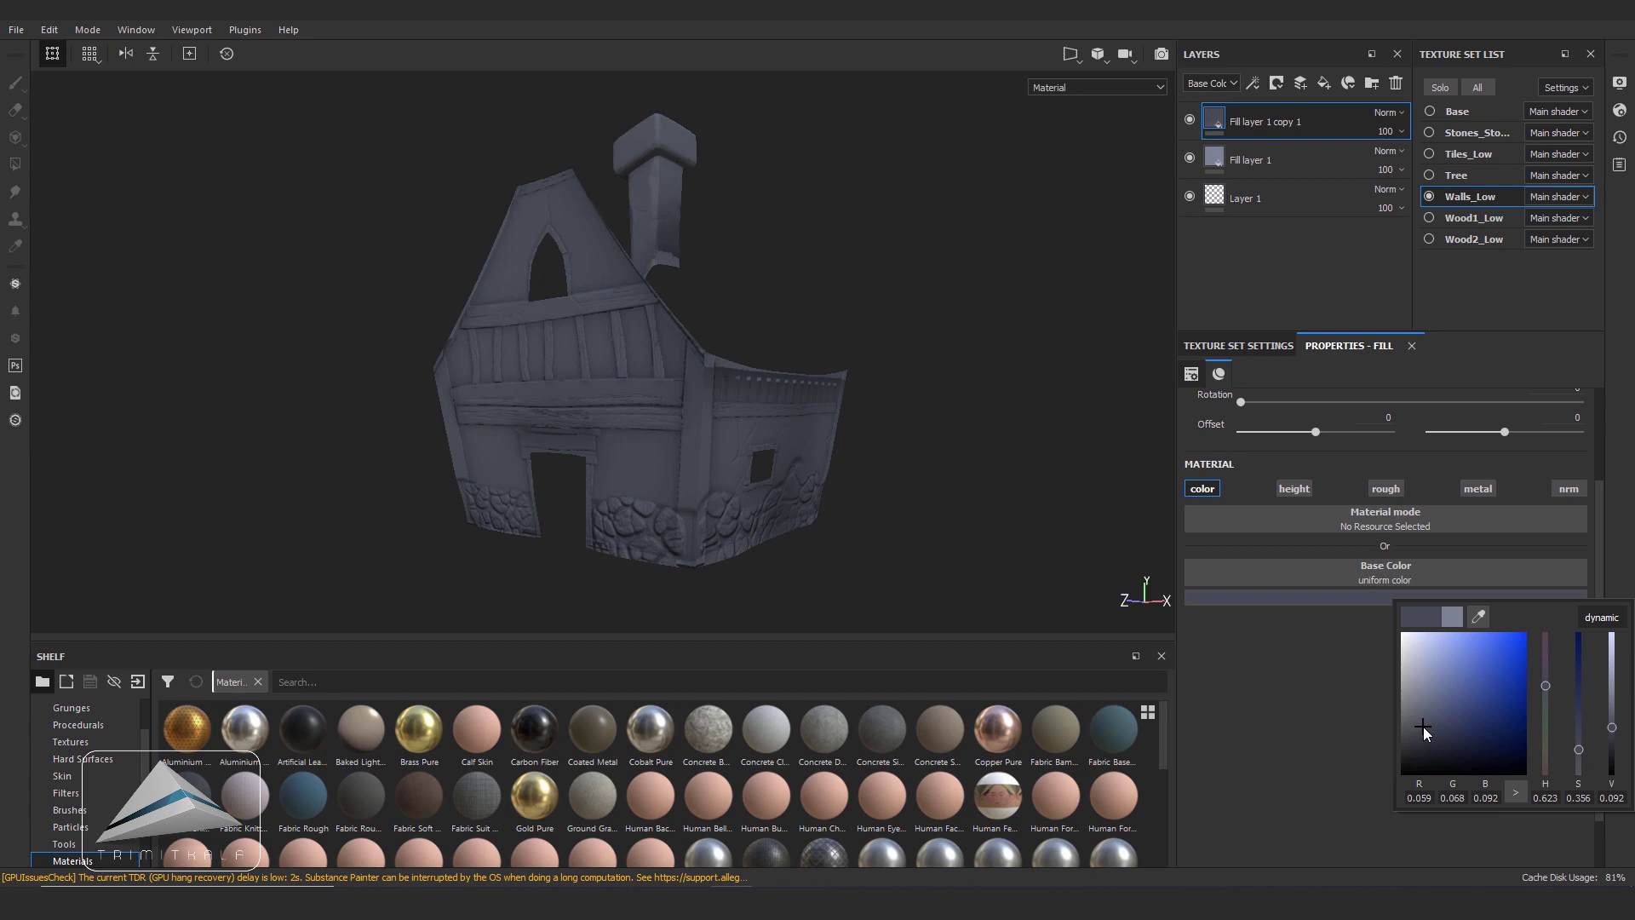
left_click_drag(968, 610, 900, 511, "alt")
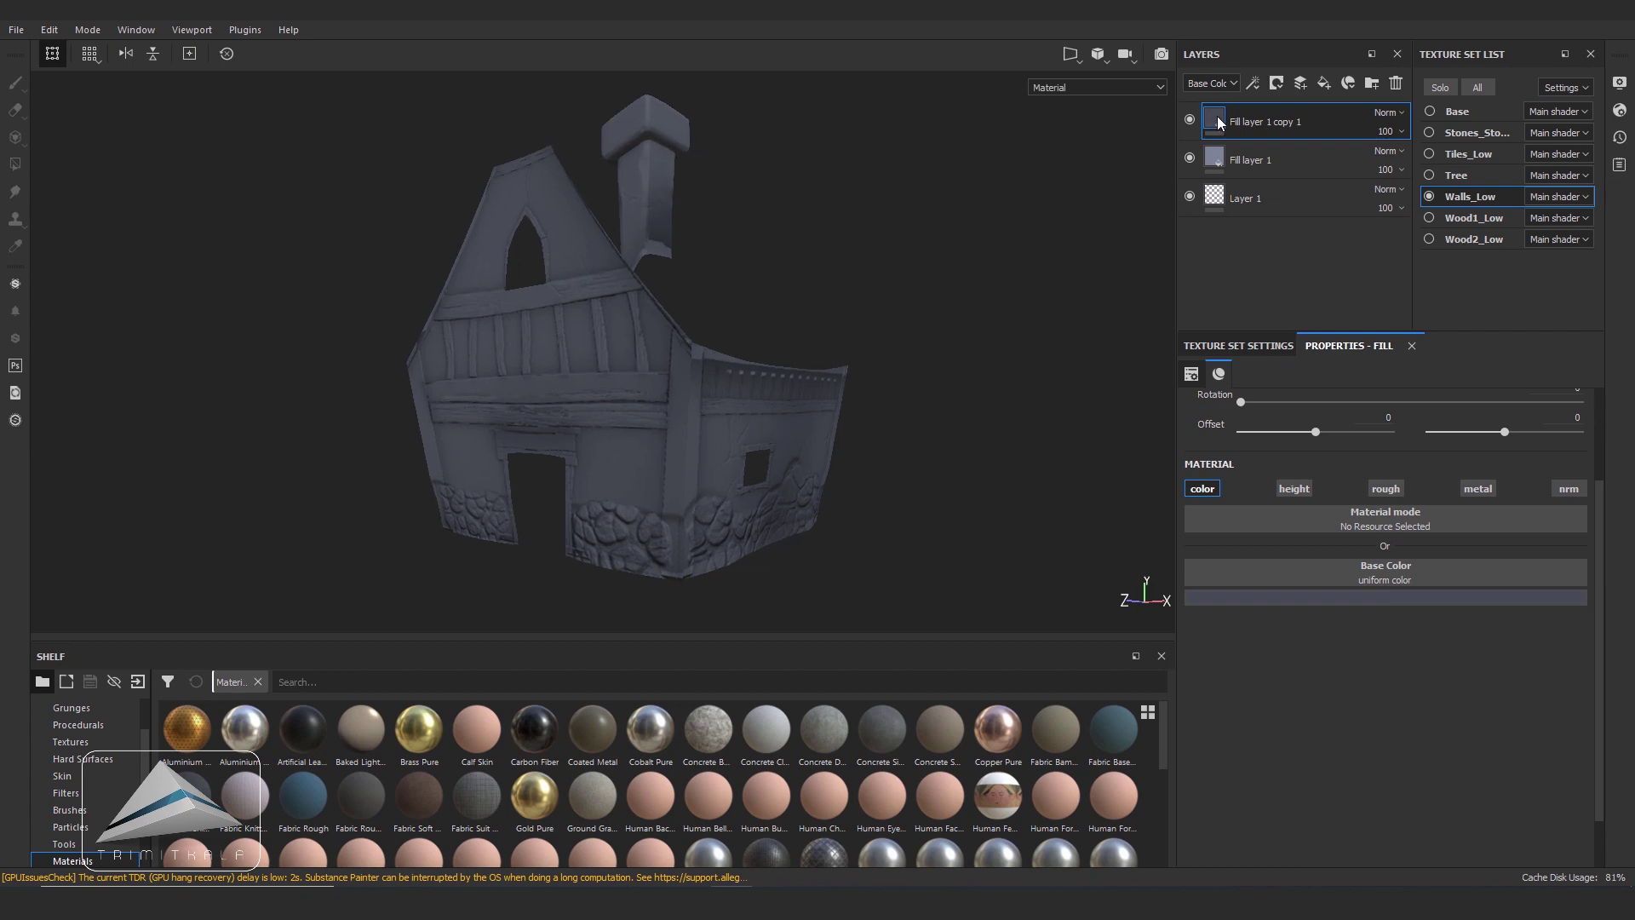
right_click(1220, 122)
left_click(1278, 145)
- Add a Dirt generator to the copy's black mask with Dirt Level 0.55
right_click(1246, 126)
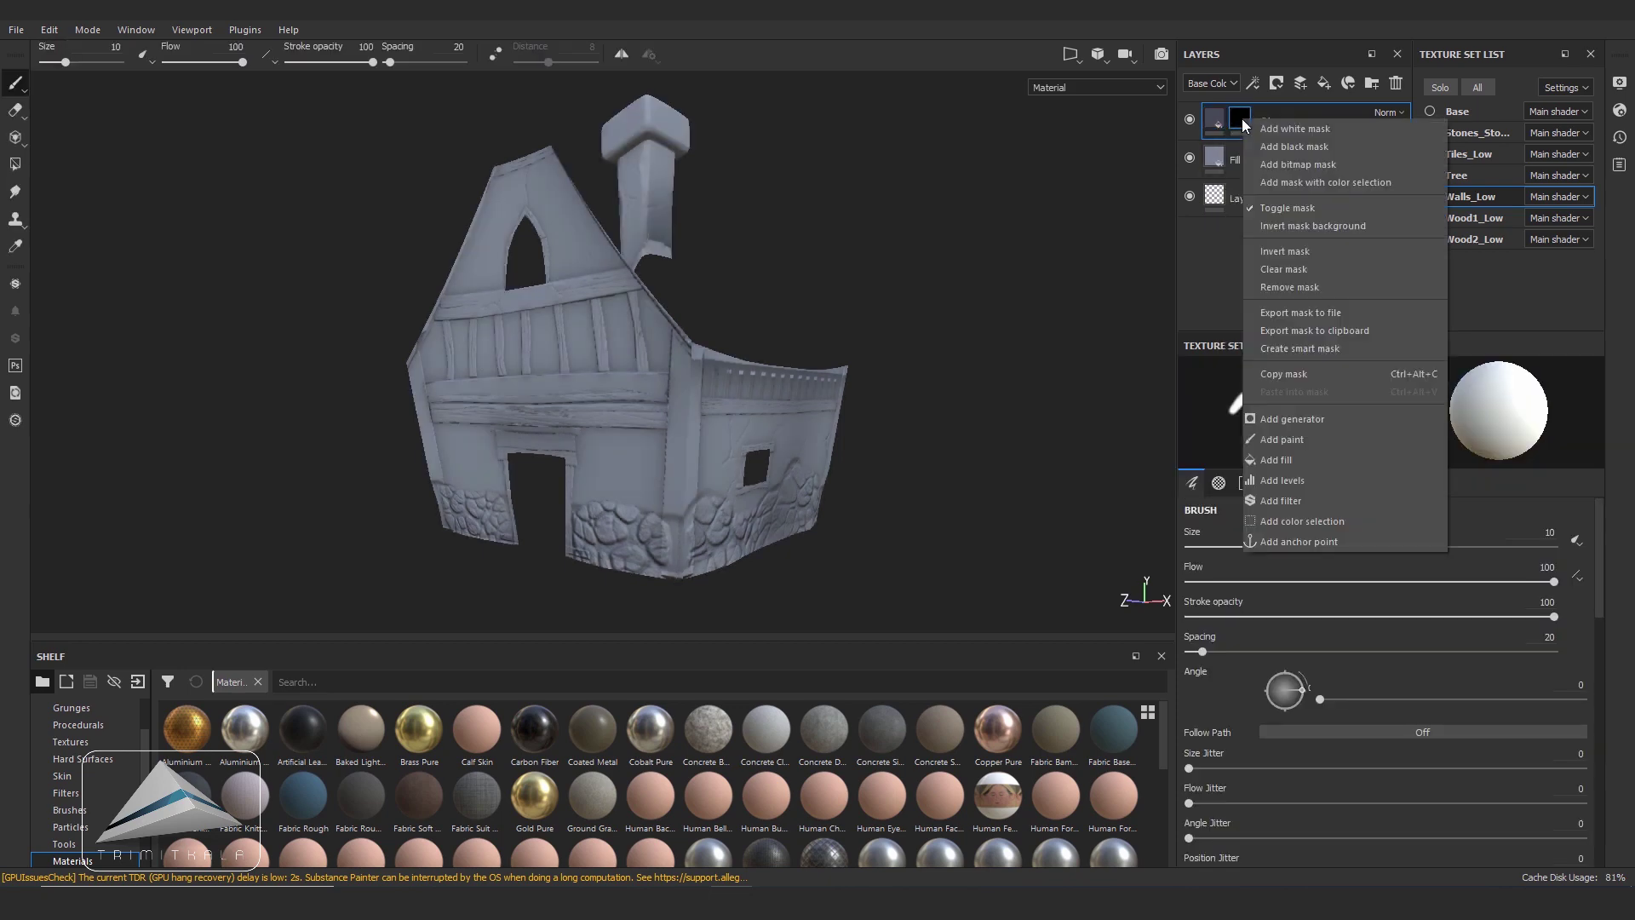
left_click(1308, 426)
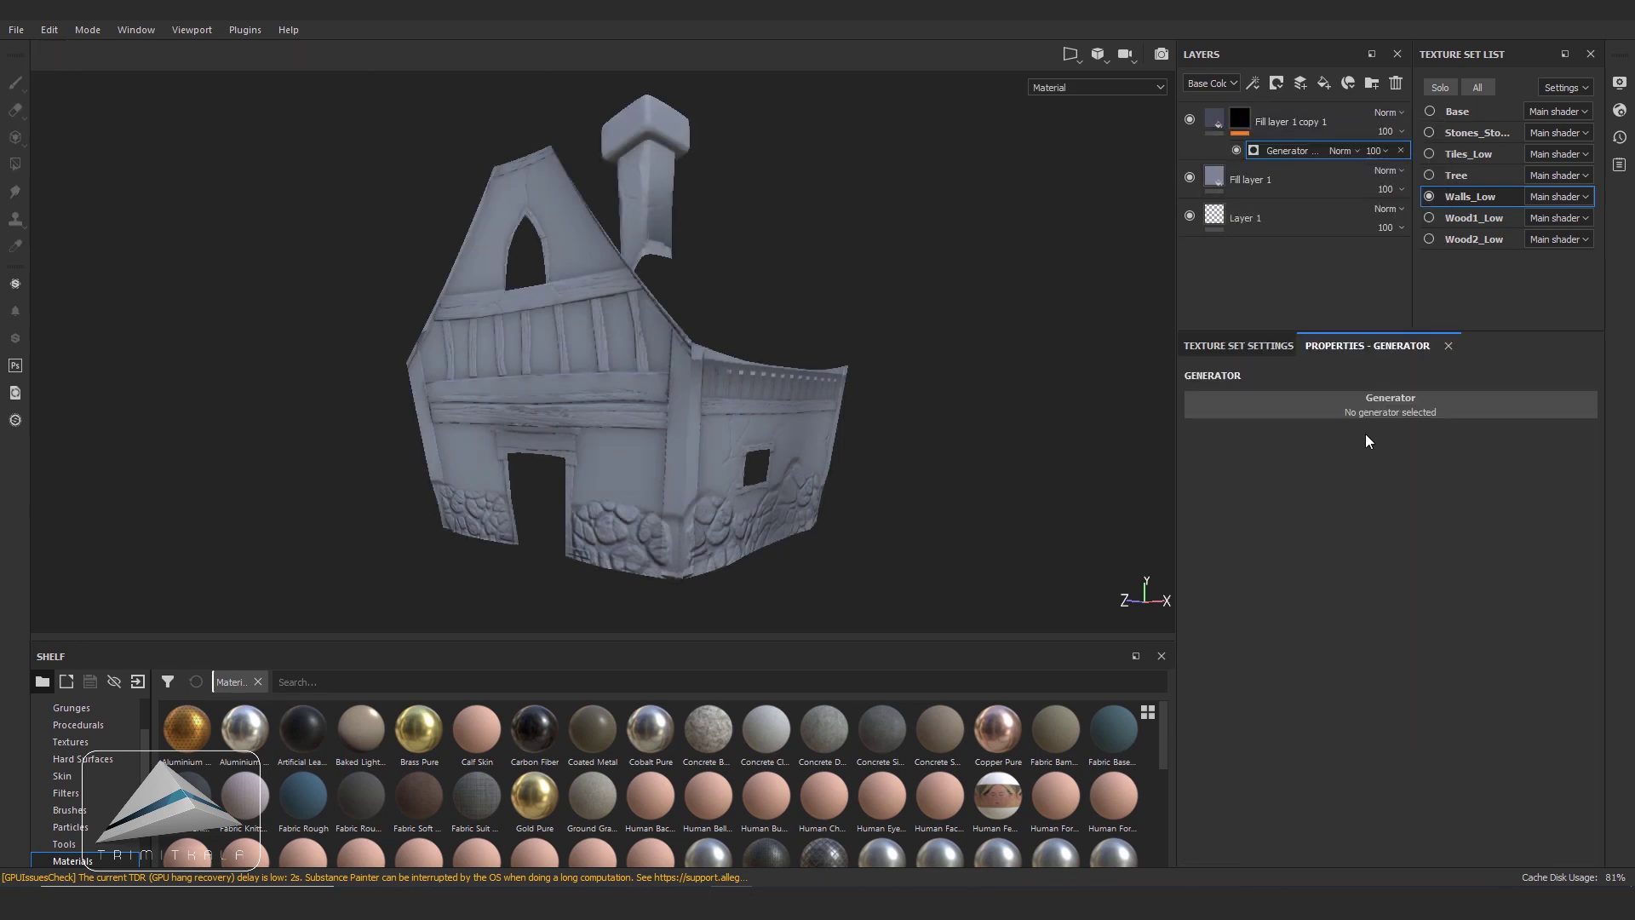
left_click(1531, 406)
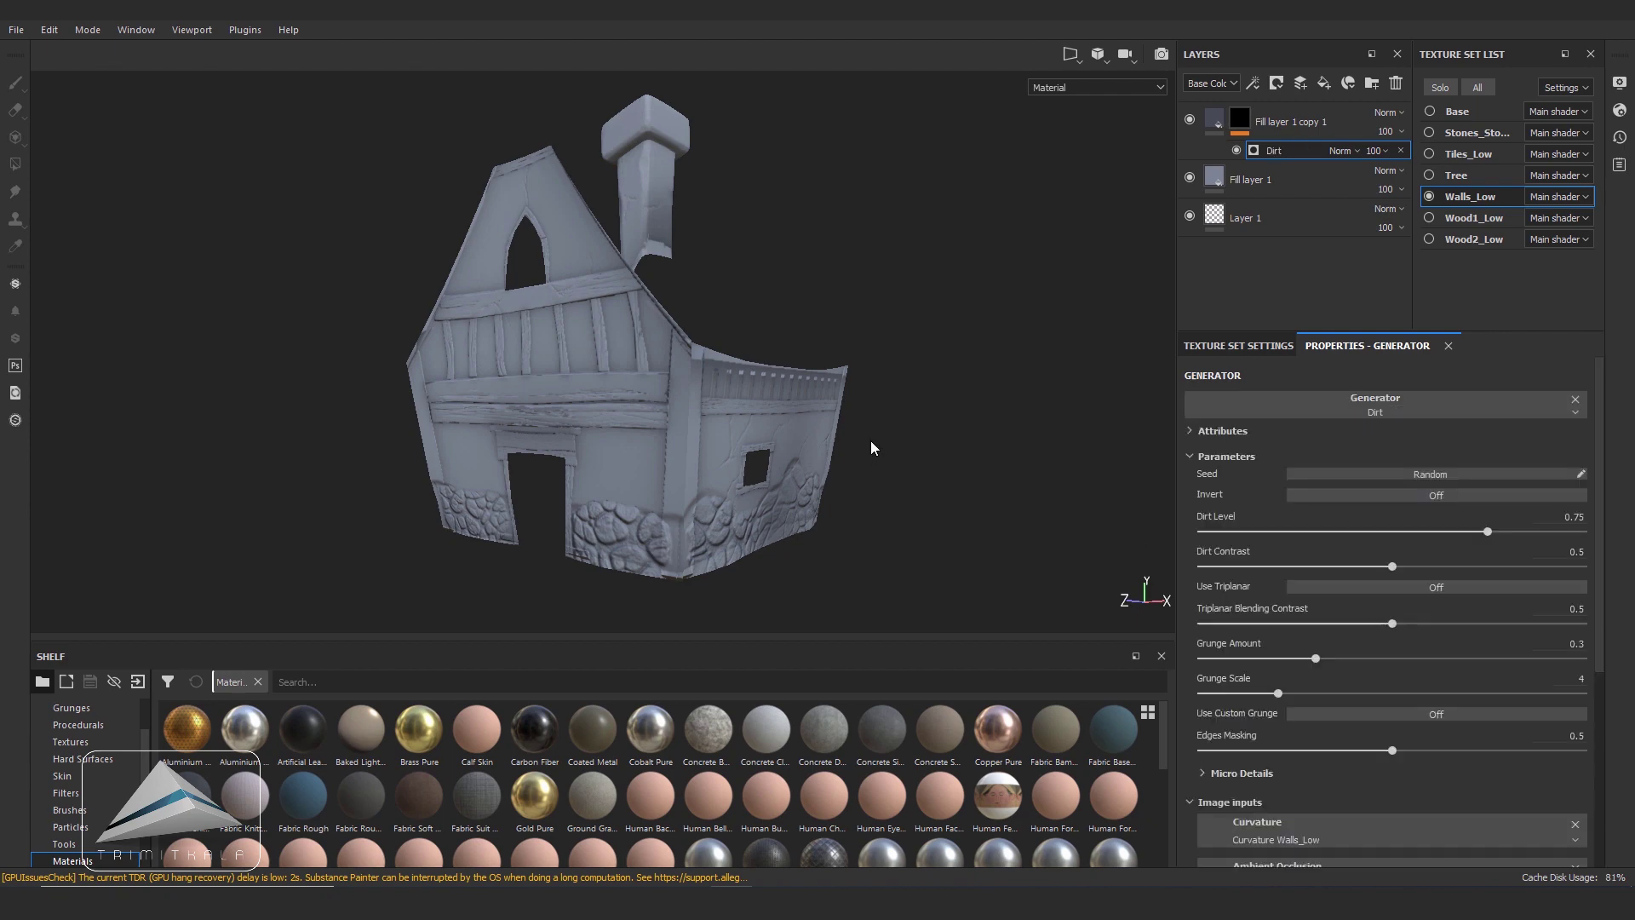
mouse_move(873, 427)
left_mouse_down("alt")
mouse_move(955, 474)
mouse_move(839, 469)
left_mouse_up("alt")
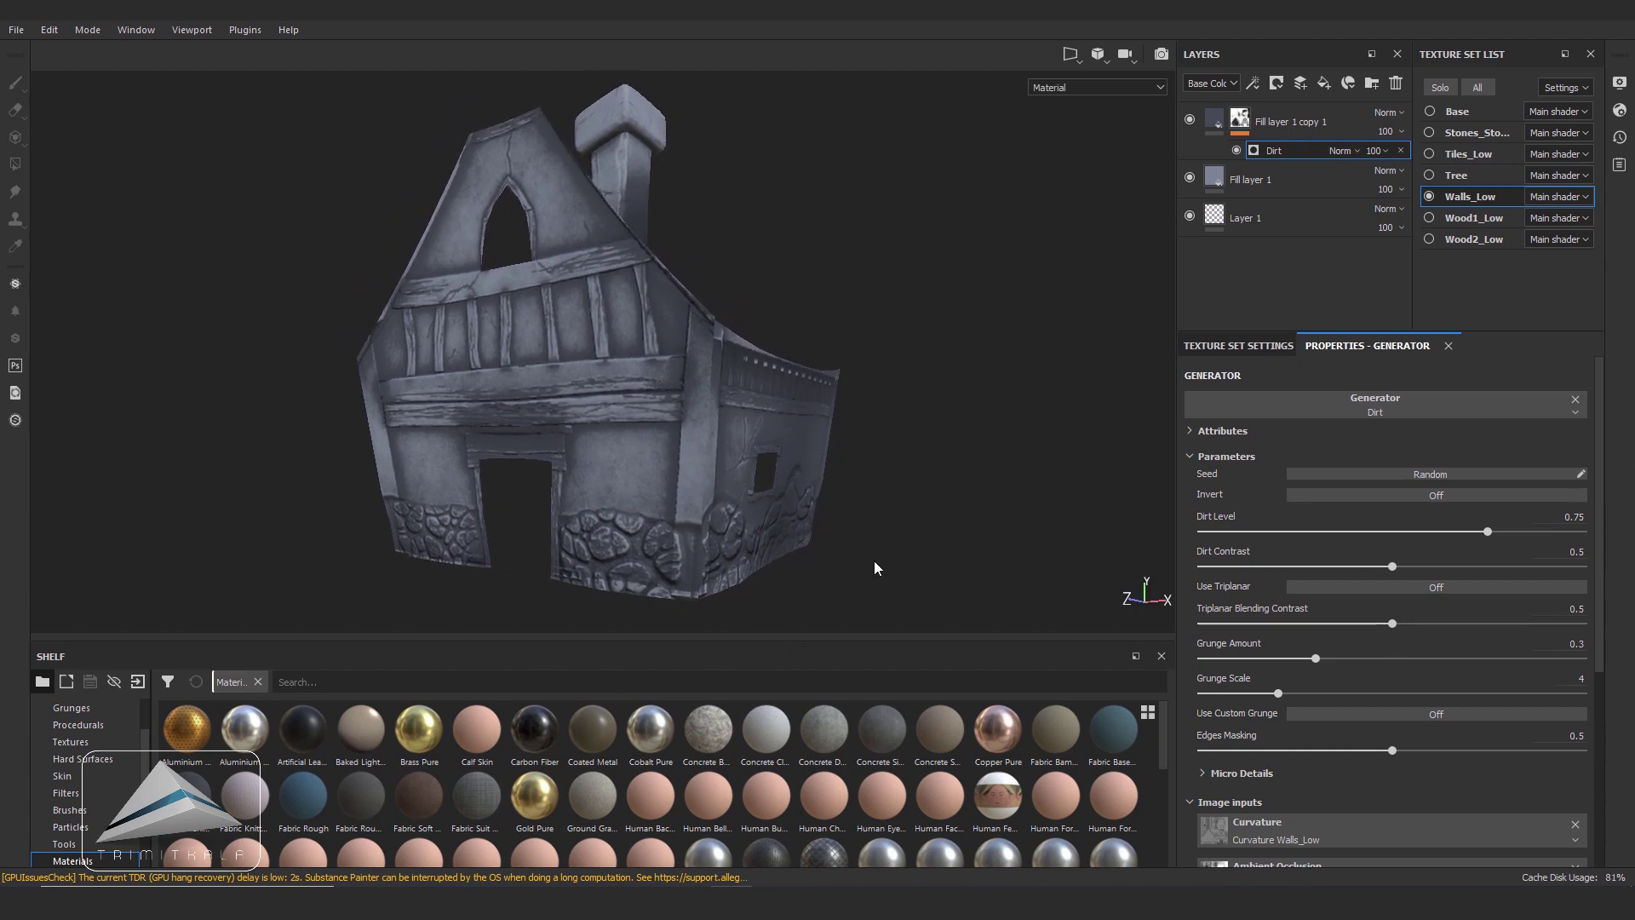
left_click_drag(1487, 534, 1477, 533)
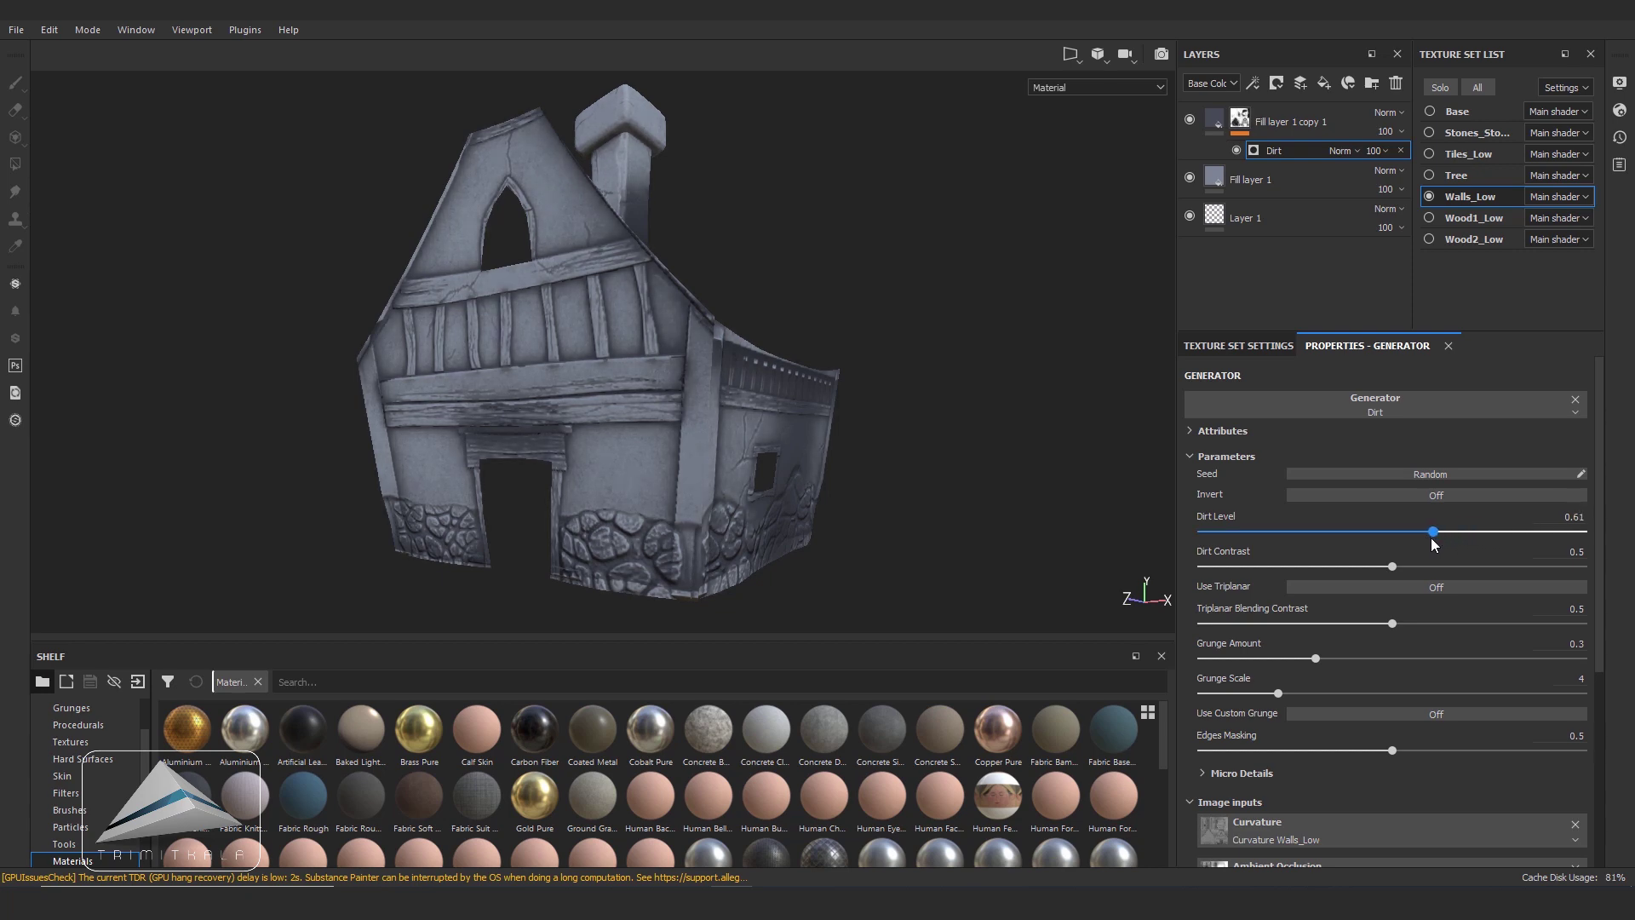
left_click_drag(1418, 542, 1416, 545)
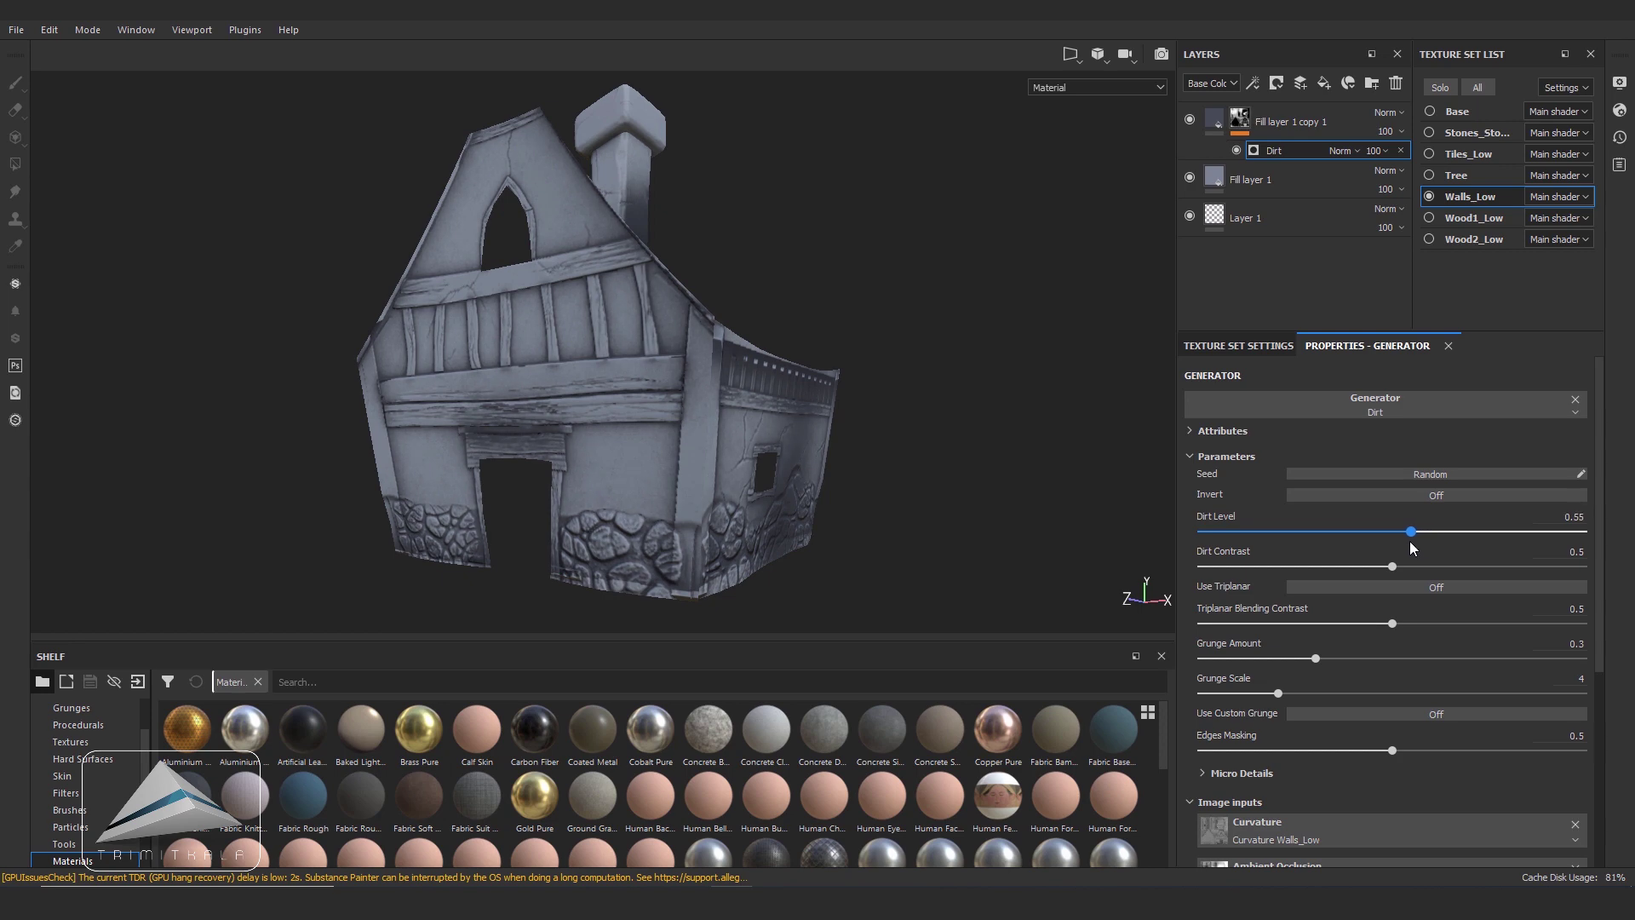
mouse_move(954, 430)
left_mouse_down("alt")
mouse_move(956, 446)
mouse_move(897, 451)
left_mouse_up("alt")
left_click(1214, 179)
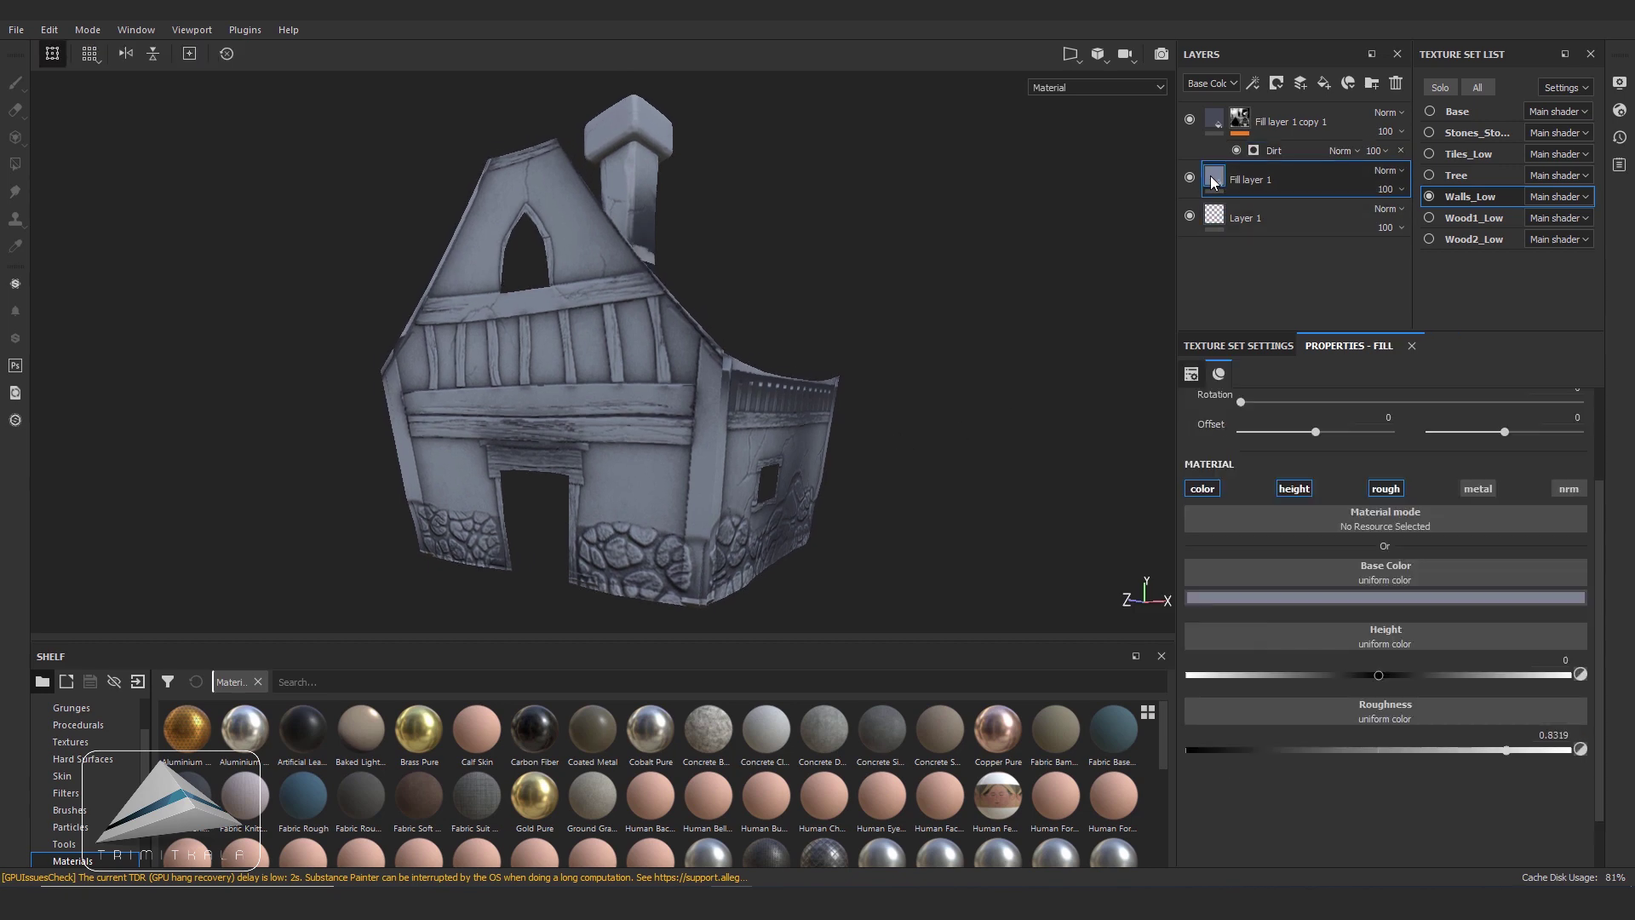
- Duplicate Fill layer 1 to the stack top as colour-only pale blue (0.420, 0.473, 0.618)
key("ctrl+d")
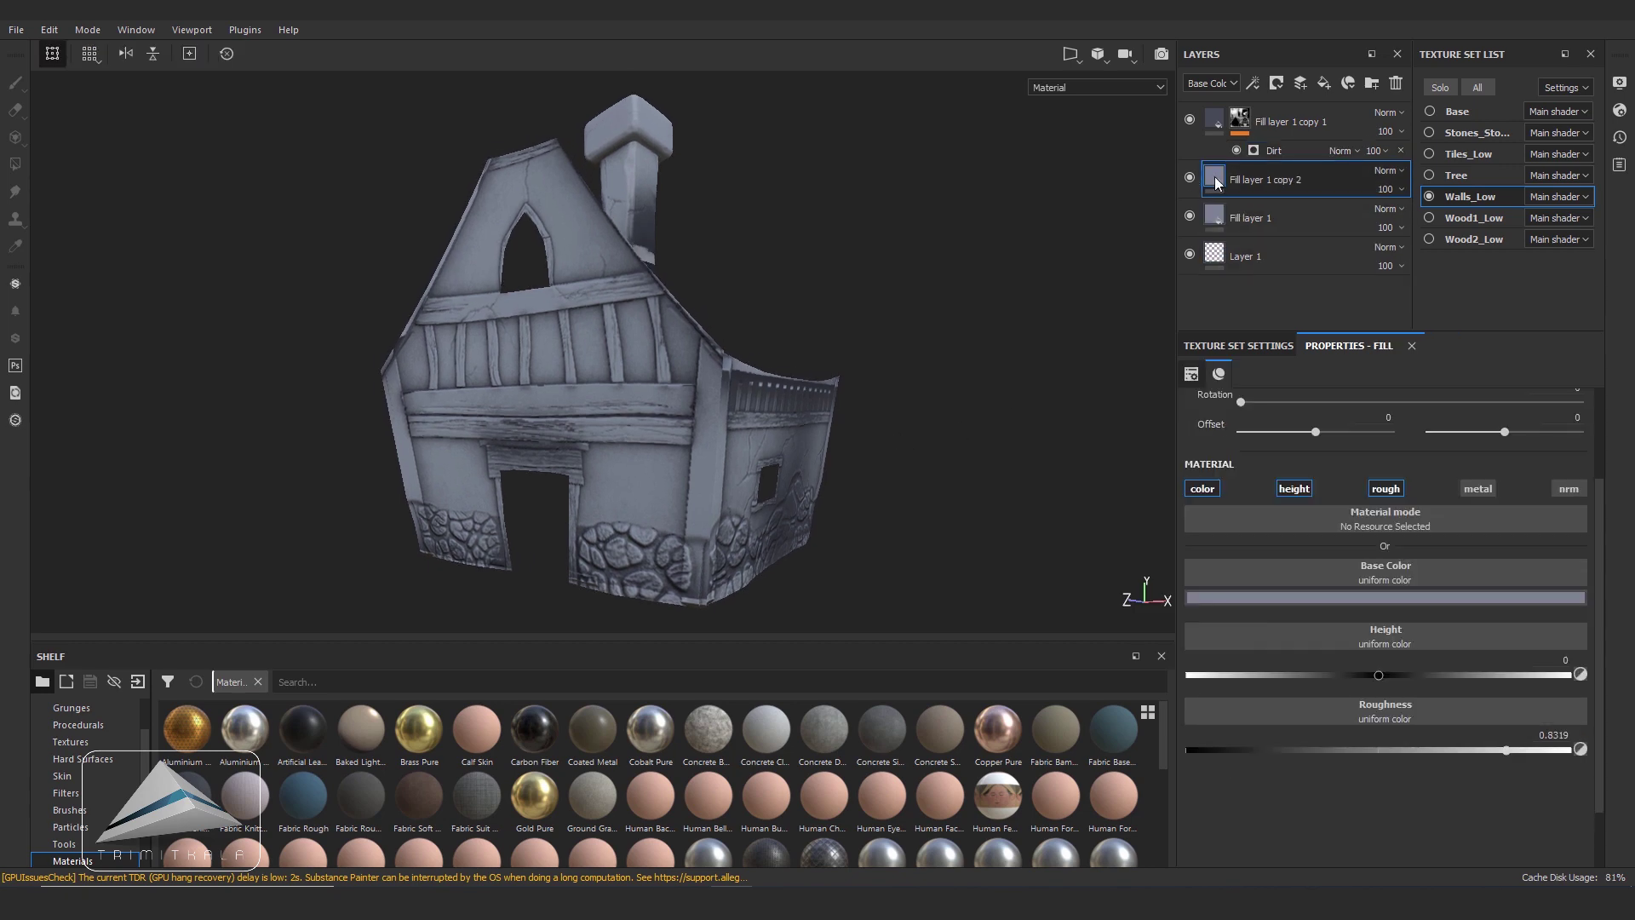
left_click_drag(1216, 181, 1215, 112)
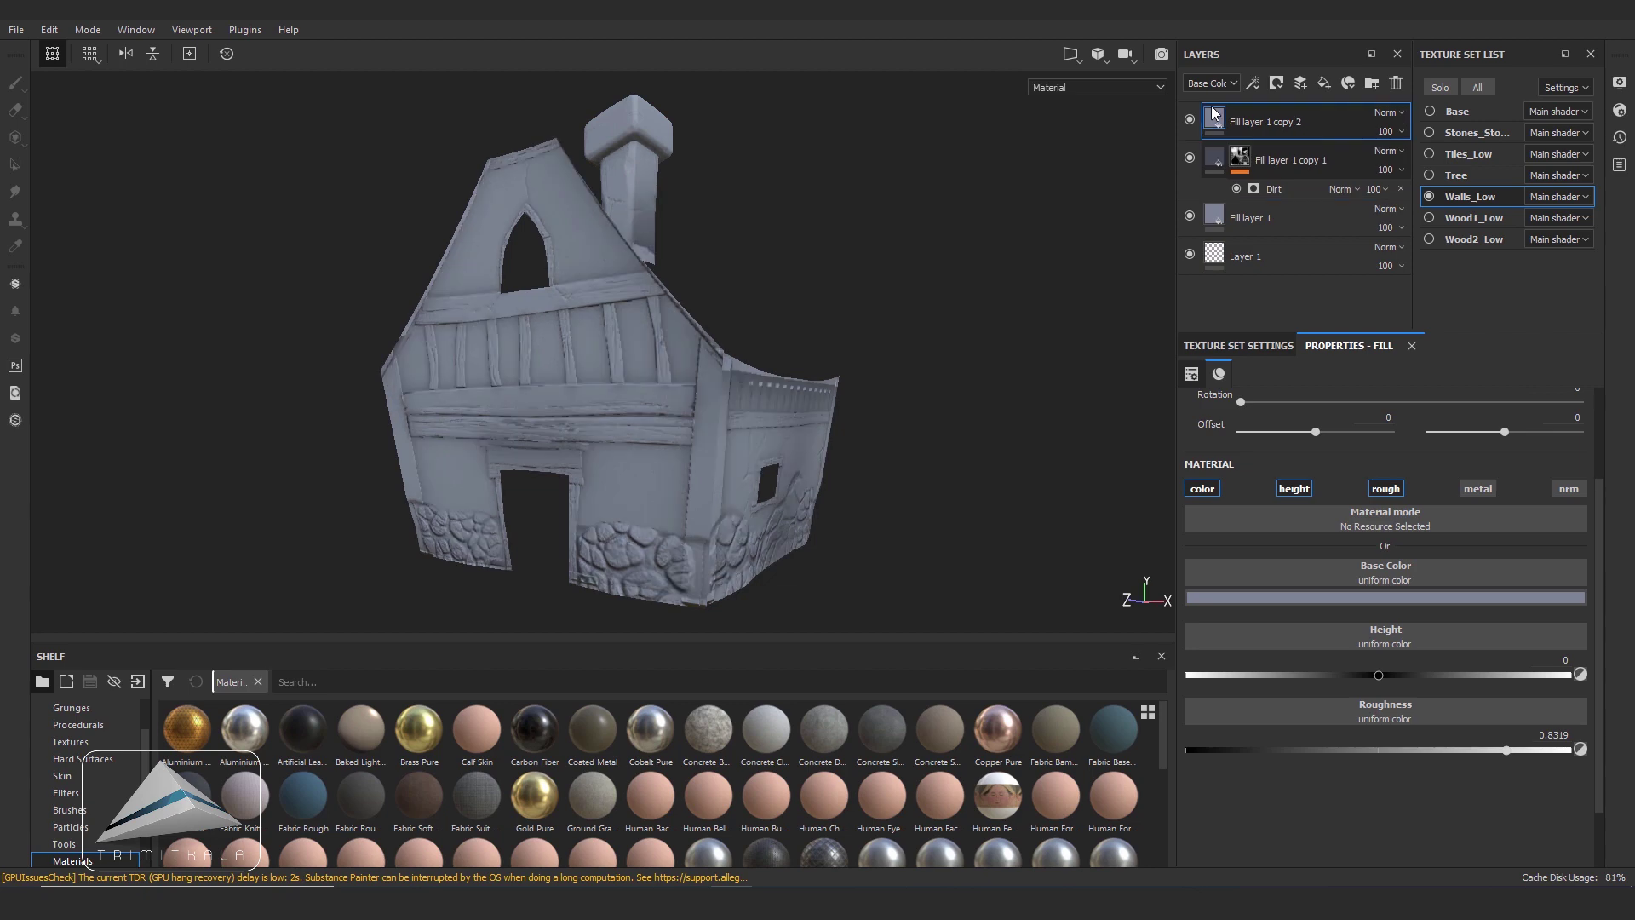
left_click(1216, 160)
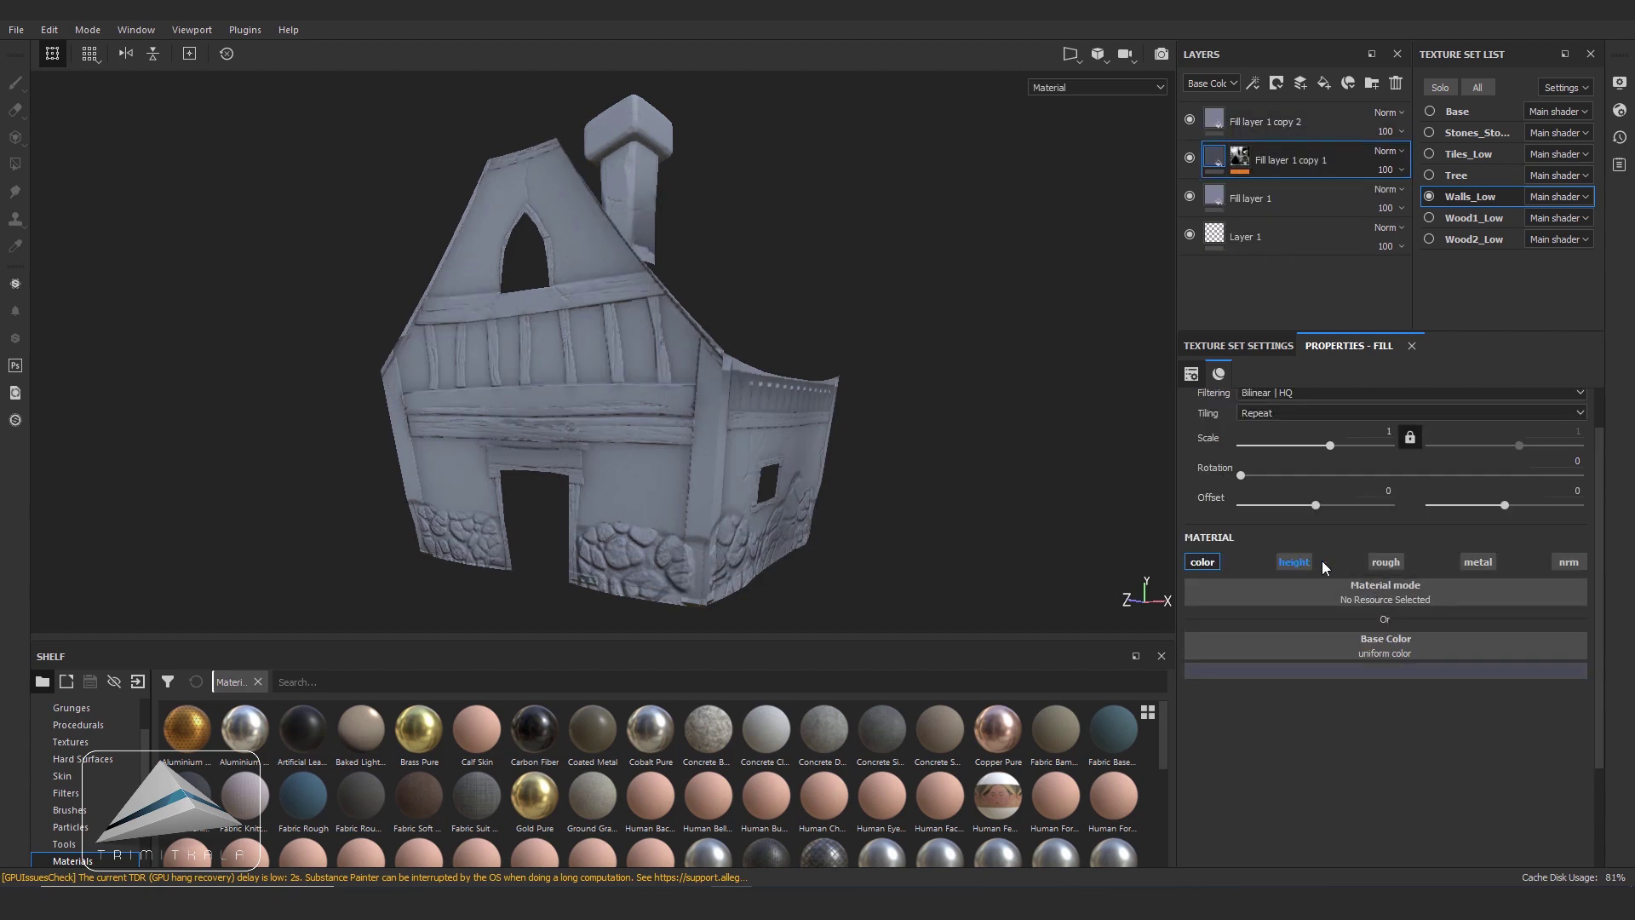
left_click(1250, 129)
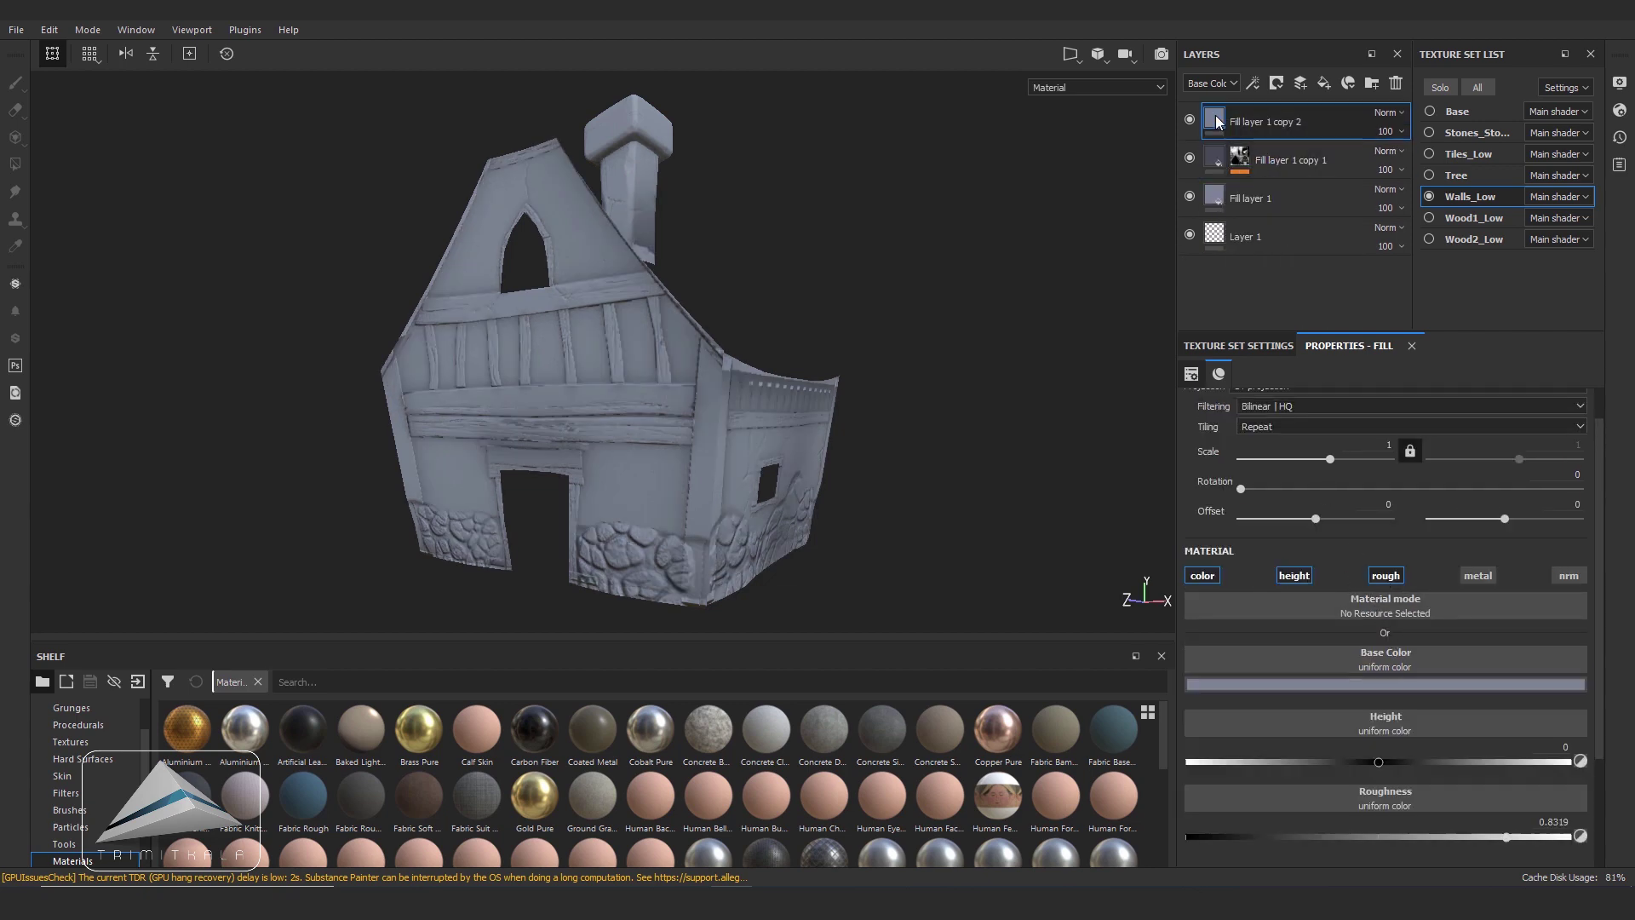
left_click(1392, 576)
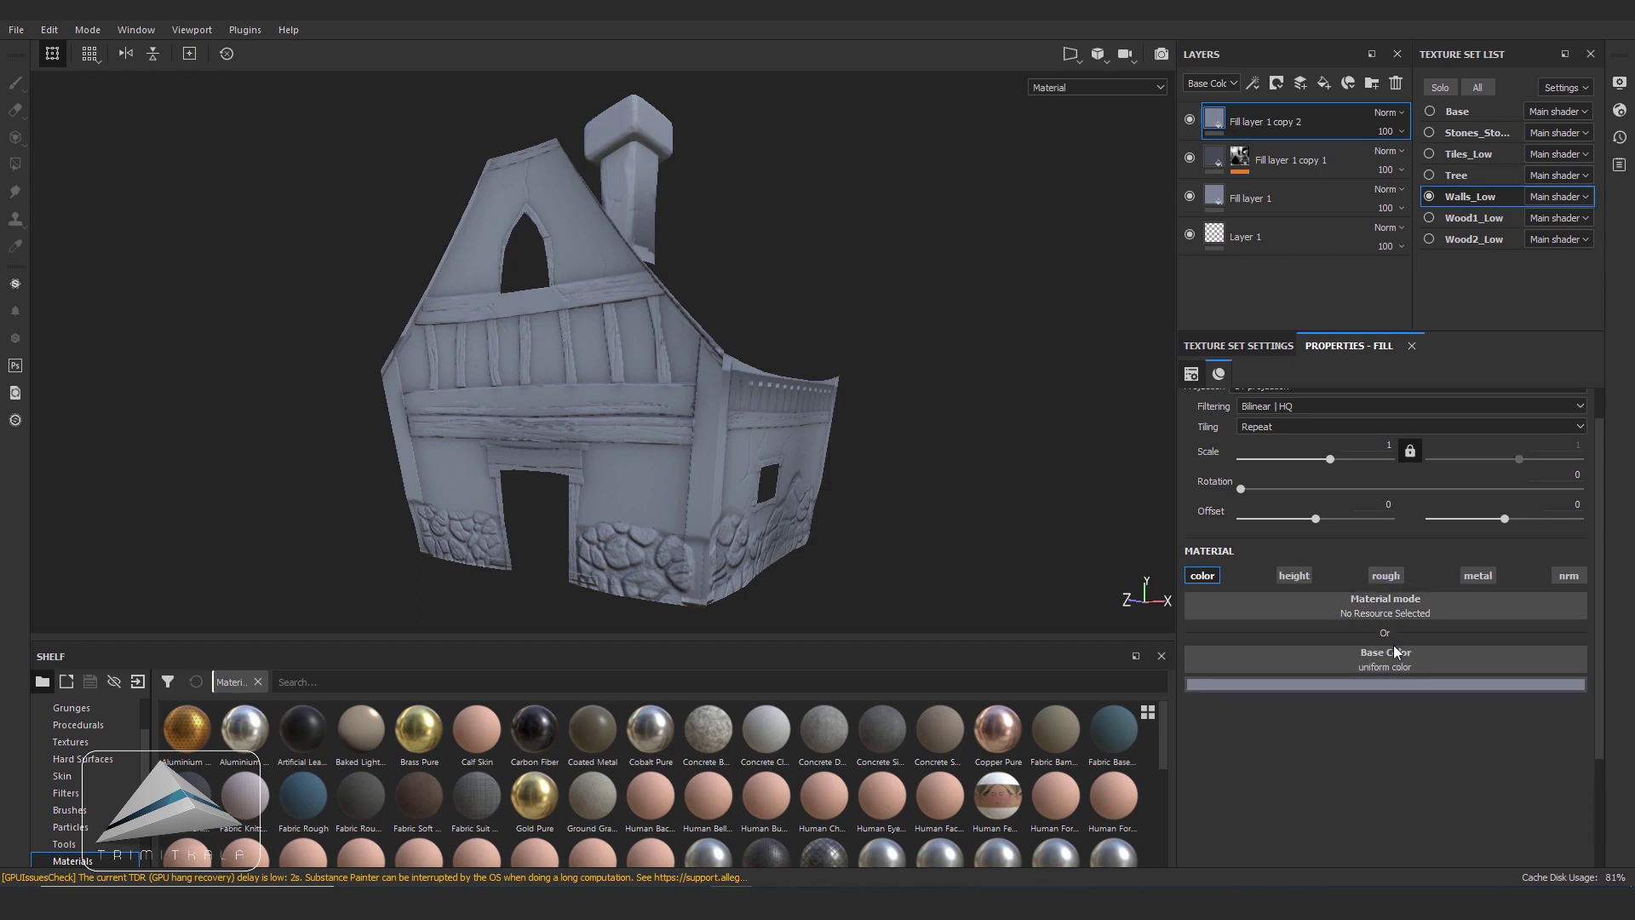
left_click(1382, 685)
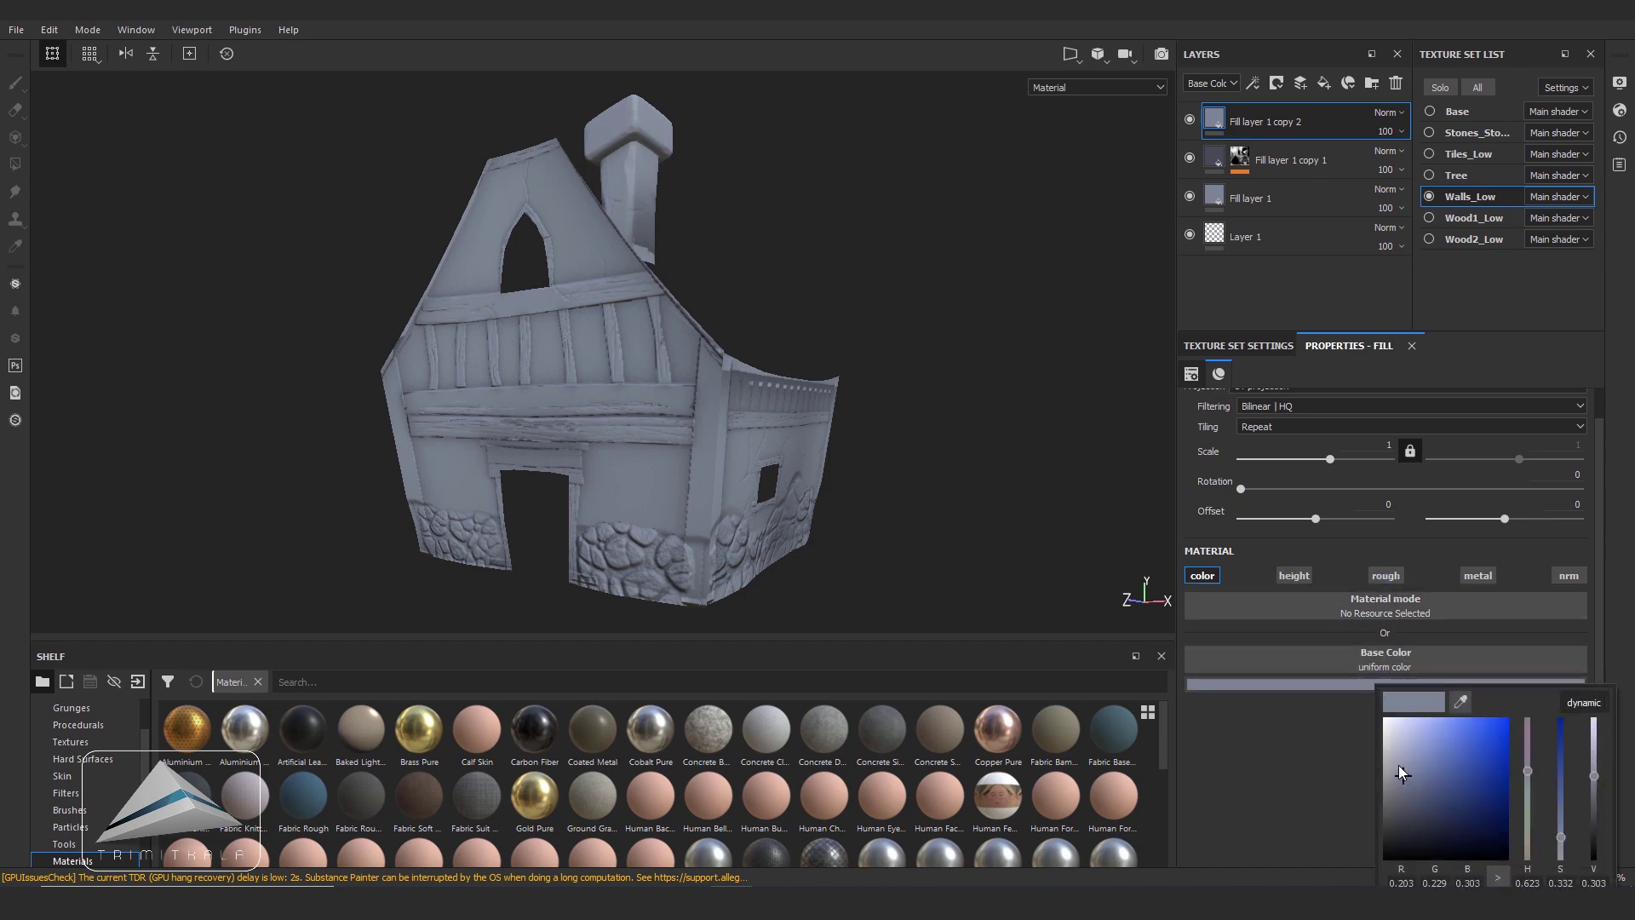
left_click_drag(1409, 766, 1403, 756)
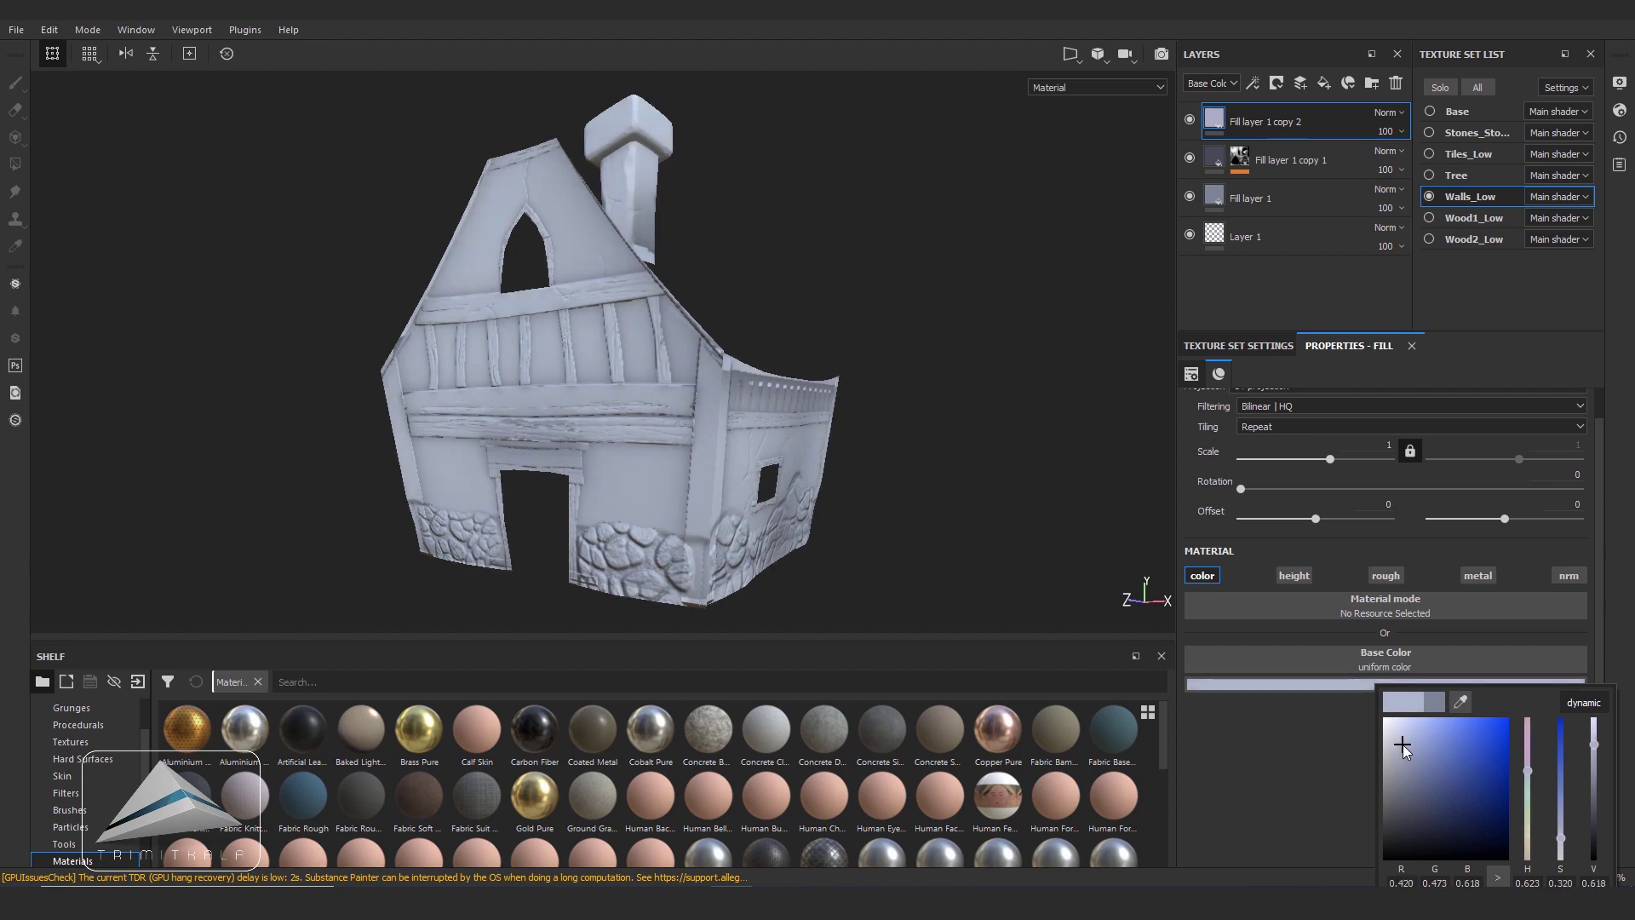
left_click_drag(1404, 745, 1407, 742)
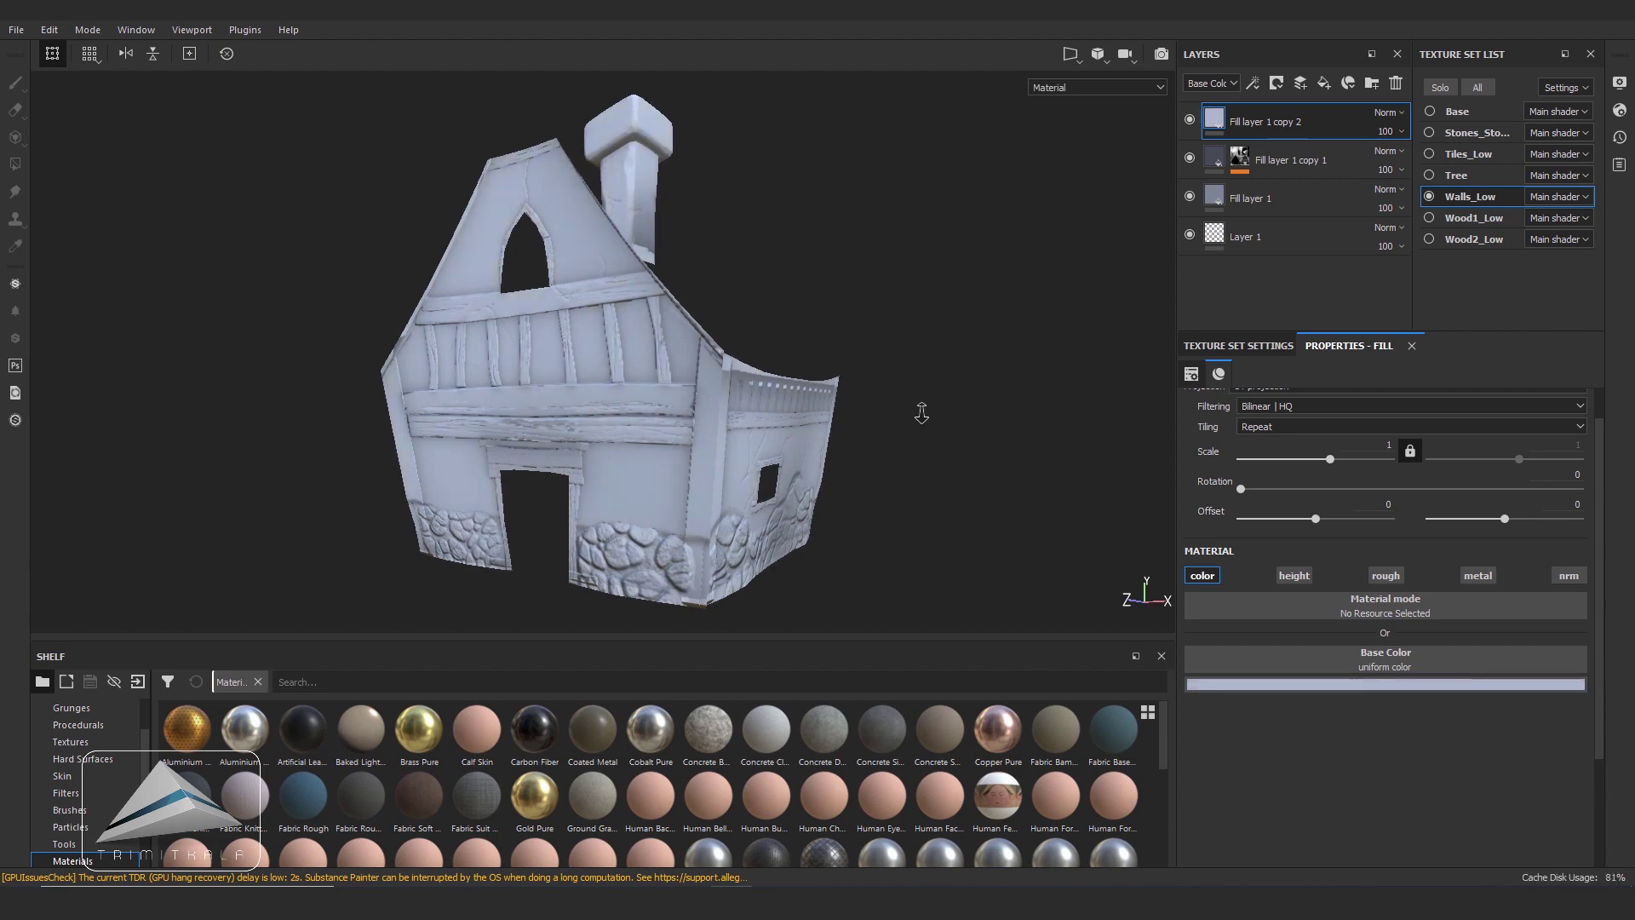
left_click_drag(886, 486, 954, 411, "alt")
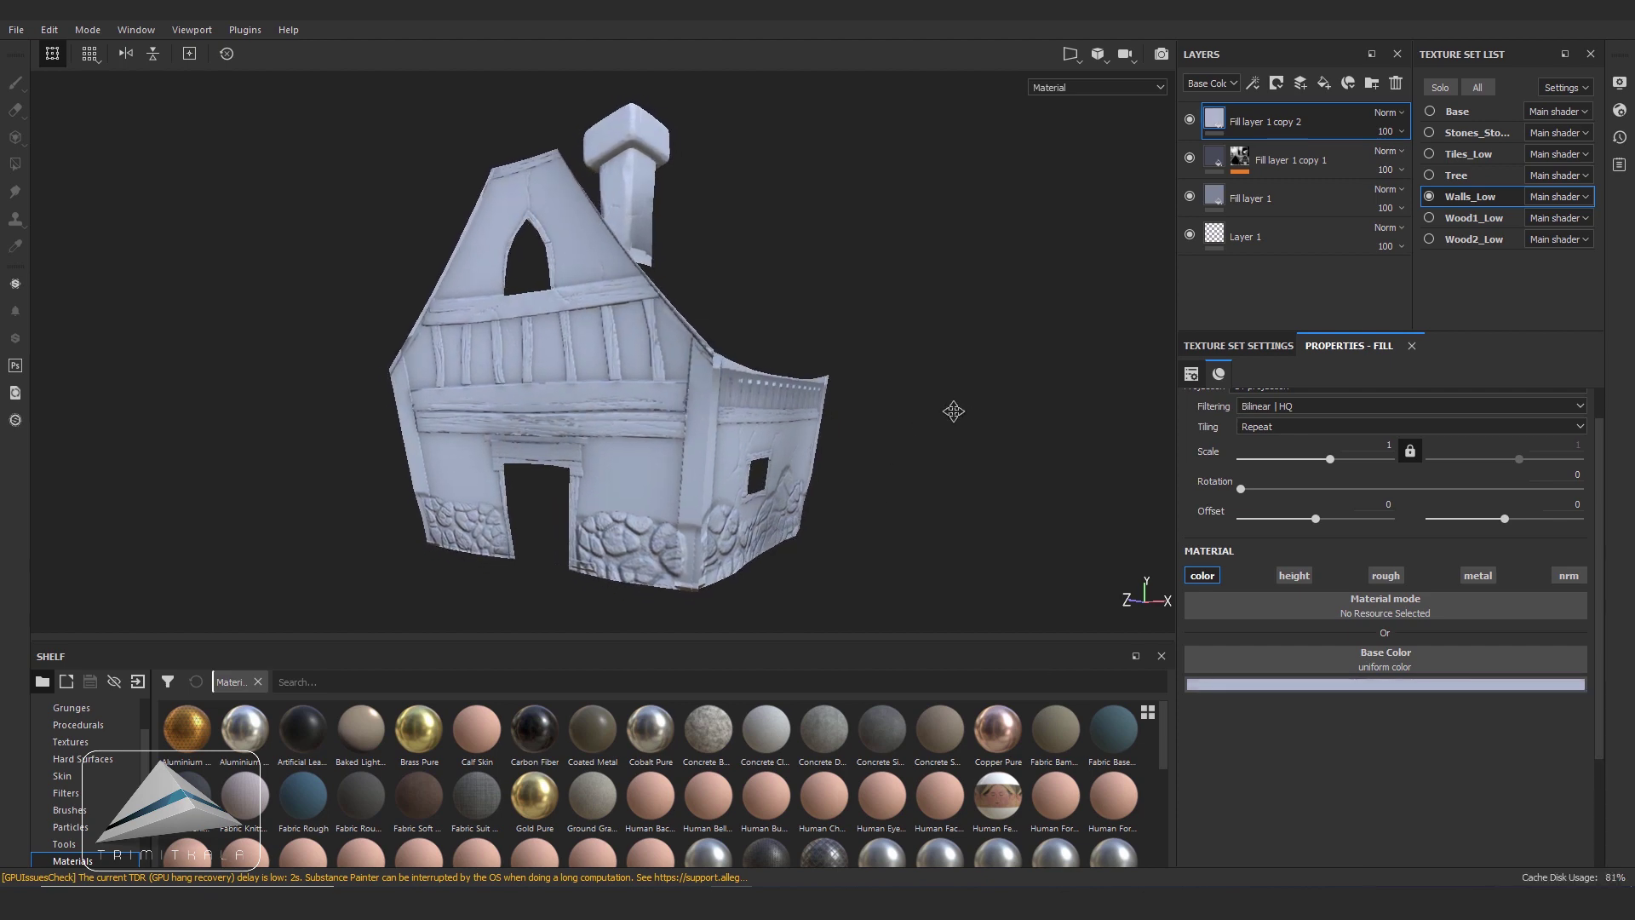
- Give Fill layer 1 copy 2 a black mask driven by a Metal Edge Wear generator
right_click(1216, 114)
left_click(1271, 138)
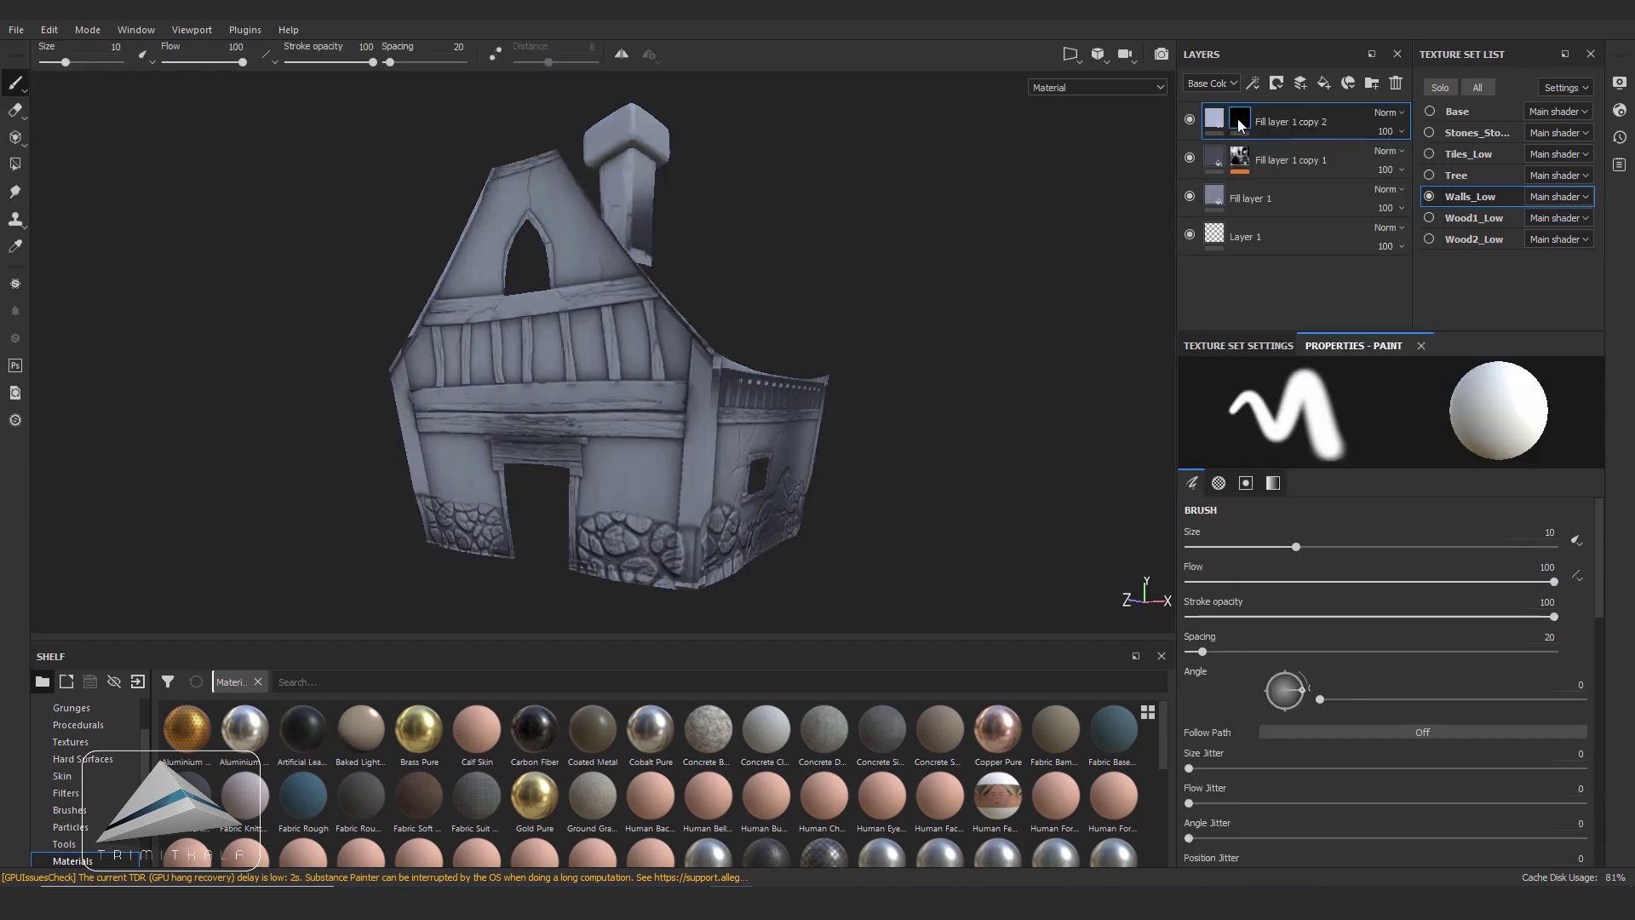
right_click(1239, 125)
left_click(1300, 419)
left_click(1519, 410)
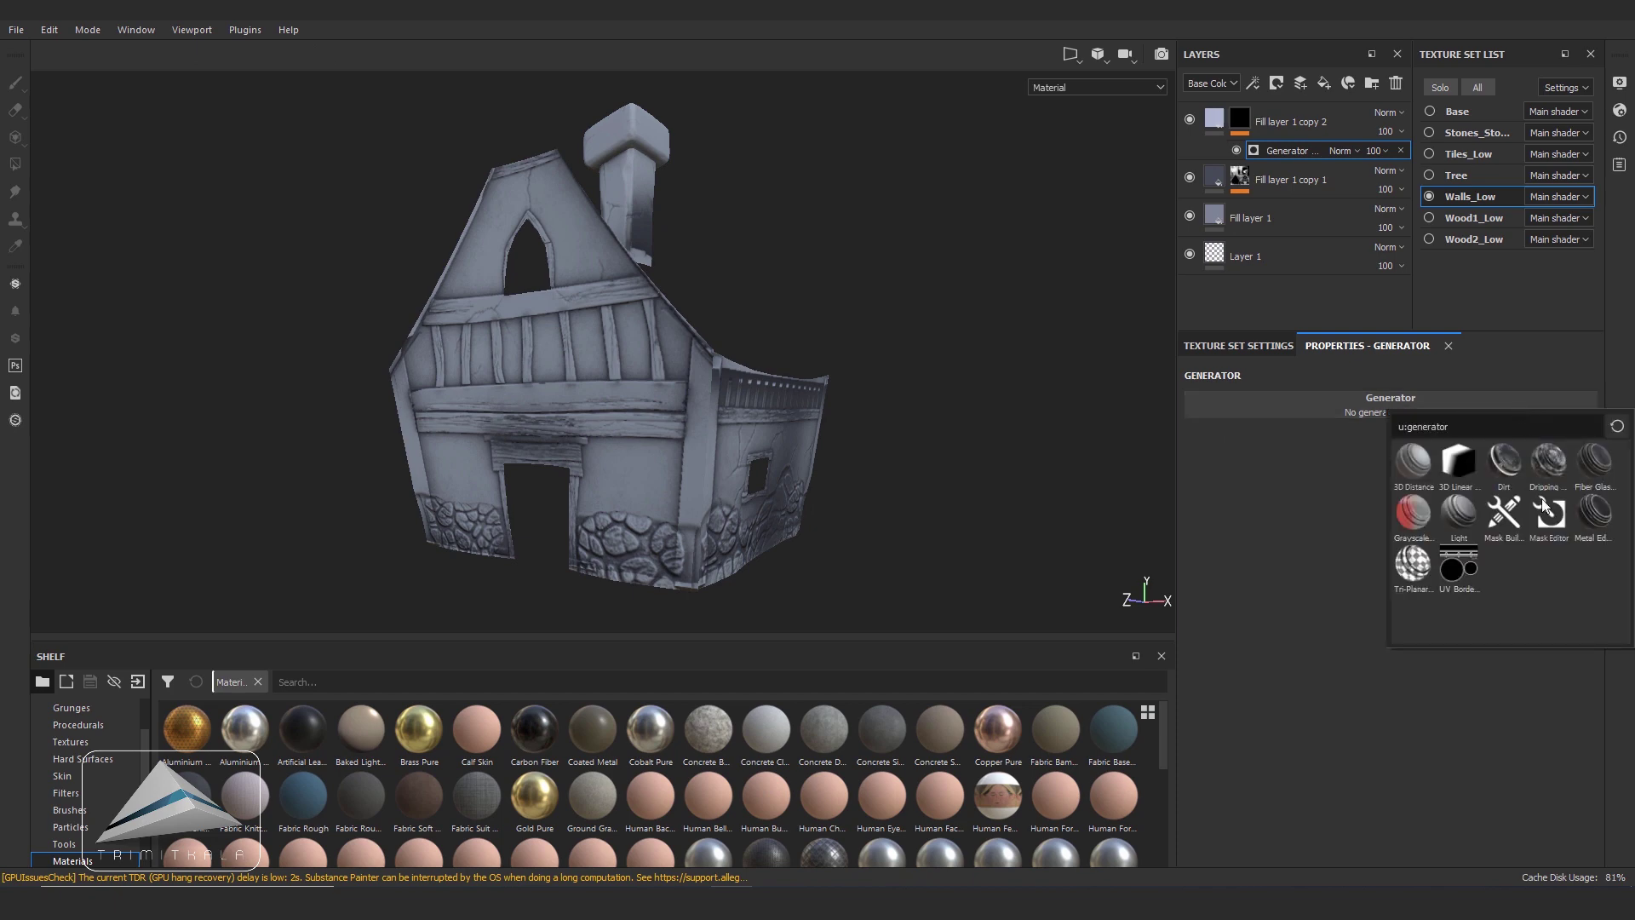
mouse_move(917, 434)
left_mouse_down("alt")
mouse_move(1082, 365)
mouse_move(974, 343)
mouse_move(889, 434)
mouse_move(651, 262)
left_mouse_up("alt")
left_click_drag(808, 320, 946, 427, "alt")
right_click_drag(947, 427, 978, 350, "alt")
mouse_move(978, 350)
left_mouse_down("alt")
mouse_move(920, 347)
mouse_move(946, 366)
left_mouse_up("alt")
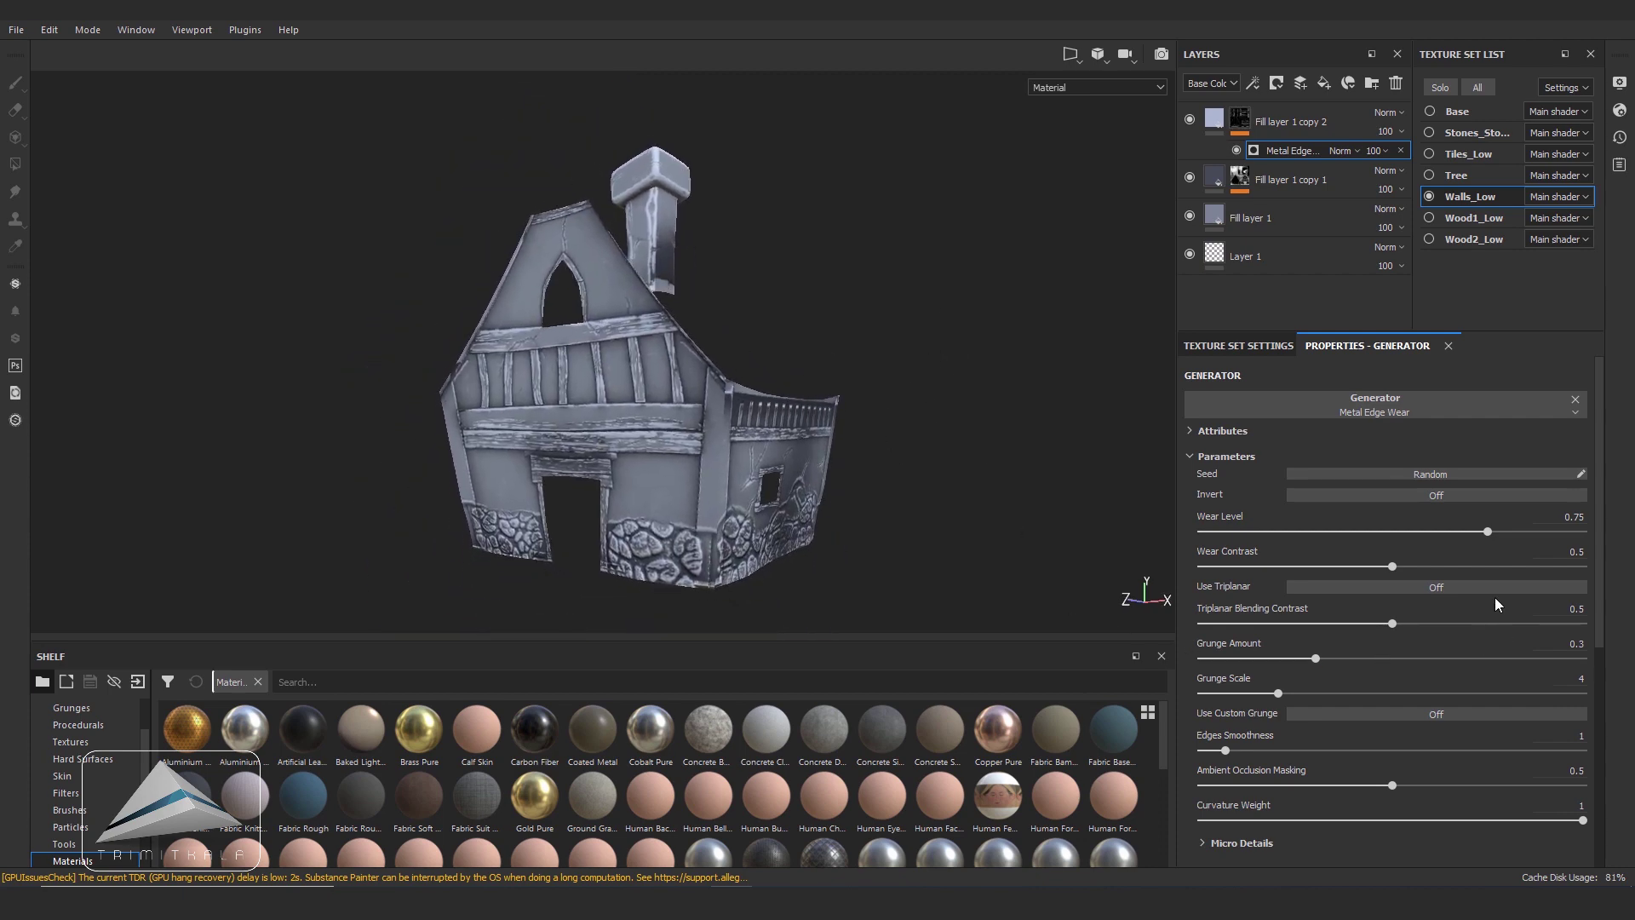
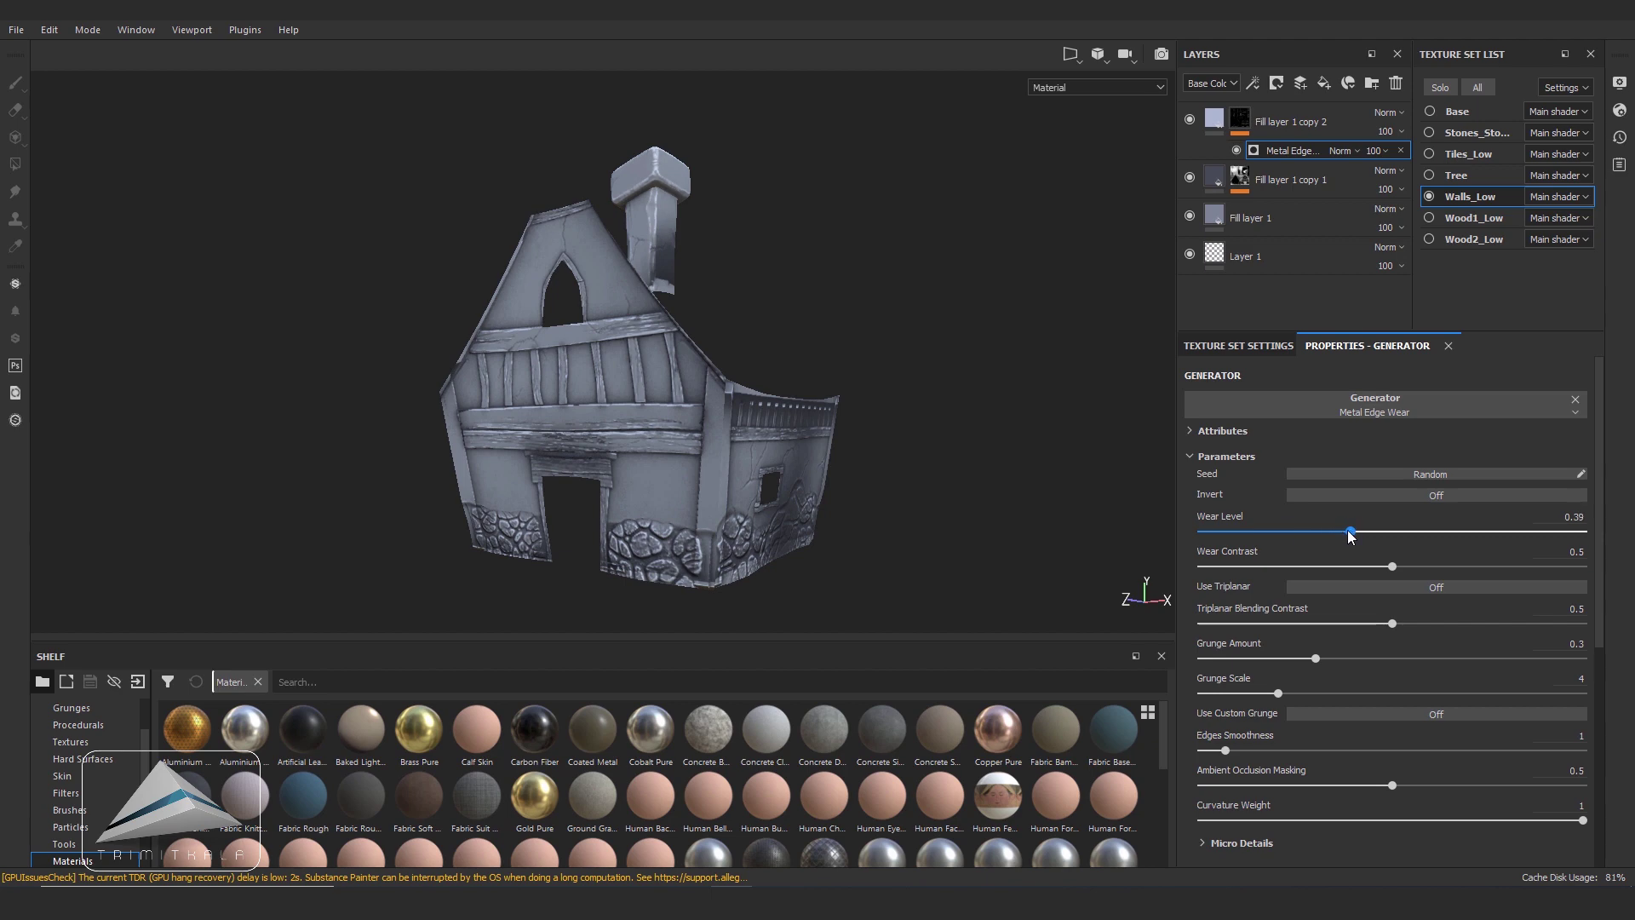
- Duplicate Fill layer 1 copy 1 and move the new copy to the top of the stack
left_click(1224, 177)
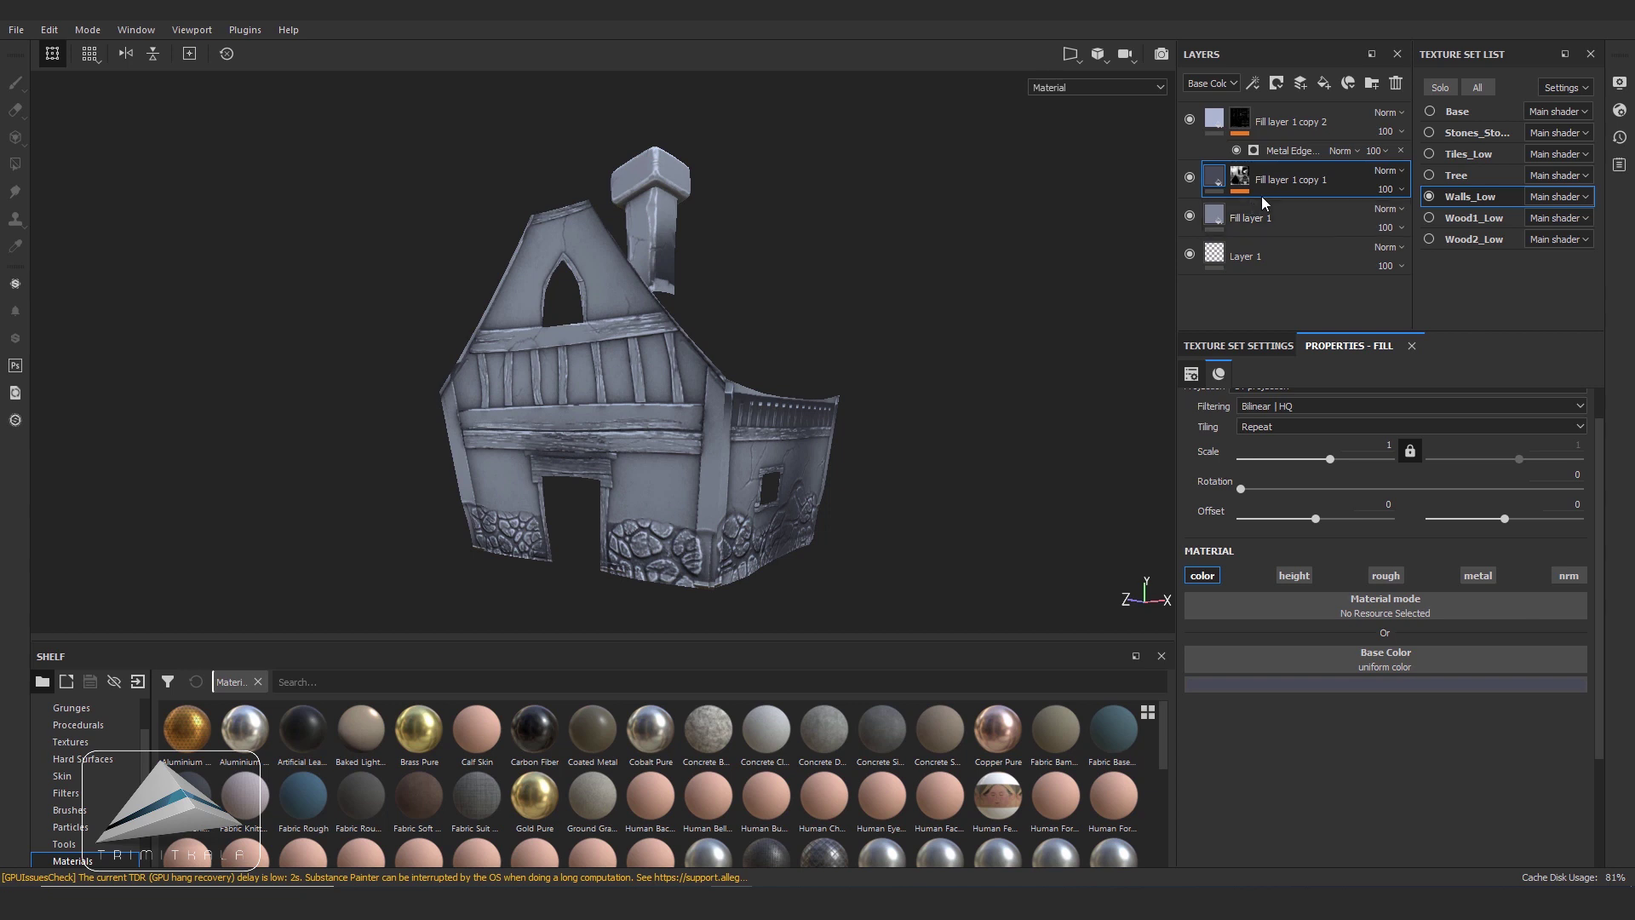
key("ctrl+d")
left_click_drag(1222, 182, 1213, 129)
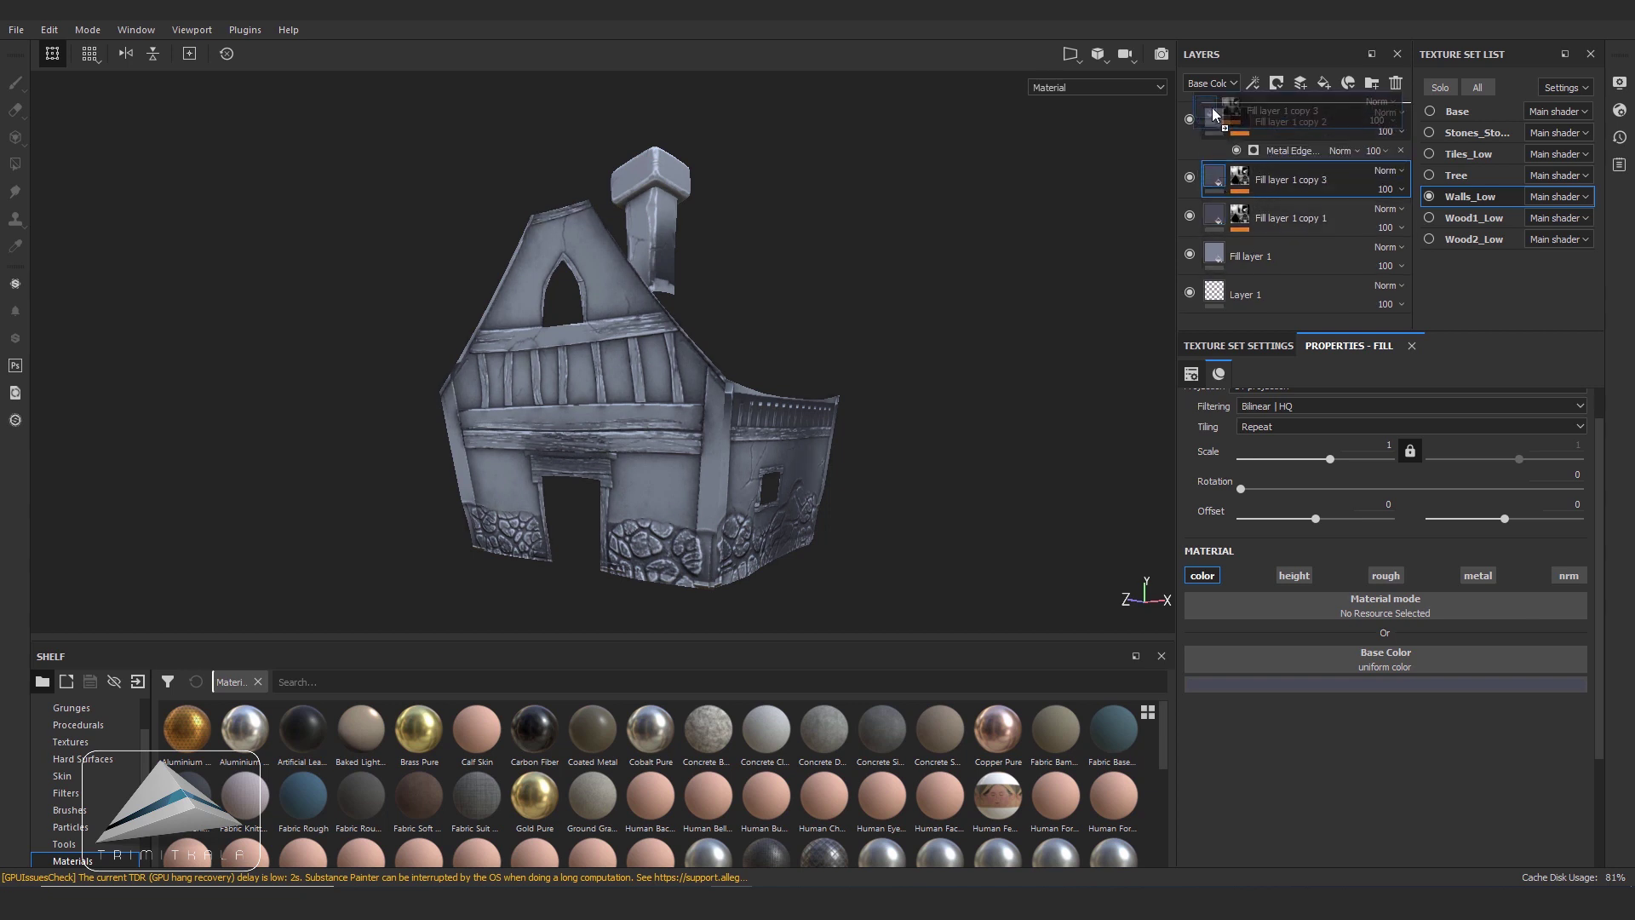
- Add a paint effect to the new copy's black mask
left_click(1241, 119)
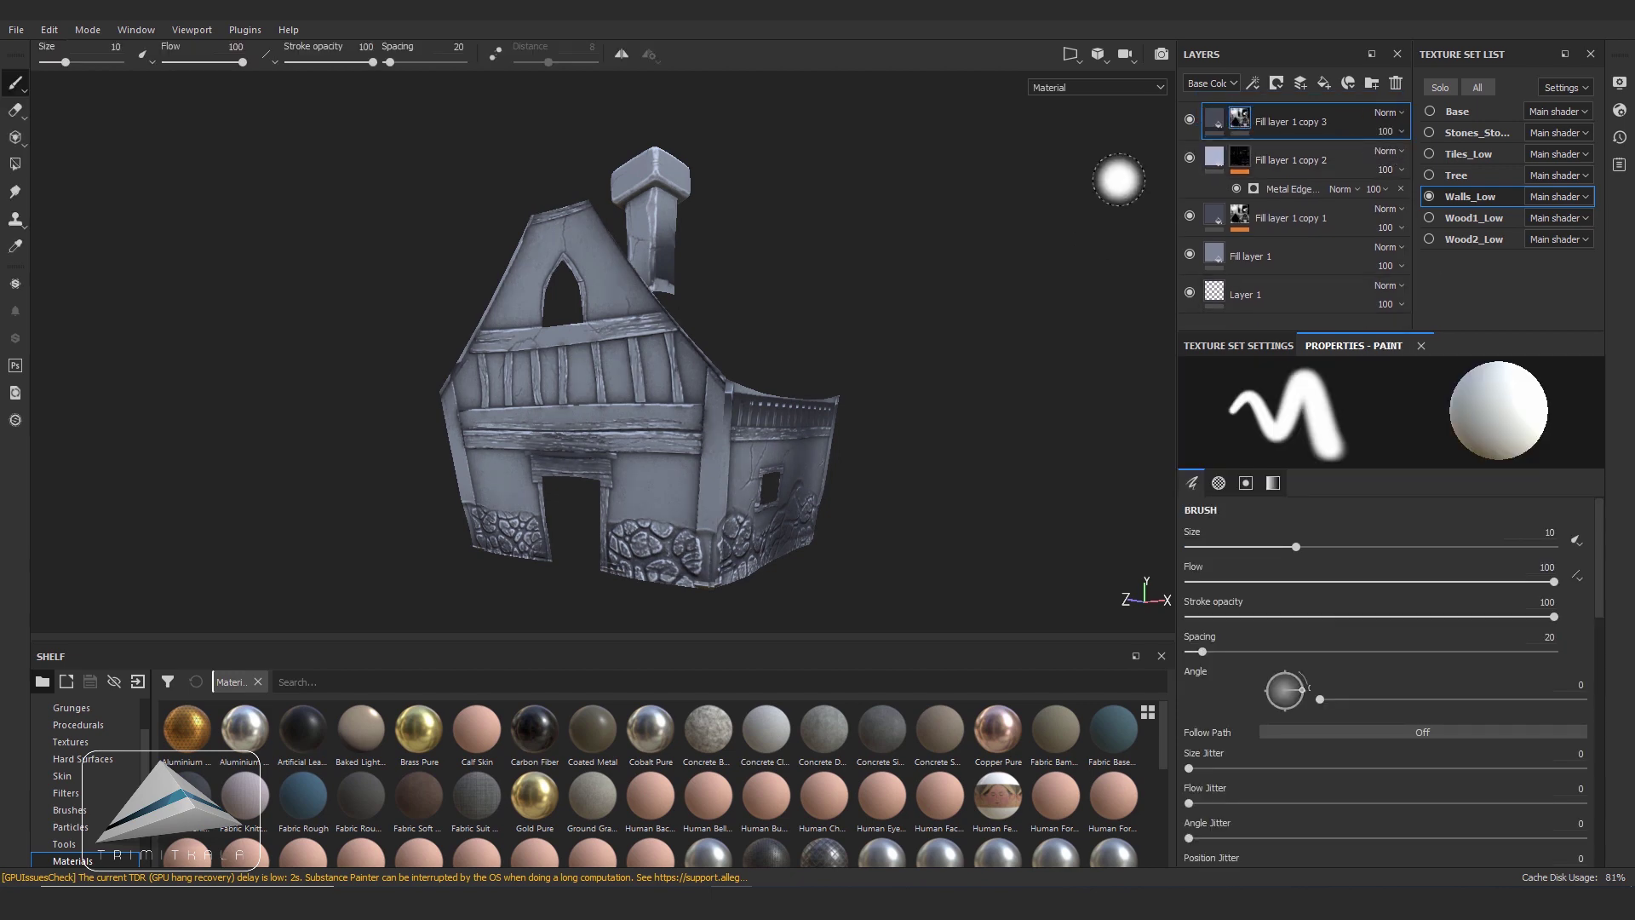
right_click(1243, 125)
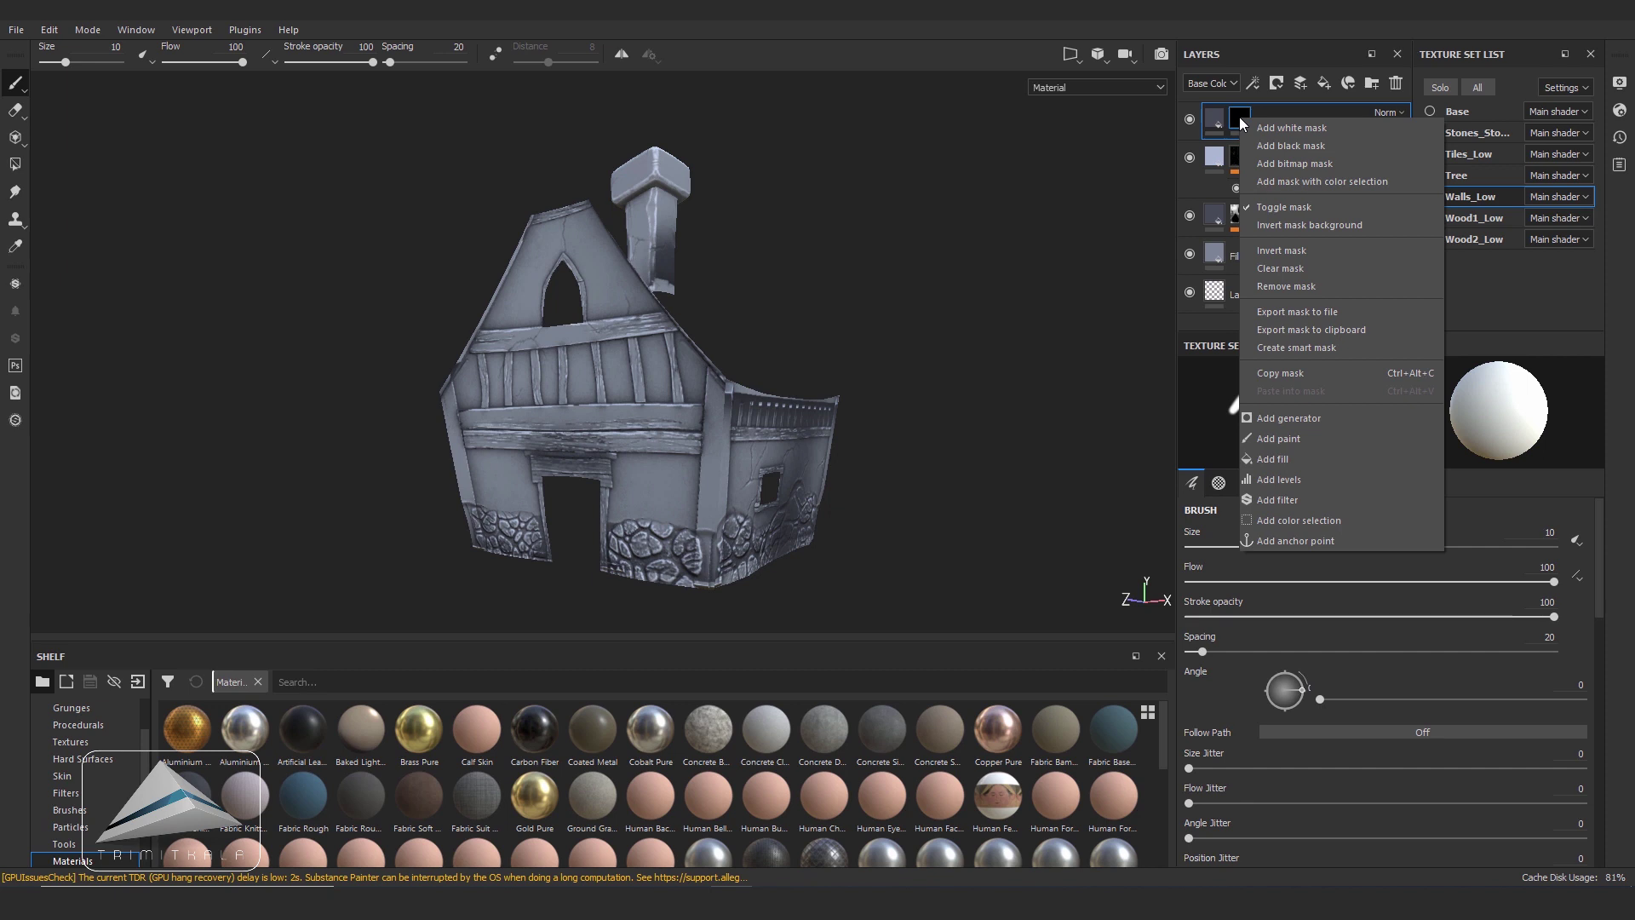
left_click(1291, 439)
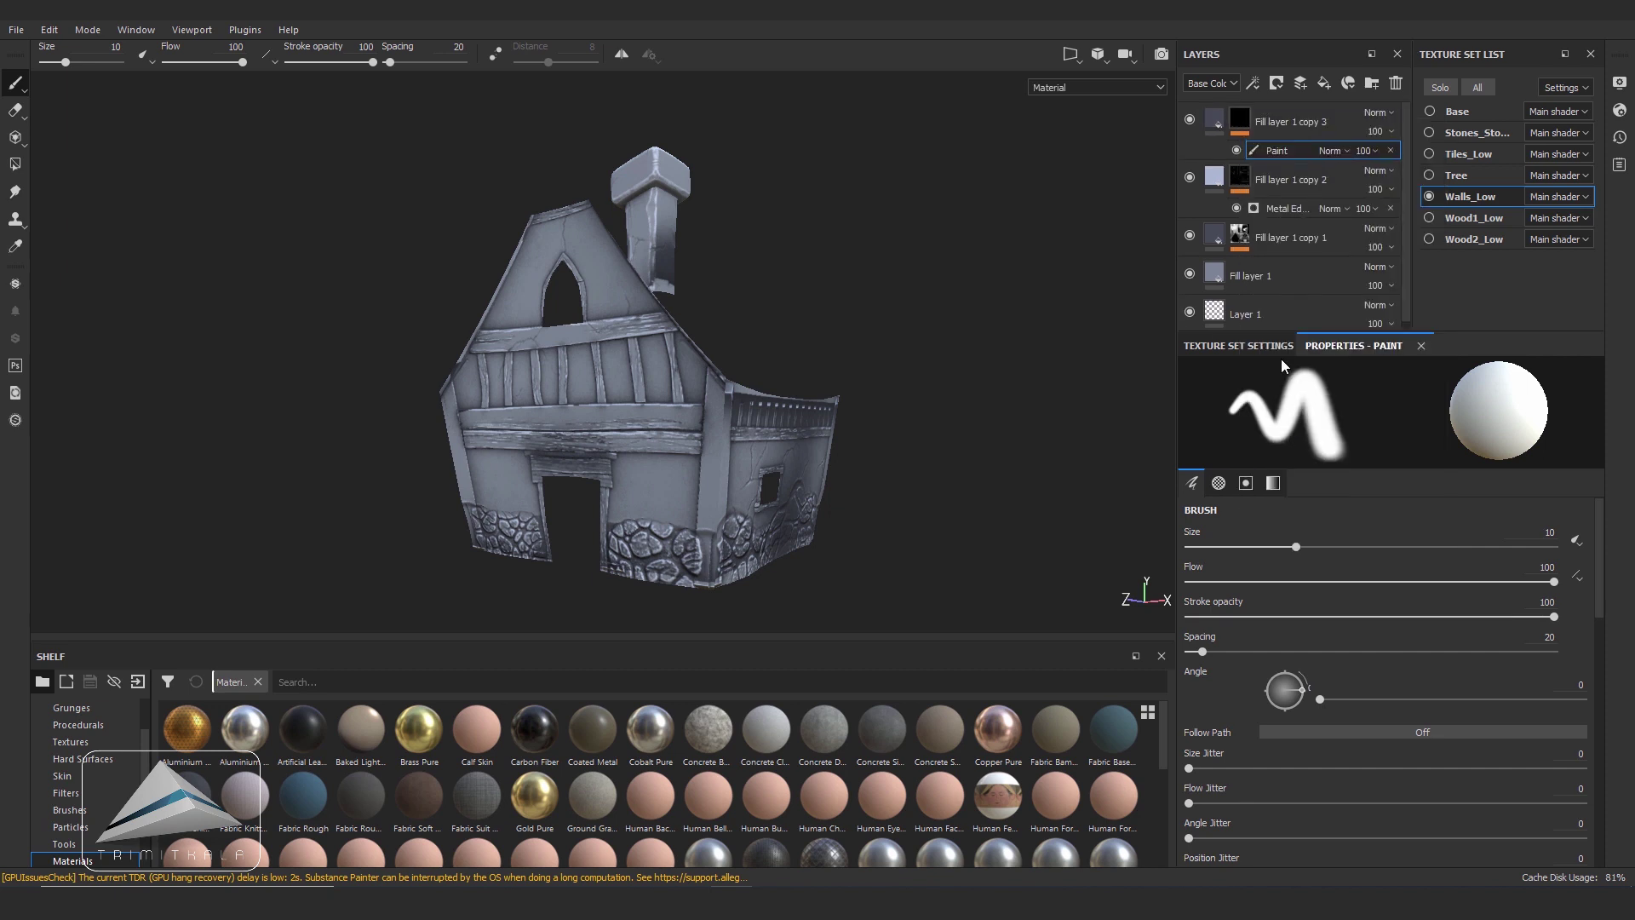
left_click_drag(980, 341, 861, 340, "alt")
scroll(76, 747, "up", 3)
- Give the mask brush the Drips Top alpha, size 15.84 and flow 81
left_click(76, 746)
mouse_move(882, 792)
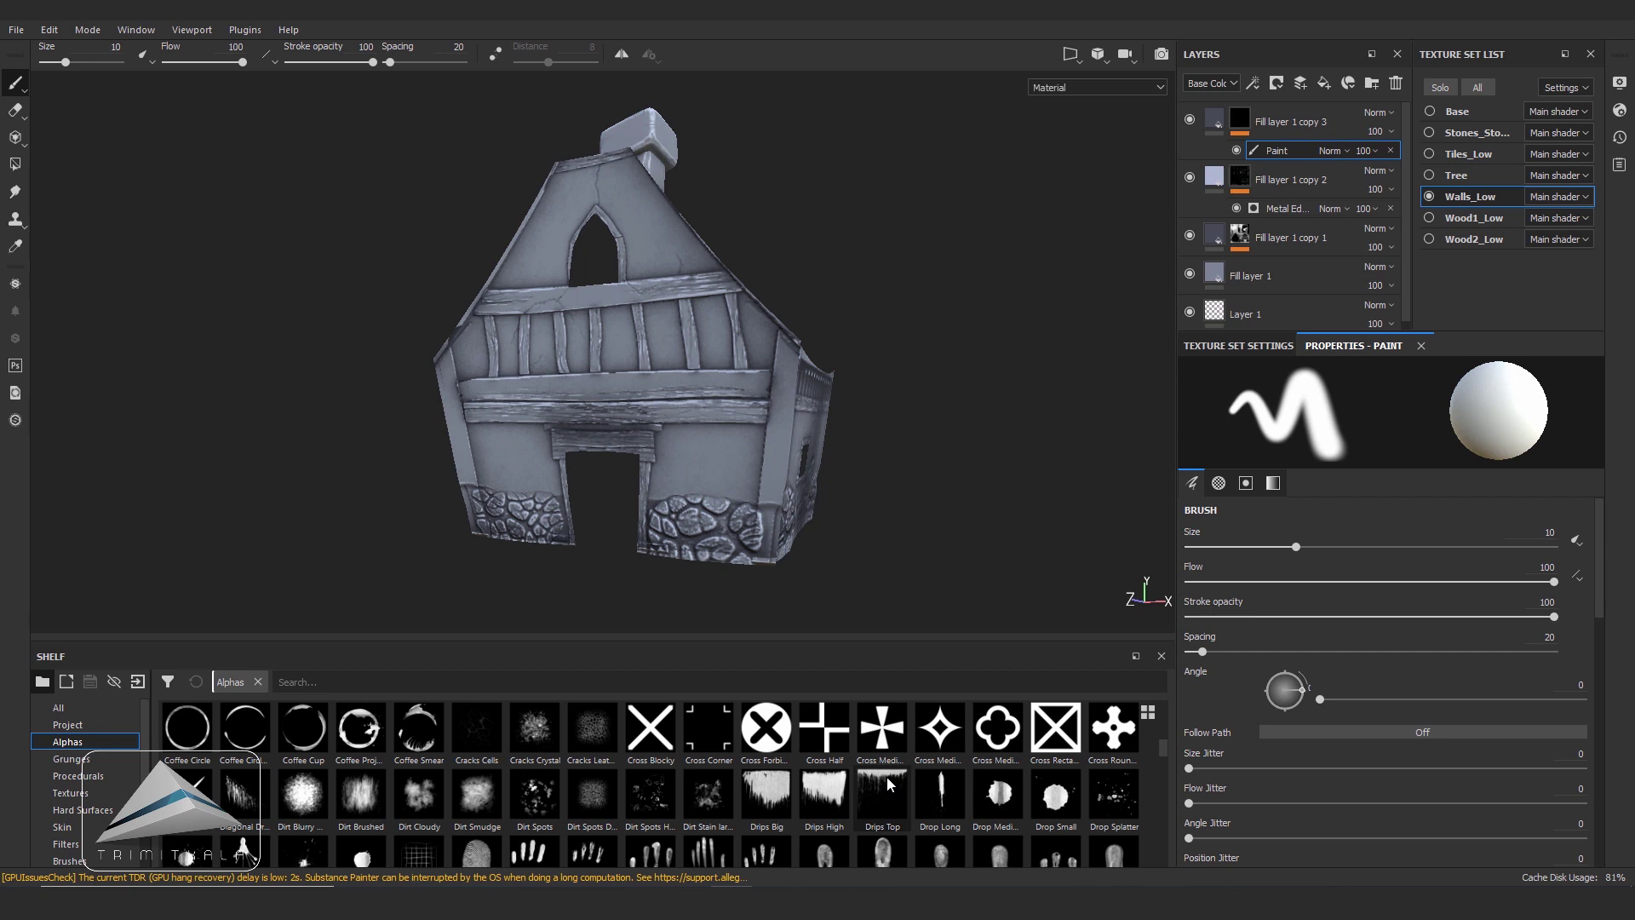
left_click(884, 777)
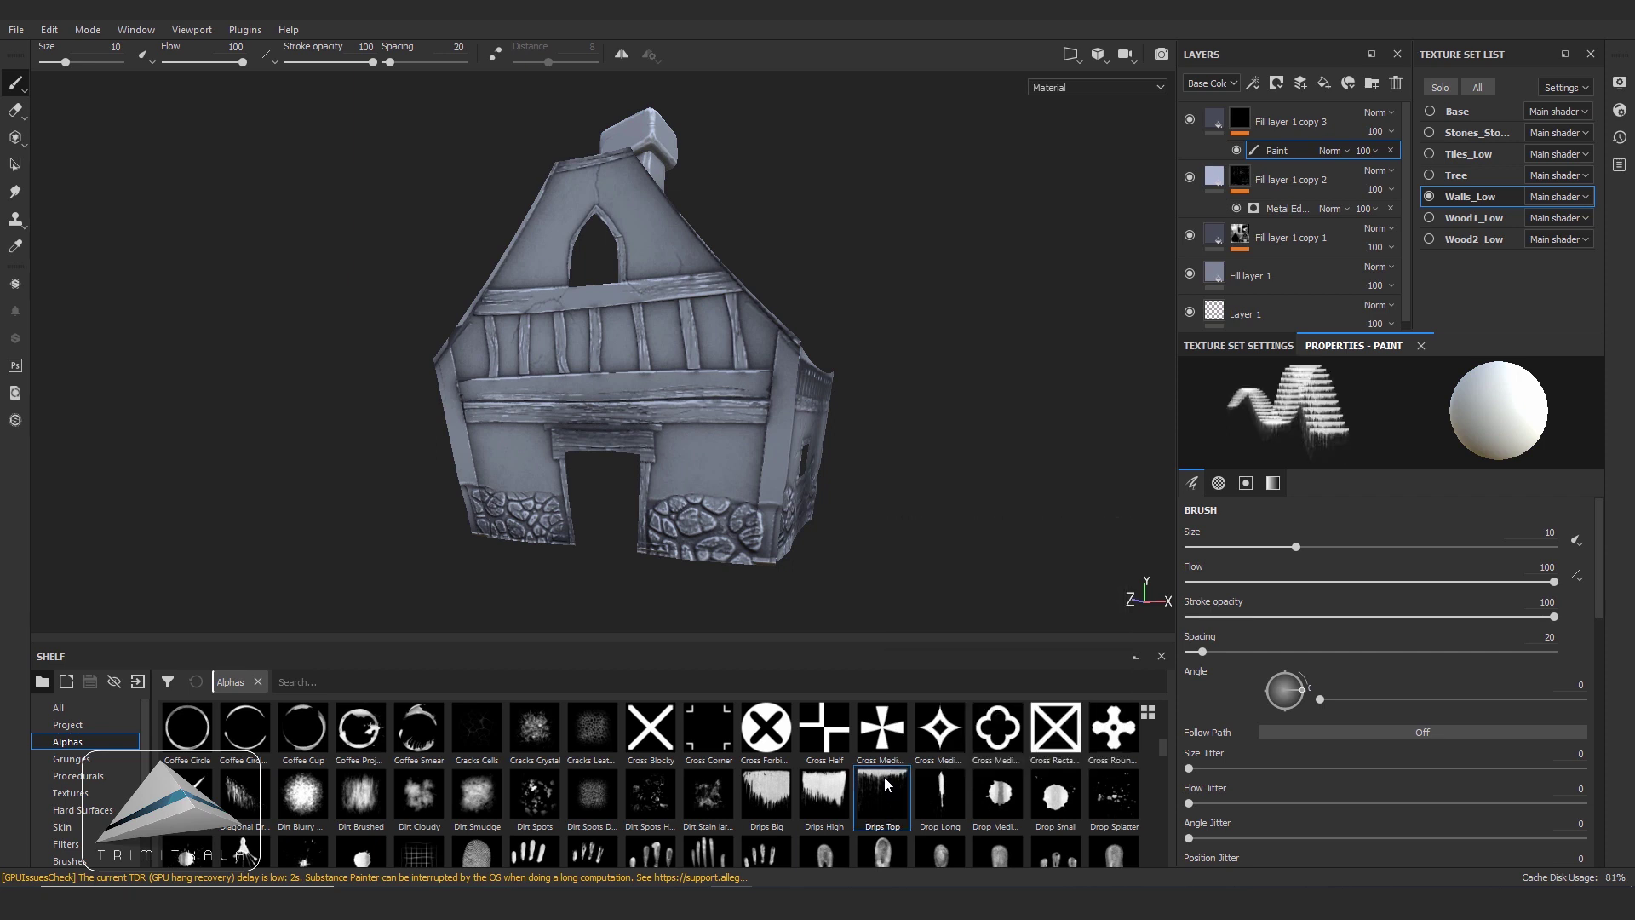
left_click_drag(903, 341, 858, 336, "alt")
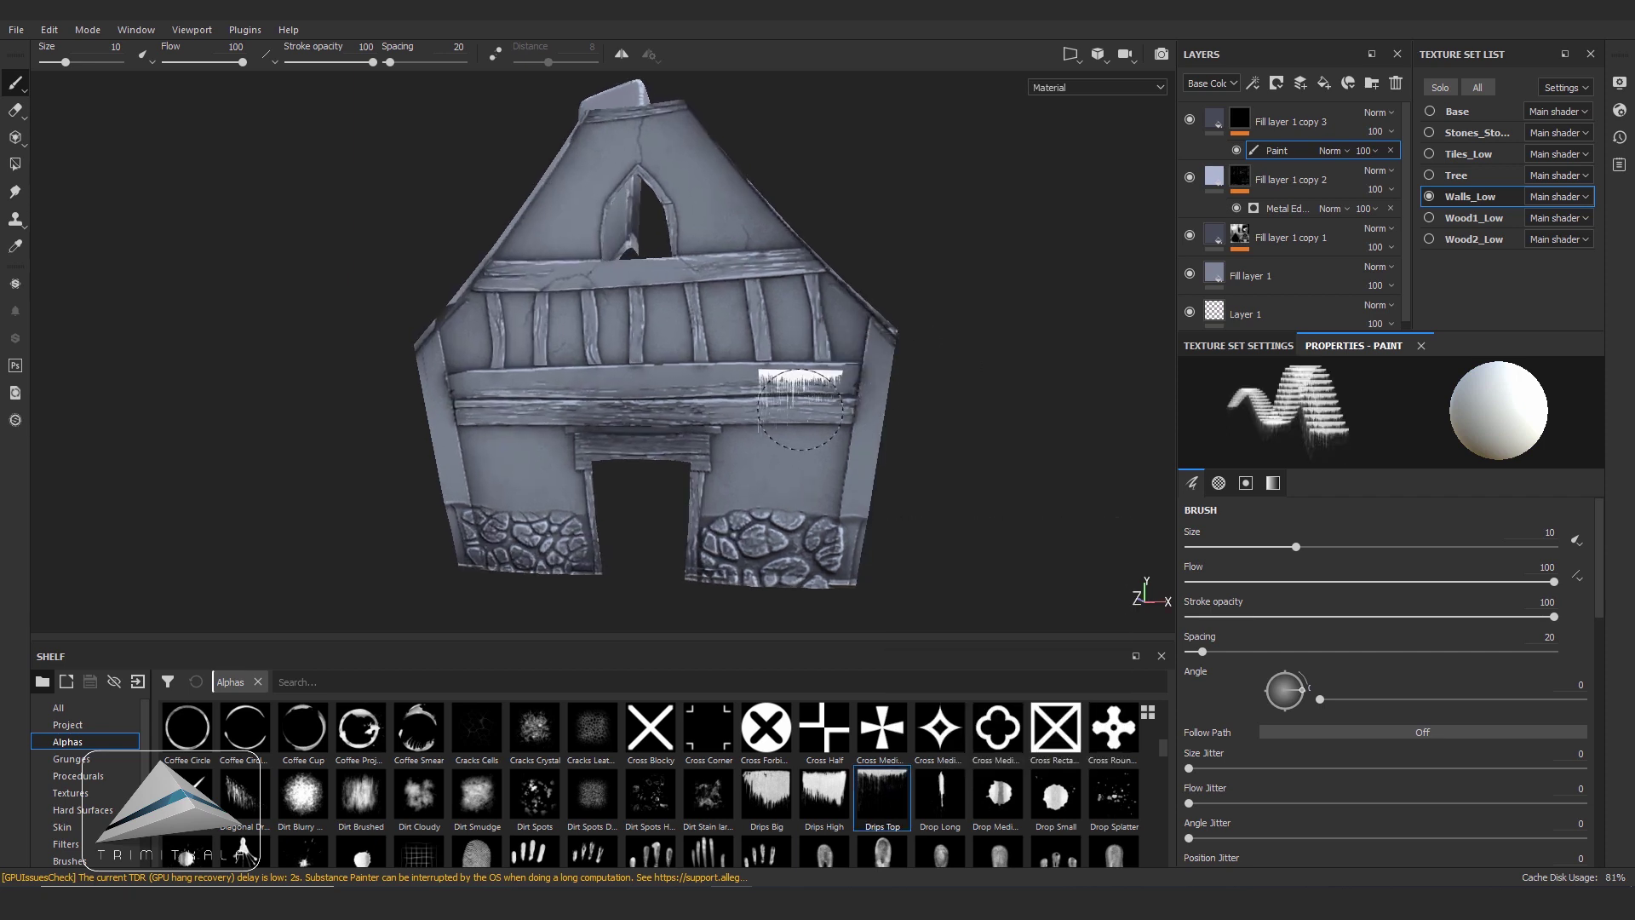
right_click_drag(807, 423, 779, 494, "ctrl")
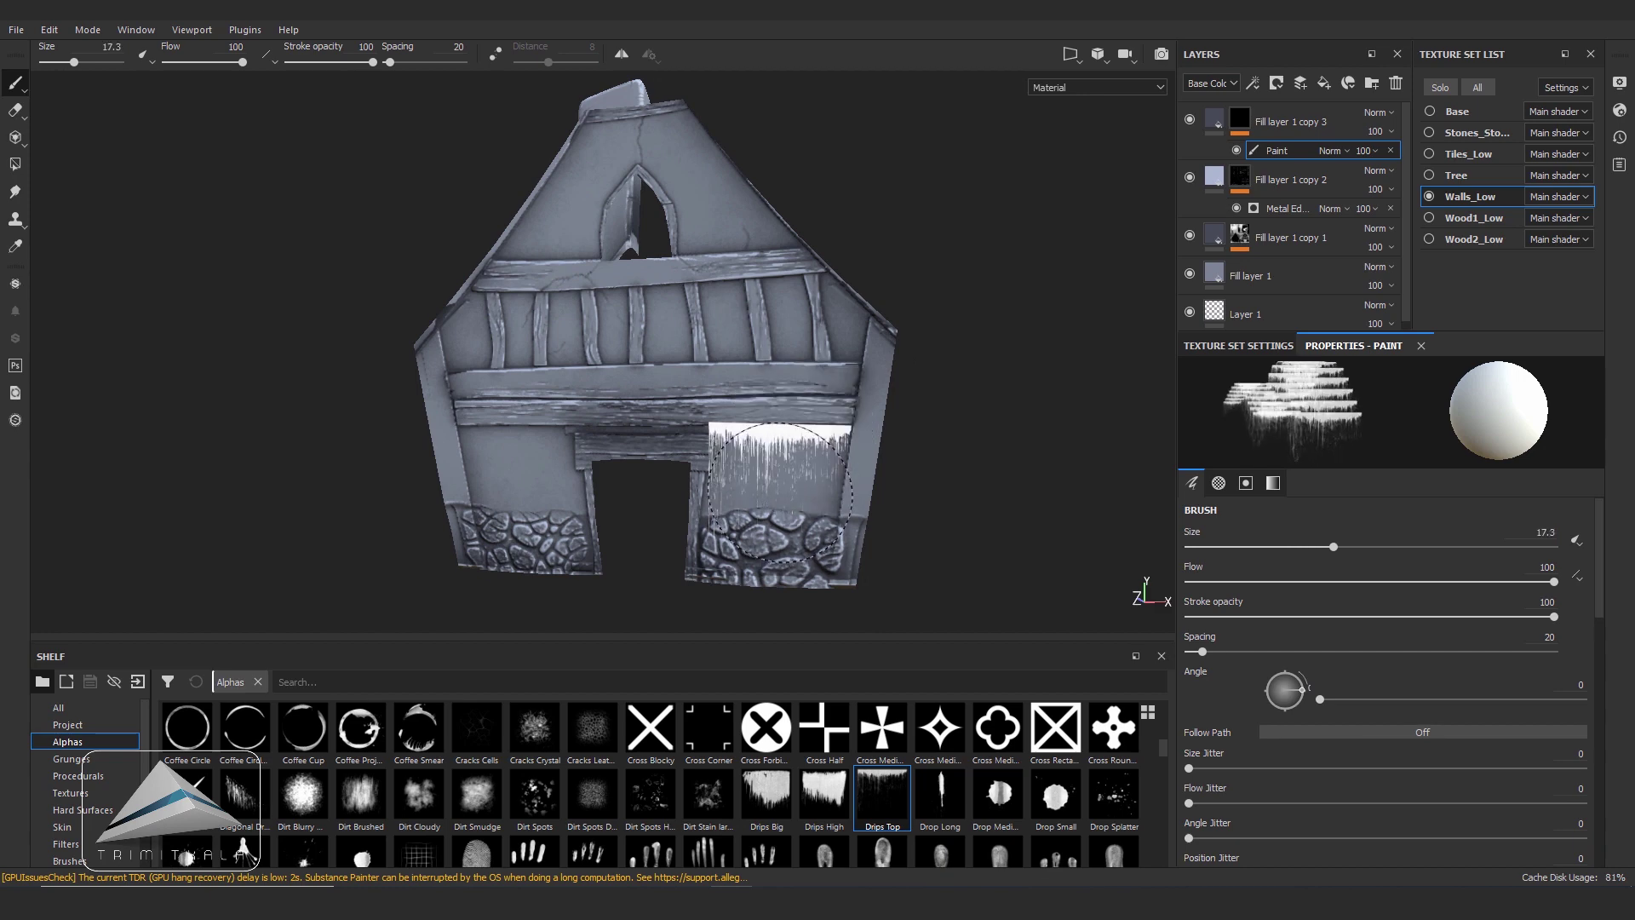
right_click_drag(780, 492, 771, 511, "ctrl")
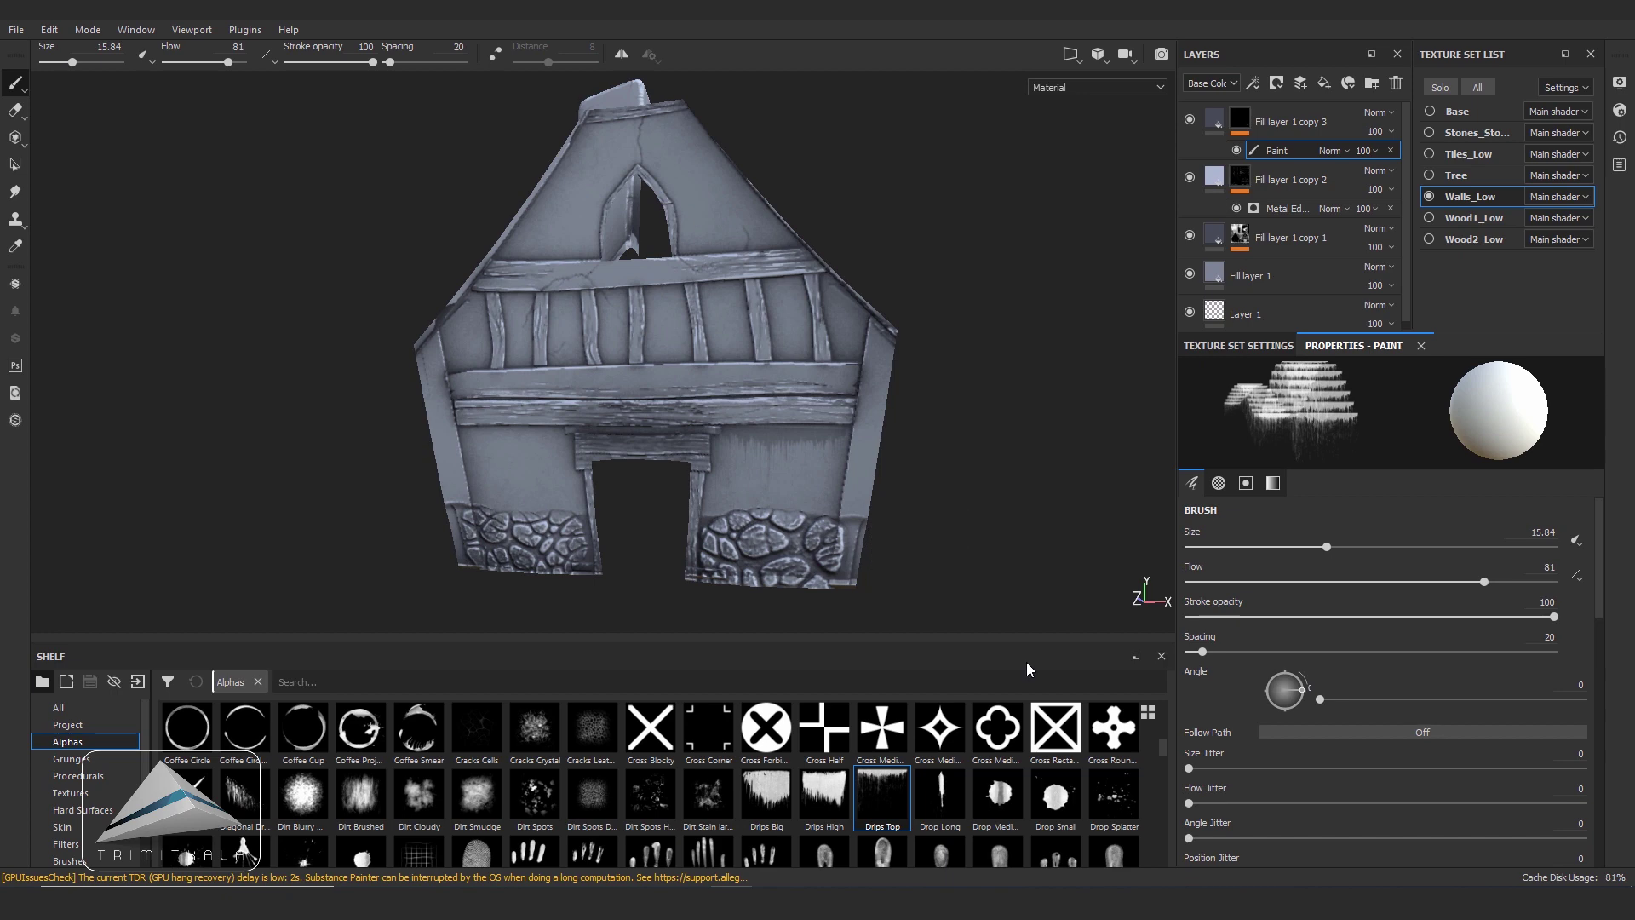
scroll(883, 793, "down", 5)
- Try leak and Drips Big alphas, then paint and undo Drips Top drips above the gable window
left_click(362, 792)
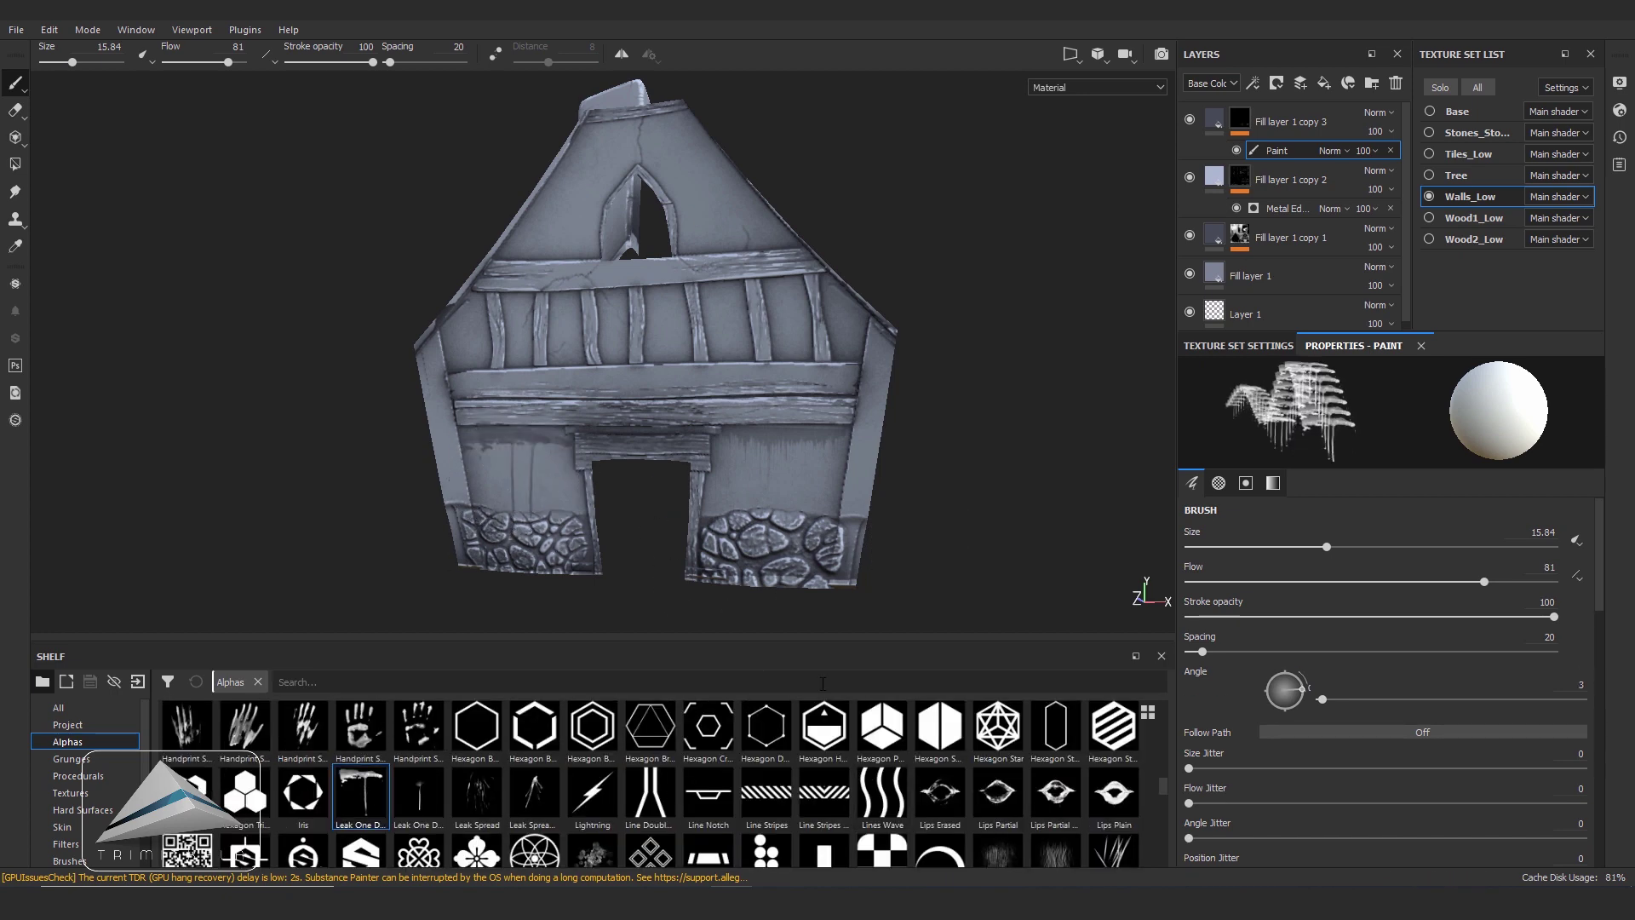
mouse_move(1164, 787)
left_mouse_down()
mouse_move(1161, 851)
mouse_move(1166, 749)
left_mouse_up()
left_click(767, 817)
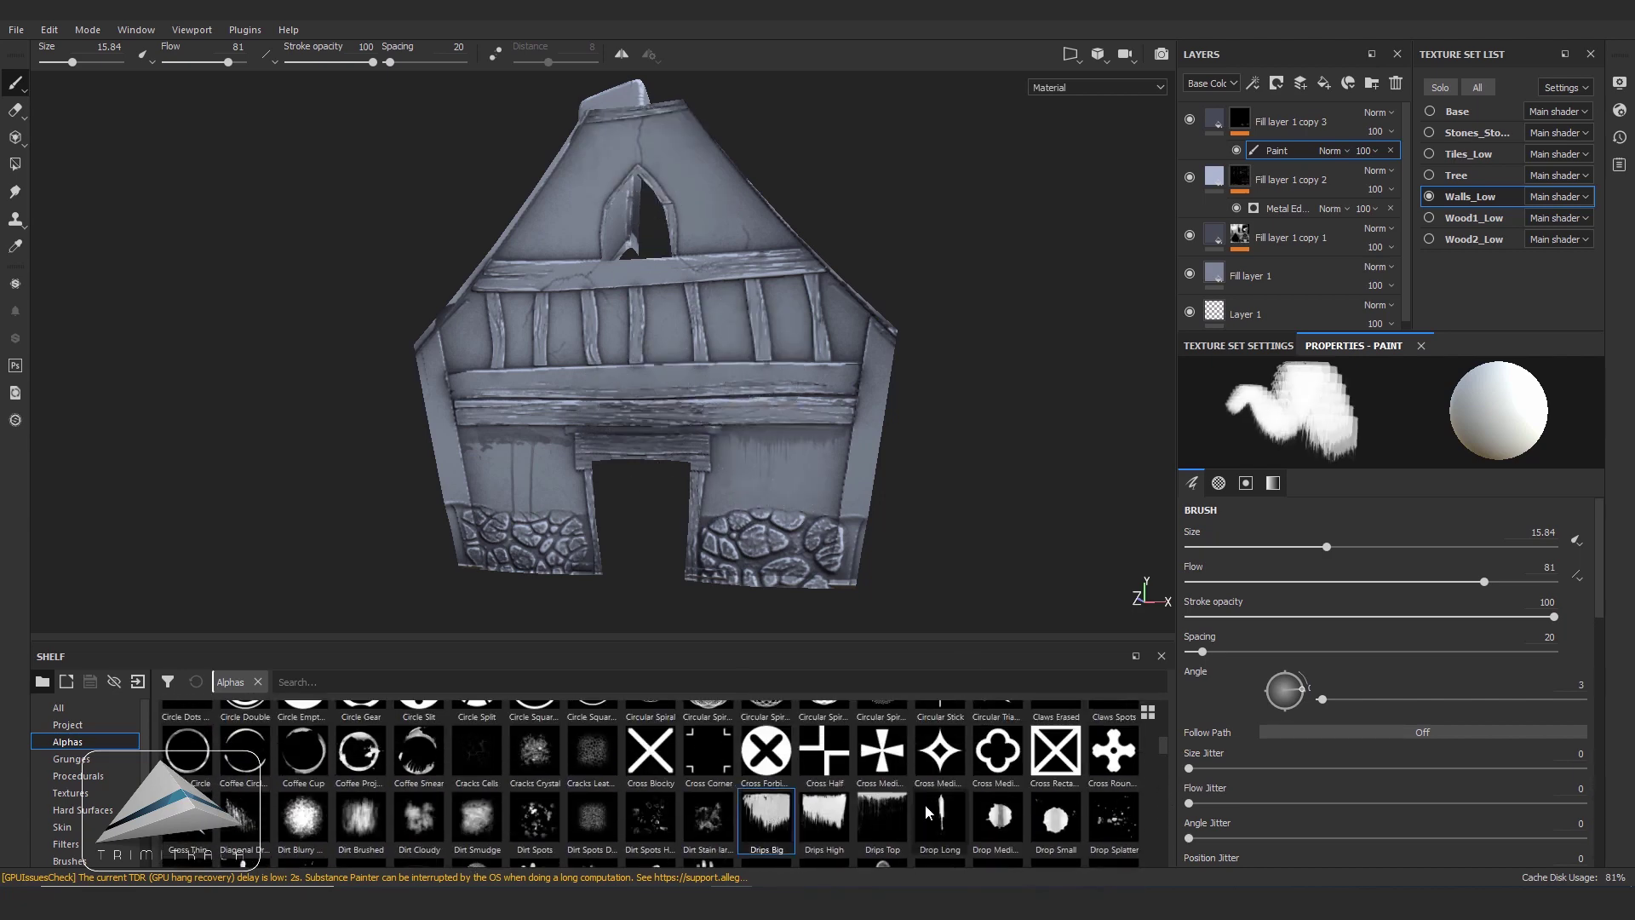
left_click(882, 819)
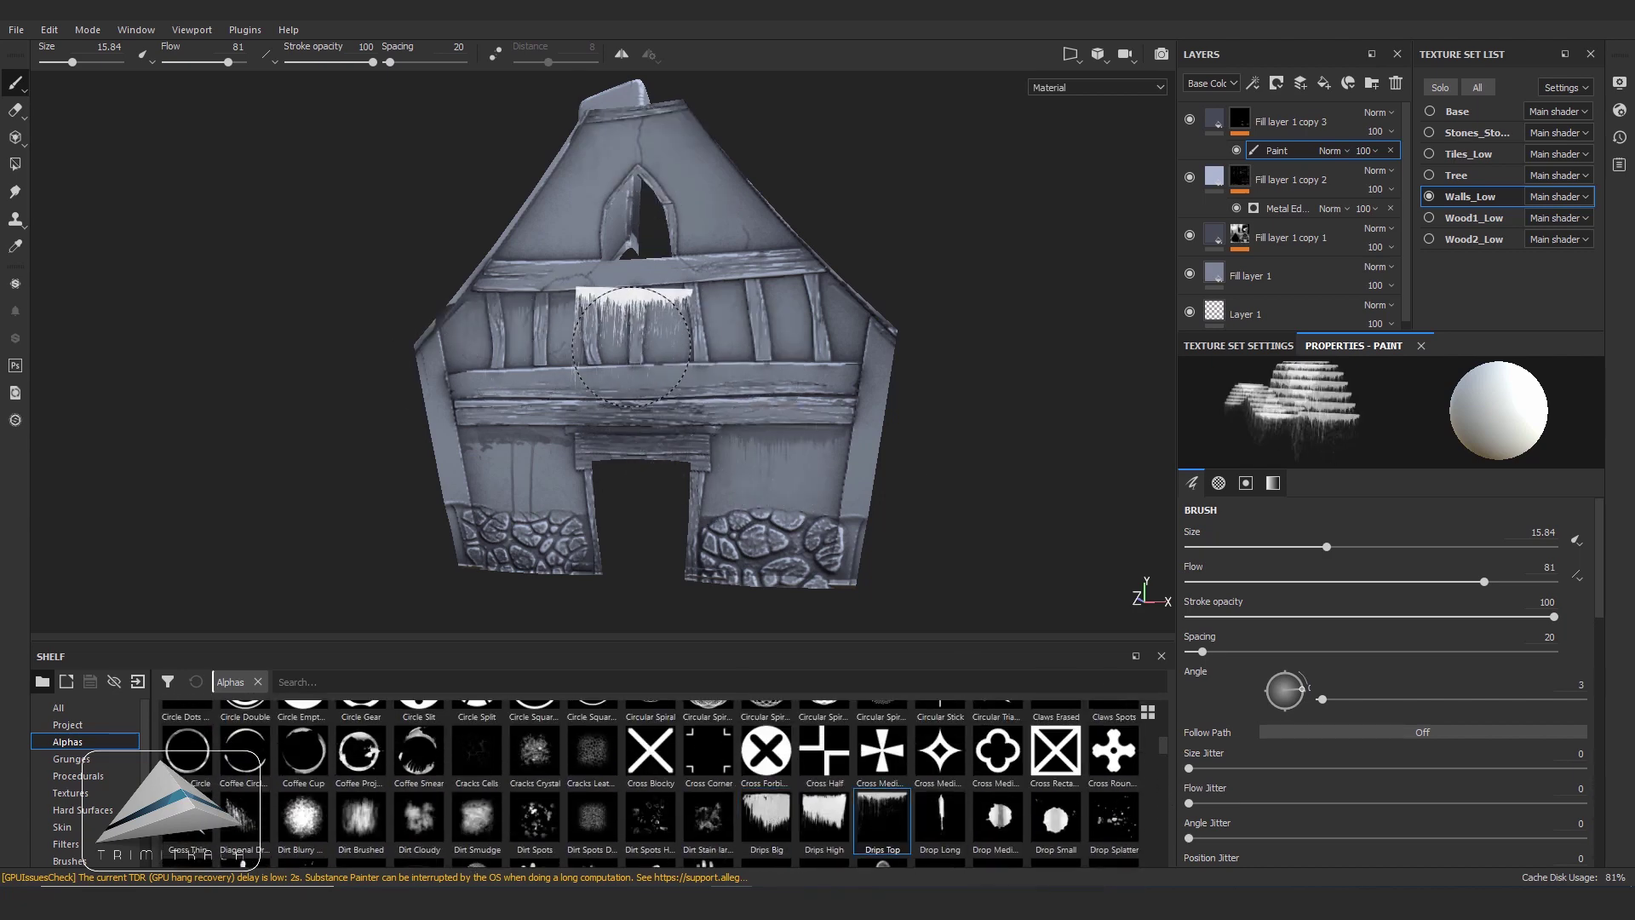
key("bracketright")
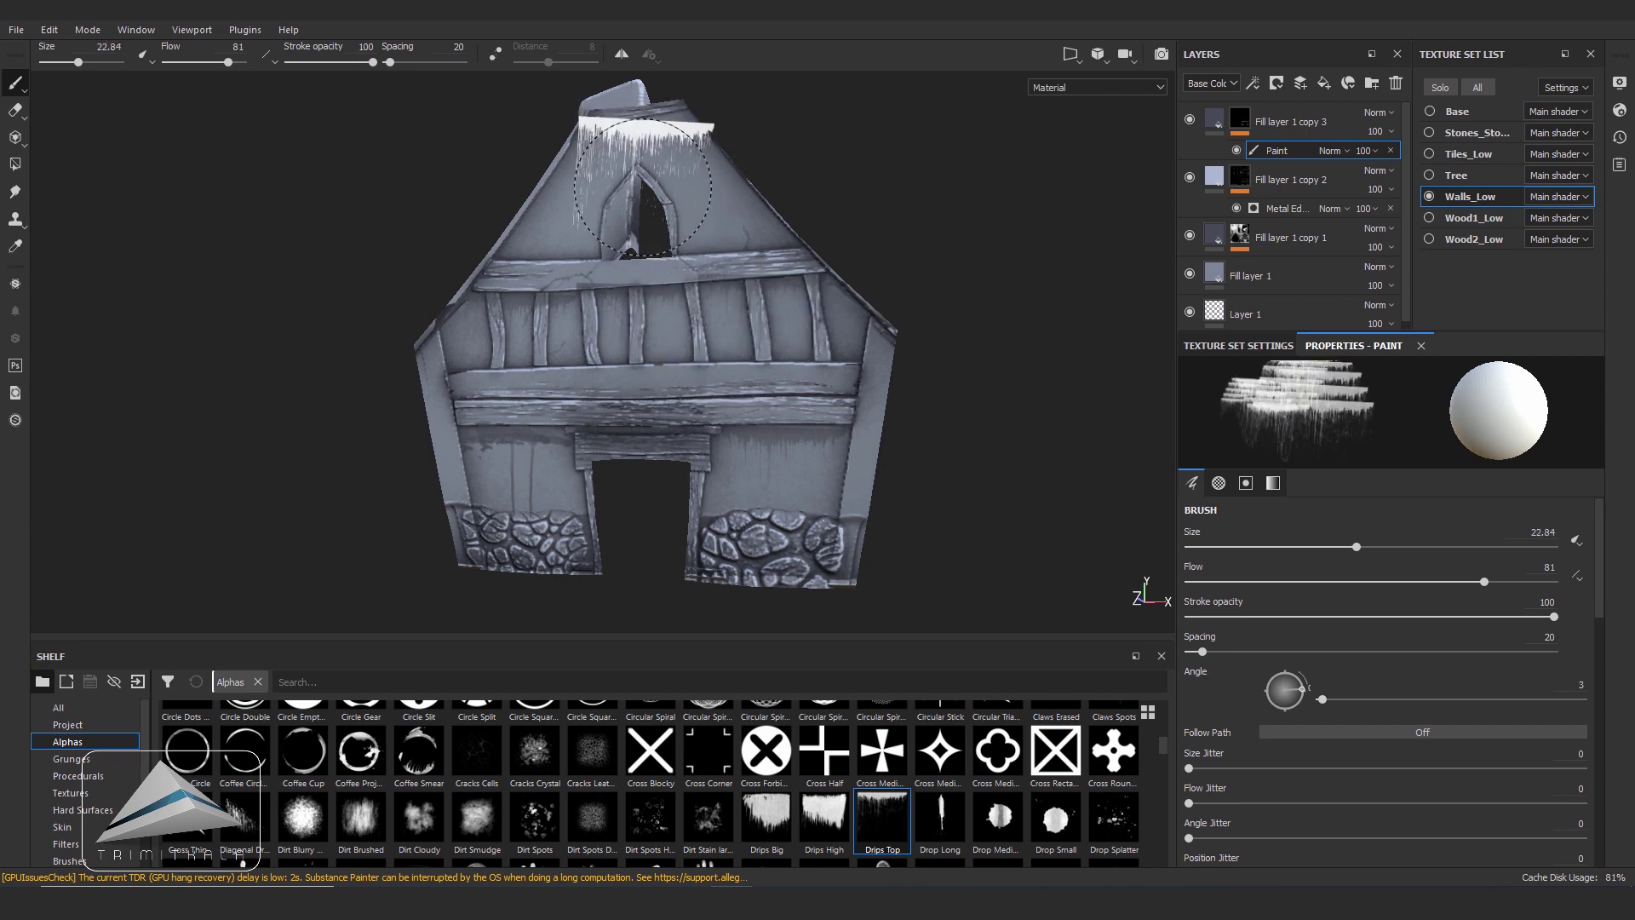
left_click_drag(758, 230, 635, 201, "alt")
key("ctrl+z")
key("ctrl+z")
- Compare the thick and thin leak-drip alphas and settle on the thicker one
scroll(596, 784, "down", 3)
scroll(597, 784, "down", 2)
left_click(361, 817)
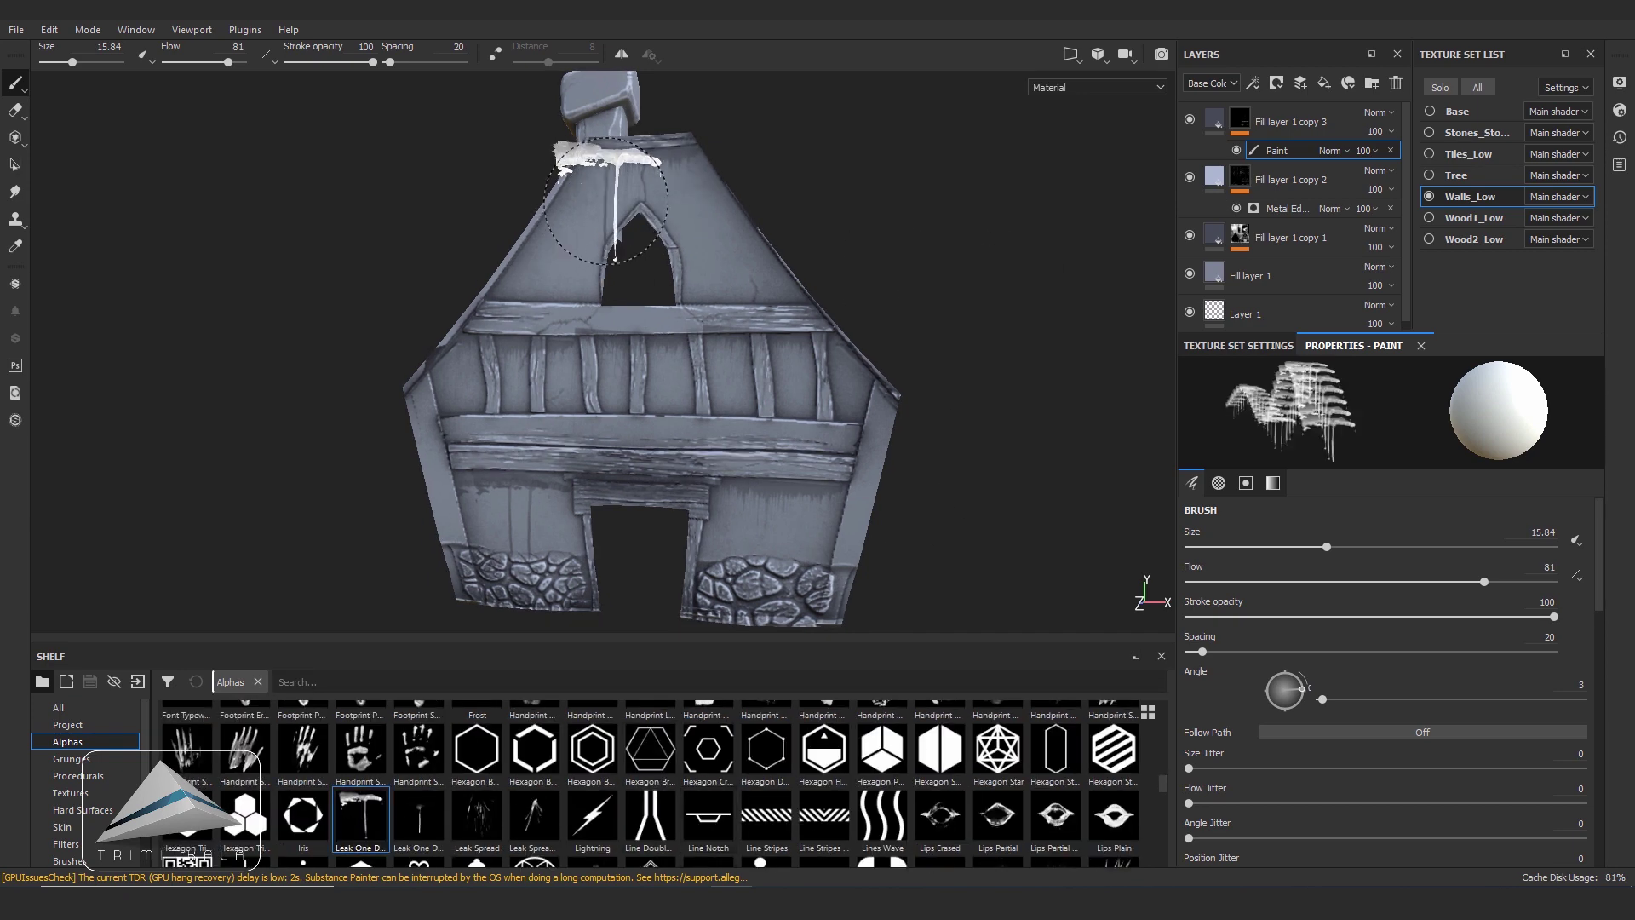
left_click(419, 818)
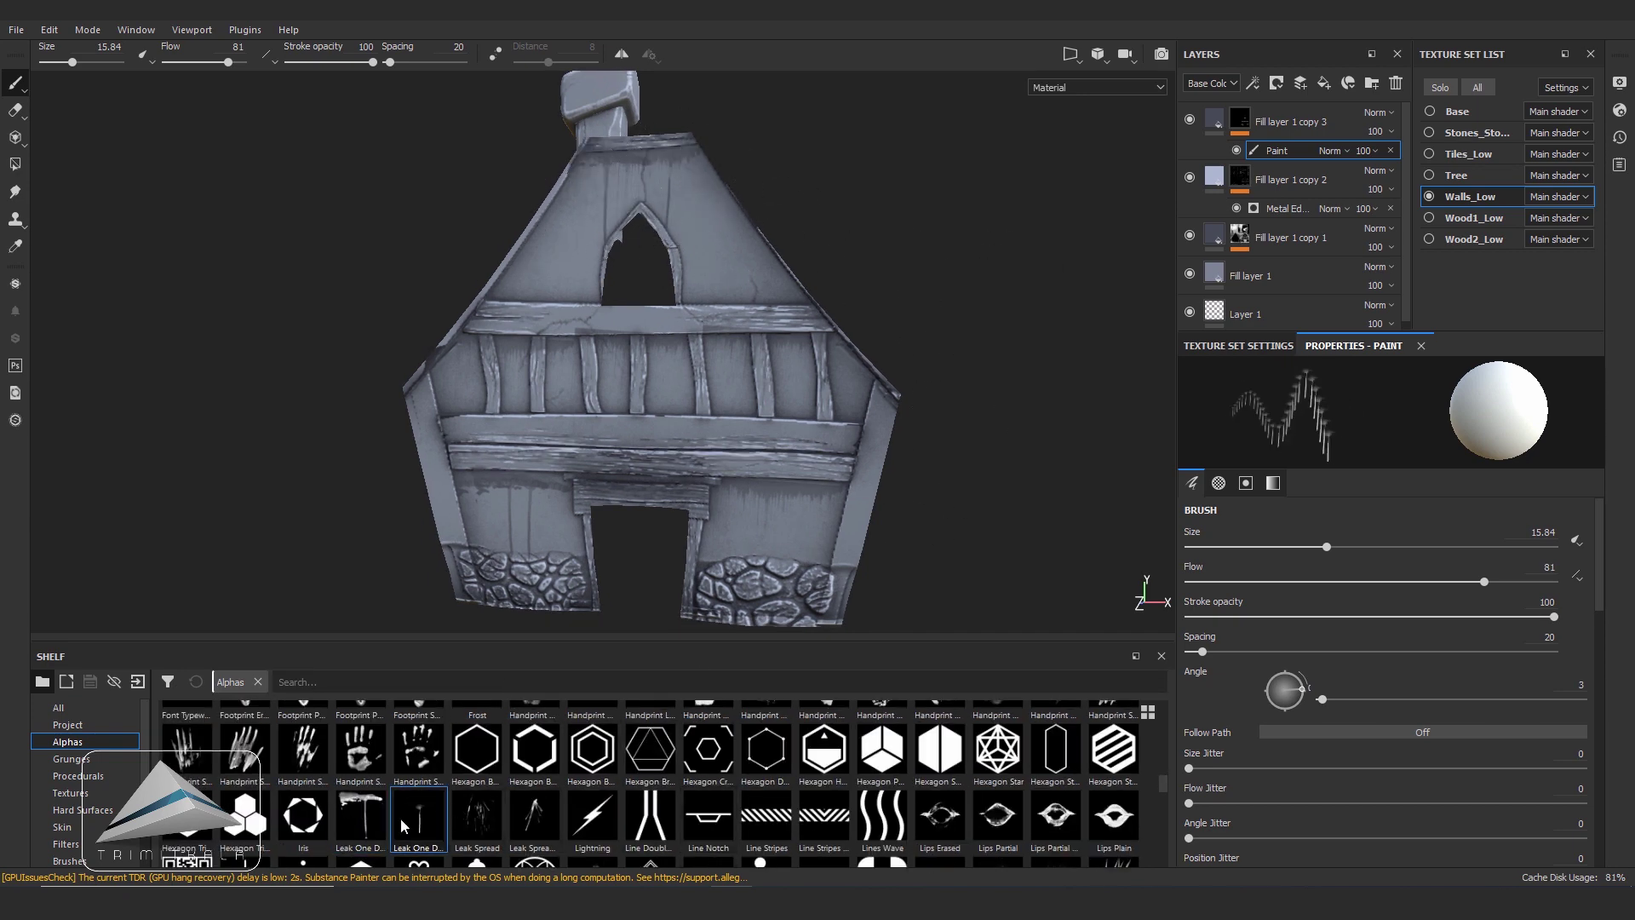
left_click(361, 818)
scroll(690, 170, "down", 2)
- Paint Drips Top drips around the side-wall window with brush angle 273 and size 27
left_click_drag(690, 171, 1025, 486, "alt")
mouse_move(777, 383)
left_mouse_down("alt")
mouse_move(817, 464)
mouse_move(852, 477)
left_mouse_up("alt")
left_click_drag(1163, 785, 1163, 731)
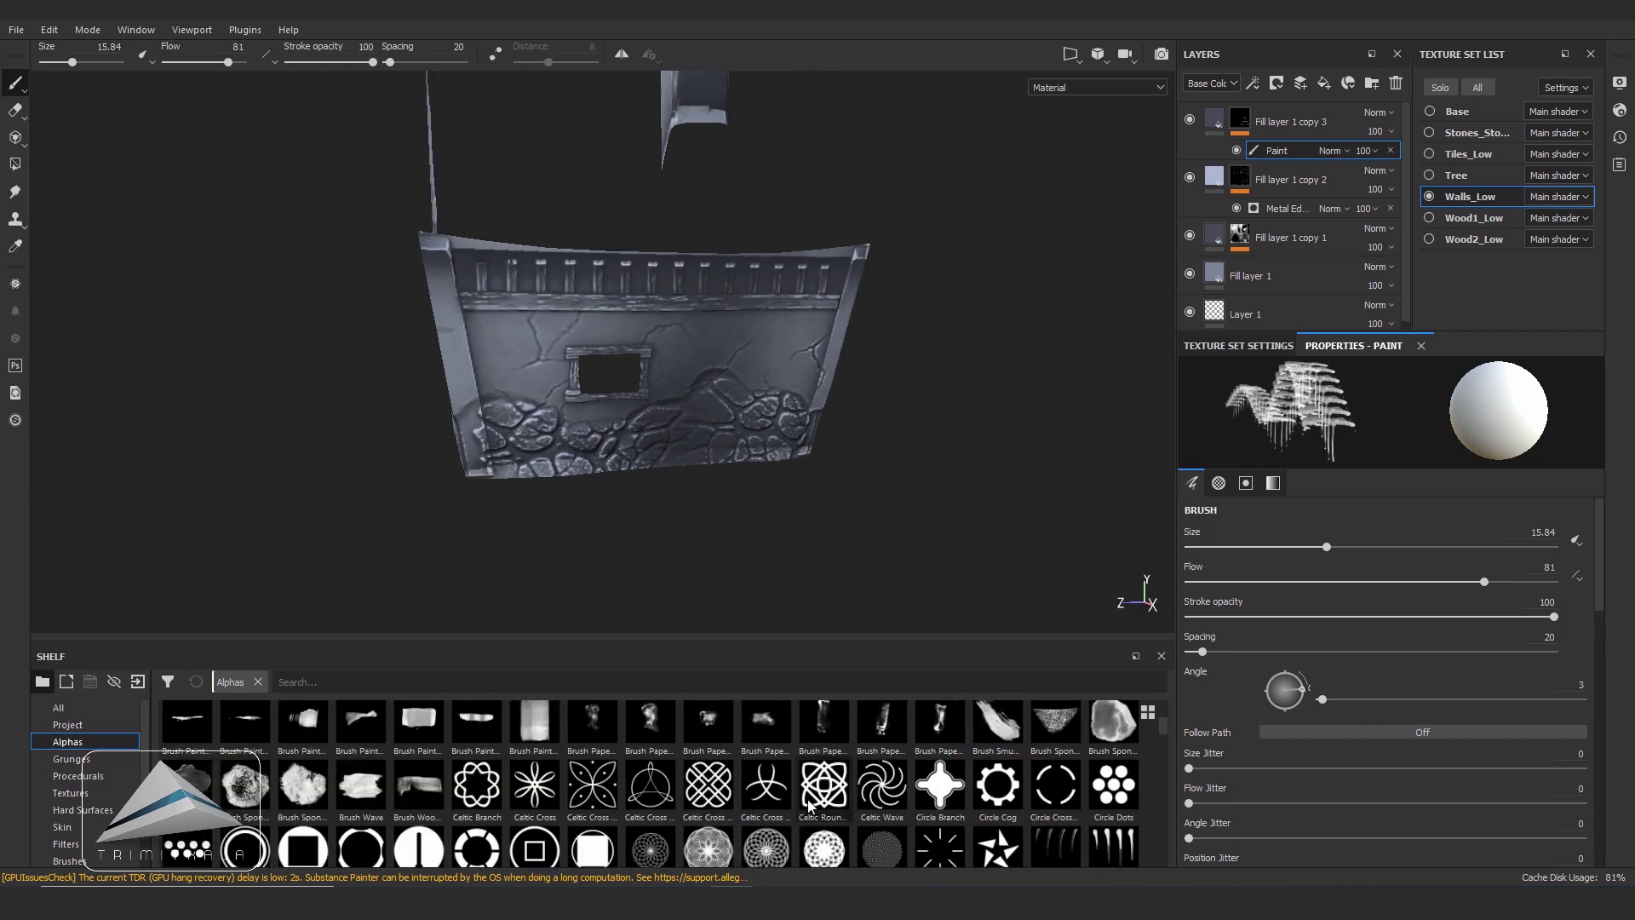
left_click(823, 805)
left_click_drag(1322, 700, 1520, 700)
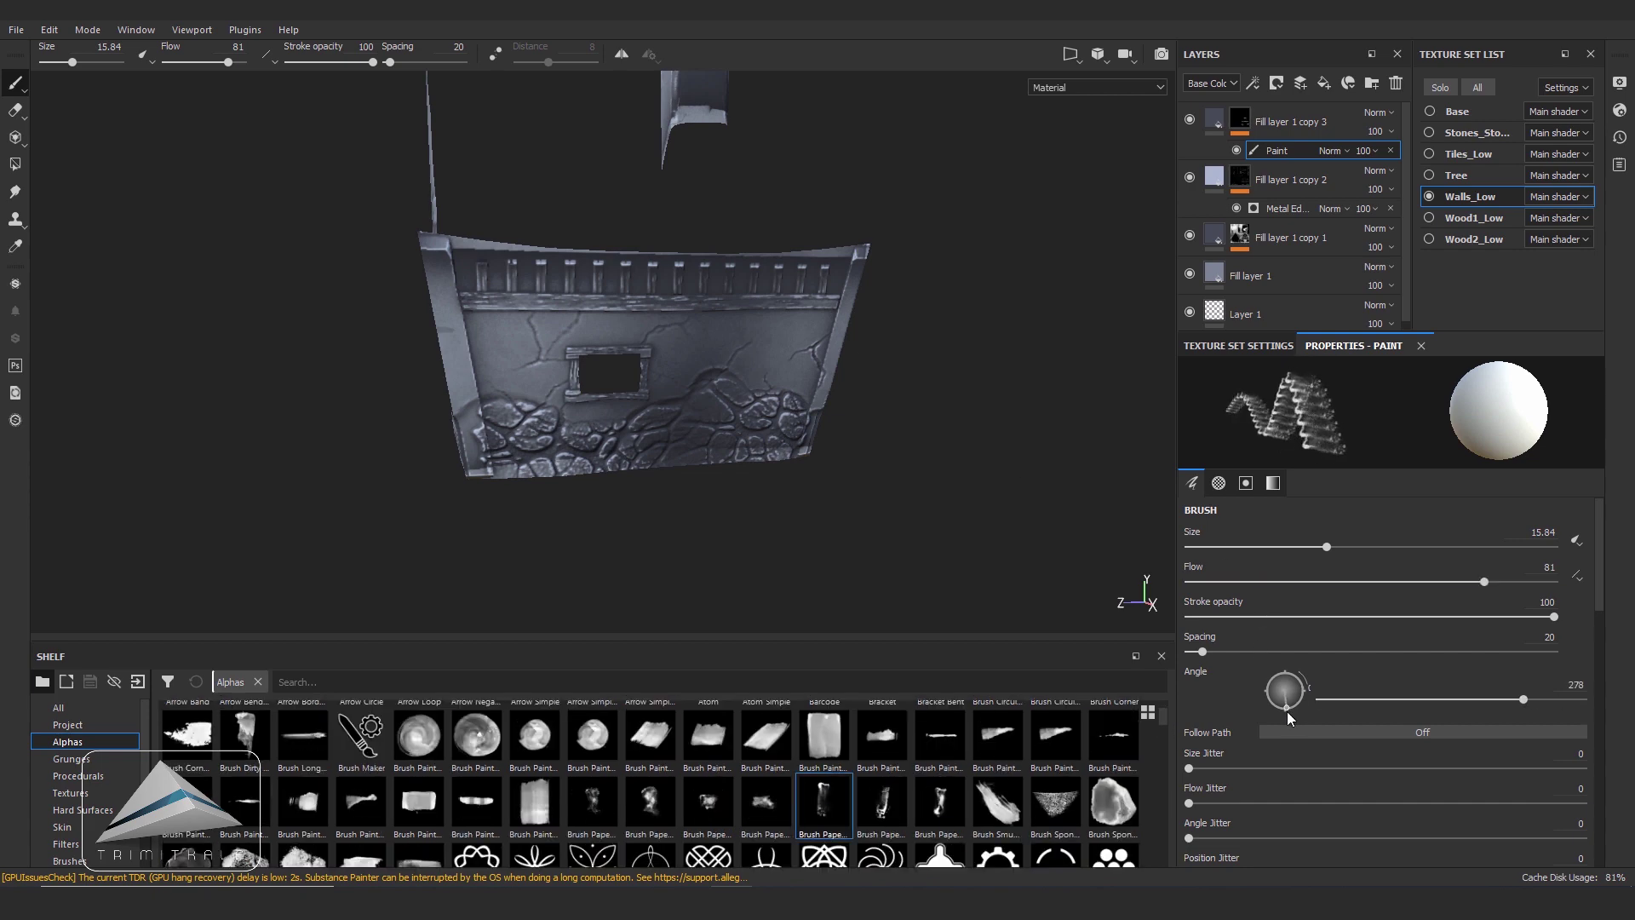
right_click_drag(805, 358, 839, 357, "ctrl")
scroll(848, 818, "down", 5)
scroll(848, 818, "down", 5)
left_click(882, 734)
mouse_move(537, 337)
left_mouse_down("alt")
mouse_move(560, 325)
mouse_move(596, 366)
left_mouse_up("alt")
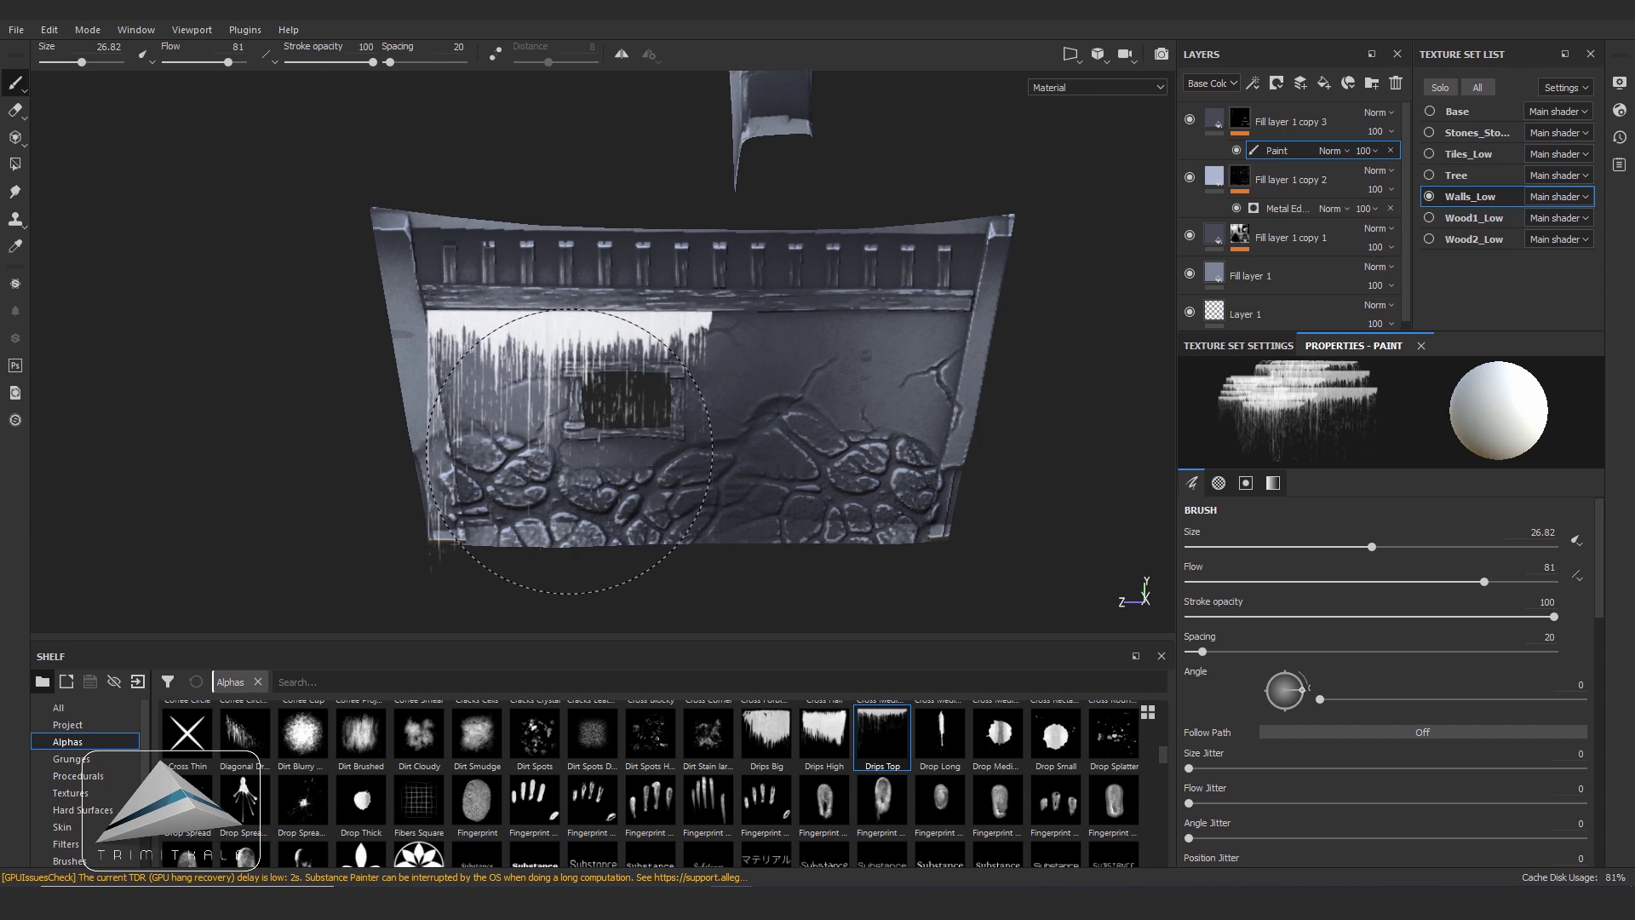
- Reset the brush angle to 0 and use the leak-drip alpha at size 33 near the chimney
mouse_move(971, 477)
left_mouse_down("alt")
mouse_move(605, 477)
mouse_move(647, 426)
left_mouse_up("alt")
scroll(647, 800, "down", 5)
left_click(419, 735)
right_click_drag(749, 354, 771, 354, "ctrl")
mouse_move(906, 366)
left_mouse_down("alt")
mouse_move(860, 365)
mouse_move(903, 383)
left_mouse_up("alt")
left_click(998, 801)
scroll(460, 809, "down", 5)
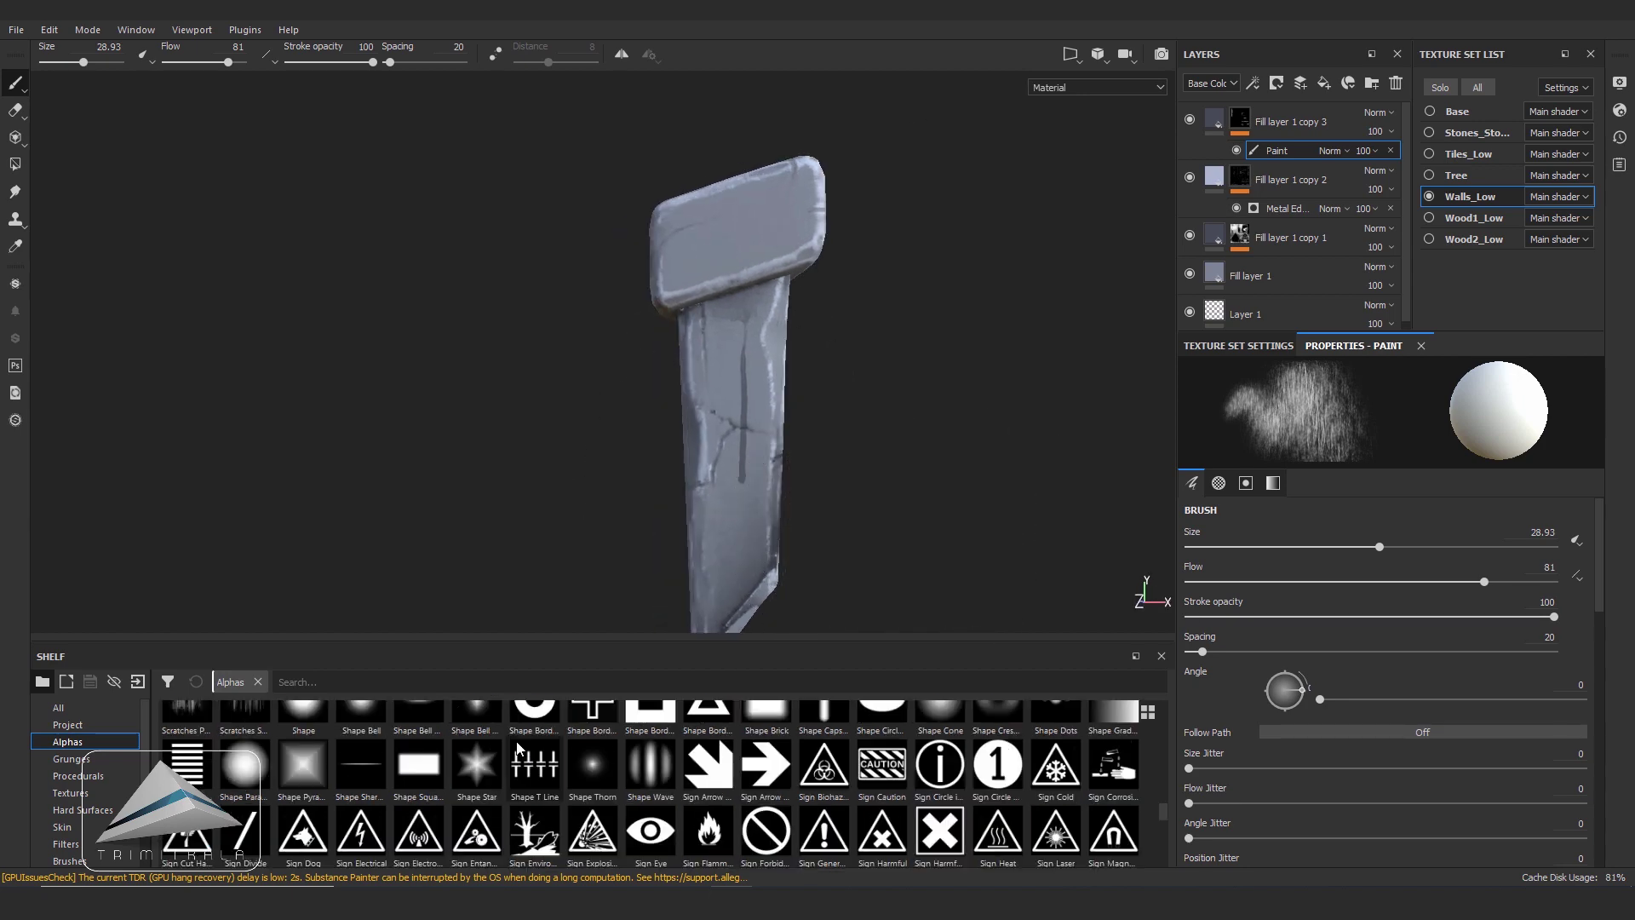
scroll(460, 809, "up", 6)
left_click(419, 766)
right_click_drag(727, 376, 762, 377, "ctrl")
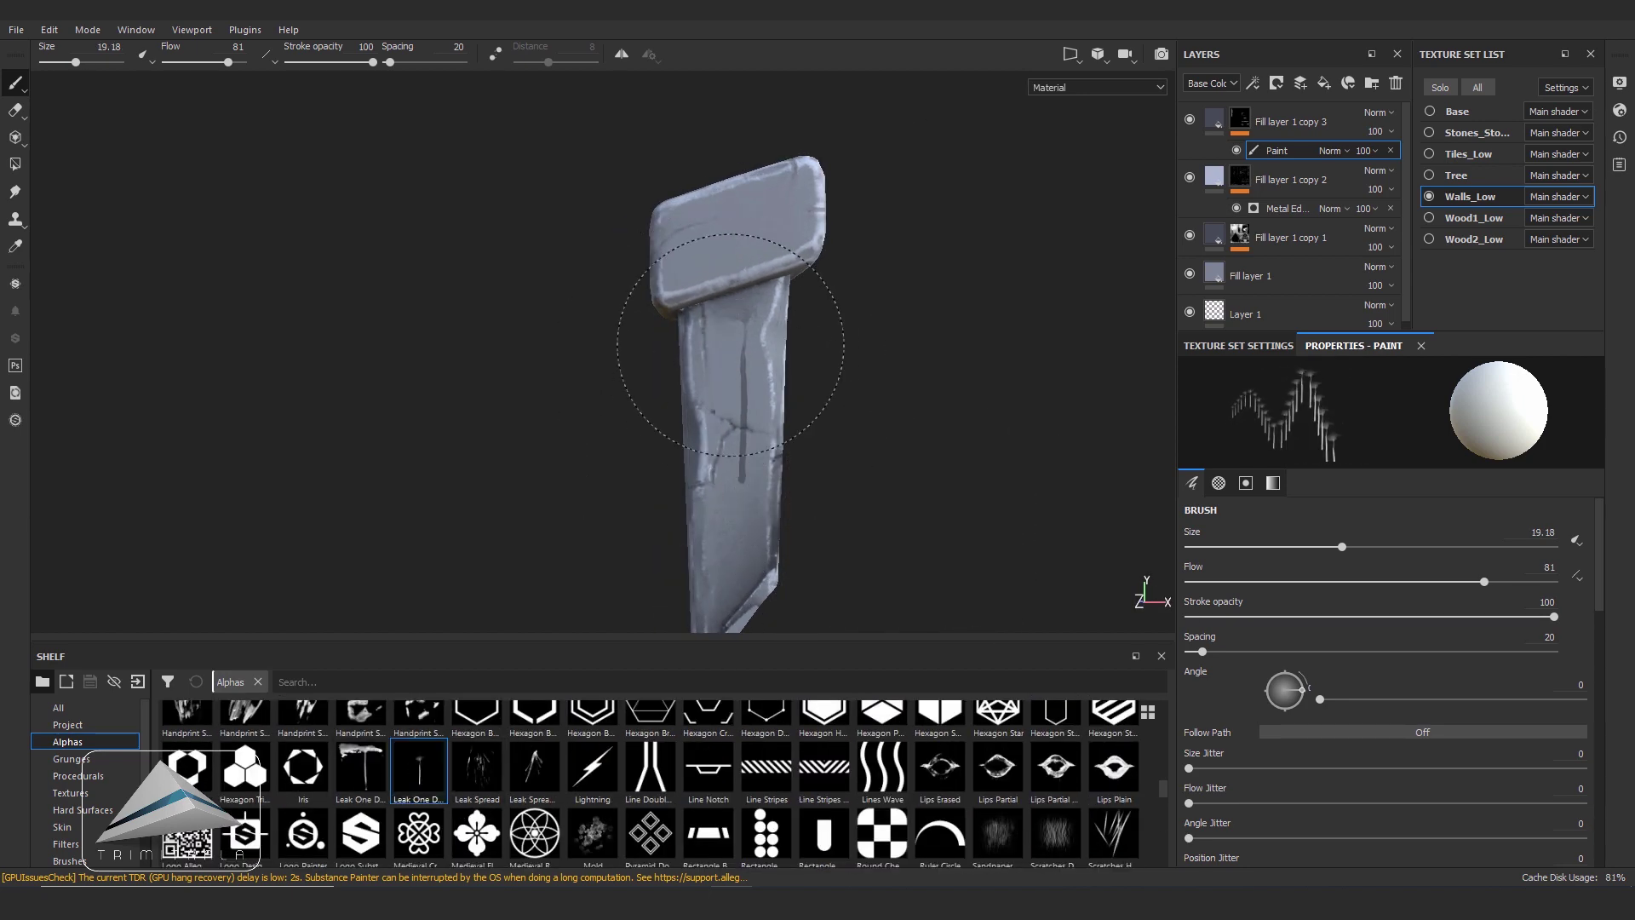
- Stamp Drips Big and Drips Top drips at size 15.84 on the wall beside the window
mouse_move(726, 377)
left_mouse_down("alt")
mouse_move(750, 418)
mouse_move(724, 379)
left_mouse_up("alt")
scroll(511, 809, "up", 5)
scroll(511, 809, "up", 3)
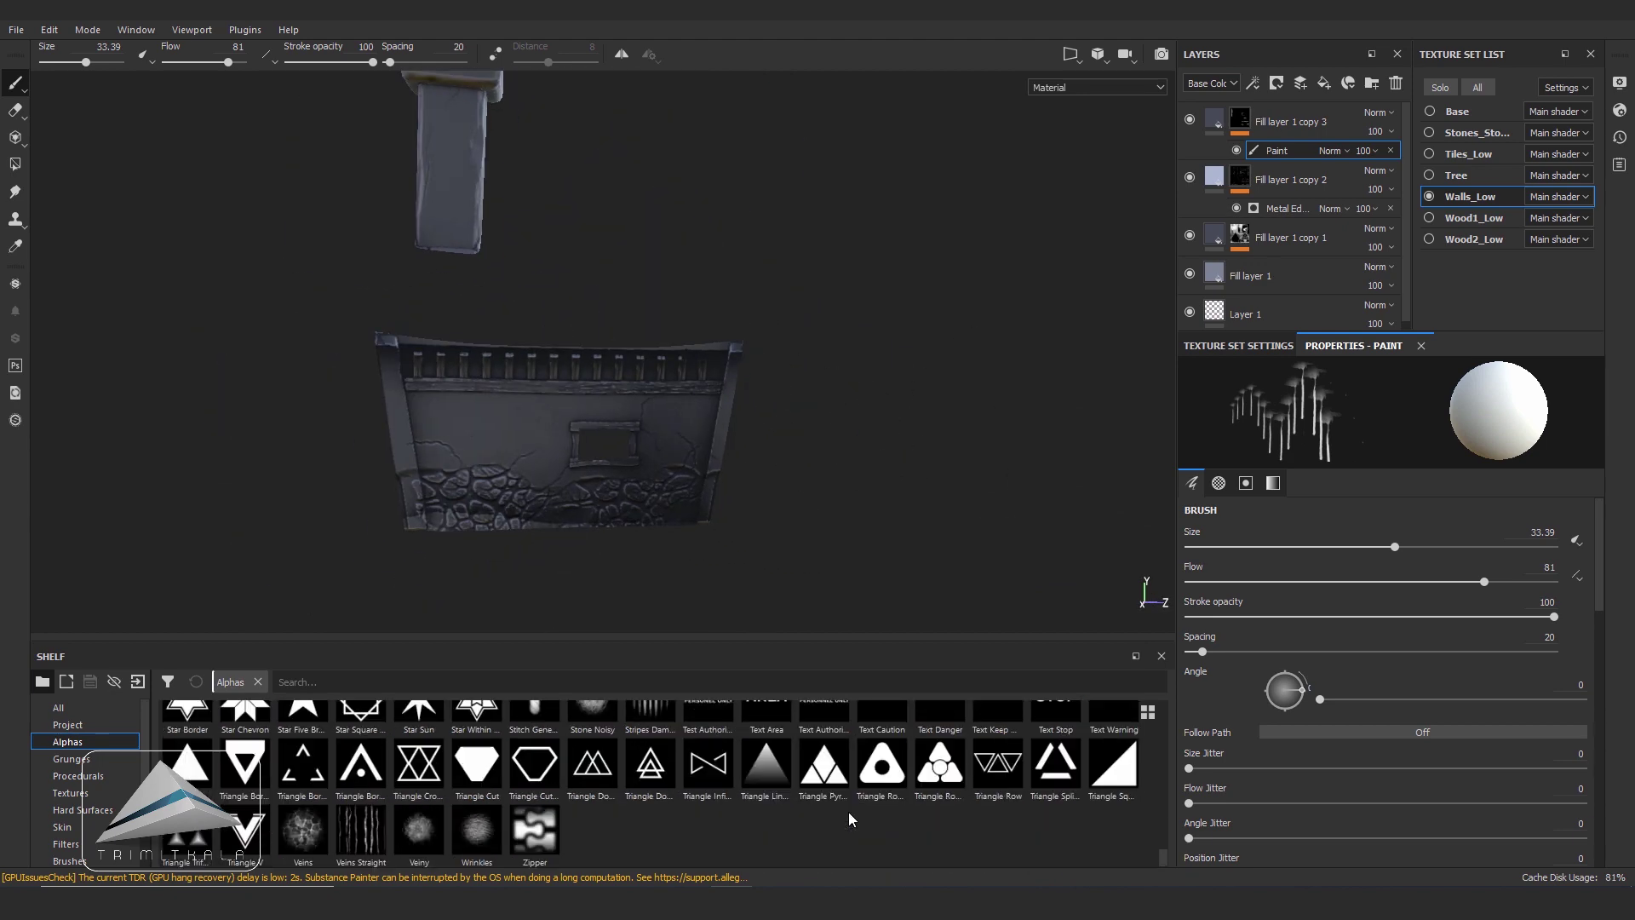
scroll(511, 809, "up", 3)
left_click(765, 835)
left_click(507, 480)
right_click_drag(506, 480, 417, 482, "ctrl")
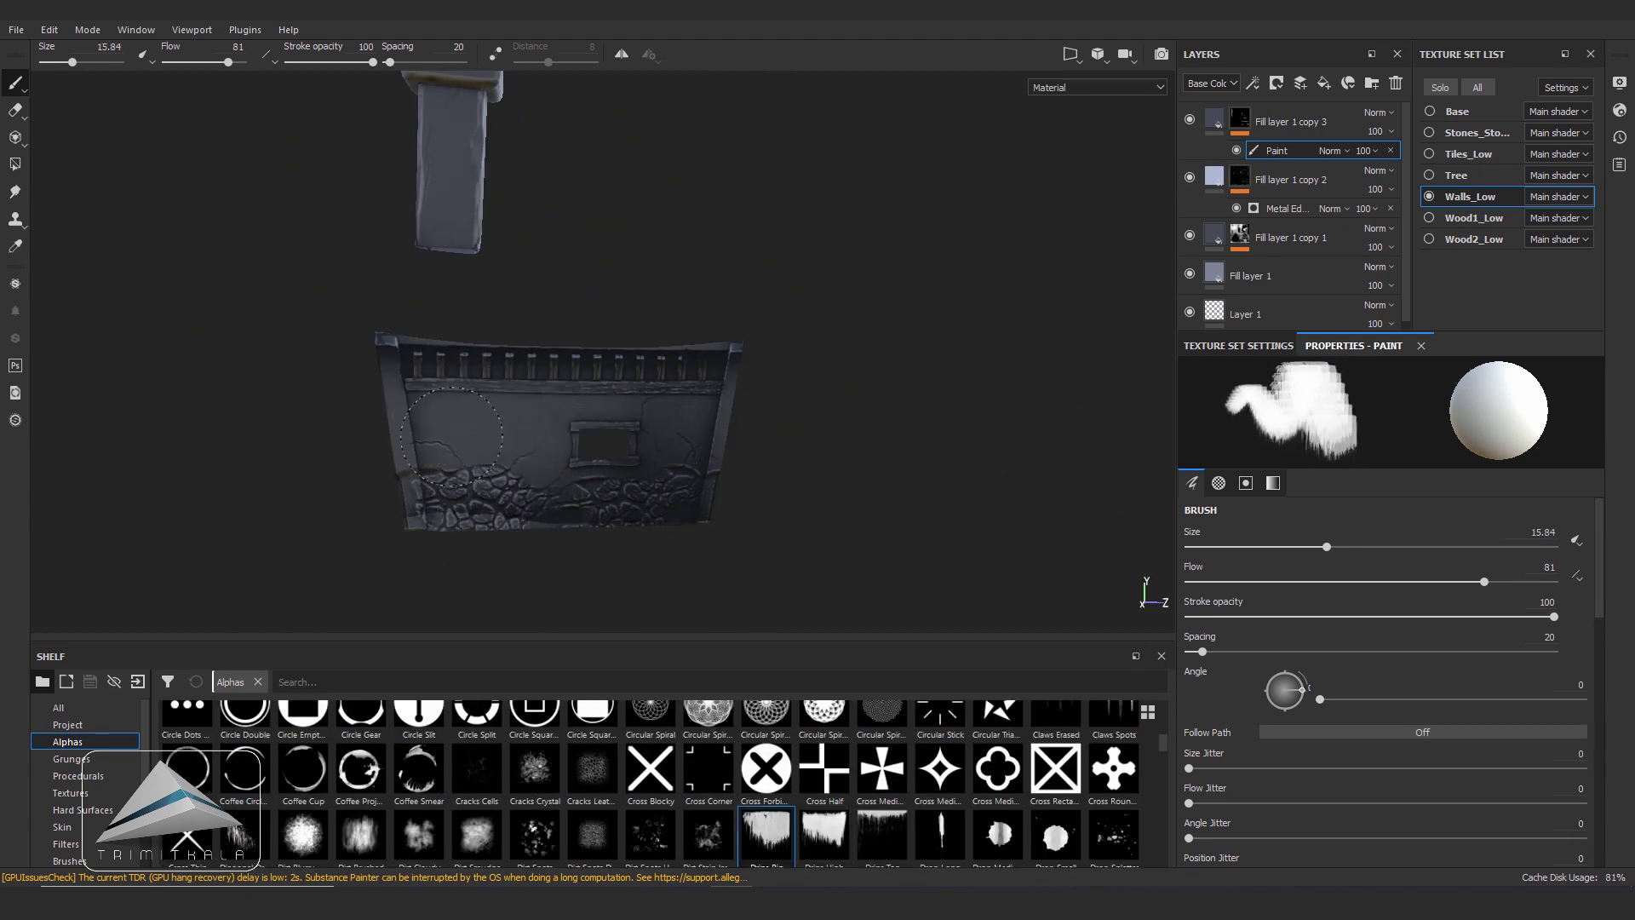
left_click(881, 831)
scroll(648, 383, "up", 5)
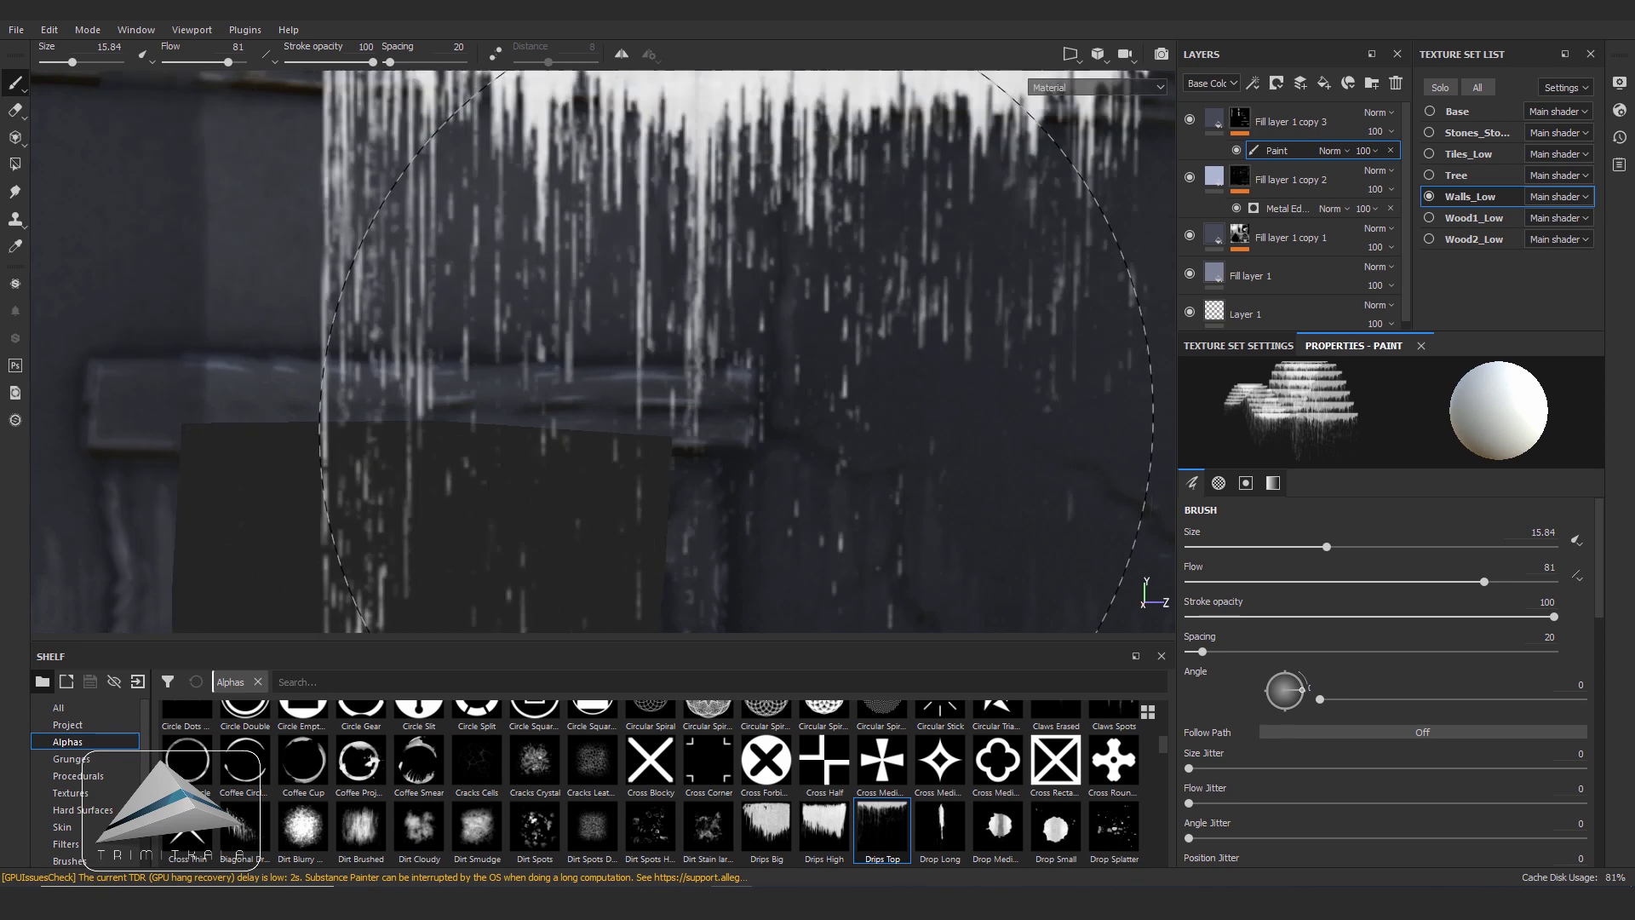
scroll(648, 384, "down", 2)
right_click_drag(732, 366, 692, 366, "ctrl")
left_click(1047, 374)
- Stamp Drop Long drips at size 13 and a leak streak along the gable wall top
mouse_move(852, 383)
left_mouse_down("alt")
mouse_move(681, 366)
mouse_move(766, 511)
mouse_move(825, 760)
left_mouse_up("alt")
right_click_drag(672, 184, 702, 183, "ctrl")
left_click(940, 831)
left_click(244, 830)
left_click(698, 204)
scroll(622, 783, "down", 5)
scroll(622, 784, "up", 5)
scroll(622, 784, "down", 4)
left_click(361, 827)
mouse_move(681, 170)
left_mouse_down()
mouse_move(894, 409)
mouse_move(818, 448)
left_mouse_up()
left_click(1292, 179)
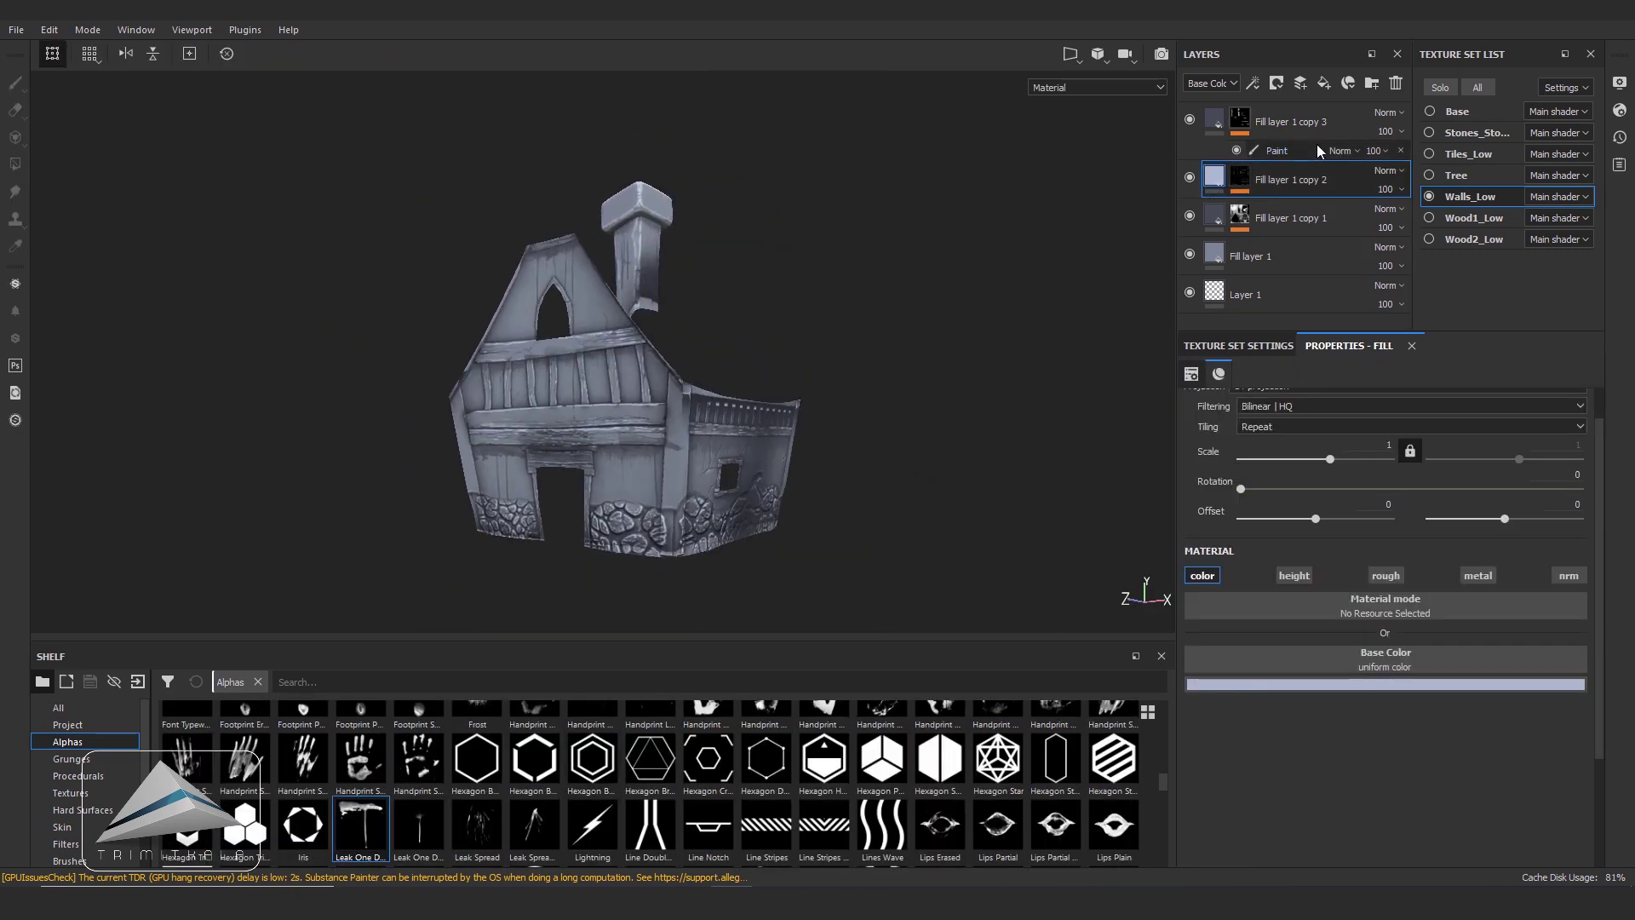
- Move Fill layer 1 through Fill layer 1 copy 3 into a new top folder and collapse it
left_click(1372, 83)
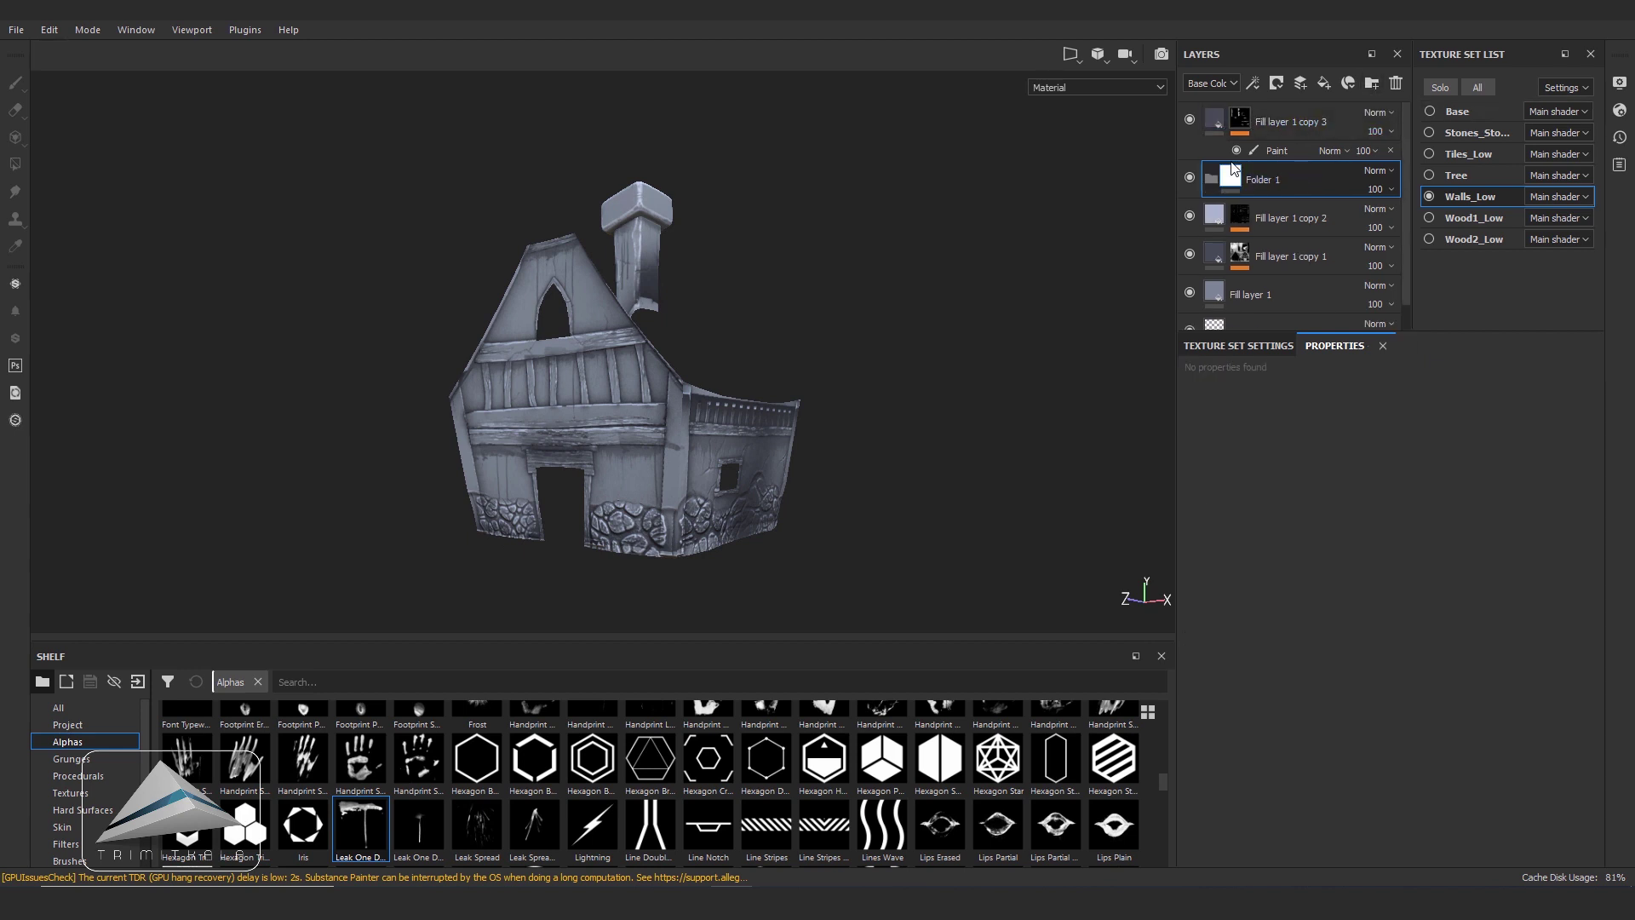
left_click_drag(1243, 183, 1245, 116)
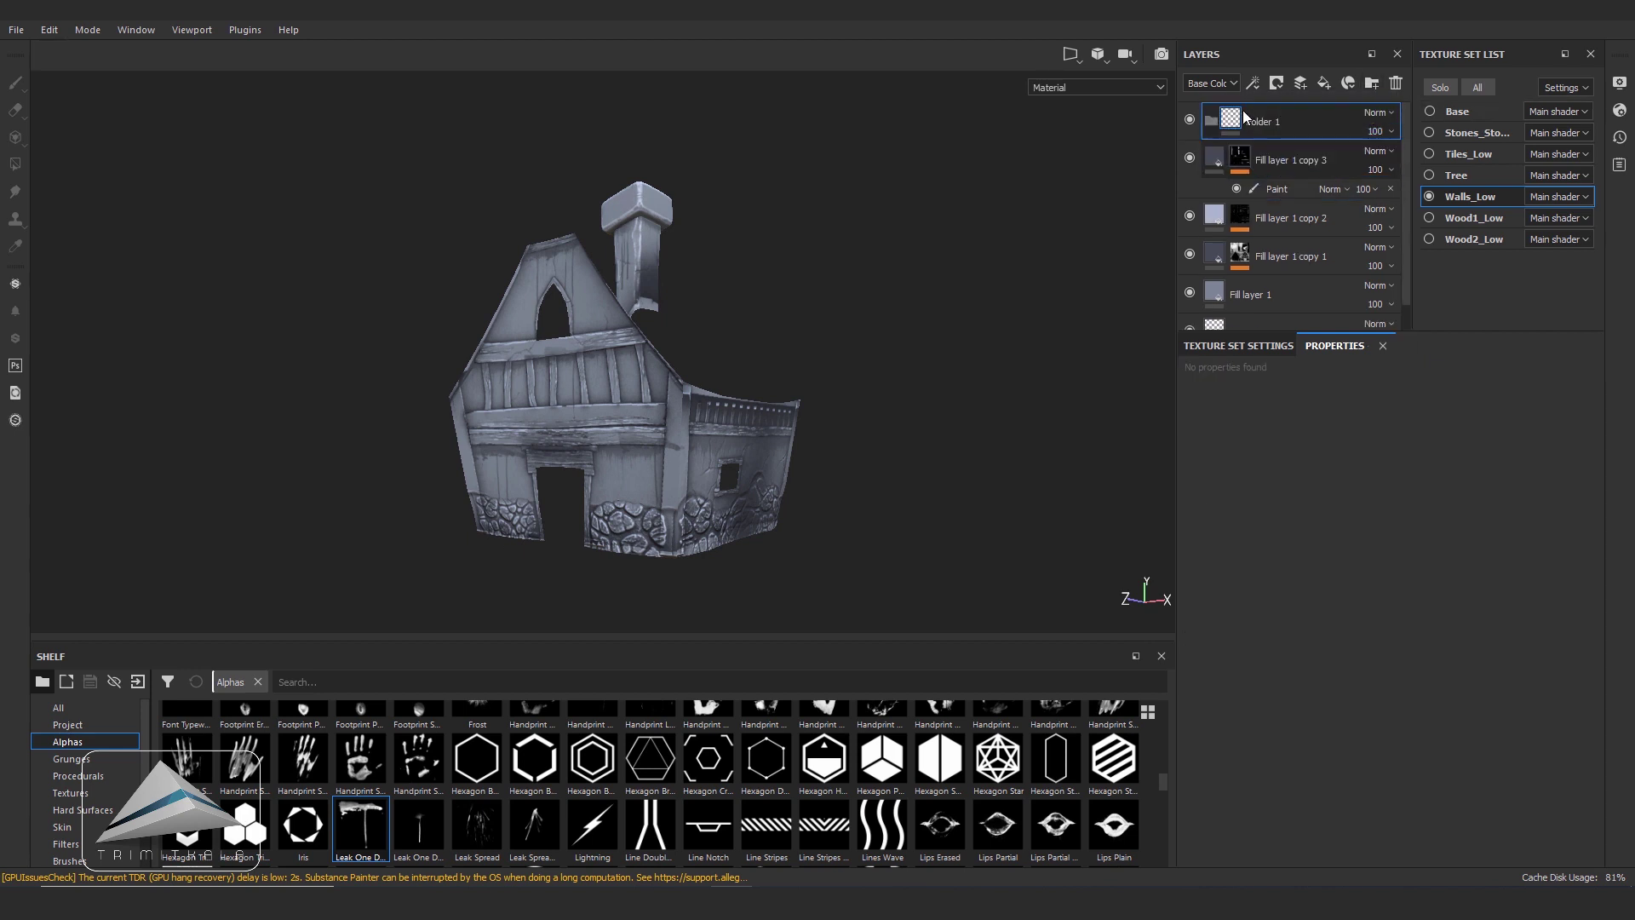
left_click(1218, 159)
left_click(1214, 279, "shift")
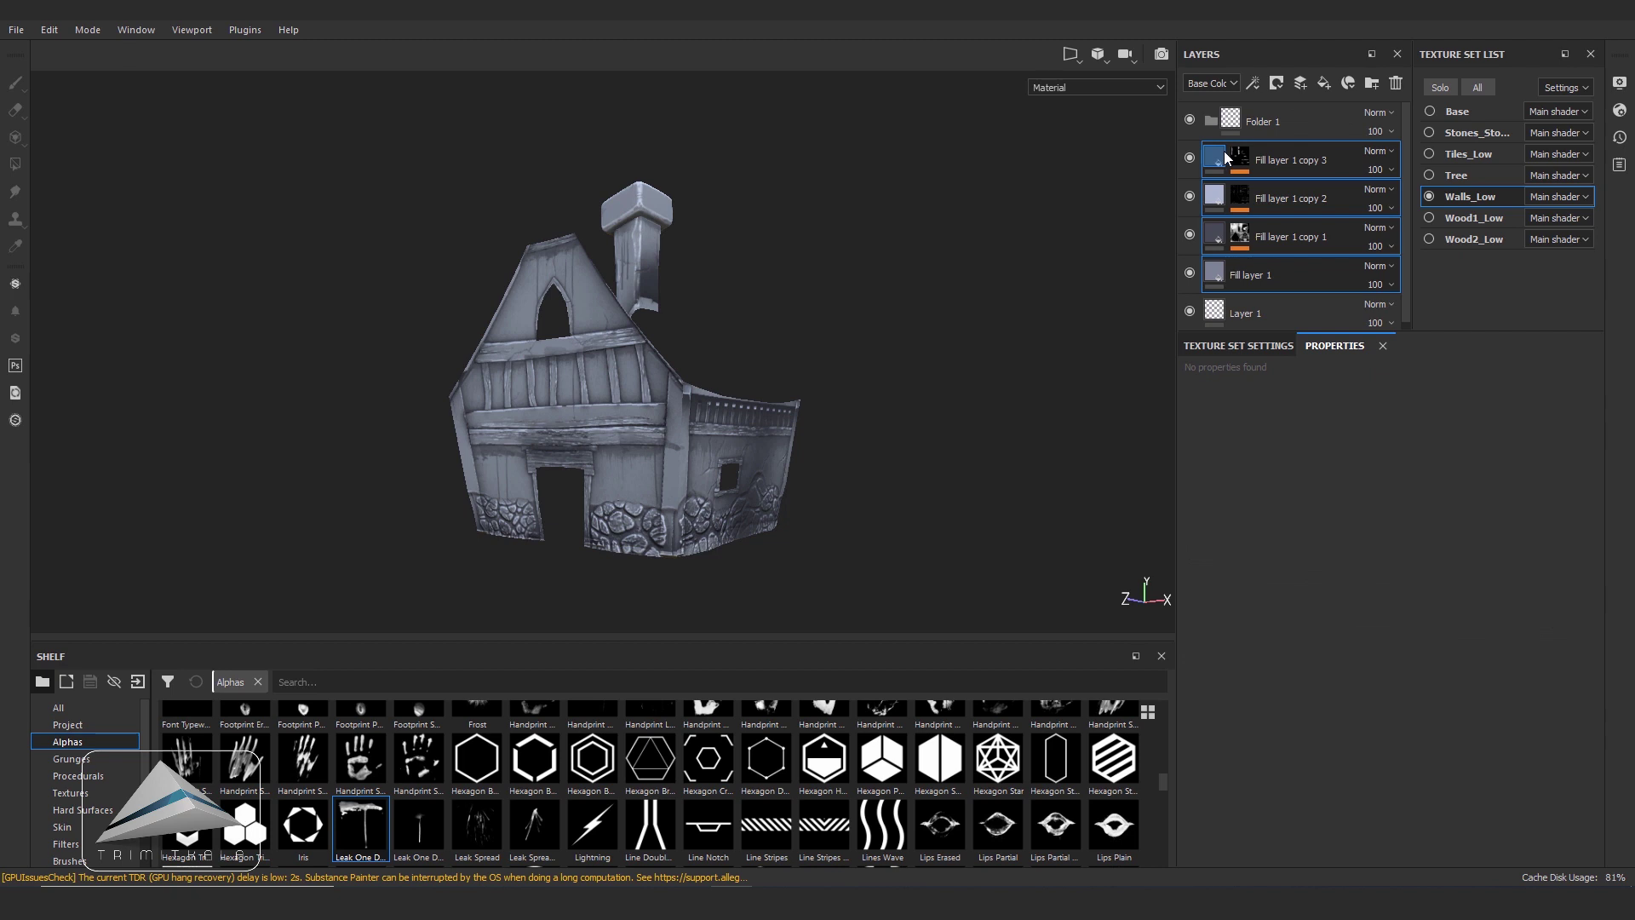
left_click_drag(1227, 158, 1218, 122)
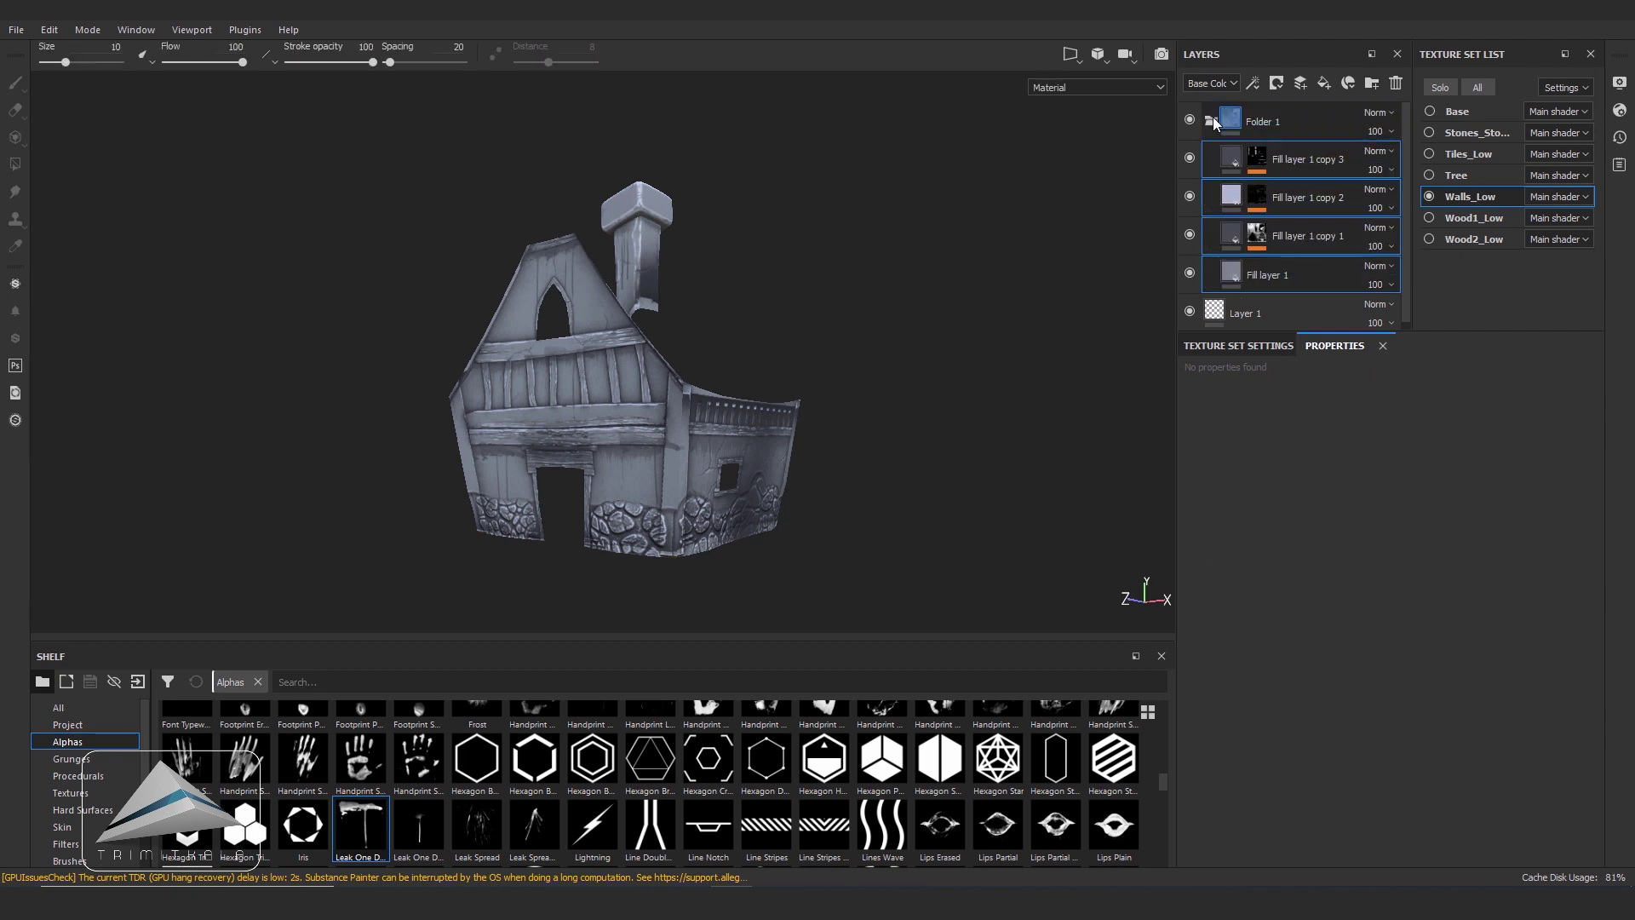
left_click(1212, 122)
left_click(1281, 129)
type("Wall Color")
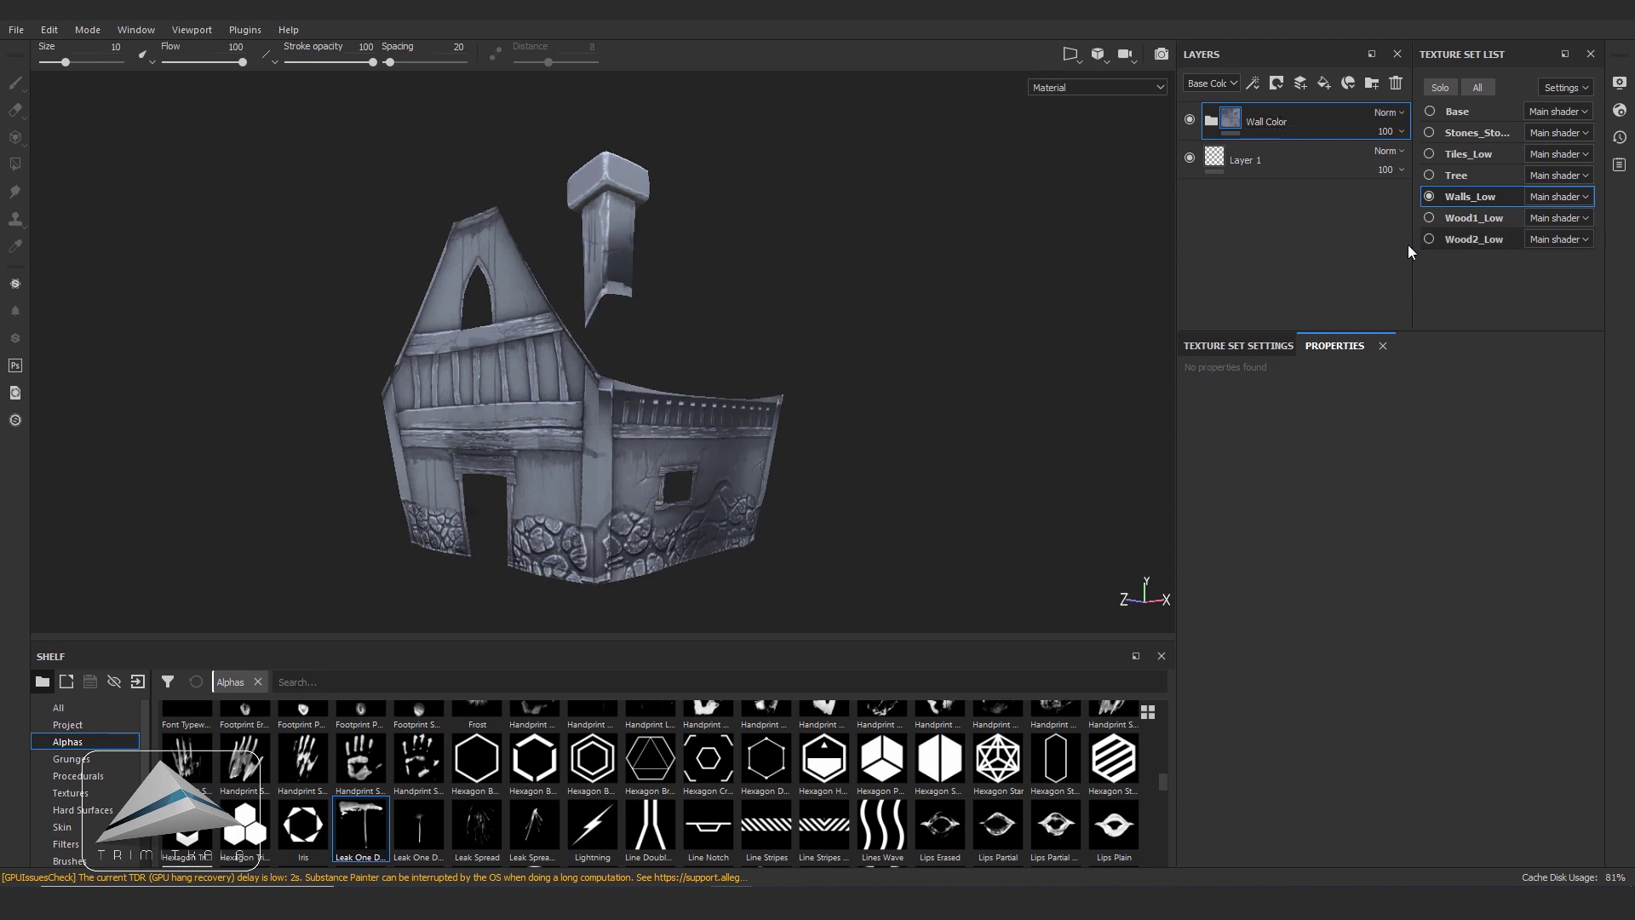
- Add a fill layer to Tiles_Low with the normal channel off and roughness about 0.82
left_click(1469, 154)
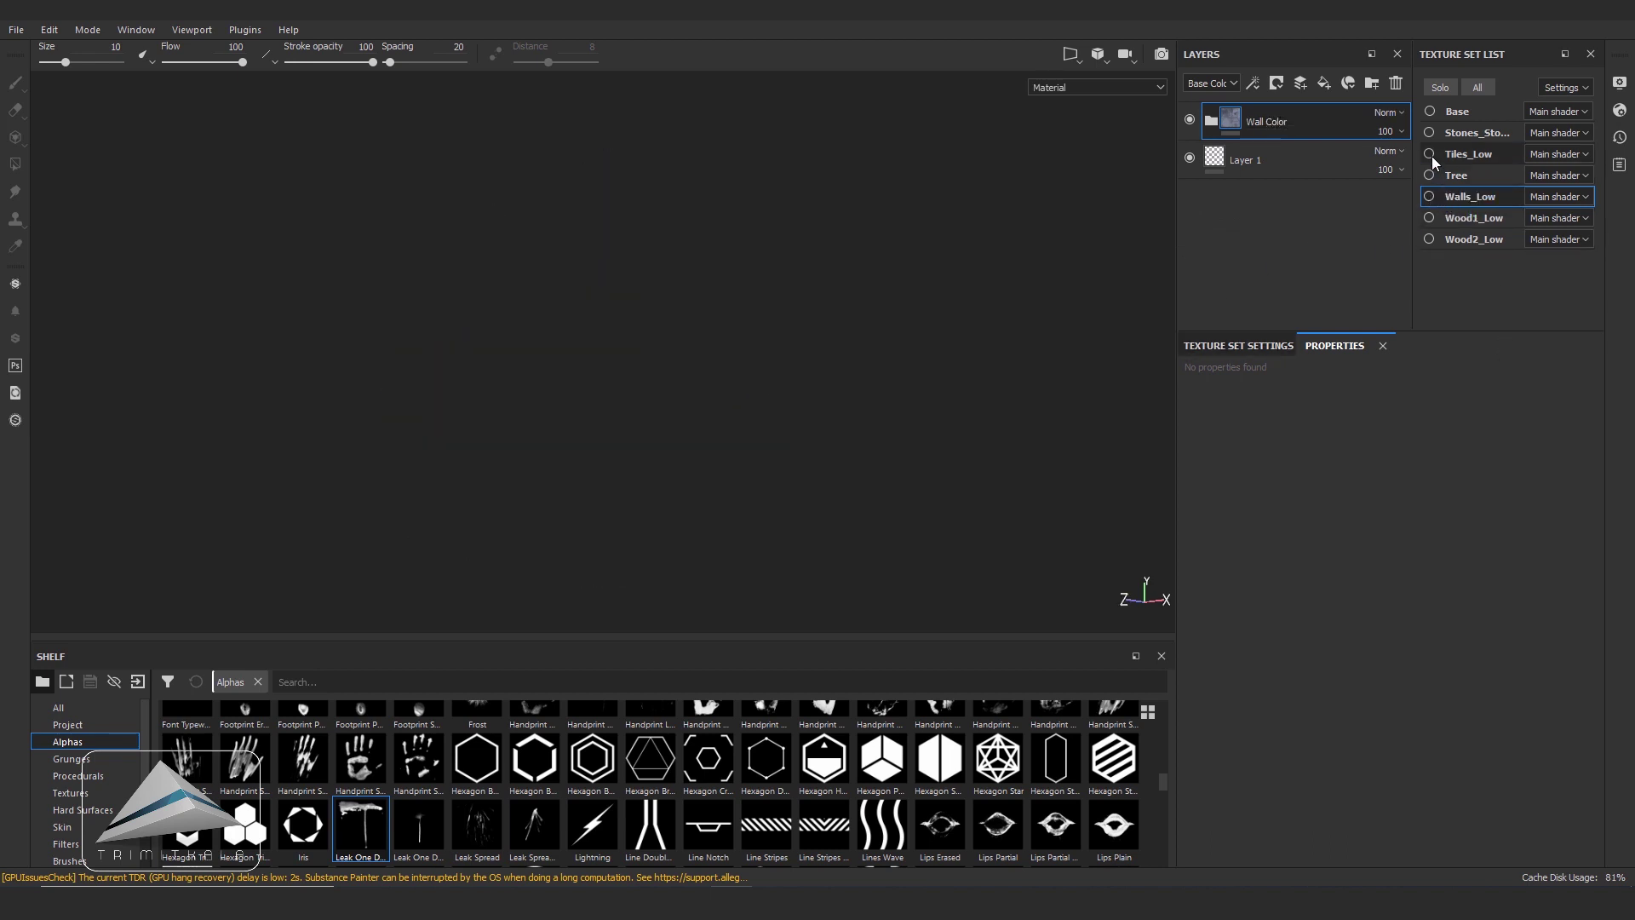
left_click_drag(681, 392, 927, 438, "alt")
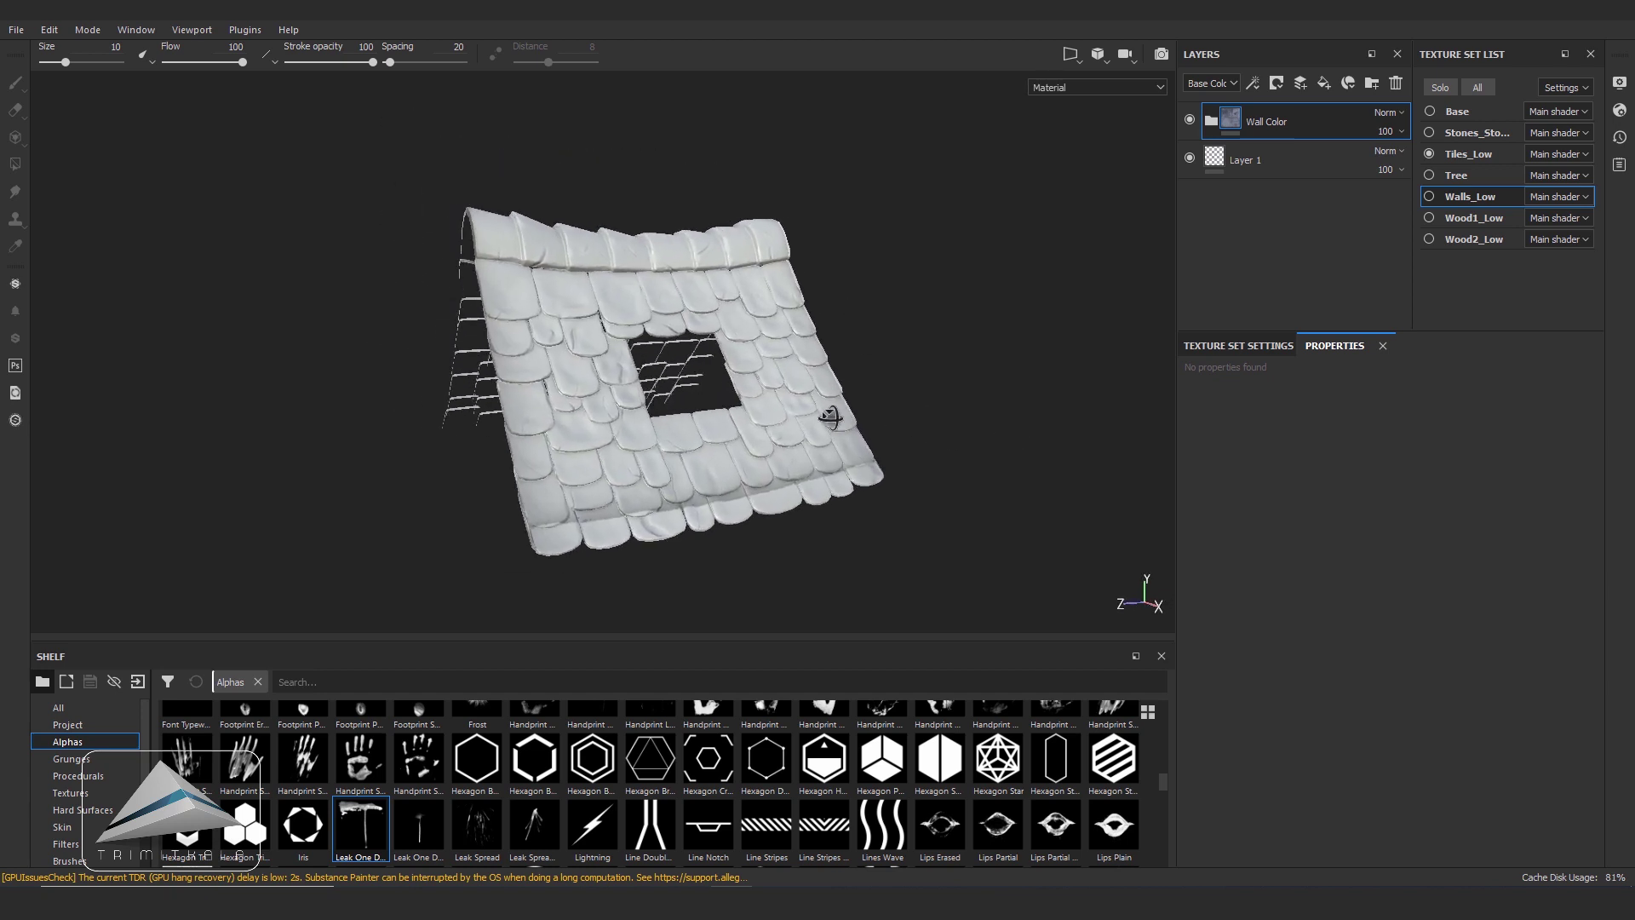
left_click_drag(868, 380, 891, 345, "alt")
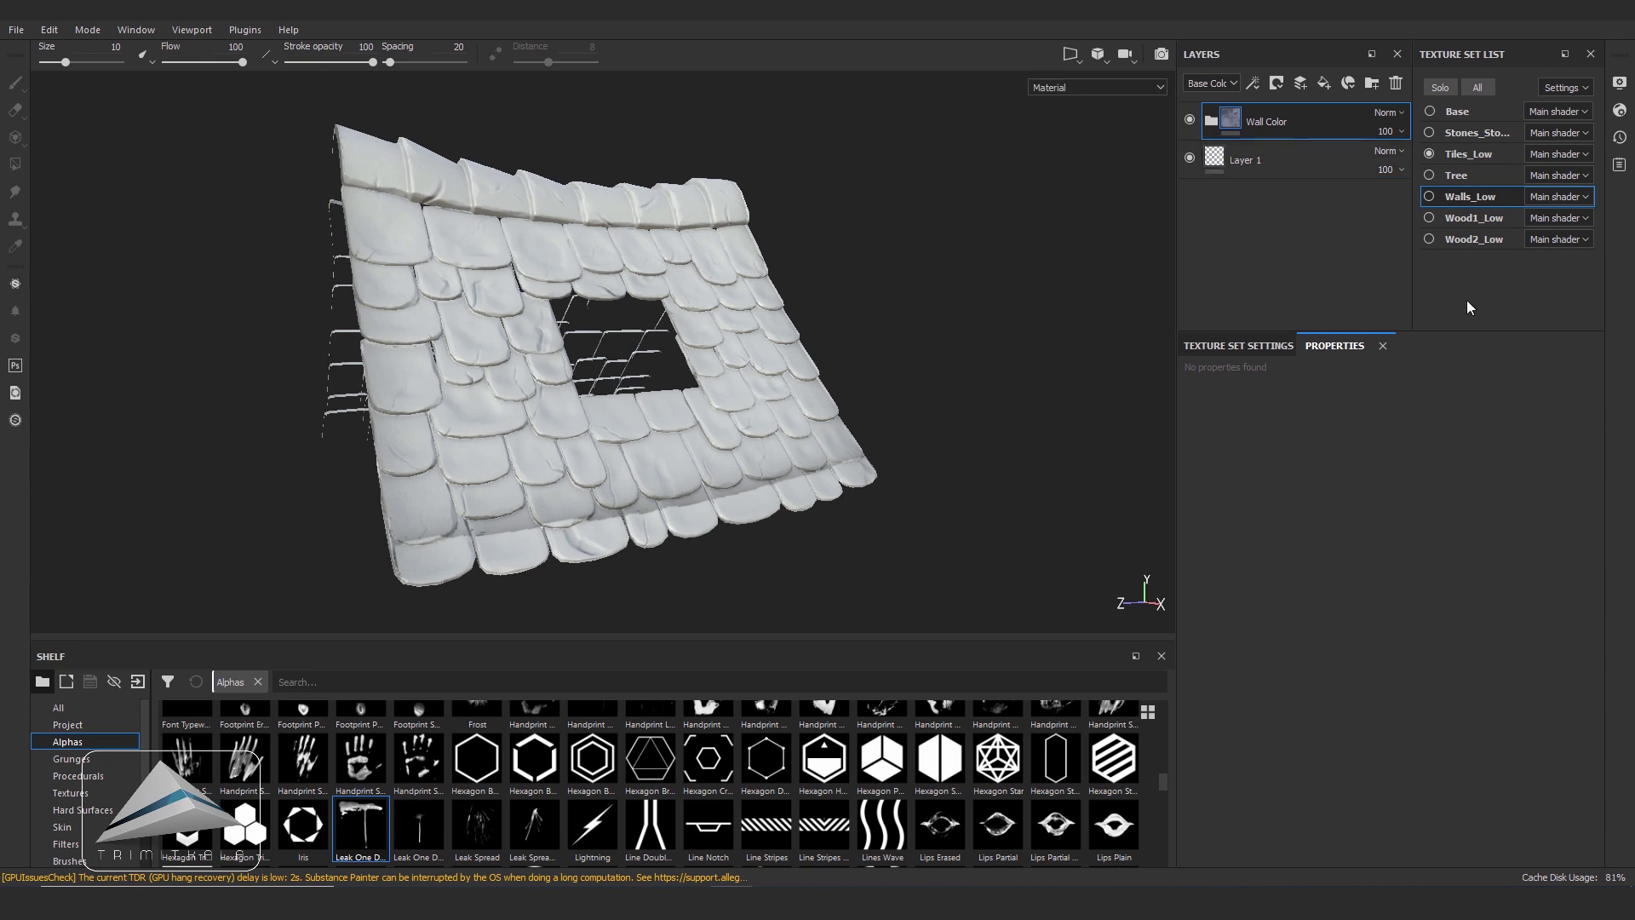
left_click(1469, 155)
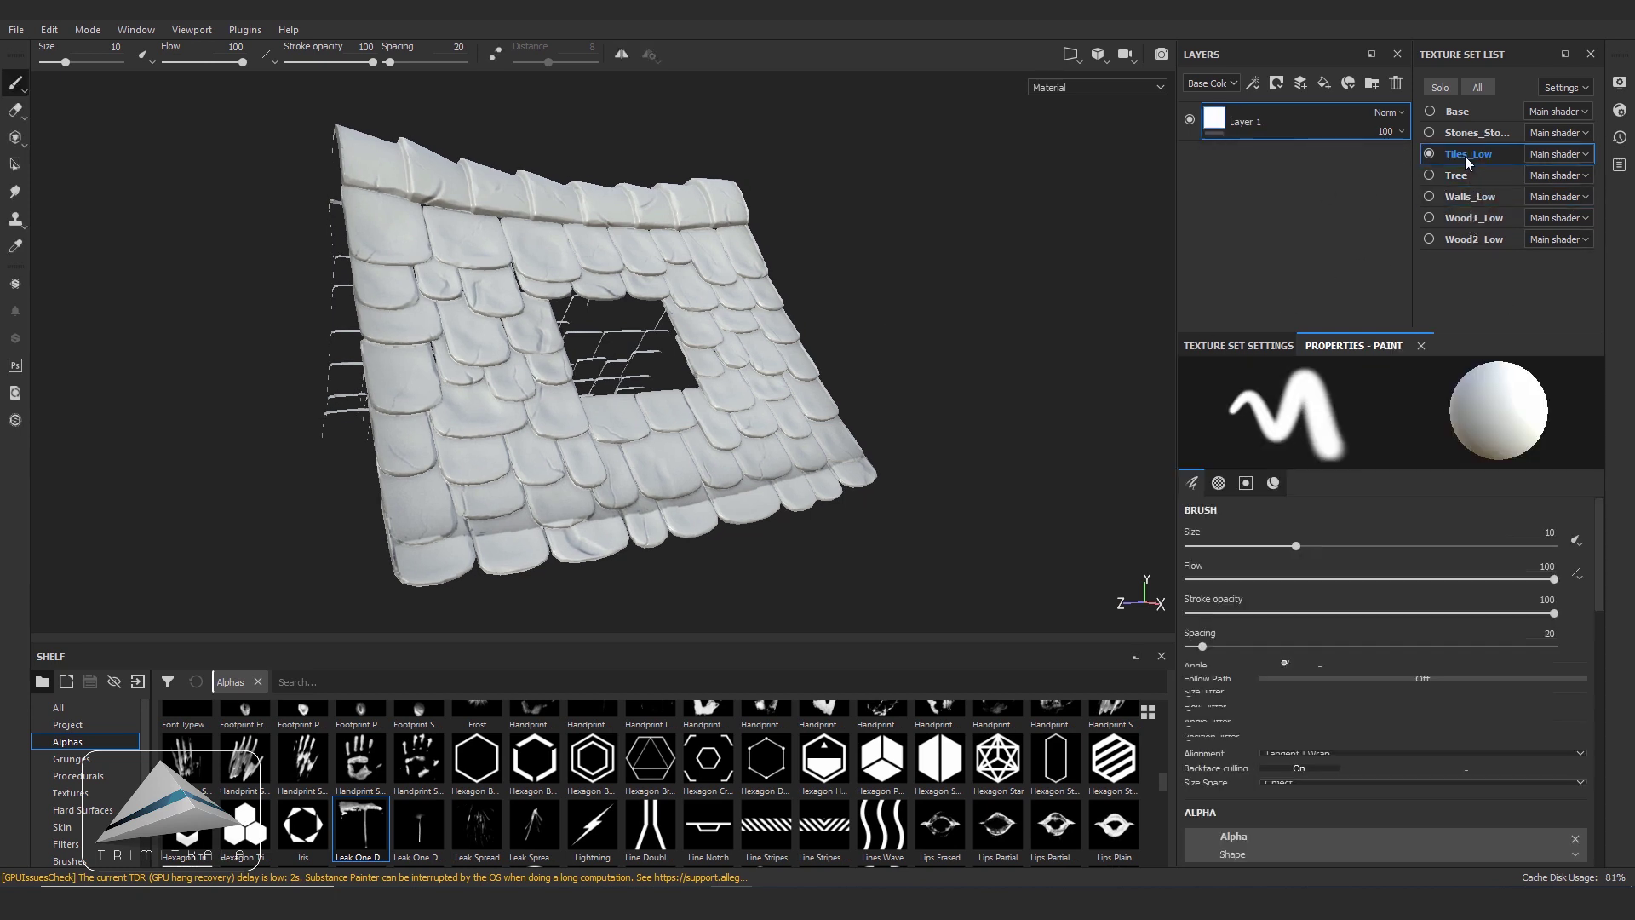
left_click(1324, 83)
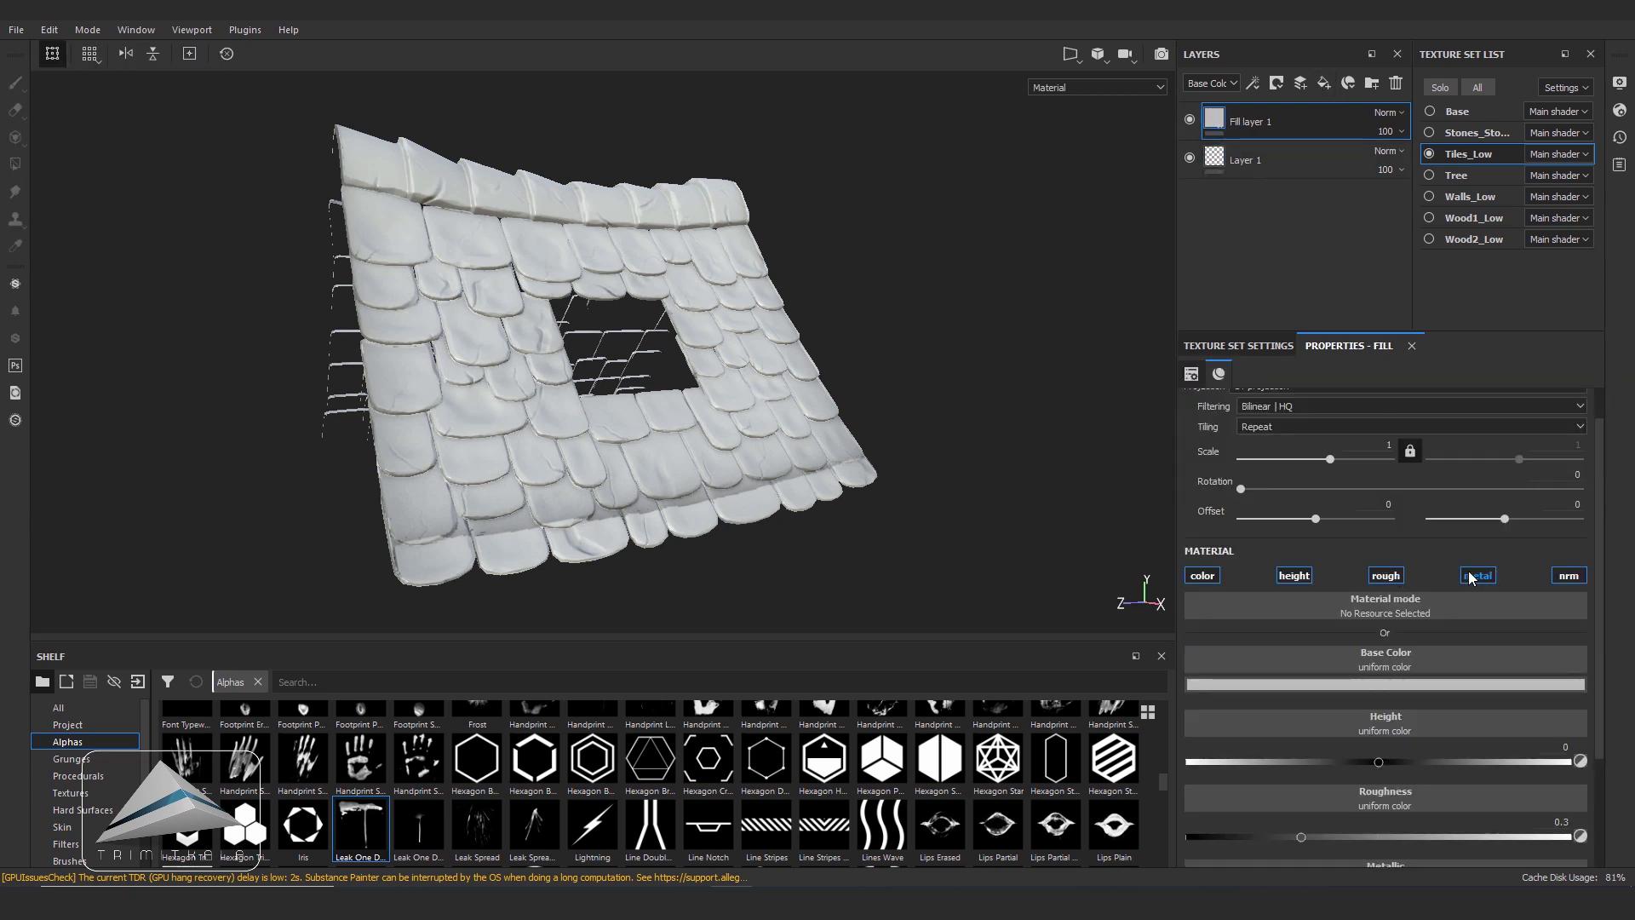
left_click(1569, 576)
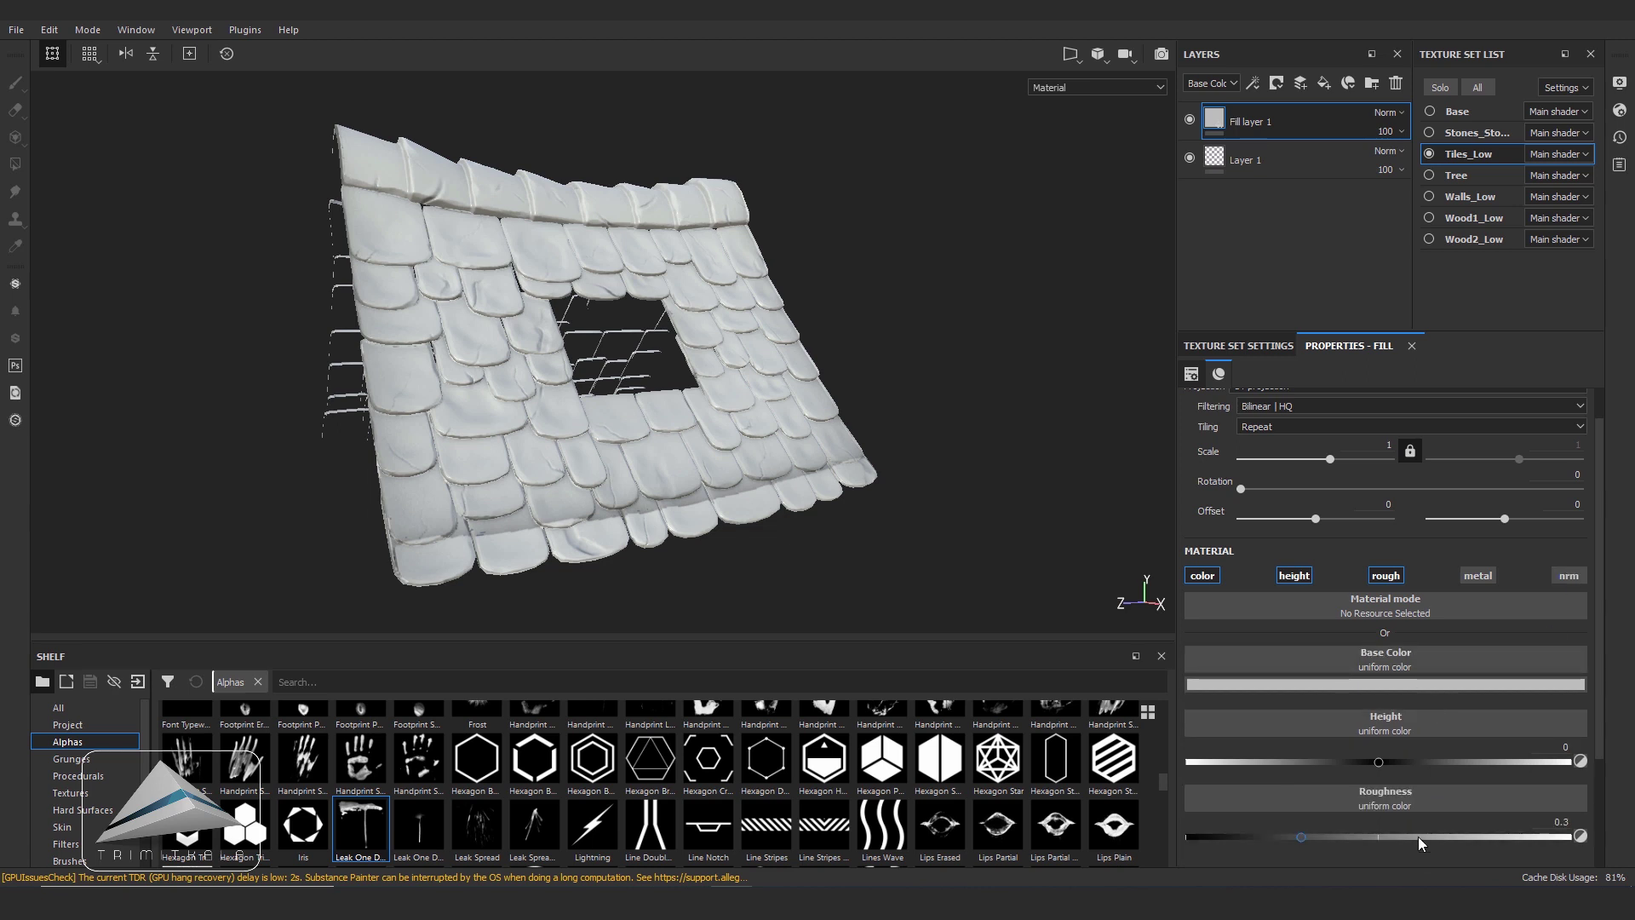
left_click_drag(1469, 835, 1501, 835)
- Set the roof fill's base colour to an orange-red
left_click(1387, 683)
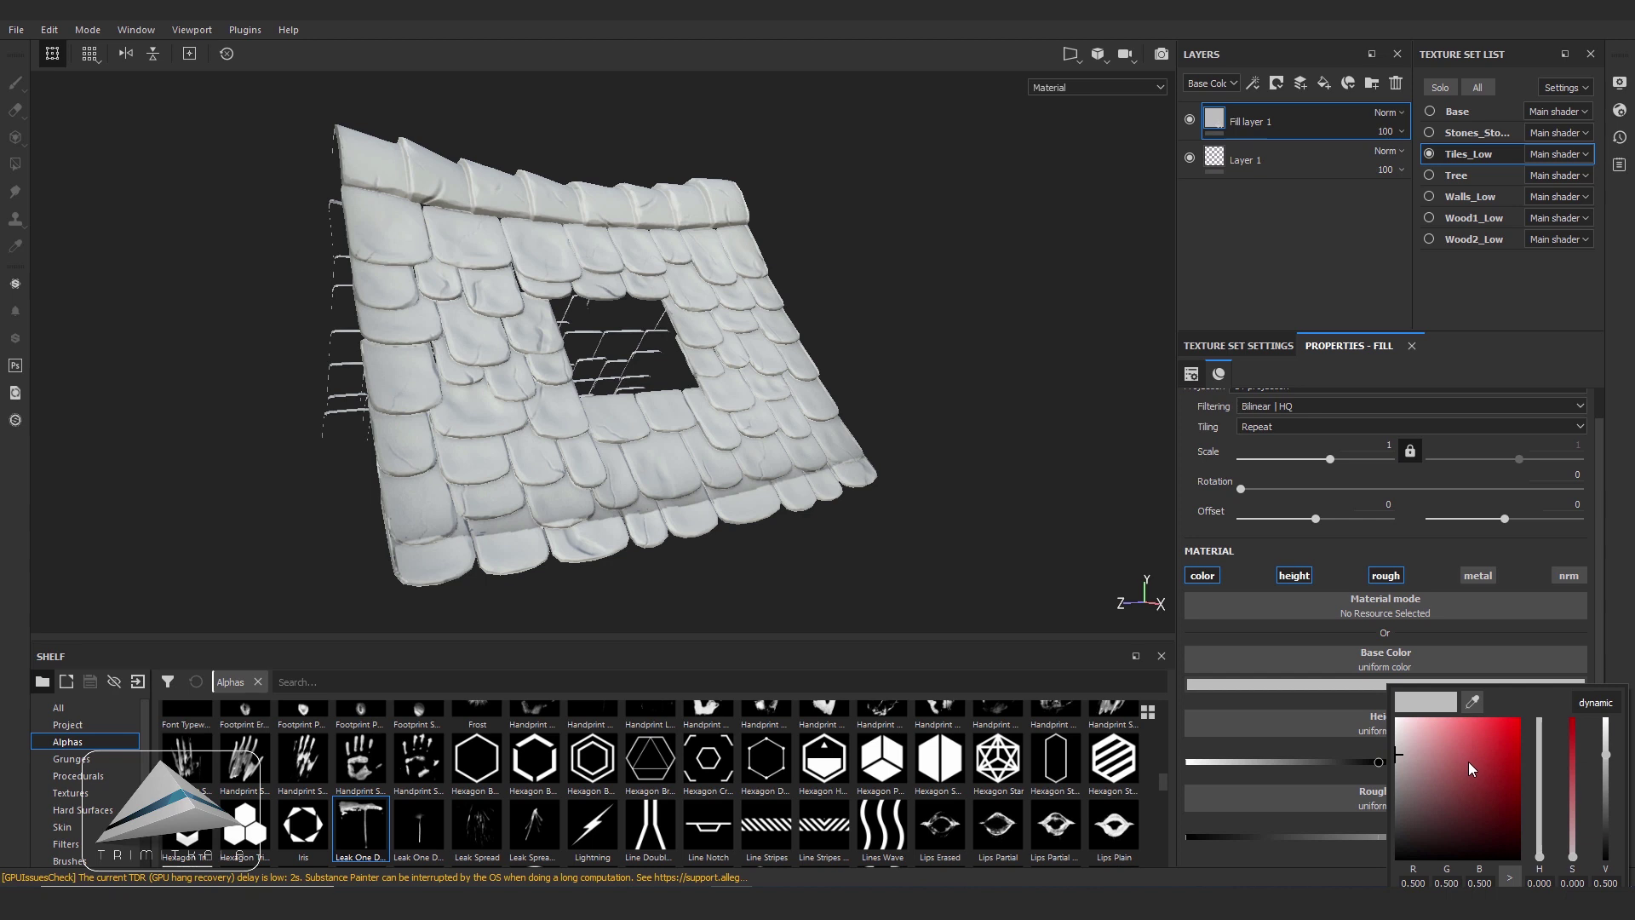
left_click(1501, 816)
left_click(1541, 854)
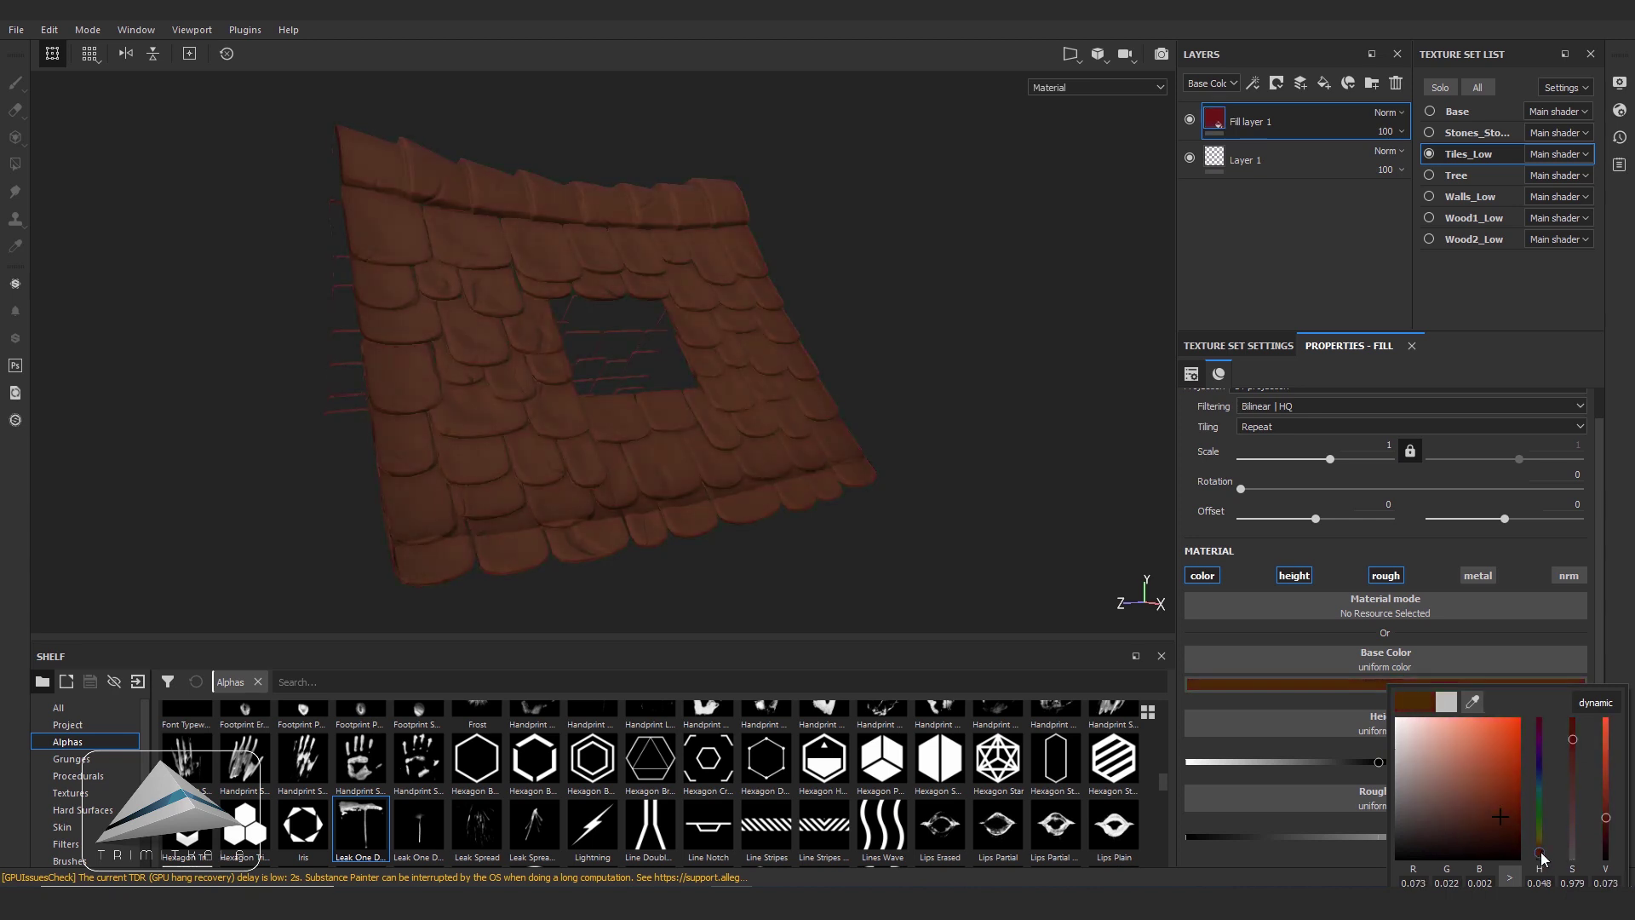
left_click_drag(1540, 855, 1537, 851)
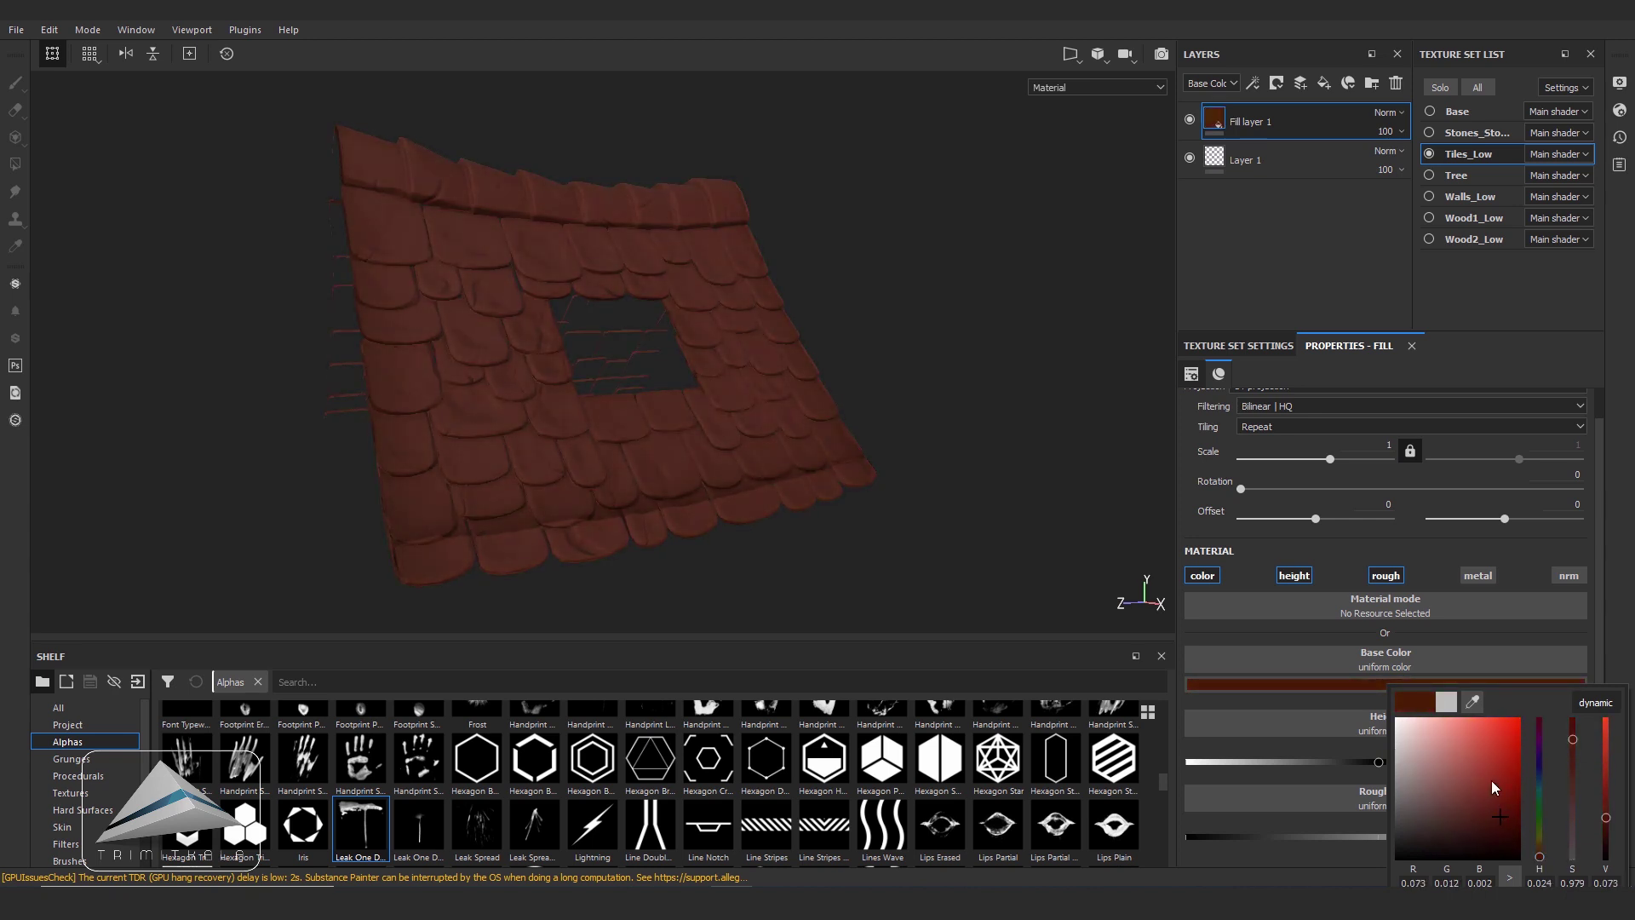
left_click_drag(1491, 785, 1505, 767)
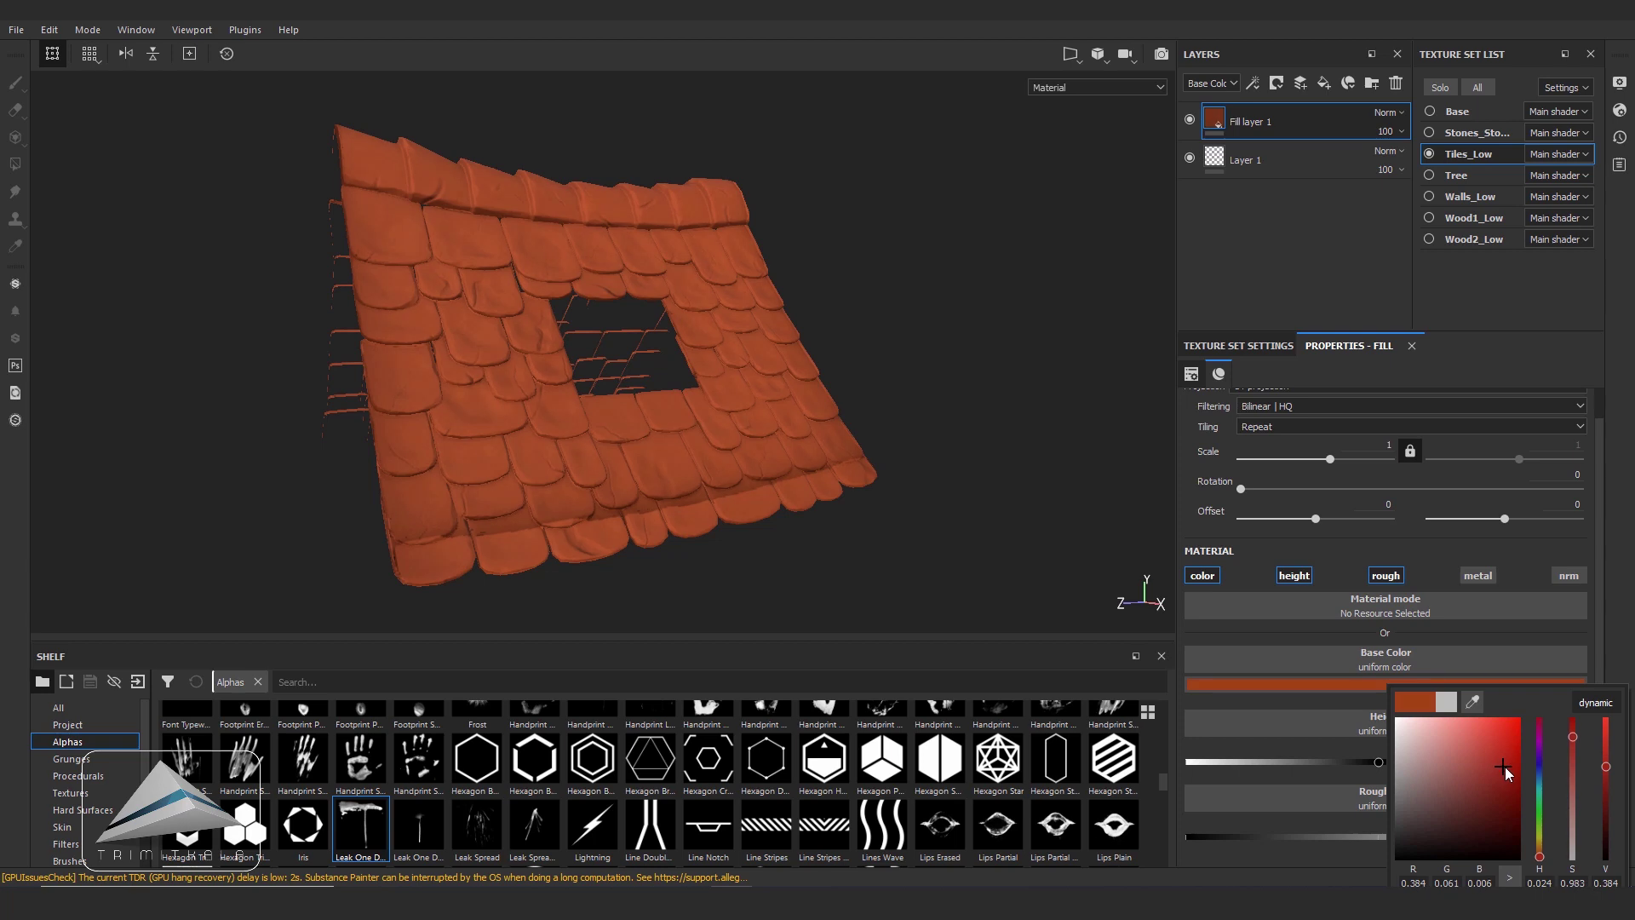
left_click_drag(1505, 766, 1499, 765)
mouse_move(731, 419)
left_mouse_down("alt")
mouse_move(247, 339)
mouse_move(939, 483)
left_mouse_up("alt")
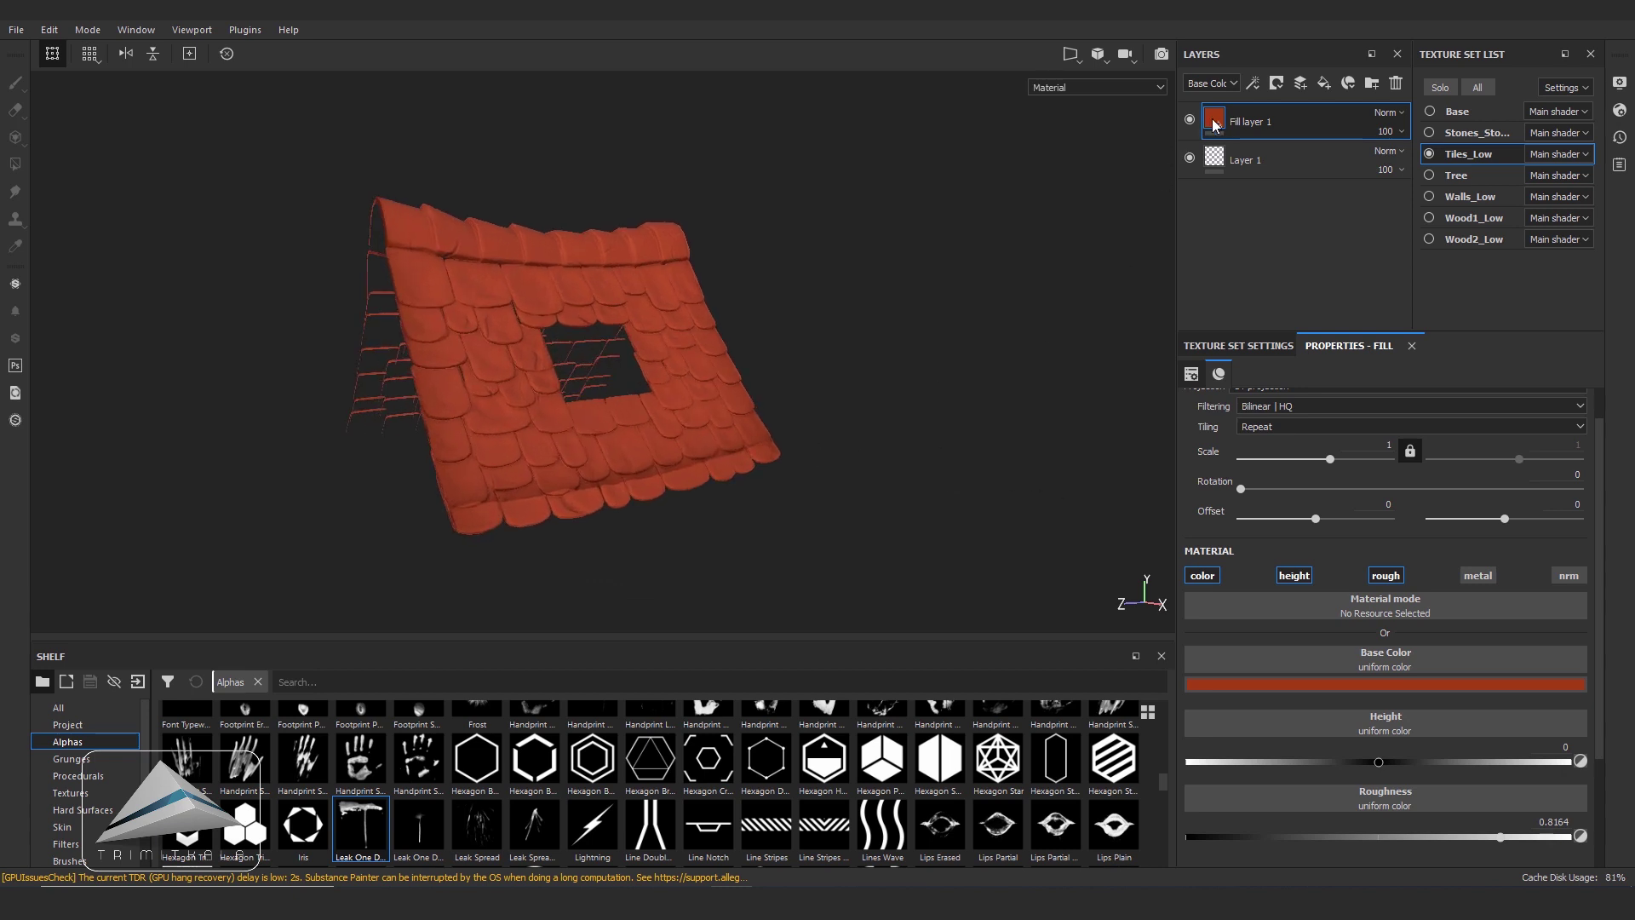
- Duplicate the orange roof fill and brighten the copy's base colour
key("ctrl+d")
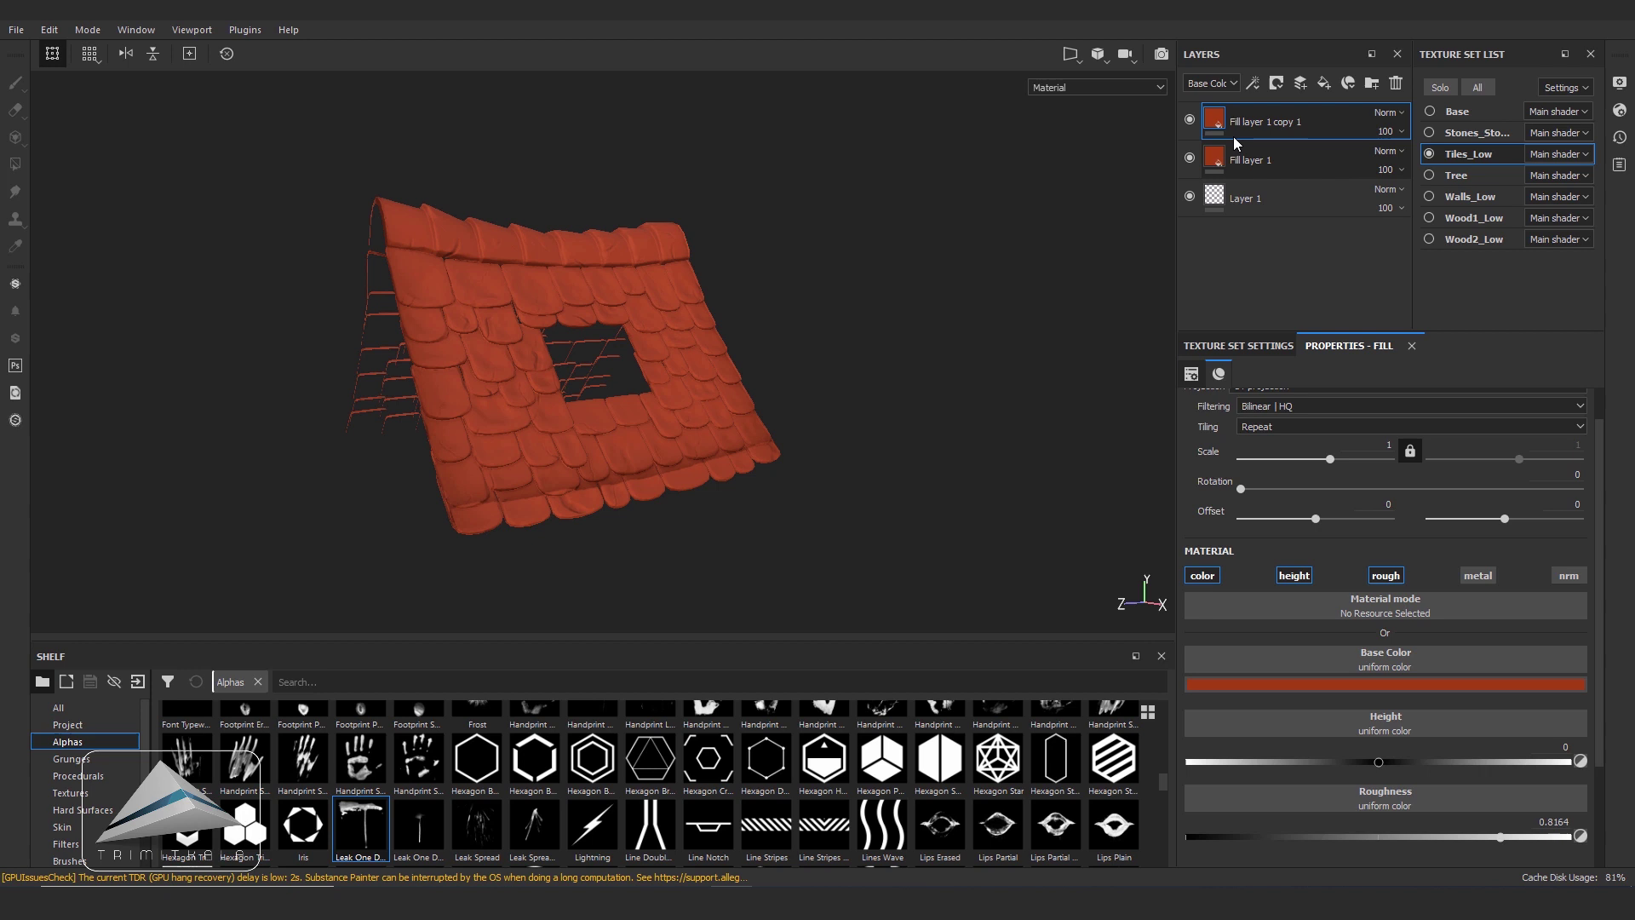
right_click(1220, 122)
key("Escape")
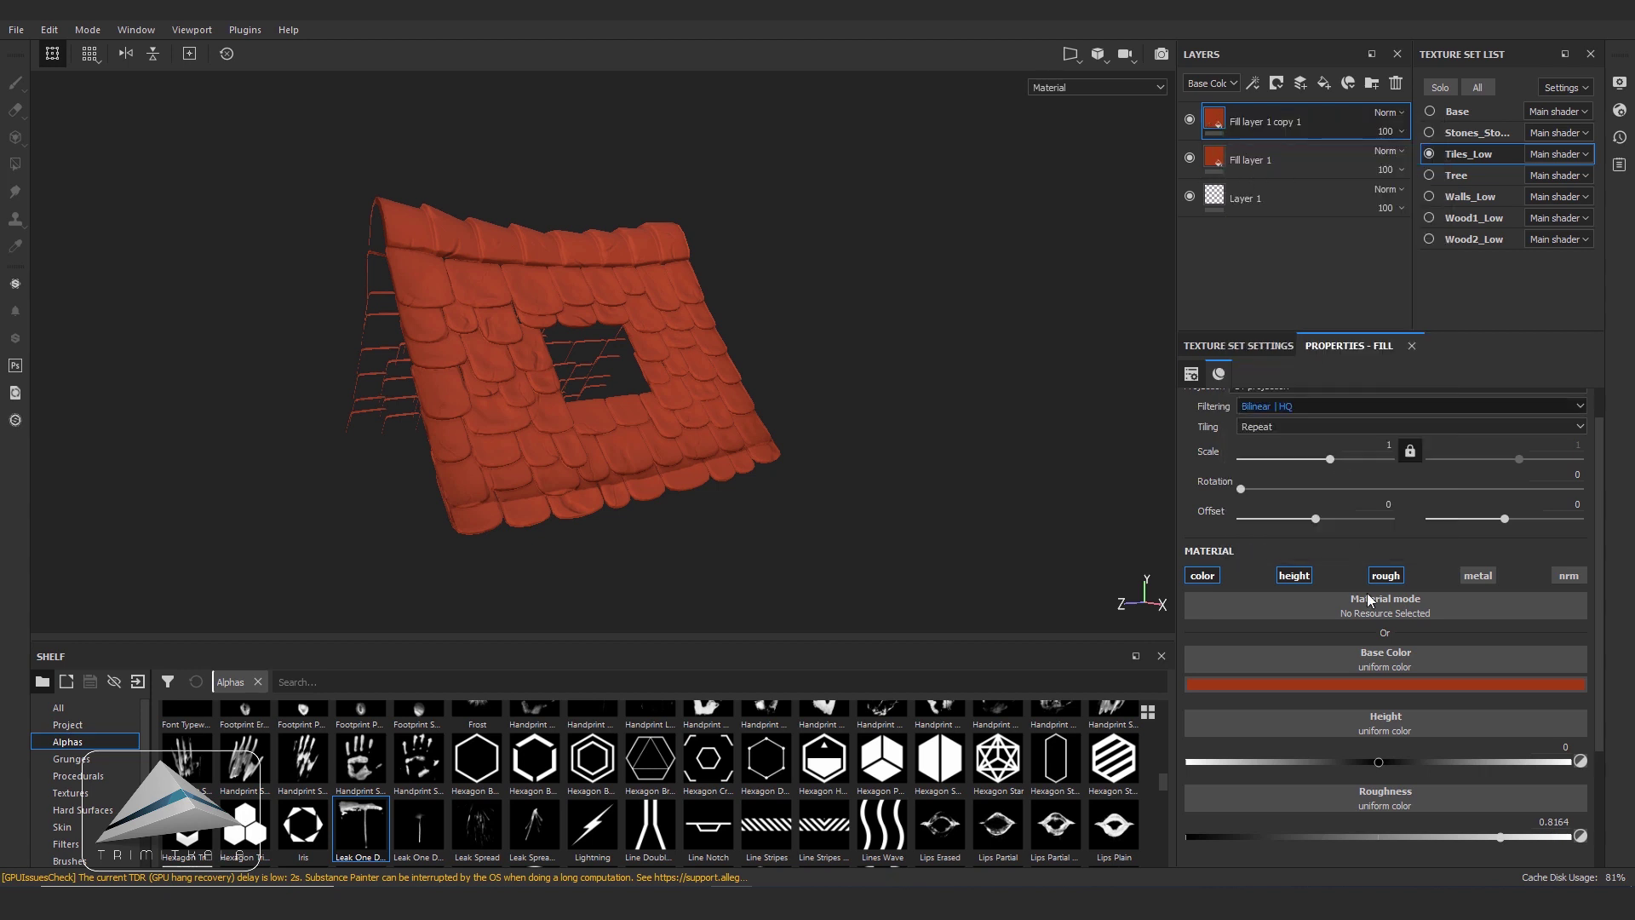
left_click(1387, 682)
left_click_drag(1501, 762, 1505, 748)
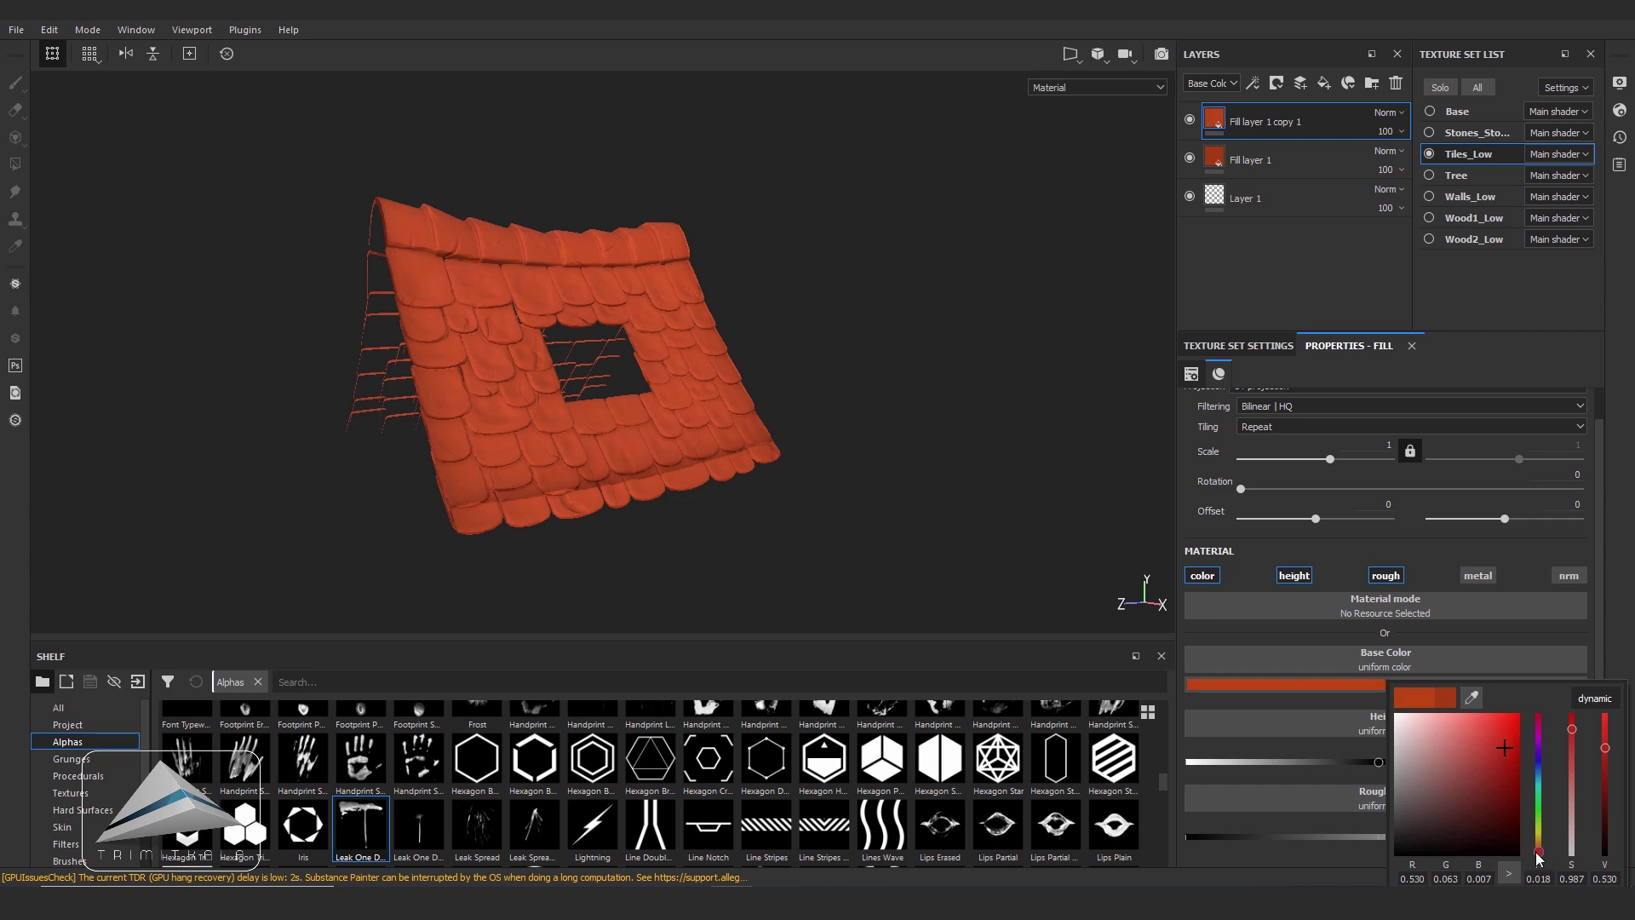
left_click(1191, 120)
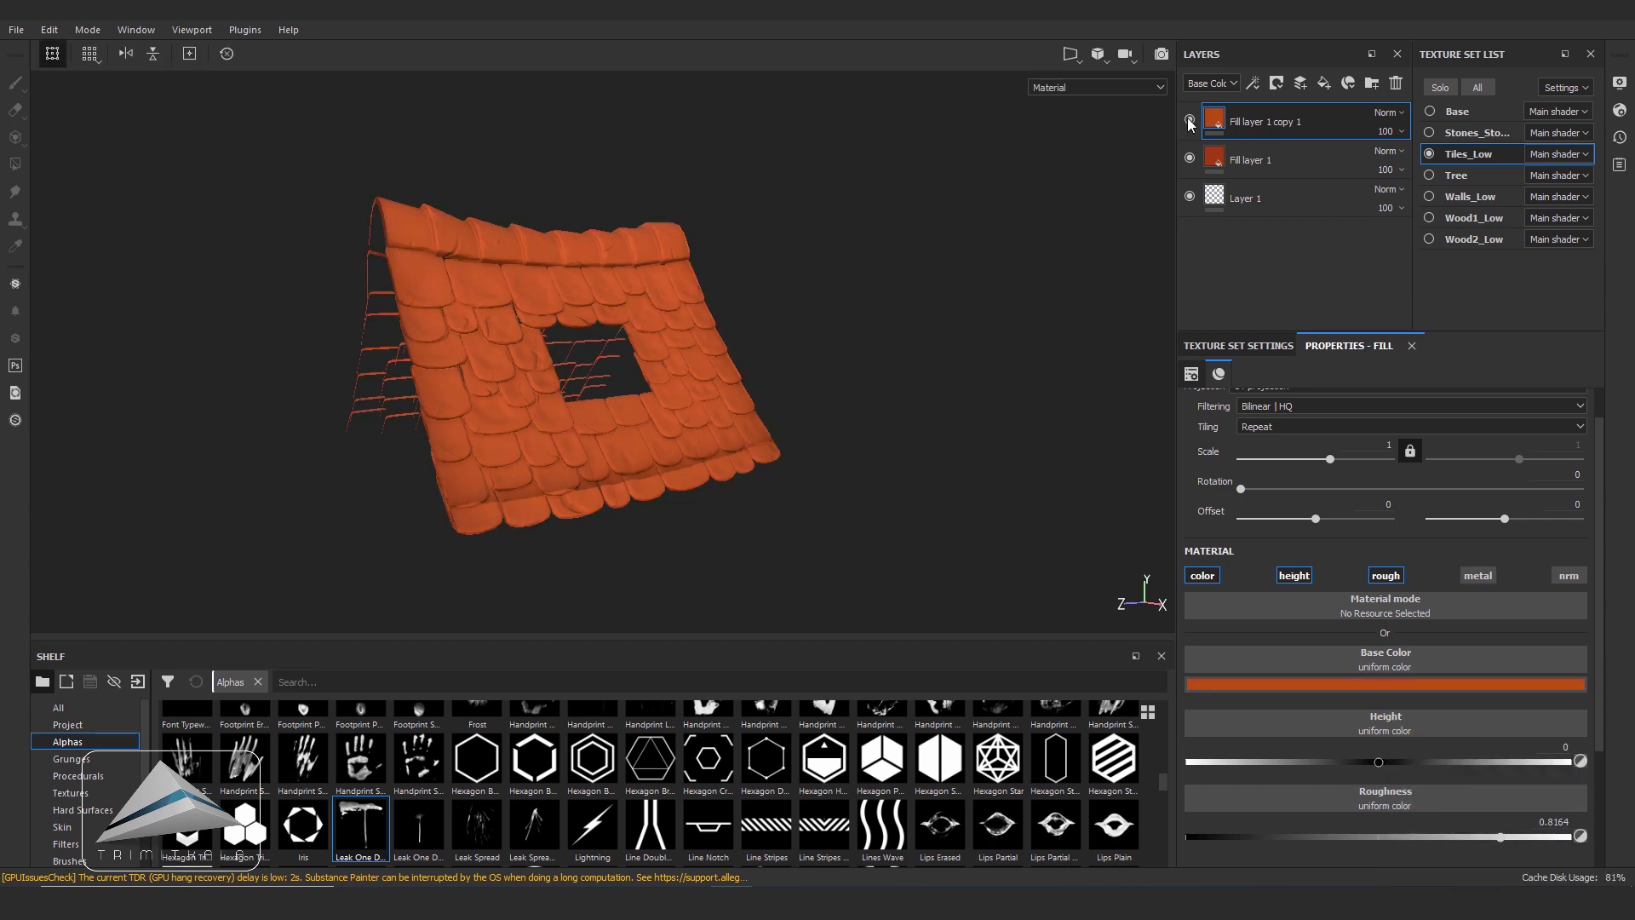
left_click(1191, 120)
left_click(1190, 120)
- Give the copy a white mask with a fill effect using Clouds 3 as its grayscale
right_click(1221, 125)
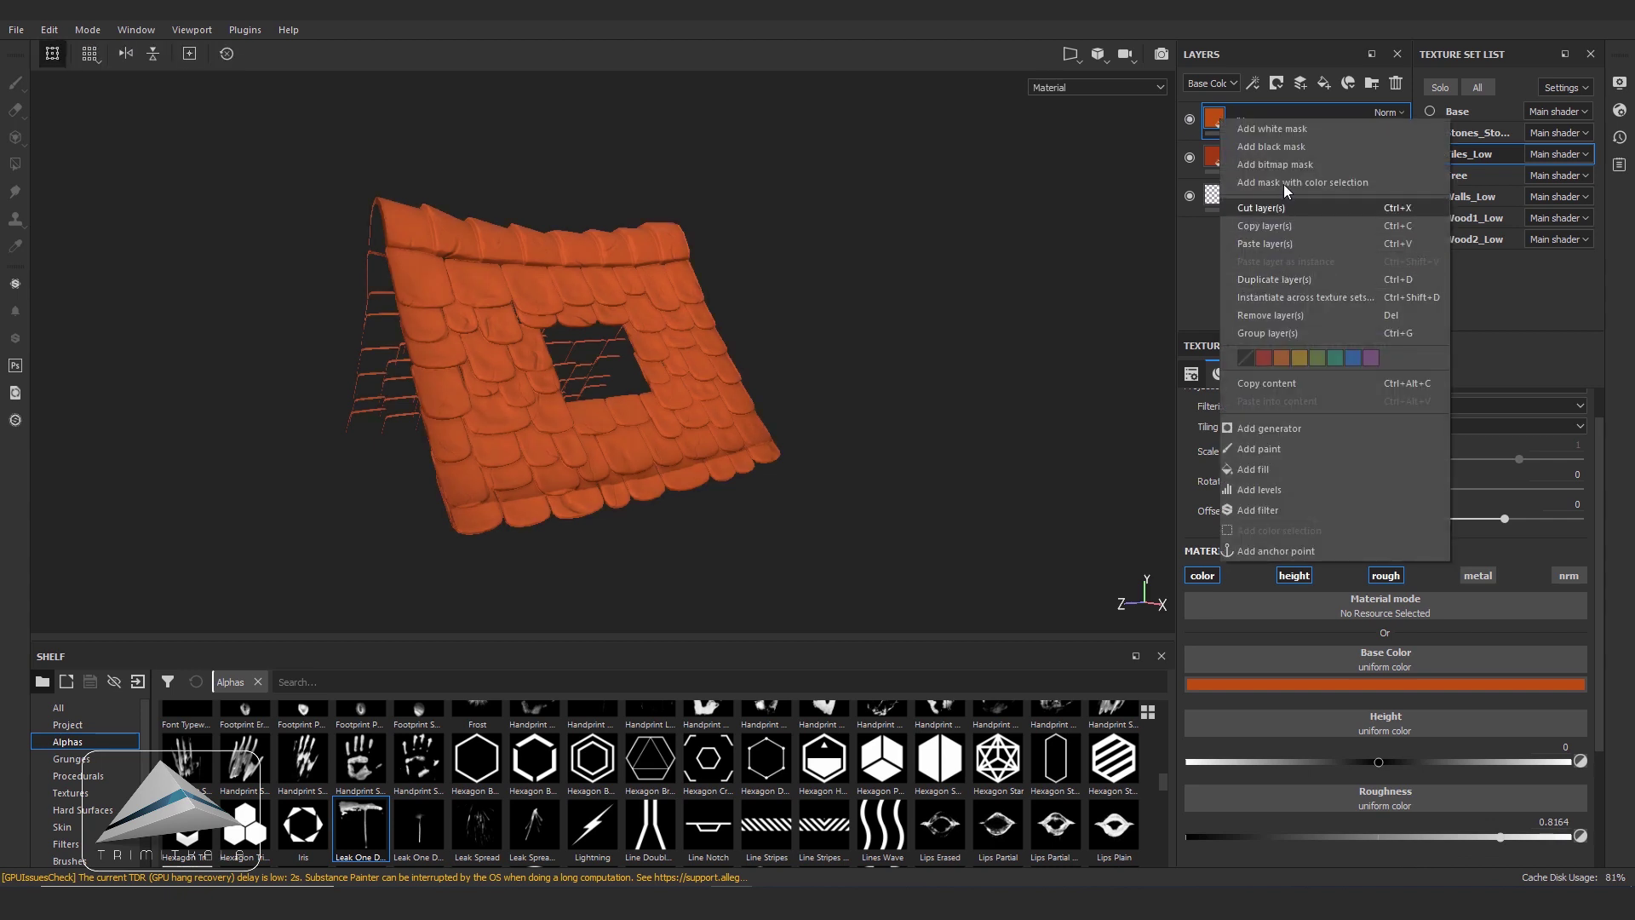
left_click(1280, 147)
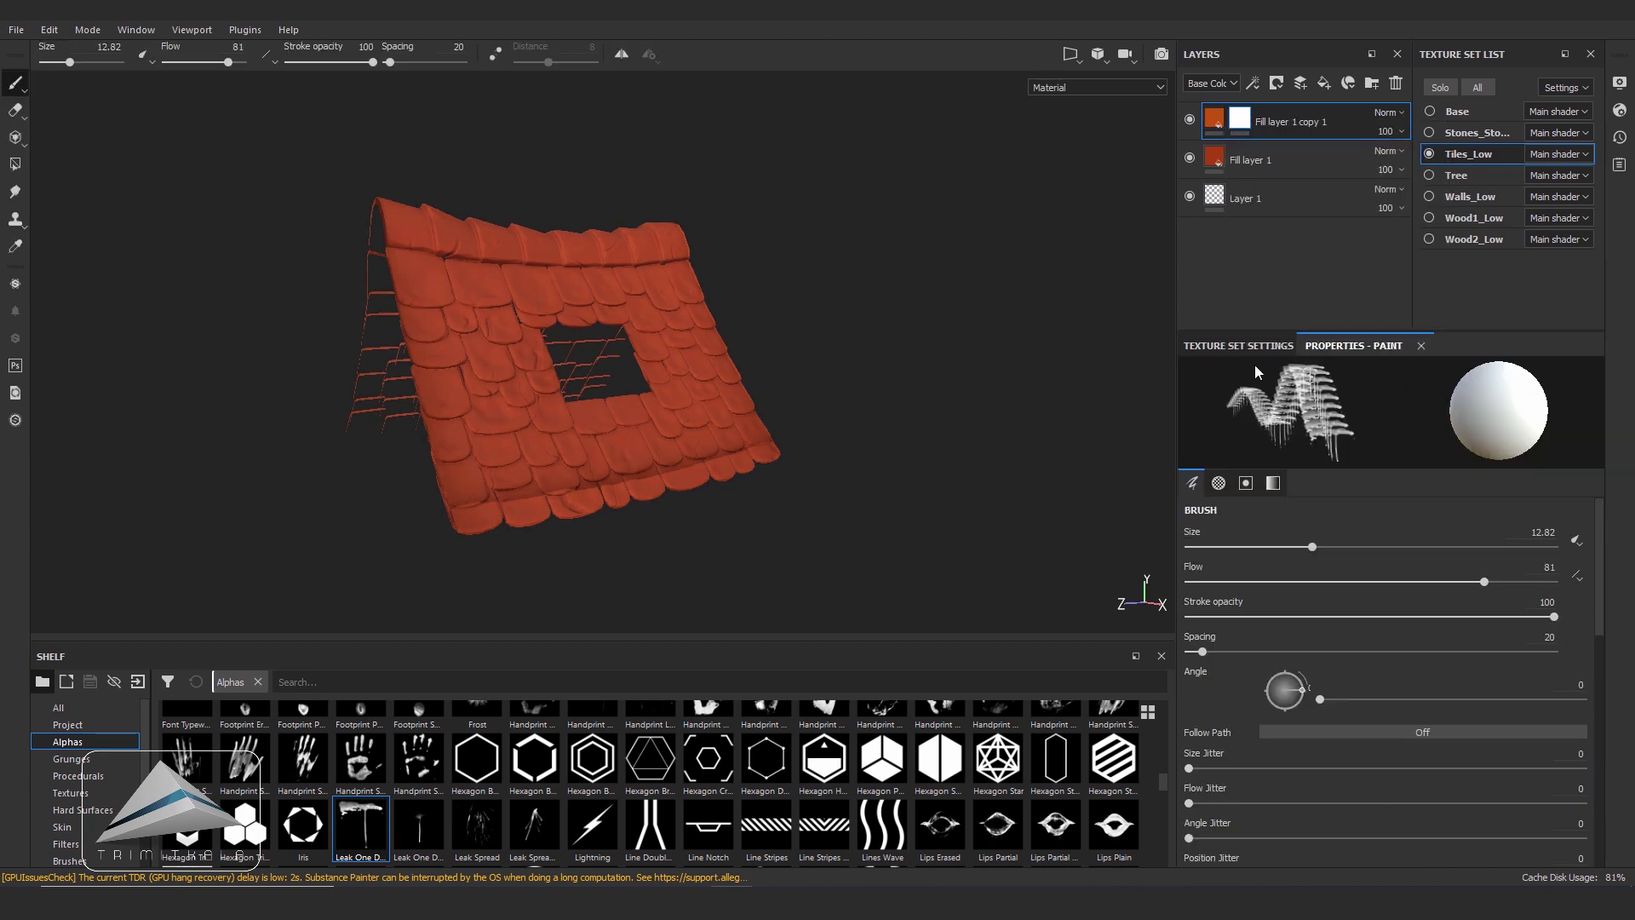
right_click(1240, 120)
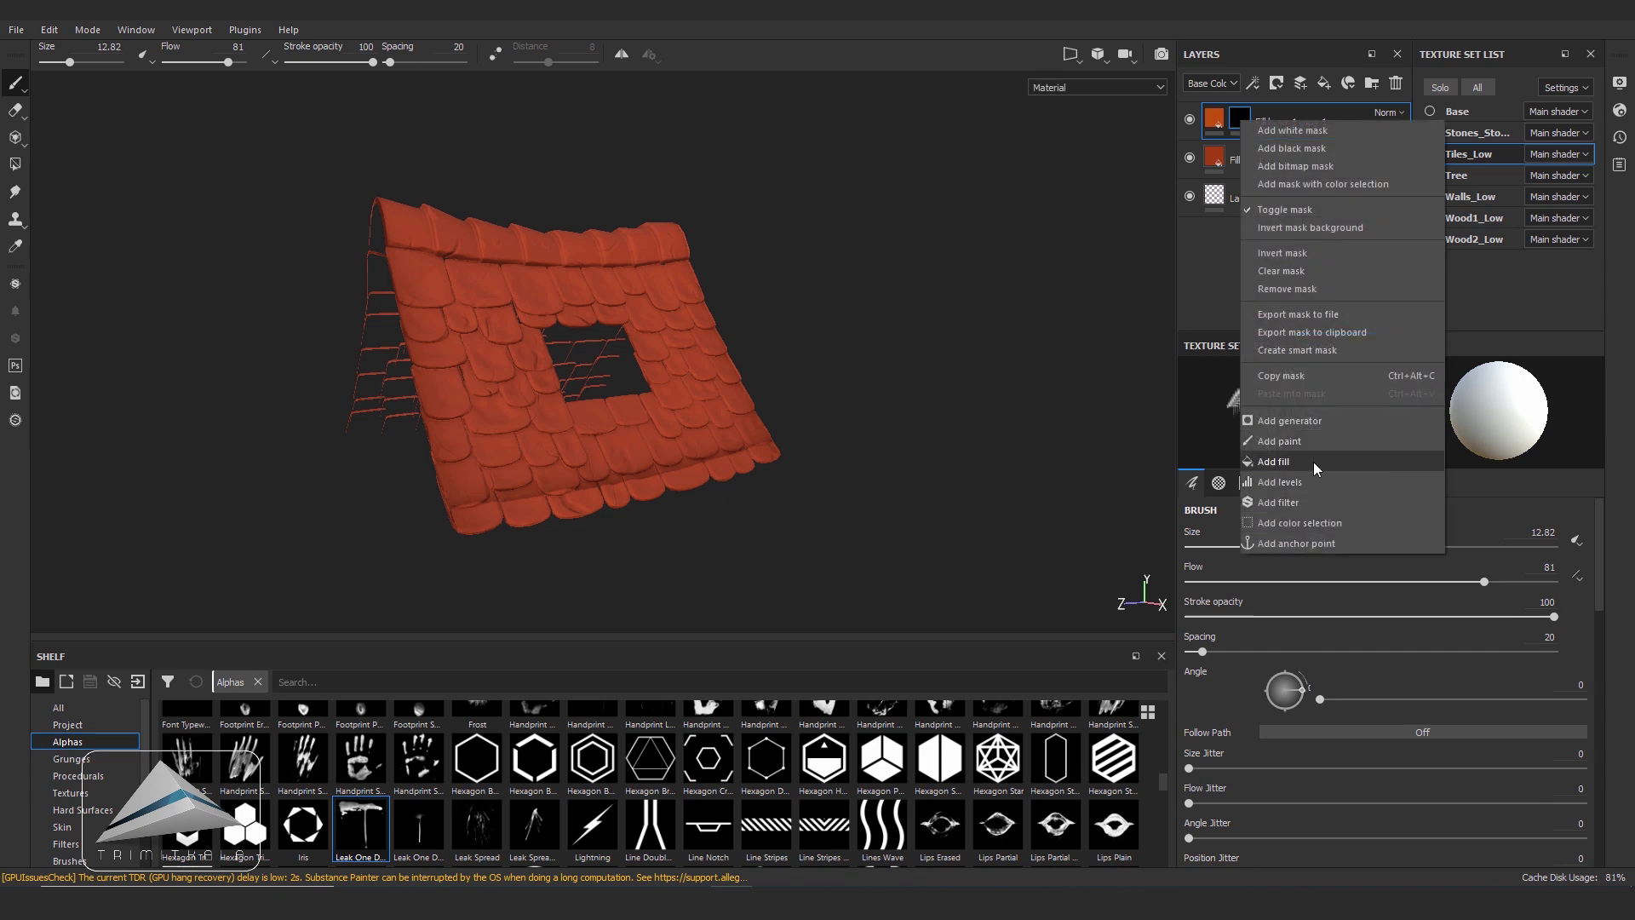
left_click(1313, 462)
left_click(1448, 618)
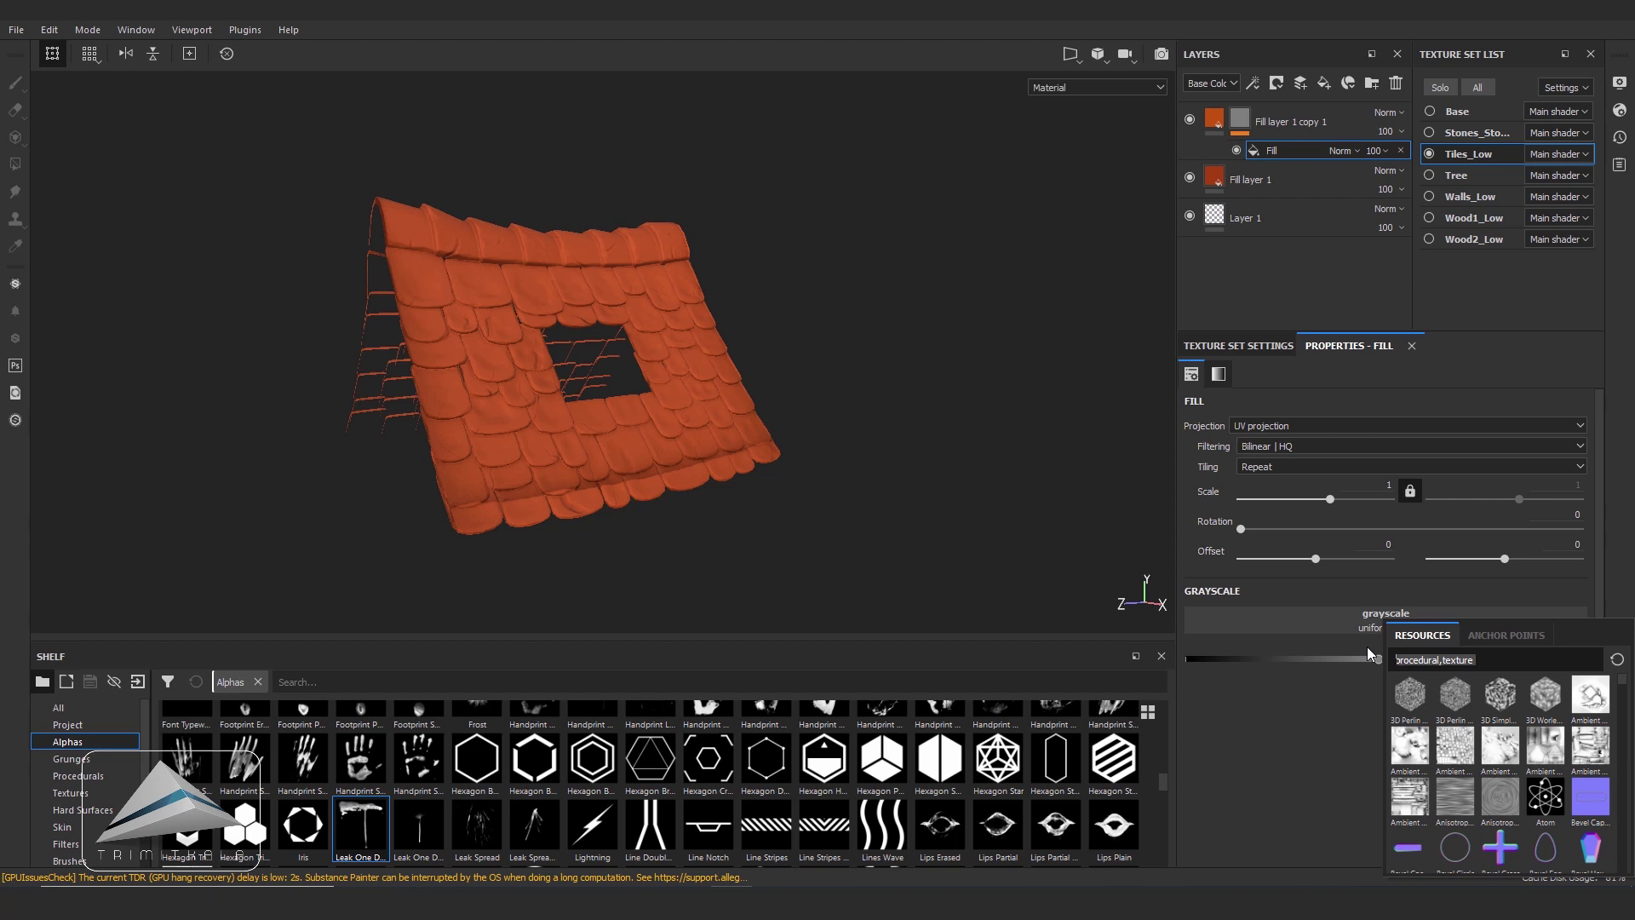
type("cloud")
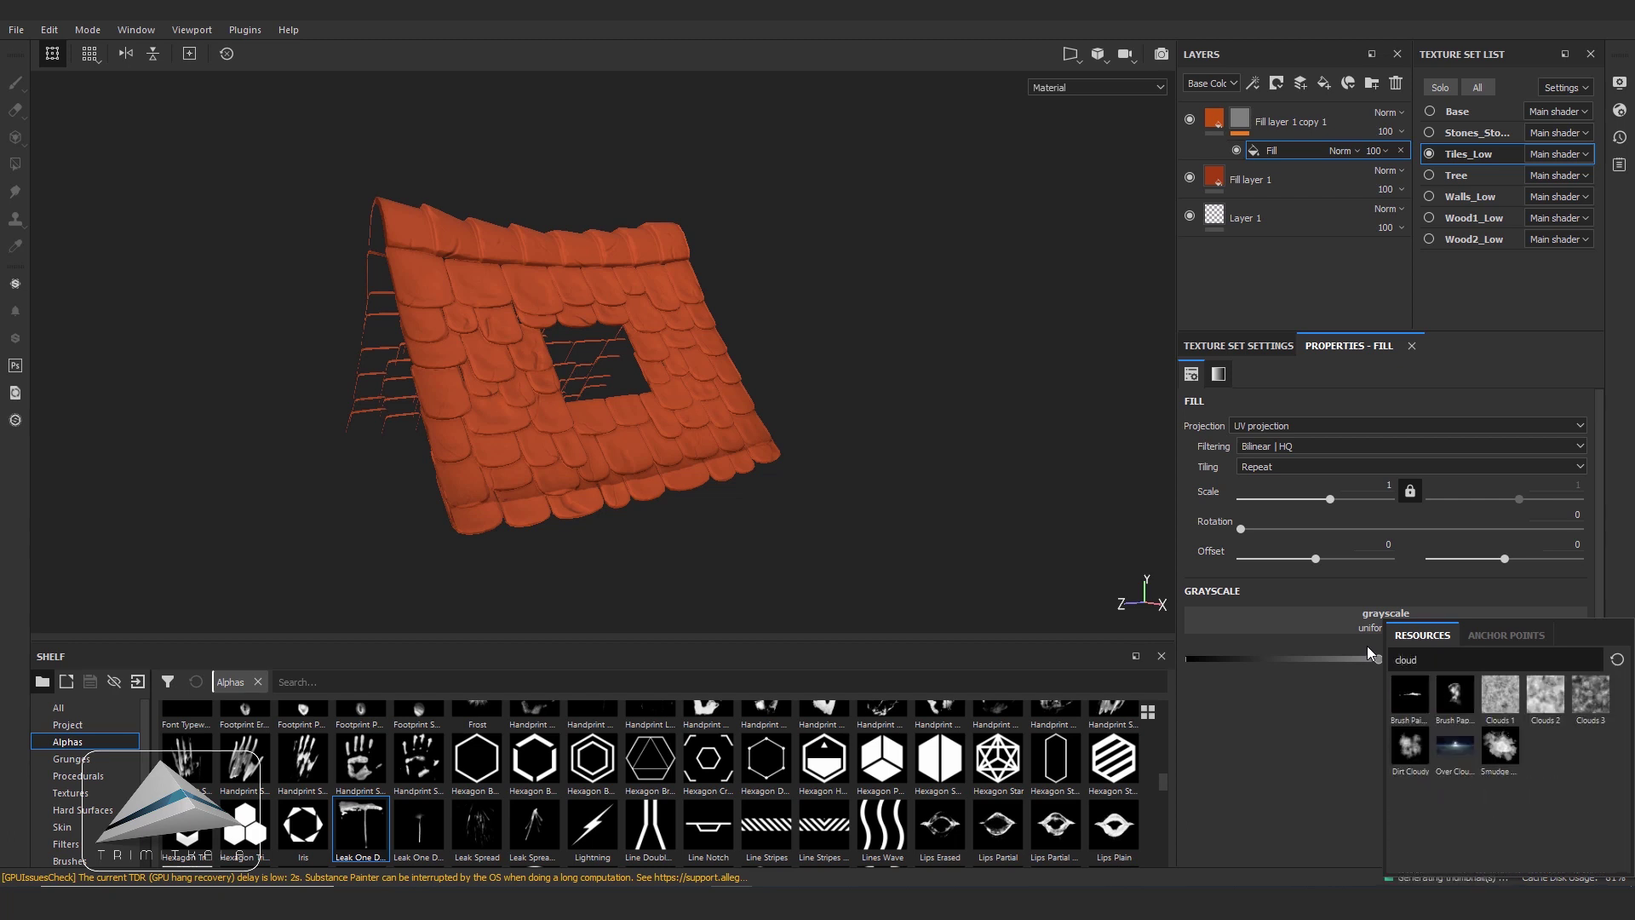
left_click(1590, 694)
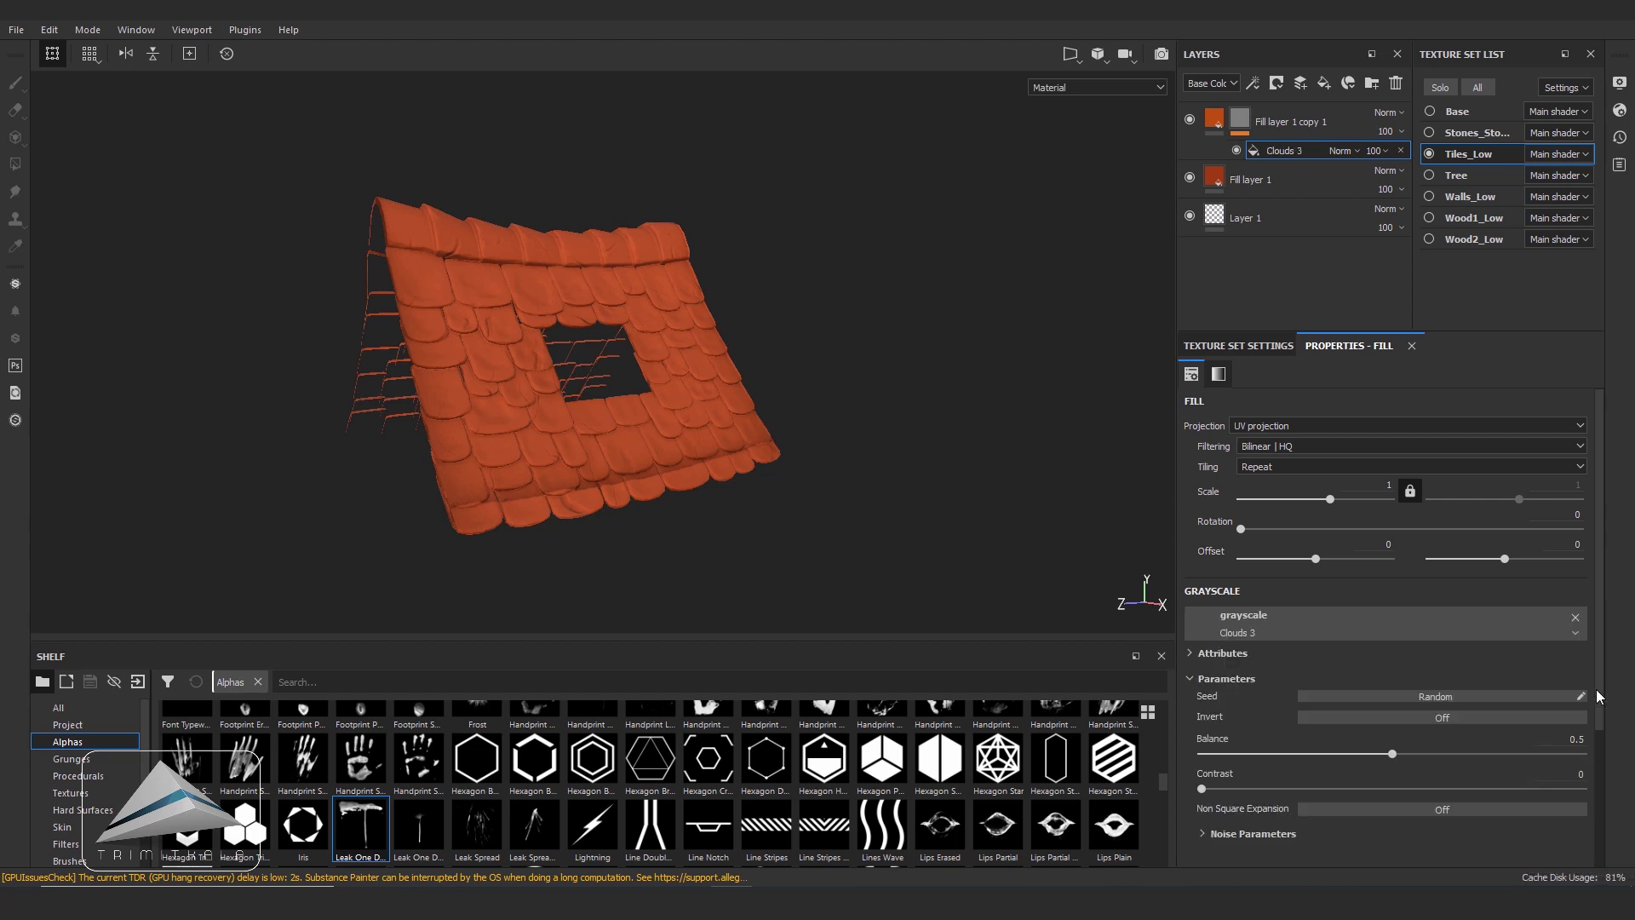
- Check the Clouds 3 mask and base colour on the roof in the viewport display modes
left_click_drag(903, 487, 904, 325, "alt")
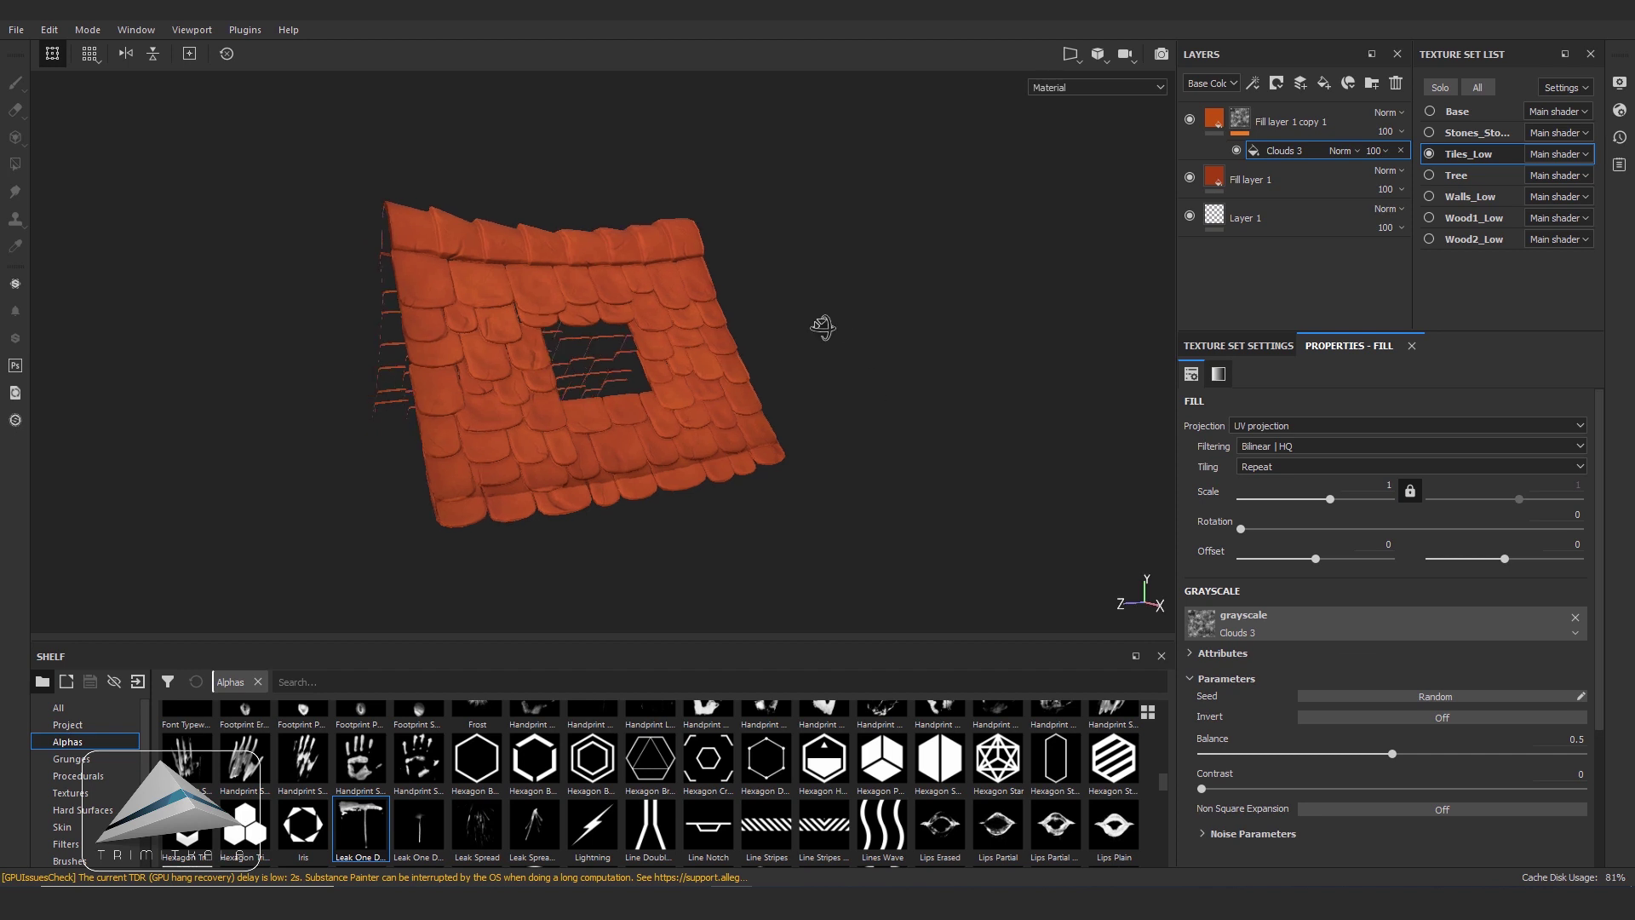
left_click(1056, 86)
left_click(1065, 207)
mouse_move(885, 404)
left_mouse_down("alt")
mouse_move(964, 369)
mouse_move(895, 365)
mouse_move(896, 387)
left_mouse_up("alt")
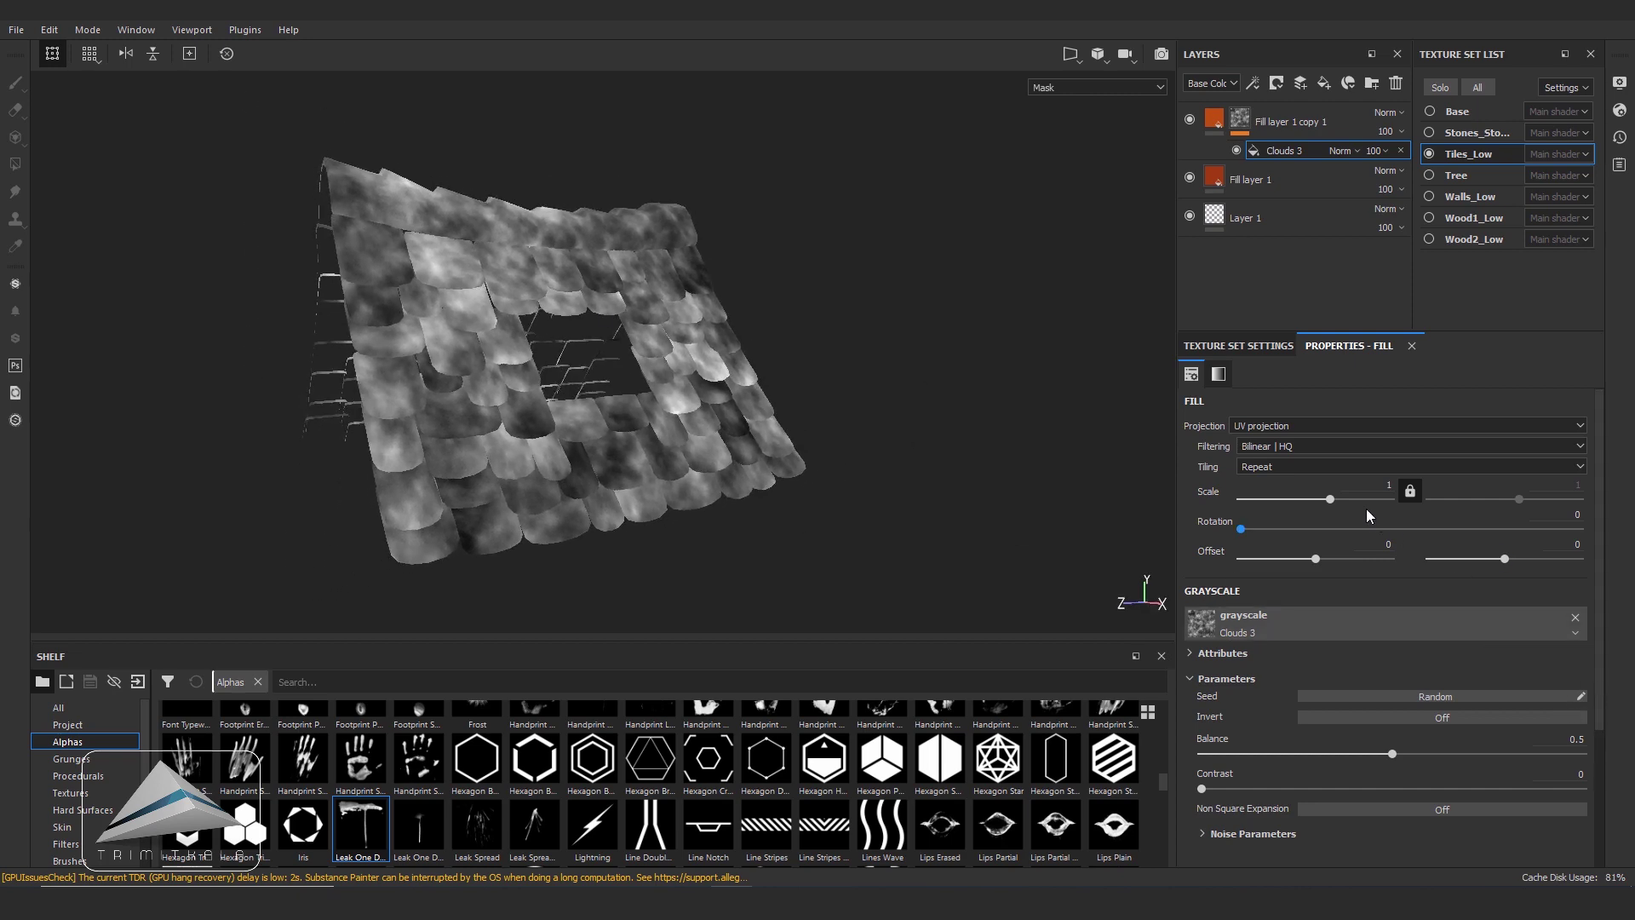
left_click(1159, 89)
left_click(1099, 136)
mouse_move(808, 419)
left_mouse_down("alt")
mouse_move(514, 457)
mouse_move(763, 428)
left_mouse_up("alt")
scroll(971, 340, "up", 3)
left_click_drag(971, 340, 786, 415, "alt")
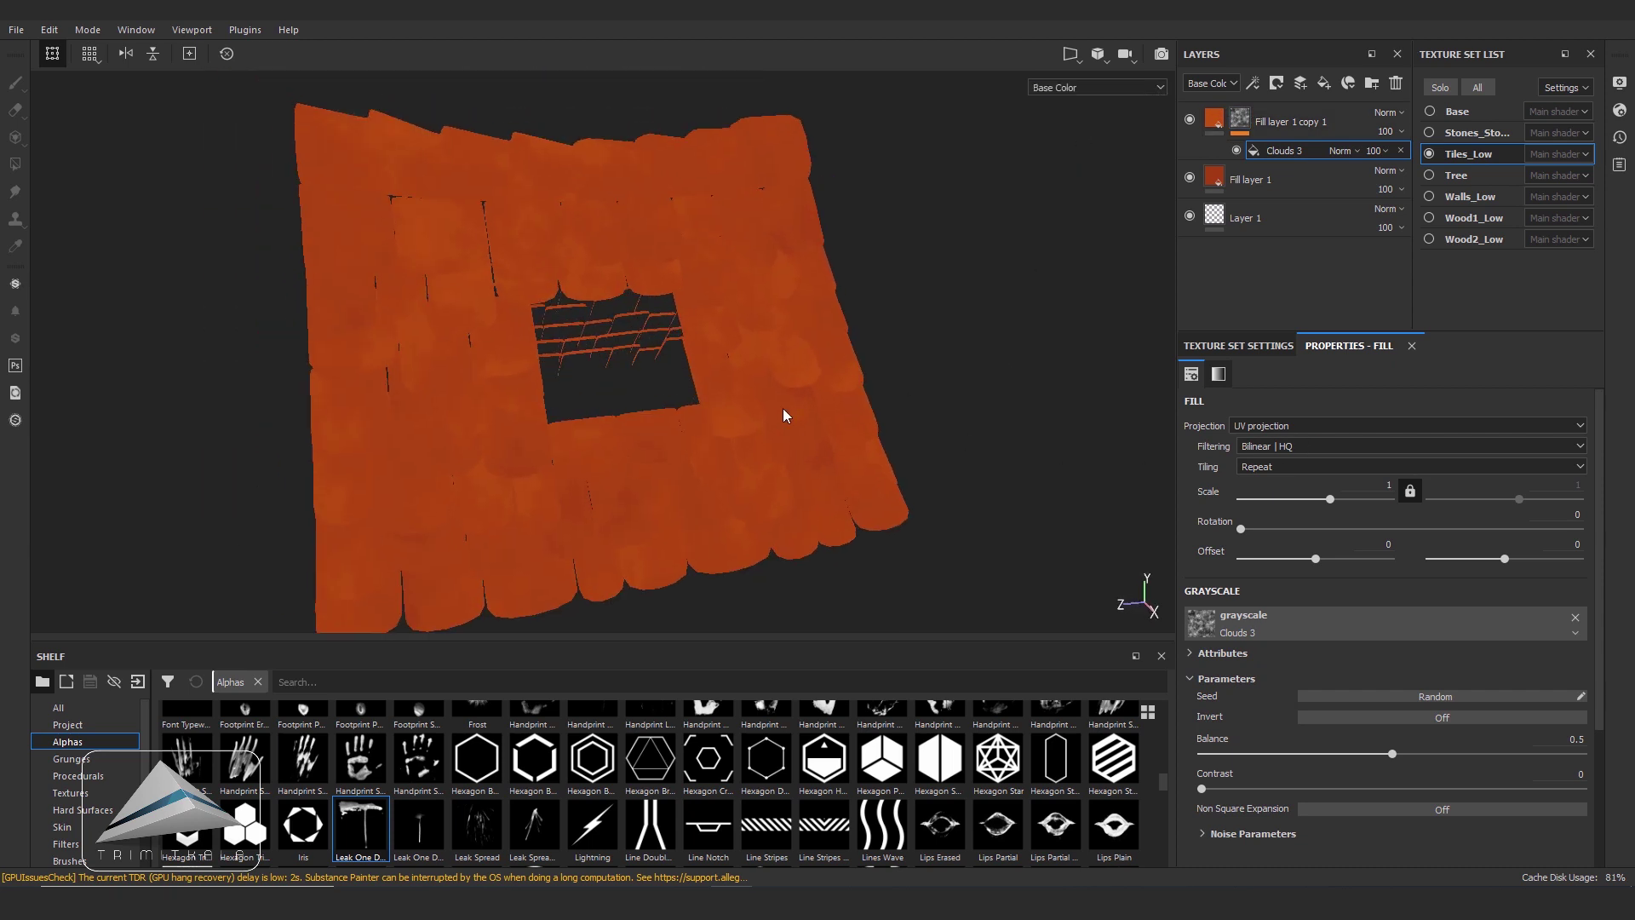
mouse_move(295, 266)
left_mouse_down("alt")
mouse_move(719, 354)
mouse_move(668, 391)
mouse_move(413, 352)
mouse_move(416, 412)
mouse_move(719, 413)
mouse_move(792, 449)
mouse_move(833, 415)
mouse_move(912, 438)
left_mouse_up("alt")
key("m")
left_click(1216, 127)
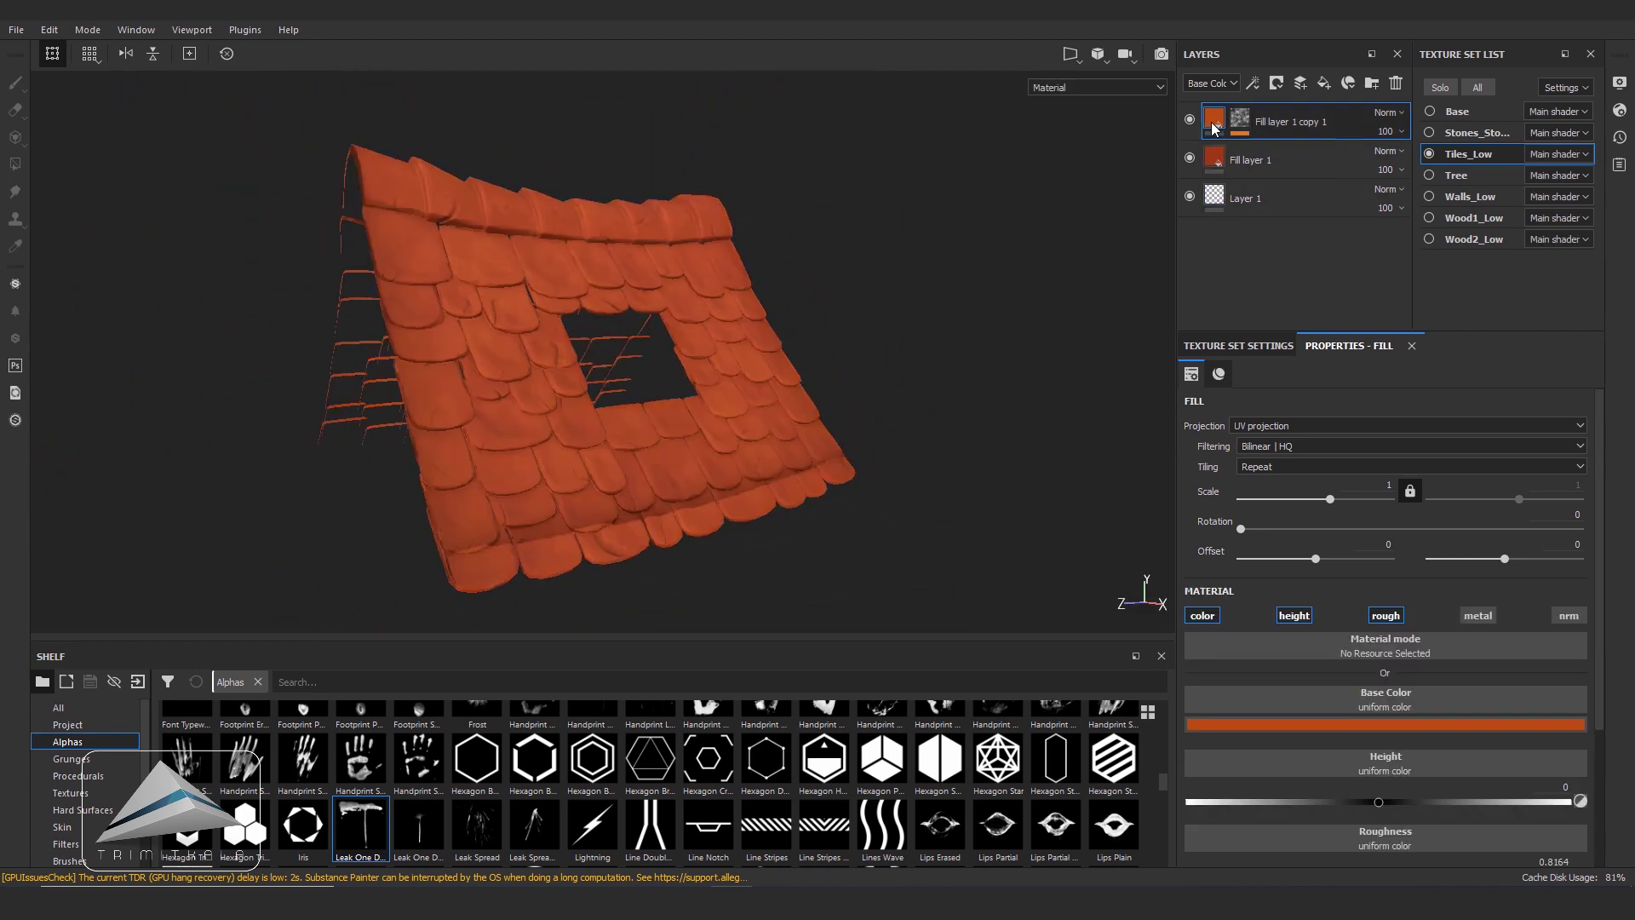
- Duplicate the cloud-masked fill as Fill layer 1 copy 2 with a dark brown-red base colour
key("ctrl+d")
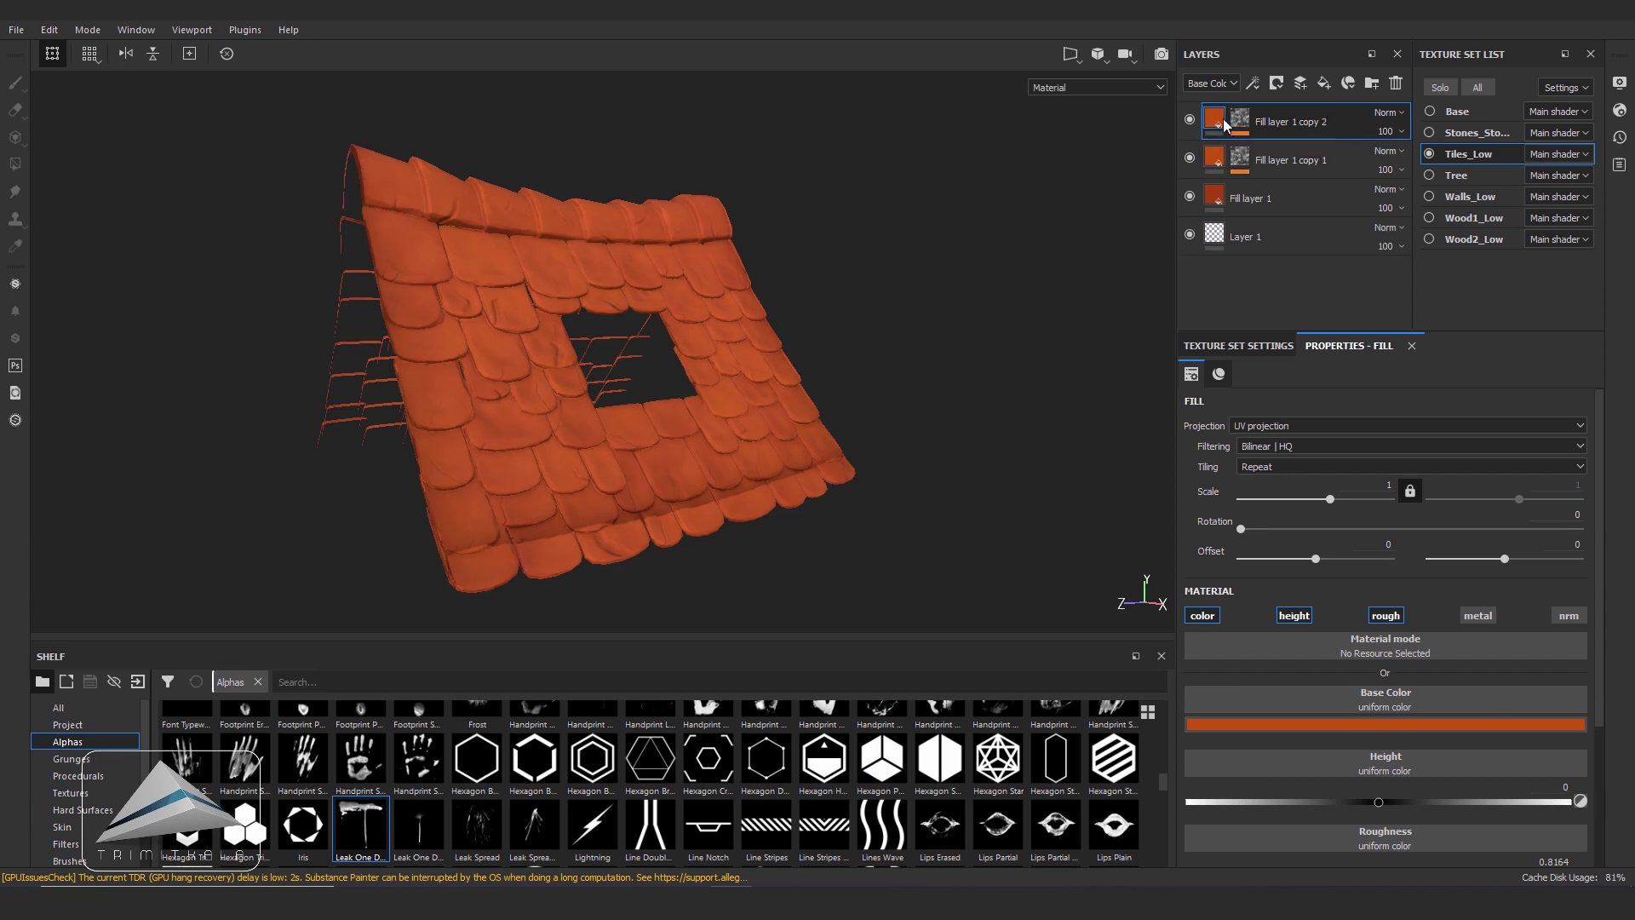
left_click(1428, 723)
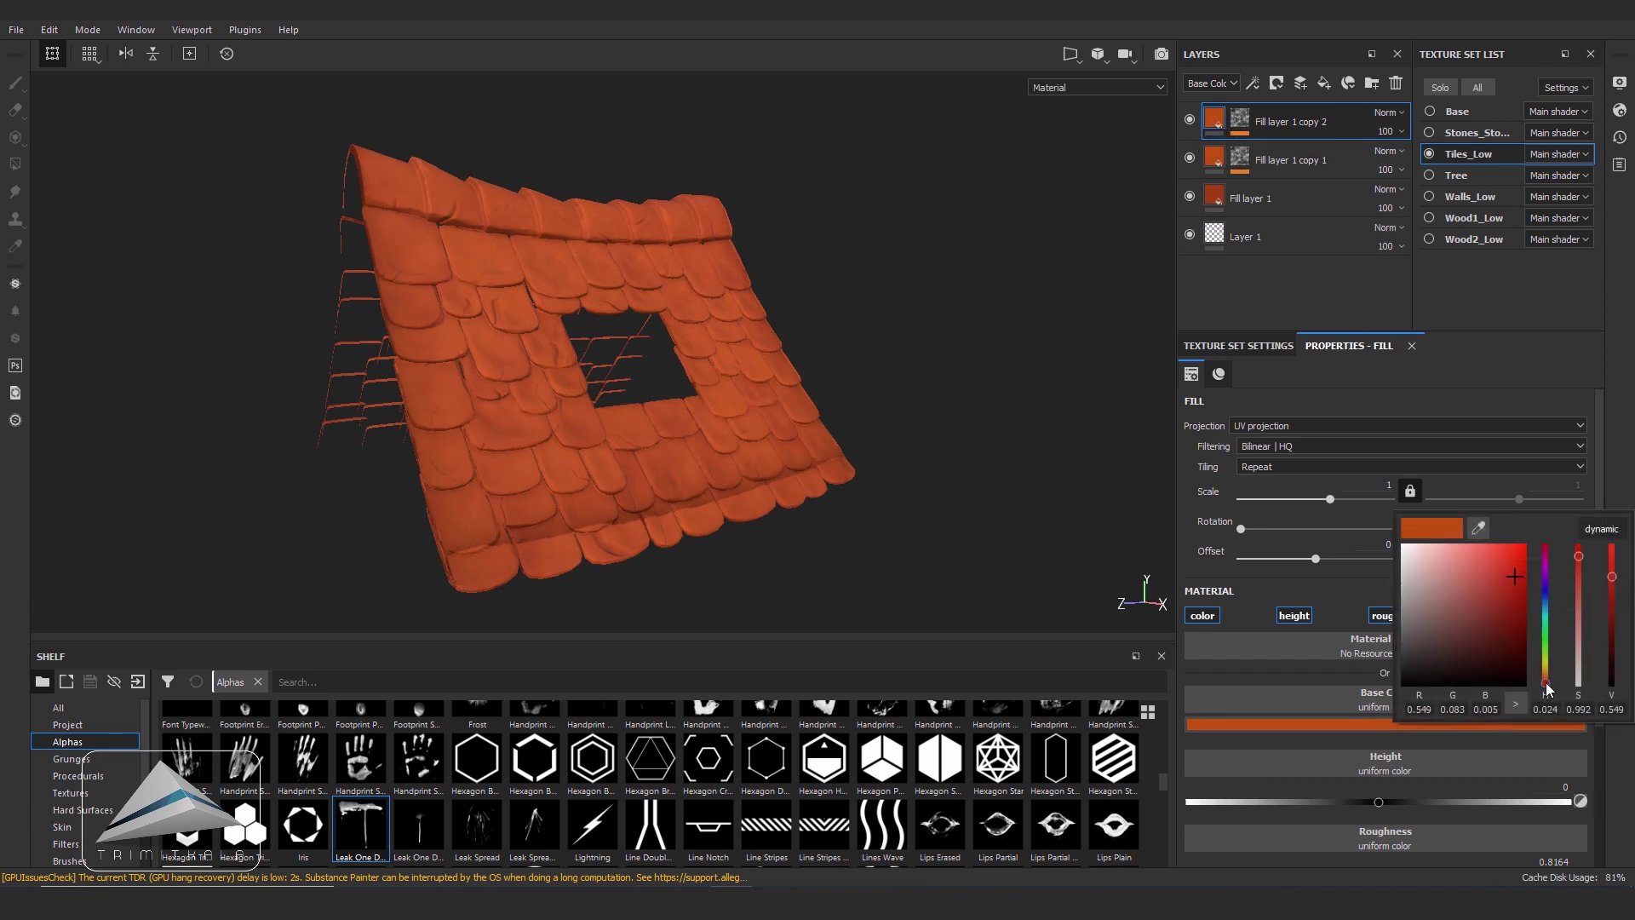
left_click_drag(1548, 689, 1549, 692)
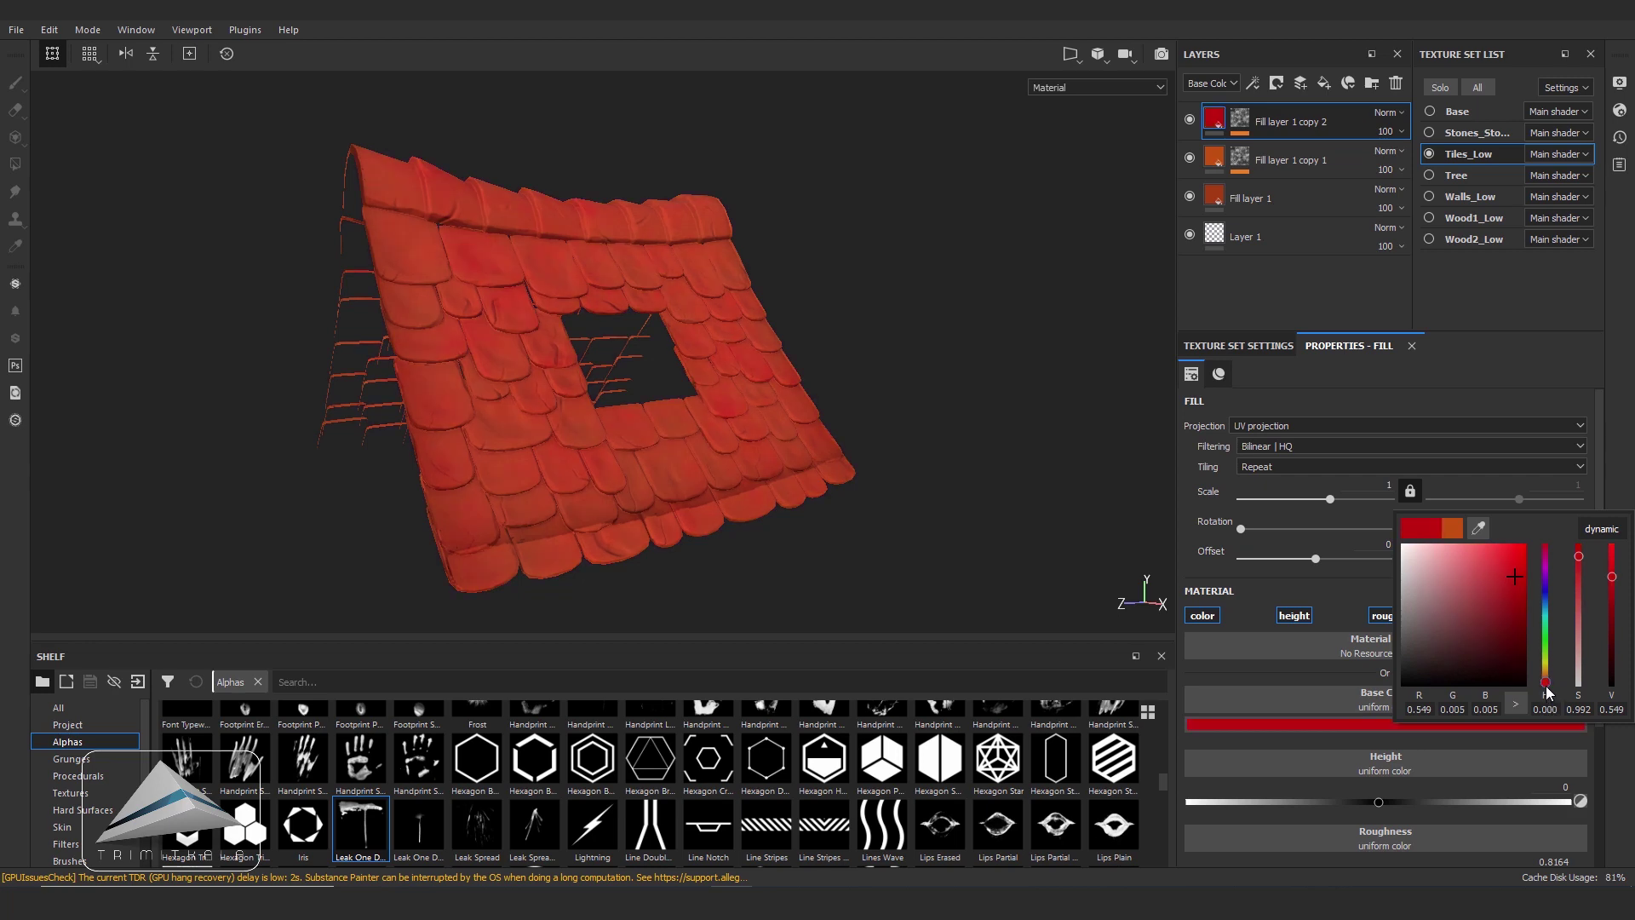
left_click(1493, 637)
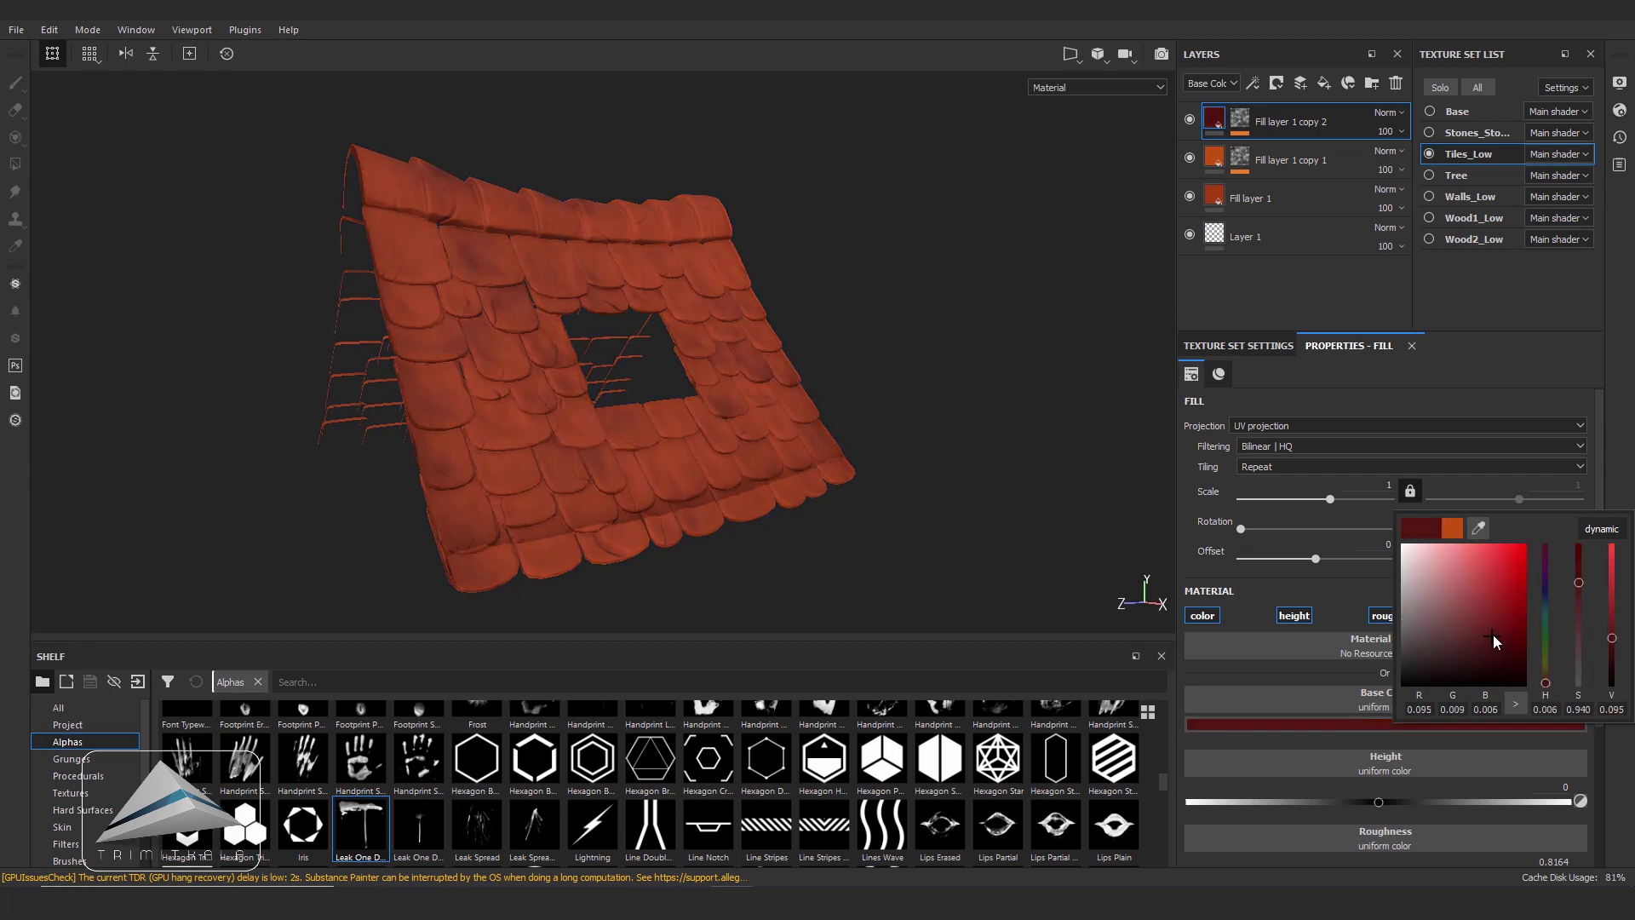
left_click_drag(1495, 632, 1480, 648)
left_click(1508, 635)
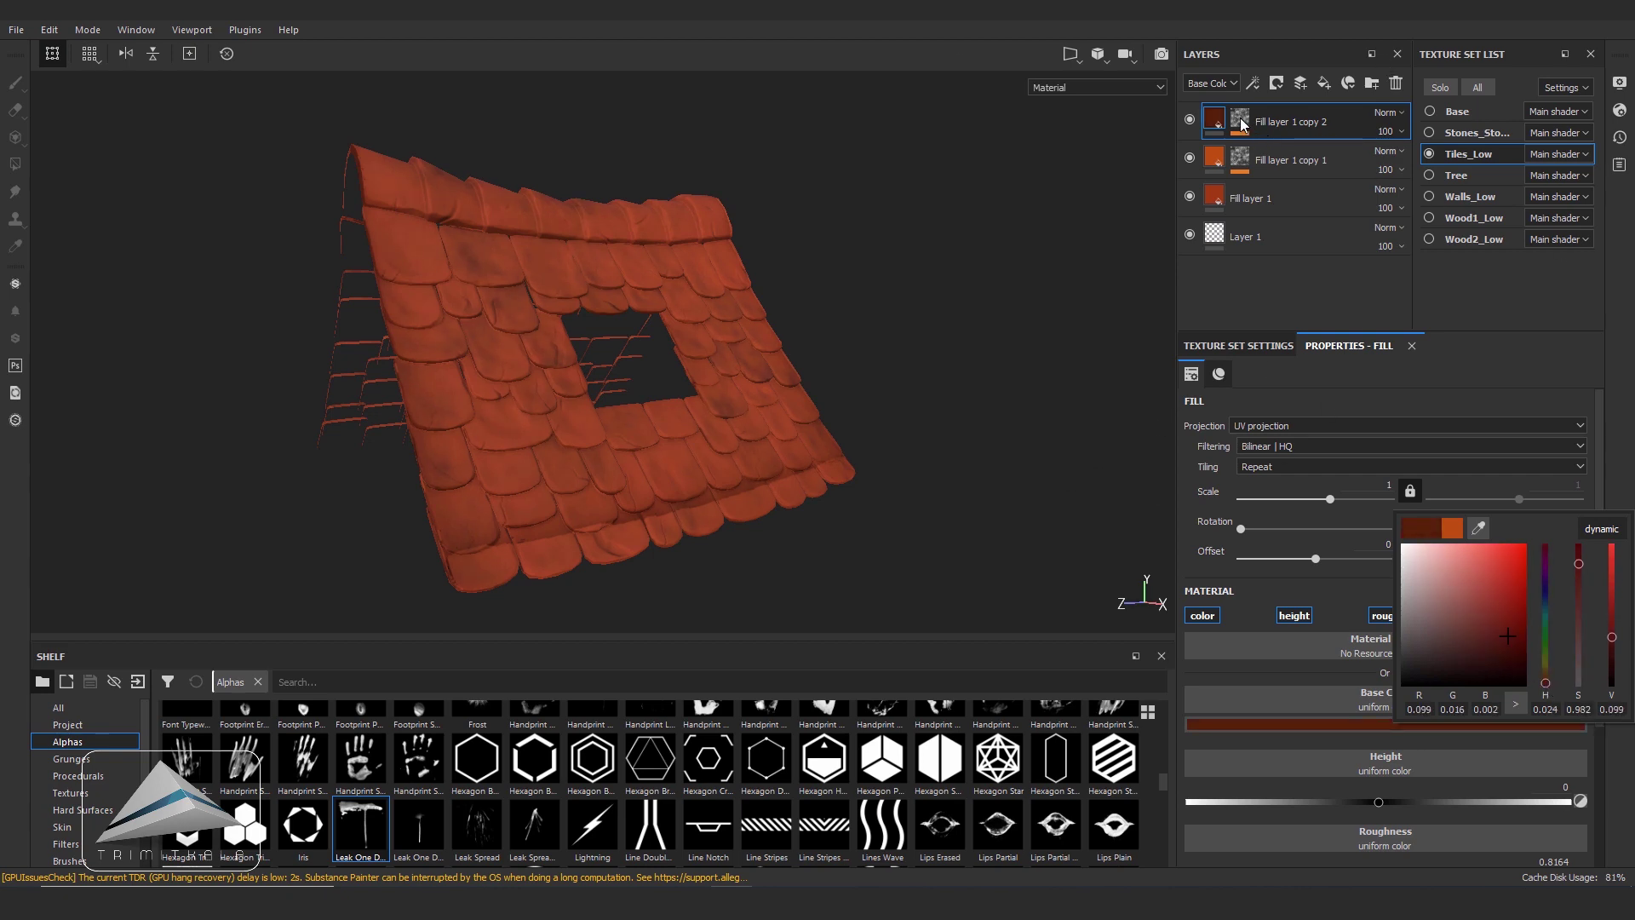
left_click(1242, 124)
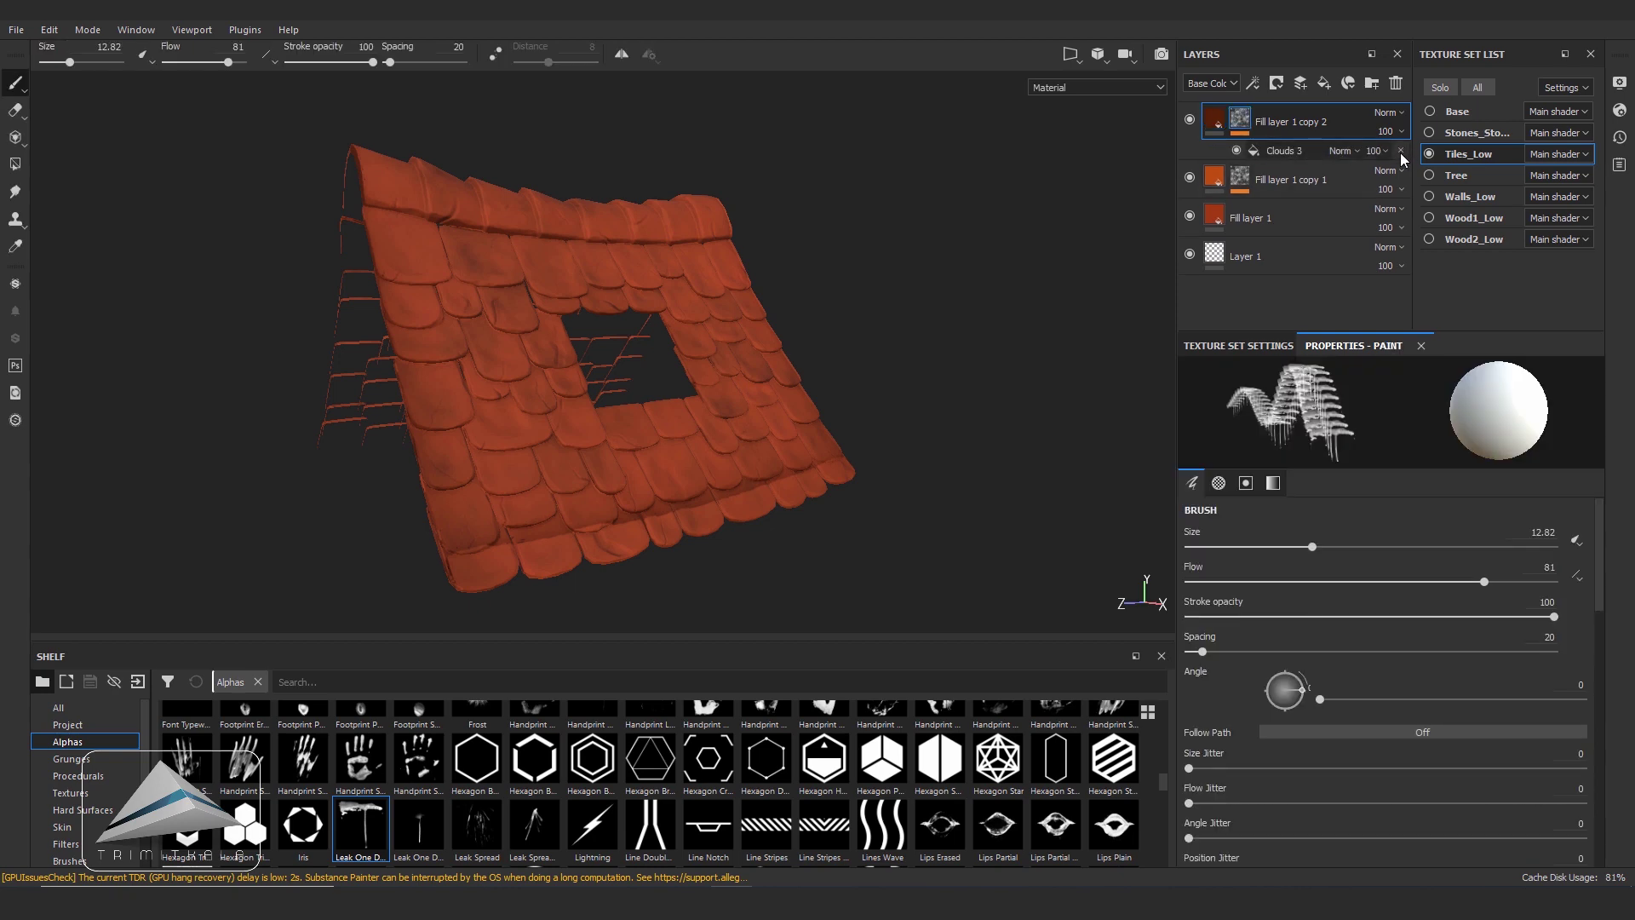
- Replace the Clouds 3 effect on Fill layer 1 copy 2's mask with a Dirt generator
left_click(1401, 150)
right_click(1241, 125)
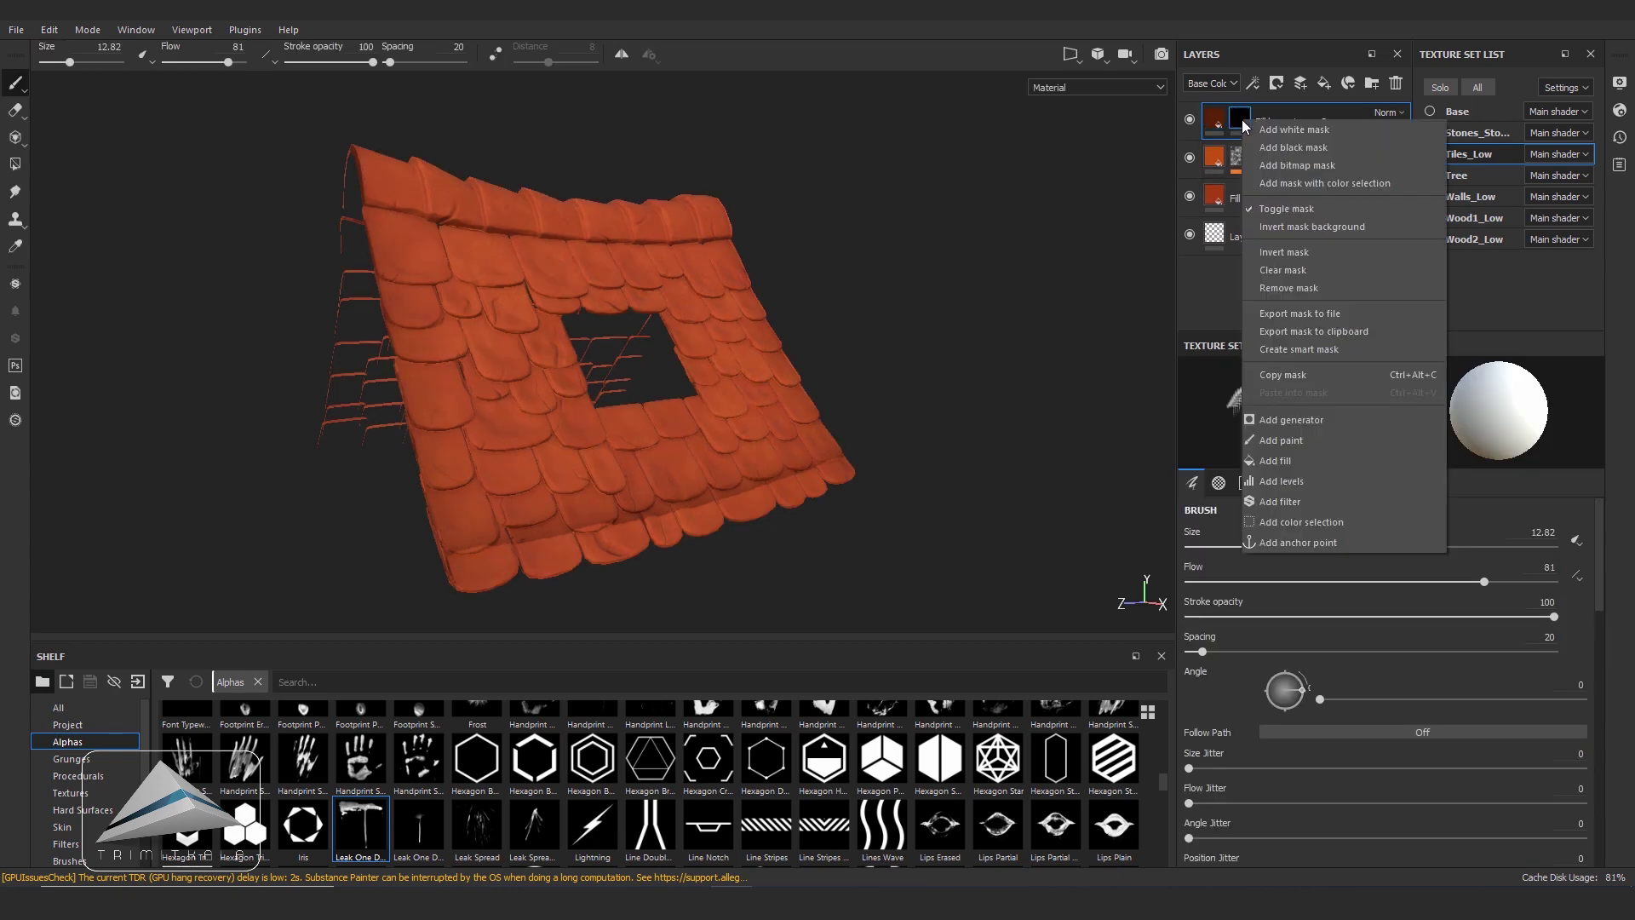
left_click(1291, 420)
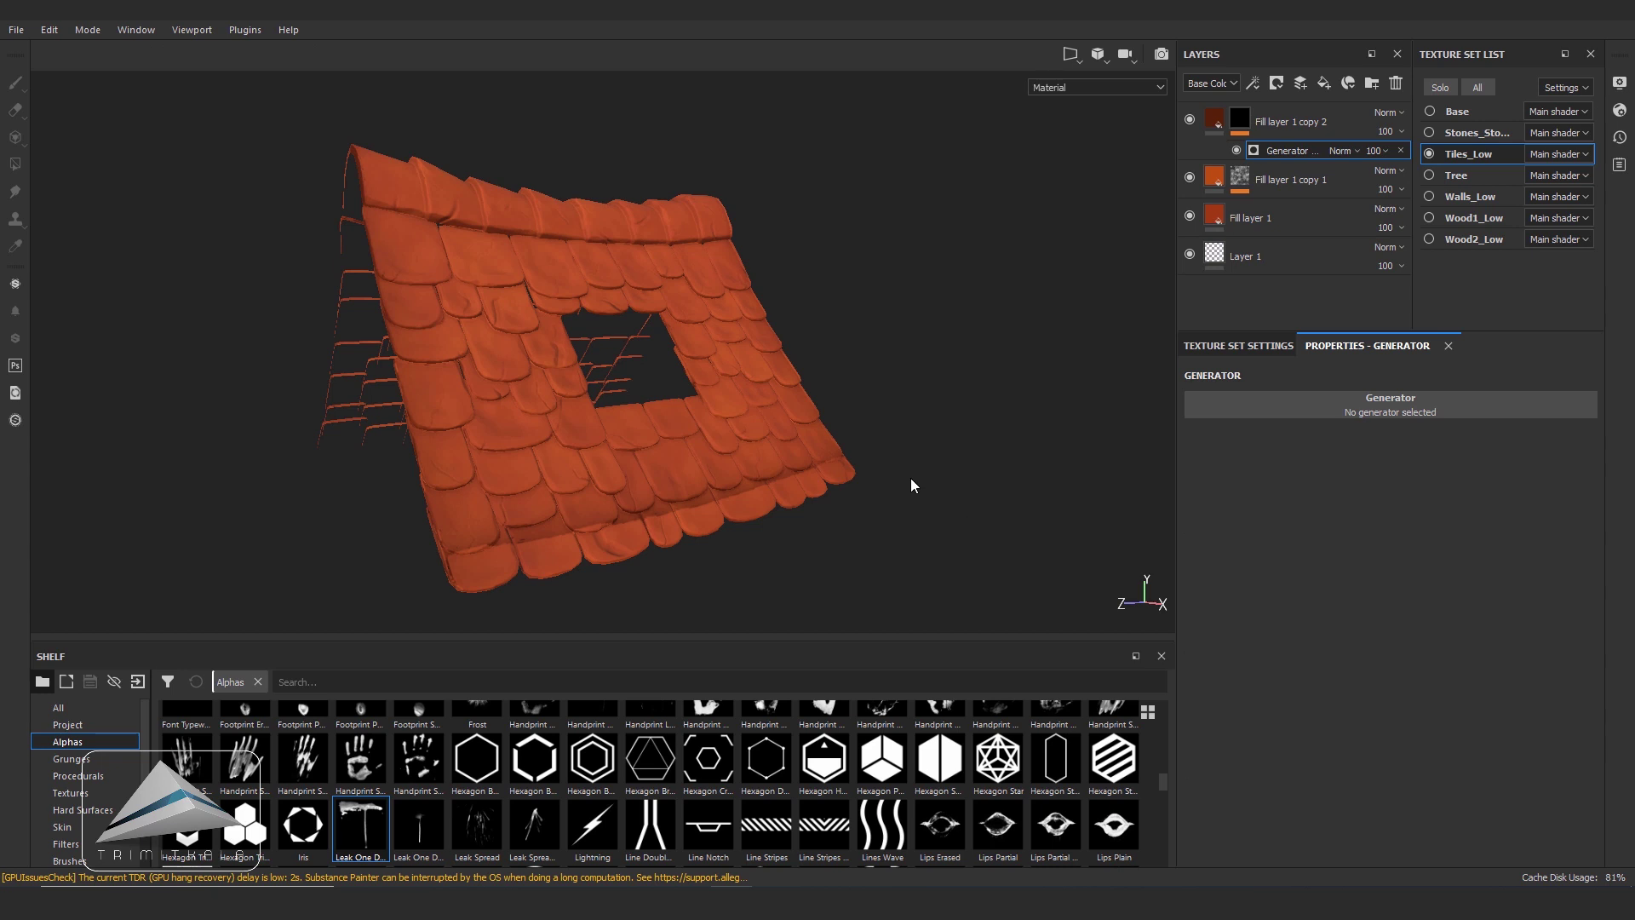
left_click(1533, 407)
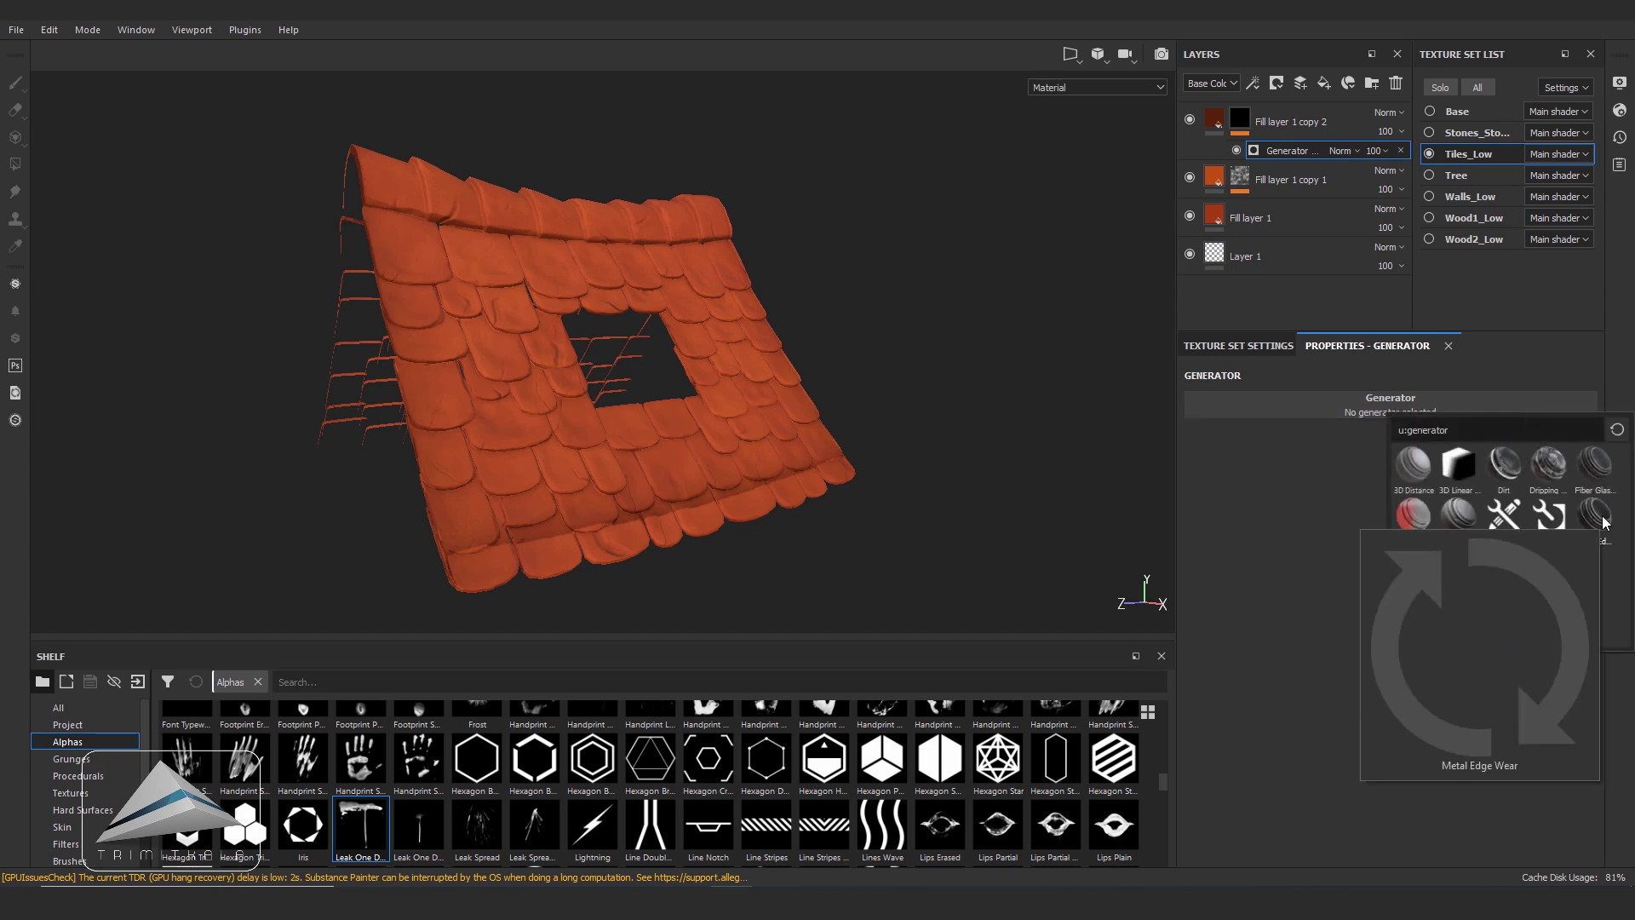
mouse_move(1505, 464)
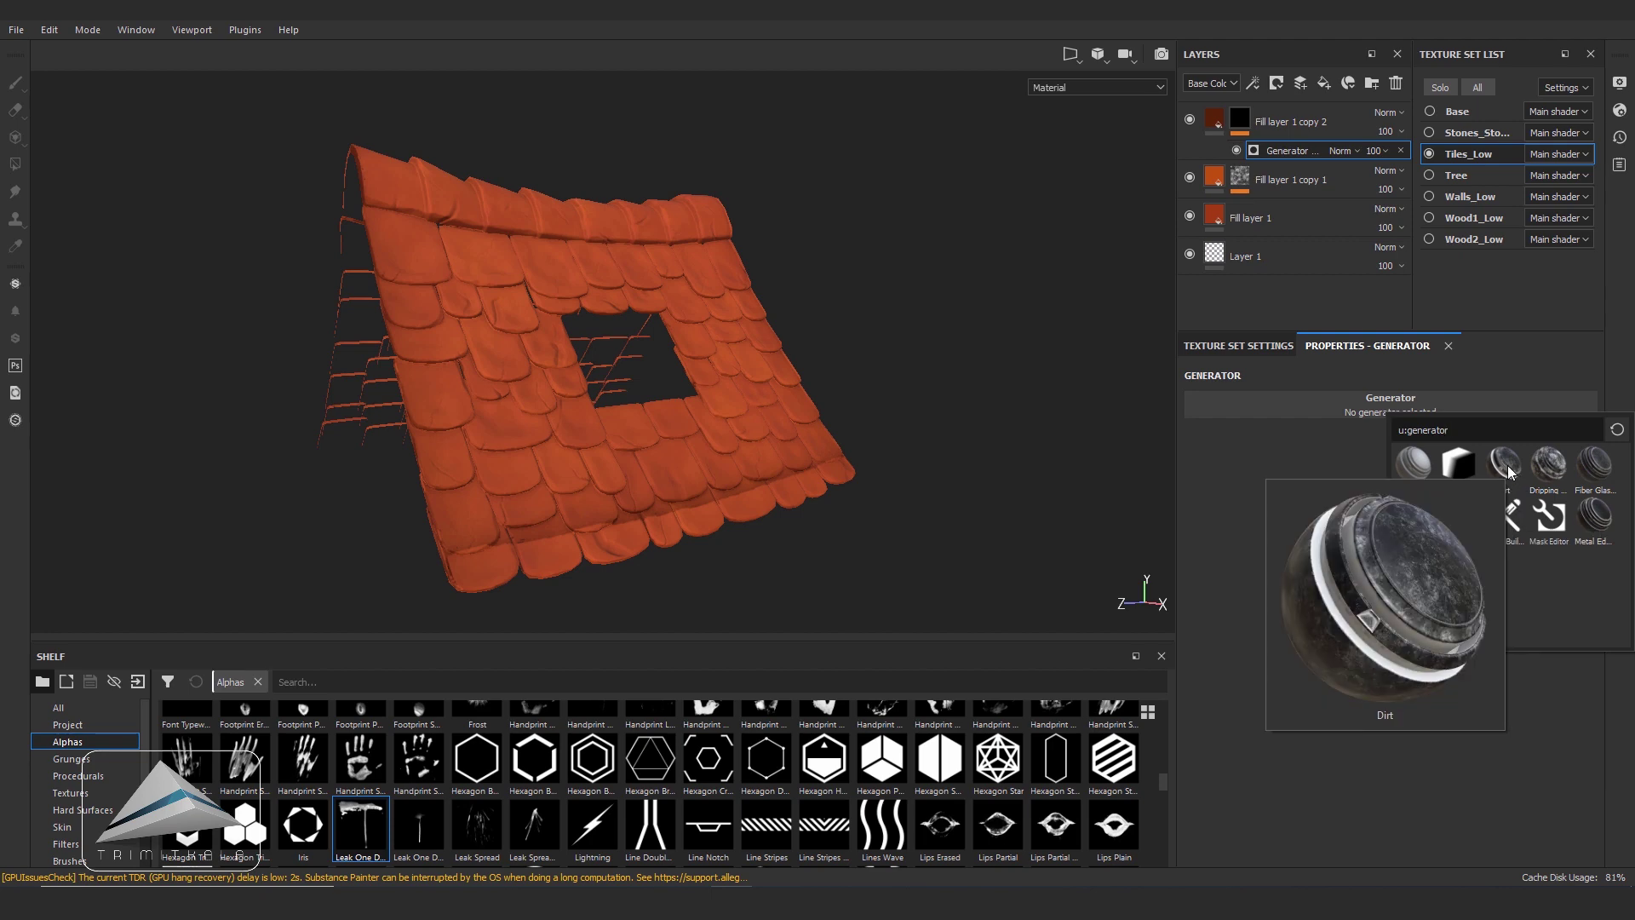
left_click(1504, 468)
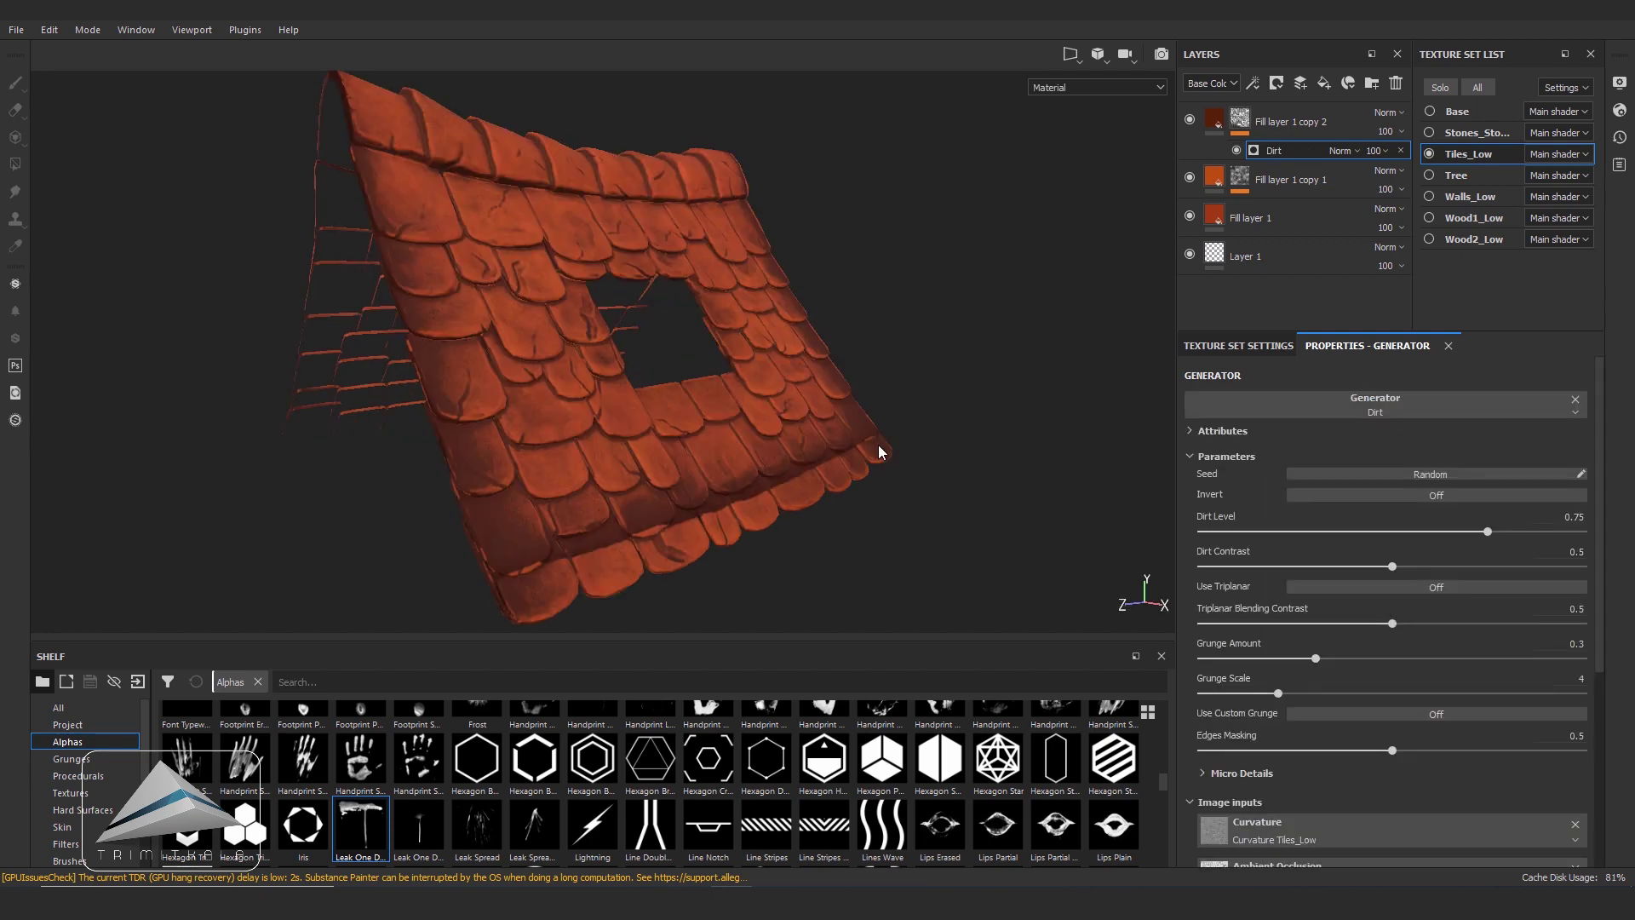
left_click_drag(891, 444, 1193, 545, "alt")
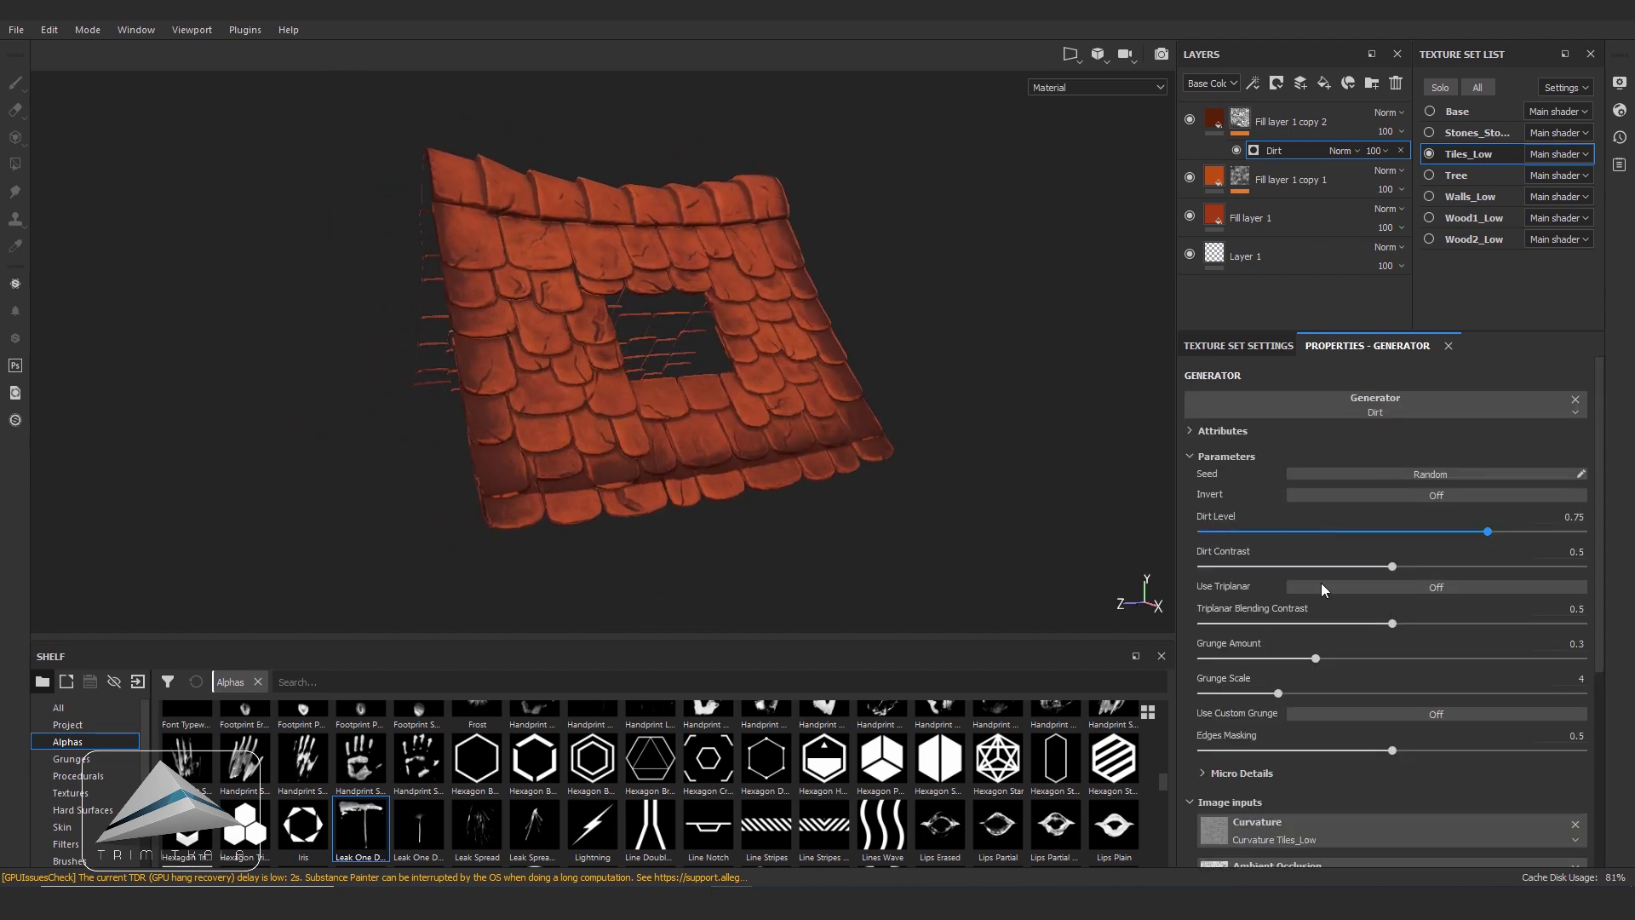
left_click_drag(730, 477, 584, 436, "alt")
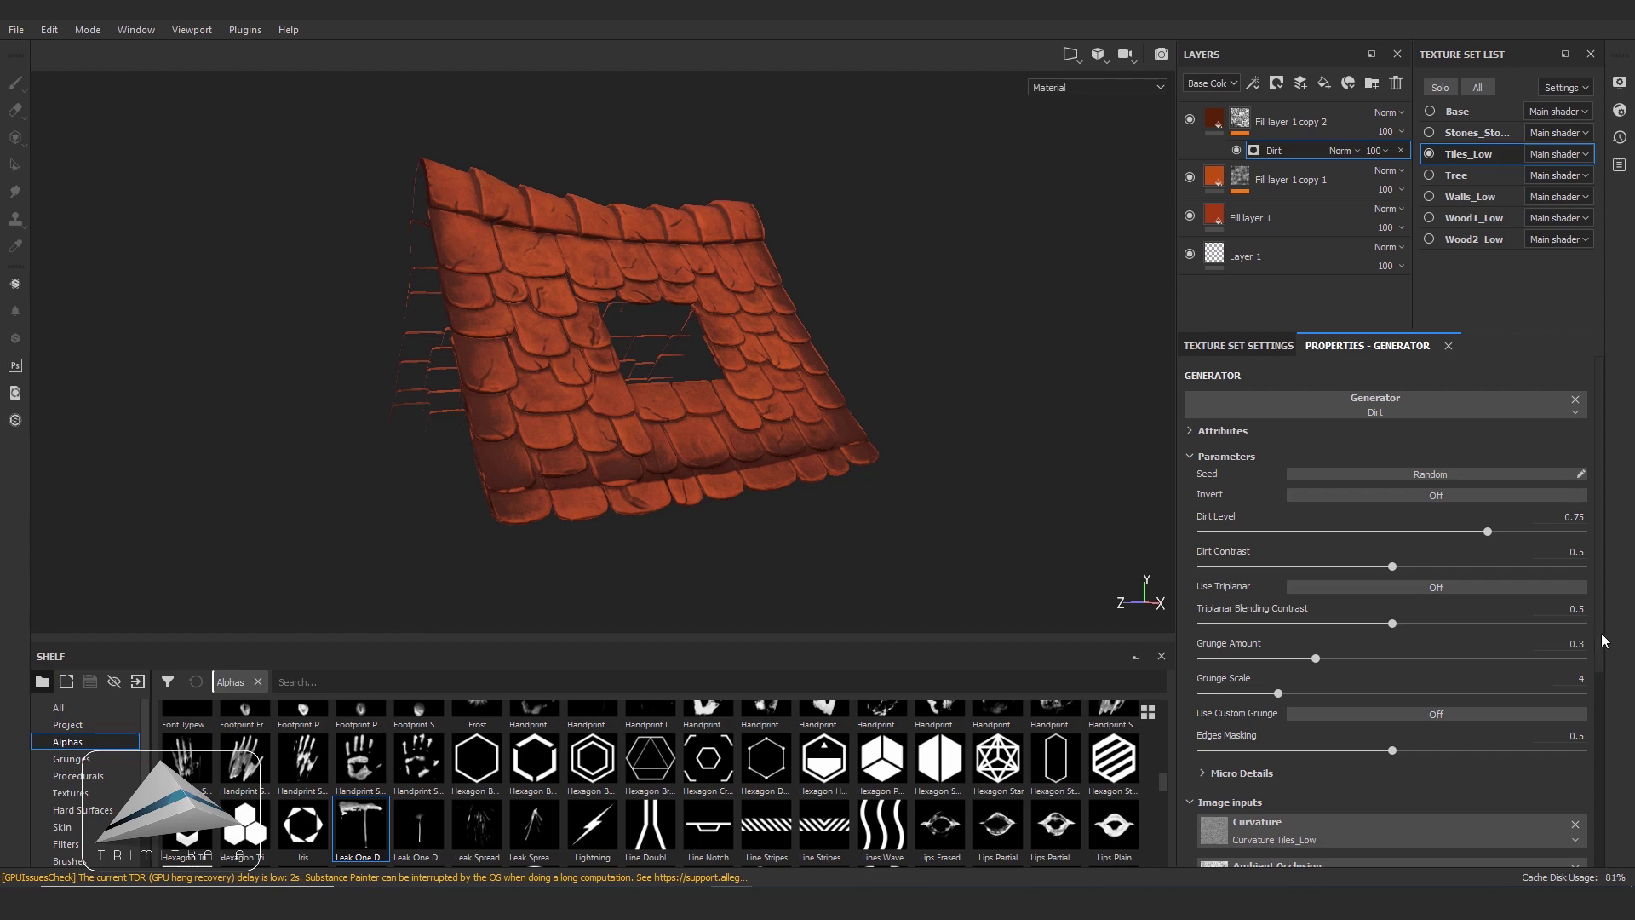
- Set the Dirt generator's Edges Masking to 1 and lower Dirt Level to 0.59
scroll(1602, 774, "down", 4)
scroll(1601, 773, "down", 1)
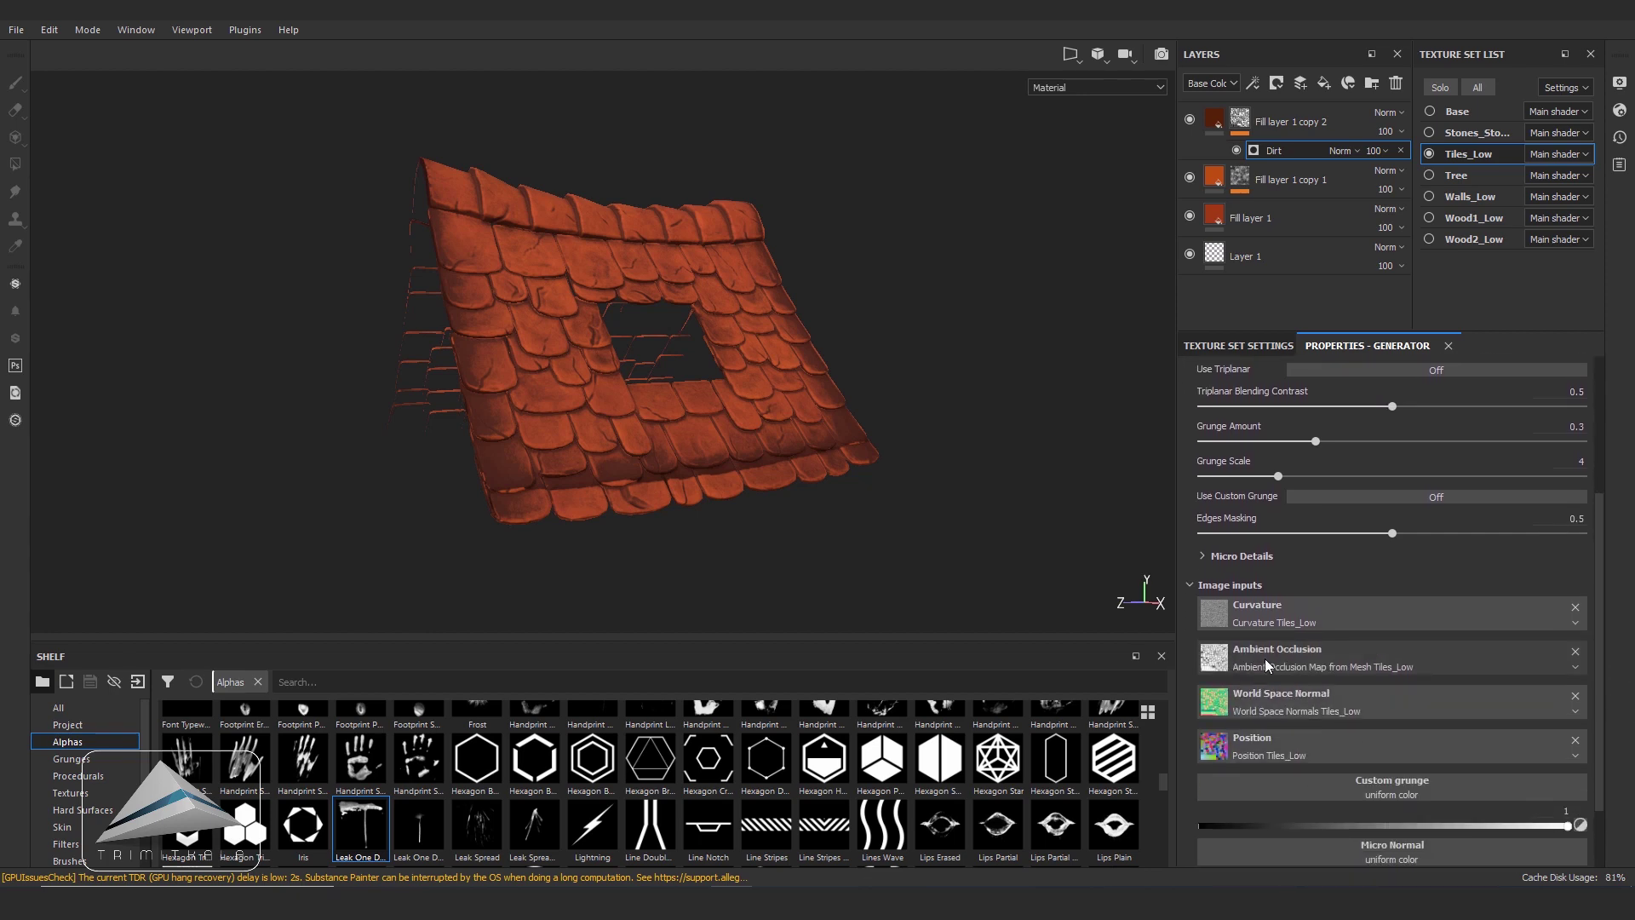
scroll(1601, 743, "up", 5)
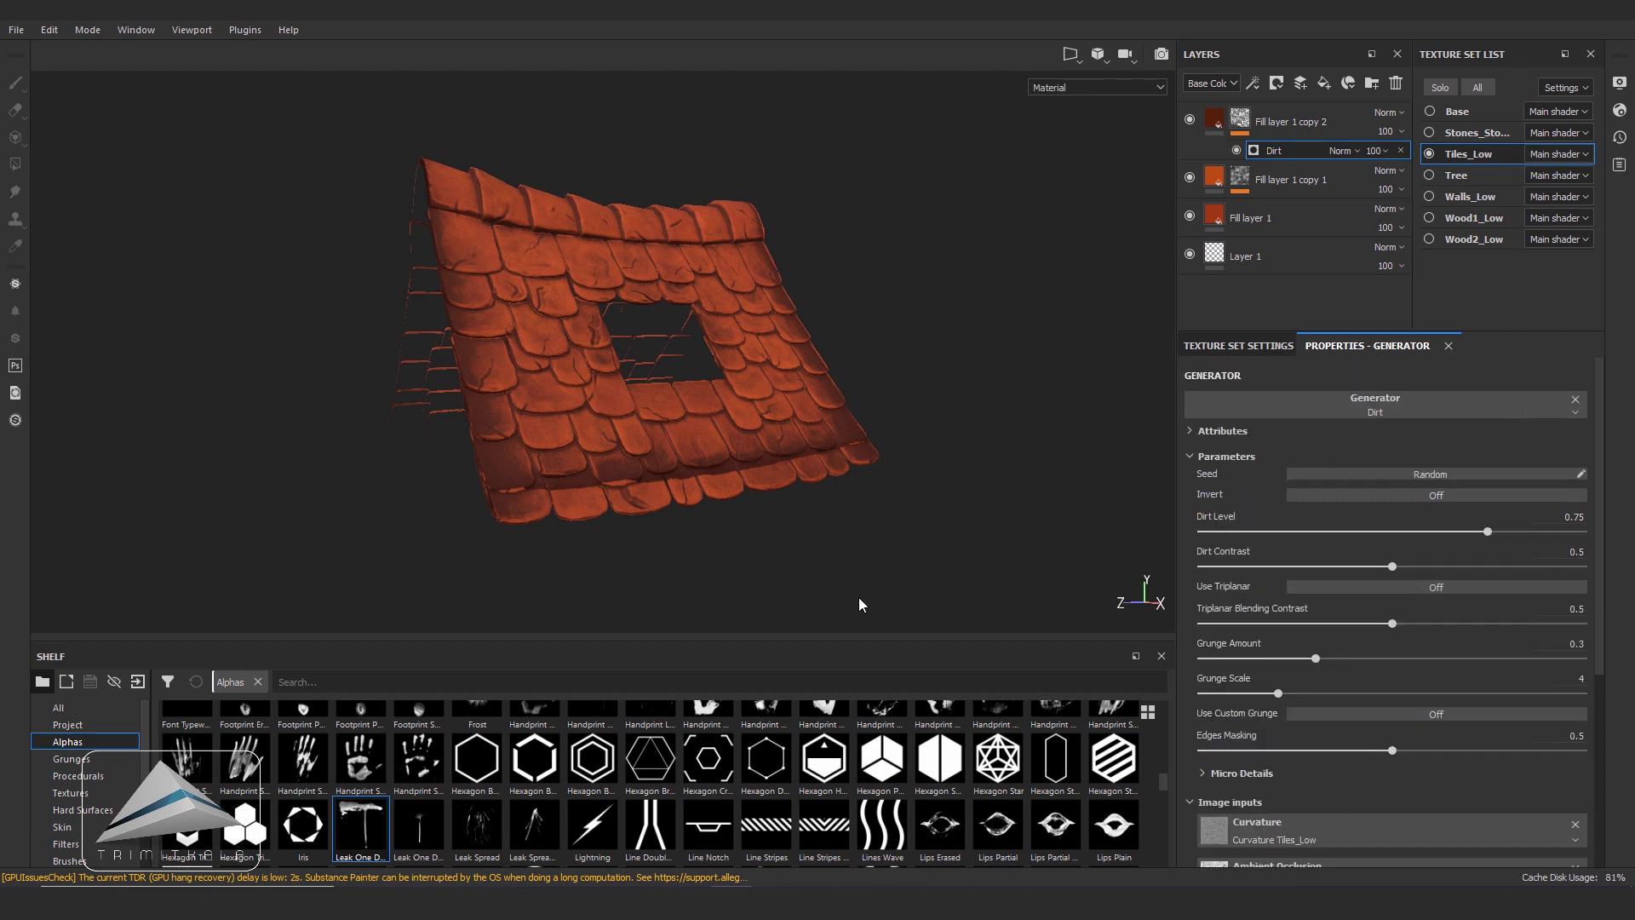
left_click_drag(1395, 751, 1398, 758)
left_click_drag(1569, 766, 1548, 763)
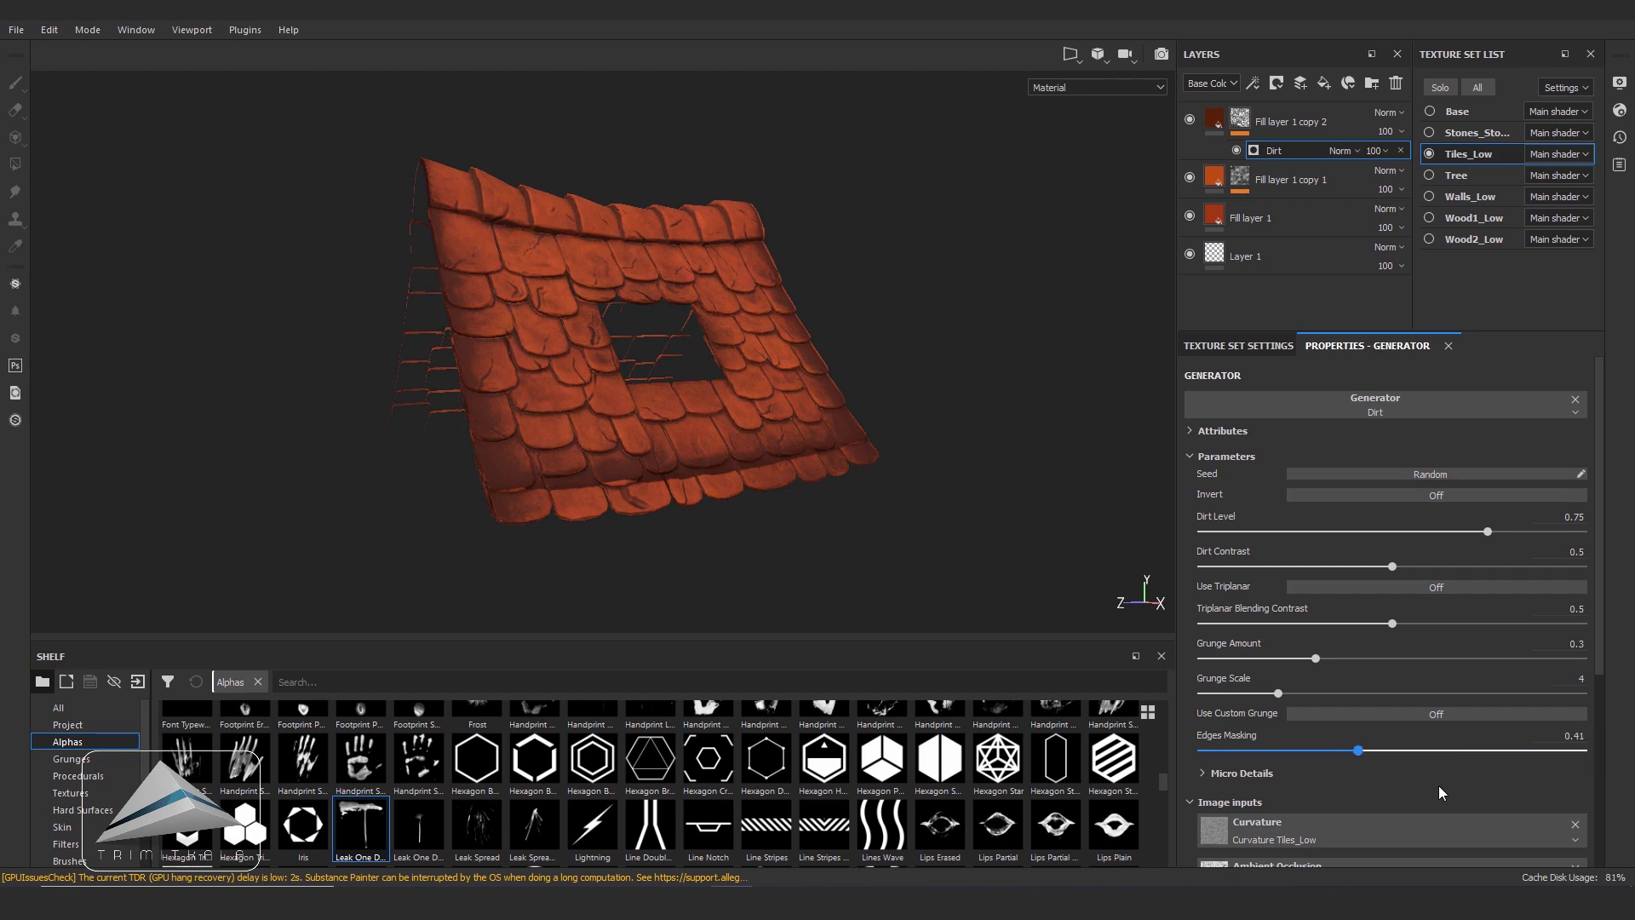
left_click_drag(1549, 762, 1294, 750)
left_click_drag(1505, 751, 1583, 750)
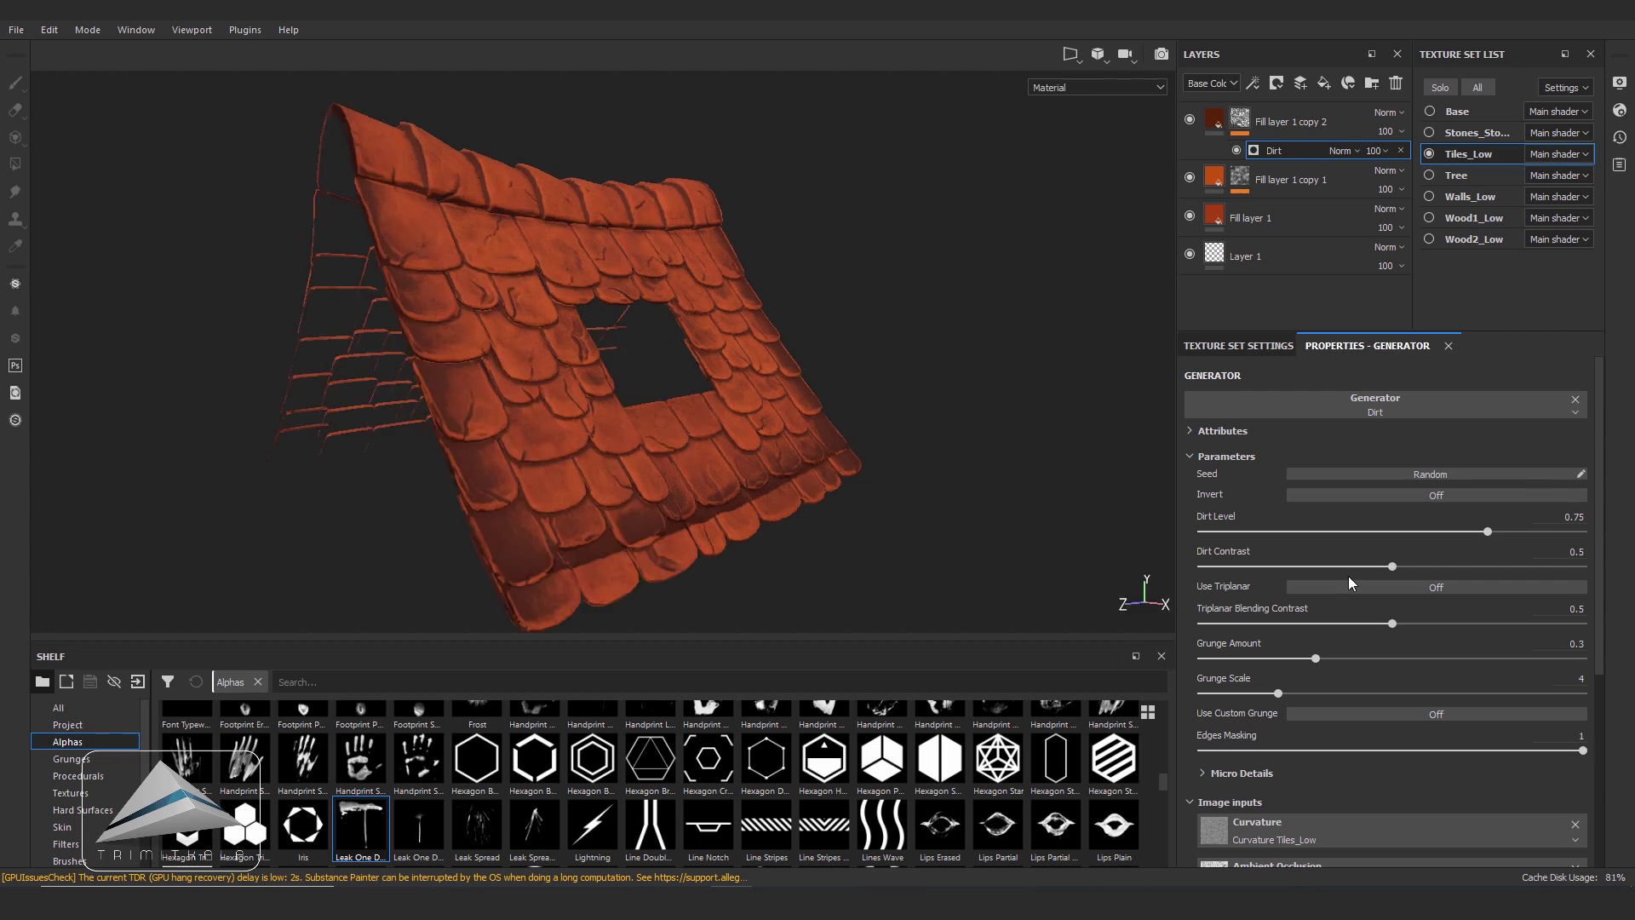
left_click_drag(1485, 534, 1426, 544)
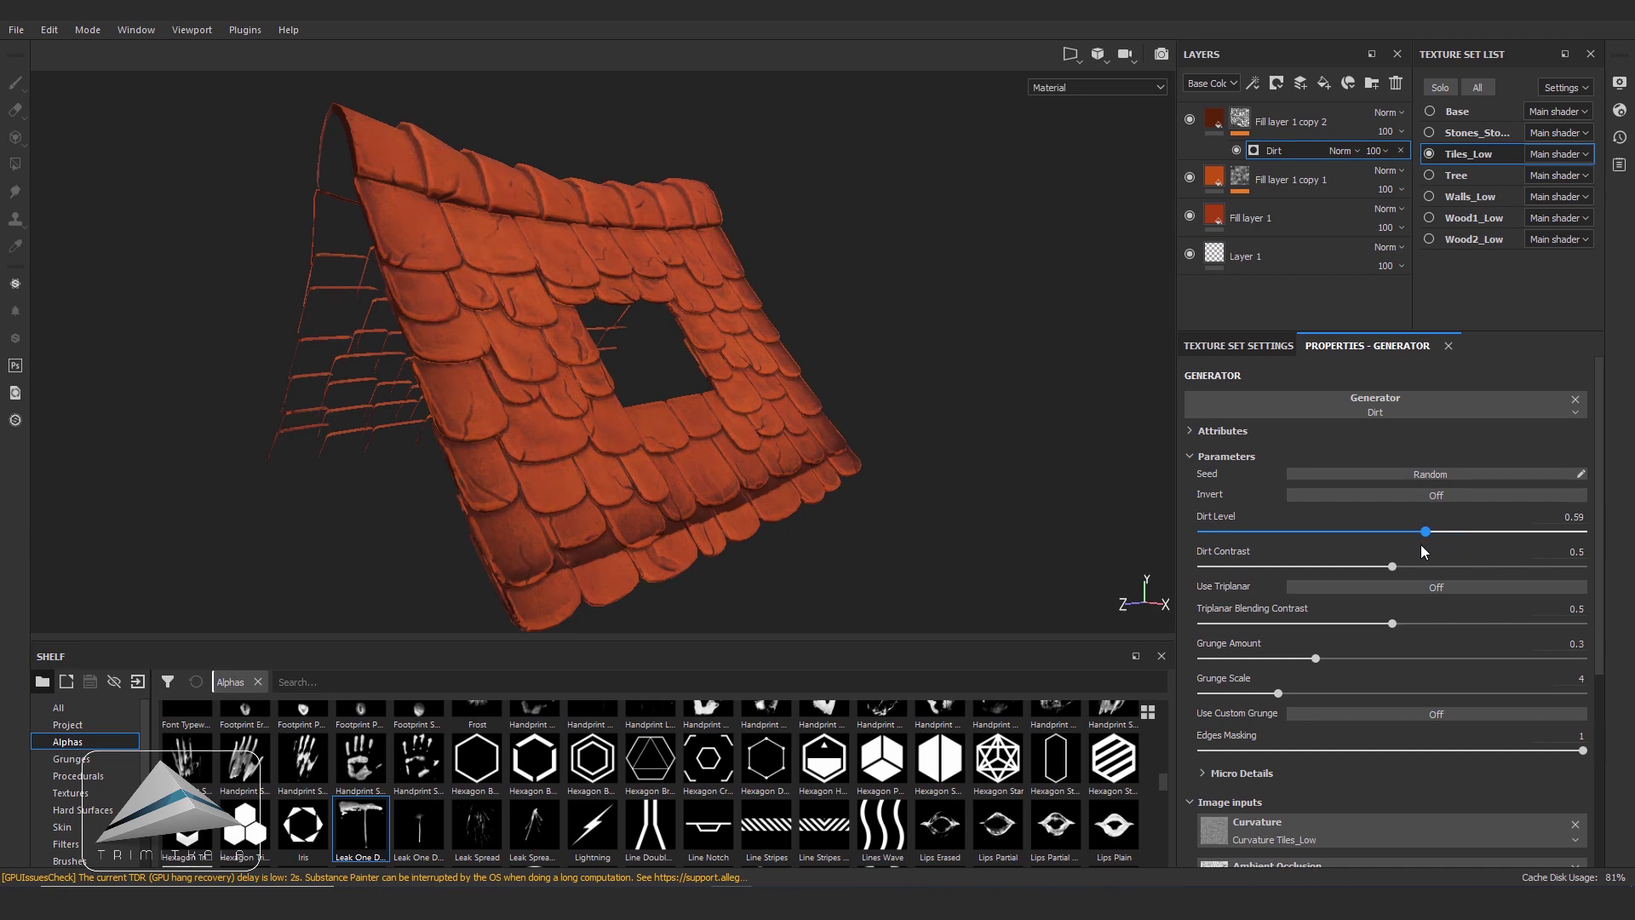
left_click(1233, 180)
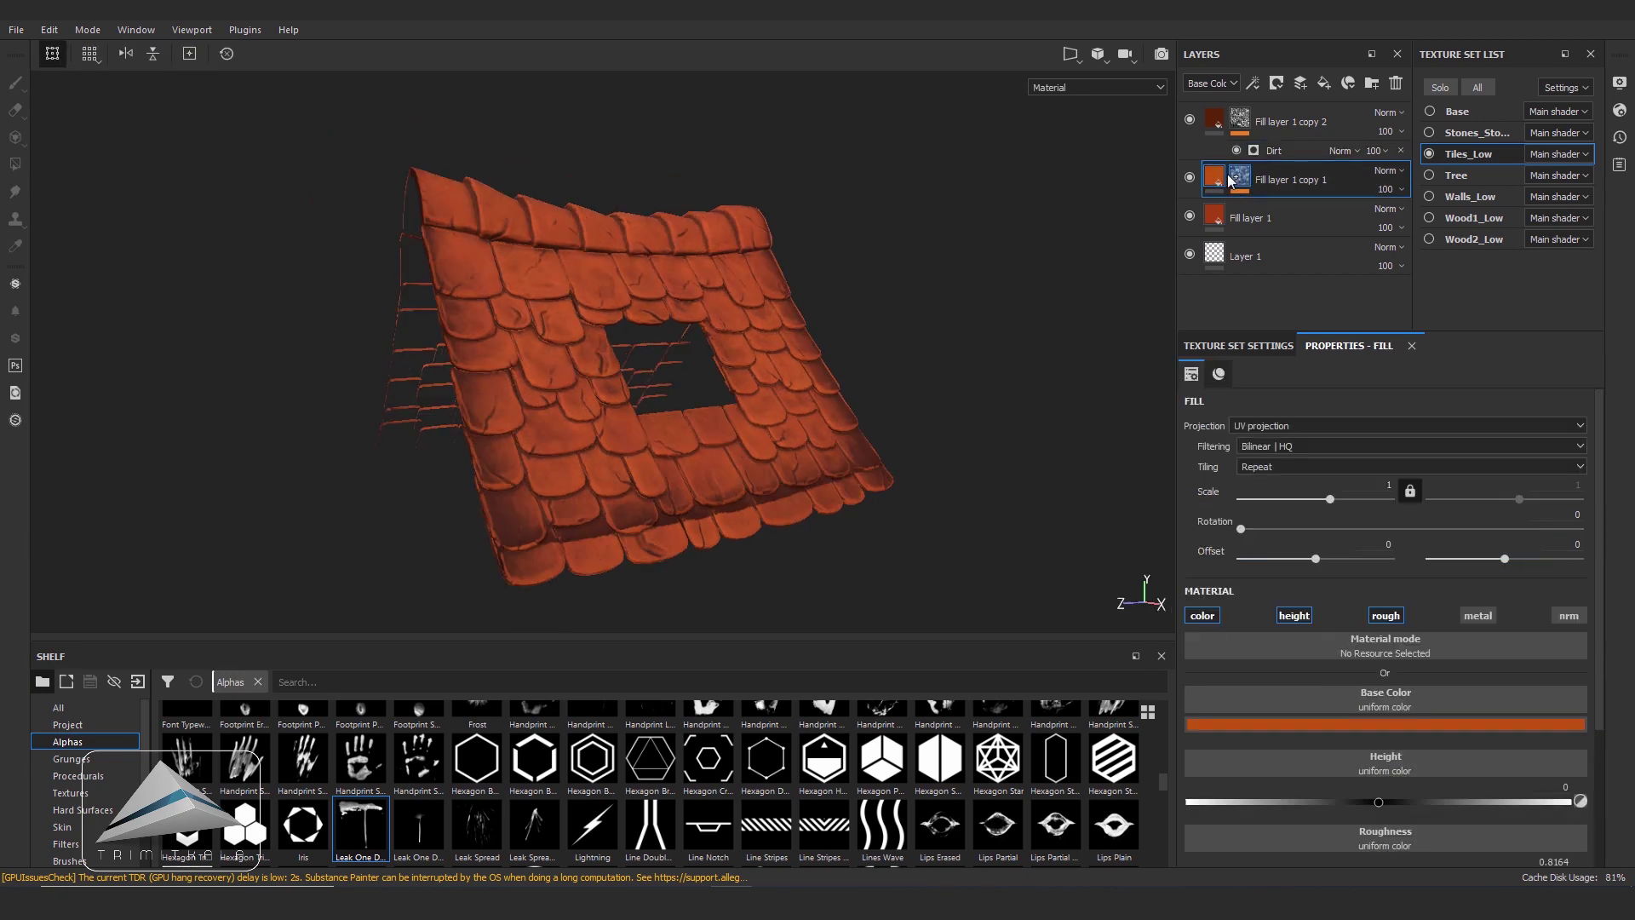
mouse_move(1239, 179)
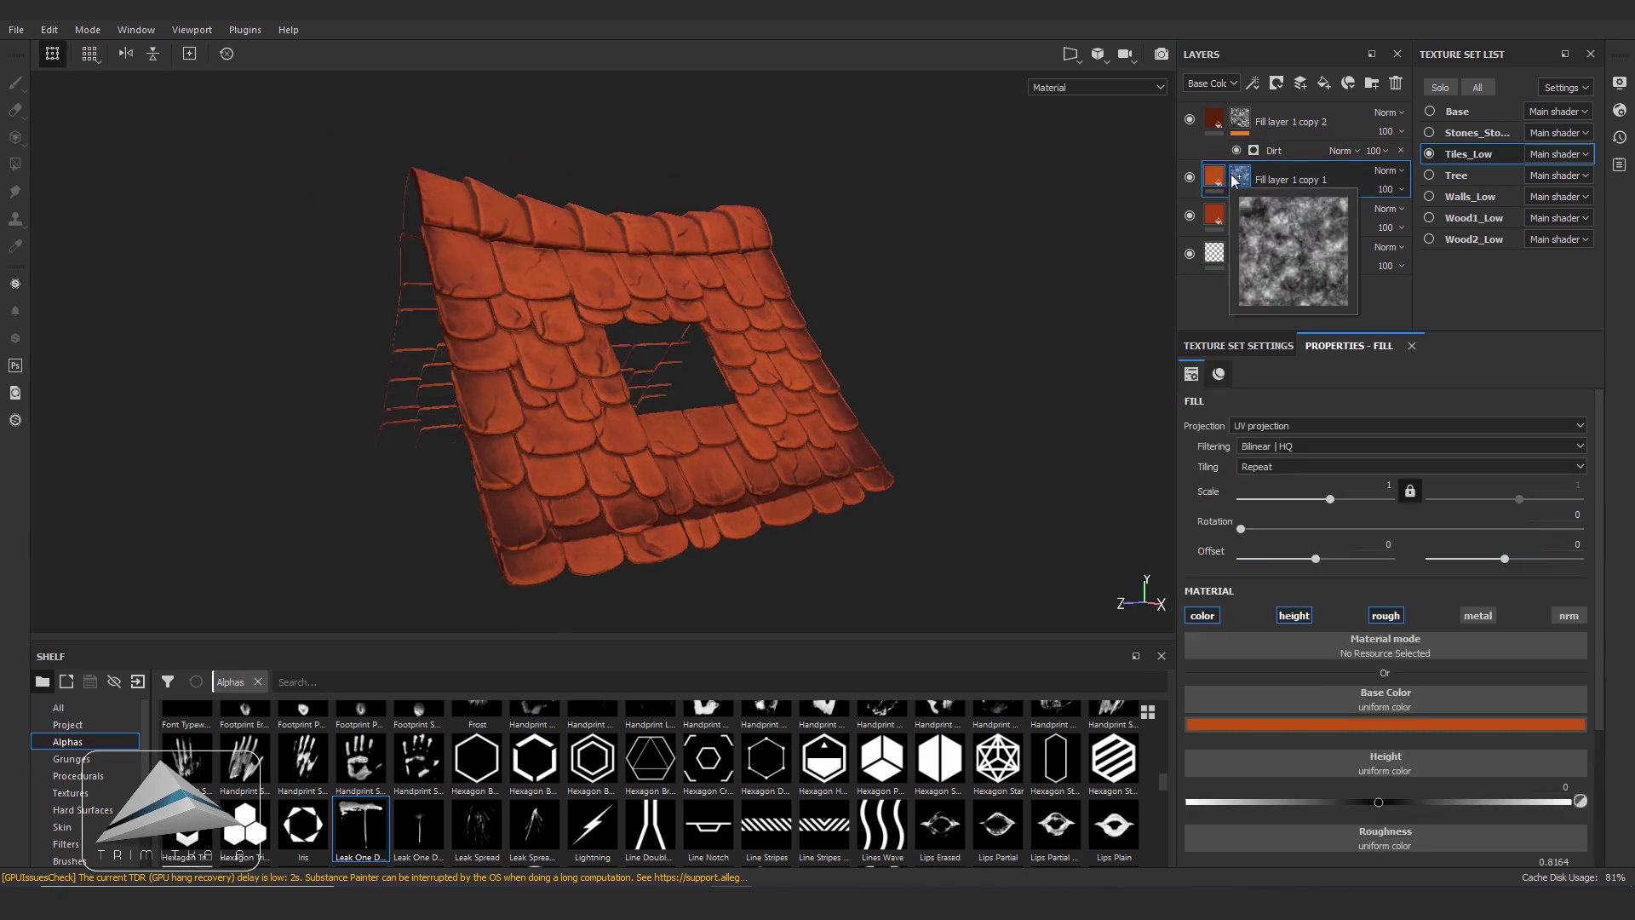
- Duplicate Fill layer 1 copy 1 to the stack top with a black mask, roughness and height off
key("ctrl+d")
left_click_drag(1236, 180, 1332, 150)
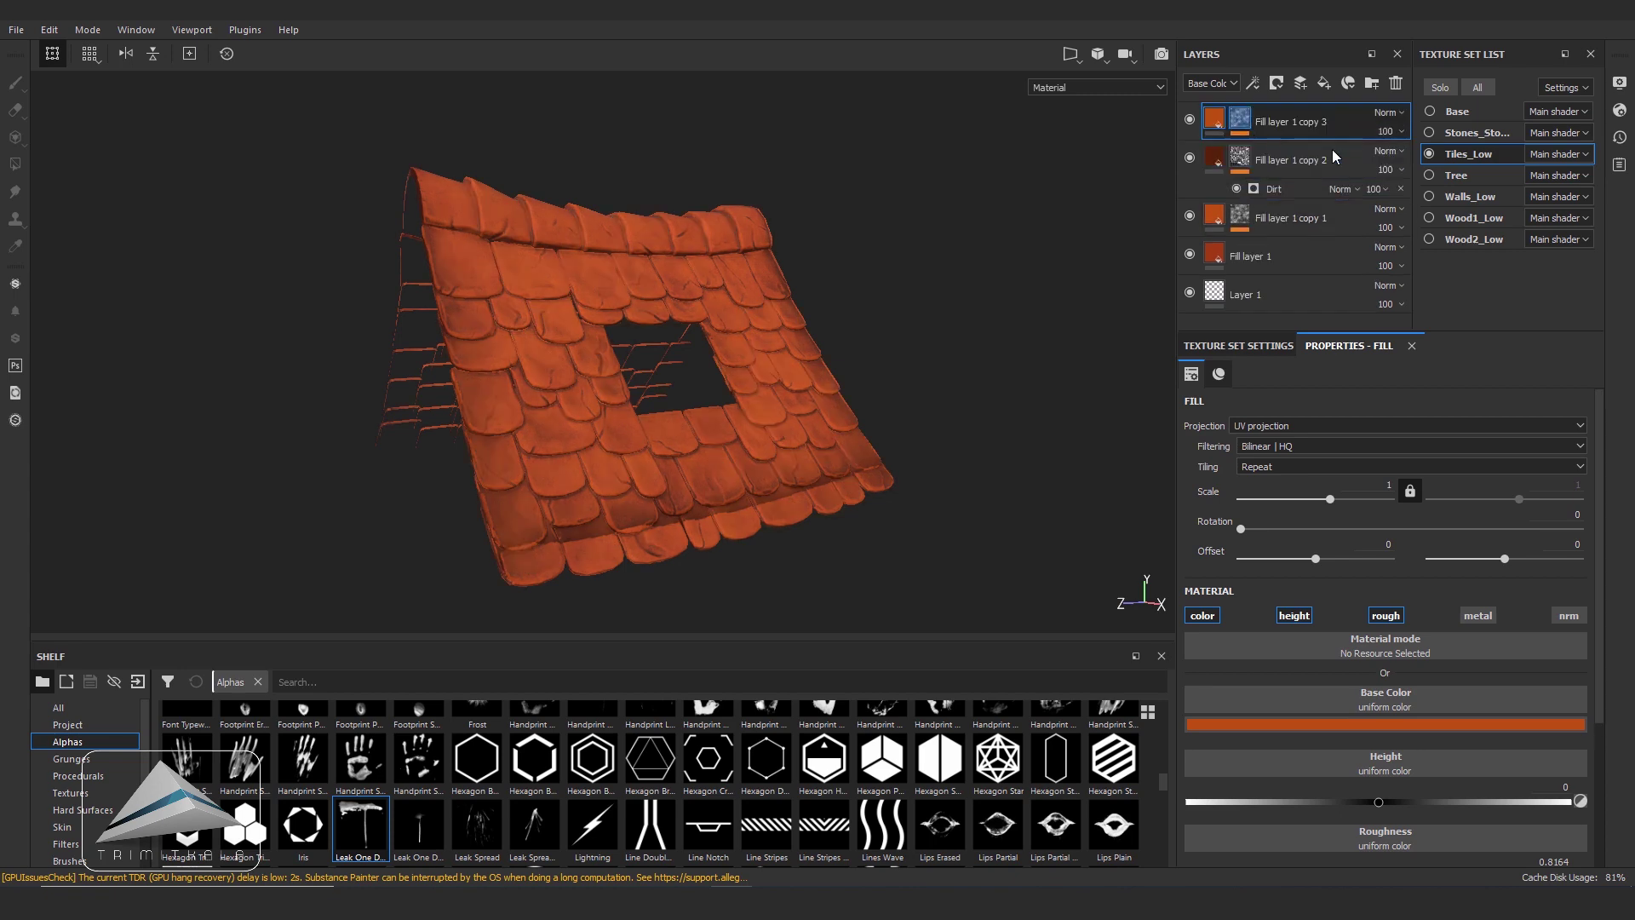
key("1")
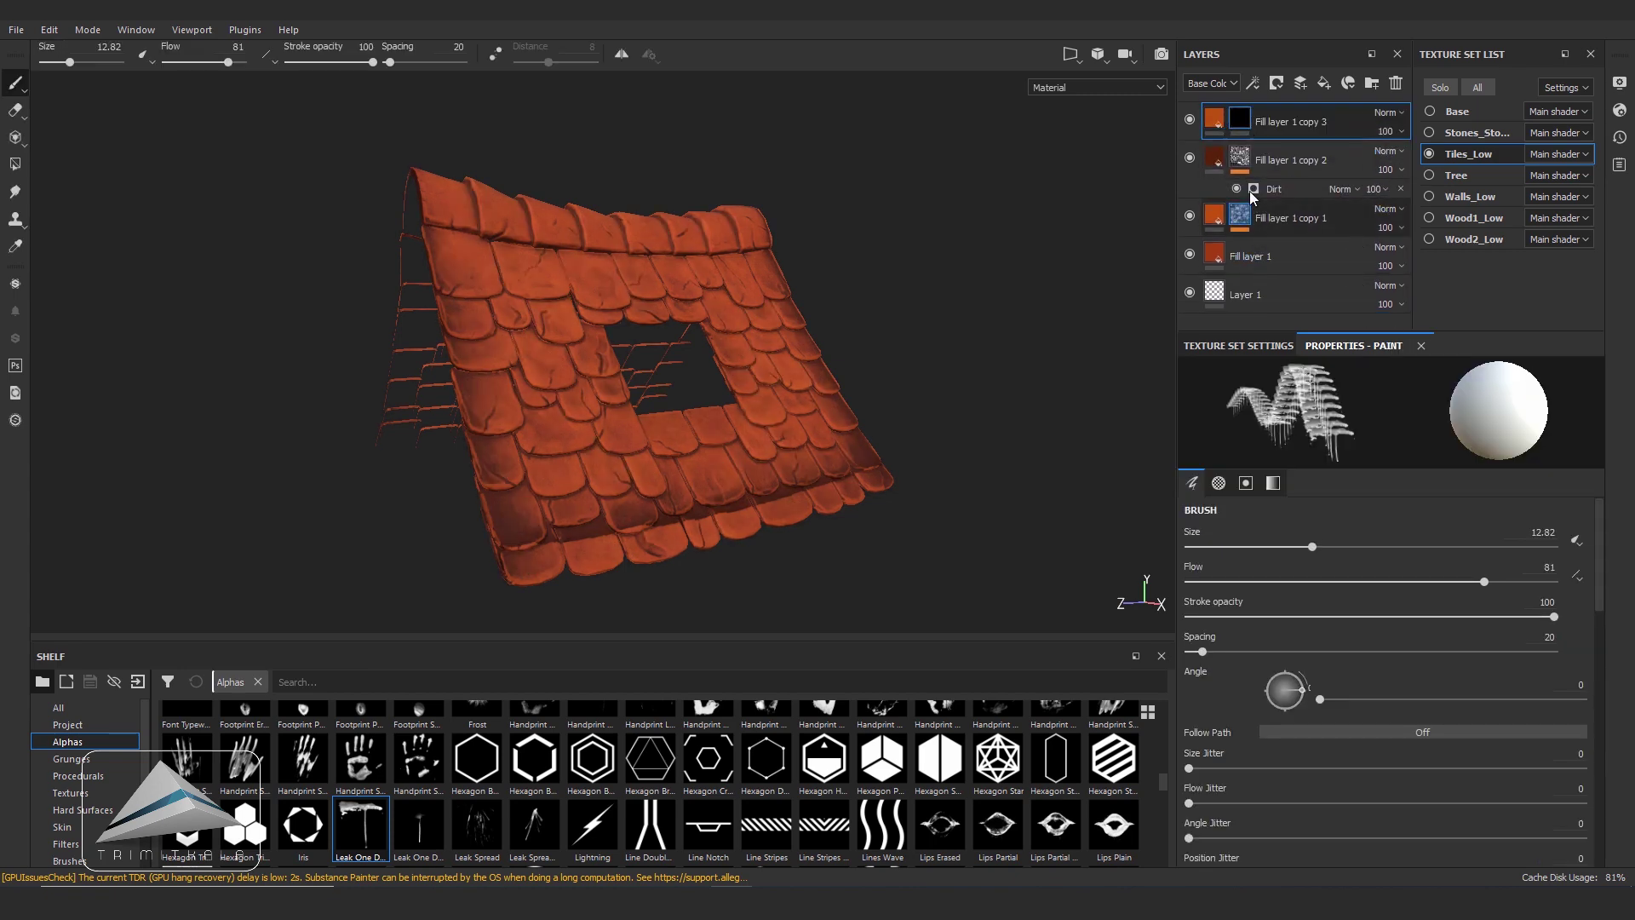
mouse_move(1239, 119)
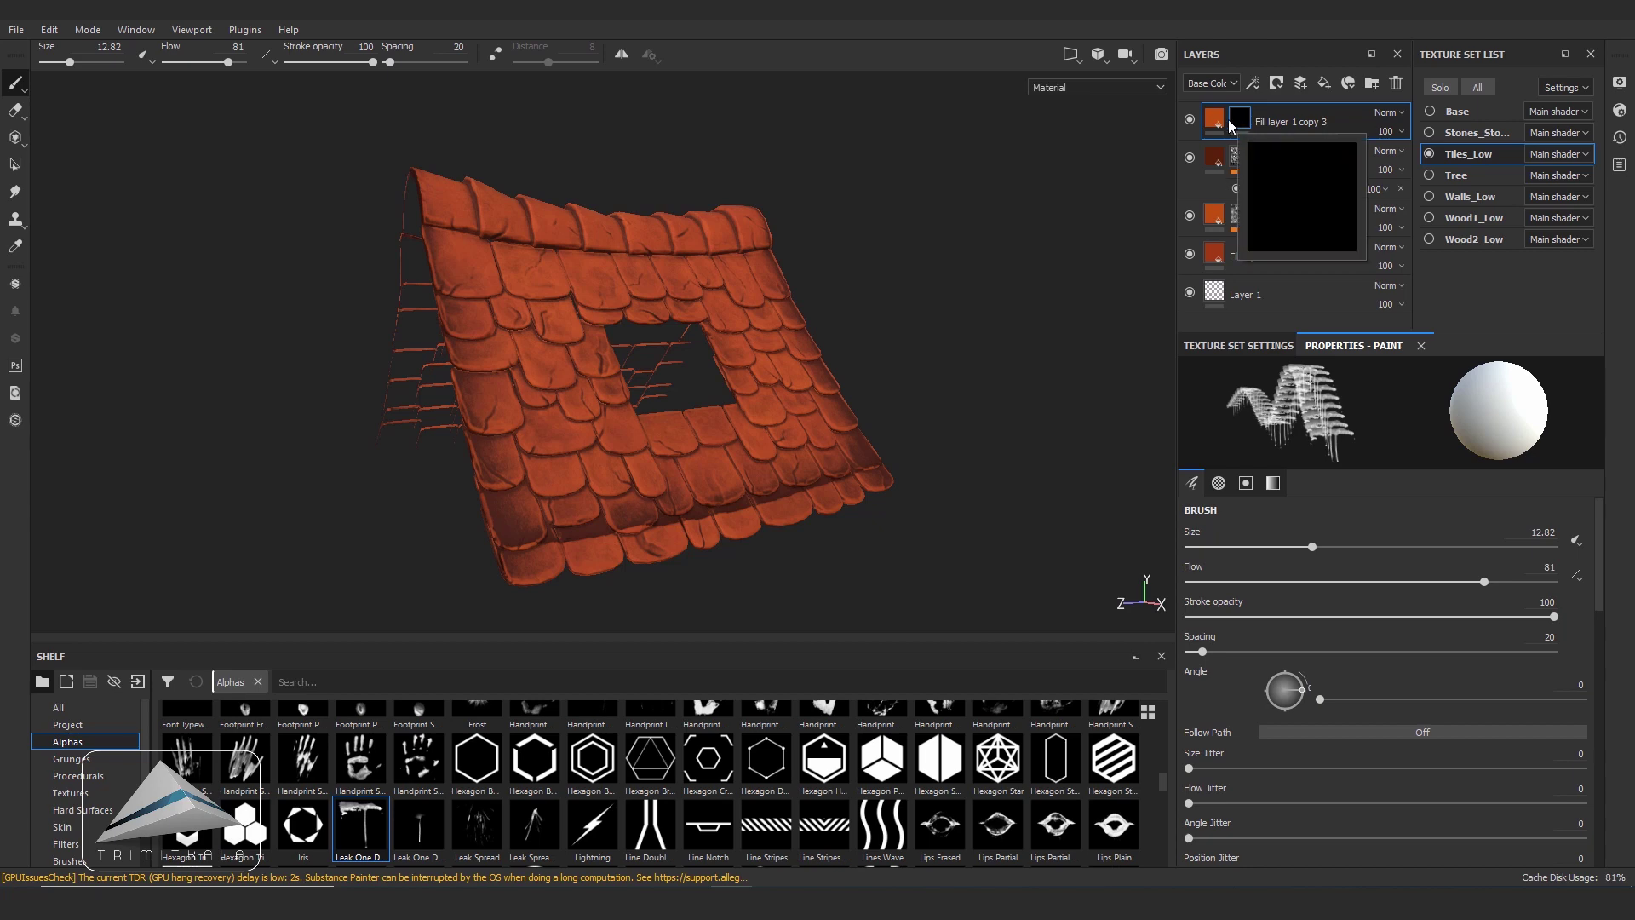
left_click(1218, 121)
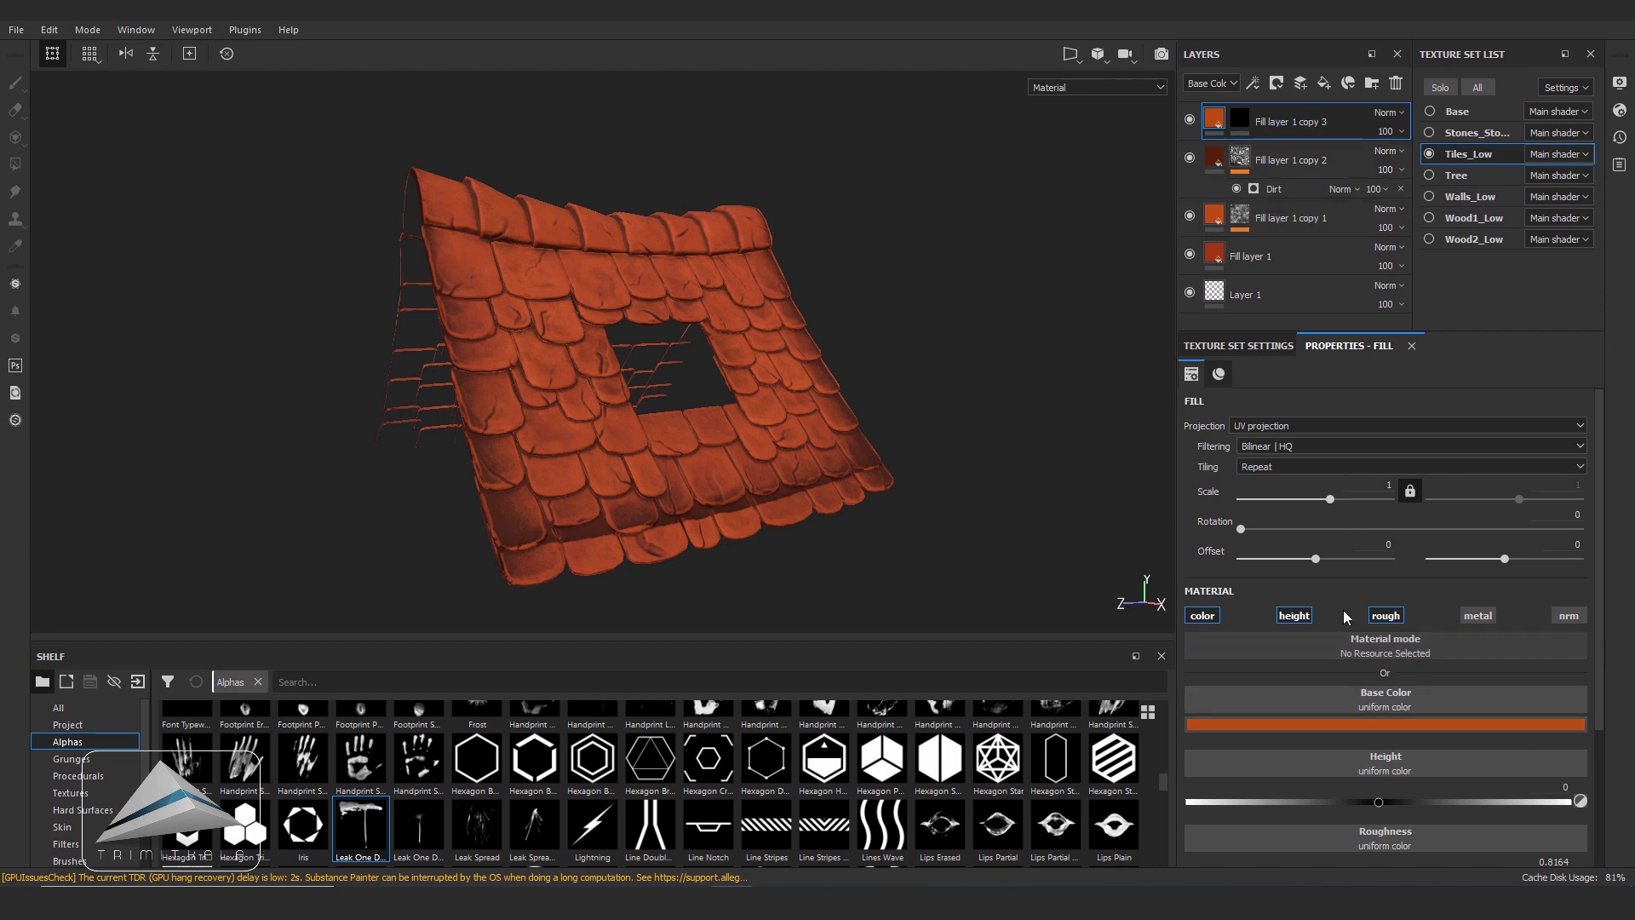
left_click(1385, 615)
left_click(1294, 615)
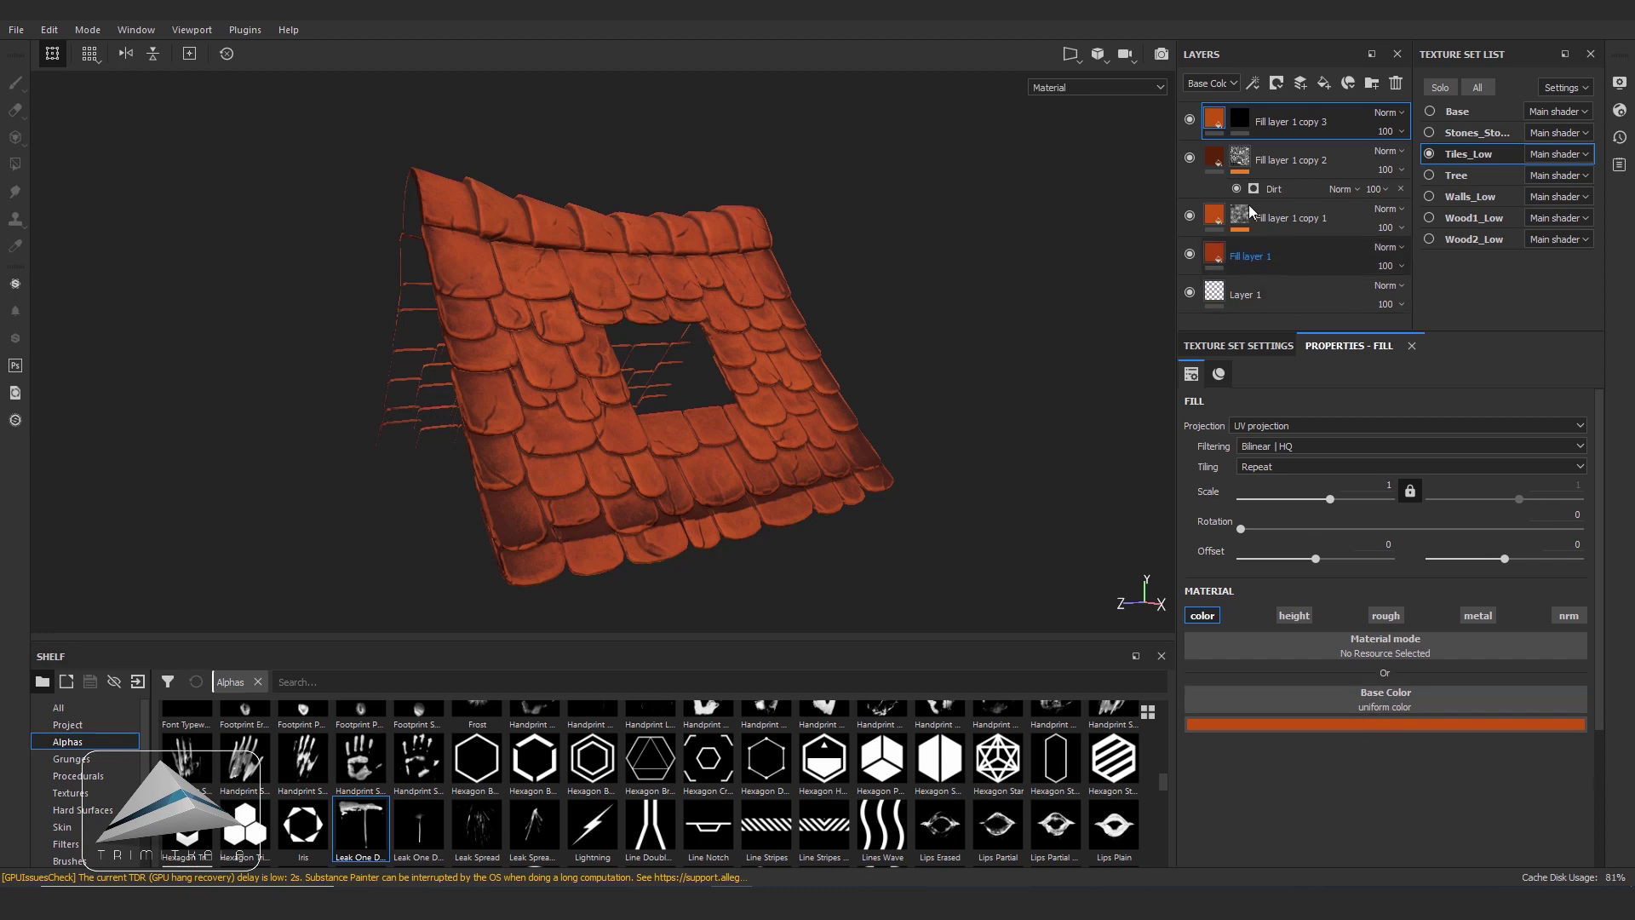
left_click(1231, 175)
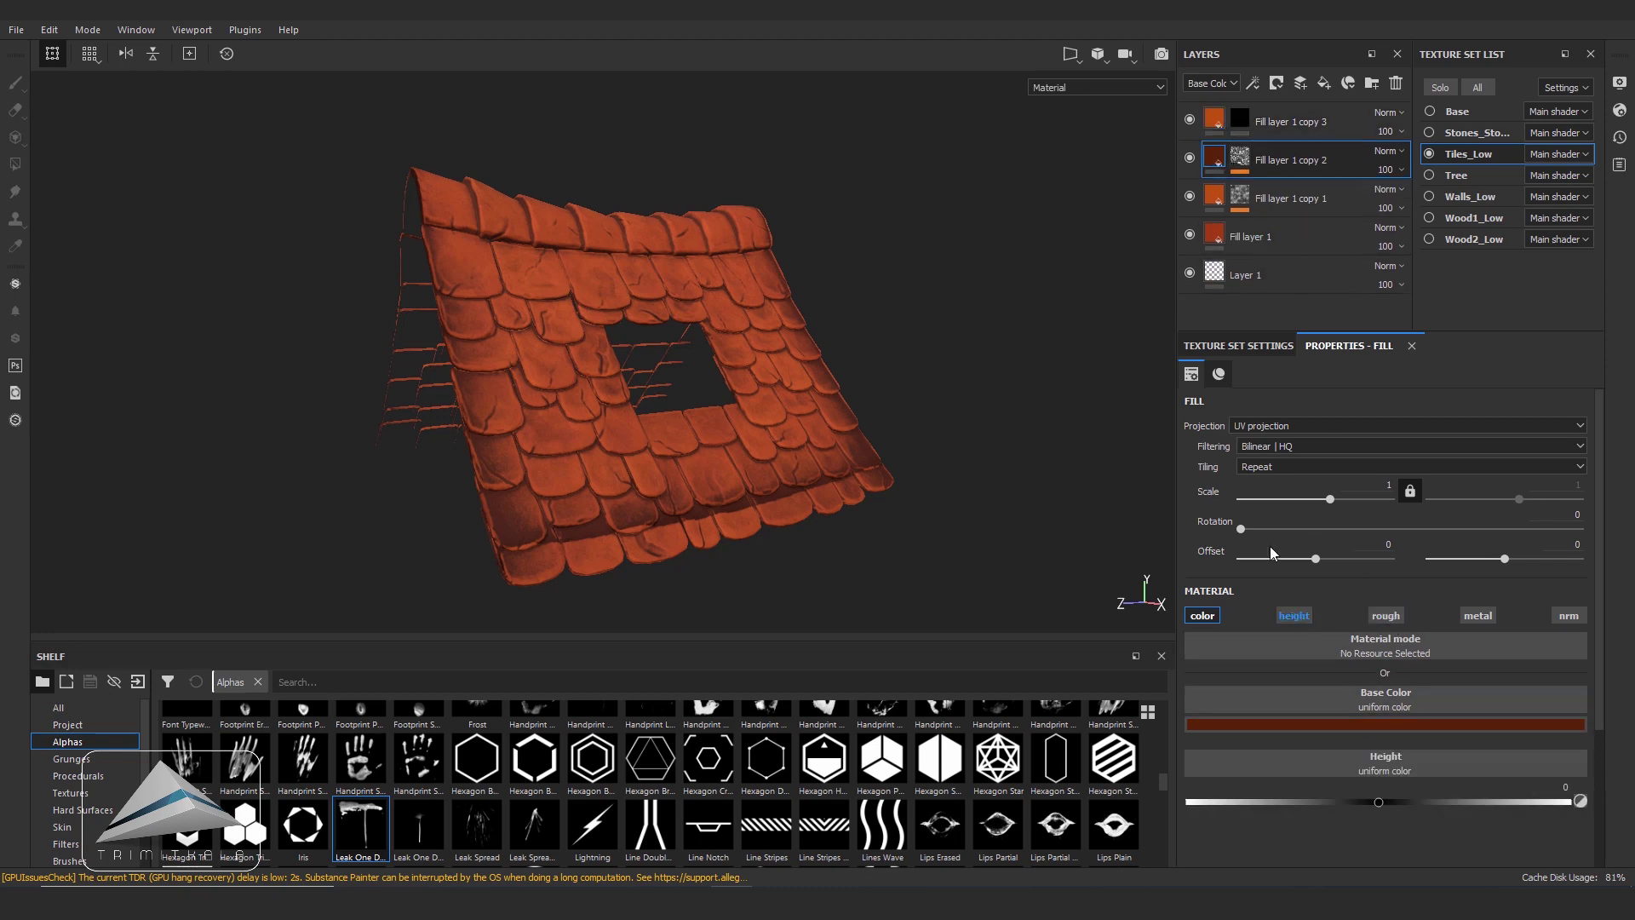
left_click(1227, 198)
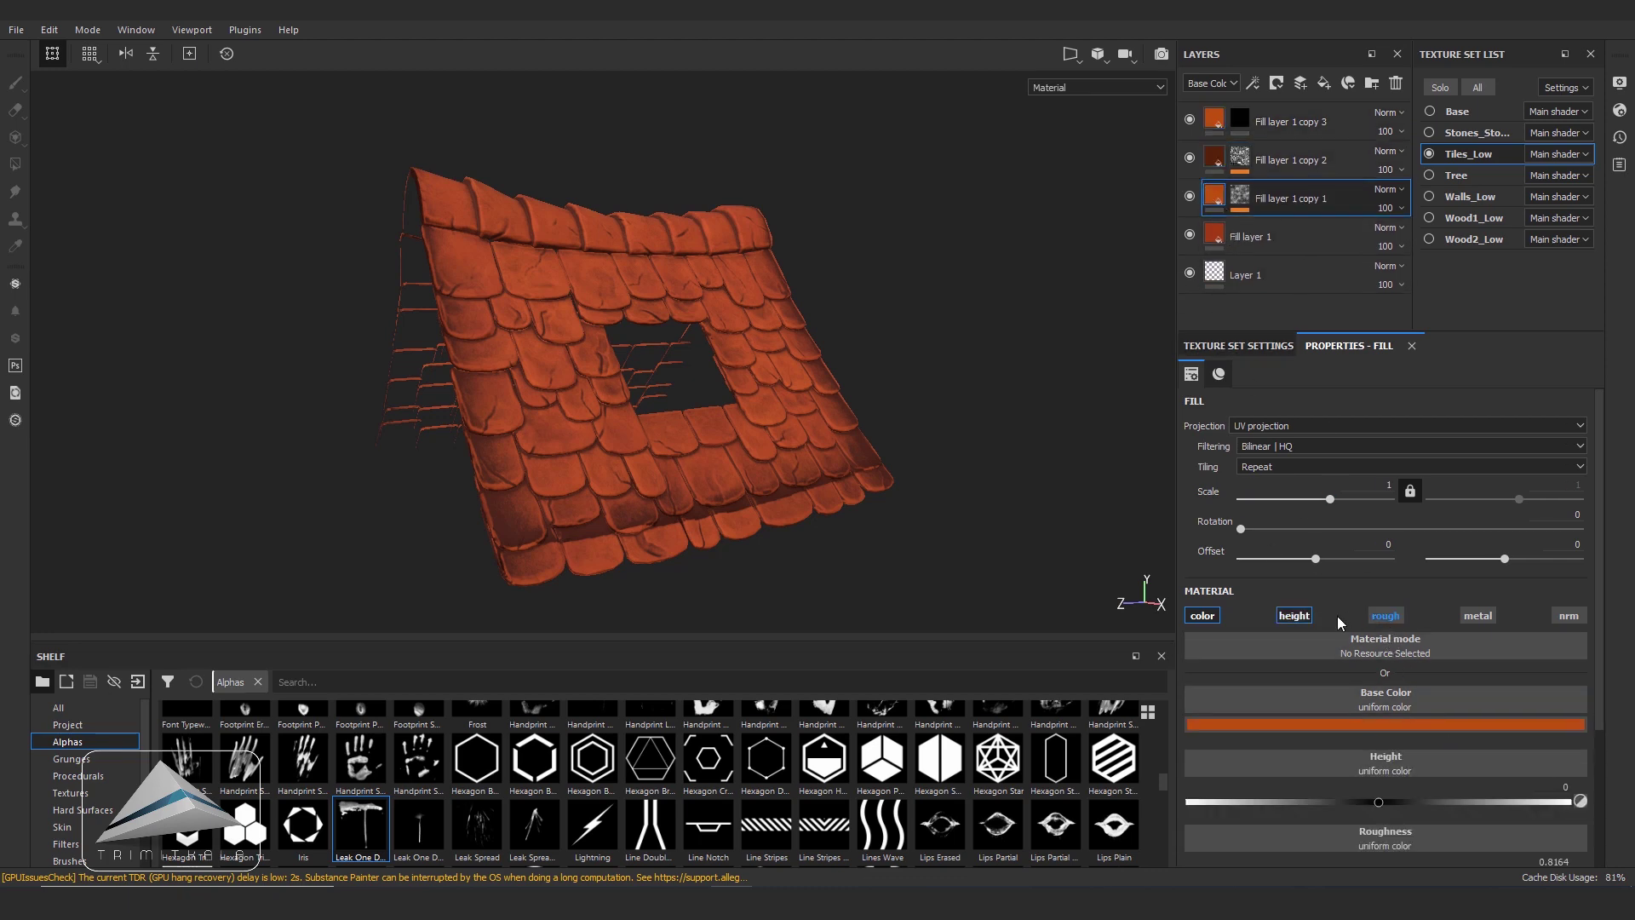
left_click(1385, 615)
left_click(1294, 615)
left_click(1227, 121)
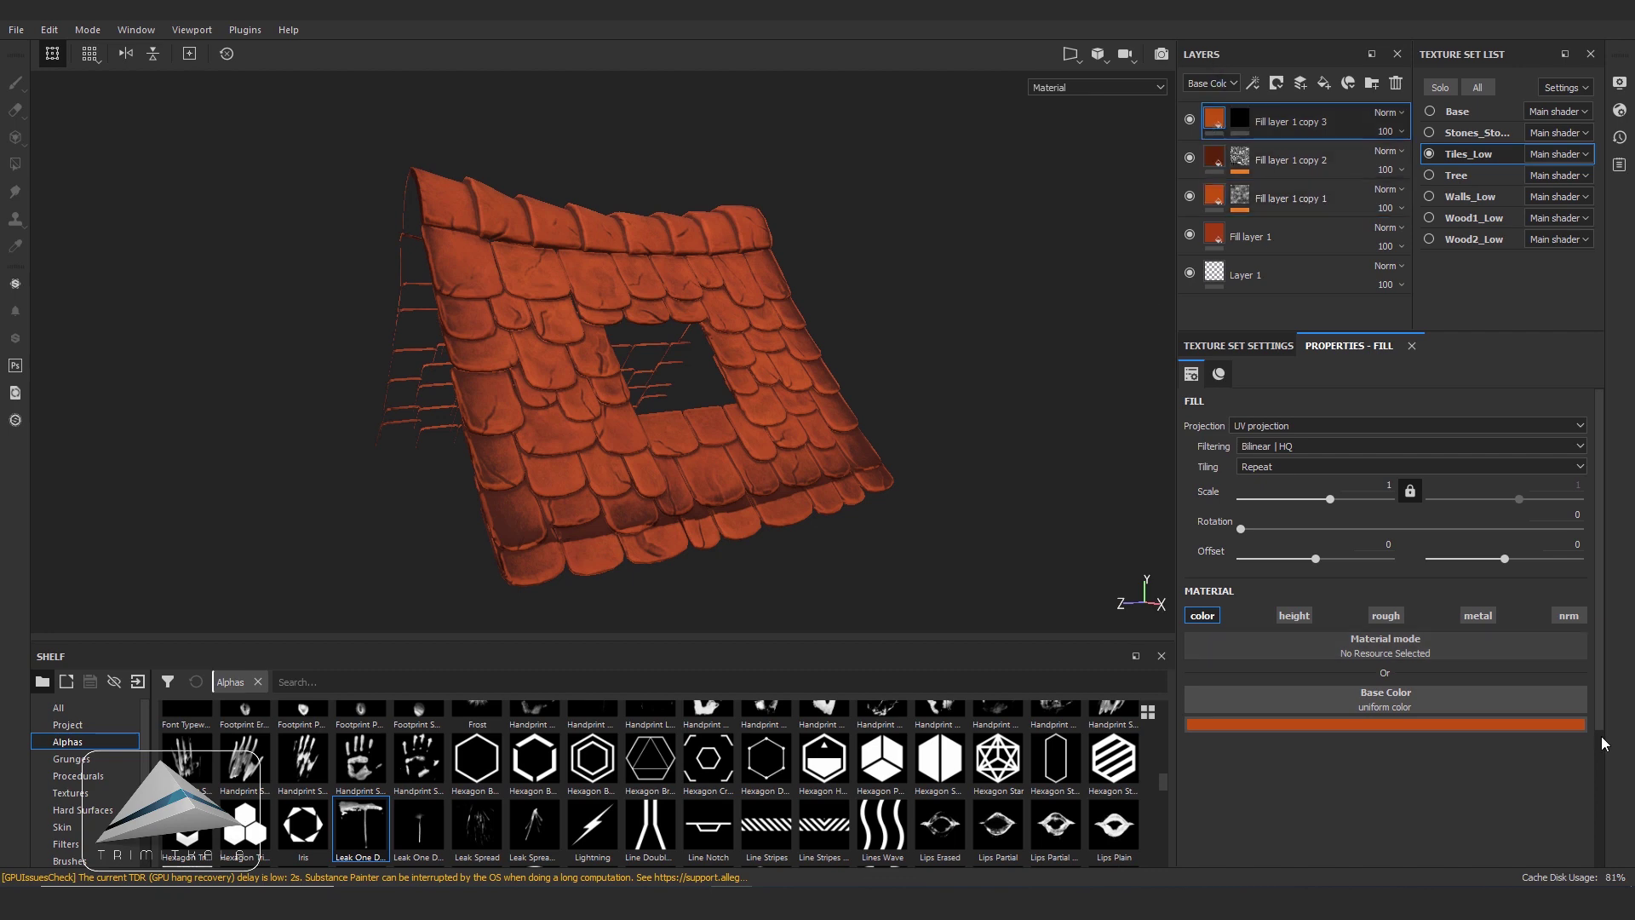
- Brighten Fill layer 1 copy 3's base colour to a lighter orange
left_click(1490, 725)
left_click_drag(1501, 576, 1500, 571)
left_click(1547, 686)
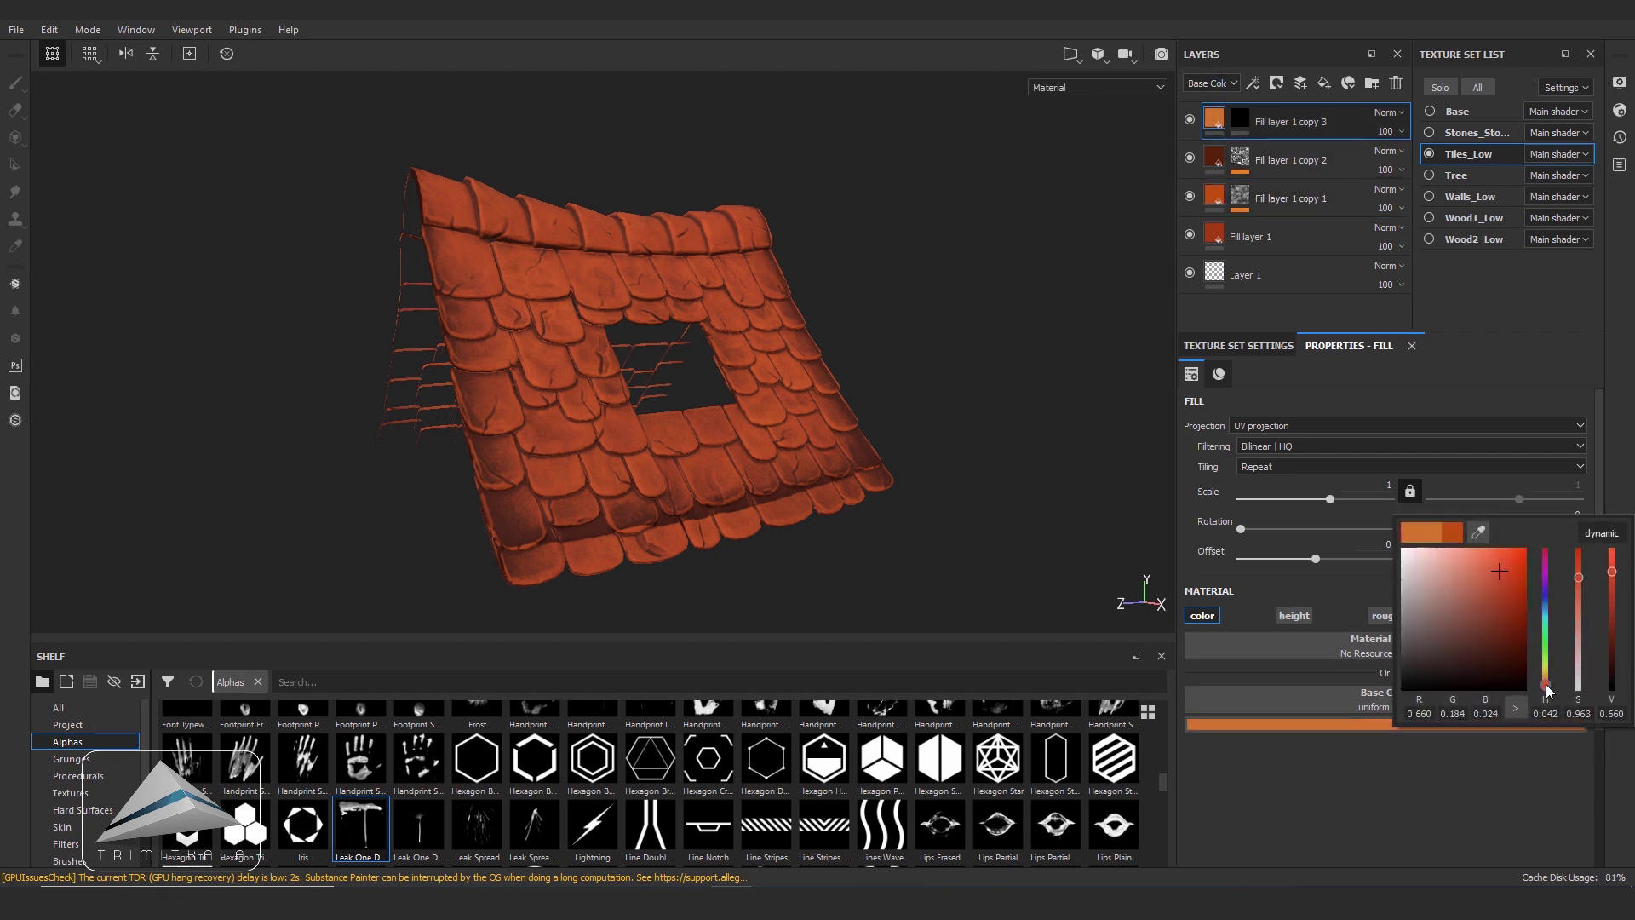
left_click_drag(1507, 573, 1497, 558)
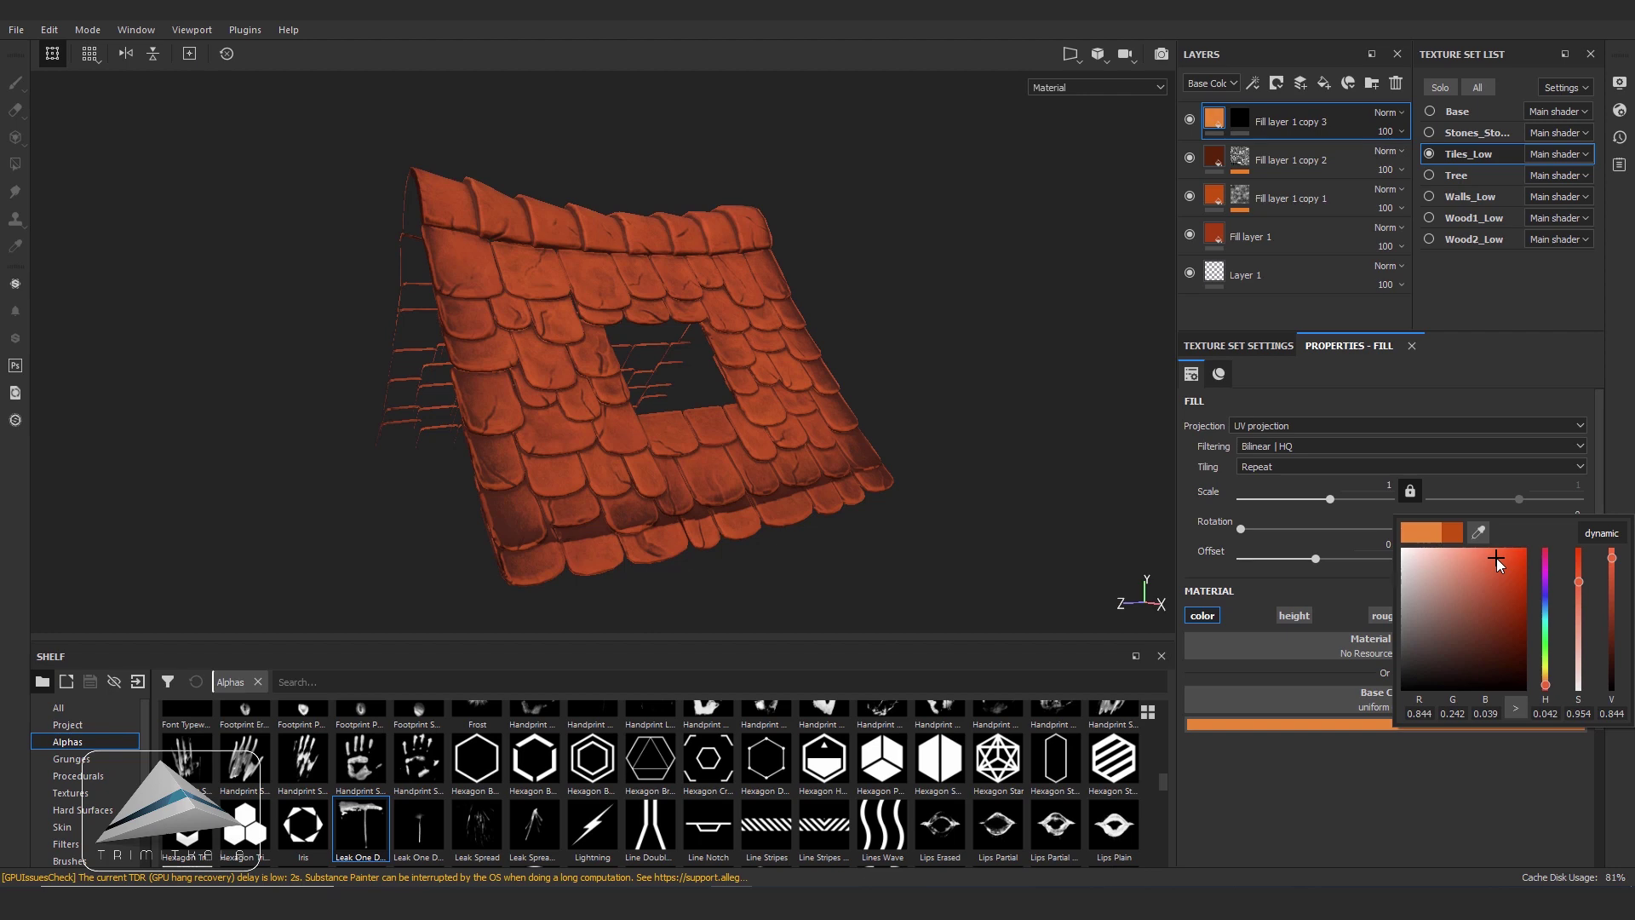
left_click(1239, 123)
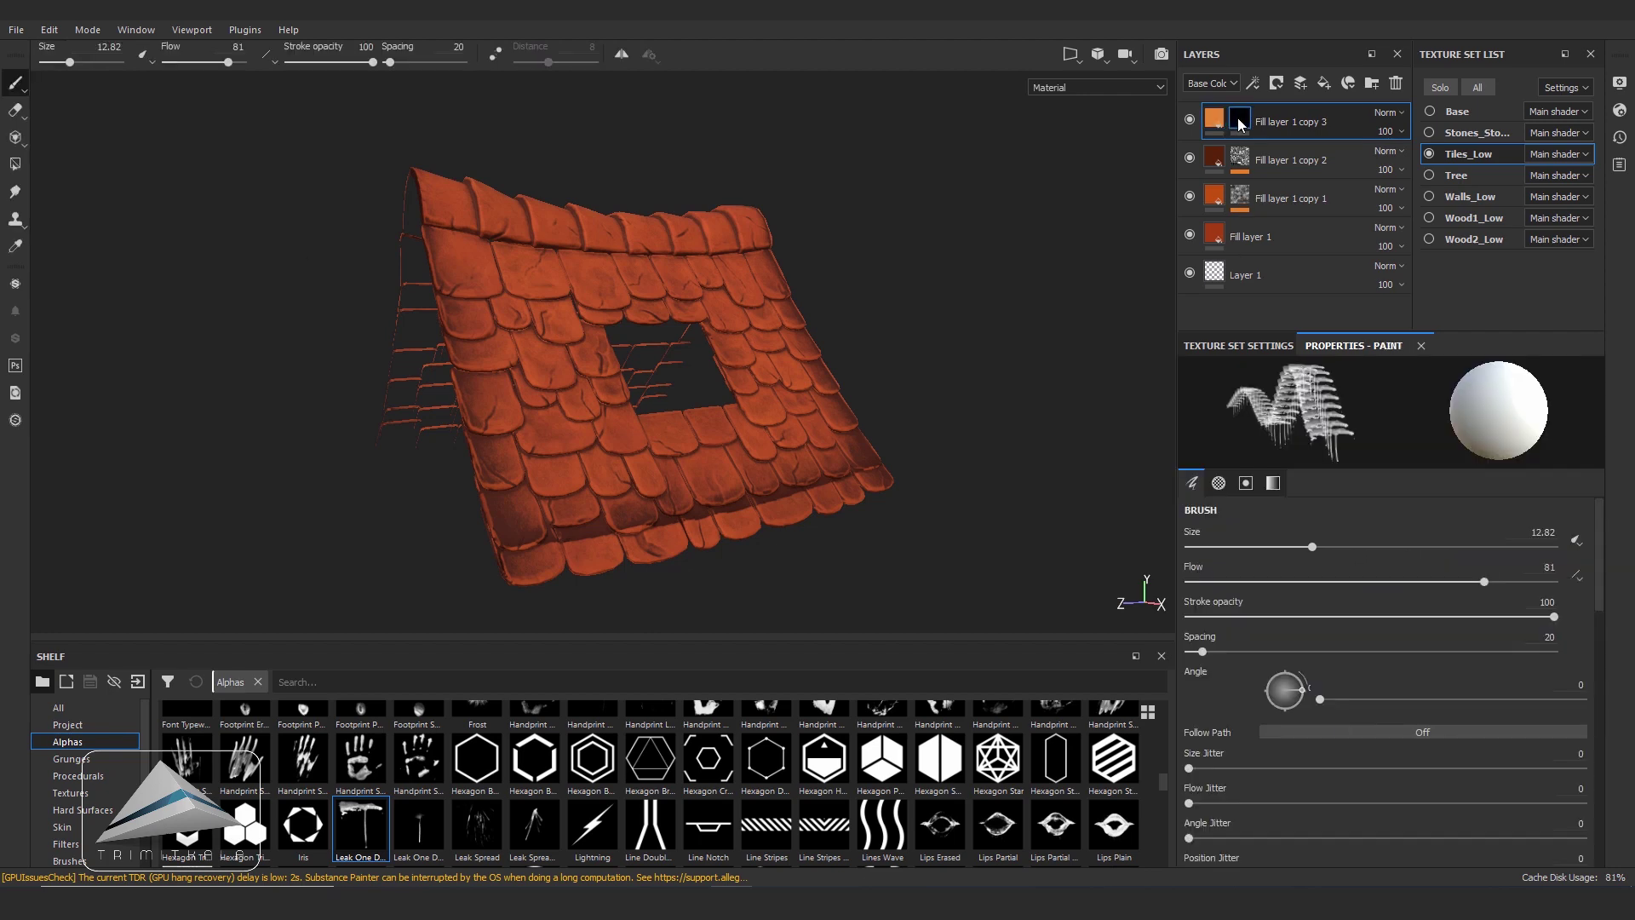
- Mask copy 3 with a Metal Edge Wear generator at slightly lower Wear Level, then add Fill layer 2
right_click(1244, 128)
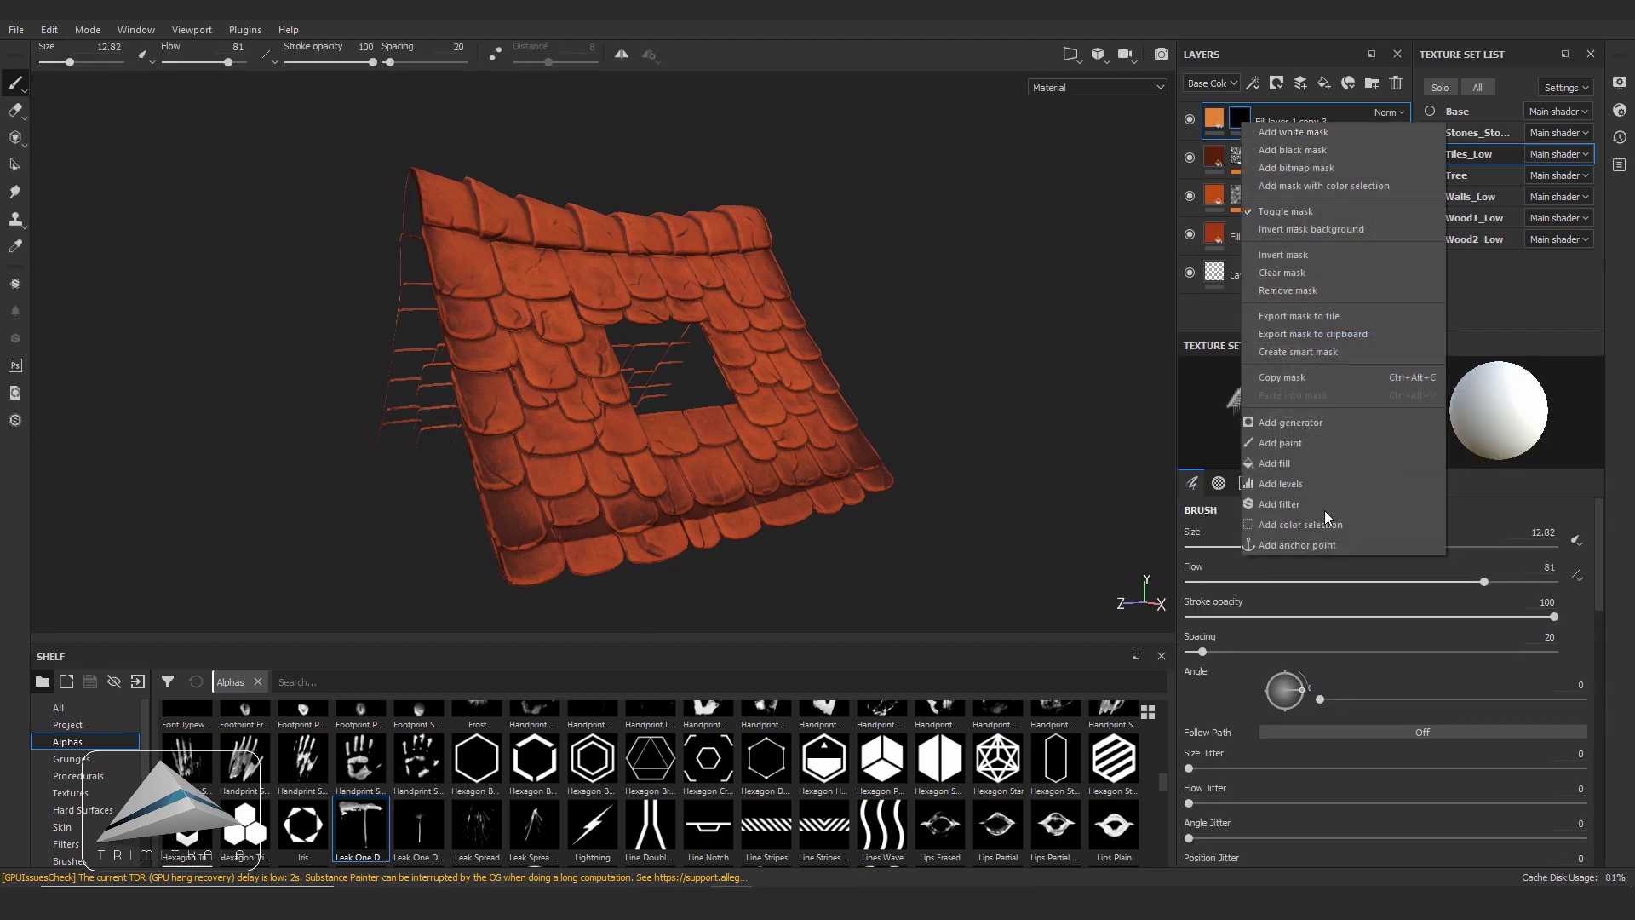
left_click(1303, 421)
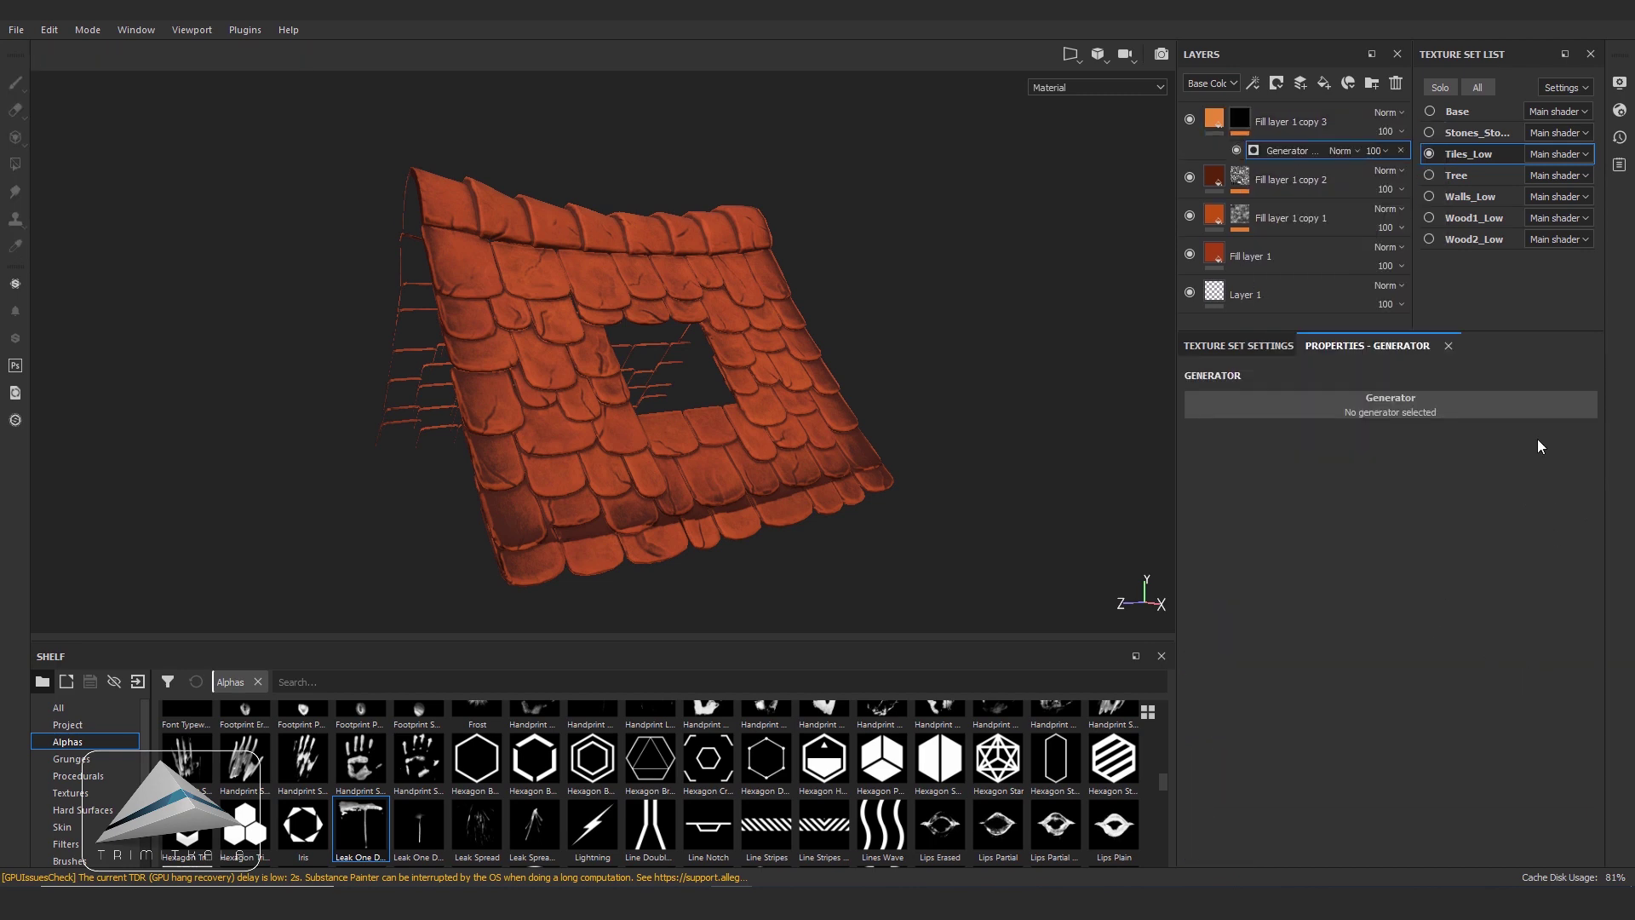
left_click(1520, 402)
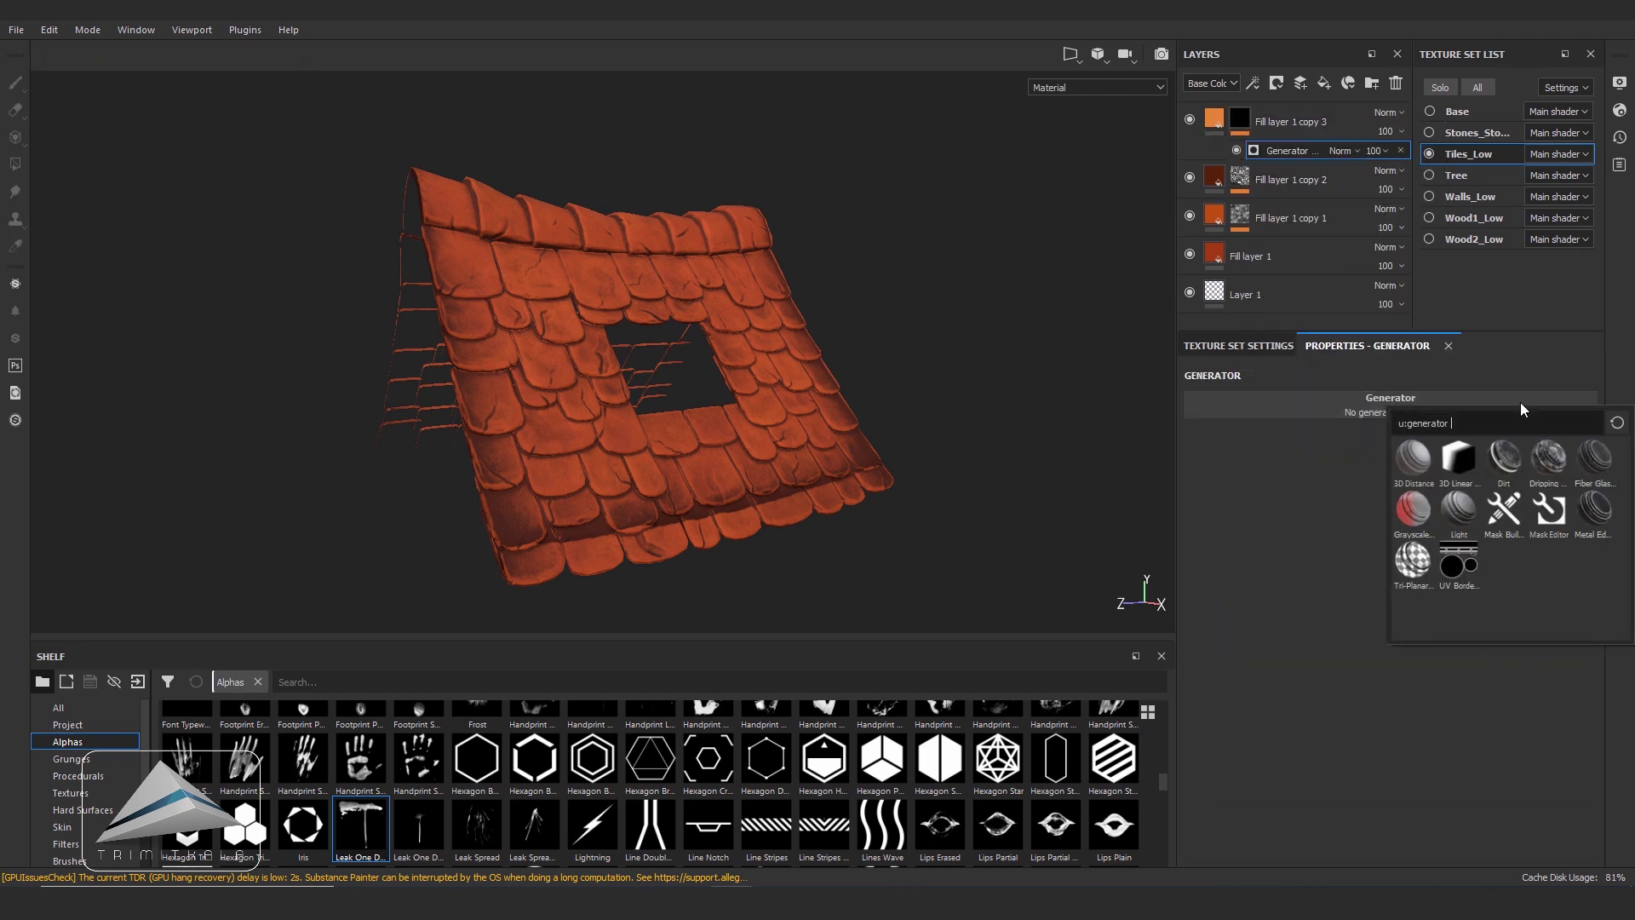
left_click(1598, 511)
mouse_move(947, 461)
left_mouse_down("alt")
mouse_move(975, 409)
mouse_move(874, 412)
mouse_move(899, 385)
mouse_move(1001, 419)
mouse_move(944, 405)
left_mouse_up("alt")
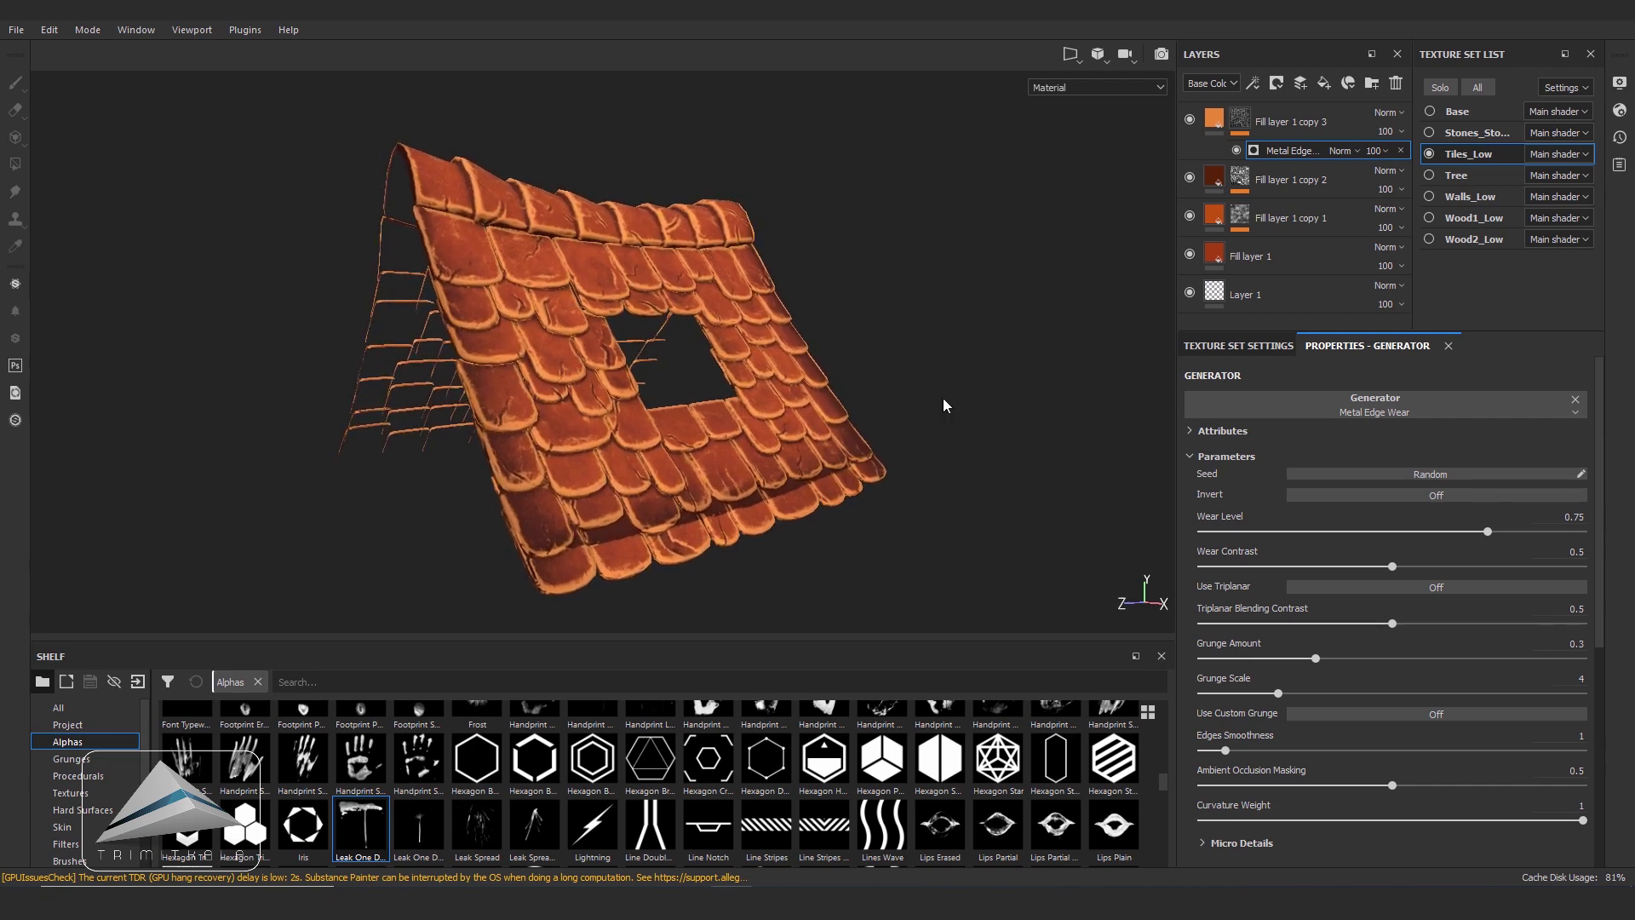
mouse_move(1488, 532)
left_mouse_down()
mouse_move(1427, 556)
mouse_move(1228, 563)
left_mouse_up()
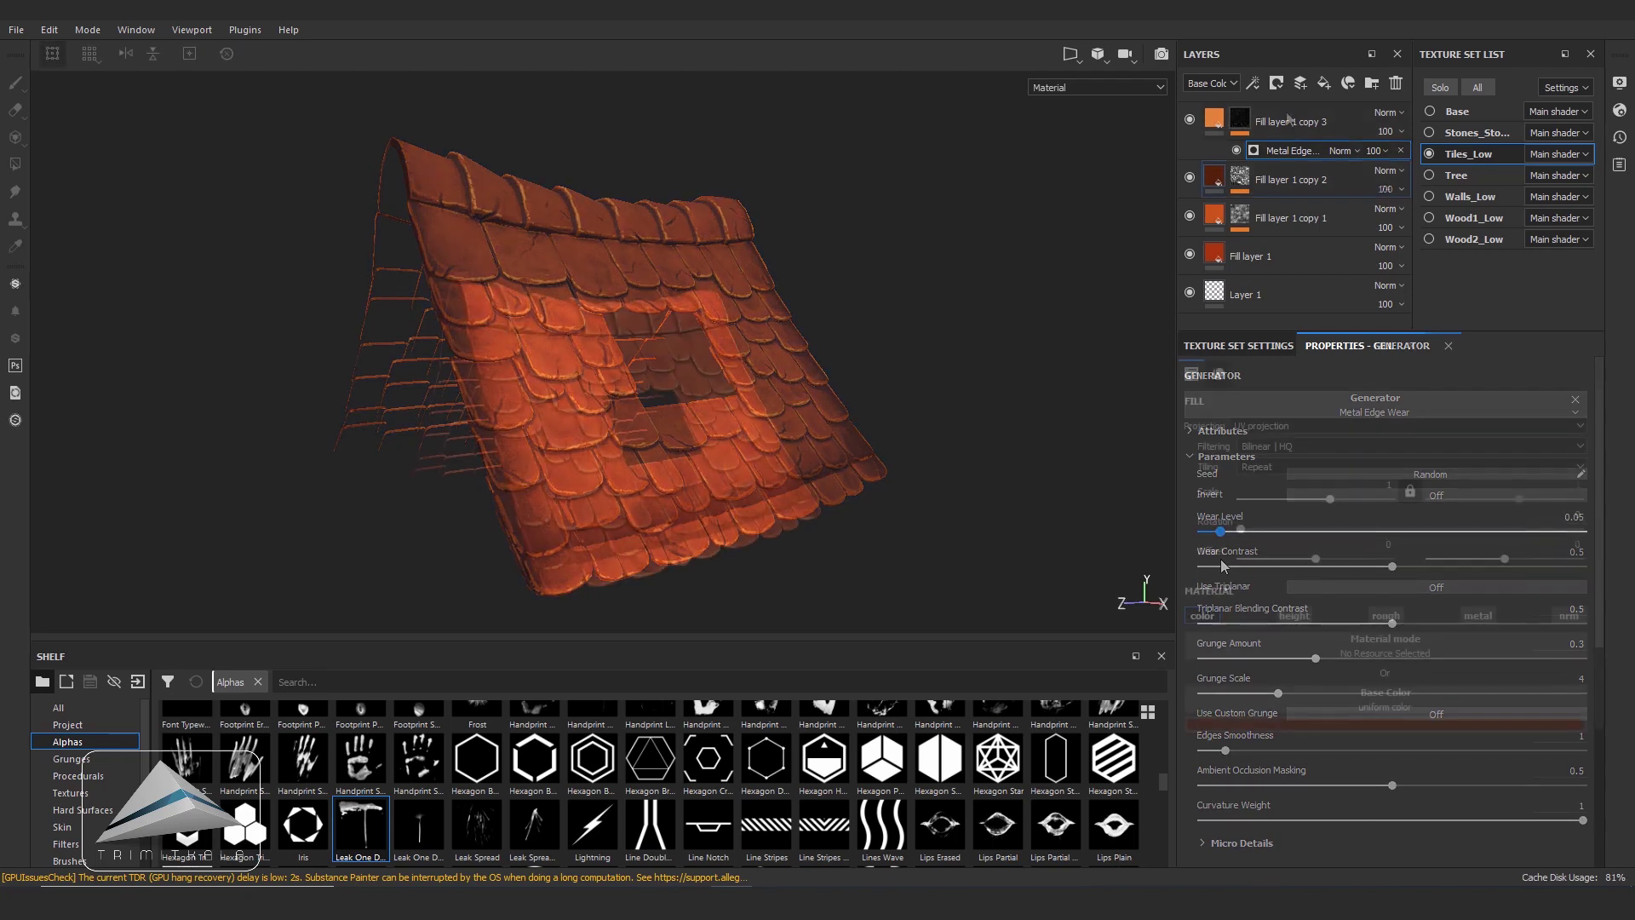
left_click(1327, 87)
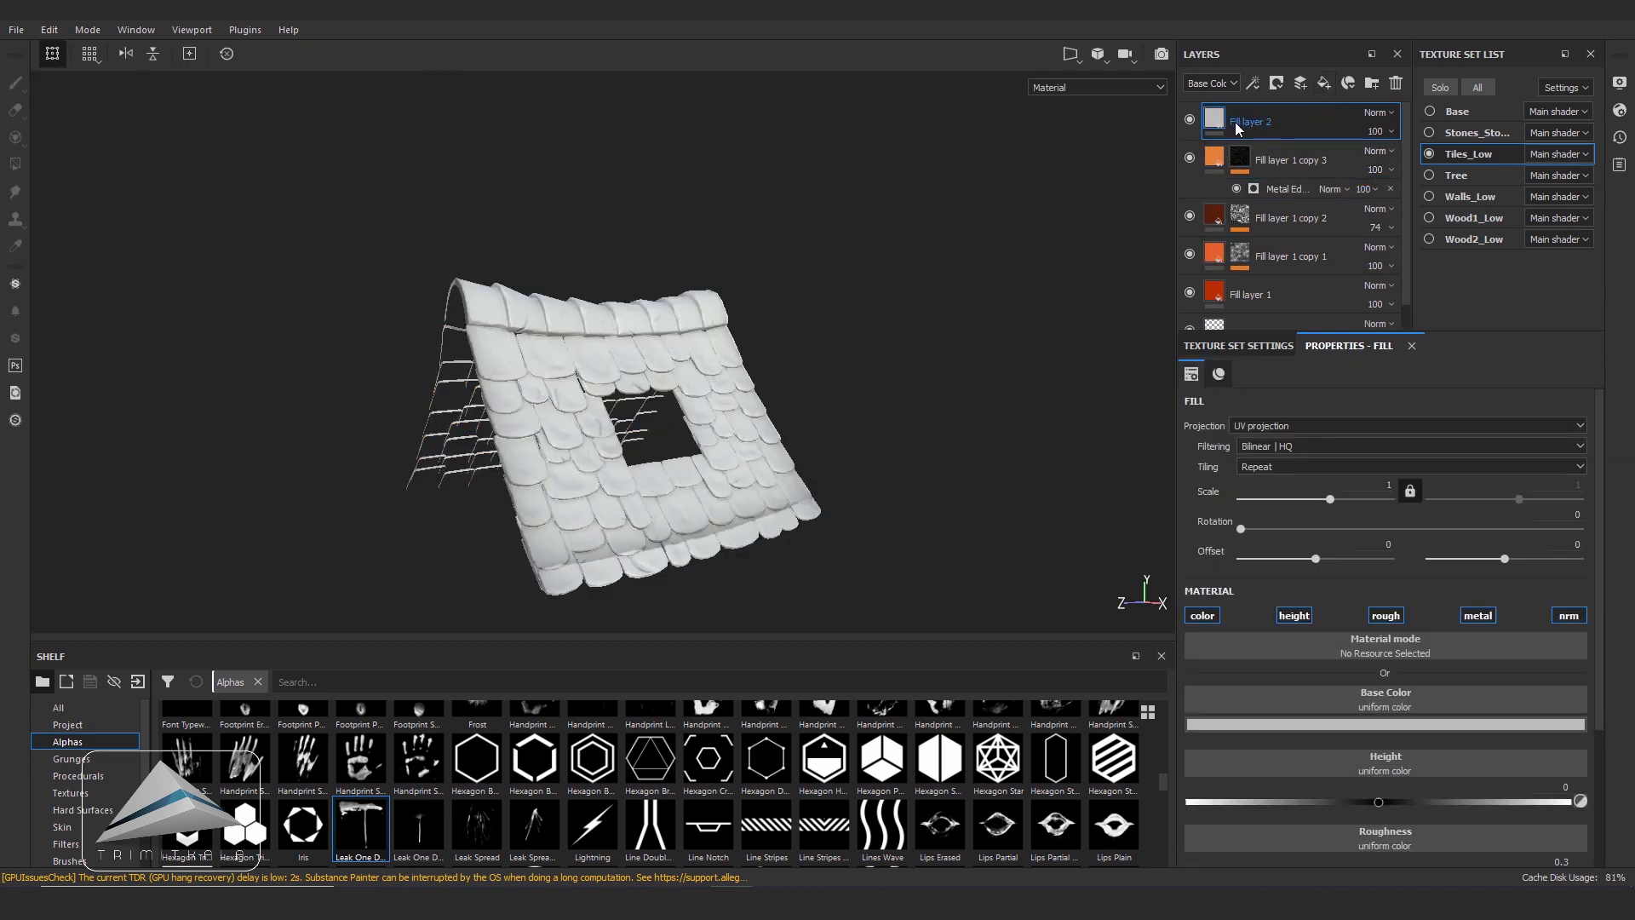
- Disable the colour, height, metal and normal channels on Fill layer 2, leaving roughness only
left_click(1202, 615)
left_click(1296, 622)
left_click(1478, 615)
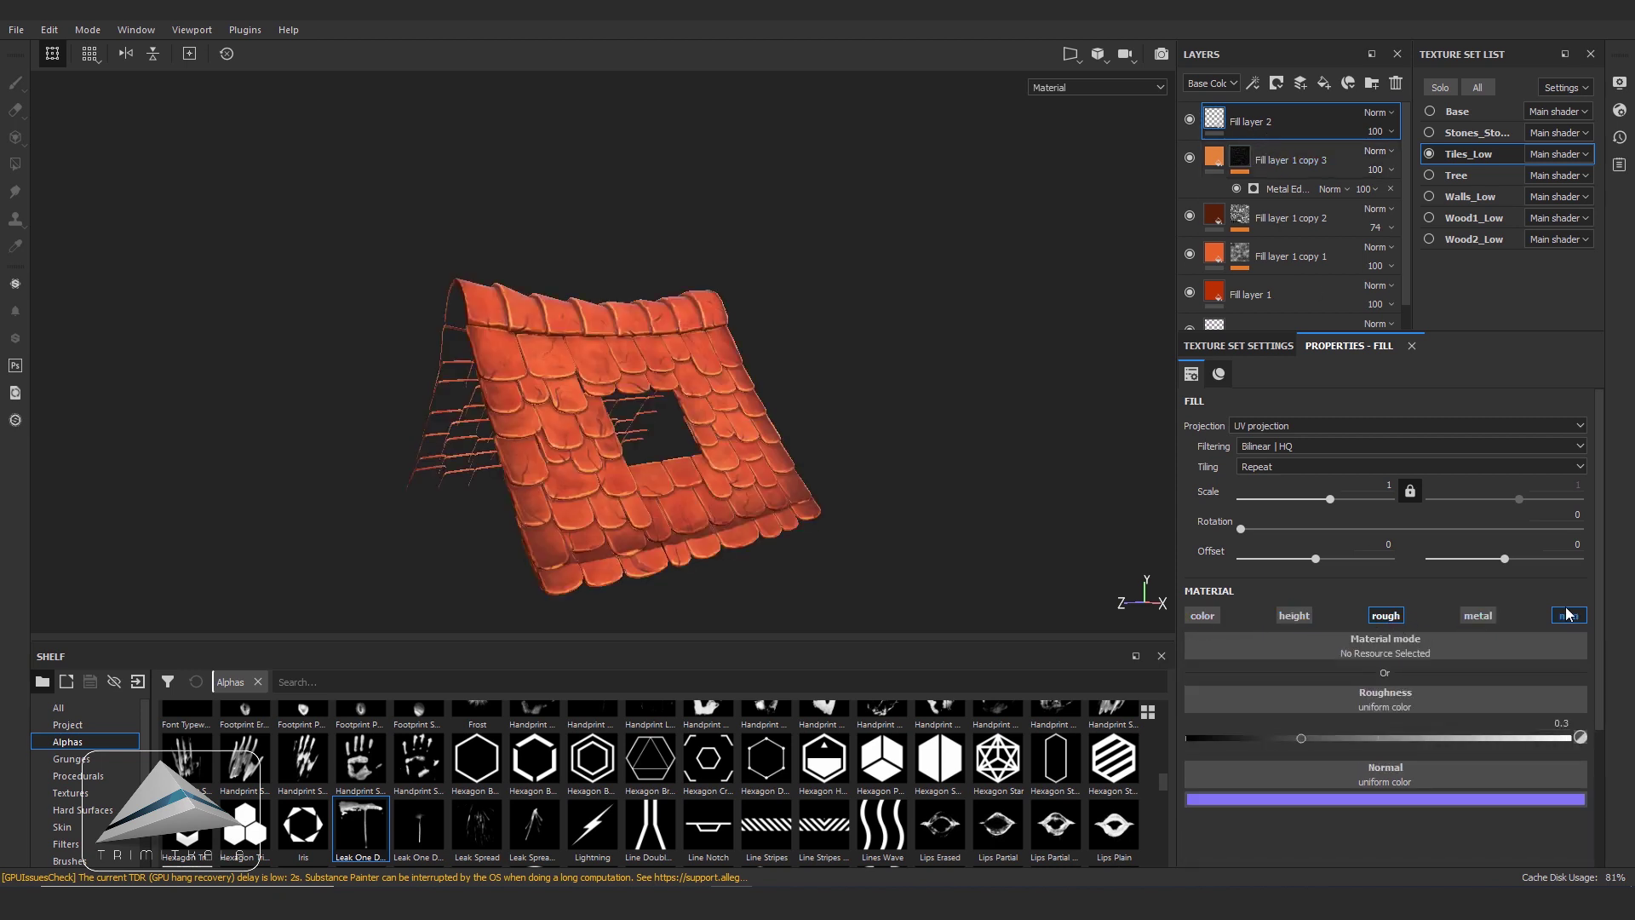
left_click(1568, 615)
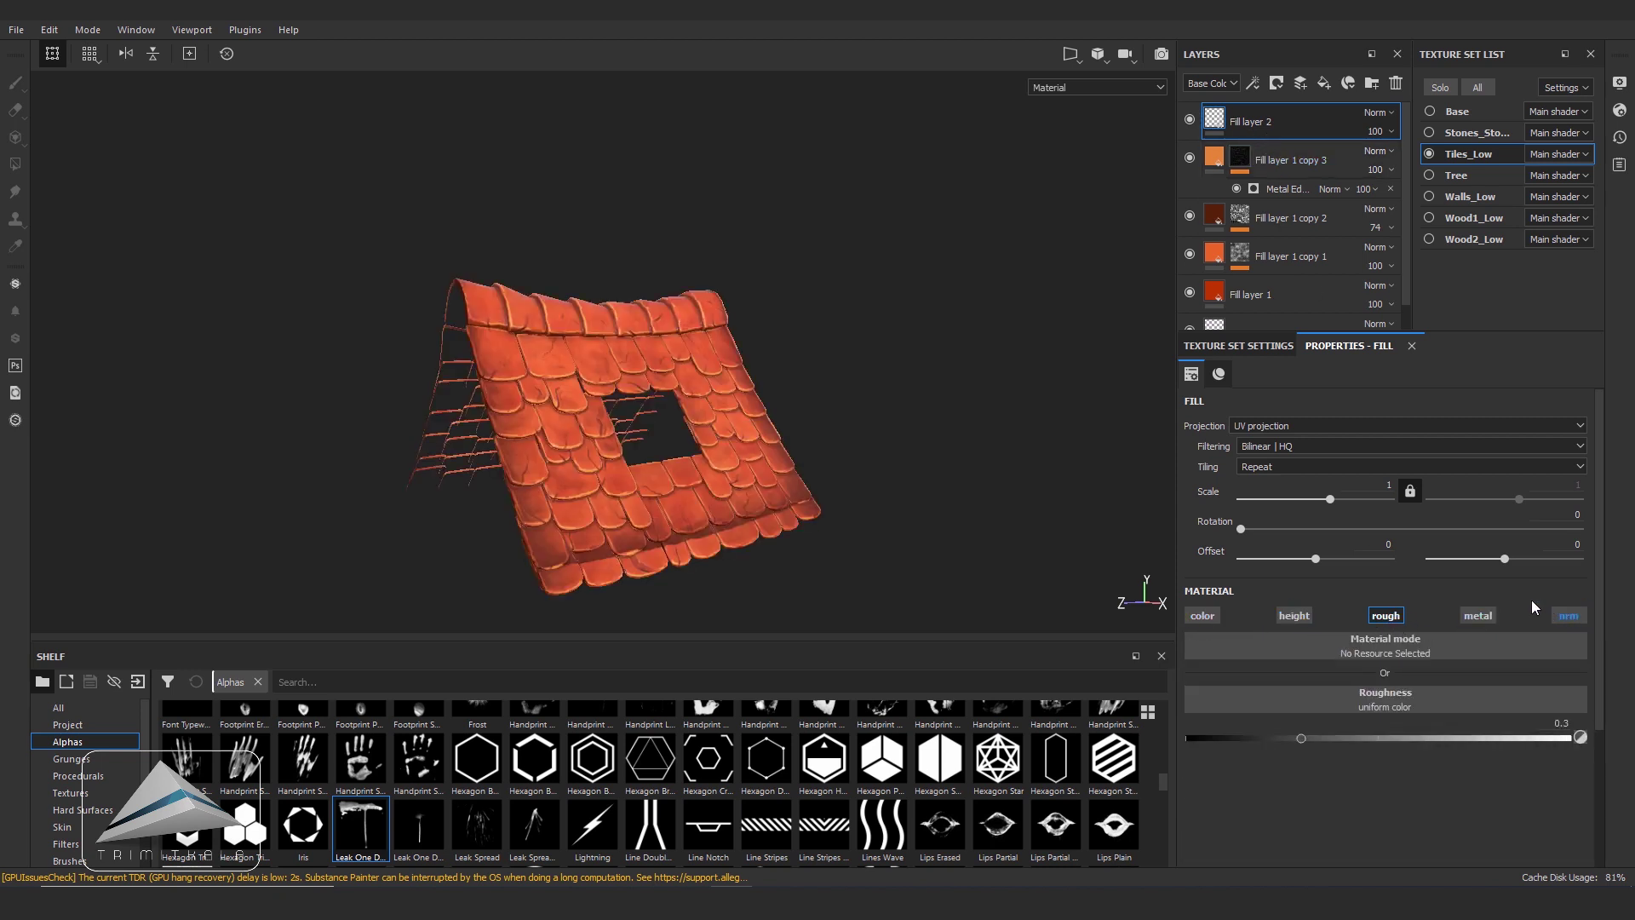
- Give Fill layer 2 a black mask
right_click(1214, 121)
left_click(1254, 149)
key("1")
right_click(1245, 129)
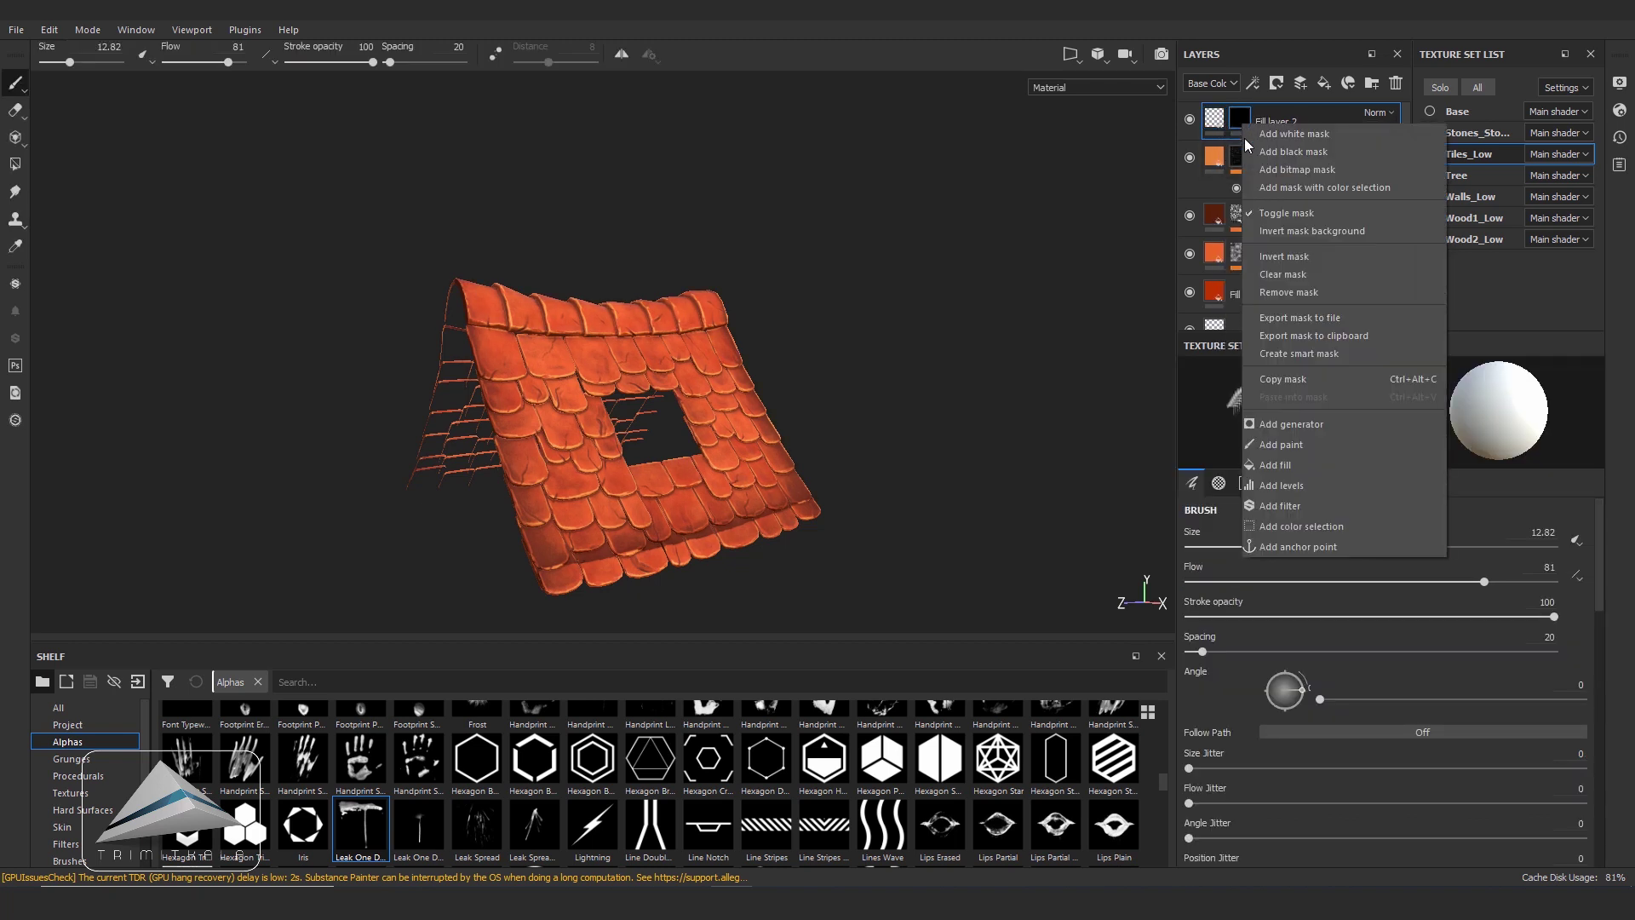
key("Escape")
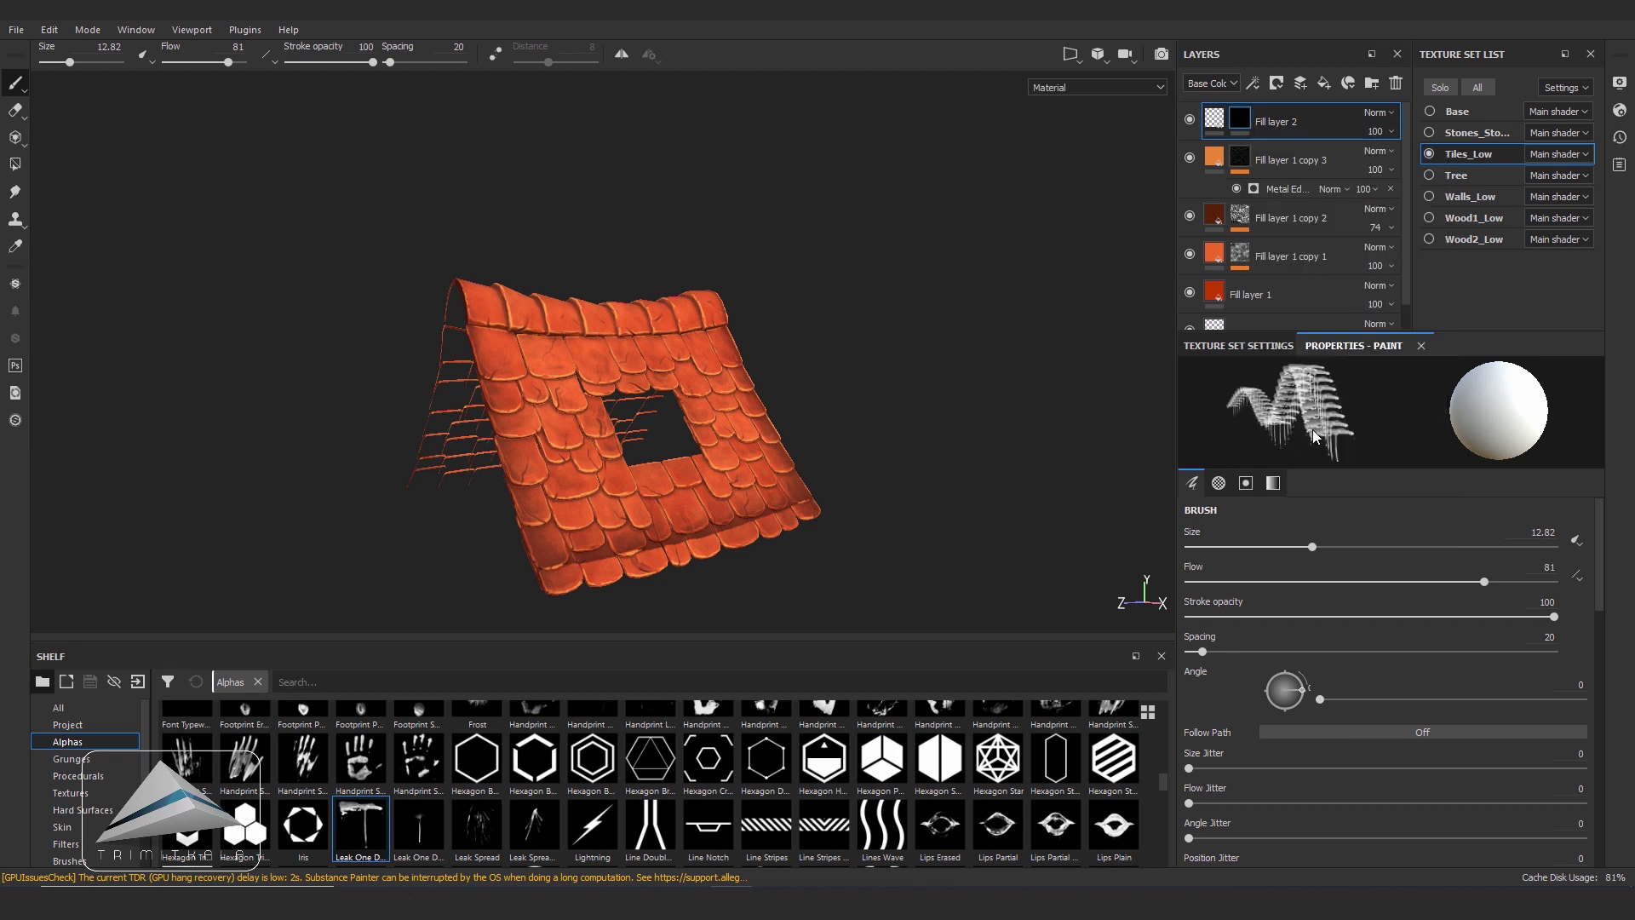
- Add Metal Edge Wear to Fill layer 2's mask and lower Wear Level to 0.39 in Mask view
left_click(1467, 412)
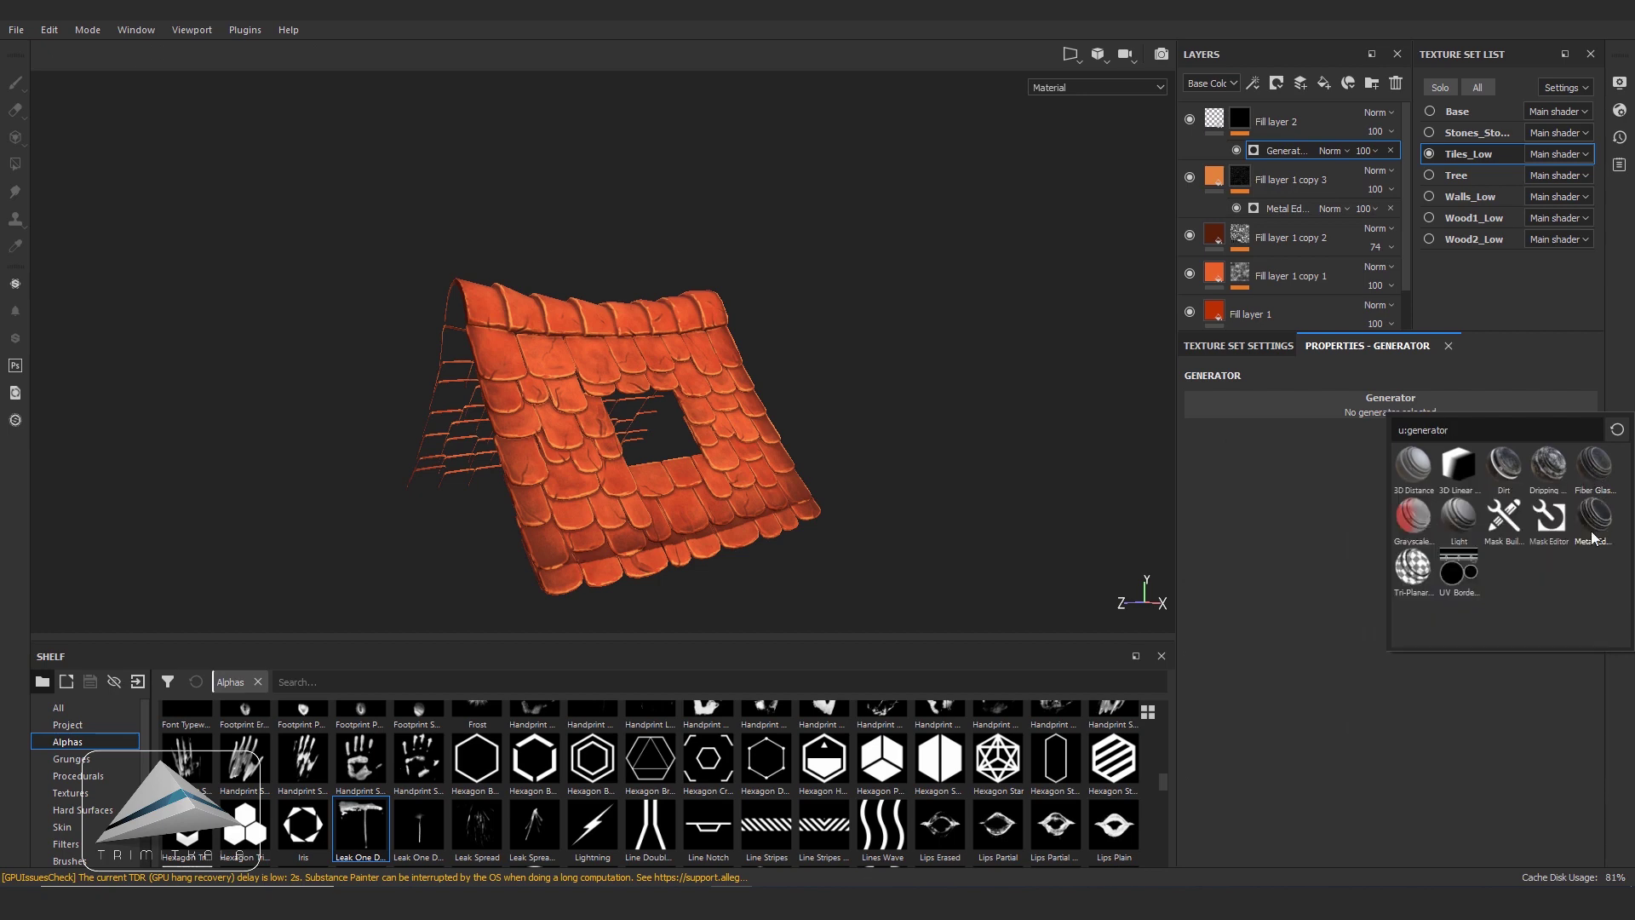
mouse_move(791, 494)
left_mouse_down("alt")
mouse_move(900, 307)
mouse_move(909, 316)
left_mouse_up("alt")
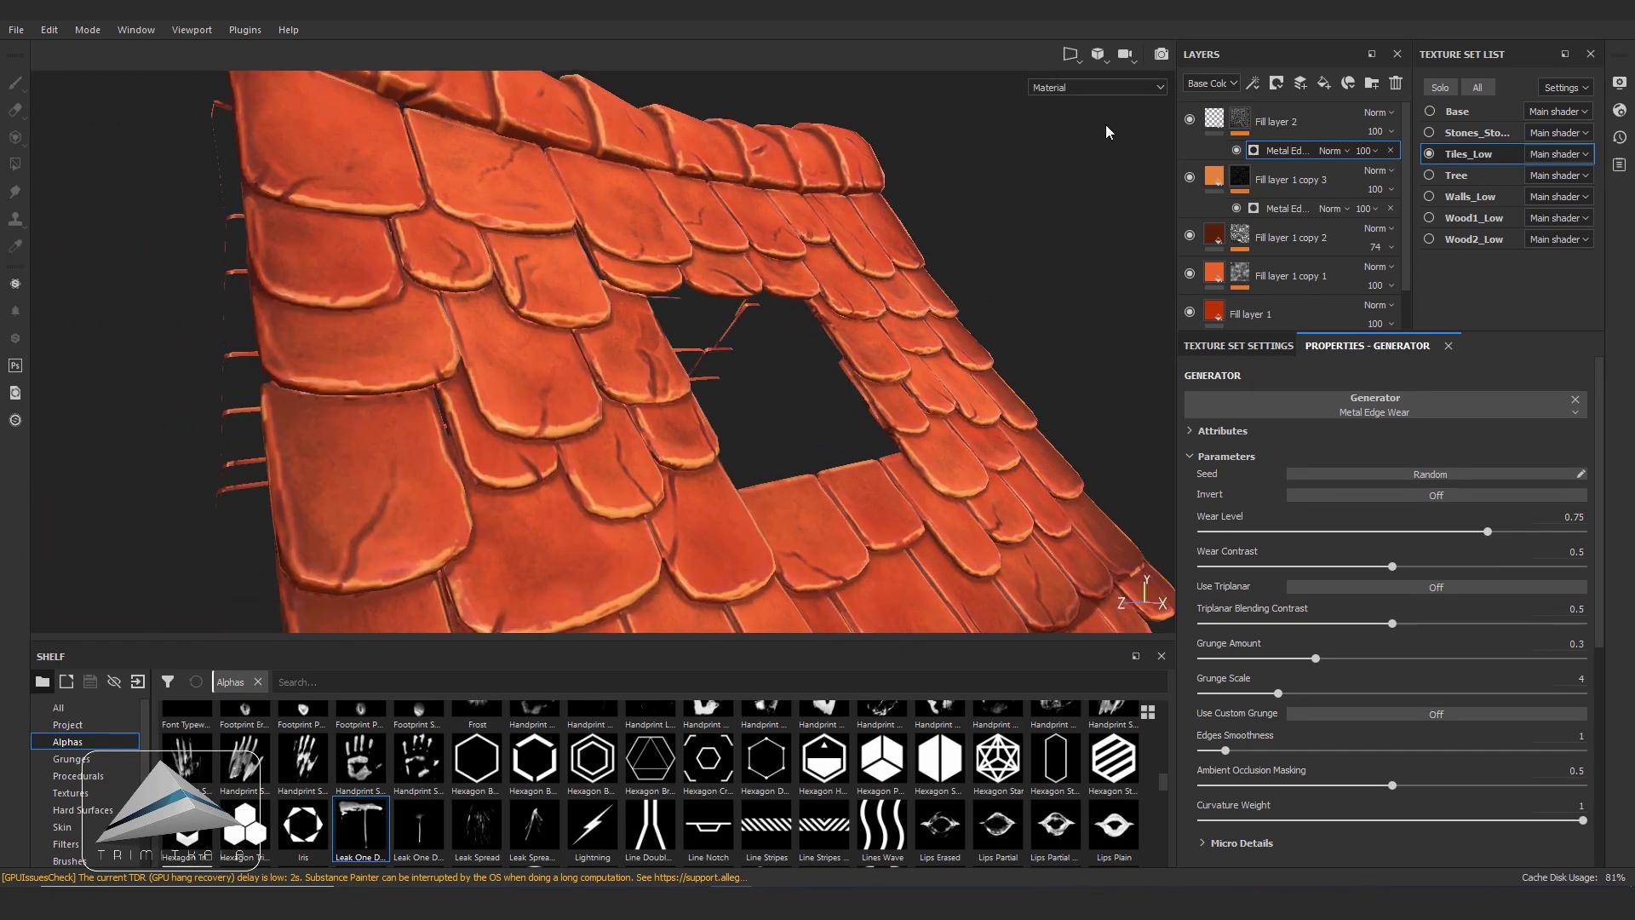
left_click(1116, 87)
left_click(1052, 202)
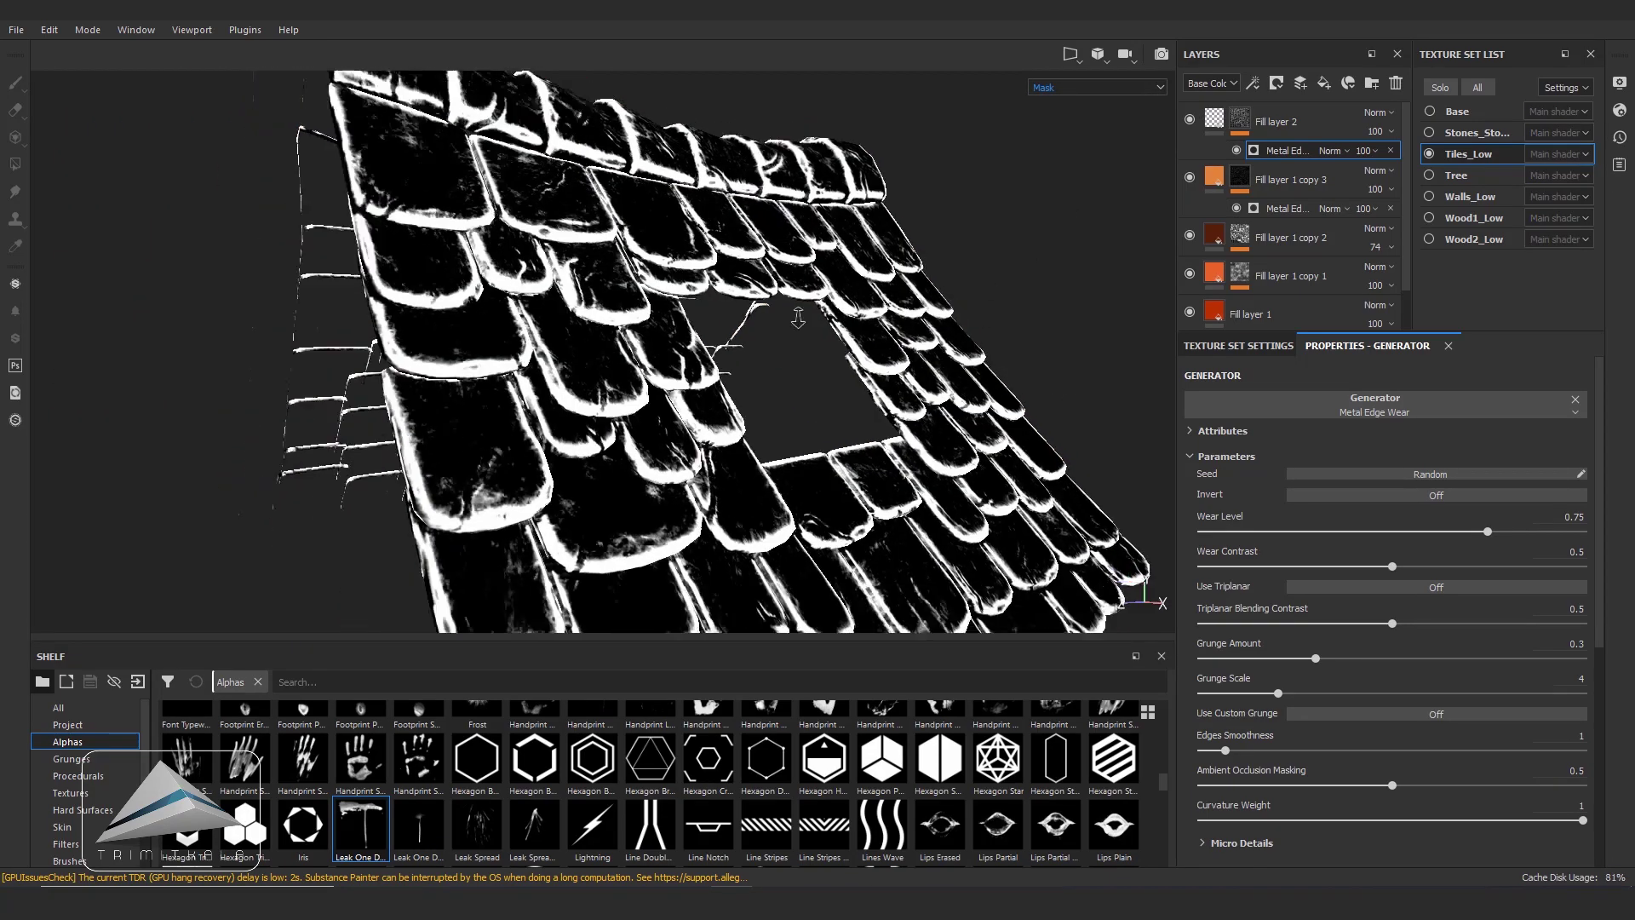
left_click_drag(798, 318, 901, 340, "alt")
left_click_drag(1488, 531, 1348, 556)
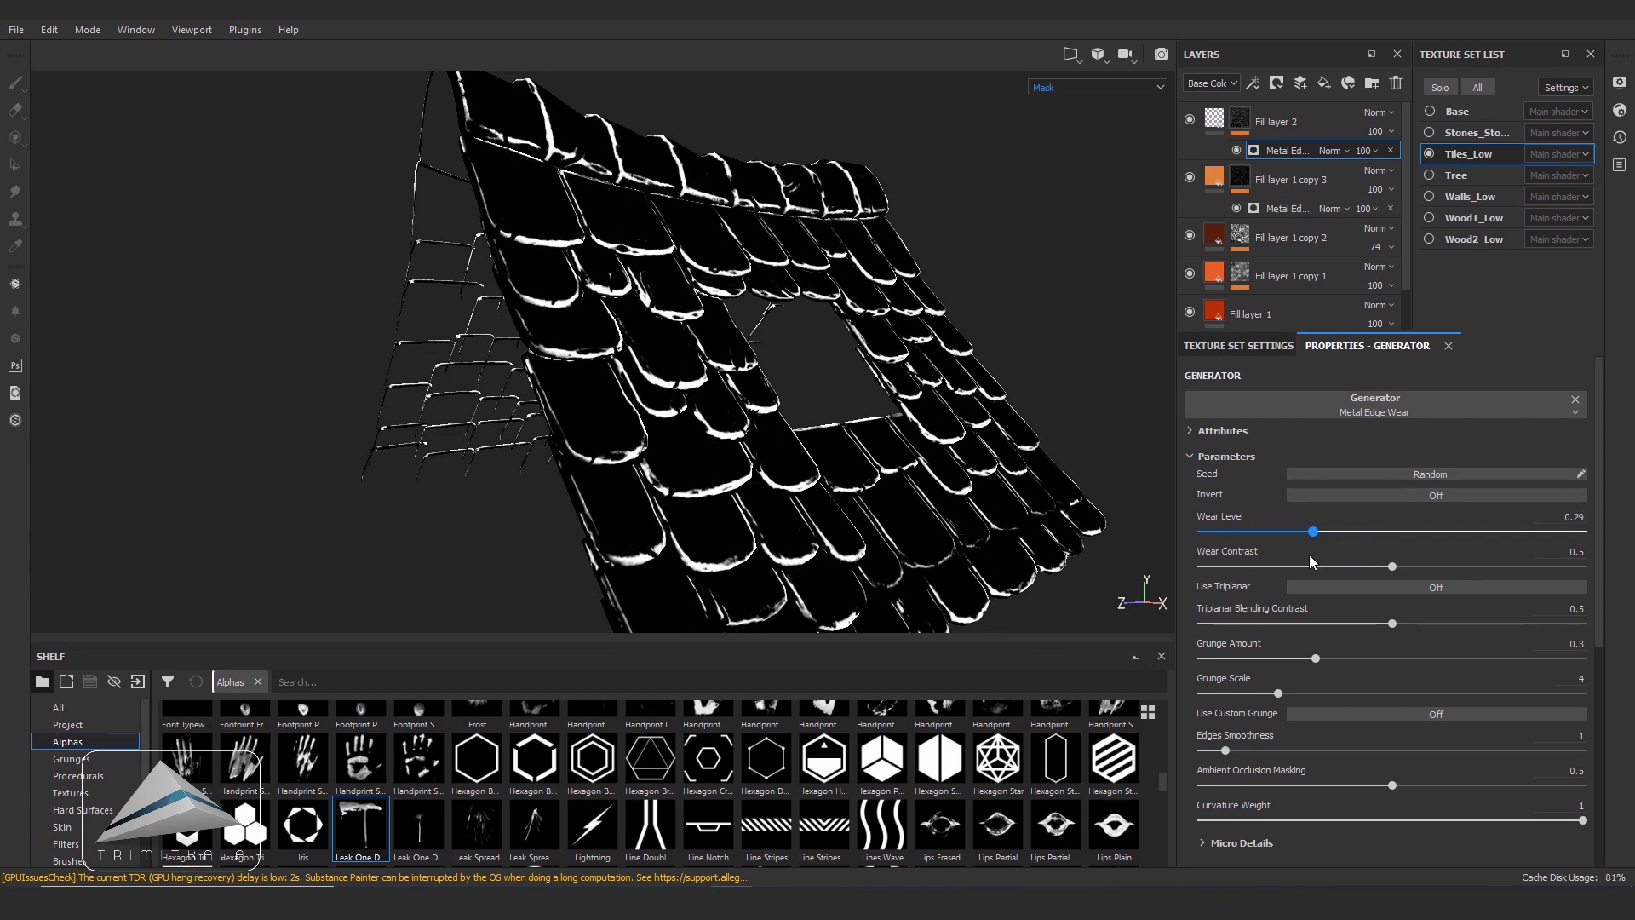
- Set Fill layer 2's roughness opacity to 43 in the Roughness layer view
left_click(1209, 82)
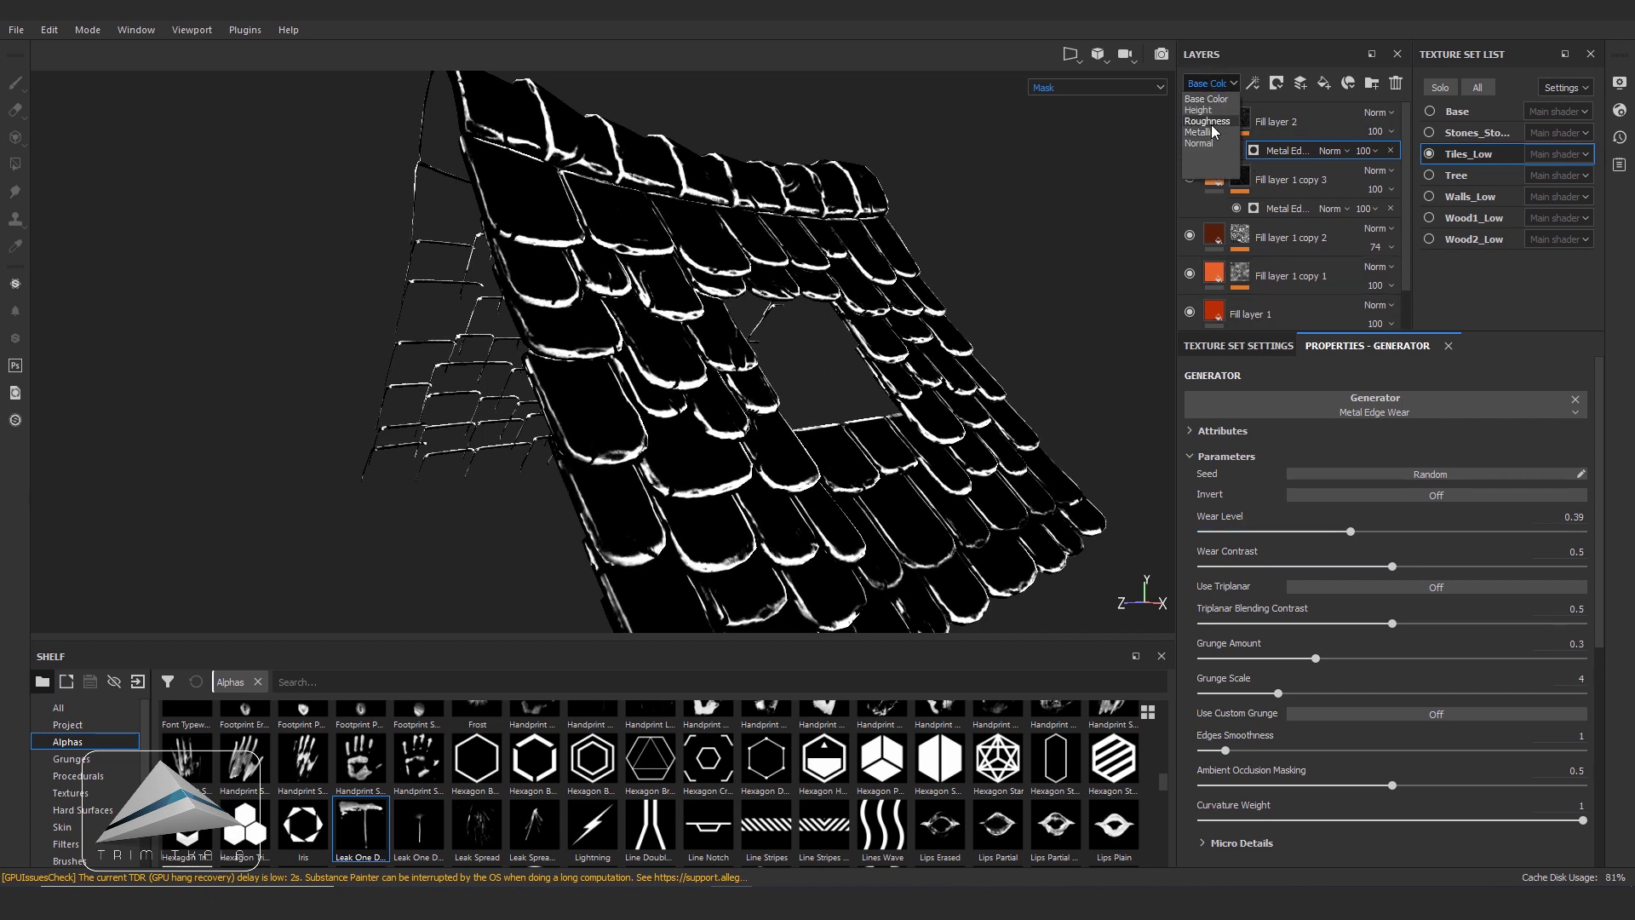
left_click(1207, 121)
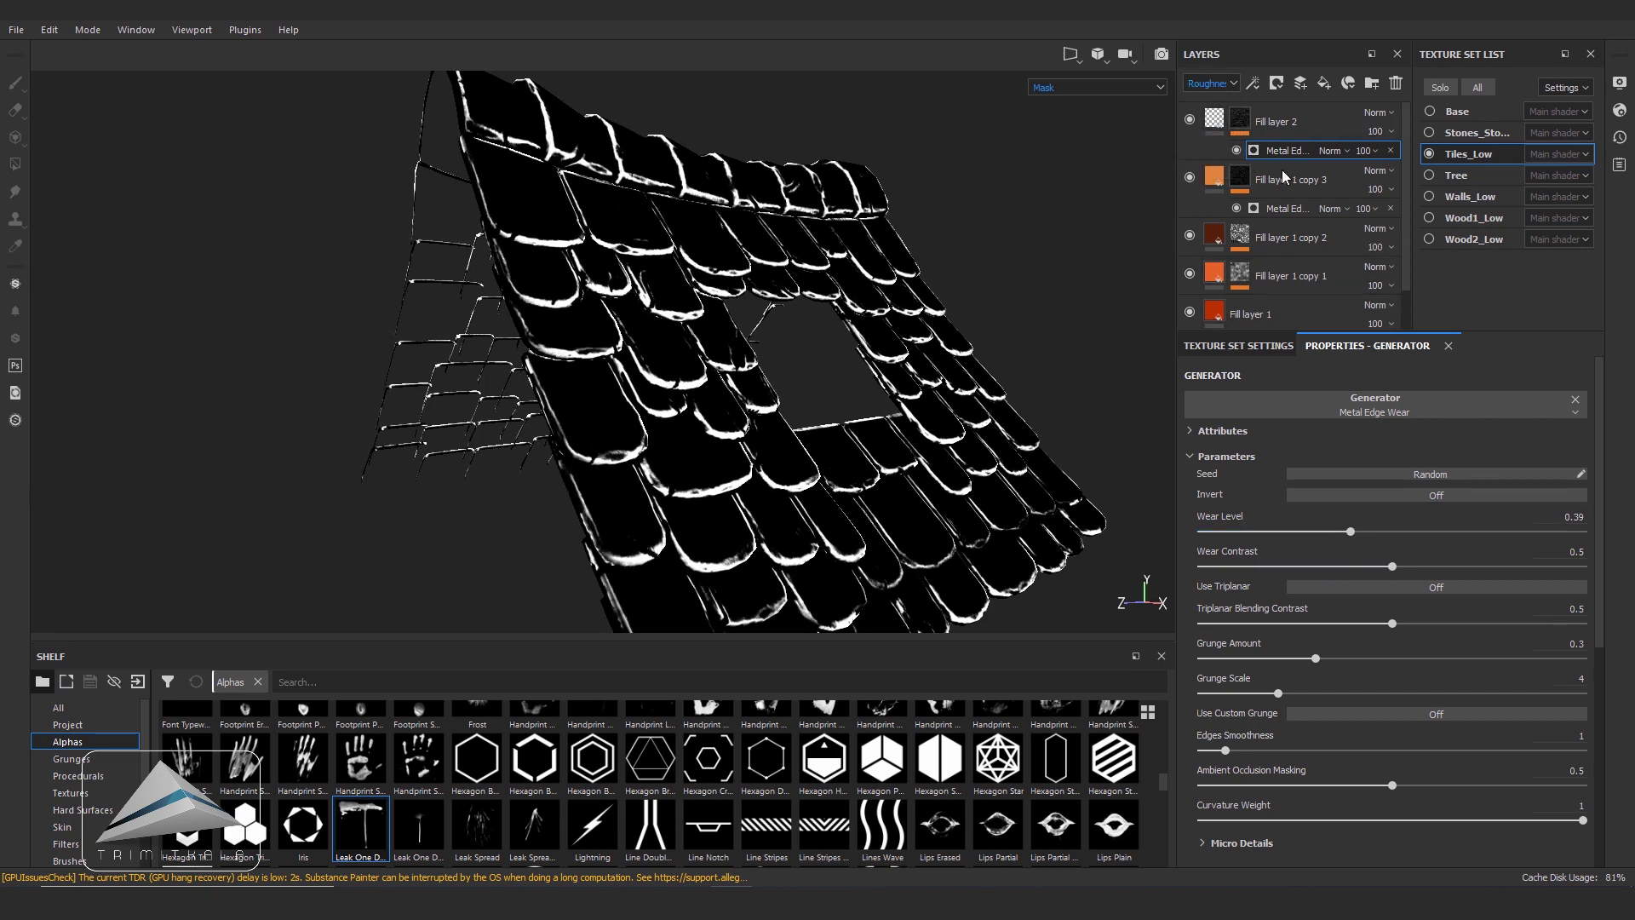
left_click(1392, 150)
left_click_drag(1440, 162, 1384, 166)
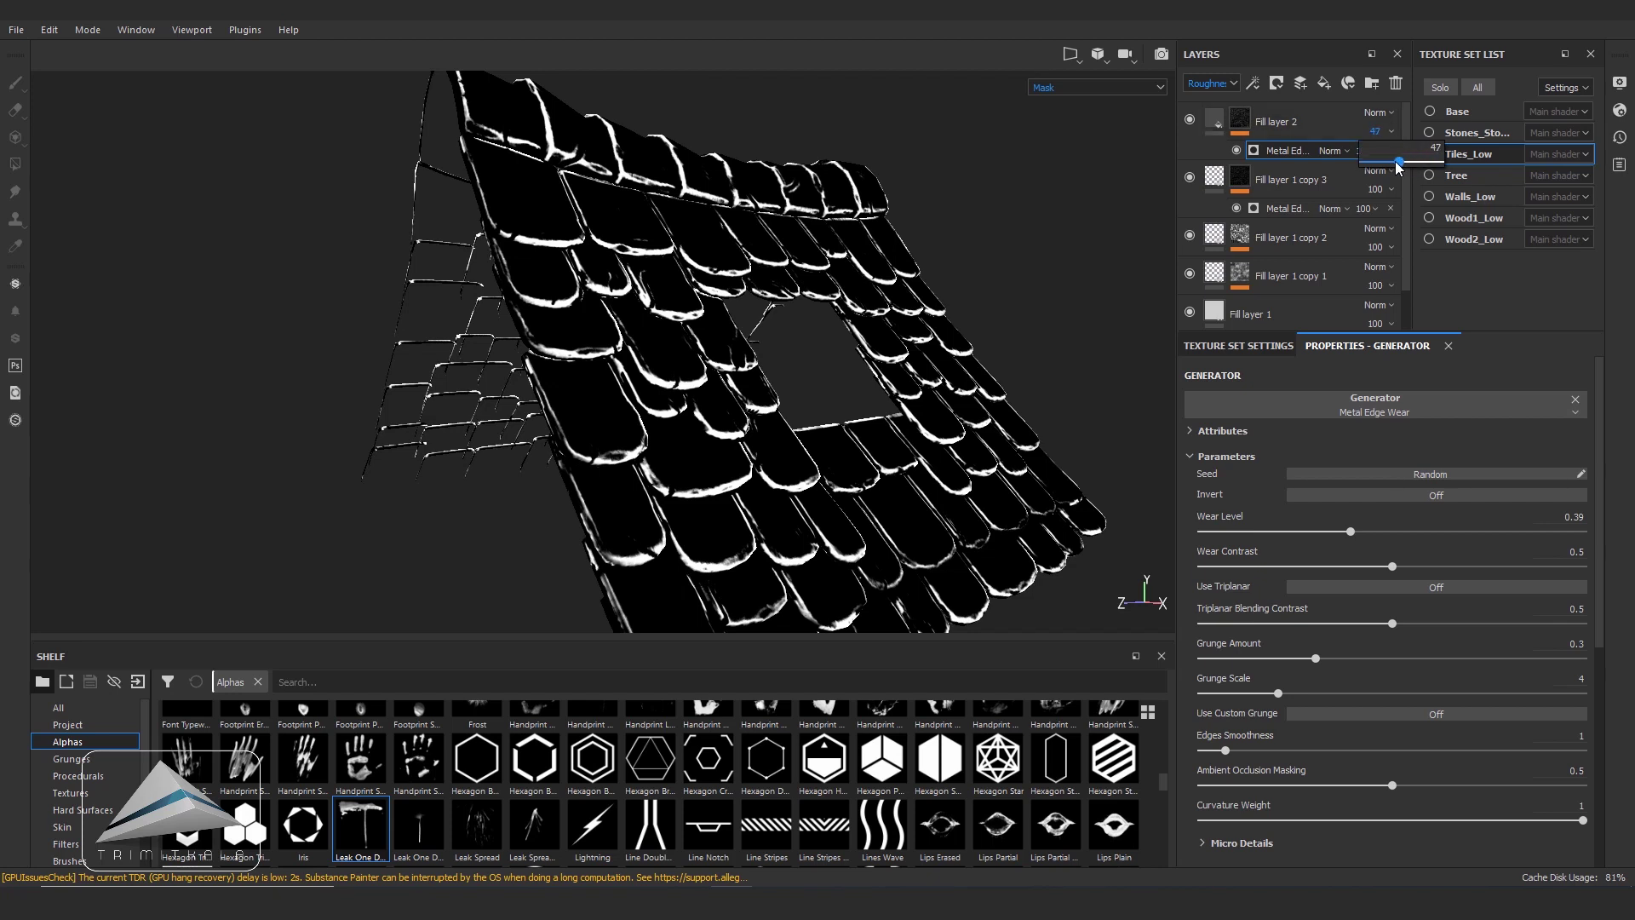
left_click_drag(1391, 167, 1397, 167)
left_click(1394, 168)
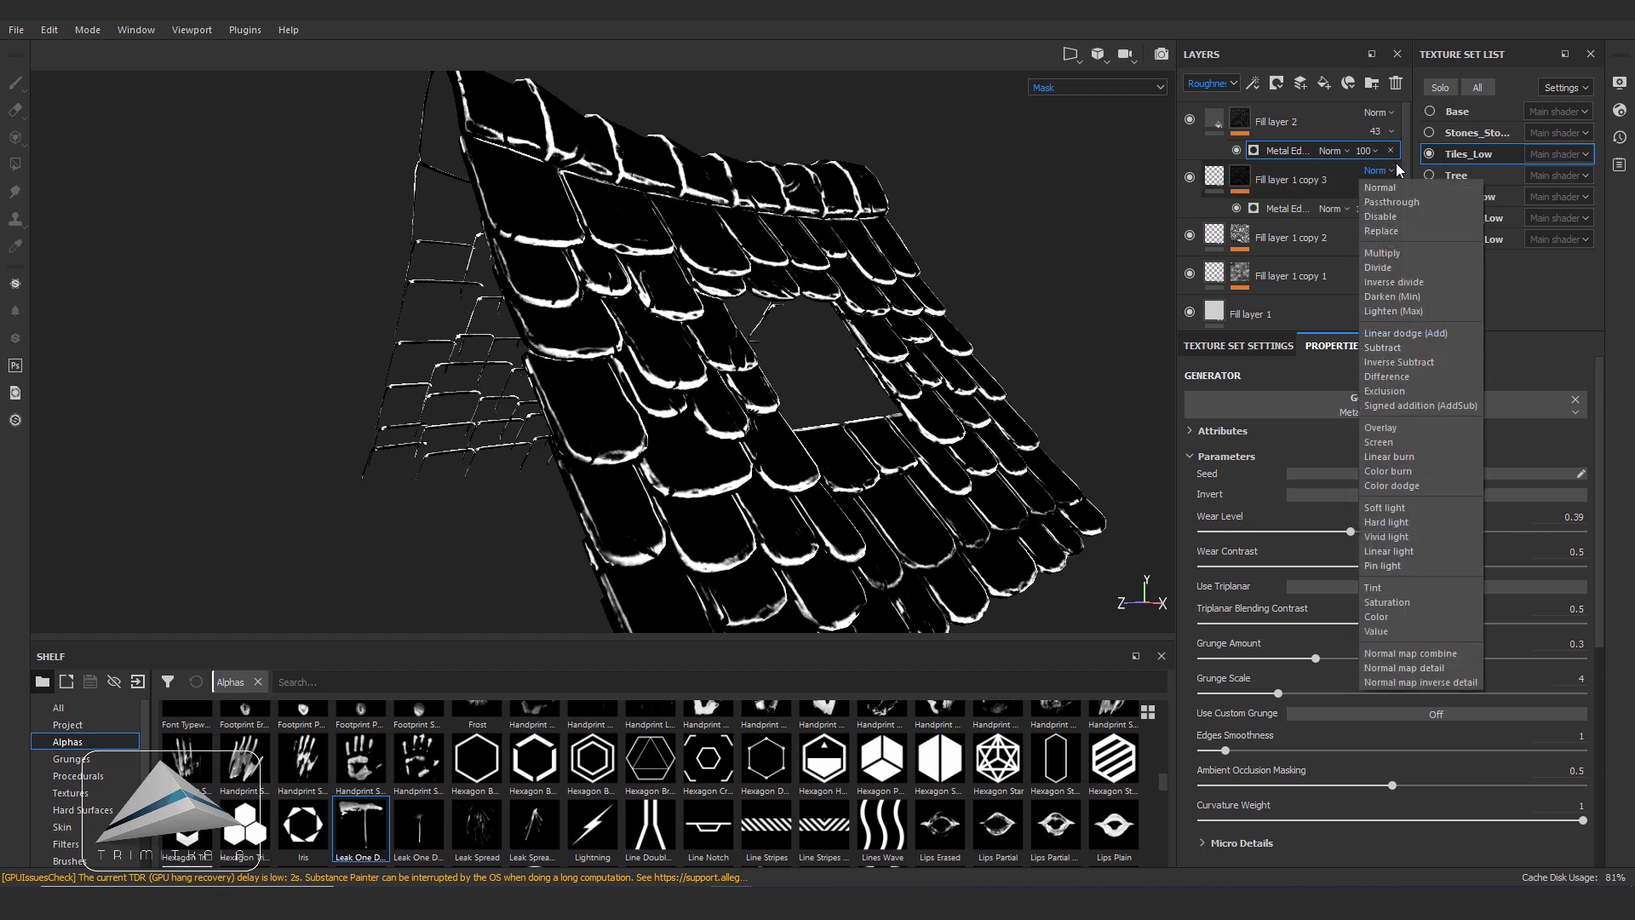
- Return layers and viewport to Base Color and keep the Metal Edge Wear effect
left_click(1233, 91)
left_click(1154, 89)
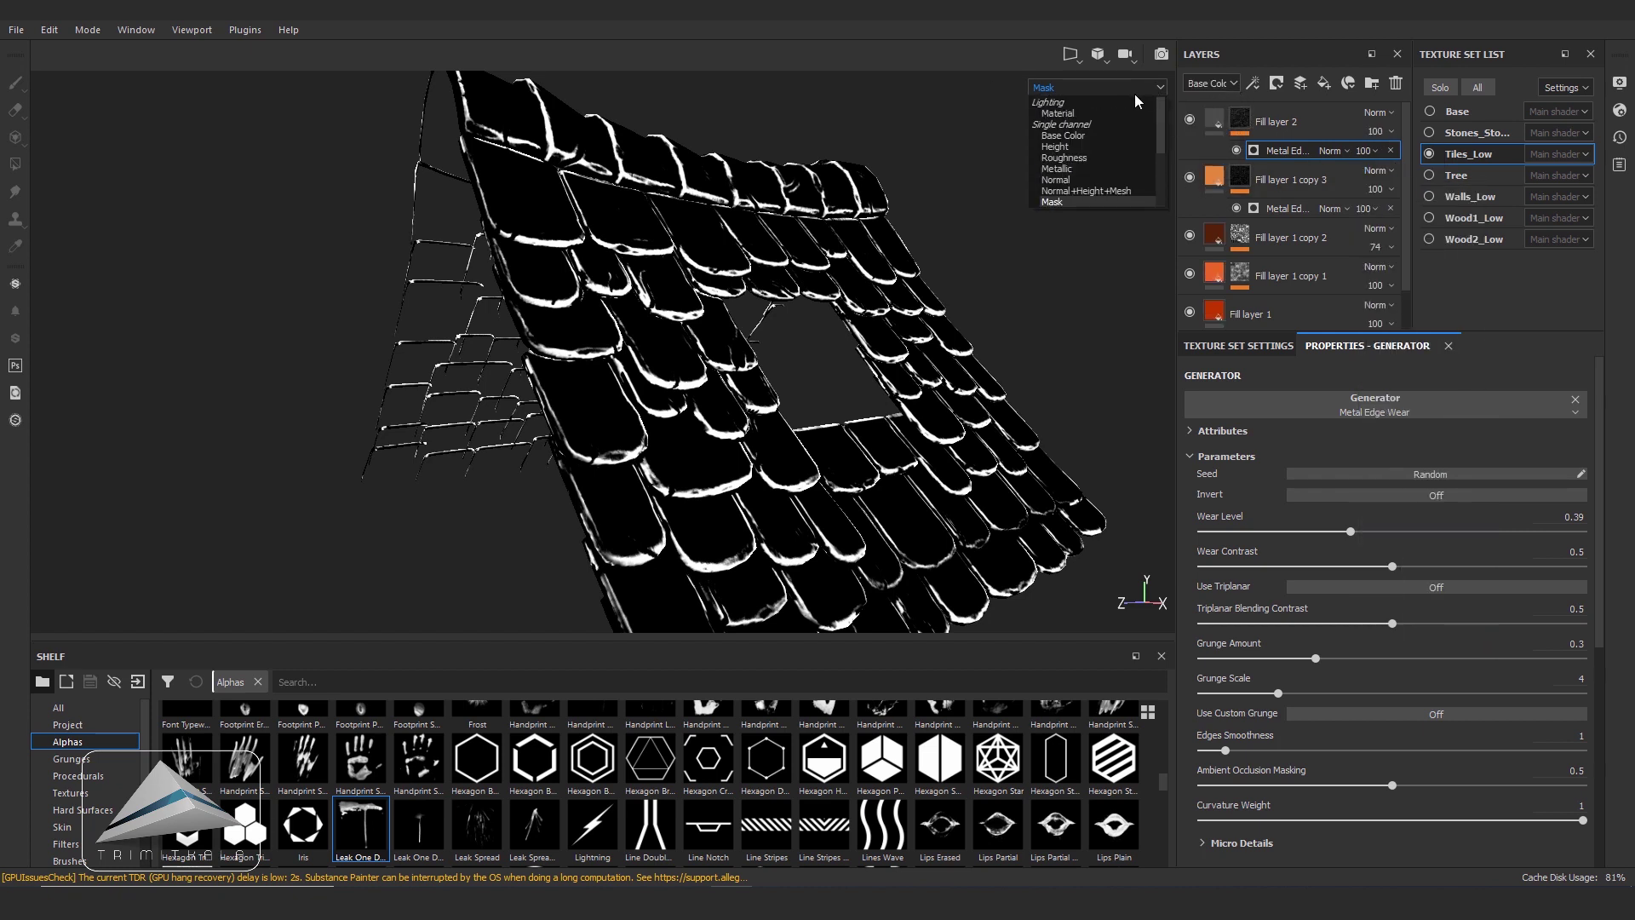
left_click(1099, 135)
mouse_move(962, 397)
left_mouse_down("alt")
mouse_move(756, 395)
mouse_move(661, 468)
mouse_move(869, 441)
mouse_move(983, 479)
mouse_move(592, 478)
left_mouse_up("alt")
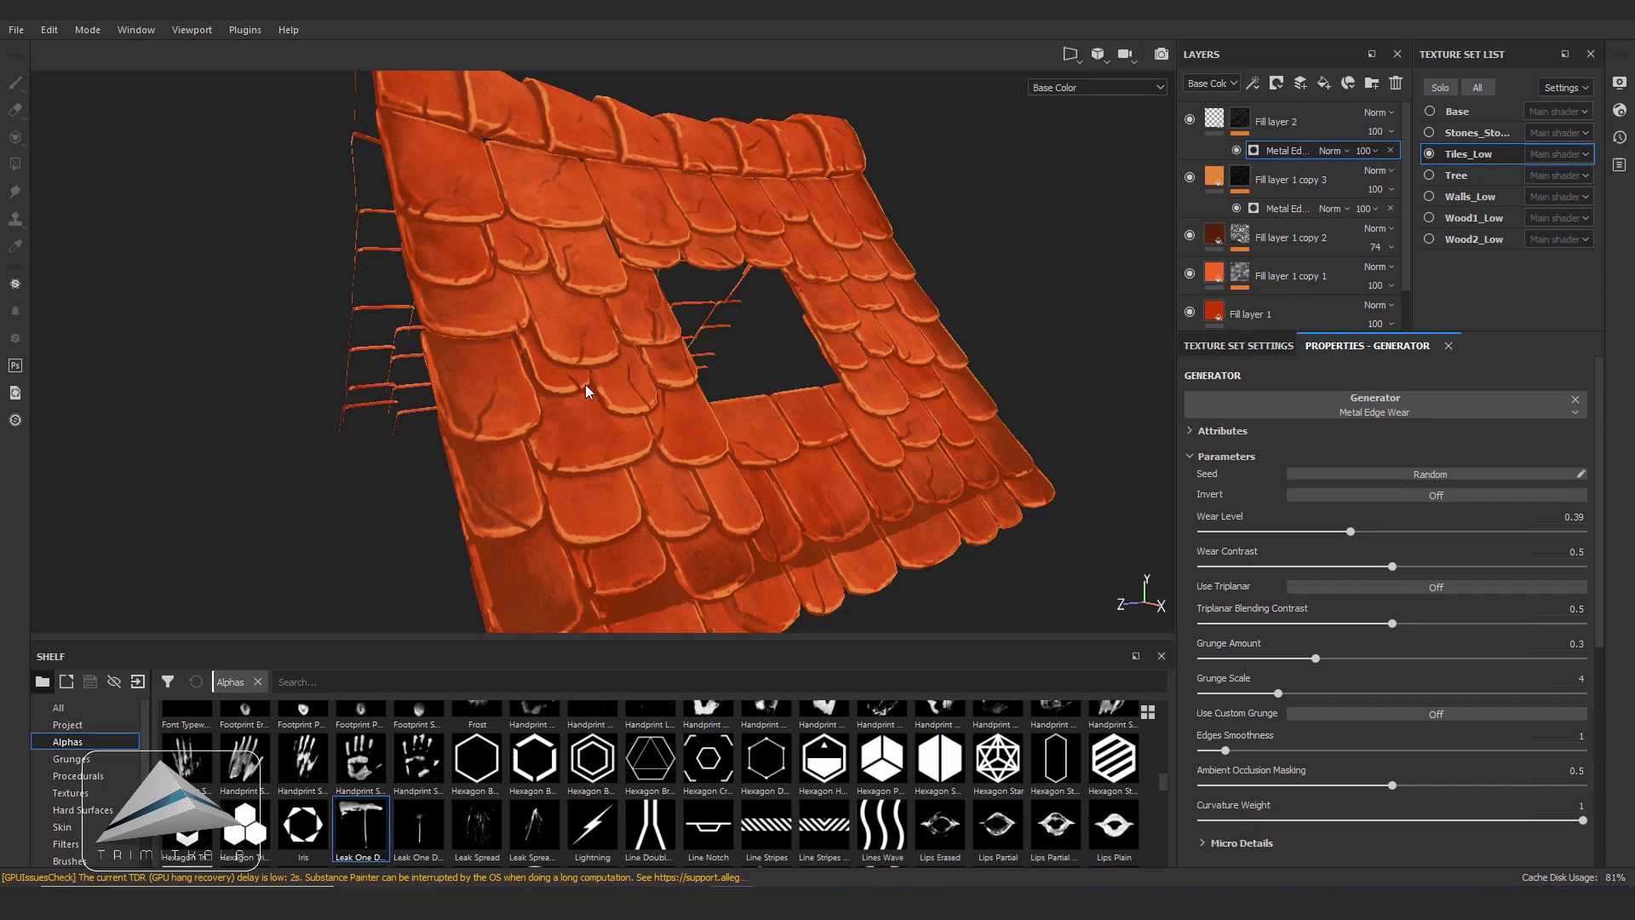
left_click(1391, 209)
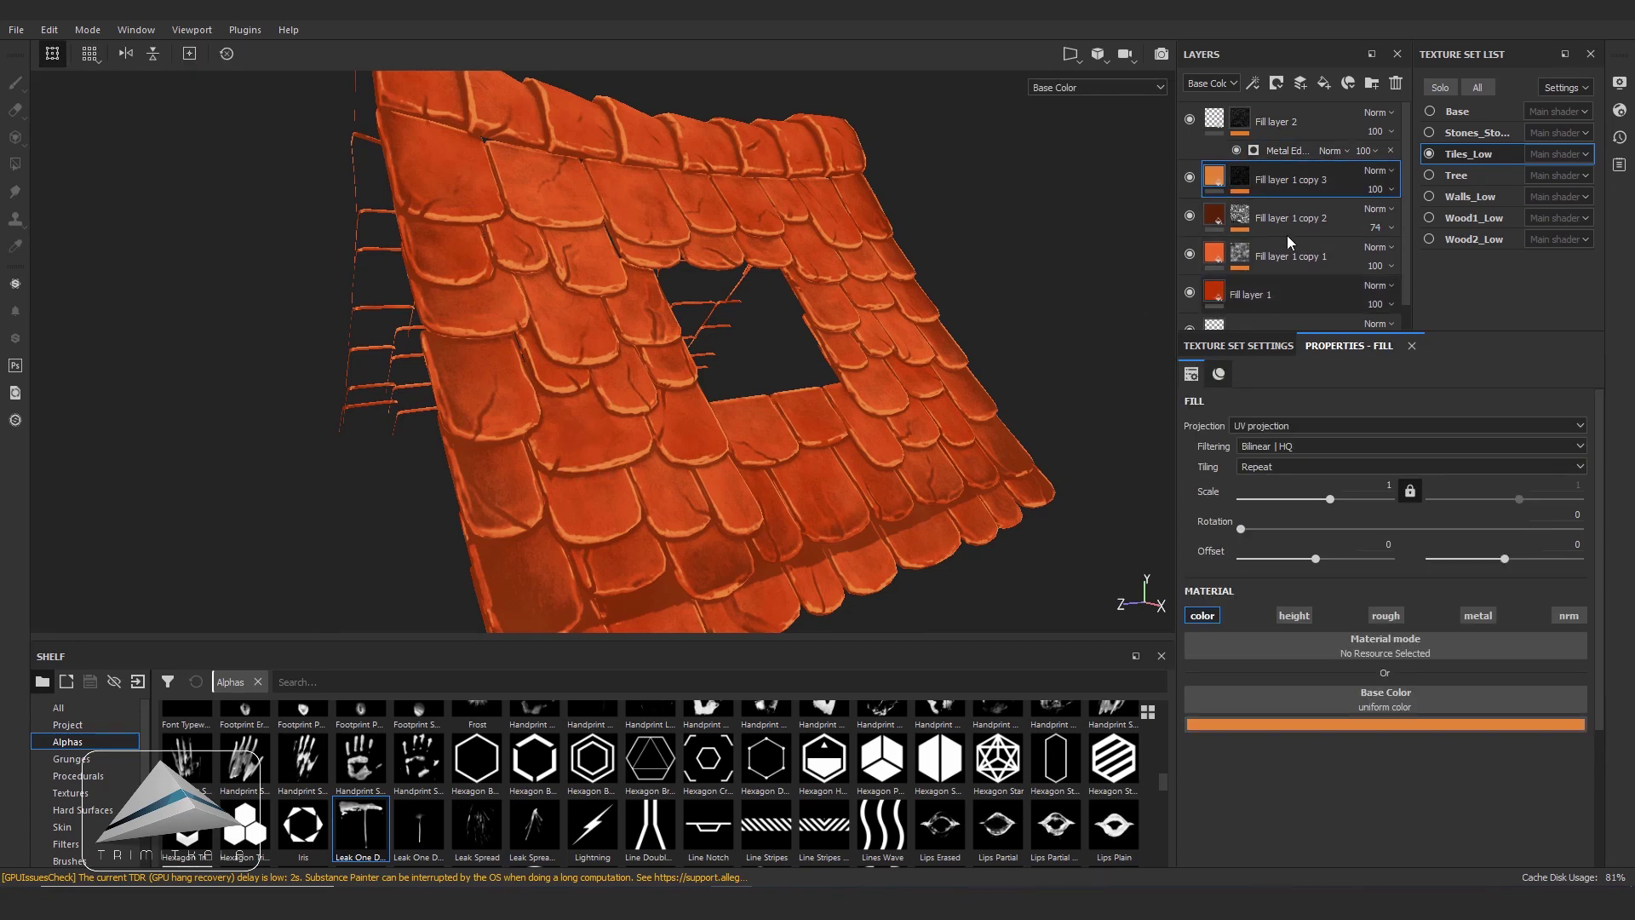
key("ctrl+z")
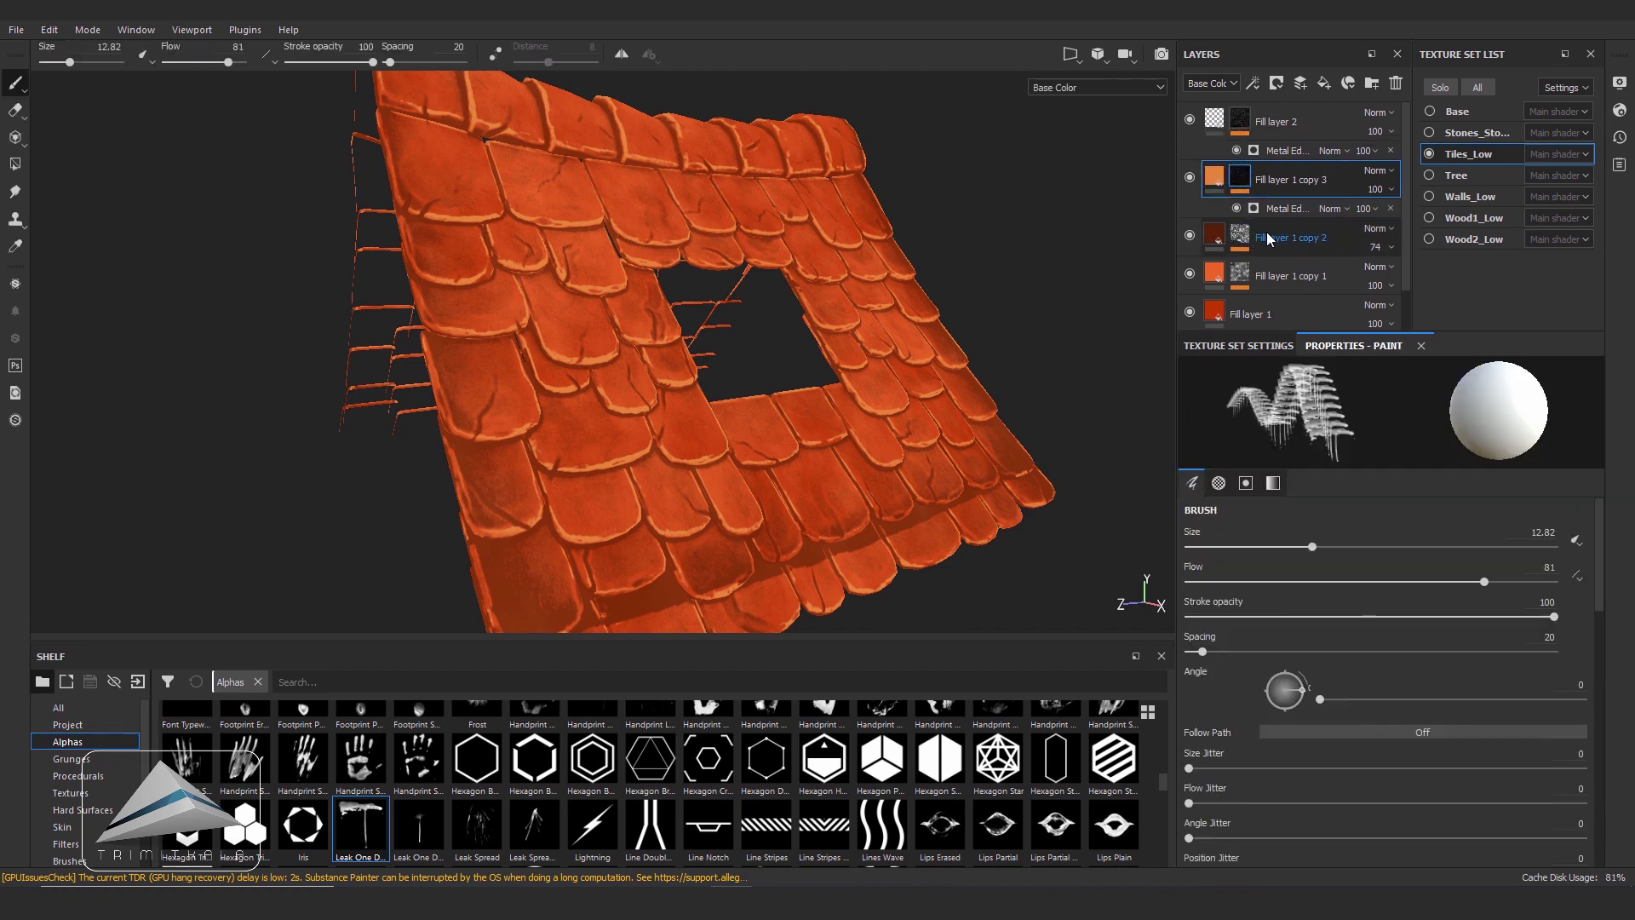
- Add a fill to Fill layer 1 copy 3's mask using Grunge Scratches Rough as grayscale
left_click(1278, 211)
left_click(1249, 178)
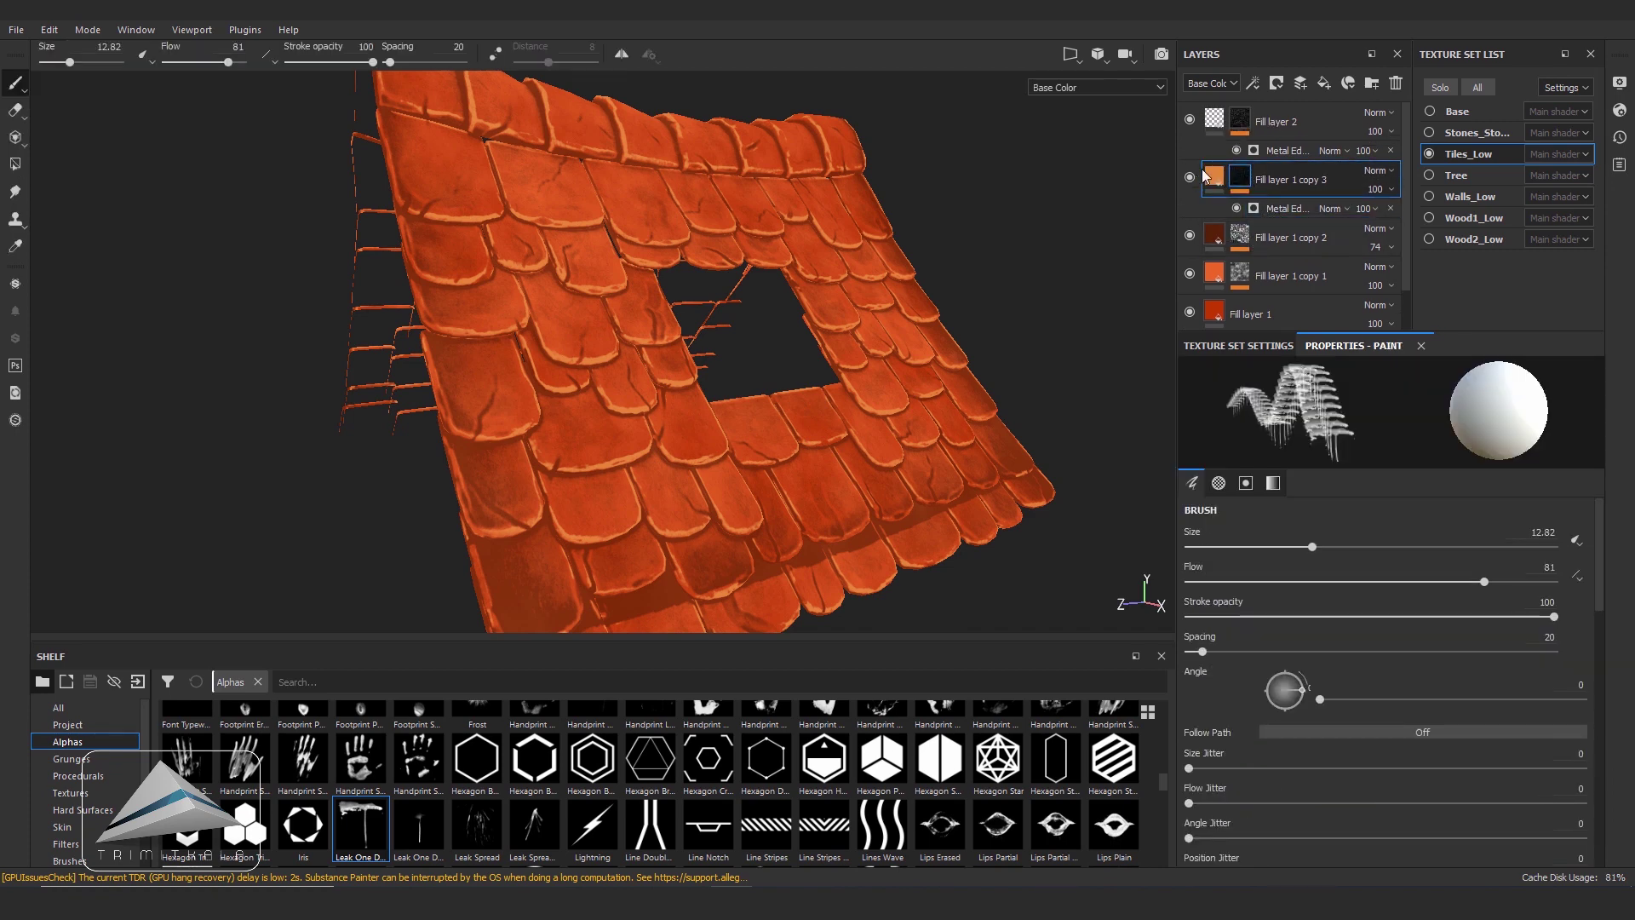
right_click(1243, 175)
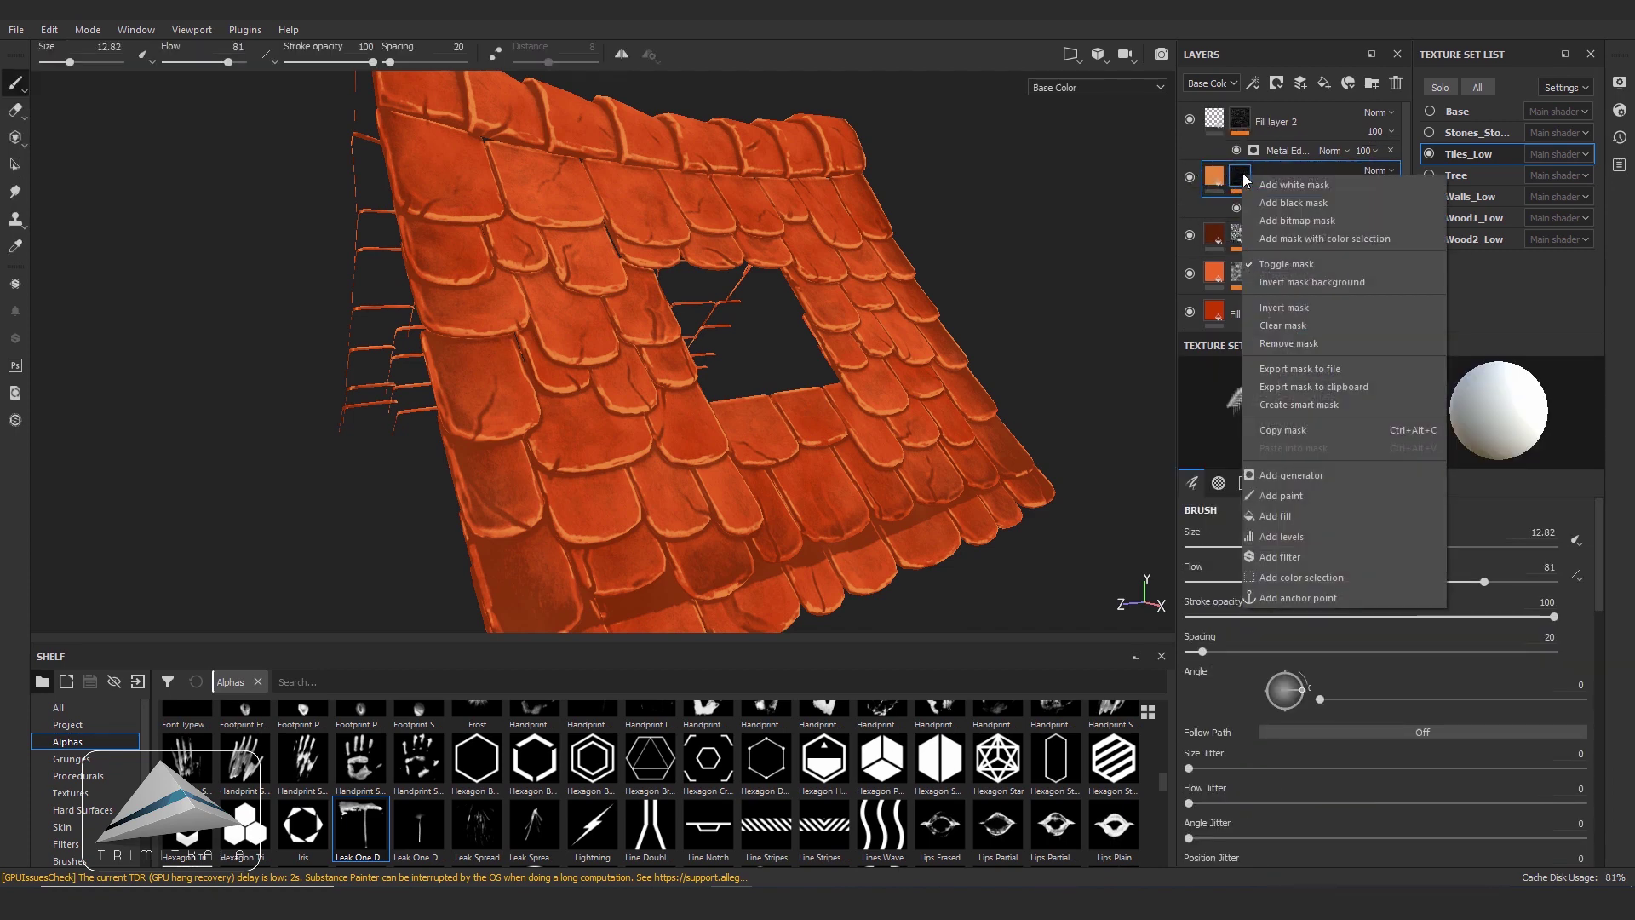
left_click(1297, 516)
double_click(1274, 210)
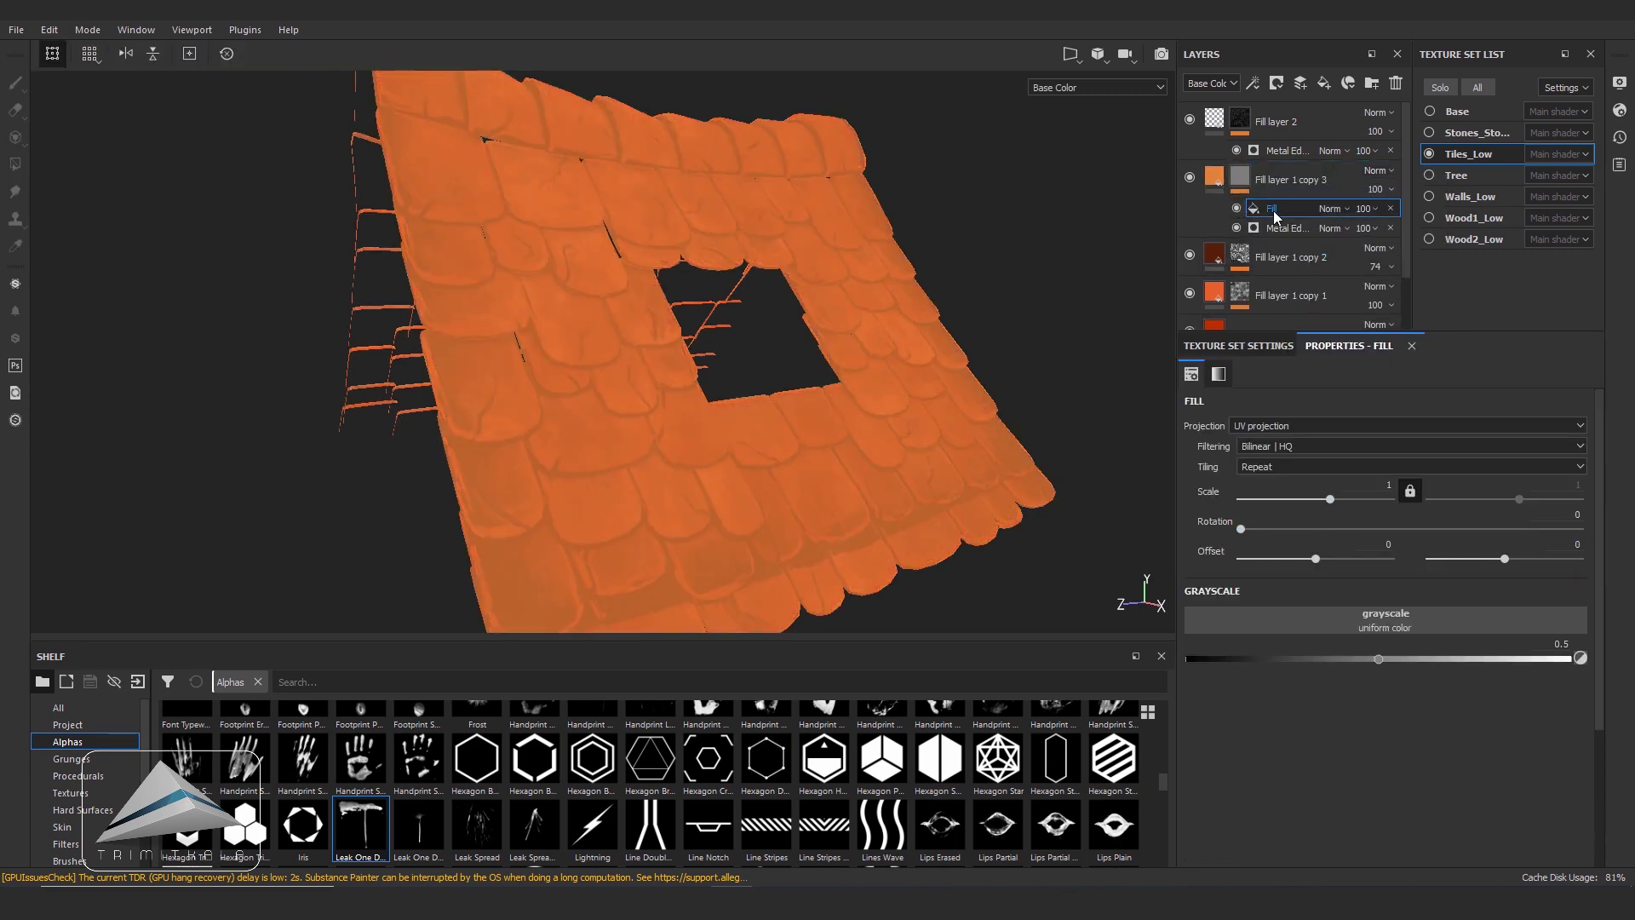
left_click_drag(1005, 438, 928, 412, "alt")
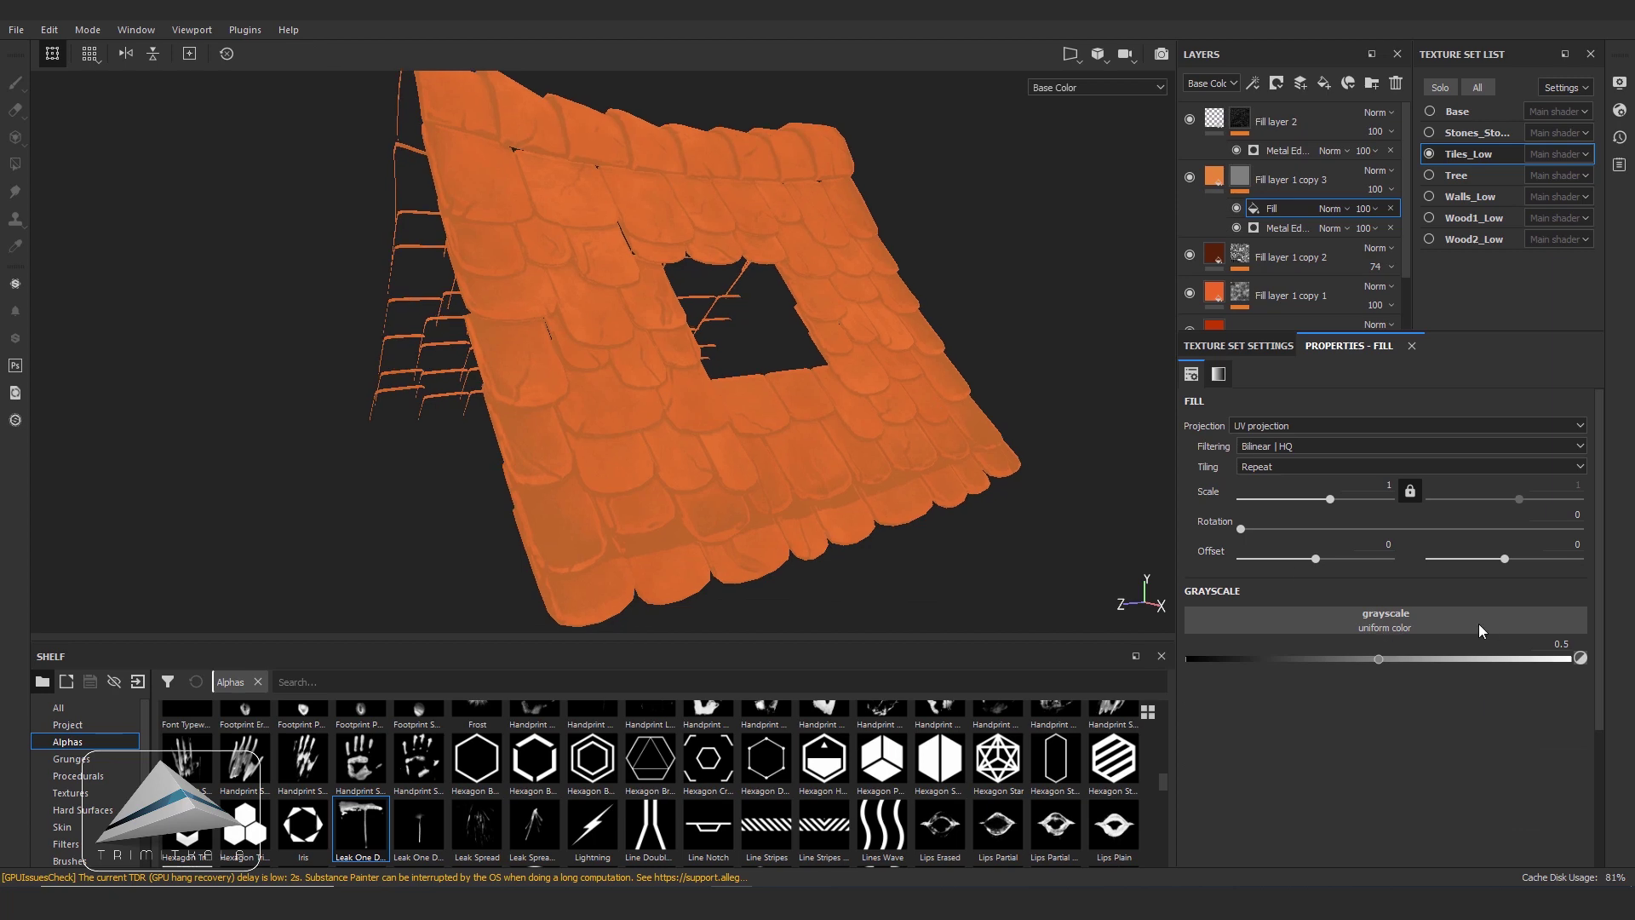
left_click(1478, 622)
double_click(1405, 666)
type("Sc")
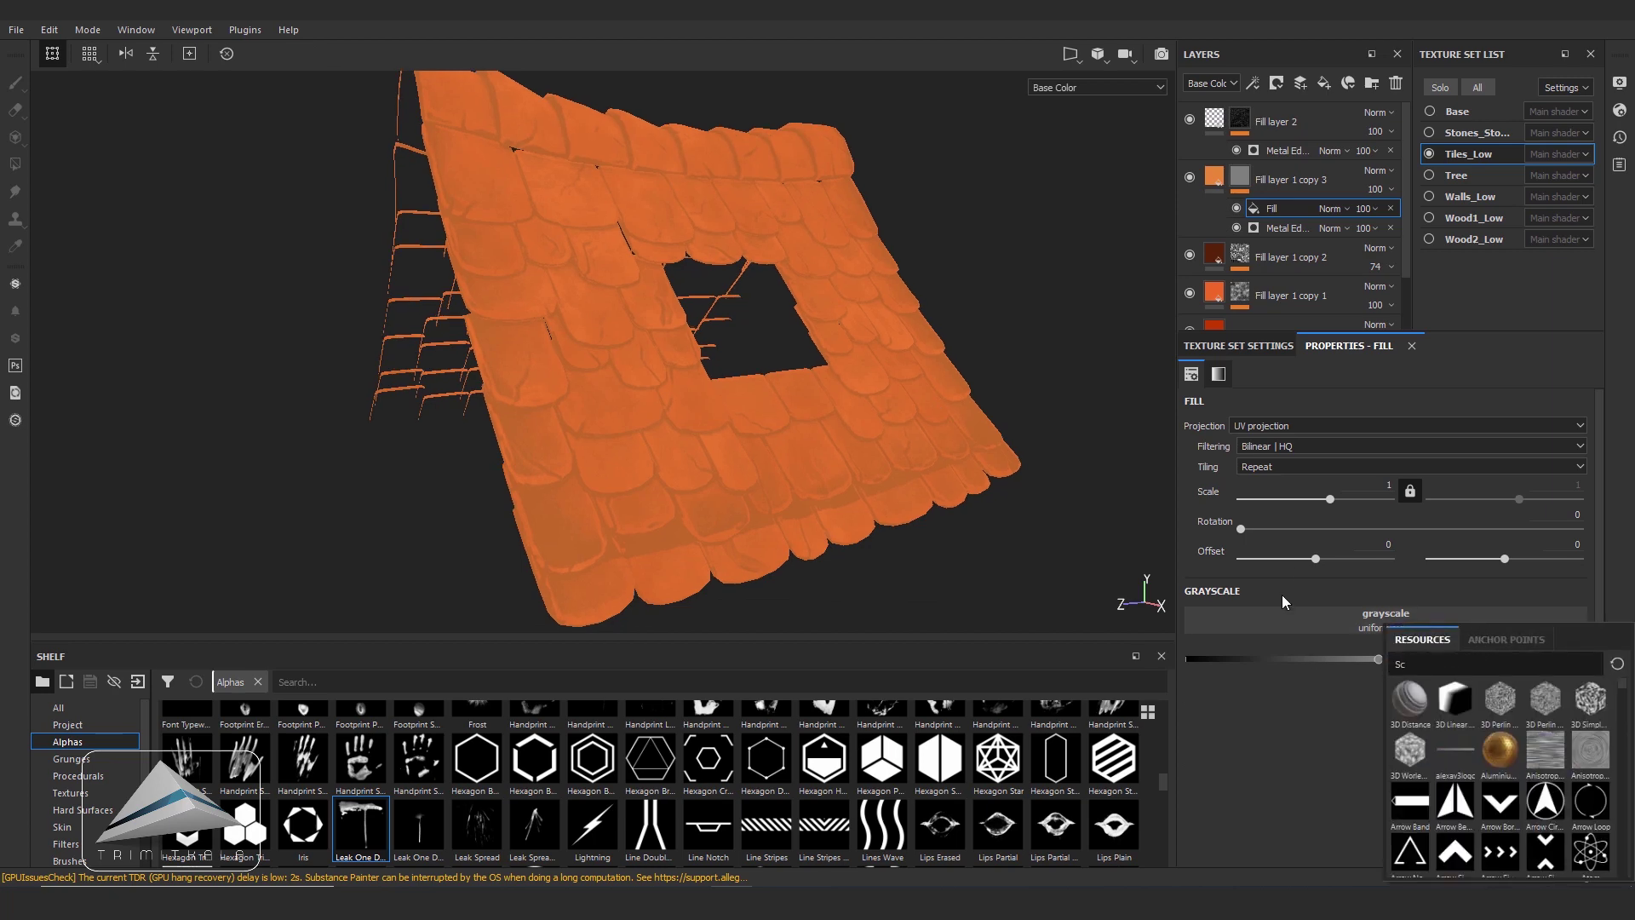
type("r")
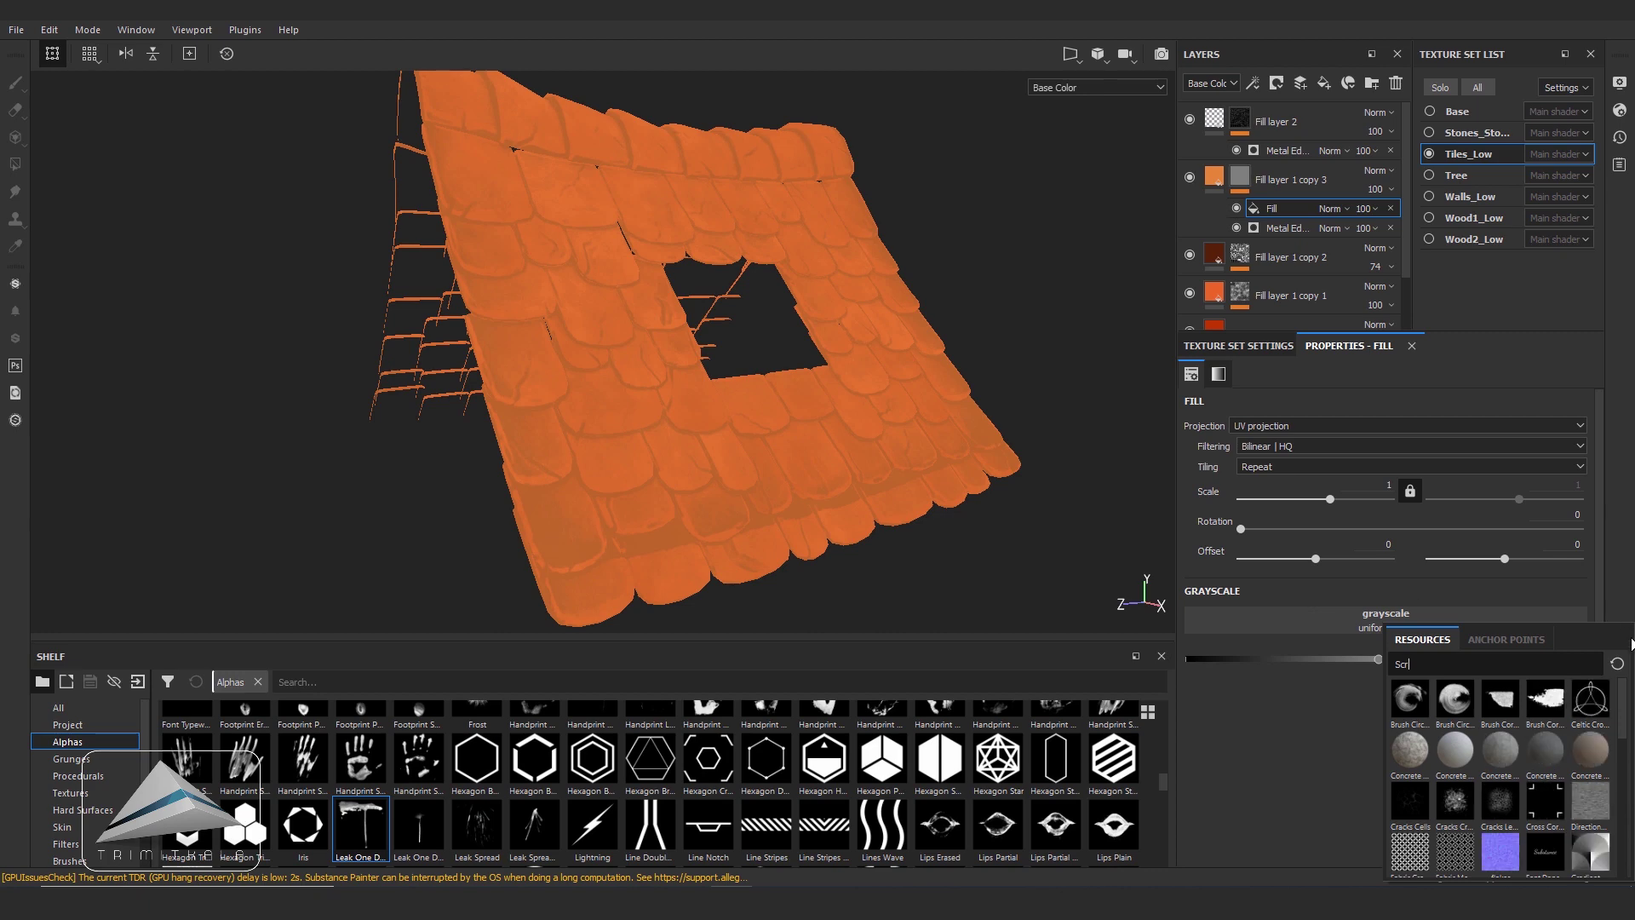
left_click_drag(1630, 721, 1627, 796)
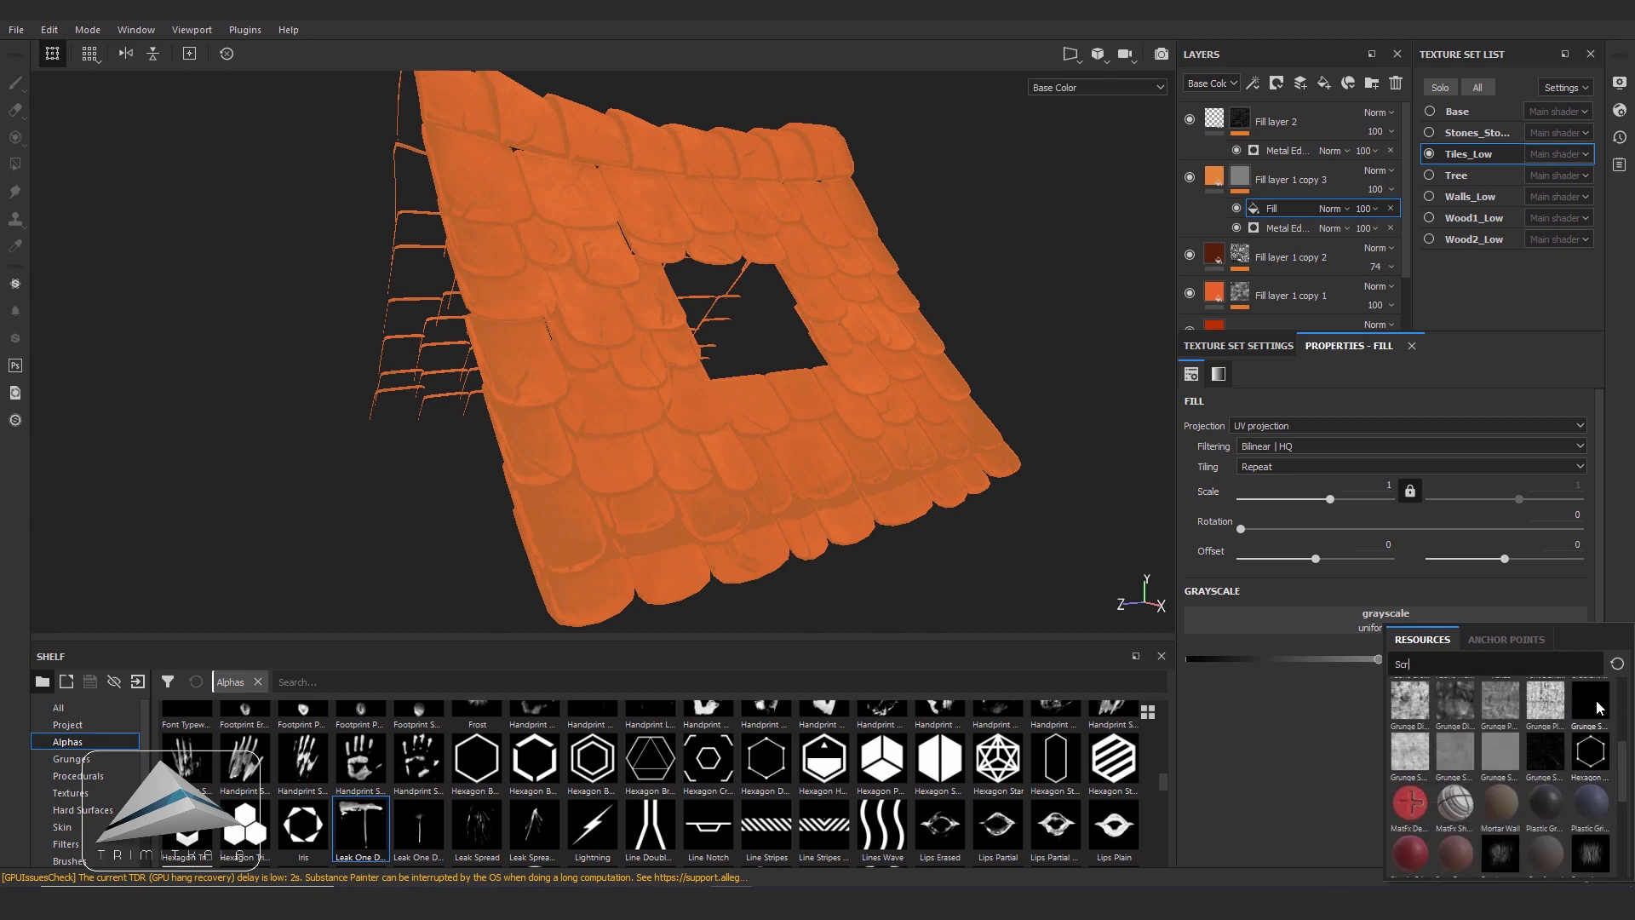
mouse_move(1545, 760)
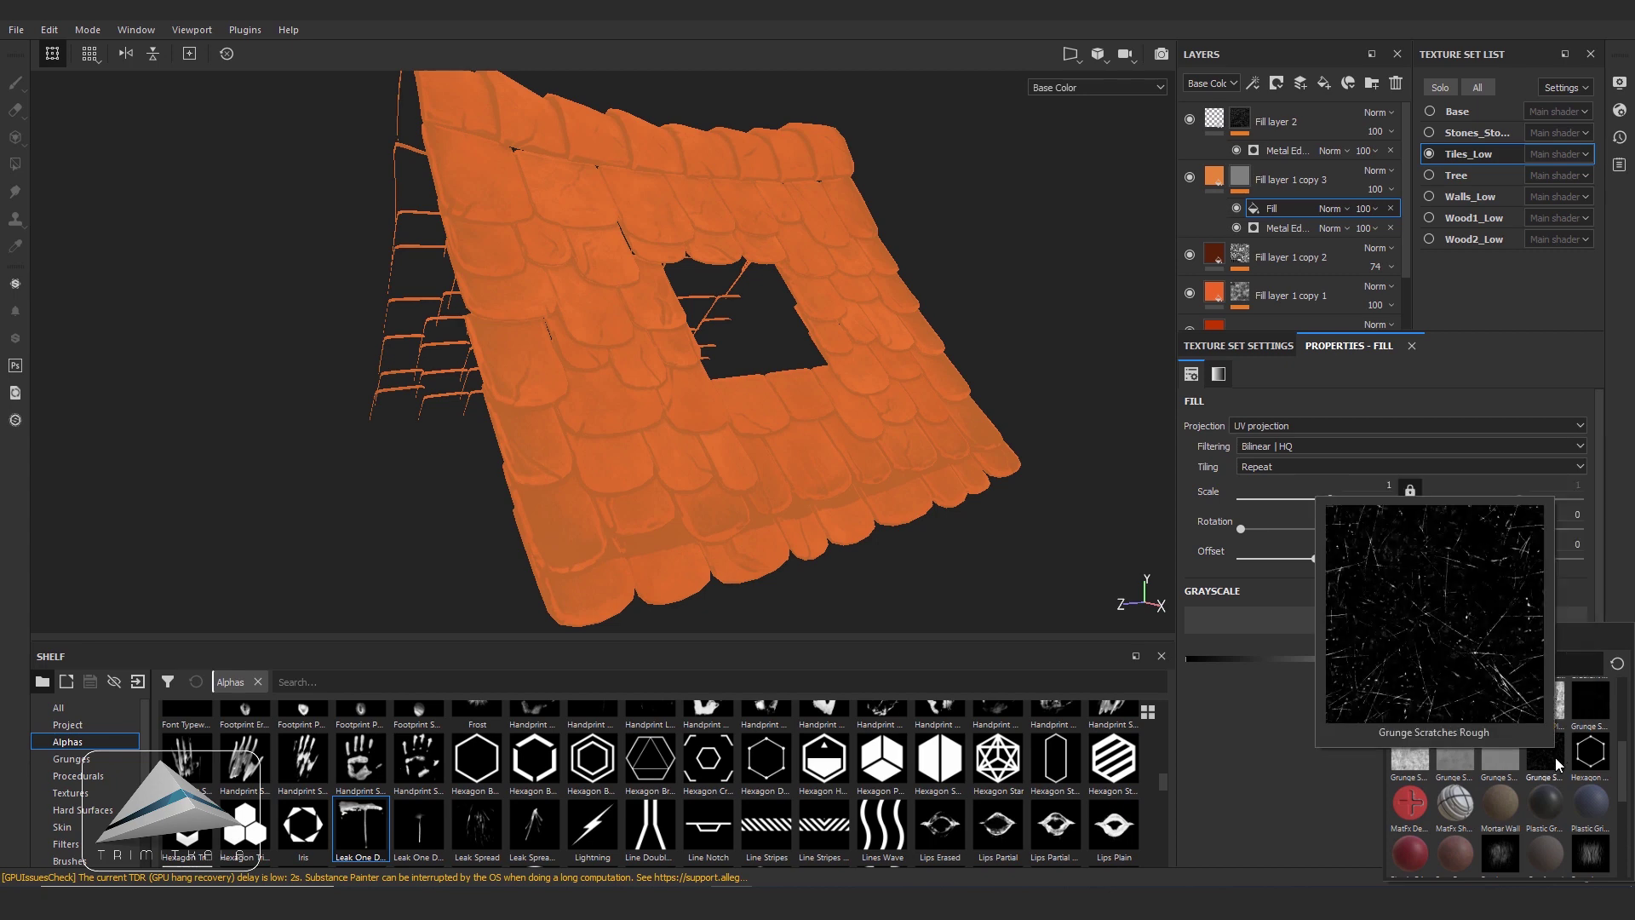
left_click(1556, 759)
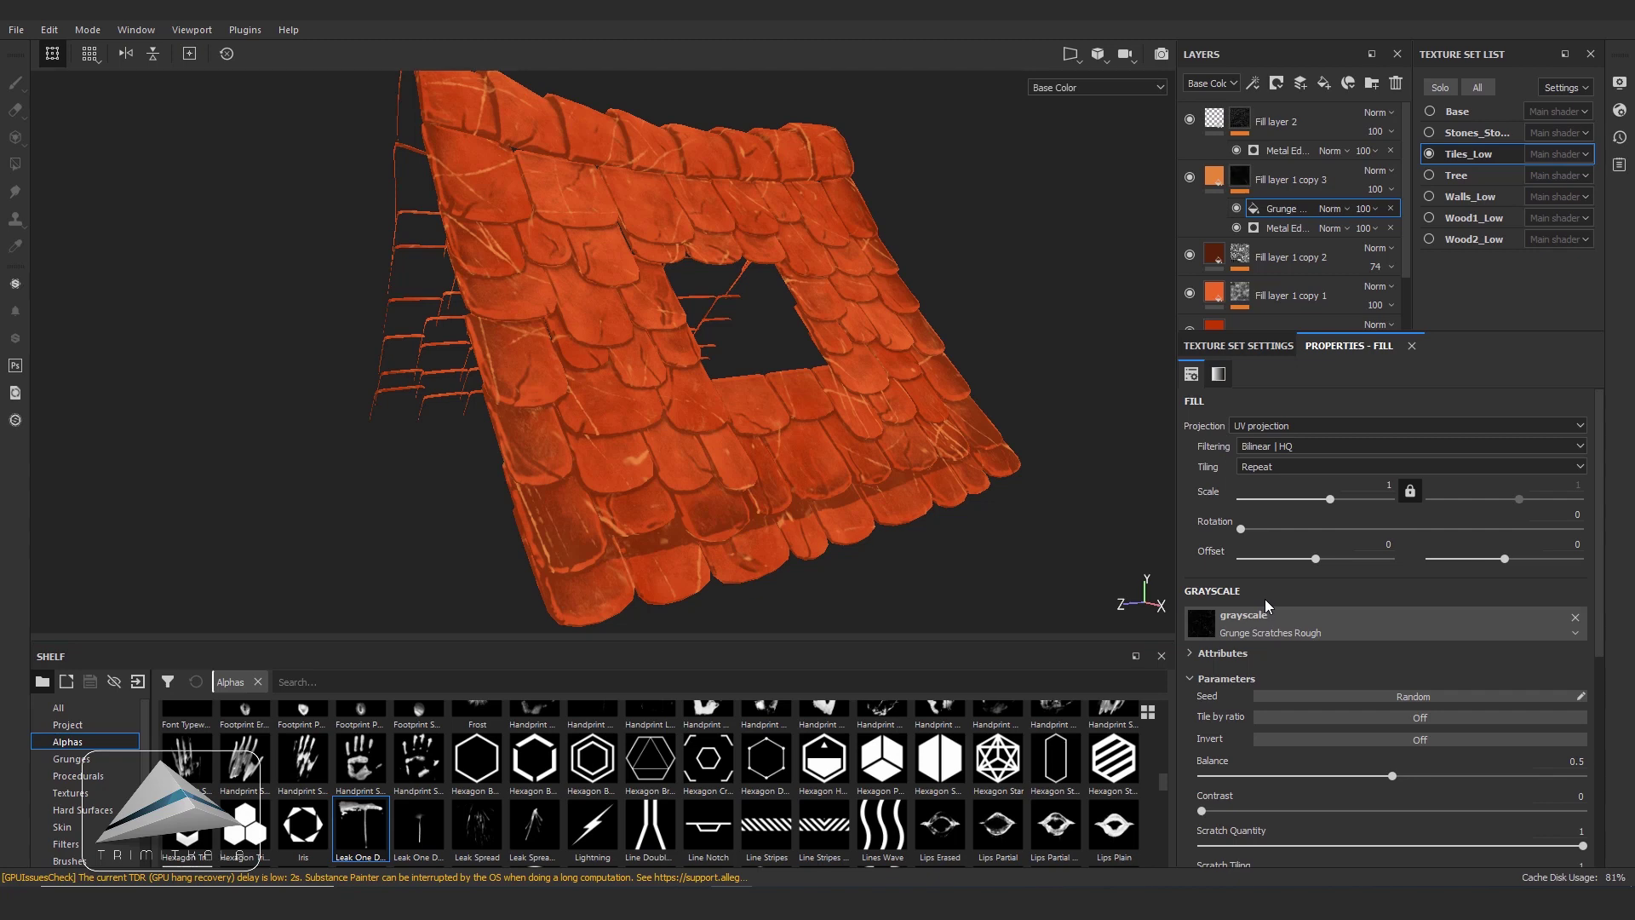
- Set the scratches' scale to 2.37 and blend them in Screen mode
mouse_move(823, 595)
left_mouse_down("alt")
mouse_move(843, 534)
mouse_move(642, 532)
mouse_move(963, 569)
left_mouse_up("alt")
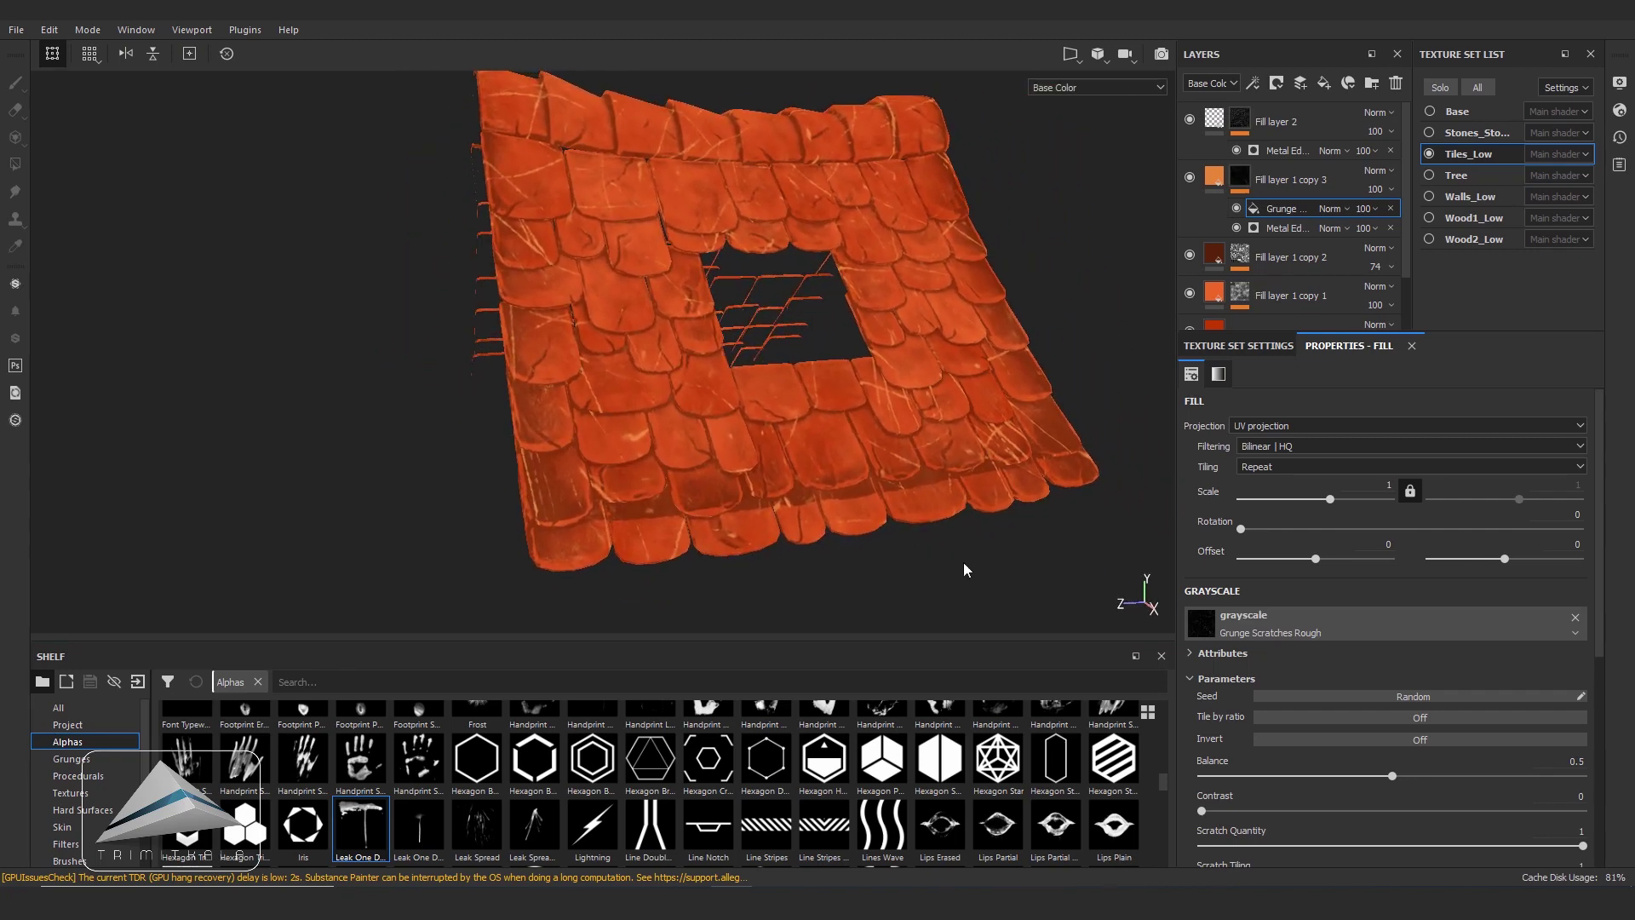
left_click_drag(1330, 500, 1339, 504)
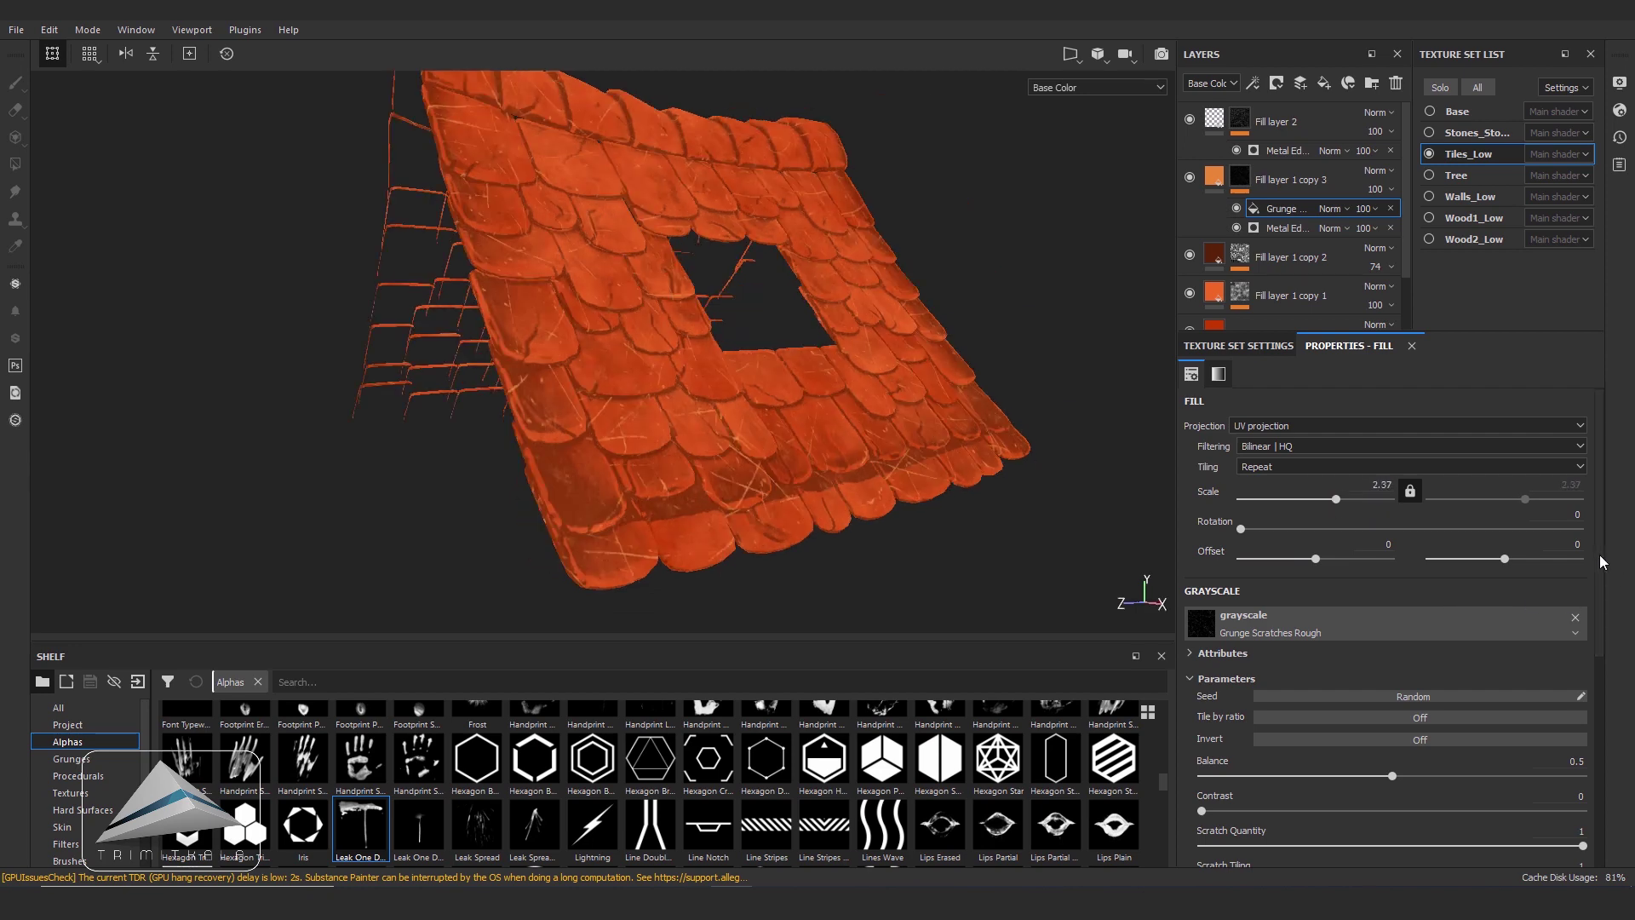
left_click(1378, 209)
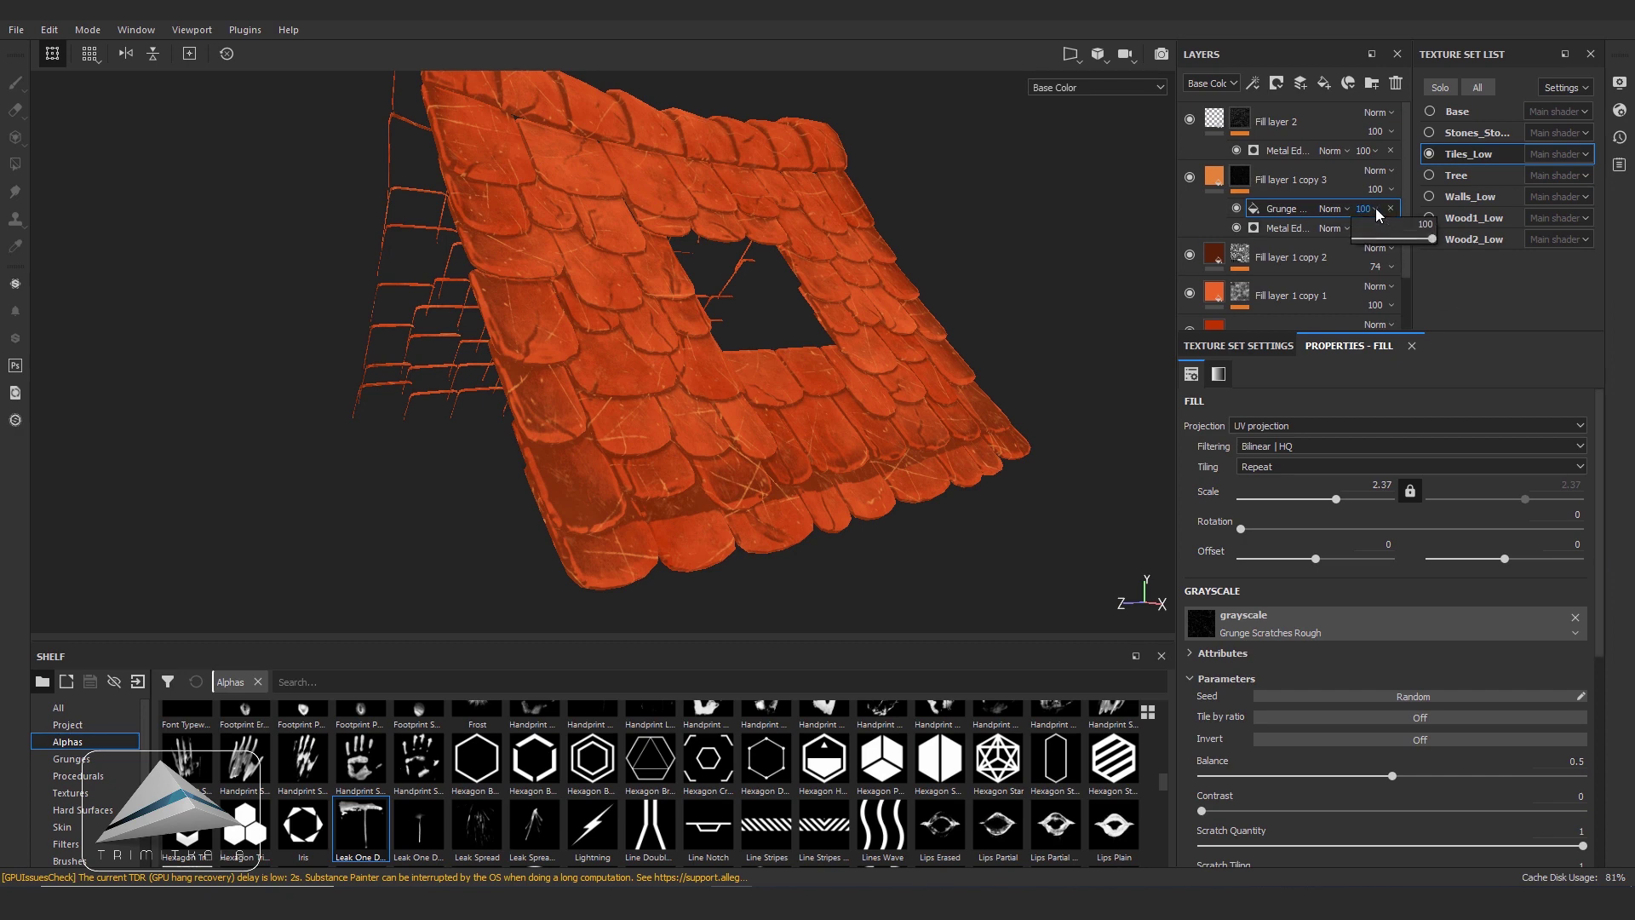
left_click(1347, 212)
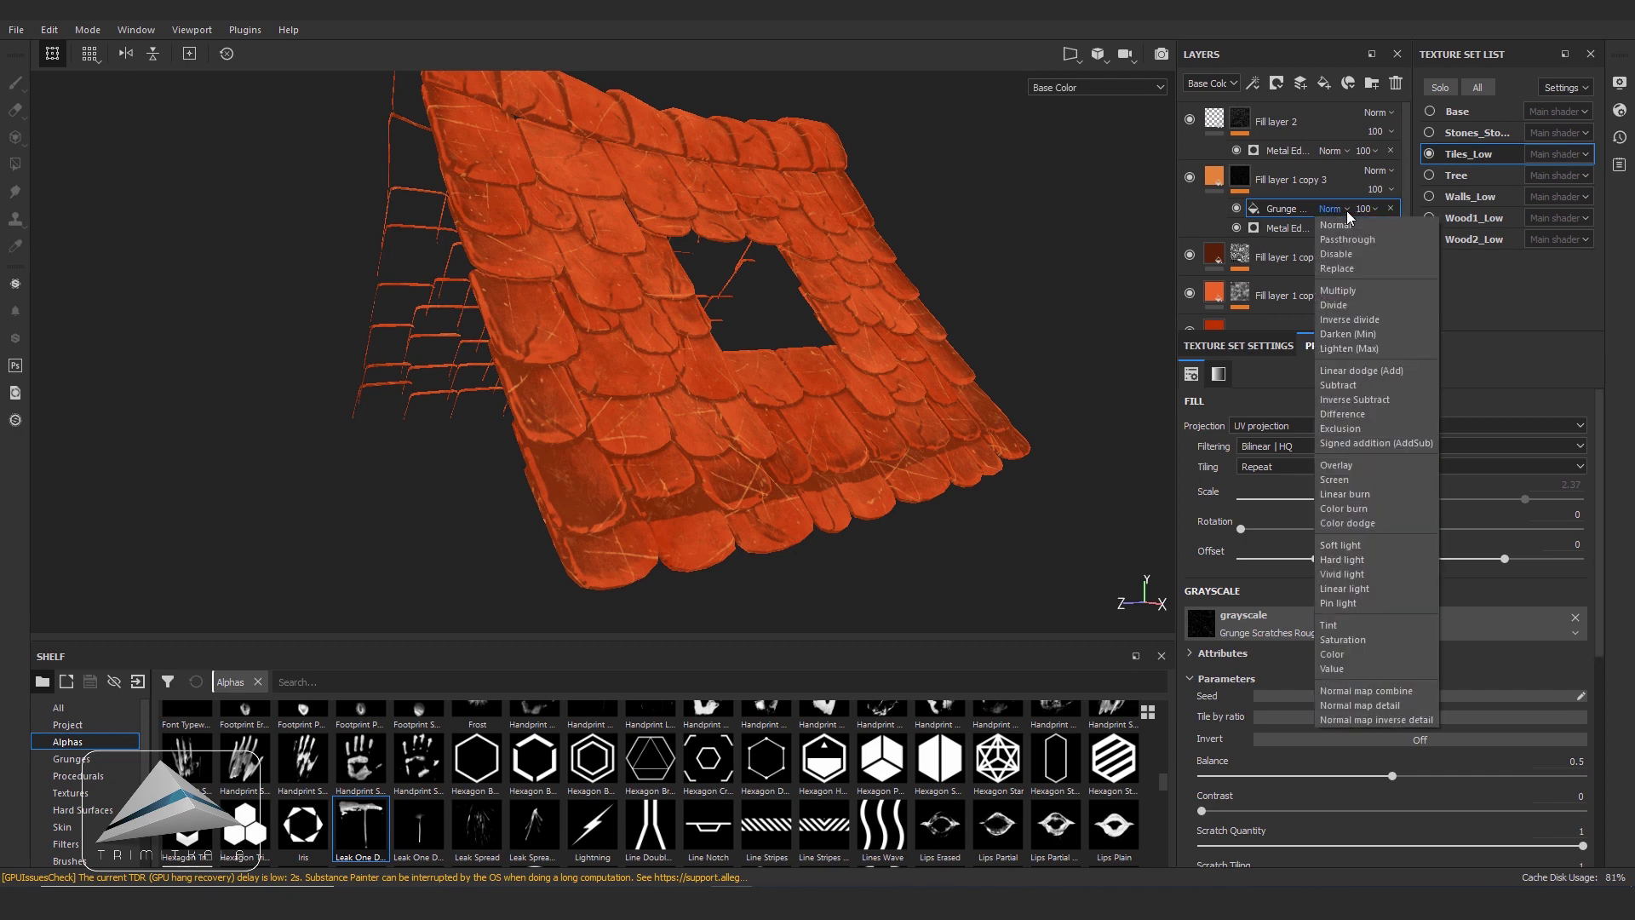
left_click(1345, 479)
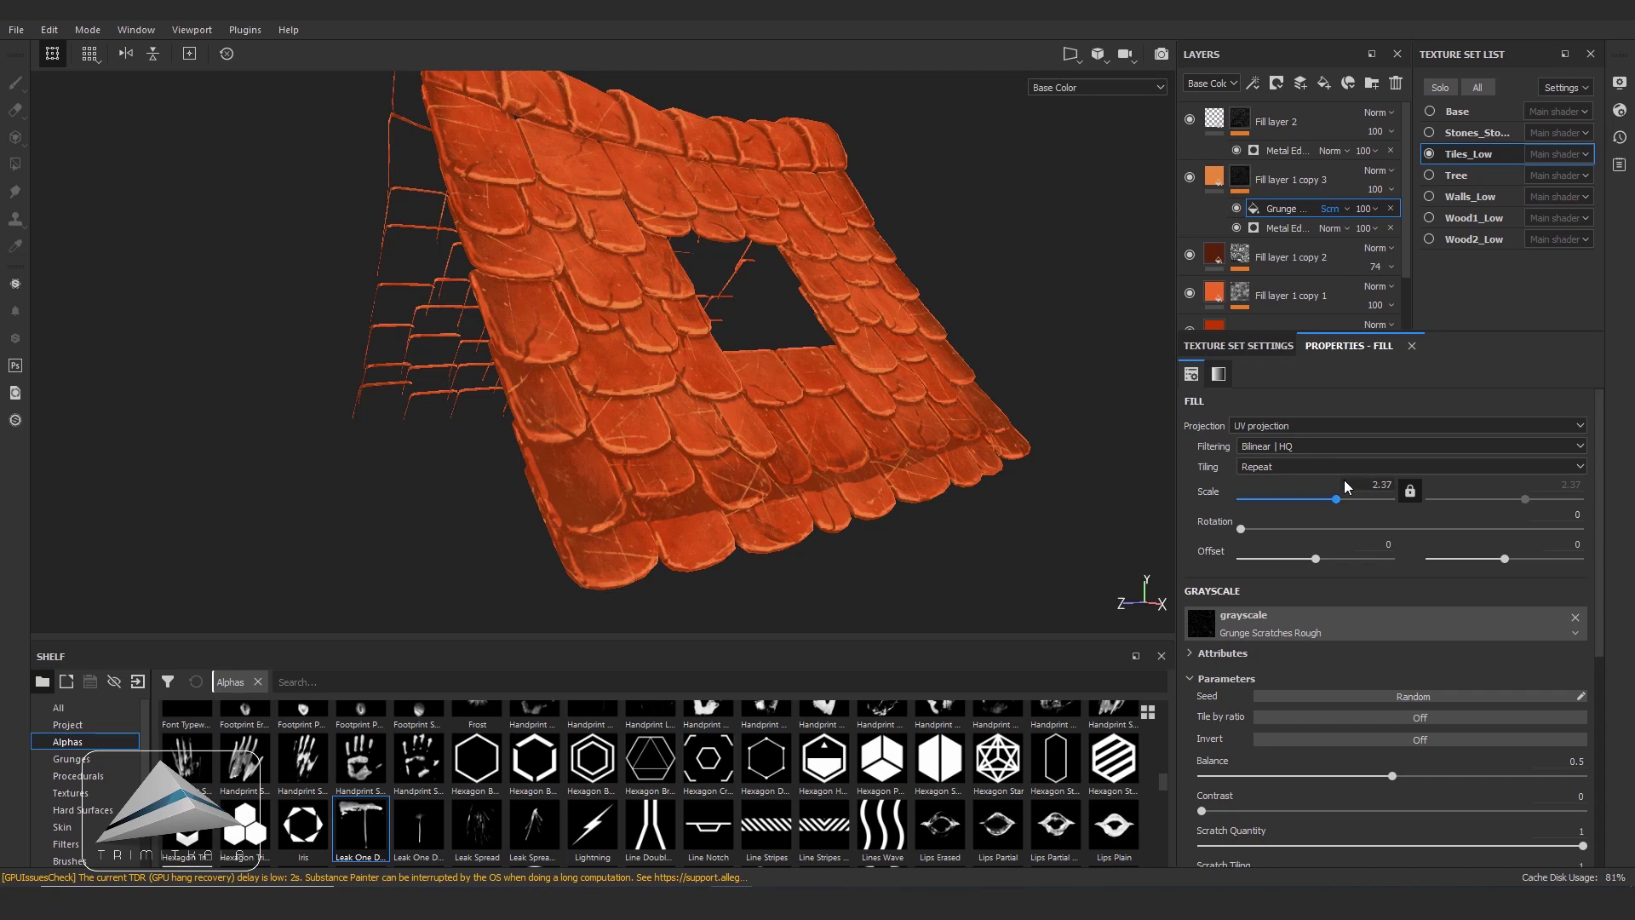
mouse_move(839, 511)
left_mouse_down("alt")
mouse_move(777, 540)
mouse_move(627, 368)
left_mouse_up("alt")
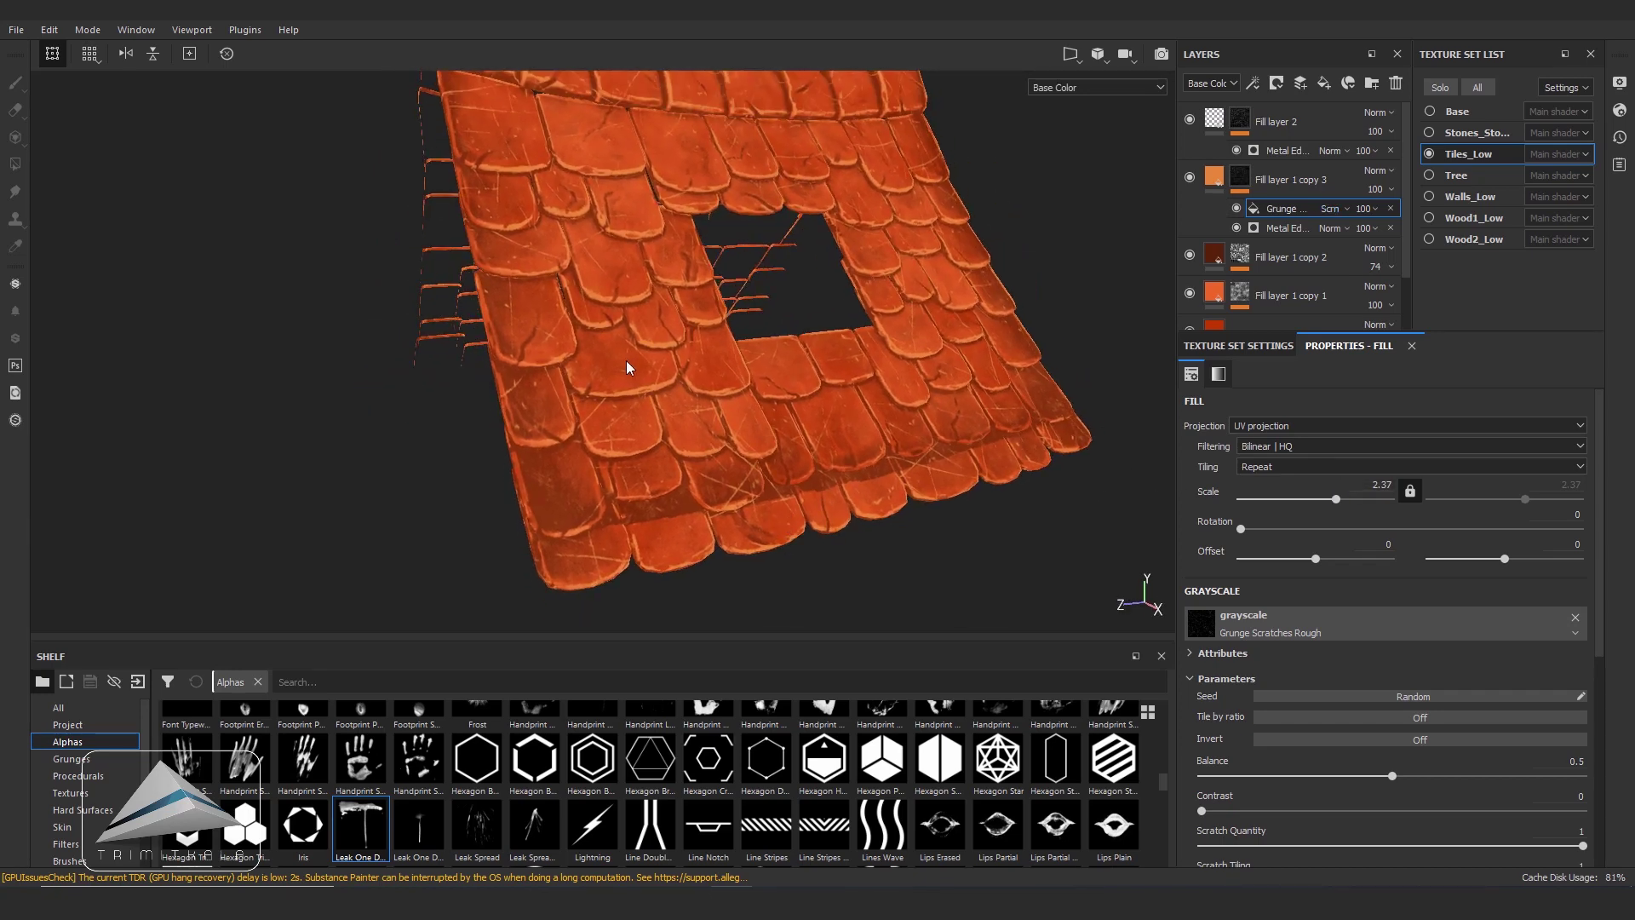
mouse_move(799, 262)
left_mouse_down("alt")
mouse_move(931, 310)
mouse_move(943, 362)
left_mouse_up("alt")
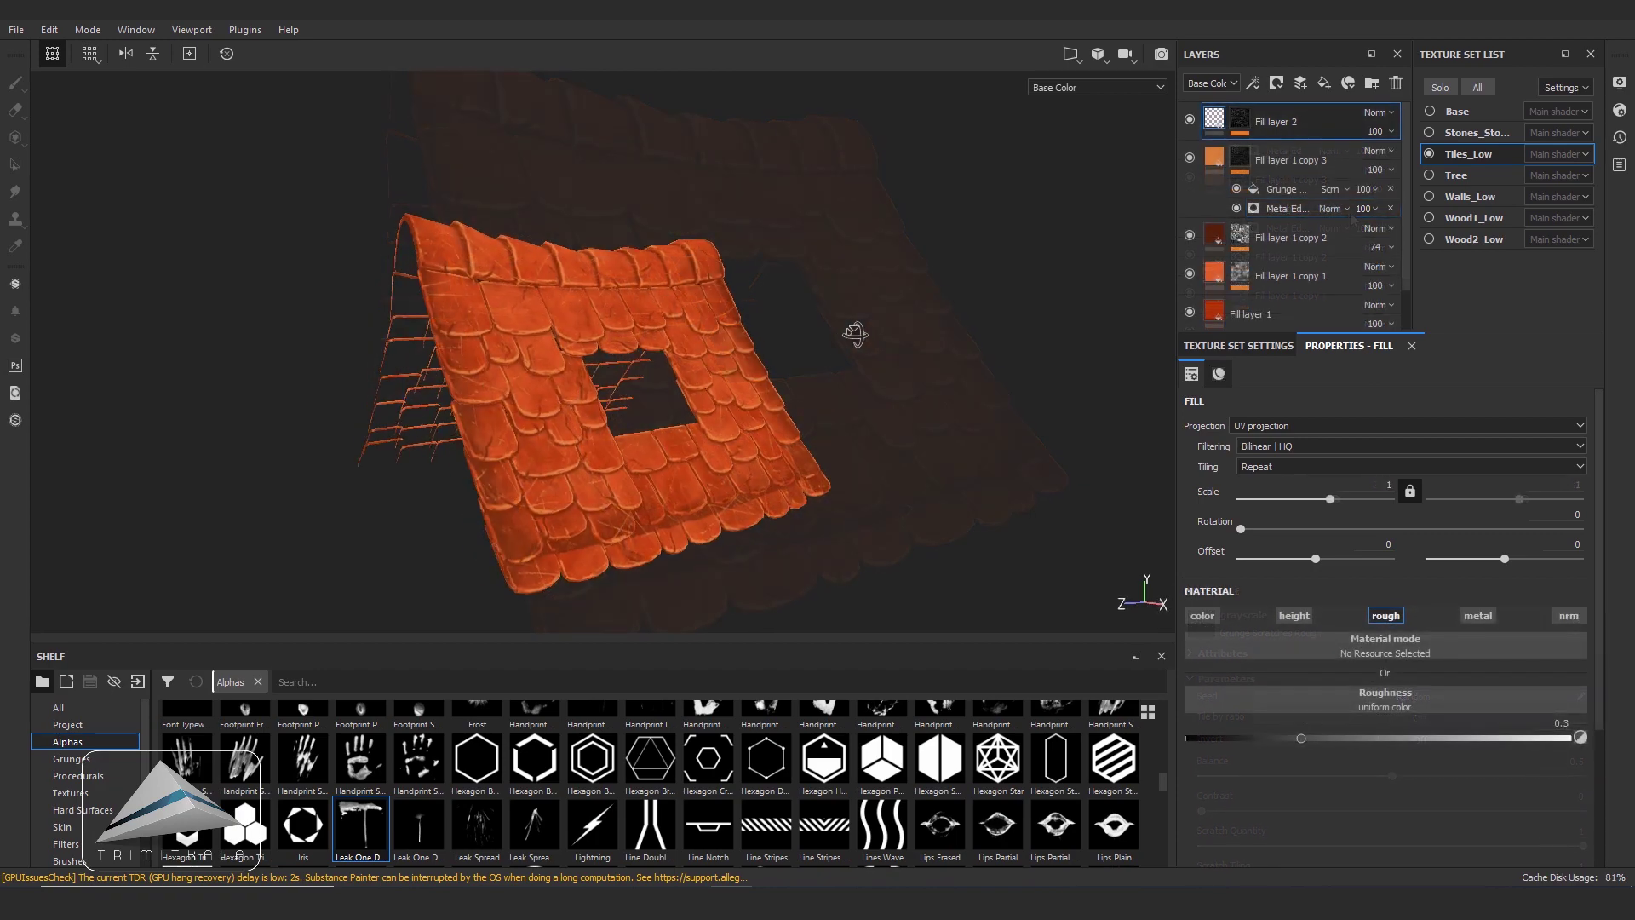
mouse_move(855, 333)
left_mouse_down("alt")
mouse_move(916, 329)
mouse_move(858, 346)
left_mouse_up("alt")
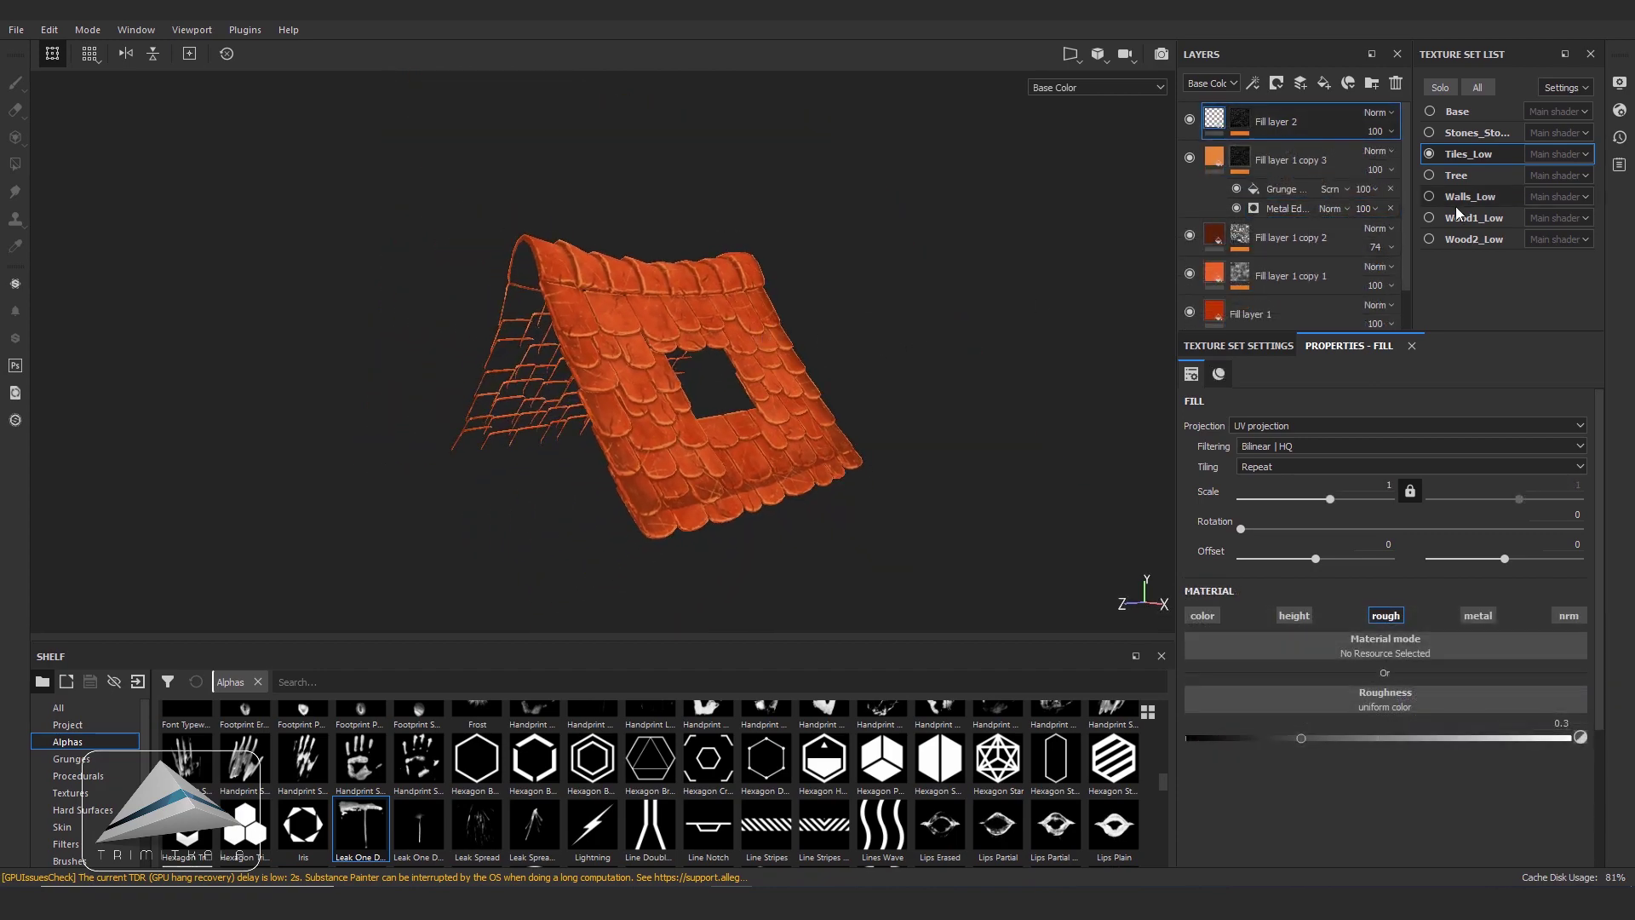
- Show the walls, wooden beams and tree texture sets alongside the roof
left_click(1430, 197)
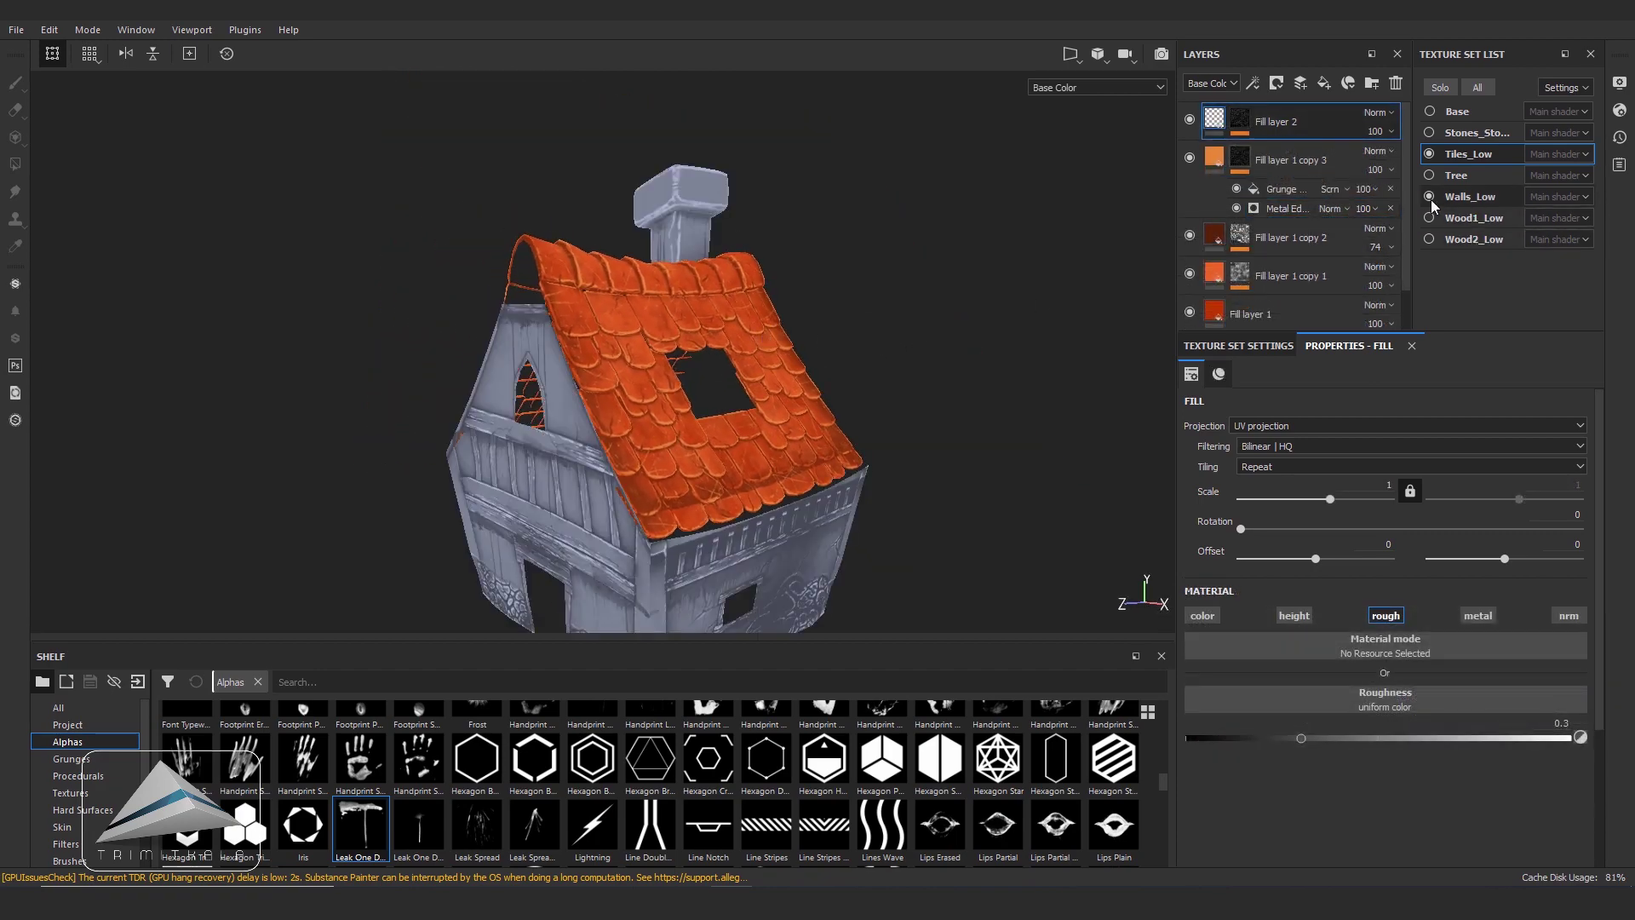
left_click_drag(847, 362, 963, 336, "alt")
left_click(1430, 218)
mouse_move(1045, 396)
left_mouse_down("alt")
mouse_move(916, 388)
mouse_move(907, 361)
mouse_move(983, 381)
left_mouse_up("alt")
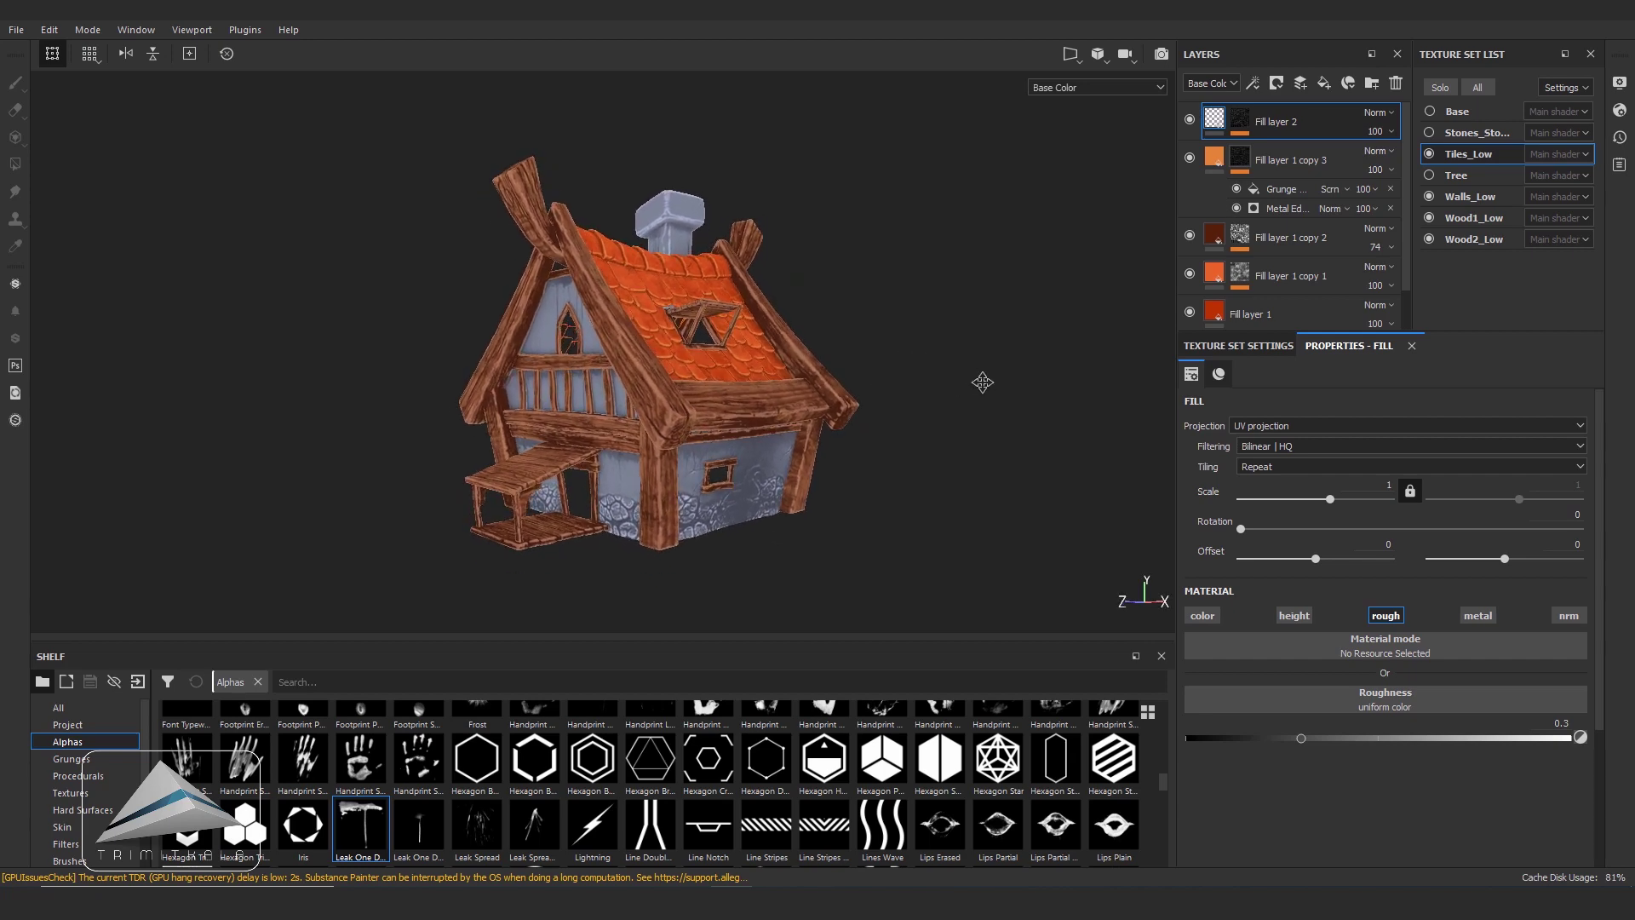
left_click(1430, 174)
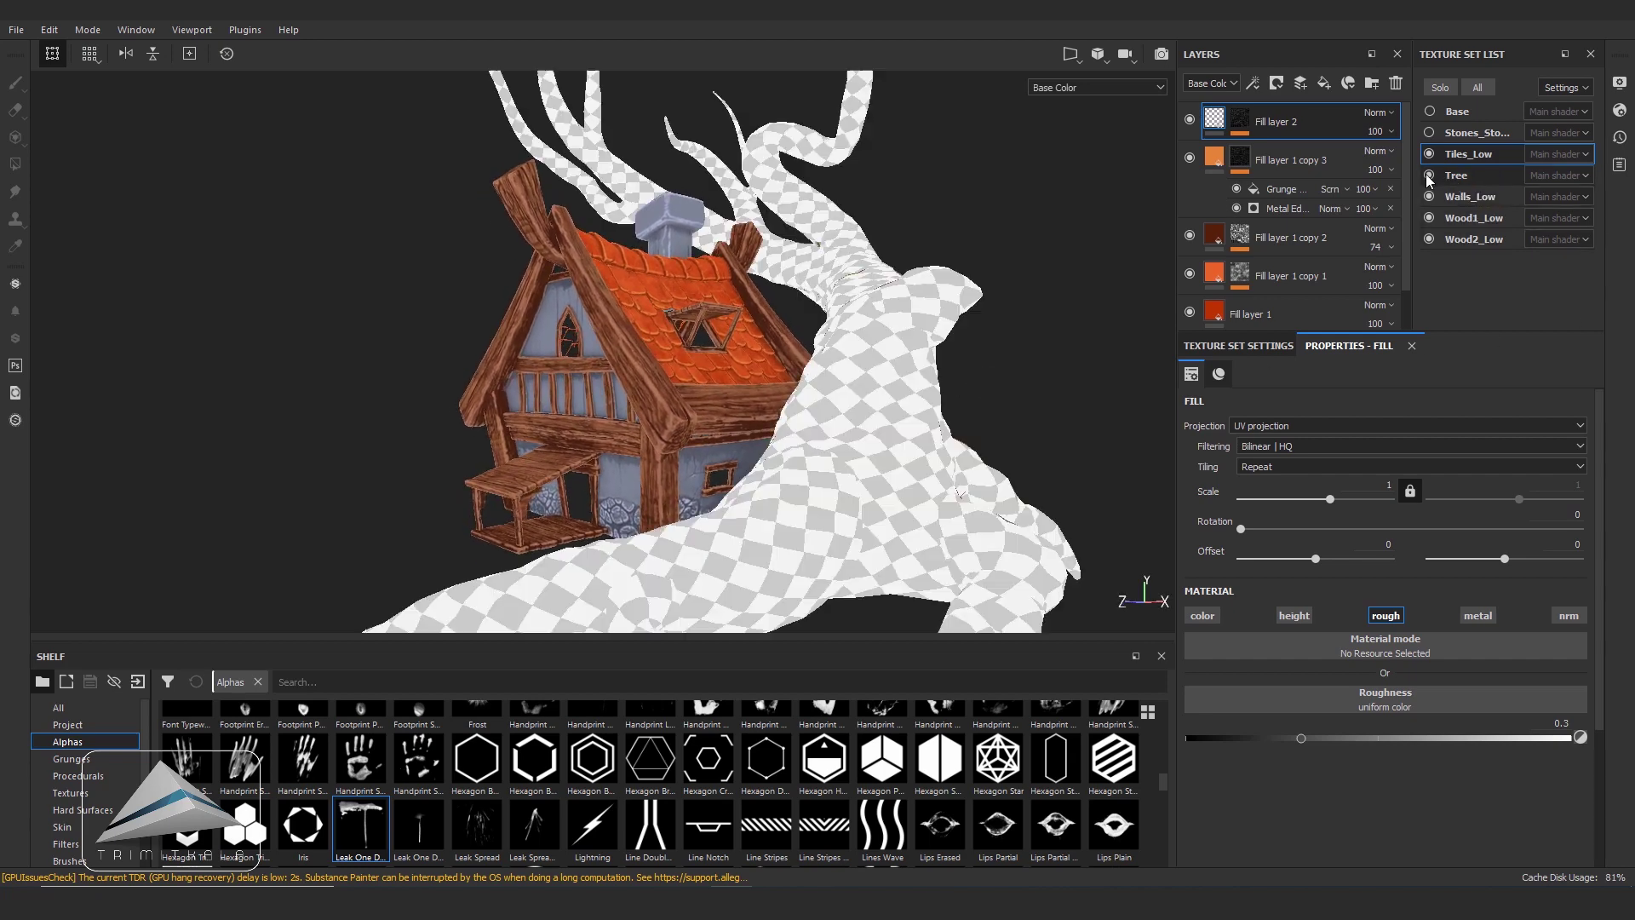
mouse_move(1043, 394)
left_mouse_down("alt")
mouse_move(826, 376)
mouse_move(1004, 416)
mouse_move(881, 445)
mouse_move(913, 444)
left_mouse_up("alt")
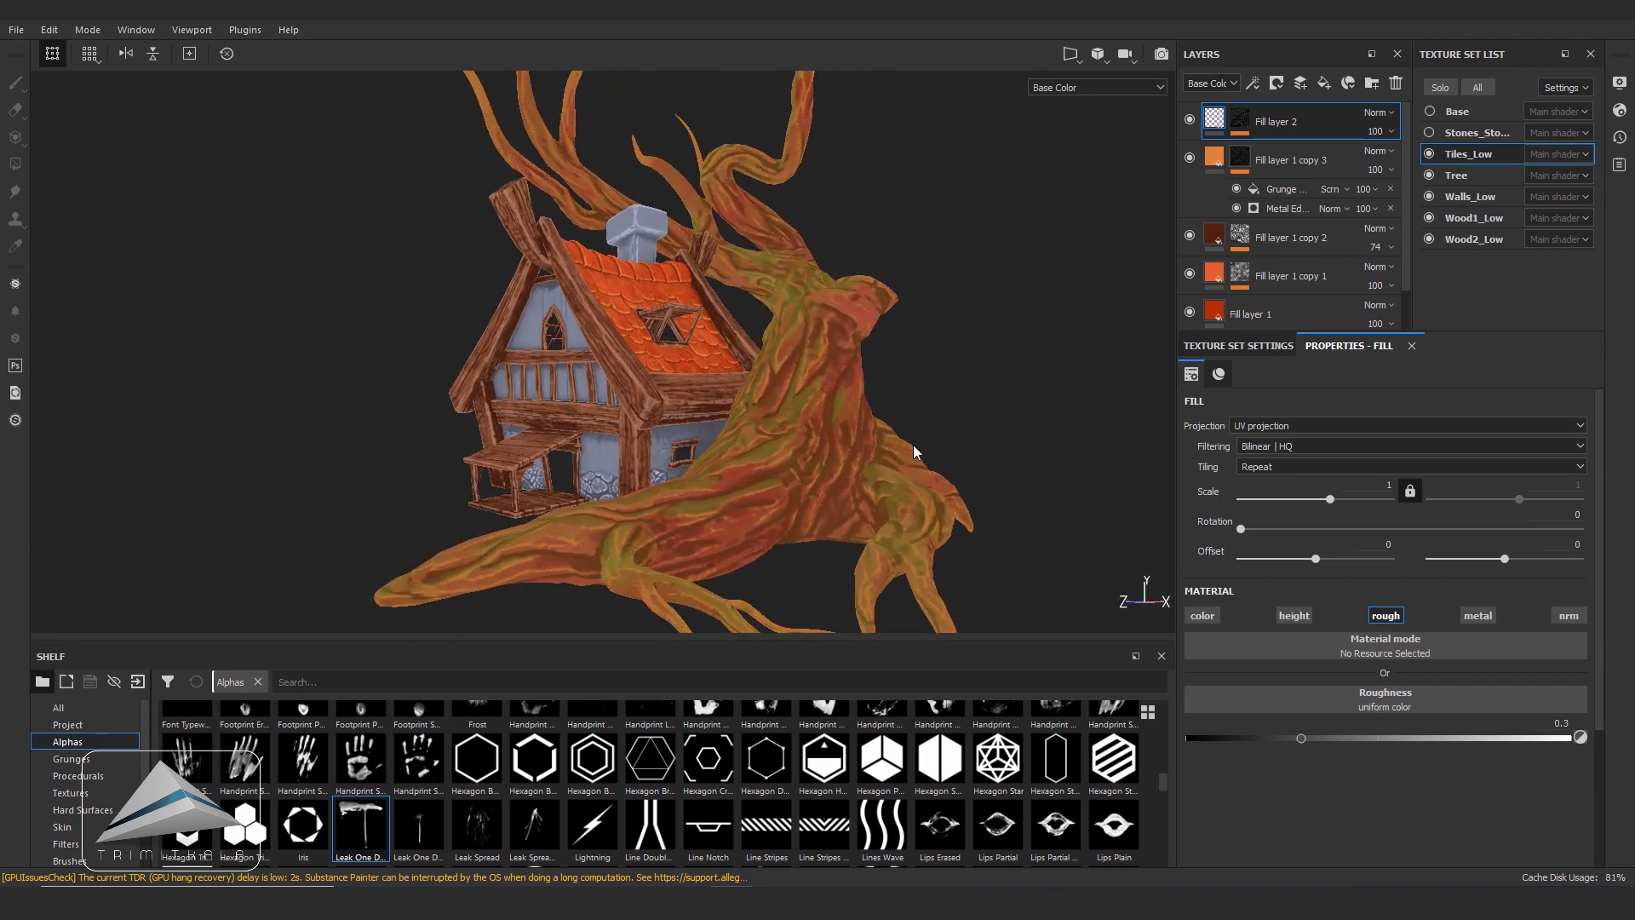
- Hide the roof, walls and wooden structure so only the tree remains visible
left_click(1429, 153)
left_click(1429, 196)
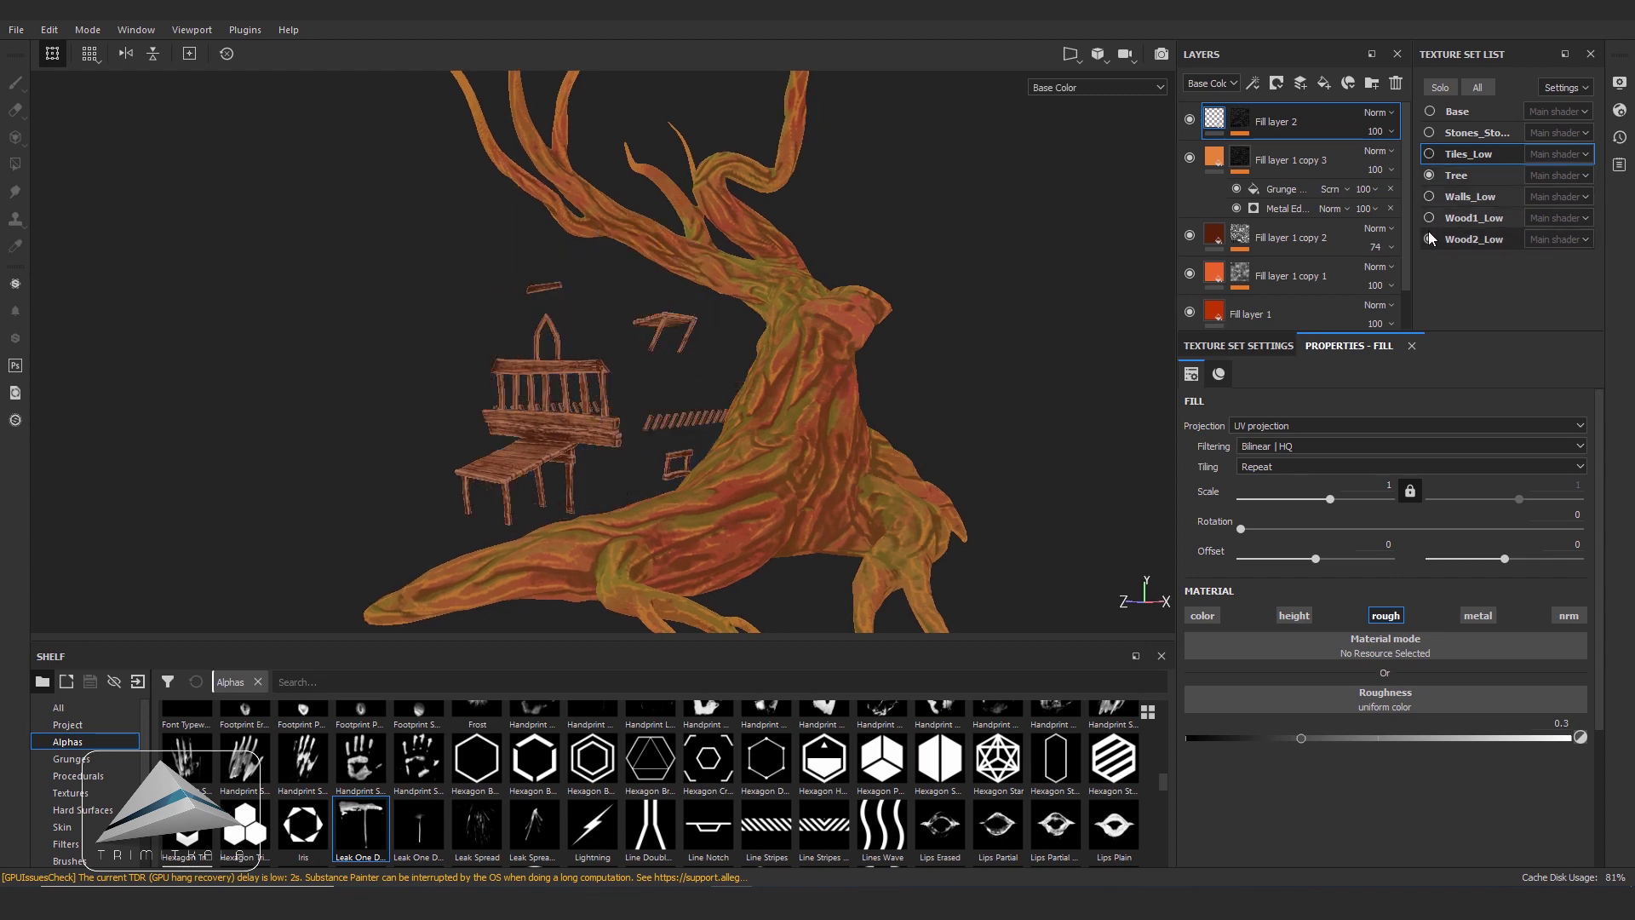
left_click(1429, 238)
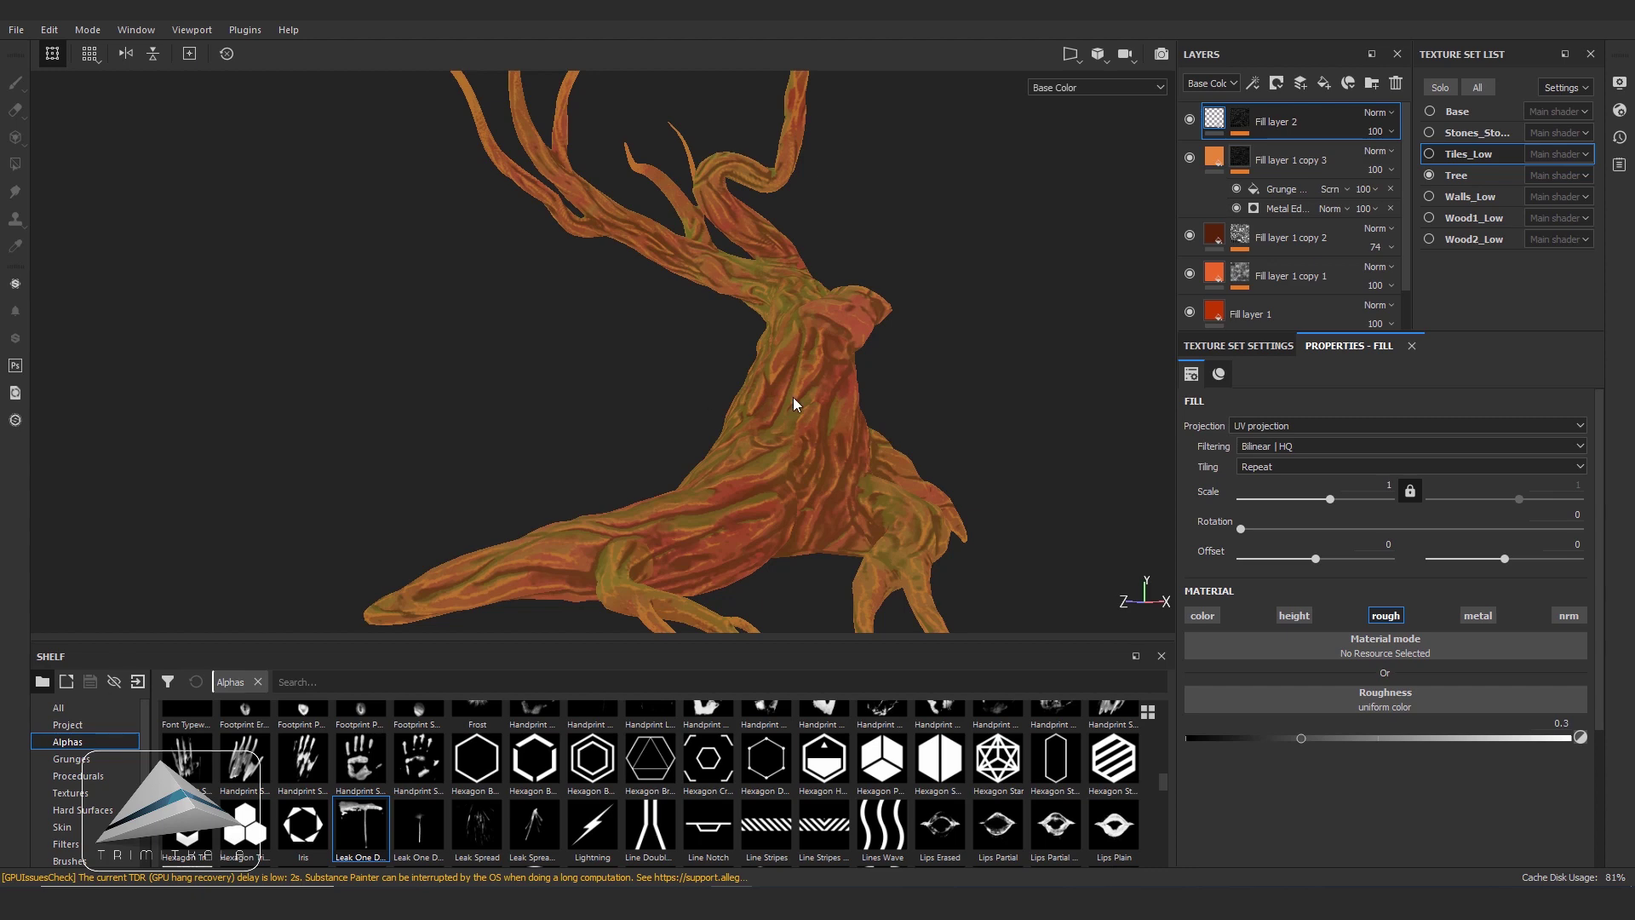
left_click_drag(793, 397, 951, 397, "alt")
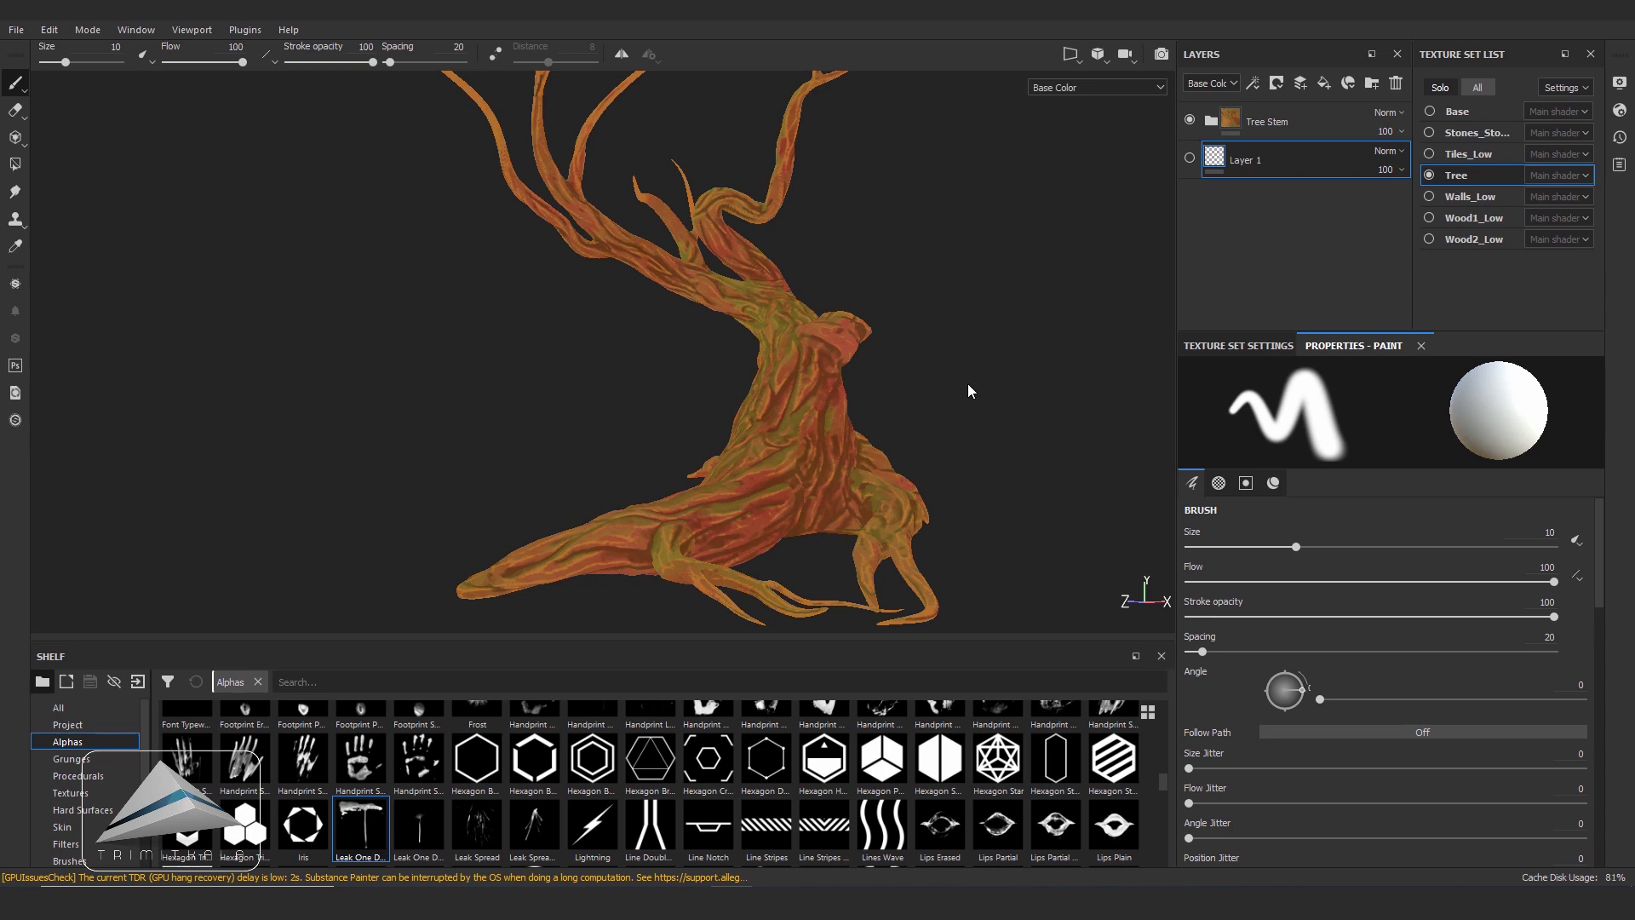
- Add a fill layer above the Tree Stem folder with metal and normal channels off
left_click(1280, 115)
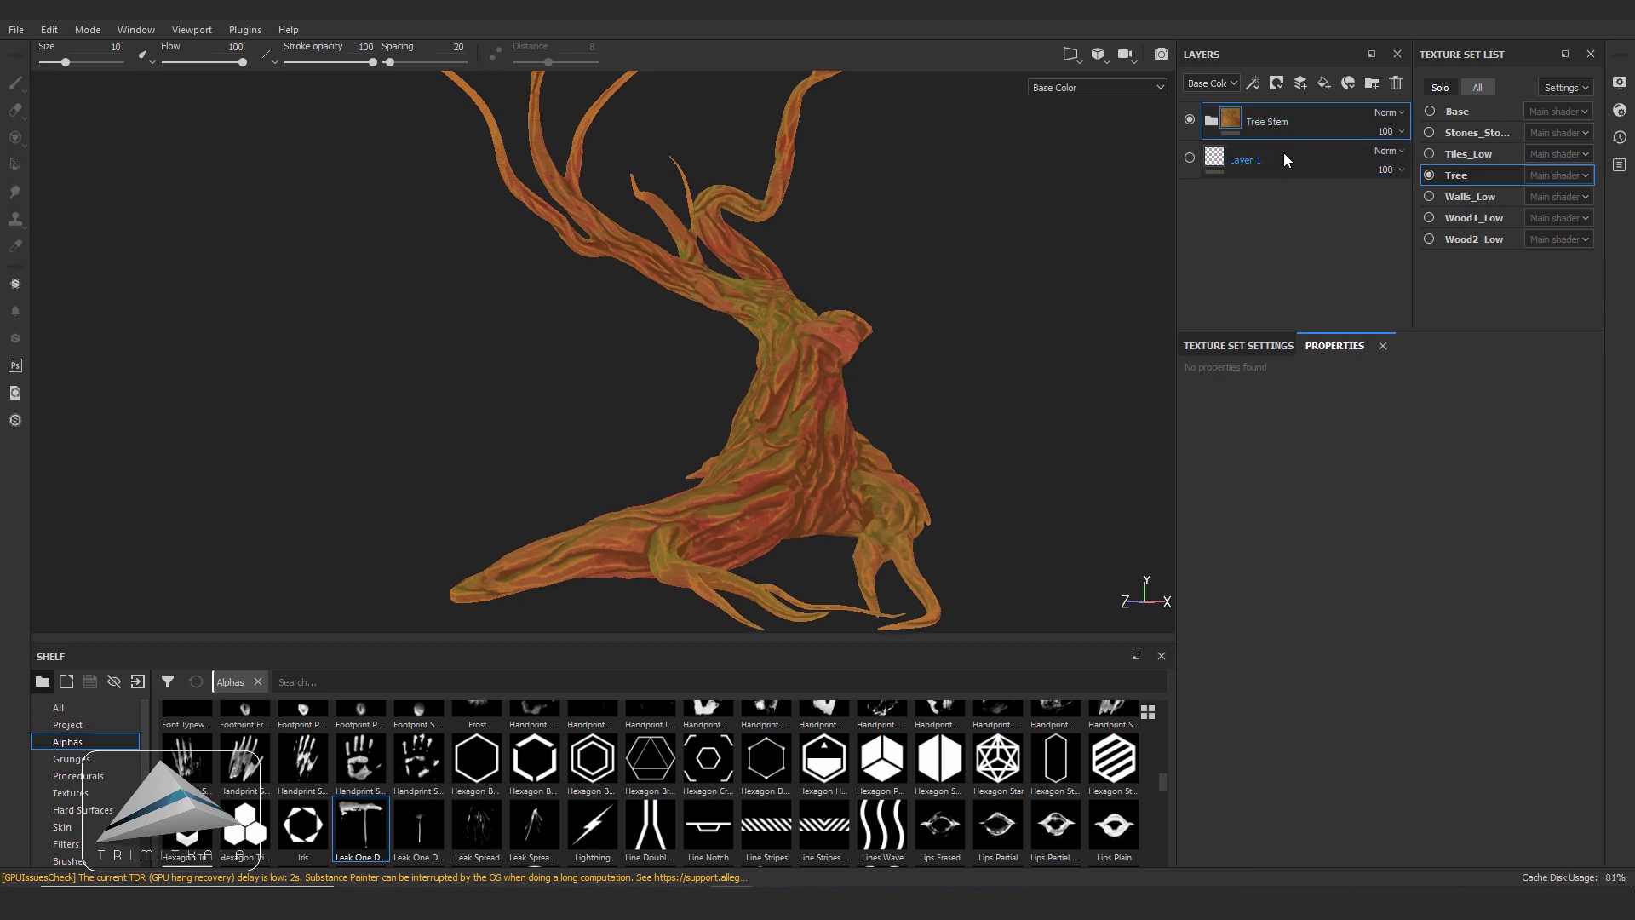
left_click(1284, 160)
left_click(1325, 86)
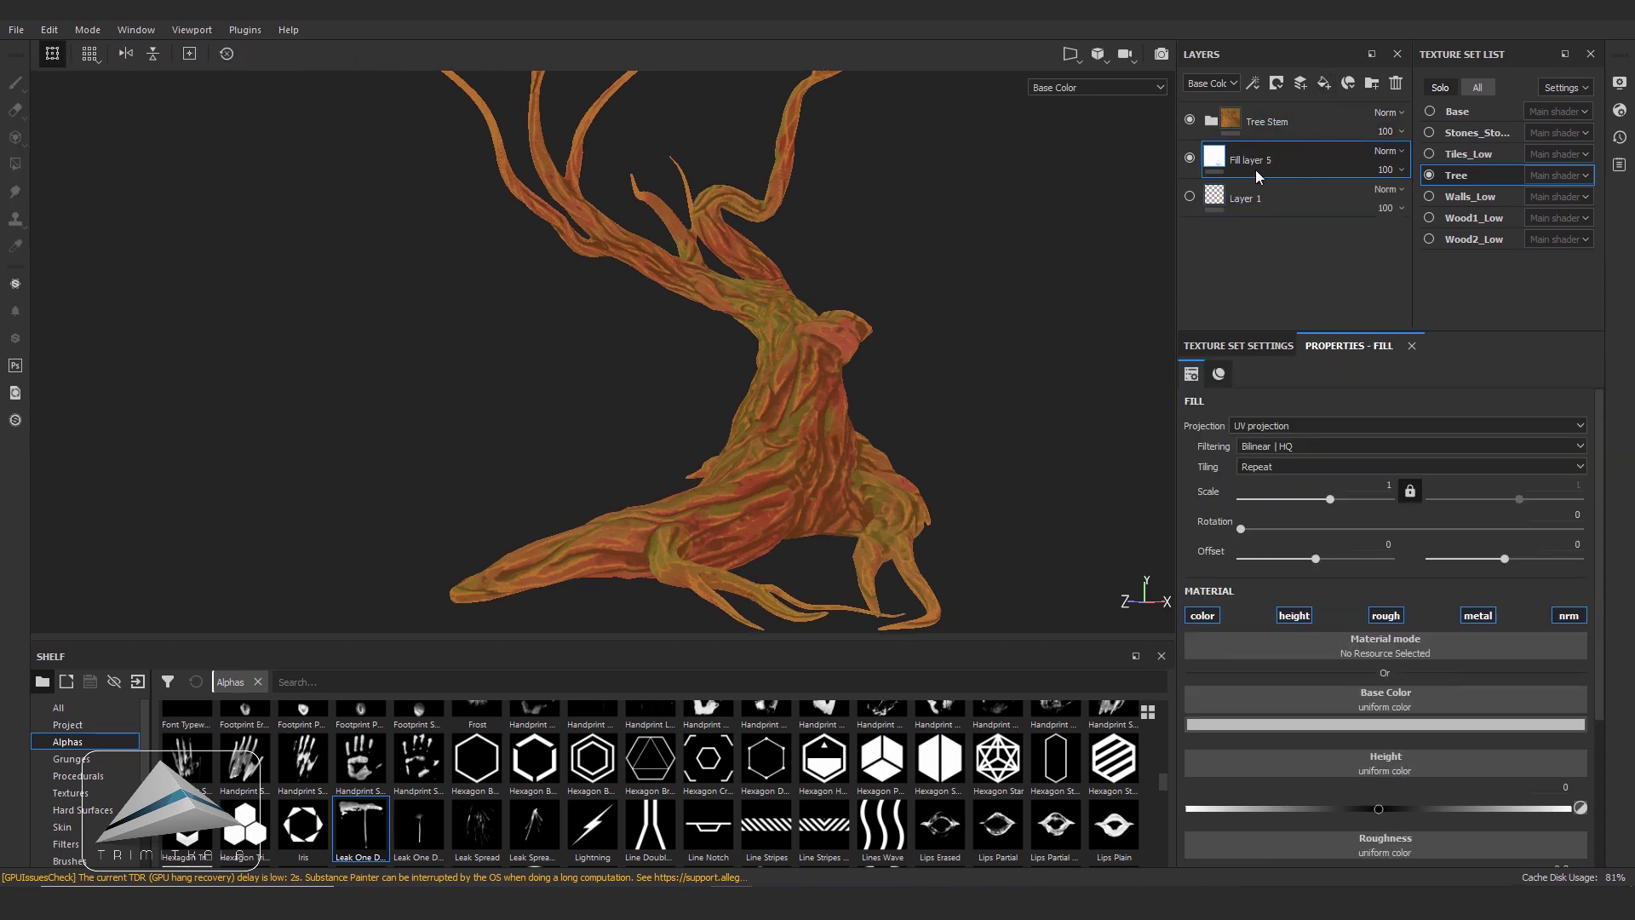
left_click_drag(1261, 166, 1260, 106)
left_click_drag(1065, 349, 979, 368, "alt")
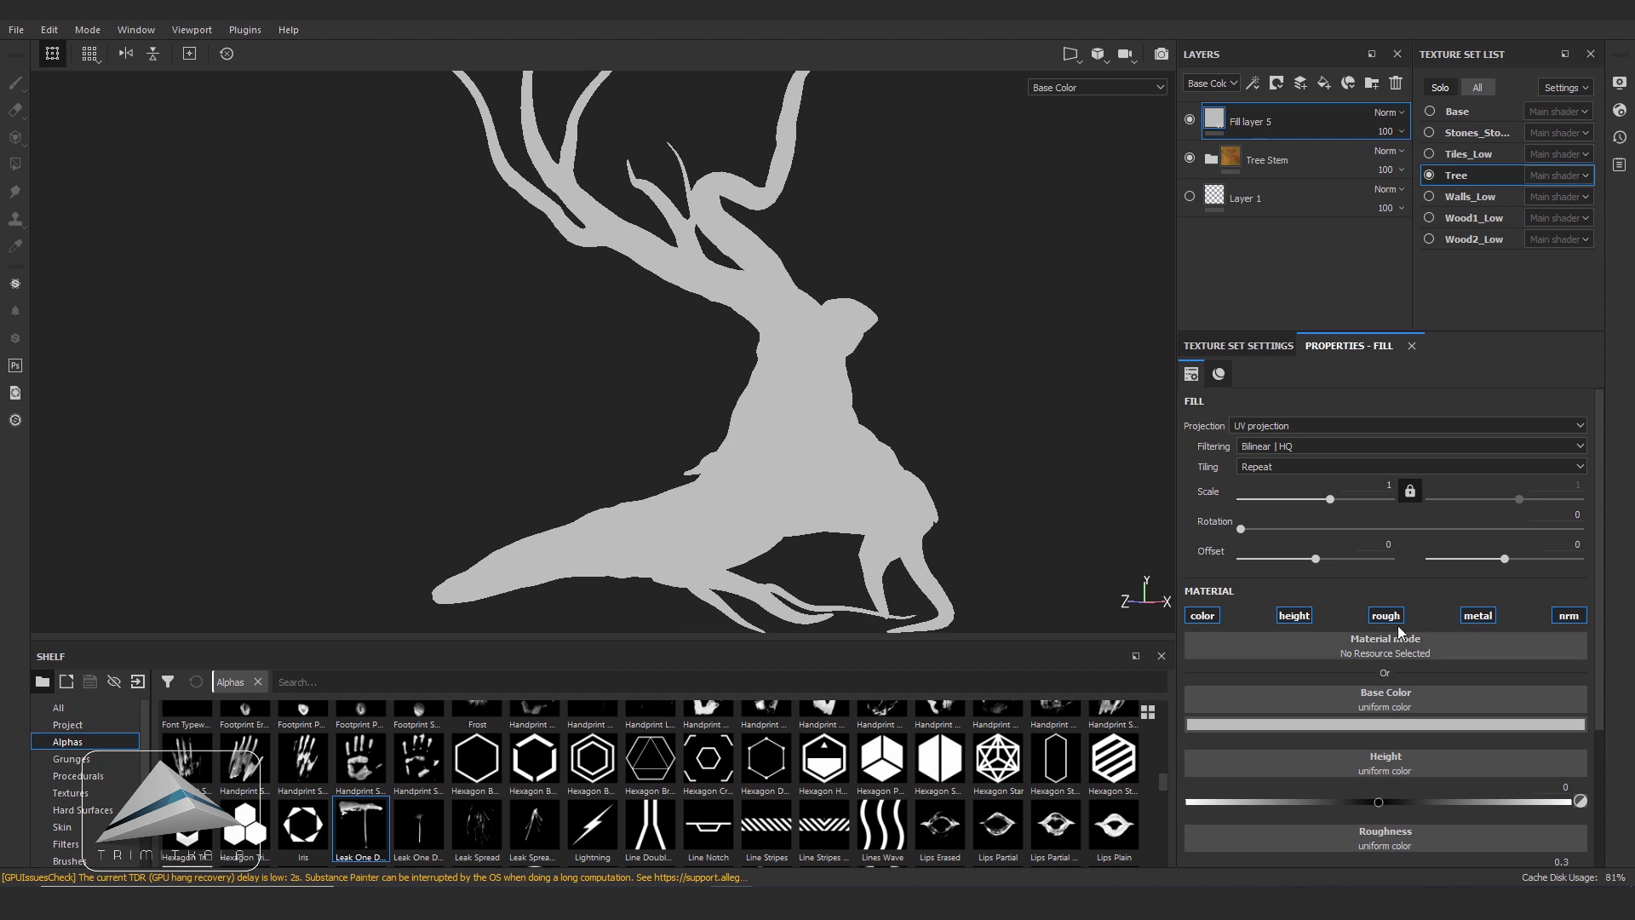
left_click(1478, 615)
left_click(1569, 615)
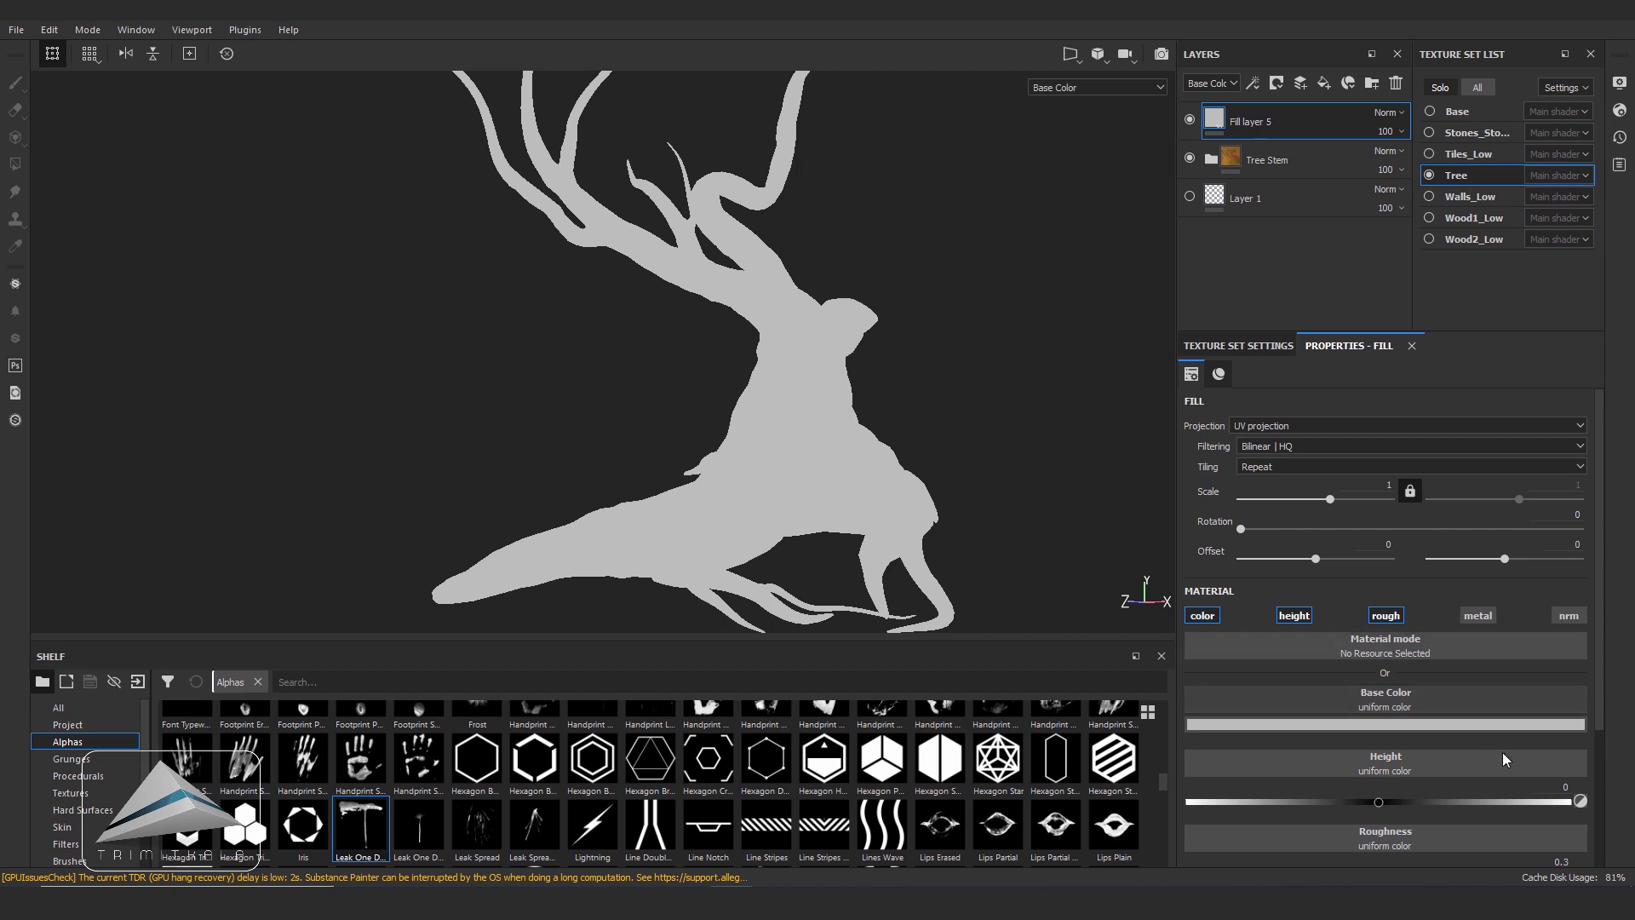
- Set the new fill layer's base colour to green
scroll(1598, 677, "down", 2)
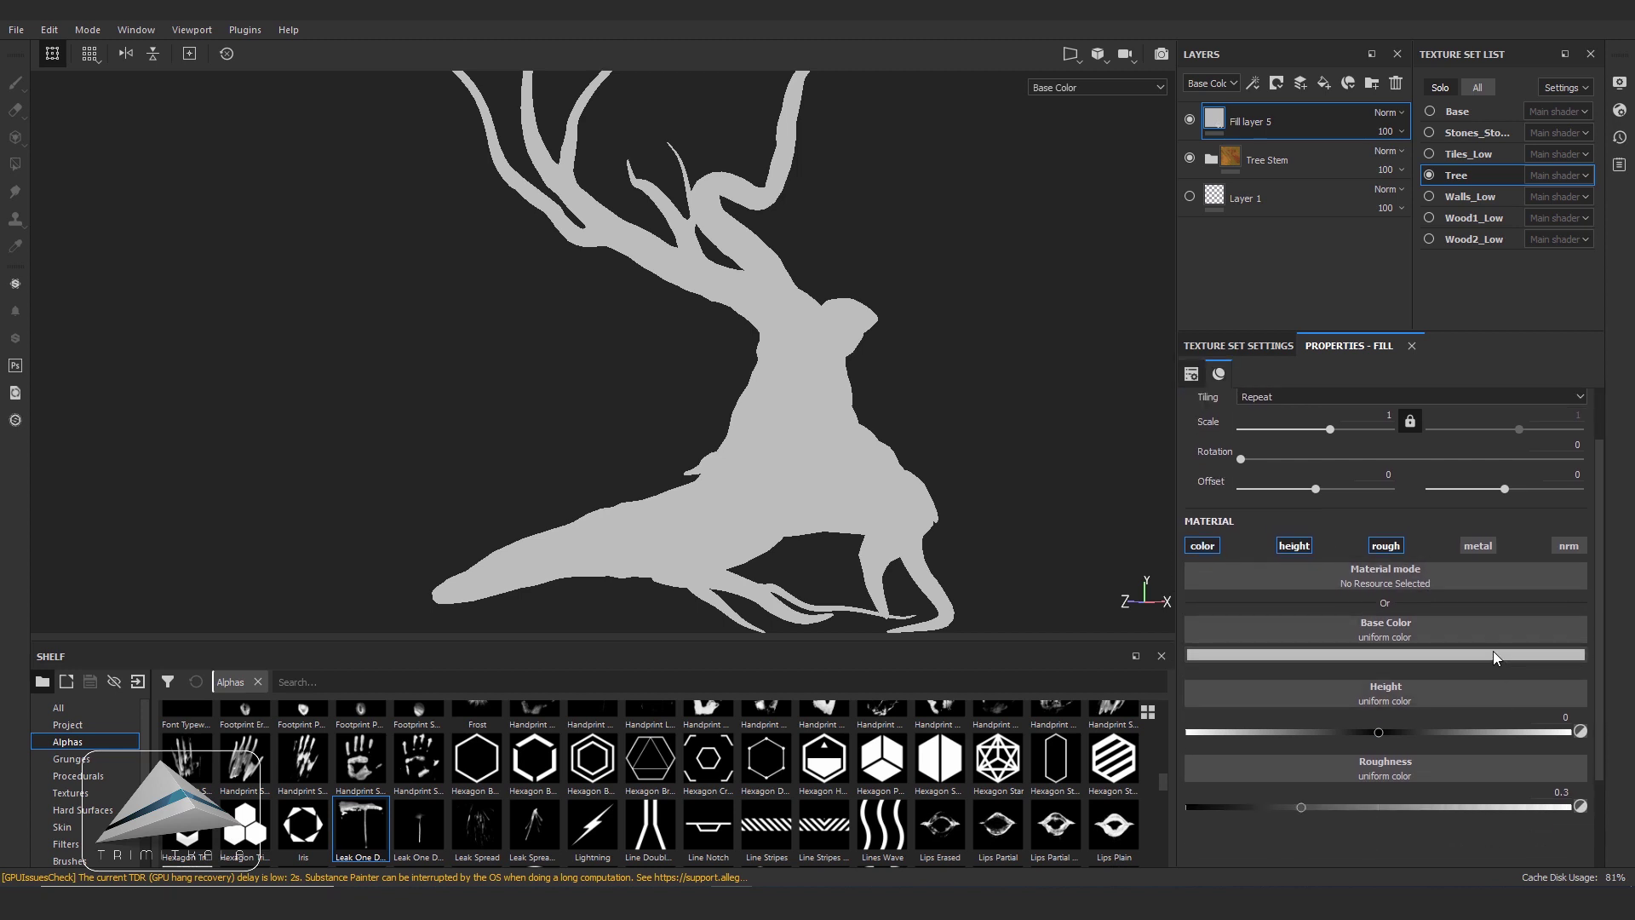
left_click(1494, 654)
left_click_drag(1547, 780, 1550, 789)
left_click(1522, 764)
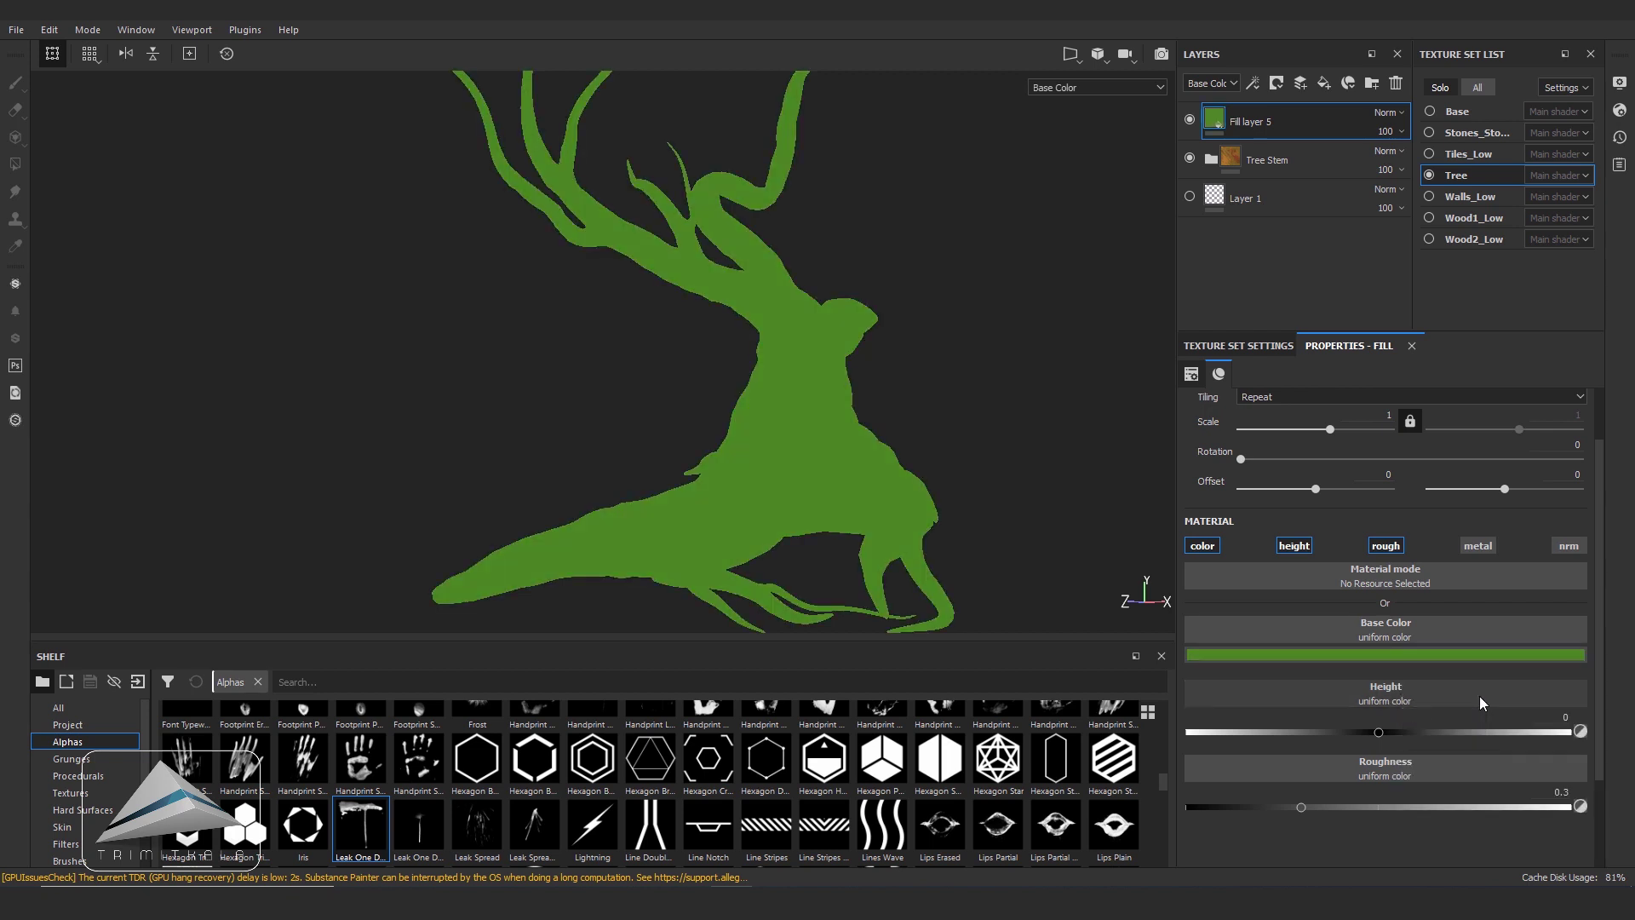
left_click(1480, 698)
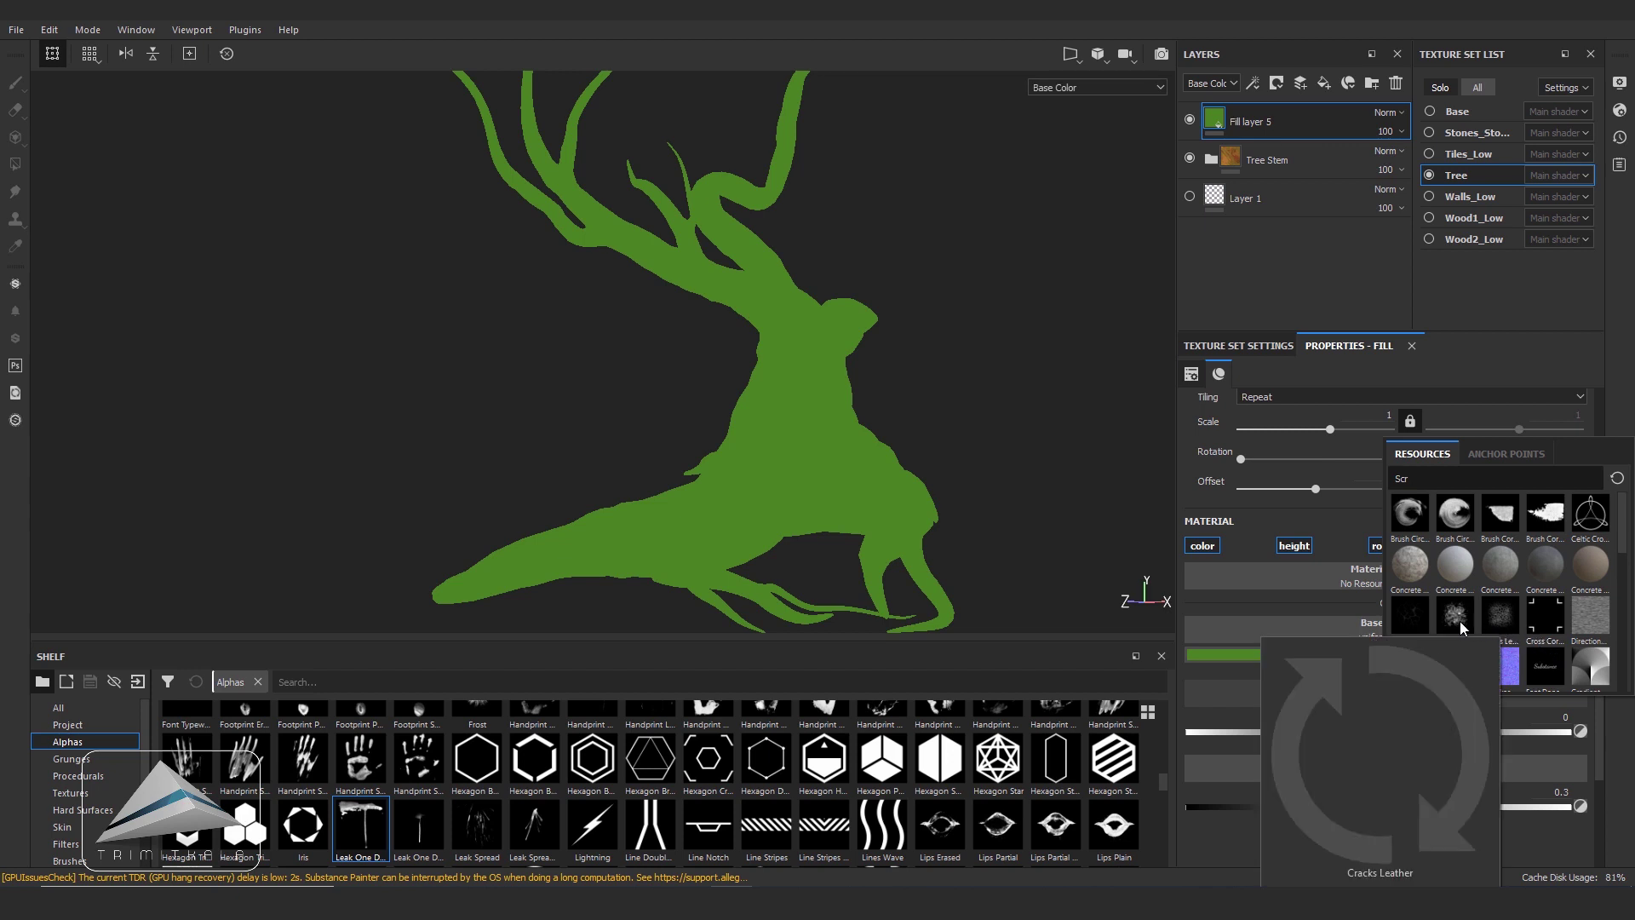
type("Scr")
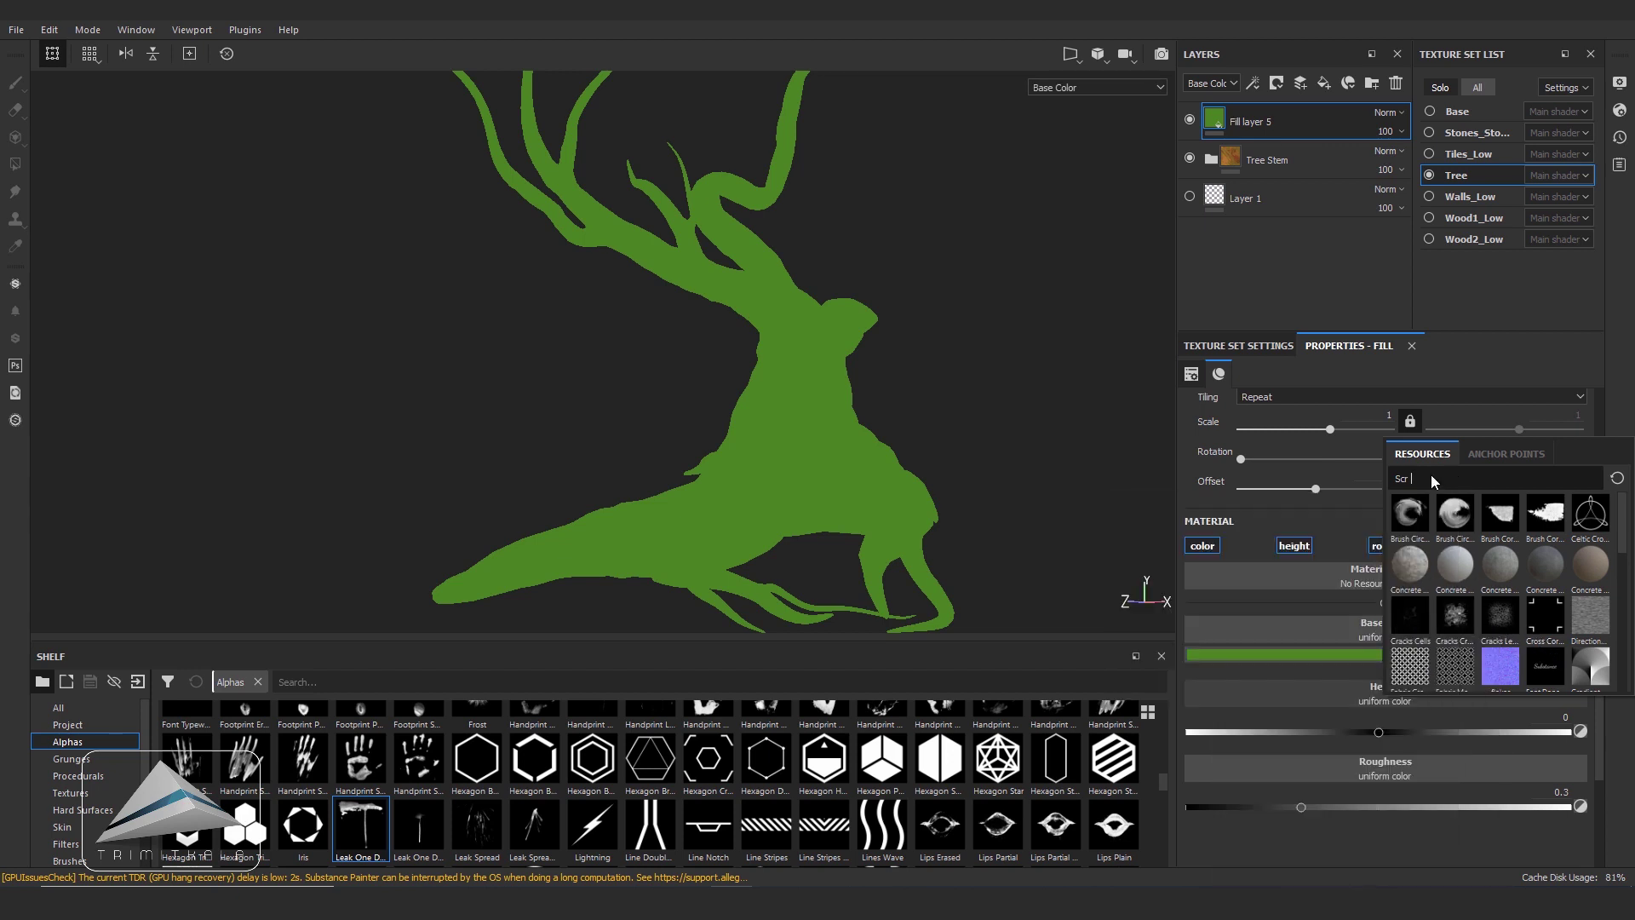
- Use BnW Spots 3 as Fill layer 5's height pattern and increase its scale to 58.46
type("noise")
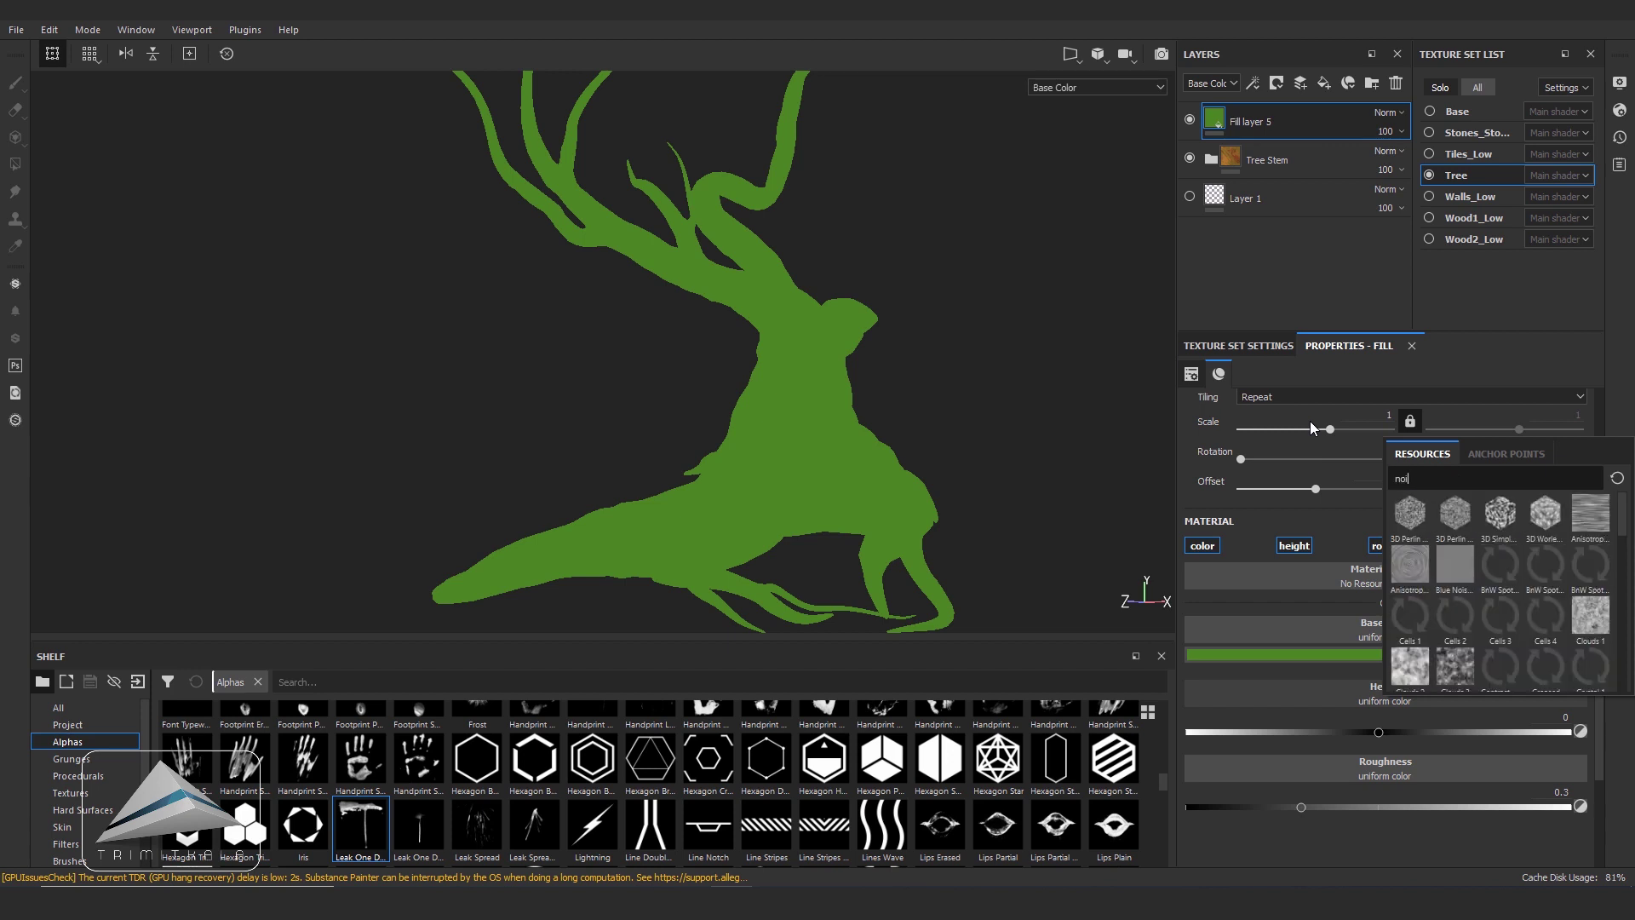
mouse_move(1591, 559)
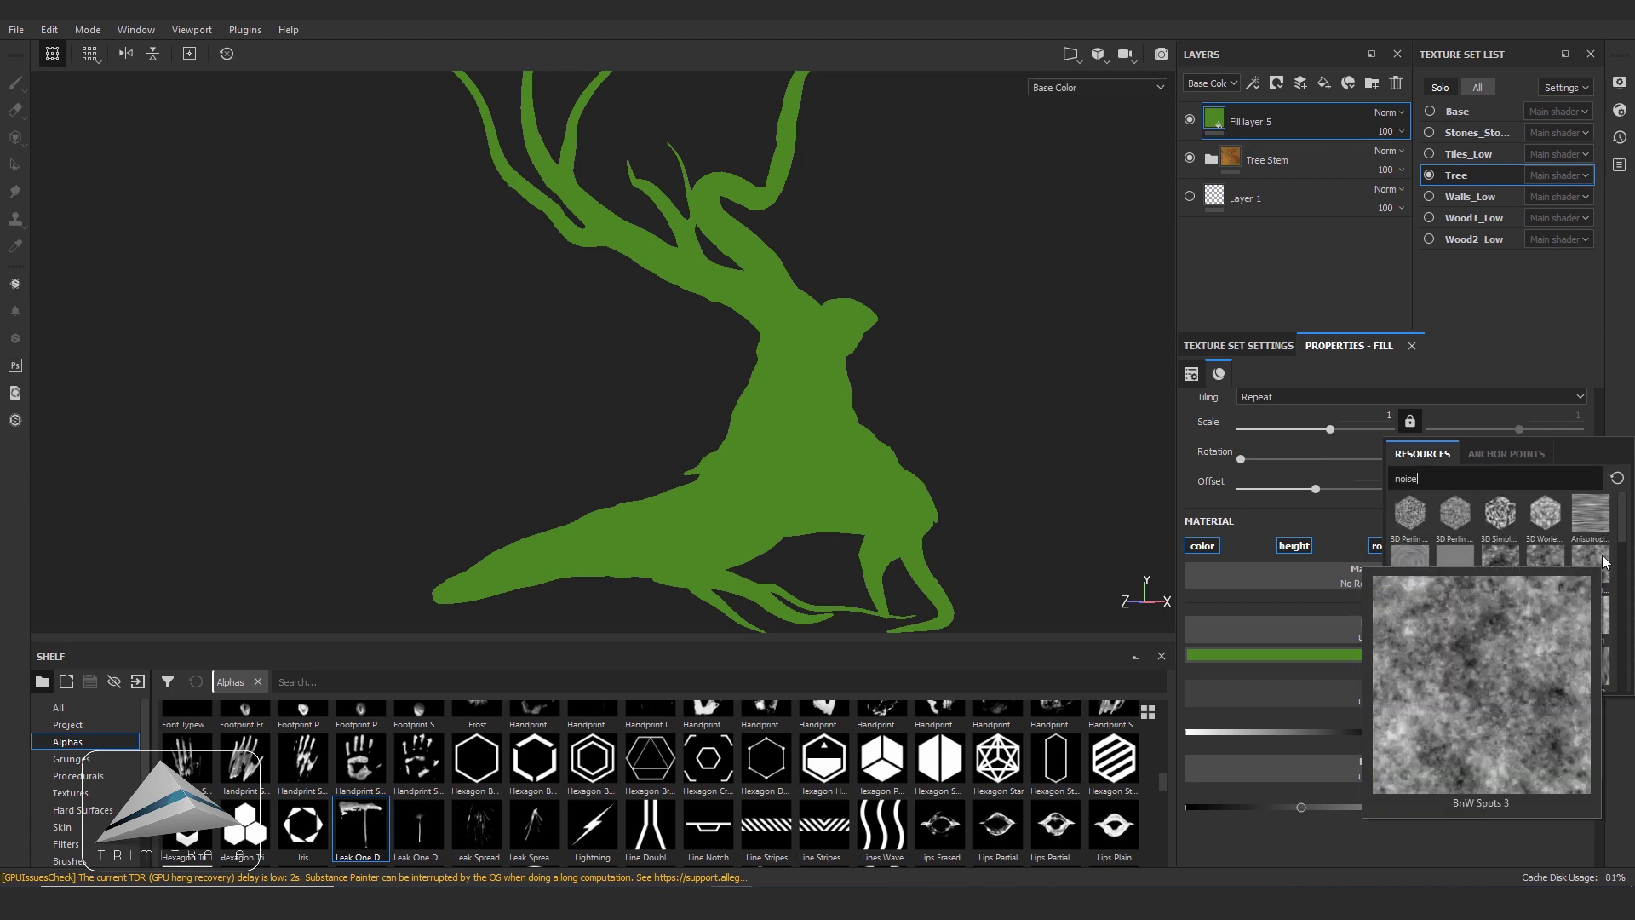
left_click(1605, 562)
key("m")
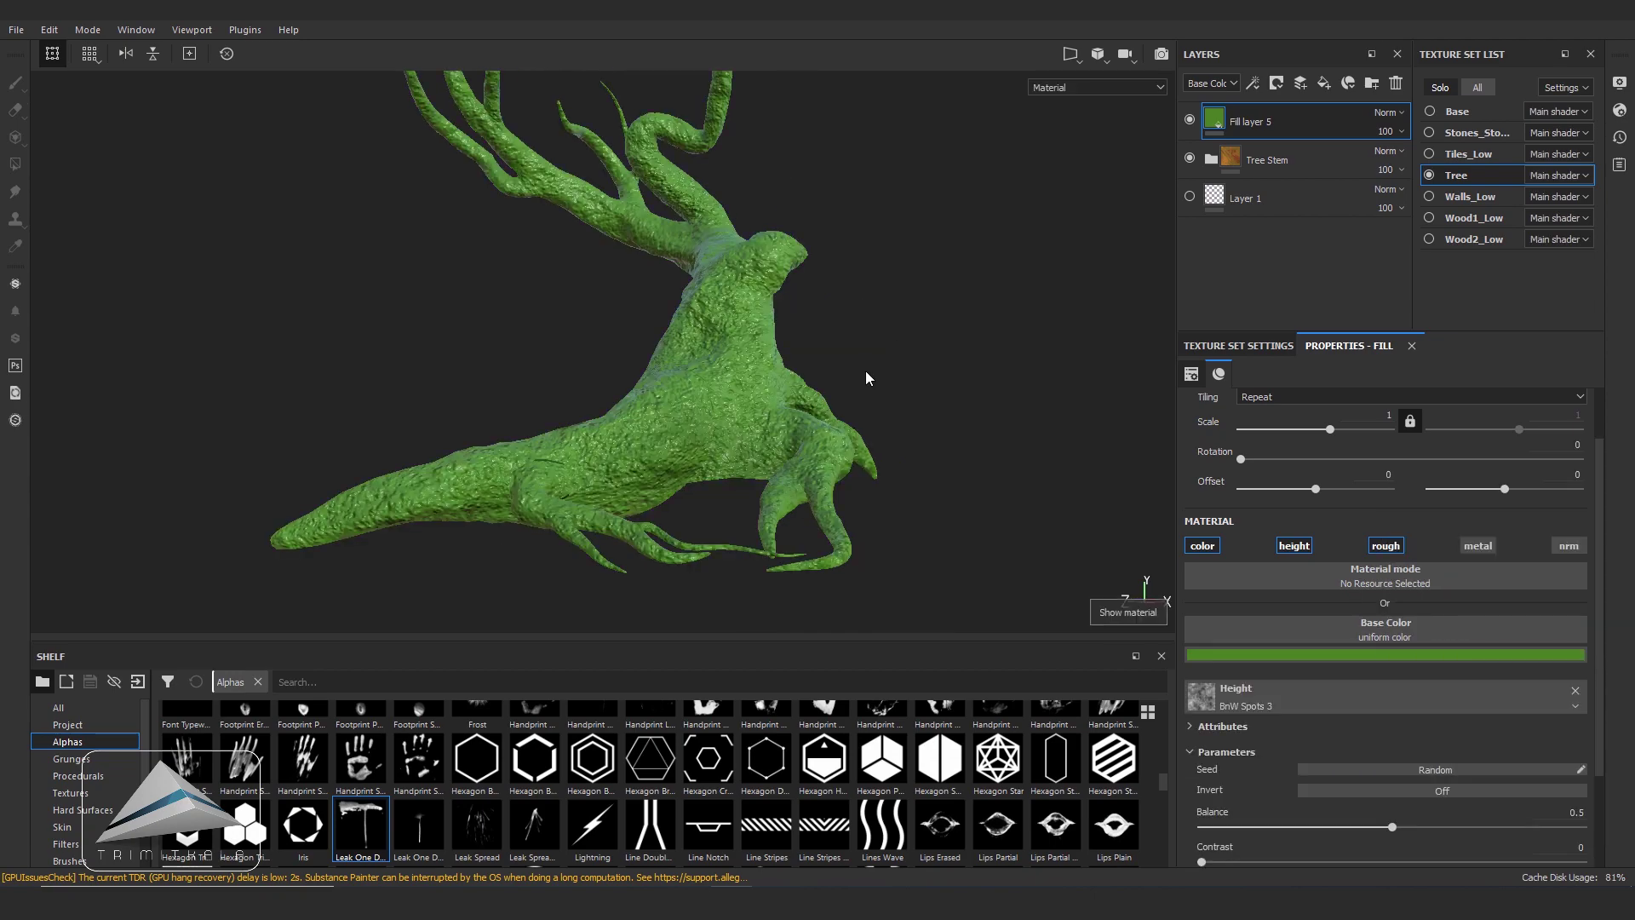
mouse_move(863, 381)
left_mouse_down("alt")
mouse_move(886, 357)
mouse_move(901, 431)
mouse_move(843, 441)
mouse_move(1011, 392)
mouse_move(899, 347)
mouse_move(497, 368)
mouse_move(1000, 490)
mouse_move(1146, 500)
left_mouse_up("alt")
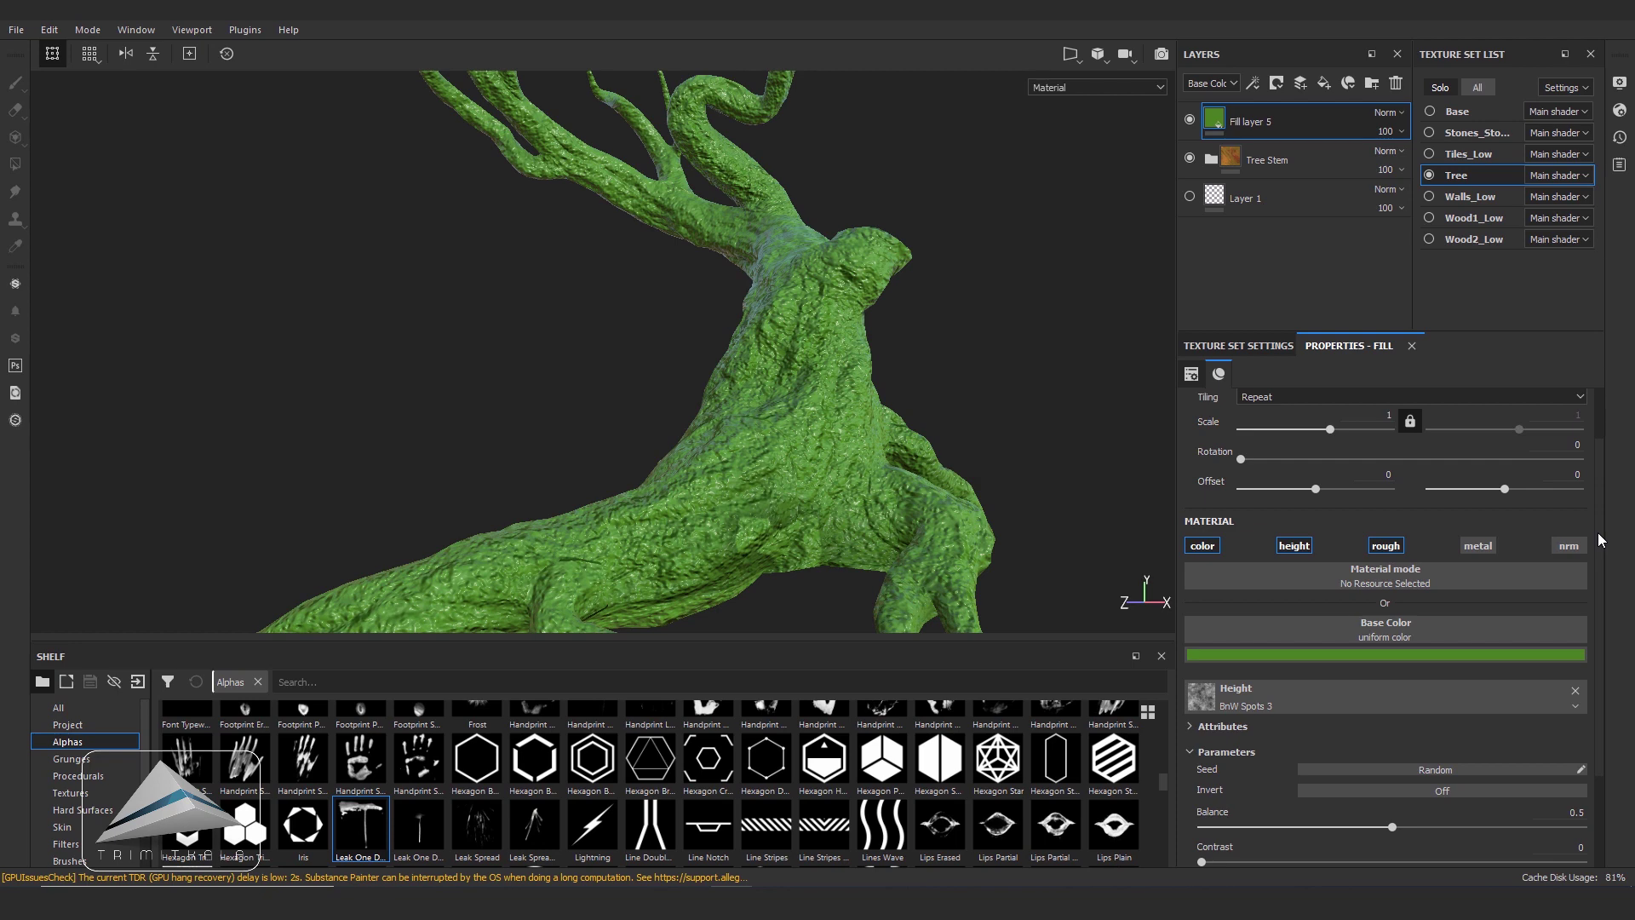
left_click_drag(1332, 433, 1339, 437)
mouse_move(1058, 388)
left_mouse_down("alt")
mouse_move(825, 450)
mouse_move(860, 460)
left_mouse_up("alt")
- Enable roughness at 0.7478 and shift the base colour to a brighter yellow-green
left_click(1386, 615)
left_click_drag(1601, 584, 1601, 681)
left_click(1386, 484)
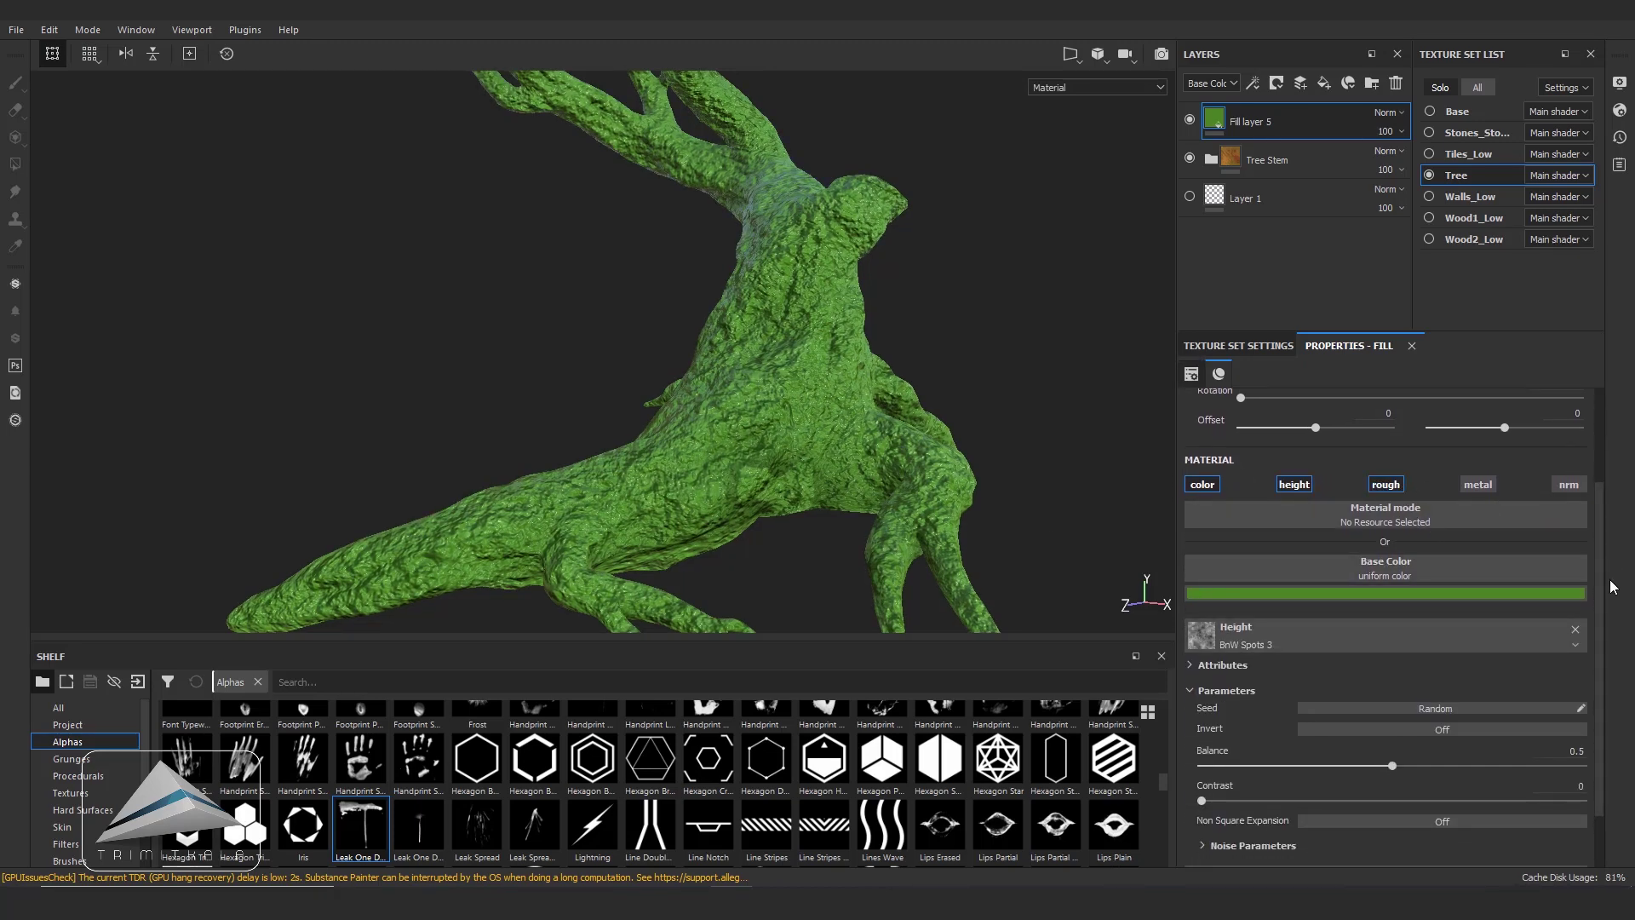
scroll(1499, 810, "down", 2)
mouse_move(1310, 855)
left_mouse_down()
mouse_move(1525, 852)
mouse_move(1474, 853)
left_mouse_up()
left_click_drag(767, 426, 834, 458, "alt")
left_click(1385, 529)
left_click_drag(1540, 666, 1538, 673)
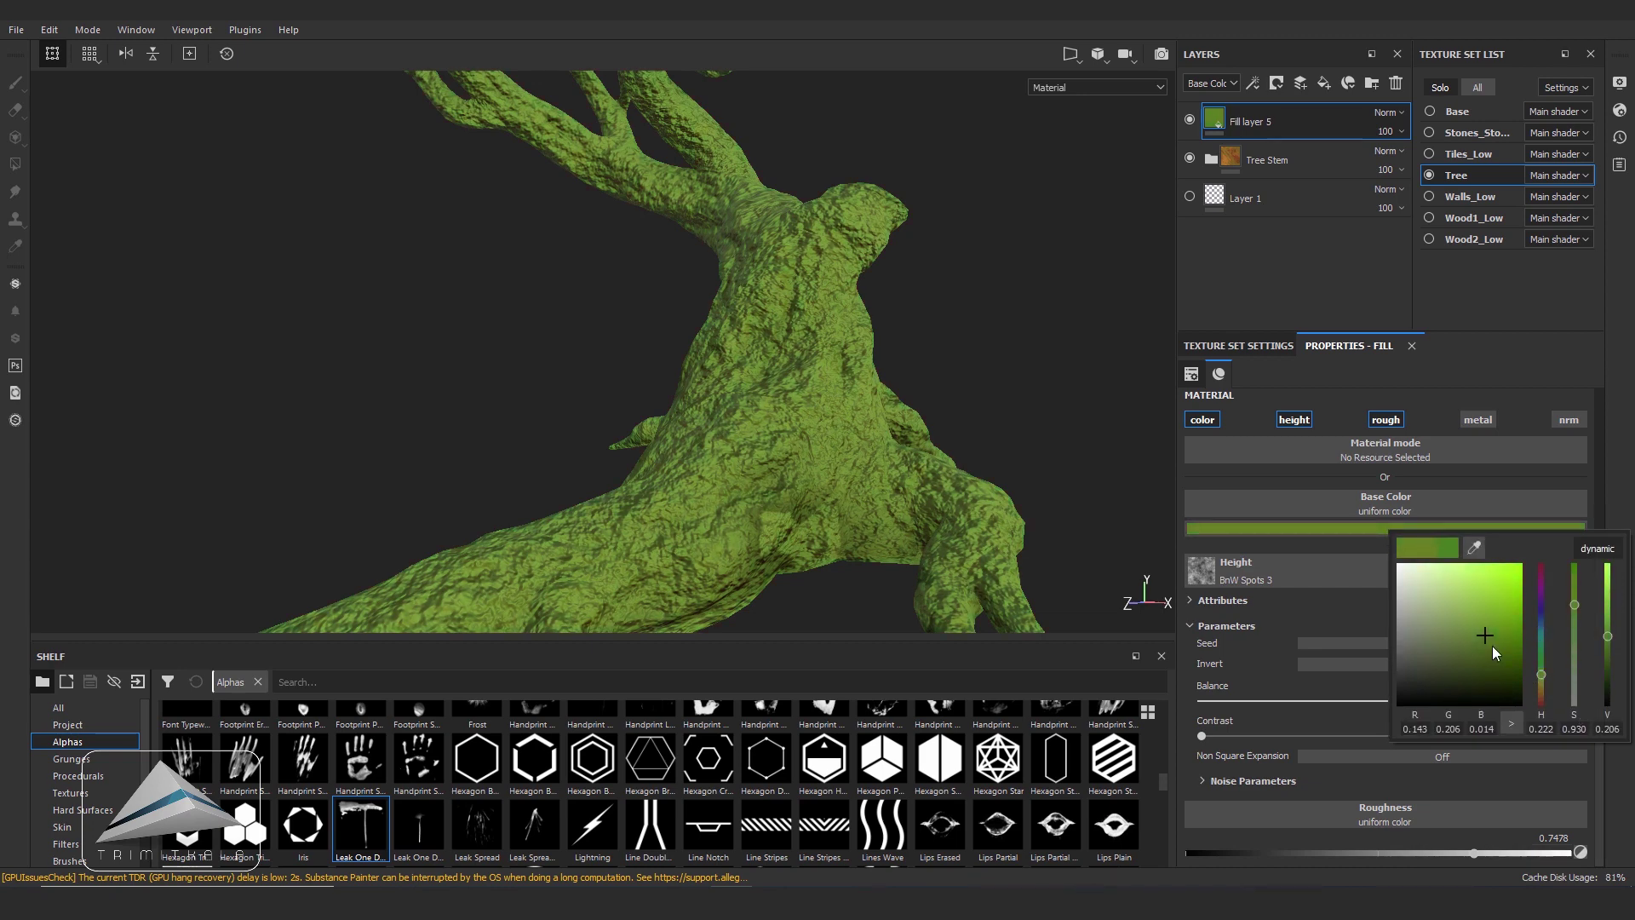
mouse_move(1485, 634)
left_mouse_down()
mouse_move(1489, 612)
mouse_move(1485, 625)
left_mouse_up()
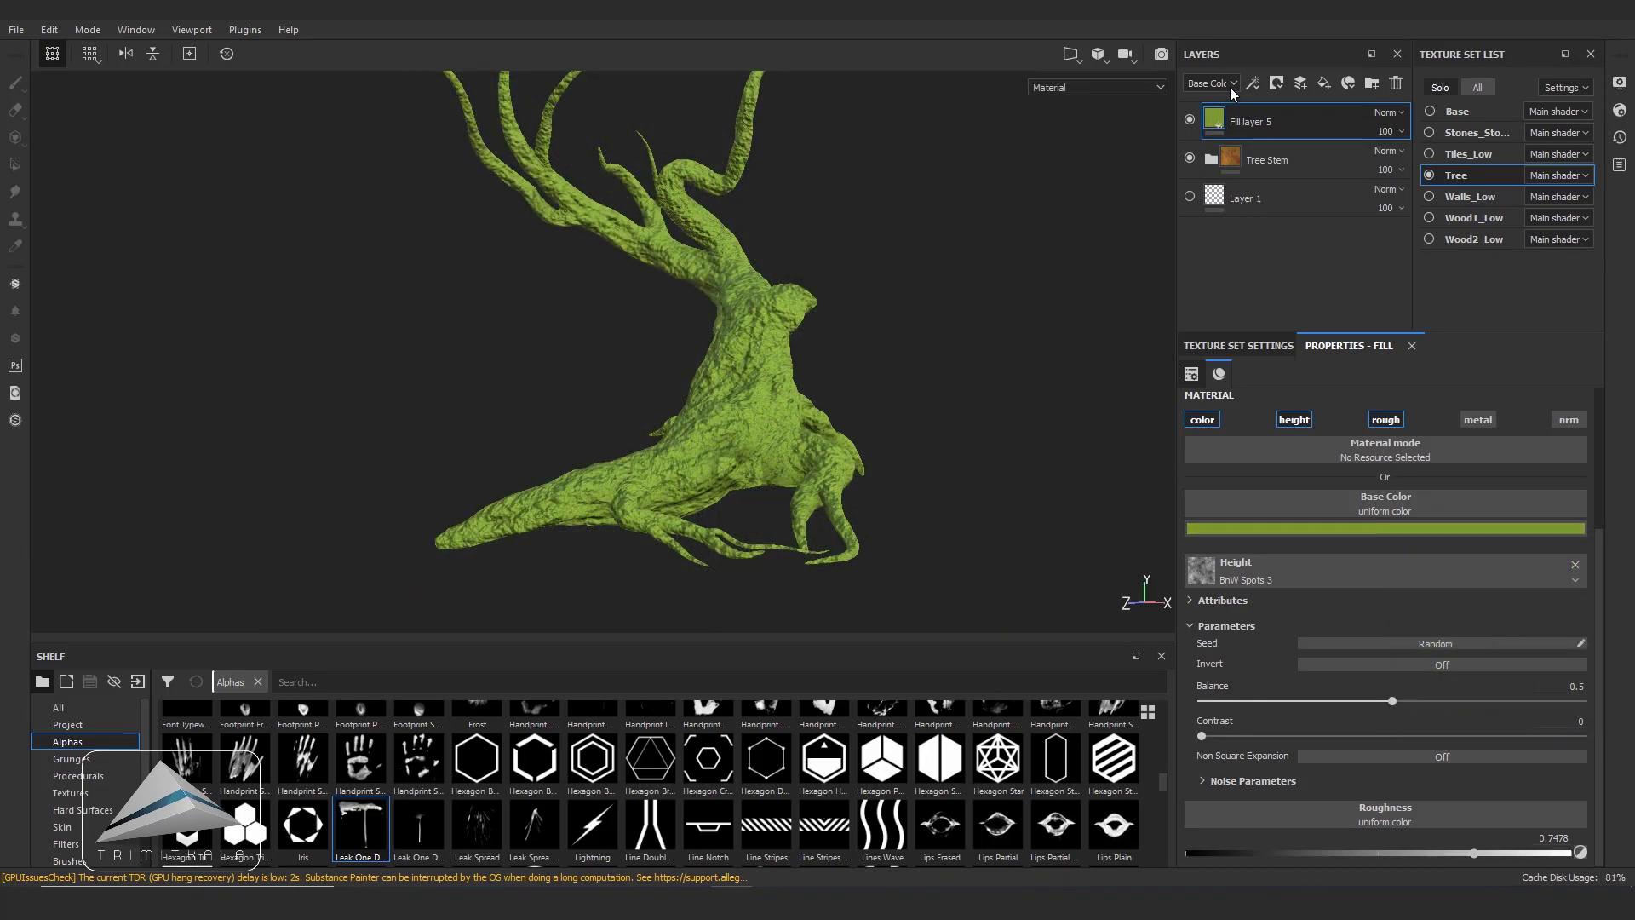
- Lower Fill layer 5's height opacity in the Height layer view, then return to Base Color
left_click(1232, 84)
left_click(1224, 109)
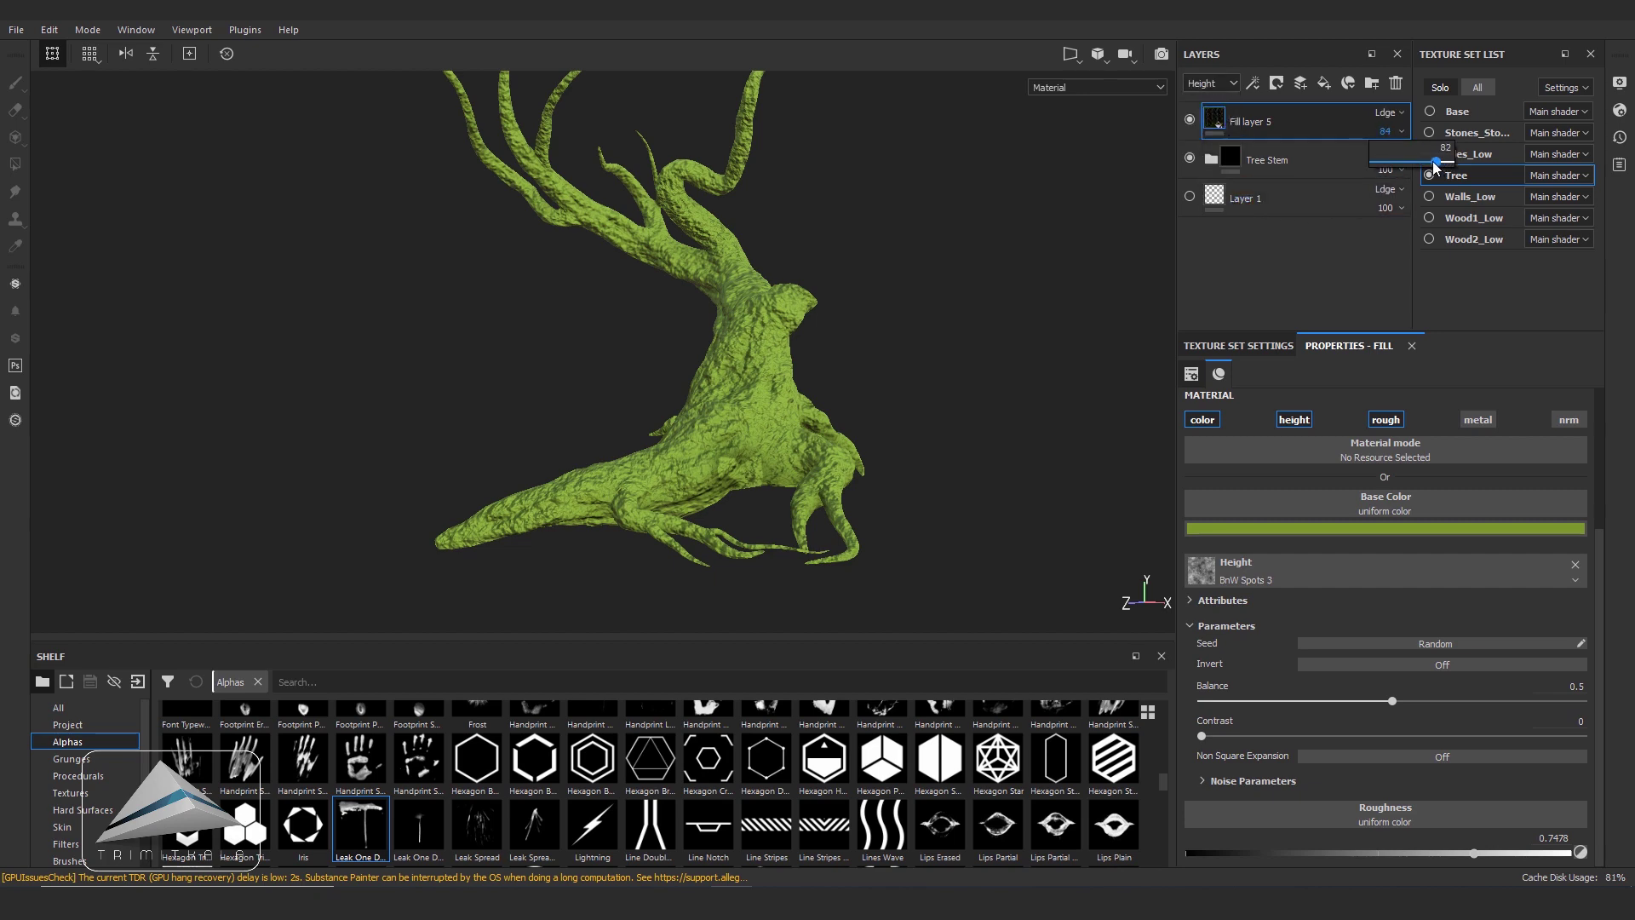
left_click_drag(1435, 162, 1409, 166)
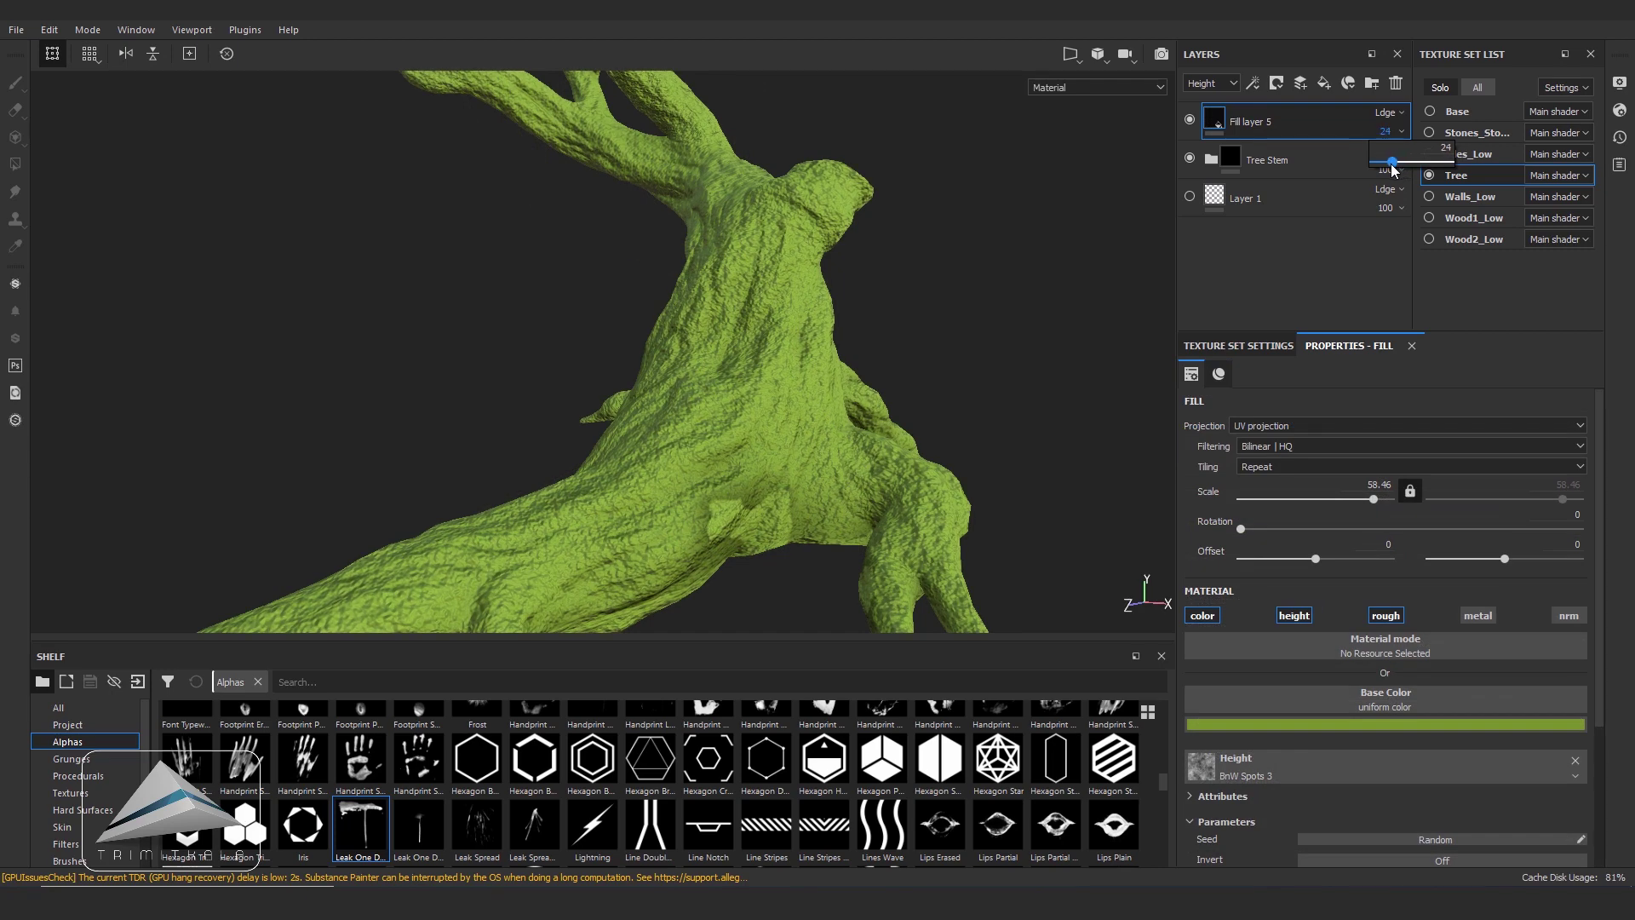
left_click(1211, 82)
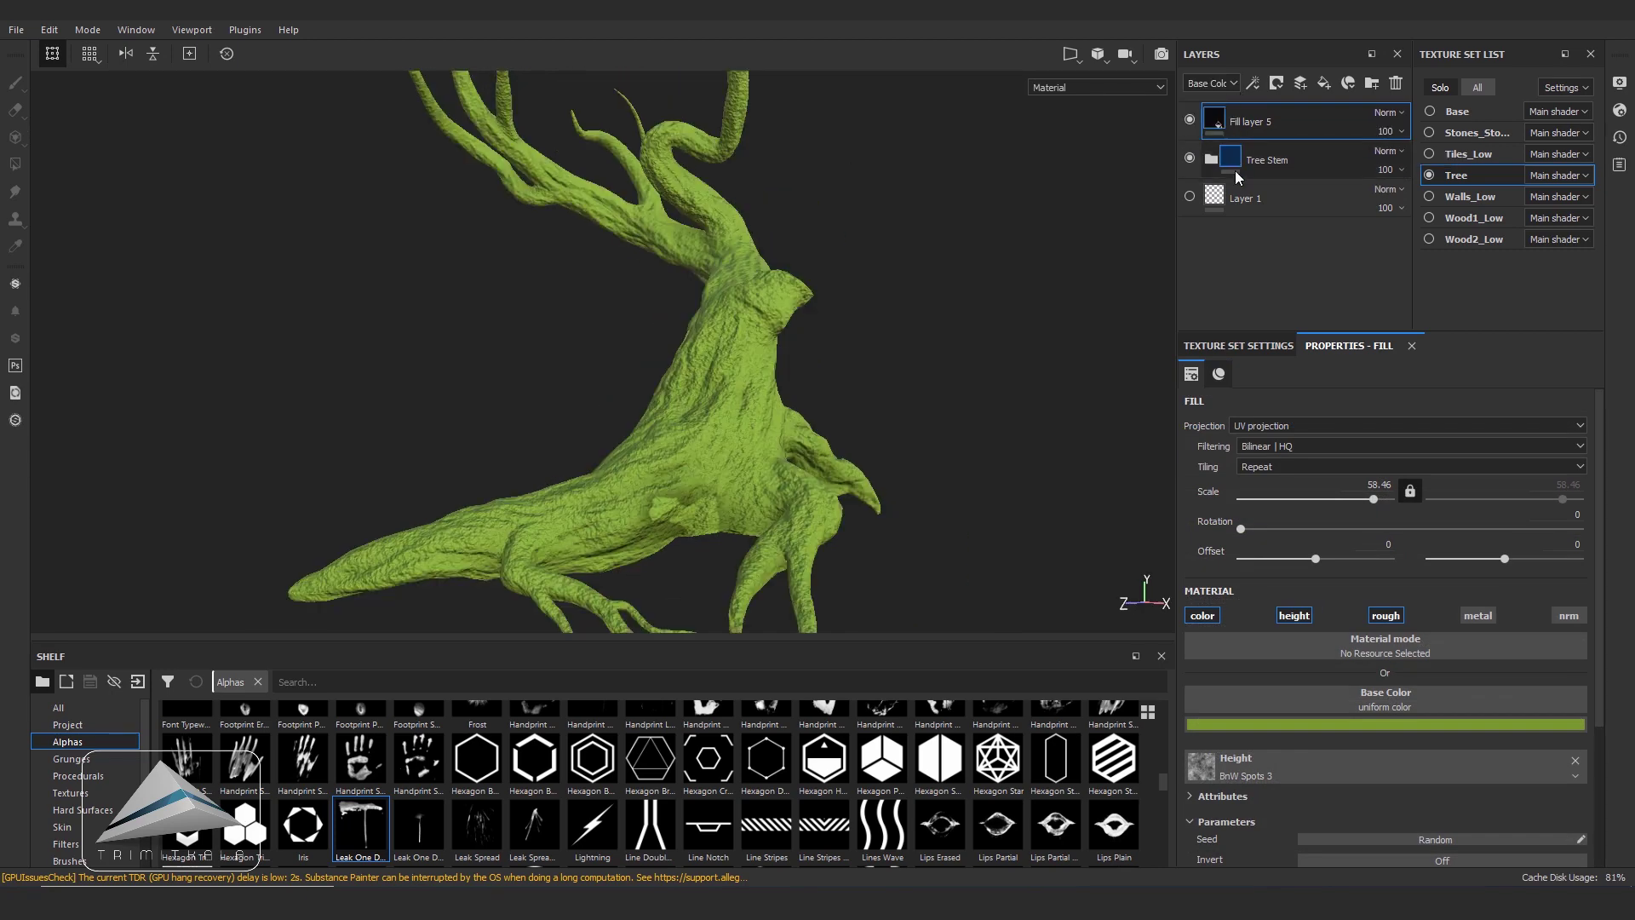
right_click(1208, 116)
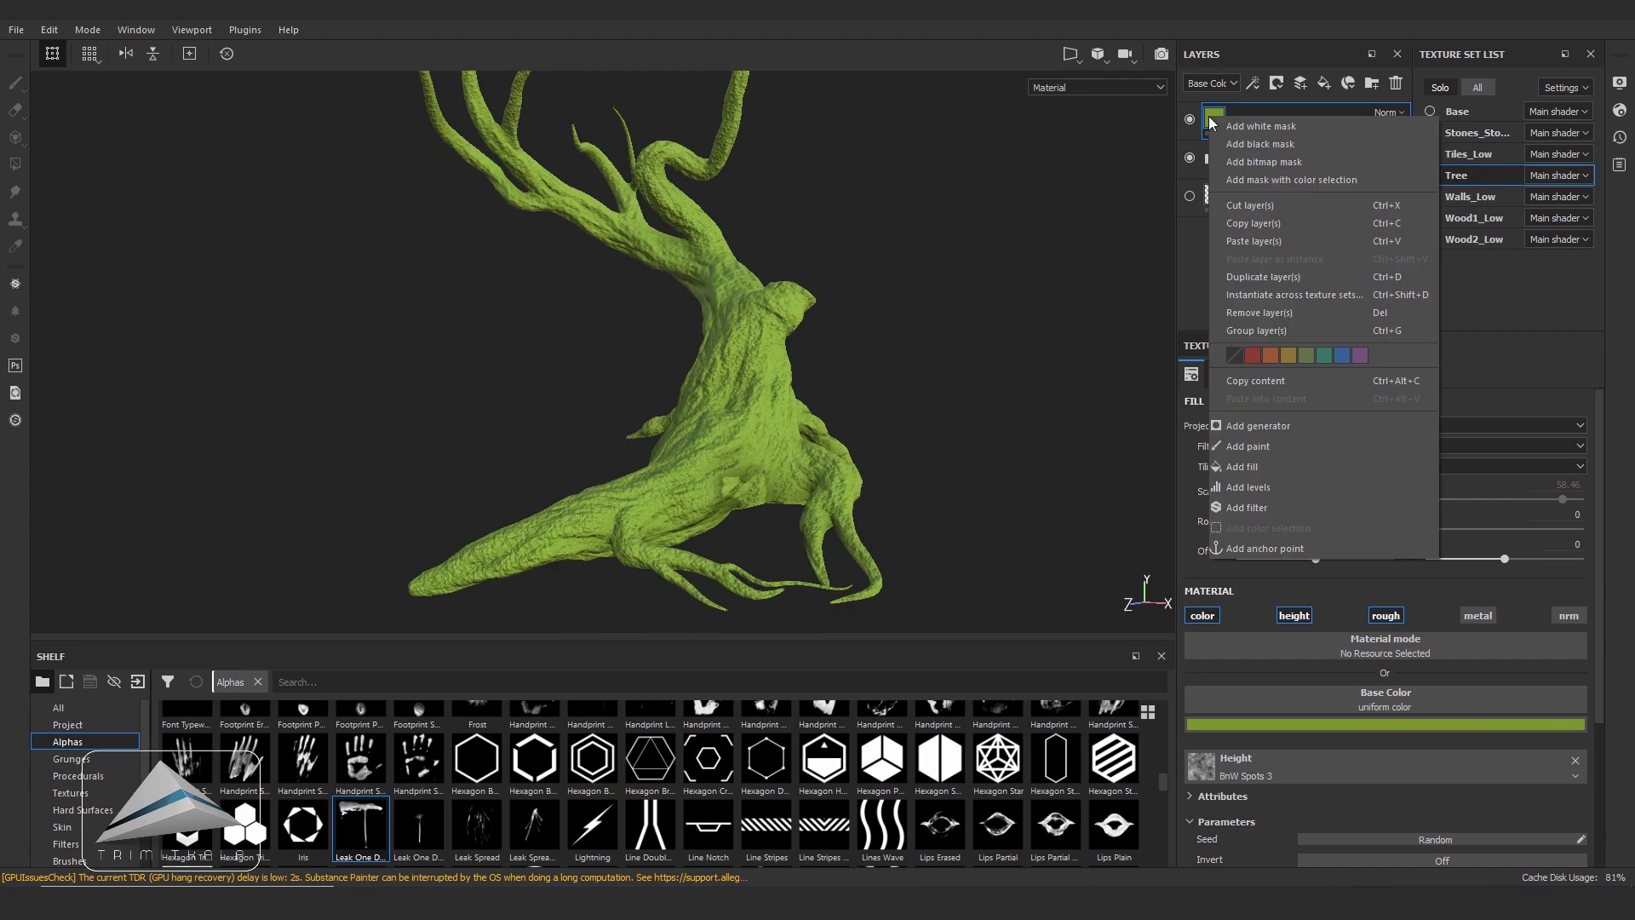
- Give Fill layer 5 a black mask driven by a Light generator
left_click(1273, 144)
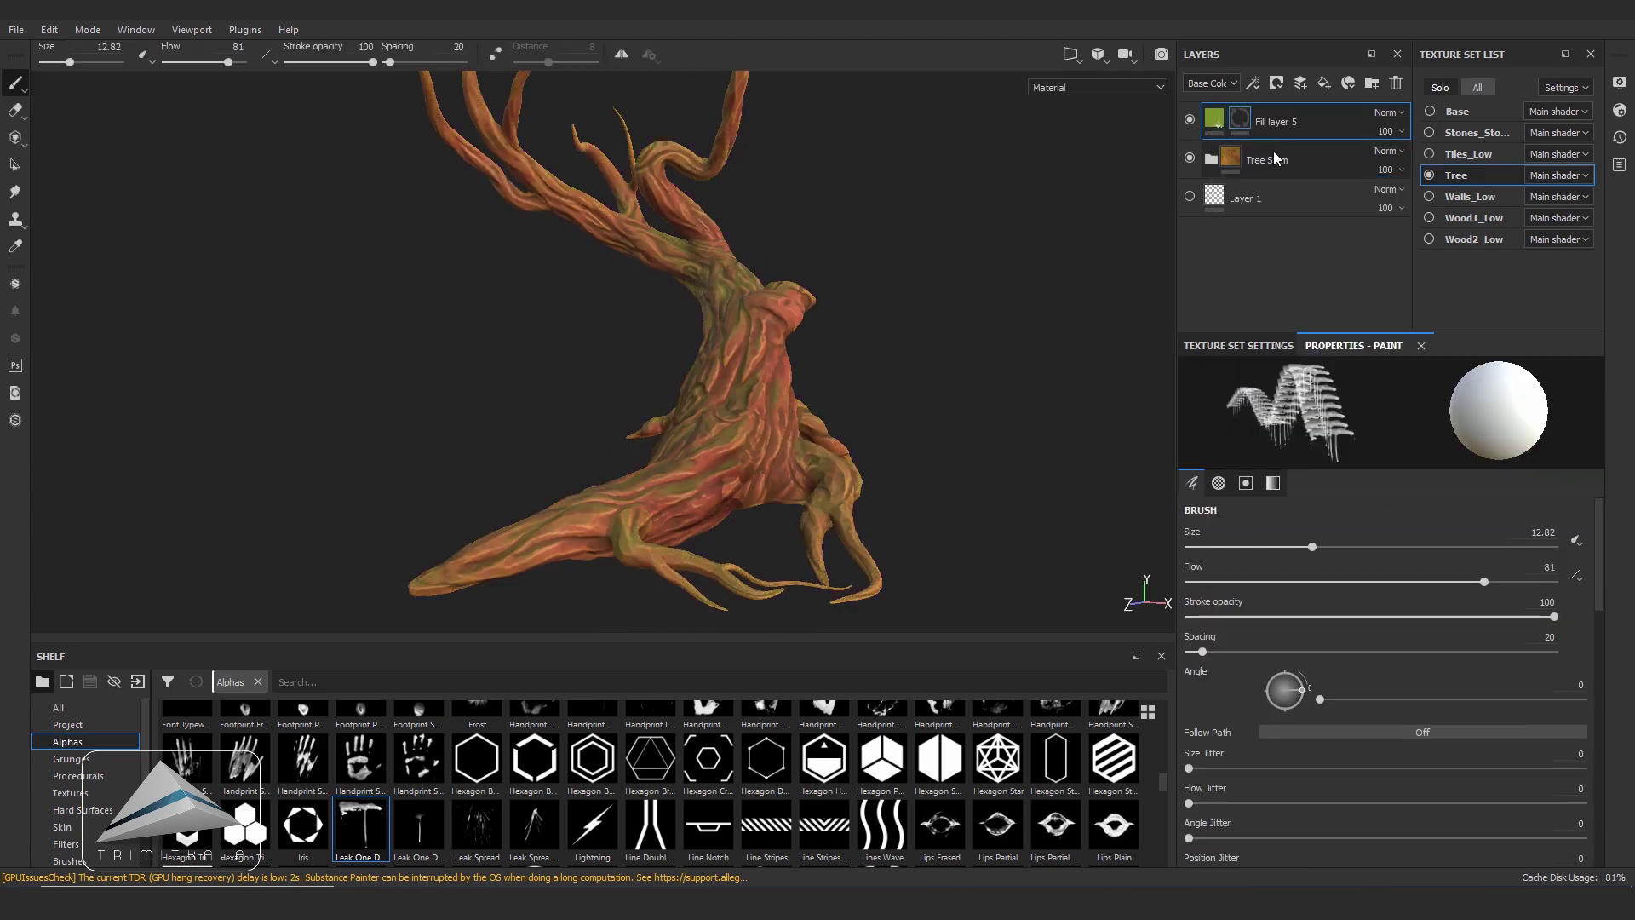
right_click(1244, 121)
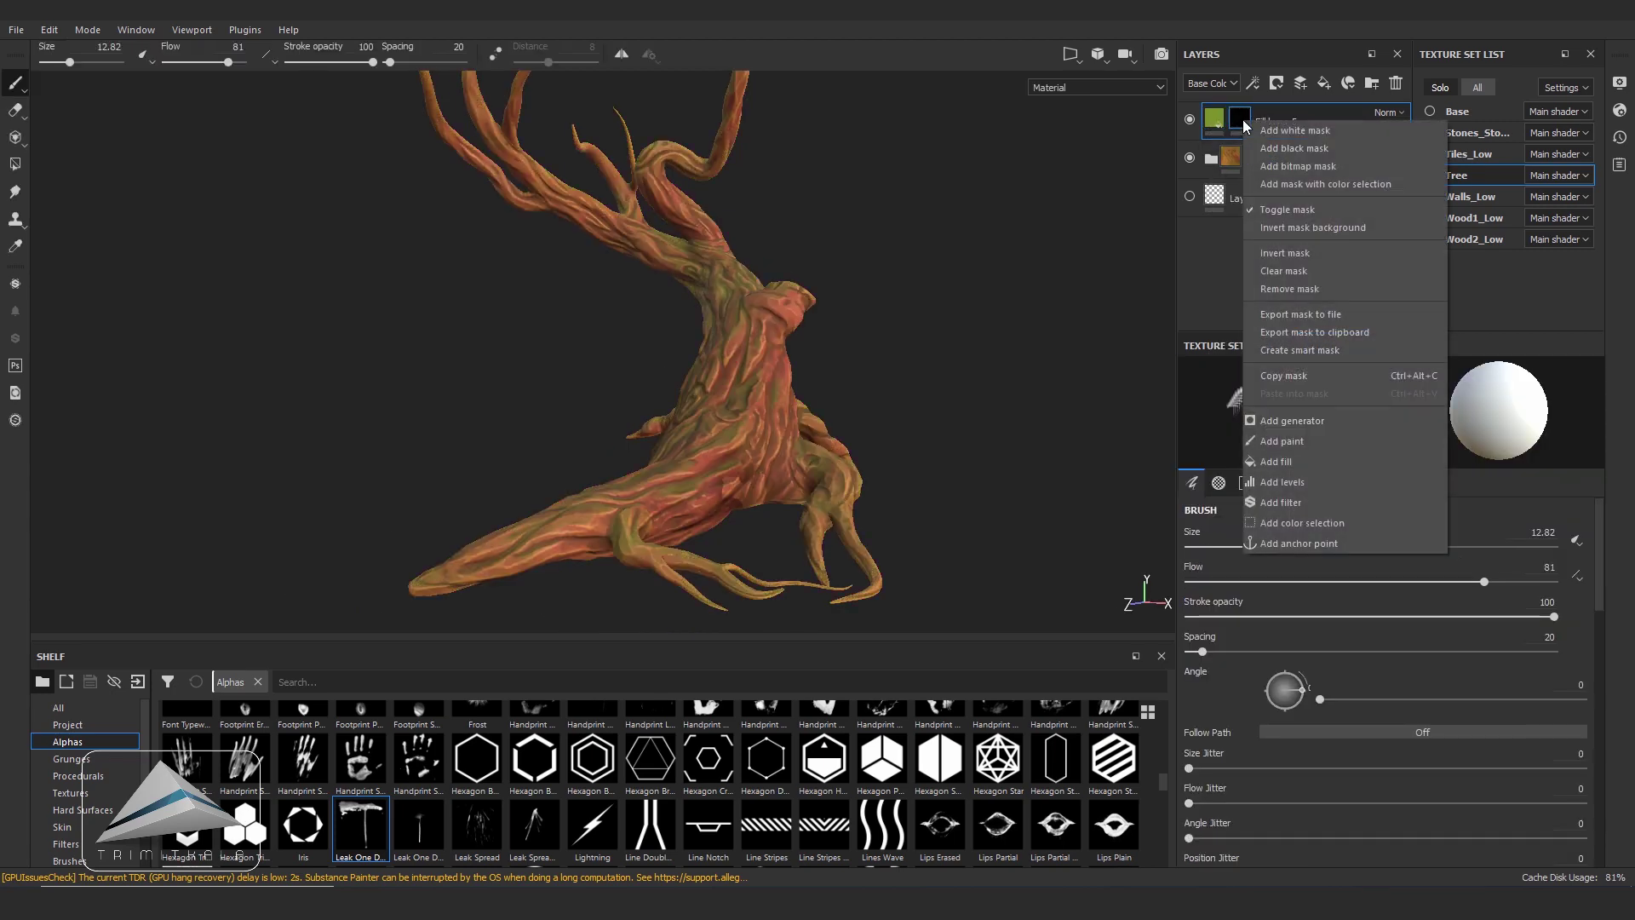
left_click(1306, 418)
left_click_drag(905, 454, 958, 381, "alt")
left_click(1490, 409)
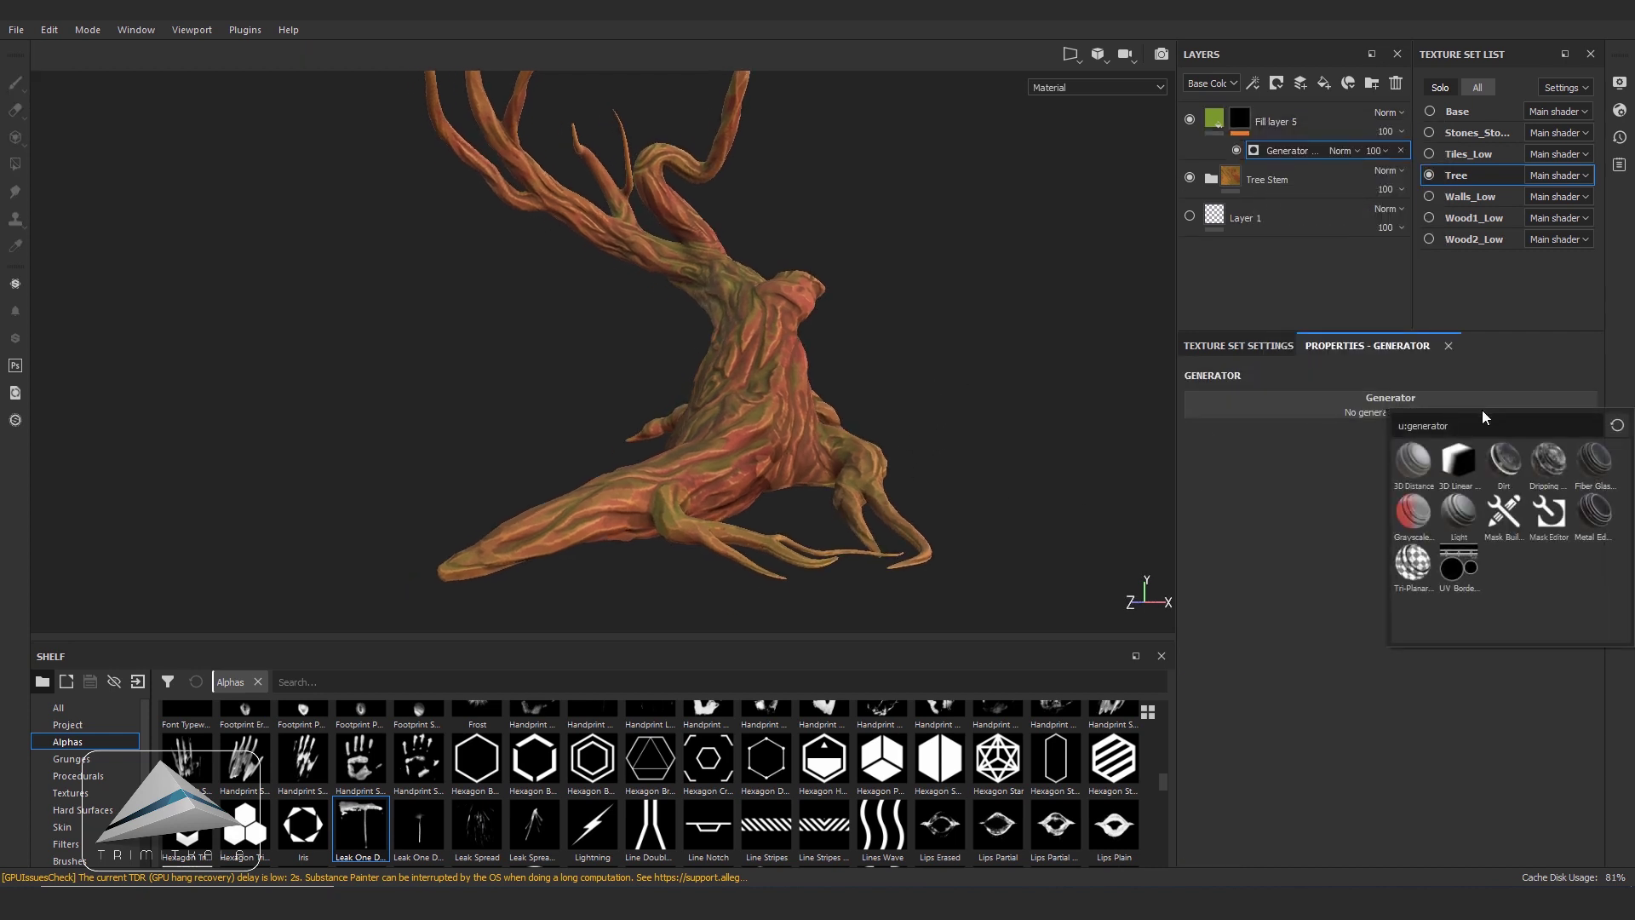
left_click(1460, 518)
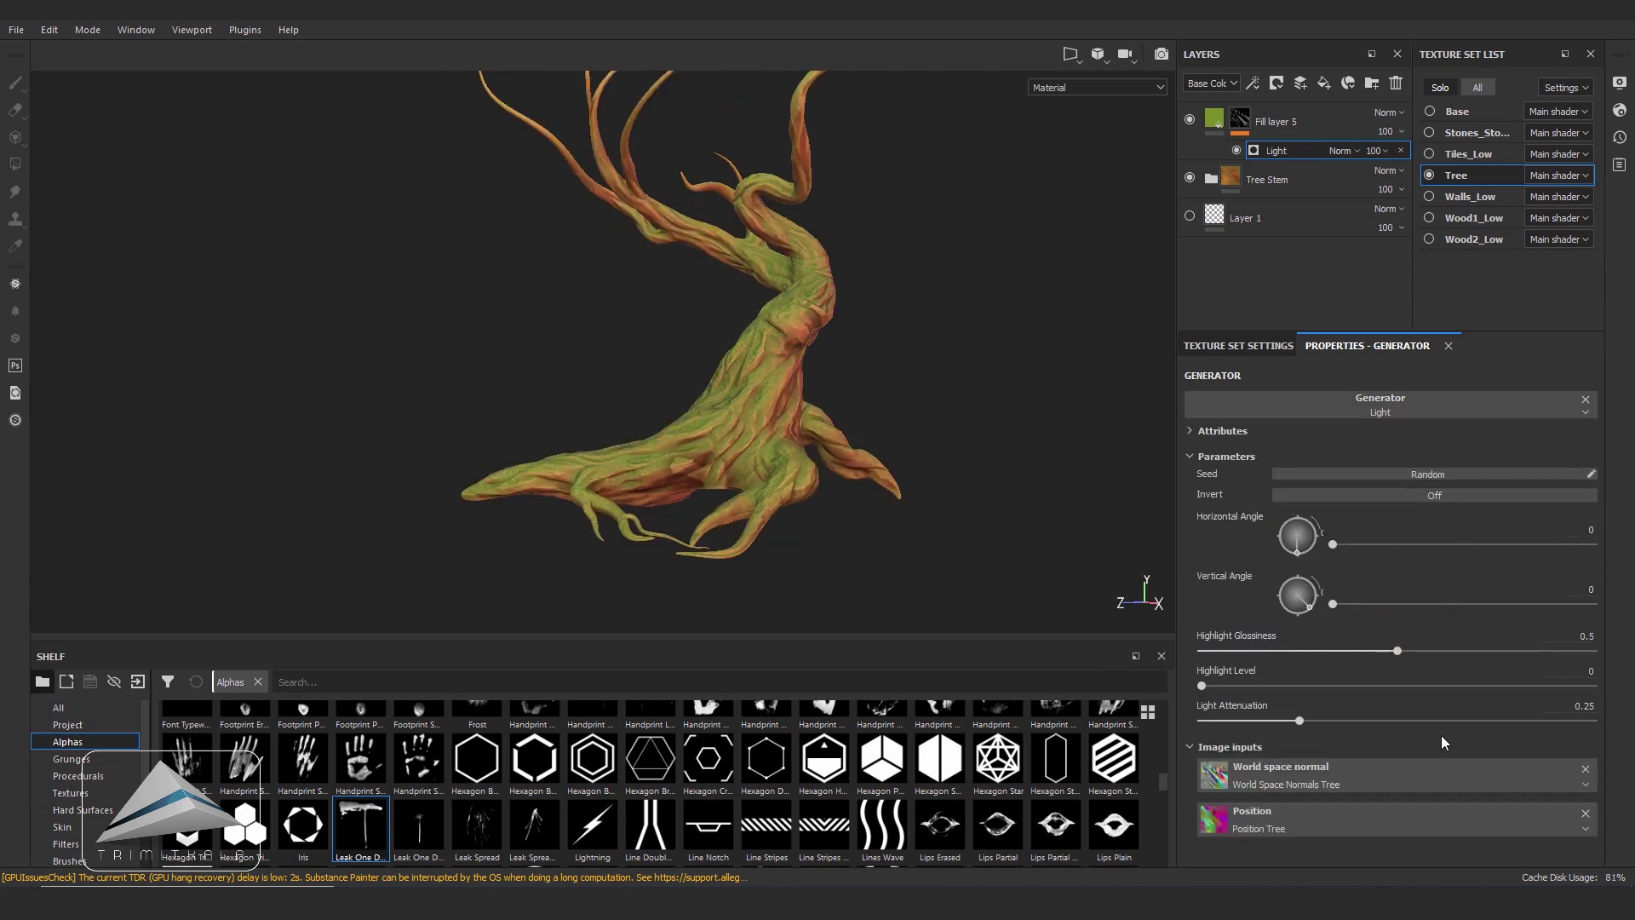
- Set the Light generator's Highlight Level to 0.26 and Light Attenuation to 0.07
left_click_drag(1202, 686, 1301, 734)
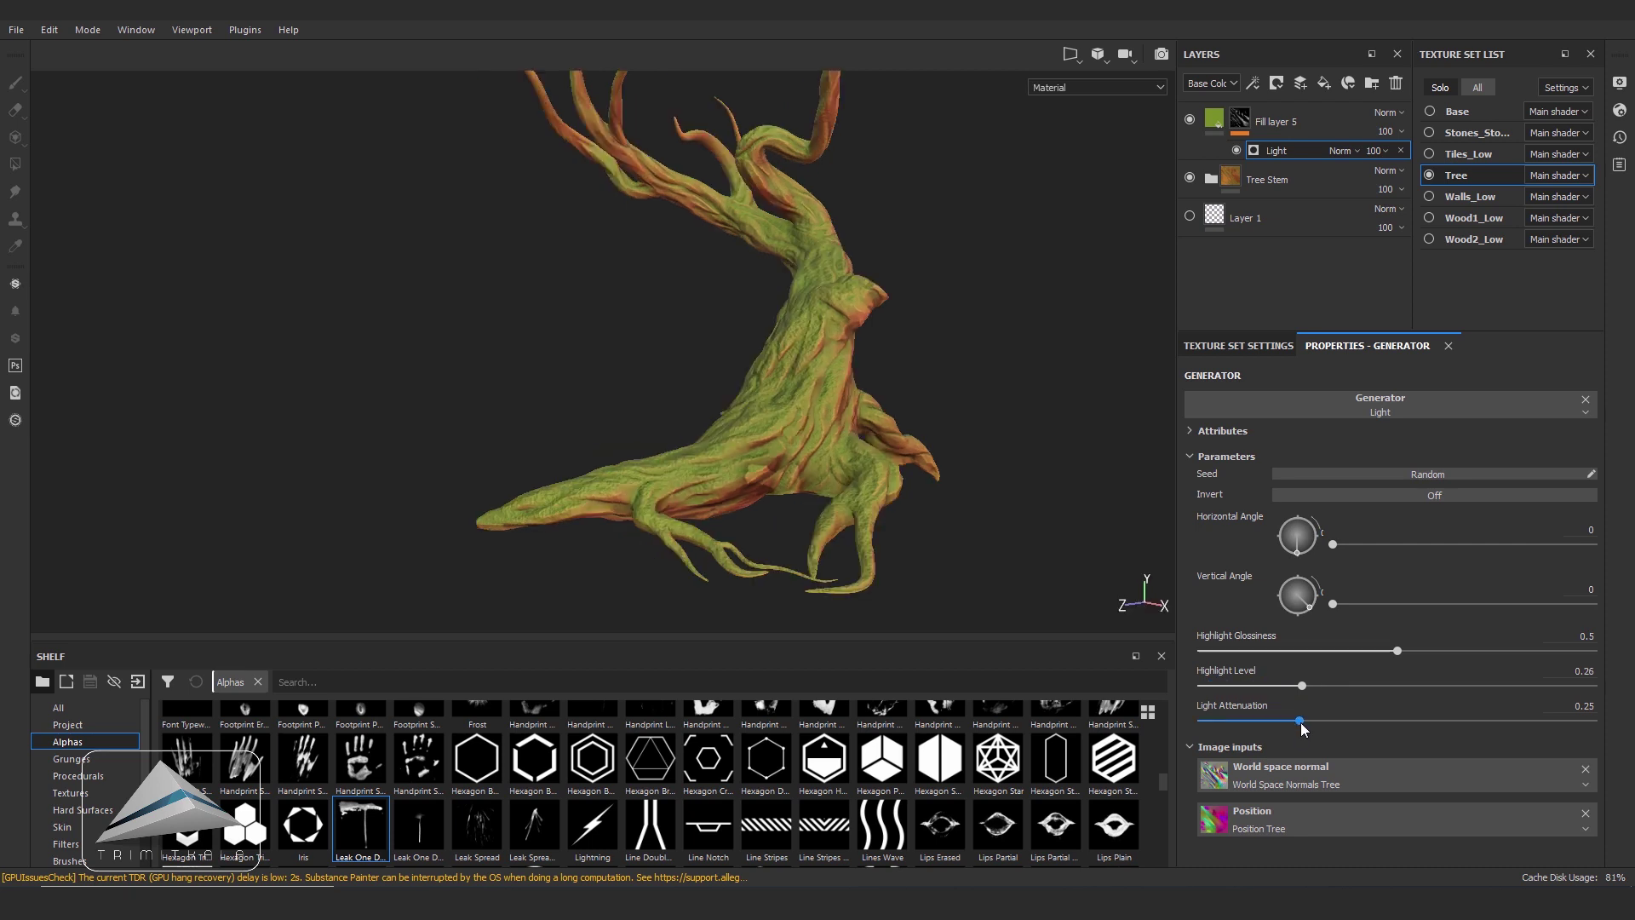
left_click_drag(1348, 728, 1238, 753)
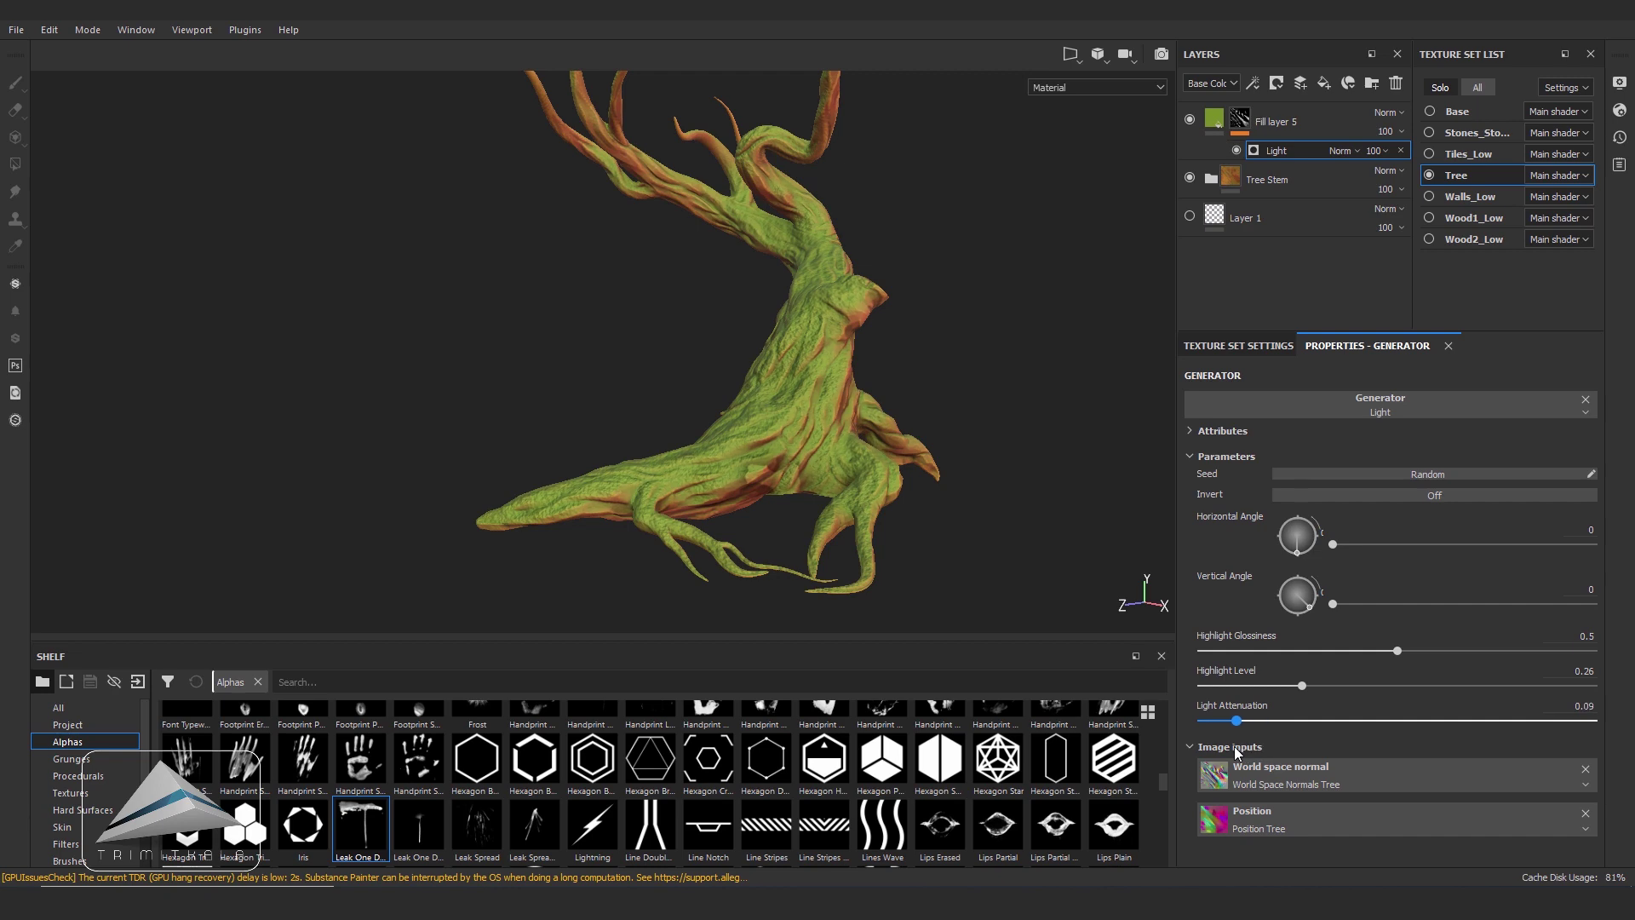
mouse_move(851, 486)
left_mouse_down("alt")
mouse_move(971, 483)
mouse_move(974, 463)
mouse_move(936, 470)
mouse_move(917, 501)
mouse_move(937, 443)
left_mouse_up("alt")
left_click(1240, 119)
right_click(1244, 120)
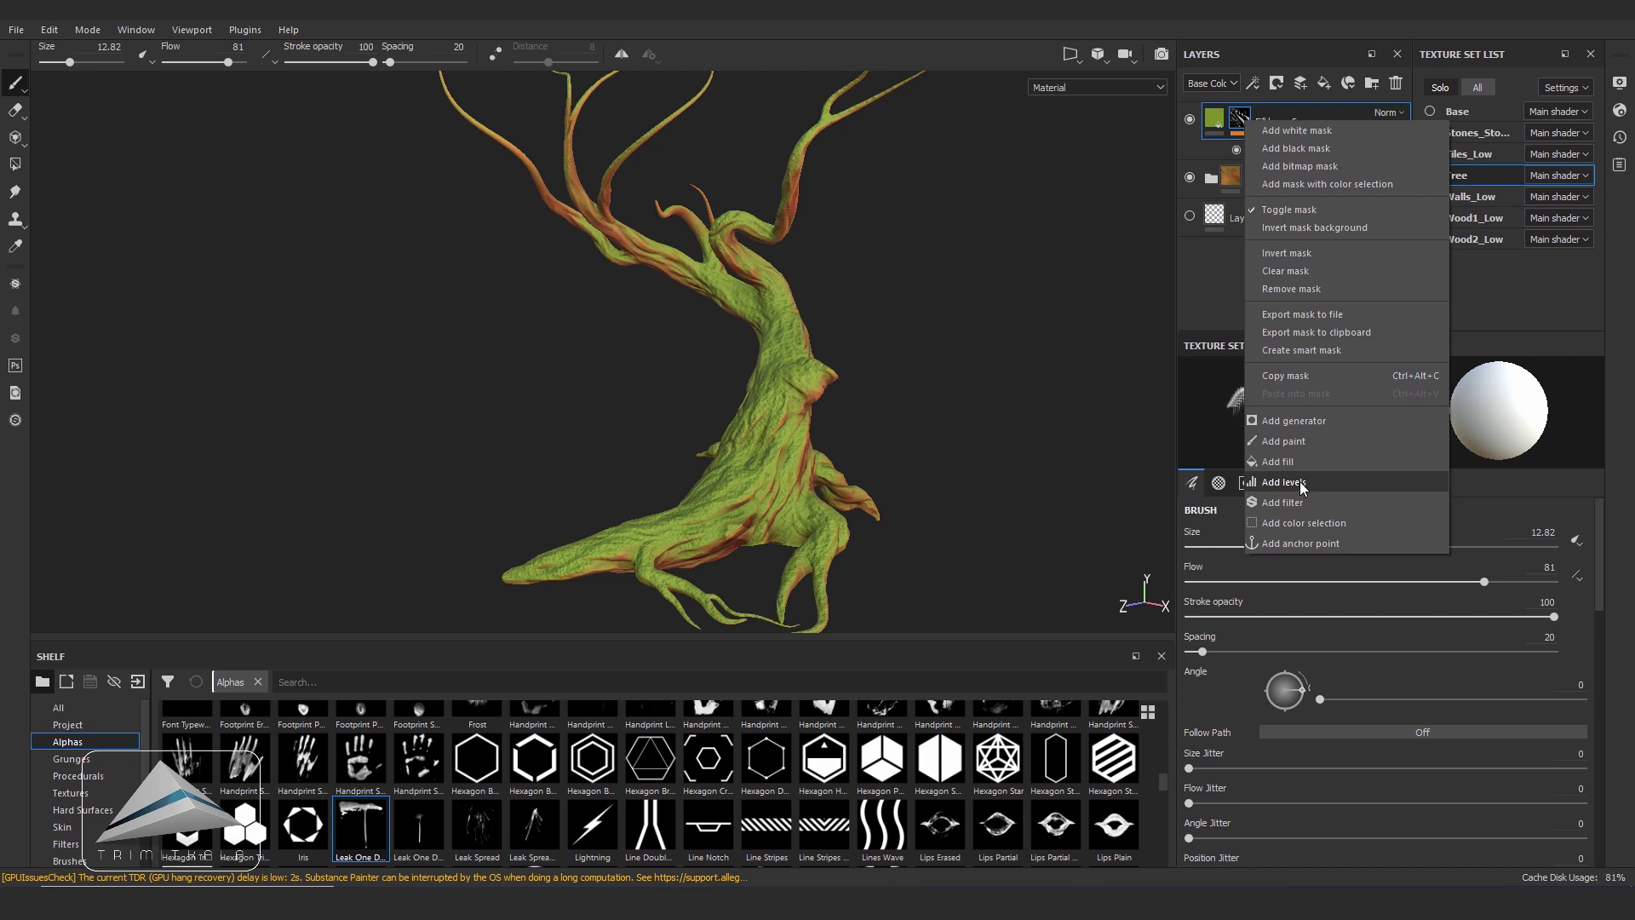
- Add an inverted Dirt generator to Fill layer 5's mask
left_click(1322, 422)
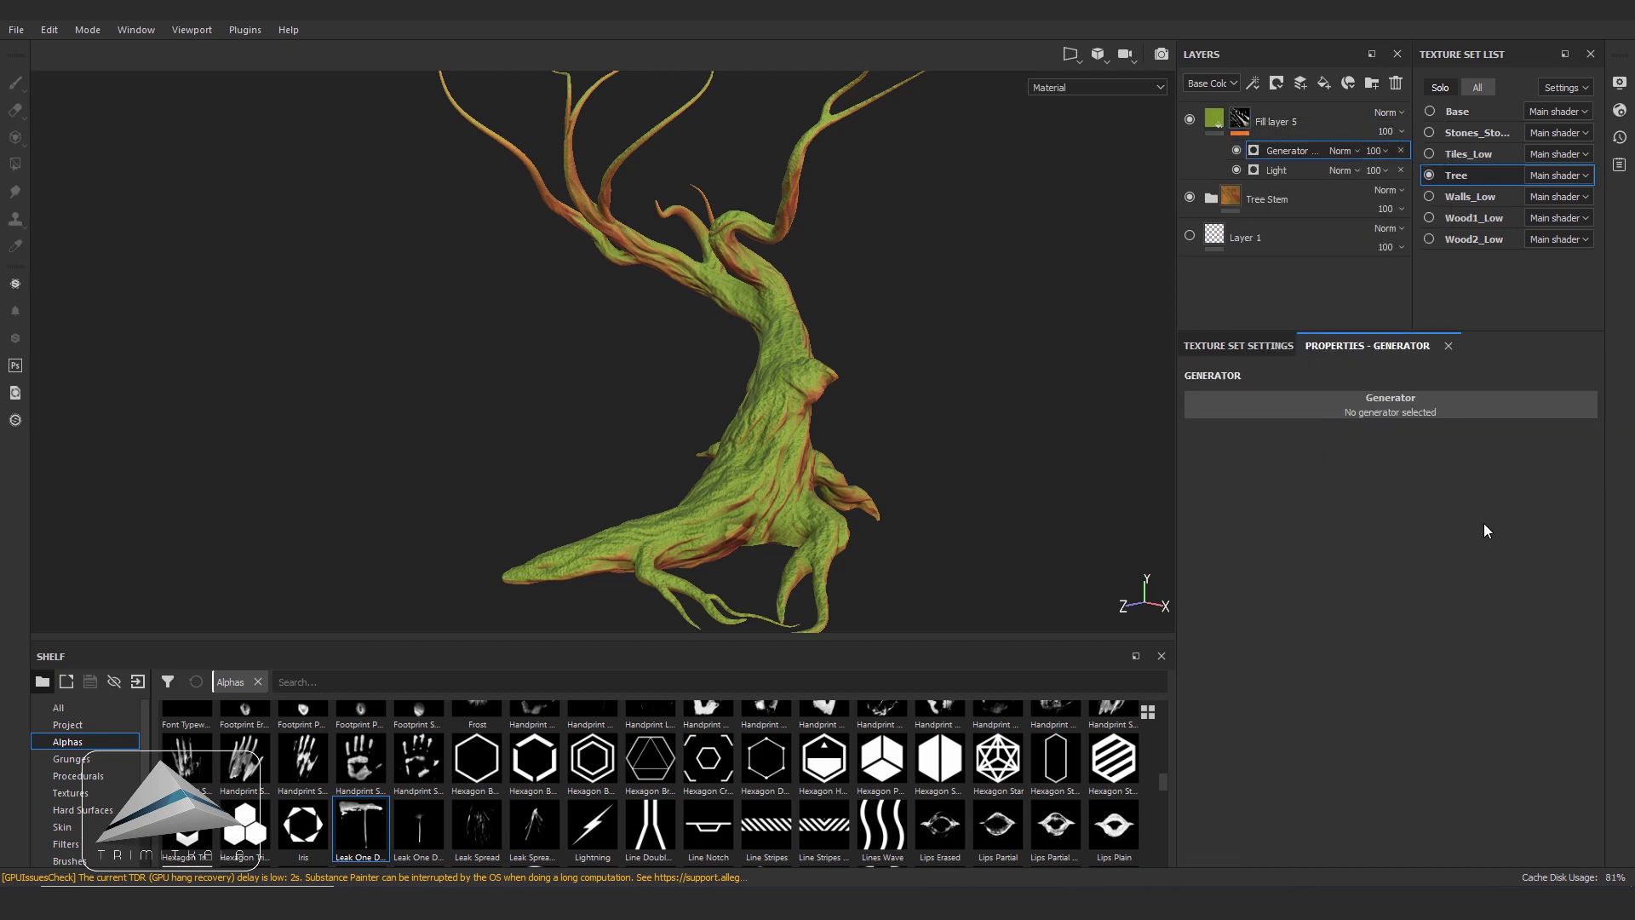
left_click(1476, 409)
left_click(1504, 458)
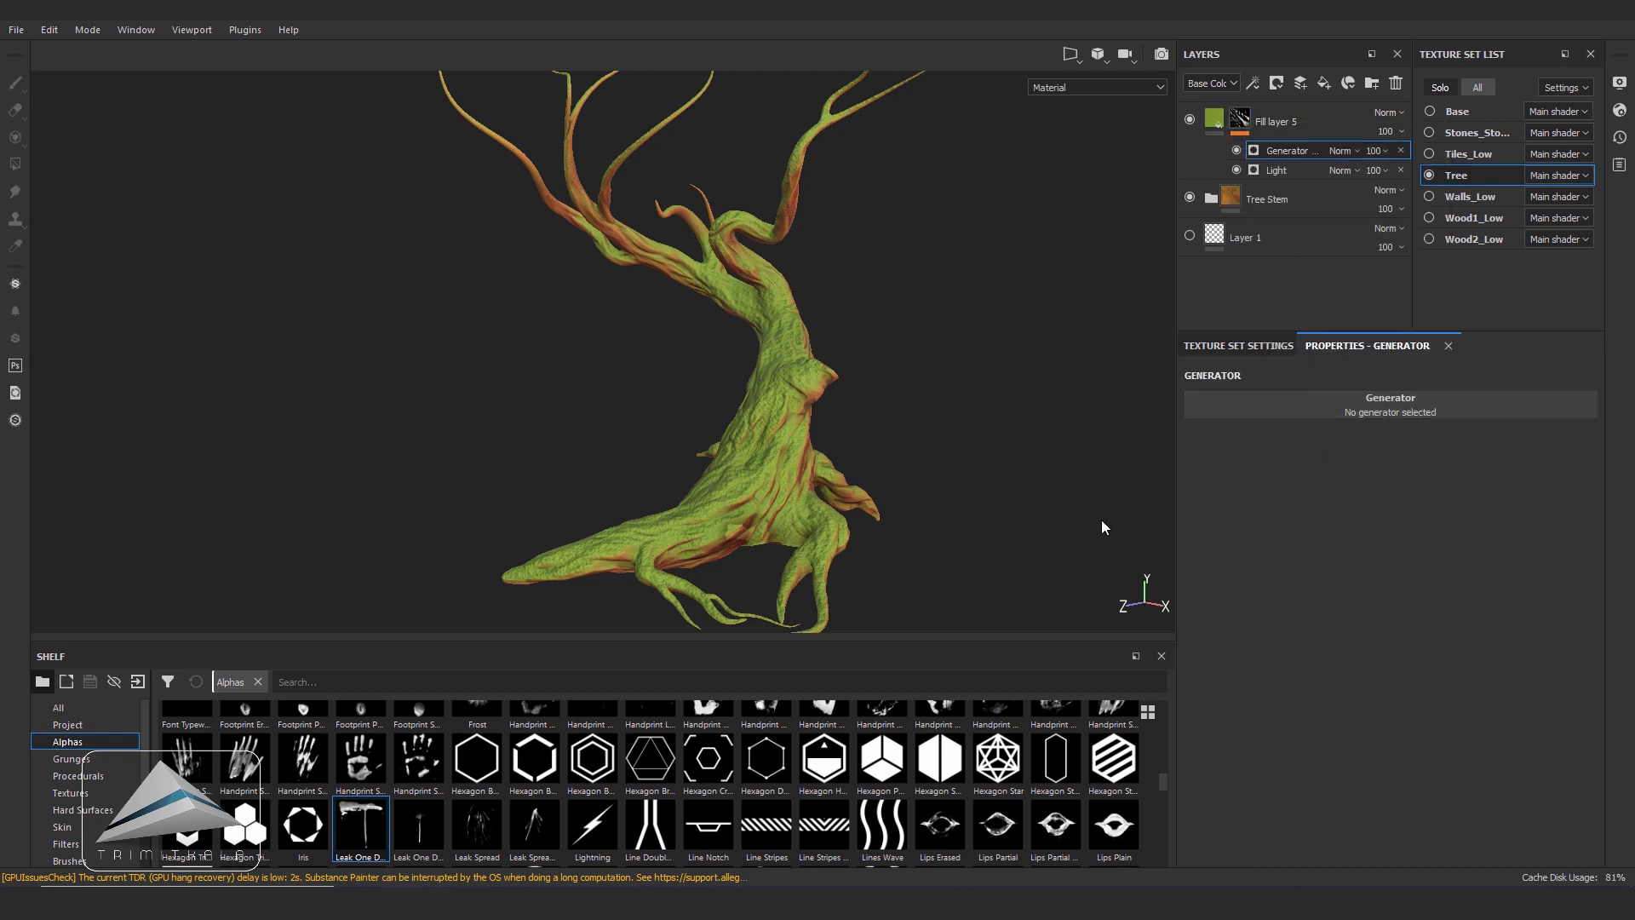
scroll(1096, 526, "up", 5)
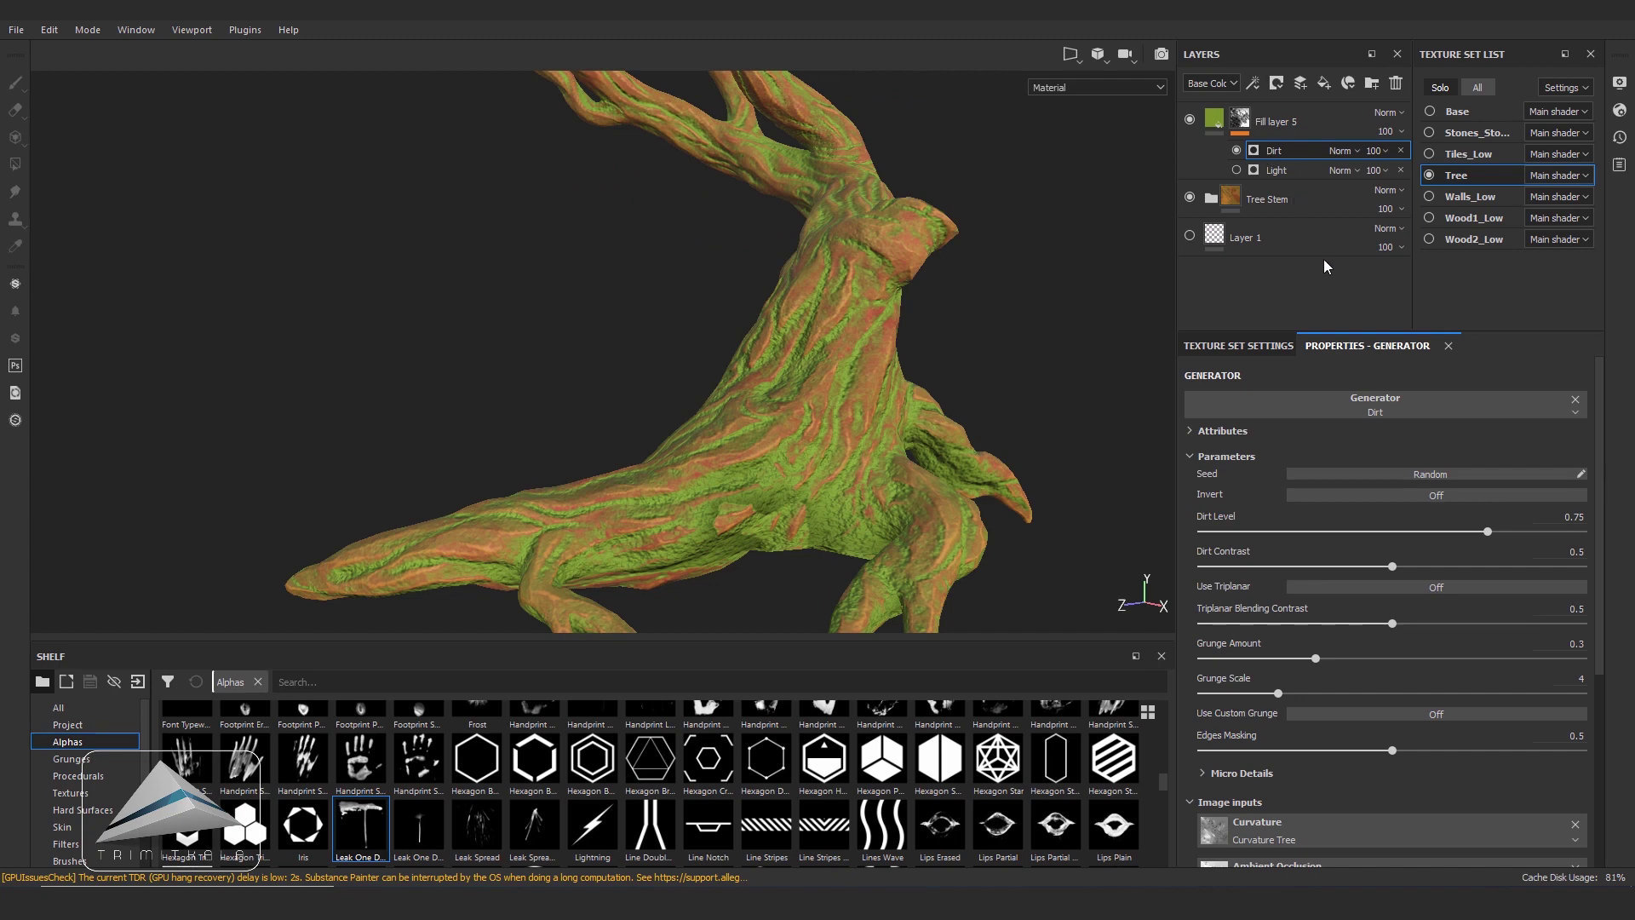
left_click(1439, 497)
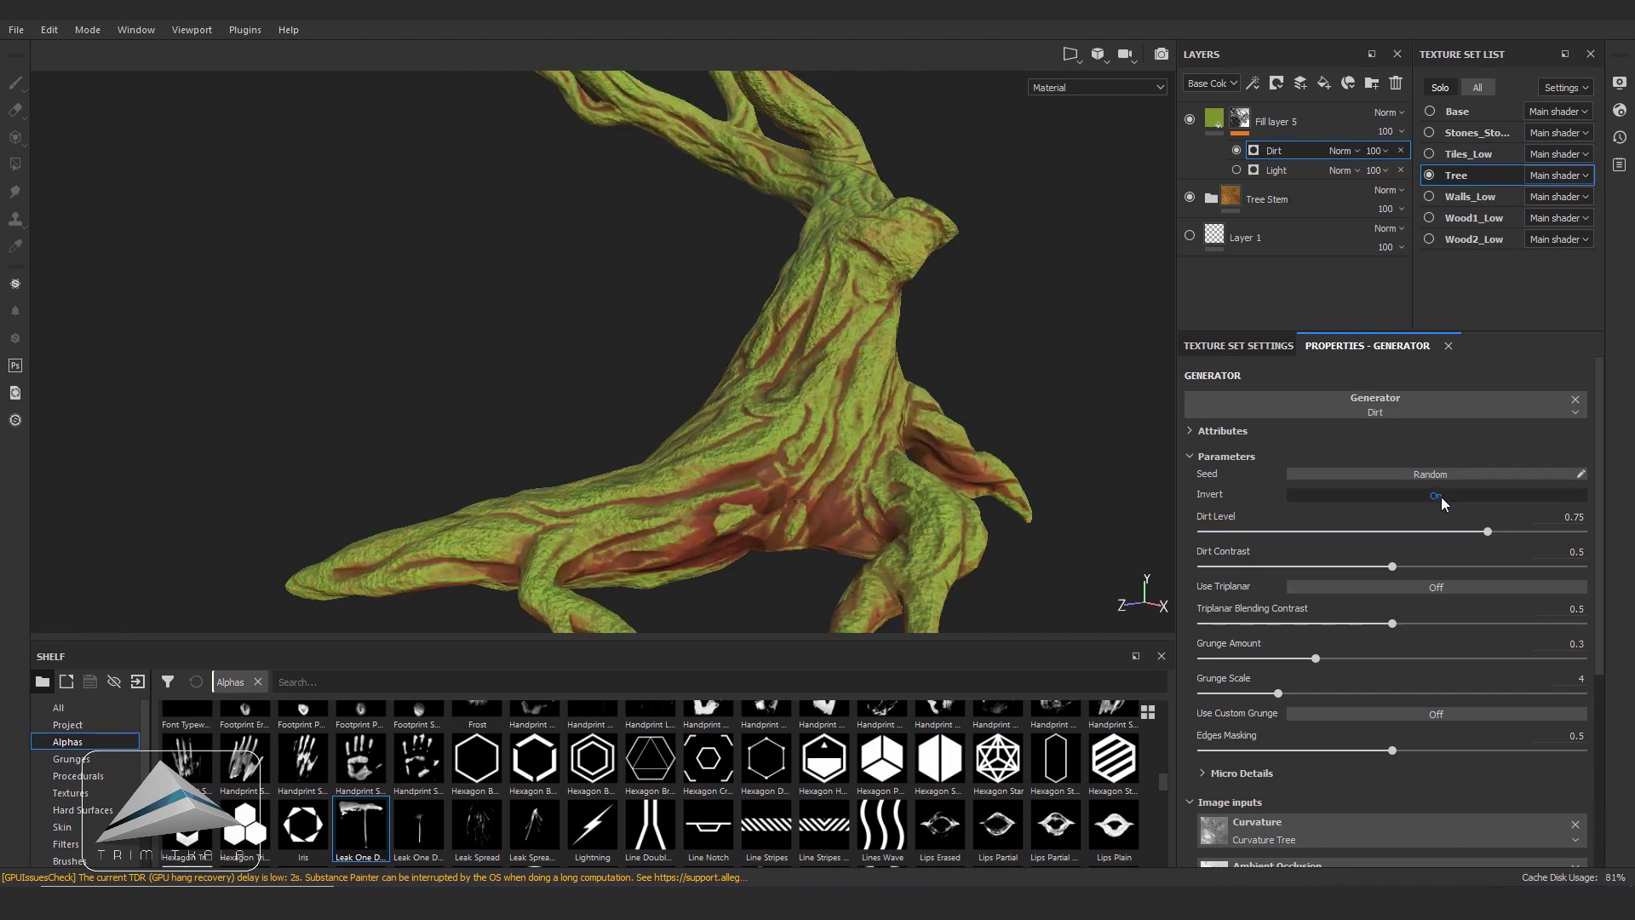
- Set the Dirt generator's blending mode to Multiply to thin the moss
left_click_drag(952, 341, 887, 339, "alt")
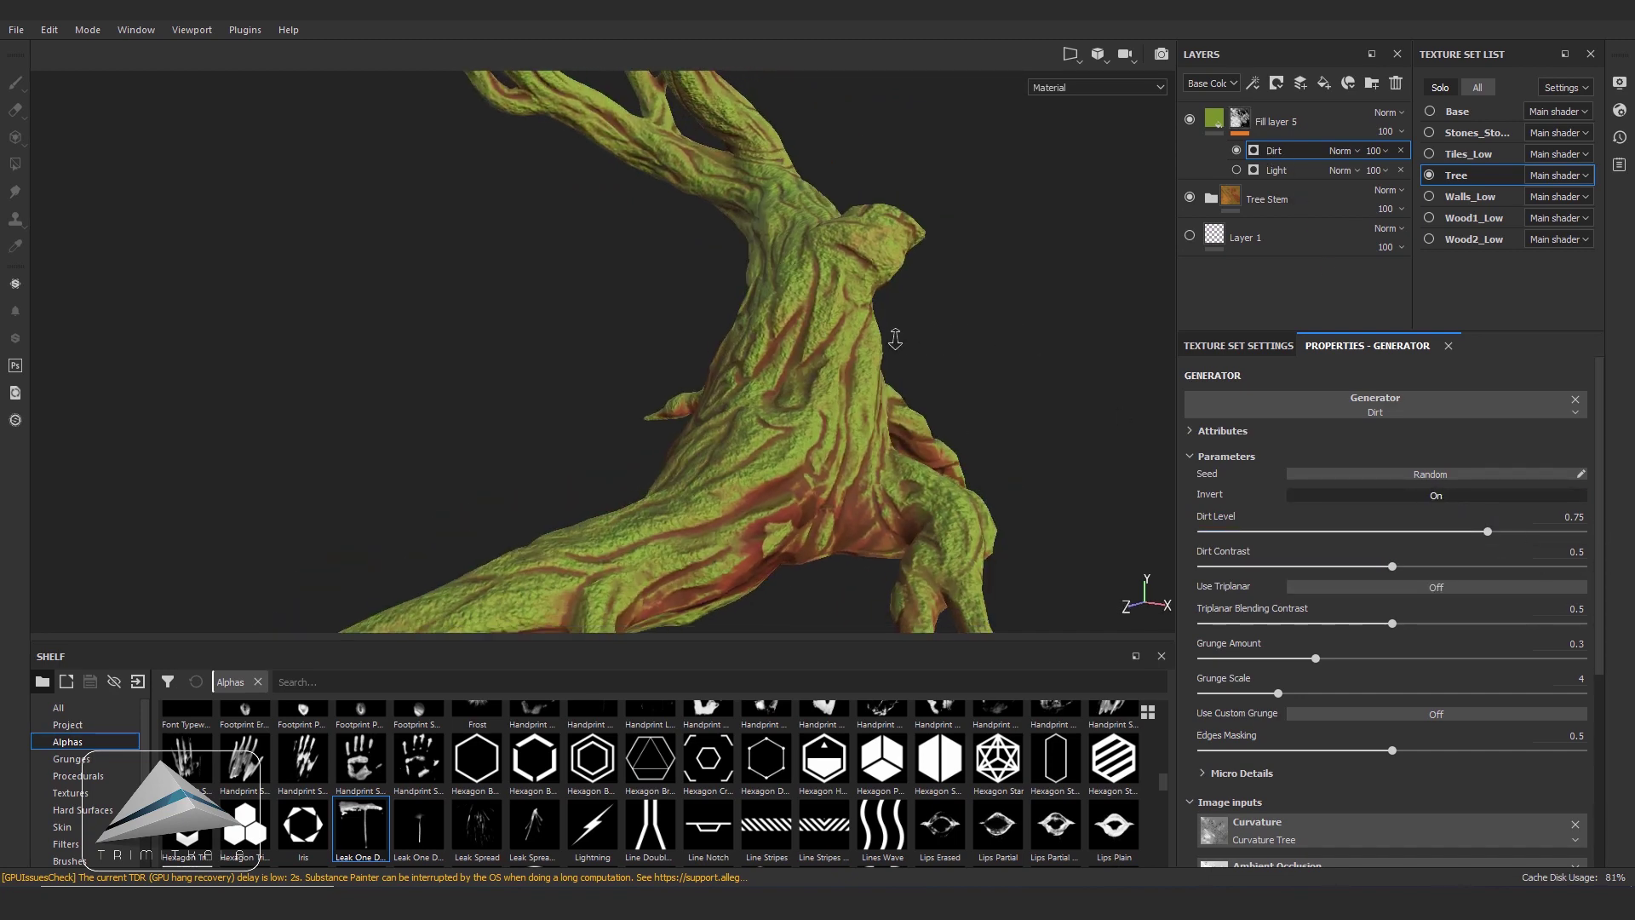
left_click(1237, 170)
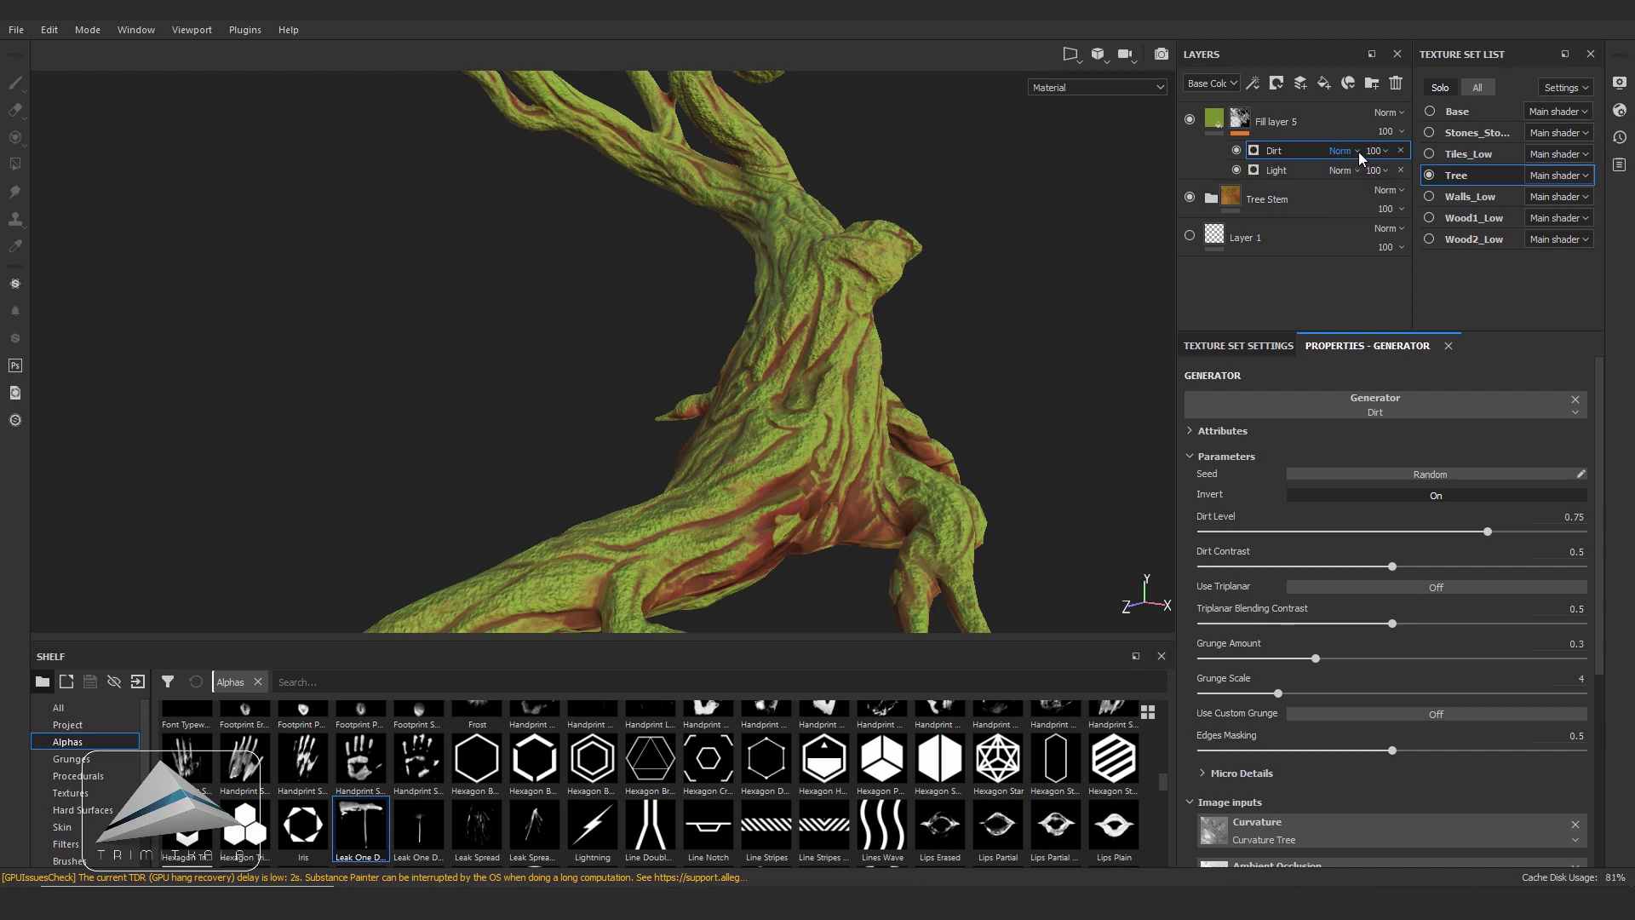
left_click(1354, 151)
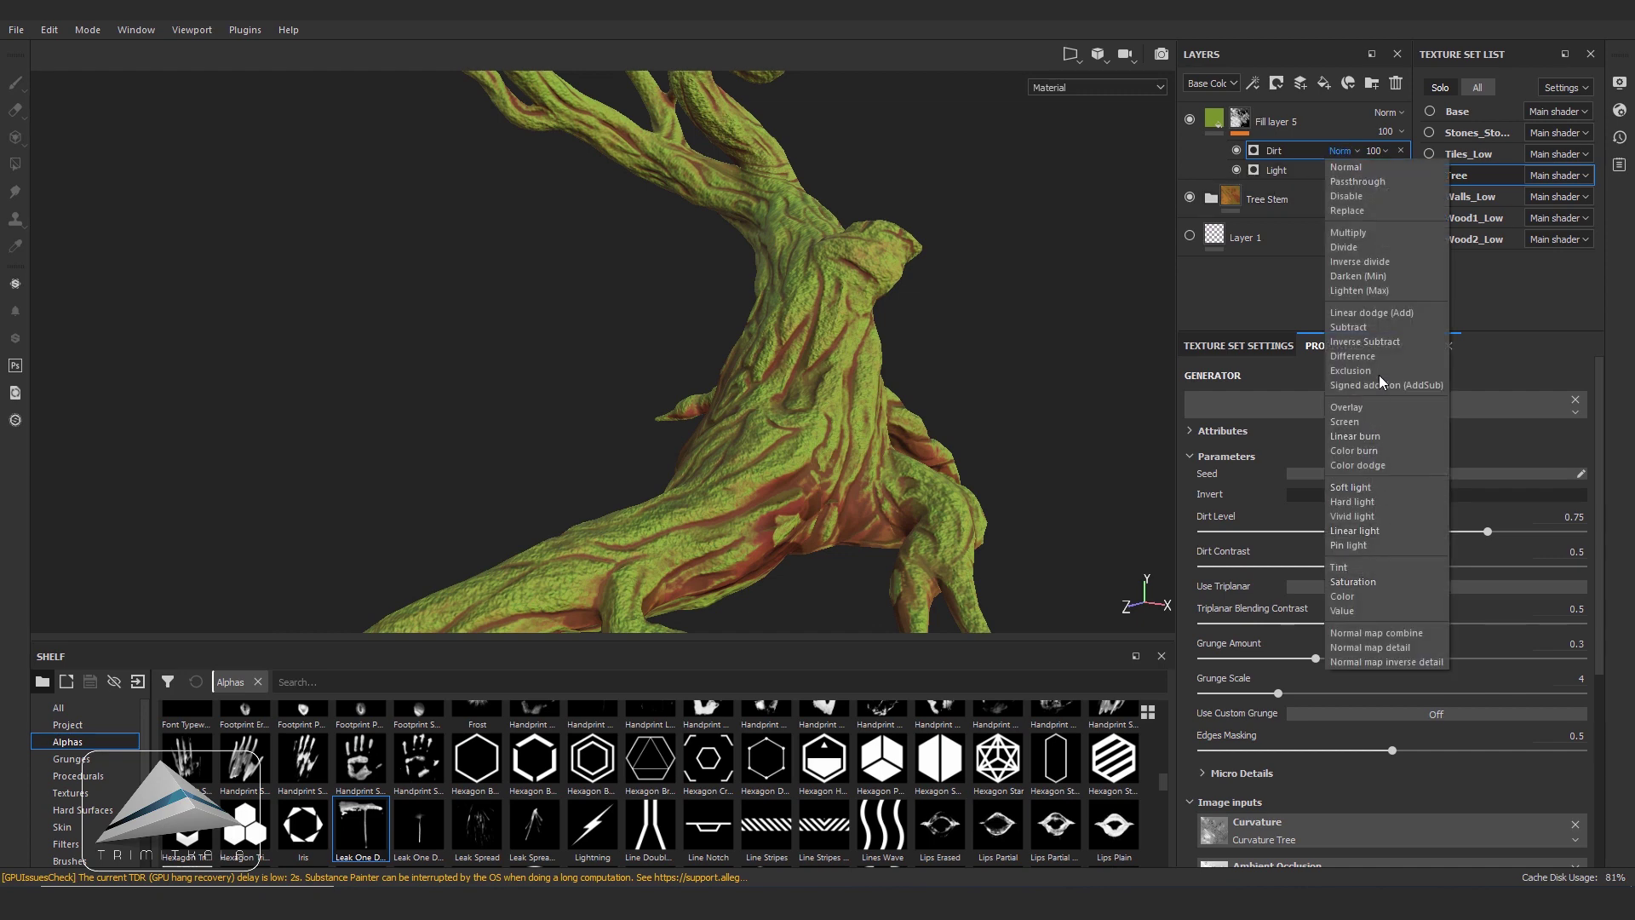
left_click(1355, 234)
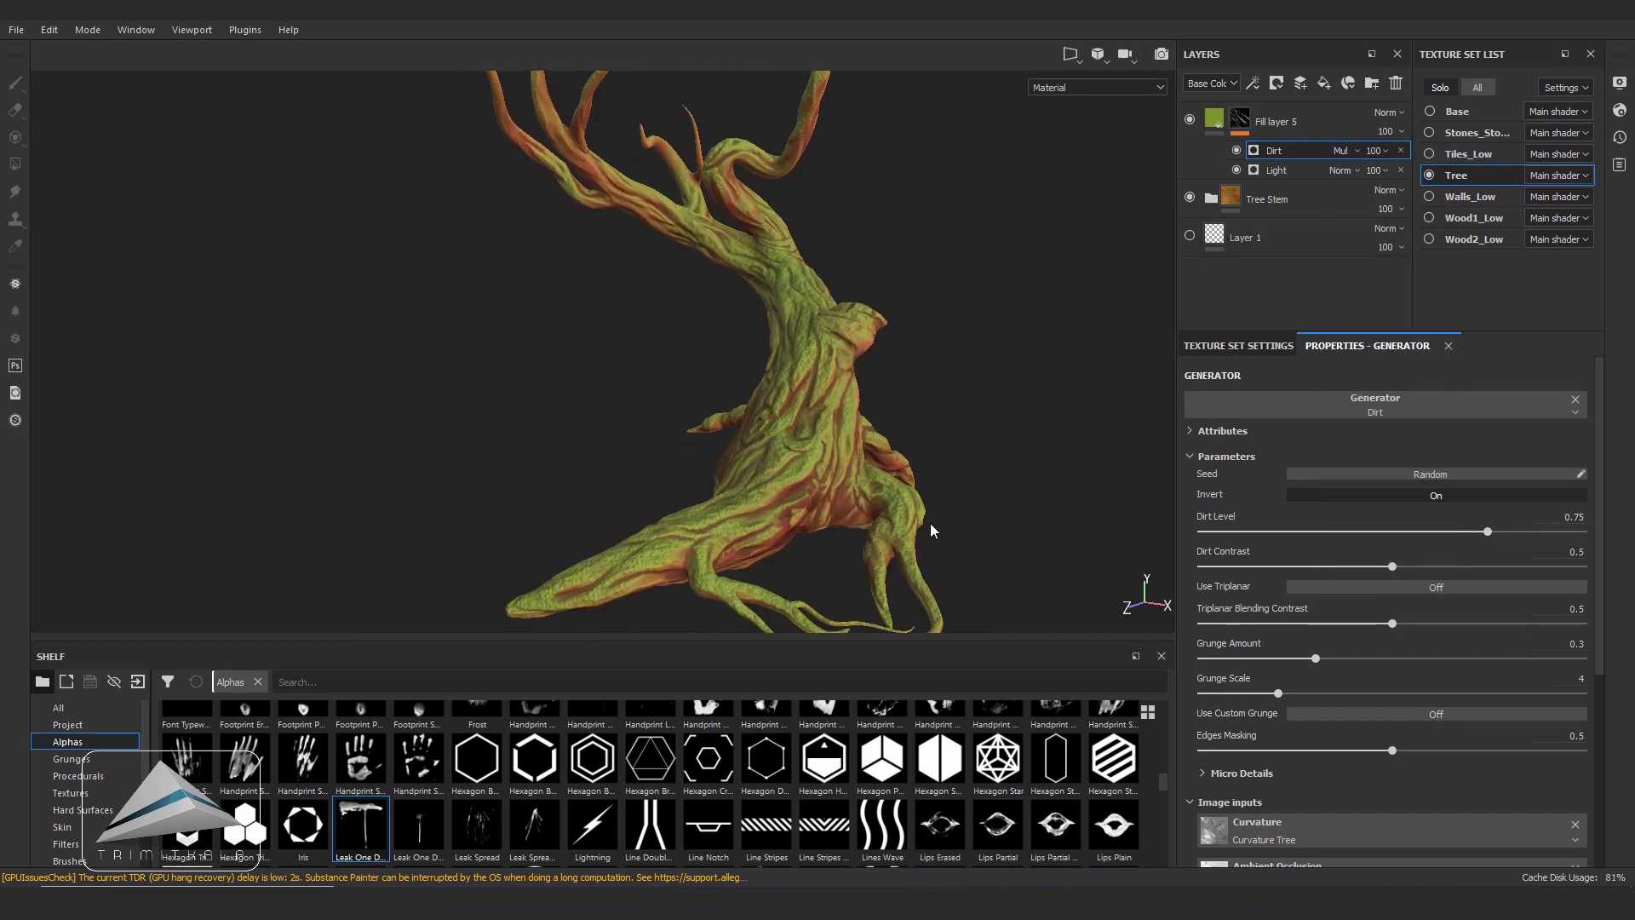
- Add a Paint effect to Fill layer 5's mask and show the Brushes shelf
right_click(1246, 123)
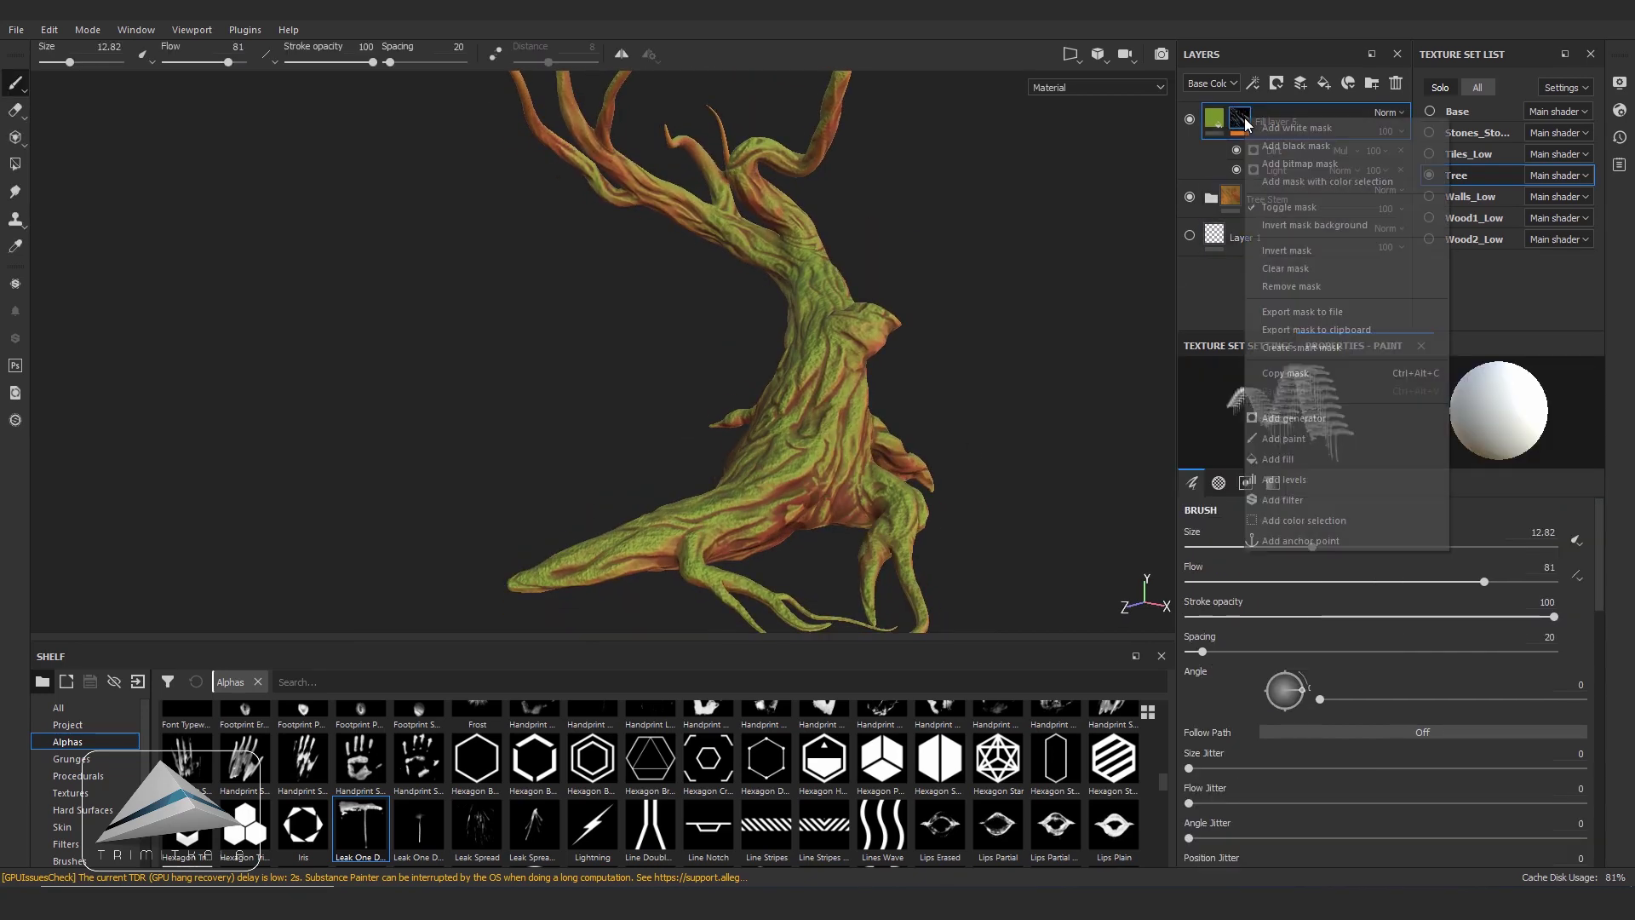
left_click(1297, 438)
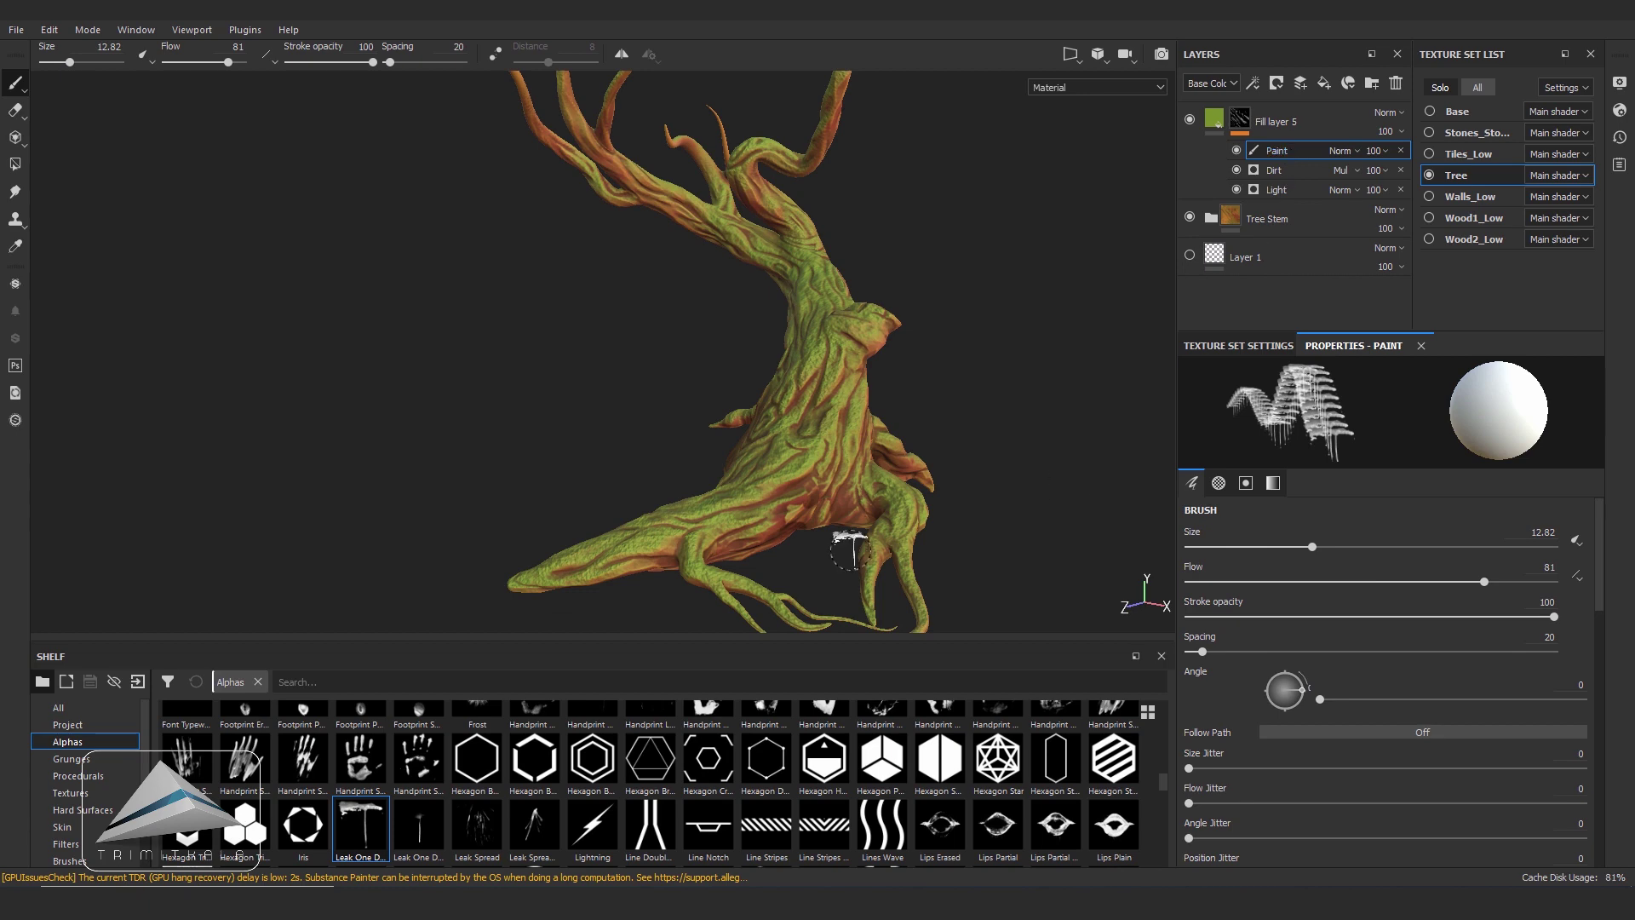
scroll(929, 782, "up", 5)
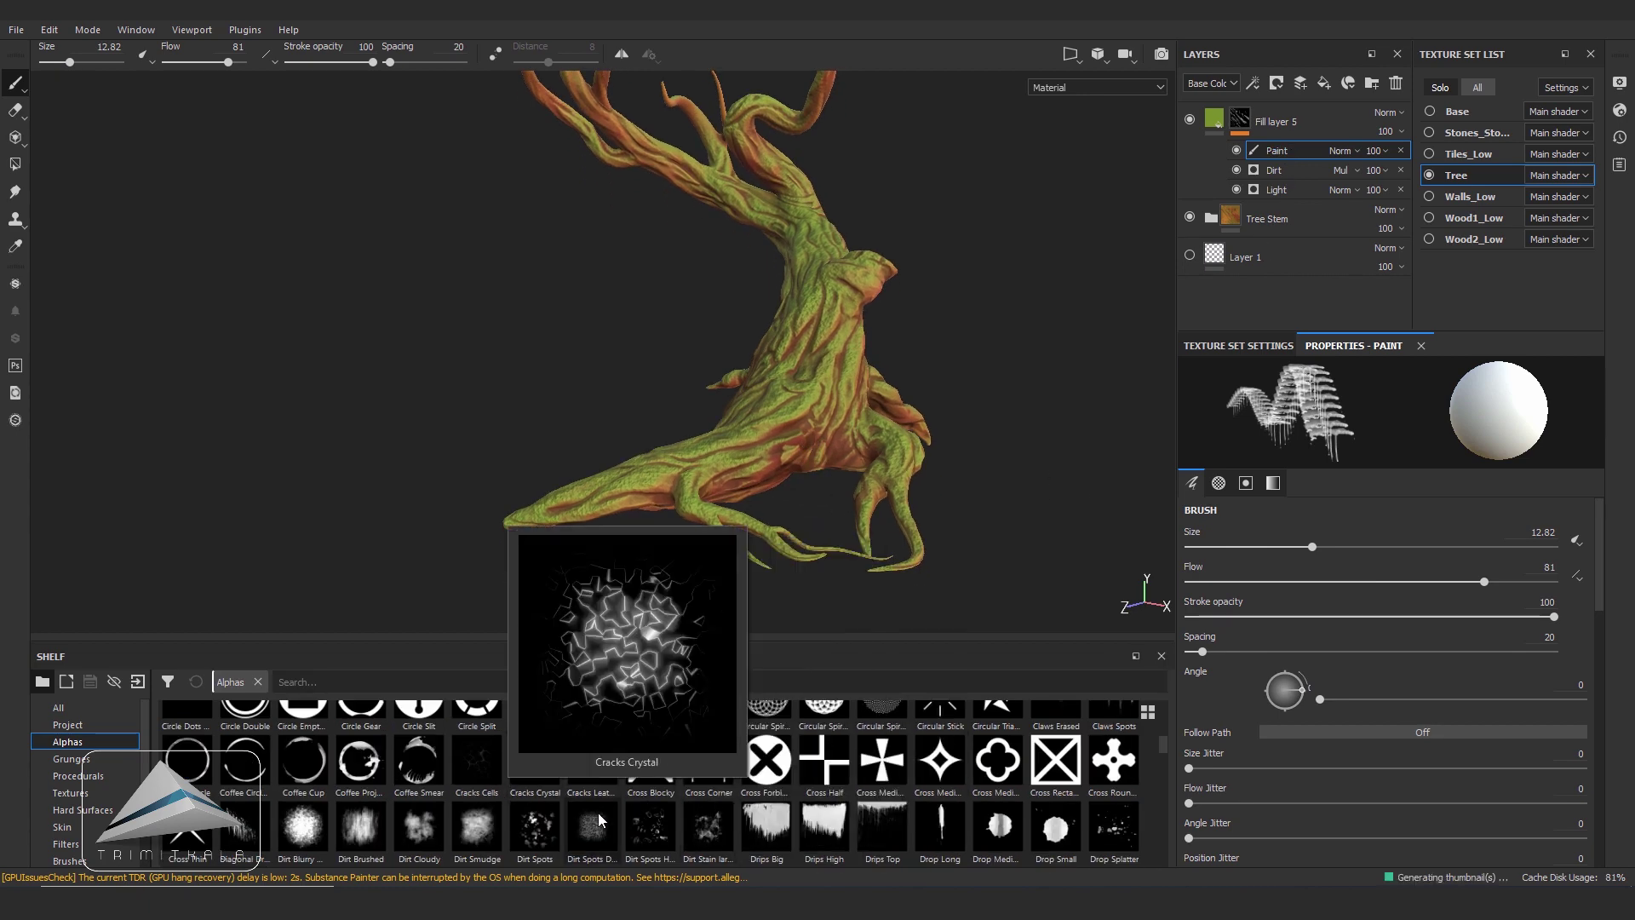
left_click(70, 861)
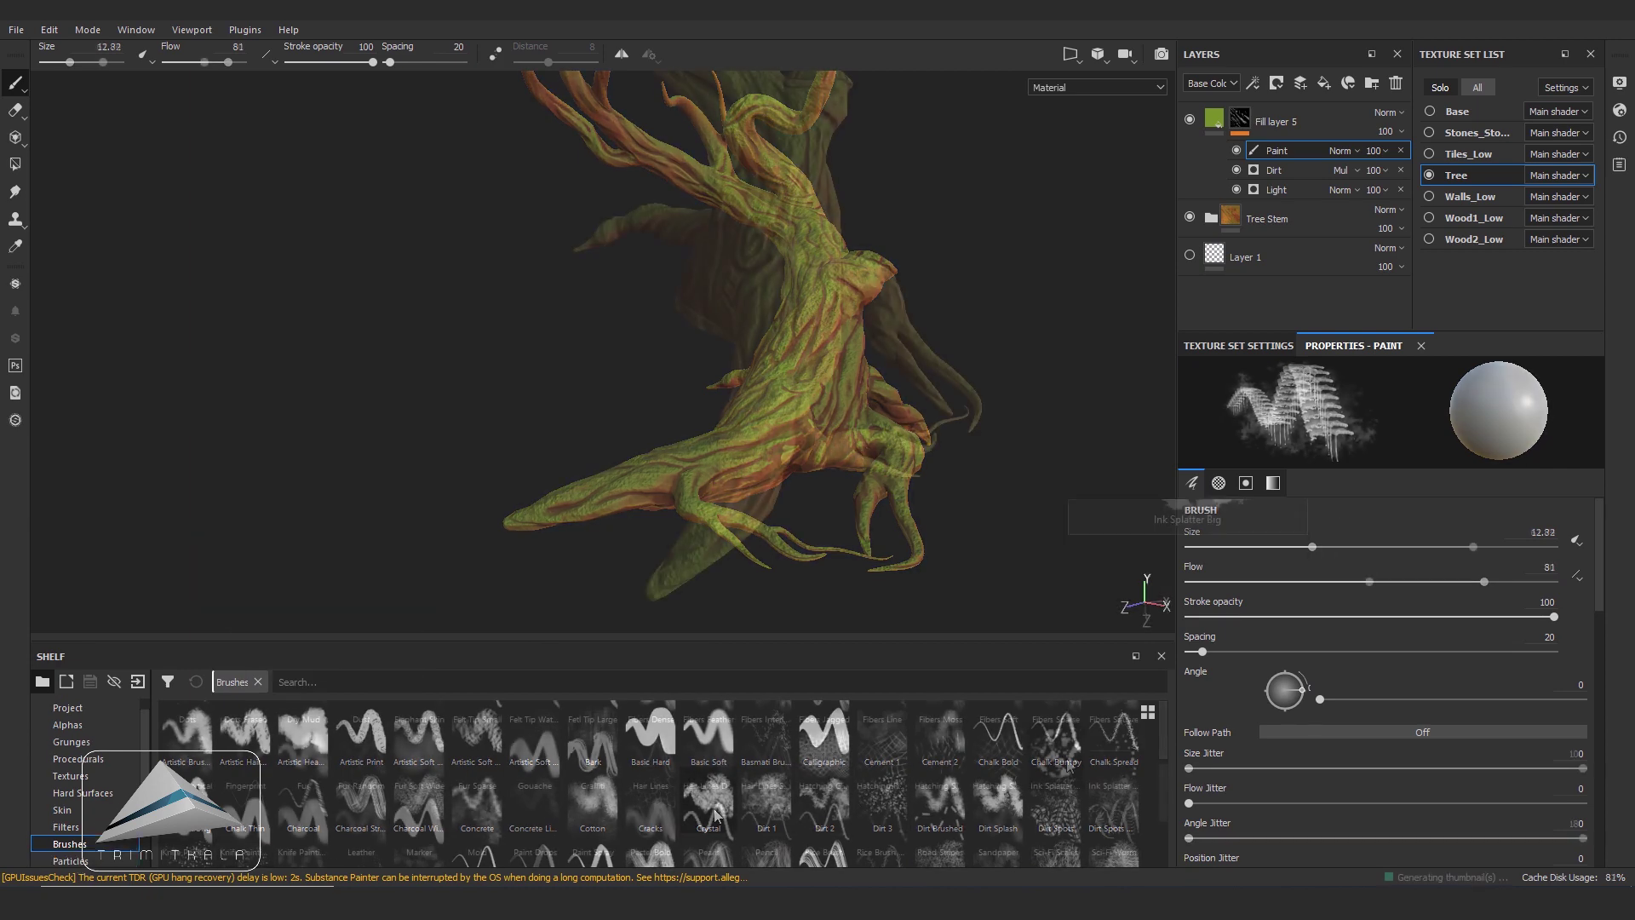
- Paint Ink Splatter strokes over the tree's upper branches to break up the moss
left_click_drag(937, 506, 712, 548, "alt")
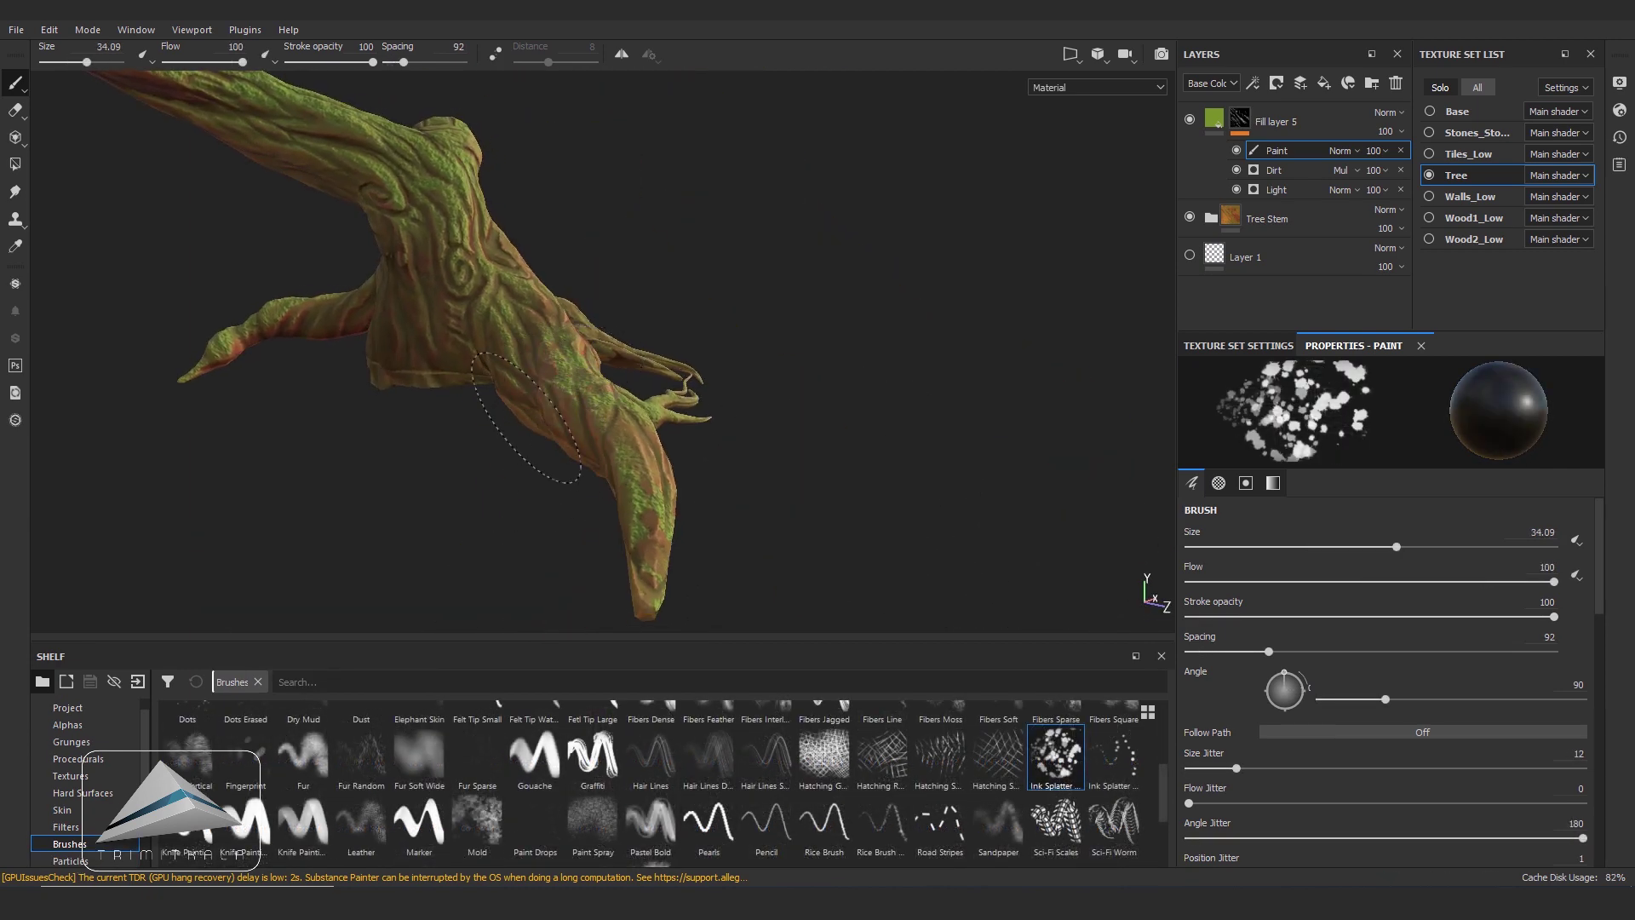
left_click_drag(722, 438, 610, 522, "alt")
left_click_drag(956, 467, 730, 519, "alt")
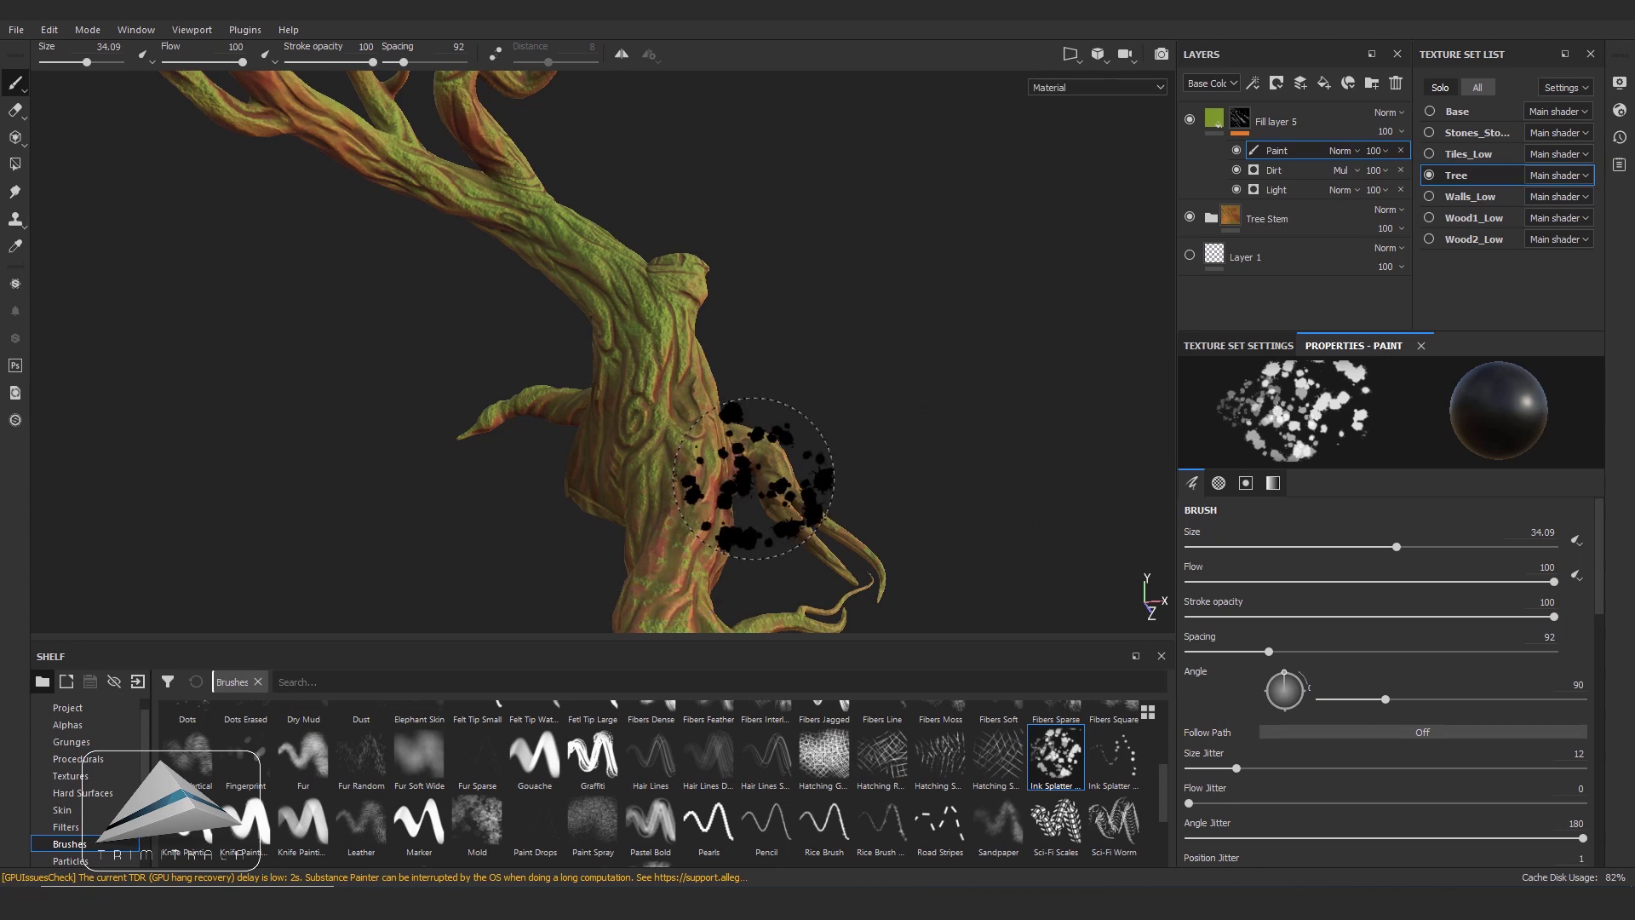
left_click_drag(693, 273, 748, 346, "alt")
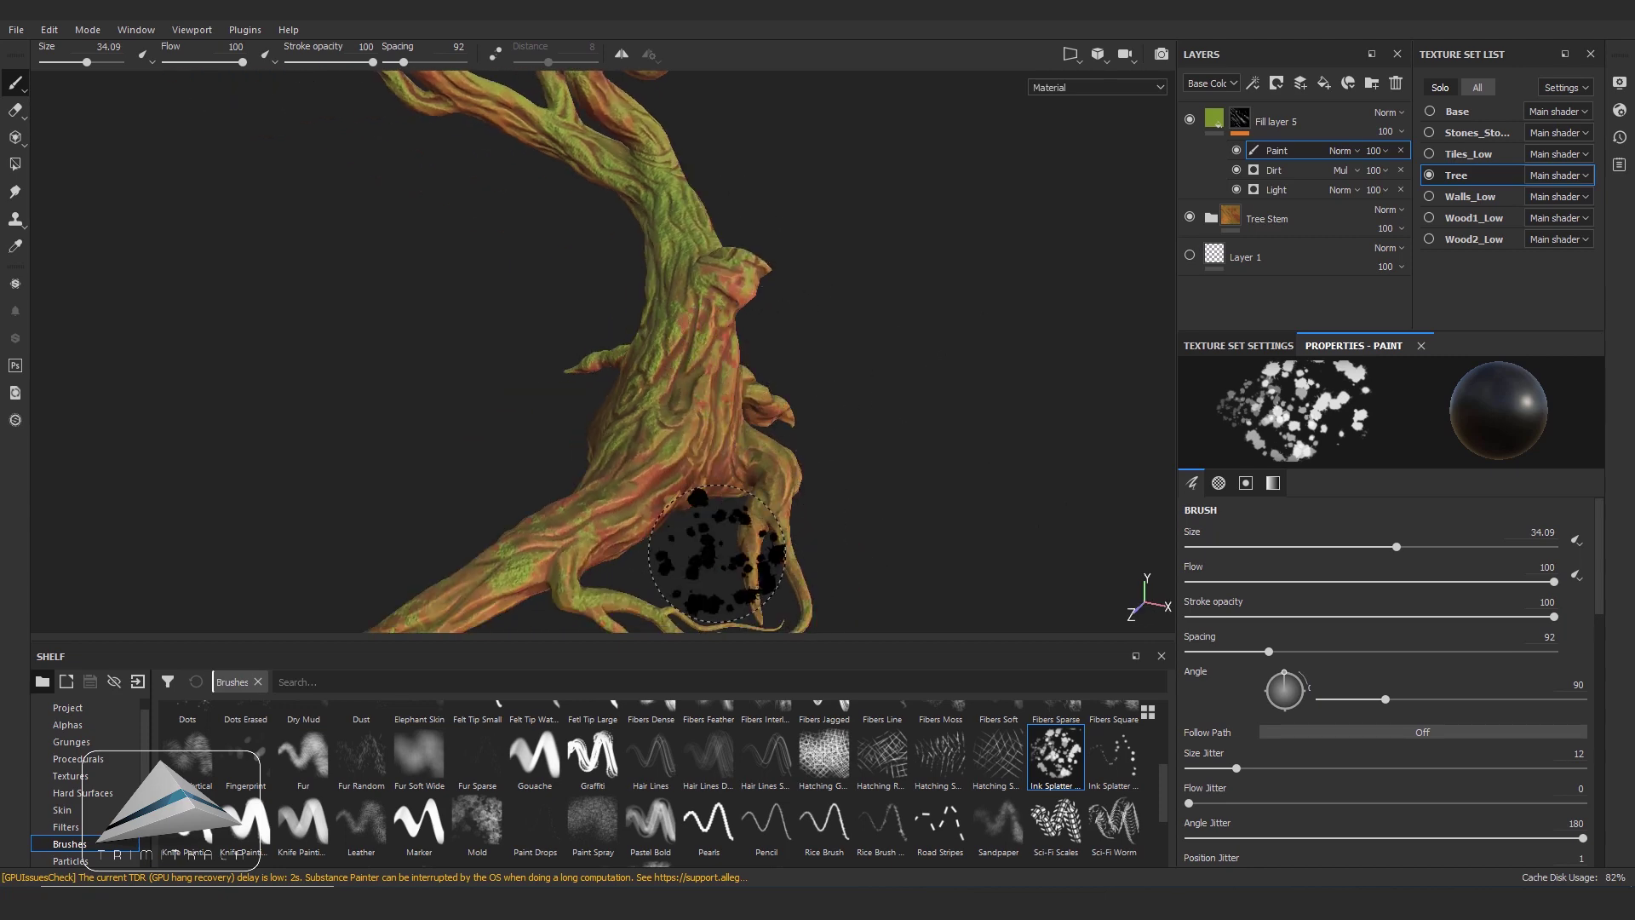
left_click_drag(712, 548, 903, 276, "alt")
right_click_drag(694, 376, 630, 298, "shift")
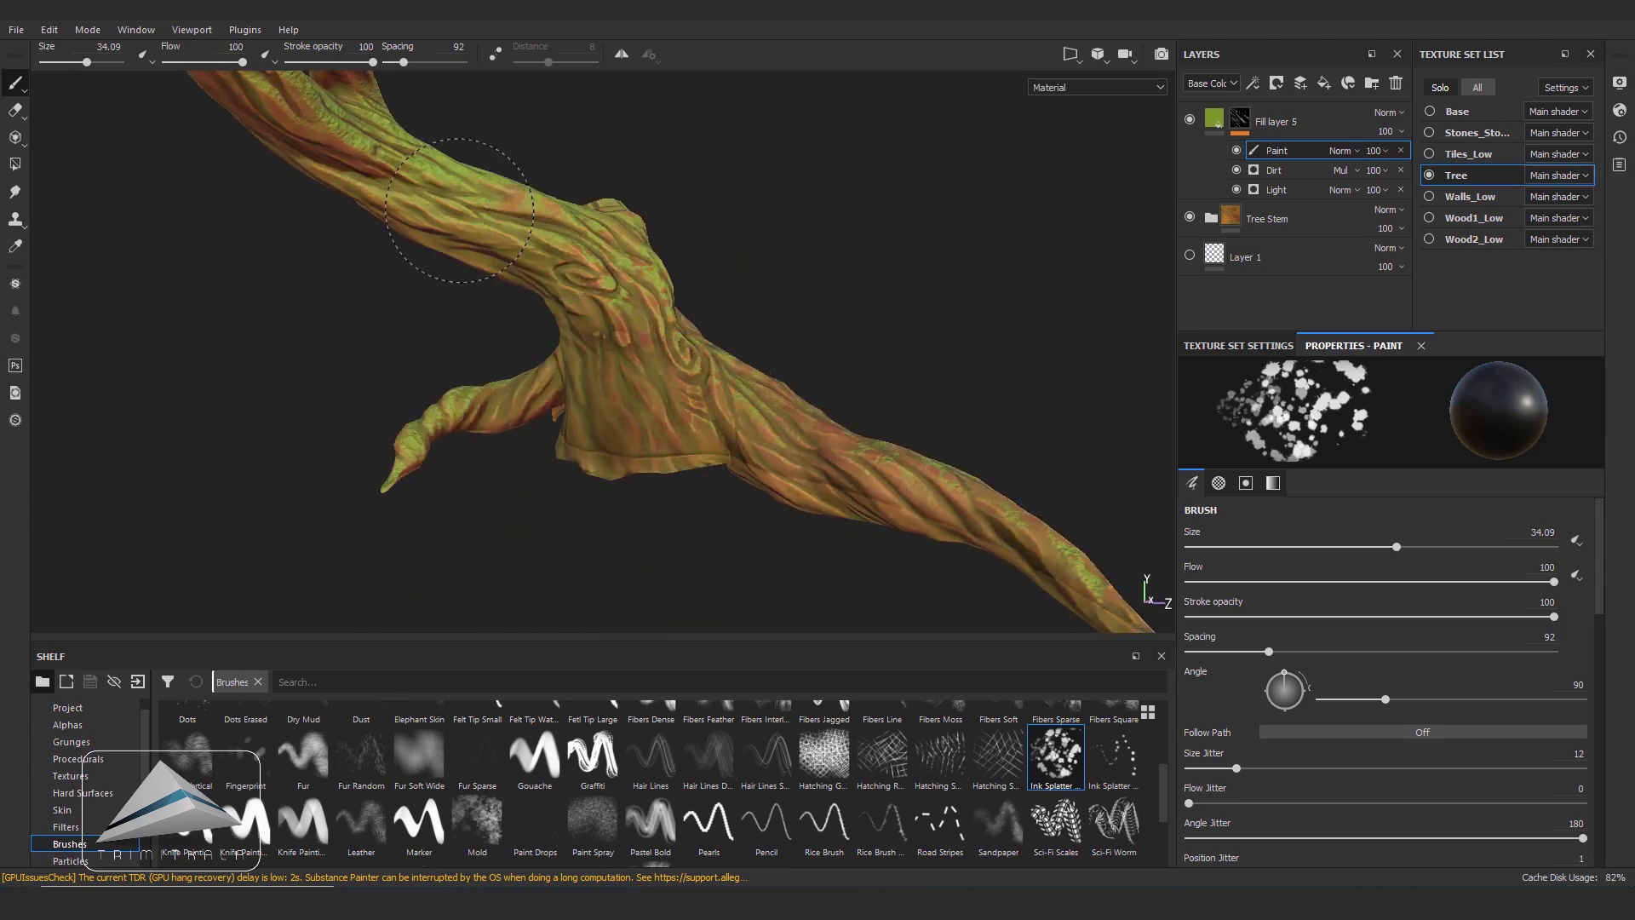
left_click_drag(728, 368, 504, 346, "alt")
mouse_move(876, 431)
left_mouse_down("alt")
mouse_move(860, 584)
mouse_move(566, 310)
left_mouse_up("alt")
left_click_drag(657, 145, 839, 165, "alt")
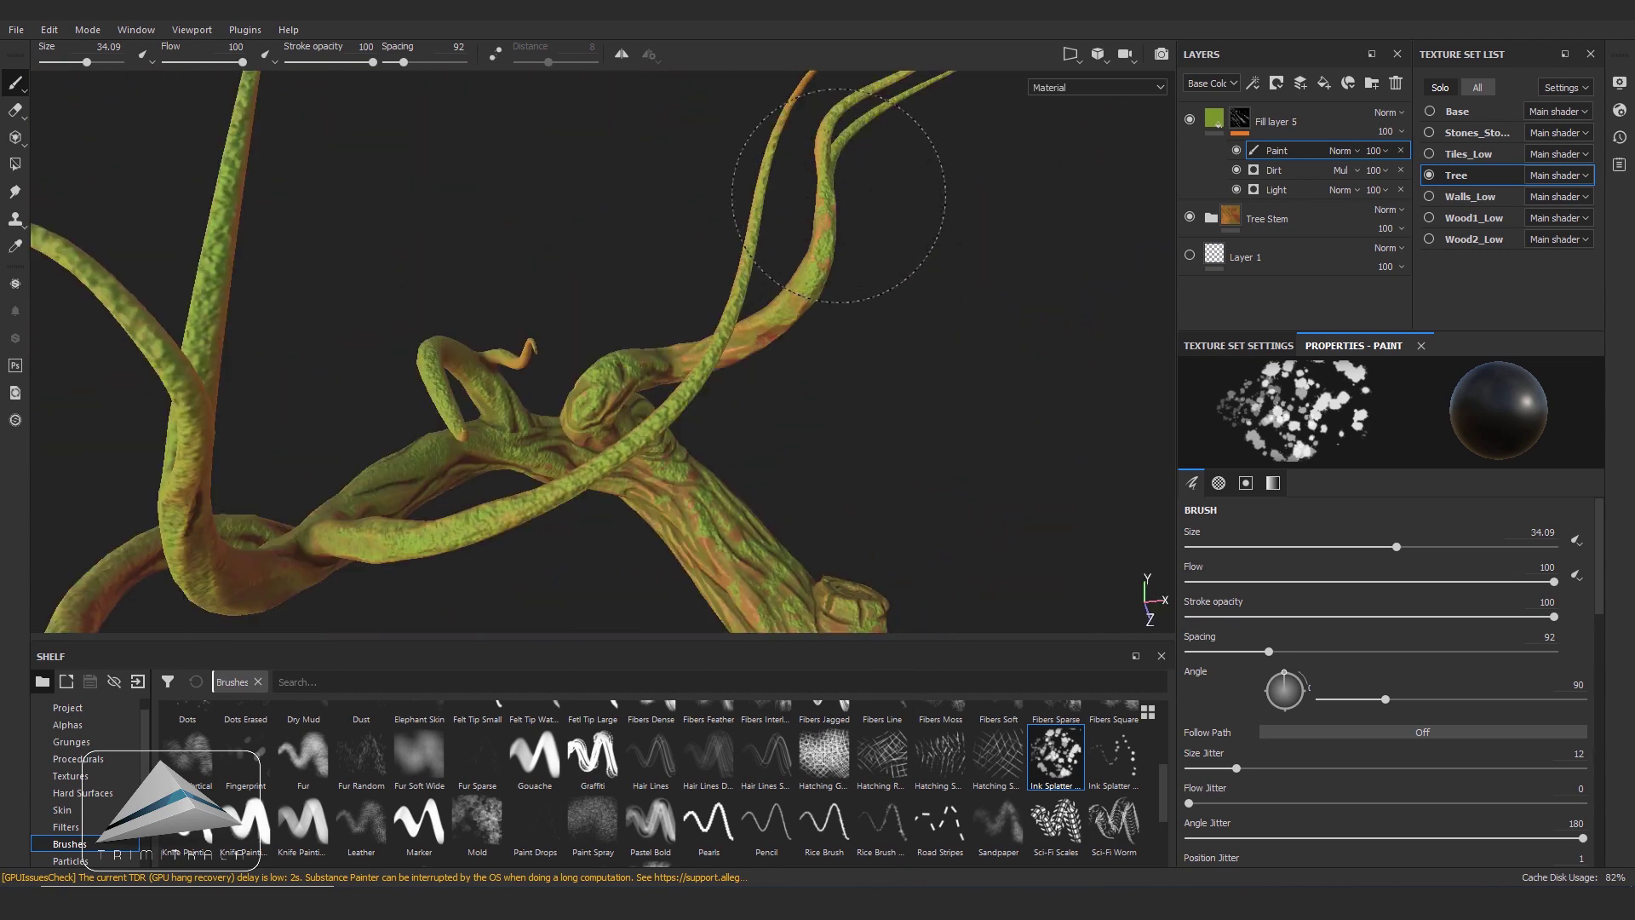
mouse_move(971, 128)
left_mouse_down("alt")
mouse_move(767, 321)
mouse_move(584, 383)
left_mouse_up("alt")
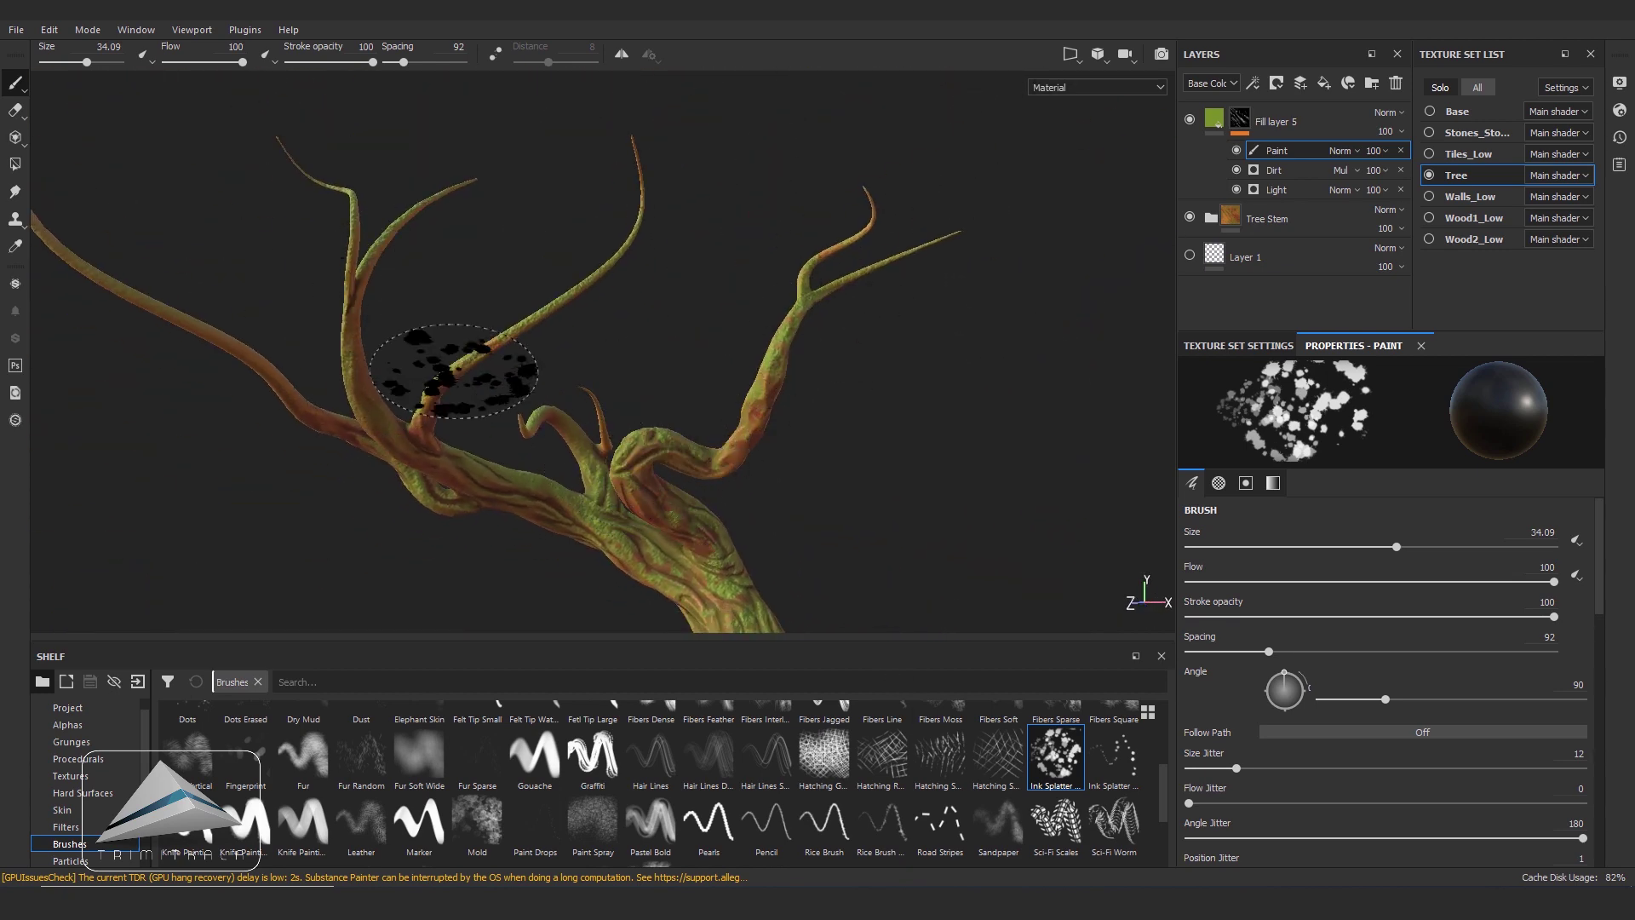
left_click_drag(605, 286, 441, 353)
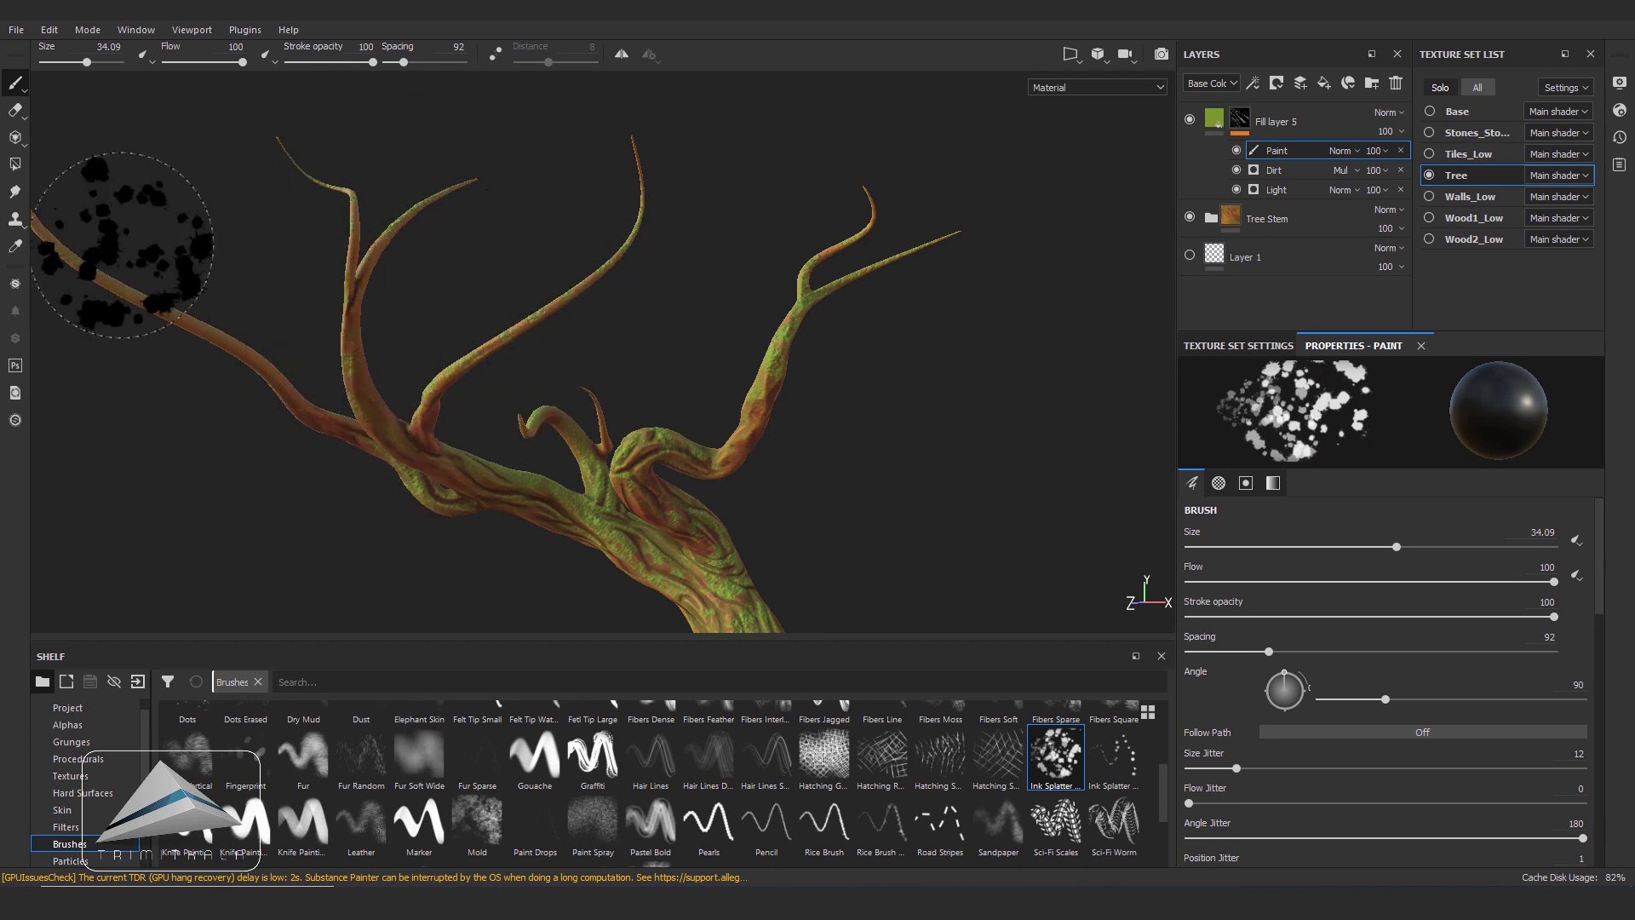
- Orbit around the trunk to review the splattered moss, then select Fill layer 5
left_click_drag(425, 524, 290, 273, "alt")
mouse_move(144, 494)
left_mouse_down("alt")
mouse_move(171, 374)
mouse_move(750, 486)
left_mouse_up("alt")
middle_click_drag(681, 588, 596, 426, "alt")
mouse_move(664, 575)
left_mouse_down("alt")
mouse_move(584, 347)
mouse_move(748, 529)
mouse_move(920, 520)
mouse_move(797, 404)
left_mouse_up("alt")
mouse_move(825, 452)
right_mouse_down("shift")
mouse_move(1004, 409)
mouse_move(895, 446)
right_mouse_up("shift")
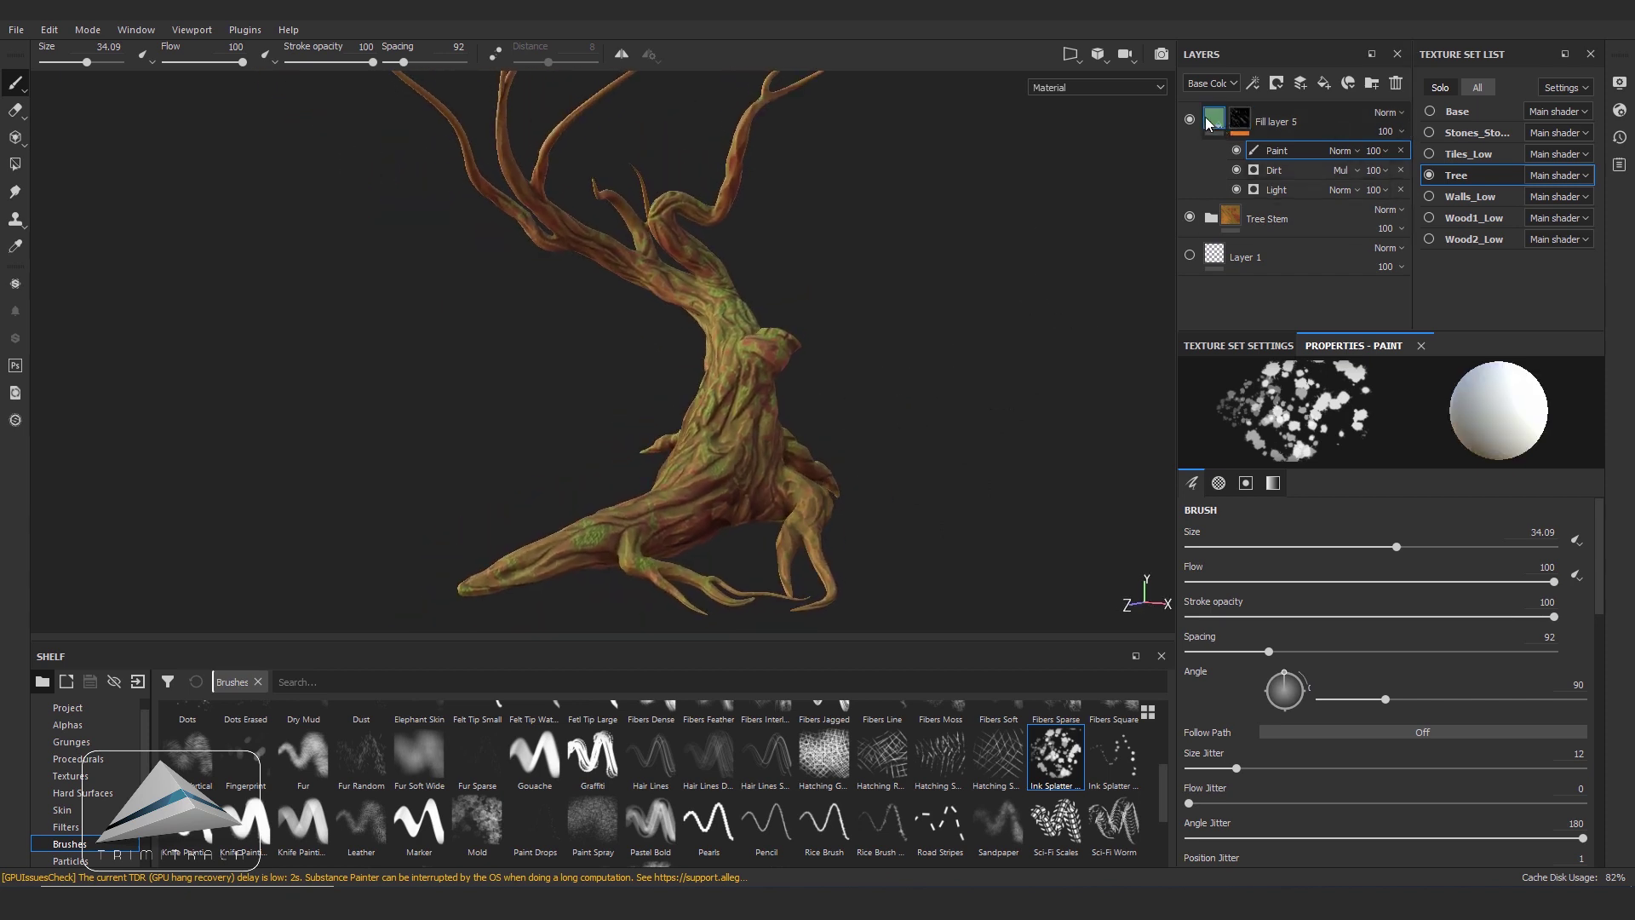
left_click(1208, 124)
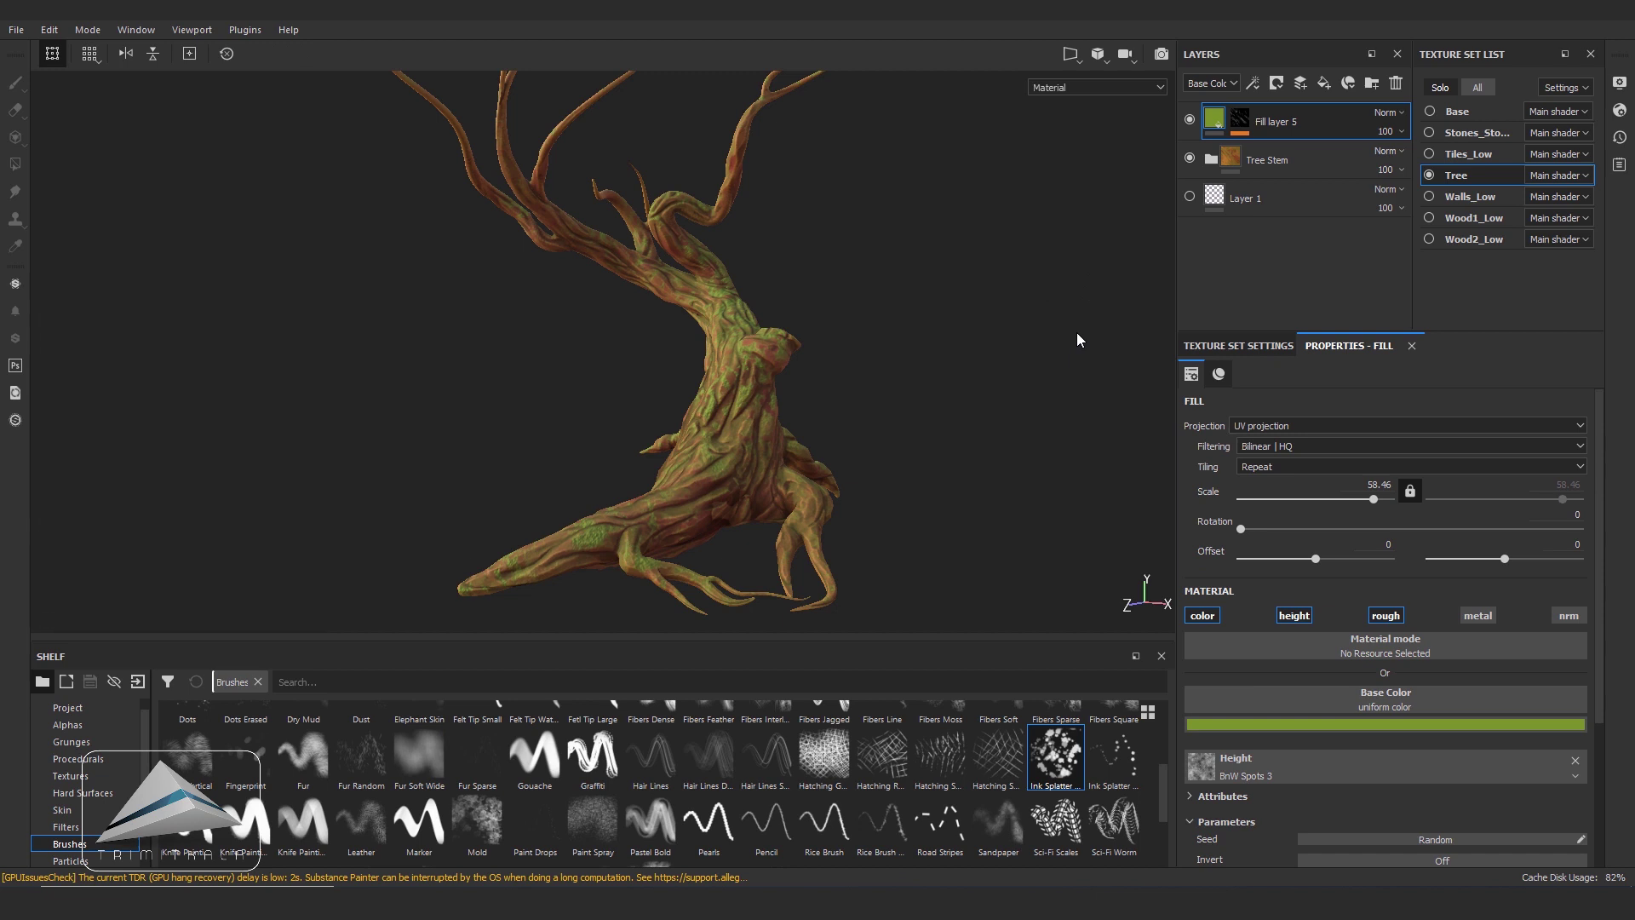
- Duplicate Fill layer 5 and give the copy a darker green base colour
key("ctrl+d")
left_click(1392, 719)
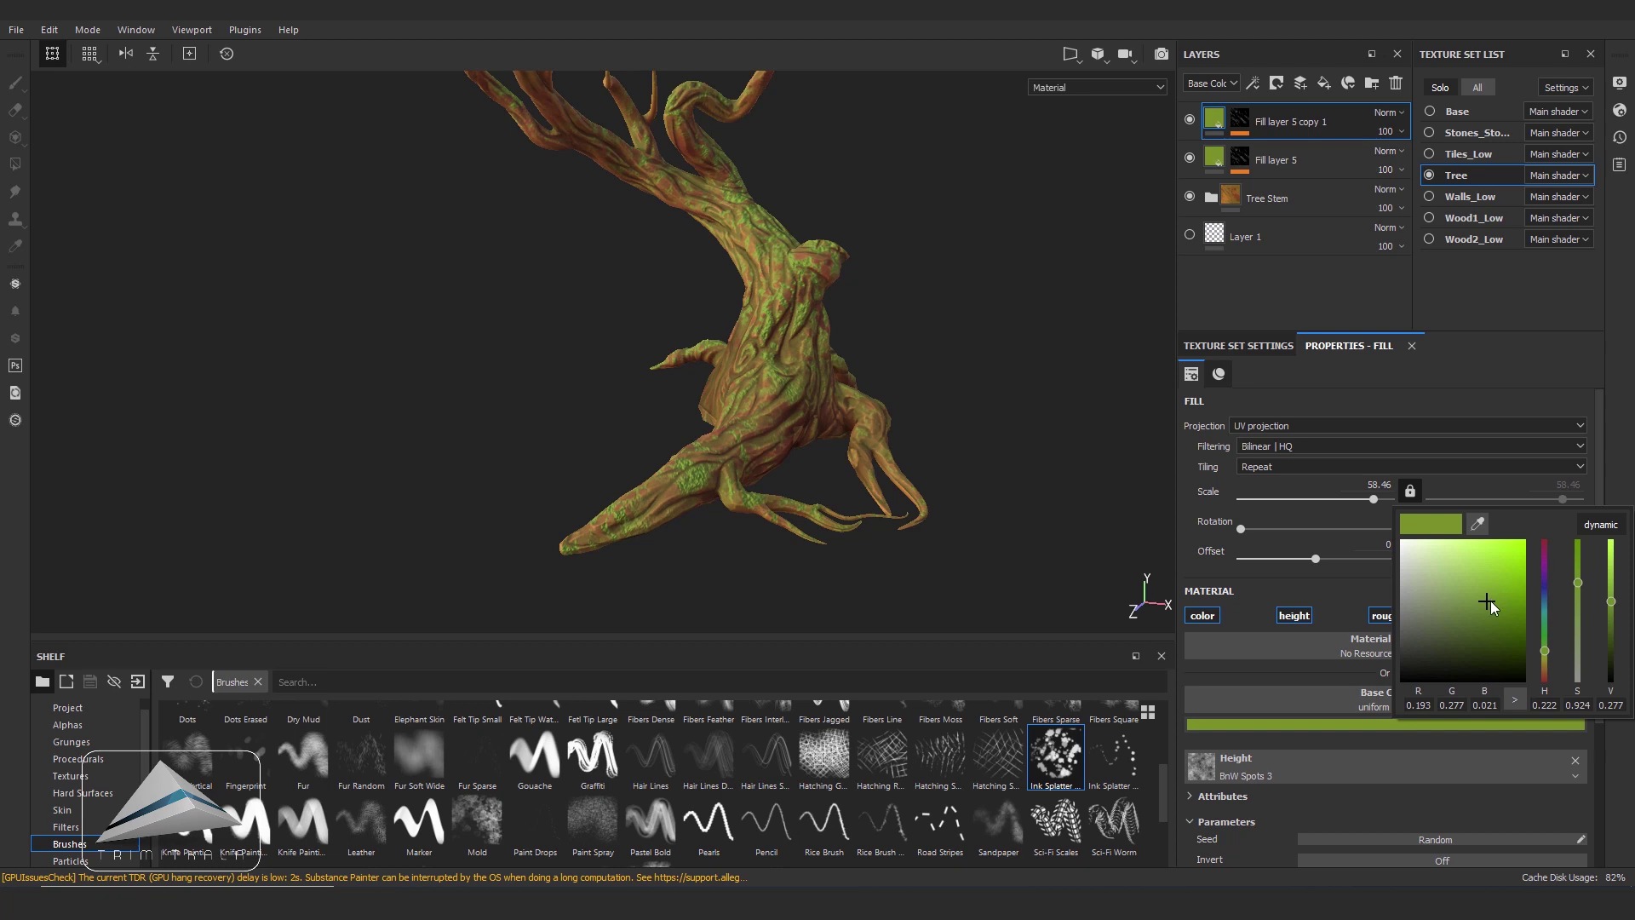
left_click_drag(1486, 606, 1501, 629)
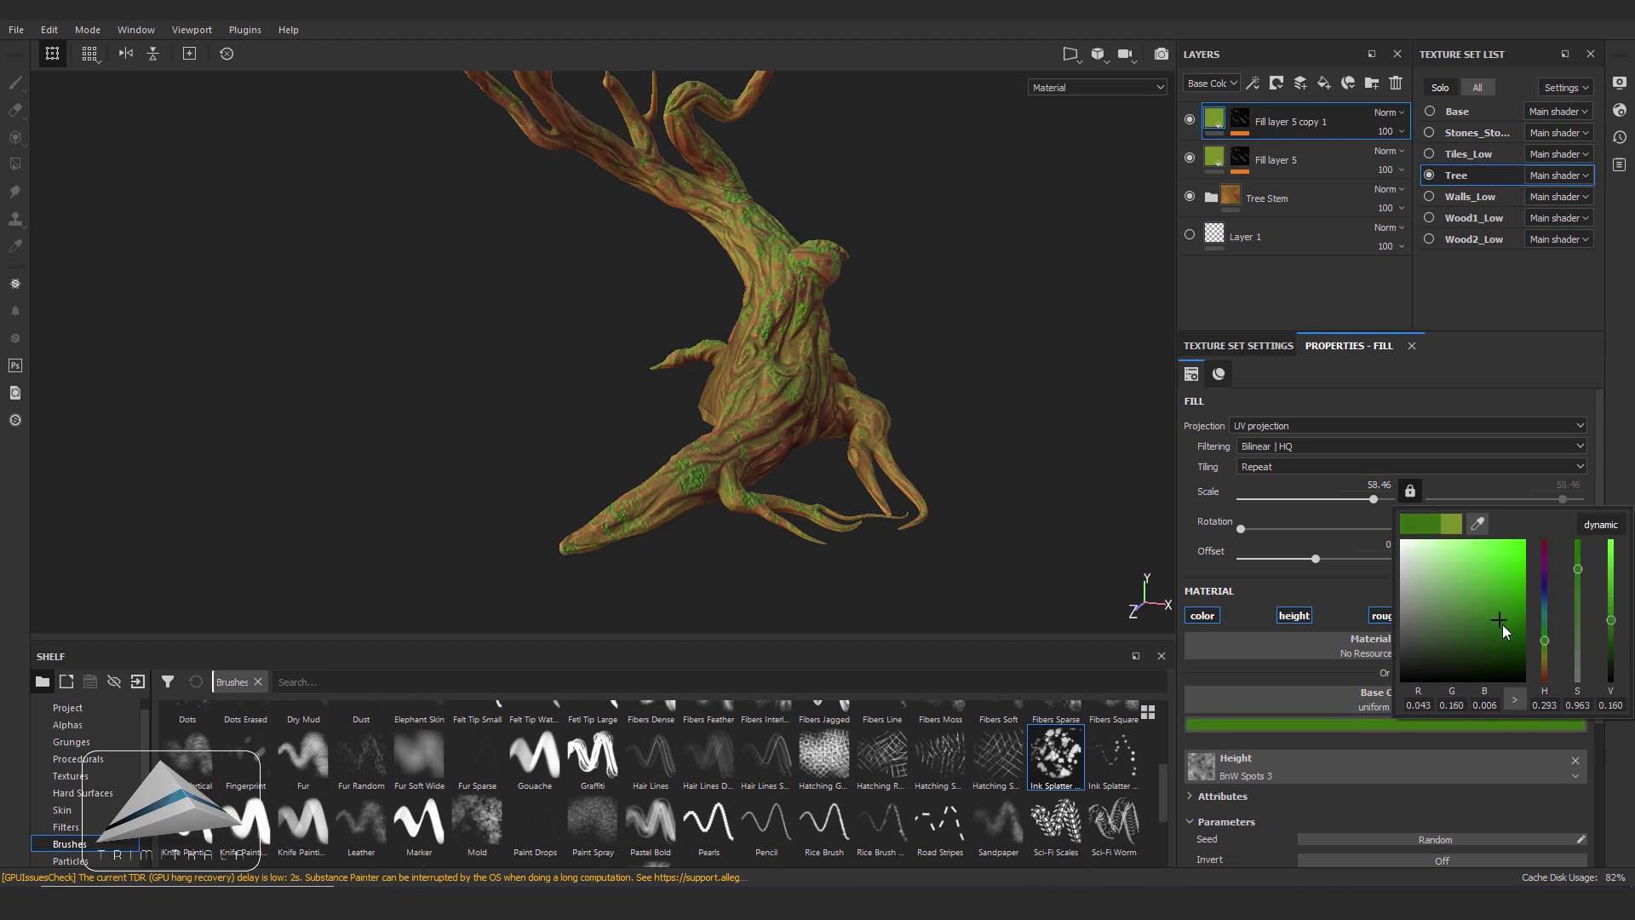
left_click(958, 487)
- Move Fill layer 5 copy 1 beneath Fill layer 5 in the Tree stack
scroll(957, 486, "up", 2)
scroll(957, 464, "up", 2)
scroll(972, 453, "up", 1)
left_click(1239, 122)
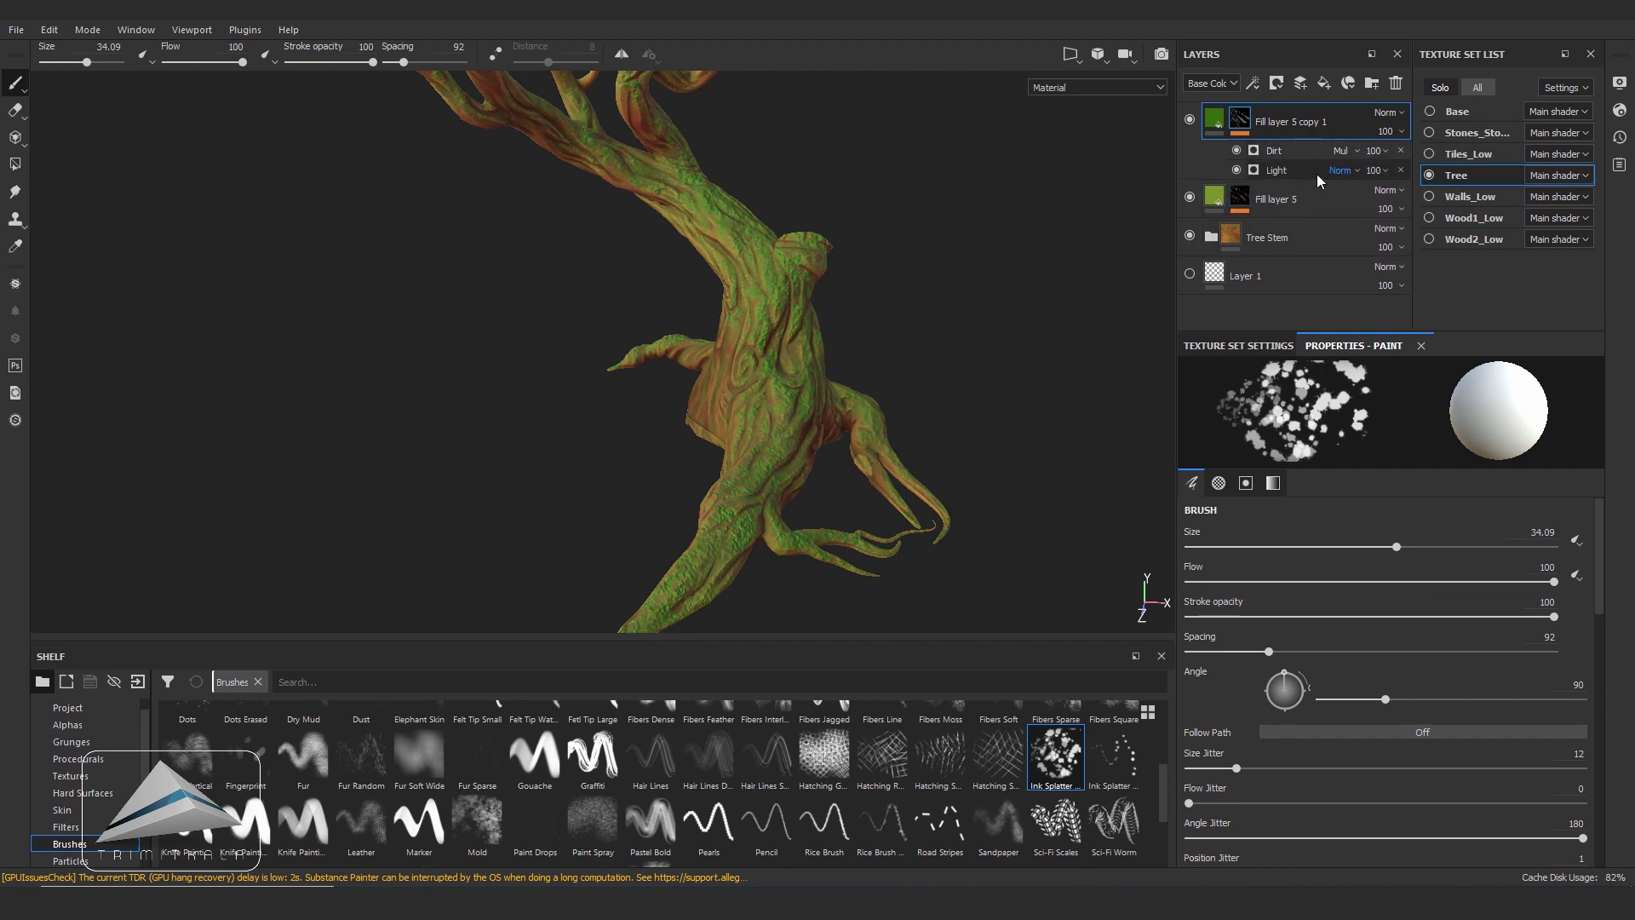
mouse_move(1214, 125)
left_mouse_down()
mouse_move(1193, 228)
mouse_move(1214, 218)
left_mouse_up()
mouse_move(1015, 248)
left_mouse_down("alt")
mouse_move(822, 272)
mouse_move(989, 387)
mouse_move(1085, 366)
left_mouse_up("alt")
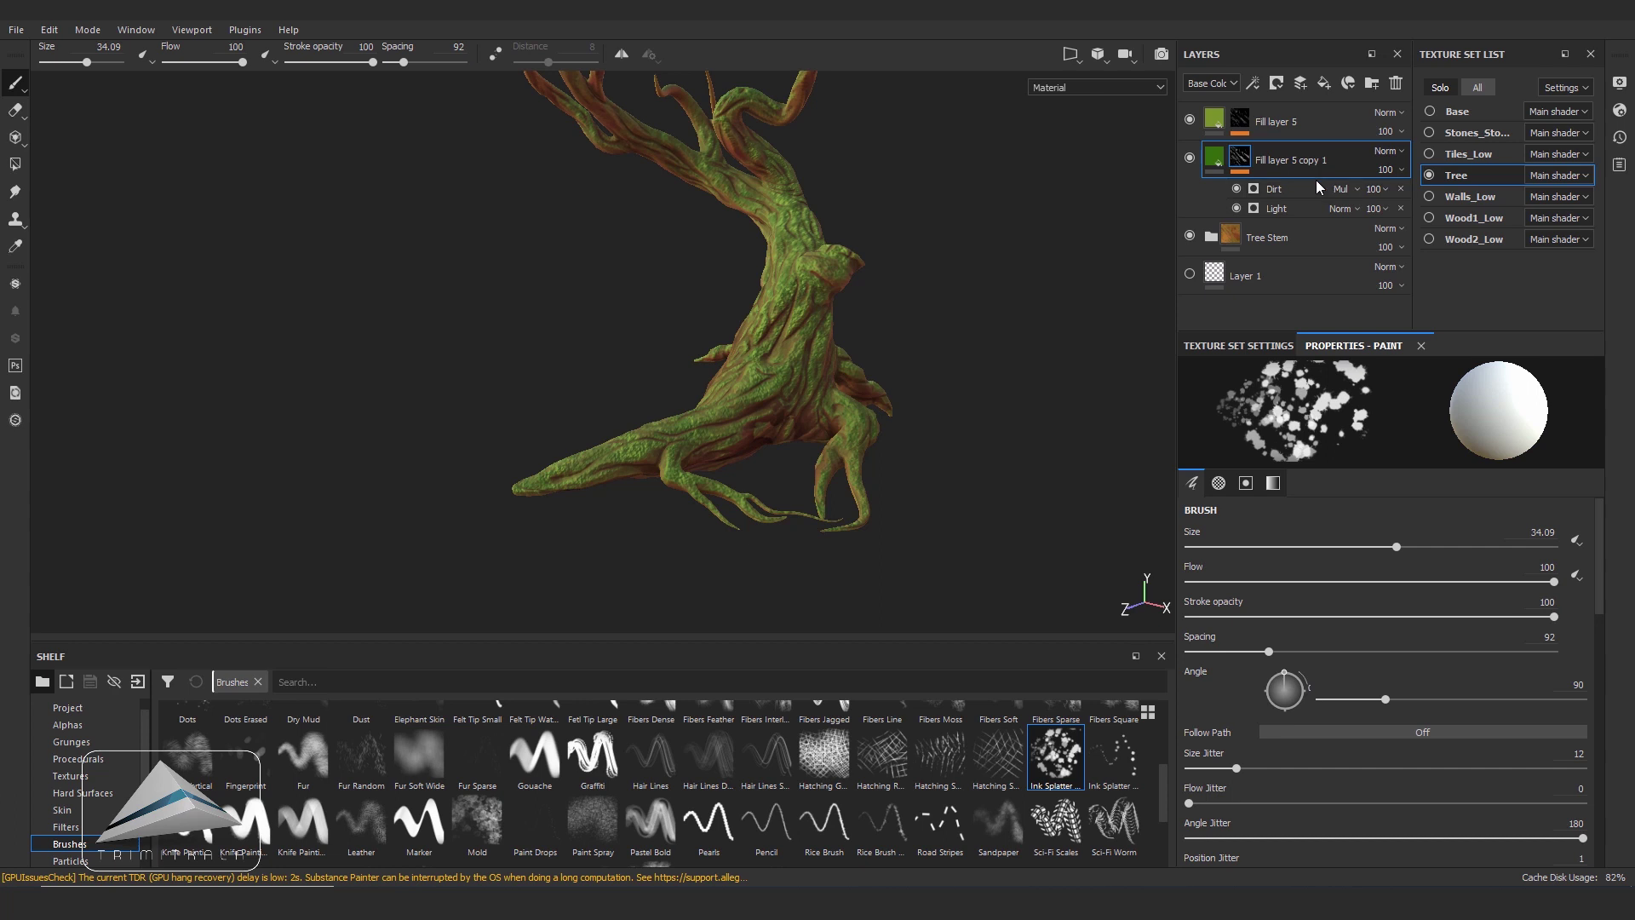
right_click(1241, 160)
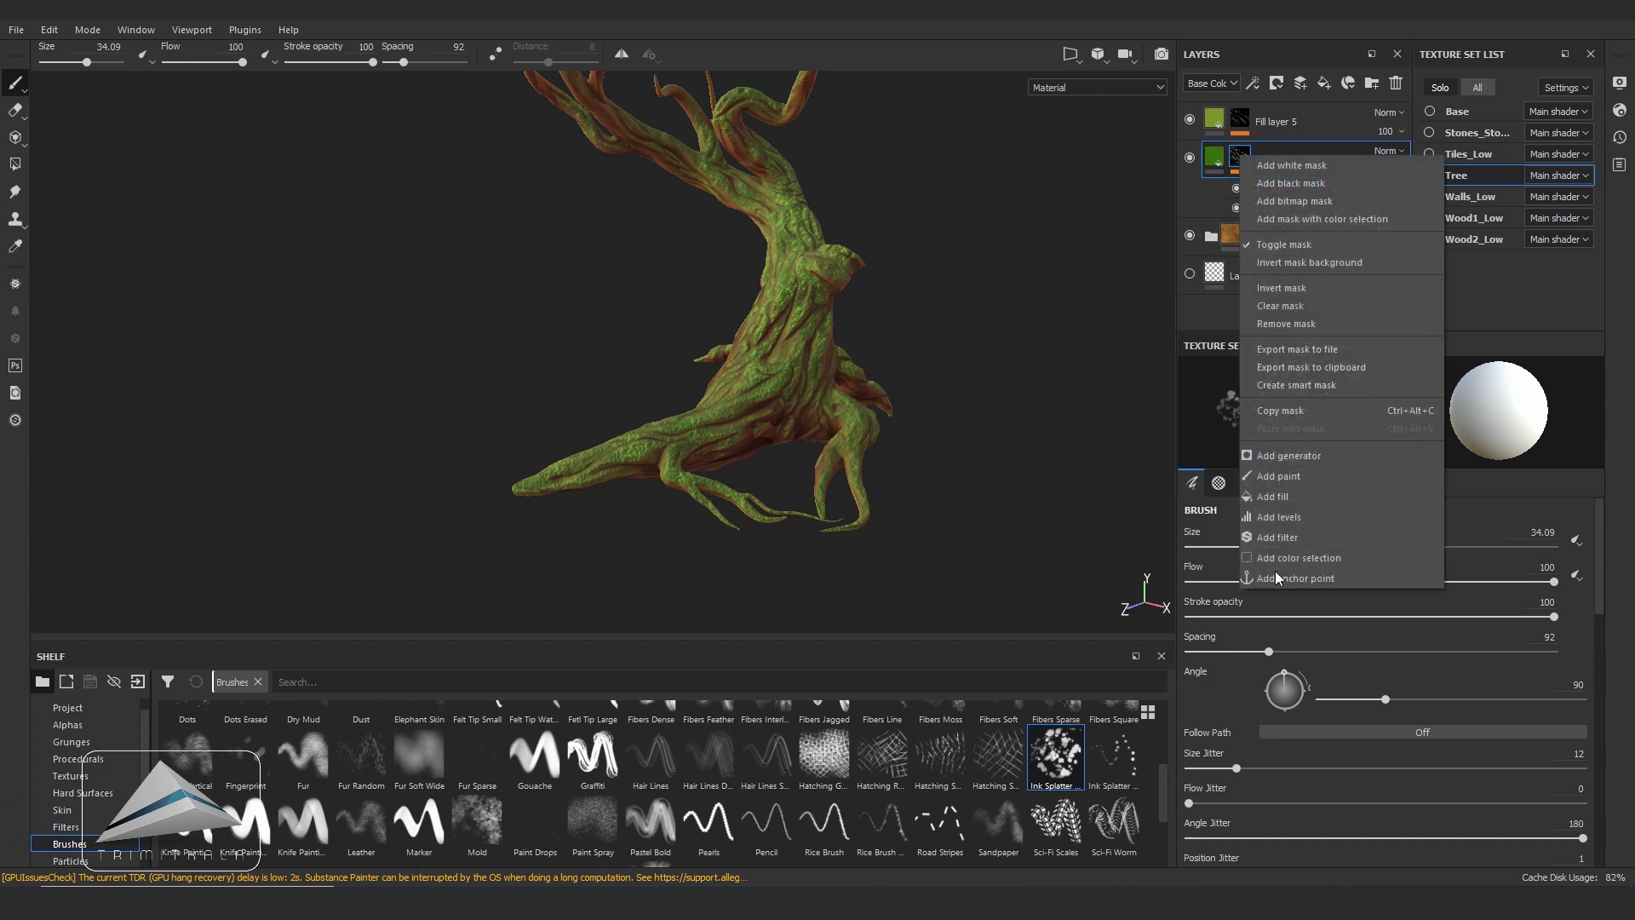
- Add a Paint effect to the copy's mask and paint Mold near the roots
left_click(1291, 477)
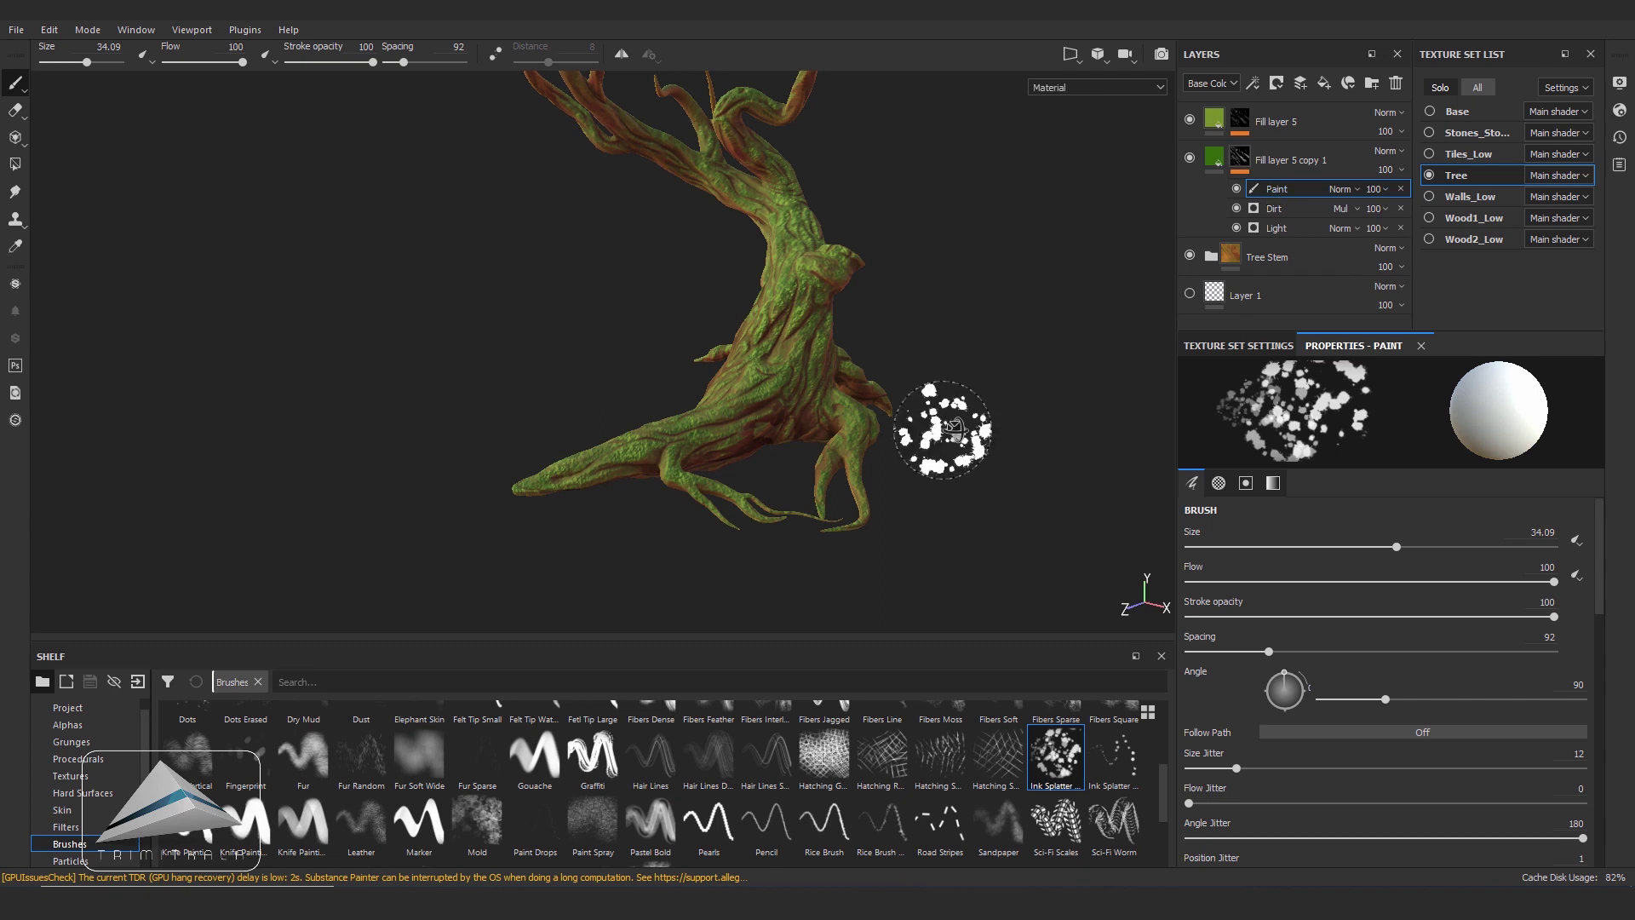
scroll(968, 457, "up", 2)
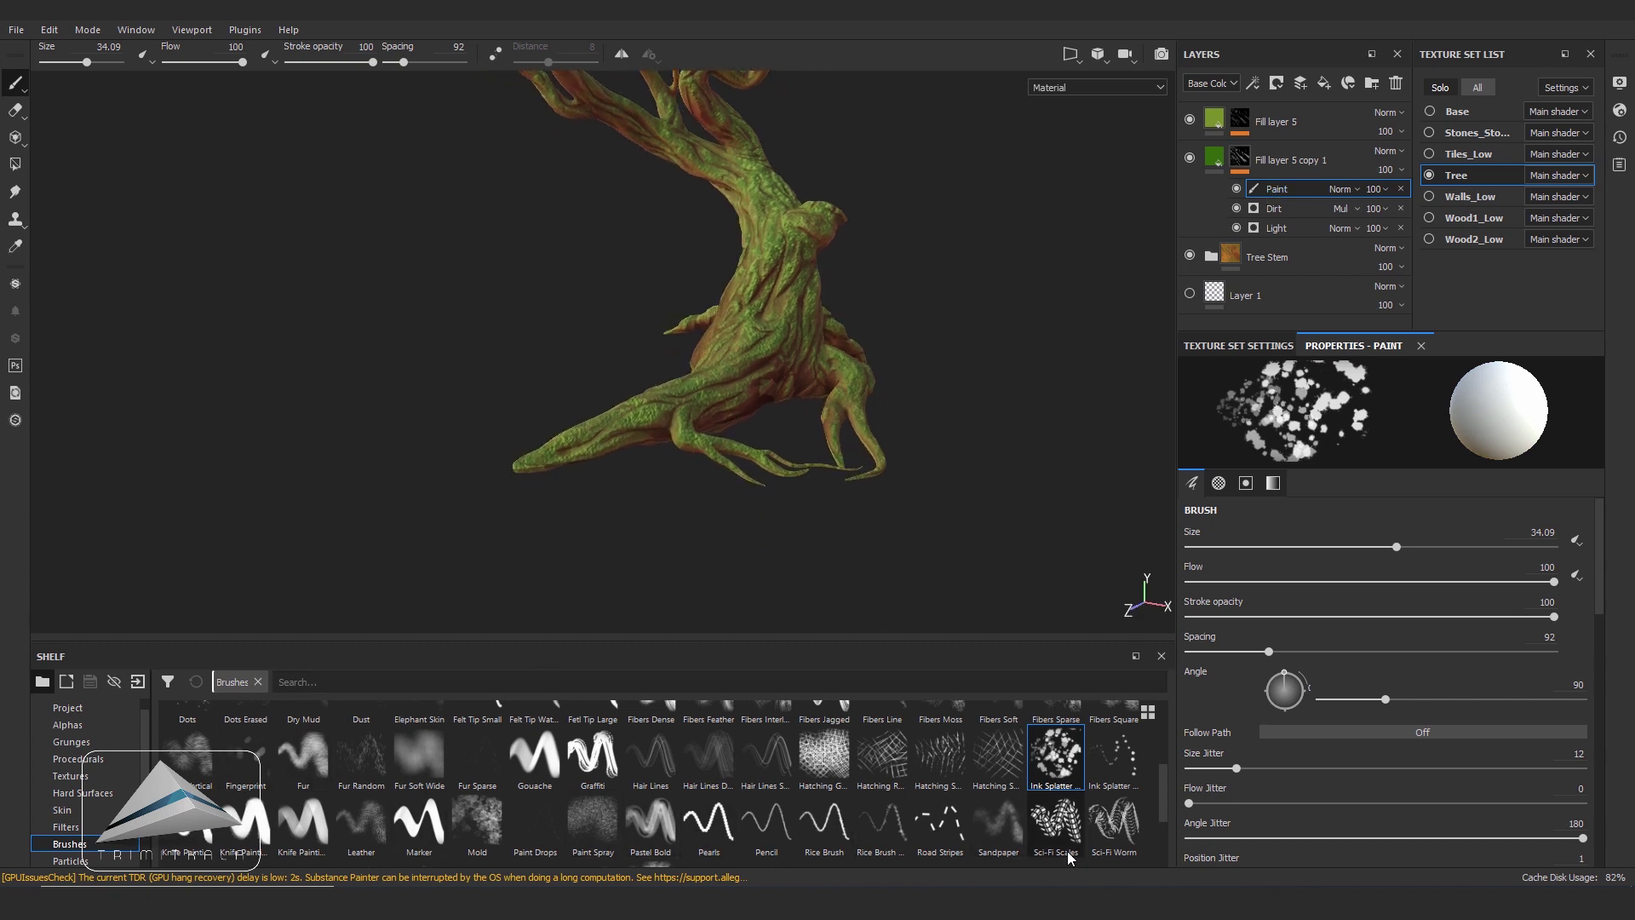
scroll(610, 822, "up", 3)
scroll(610, 822, "up", 1)
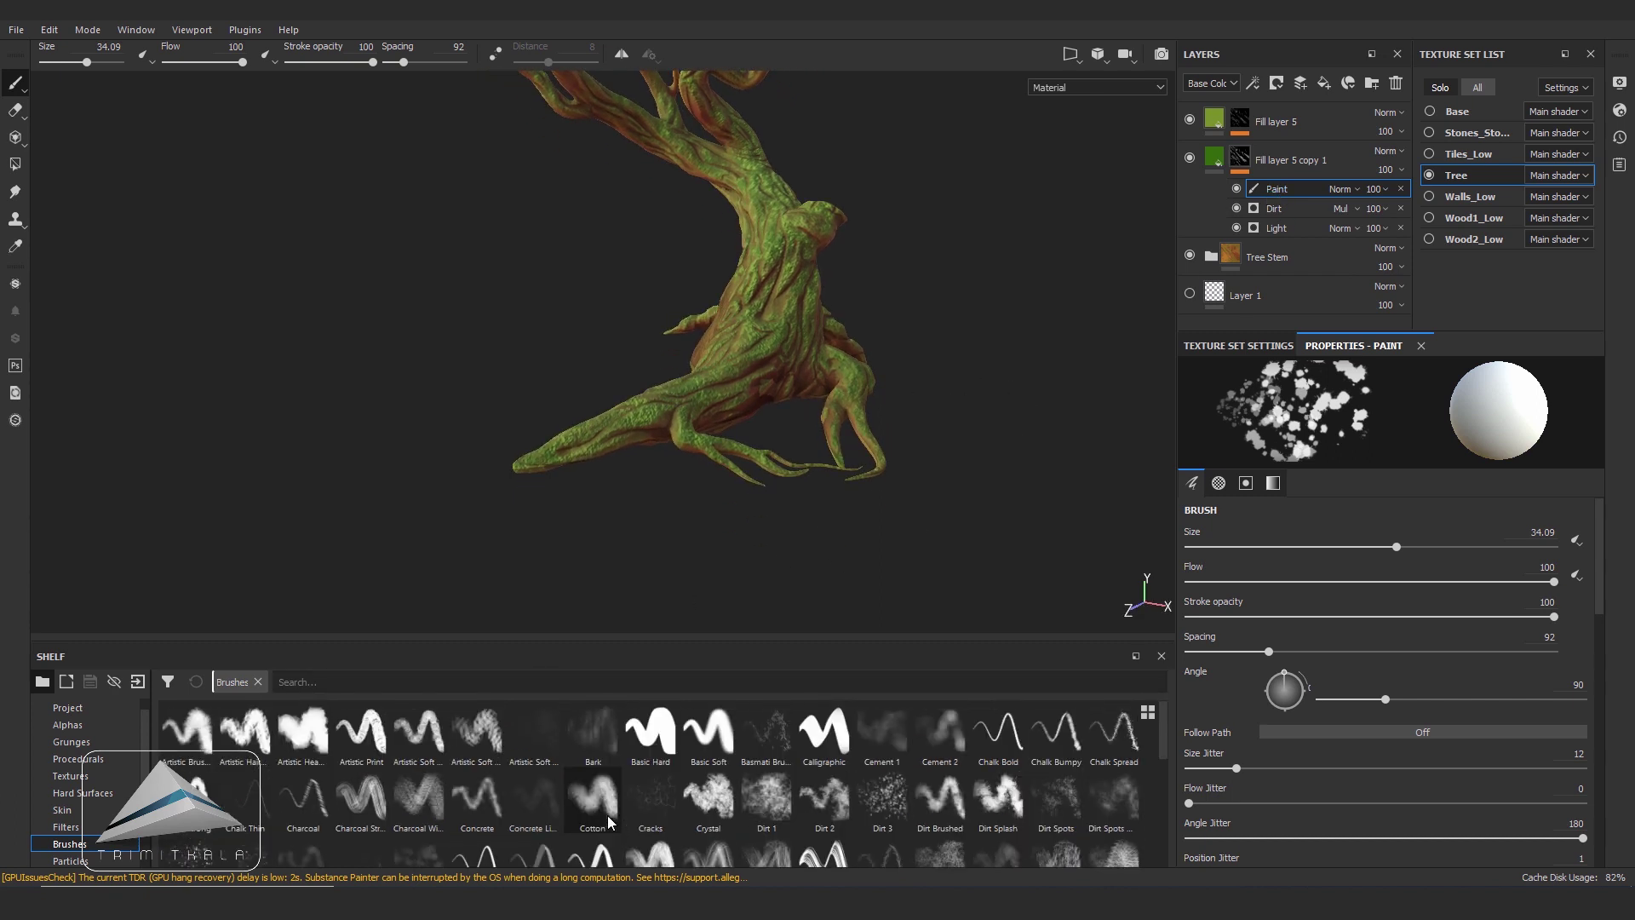
scroll(610, 822, "down", 3)
mouse_move(477, 830)
left_mouse_down()
mouse_move(585, 545)
mouse_move(881, 512)
mouse_move(694, 511)
mouse_move(626, 499)
mouse_move(657, 474)
mouse_move(620, 474)
left_mouse_up()
left_click_drag(805, 401, 847, 422)
- Paint Mold brush patches along the trunk and lower branches
left_click_drag(931, 474, 767, 492, "alt")
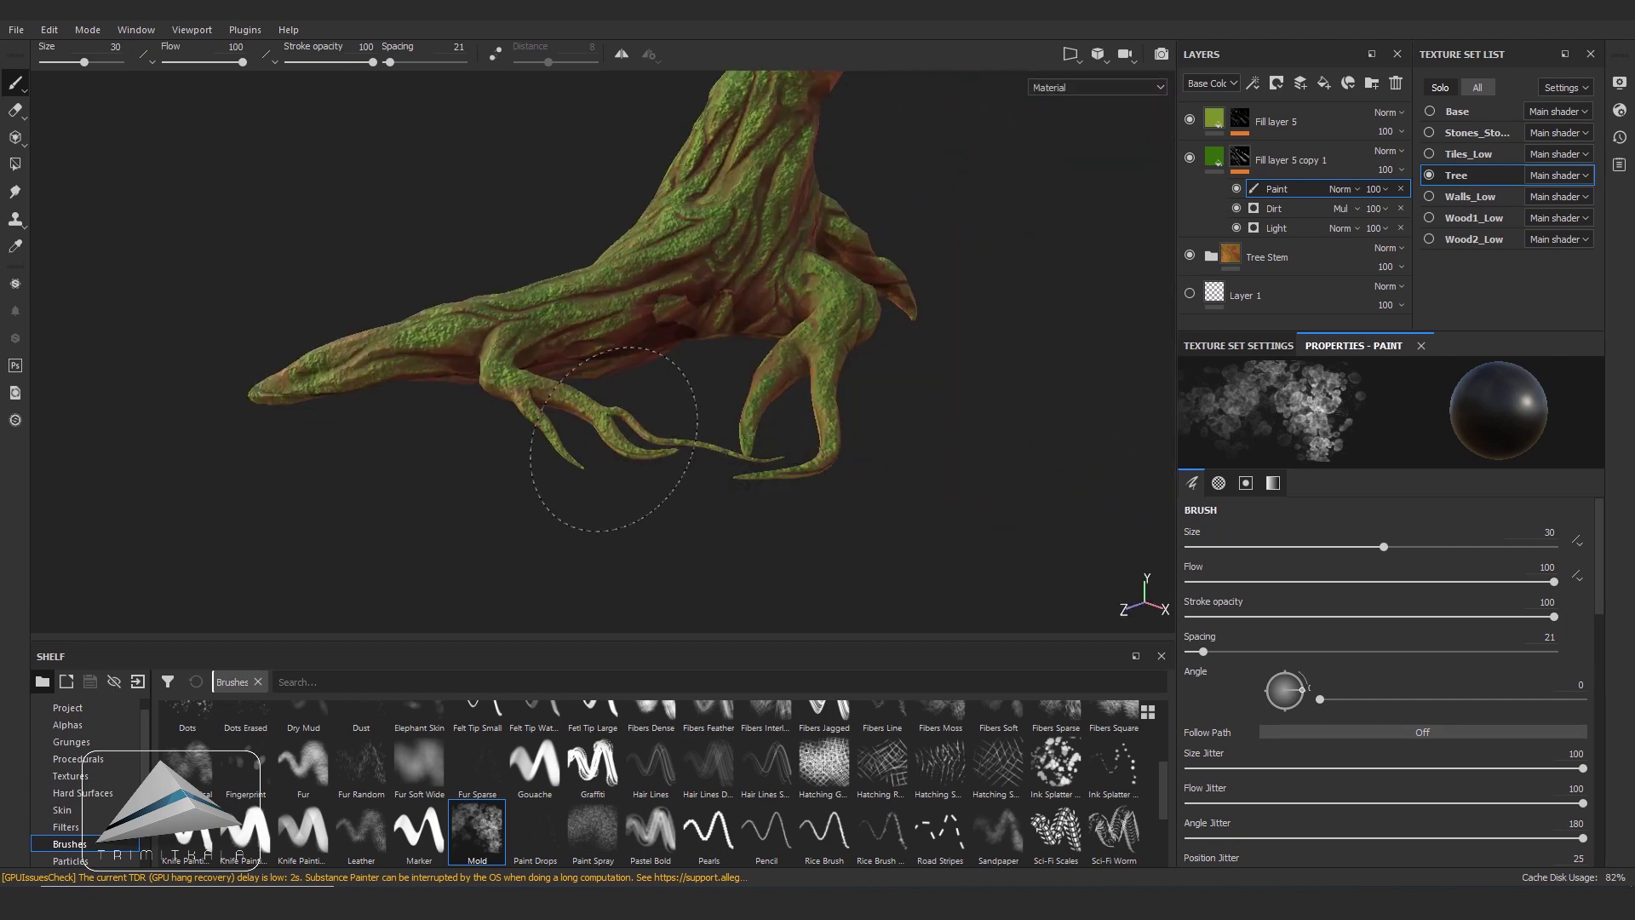
mouse_move(816, 467)
left_mouse_down("alt")
mouse_move(804, 426)
mouse_move(686, 455)
mouse_move(613, 519)
mouse_move(690, 444)
mouse_move(694, 474)
left_mouse_up("alt")
mouse_move(712, 530)
left_mouse_down("alt")
mouse_move(712, 493)
mouse_move(730, 548)
mouse_move(605, 588)
left_mouse_up("alt")
left_click_drag(596, 289, 550, 192)
mouse_move(511, 281)
left_mouse_down()
mouse_move(579, 367)
mouse_move(626, 319)
mouse_move(784, 443)
left_mouse_up()
mouse_move(528, 222)
left_mouse_down()
mouse_move(566, 304)
mouse_move(548, 208)
left_mouse_up()
mouse_move(652, 337)
left_mouse_down()
mouse_move(615, 526)
mouse_move(566, 492)
mouse_move(511, 566)
left_mouse_up()
left_click(747, 455)
mouse_move(748, 456)
left_mouse_down("alt")
mouse_move(728, 349)
mouse_move(641, 491)
left_mouse_up("alt")
left_click_drag(769, 372, 861, 529, "alt")
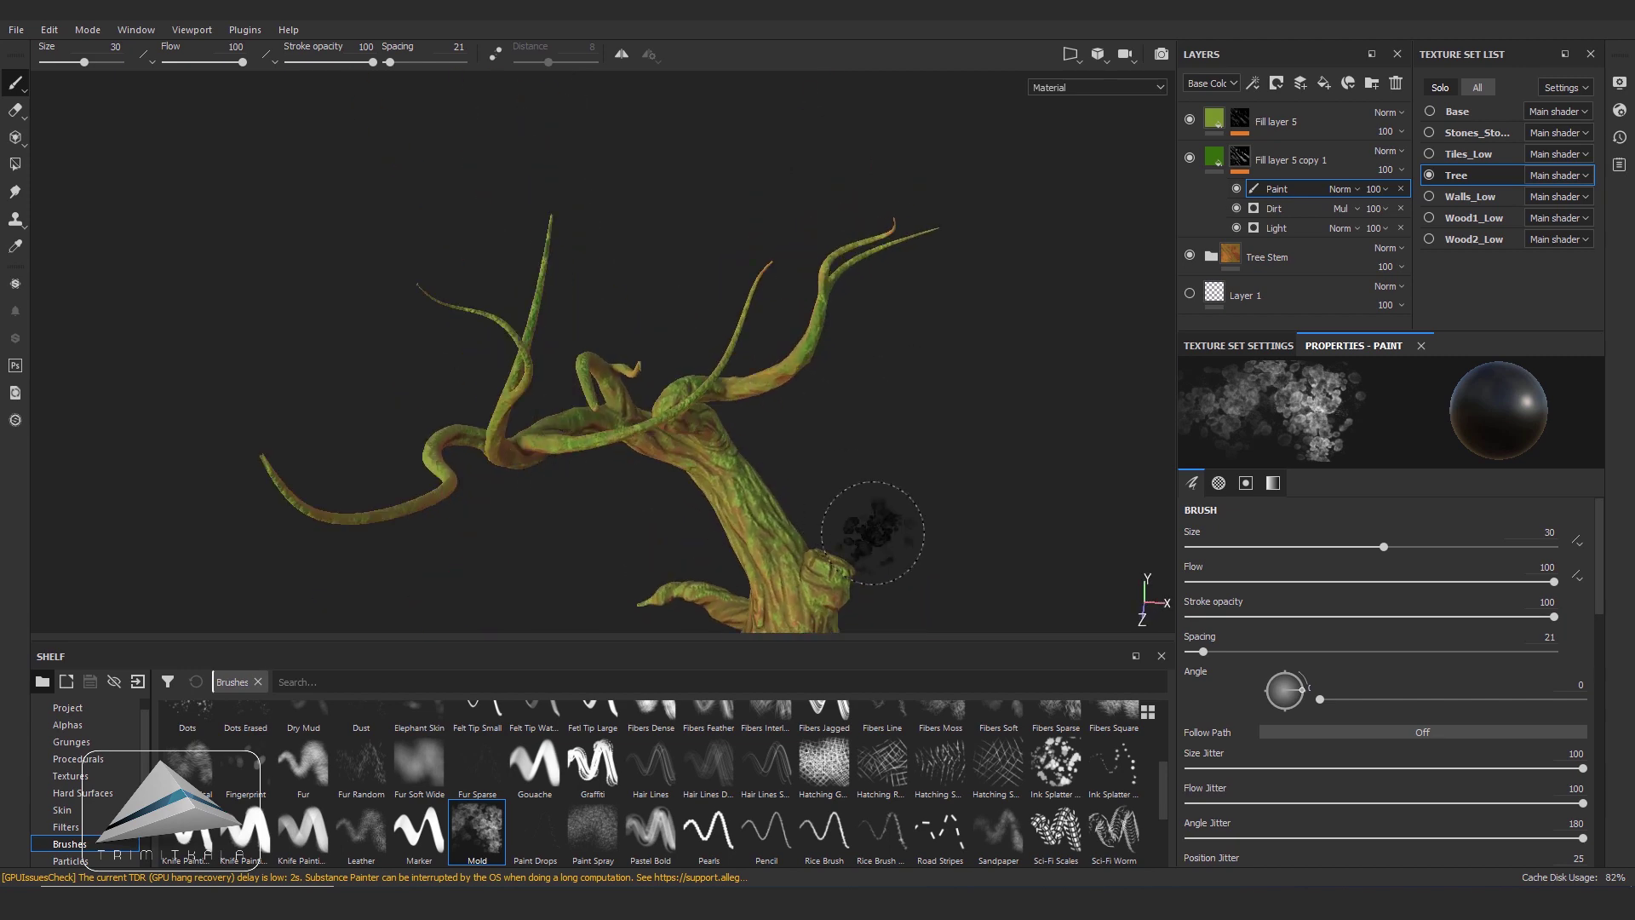
- Try Gouache and Knife Painting brushes, then duplicate both moss layers and hide Tree
left_click(535, 767)
left_click(235, 834)
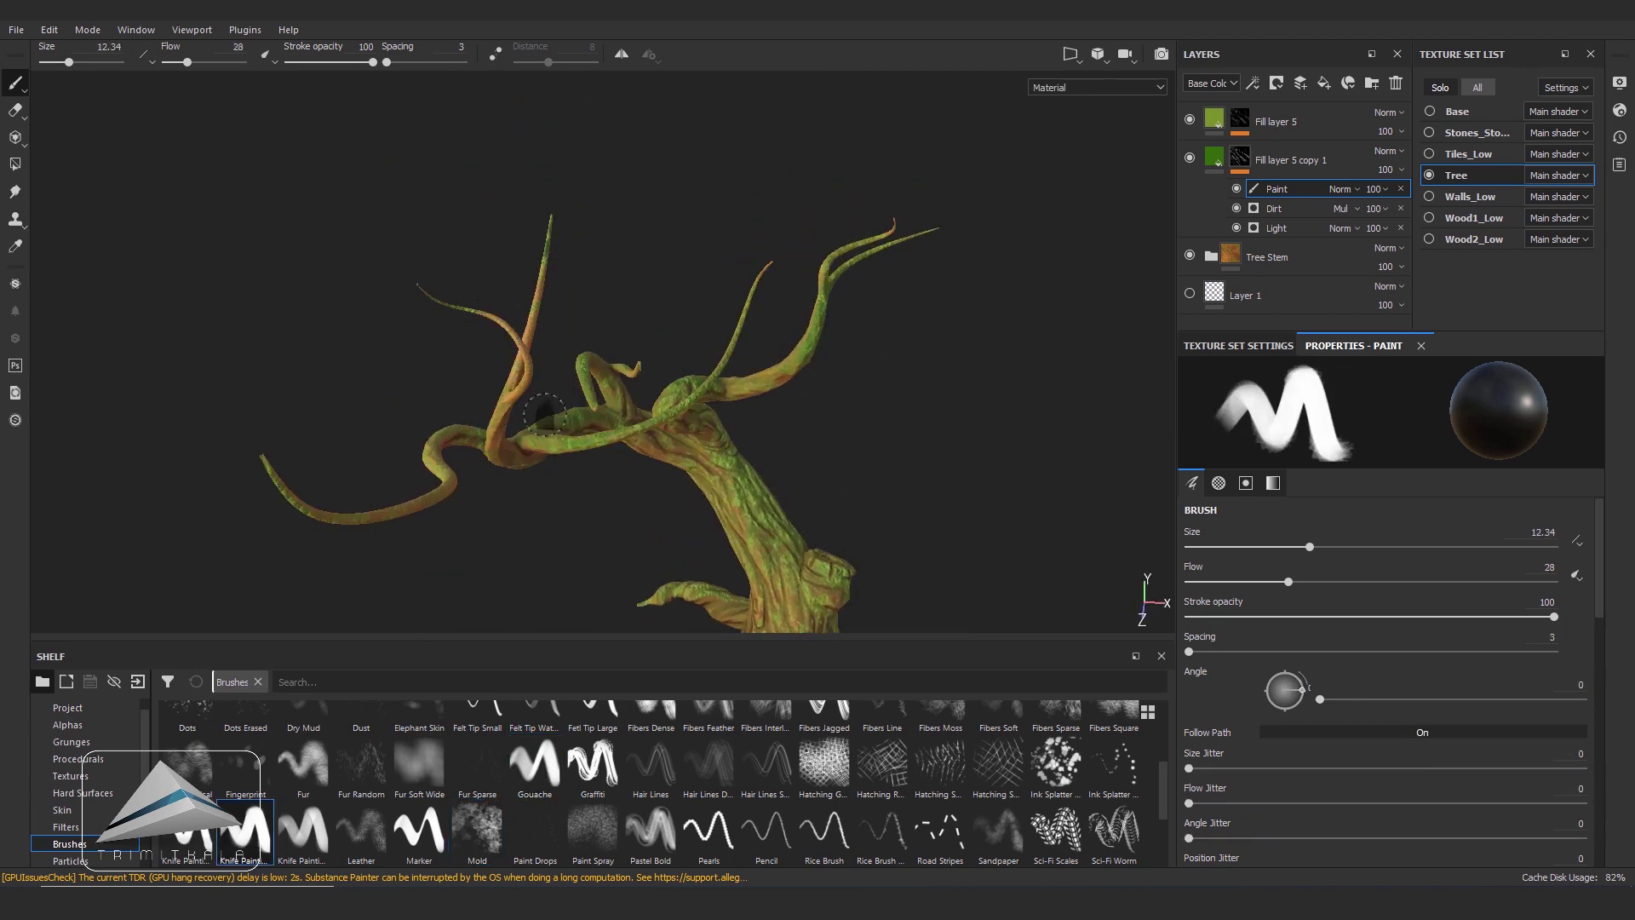
left_click_drag(612, 405, 683, 324, "alt")
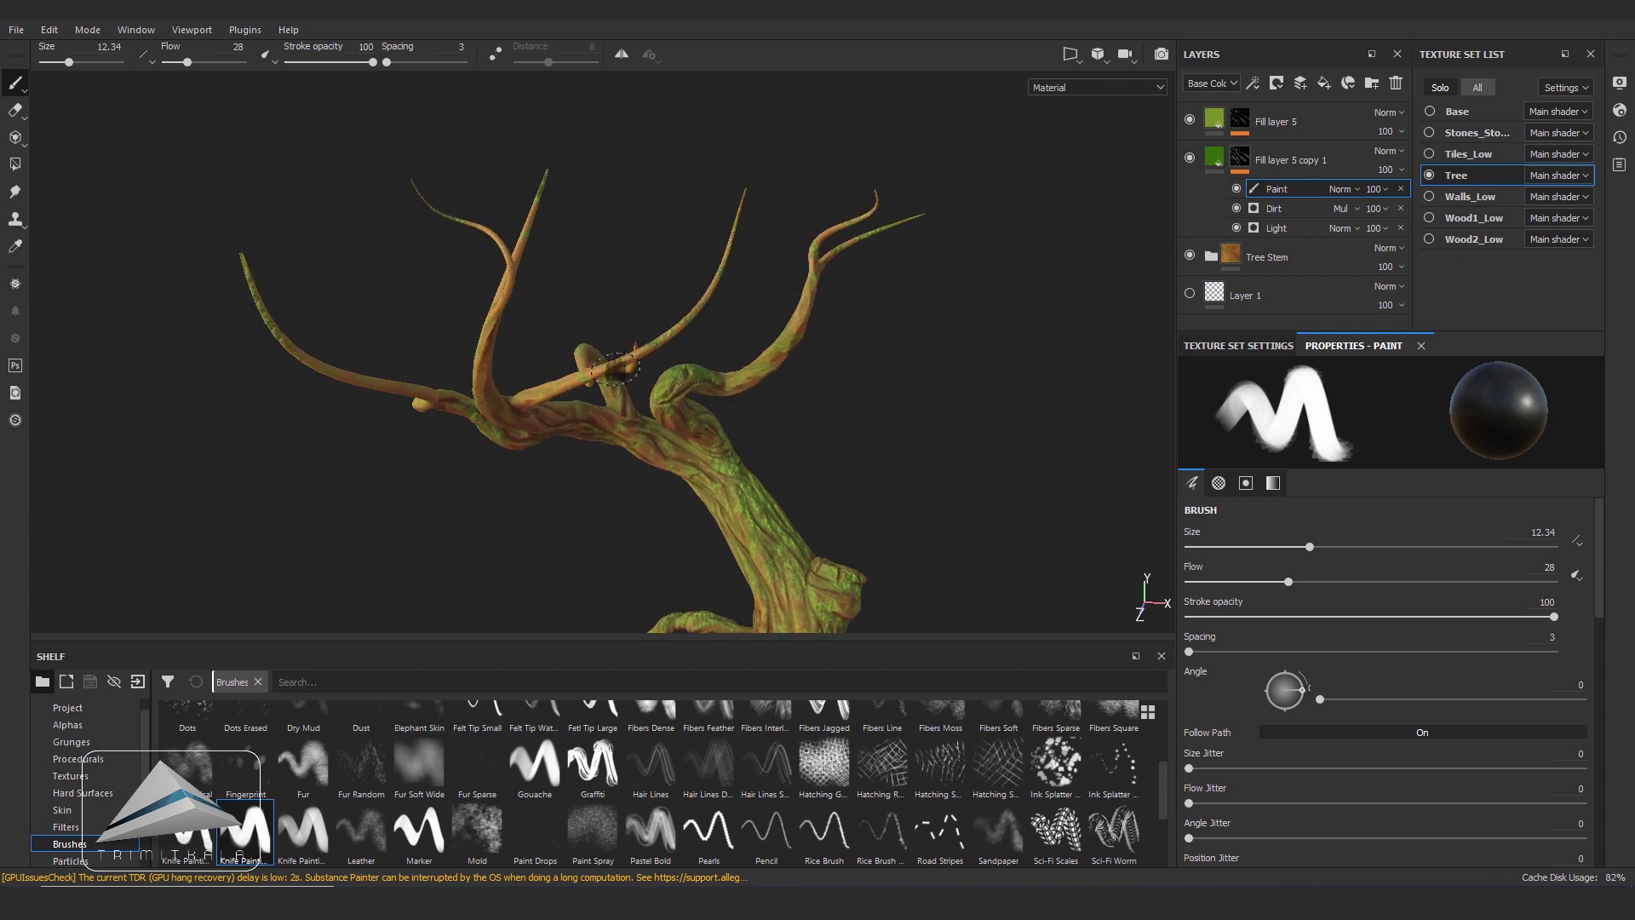
mouse_move(751, 369)
left_mouse_down("alt")
mouse_move(493, 482)
mouse_move(1218, 128)
left_mouse_up("alt")
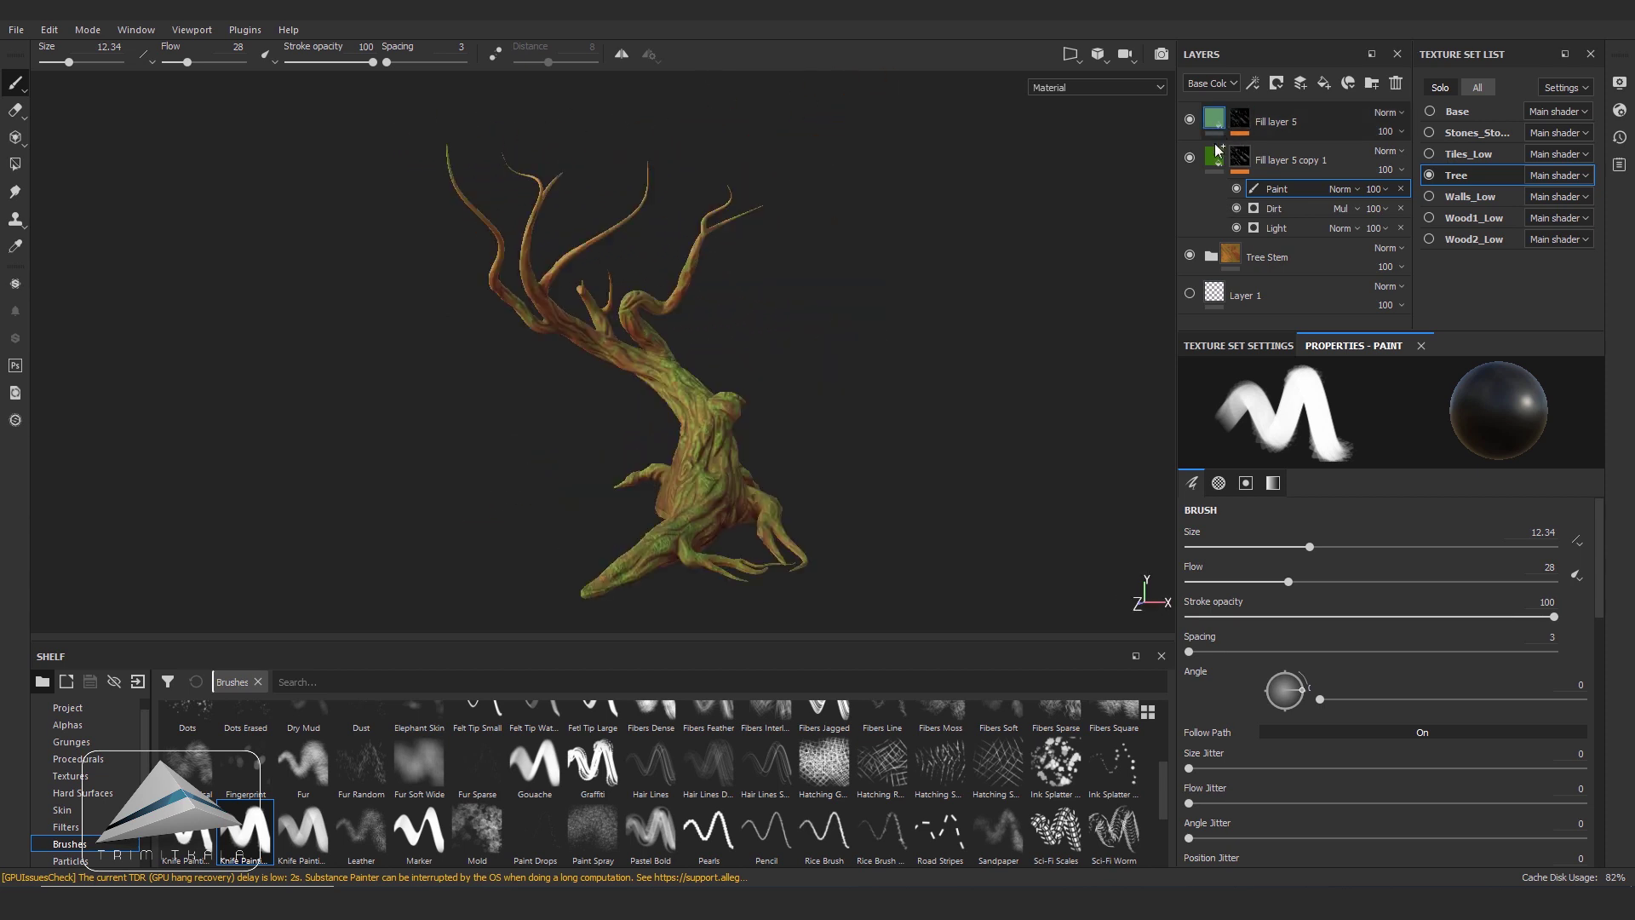
left_click(1218, 149, "shift")
key("ctrl+d")
left_click(1431, 176)
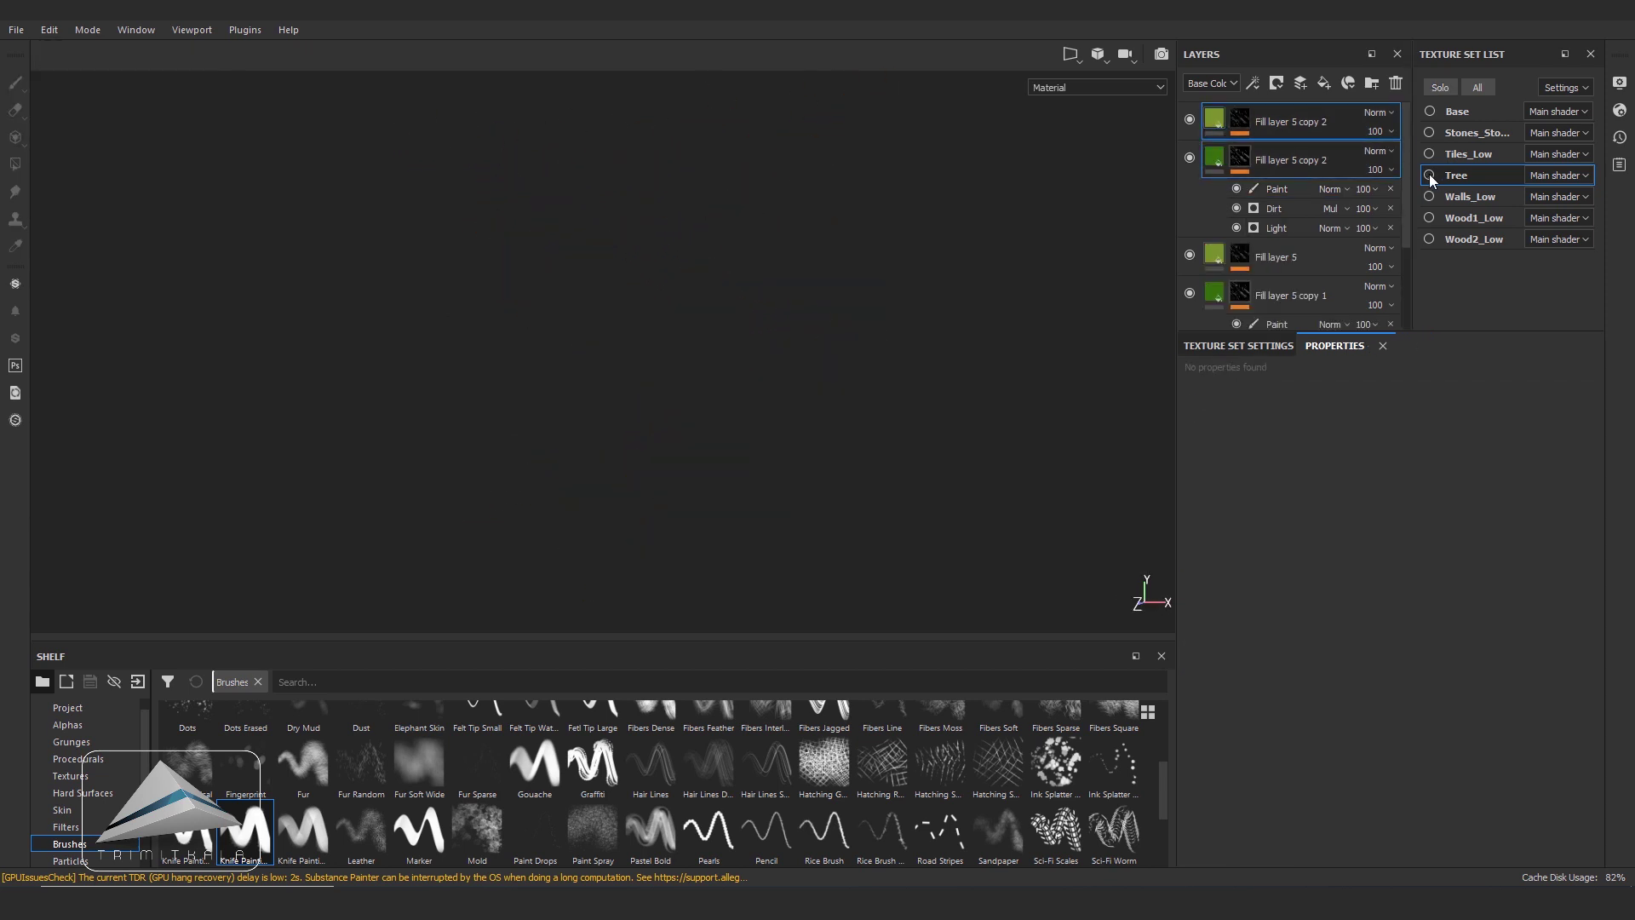
- Show the Wood2_Low, Wood1_Low, Walls_Low and Tiles_Low texture sets
left_click(1430, 240)
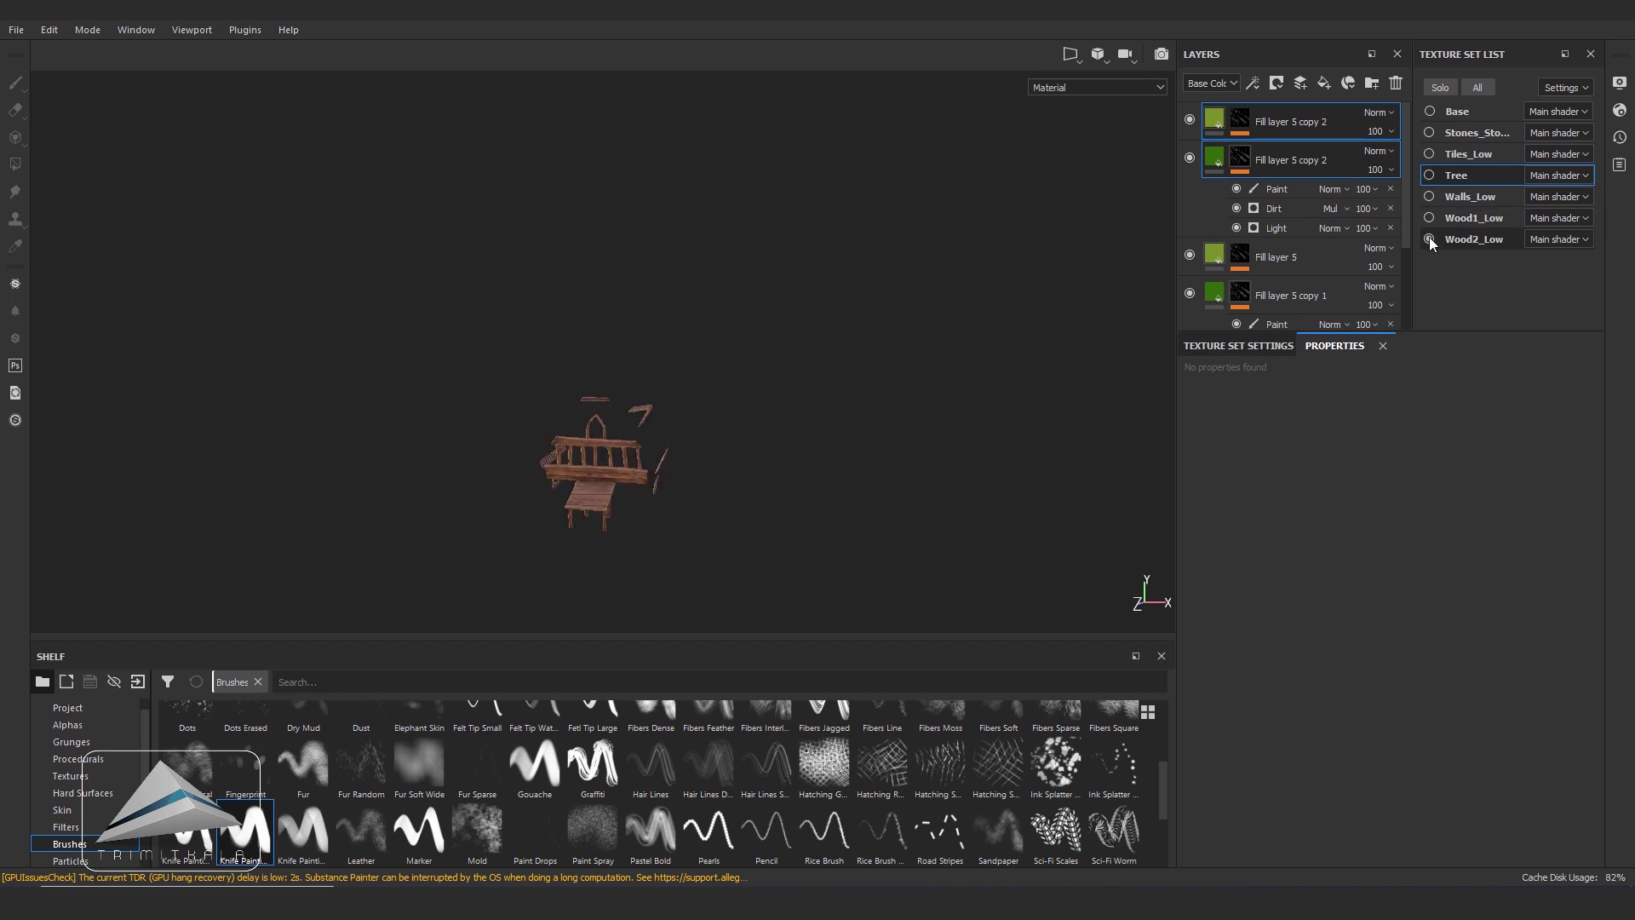
left_click(1430, 218)
left_click(1430, 197)
mouse_move(1017, 421)
left_mouse_down("alt")
mouse_move(756, 418)
mouse_move(1168, 472)
mouse_move(880, 443)
left_mouse_up("alt")
mouse_move(762, 416)
left_mouse_down("alt")
mouse_move(817, 406)
mouse_move(801, 409)
left_mouse_up("alt")
left_click(1429, 153)
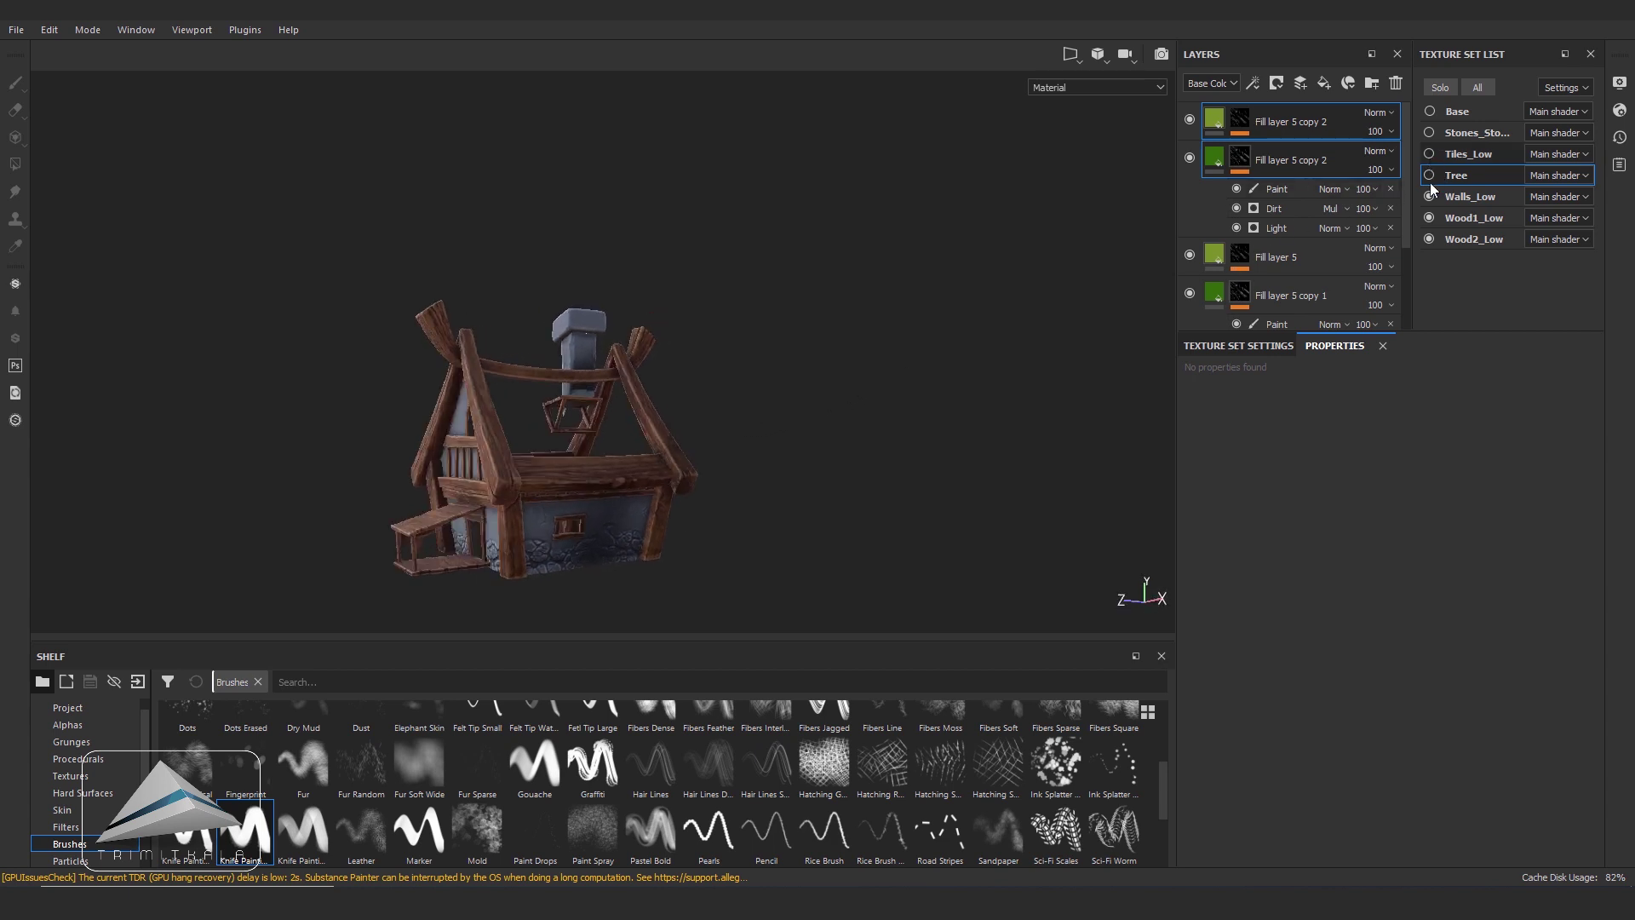
- Copy the two moss fill layers and paste them into the Wood1_Low stack
right_click(1211, 157)
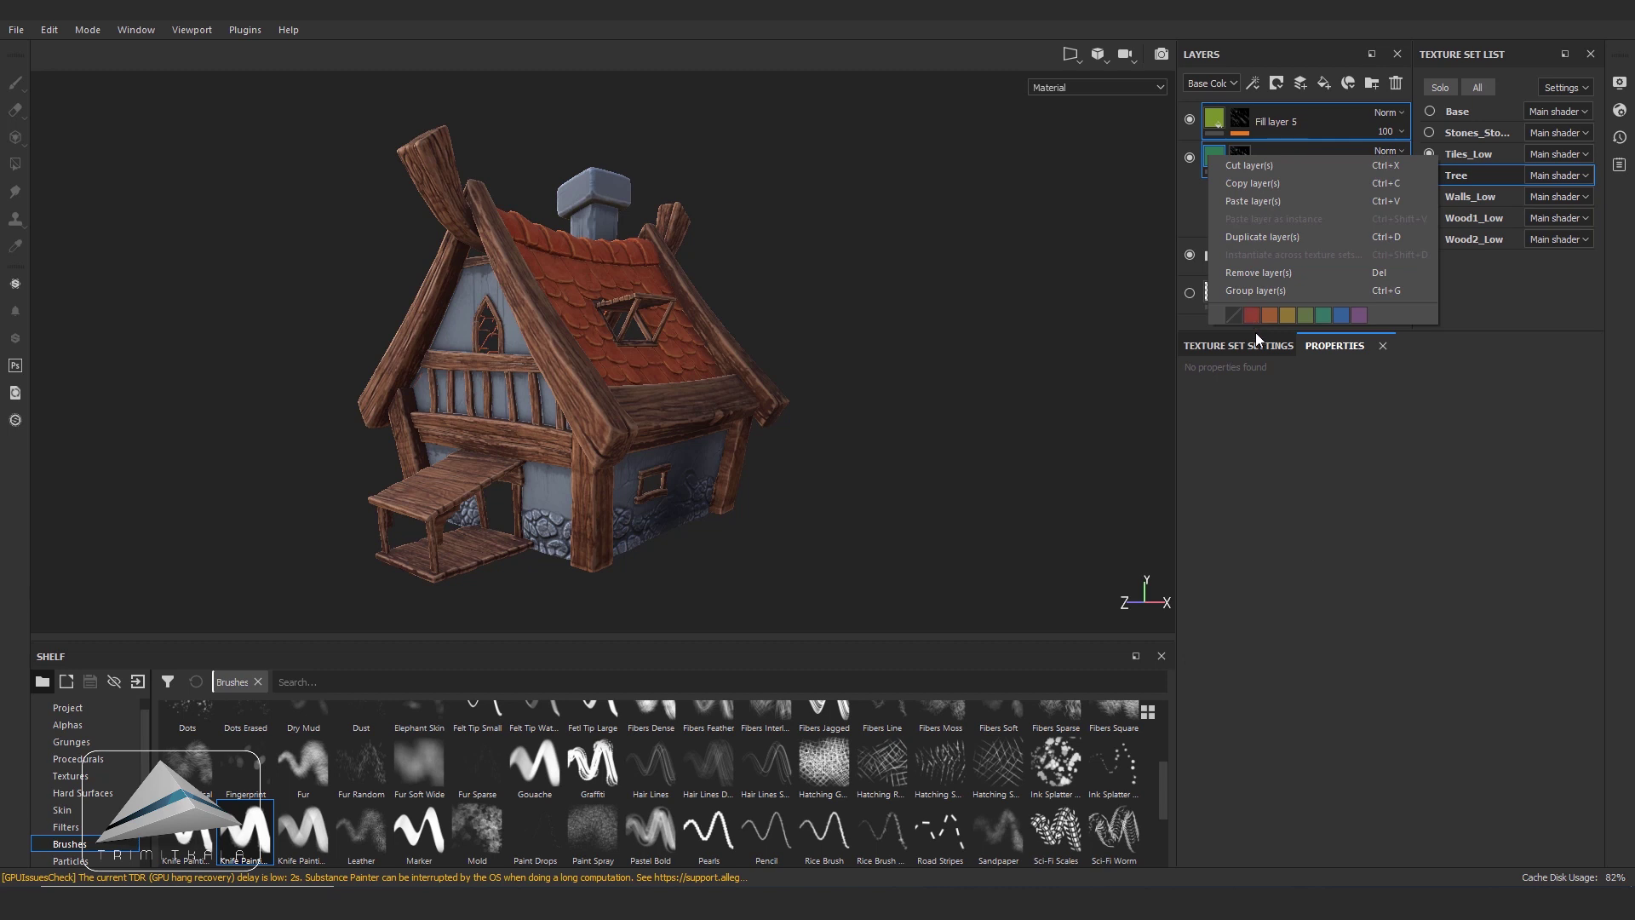
left_click(1259, 183)
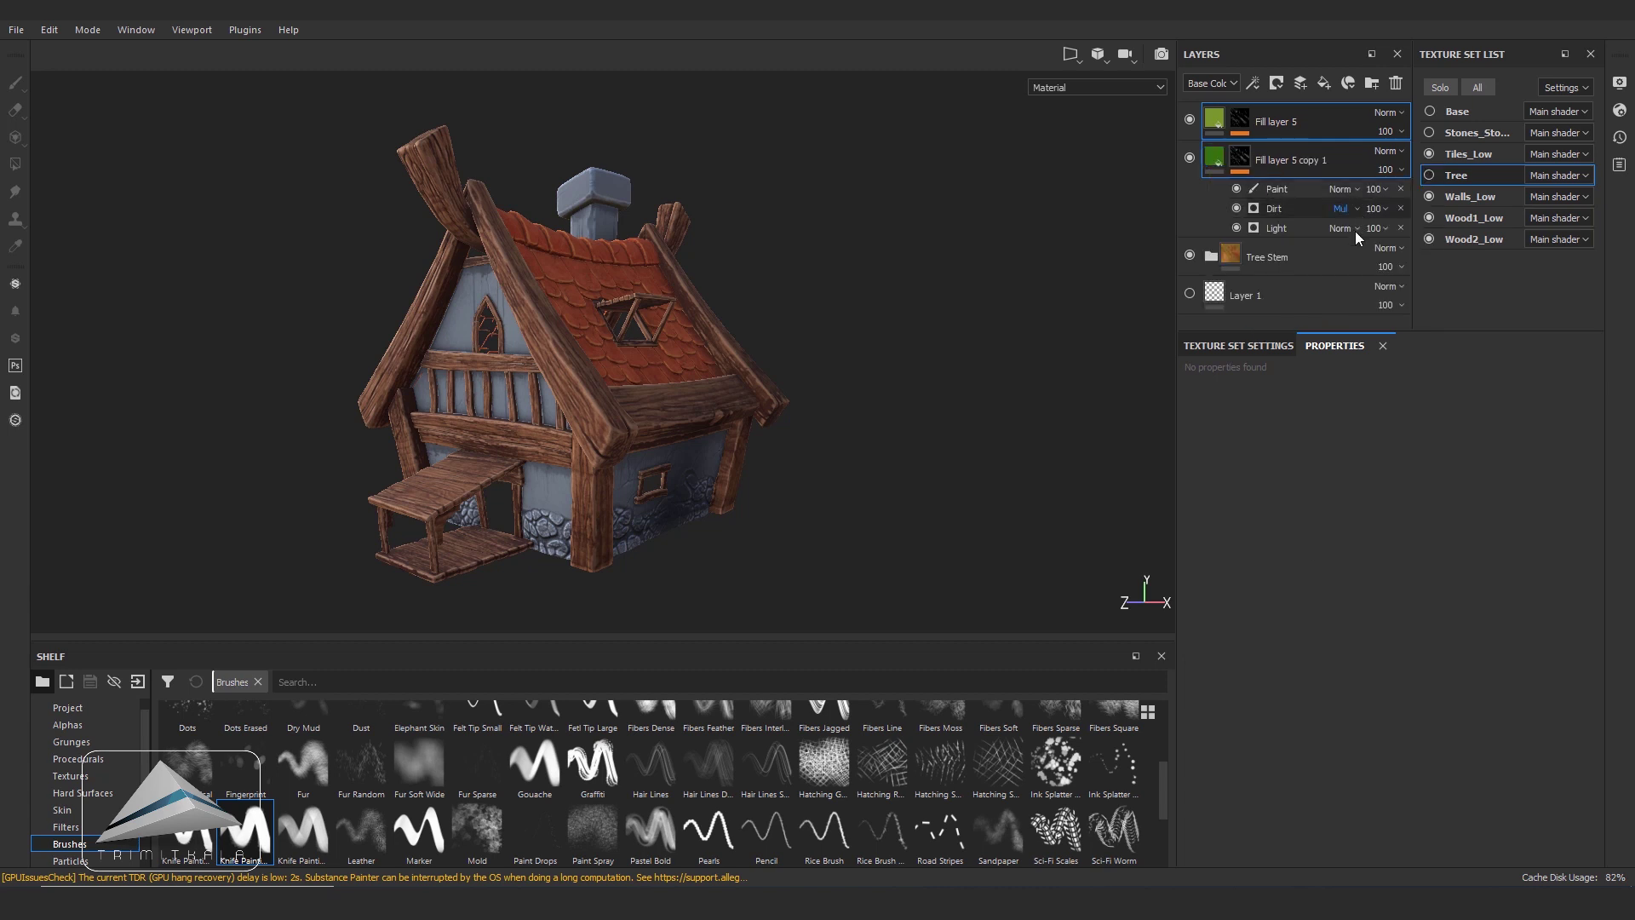
left_click(1459, 220)
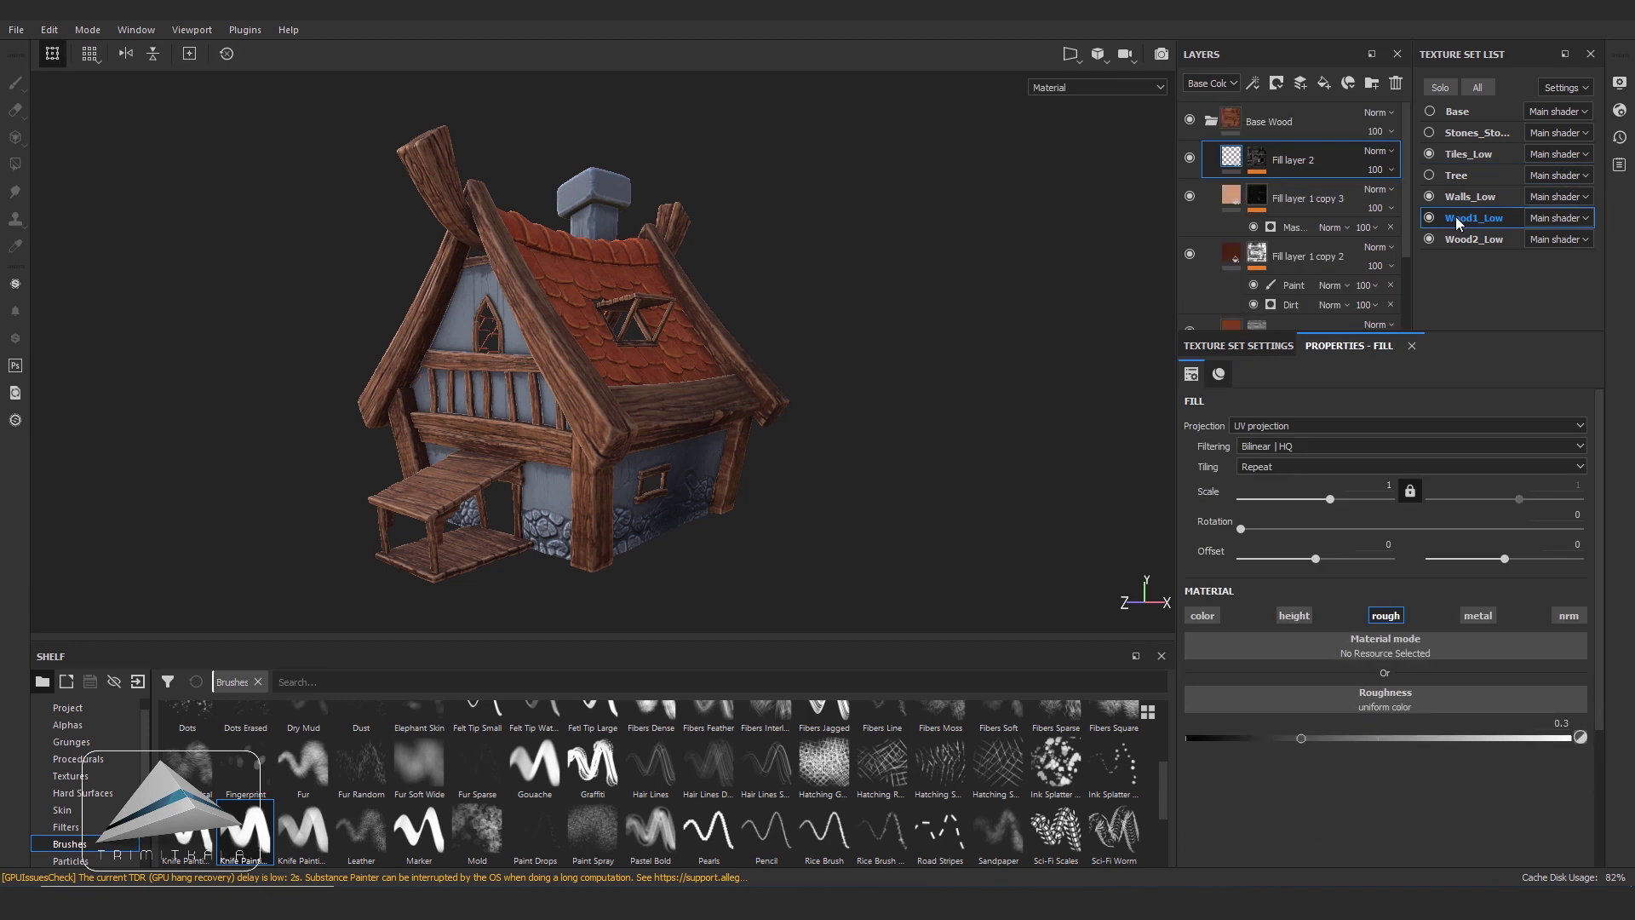
right_click(1290, 247)
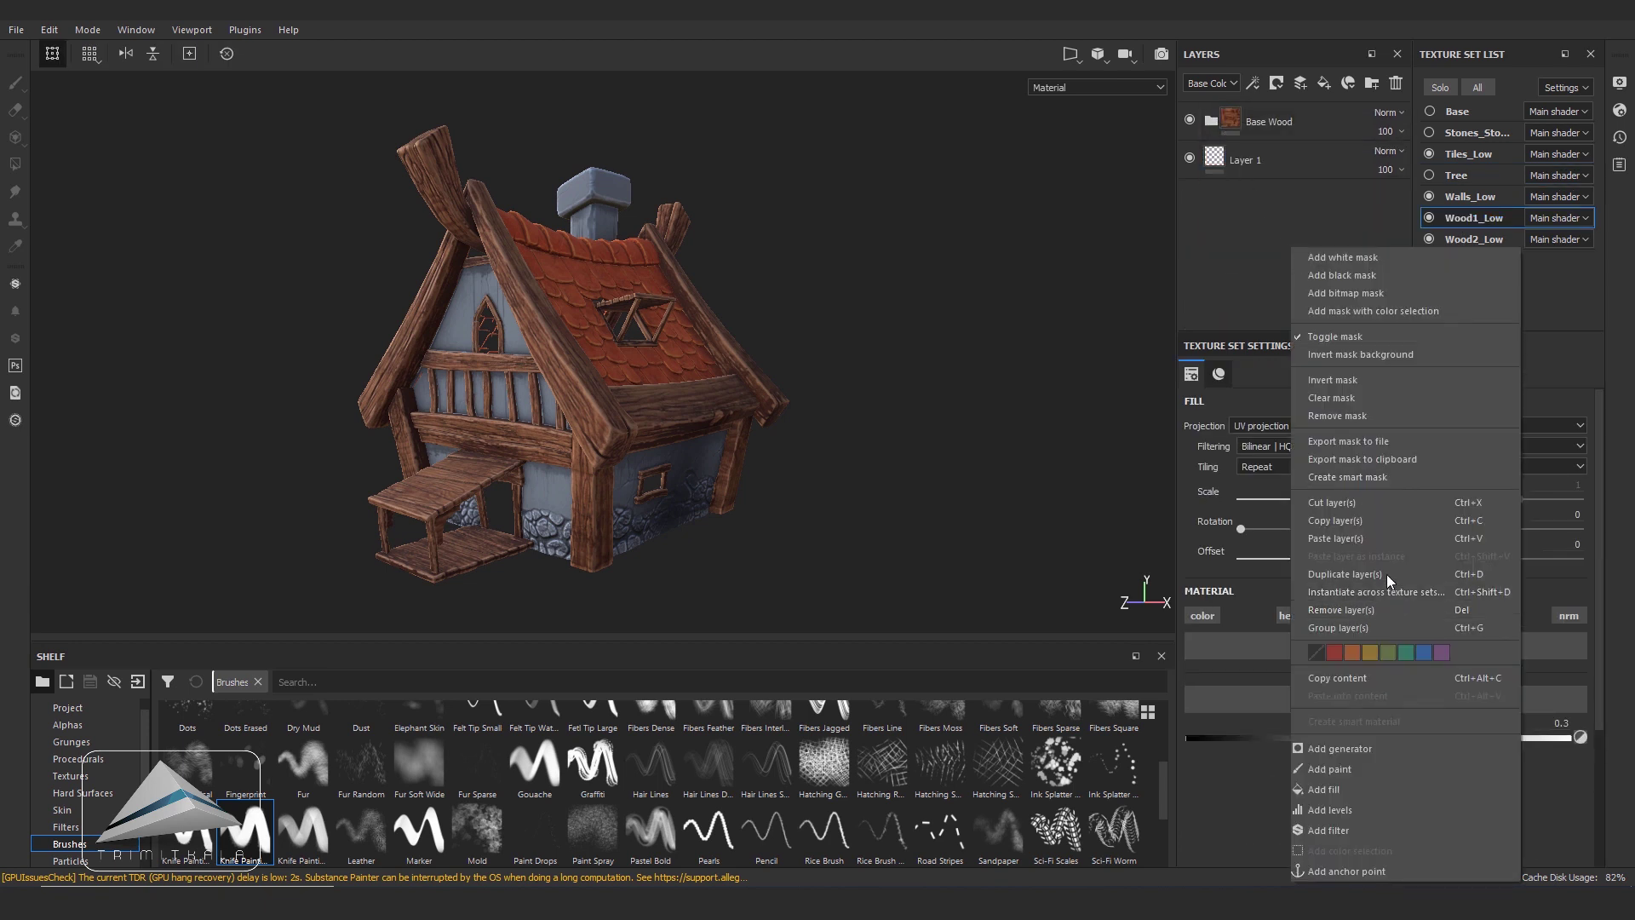
left_click(1372, 538)
mouse_move(881, 380)
left_mouse_down("alt")
mouse_move(1013, 375)
mouse_move(847, 391)
mouse_move(950, 364)
mouse_move(321, 321)
mouse_move(985, 445)
mouse_move(863, 415)
mouse_move(1005, 427)
mouse_move(976, 413)
mouse_move(875, 430)
mouse_move(920, 426)
left_mouse_up("alt")
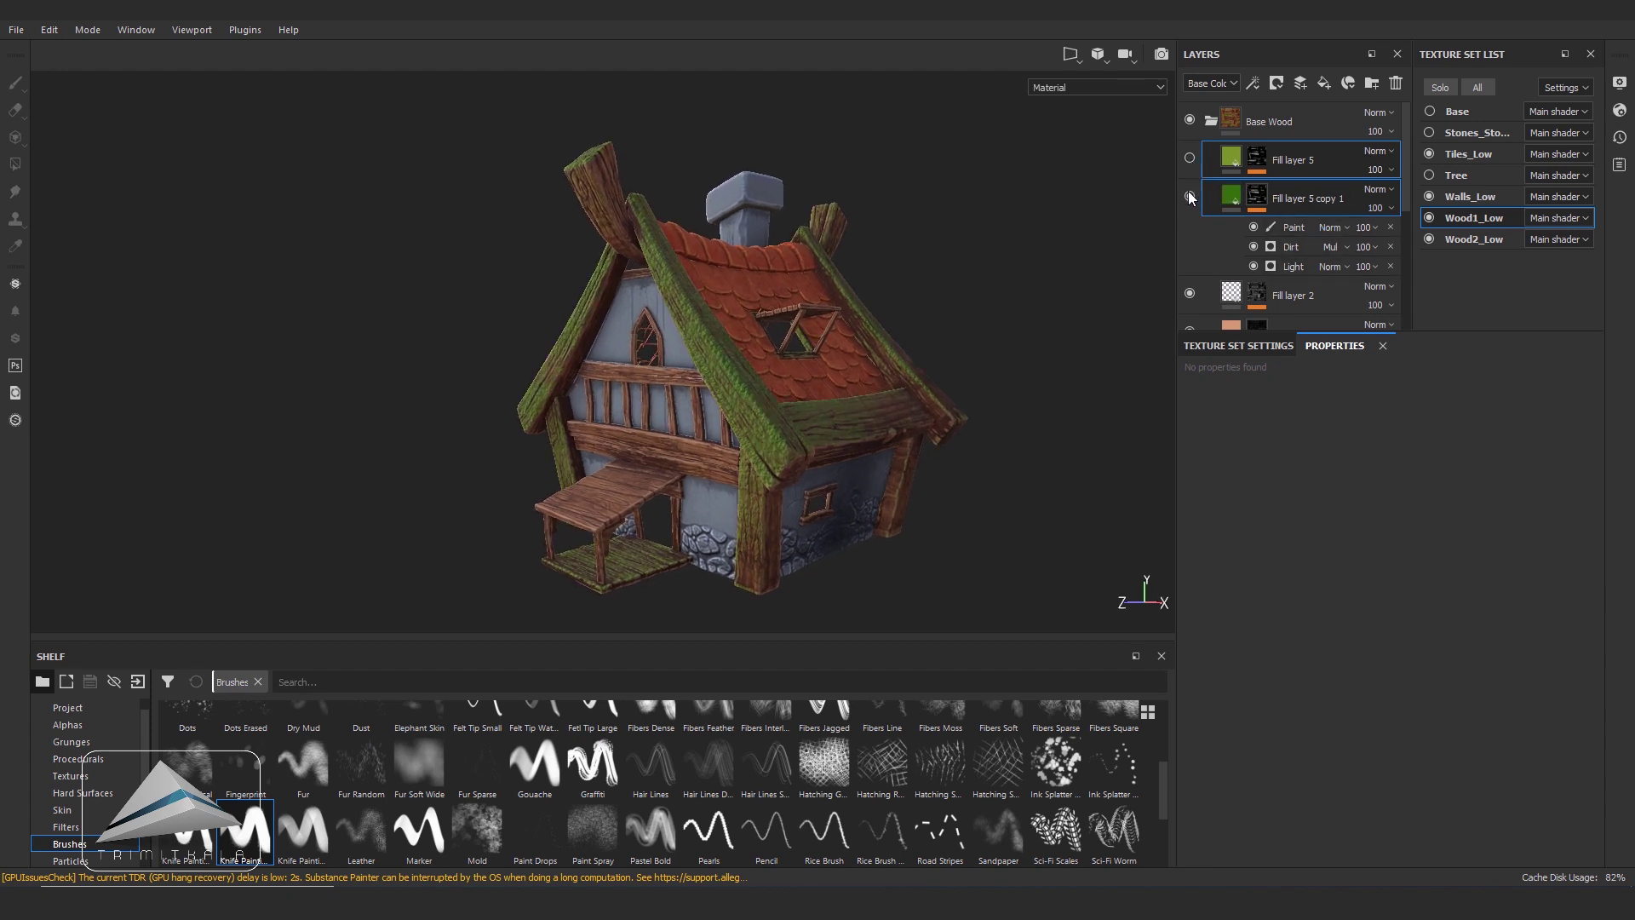
left_click(1296, 228)
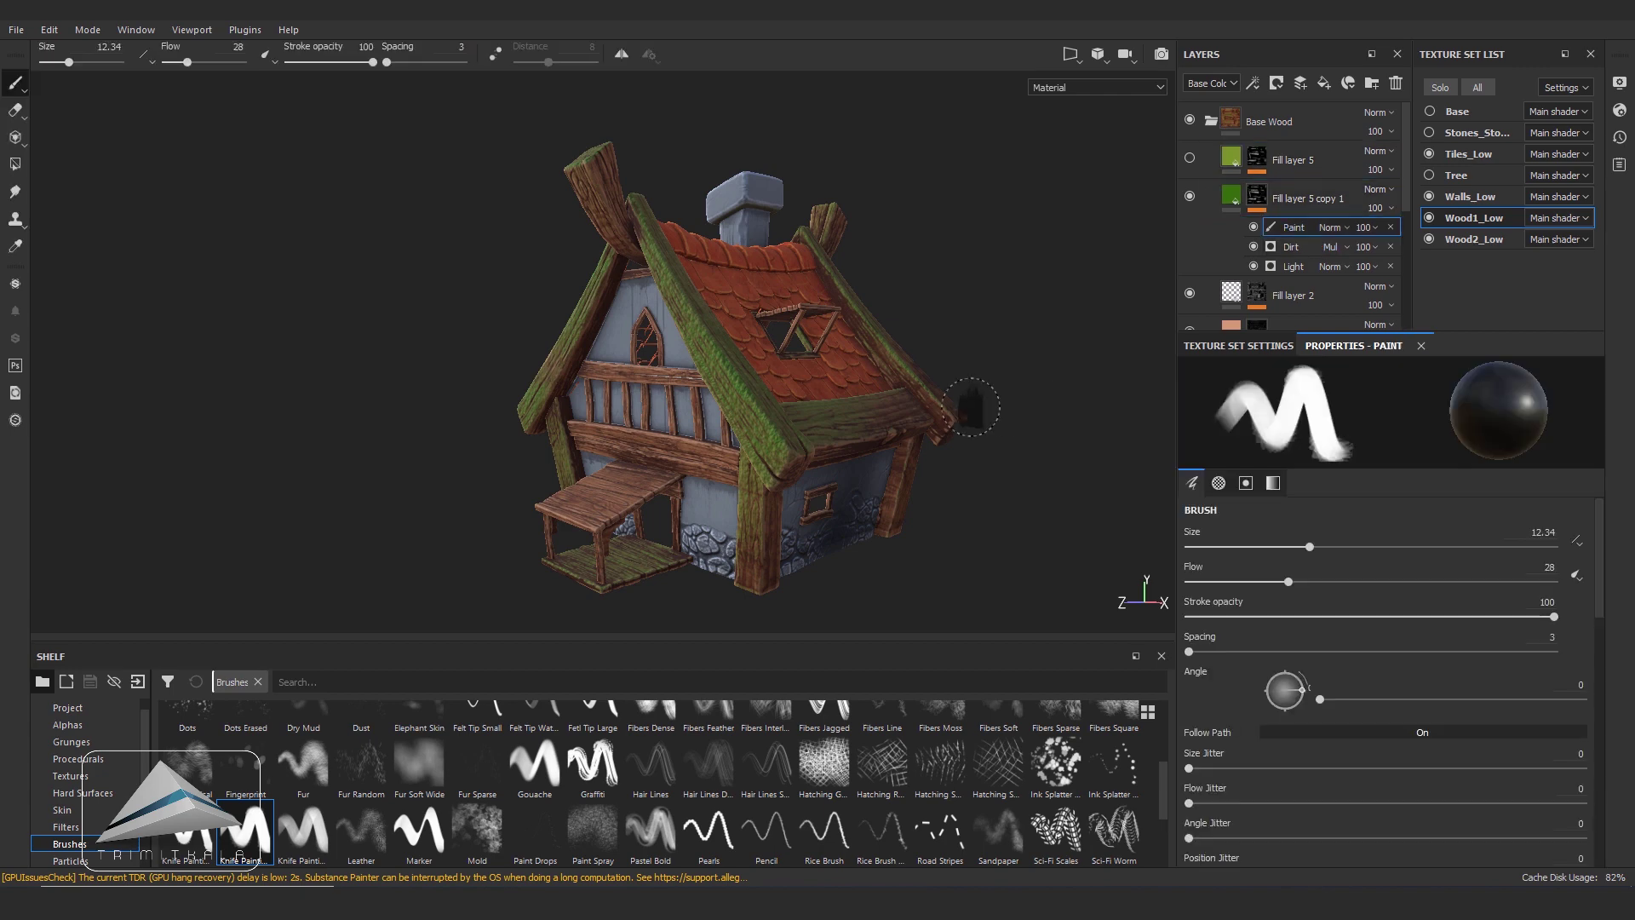
- Paint trial Mold brush patches on the wall and roof beams, then undo them
left_click_drag(796, 409, 741, 426, "alt")
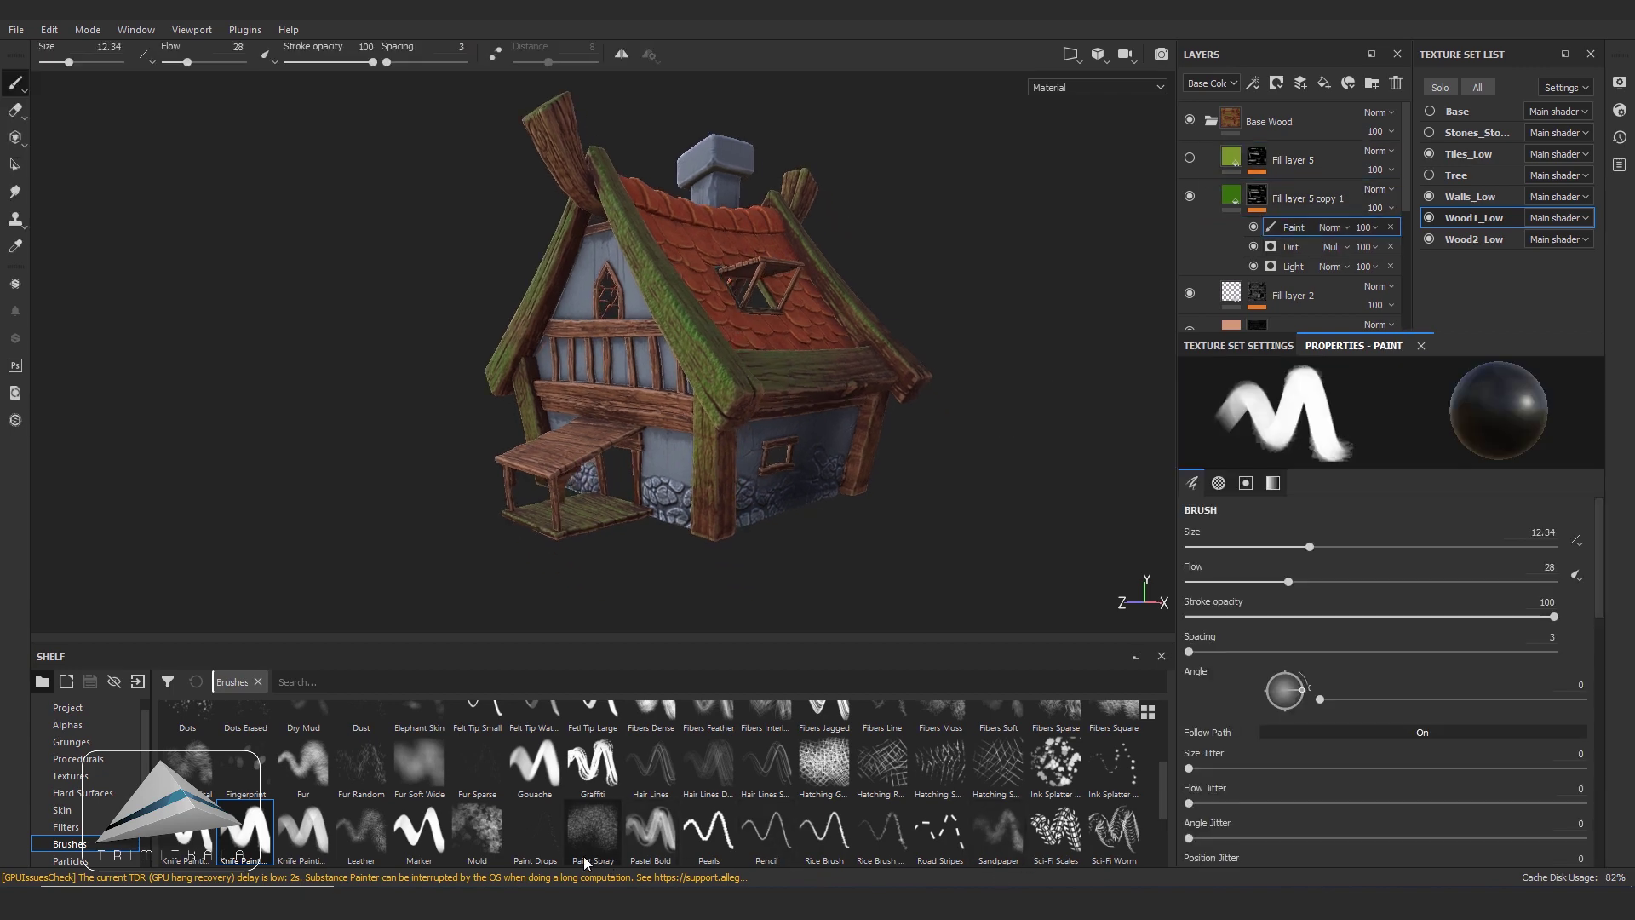
left_click(494, 843)
mouse_move(767, 565)
left_mouse_down("alt")
mouse_move(858, 456)
mouse_move(558, 239)
left_mouse_up("alt")
scroll(858, 456, "up", 3)
left_click_drag(651, 516, 677, 528)
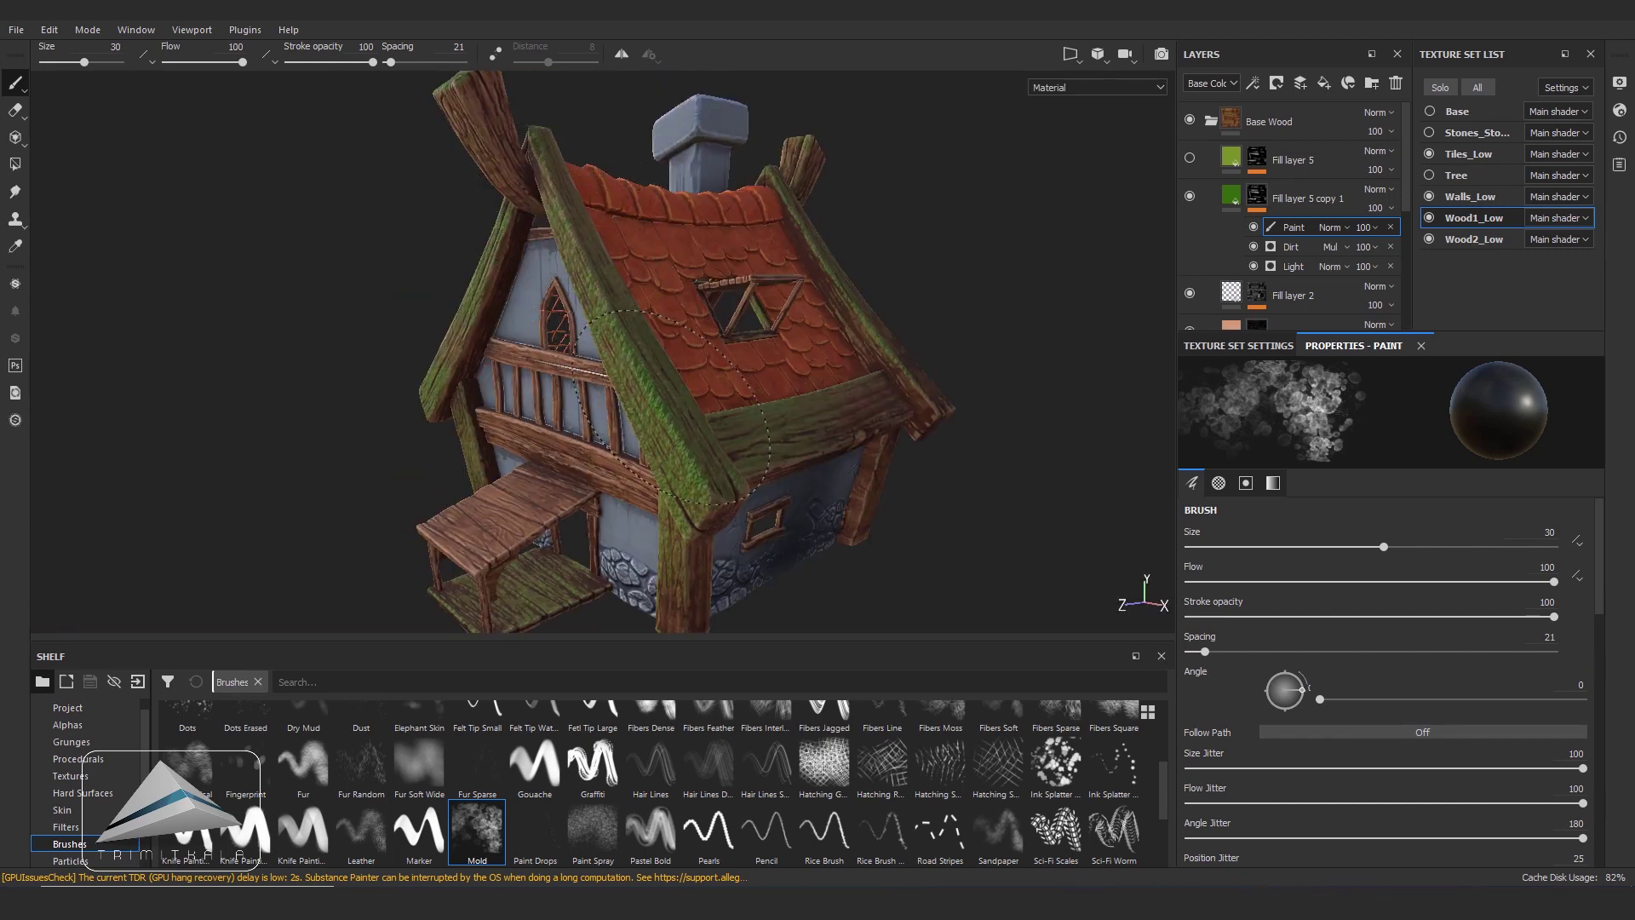
mouse_move(796, 408)
left_mouse_down()
mouse_move(771, 417)
mouse_move(894, 481)
mouse_move(675, 419)
mouse_move(792, 412)
mouse_move(723, 271)
left_mouse_up()
key("ctrl+z")
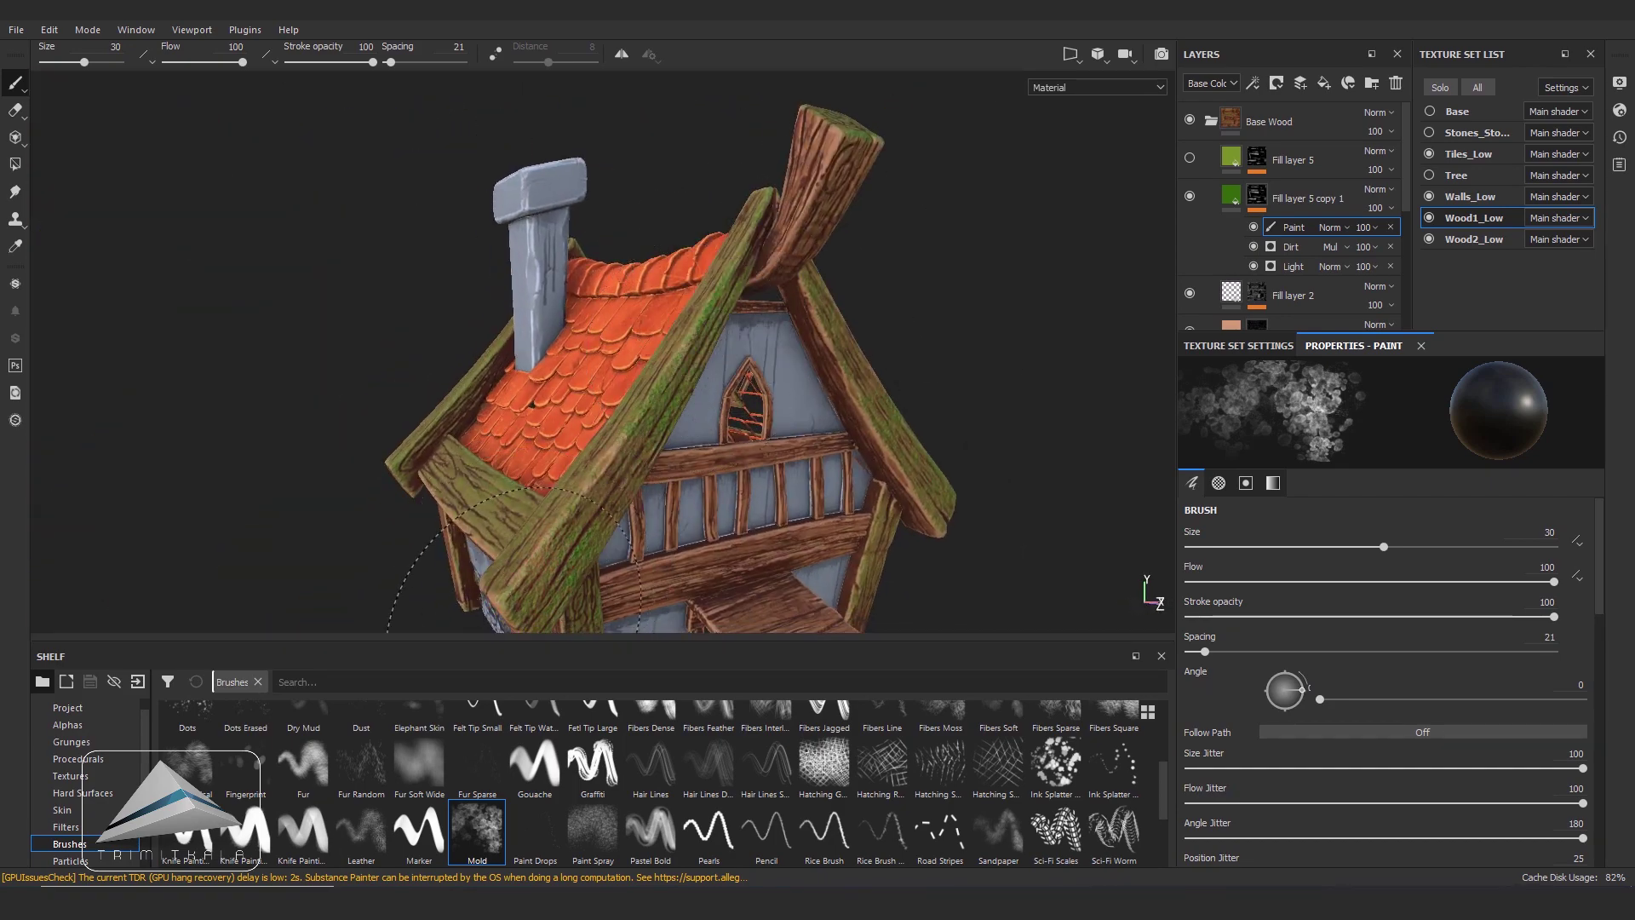
- Paint Mold strokes near the lower wall at size about 15.5, then show Fill layer 5
left_click_drag(515, 609, 600, 432, "alt")
mouse_move(705, 468)
left_mouse_down("alt")
mouse_move(872, 453)
mouse_move(377, 558)
left_mouse_up("alt")
mouse_move(651, 427)
left_mouse_down("alt")
mouse_move(767, 357)
mouse_move(1031, 371)
left_mouse_up("alt")
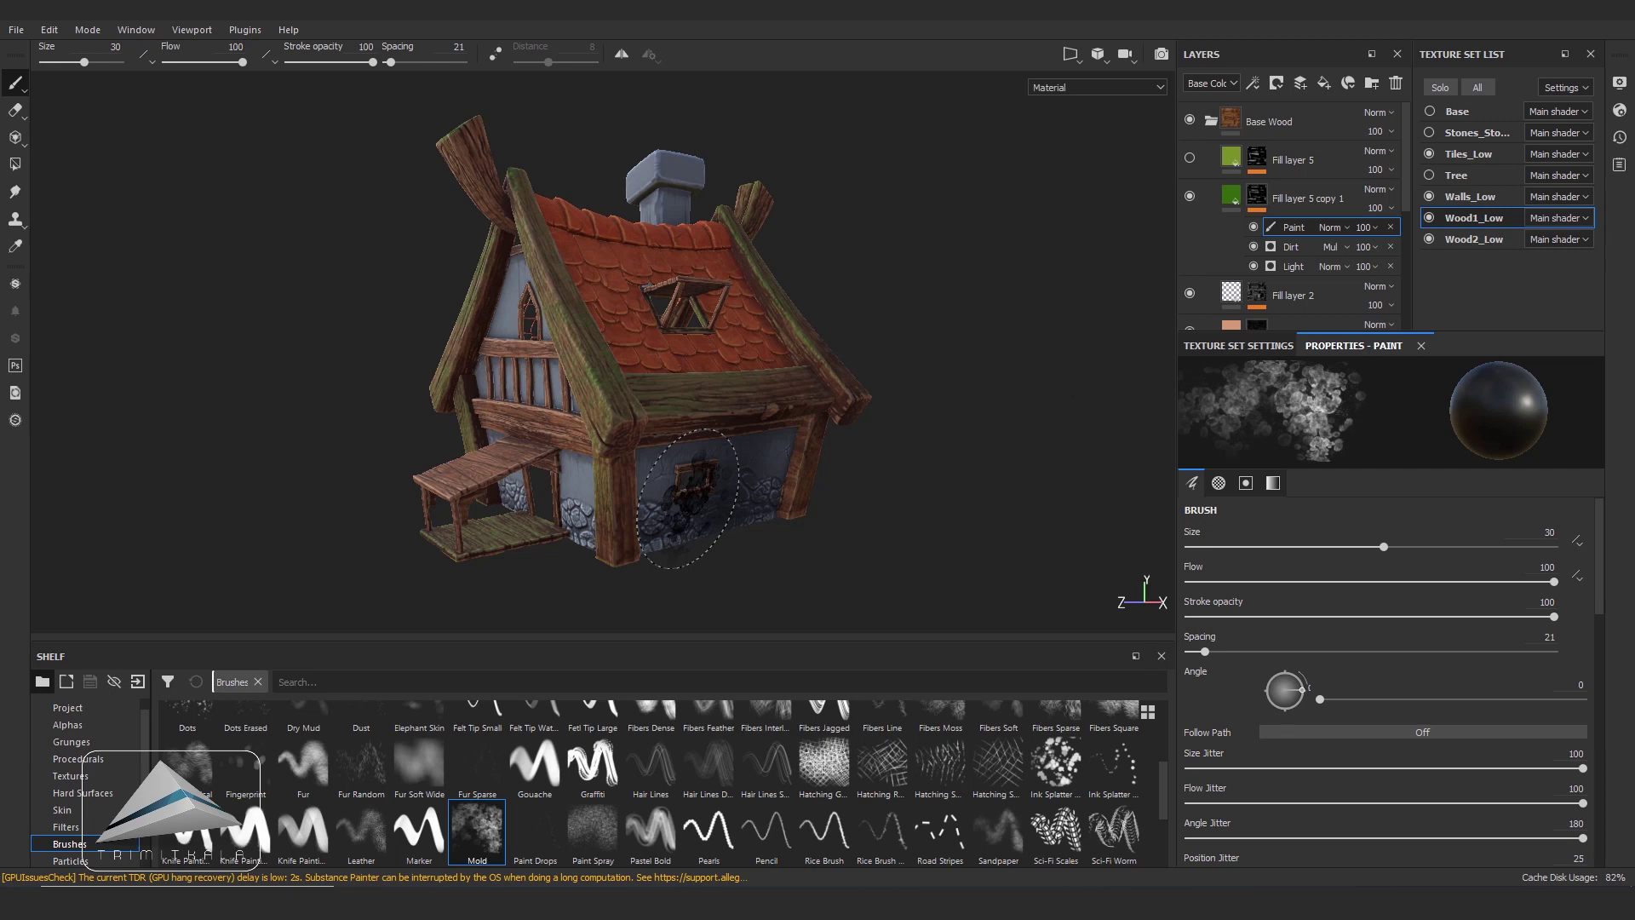
mouse_move(694, 489)
left_mouse_down()
mouse_move(750, 473)
mouse_move(596, 477)
mouse_move(644, 392)
left_mouse_up()
right_click_drag(643, 392, 711, 384, "ctrl")
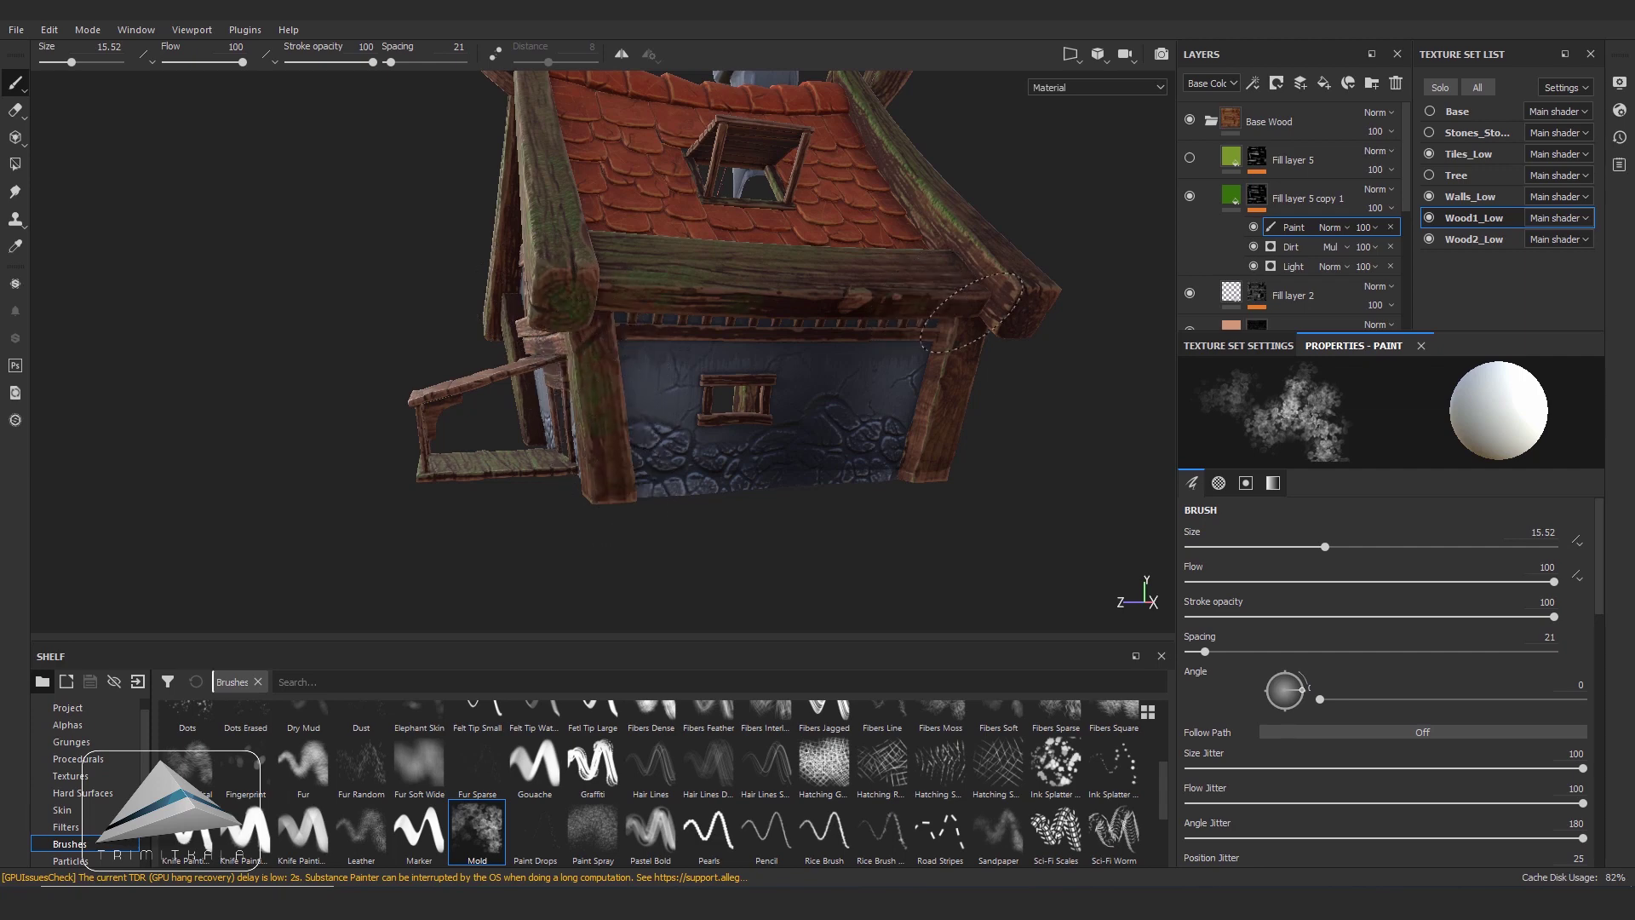
mouse_move(941, 449)
left_mouse_down("alt")
mouse_move(572, 381)
mouse_move(676, 321)
left_mouse_up("alt")
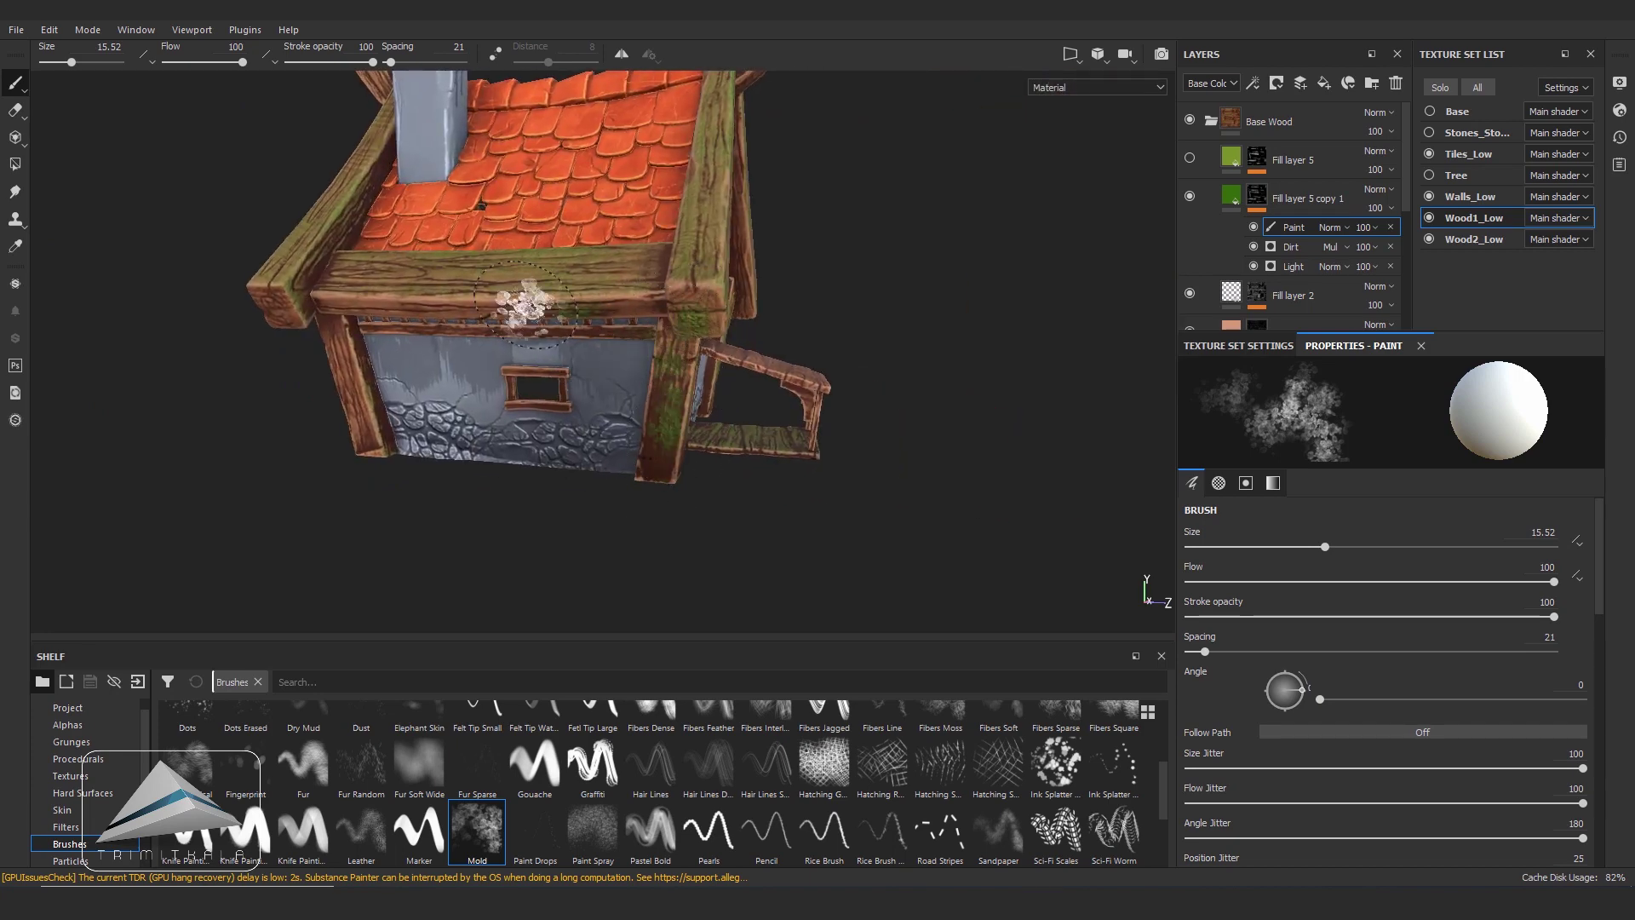
left_click_drag(583, 309, 511, 194, "alt")
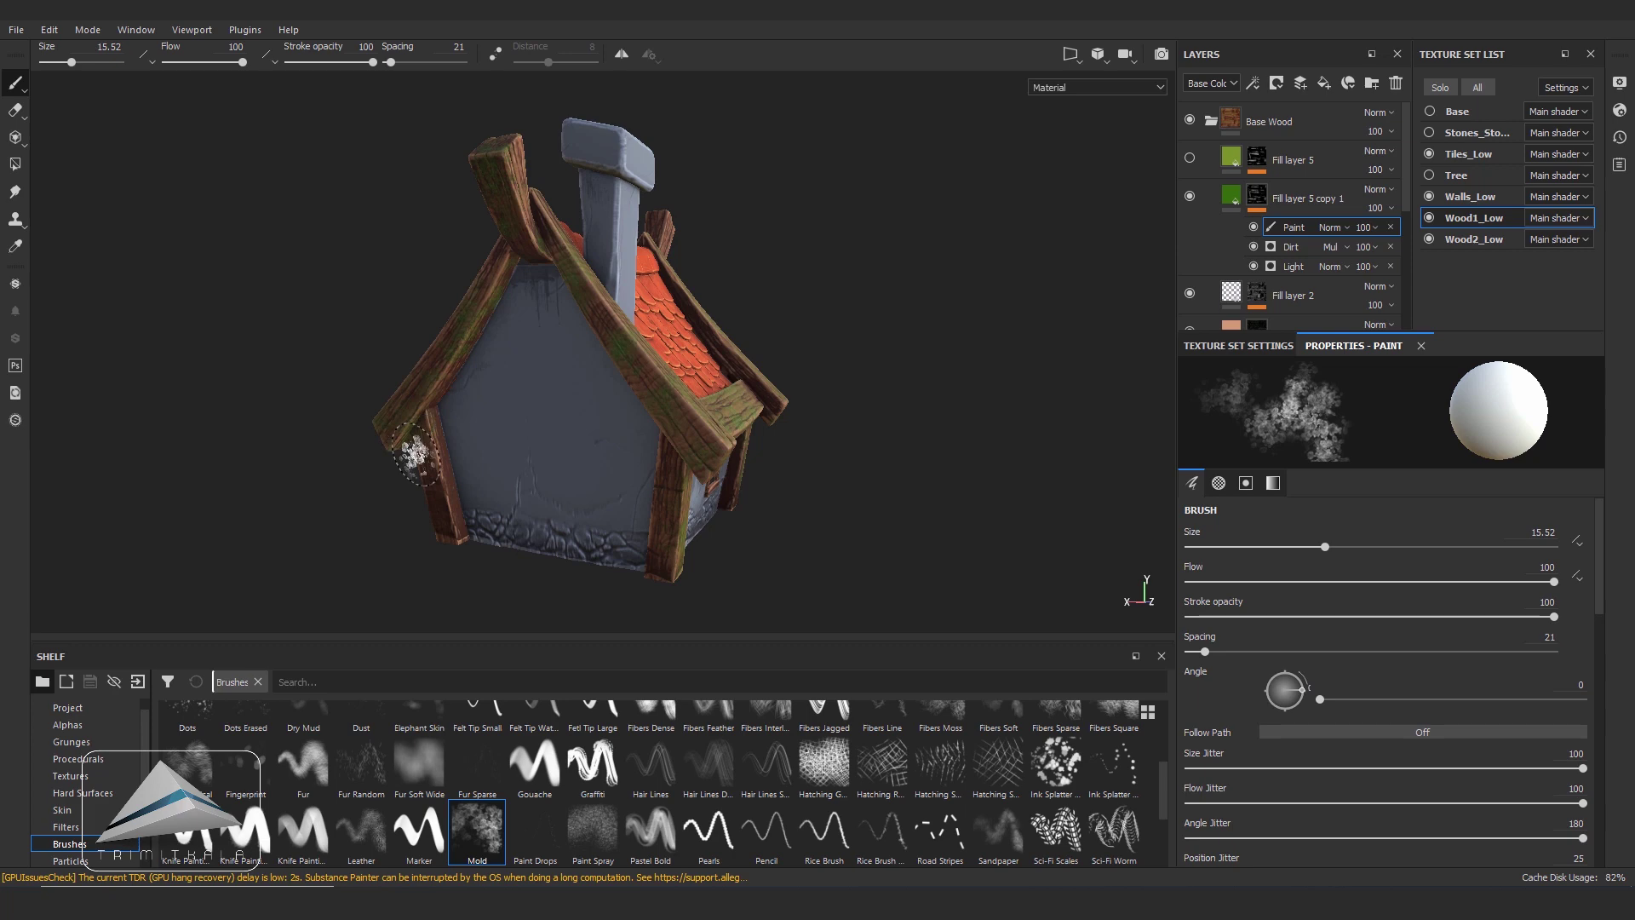
left_click_drag(426, 494, 784, 400, "alt")
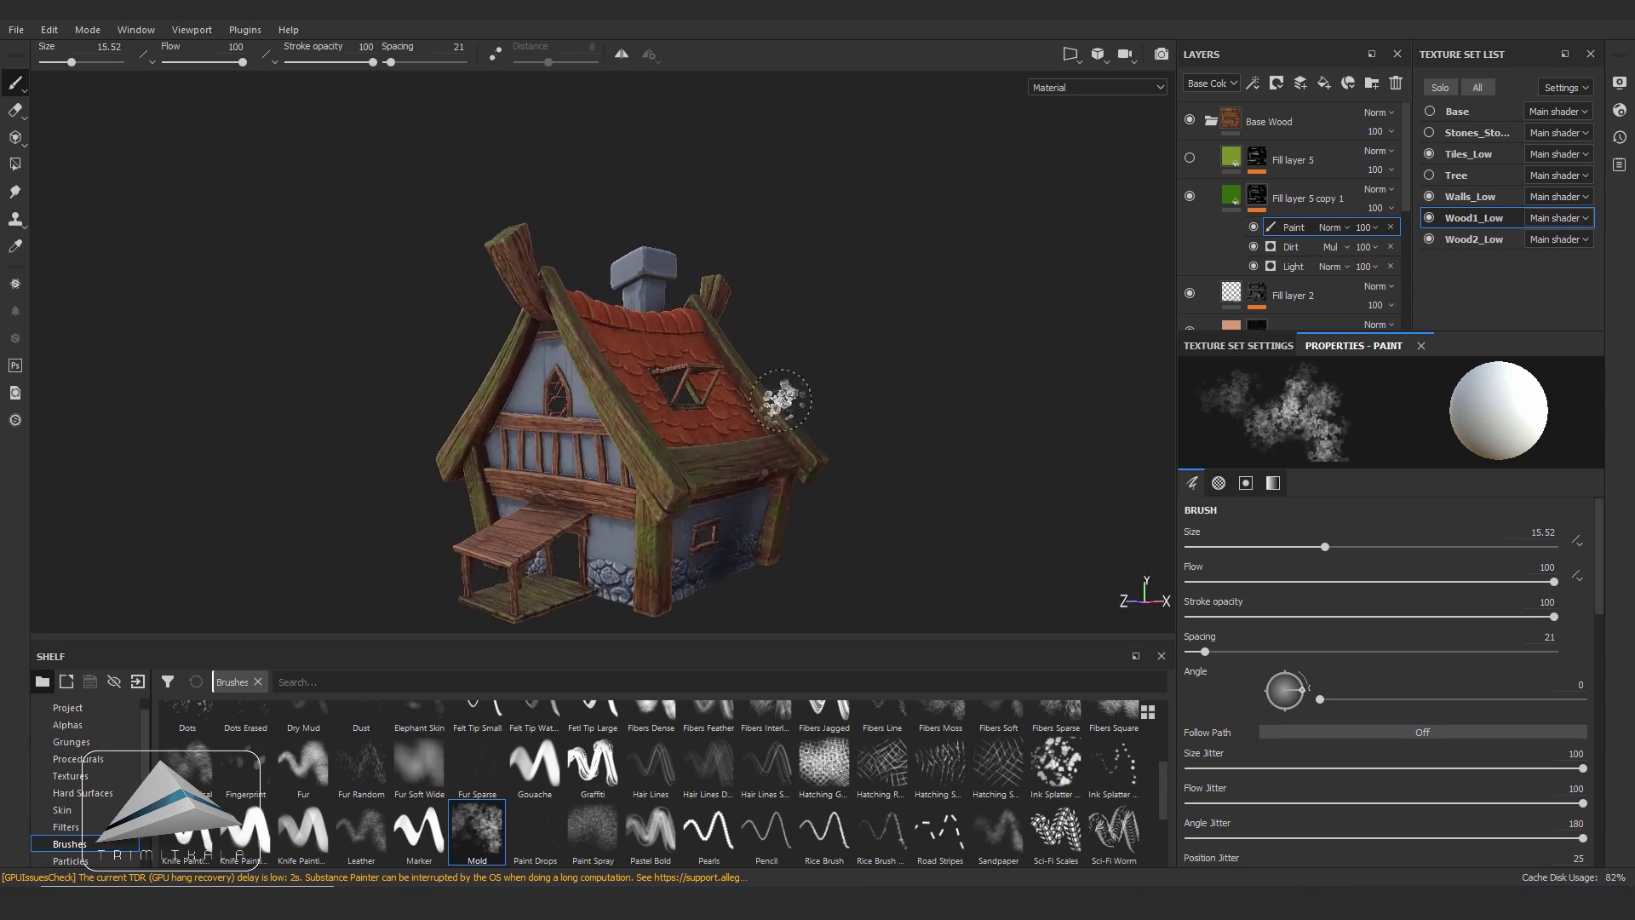
left_click(1190, 157)
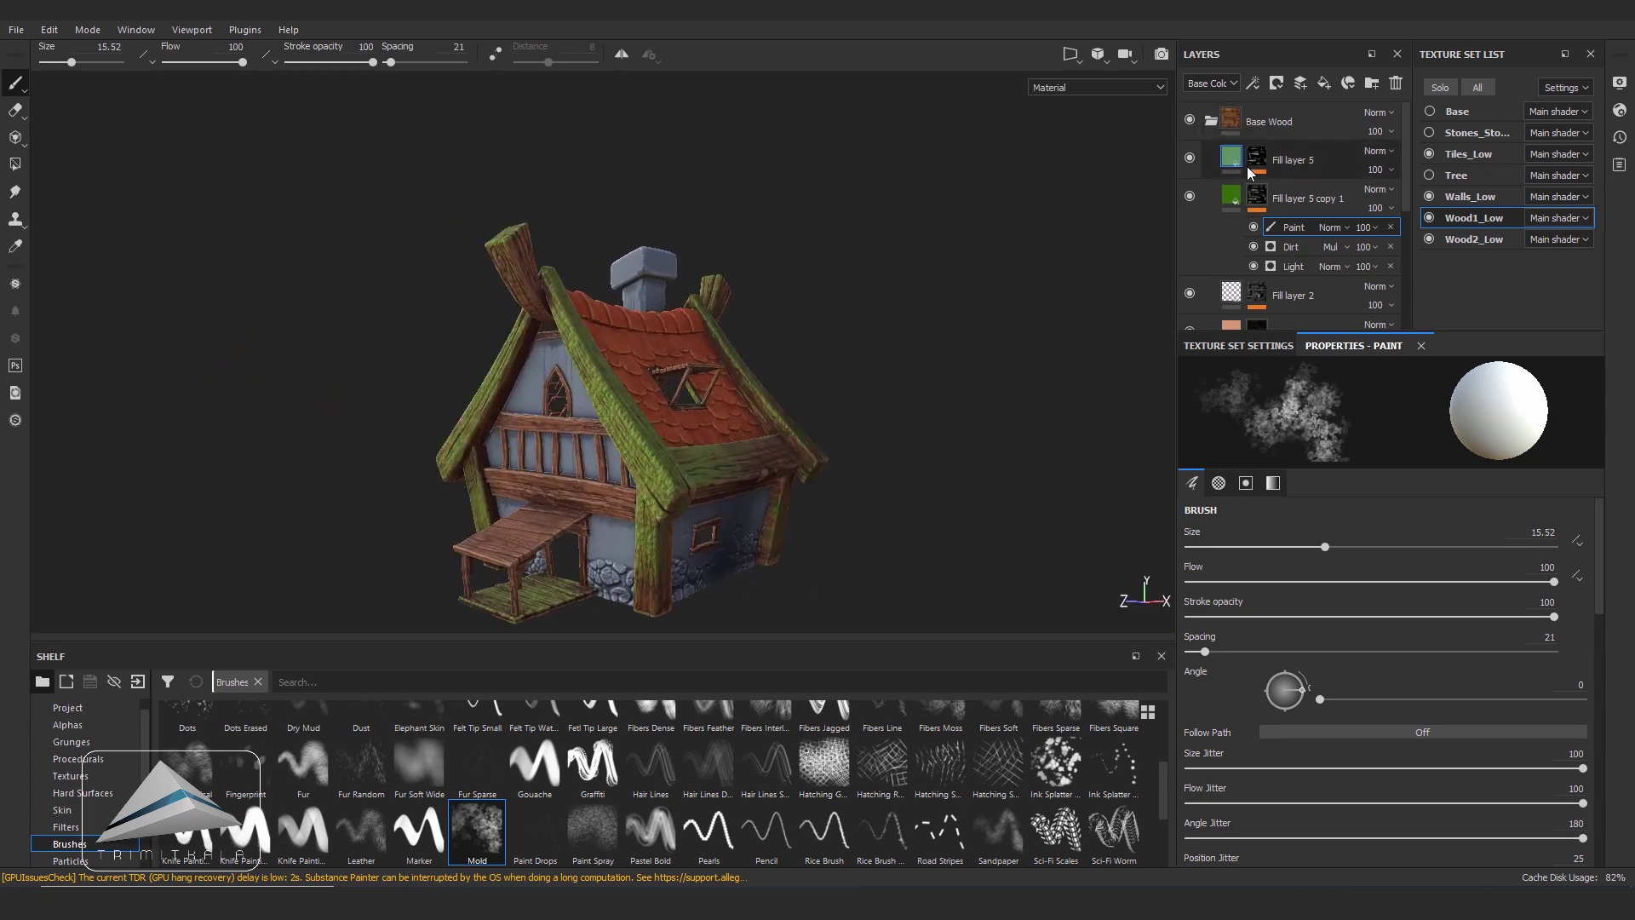
- Select Fill layer 5's Paint mask and use an Ink Splatter brush around size 30.7
left_click(1258, 164)
left_click(1291, 193)
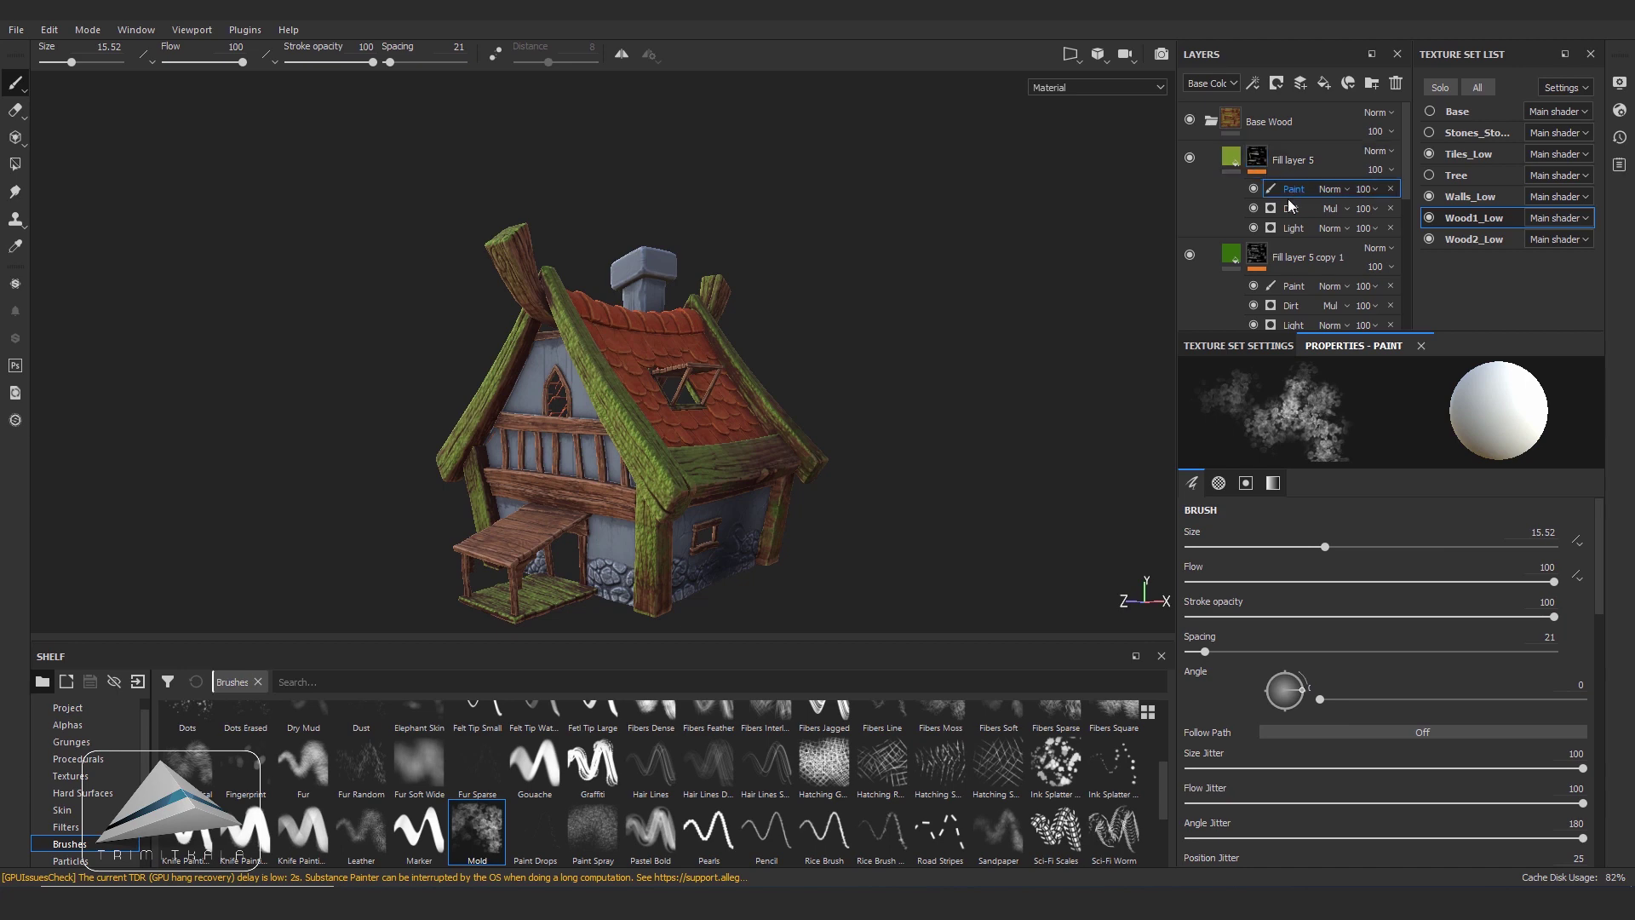
left_click_drag(965, 445, 847, 410, "alt")
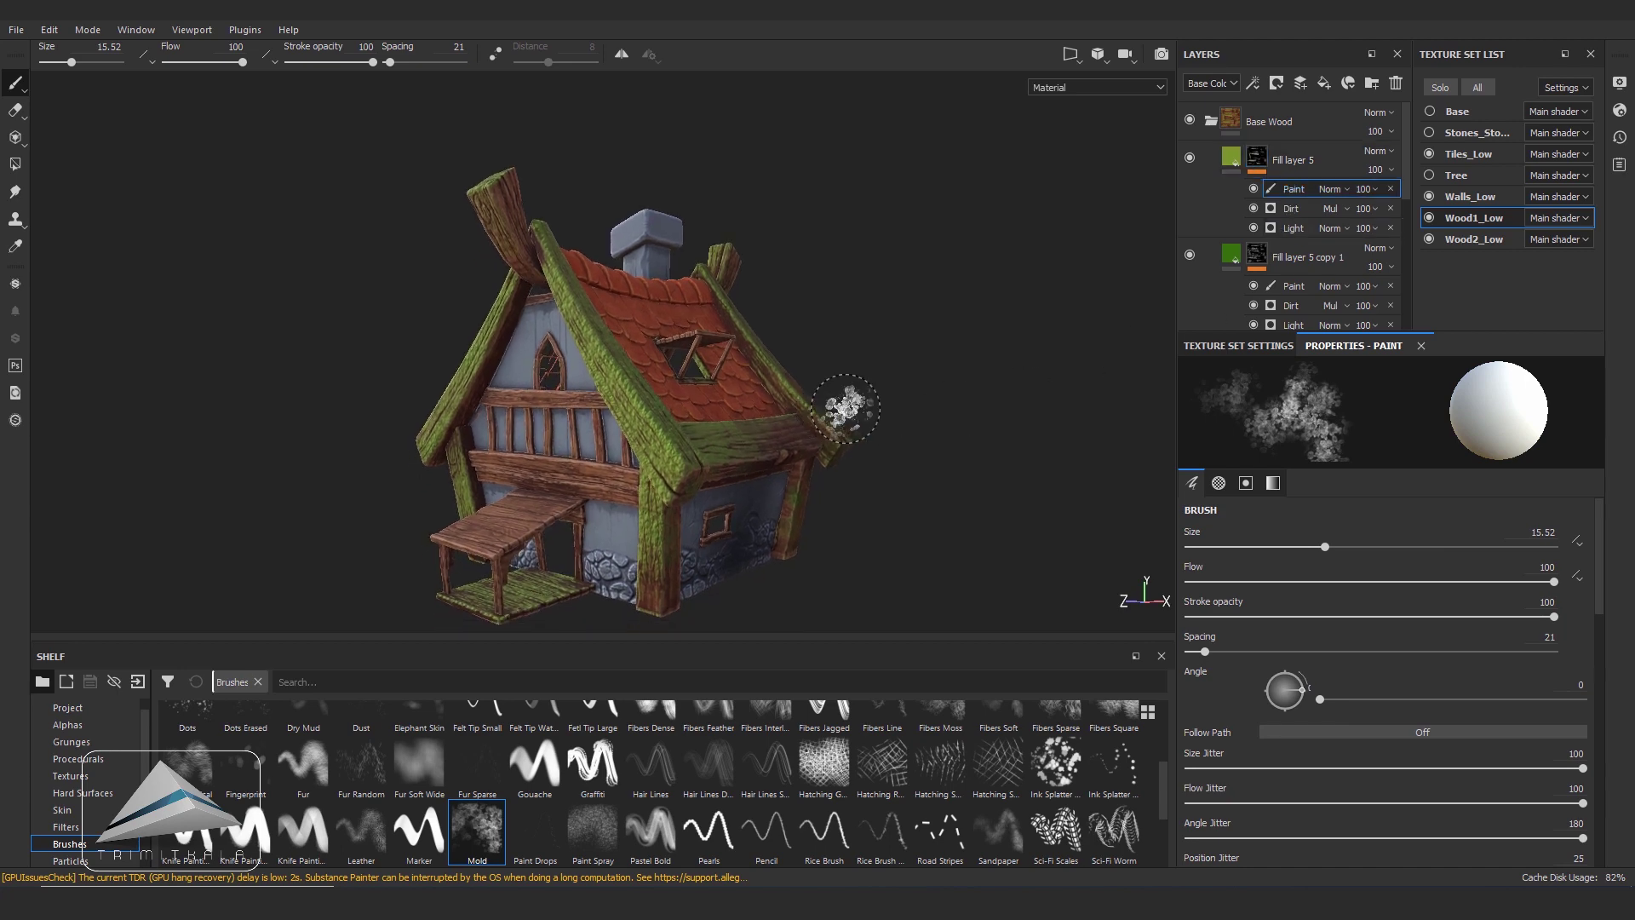
right_click_drag(681, 443, 634, 431, "ctrl")
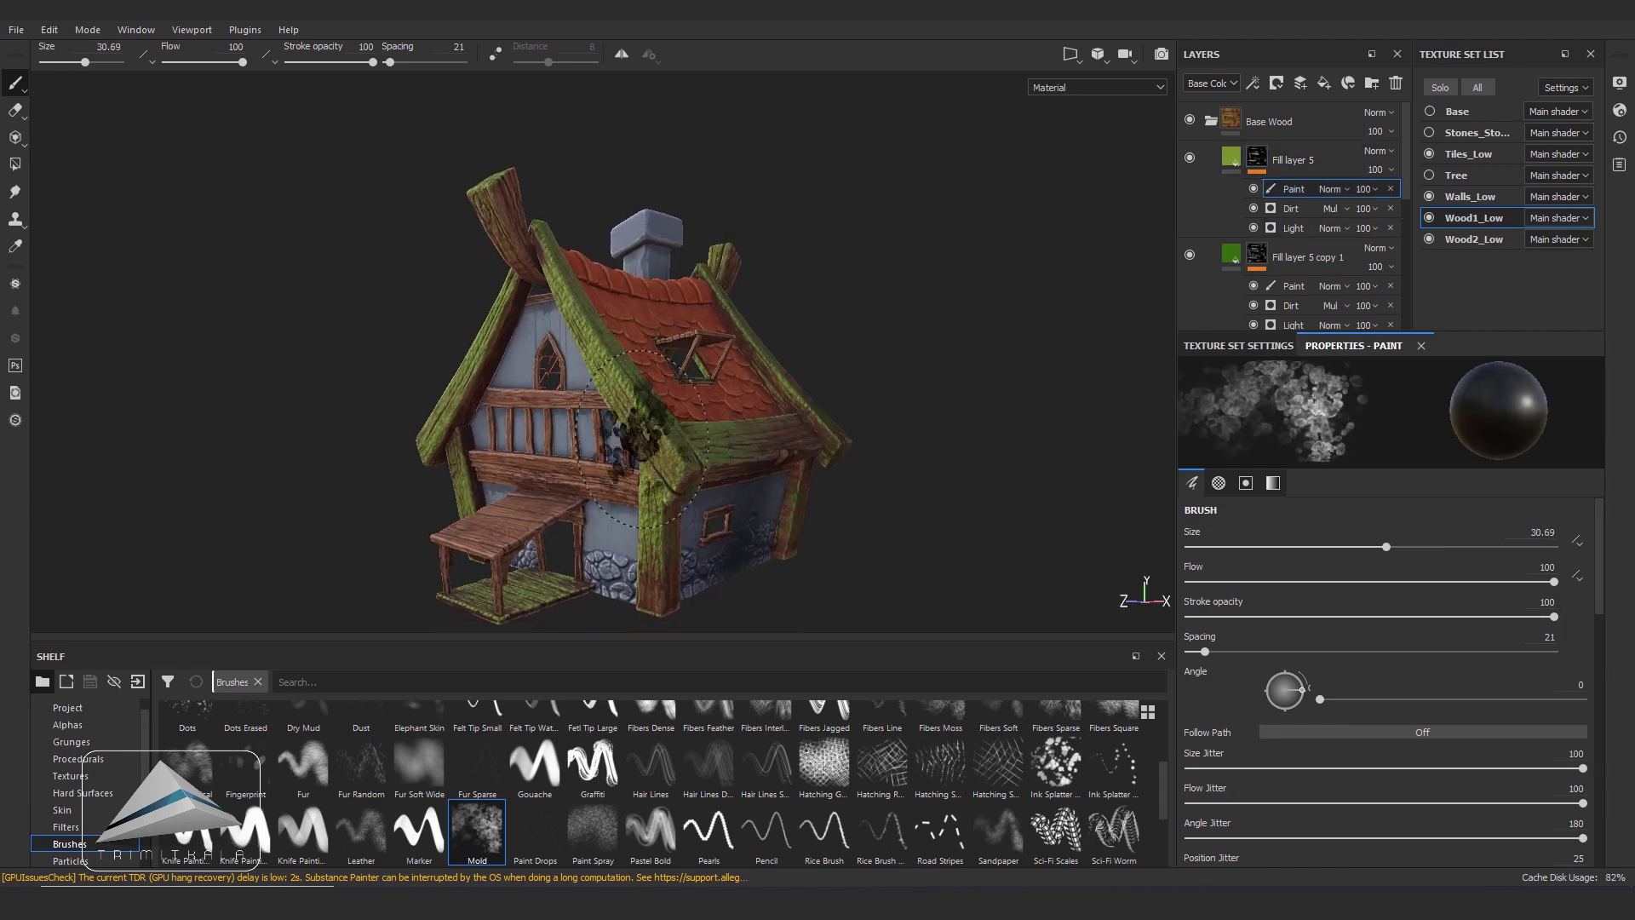
mouse_move(617, 349)
left_mouse_down("alt")
mouse_move(648, 384)
mouse_move(565, 222)
mouse_move(511, 465)
mouse_move(767, 383)
left_mouse_up("alt")
left_click(1056, 762)
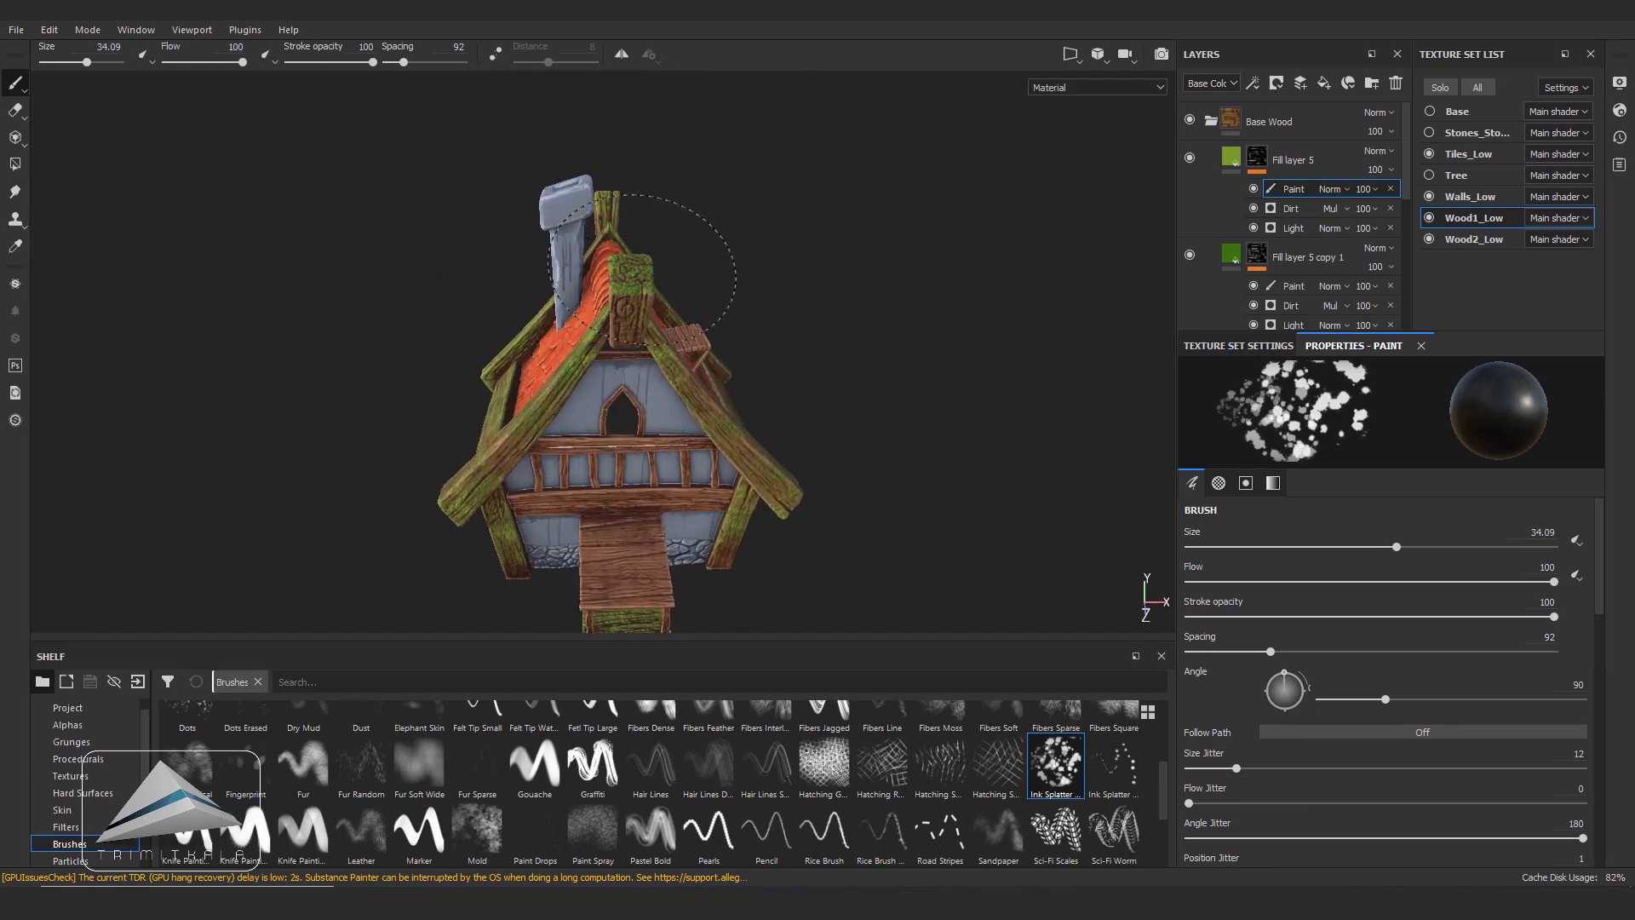
- Return to the Mold brush at size about 12.7 and work over the roof beams
right_click_drag(843, 374, 851, 404, "alt")
left_click_drag(851, 404, 880, 353, "alt")
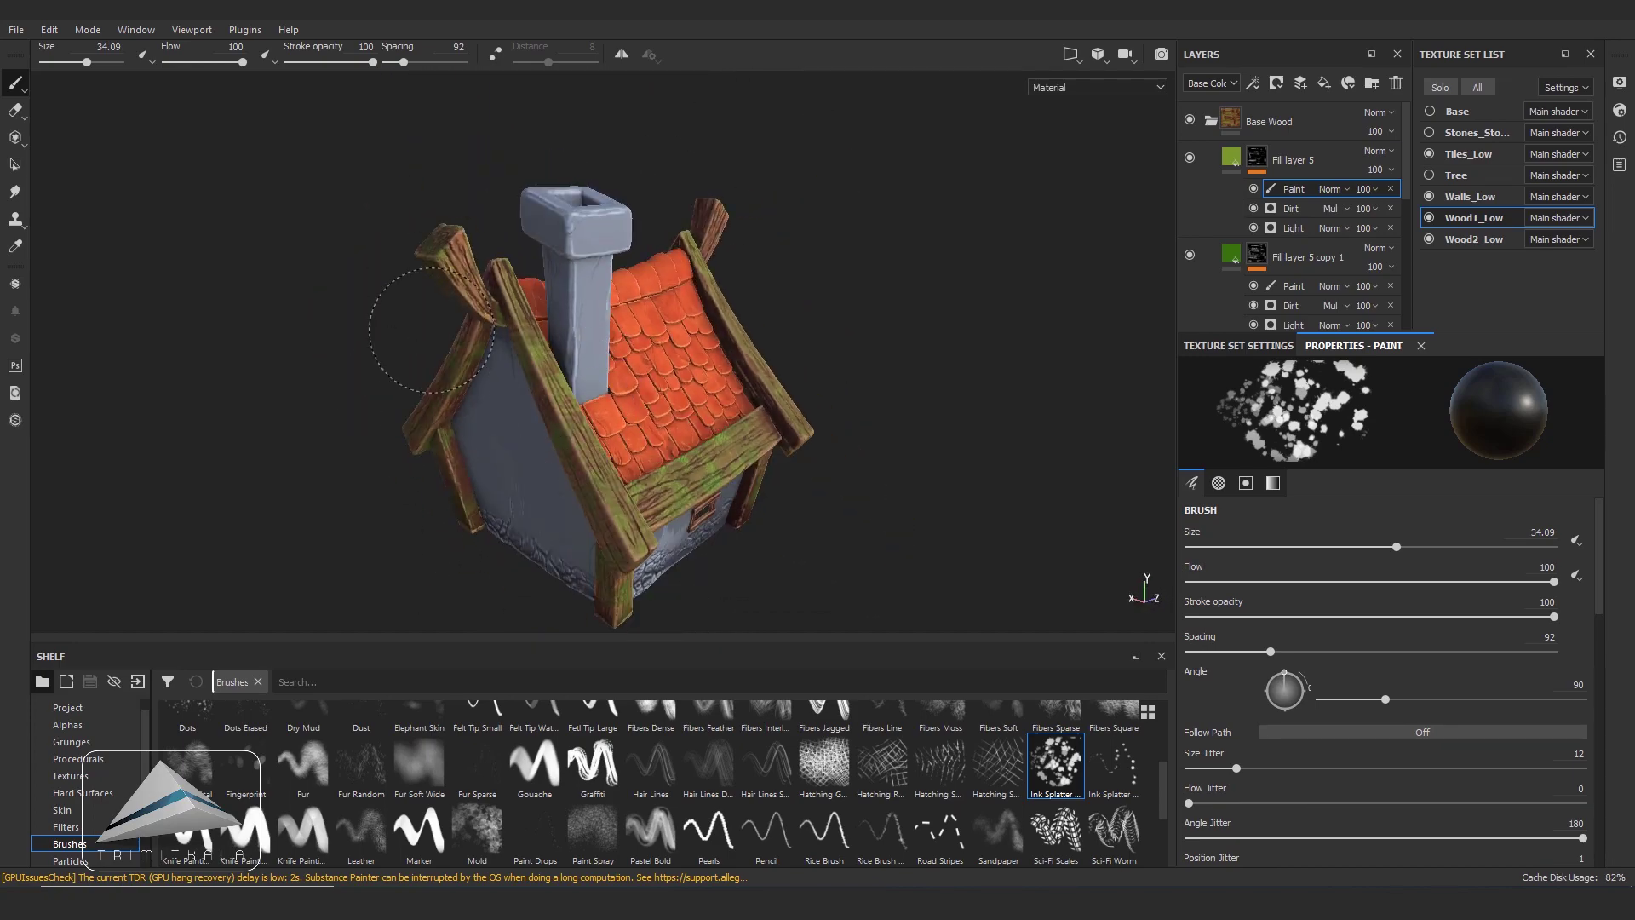
right_click_drag(880, 353, 886, 400, "alt")
left_click_drag(885, 400, 783, 400, "alt")
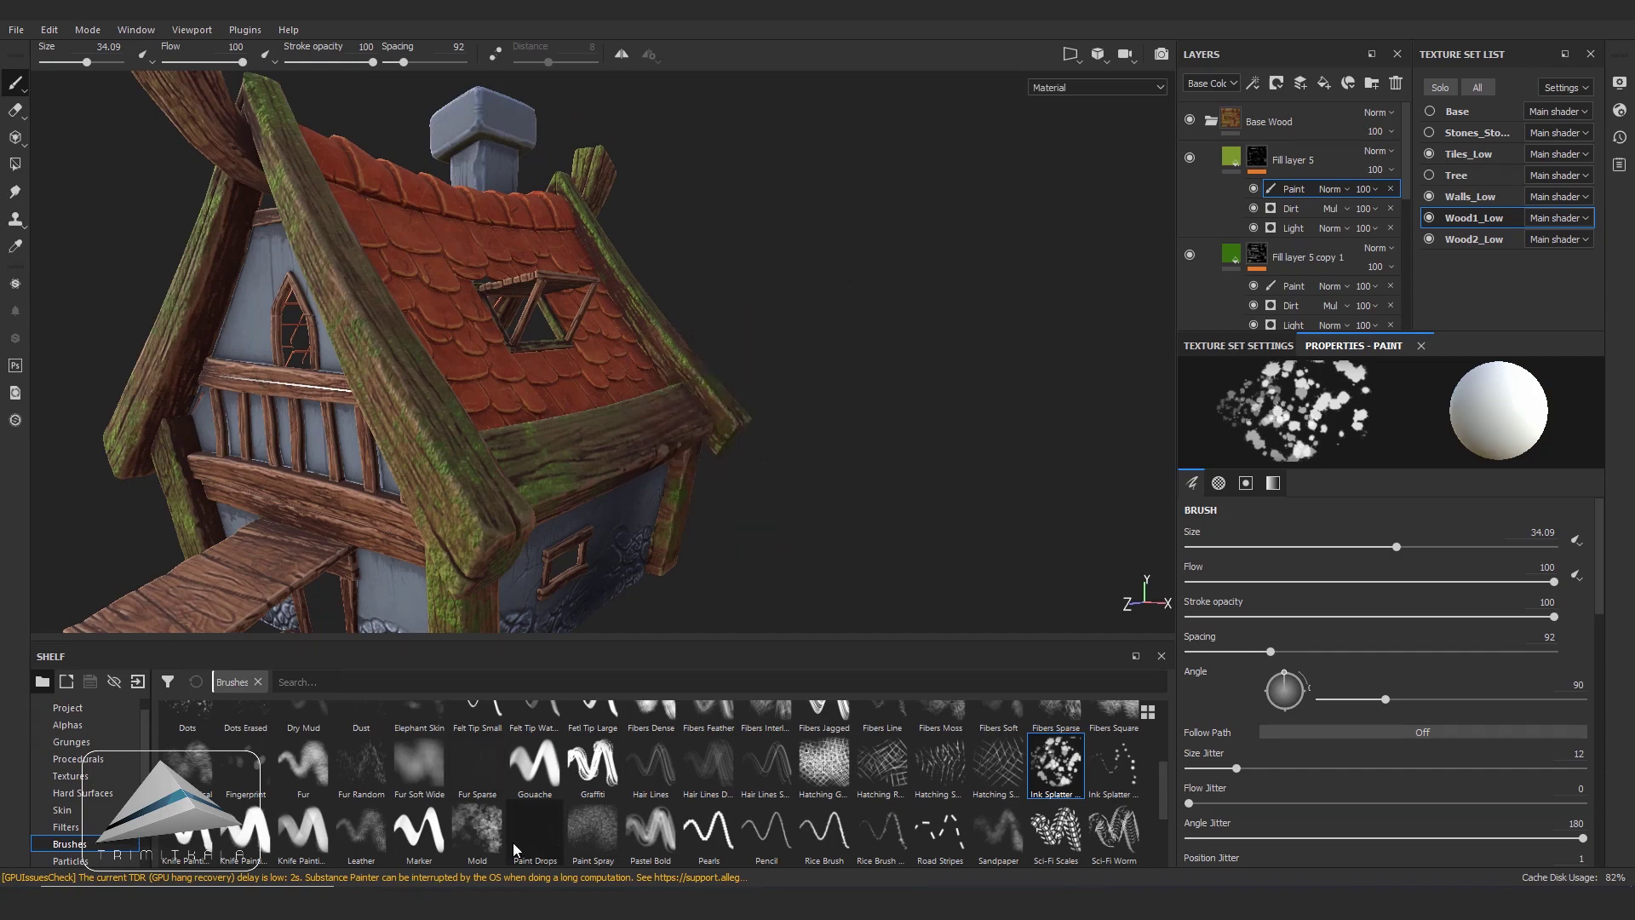
left_click(477, 831)
right_click_drag(895, 384, 843, 383, "ctrl")
left_click_drag(895, 384, 639, 366, "alt")
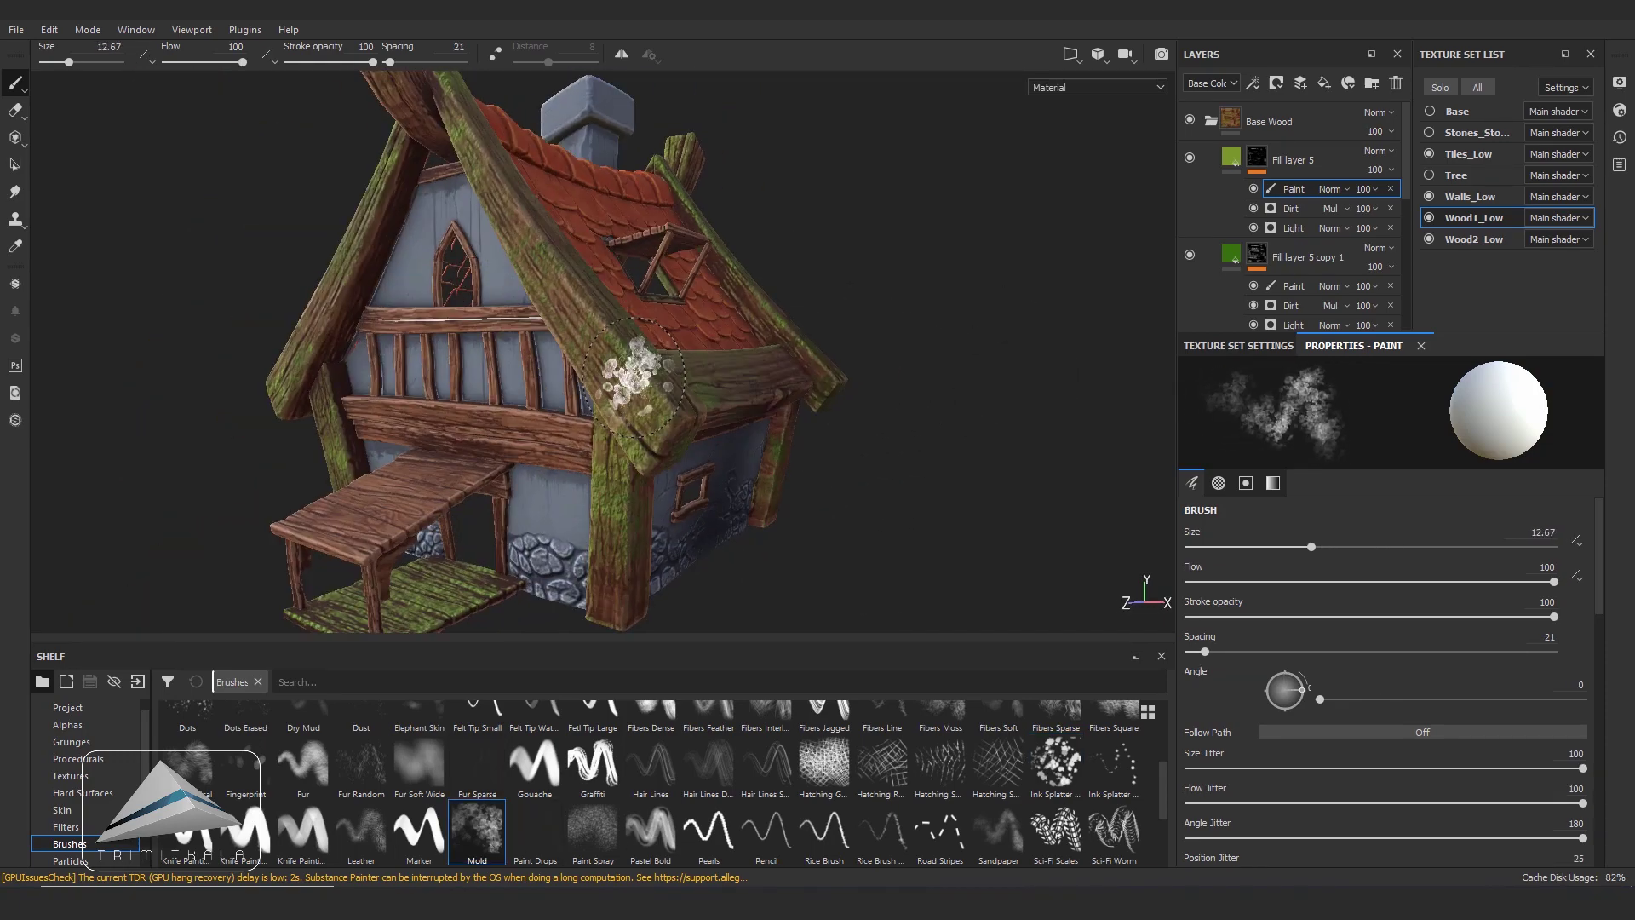
left_click_drag(375, 251, 720, 413, "alt")
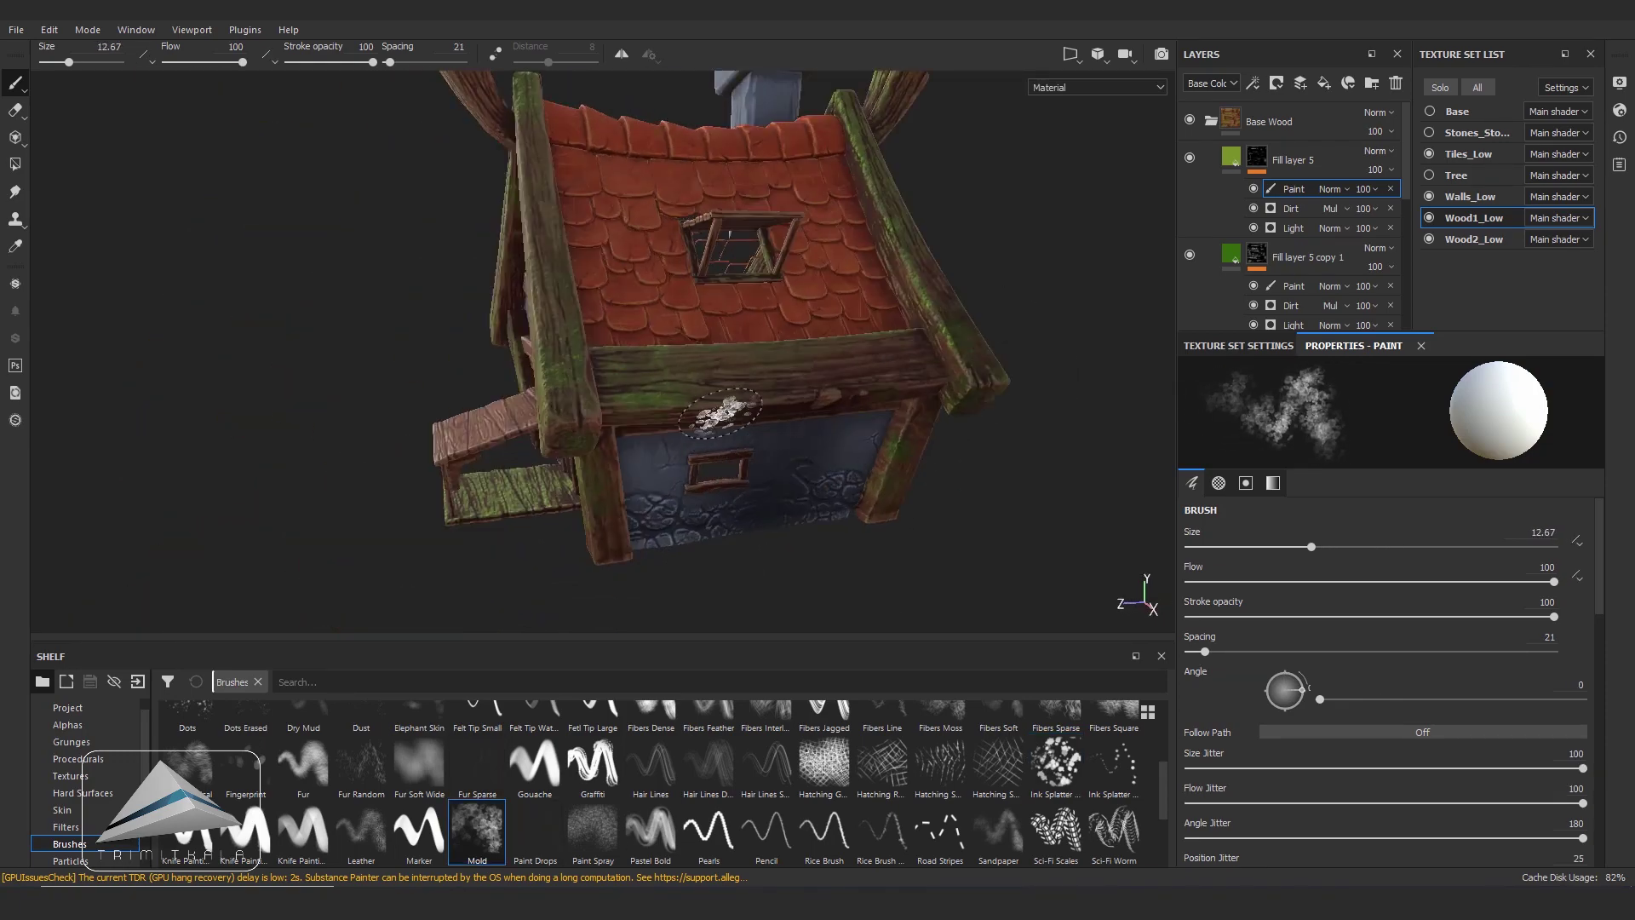
mouse_move(941, 337)
left_mouse_down("alt")
mouse_move(712, 195)
mouse_move(890, 177)
left_mouse_up("alt")
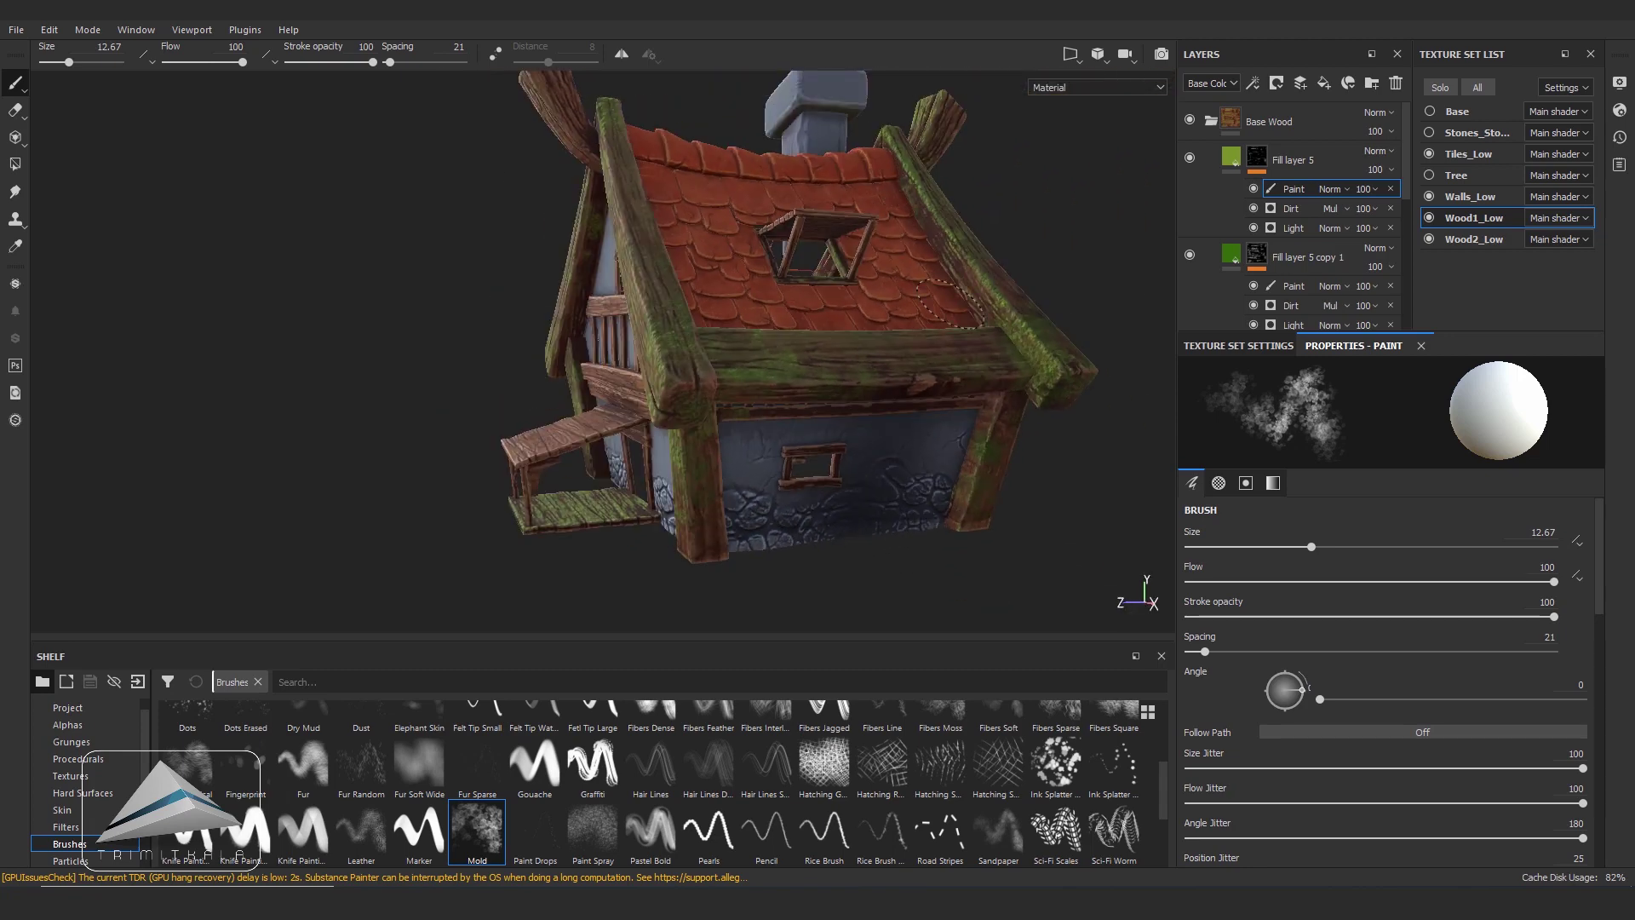
left_click_drag(889, 380, 924, 377, "alt")
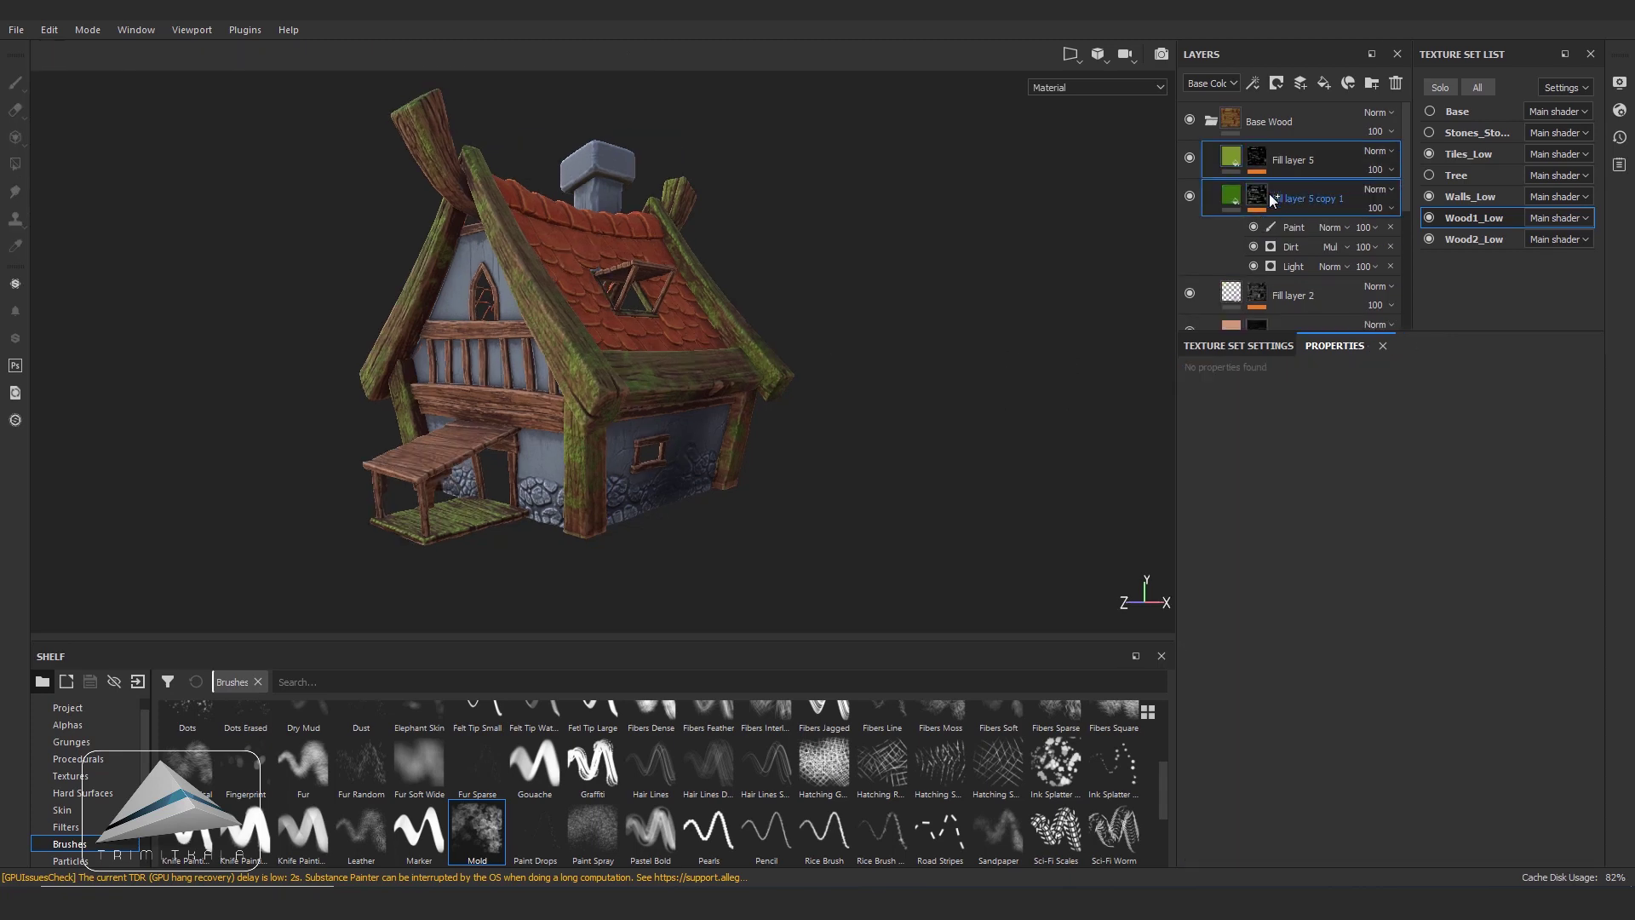
right_click(1243, 170)
- Paste the moss fill layers into Wood2_Low above Base Wood and hide Fill layer 5
key("Escape")
left_click_drag(1241, 161, 1229, 104)
left_click(1464, 238)
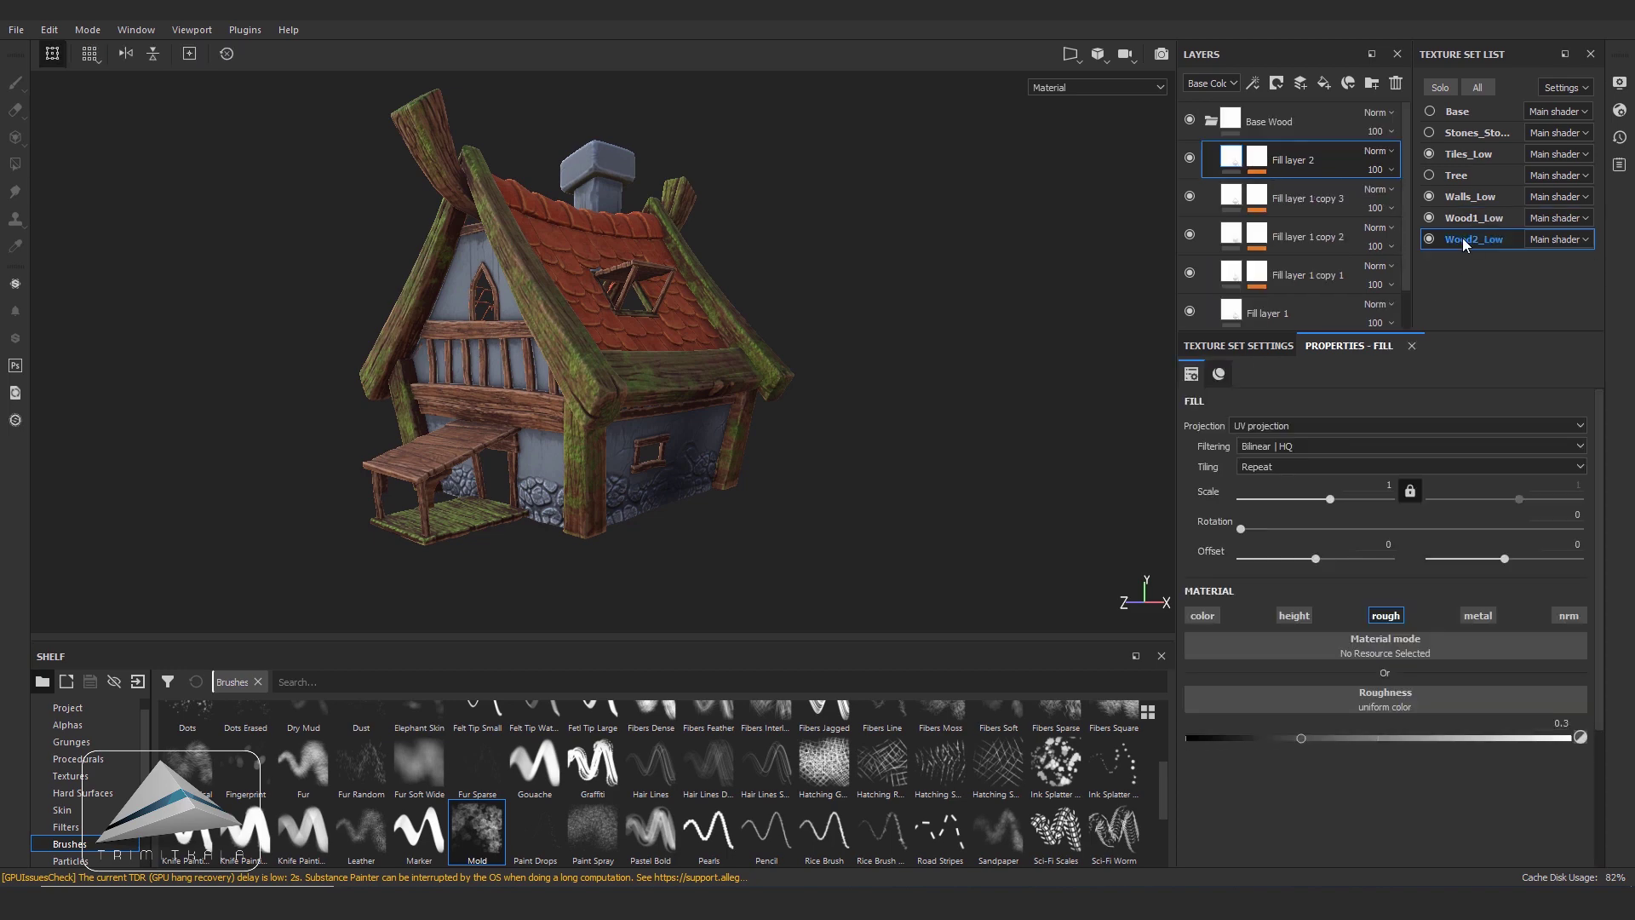
right_click(1310, 239)
left_click(1368, 529)
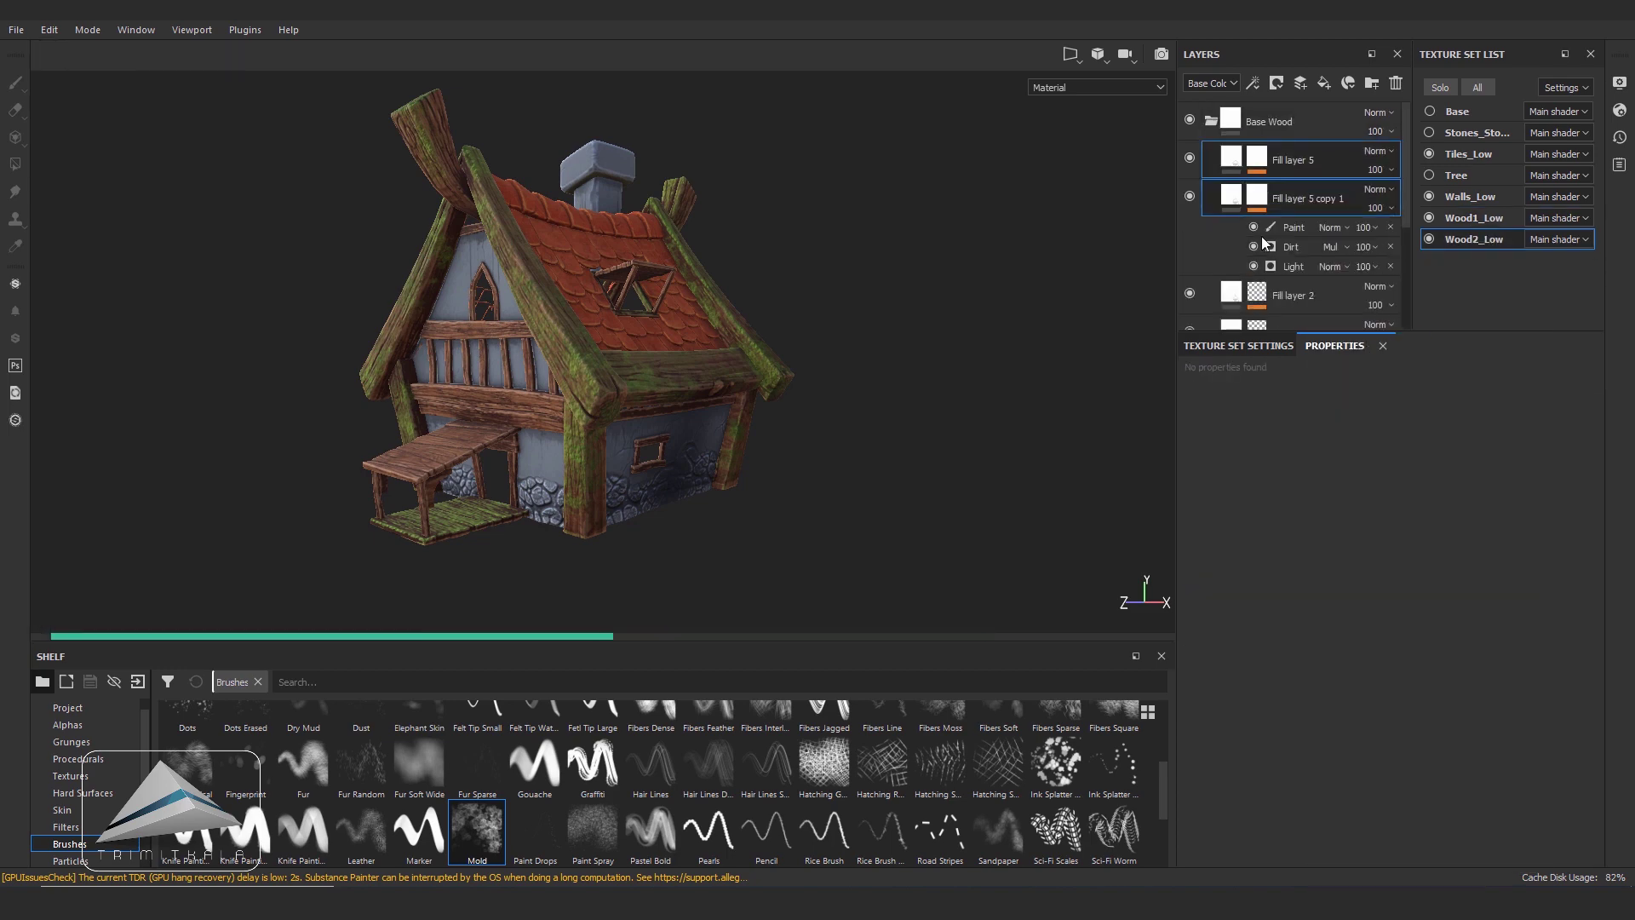
left_click_drag(1259, 161, 1223, 104)
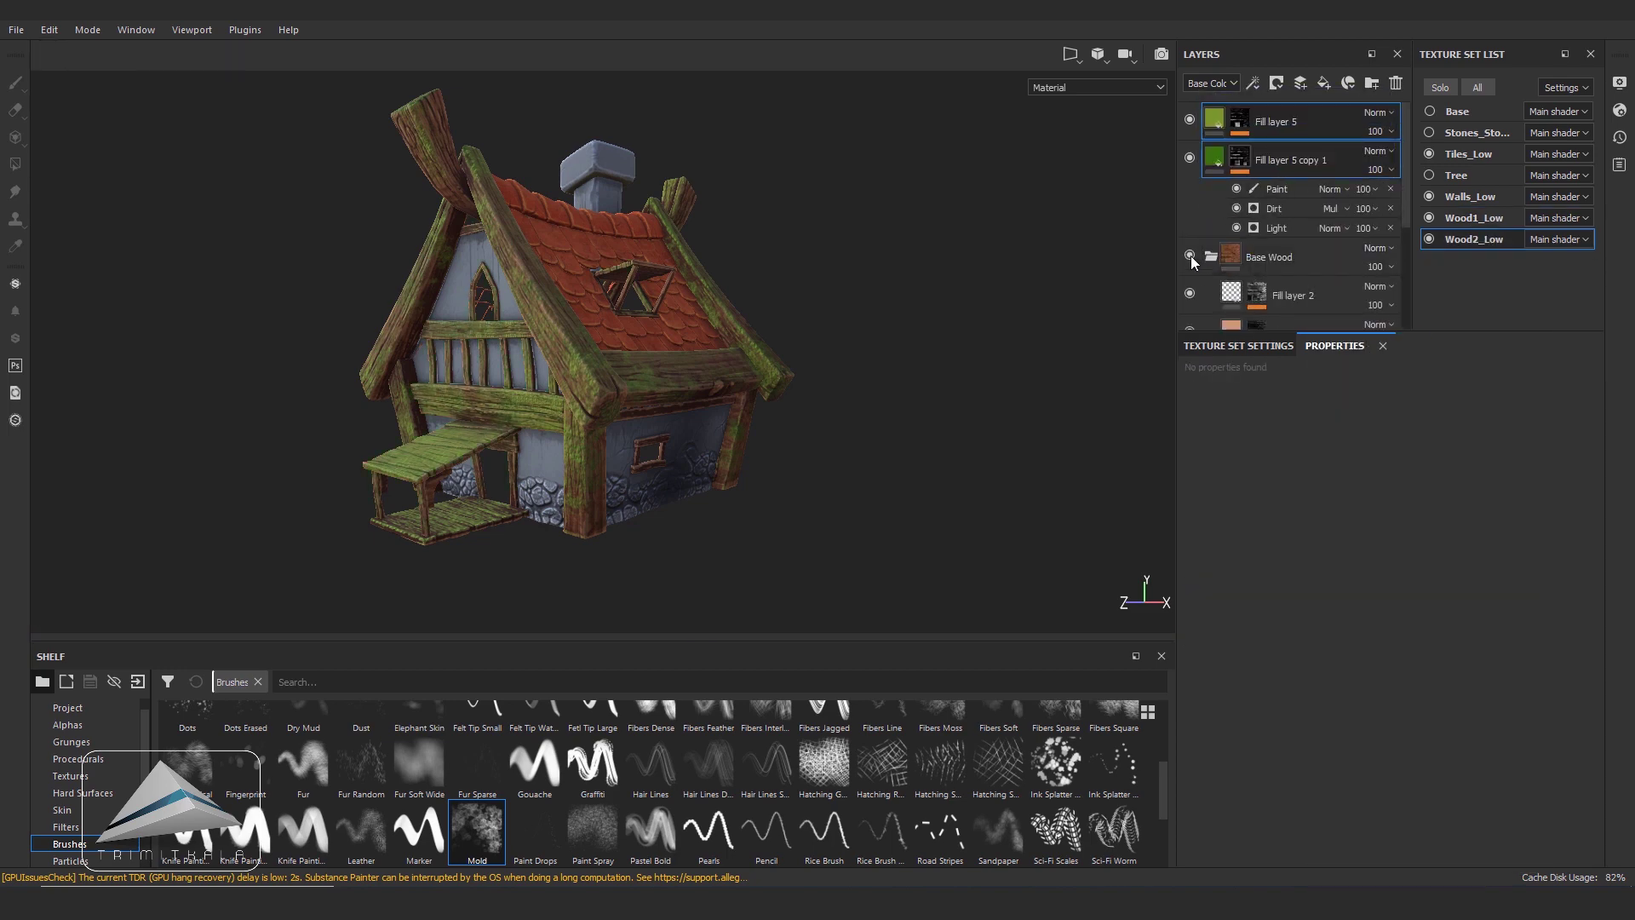
left_click_drag(775, 422, 1121, 292, "alt")
left_click(1190, 119)
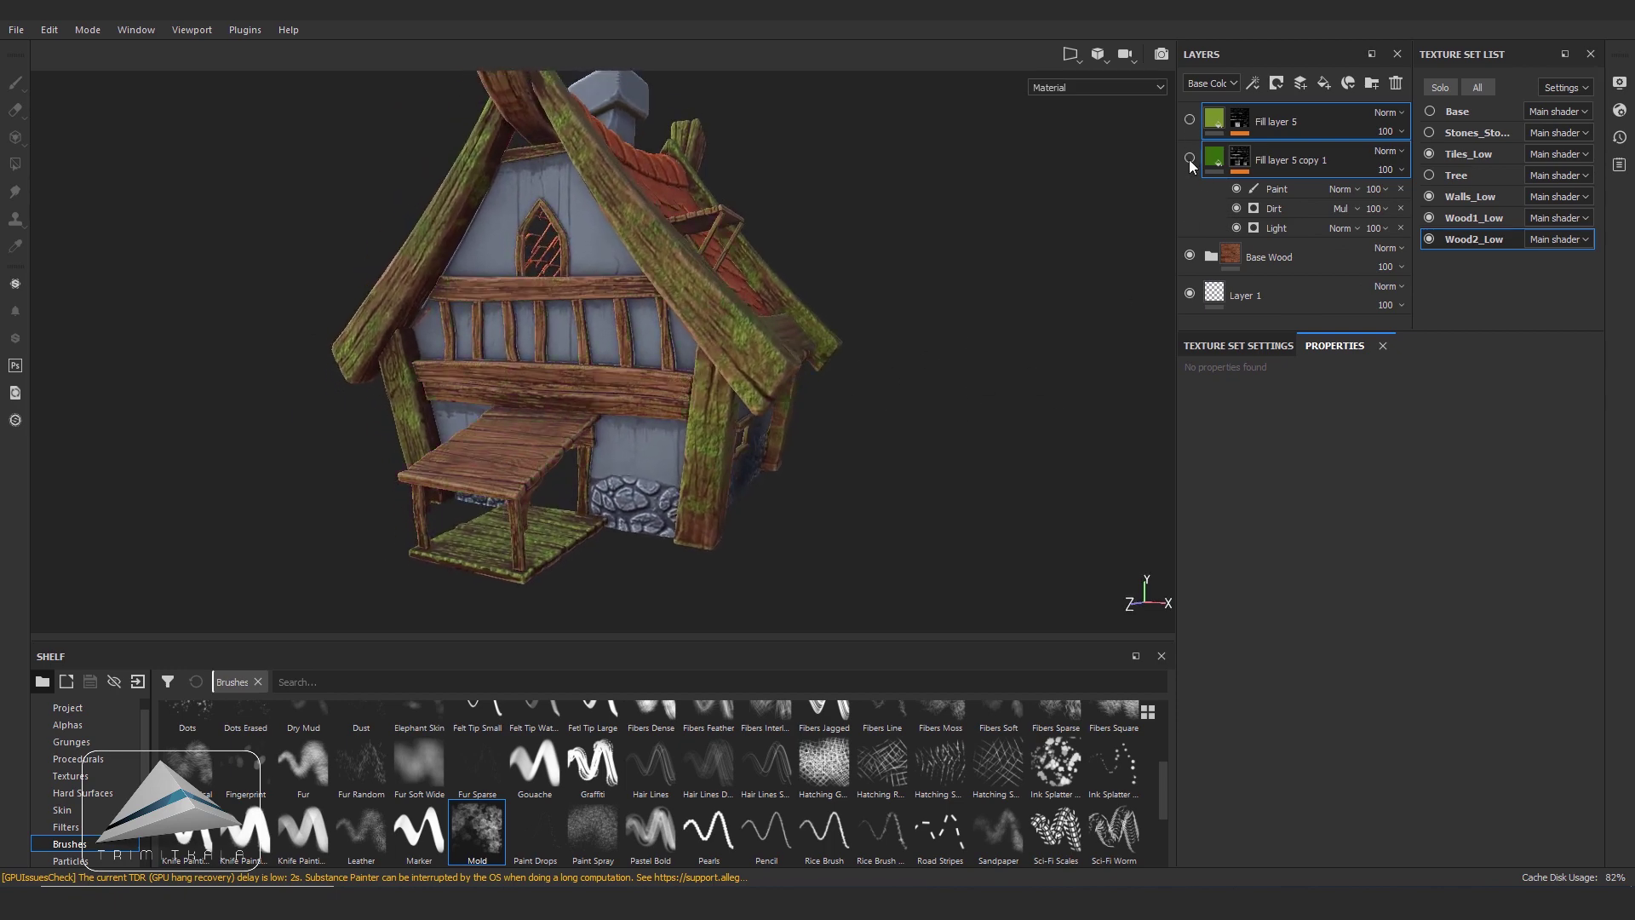
left_click(1263, 188)
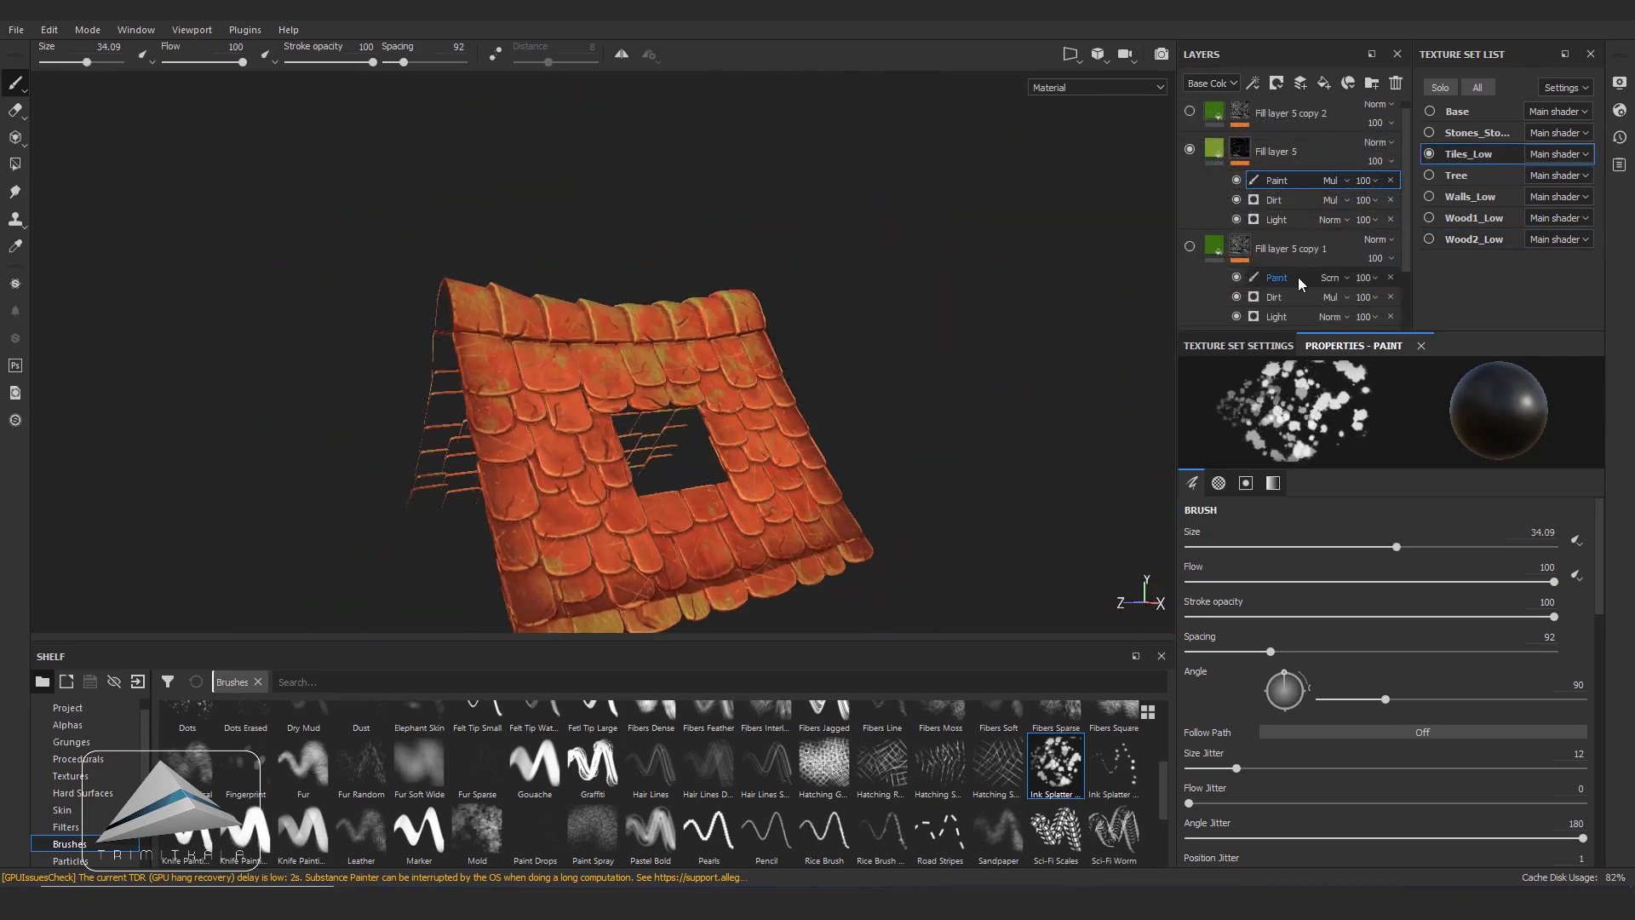
- Set the roof moss paint layer's blending mode to Multiply
left_click(1333, 278)
left_click(1363, 358)
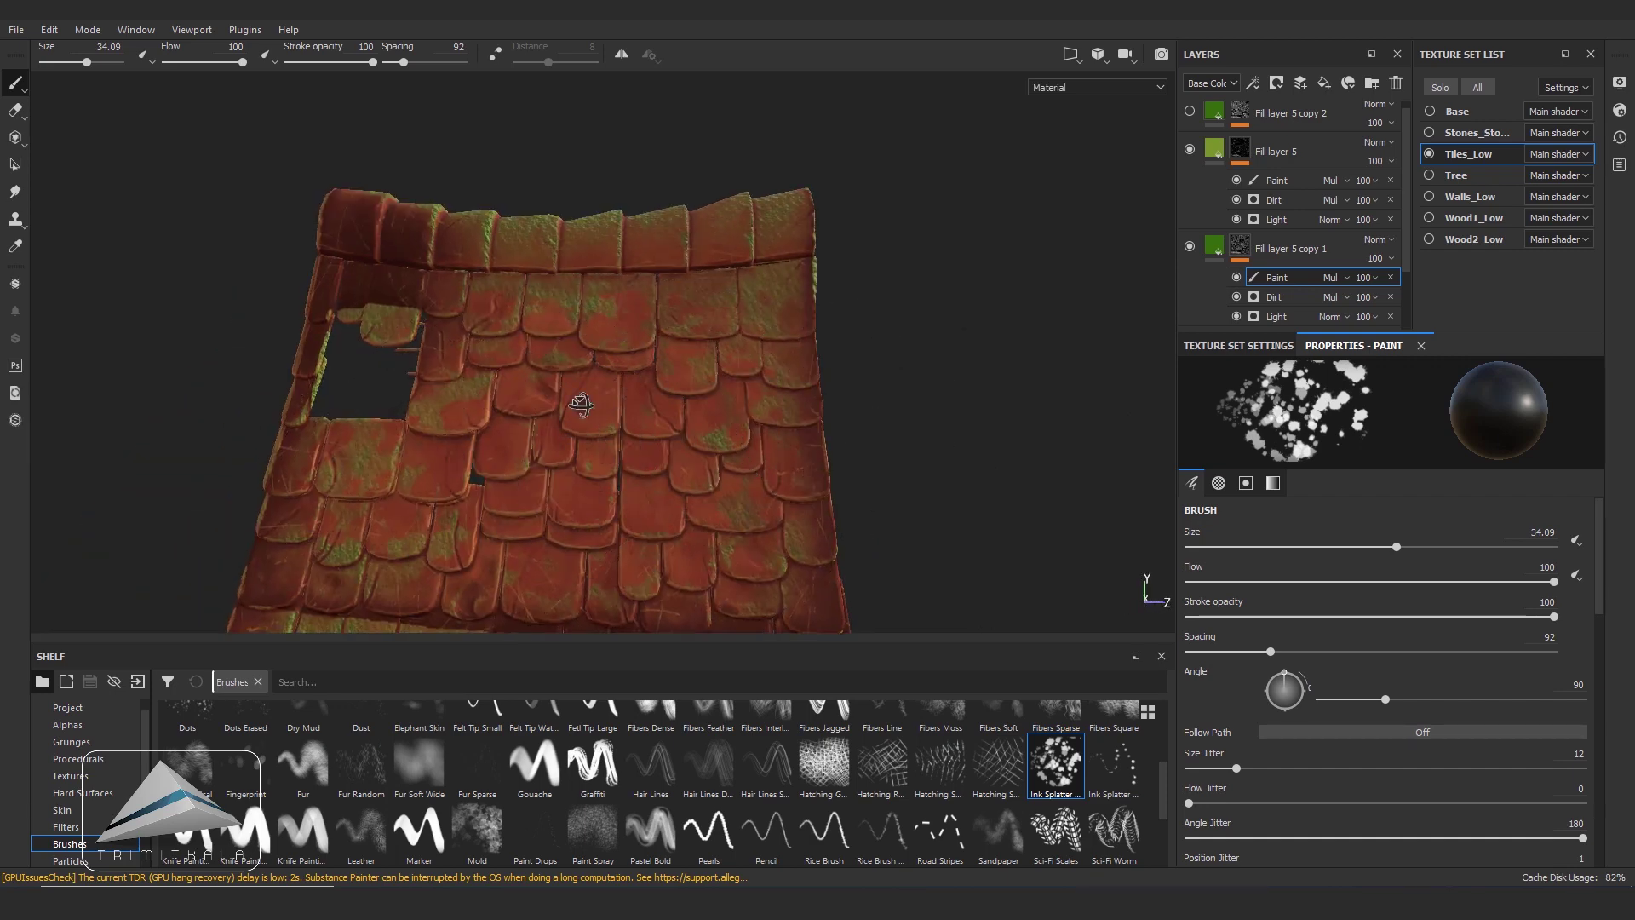
left_click_drag(642, 444, 966, 430, "alt")
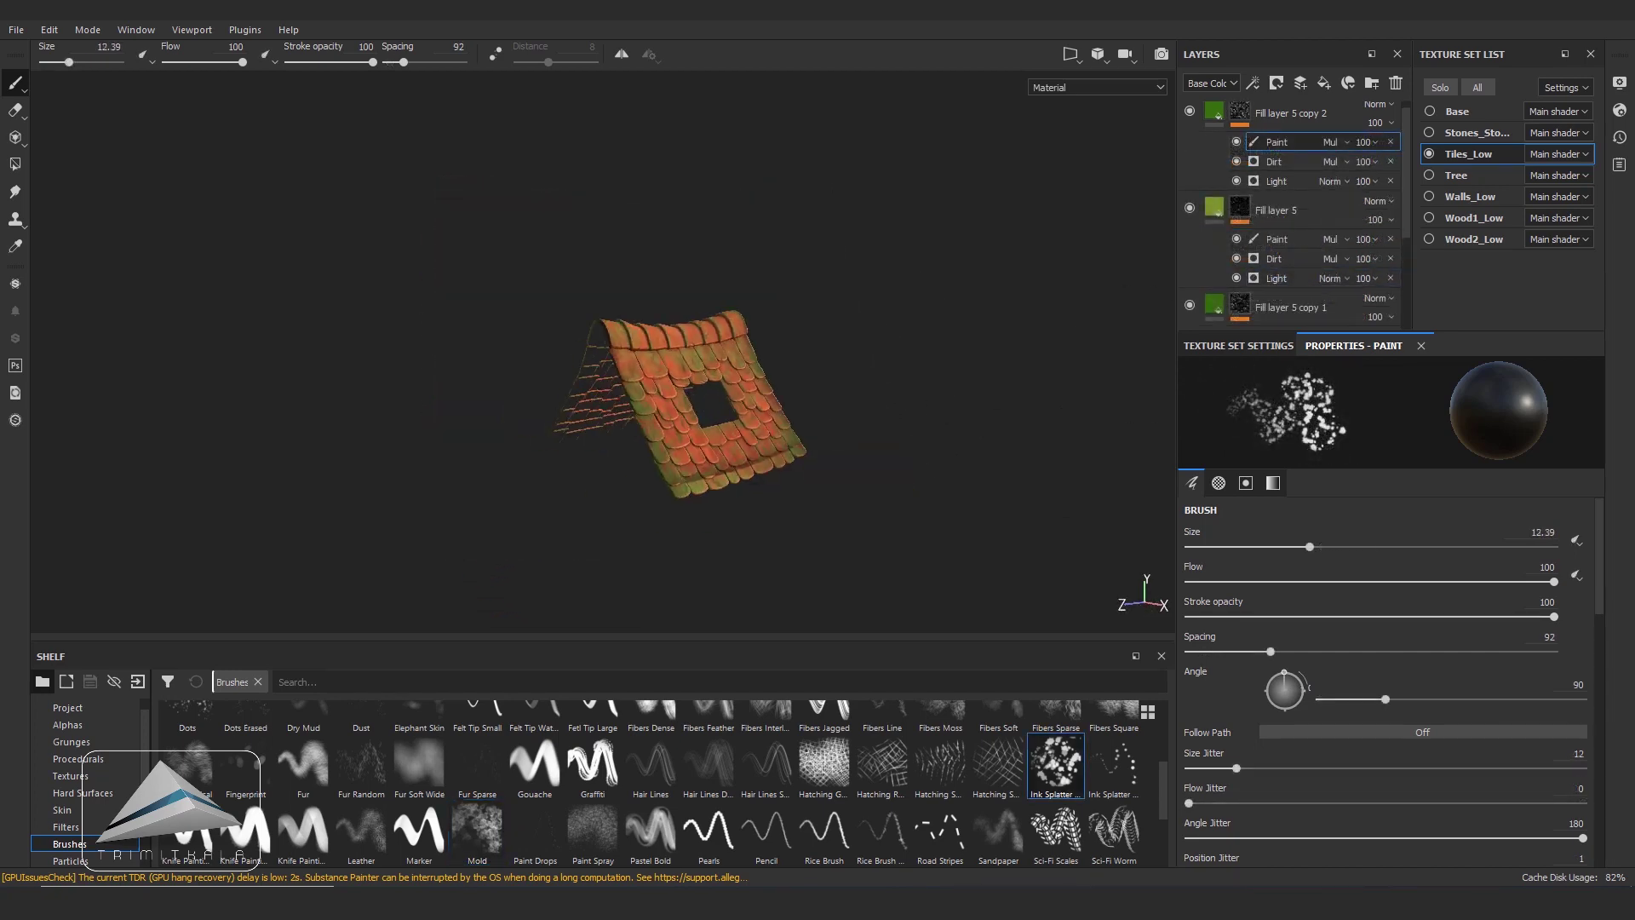
- Make the tree and house texture sets visible again, review the model, and select Base
left_click(1429, 175)
left_click(1430, 196)
left_click(1430, 239)
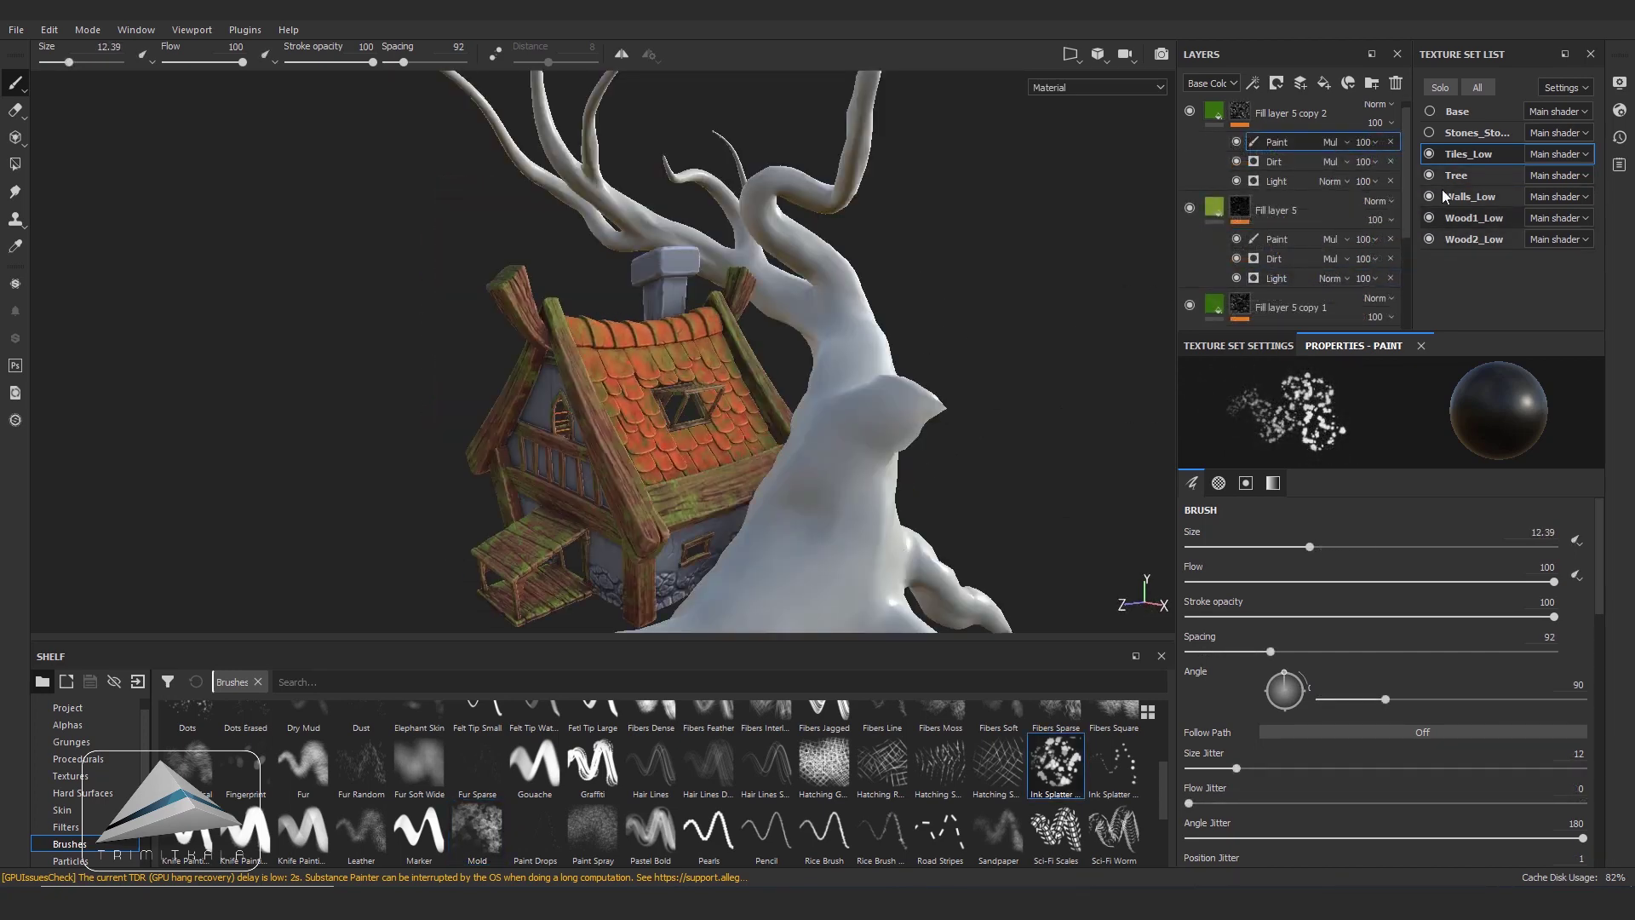
scroll(934, 305, "down", 2)
mouse_move(931, 299)
left_mouse_down("alt")
mouse_move(840, 274)
mouse_move(980, 296)
left_mouse_up("alt")
scroll(840, 273, "down", 2)
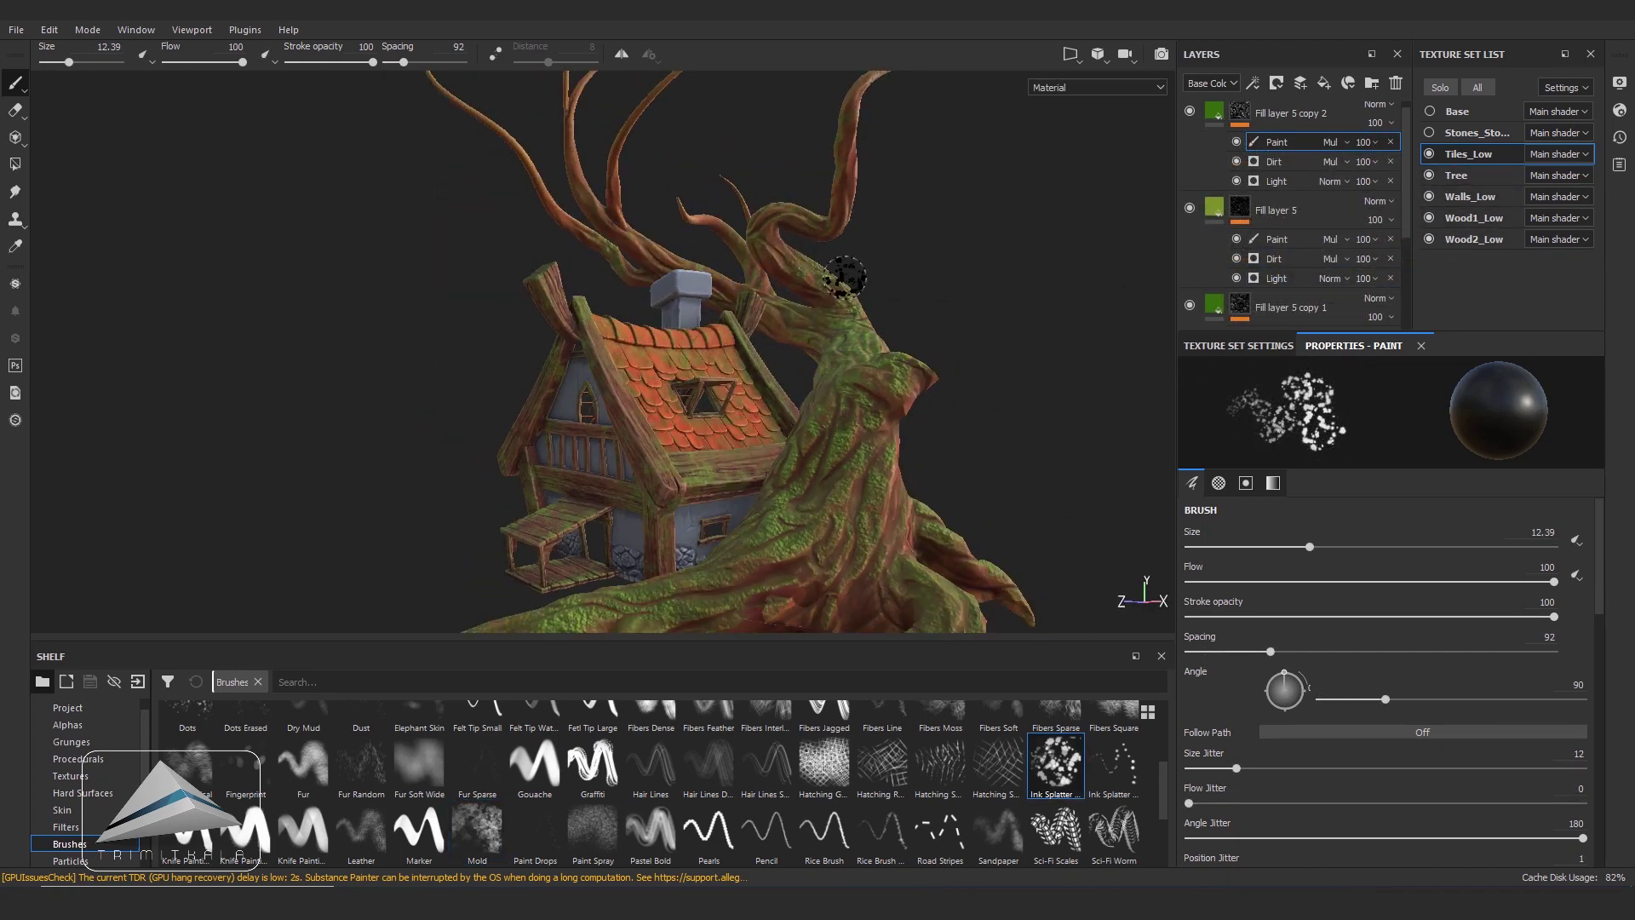
mouse_move(979, 296)
right_mouse_down("shift")
mouse_move(898, 442)
mouse_move(964, 442)
right_mouse_up("shift")
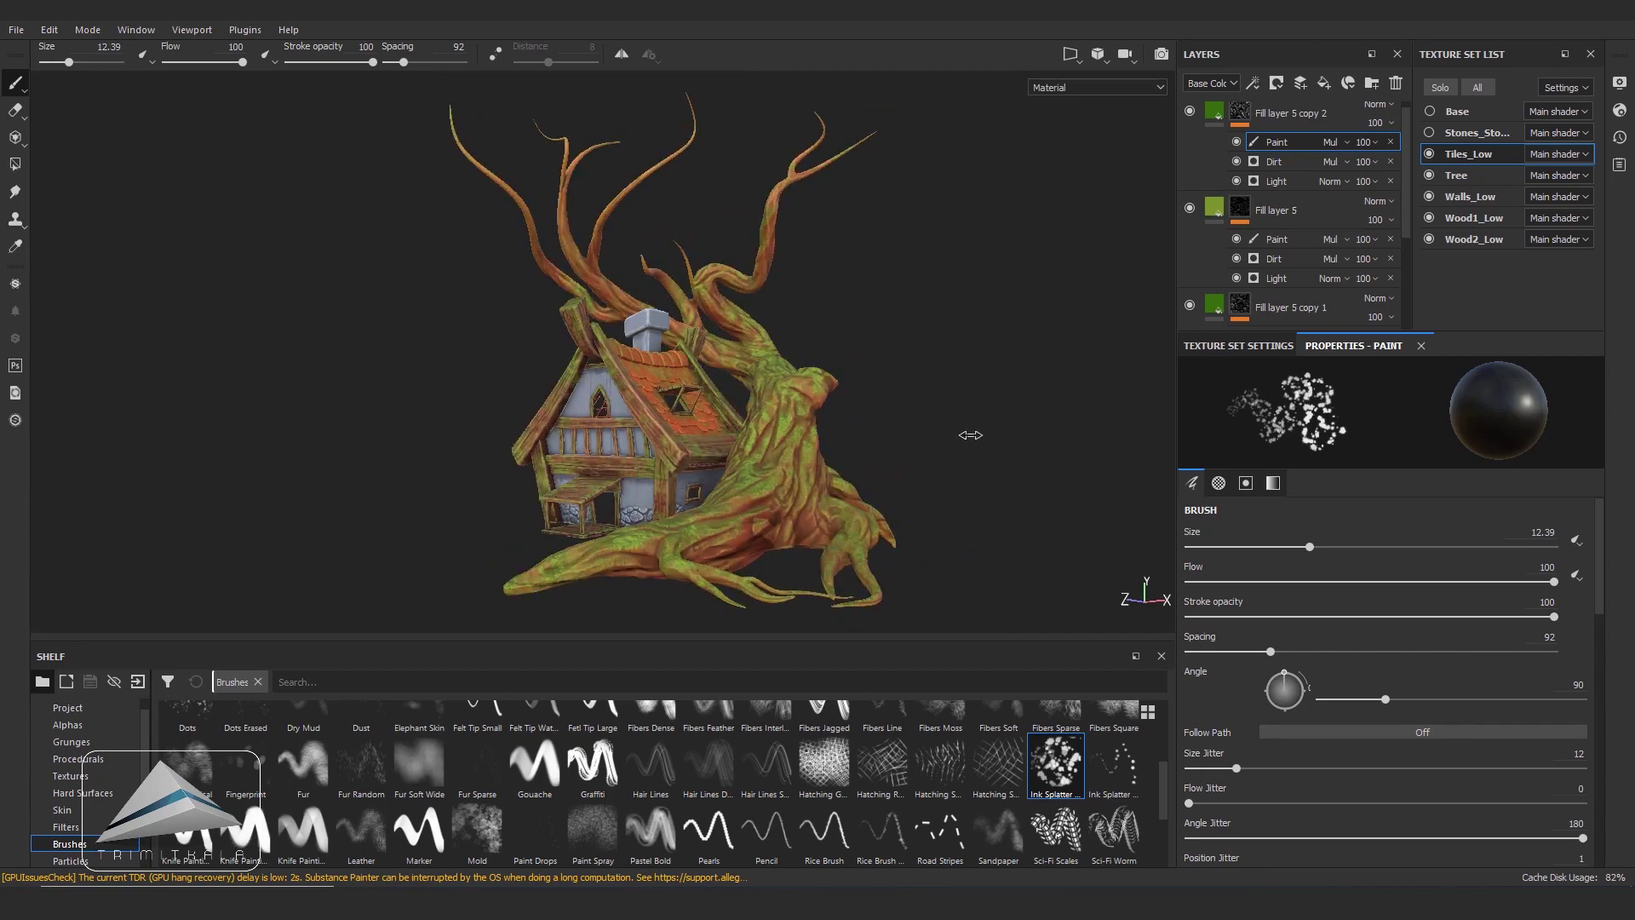
left_click_drag(965, 442, 1103, 388, "alt")
scroll(982, 383, "up", 3)
scroll(982, 382, "down", 5)
left_click_drag(982, 382, 1033, 183, "alt")
left_click(1458, 111)
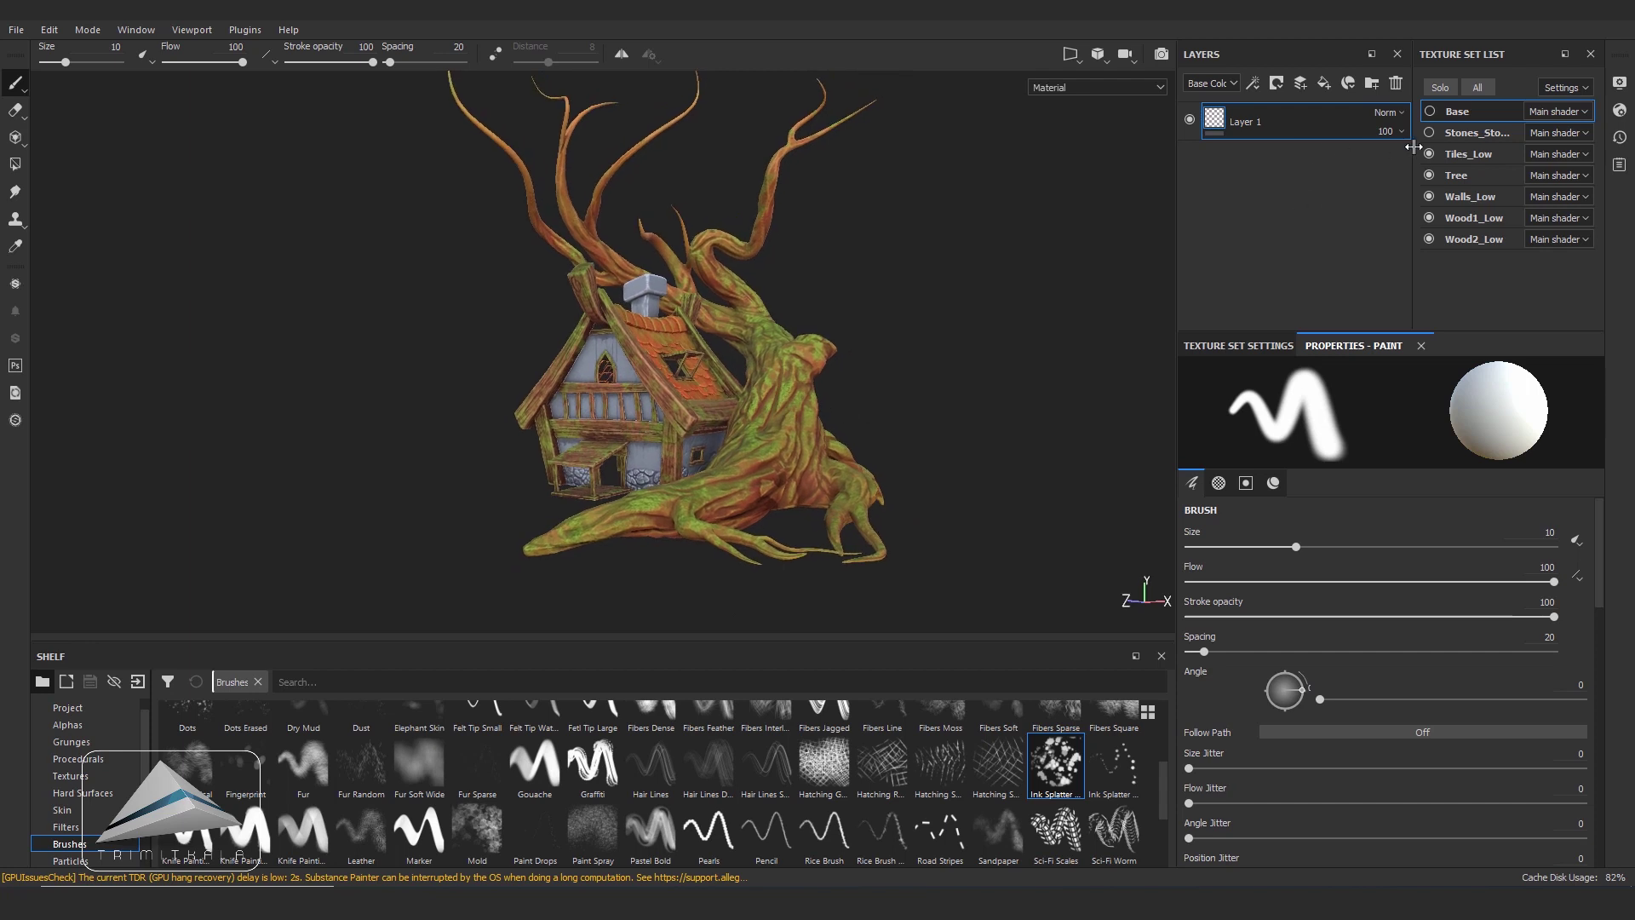
- Show the Base ground and add a fill layer with metal and normal off and roughness about 0.73
left_click(1430, 111)
mouse_move(811, 480)
left_mouse_down("alt")
mouse_move(857, 478)
mouse_move(891, 421)
left_mouse_up("alt")
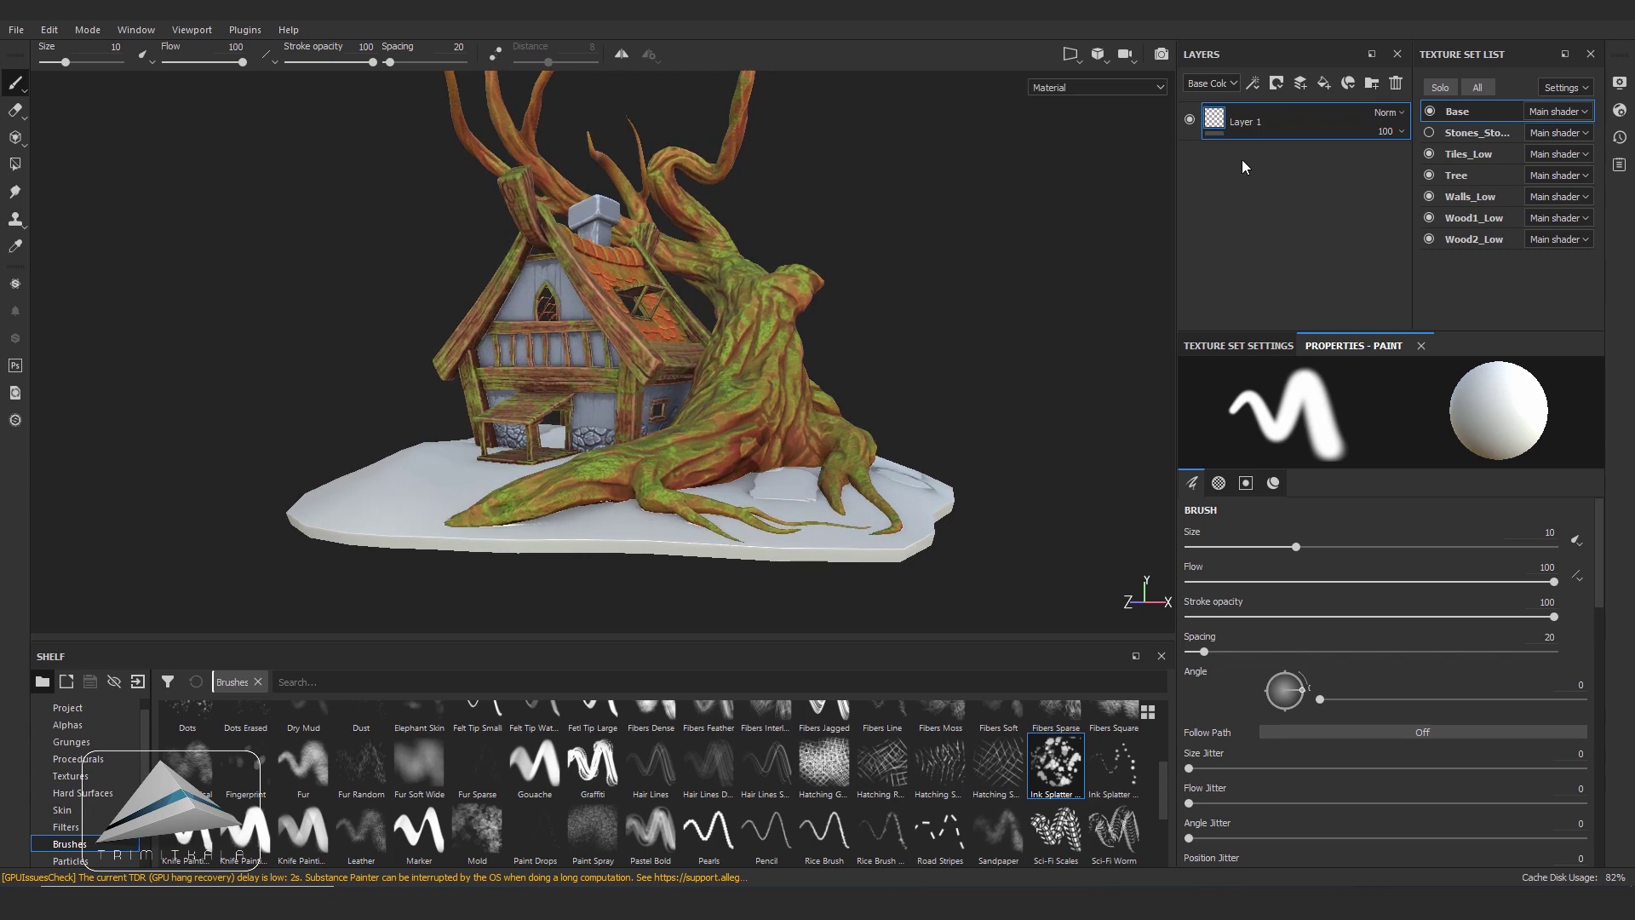
left_click(1325, 84)
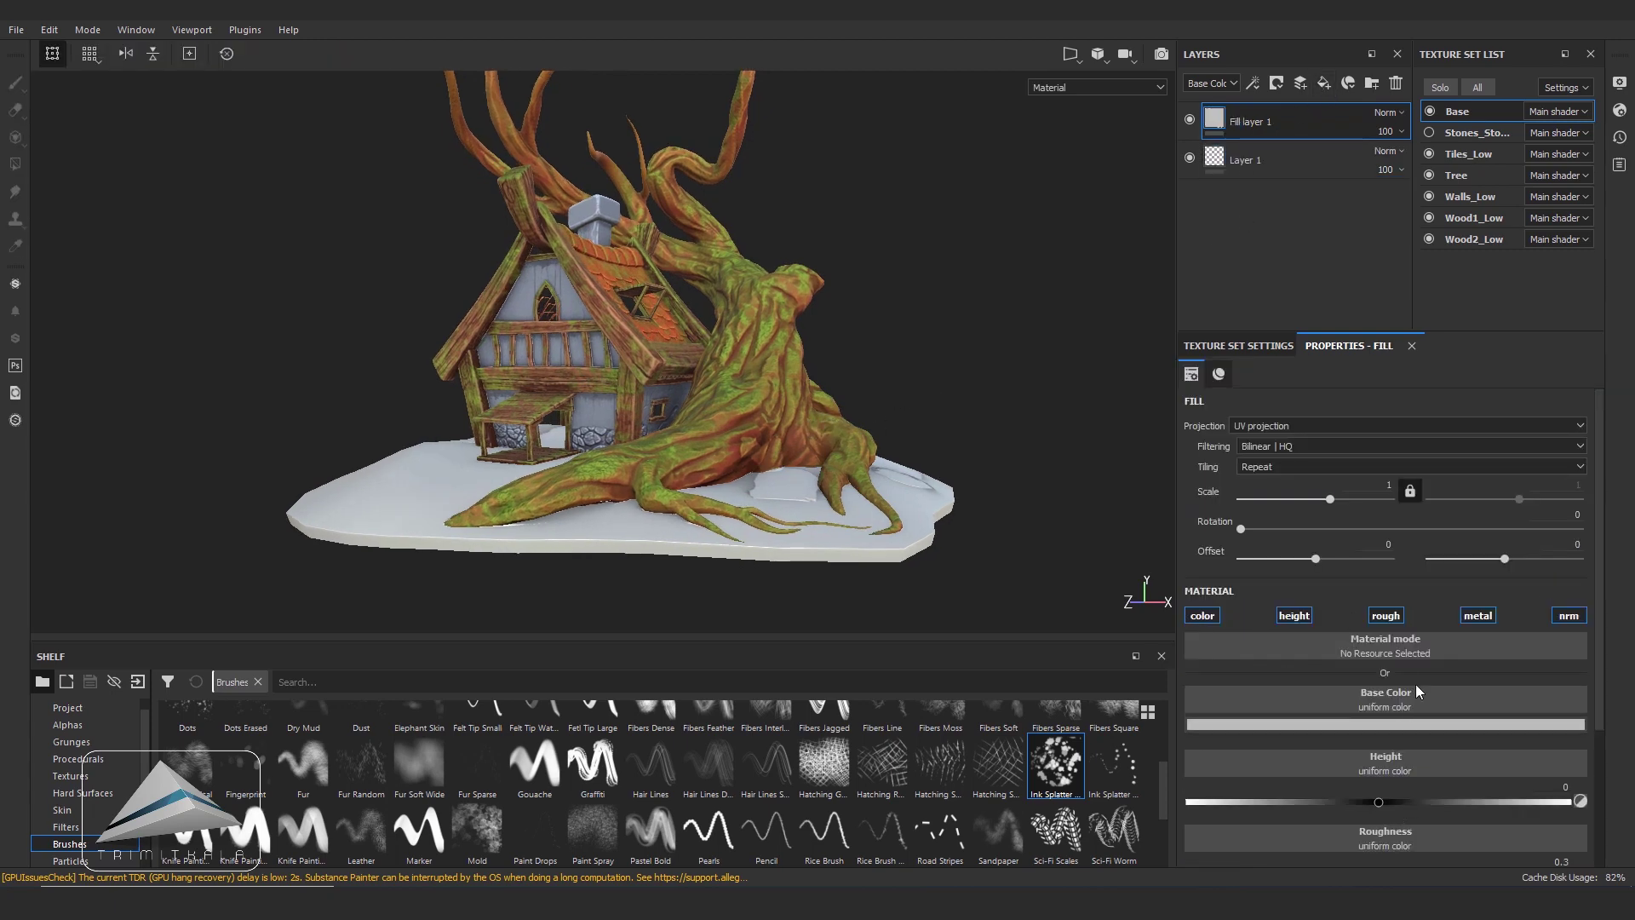
left_click(1494, 615)
left_click(1570, 617)
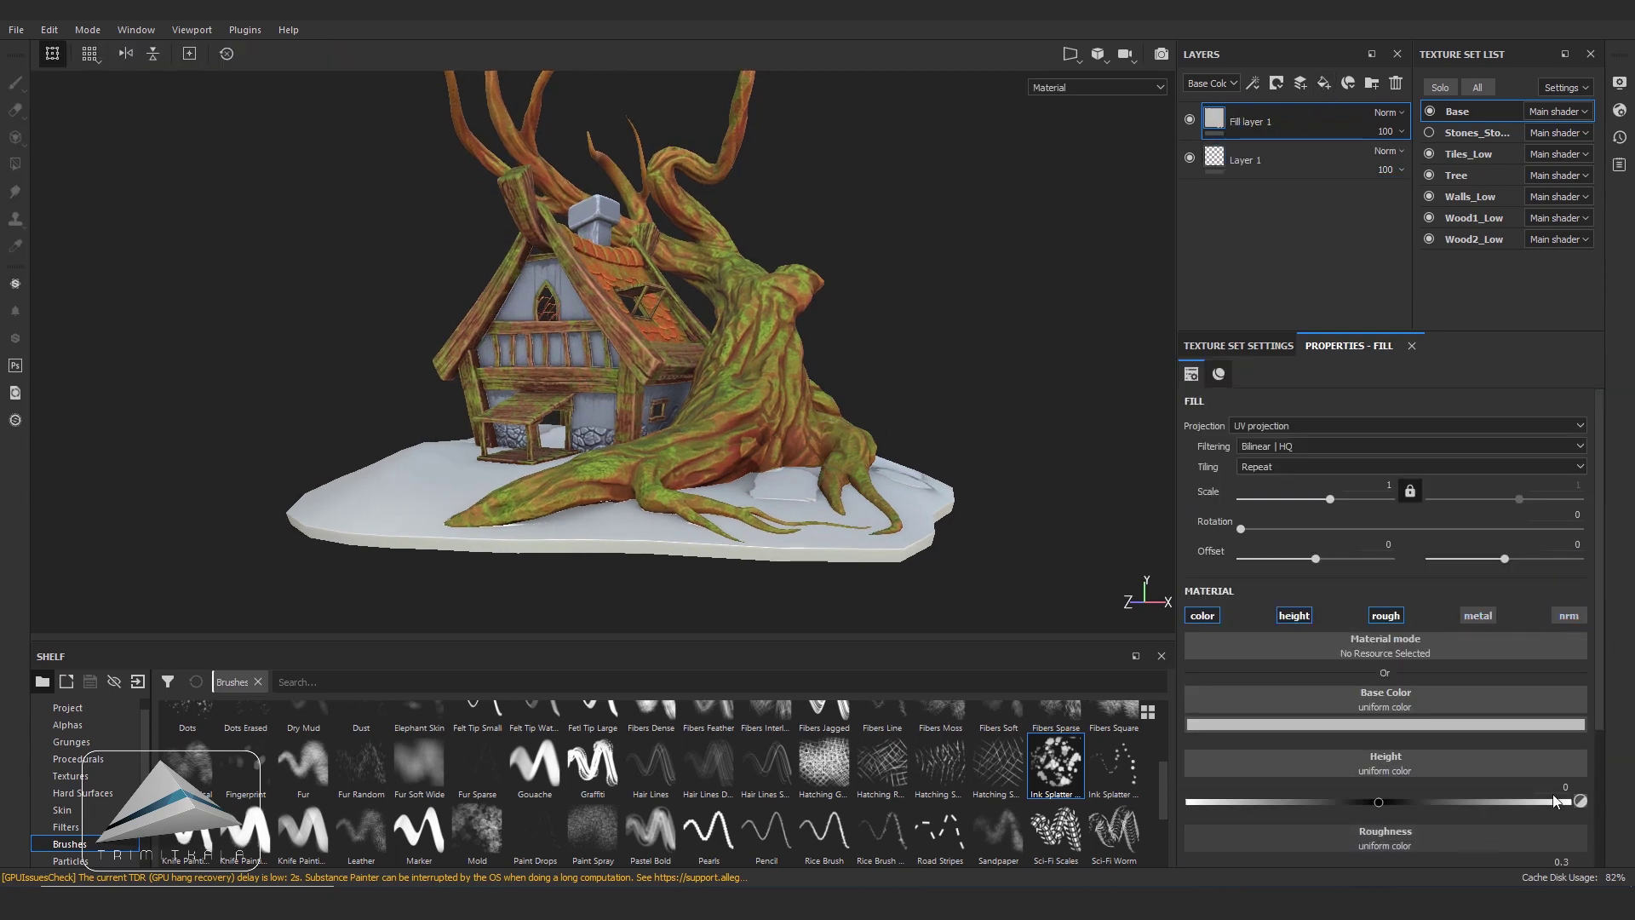
left_click_drag(1602, 710, 1538, 797)
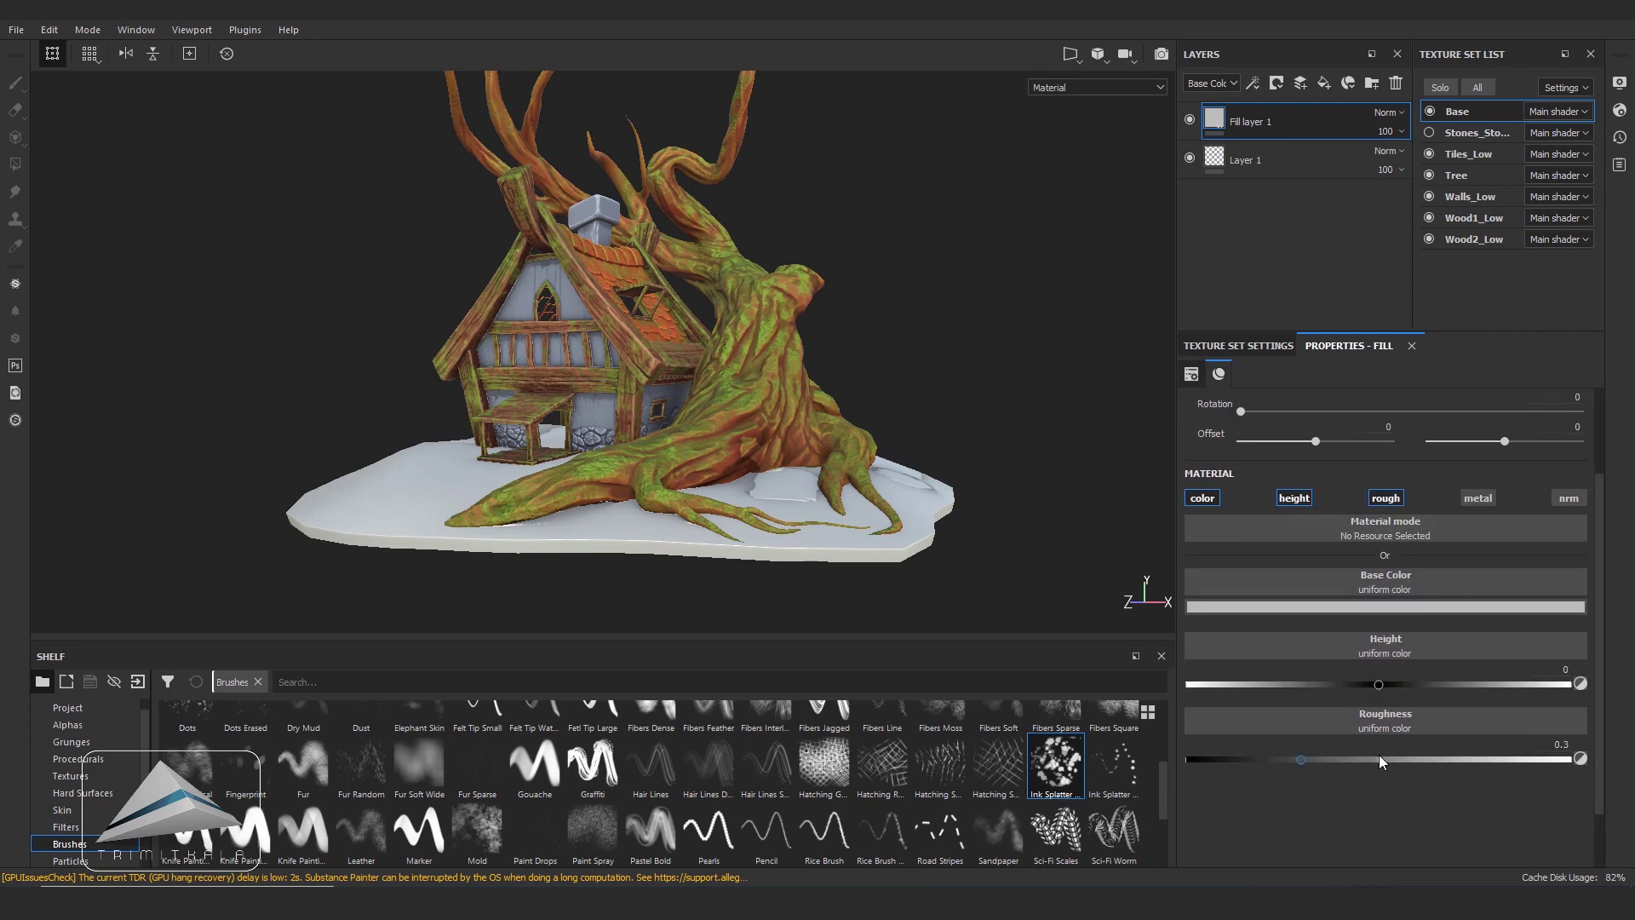
left_click_drag(1462, 755, 1468, 754)
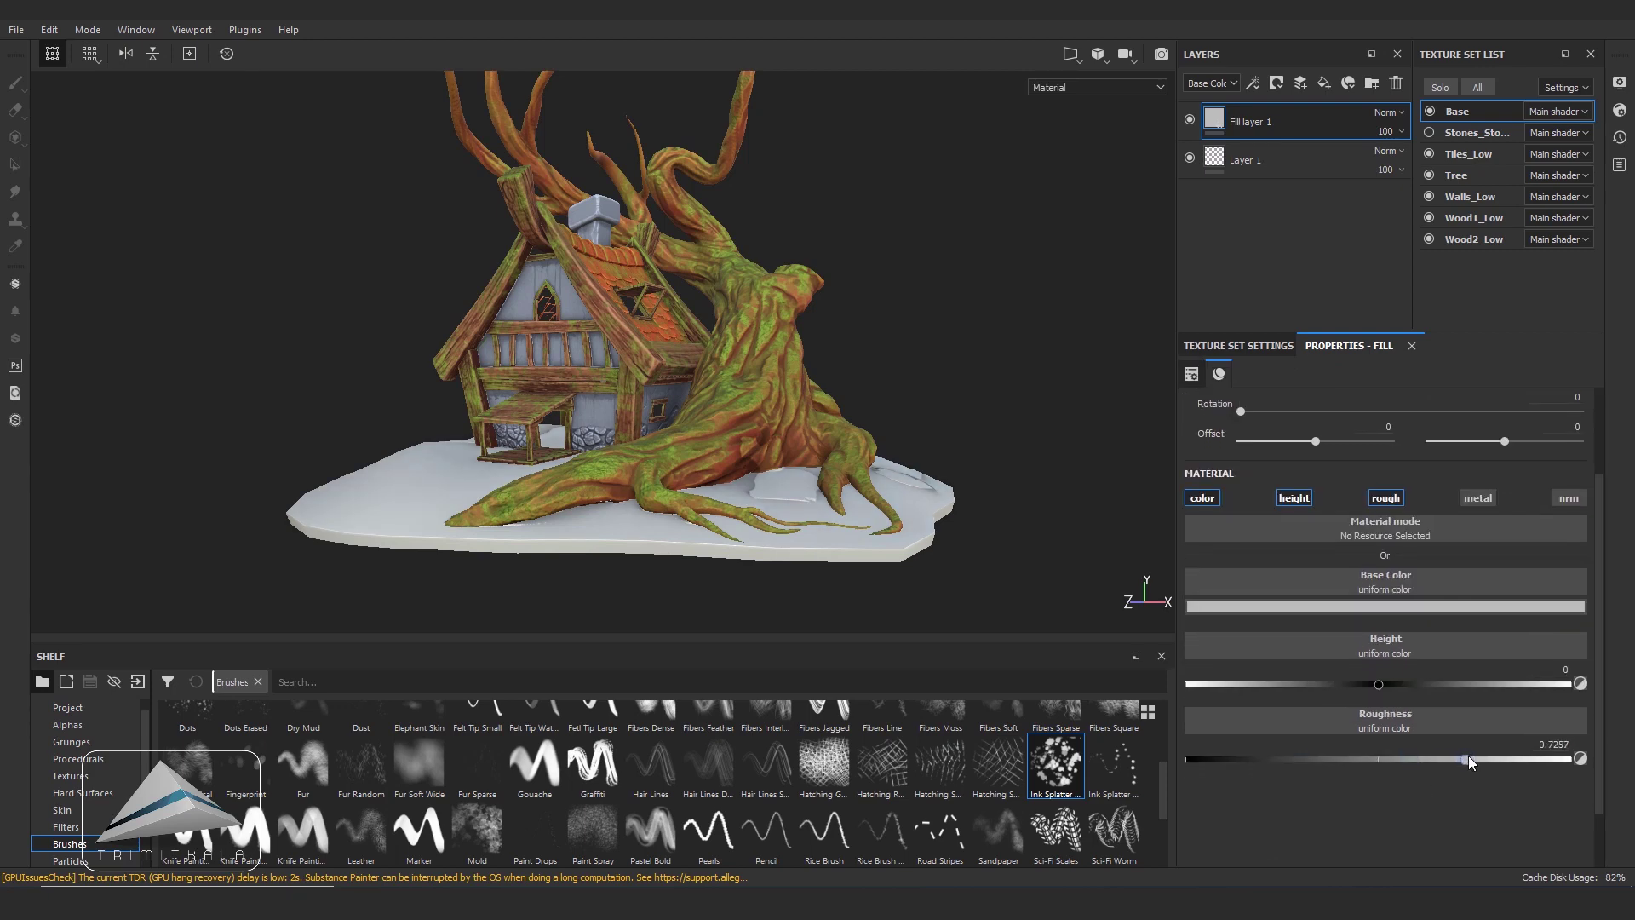
- Give the fill an orange-brown base colour and make the copy's orange lighter
left_click(1429, 608)
left_click(1546, 777)
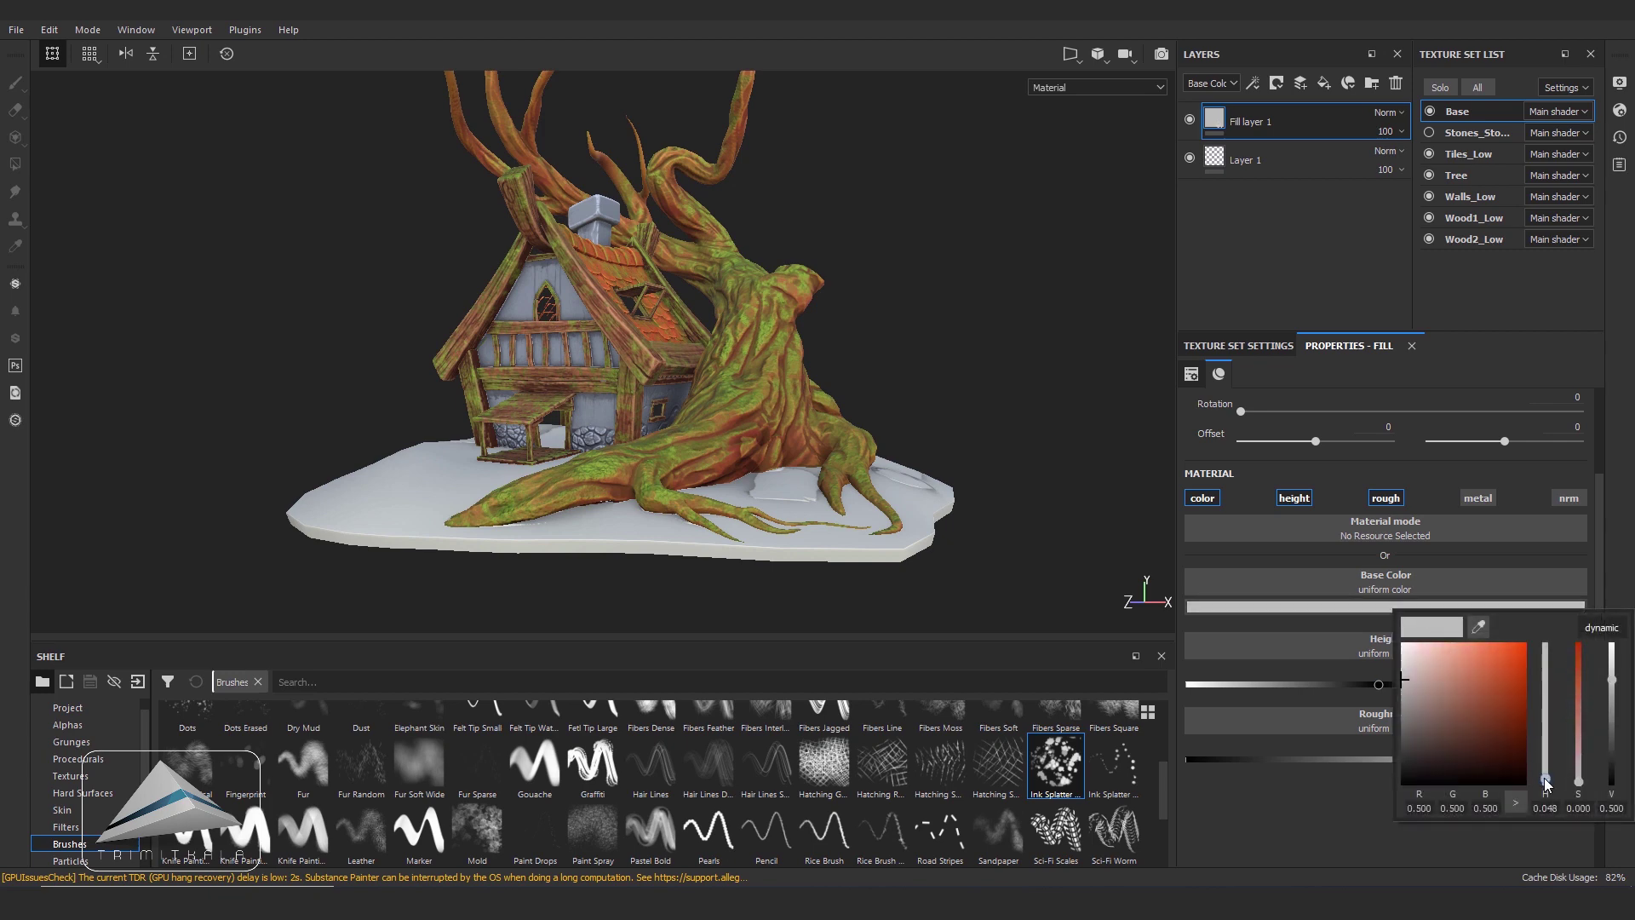
left_click(1486, 701)
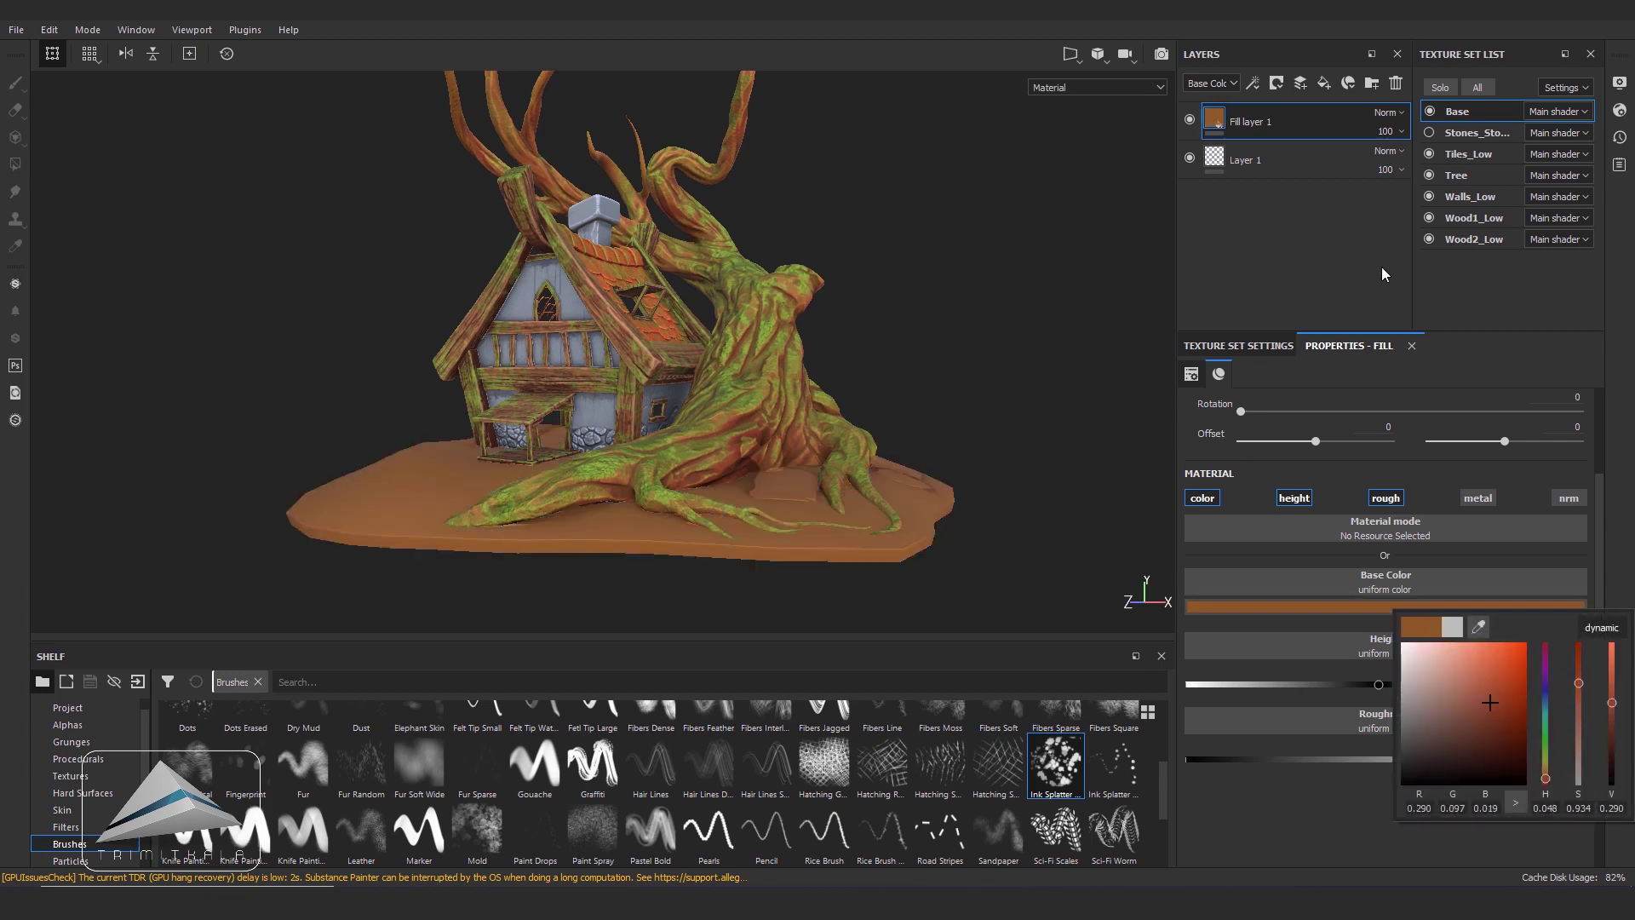
left_click(1224, 125)
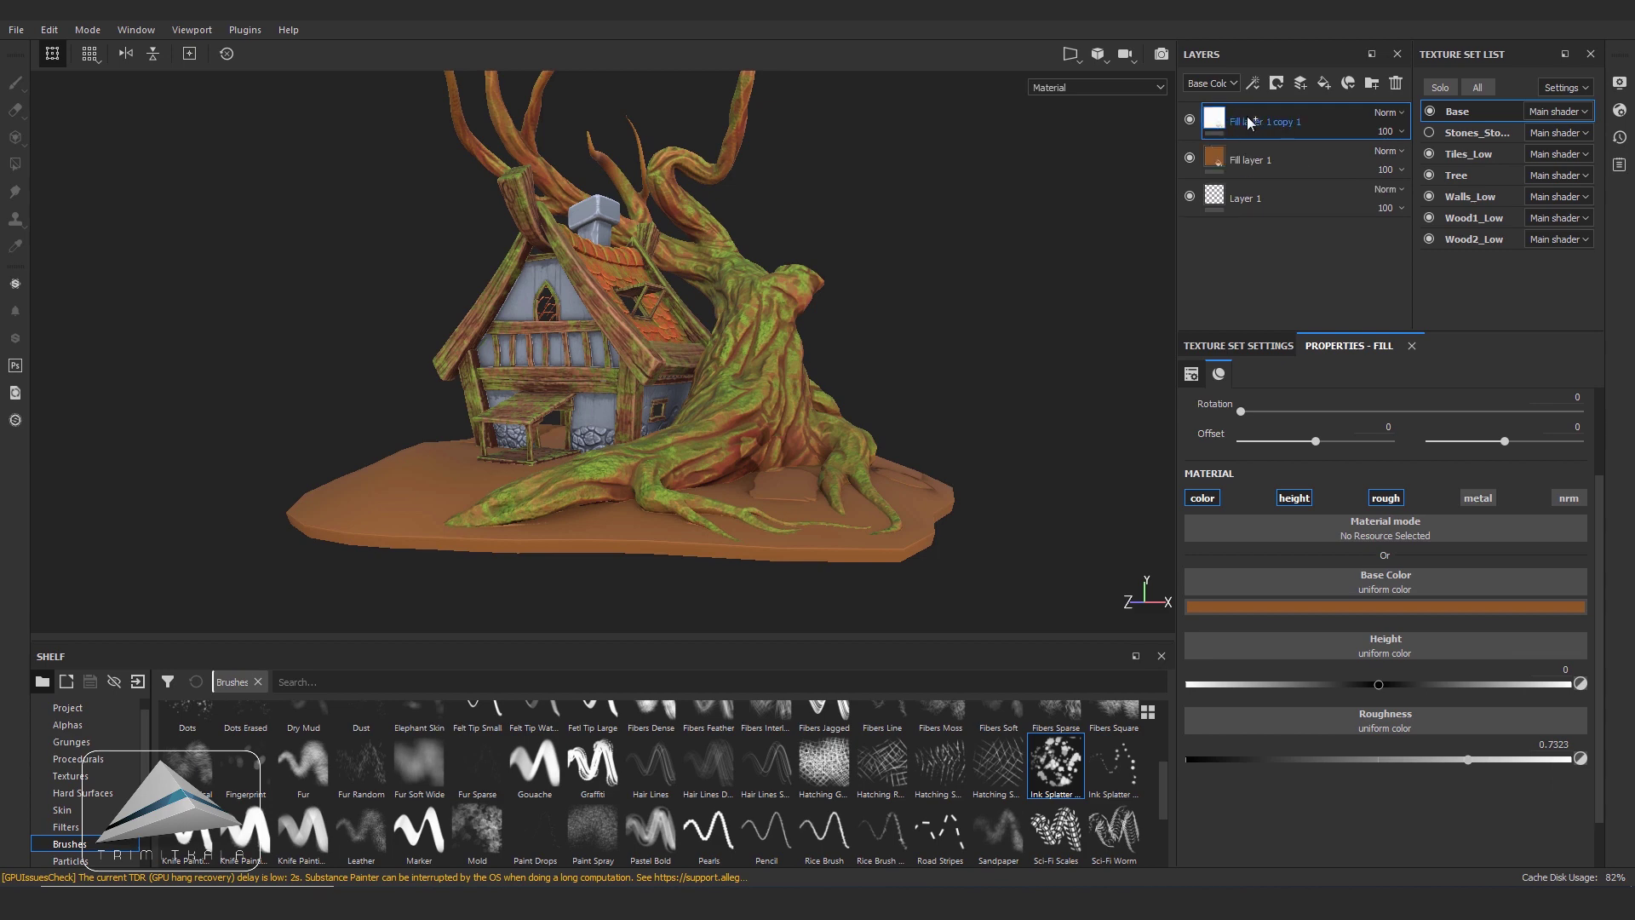
left_click(1380, 606)
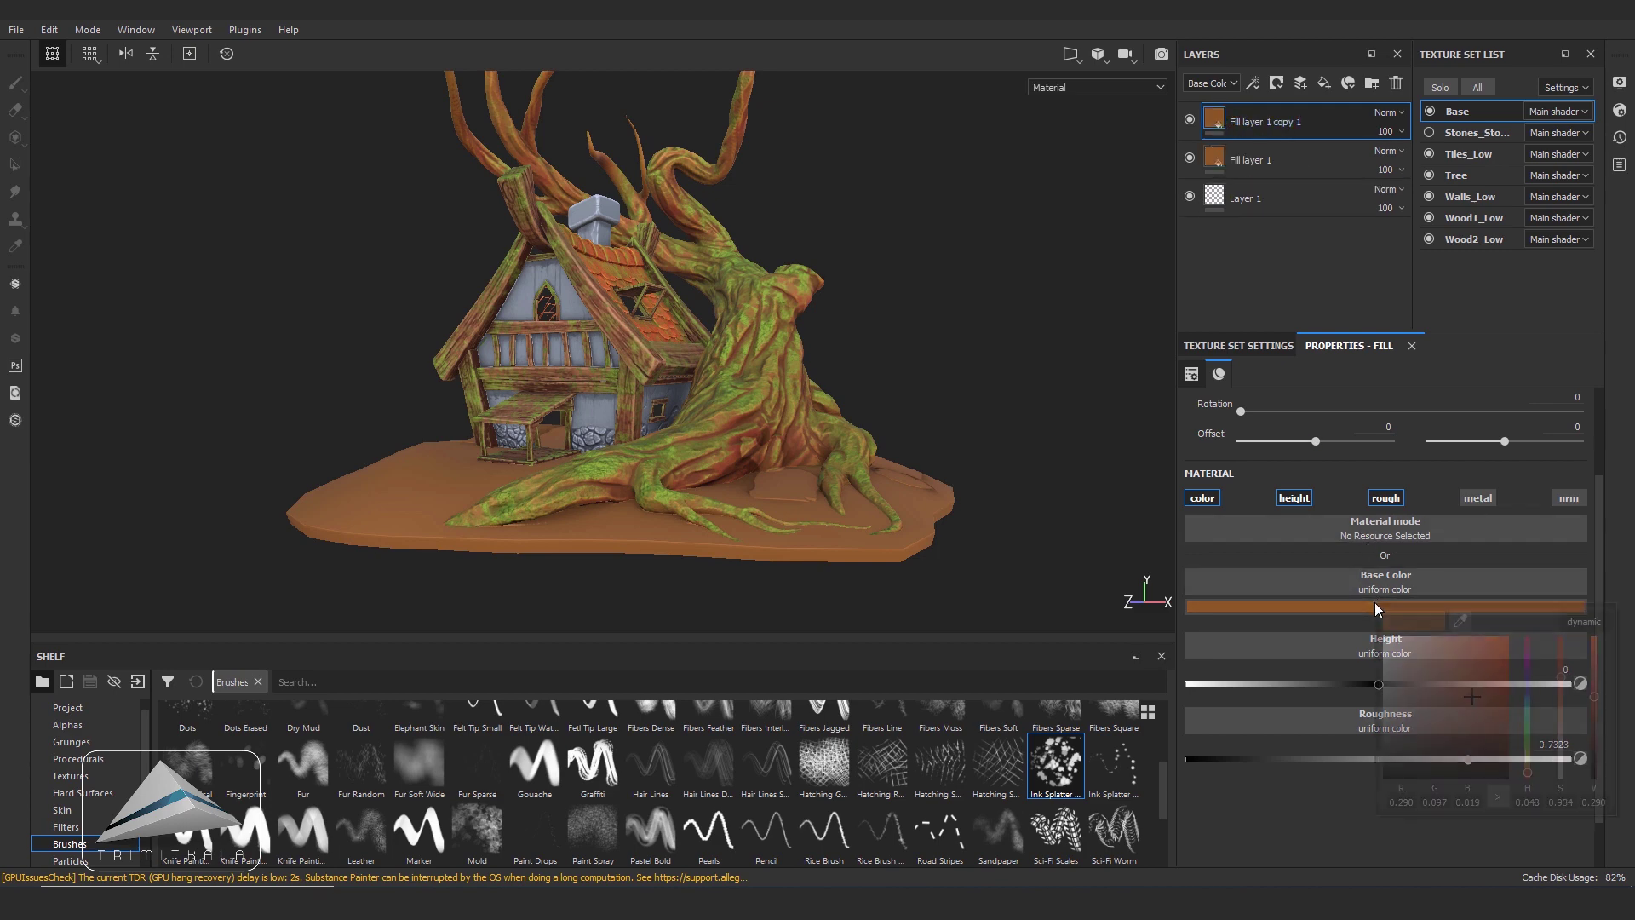
left_click_drag(1486, 718, 1470, 668)
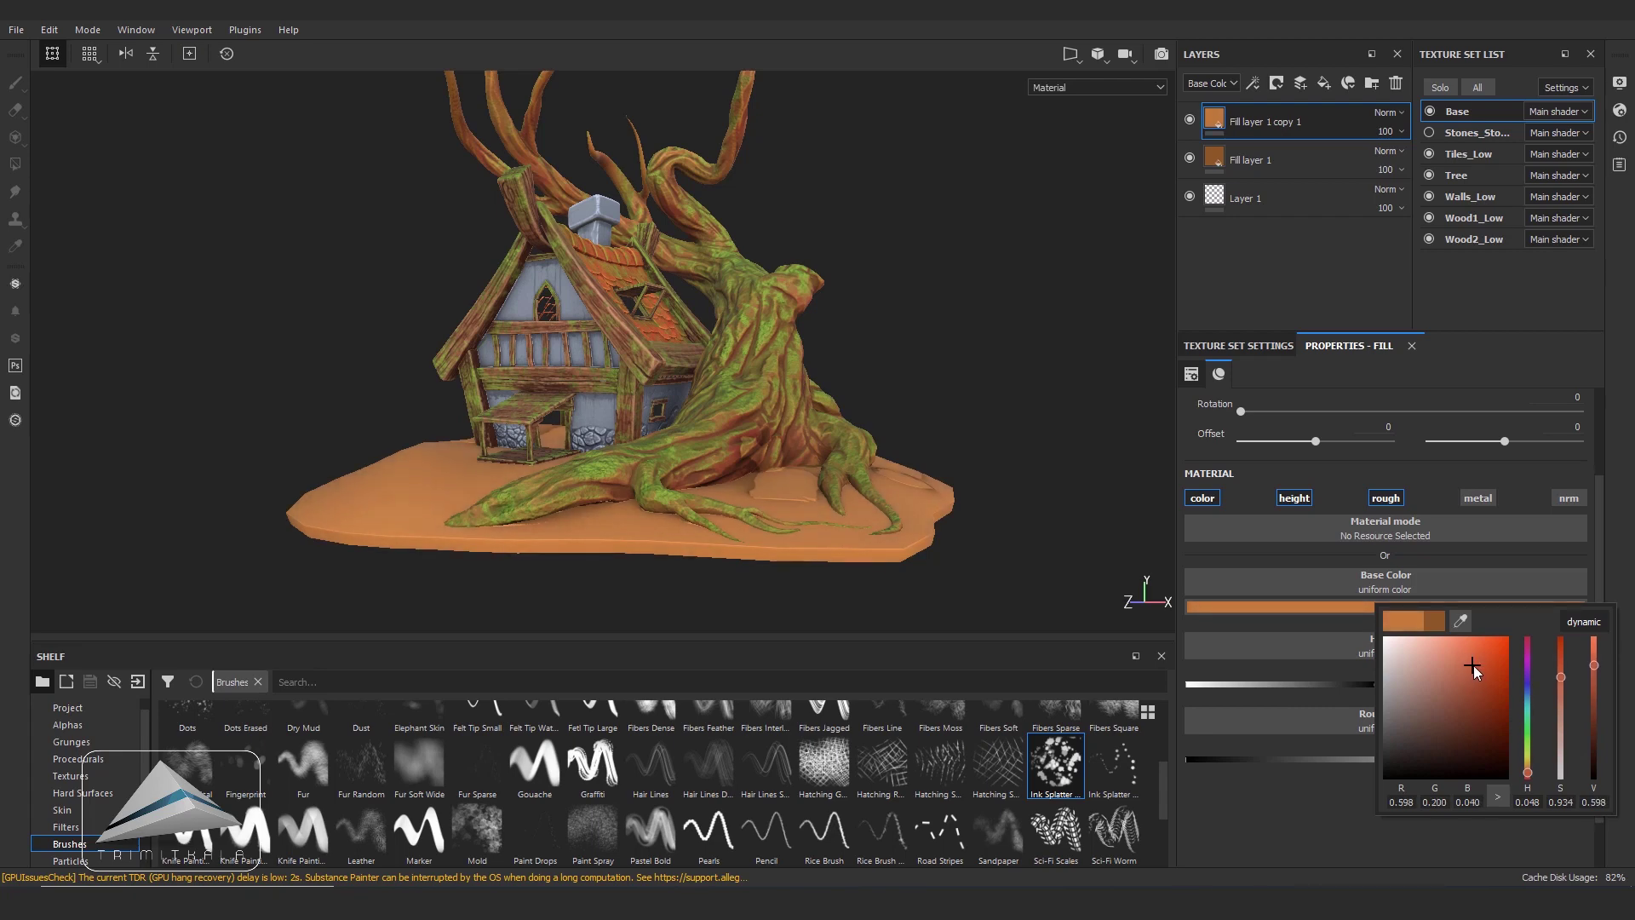
- Add a black mask with a fill effect to the lighter orange fill layer
right_click(1213, 115)
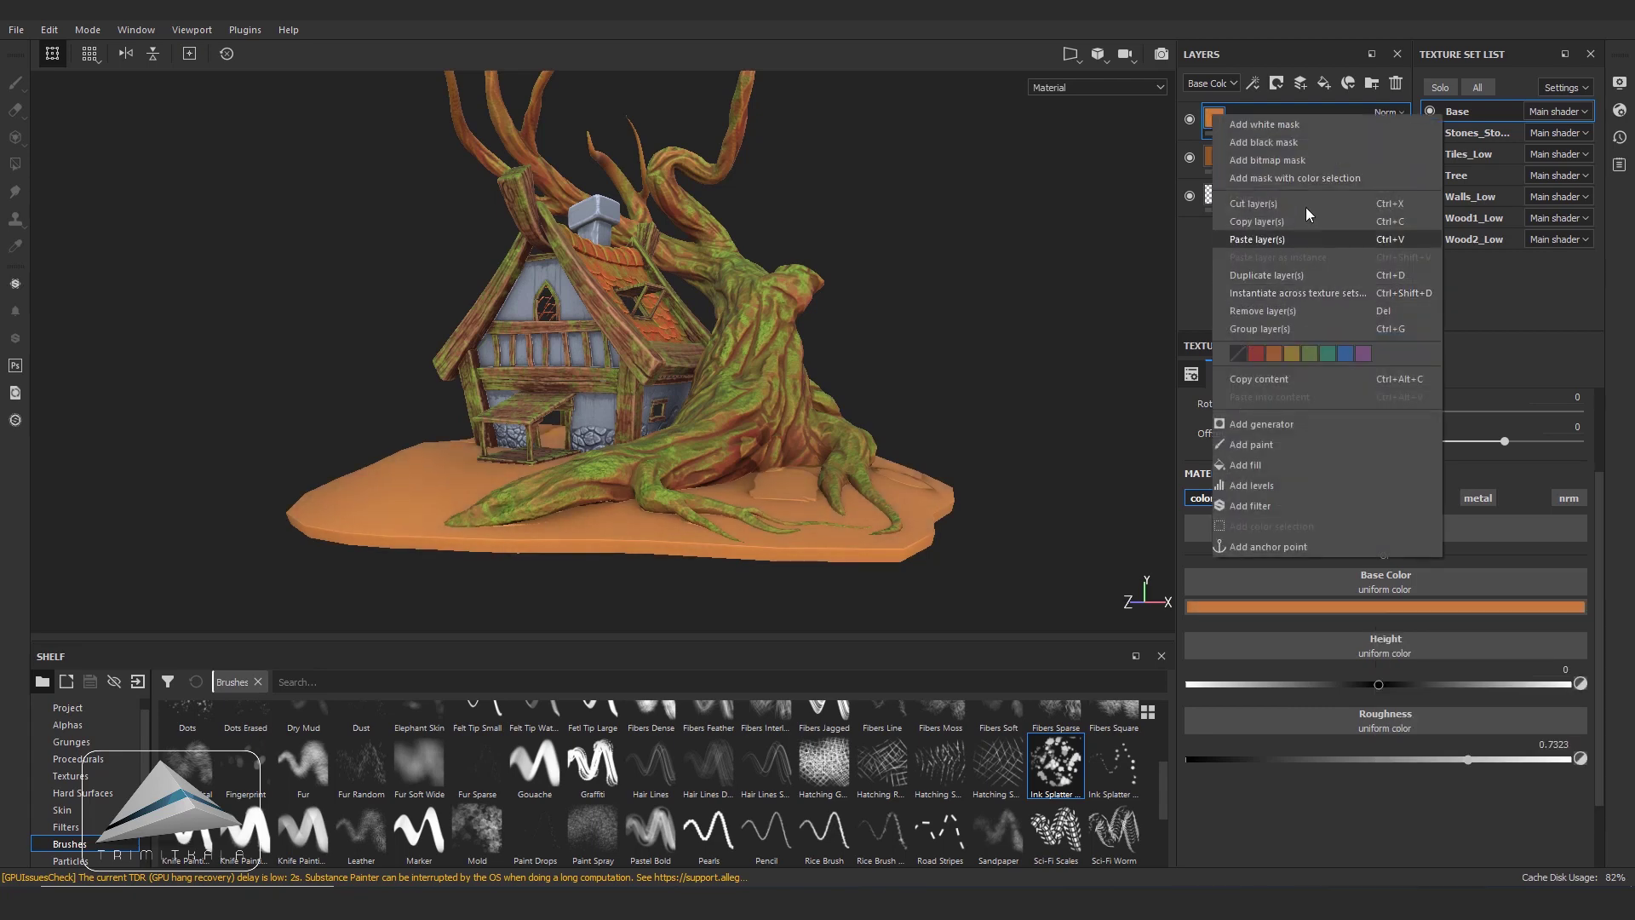
left_click(1283, 143)
left_click(1242, 120)
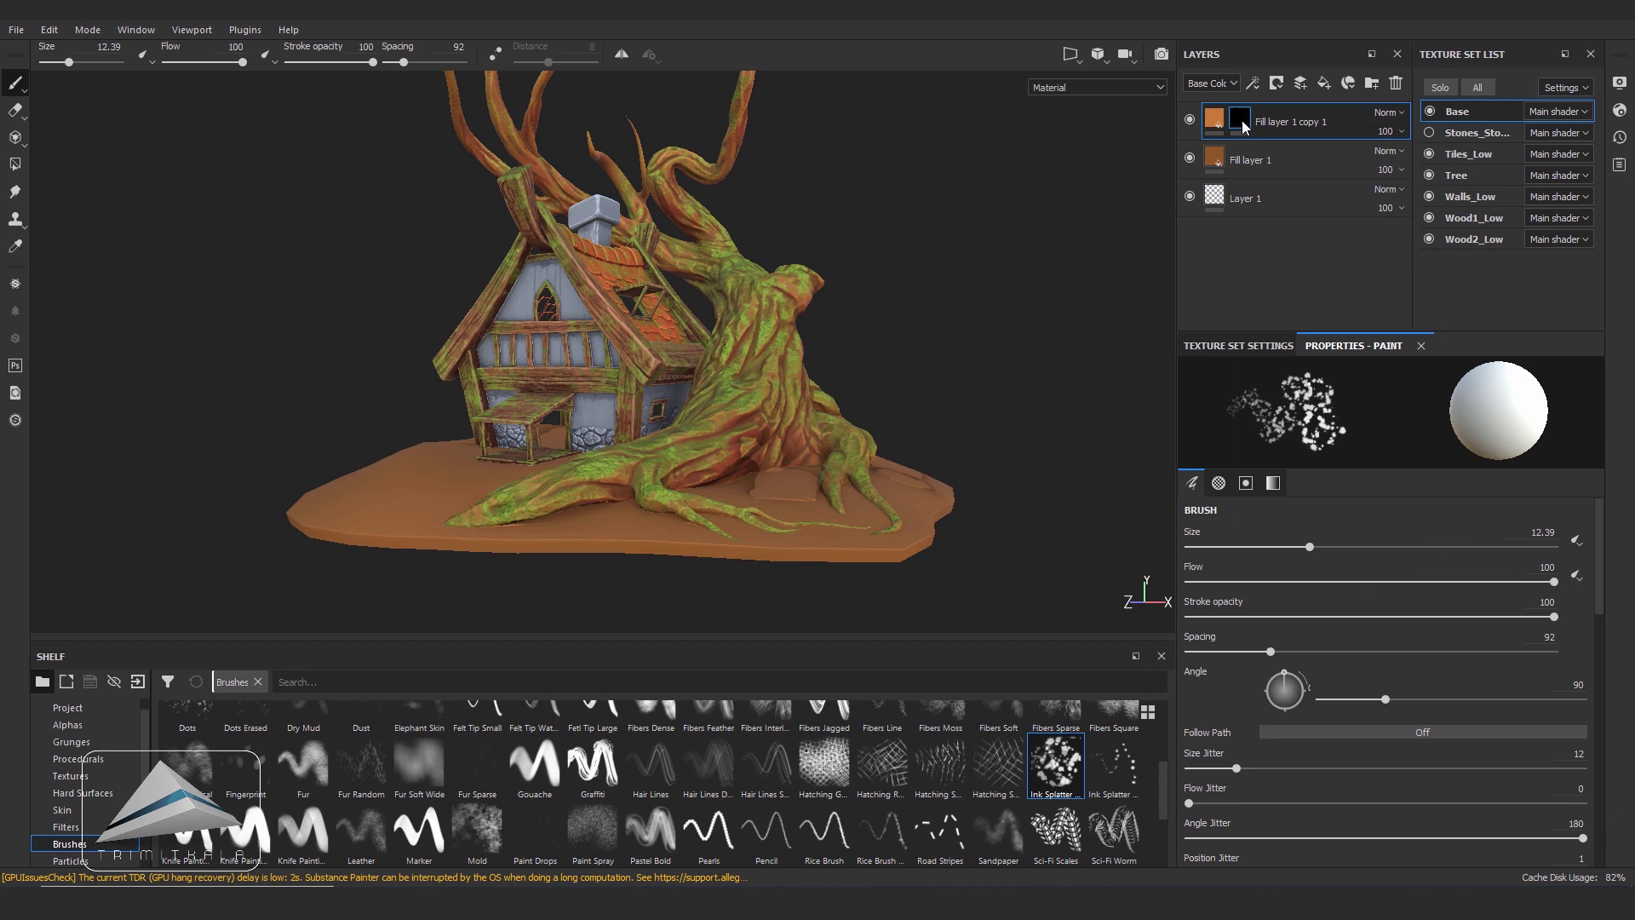
right_click(1242, 120)
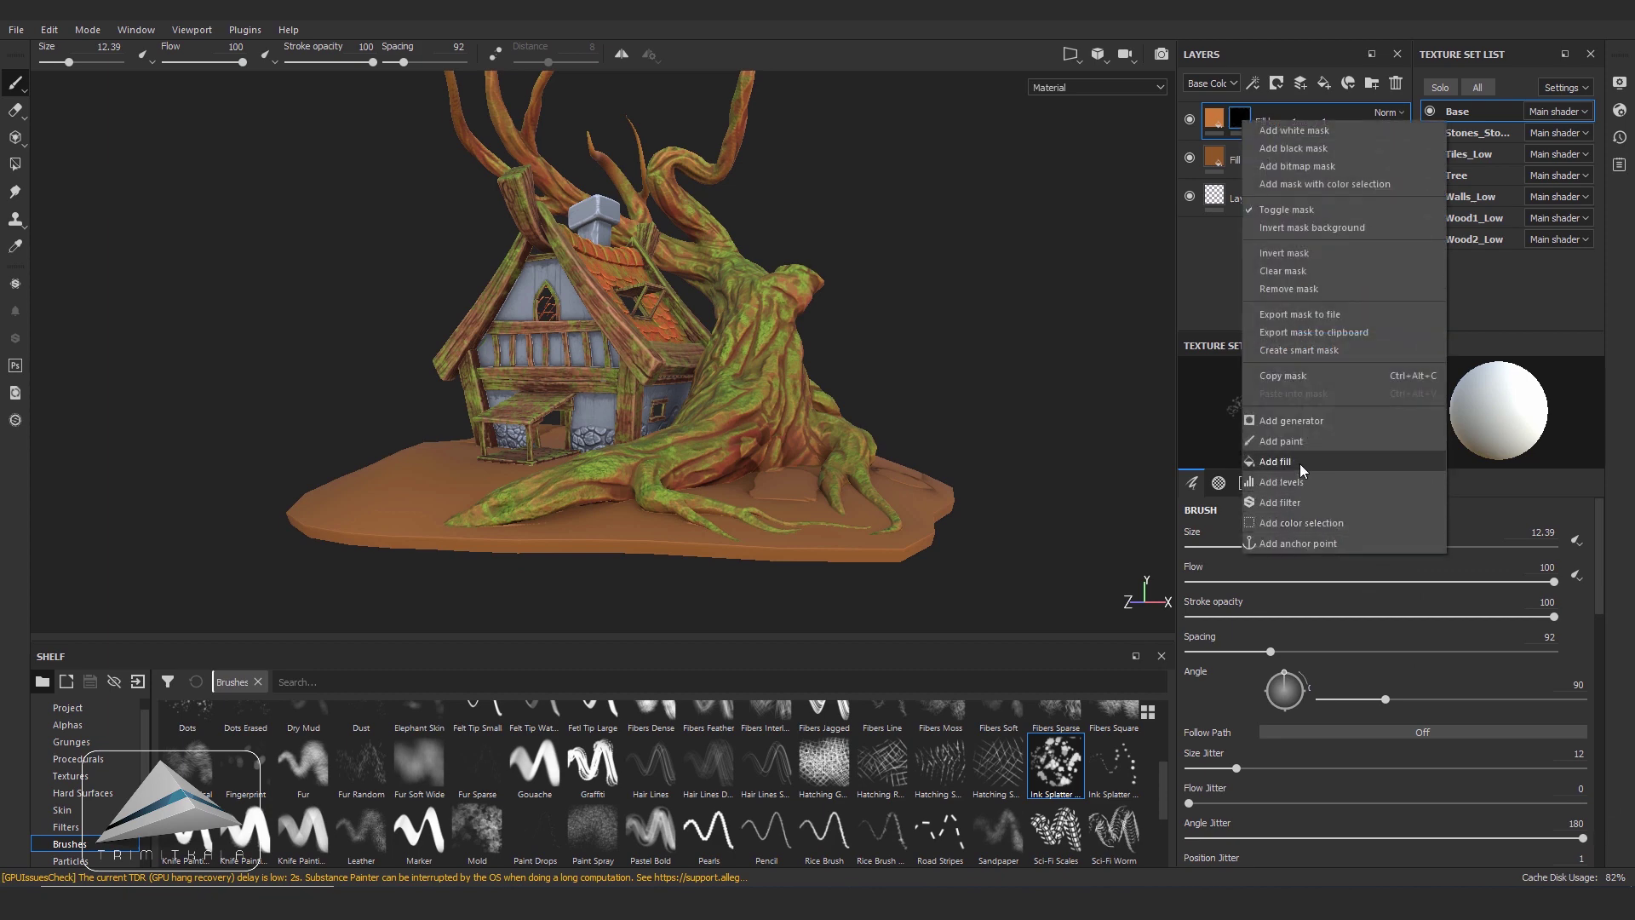
left_click(1299, 465)
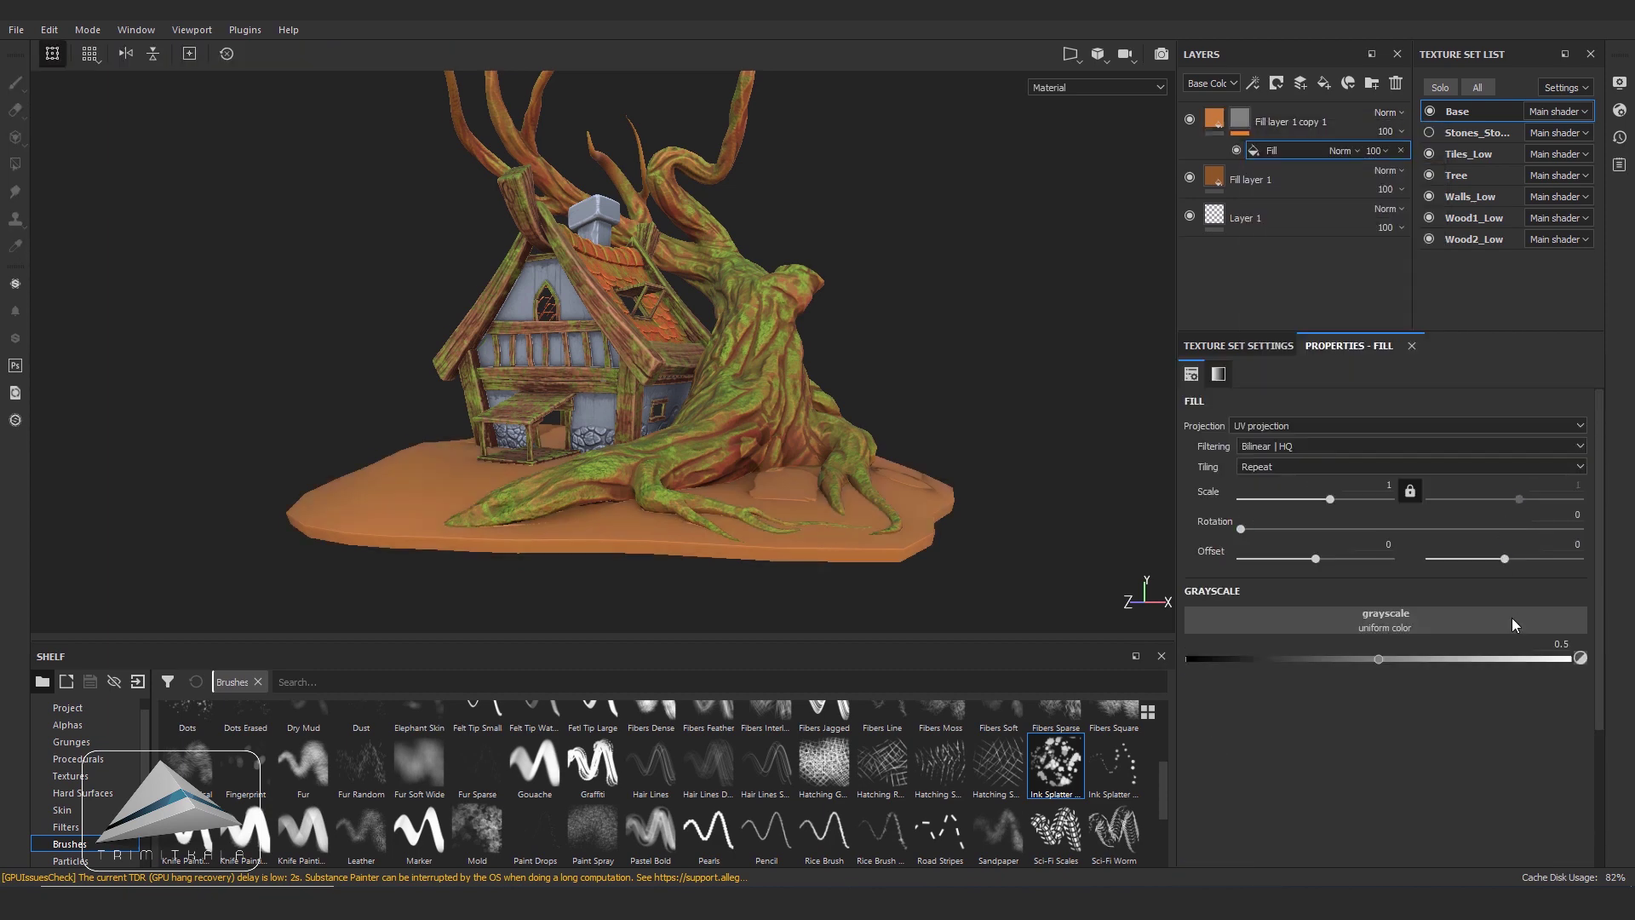
- Set the mask fill to BnW Spots 3 at scale 1.13, uninverted
left_click(1488, 627)
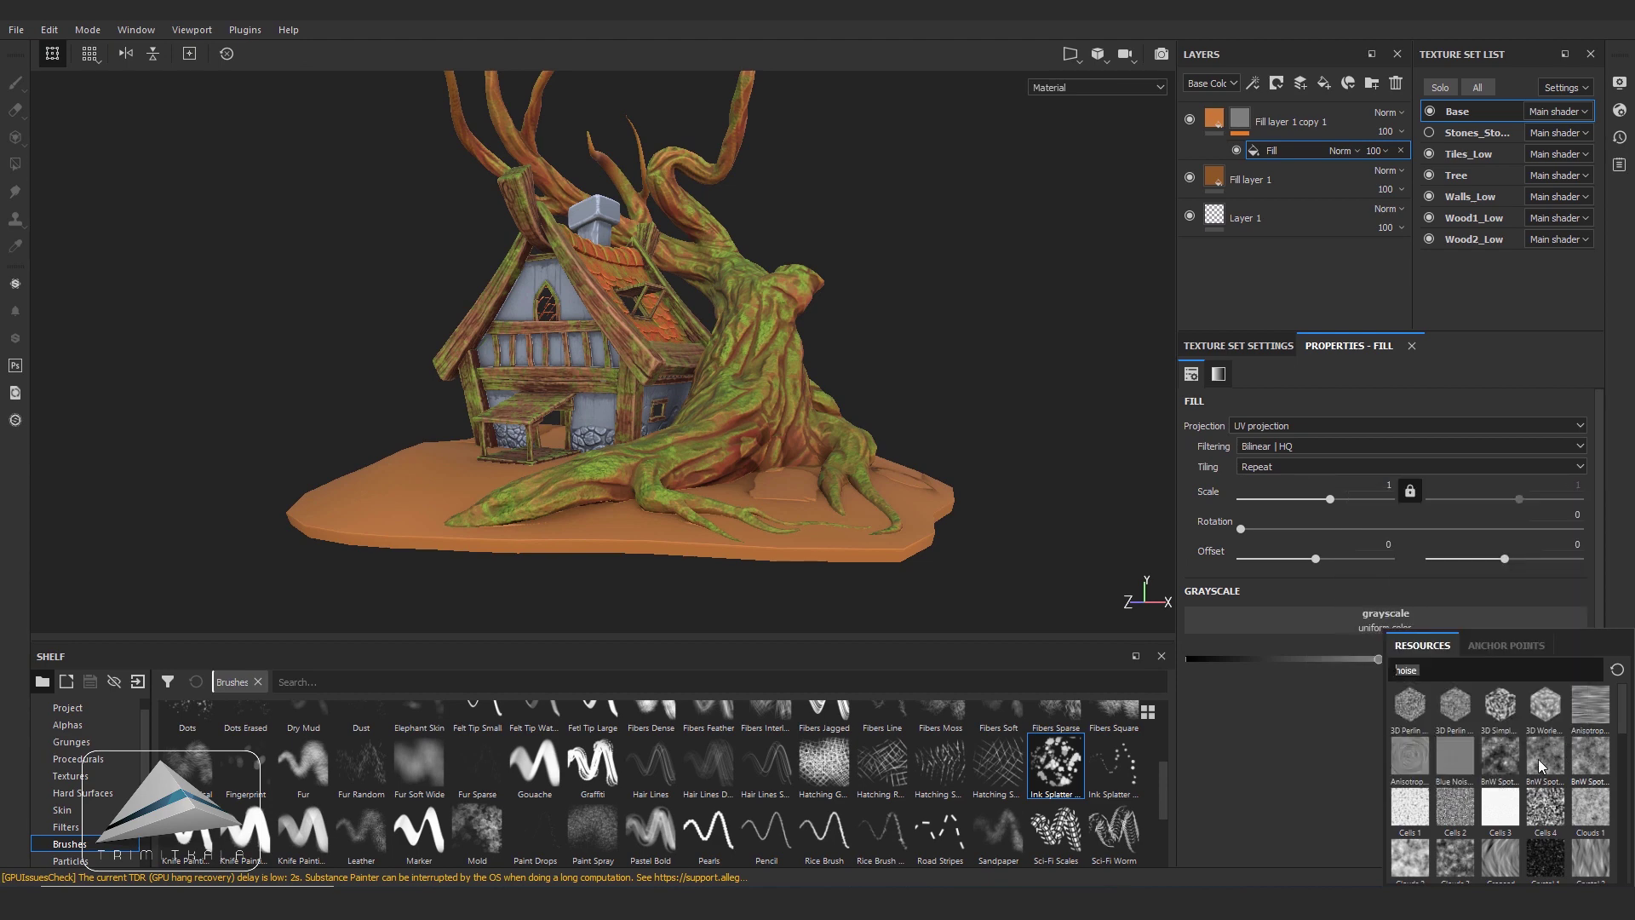
left_click(1592, 765)
mouse_move(905, 537)
left_mouse_down("alt")
mouse_move(812, 537)
mouse_move(720, 458)
mouse_move(978, 409)
left_mouse_up("alt")
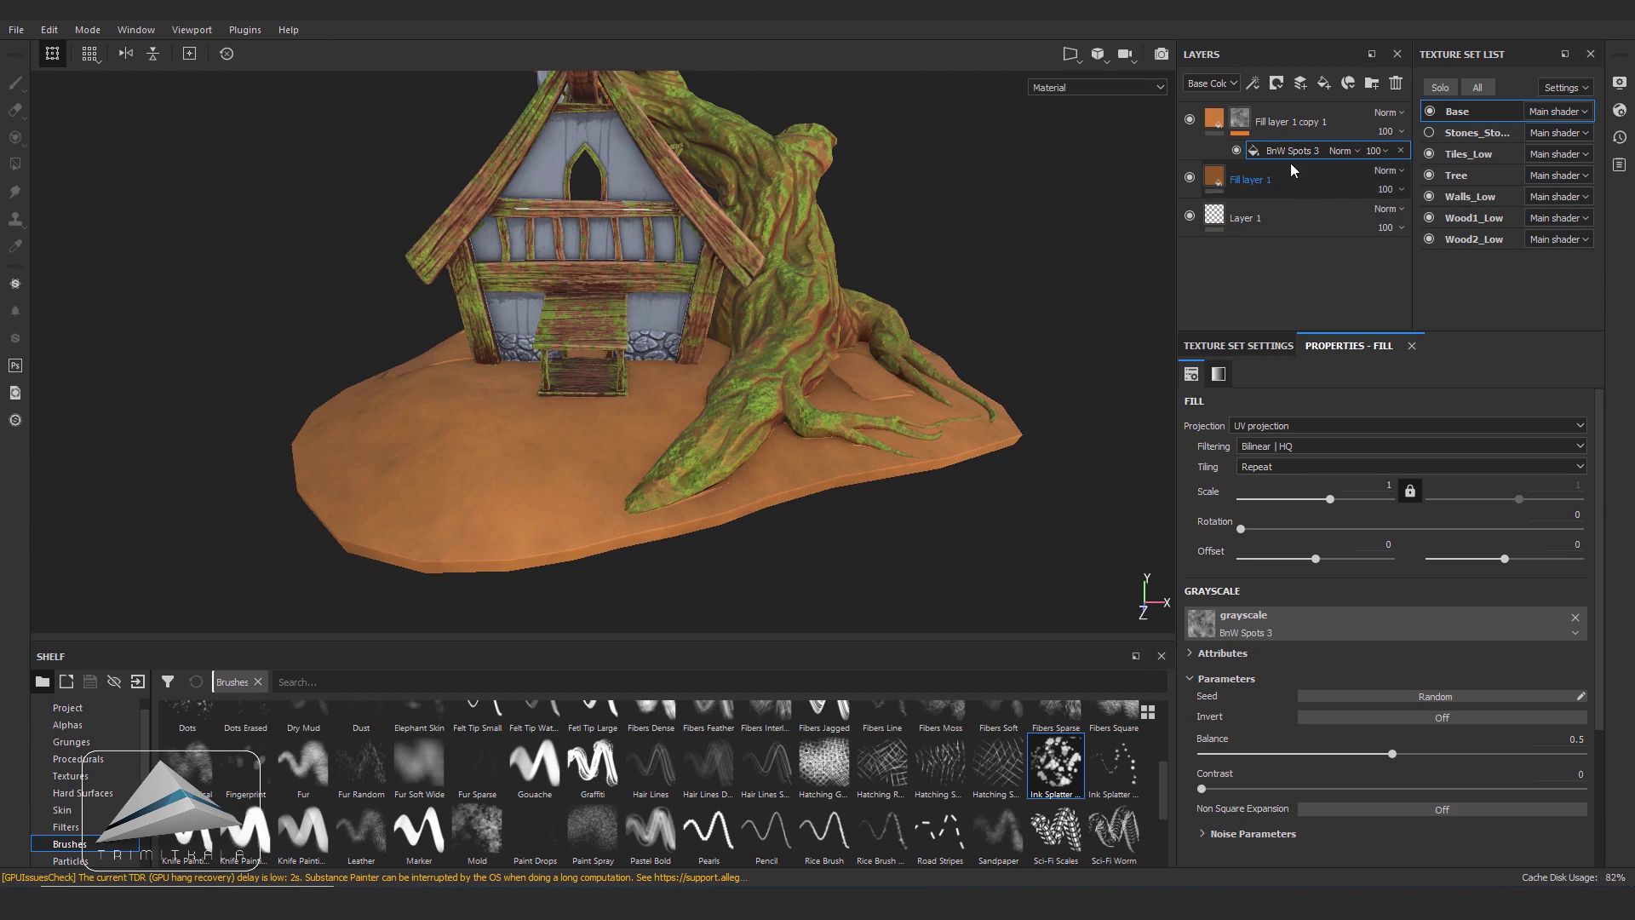
left_click_drag(1334, 504, 1338, 499)
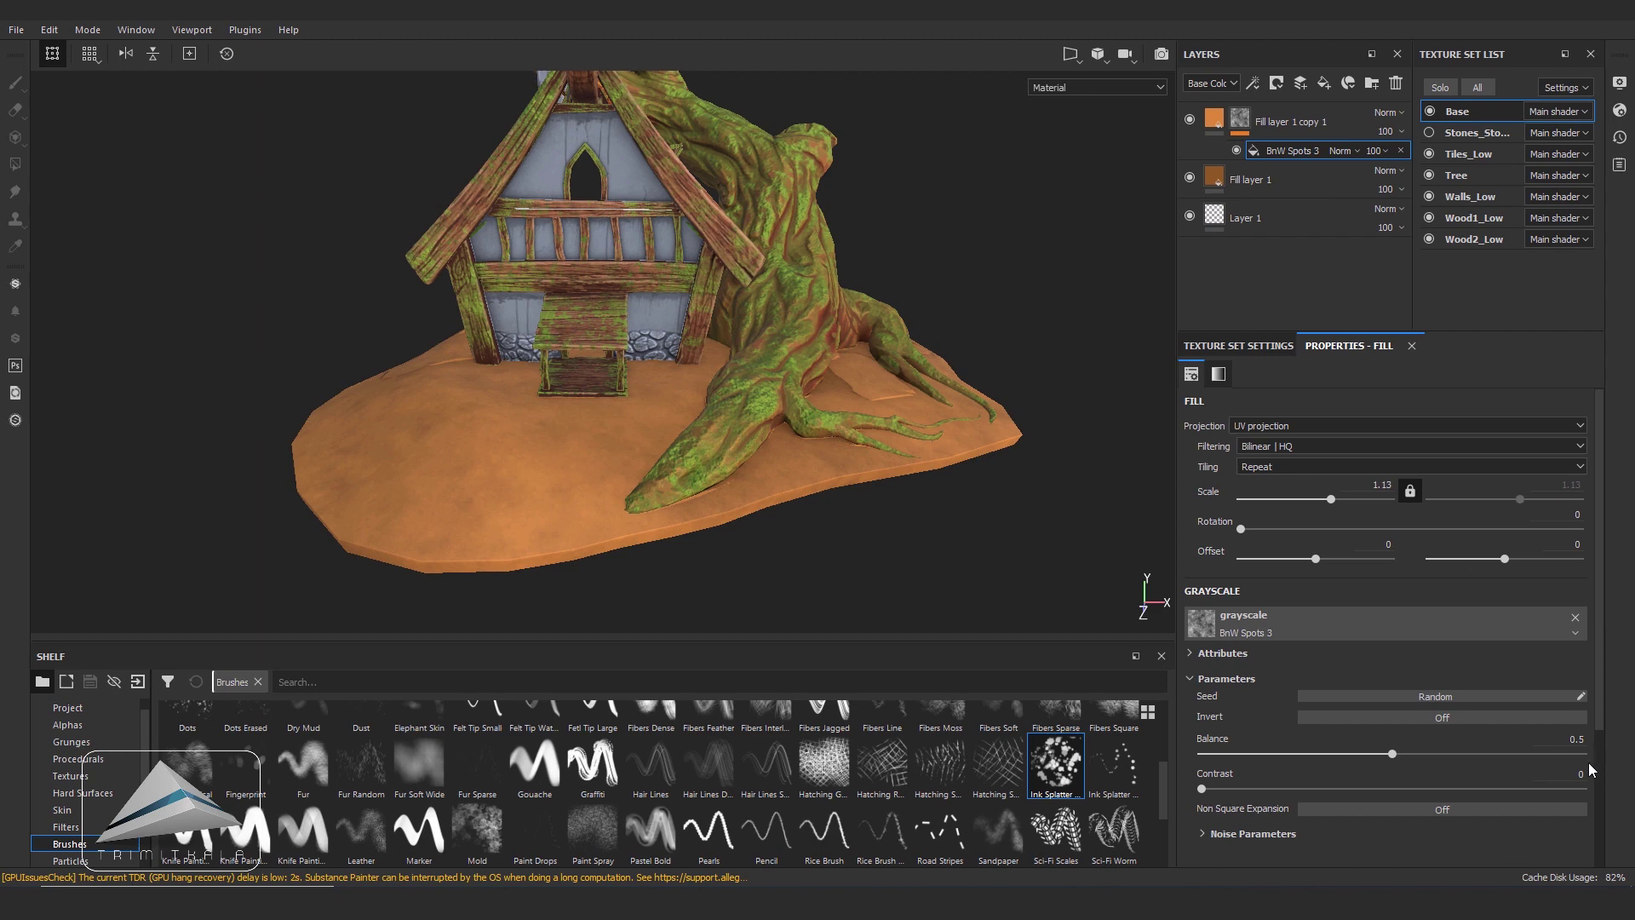
left_click(1444, 719)
left_click(1444, 719)
- Move the copied dark orange-brown fill to the top of the ground stack
left_click_drag(1008, 540, 1003, 469, "alt")
left_click(1215, 179)
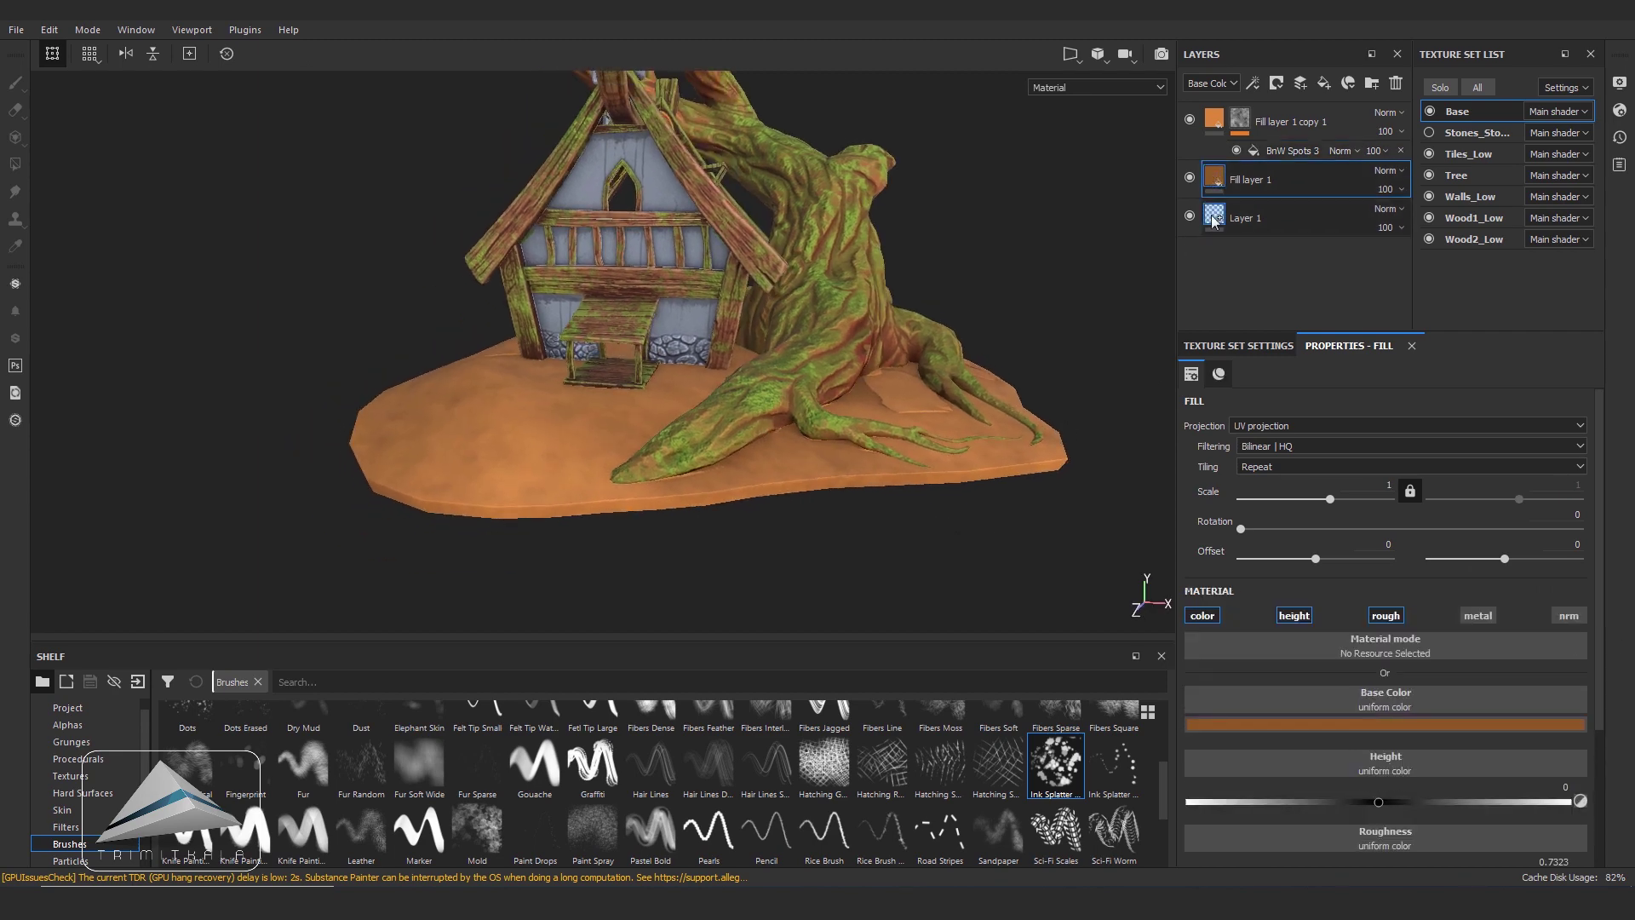
left_click_drag(1214, 179, 1225, 117)
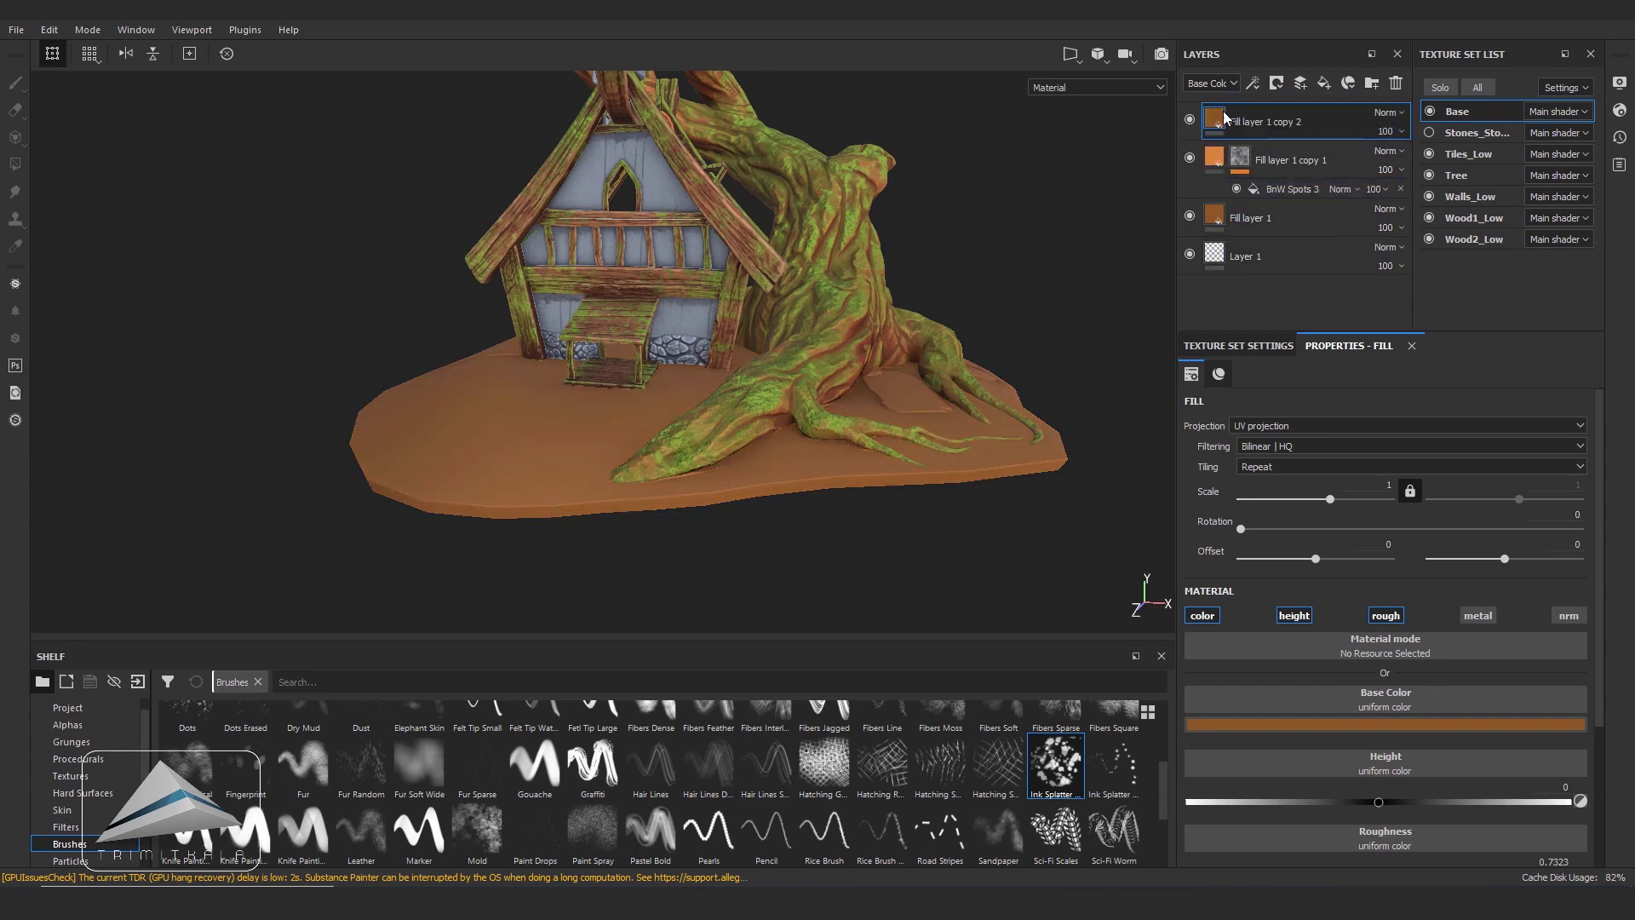
- Darken the top fill's brown colour and give that layer a black mask
left_click(1395, 723)
left_click_drag(1494, 602, 1504, 615)
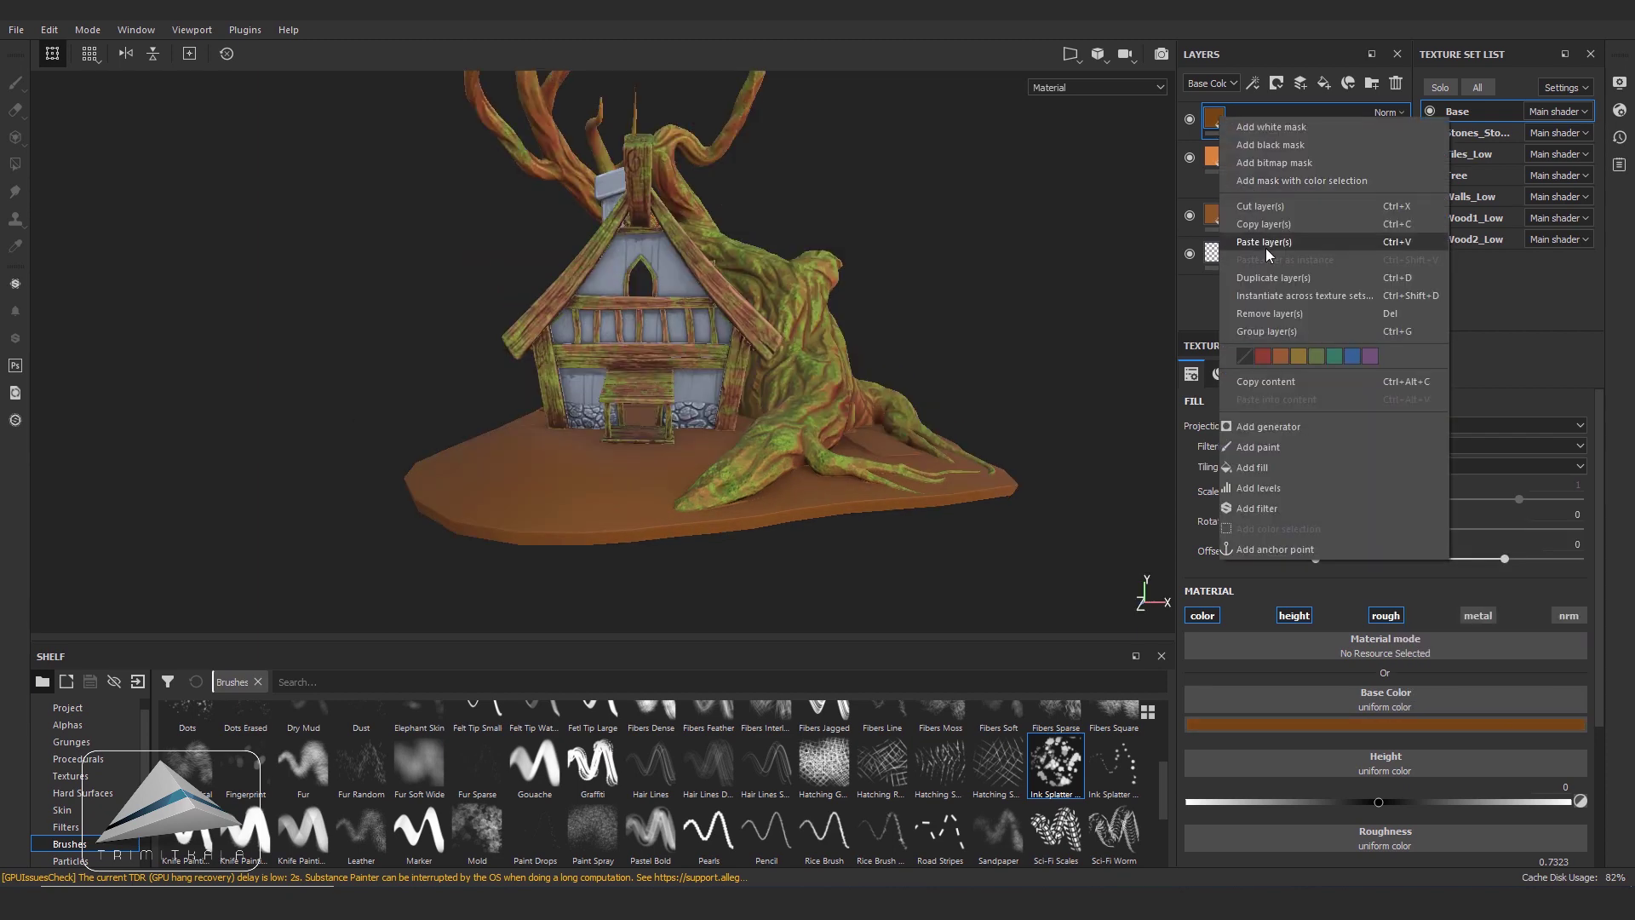
left_click(1289, 143)
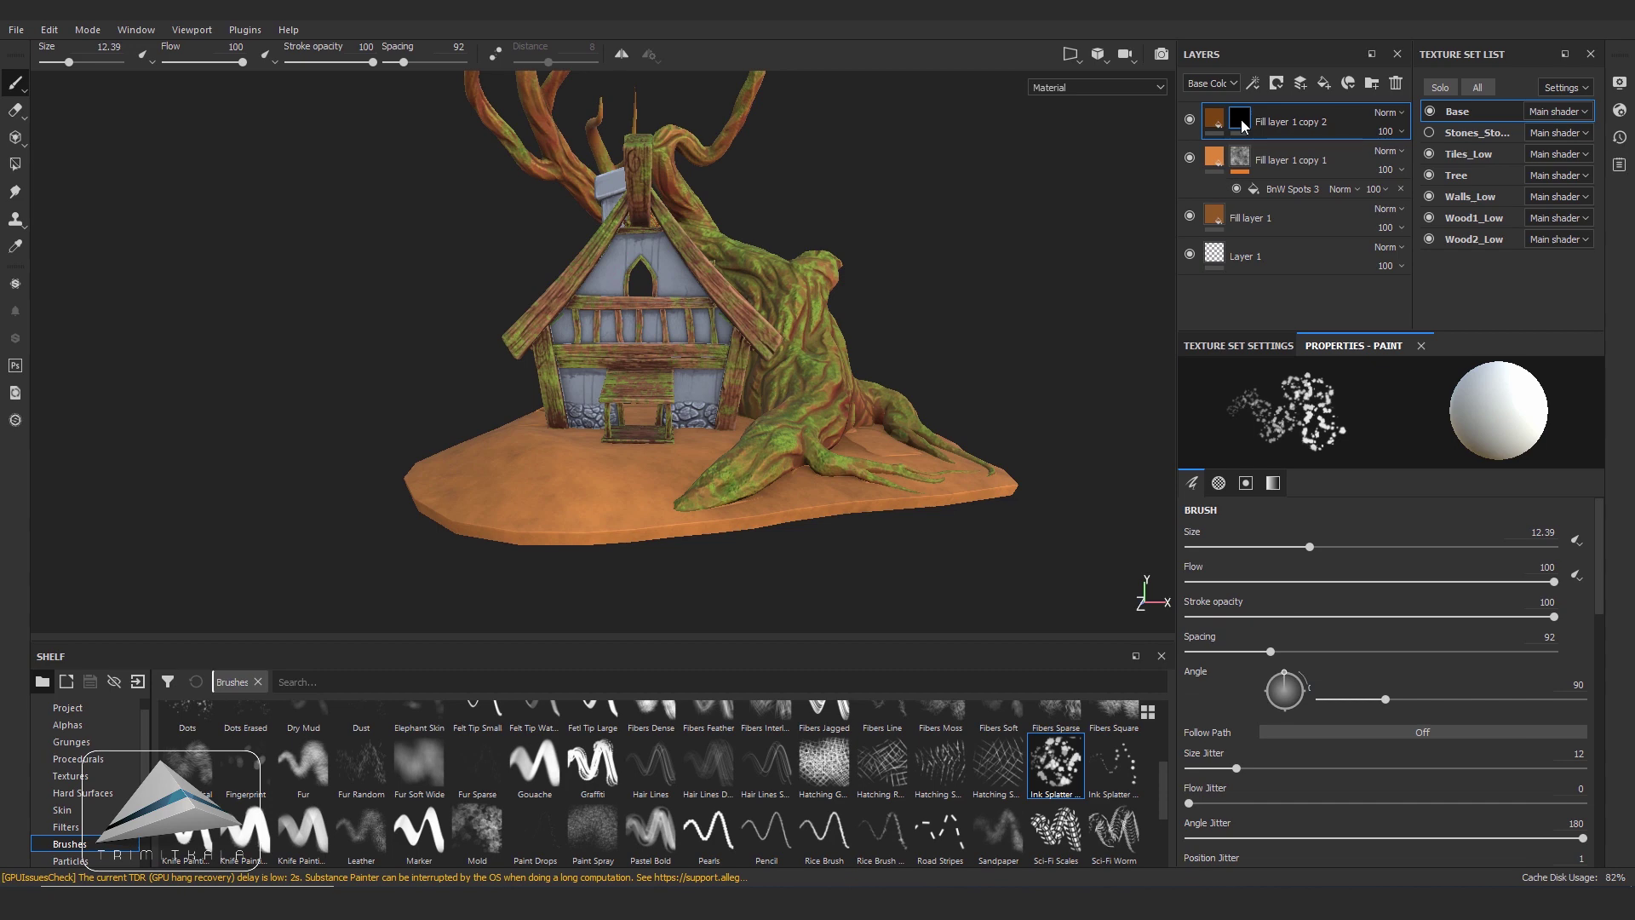
- Add a Dirt generator to the top fill layer's mask
right_click(1241, 120)
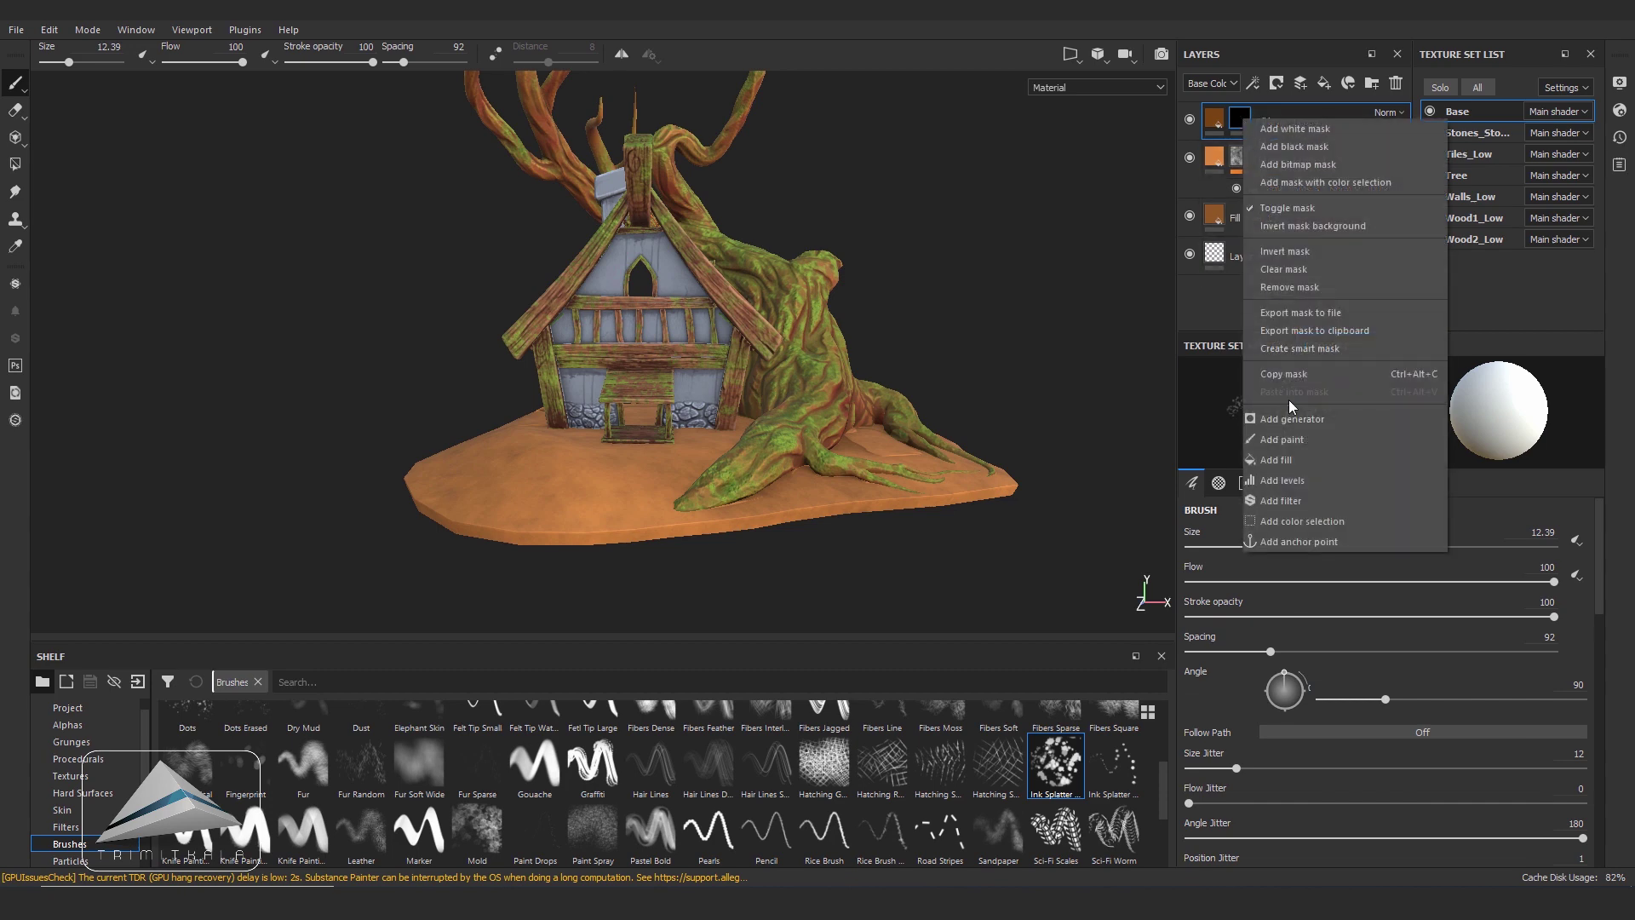
left_click(1322, 437)
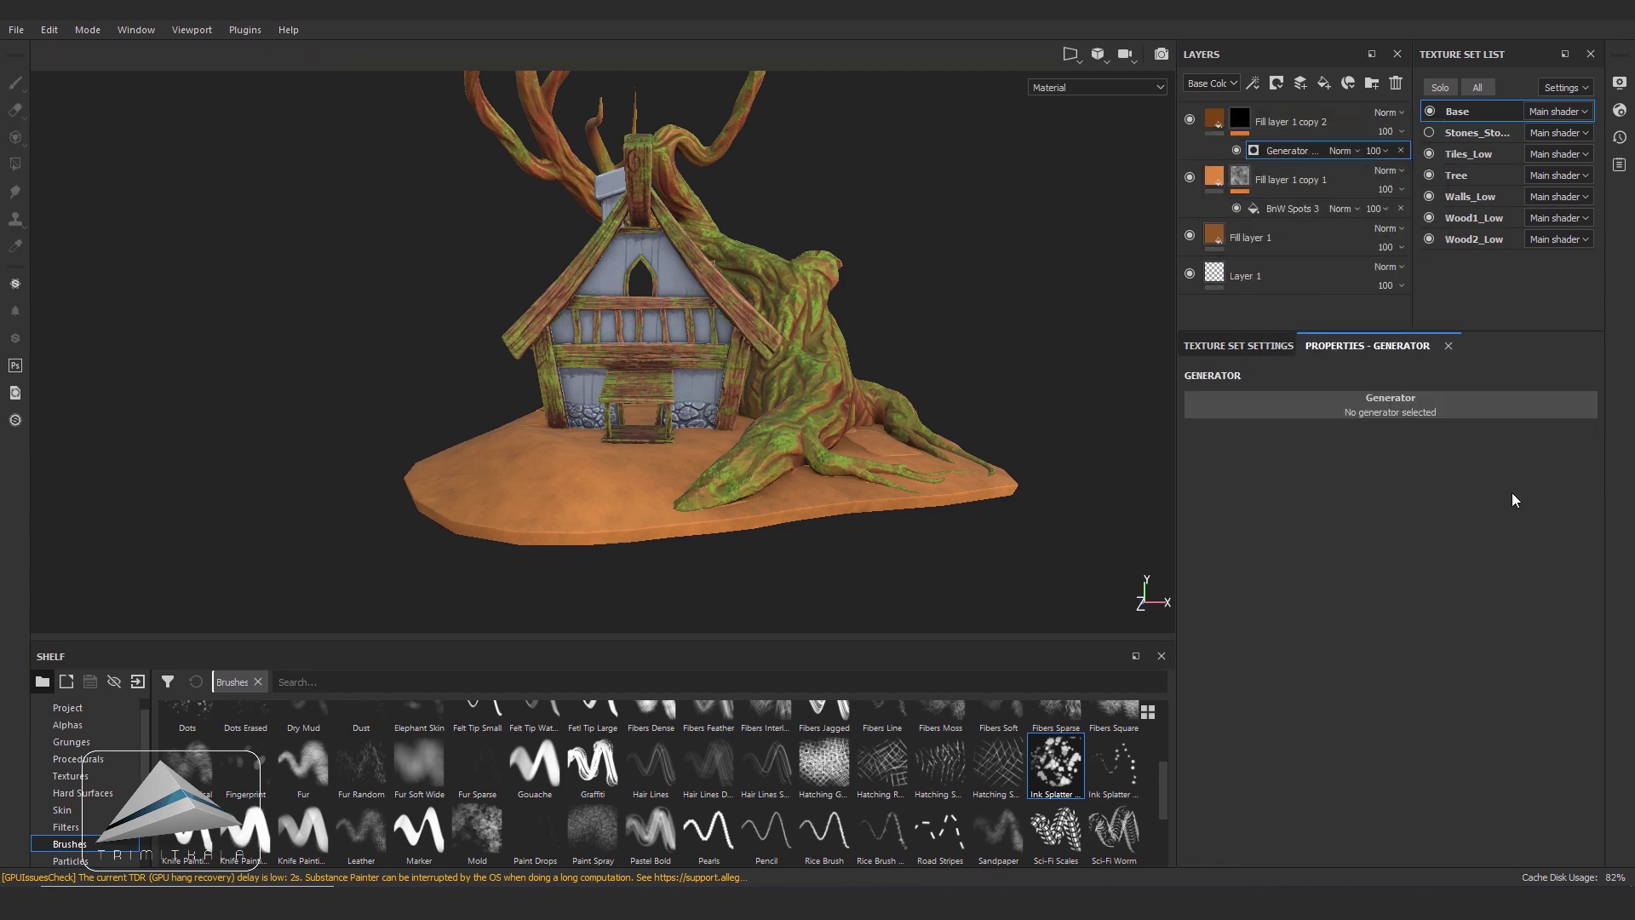
left_click(1513, 416)
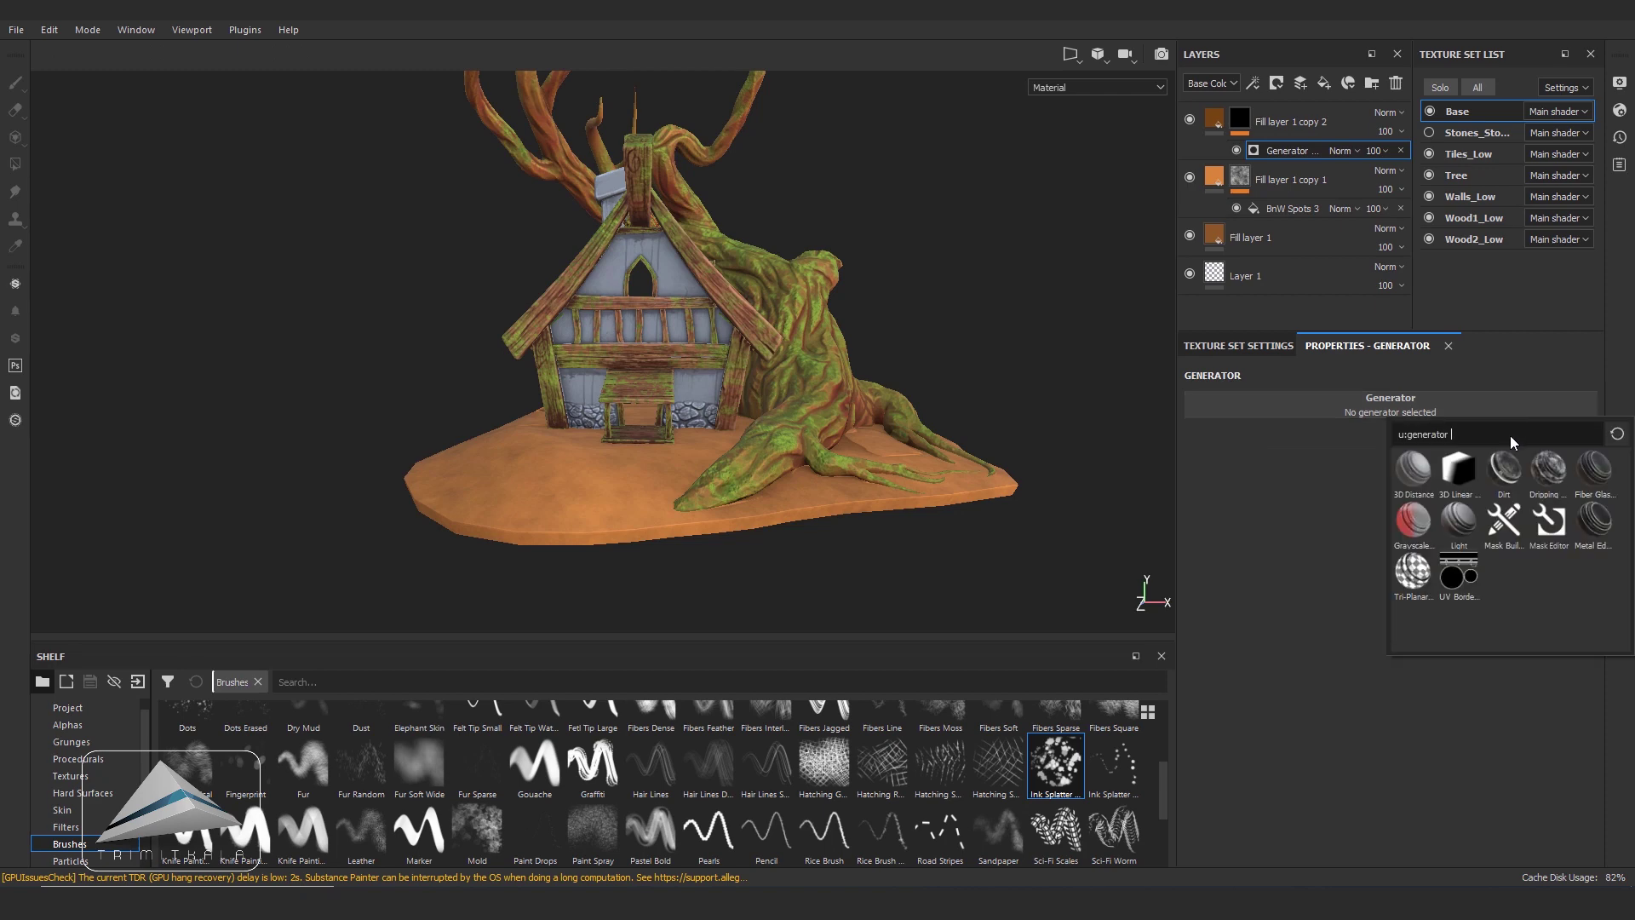
left_click(1504, 468)
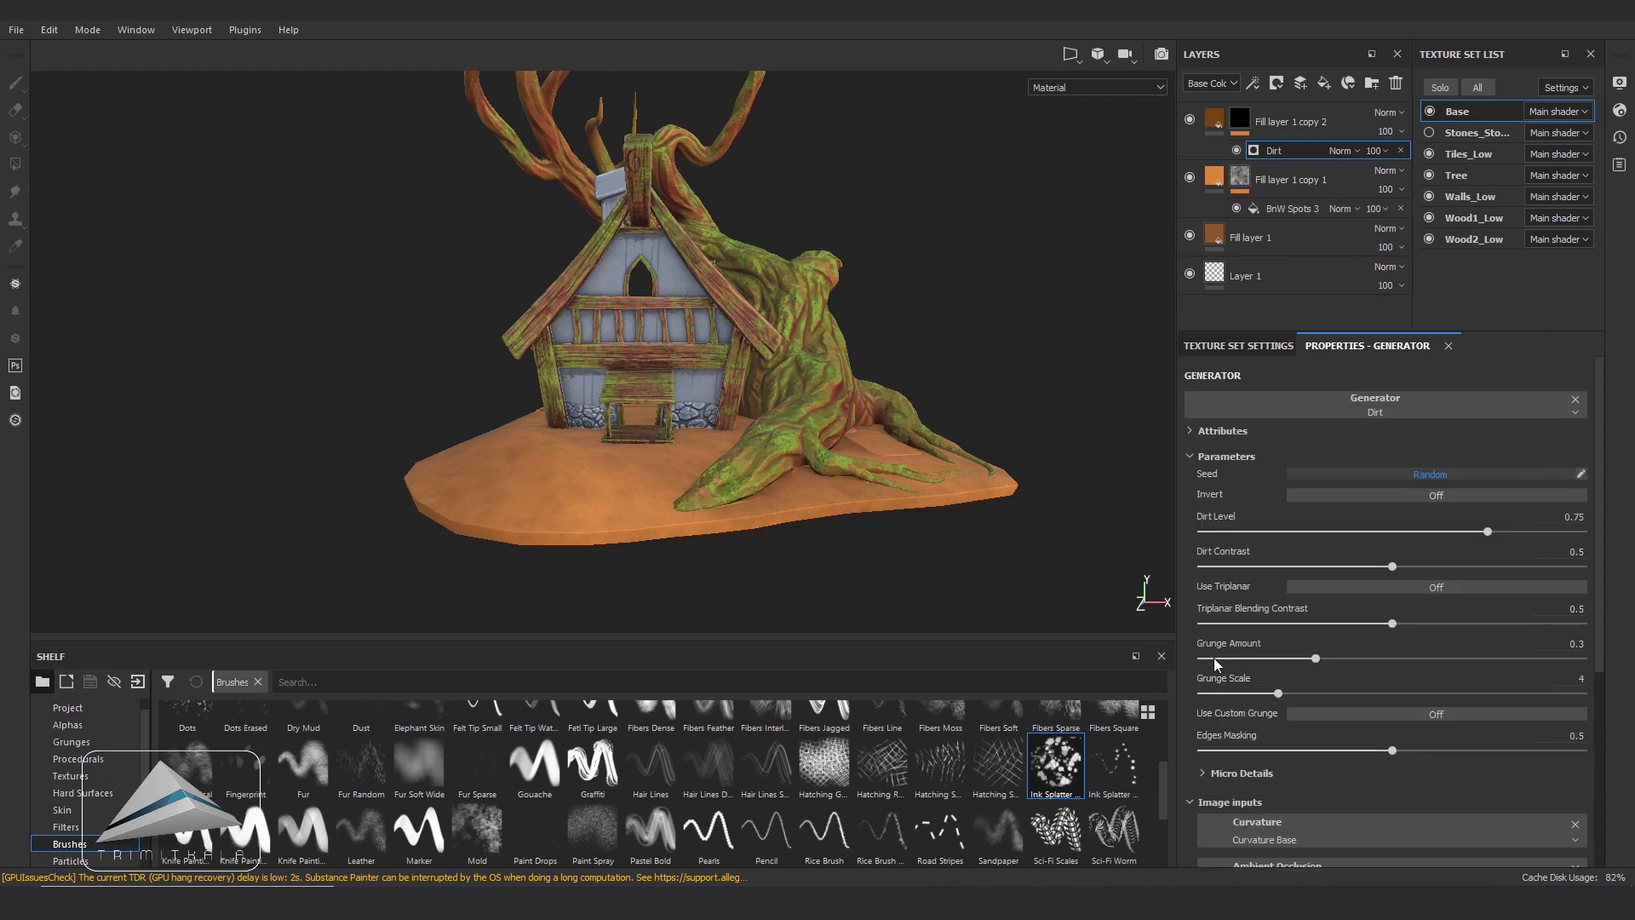
scroll(796, 519, "up", 3)
left_click_drag(795, 520, 924, 537, "alt")
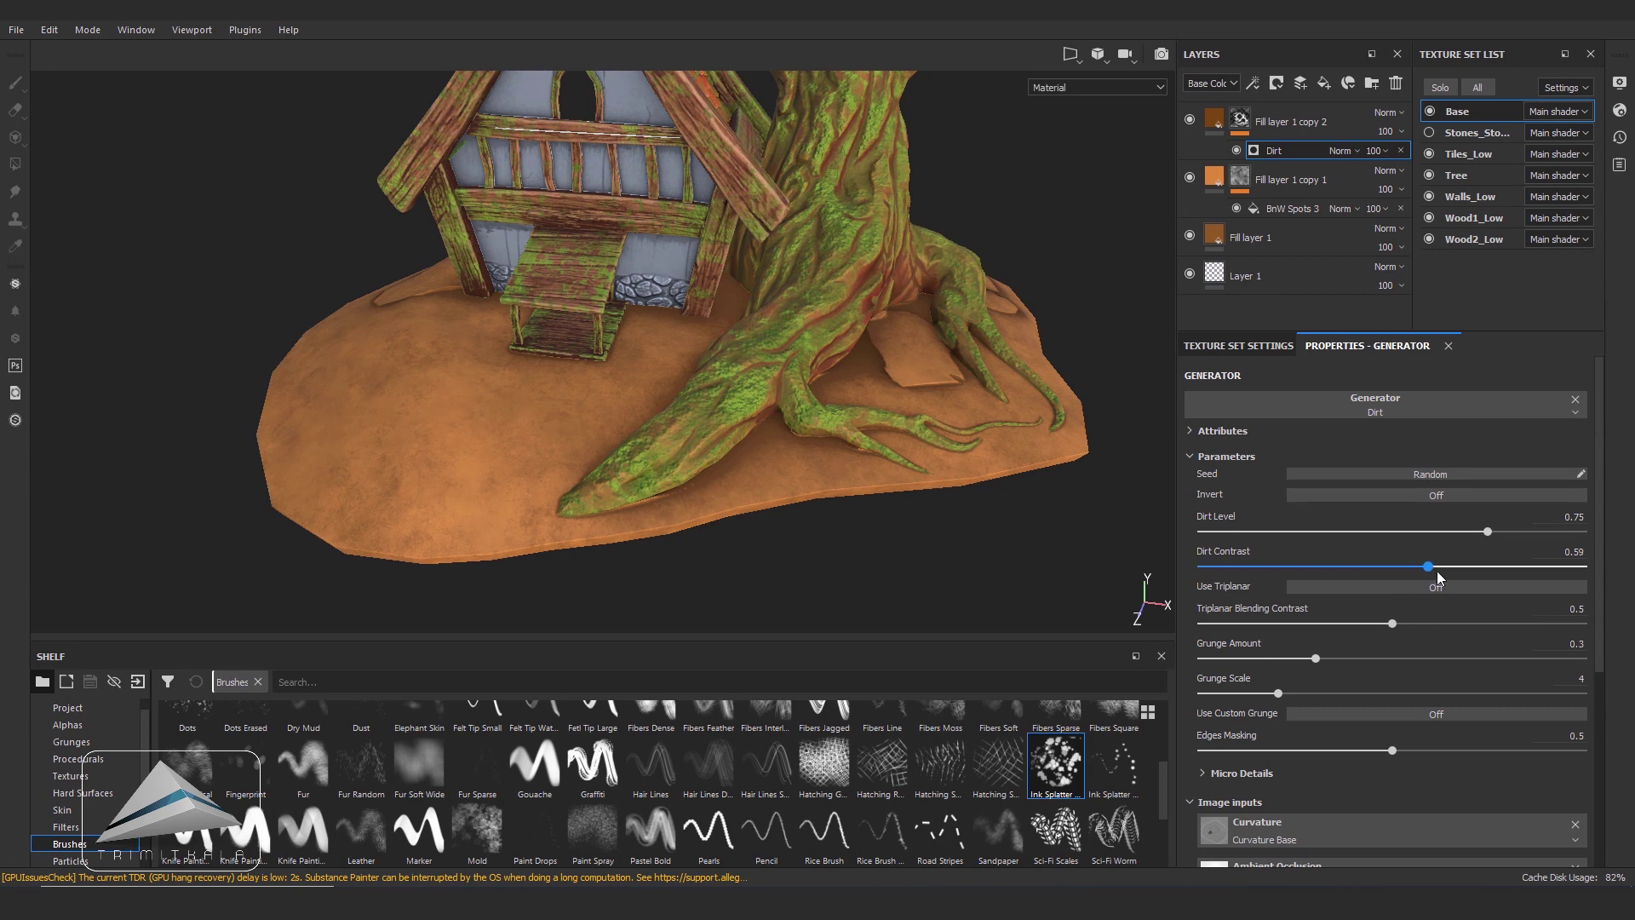
- Tune the Dirt mask to Dirt Level 0.71, Grunge Scale 8 and Edges Masking 0.76
mouse_move(1316, 658)
left_mouse_down()
mouse_move(1357, 657)
mouse_move(1297, 678)
left_mouse_up()
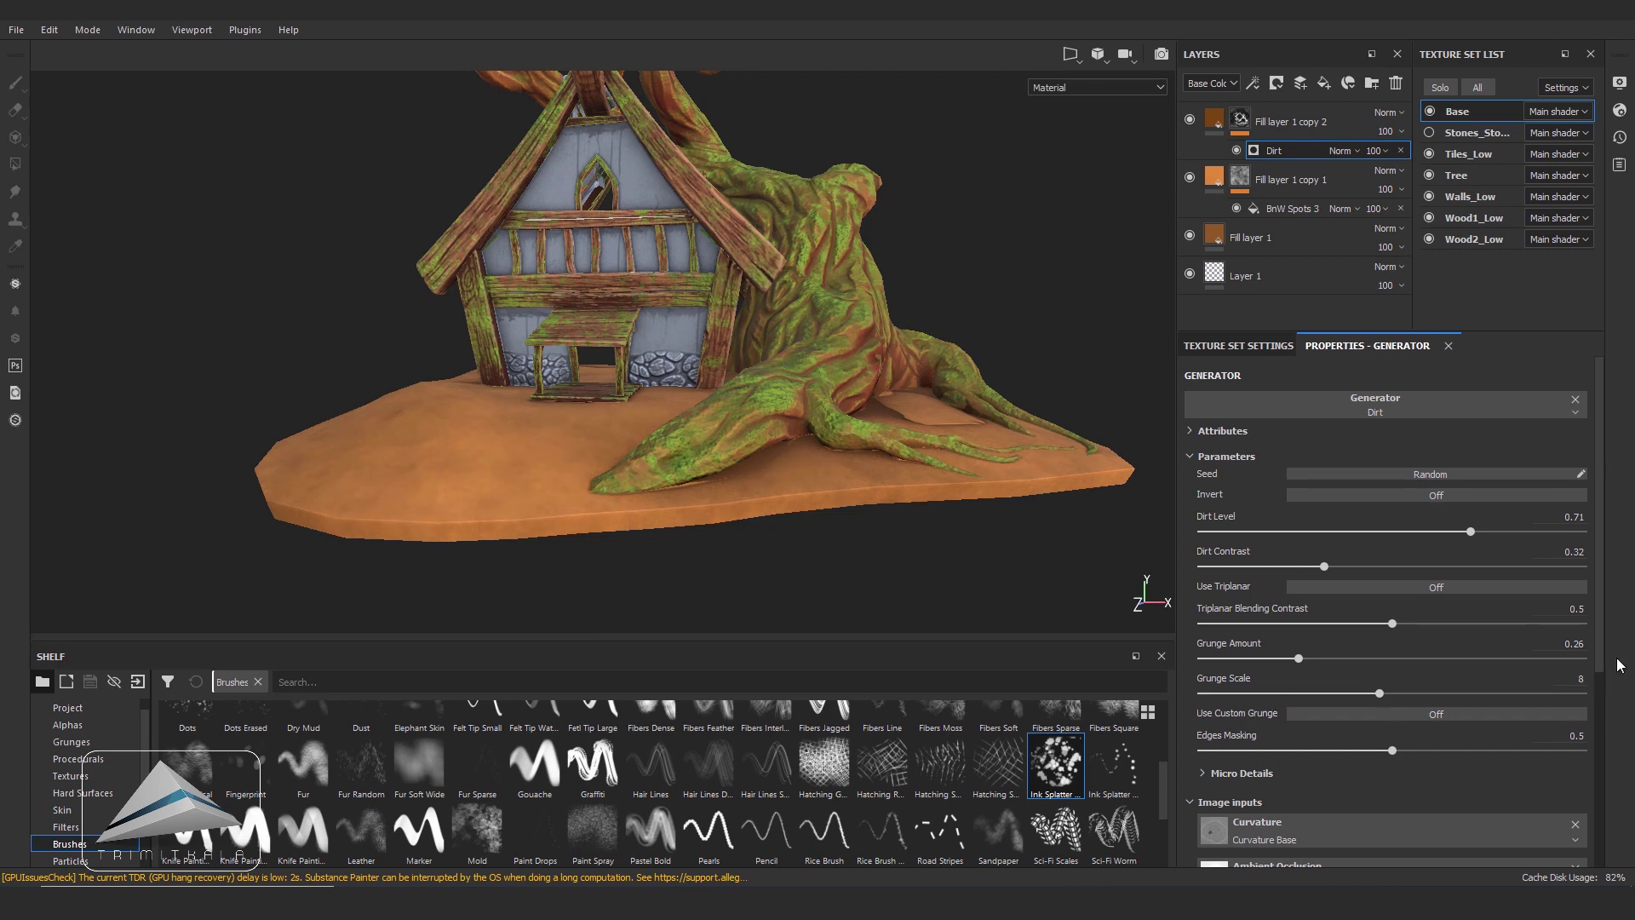
scroll(1397, 707, "down", 1)
left_click_drag(1392, 708, 1494, 726)
left_click_drag(862, 489, 896, 475, "alt")
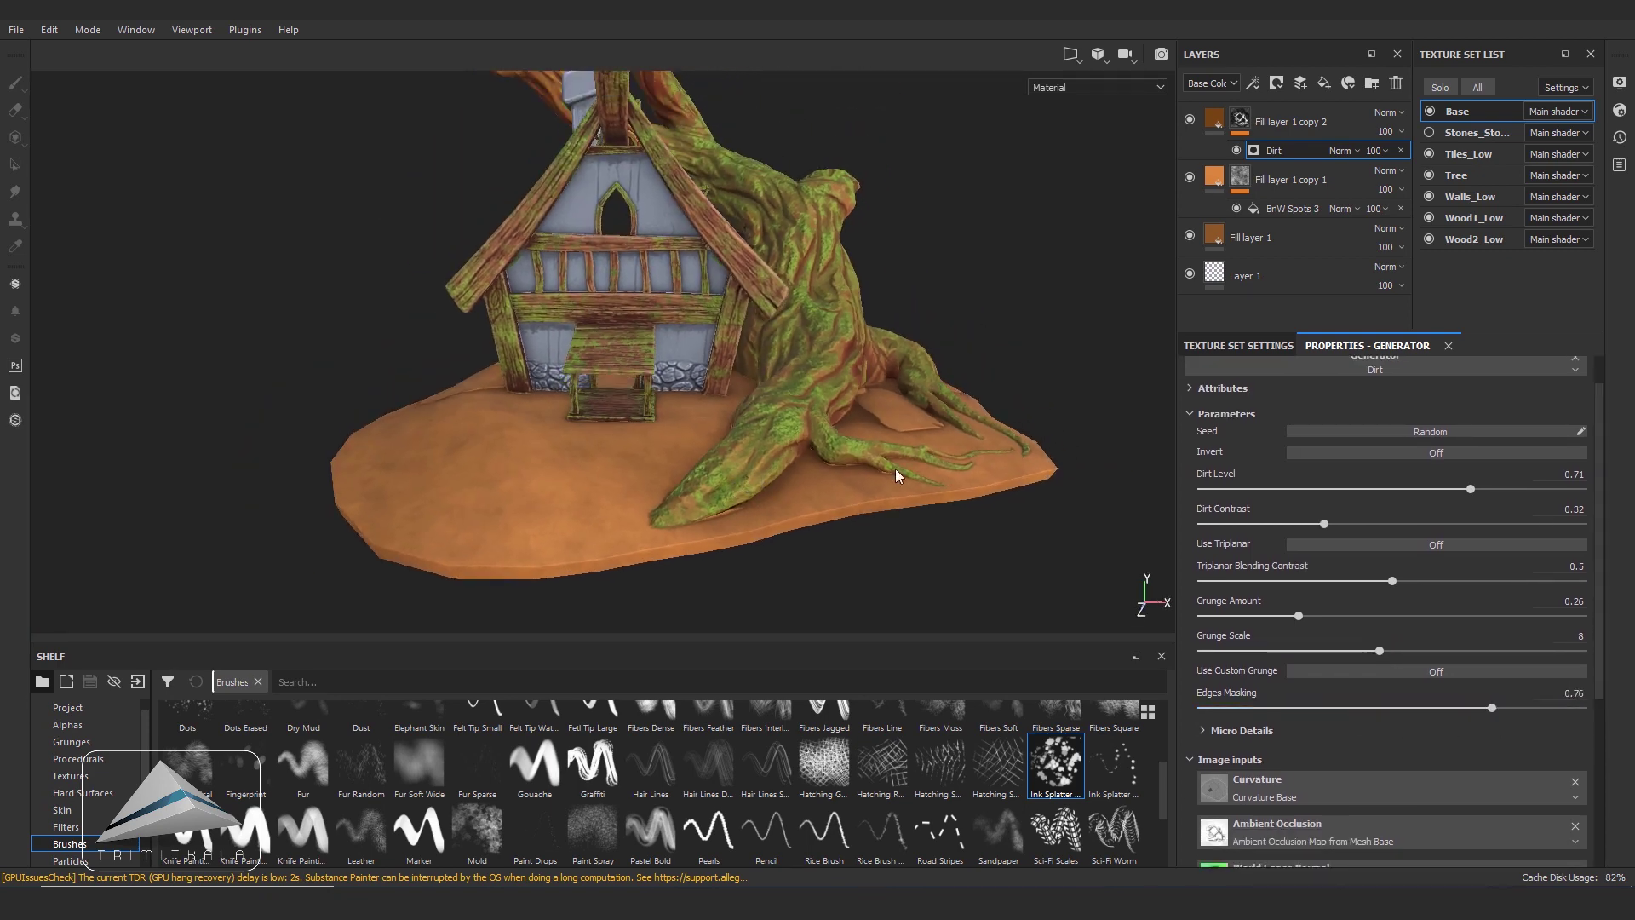
key("Delete")
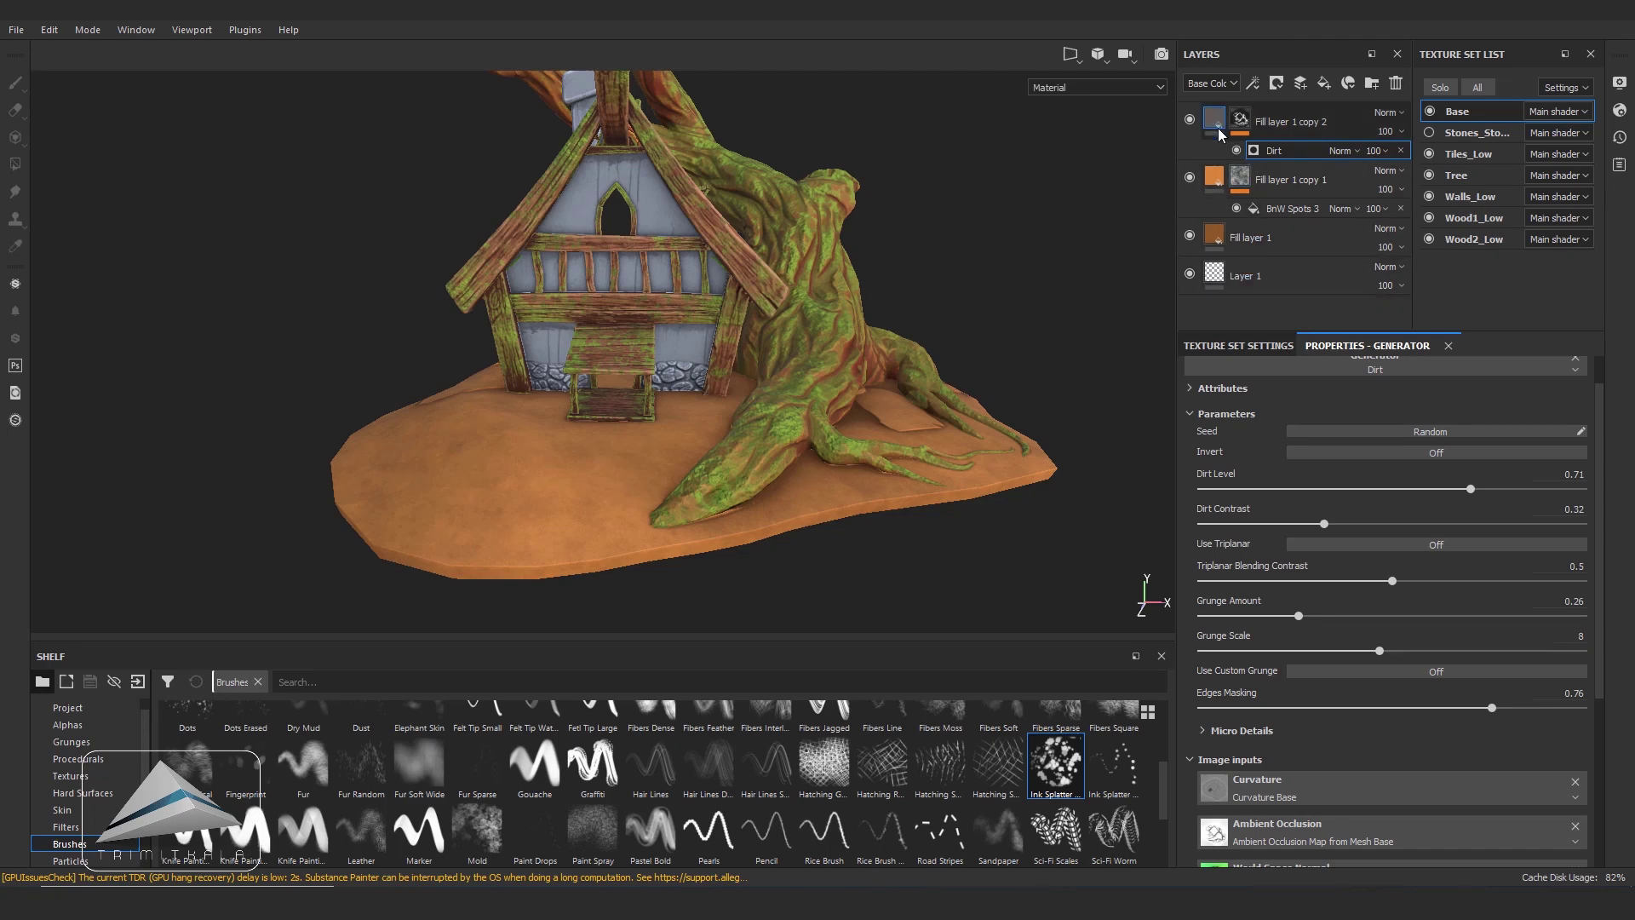
right_click(1294, 299)
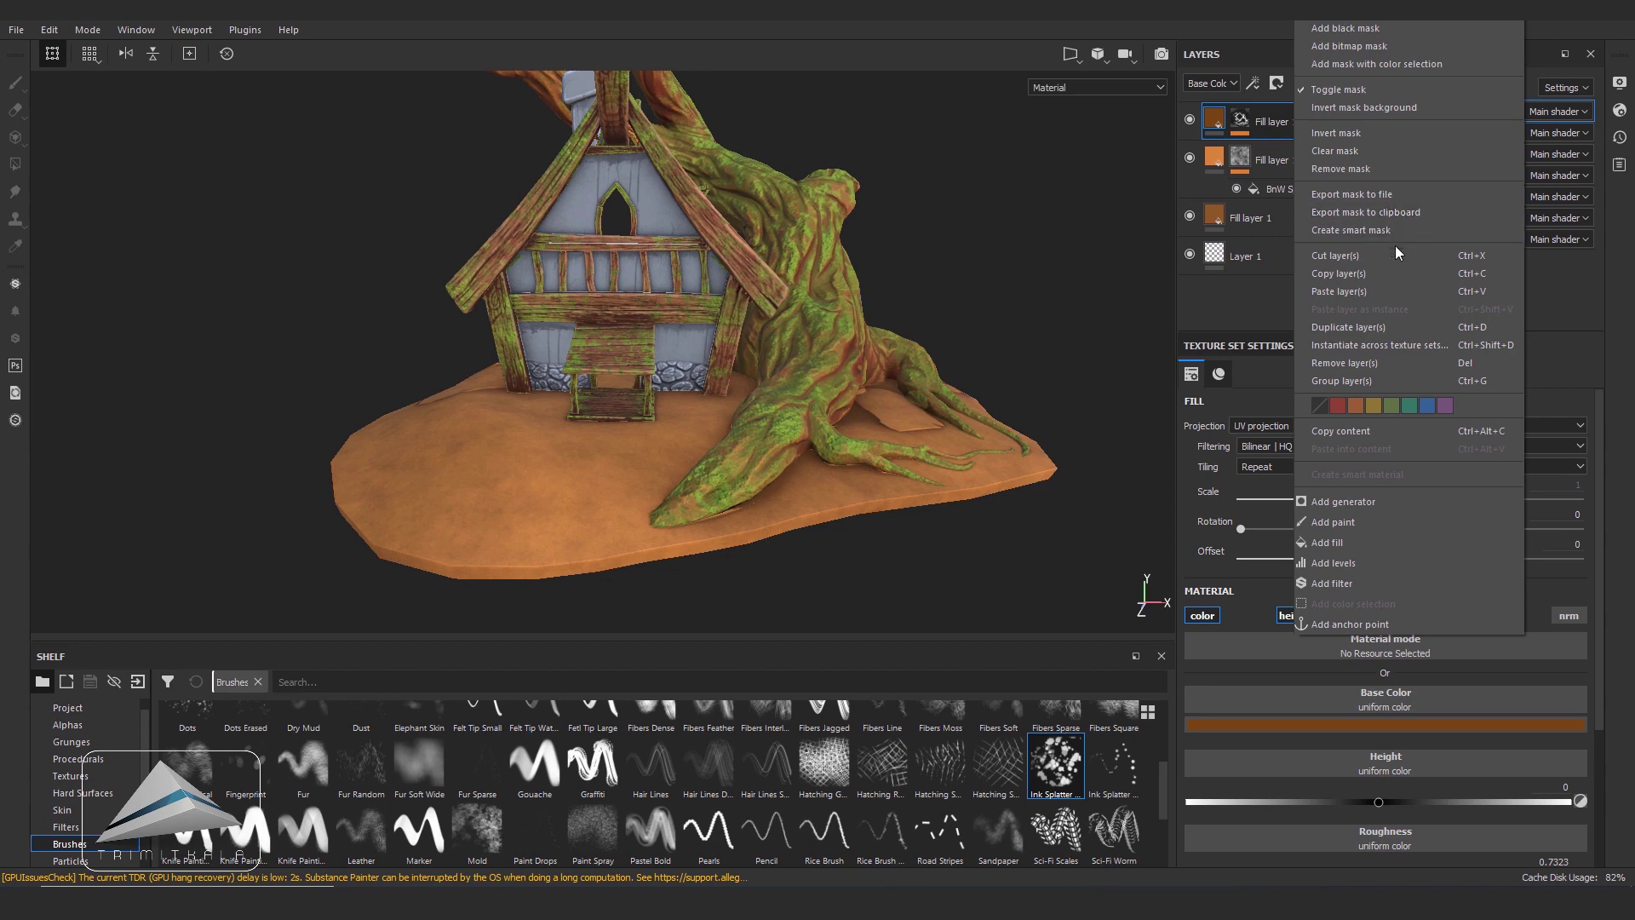
- Paste the moss fill layers into Base and strip Fill layer 5 copy 1's Dirt generator and effects
left_click(1382, 293)
mouse_move(1092, 356)
right_mouse_down("alt")
mouse_move(1091, 384)
mouse_move(1004, 339)
right_mouse_up("alt")
mouse_move(1003, 339)
left_mouse_down("alt")
mouse_move(1017, 364)
mouse_move(916, 349)
mouse_move(1146, 249)
left_mouse_up("alt")
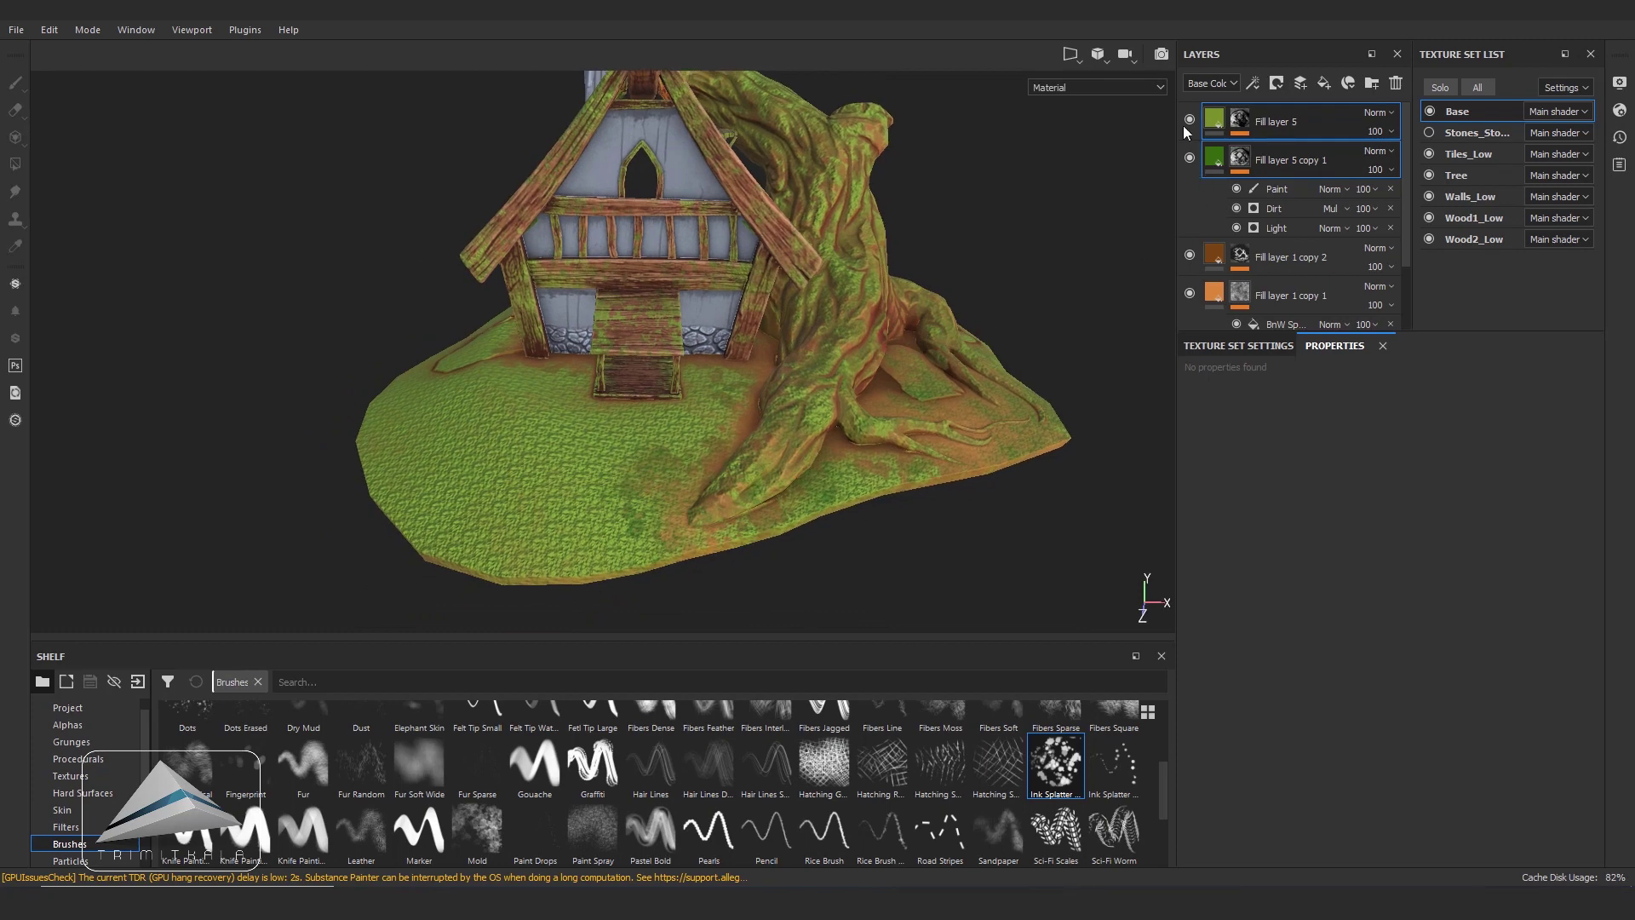
left_click(1363, 208)
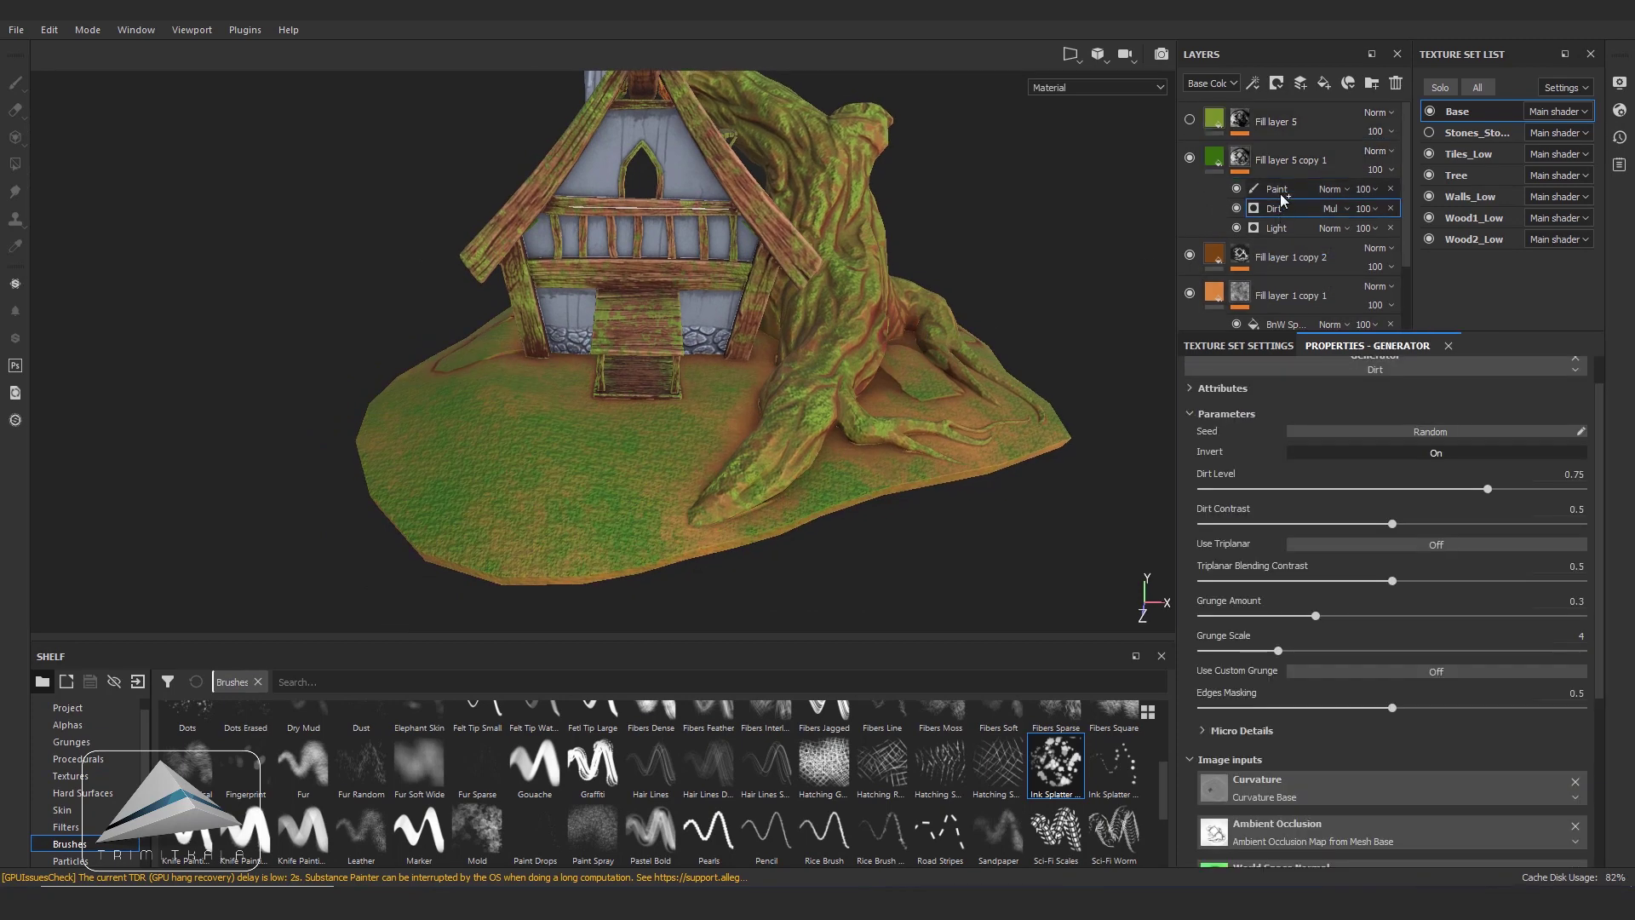
left_click(1391, 188)
- Raise the moss fill's scale for plain green grass and hide Fill layer 5
left_click_drag(912, 511, 1006, 494, "alt")
scroll(1297, 681, "down", 1)
scroll(1303, 648, "up", 2)
left_click_drag(1329, 499, 1355, 505)
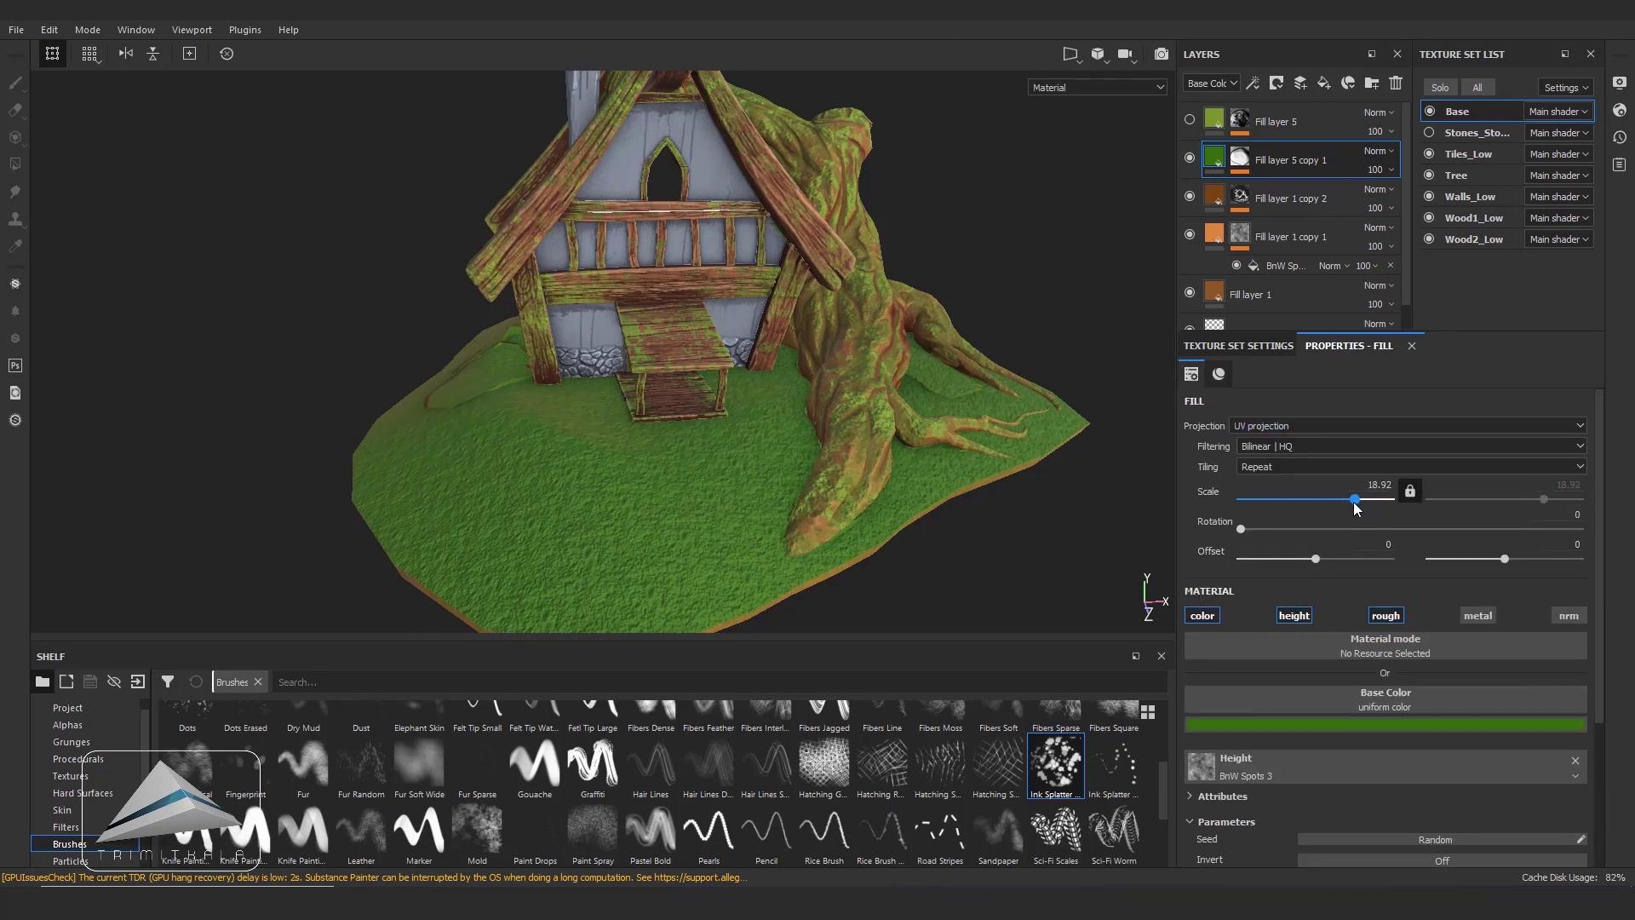
left_click(1191, 132)
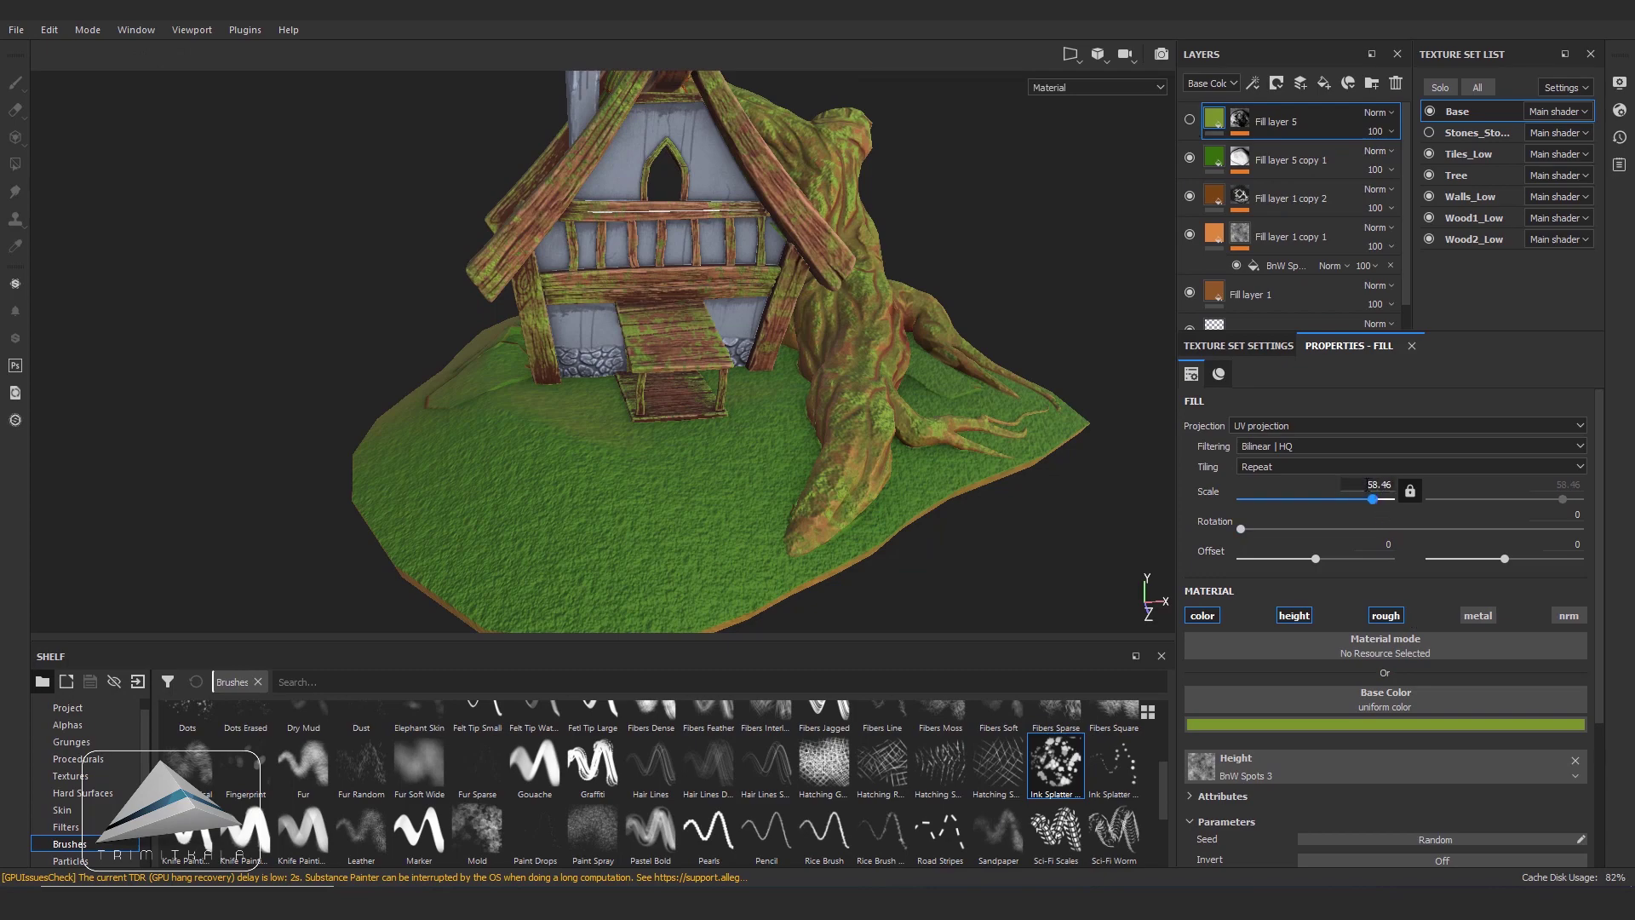
left_click(1241, 159)
left_click_drag(647, 374, 711, 374, "alt")
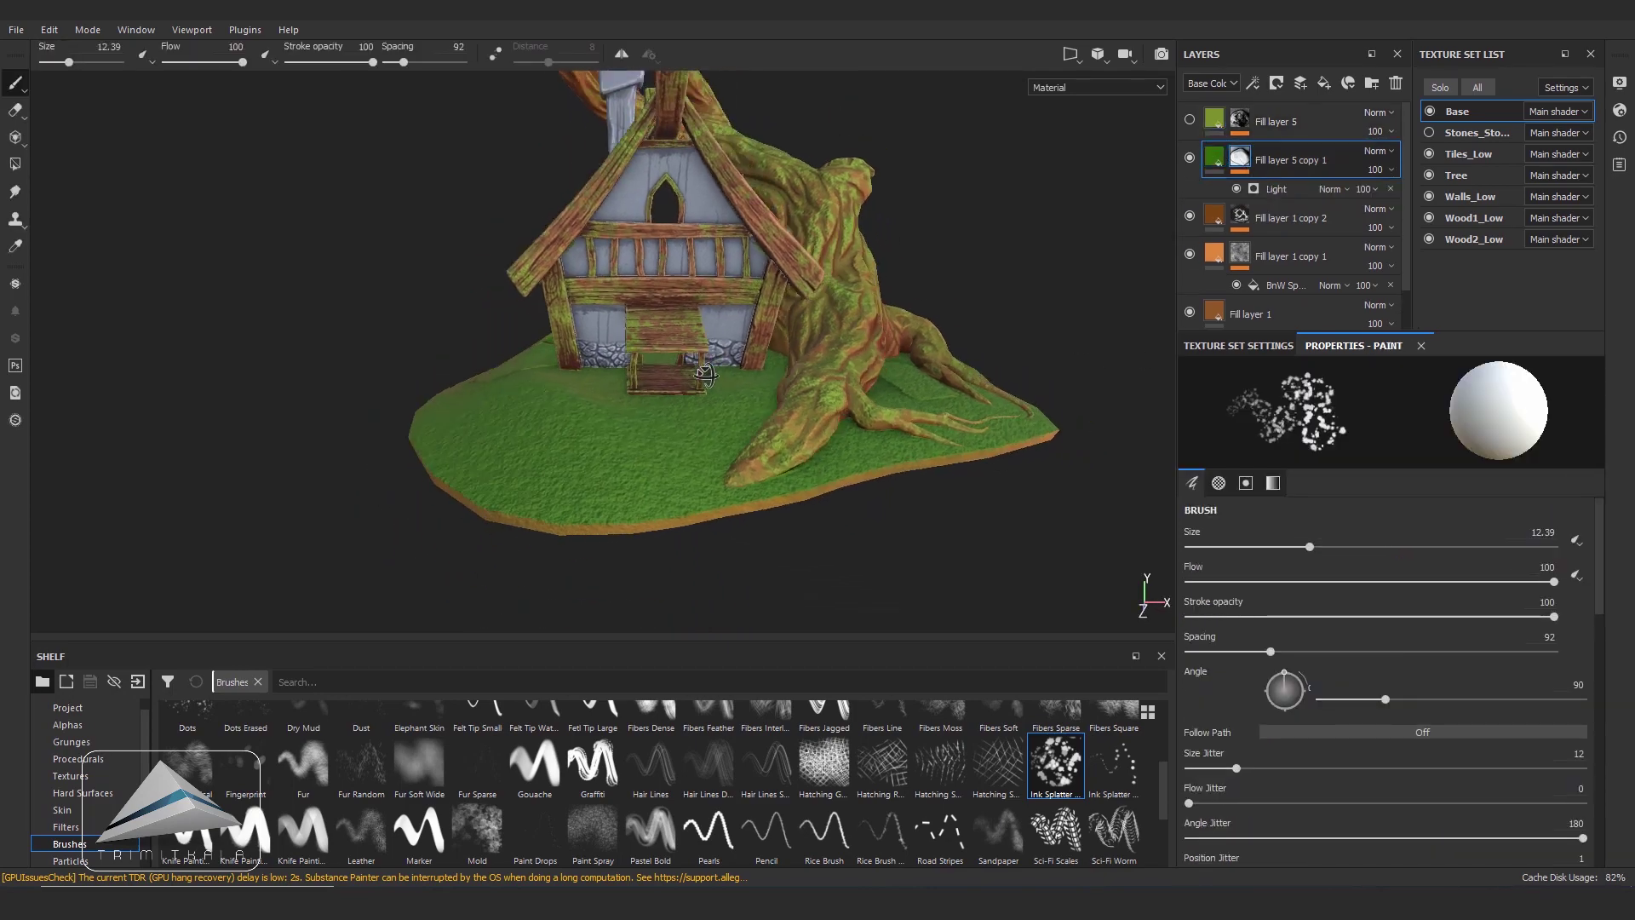
- Add a paint effect to Fill layer 5 copy 1 and start painting Mold blotches on the ground
scroll(711, 374, "up", 2)
right_click(1261, 151)
left_click(1286, 505)
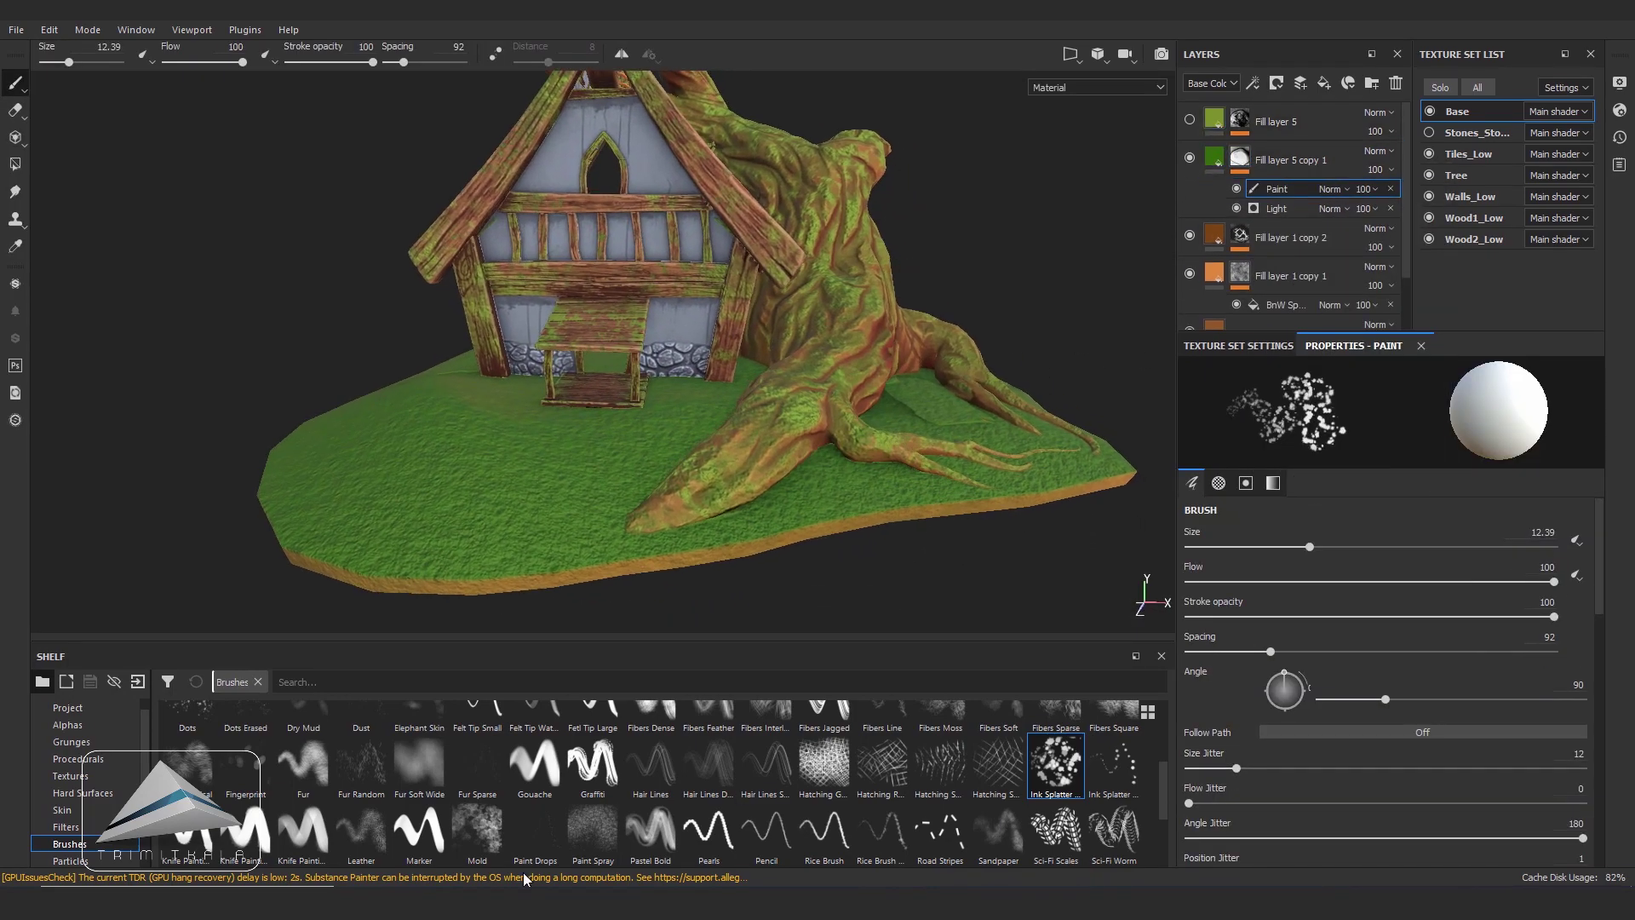
left_click(477, 831)
left_click_drag(602, 585, 730, 511, "alt")
scroll(731, 528, "up", 2)
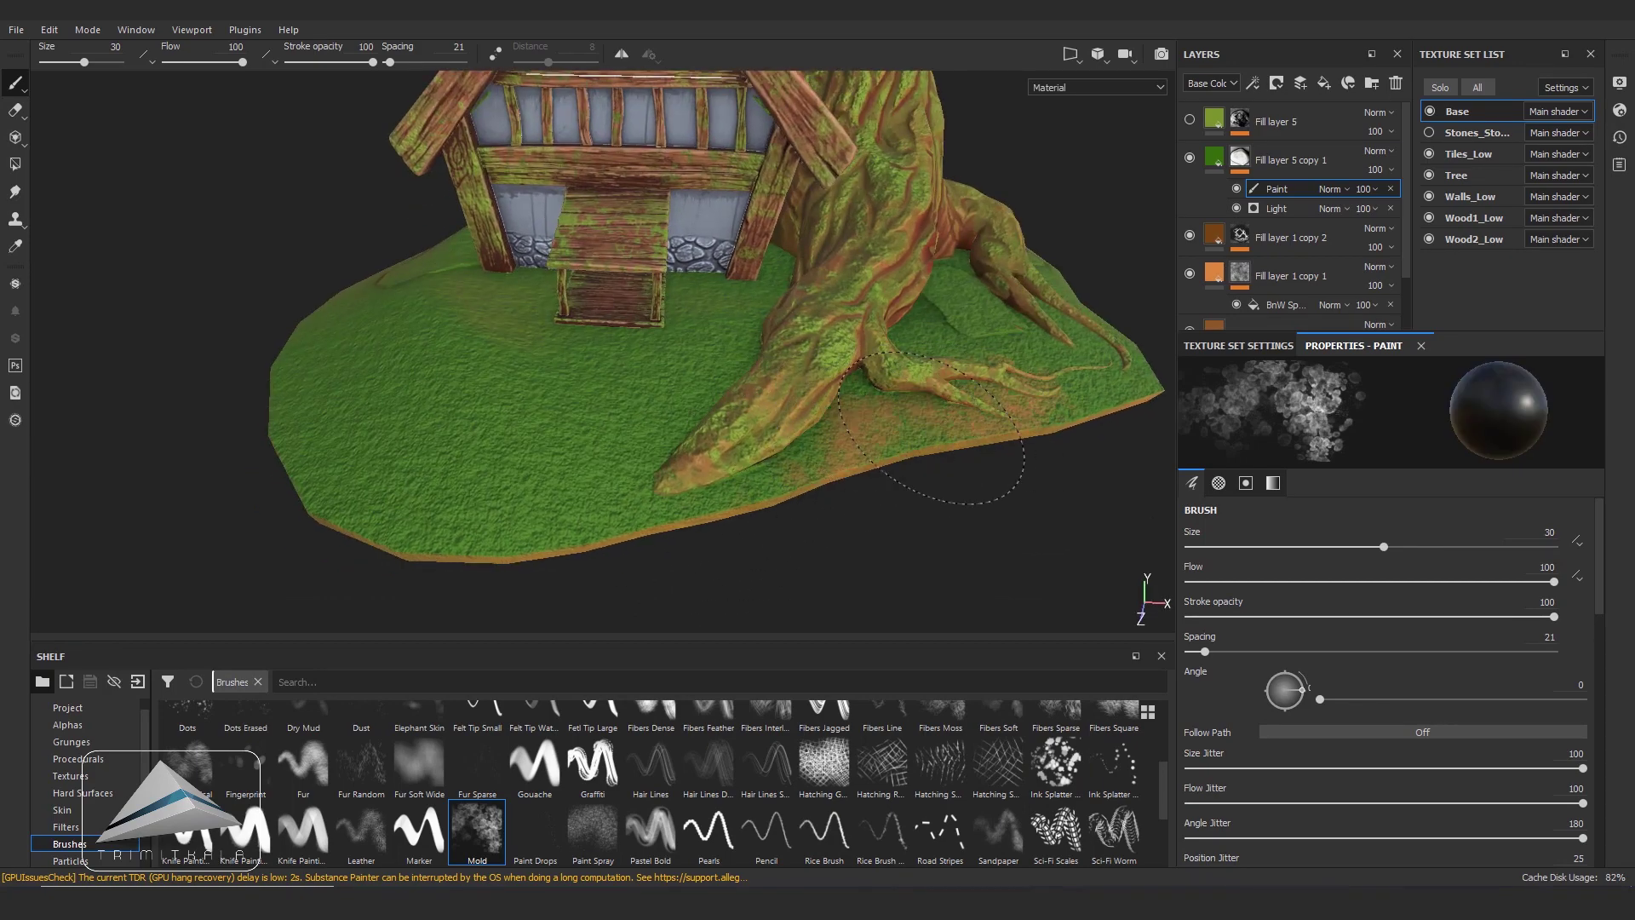
left_click_drag(931, 428, 657, 529, "alt")
- Paint more Mold patches across the grass, including the lower-left ground
left_click_drag(588, 375, 615, 400)
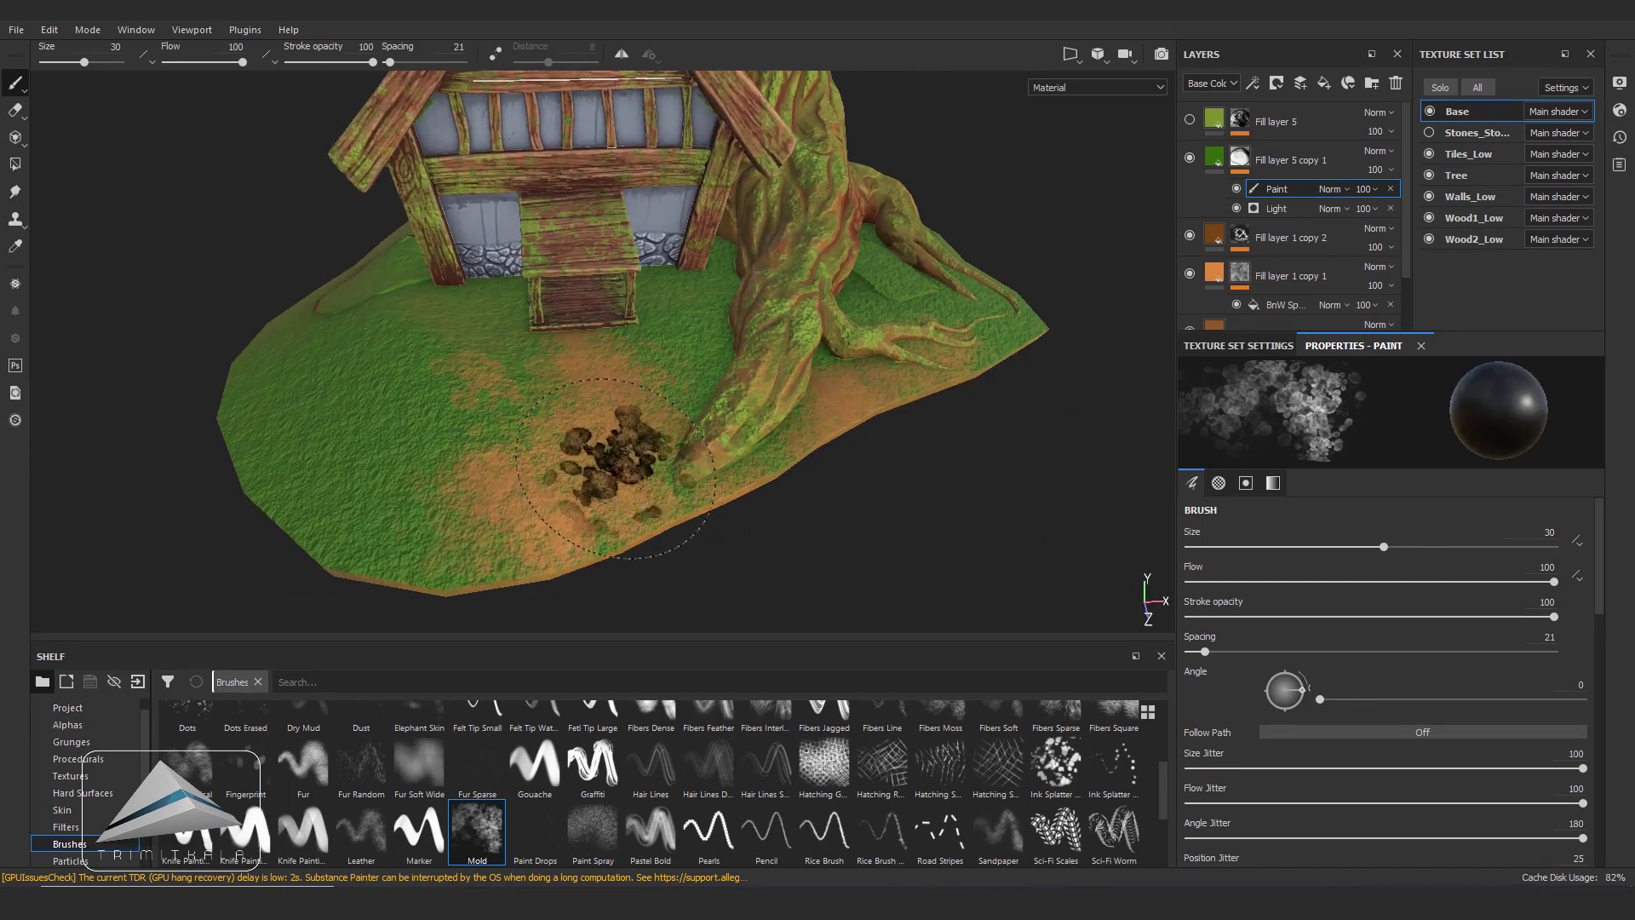
mouse_move(290, 546)
left_mouse_down()
mouse_move(695, 467)
mouse_move(596, 425)
mouse_move(888, 498)
left_mouse_up()
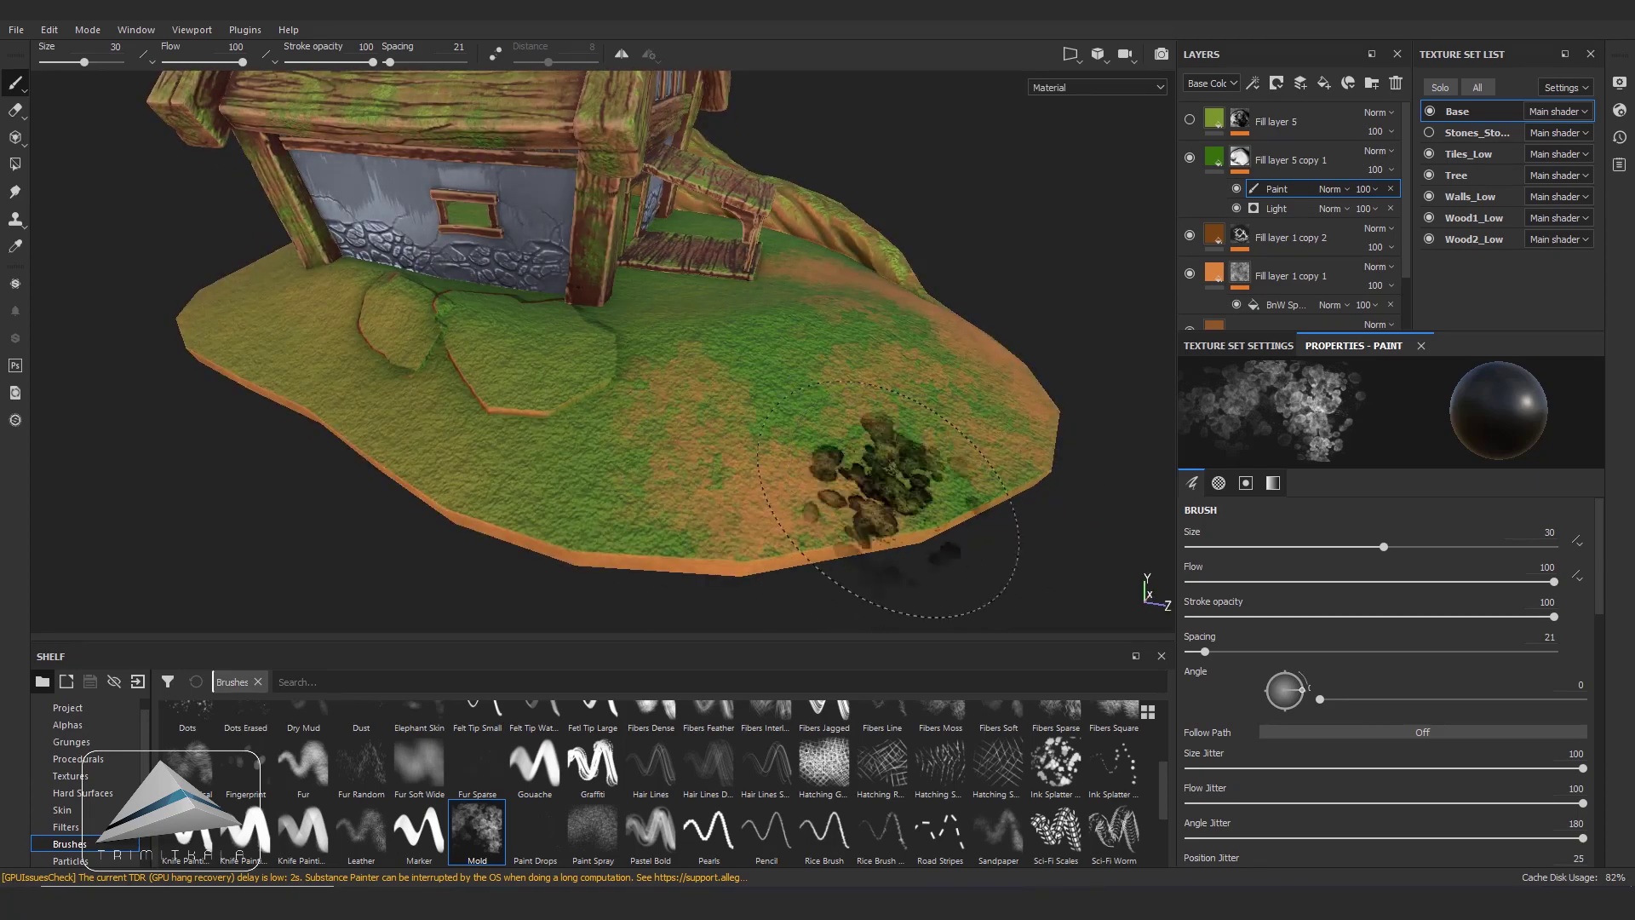
mouse_move(256, 349)
left_mouse_down("alt")
mouse_move(673, 477)
mouse_move(673, 554)
mouse_move(815, 332)
mouse_move(1099, 383)
mouse_move(766, 443)
mouse_move(546, 545)
mouse_move(666, 444)
left_mouse_up("alt")
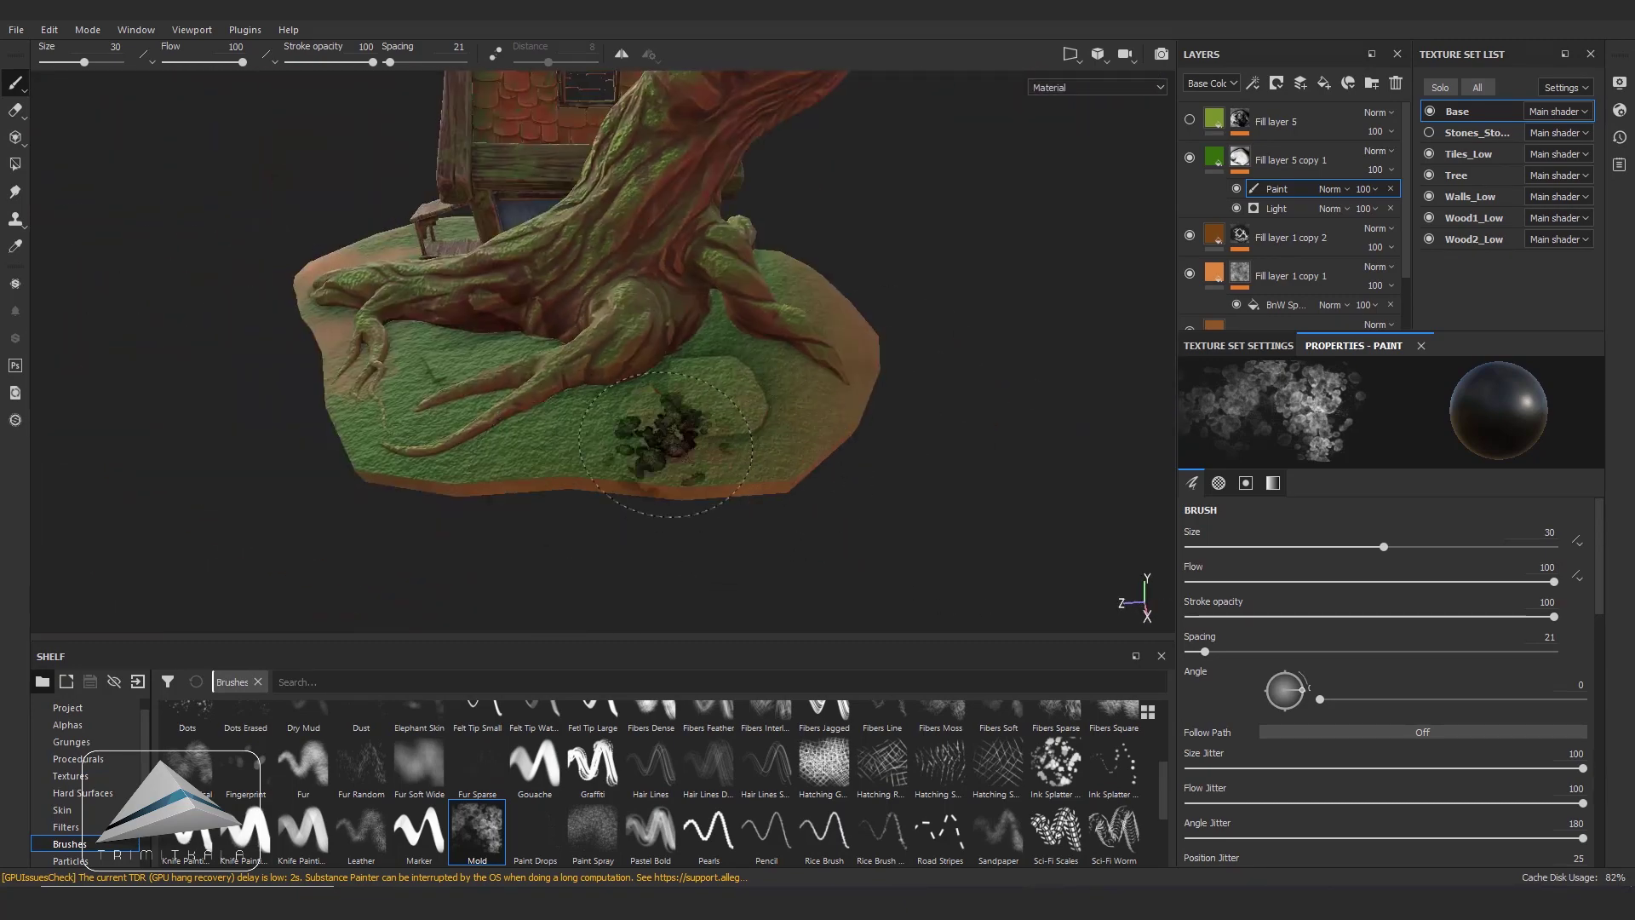
mouse_move(445, 456)
left_mouse_down("alt")
mouse_move(894, 418)
mouse_move(844, 426)
left_mouse_up("alt")
left_click(611, 450)
mouse_move(766, 499)
left_mouse_down("alt")
mouse_move(803, 442)
mouse_move(695, 474)
left_mouse_up("alt")
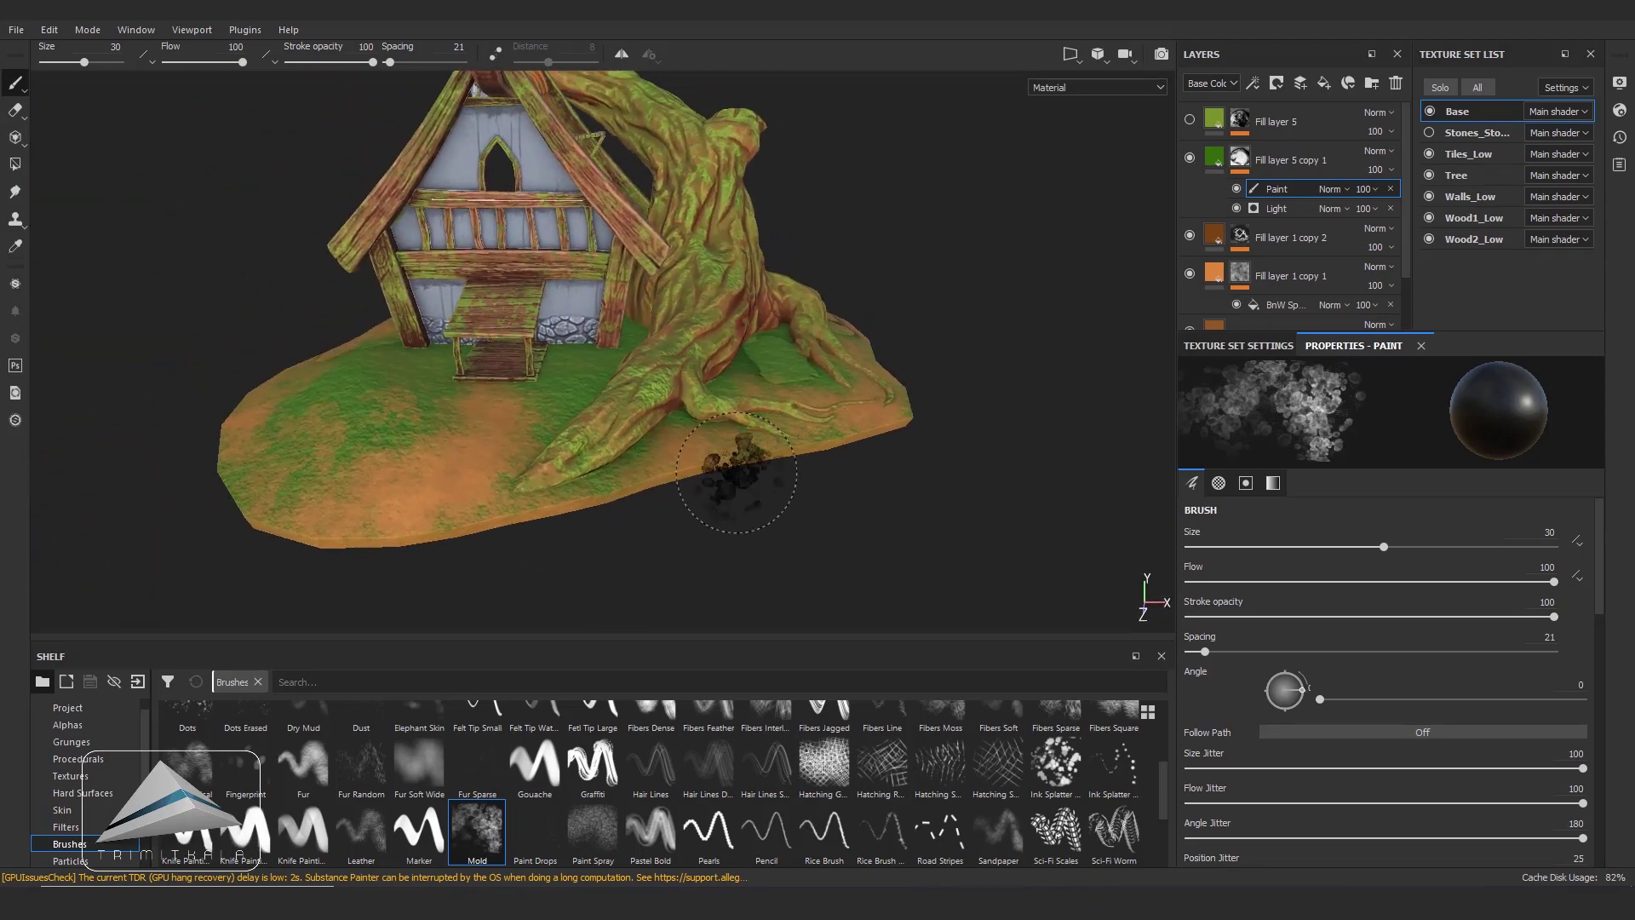
- Show Fill layer 5 again with its Dirt effect enabled and its paint effect set to Multiply
left_click(1190, 120)
left_click(1236, 169)
left_click(1300, 153)
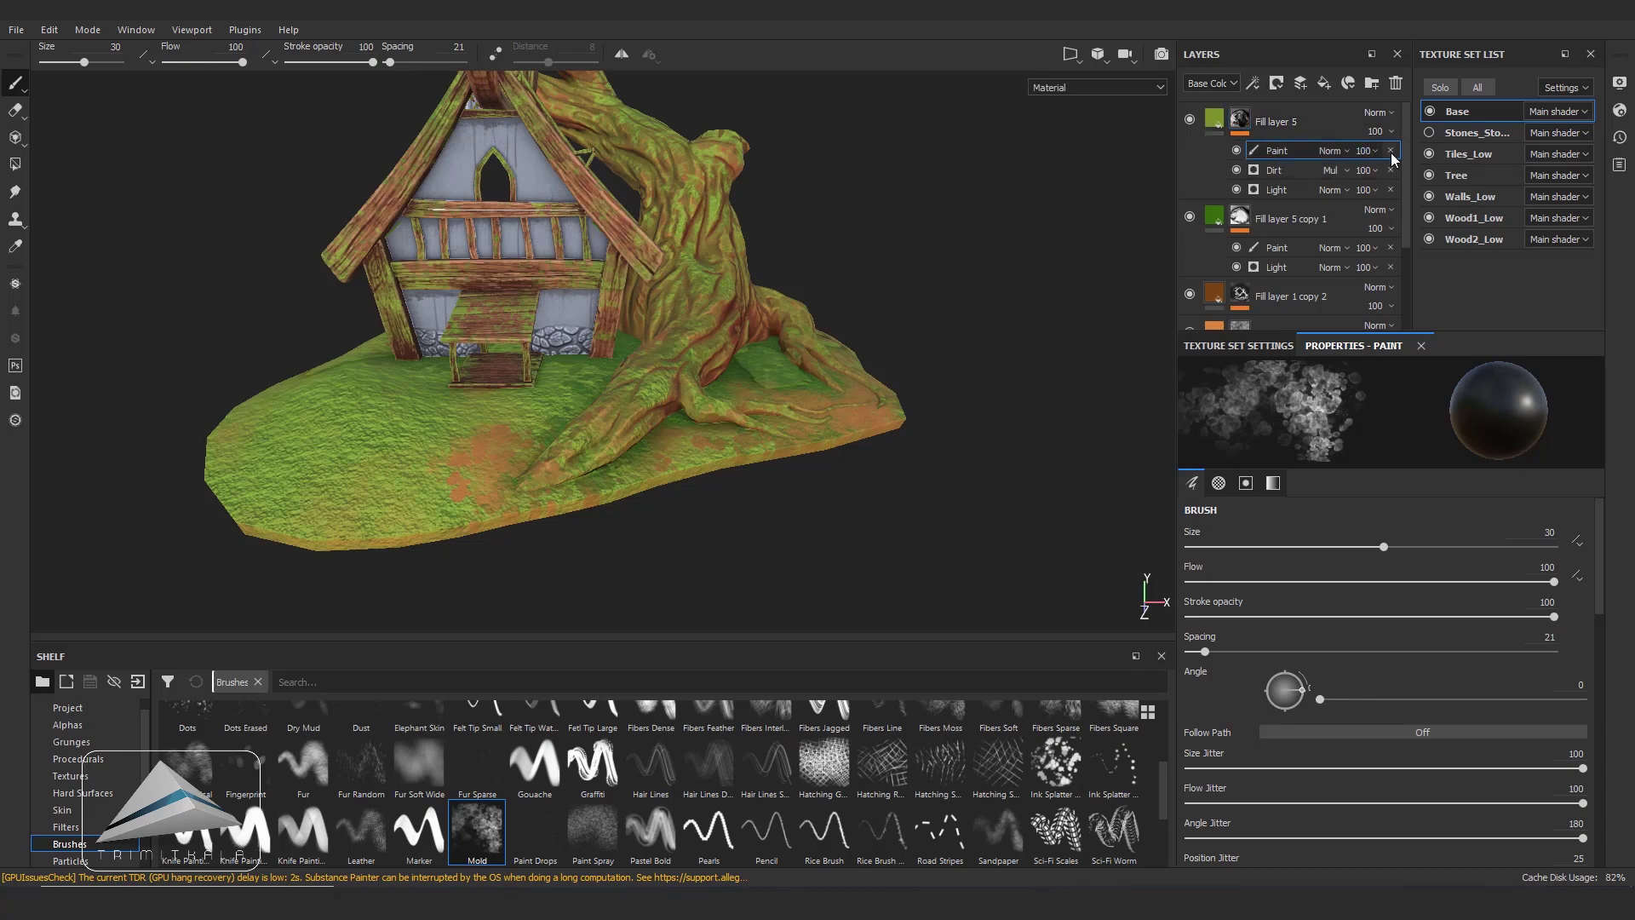
left_click(1338, 151)
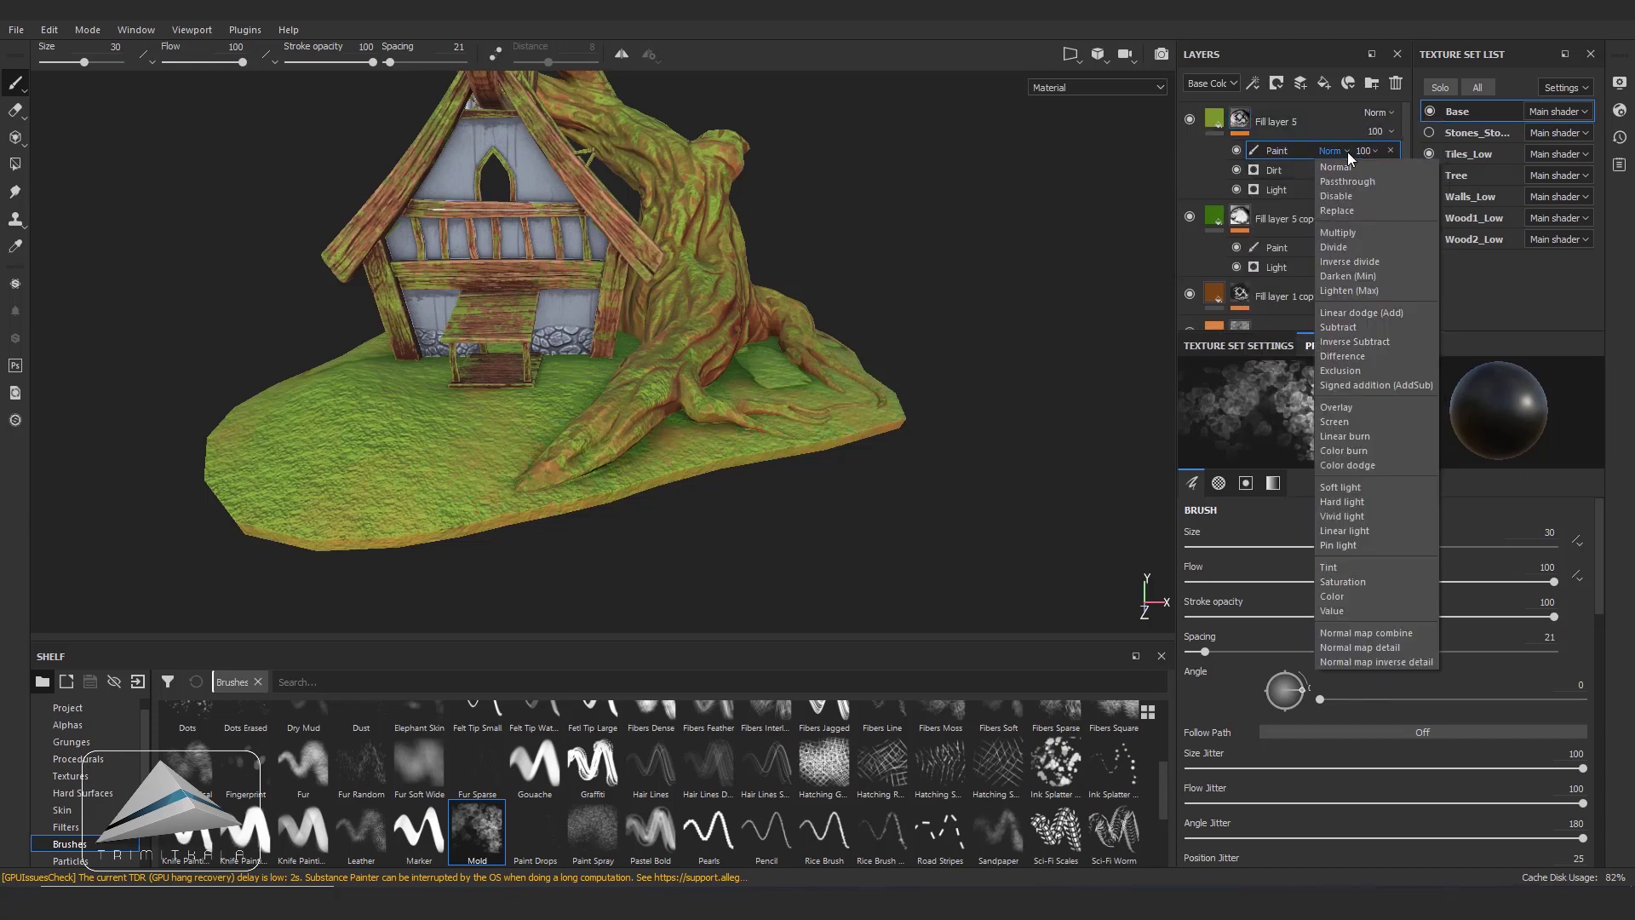
left_click(1353, 233)
- Try a few extra mold dabs on the grass and undo them
left_click_drag(596, 255, 596, 401, "alt")
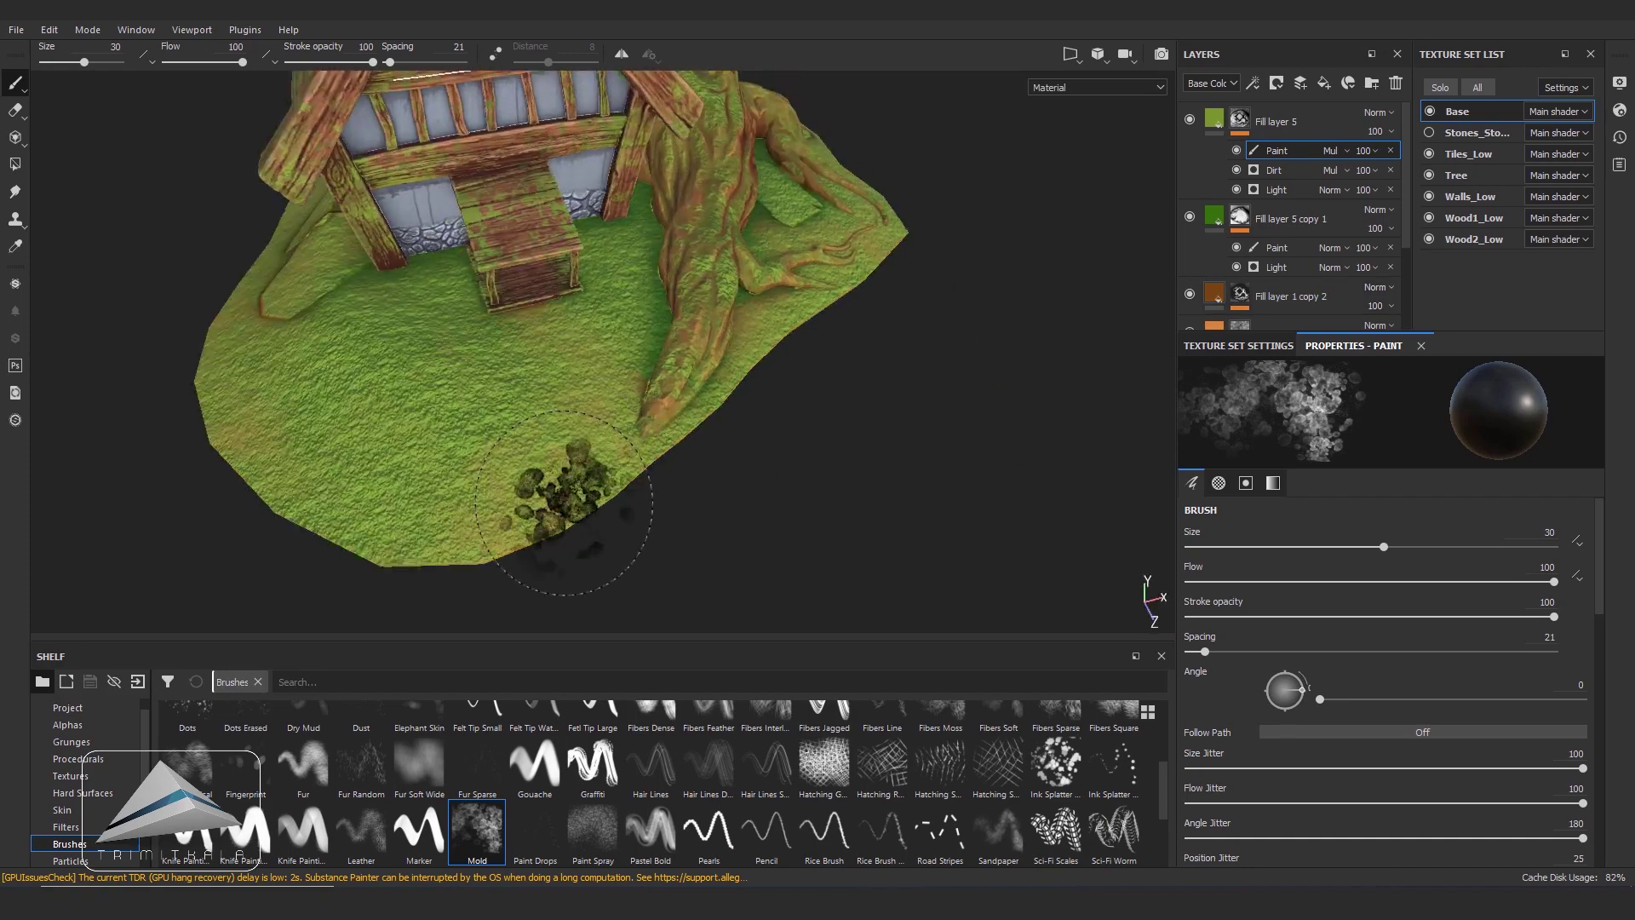
left_click(479, 400)
key("ctrl+z")
left_click(618, 315)
key("ctrl+z")
- Inspect the grassy base from several angles with rotated lighting, then hide the Base texture set
left_click_drag(784, 324, 783, 187, "alt")
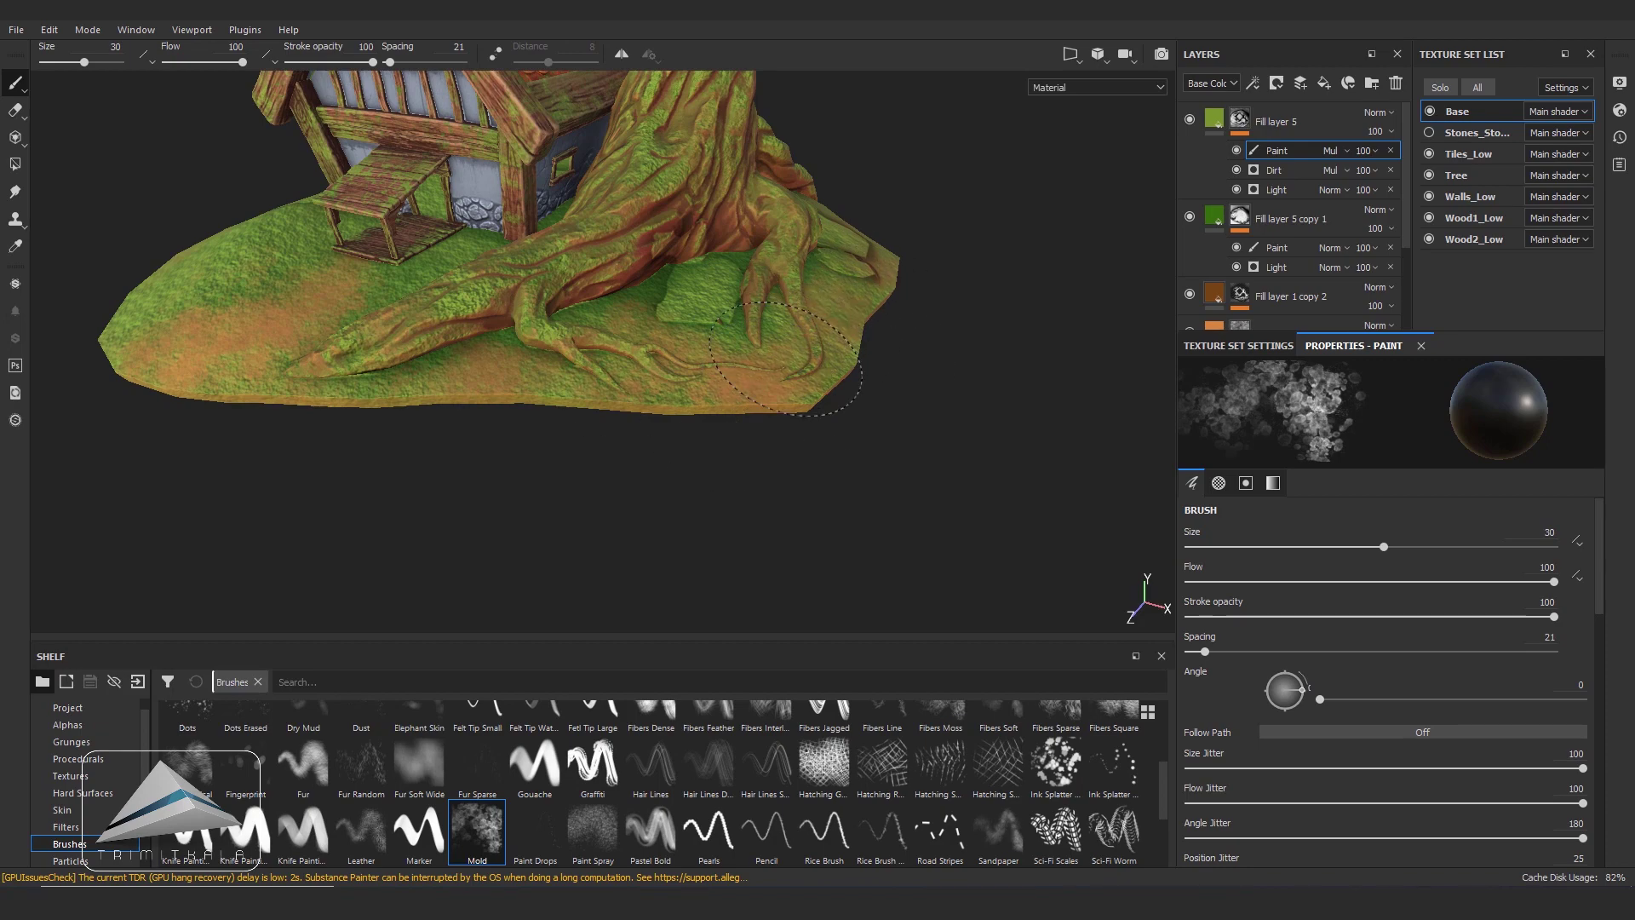
left_click_drag(843, 281, 624, 387, "alt")
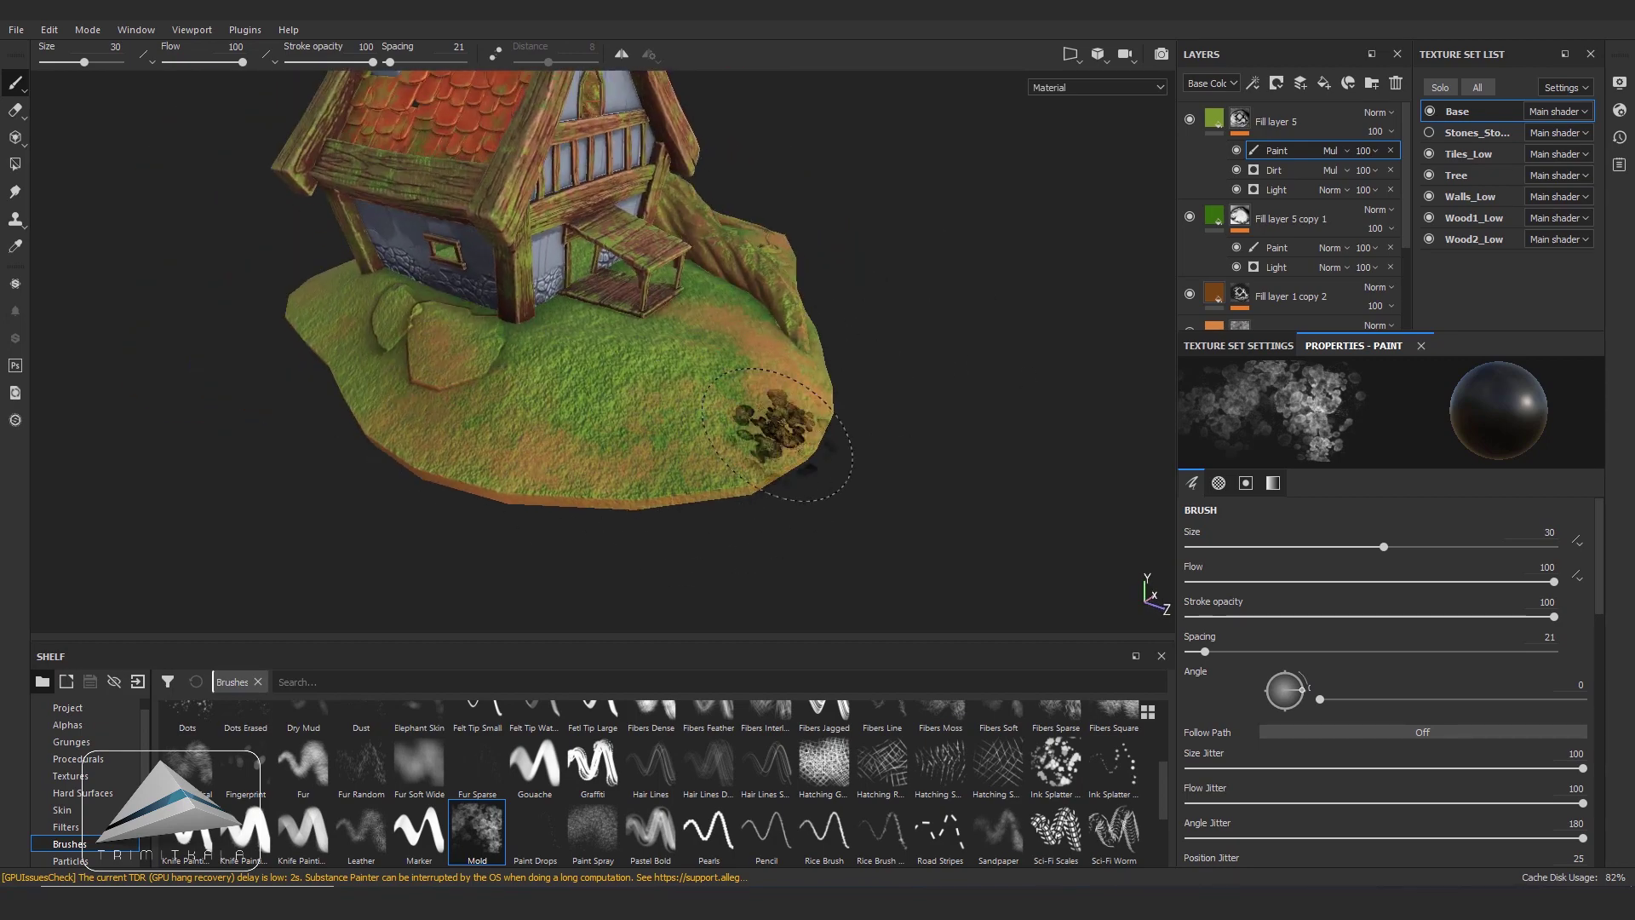
mouse_move(511, 430)
left_mouse_down("alt")
mouse_move(596, 357)
mouse_move(677, 325)
left_mouse_up("alt")
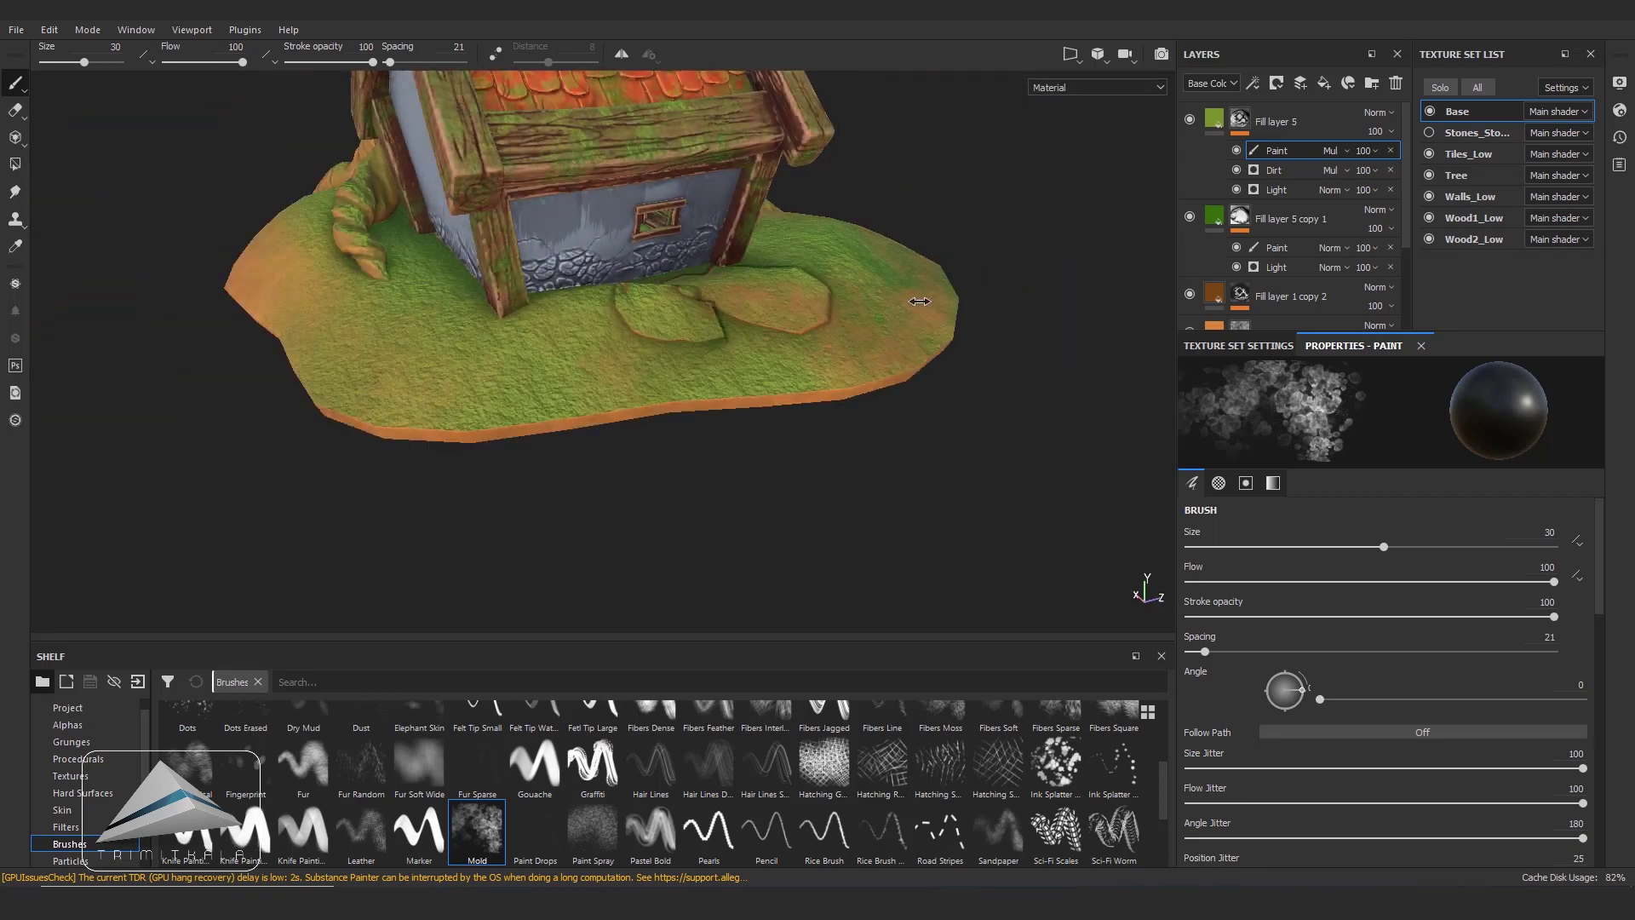
mouse_move(366, 460)
left_mouse_down("alt")
mouse_move(629, 411)
mouse_move(219, 322)
left_mouse_up("alt")
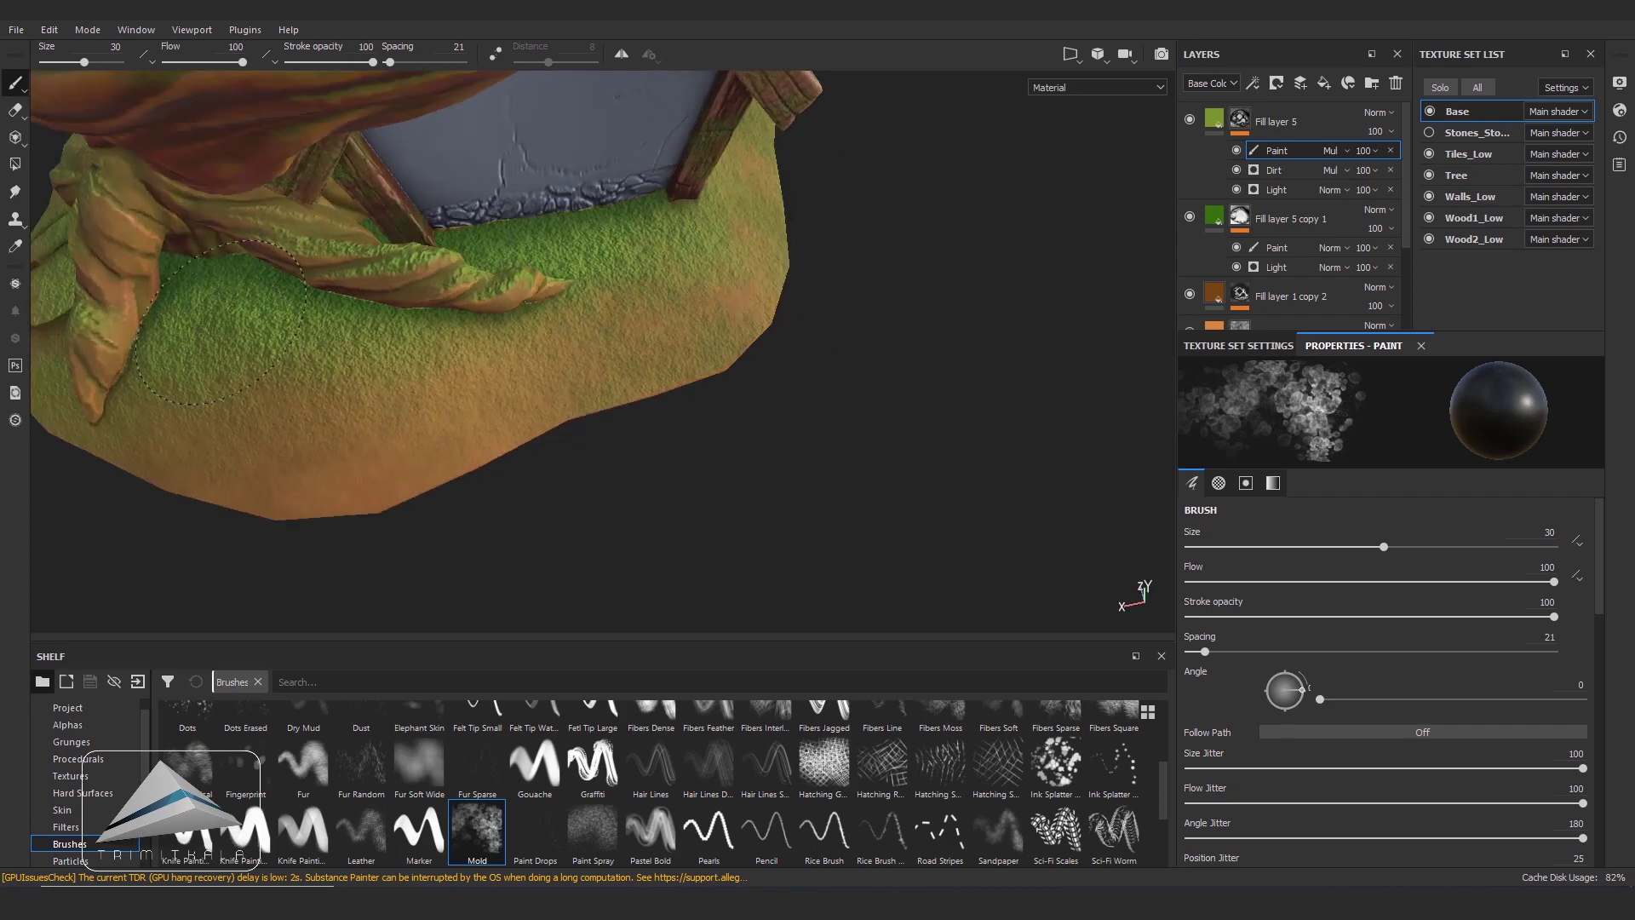
mouse_move(224, 401)
left_mouse_down("alt")
mouse_move(477, 400)
mouse_move(631, 326)
mouse_move(685, 380)
left_mouse_up("alt")
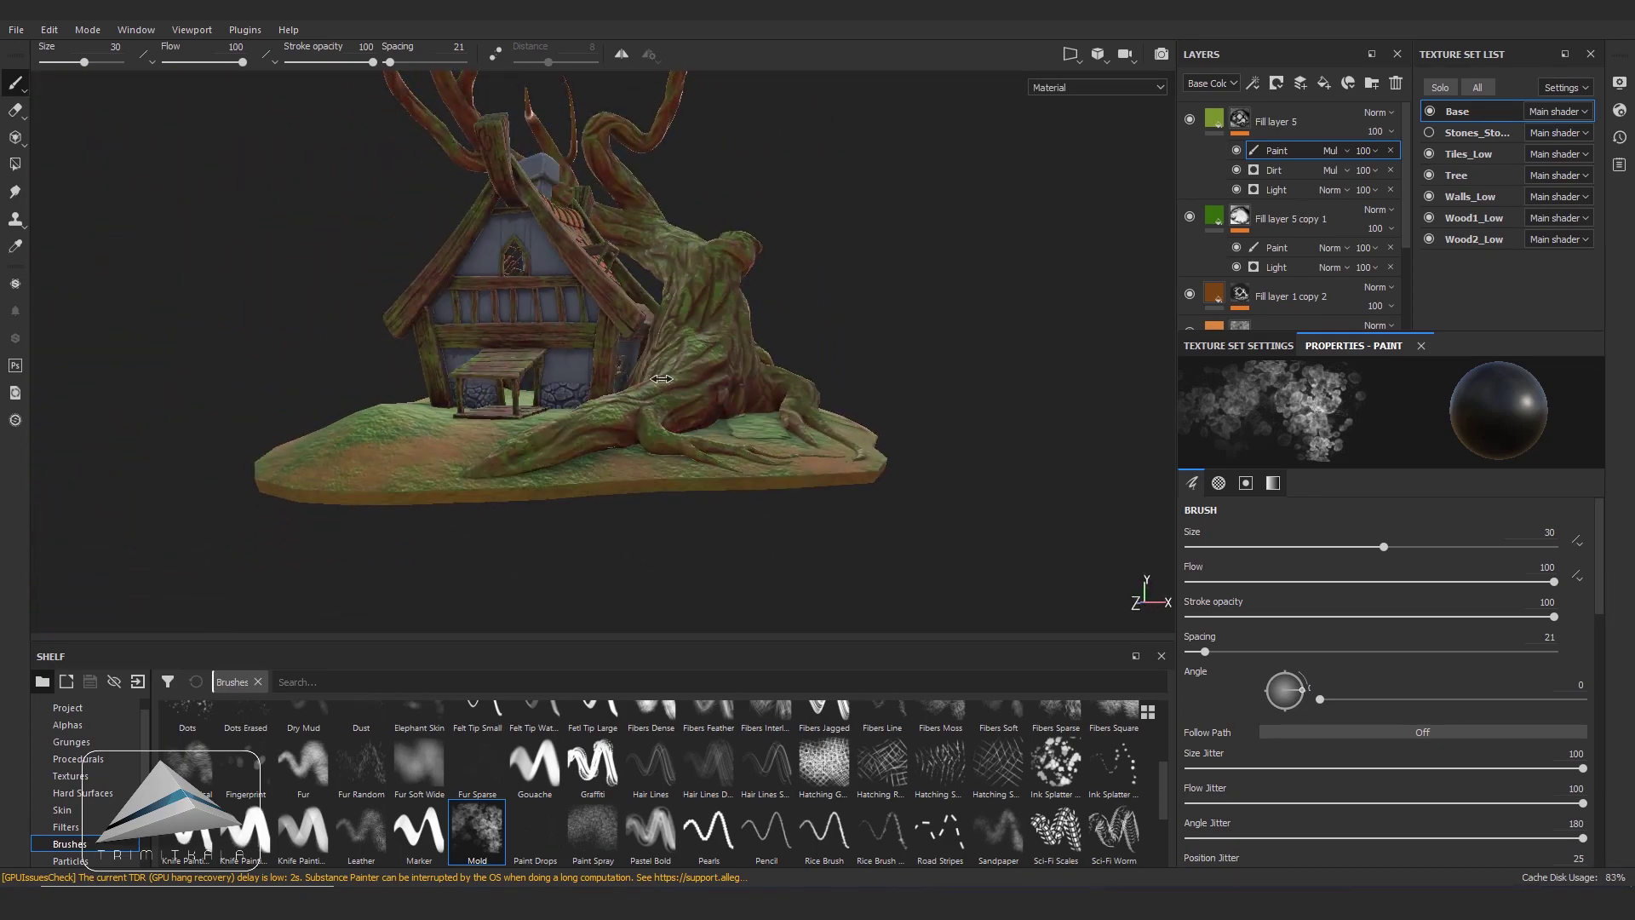
right_click_drag(686, 381, 761, 381, "shift")
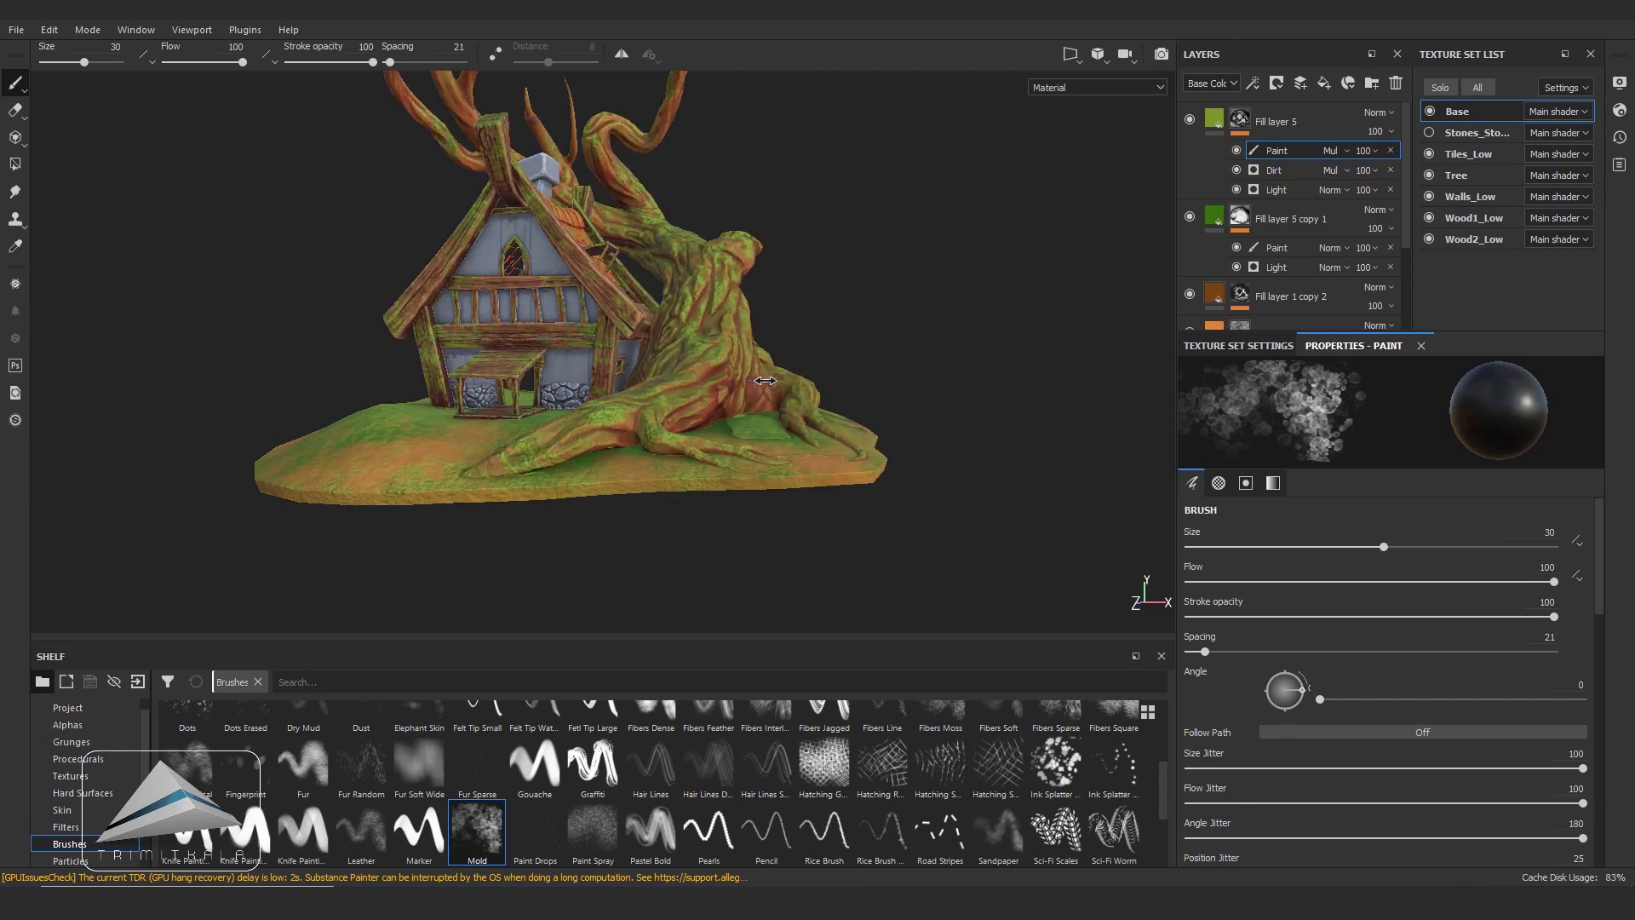
mouse_move(841, 376)
left_mouse_down("alt")
mouse_move(847, 395)
mouse_move(741, 396)
mouse_move(784, 392)
left_mouse_up("alt")
left_click(1429, 112)
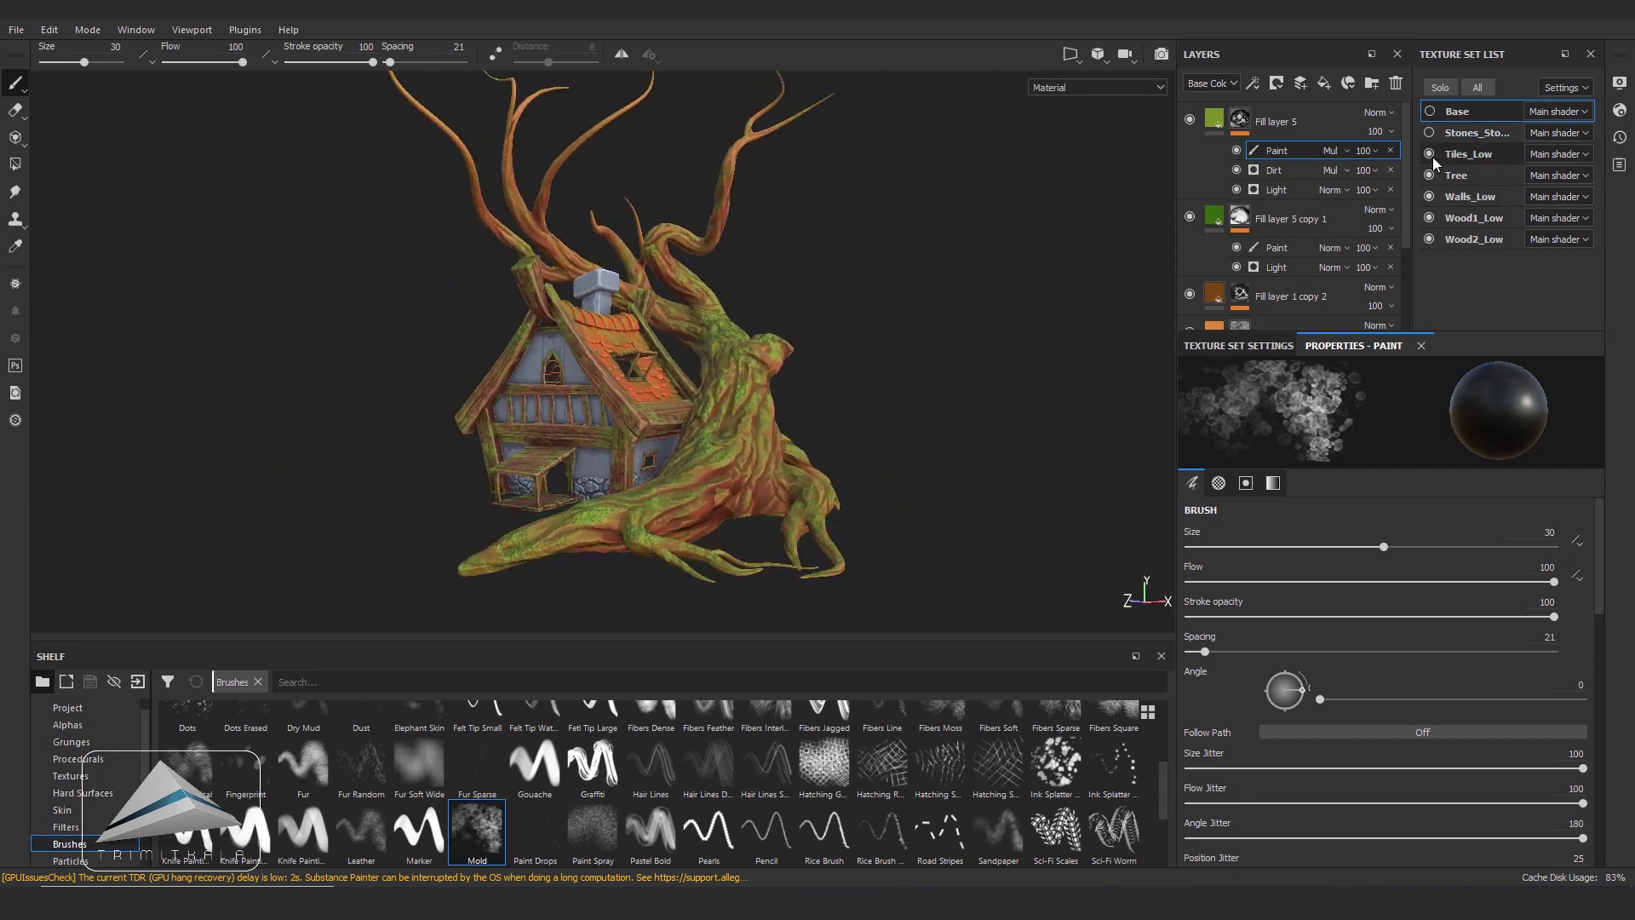
- Show and select the stones texture set, then solo it to view only the white stones
left_click(1429, 133)
left_click(1468, 132)
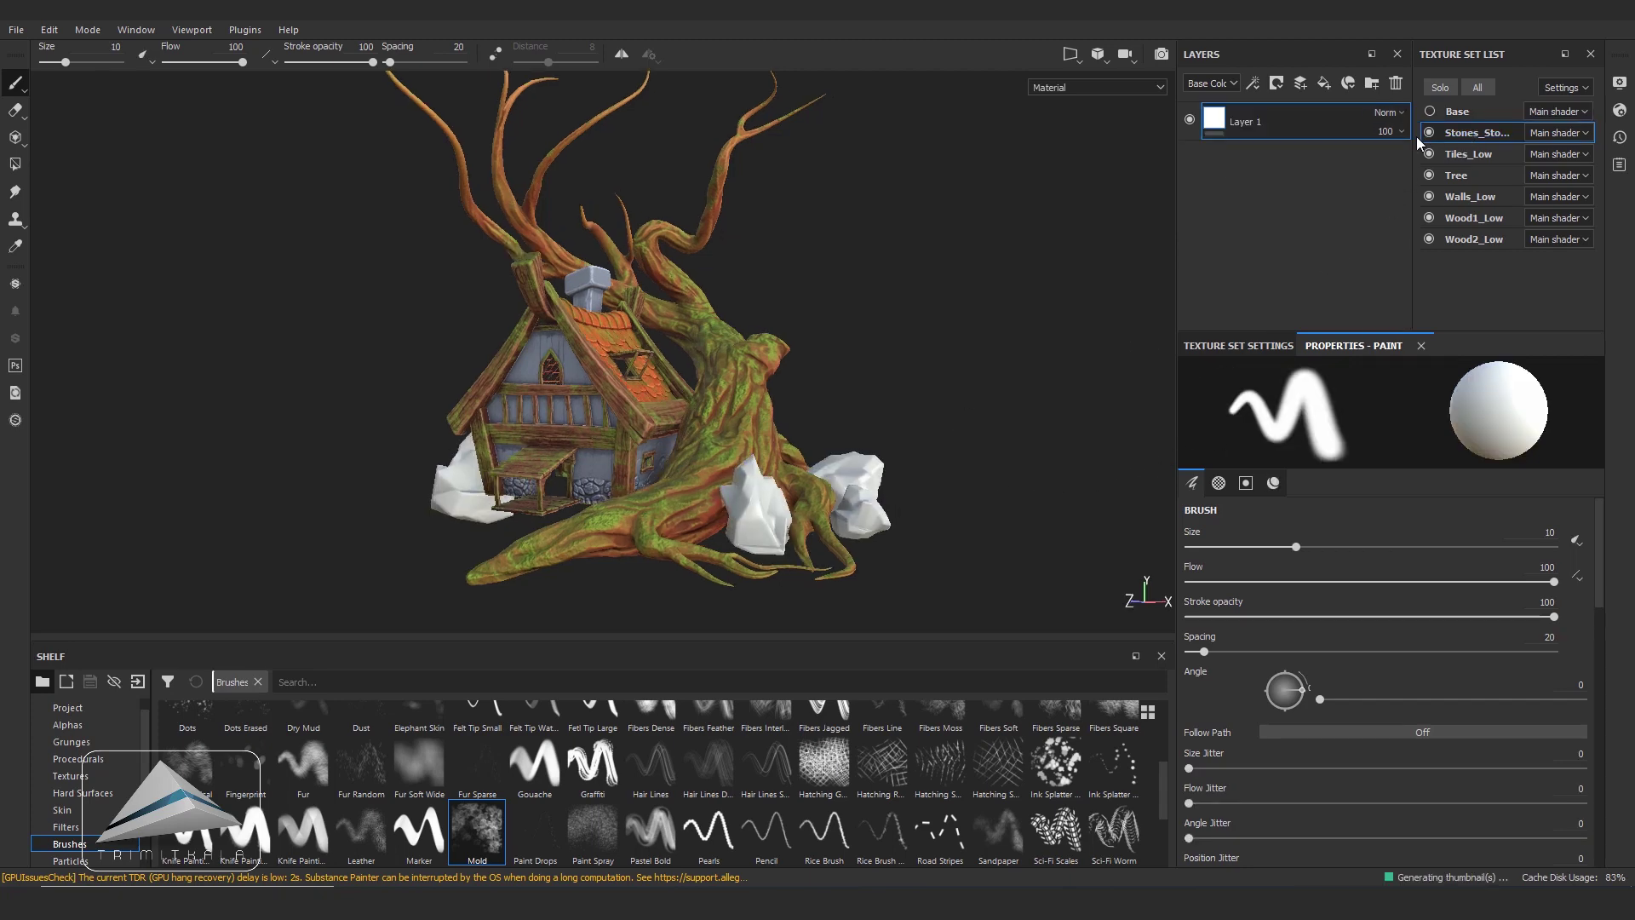
left_click(1430, 111)
left_click(1439, 87)
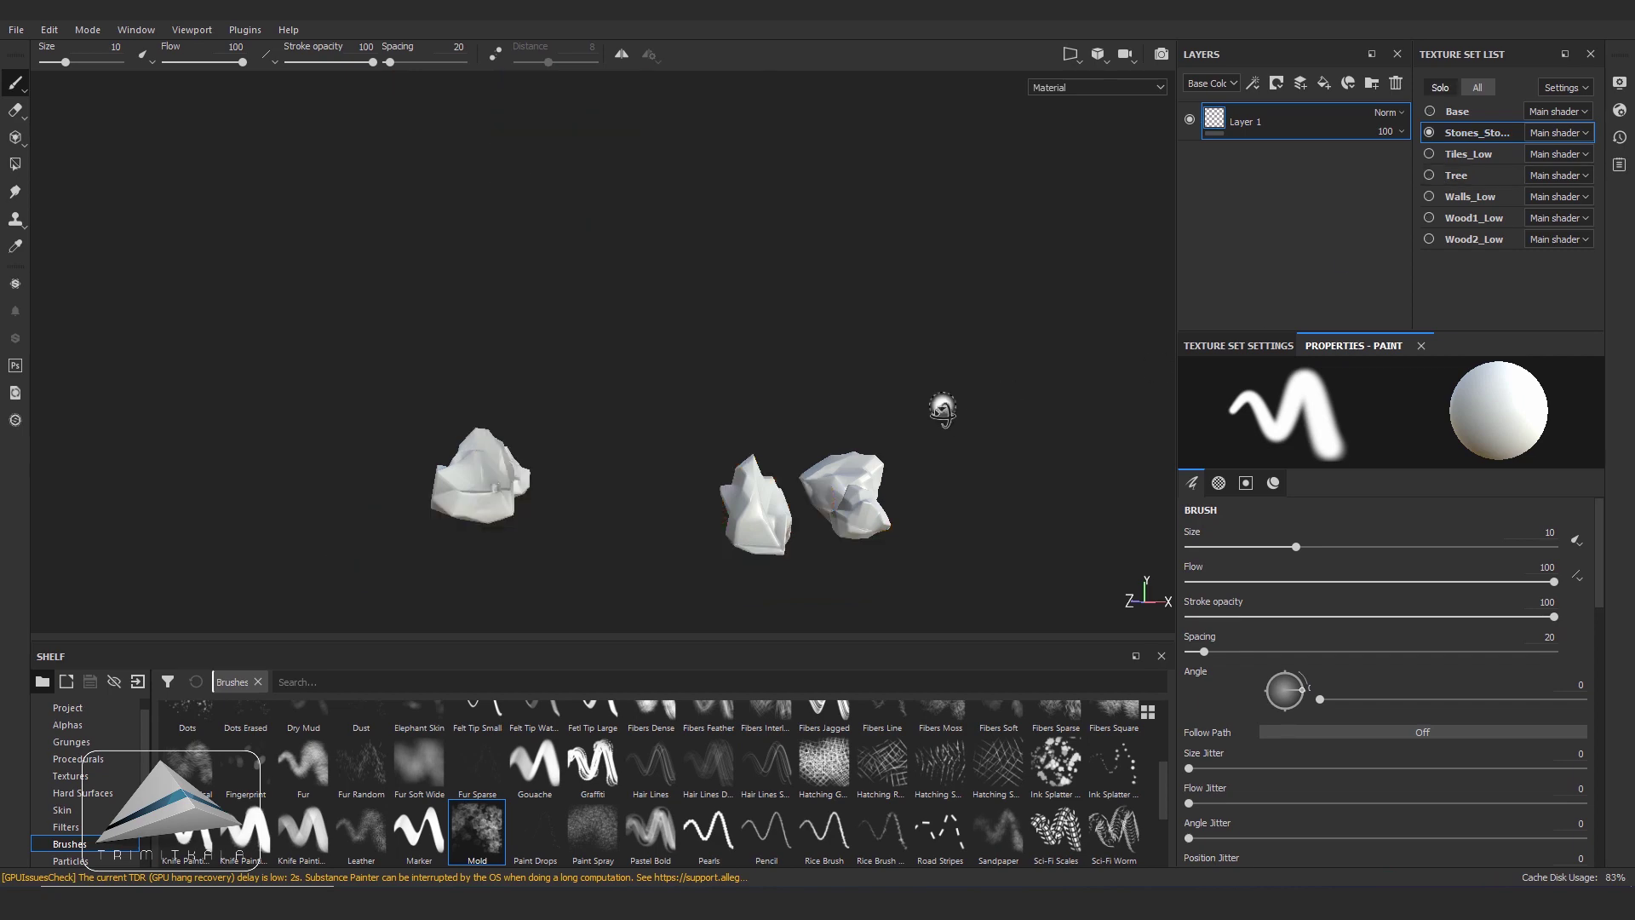
left_click_drag(948, 401, 1051, 468, "alt")
left_click_drag(937, 451, 843, 460, "alt")
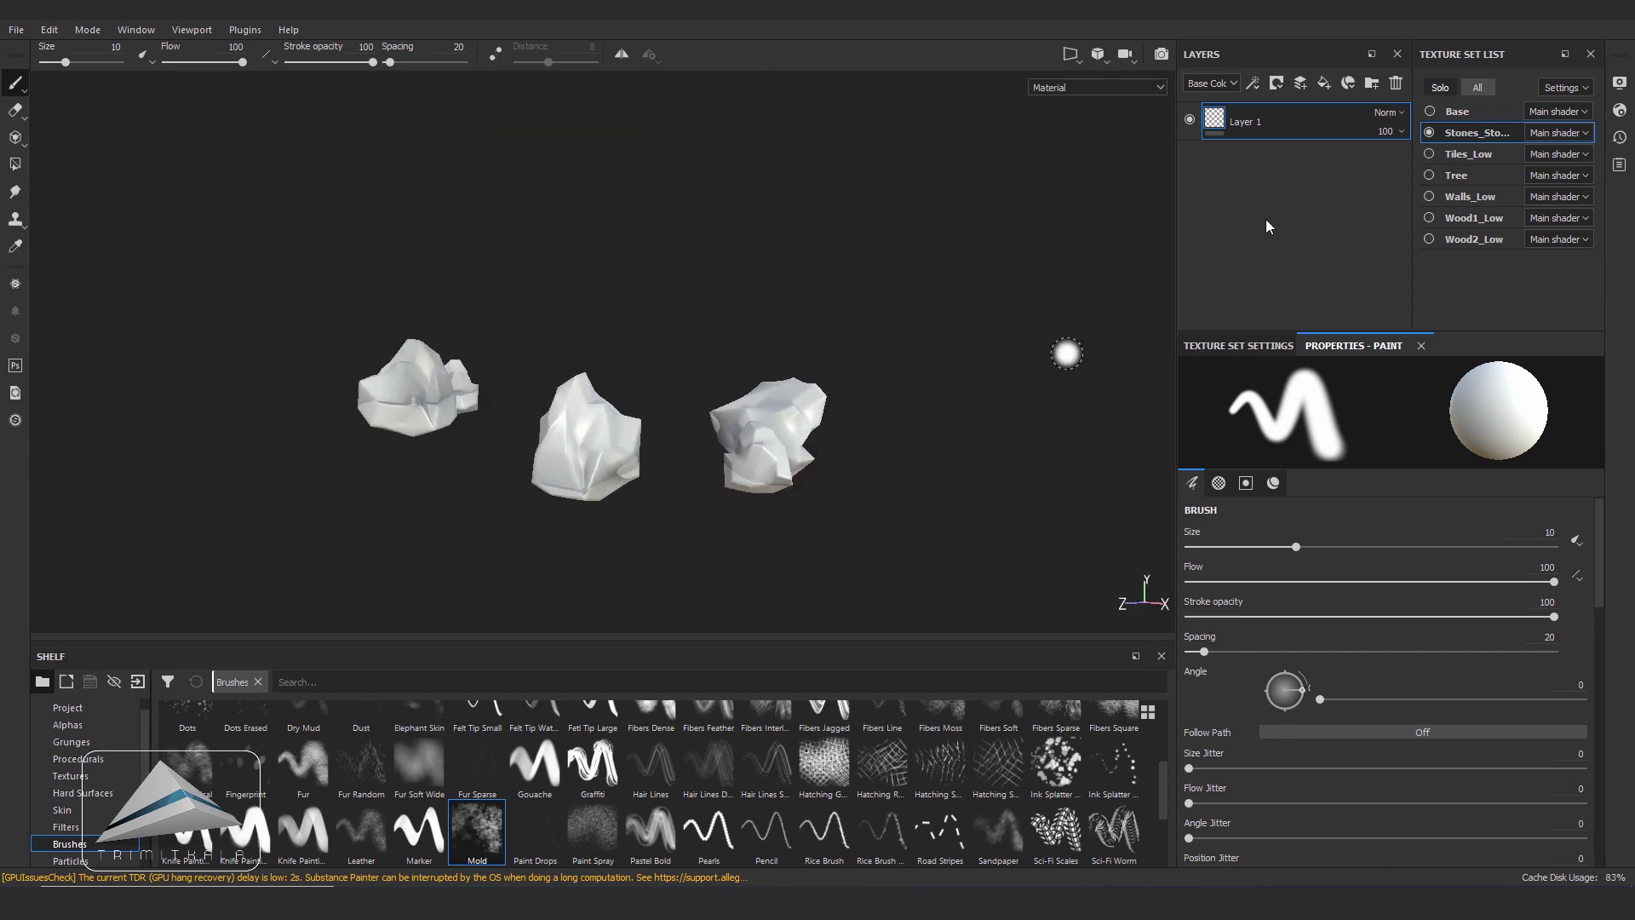
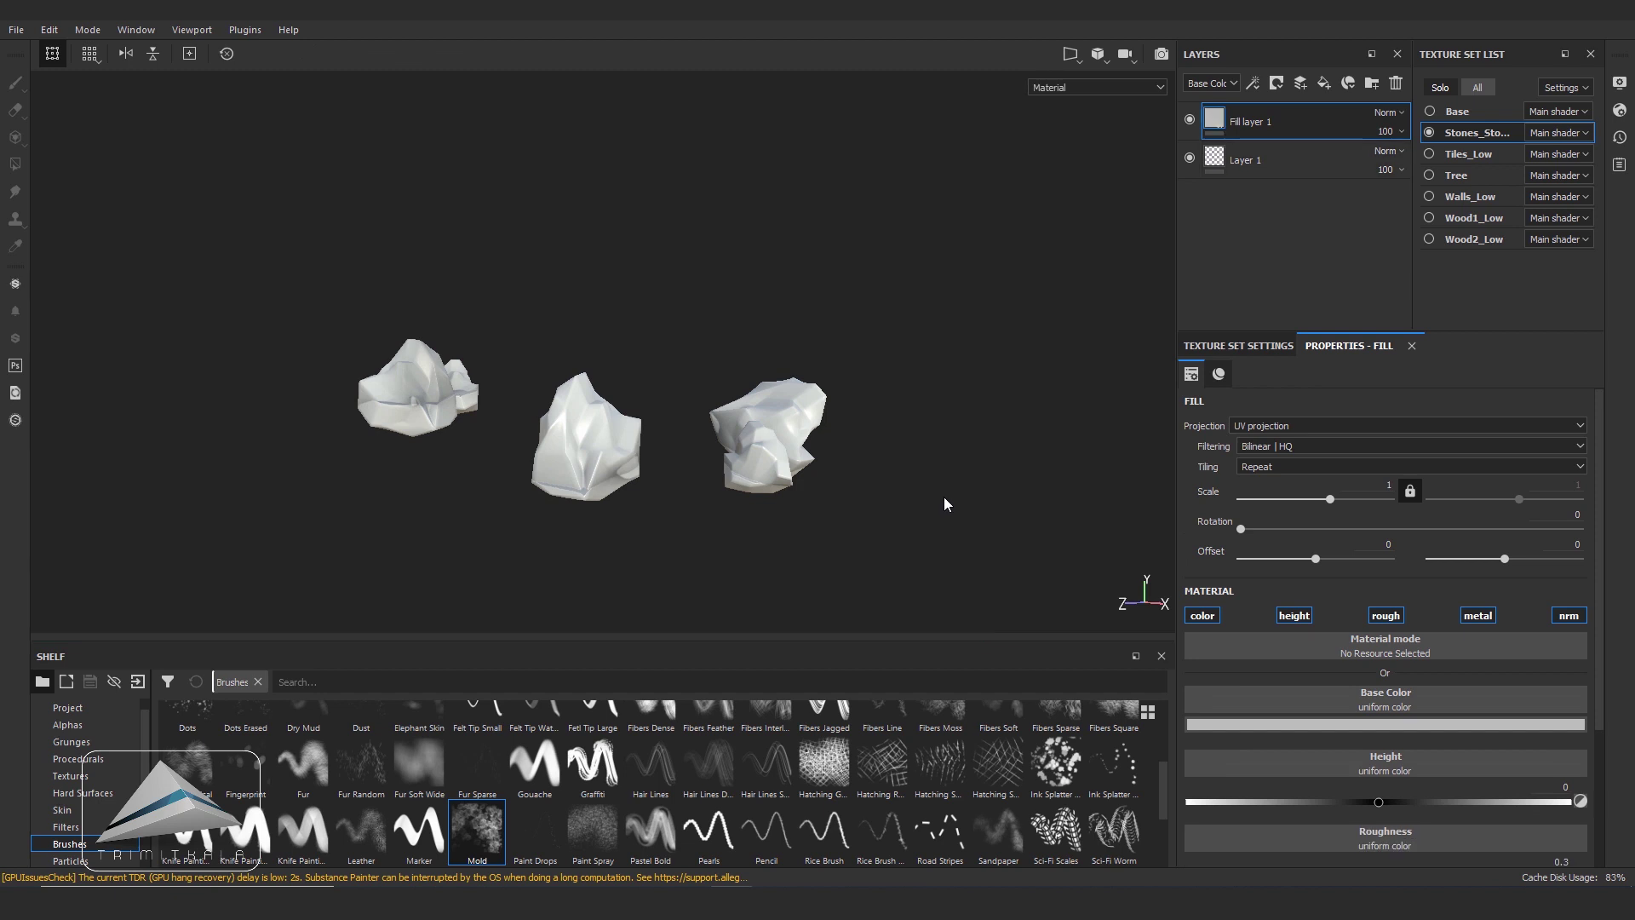
- Turn off the stone fill's normal channel, set roughness to 0.8097 and base colour dark grey
left_click(1565, 617)
scroll(1601, 622, "down", 1)
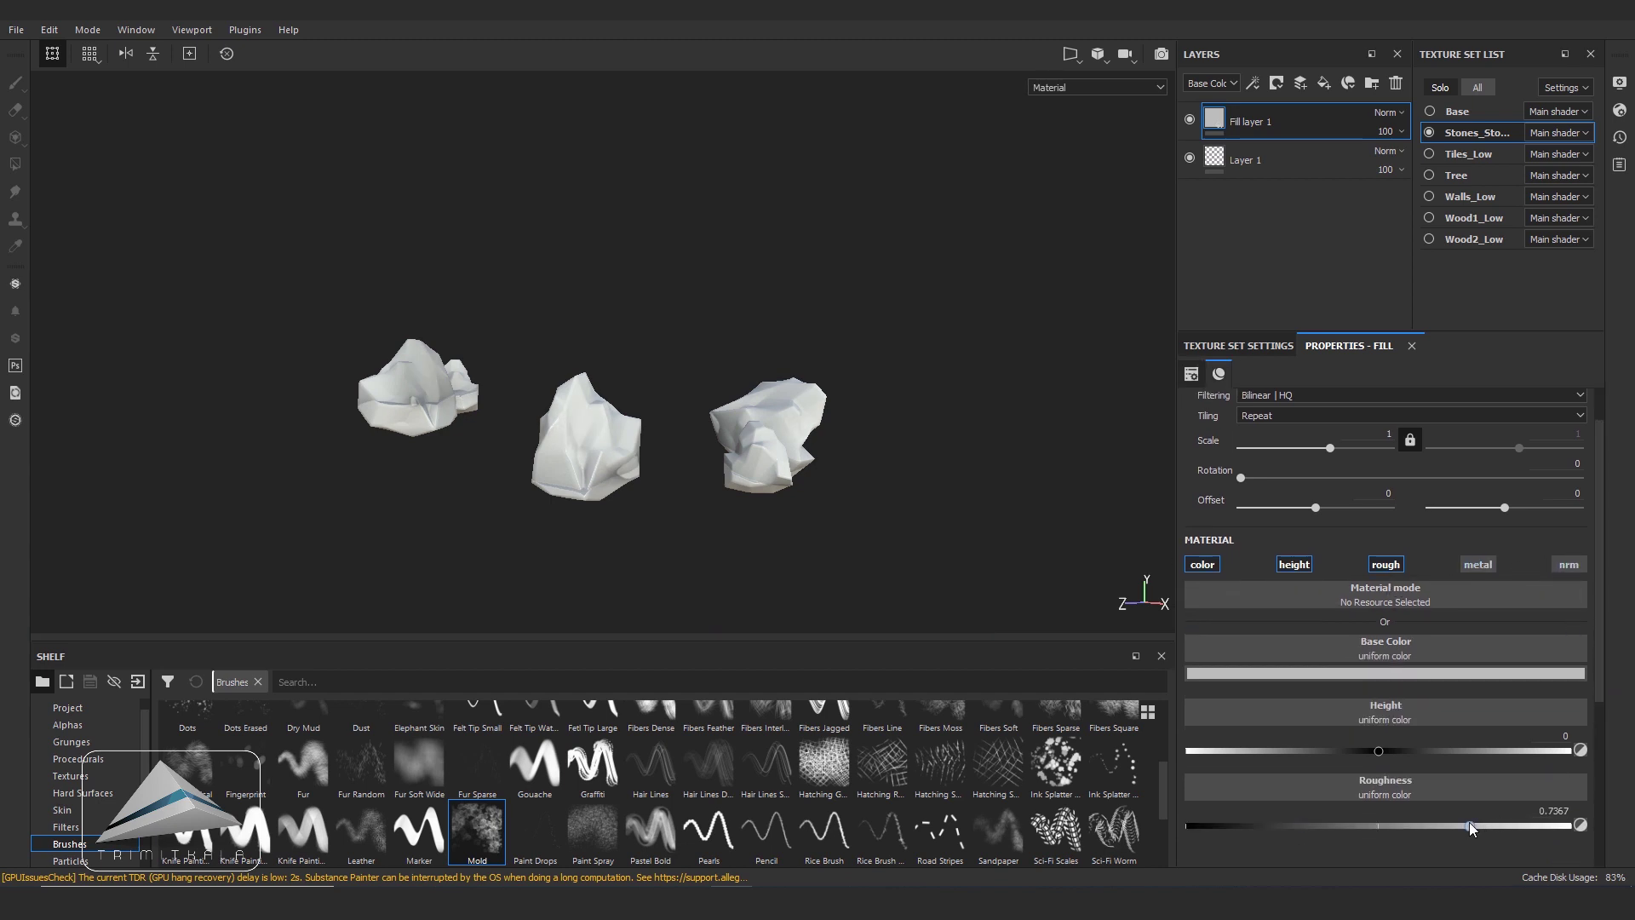
left_click_drag(1480, 822, 1485, 822)
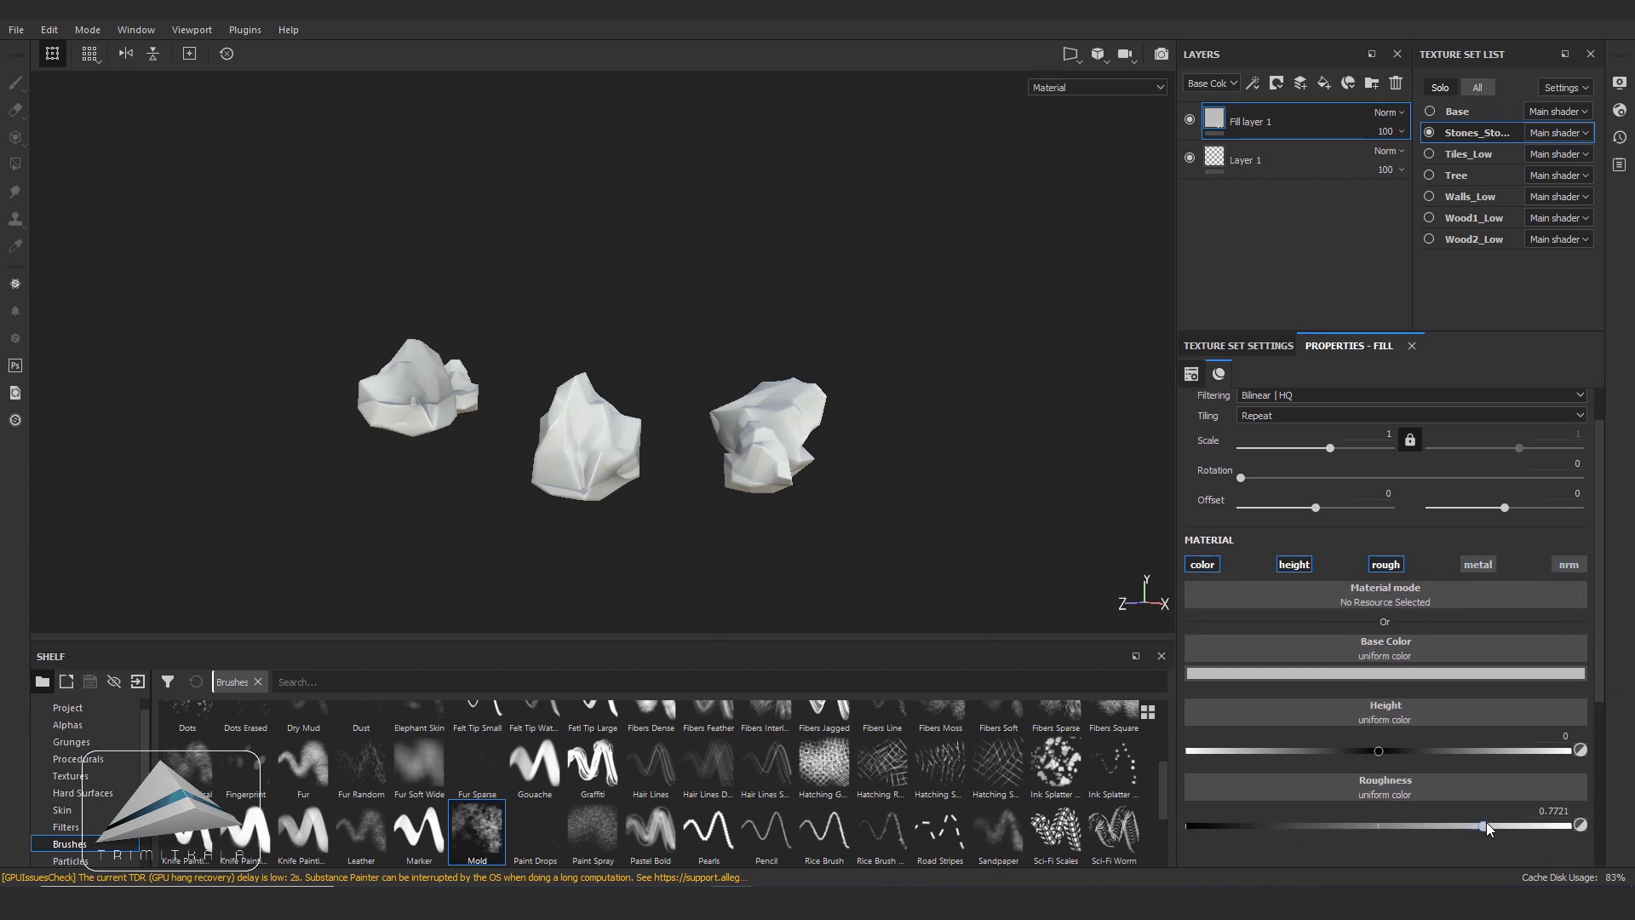
left_click(1428, 672)
left_click_drag(1449, 757, 1407, 765)
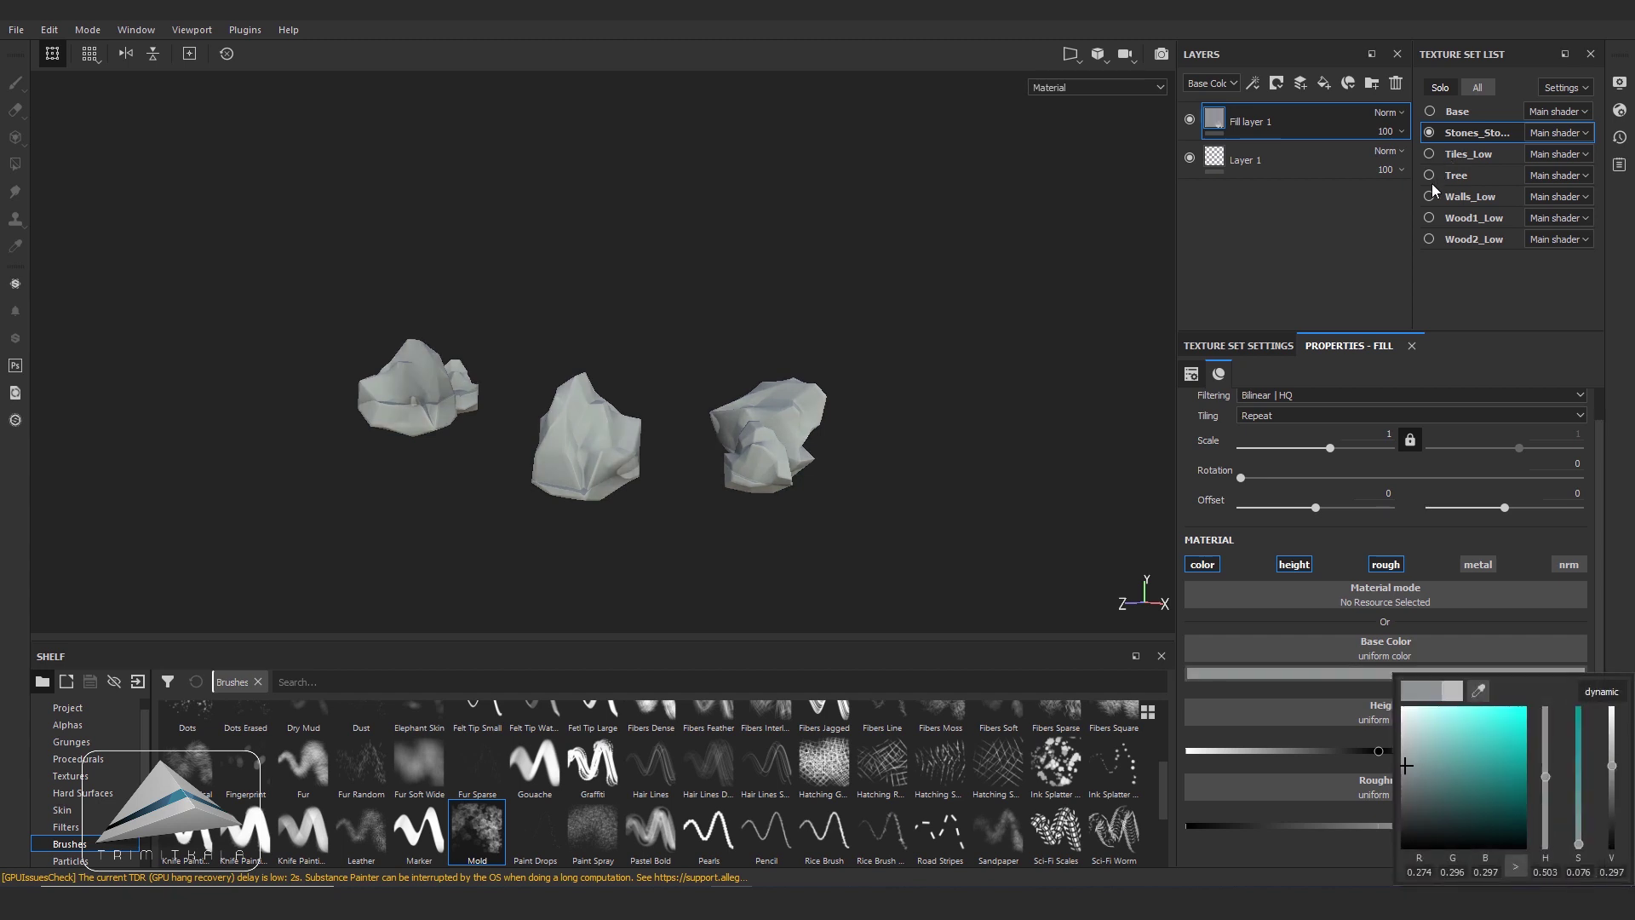
left_click(1406, 771)
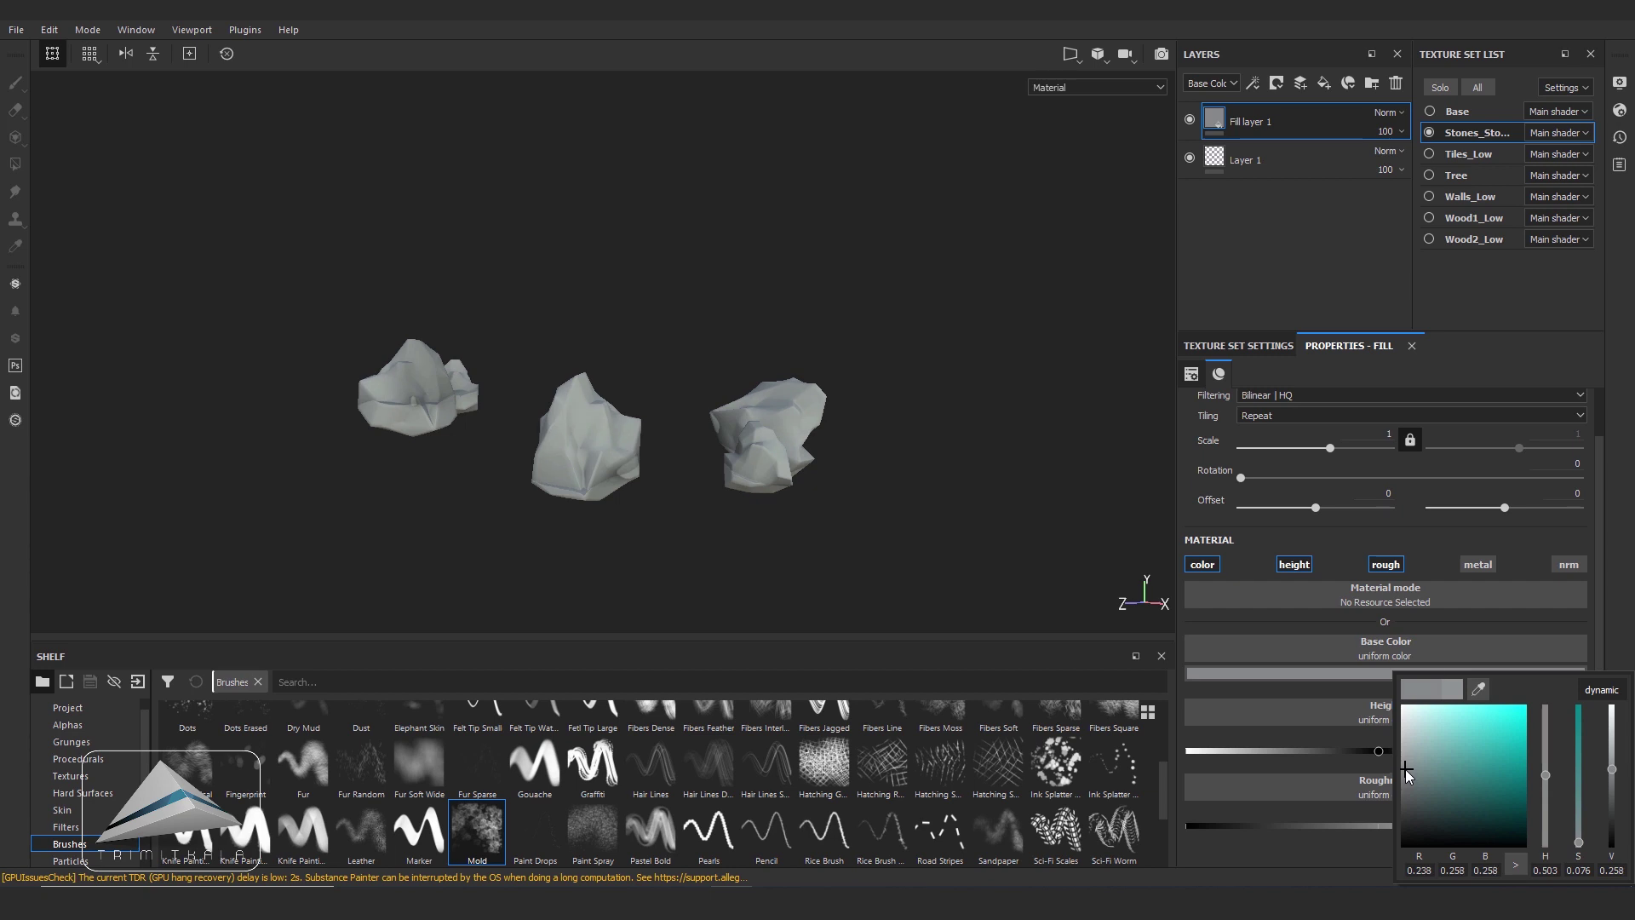
- Duplicate the stone fill layer and give the copy a pale lavender base colour
left_click(1216, 121)
key("ctrl+d")
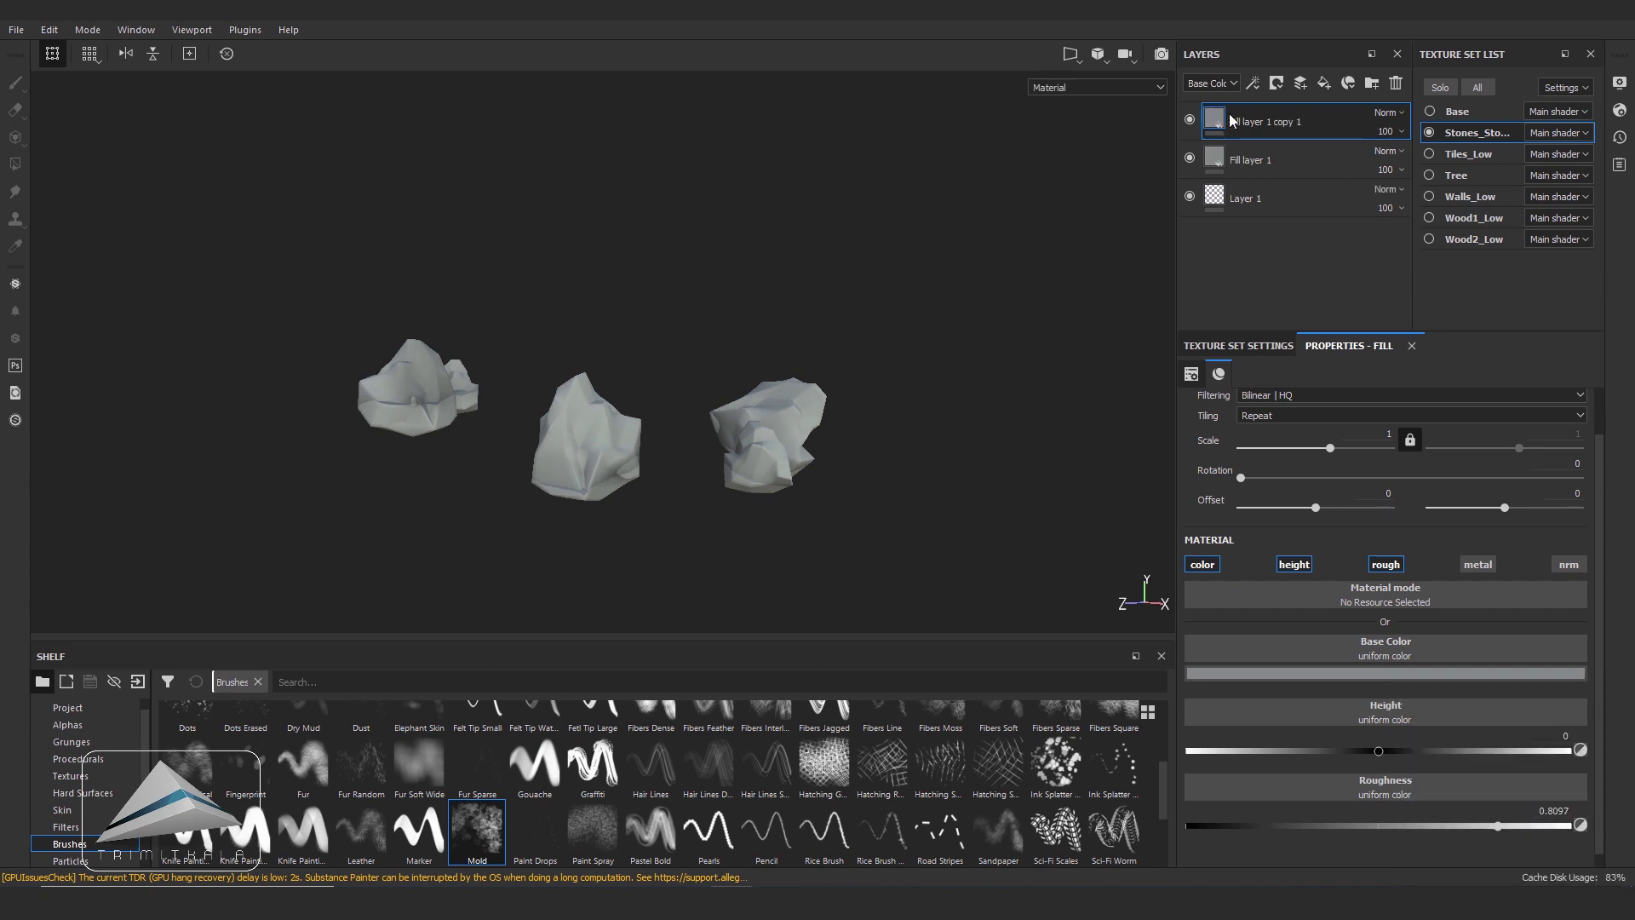
left_click(1414, 674)
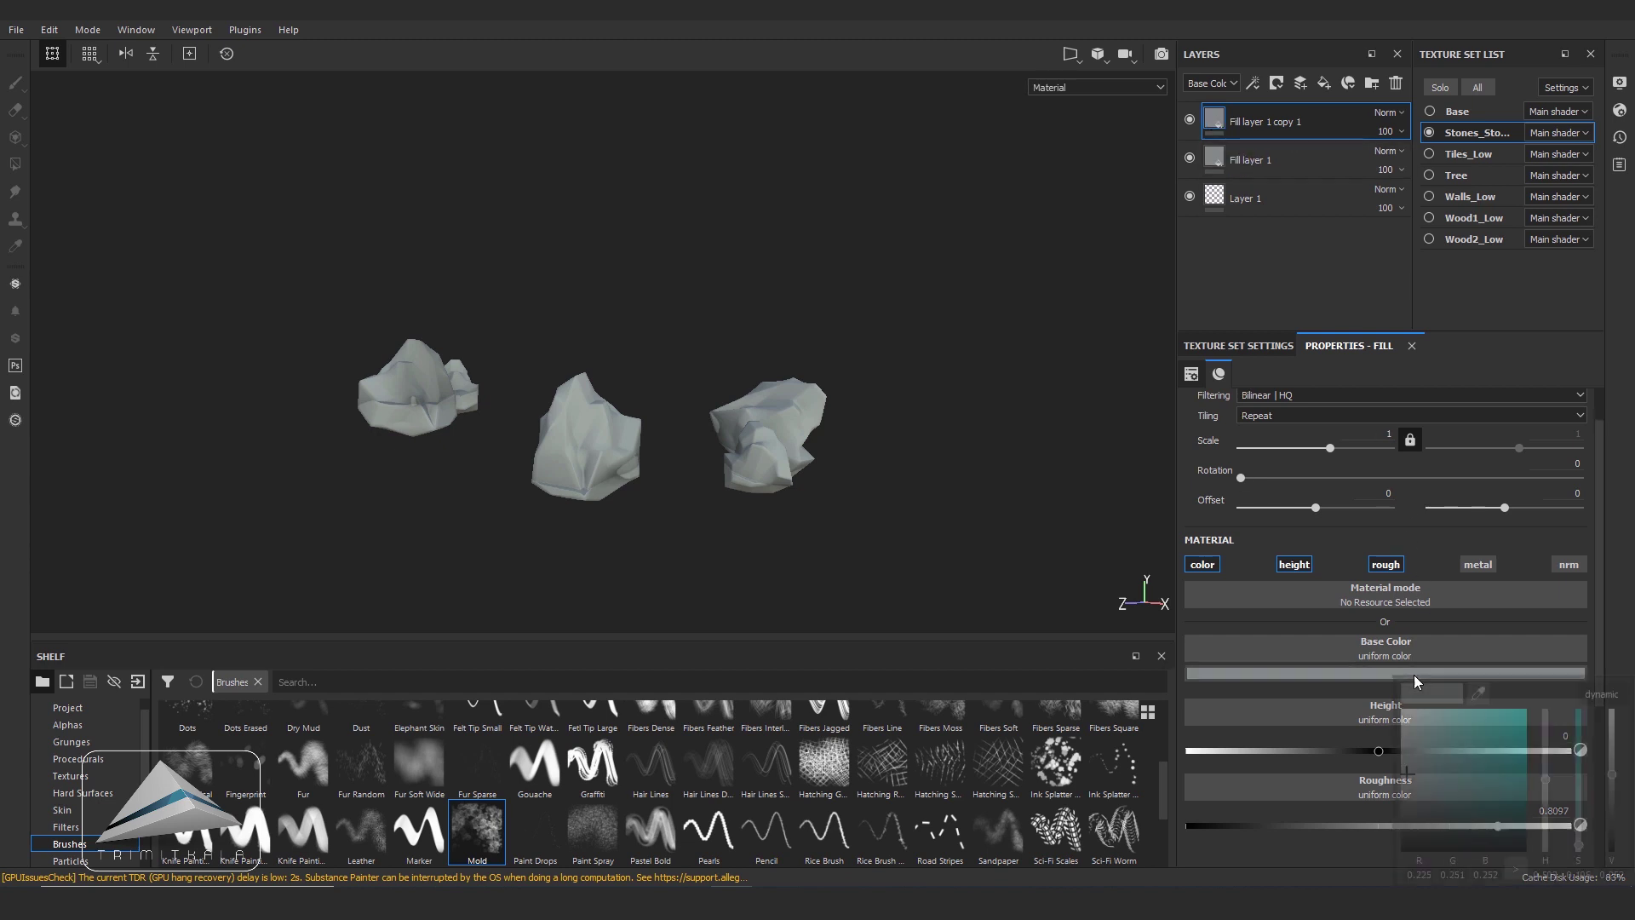
left_click(1408, 756)
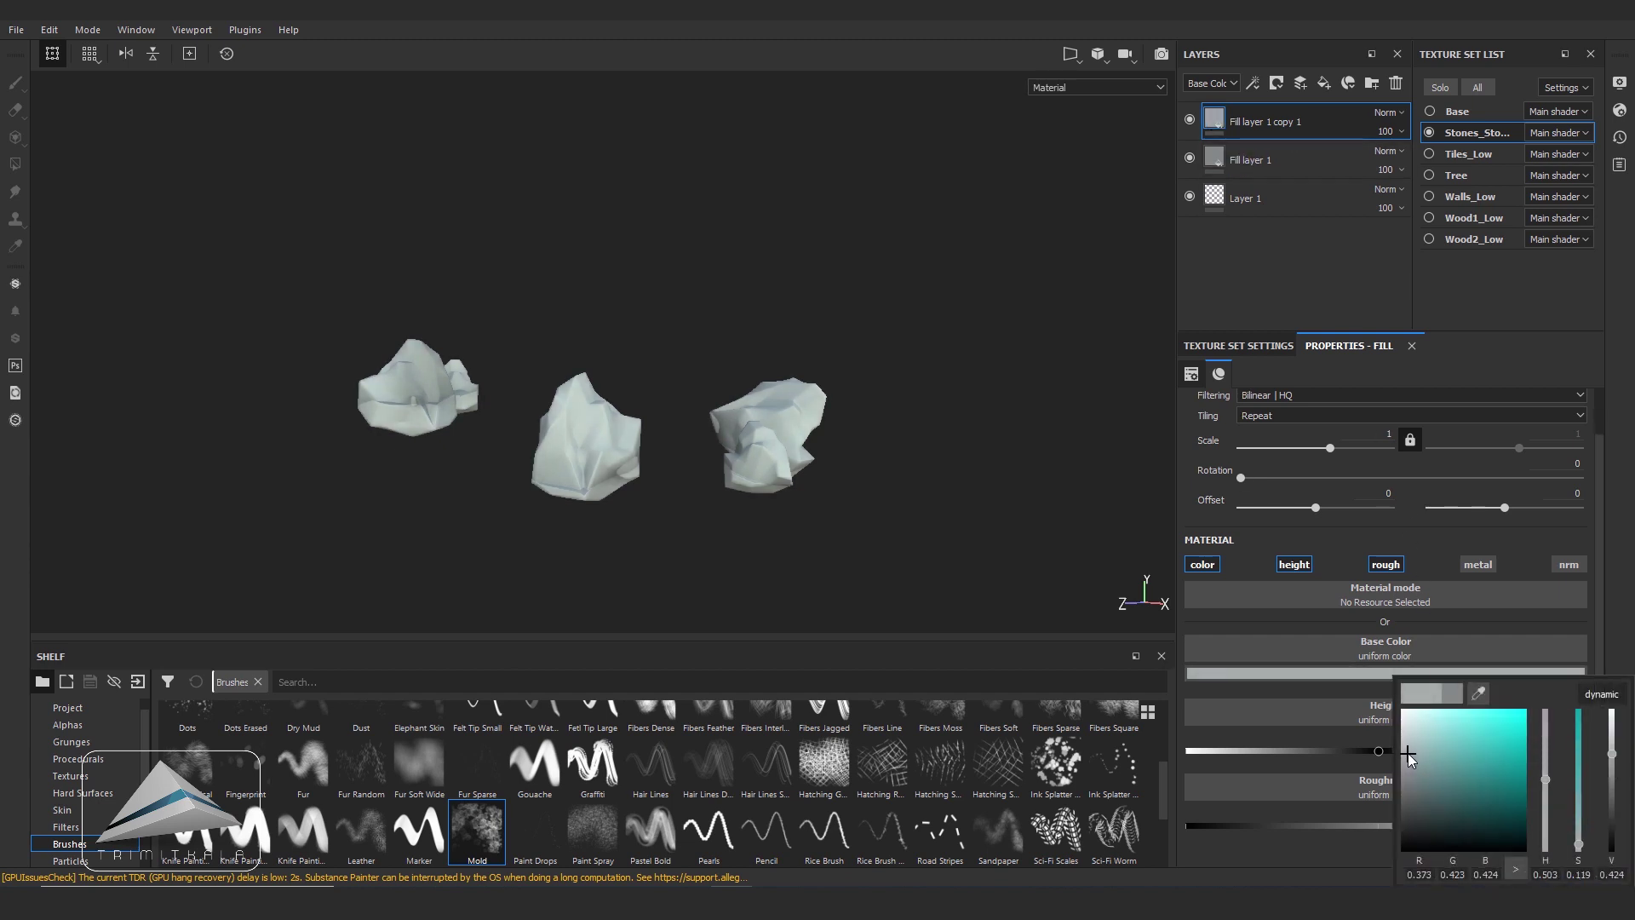
left_click(1544, 756)
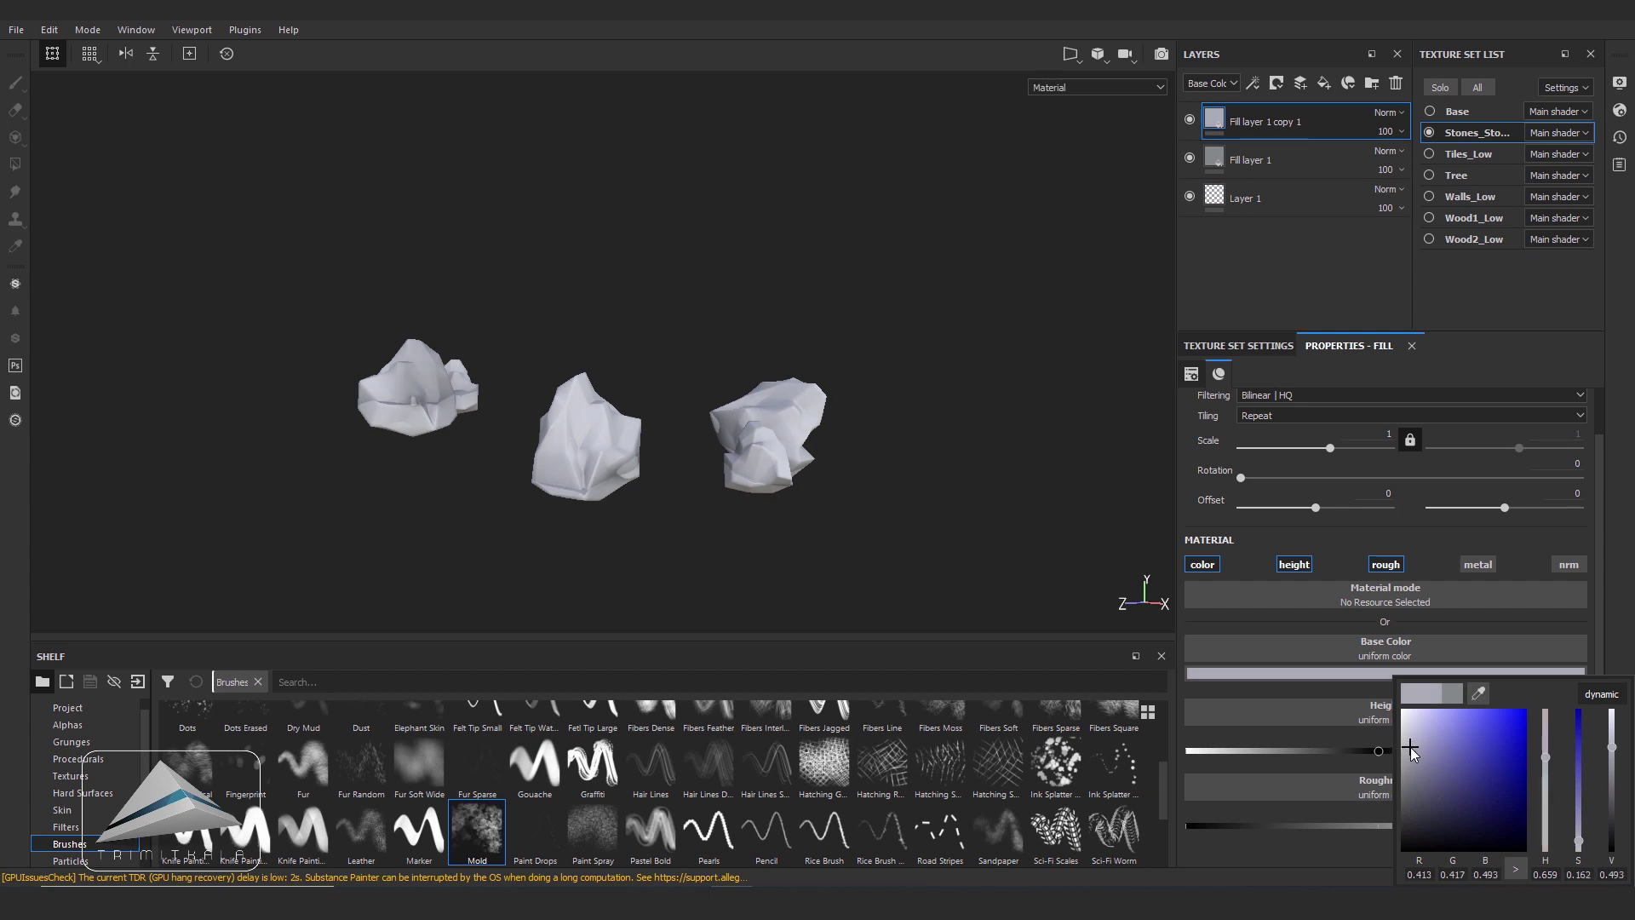
left_click(1190, 119)
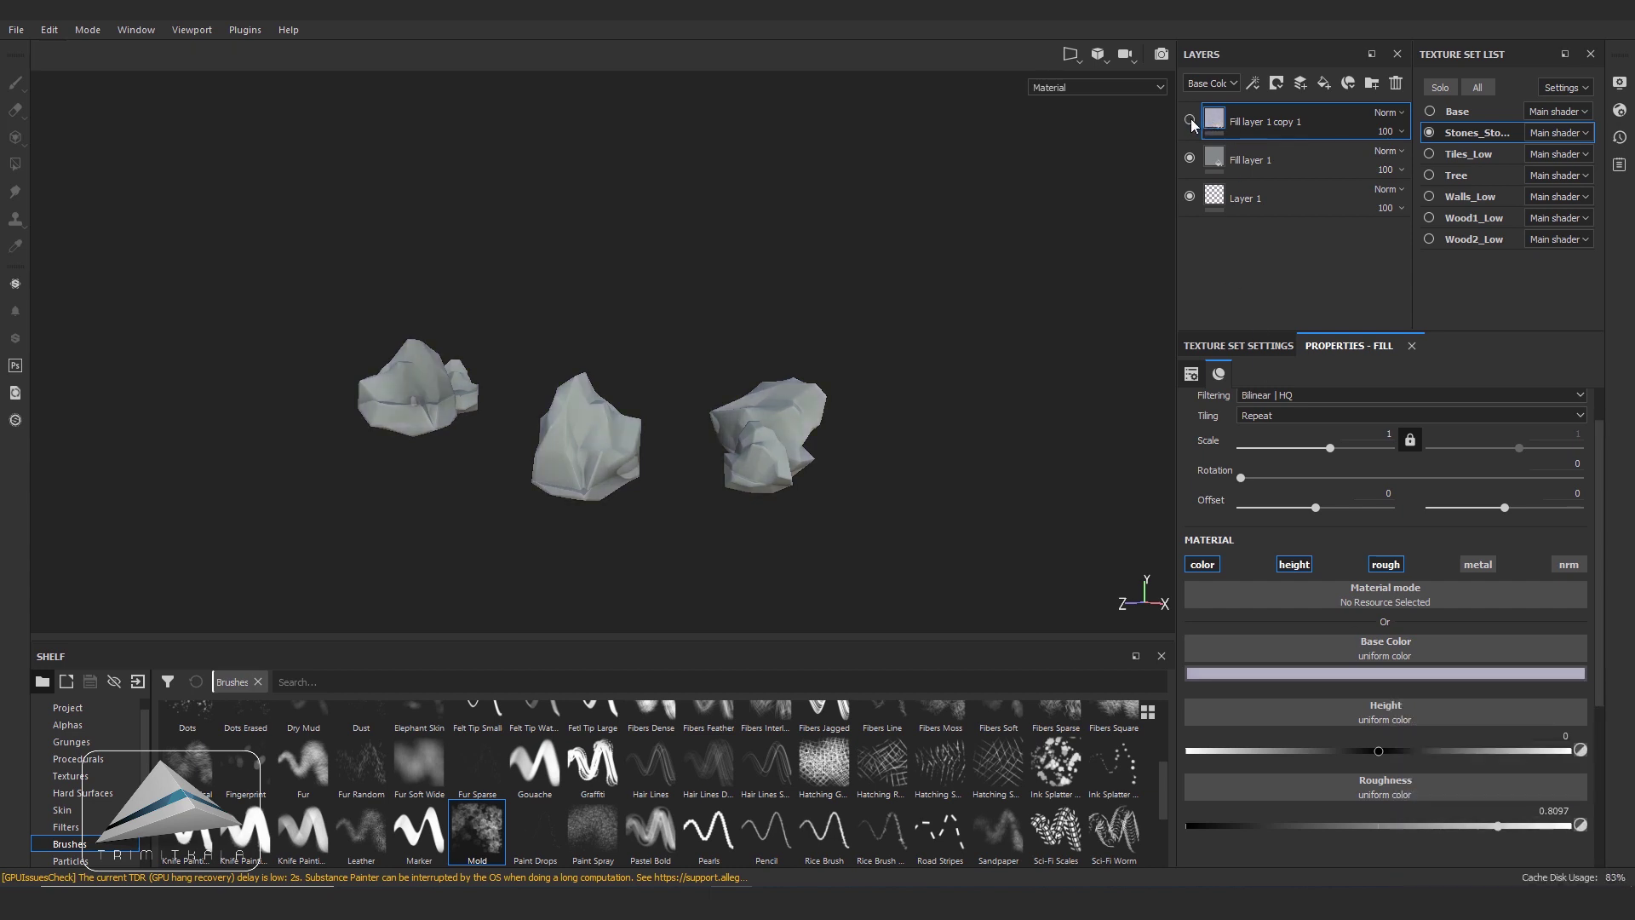
left_click(1190, 119)
right_click(1216, 120)
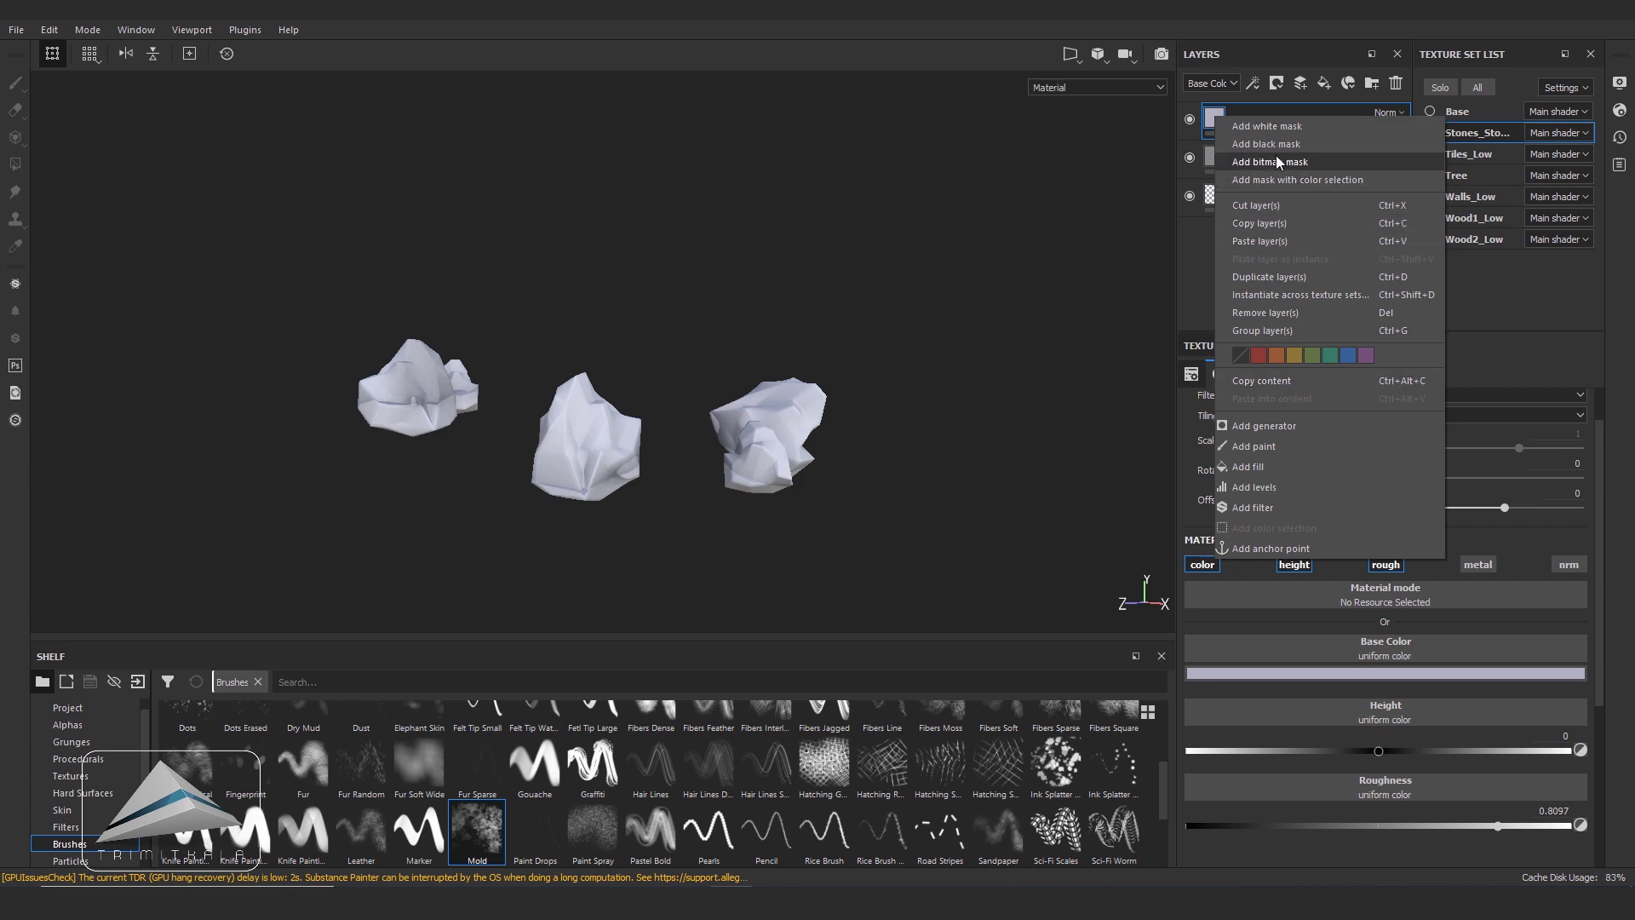
- Give the lavender copy a black mask filled with Grunge Fingerprints Smeared at scale 6.37
left_click(1276, 142)
right_click(1243, 121)
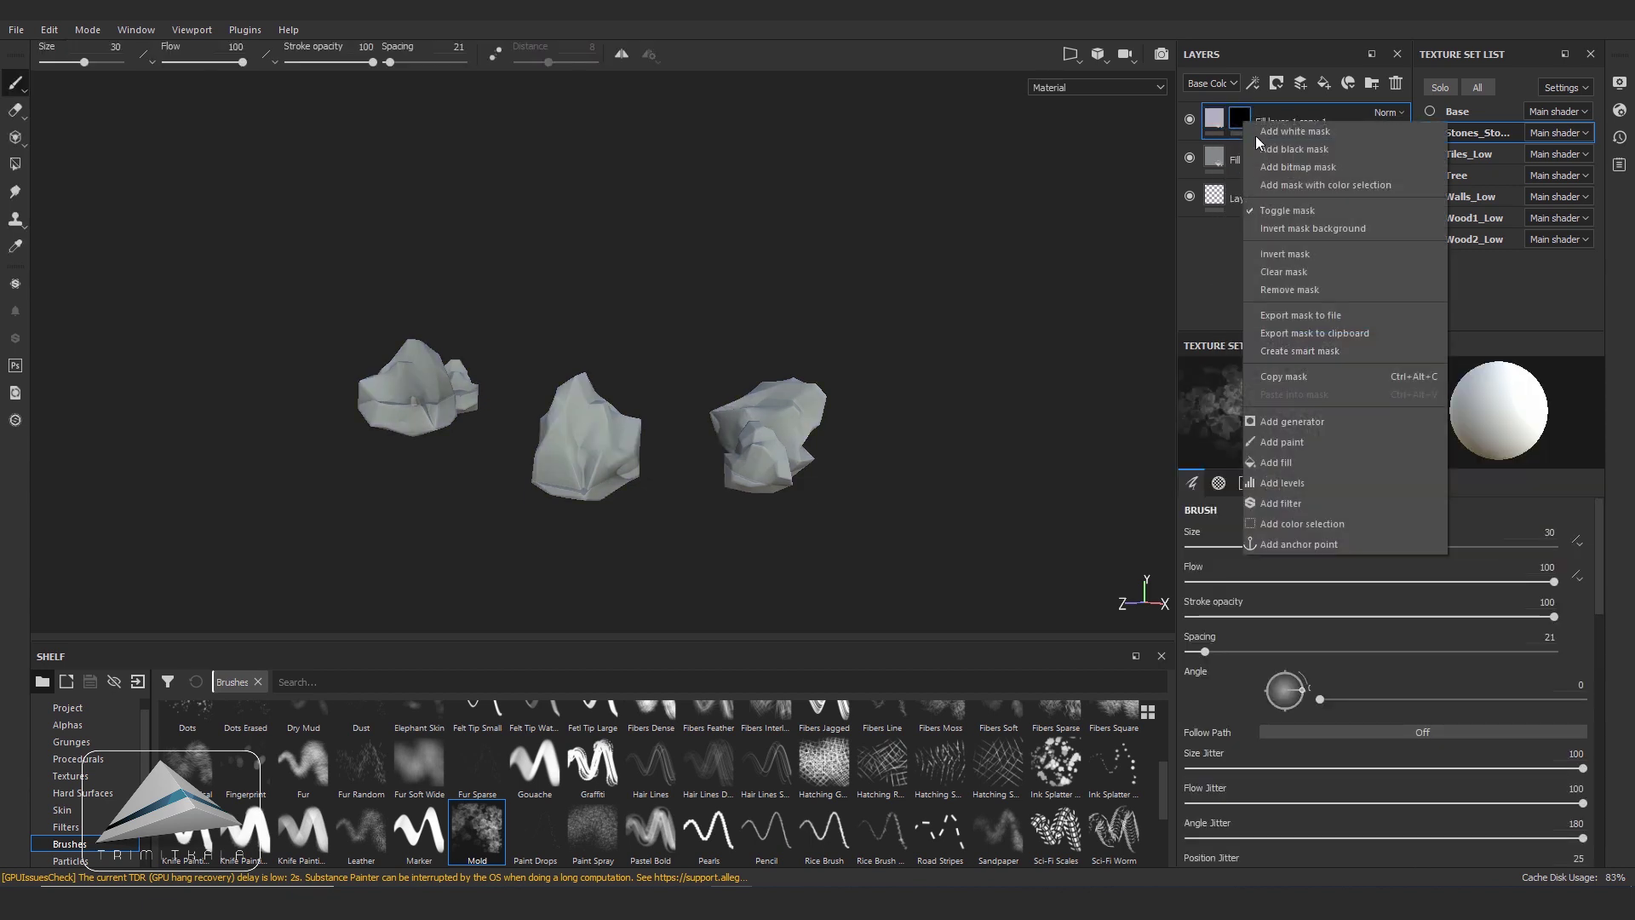
left_click(1291, 462)
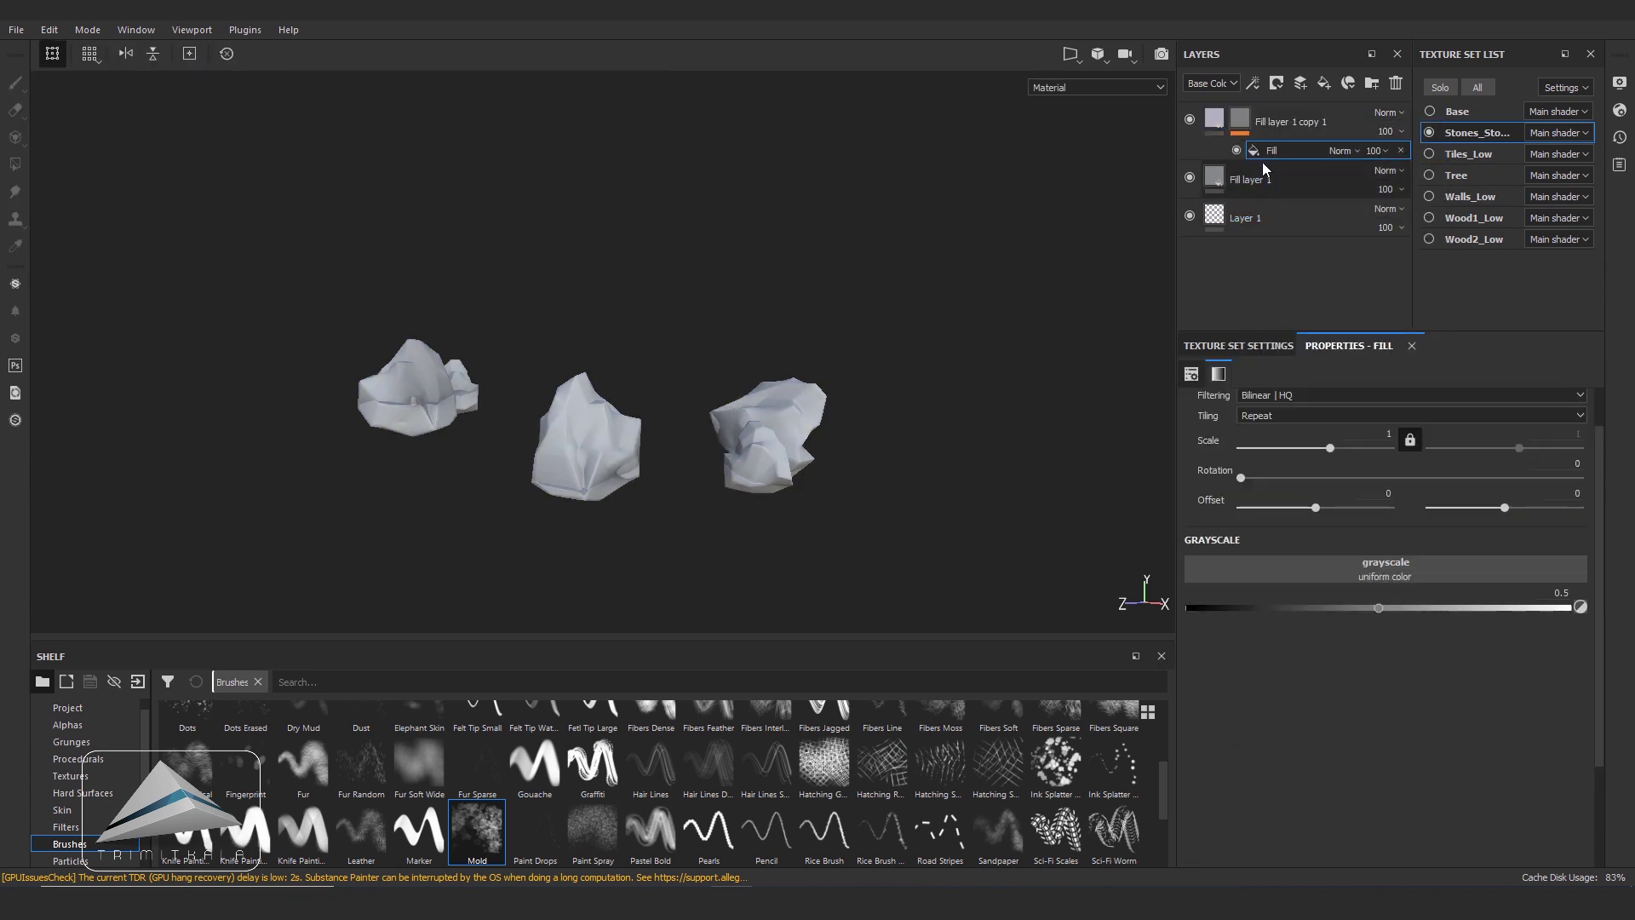
left_click(1474, 570)
type("noise")
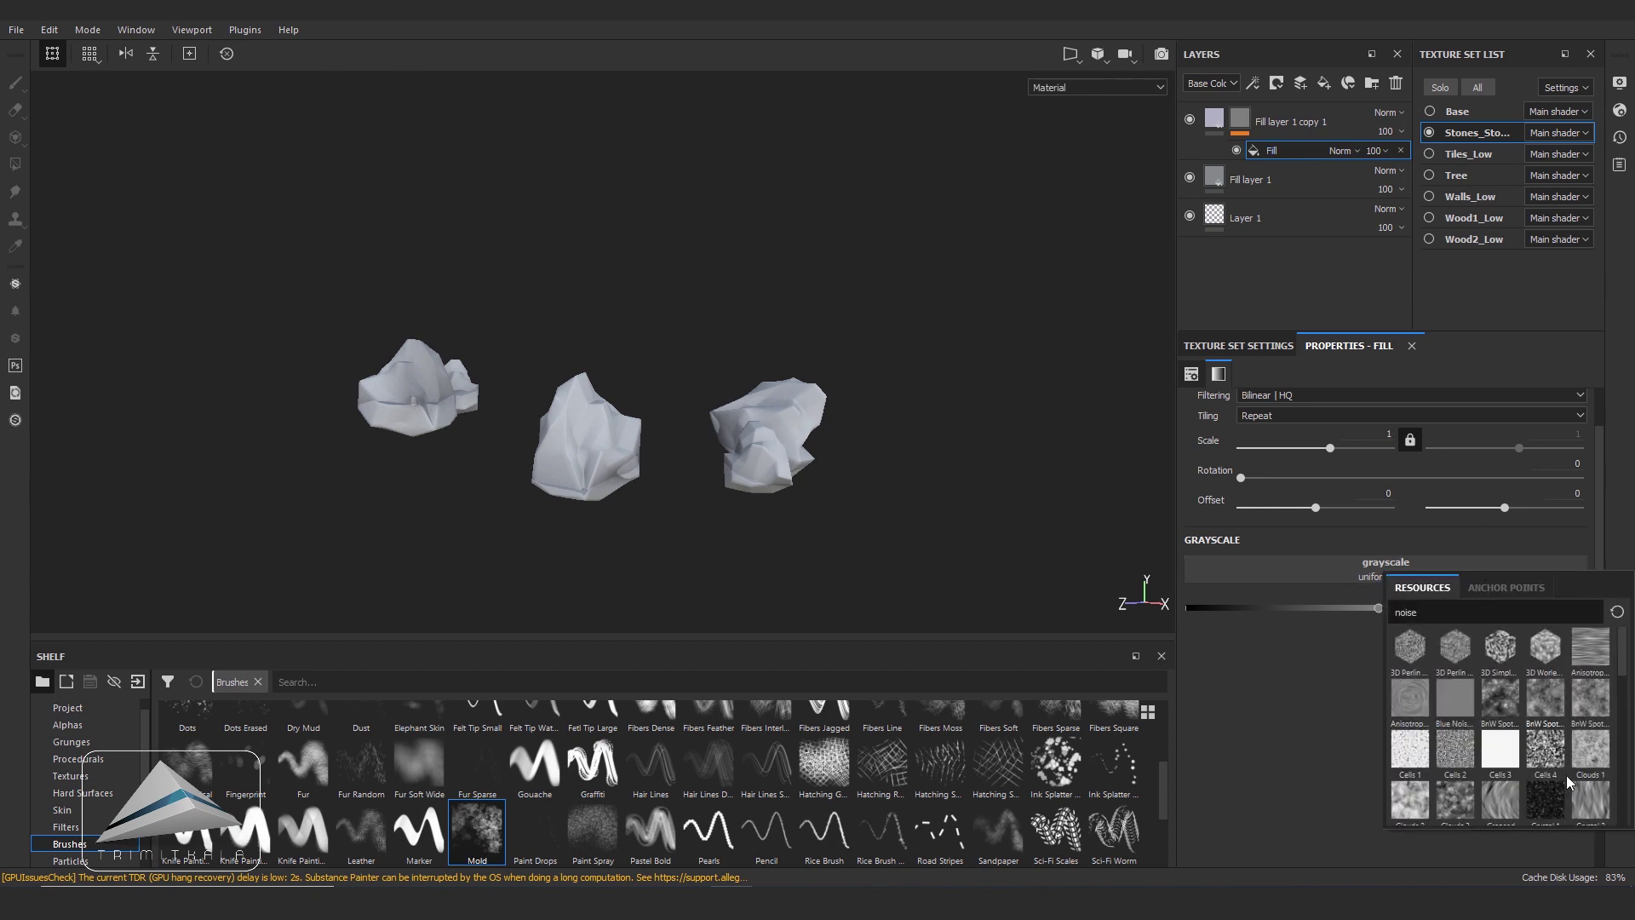
left_click(77, 759)
mouse_move(591, 821)
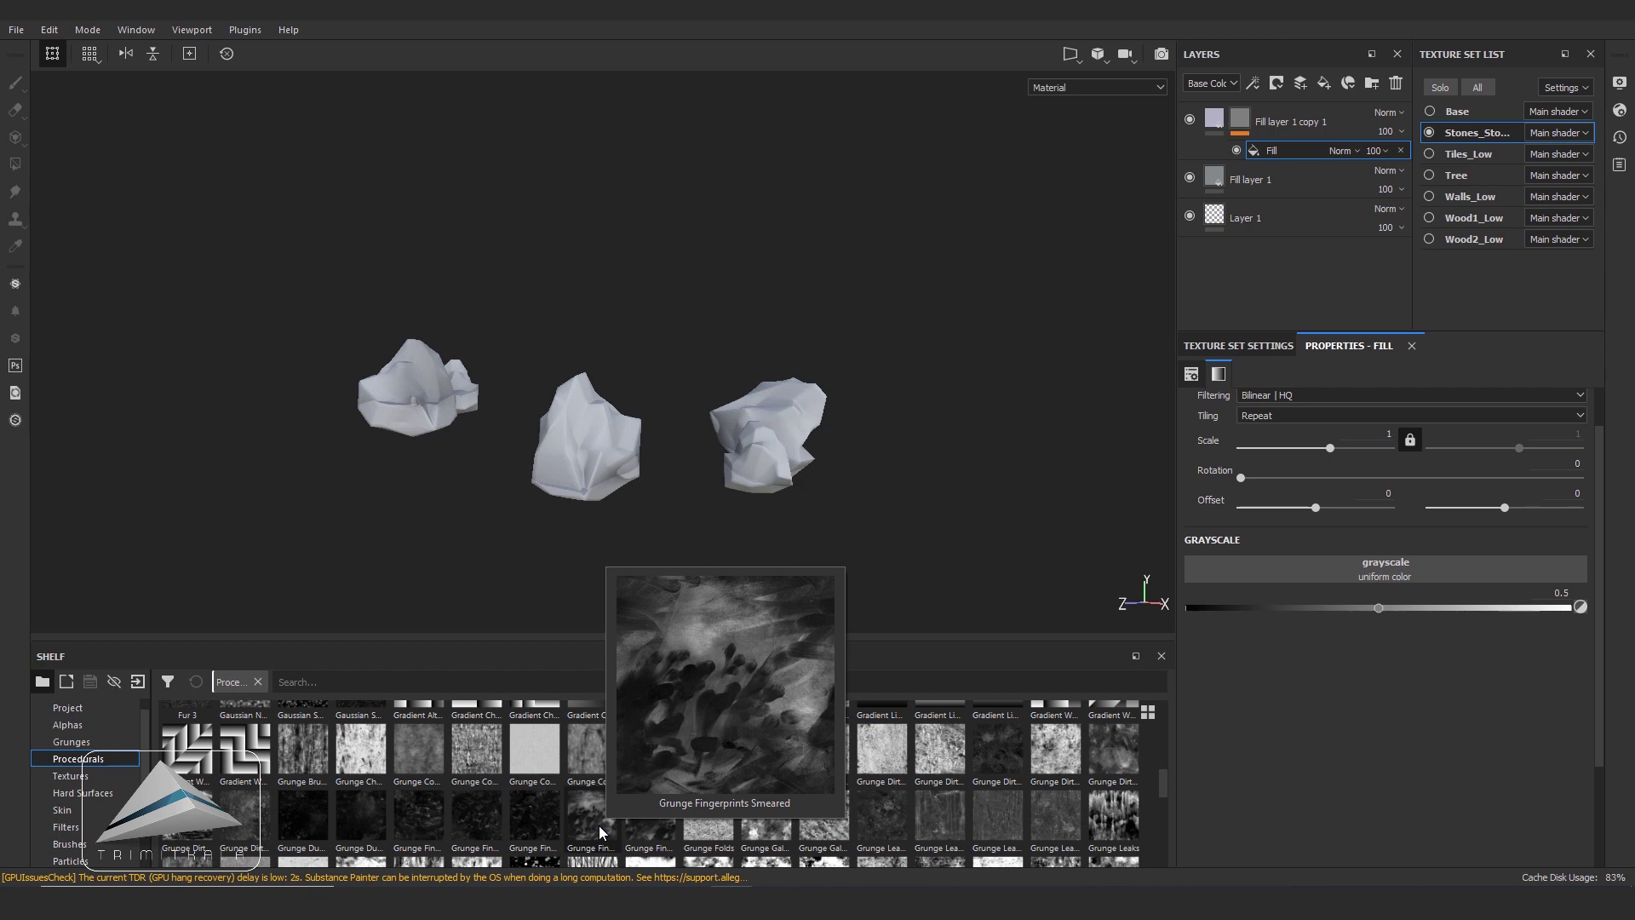
left_click_drag(590, 816, 1316, 578)
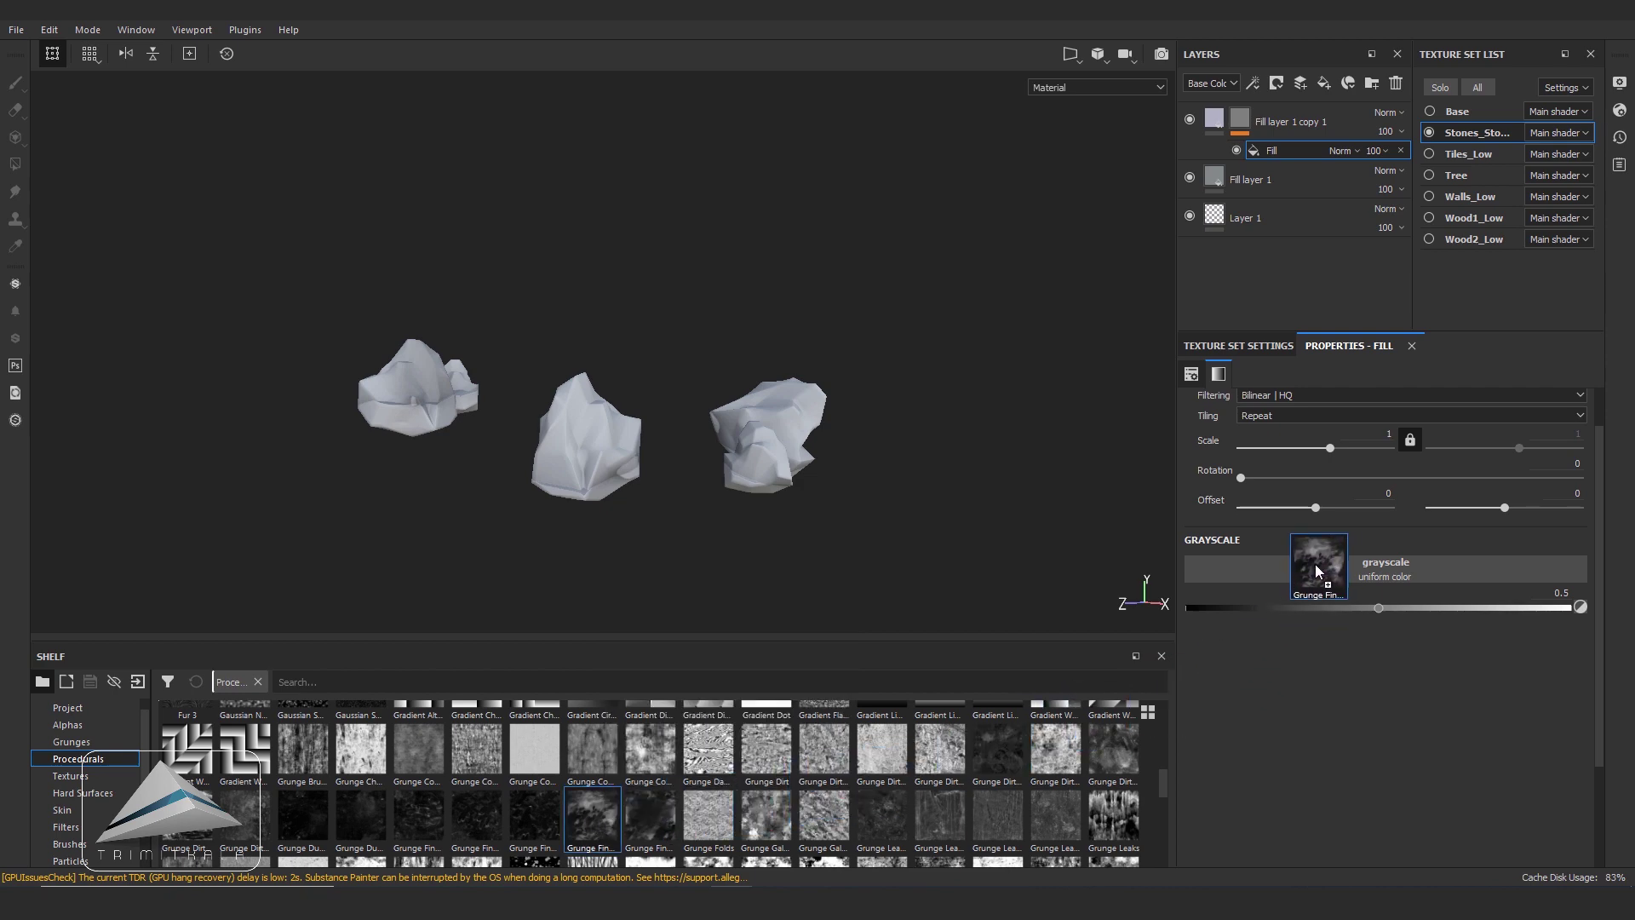
left_click_drag(1316, 578, 1314, 572)
left_click_drag(1330, 485, 1343, 486)
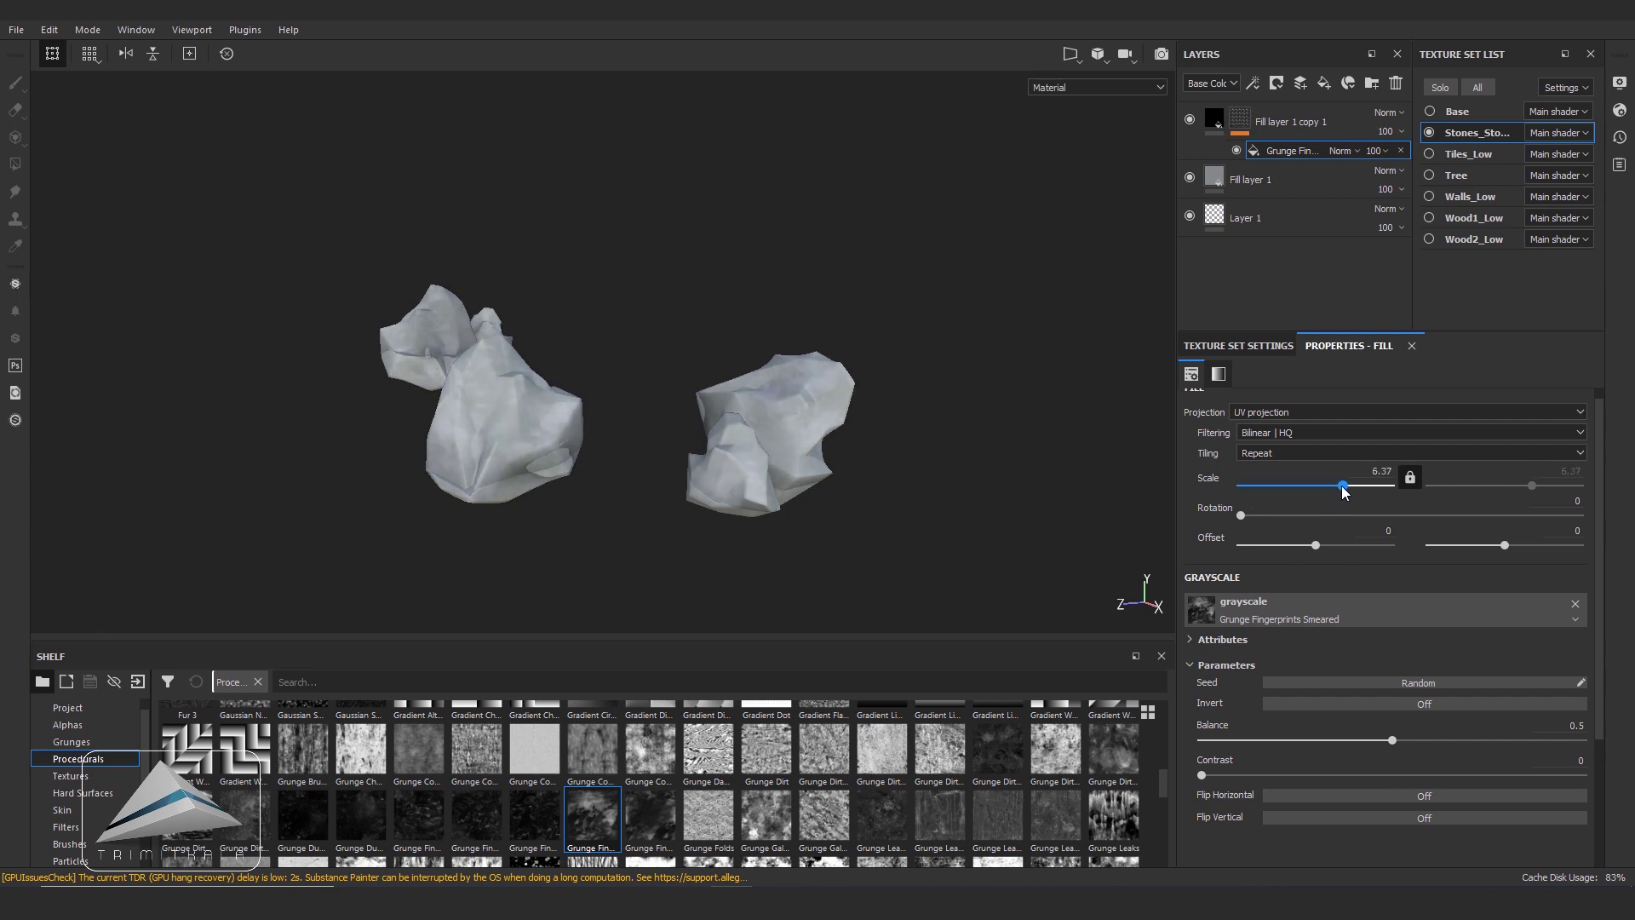
left_click_drag(1065, 494, 894, 493, "alt")
- Darken Fill layer 1's base colour to a bluish grey and duplicate the layer
left_click(1252, 181)
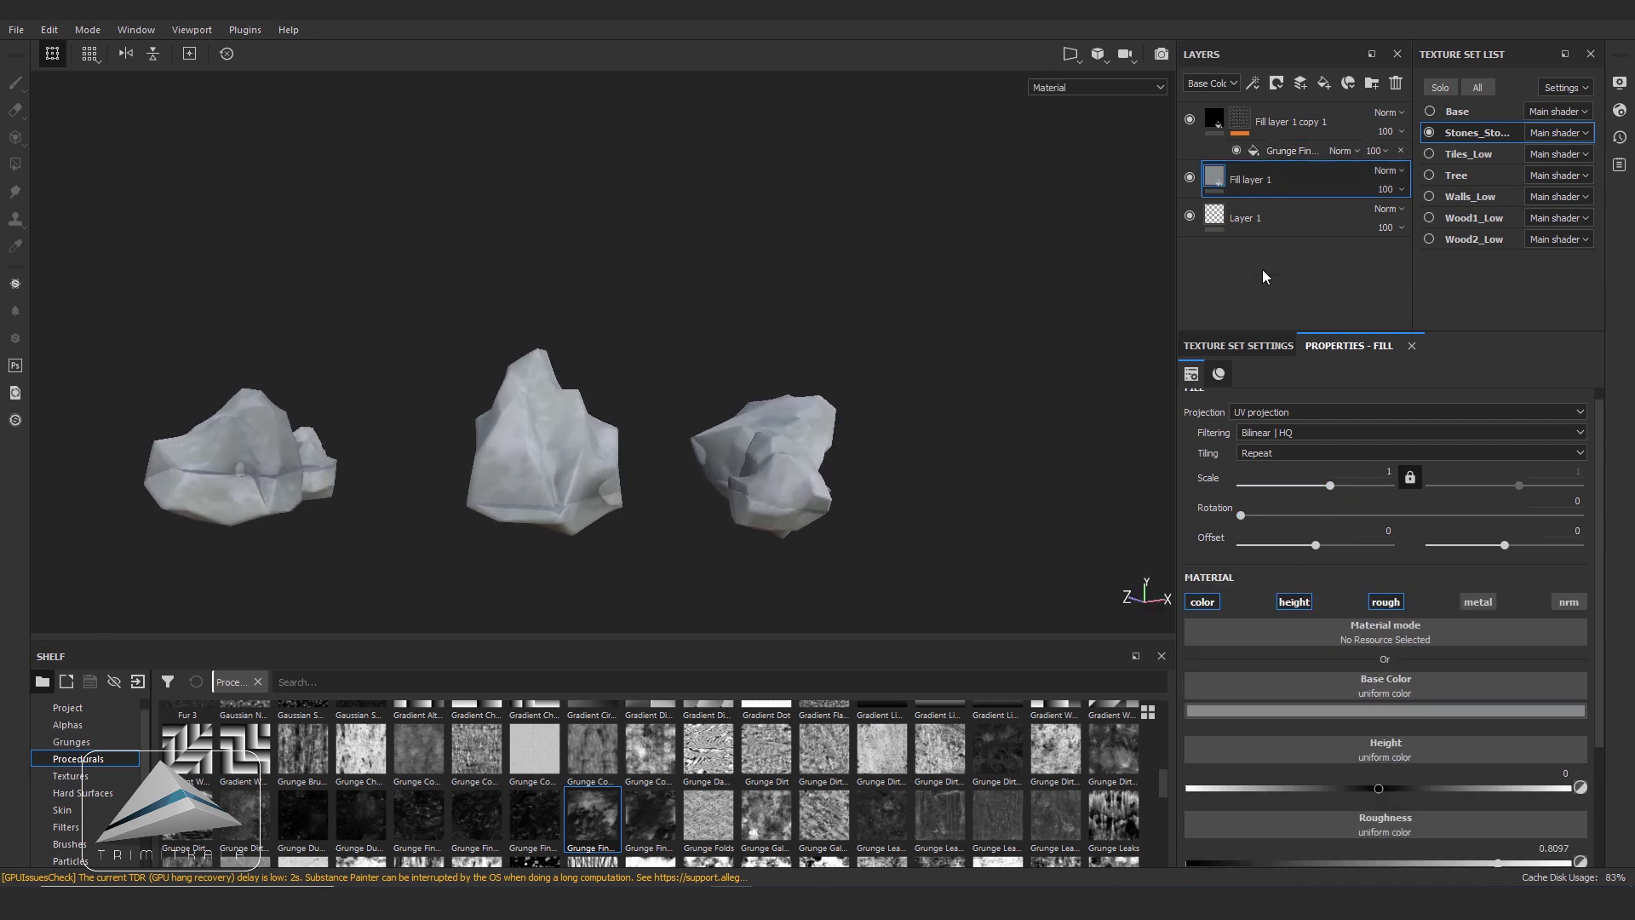
left_click(1381, 708)
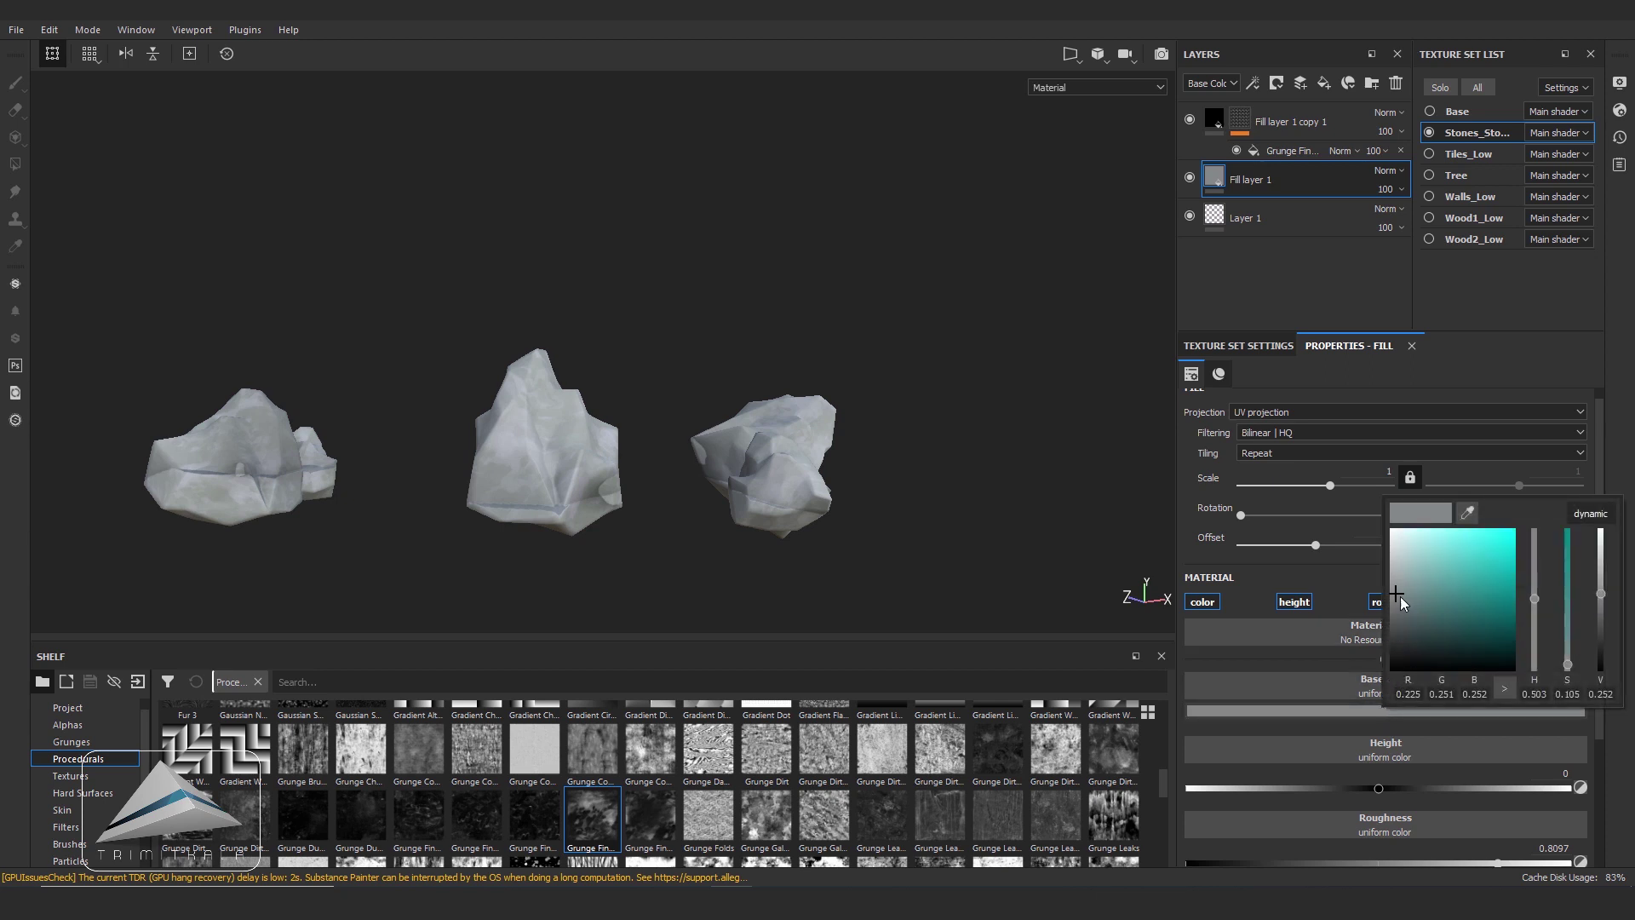
left_click_drag(1398, 596, 1398, 615)
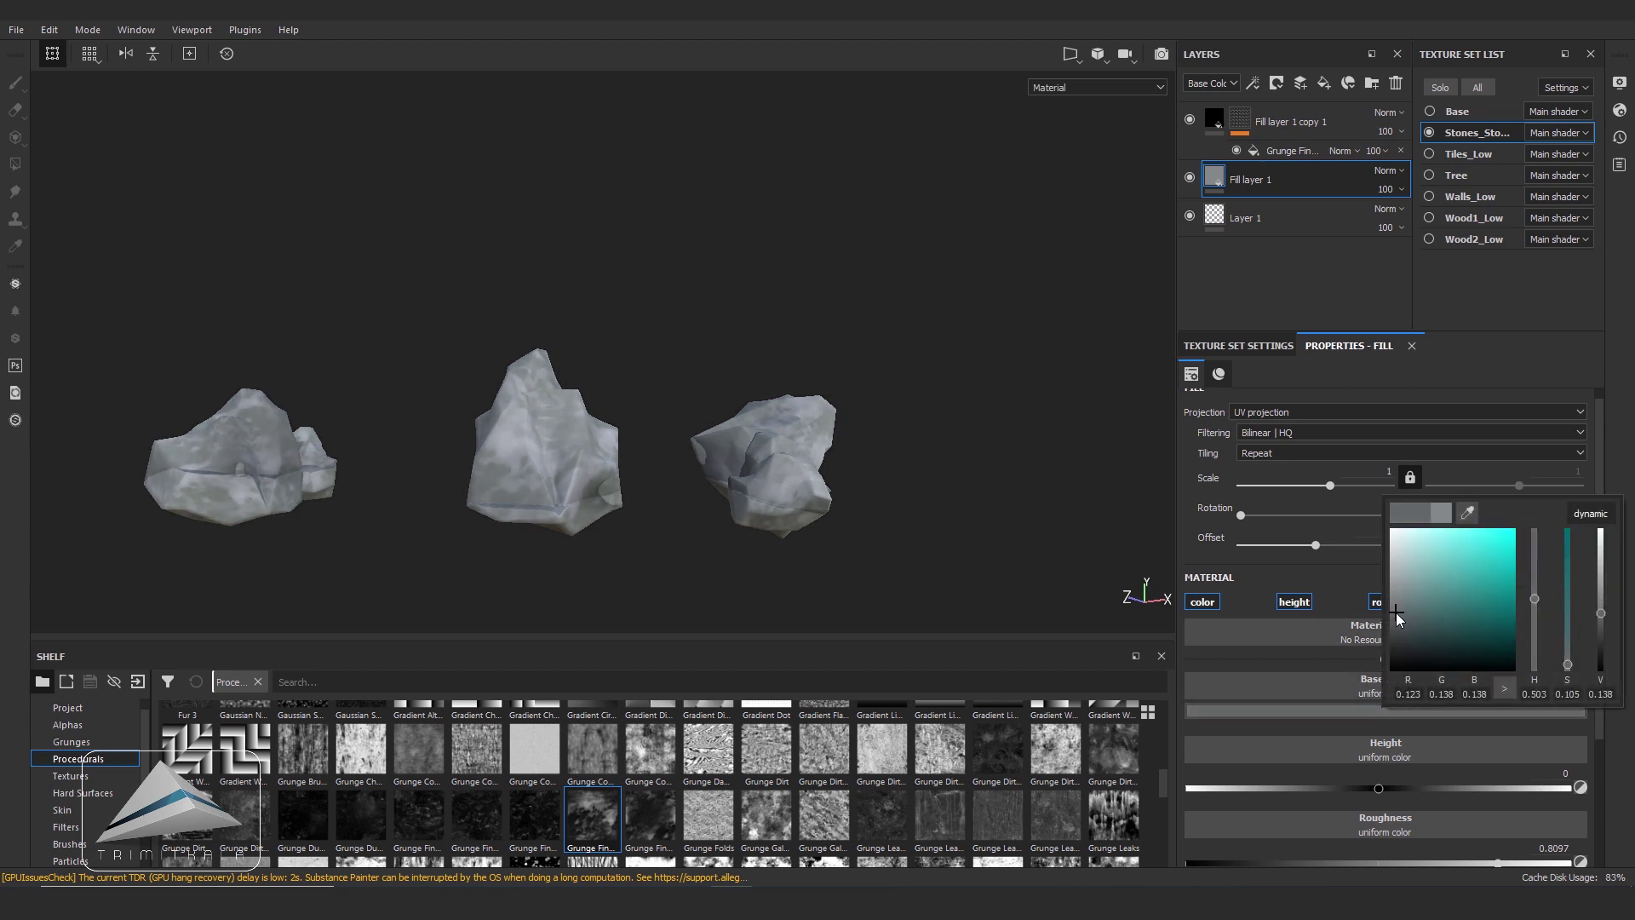
left_click_drag(1398, 613, 1398, 618)
mouse_move(909, 511)
left_mouse_down("alt")
mouse_move(775, 466)
mouse_move(906, 490)
left_mouse_up("alt")
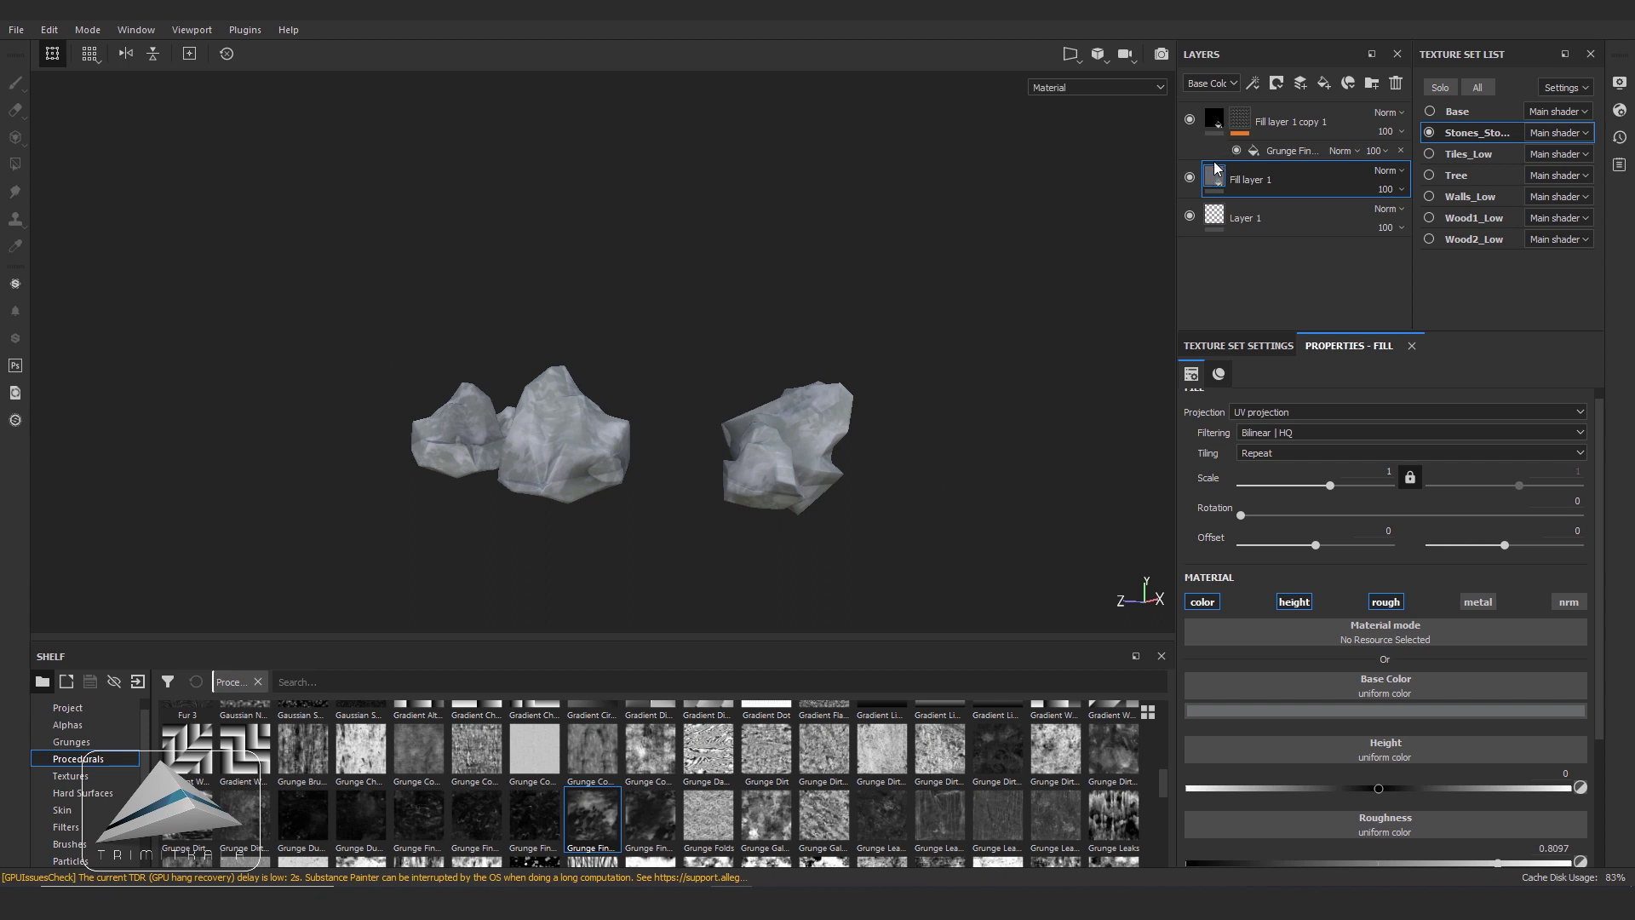
key("ctrl+d")
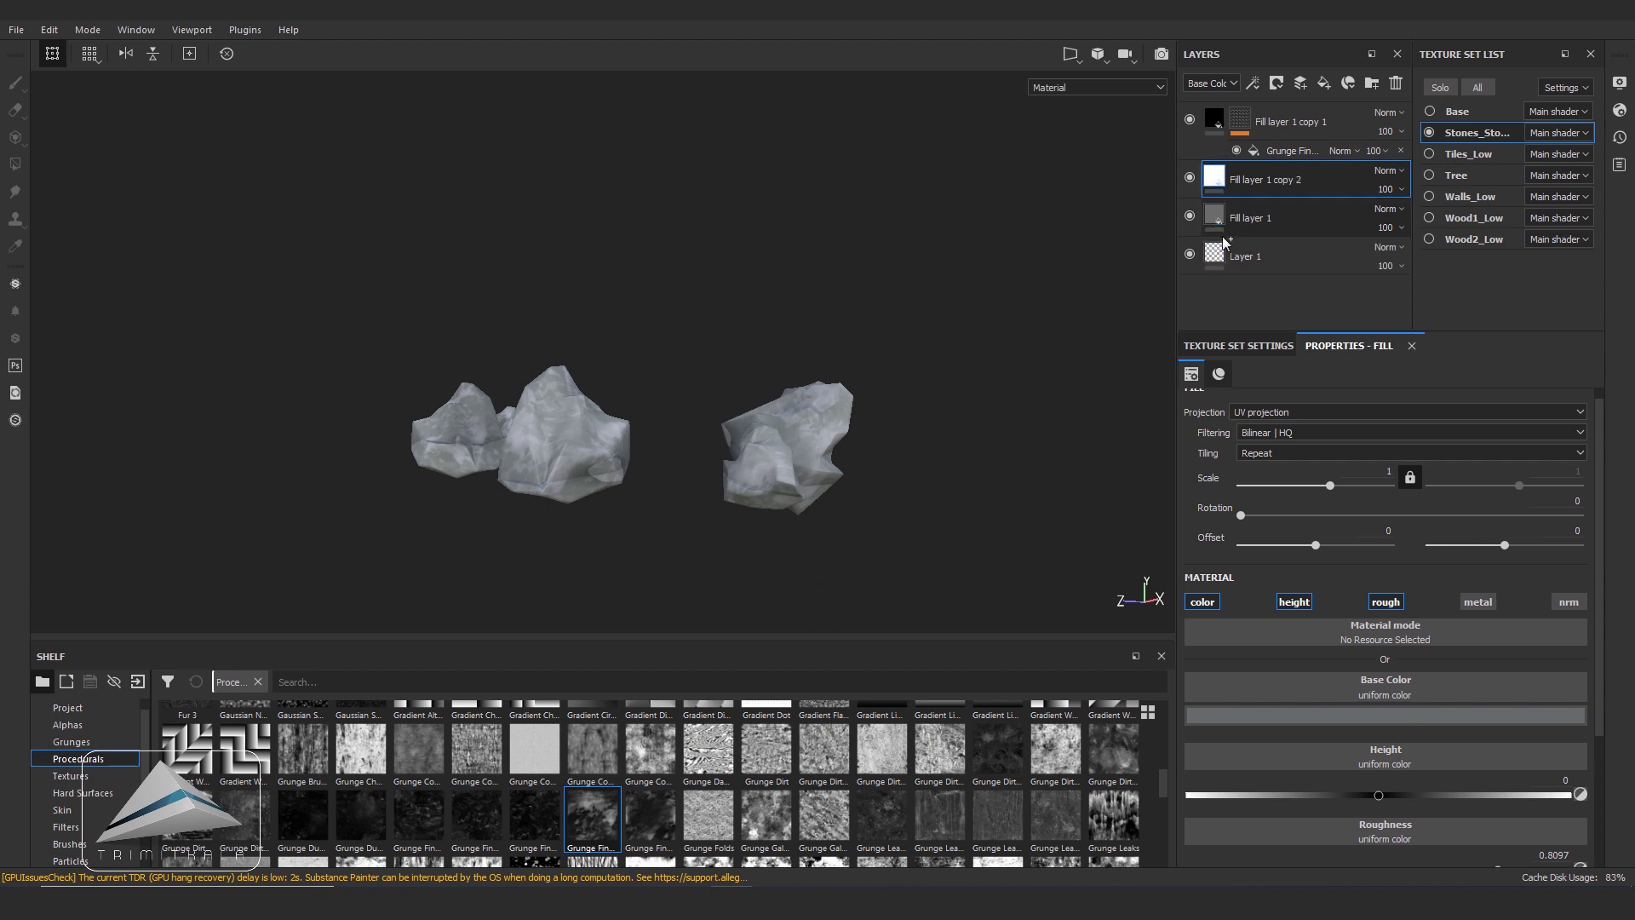
- Move the new copy to the top and mask it with a Dirt generator at Dirt Level 0.61
left_click_drag(1218, 182, 1214, 104)
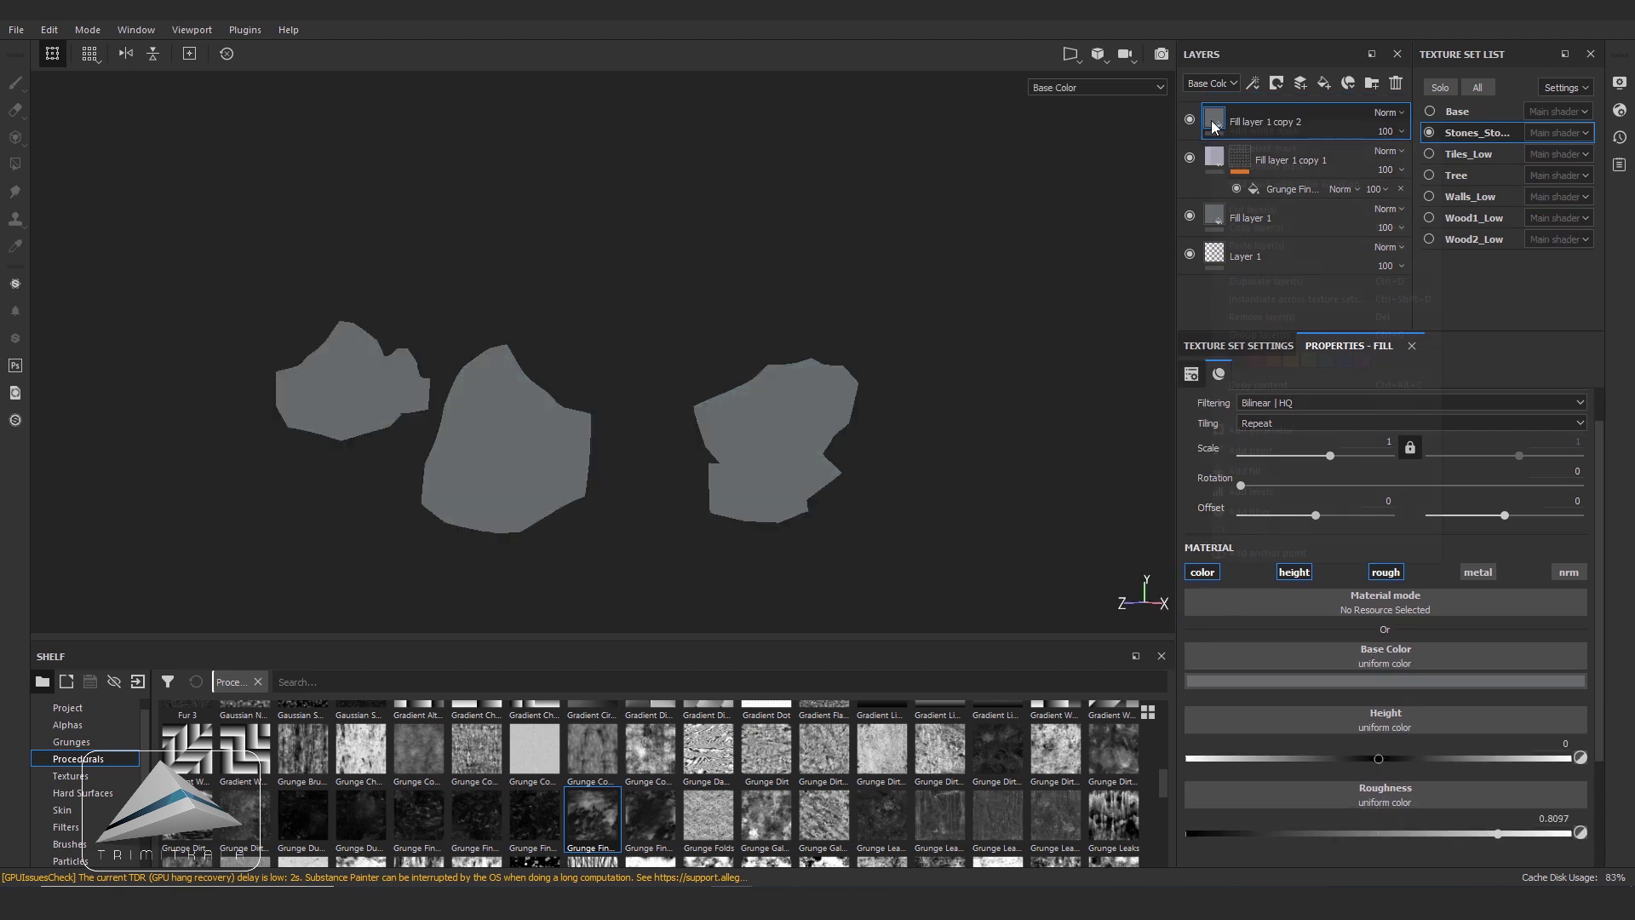
right_click(1214, 122)
left_click(1281, 145)
left_click(1242, 119)
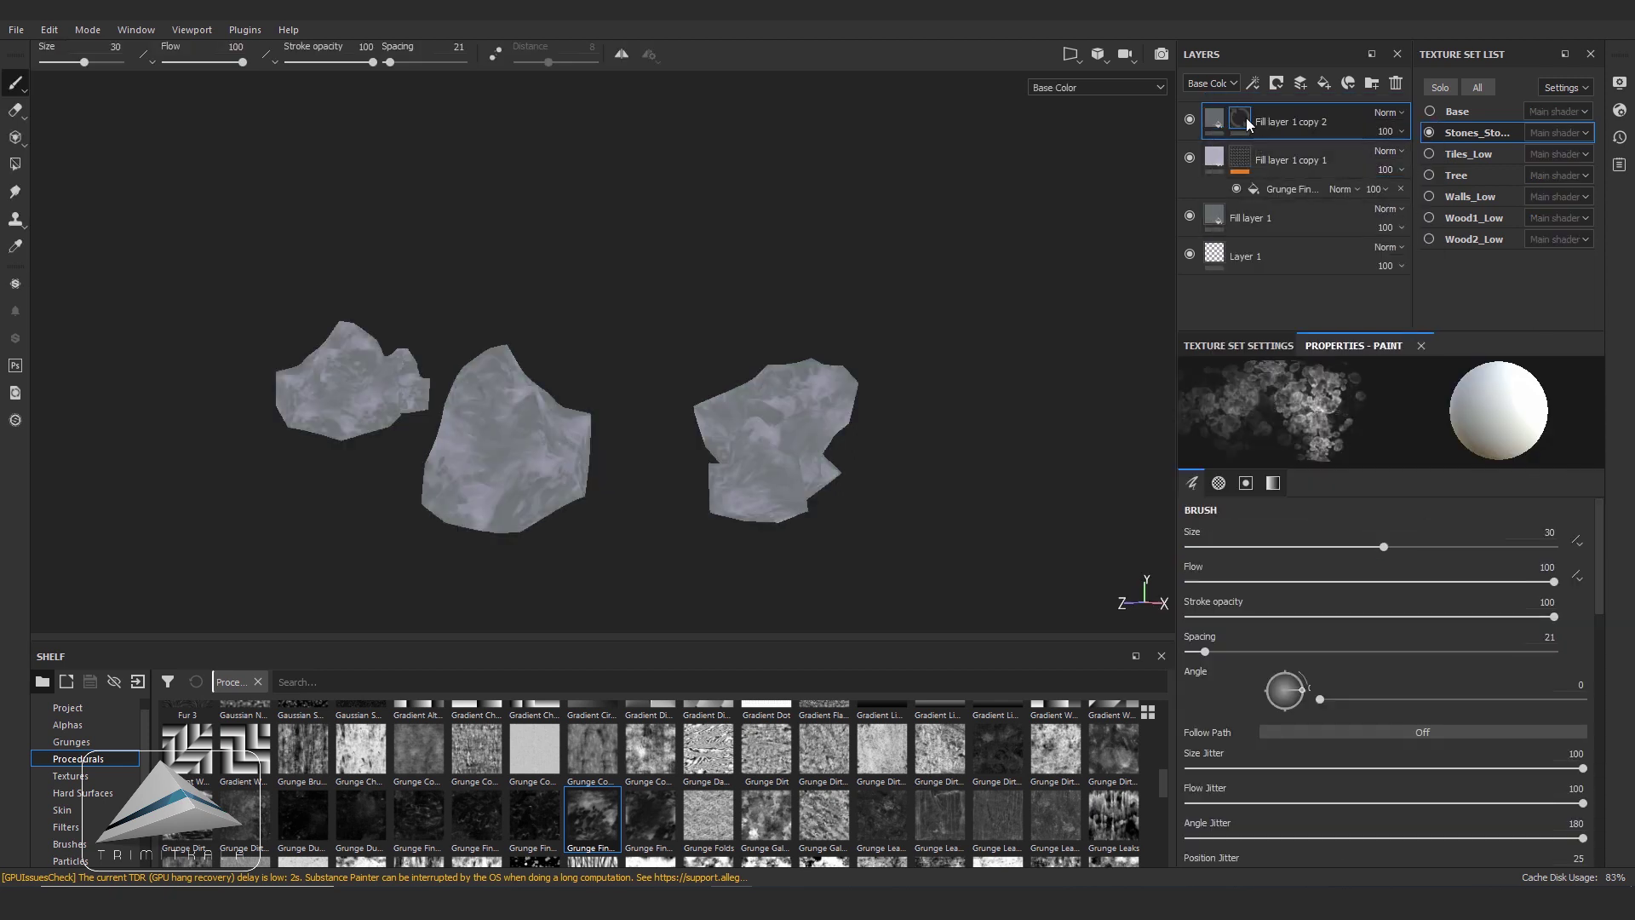
right_click(1247, 123)
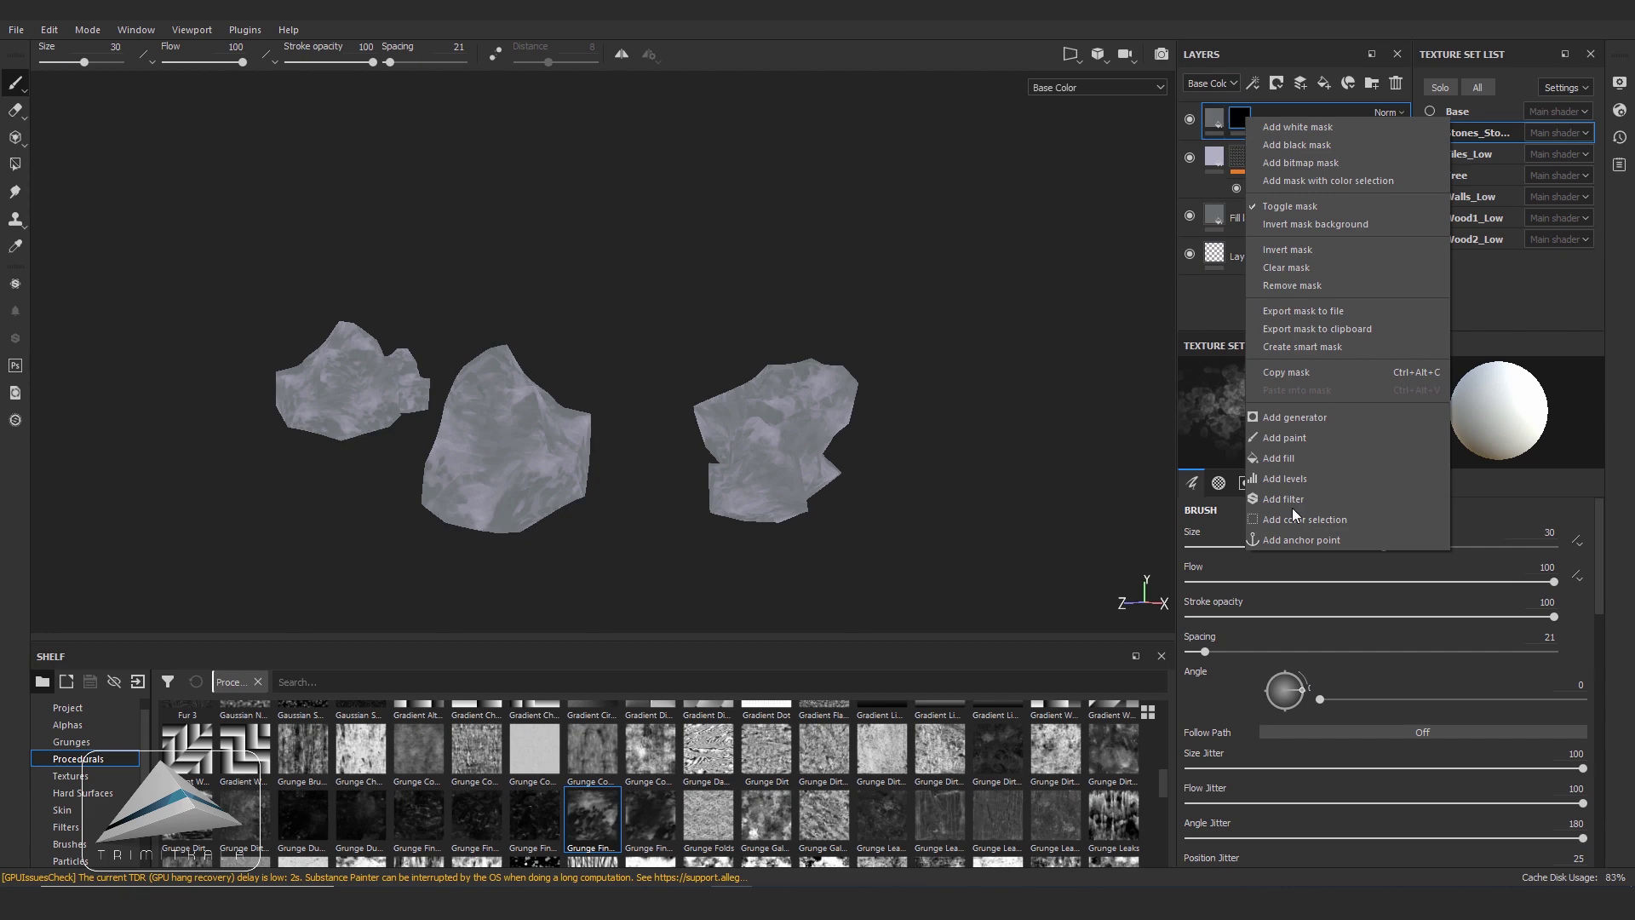
left_click(1307, 418)
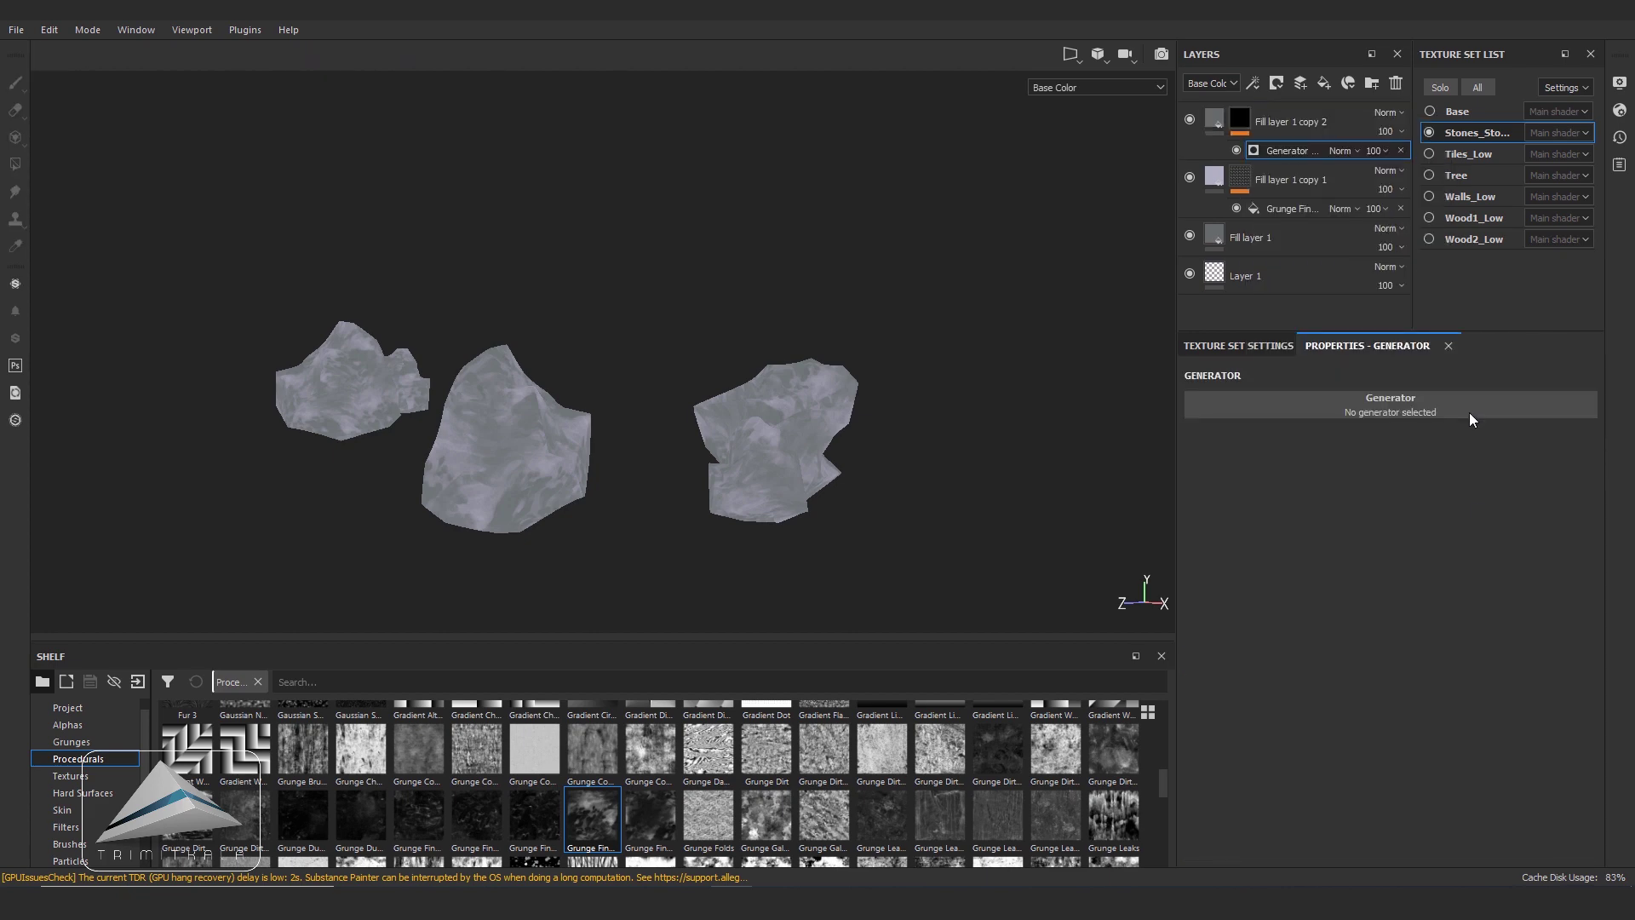
left_click(1471, 413)
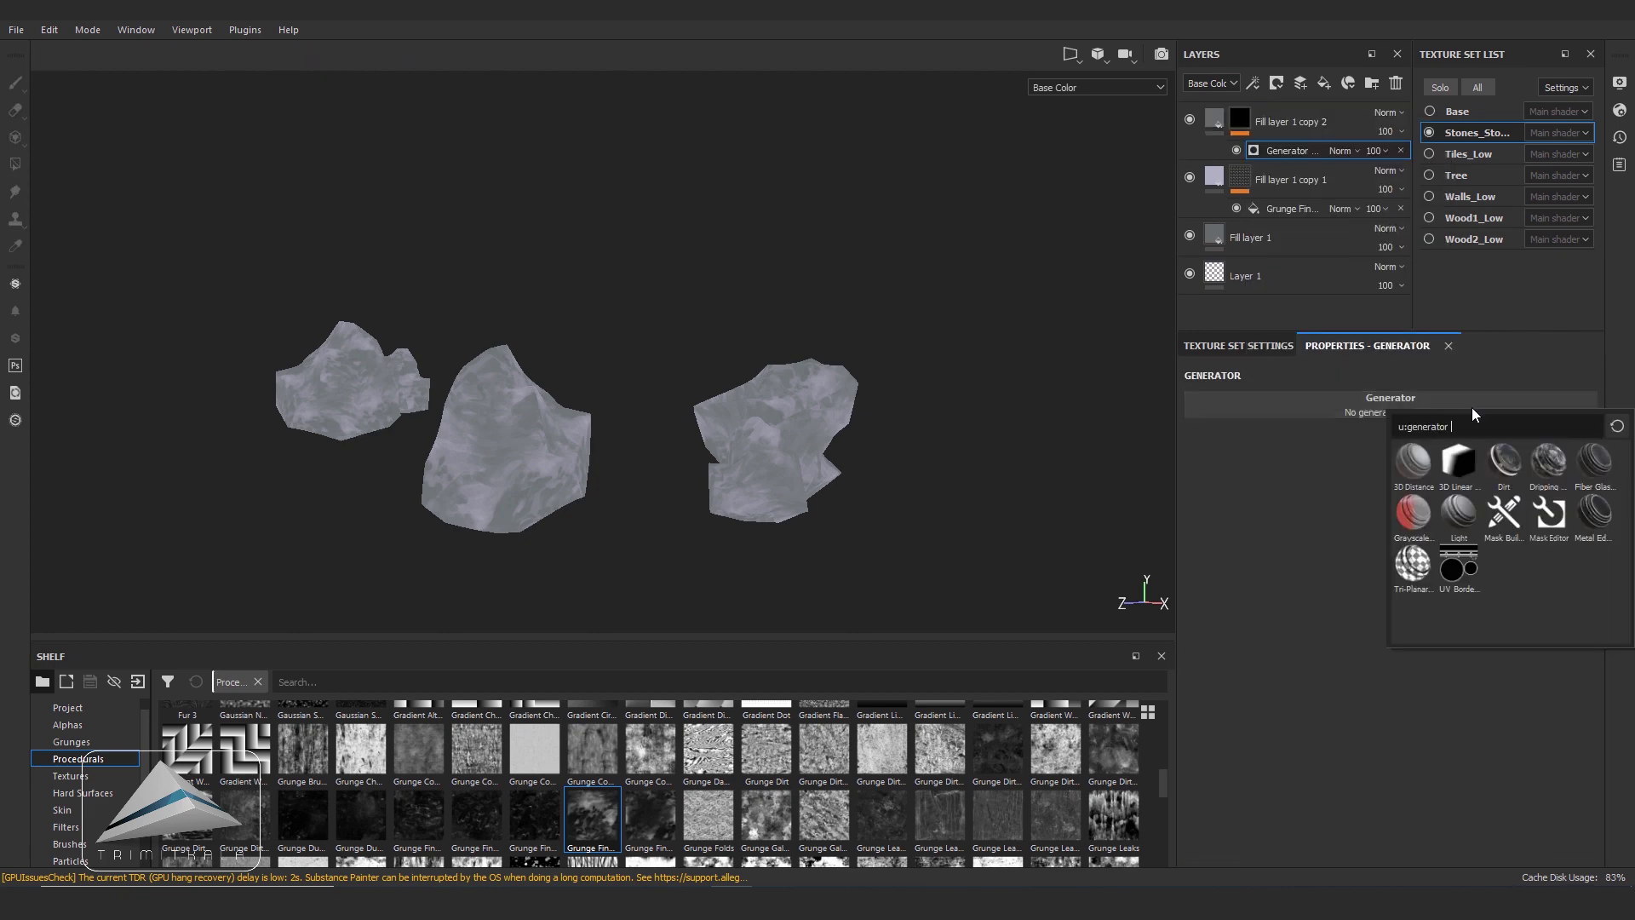
left_click(1504, 465)
left_click_drag(989, 492, 805, 433, "alt")
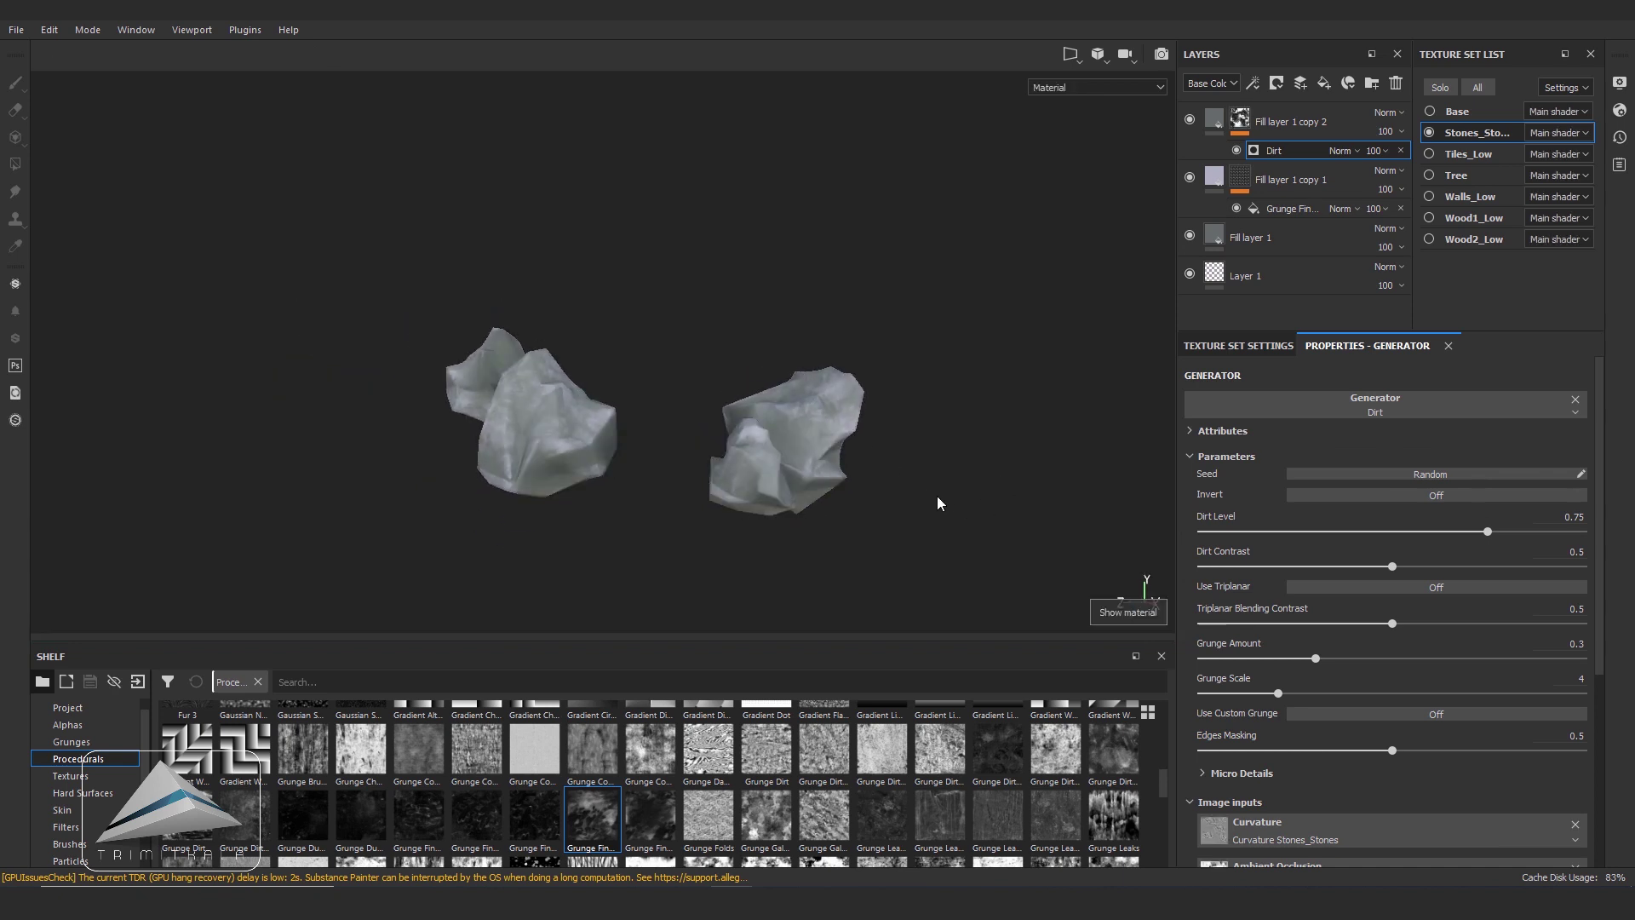
left_click_drag(912, 471, 1163, 361, "alt")
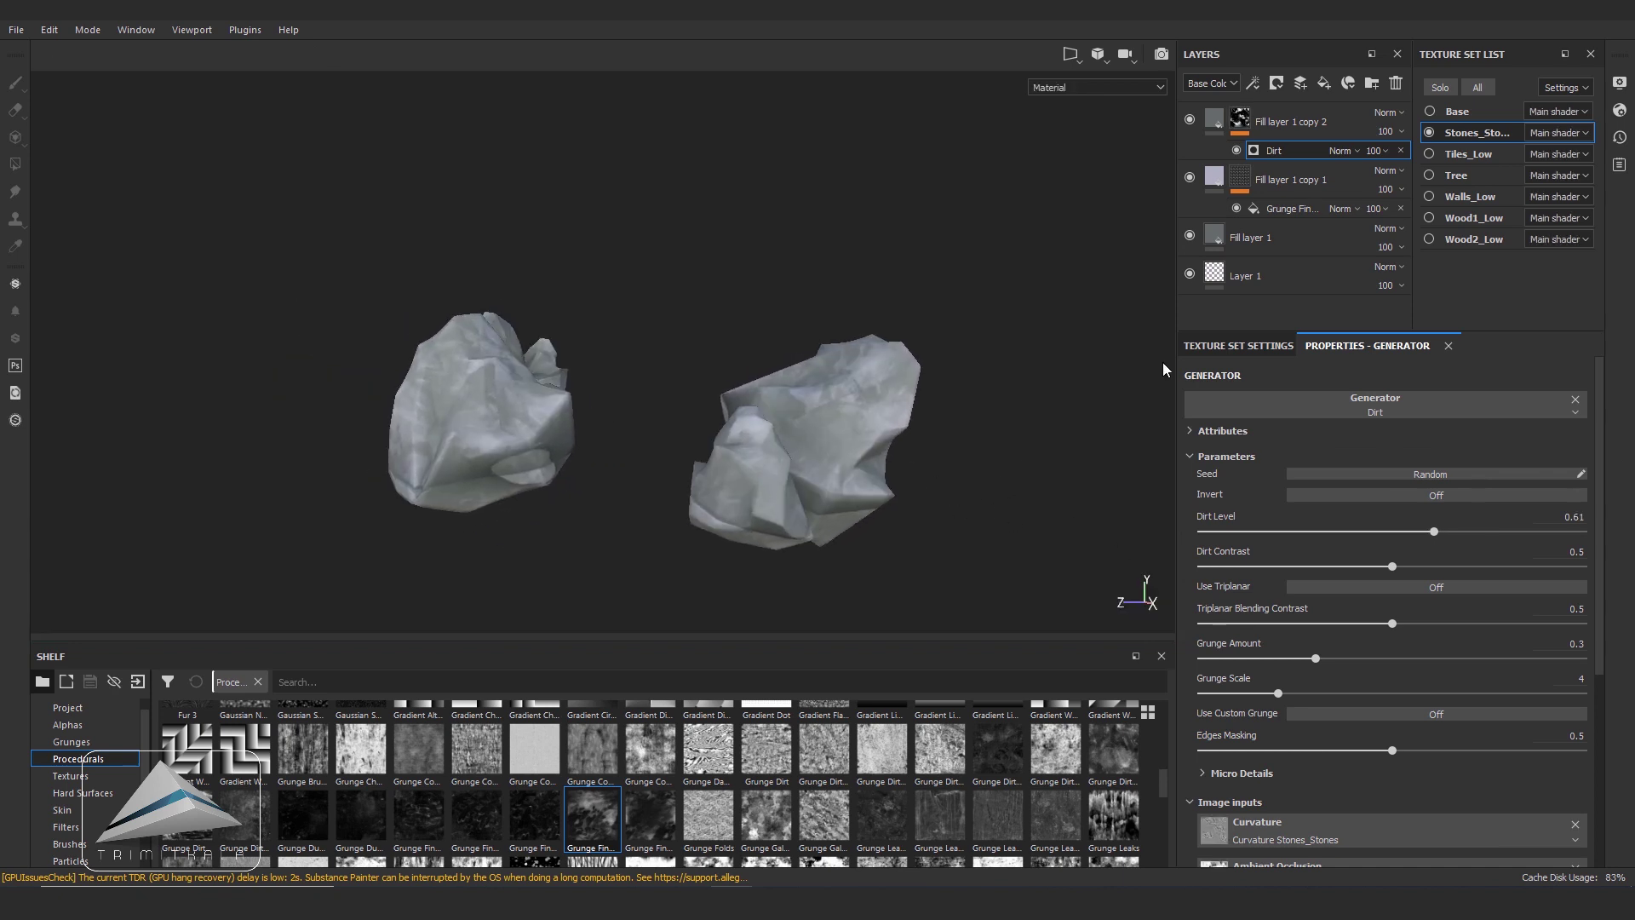
left_click(1280, 244)
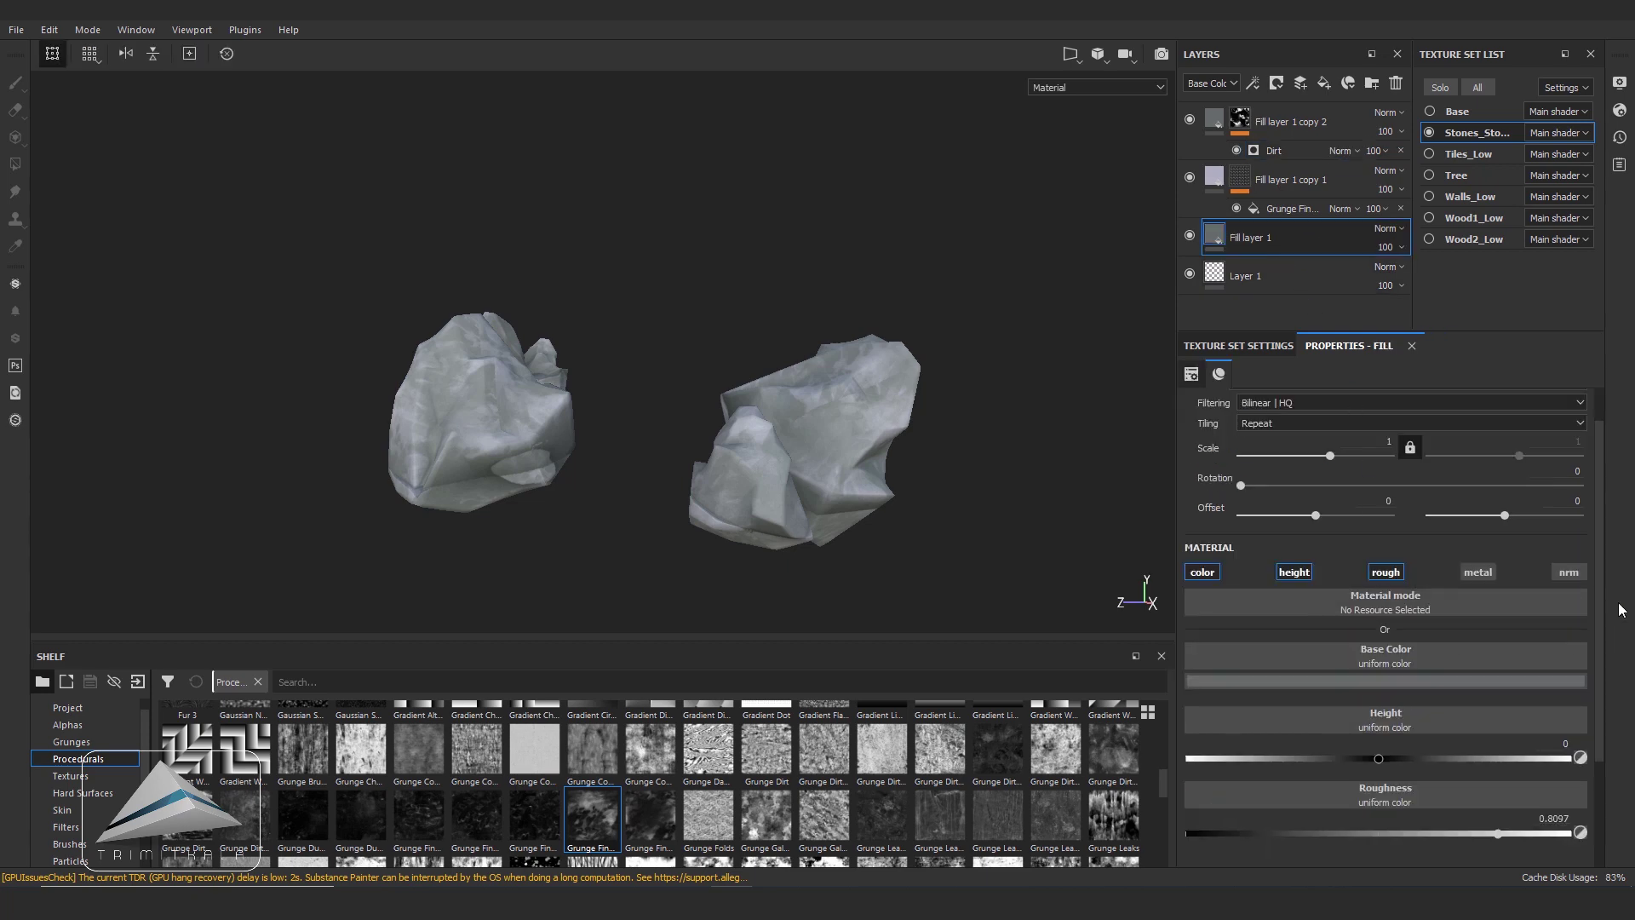
- Add a finely scaled tri-planar BnW Spots 2 height to Fill layer 1 at 13 opacity
scroll(1600, 616, "down", 3)
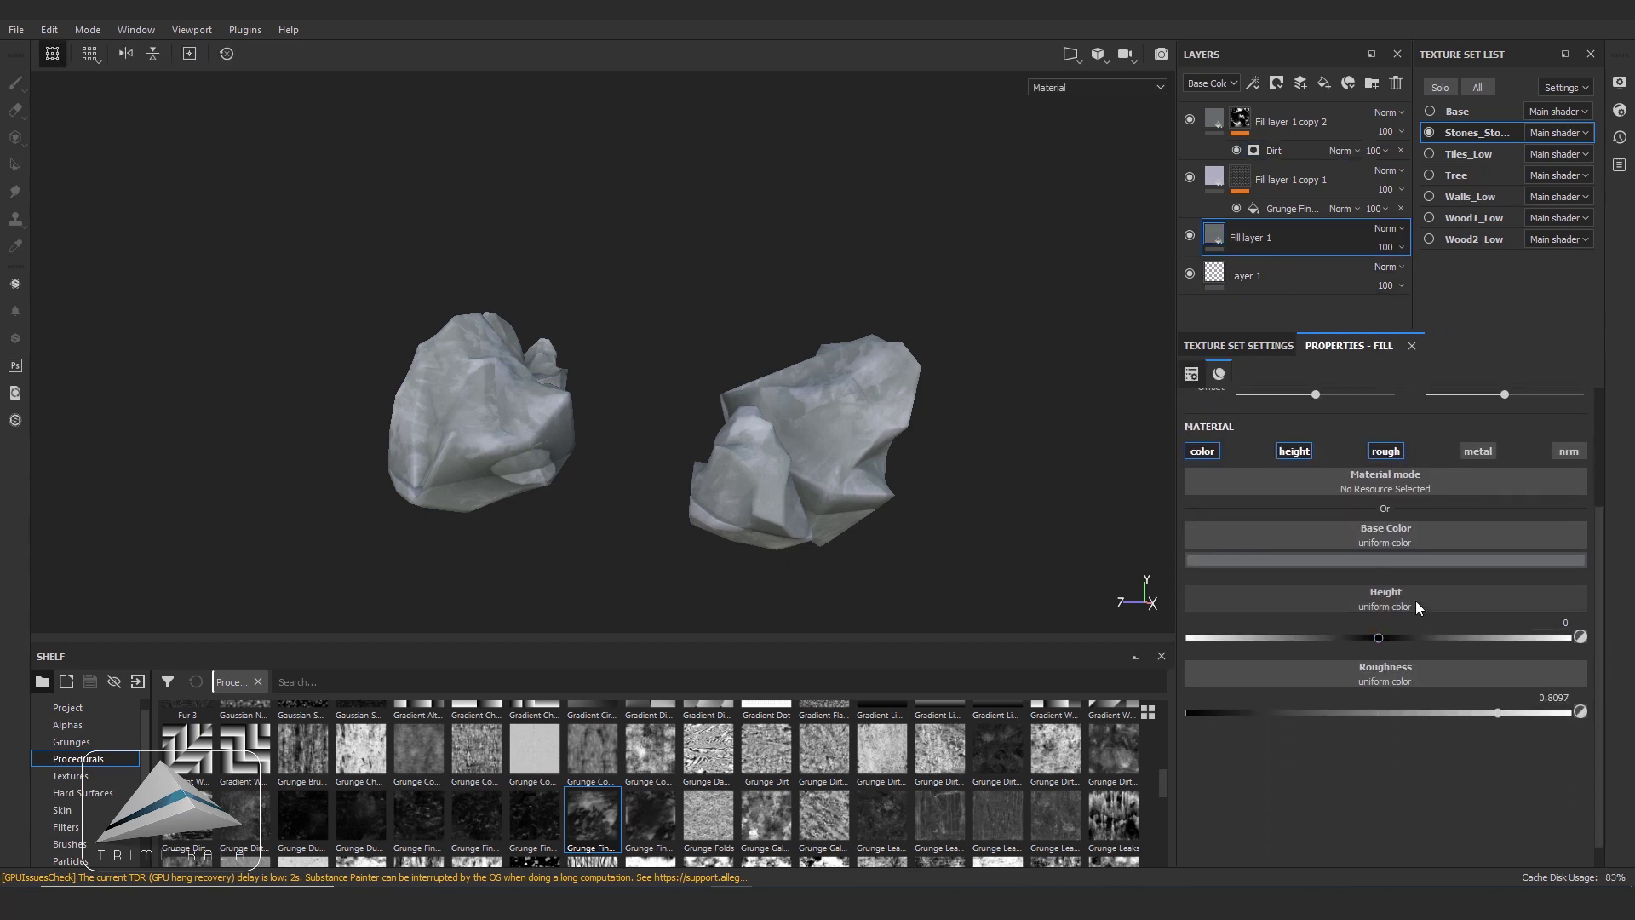
scroll(648, 784, "up", 5)
left_click_drag(650, 732, 1404, 605)
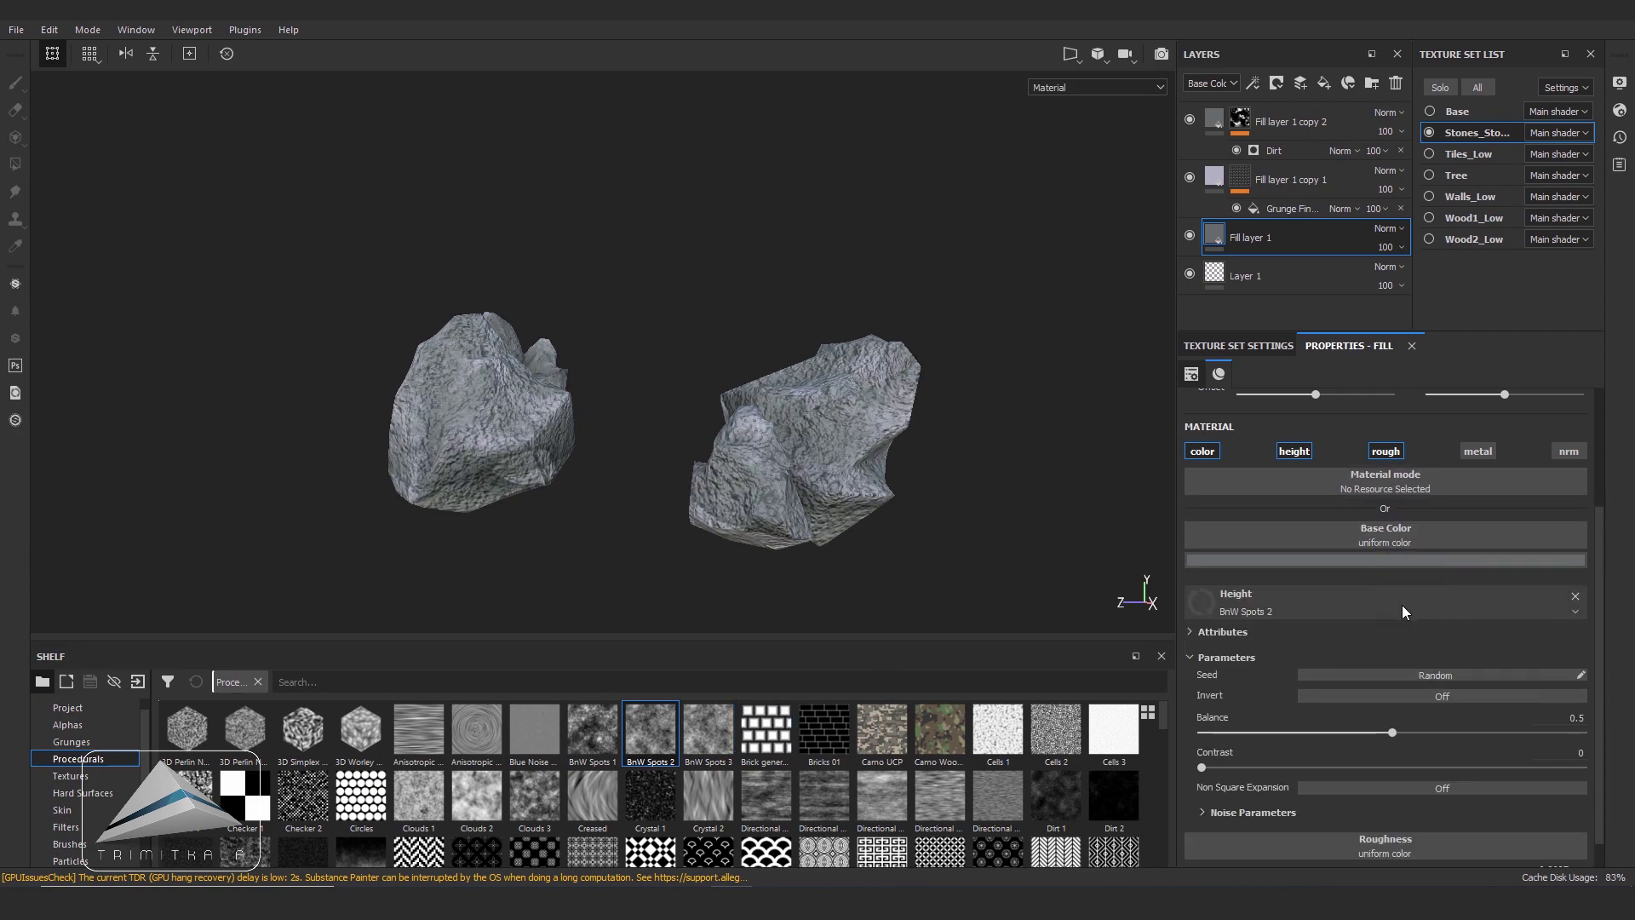
right_click_drag(1072, 465, 1108, 451, "alt")
scroll(1263, 411, "up", 5)
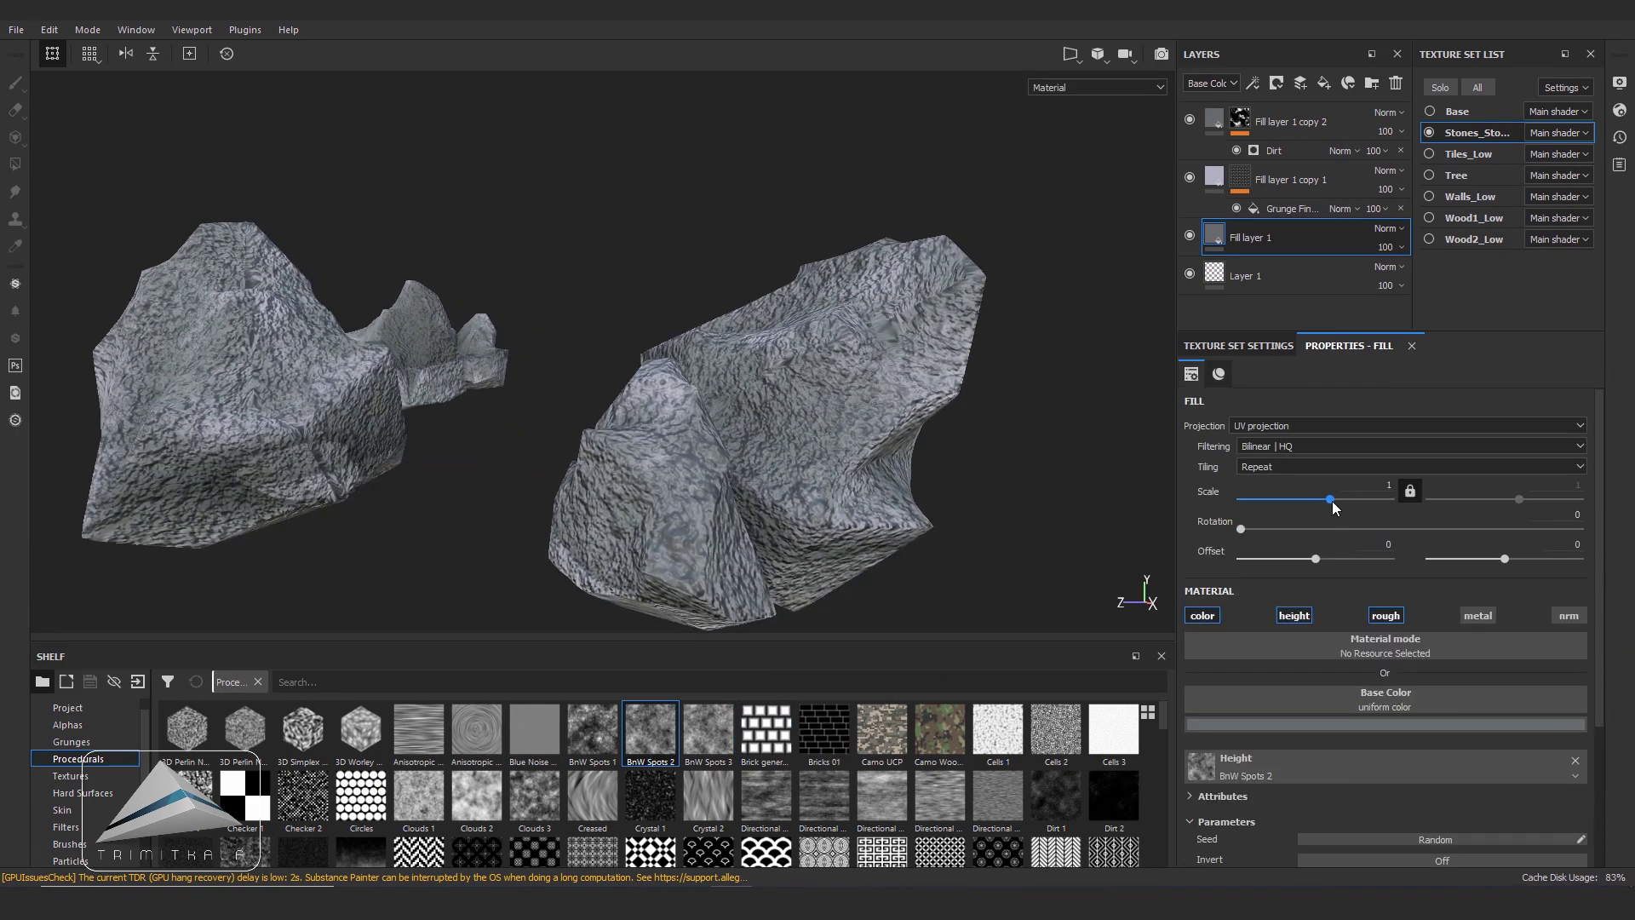
mouse_move(1354, 479)
left_mouse_down()
mouse_move(1391, 479)
mouse_move(1360, 479)
left_mouse_up()
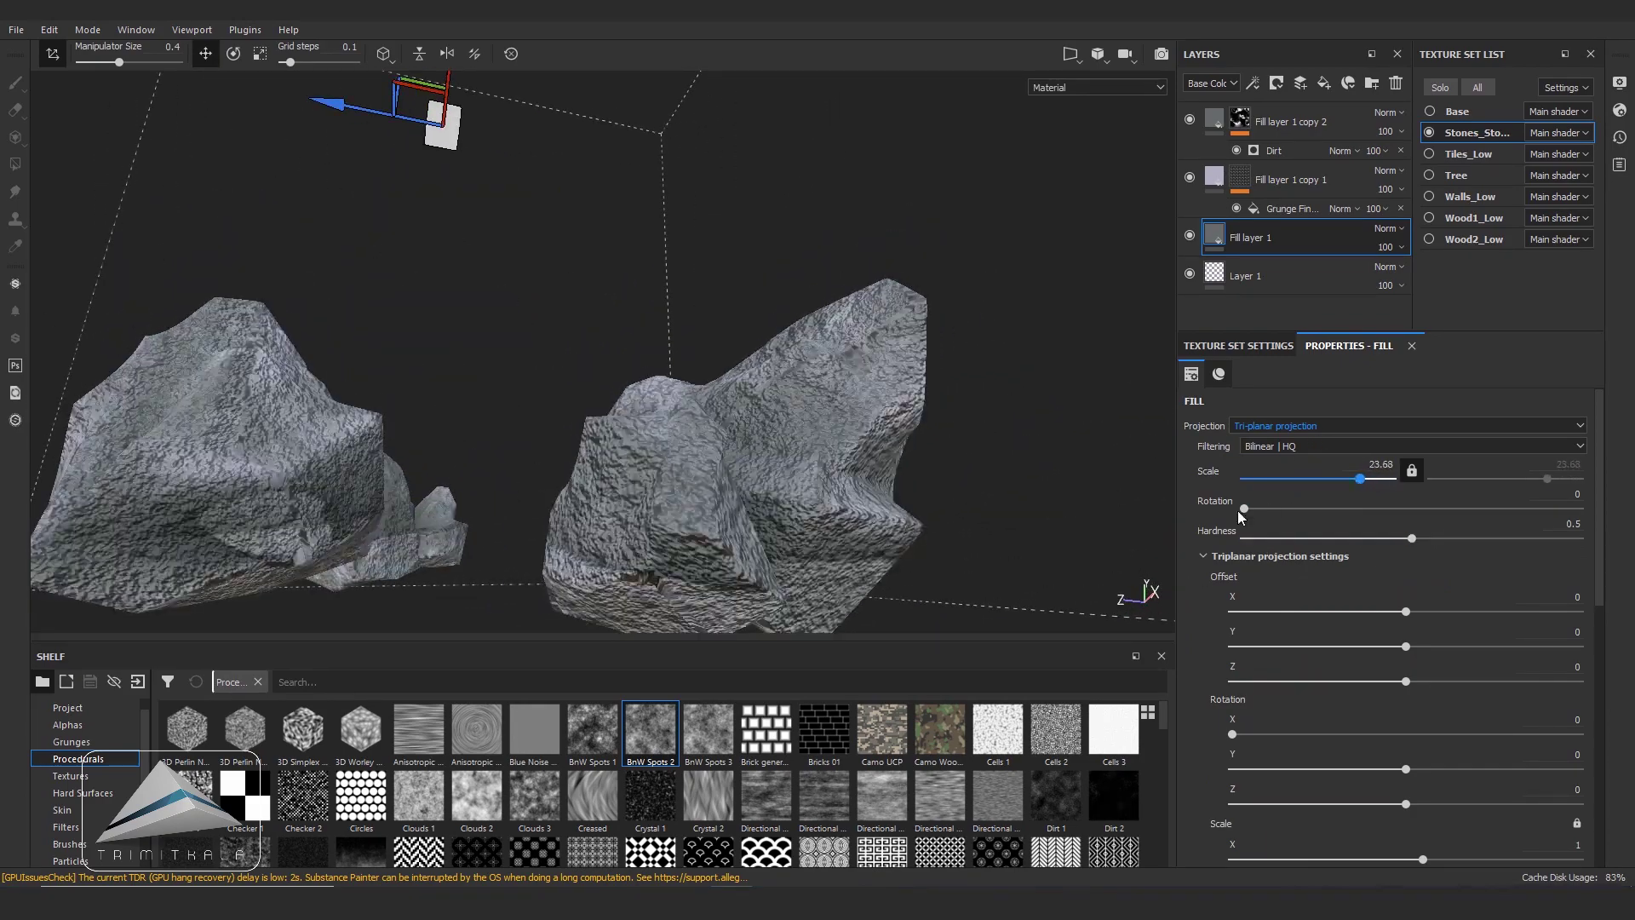
scroll(1120, 351, "down", 4)
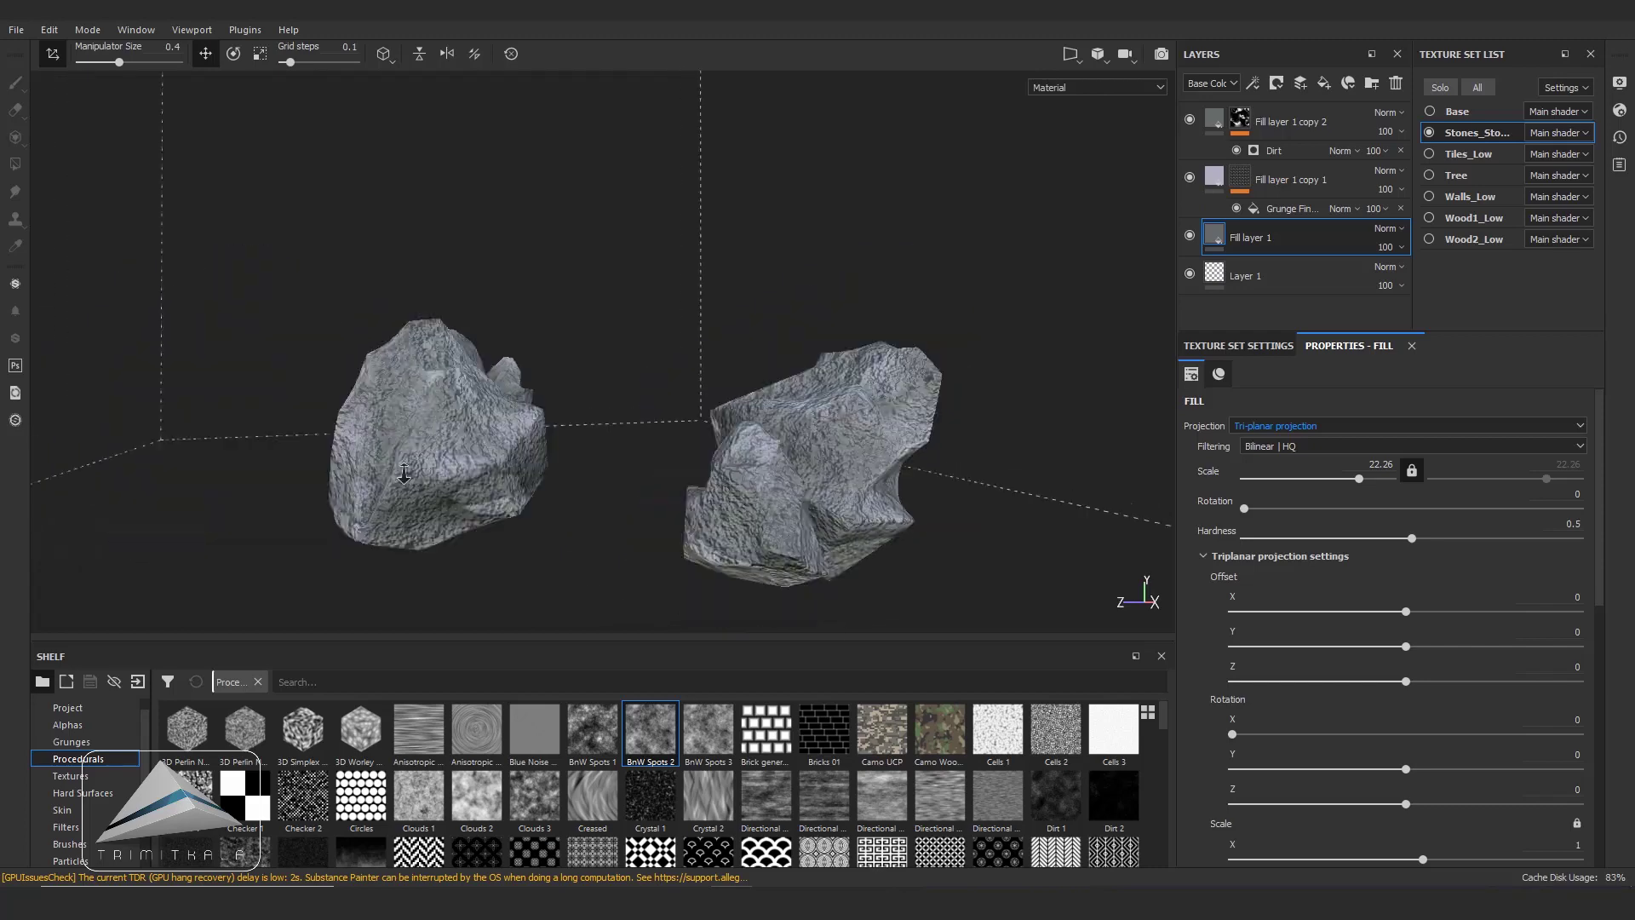
left_click(1218, 84)
left_click(1218, 110)
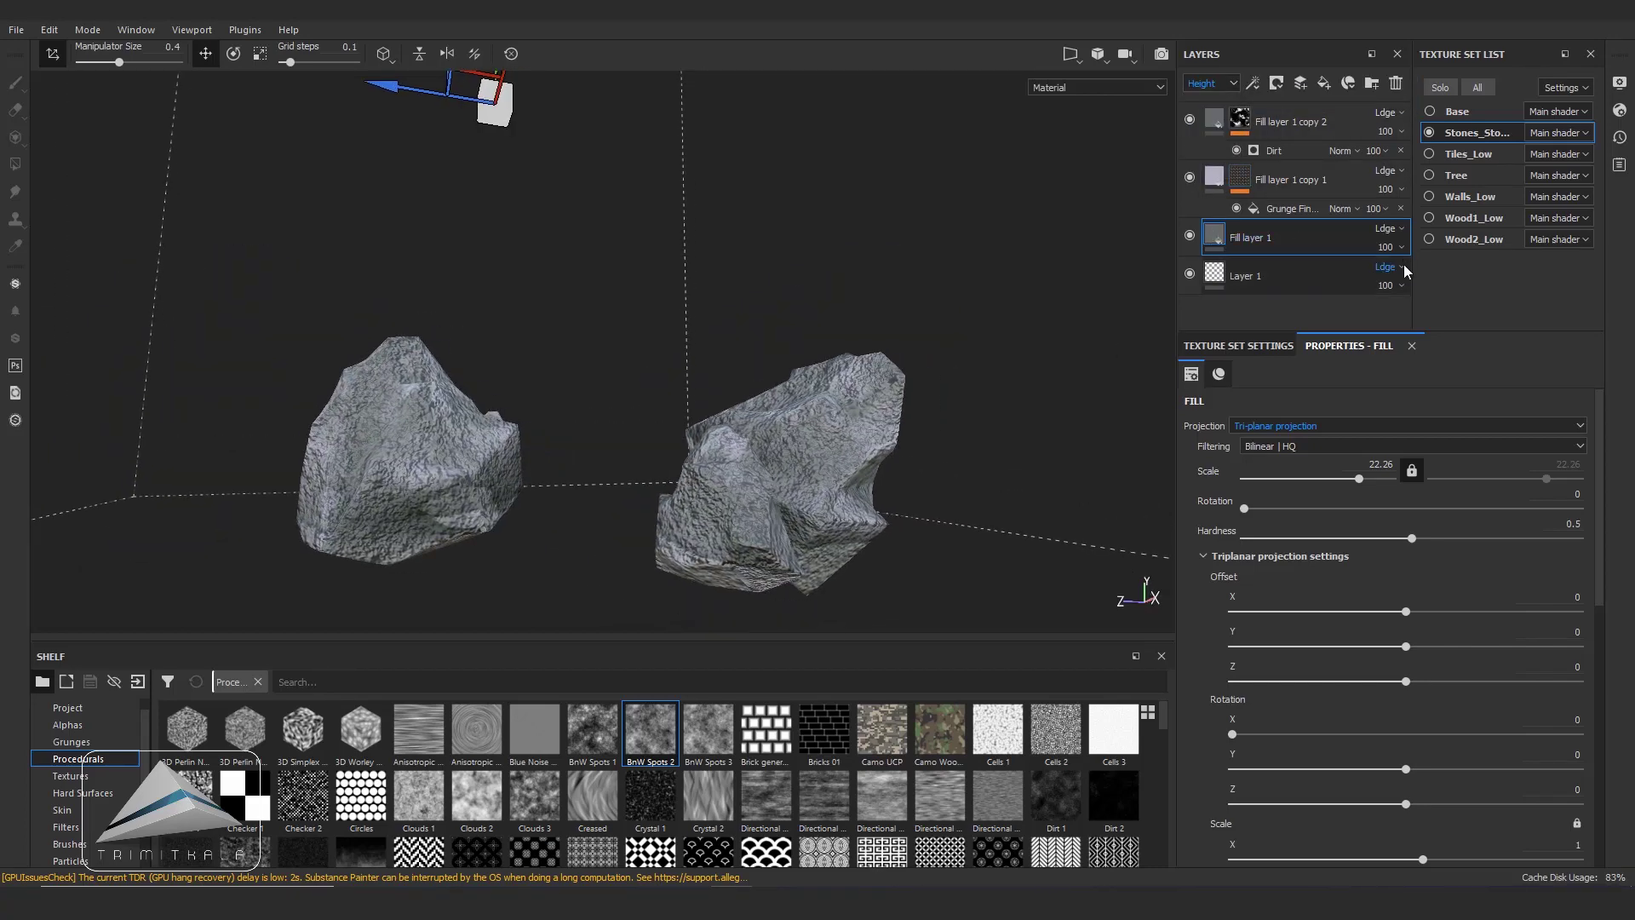
left_click_drag(1450, 277, 1405, 284)
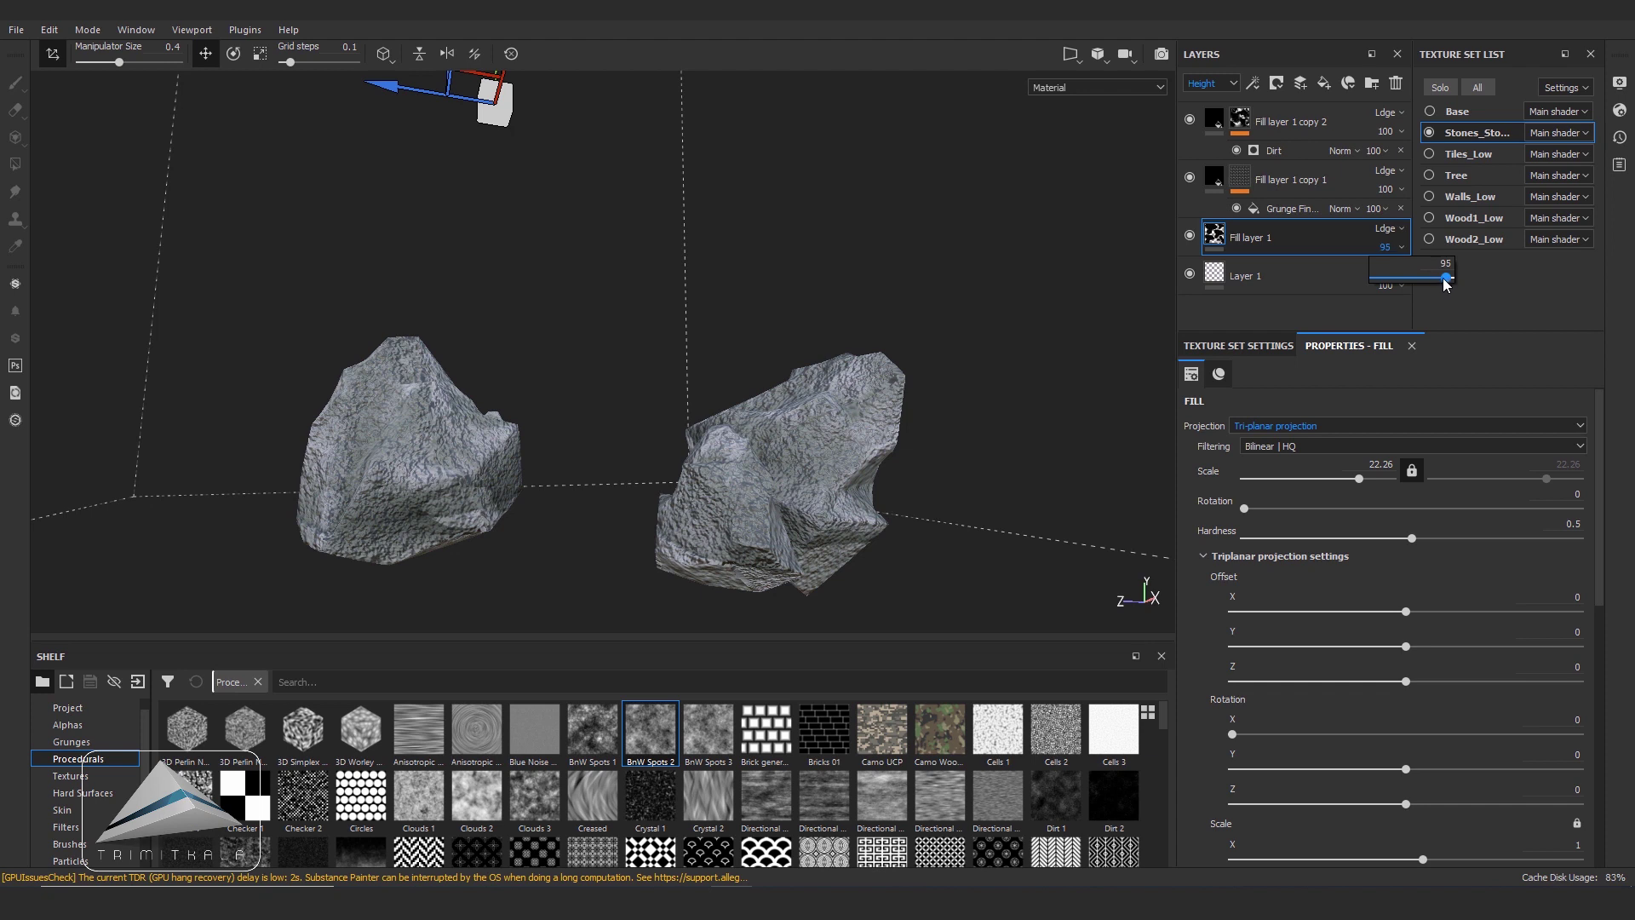
left_click_drag(1396, 283, 1386, 284)
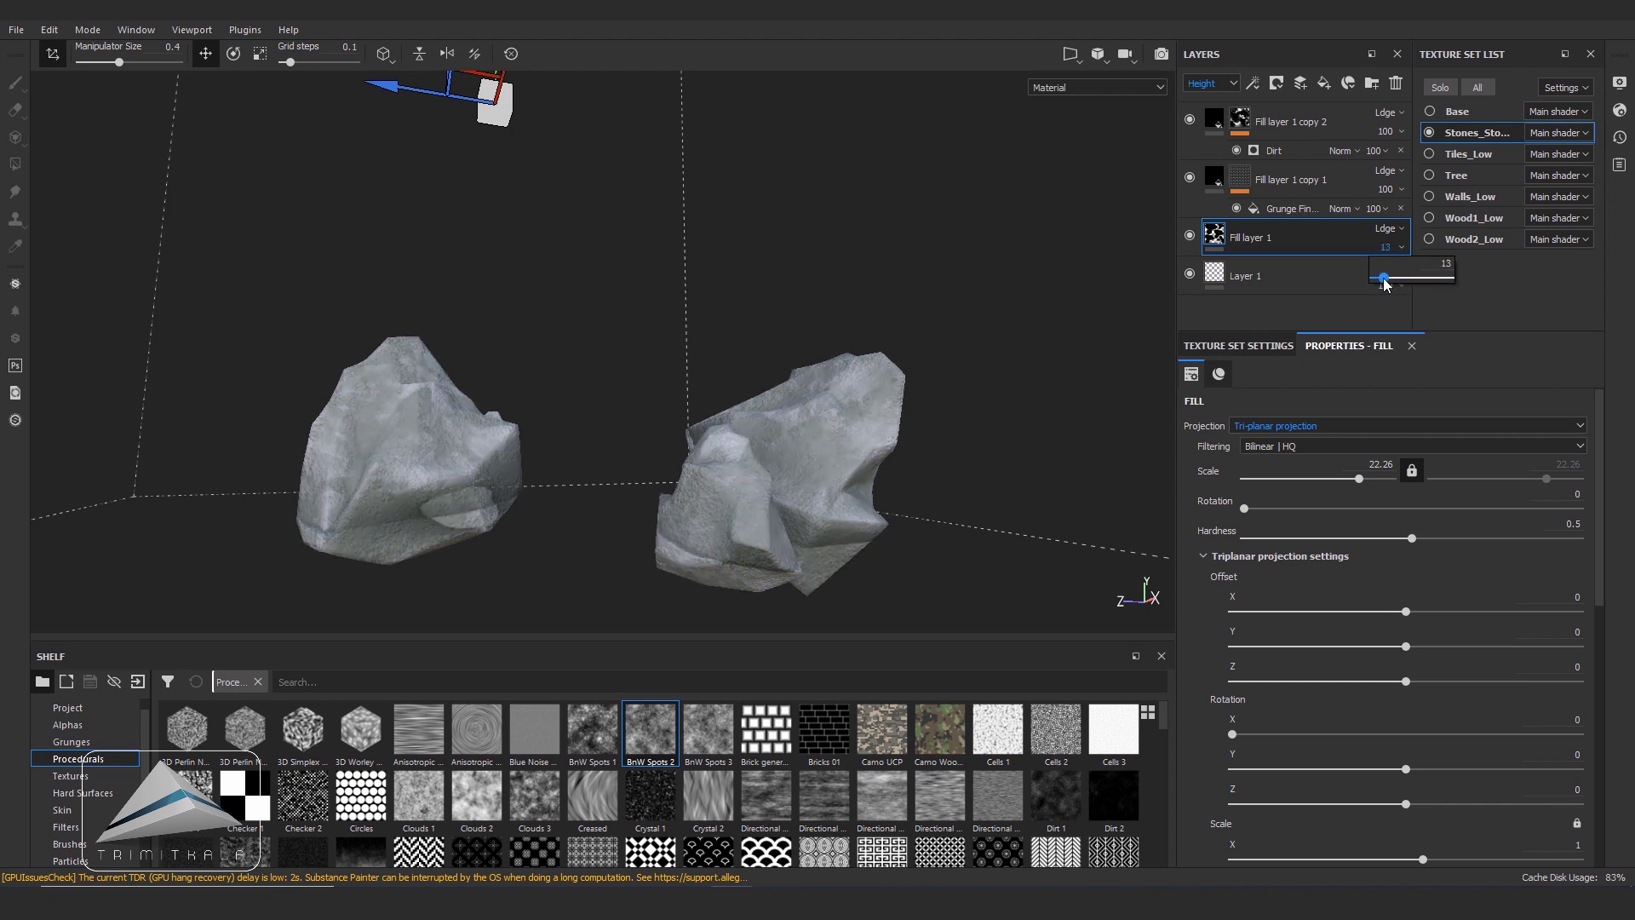
- Duplicate Fill layer 1 copy 1 to create Fill layer 1 copy 3
left_click(1213, 119)
left_click(1240, 179)
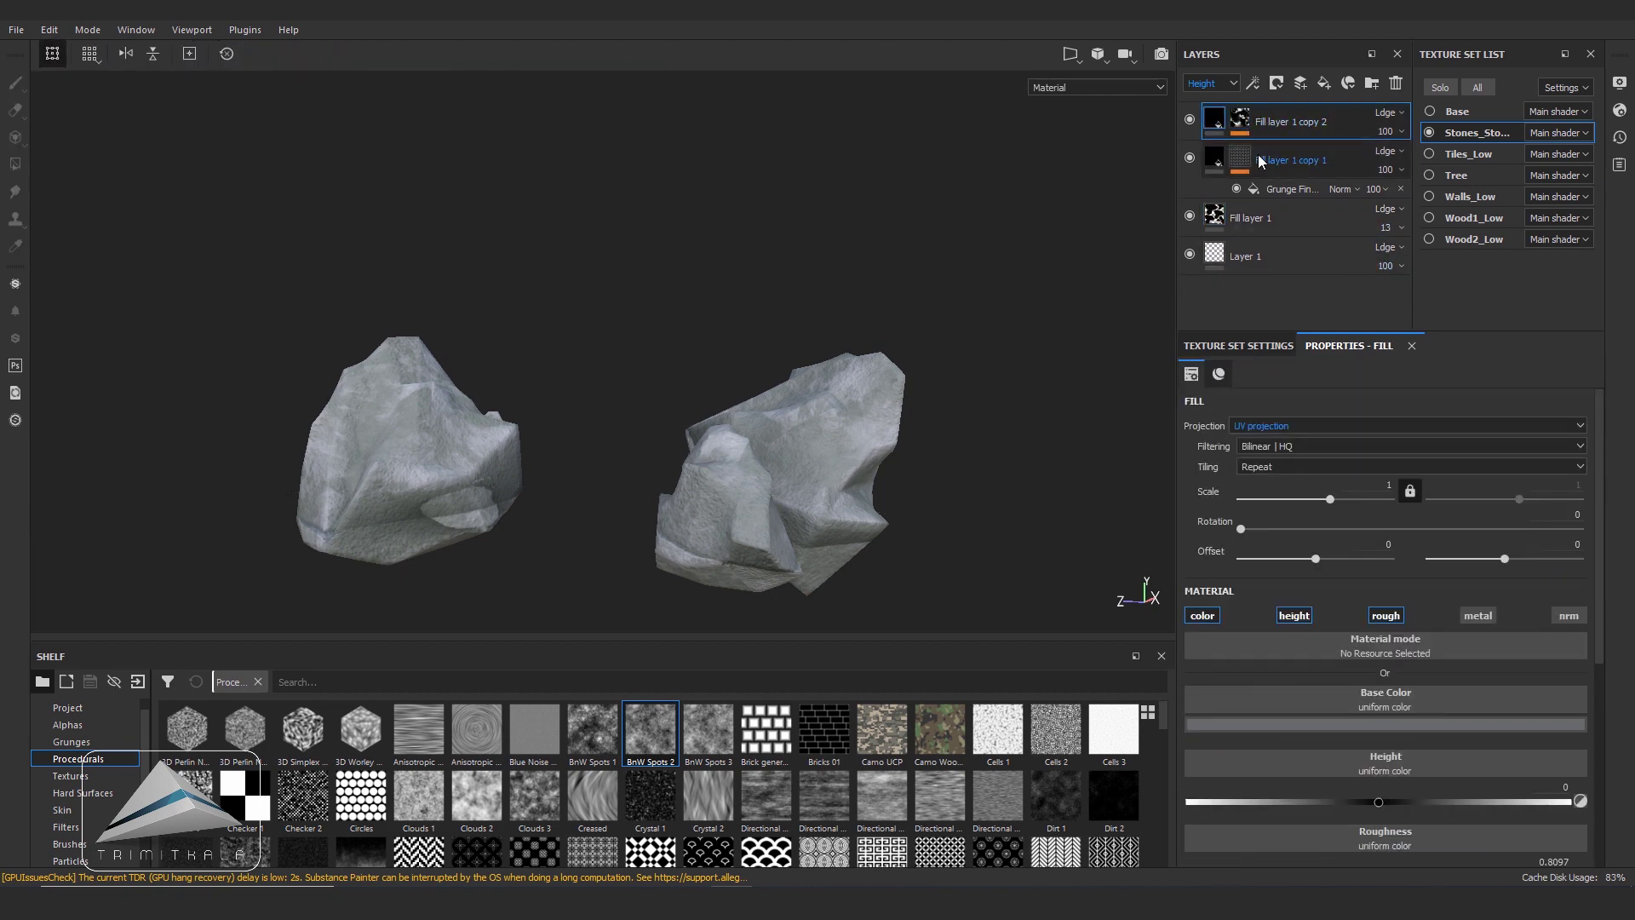
left_click(1240, 203)
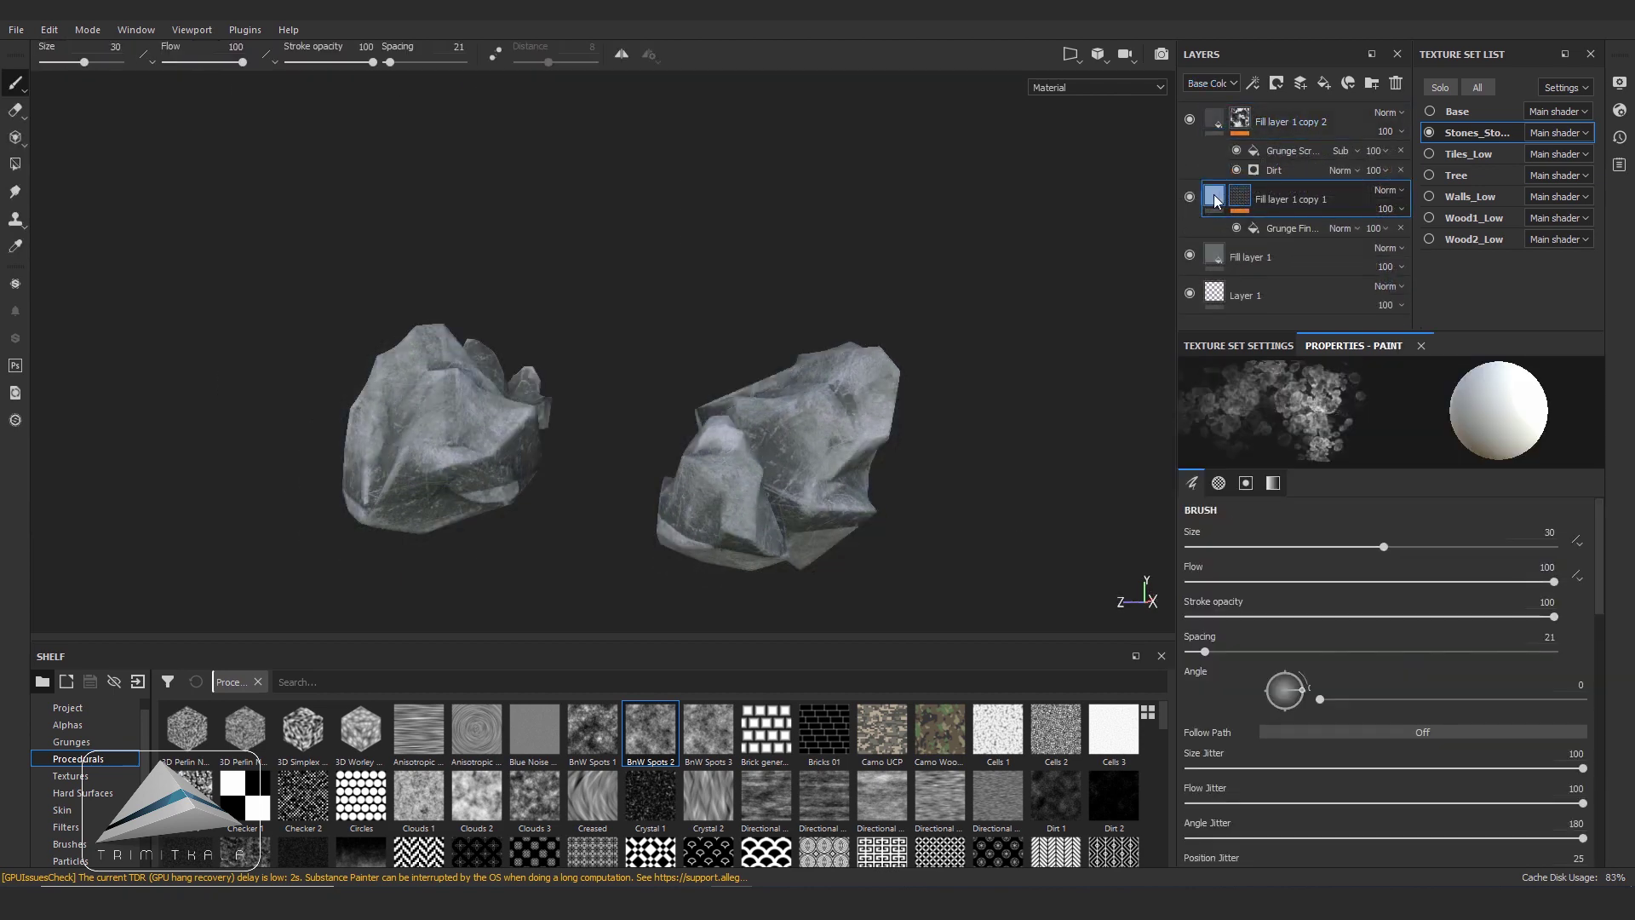
left_click(1217, 201)
key("ctrl+d")
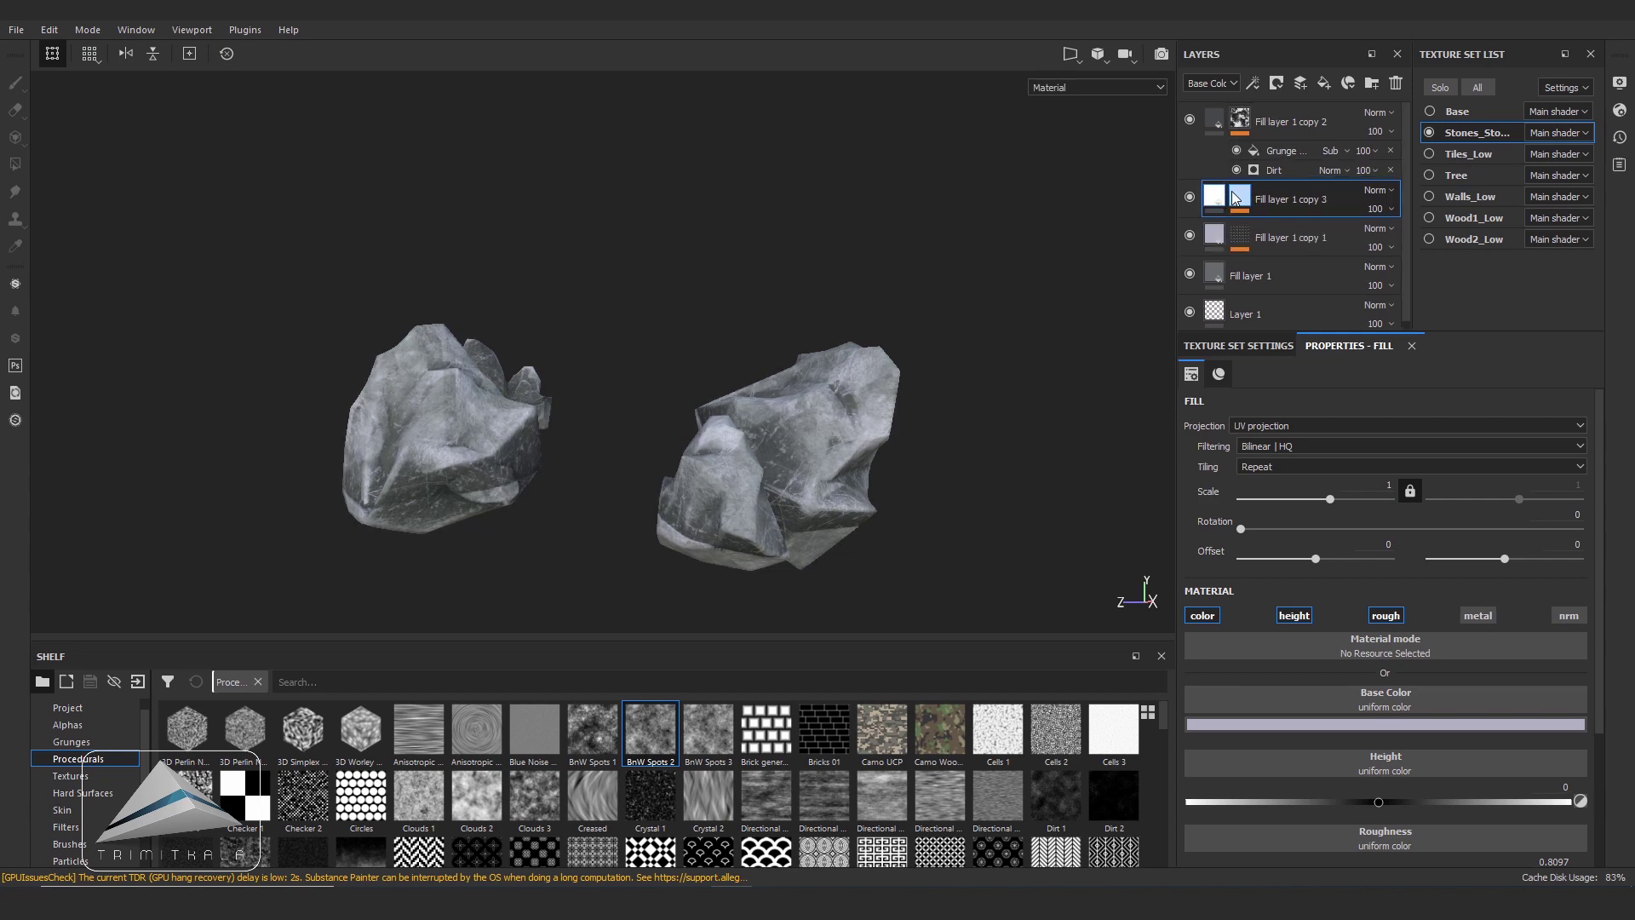
- Move copy 3 to the top with a Fiber Glass Edge Wear mask: Wear 0.44, Contrast 0.47, Grunge 0.23
left_click_drag(1227, 194, 1217, 121)
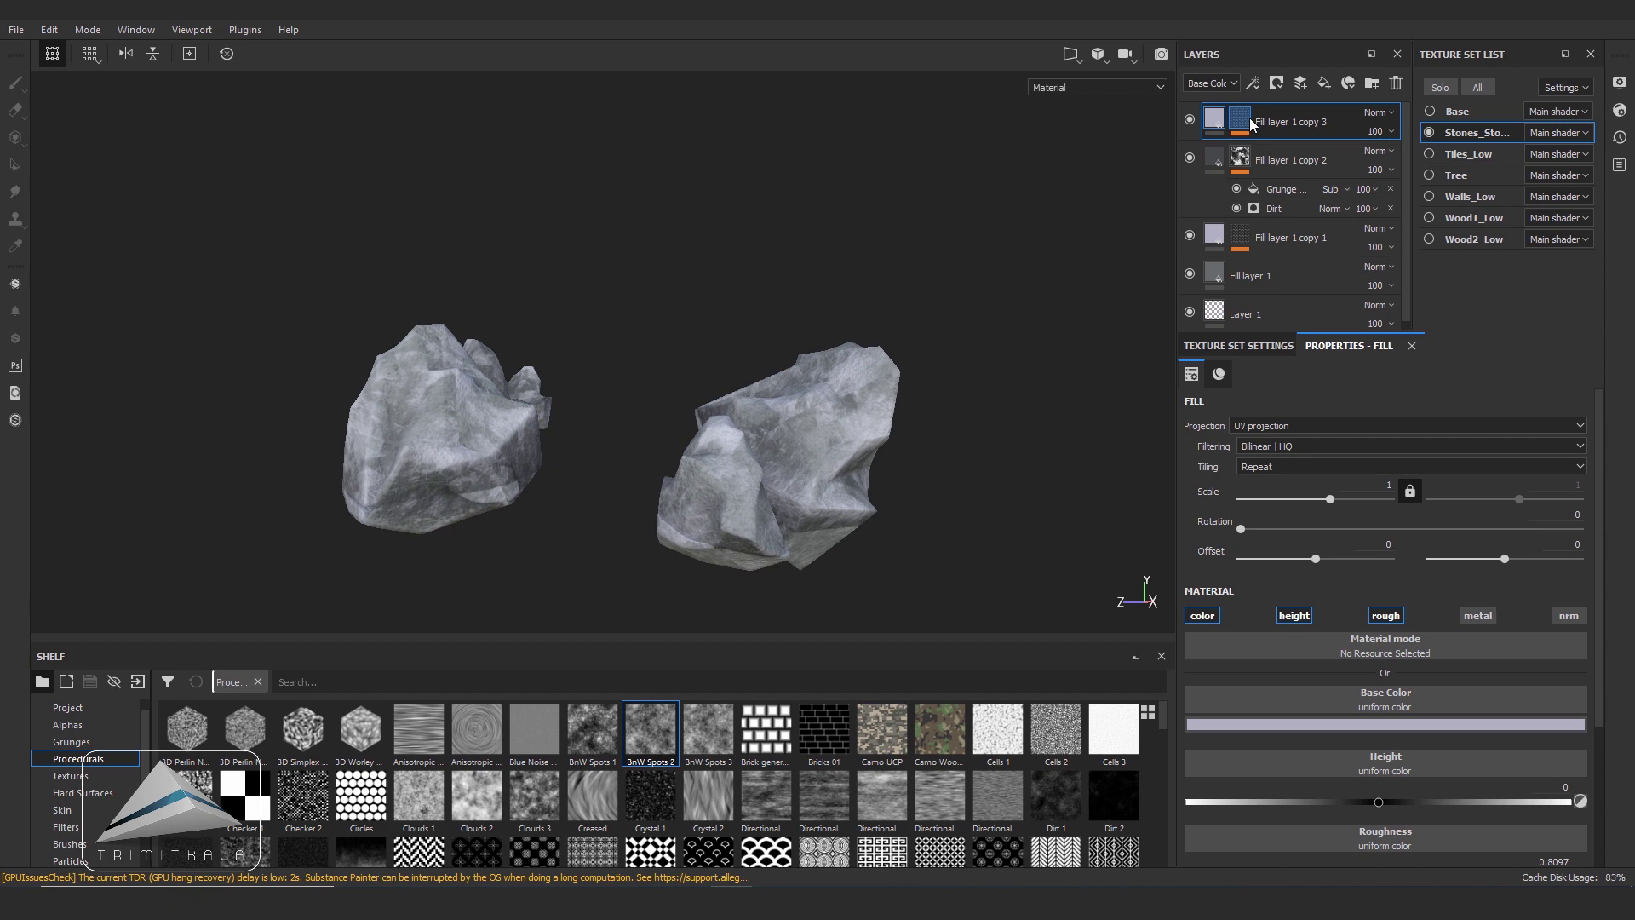
key("1")
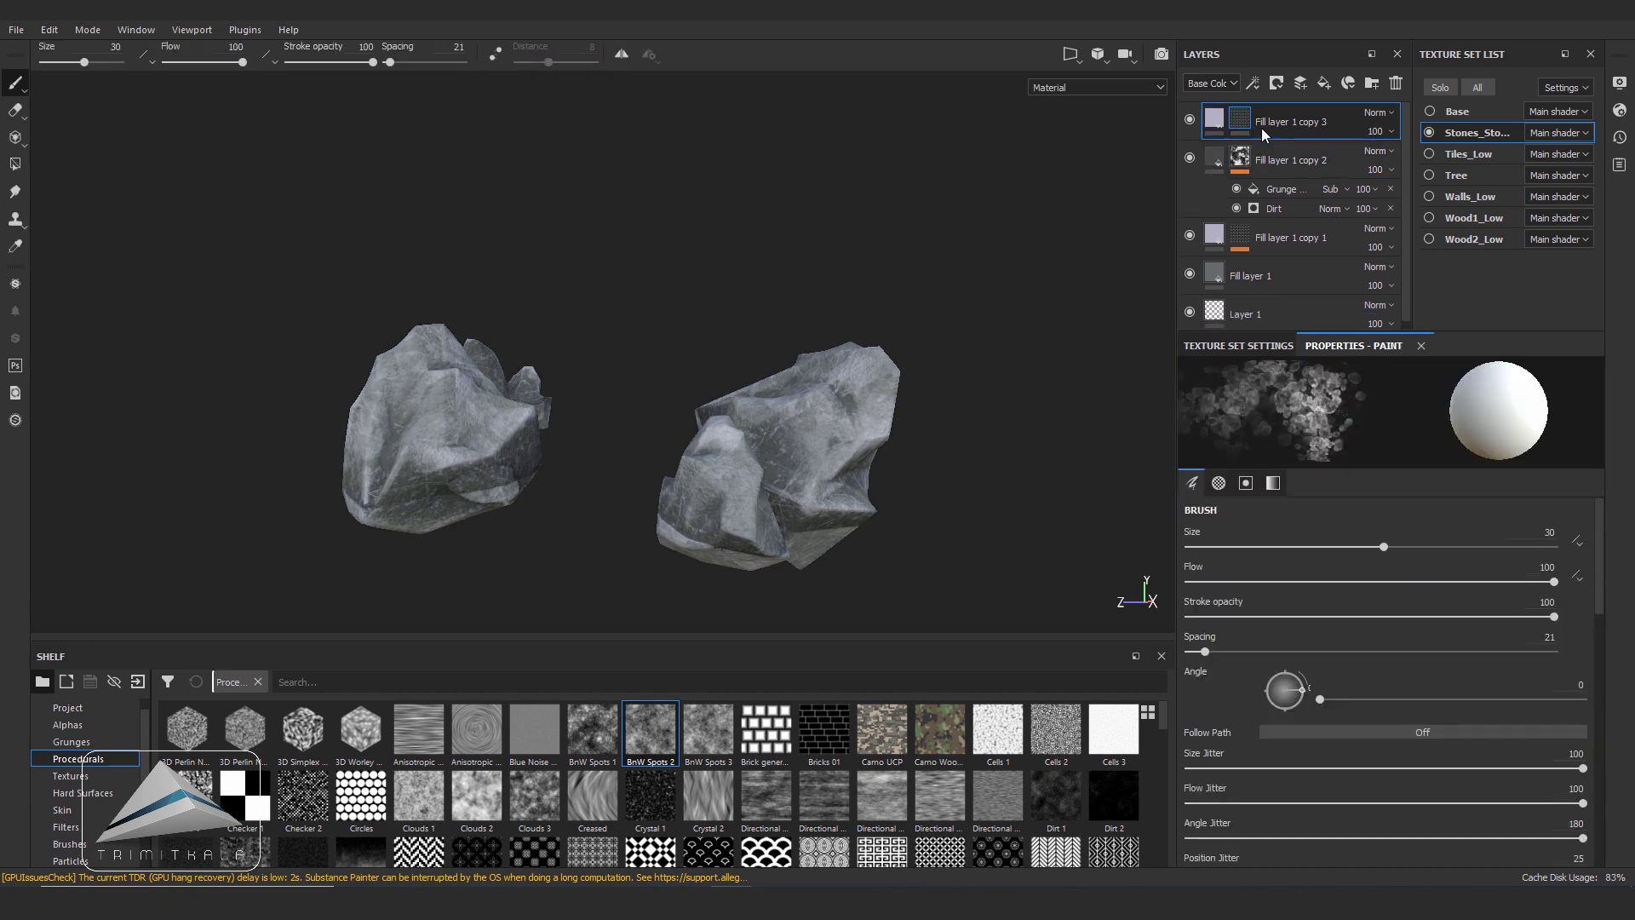
right_click(1245, 116)
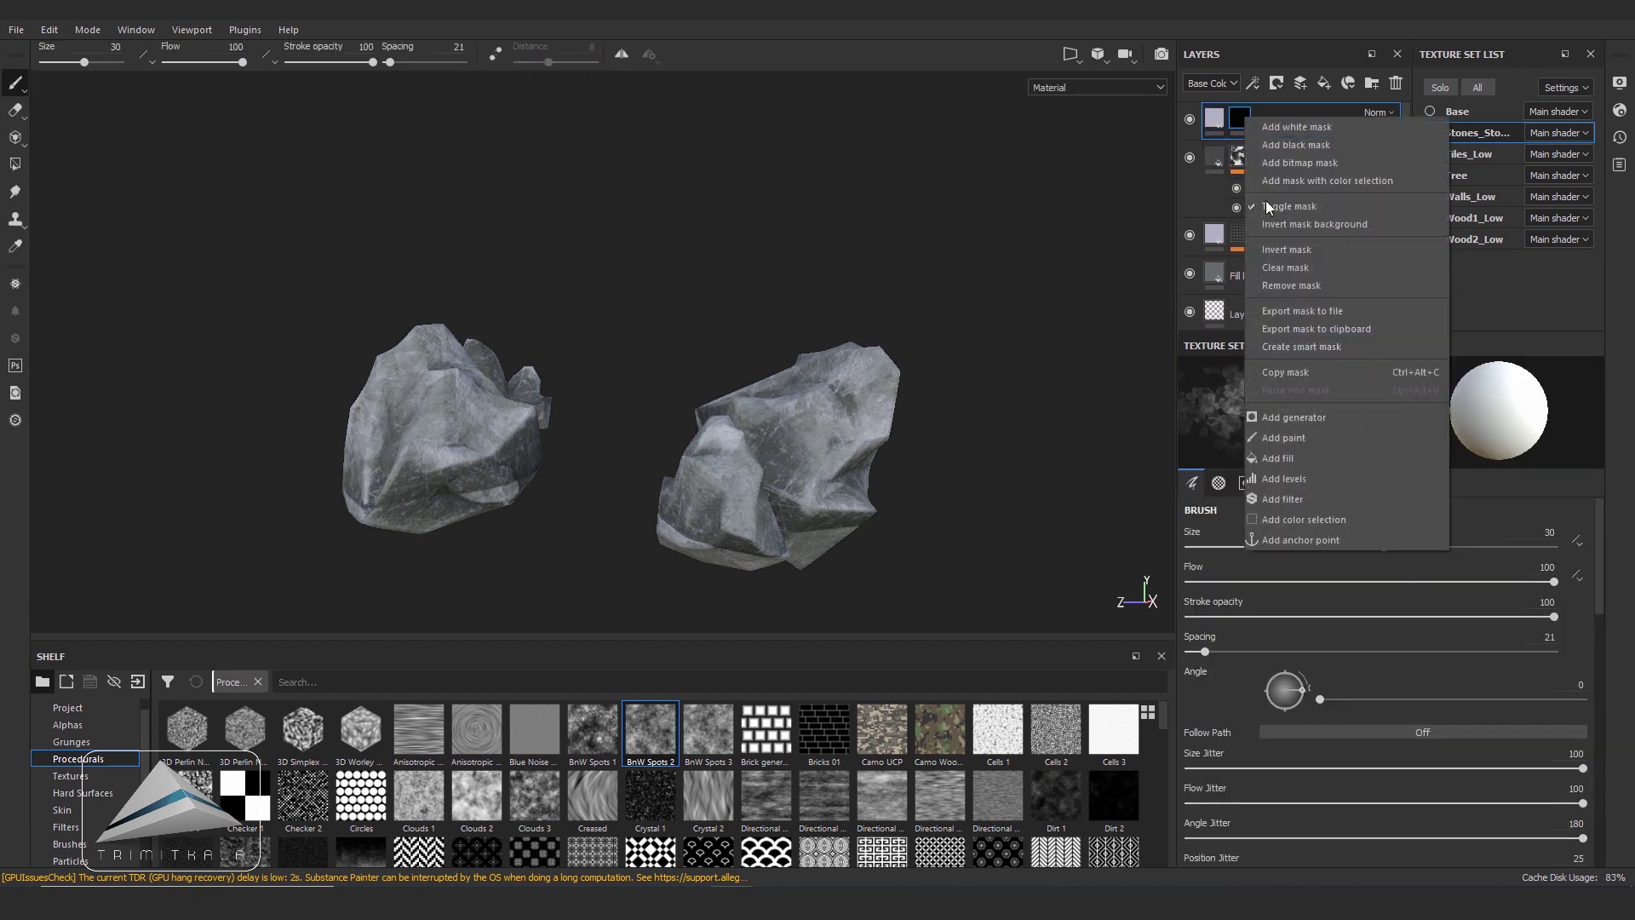
left_click(1321, 417)
left_click(1544, 406)
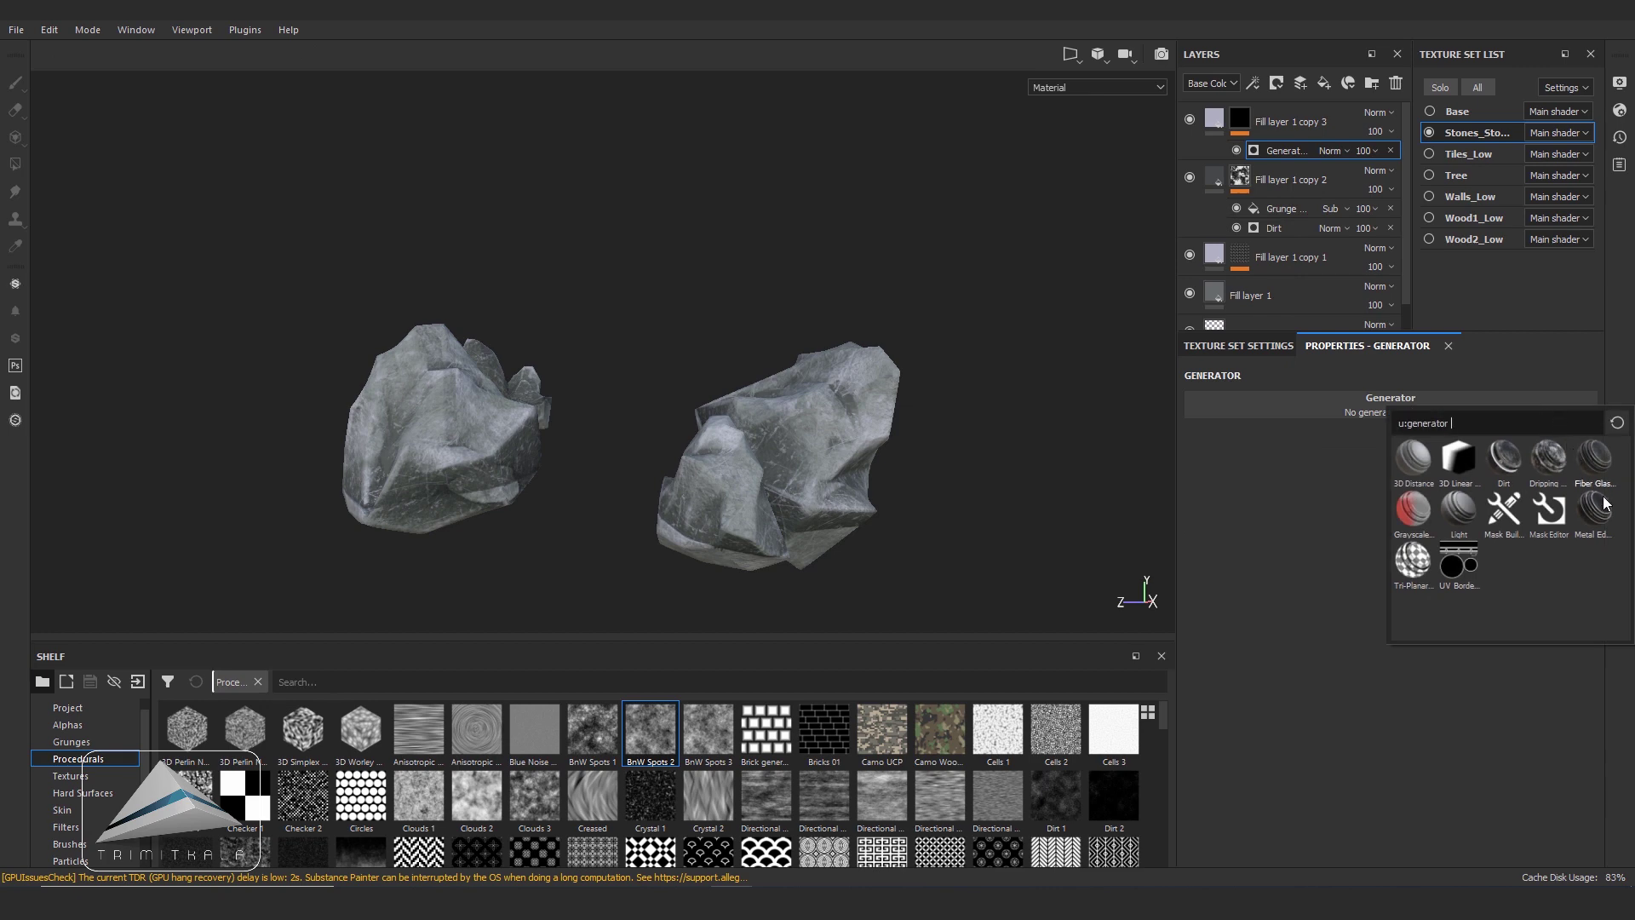
left_click(1596, 460)
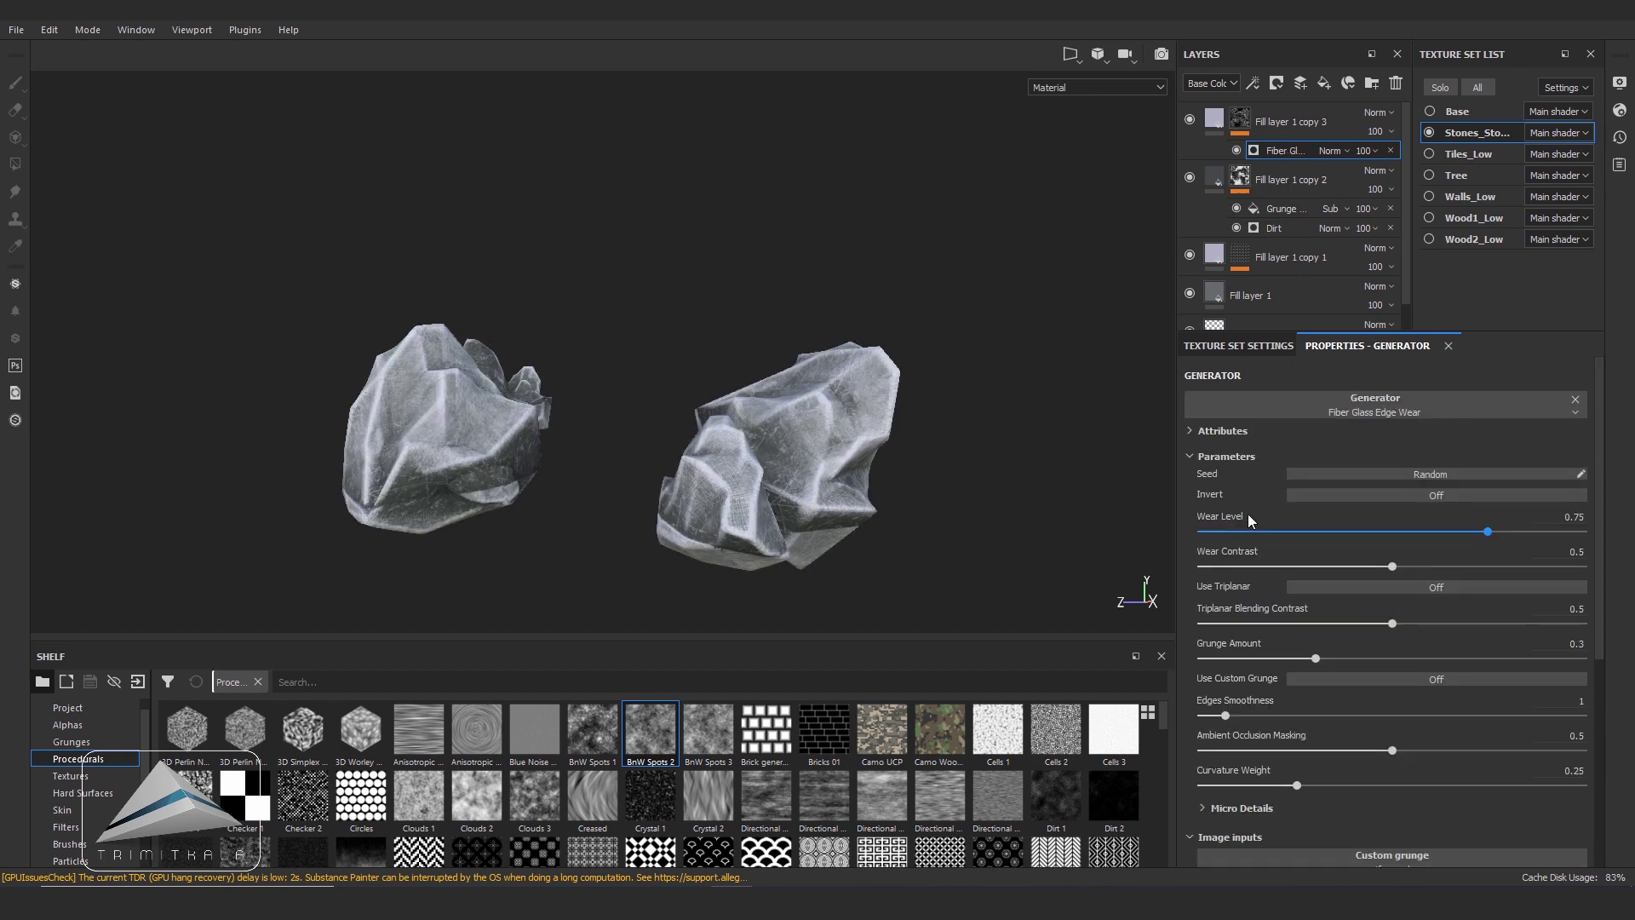
left_click_drag(1488, 531, 1369, 555)
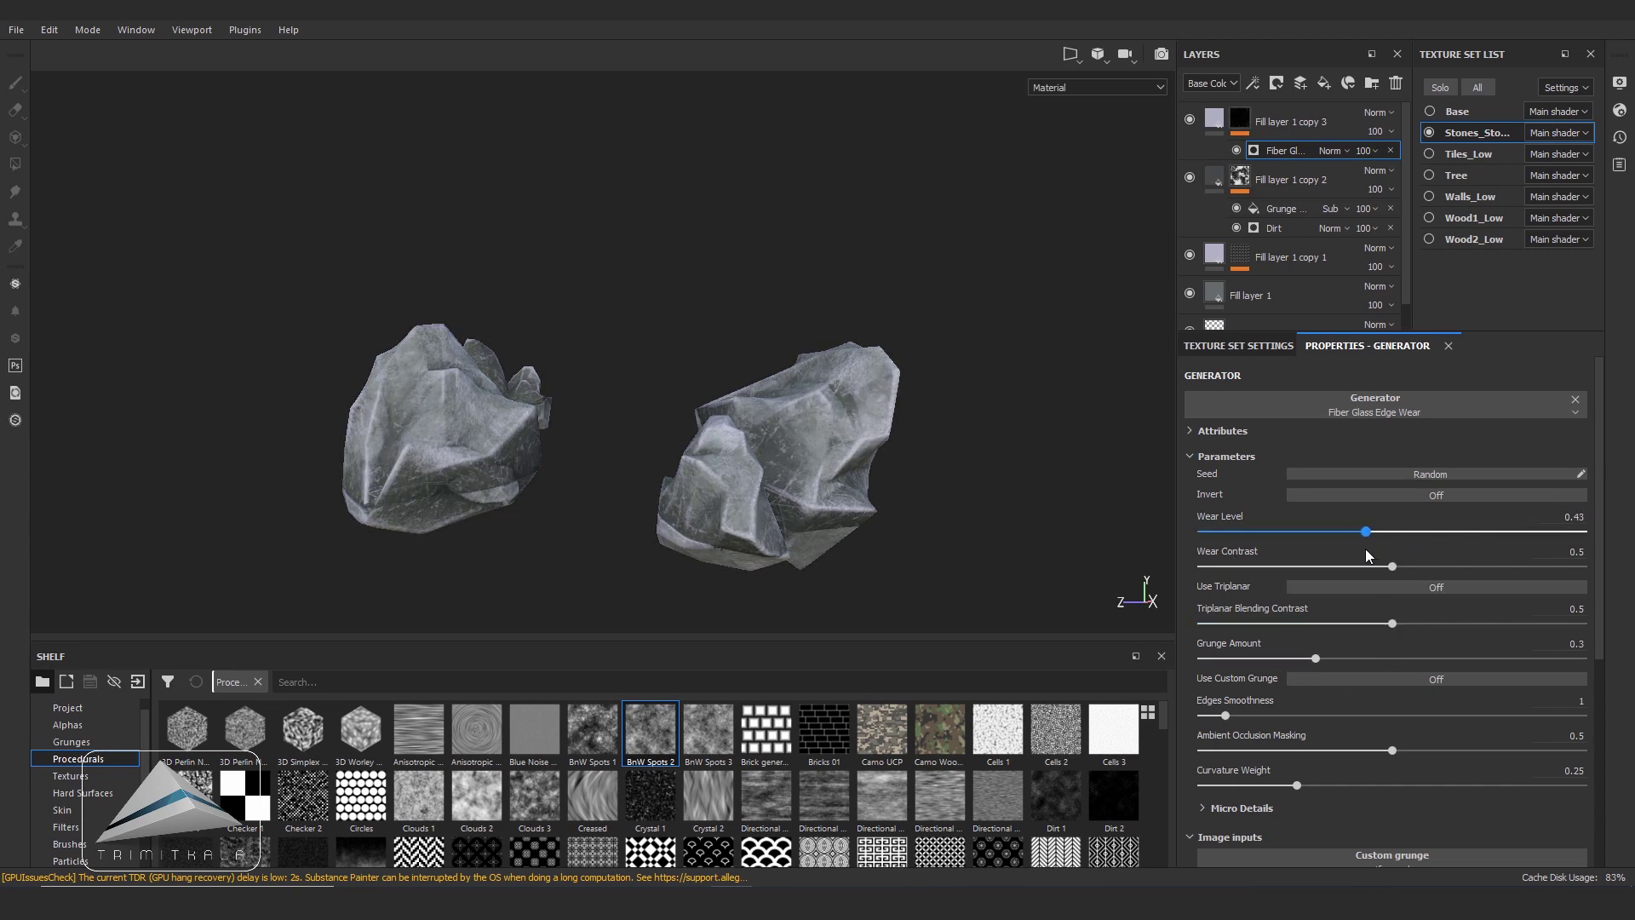
left_click_drag(1392, 567, 1380, 567)
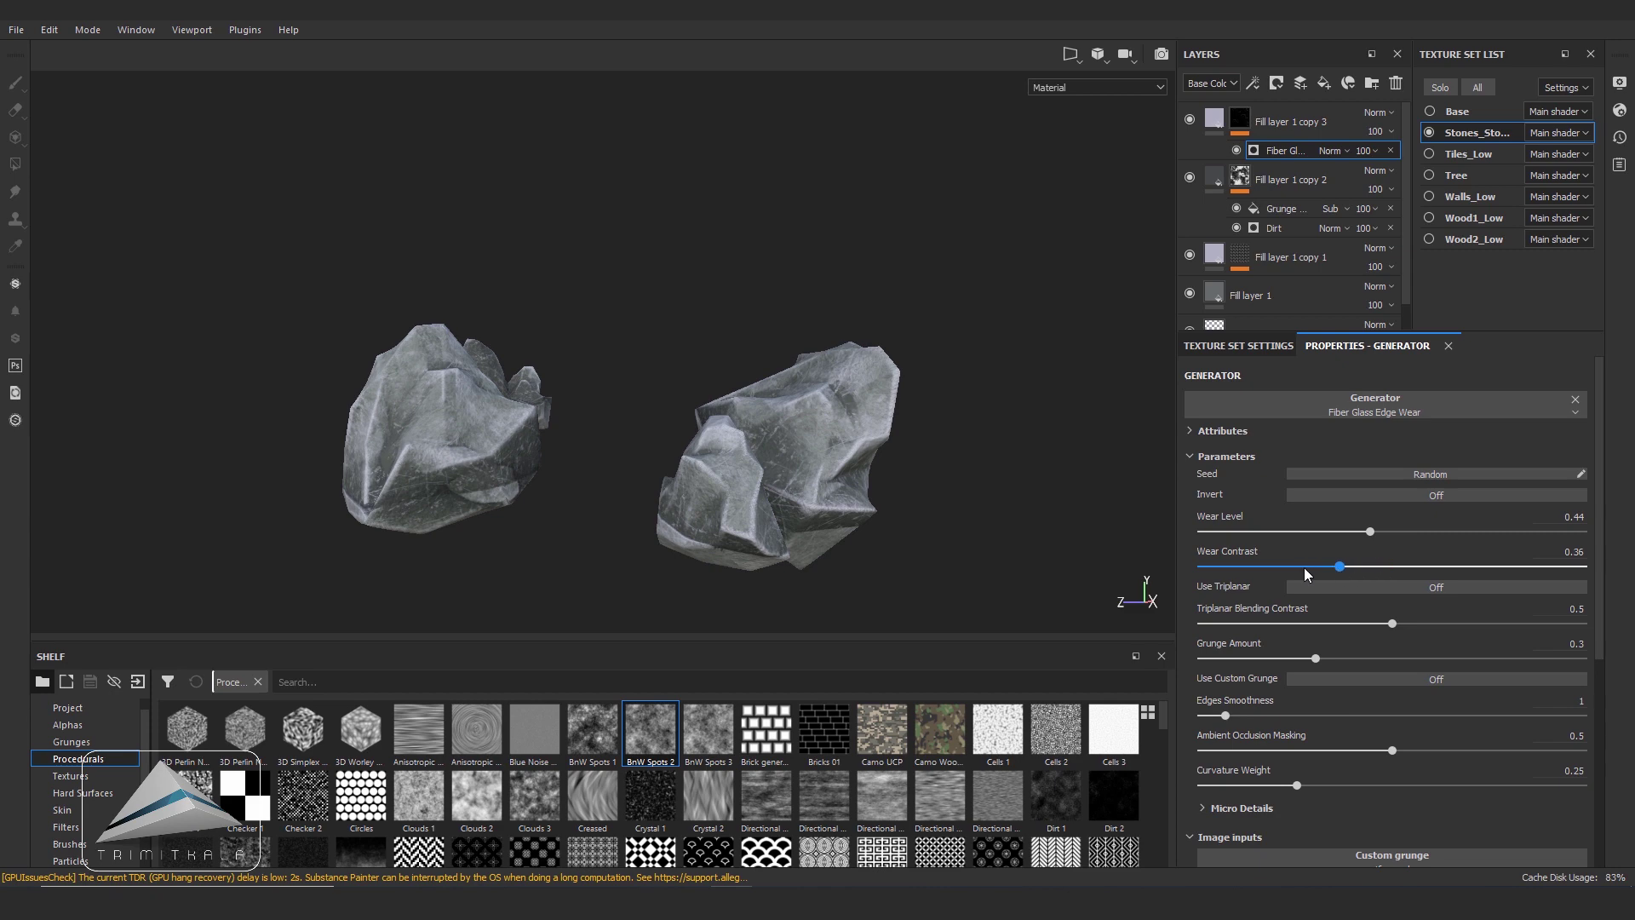
mouse_move(1318, 659)
left_mouse_down()
mouse_move(1256, 664)
mouse_move(1289, 679)
left_mouse_up()
mouse_move(913, 503)
left_mouse_down("alt")
mouse_move(548, 468)
mouse_move(808, 471)
mouse_move(902, 508)
mouse_move(693, 478)
mouse_move(876, 485)
mouse_move(904, 588)
mouse_move(920, 500)
mouse_move(876, 541)
left_mouse_up("alt")
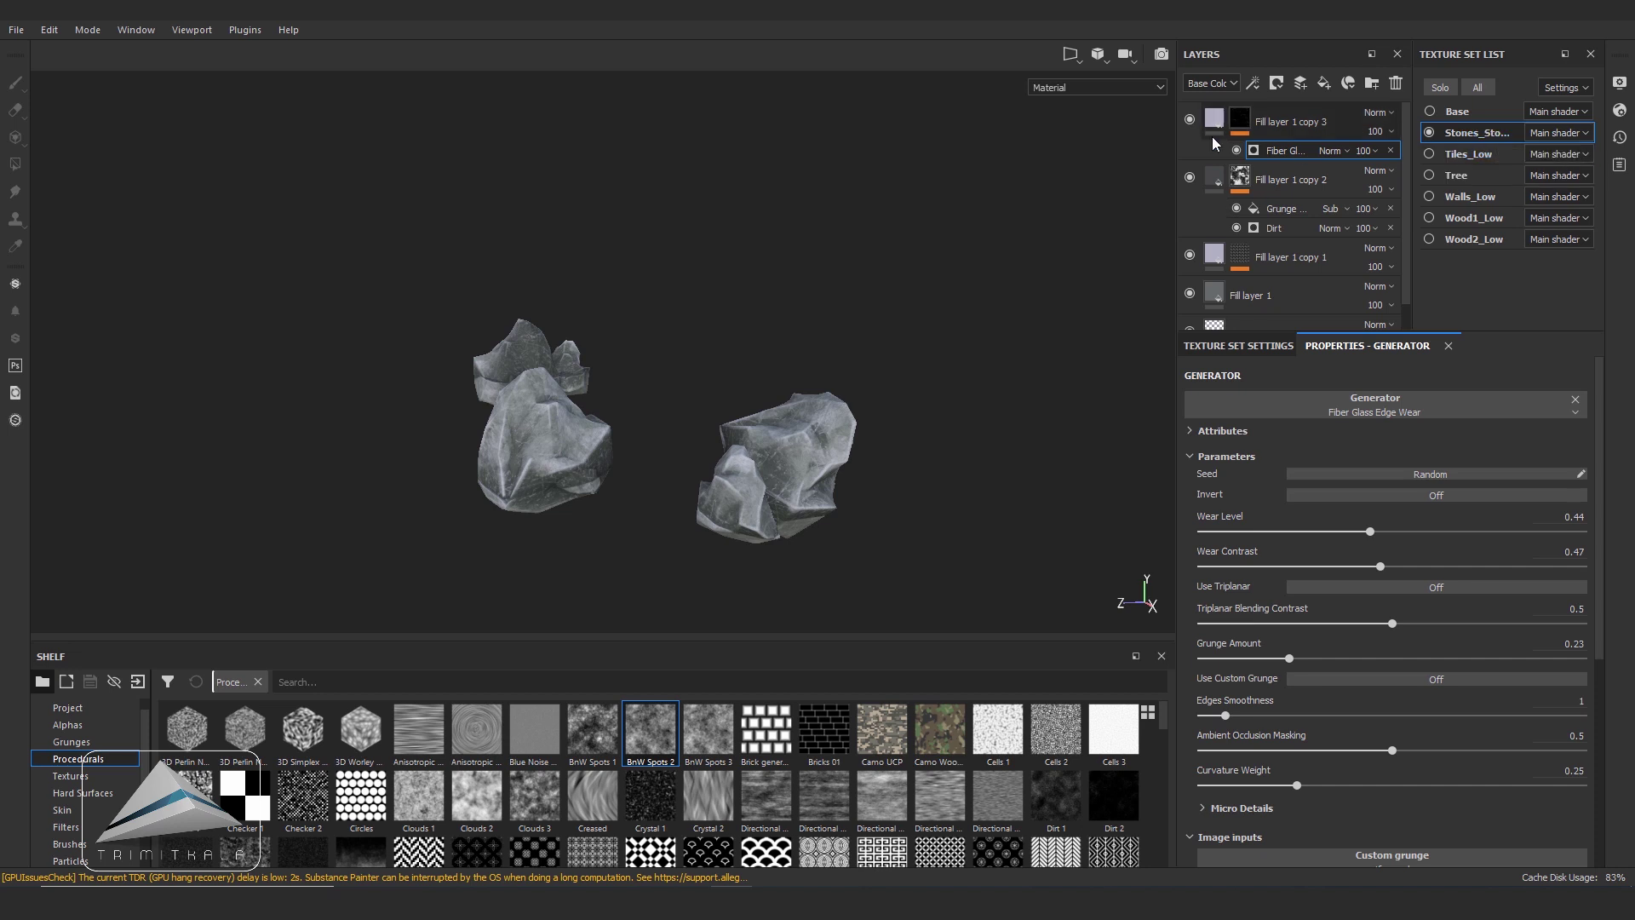
left_click(1368, 87)
- Name the new folder 'Stone Base Color' and move the stone fill layers into it
double_click(1306, 119)
type("Stone Base Color")
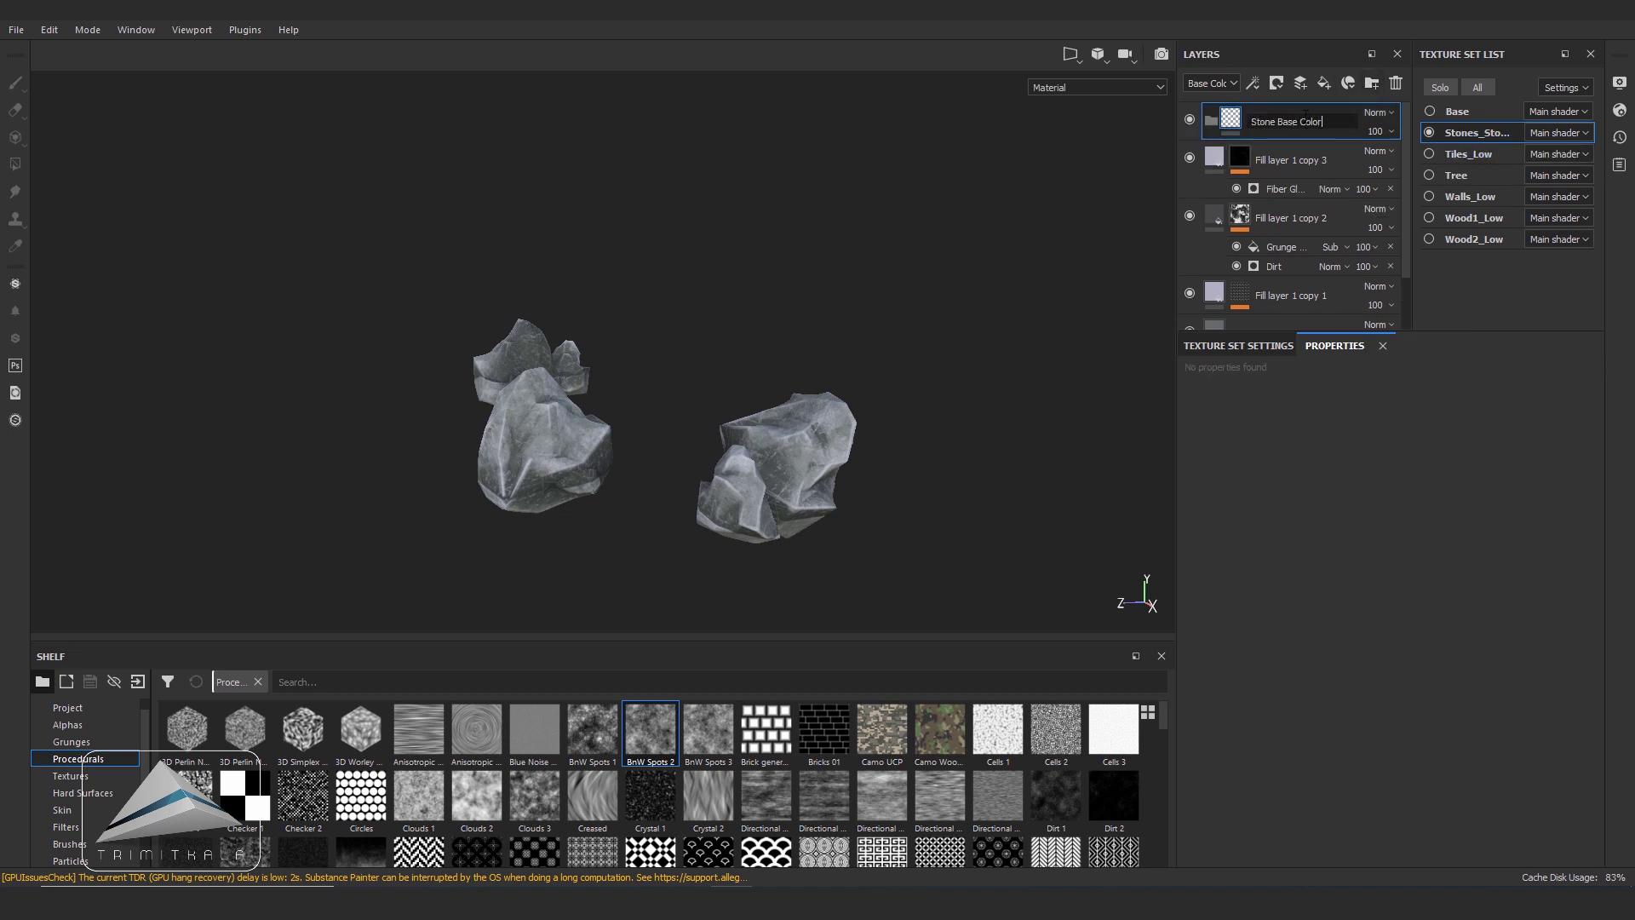
key("Return")
left_click(1295, 160)
left_click(1278, 313, "shift")
left_click_drag(1231, 160, 1228, 115)
- Add green moss fill layers with Paint, Dirt and Light mask effects over the rocks
right_click(1285, 255)
left_click(1312, 320)
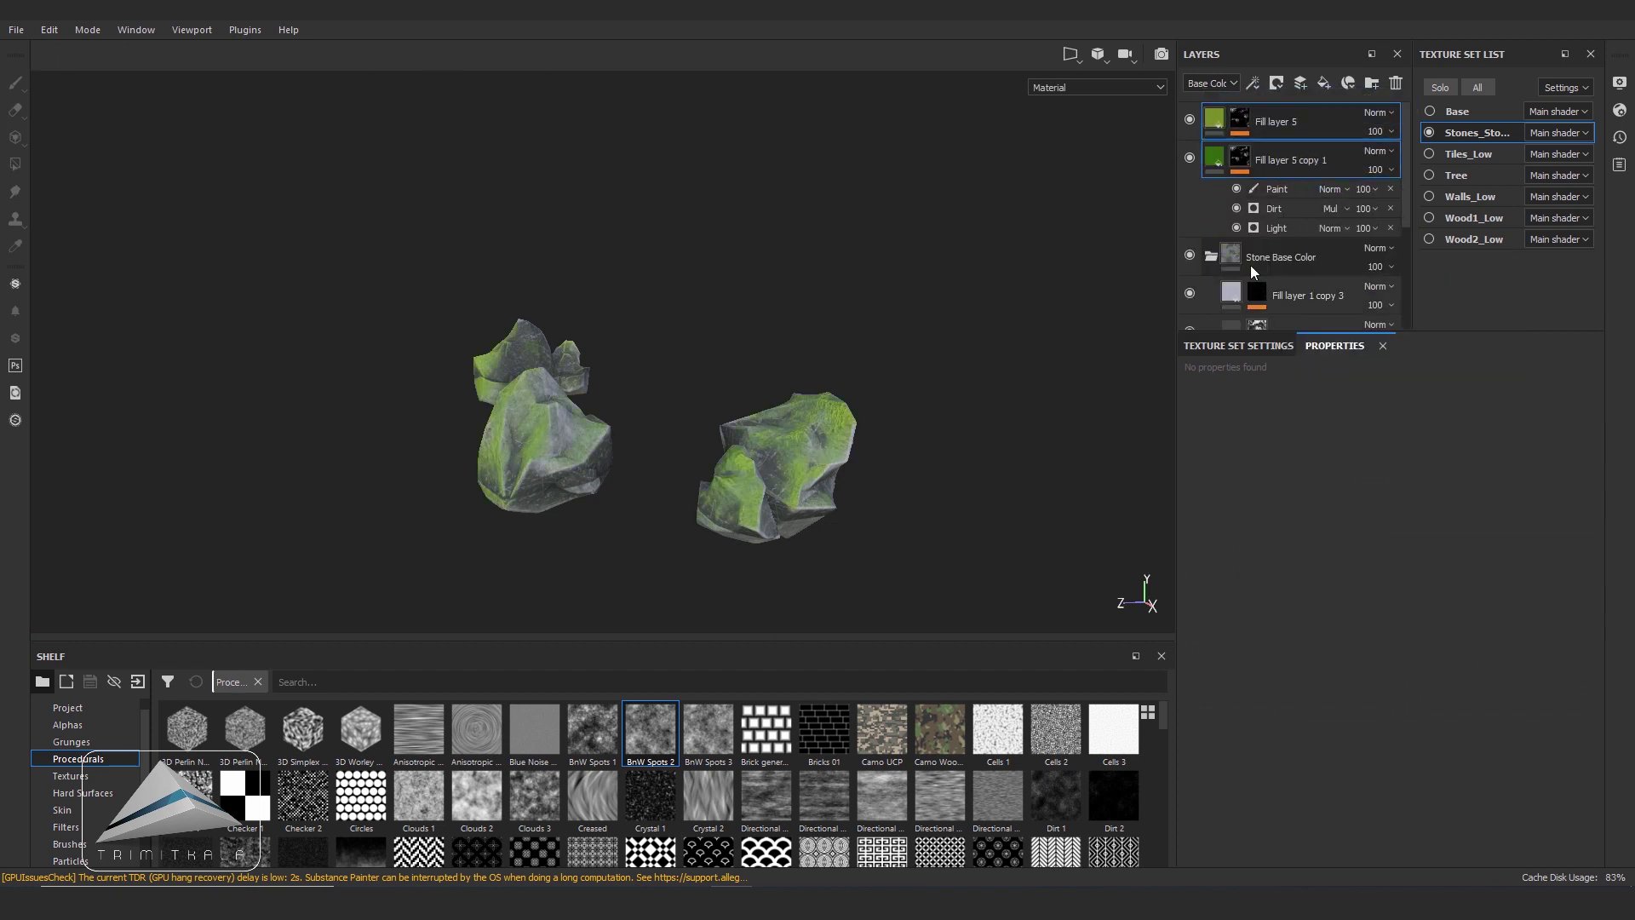
mouse_move(1114, 389)
left_mouse_down("alt")
mouse_move(977, 441)
mouse_move(876, 427)
mouse_move(773, 324)
mouse_move(730, 364)
left_mouse_up("alt")
scroll(730, 365, "down", 5)
left_click(1277, 227)
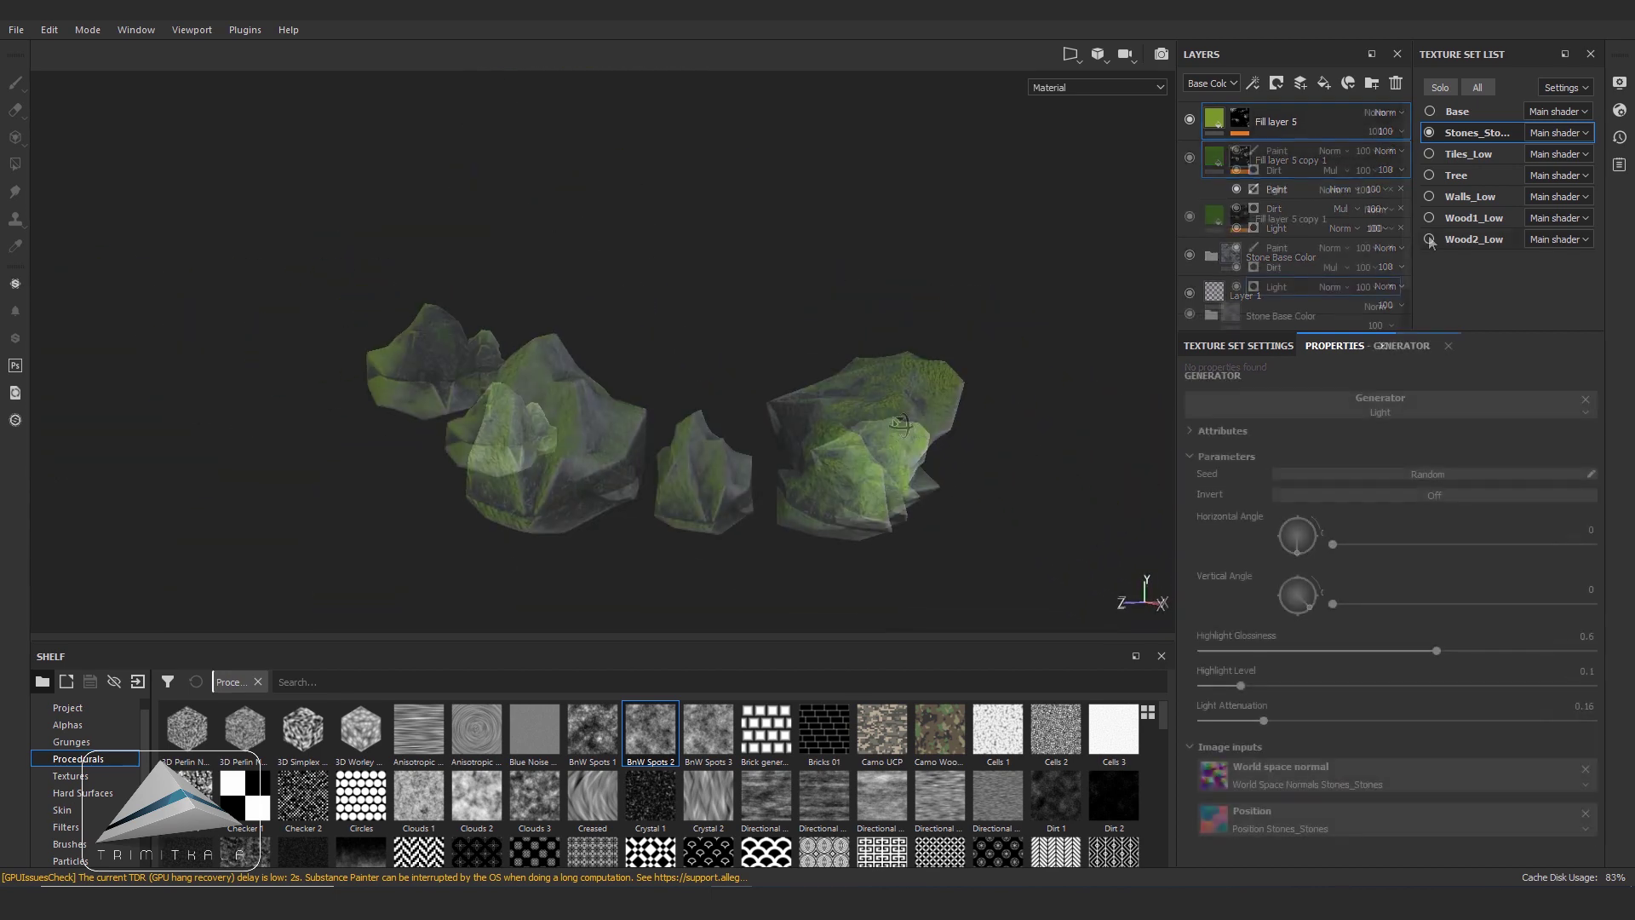
- Show the hut walls, tree, roof and ground base, then orbit to view the hut from another side
left_click(1430, 218)
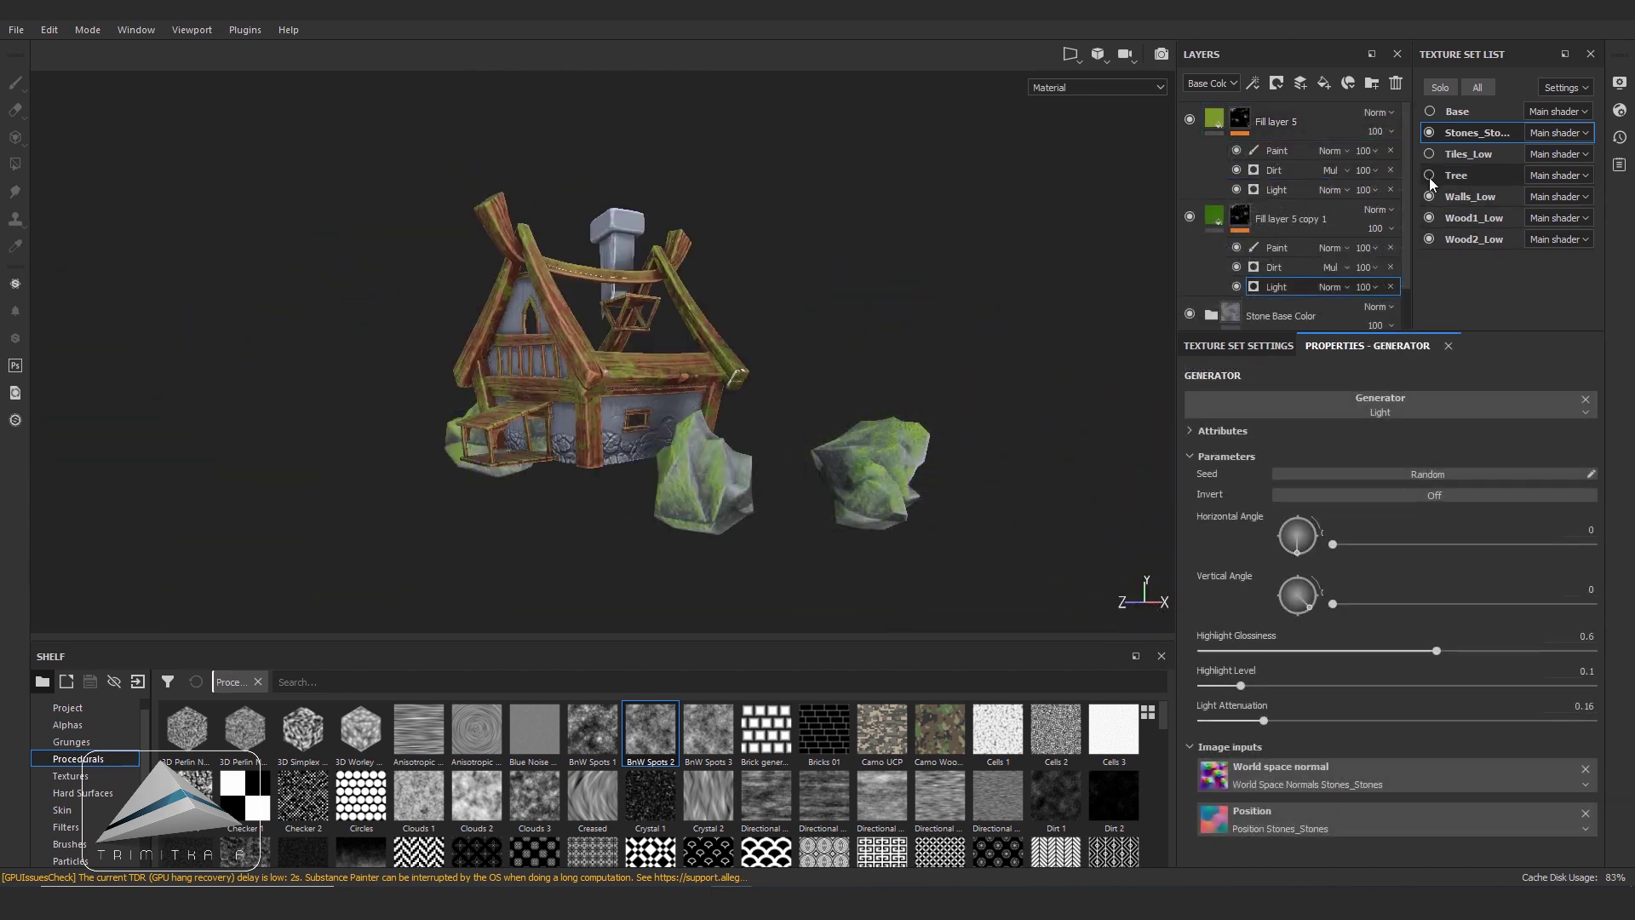
left_click(1430, 175)
left_click(1431, 112)
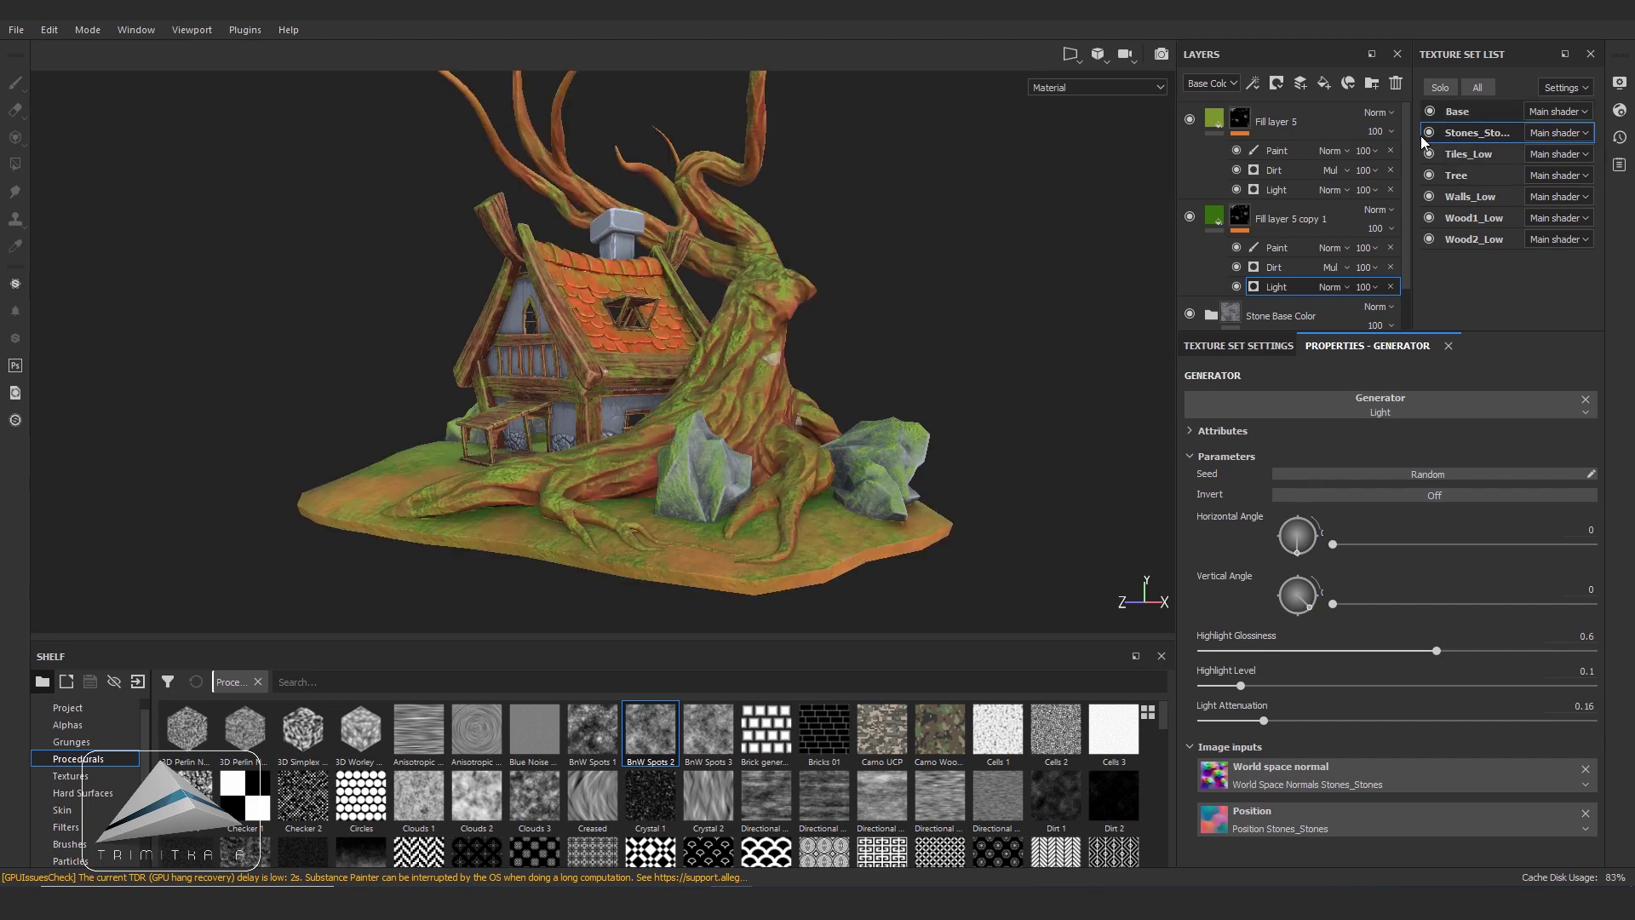
scroll(850, 392, "up", 2)
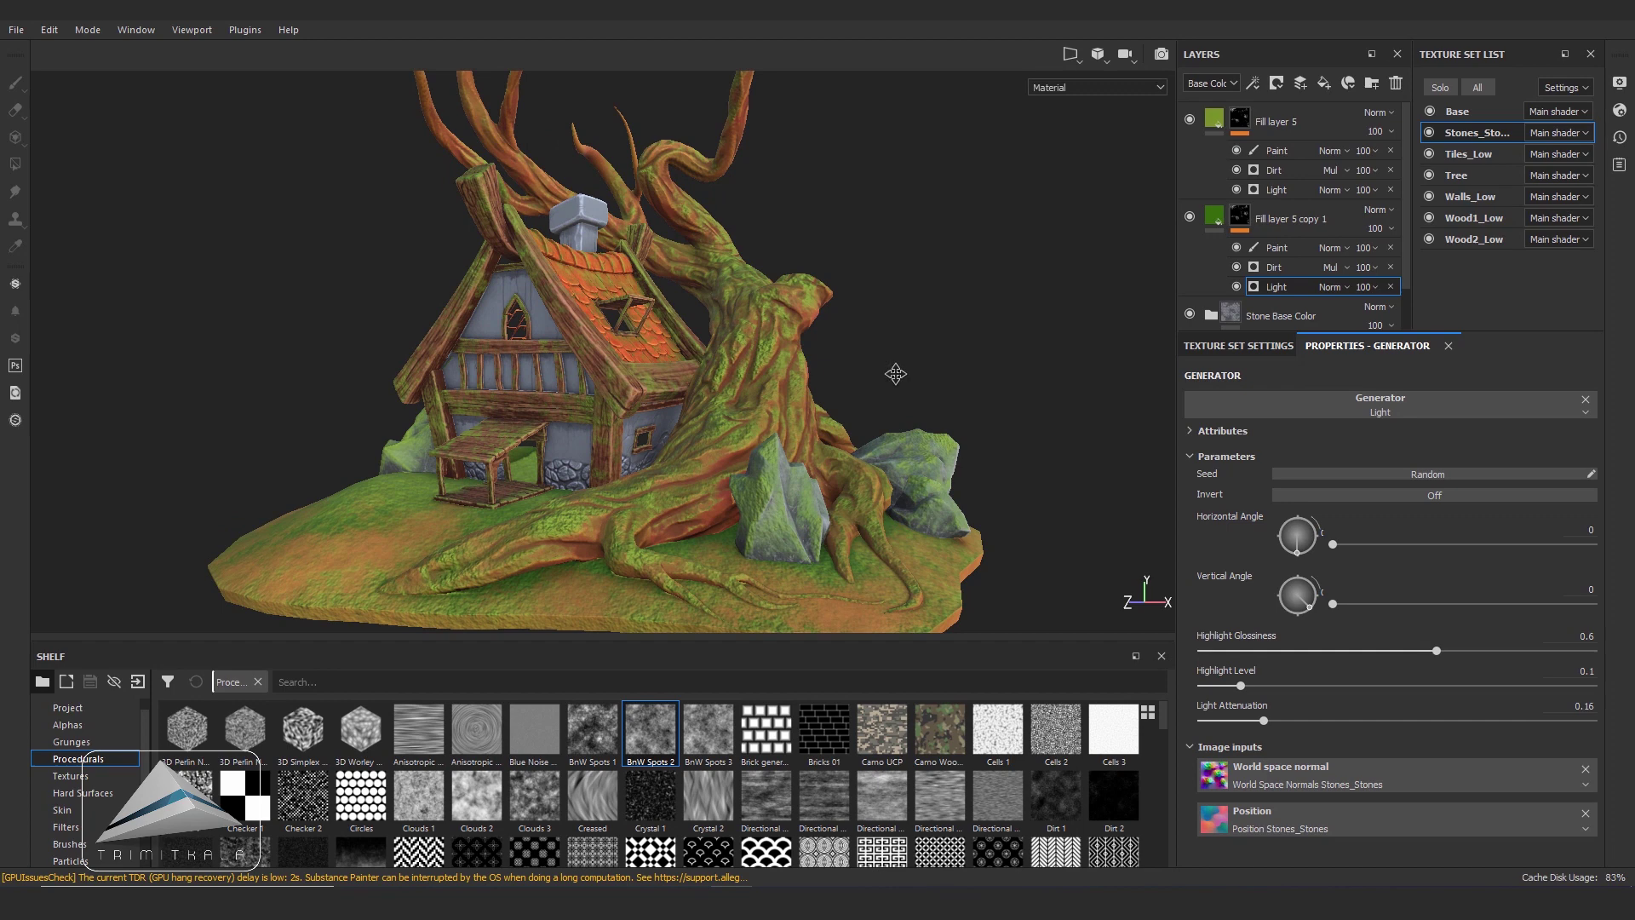
mouse_move(913, 380)
left_mouse_down("alt")
mouse_move(903, 369)
mouse_move(1004, 443)
left_mouse_up("alt")
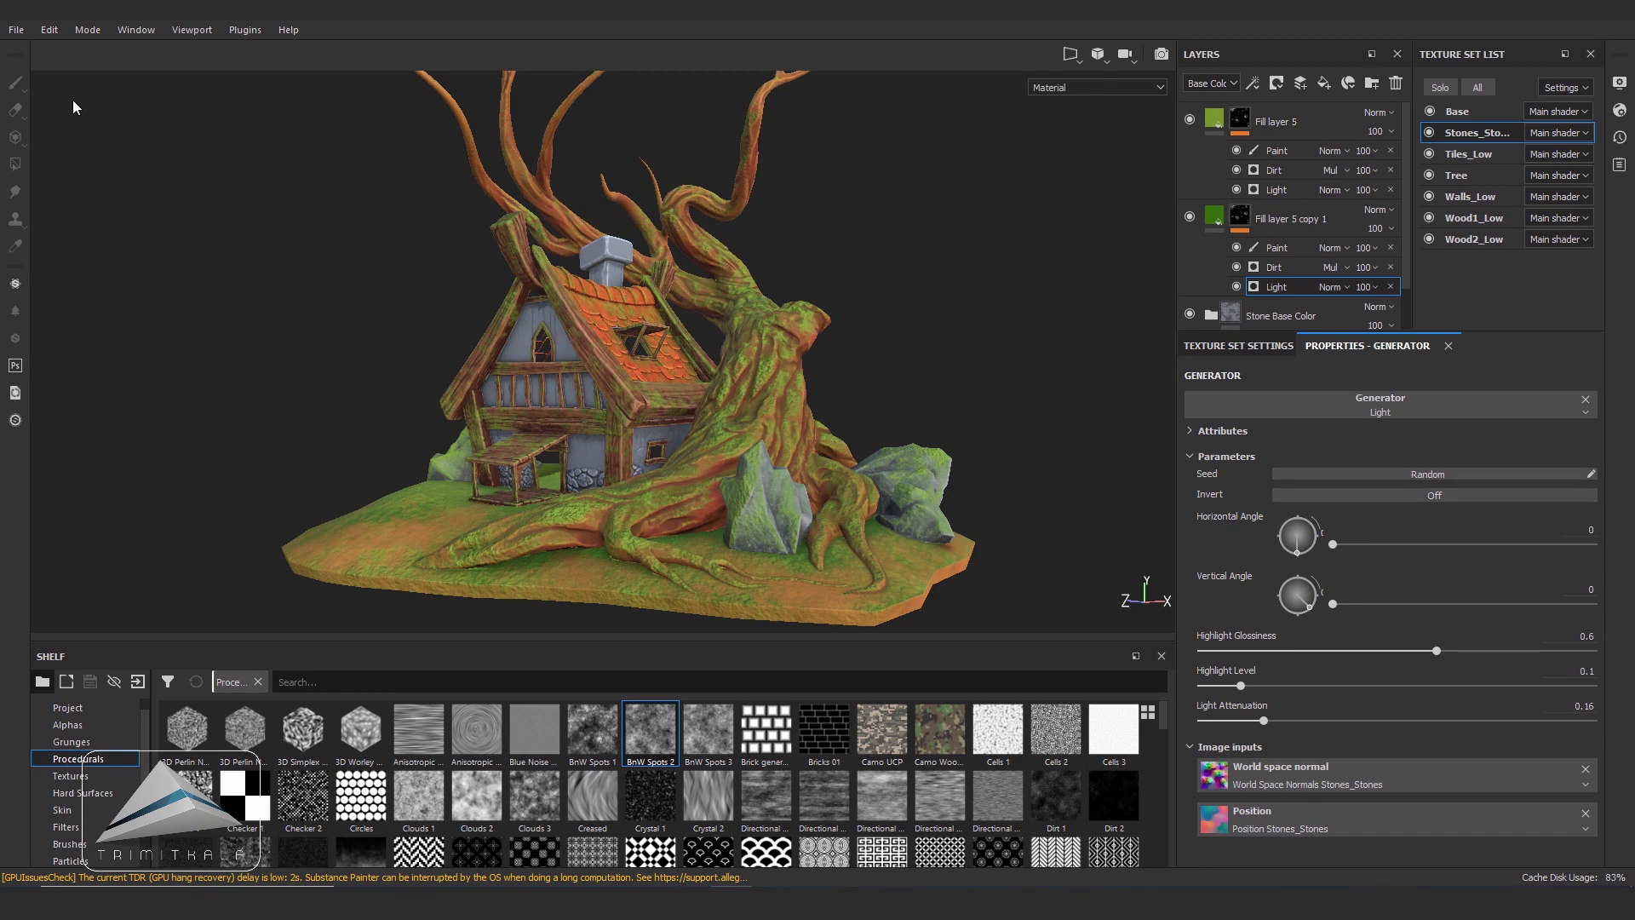
left_click(16, 31)
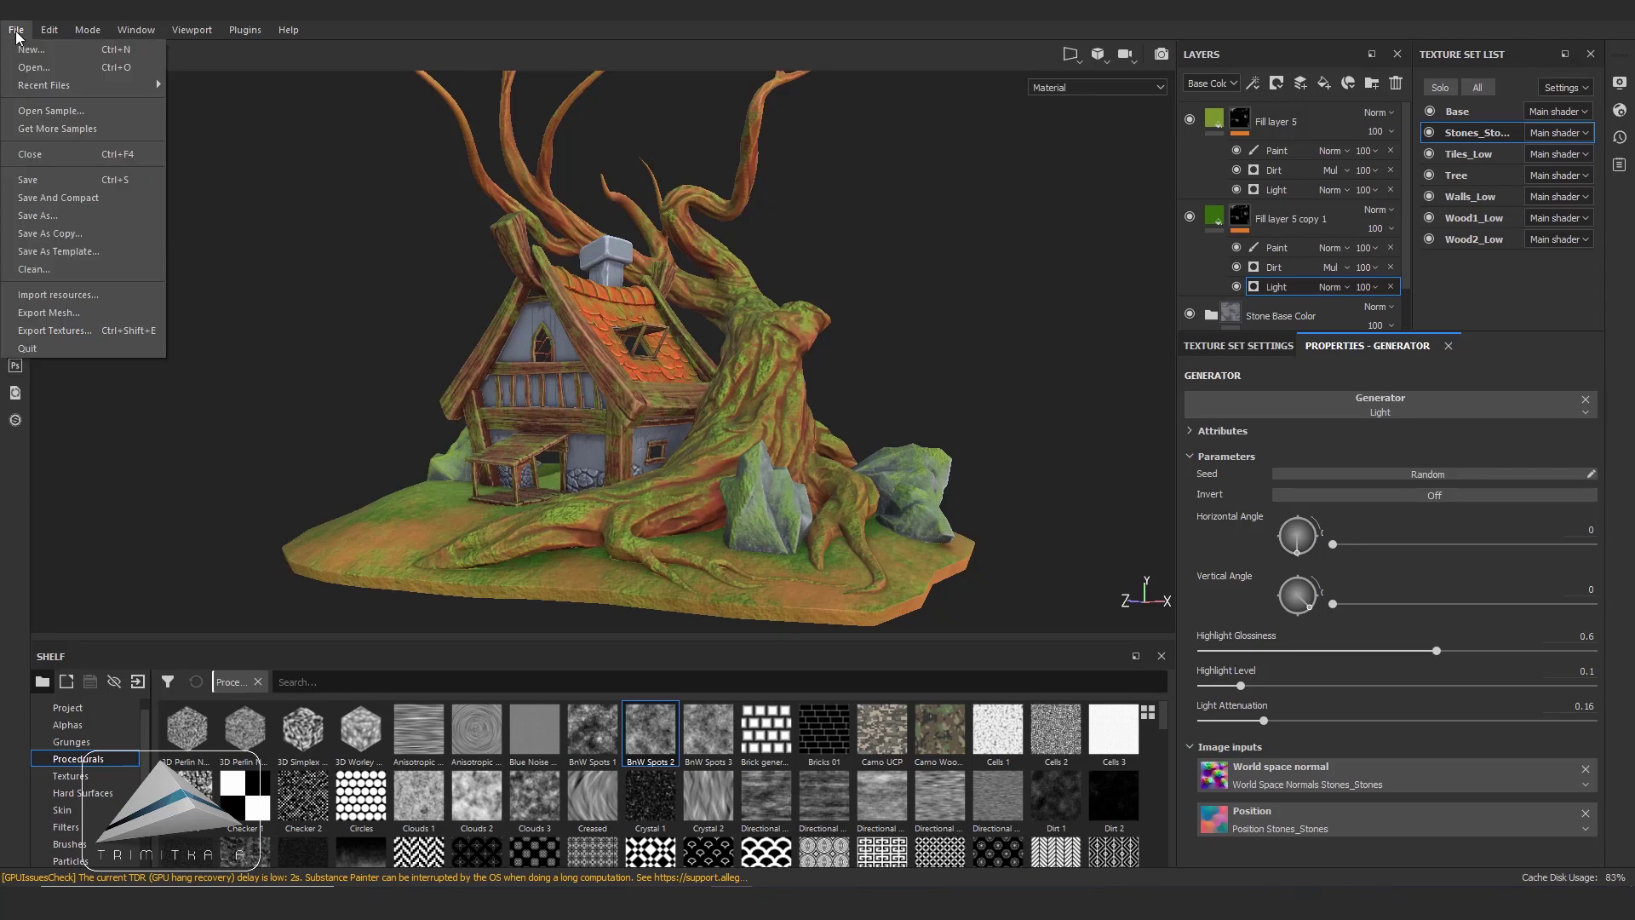
- Export all seven texture sets as Targa PBR MetalRough maps and open the output folder
left_click(73, 332)
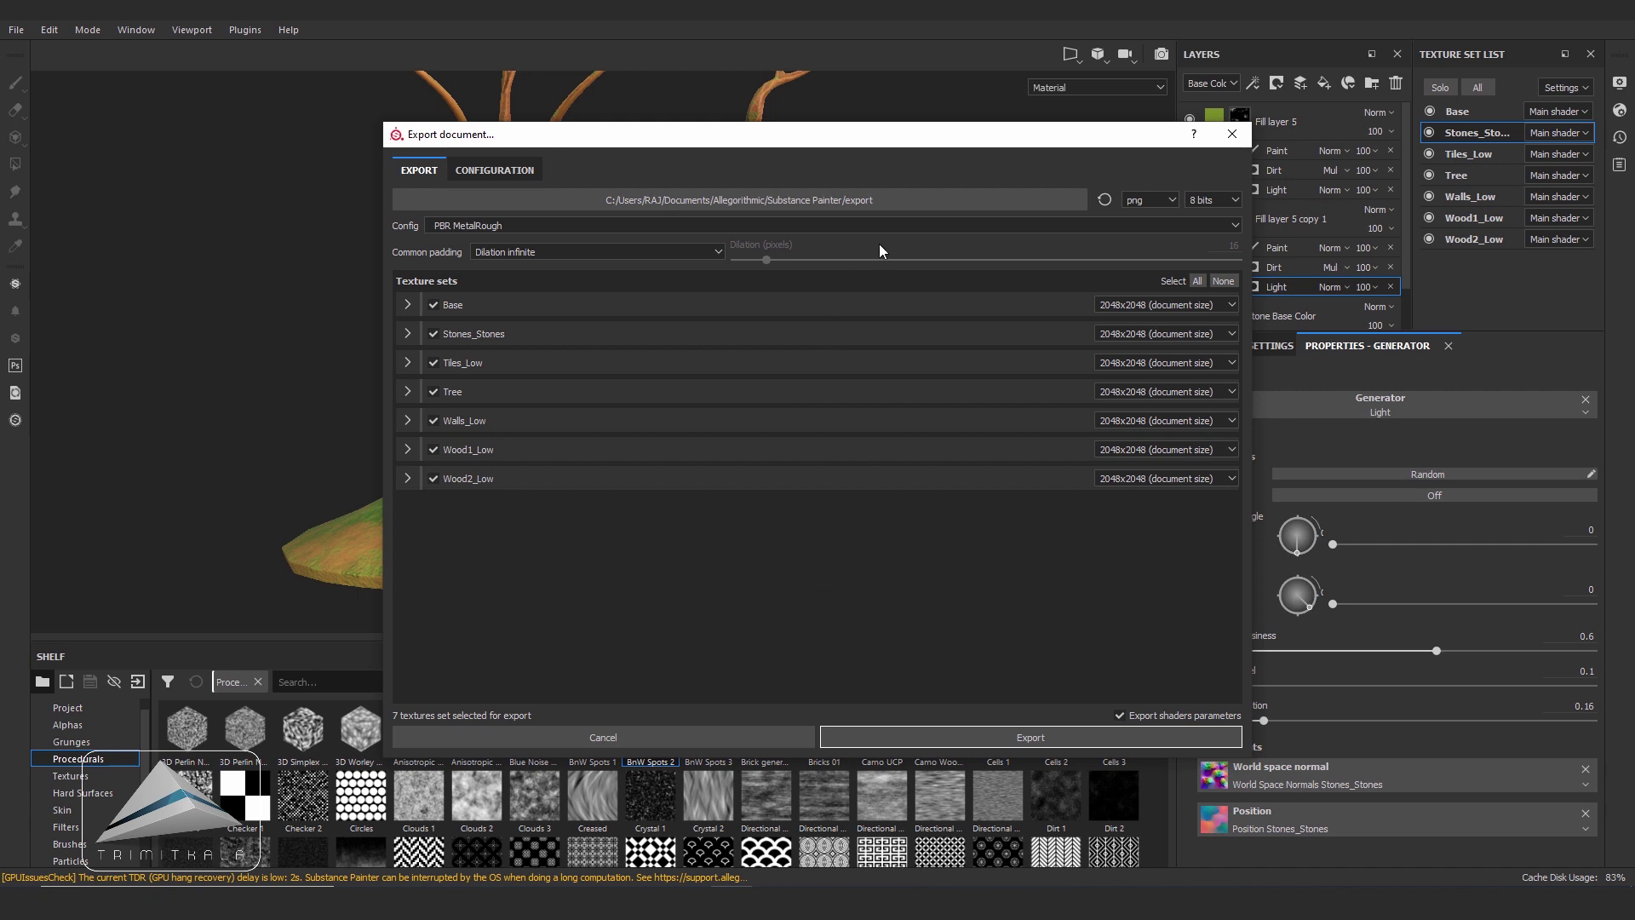
left_click_drag(902, 135, 839, 134)
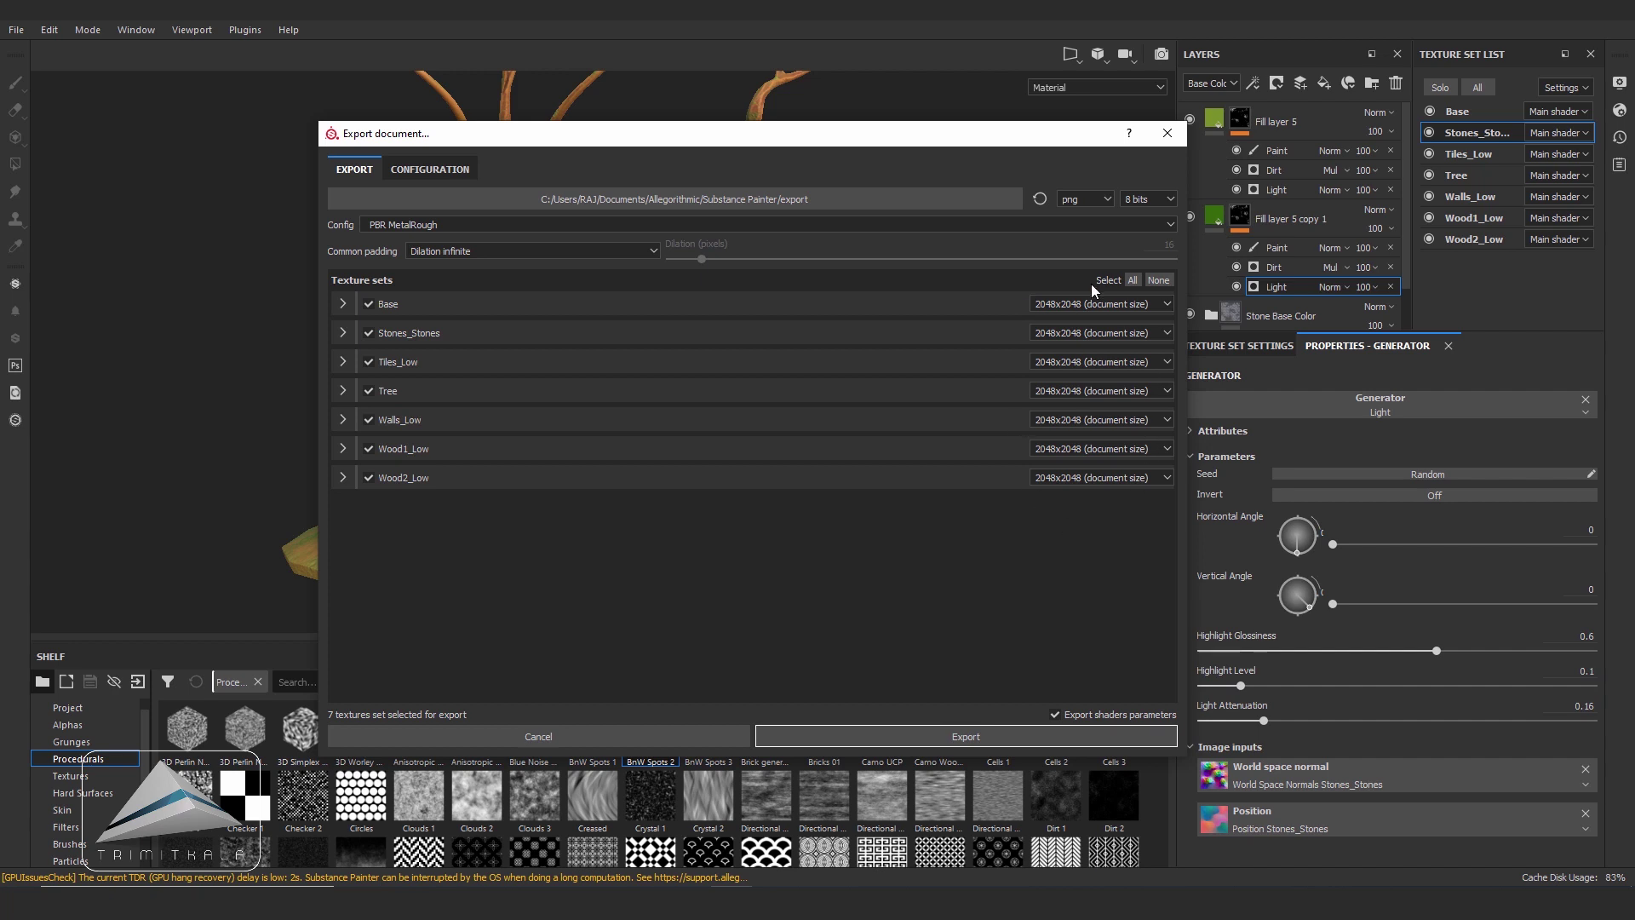
left_click(1109, 197)
scroll(1112, 223, "down", 1)
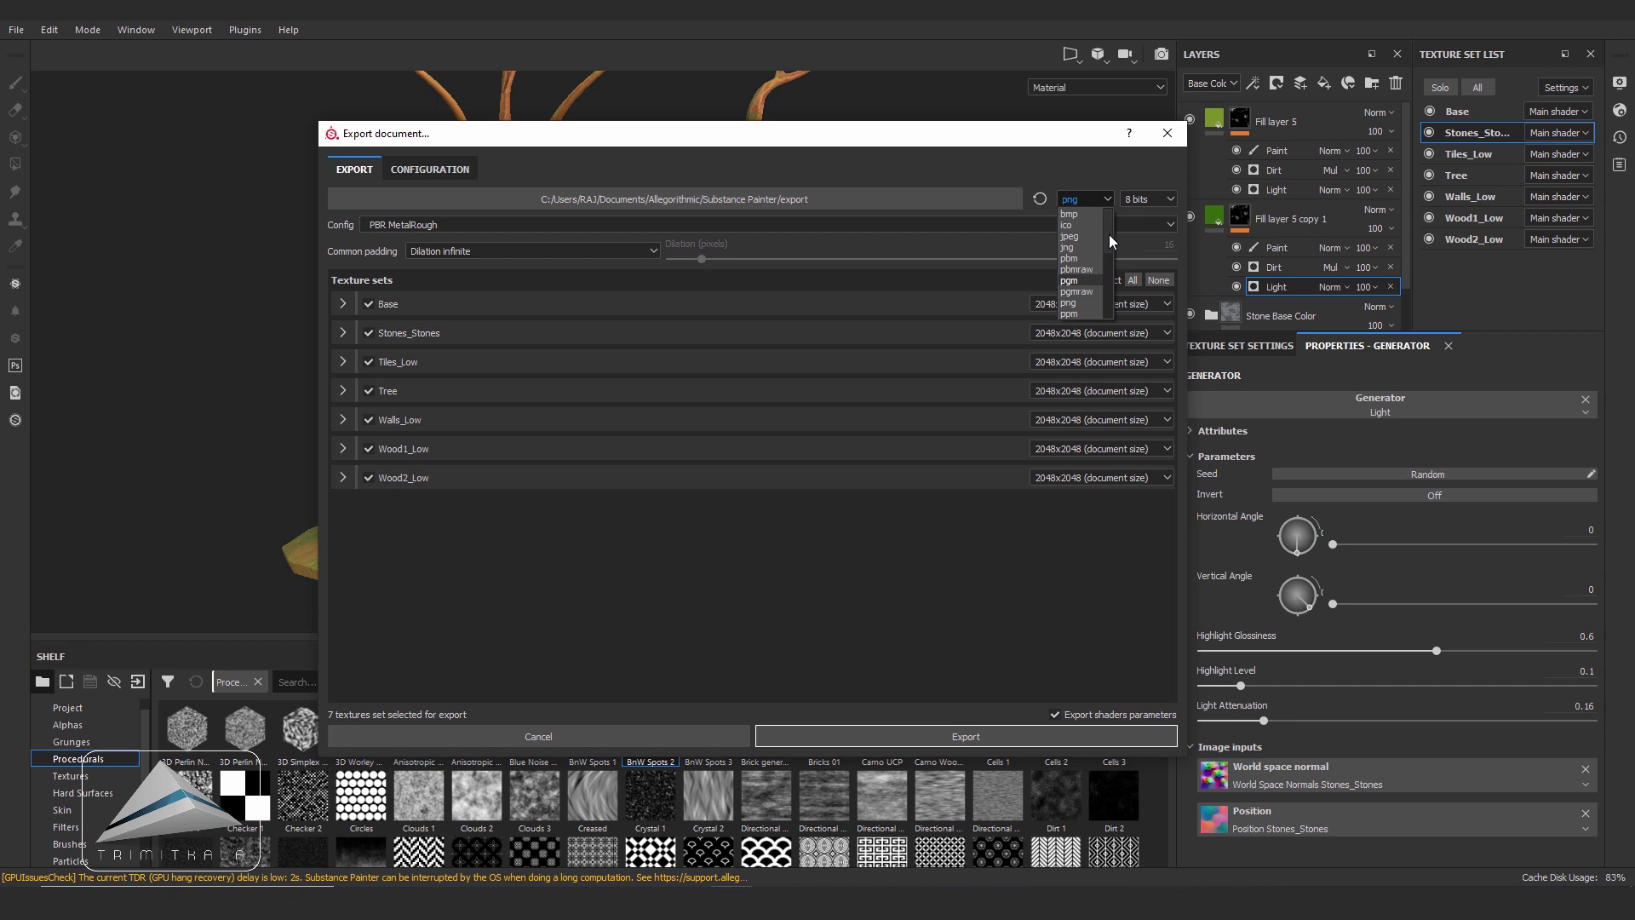
left_click_drag(1109, 234, 1113, 259)
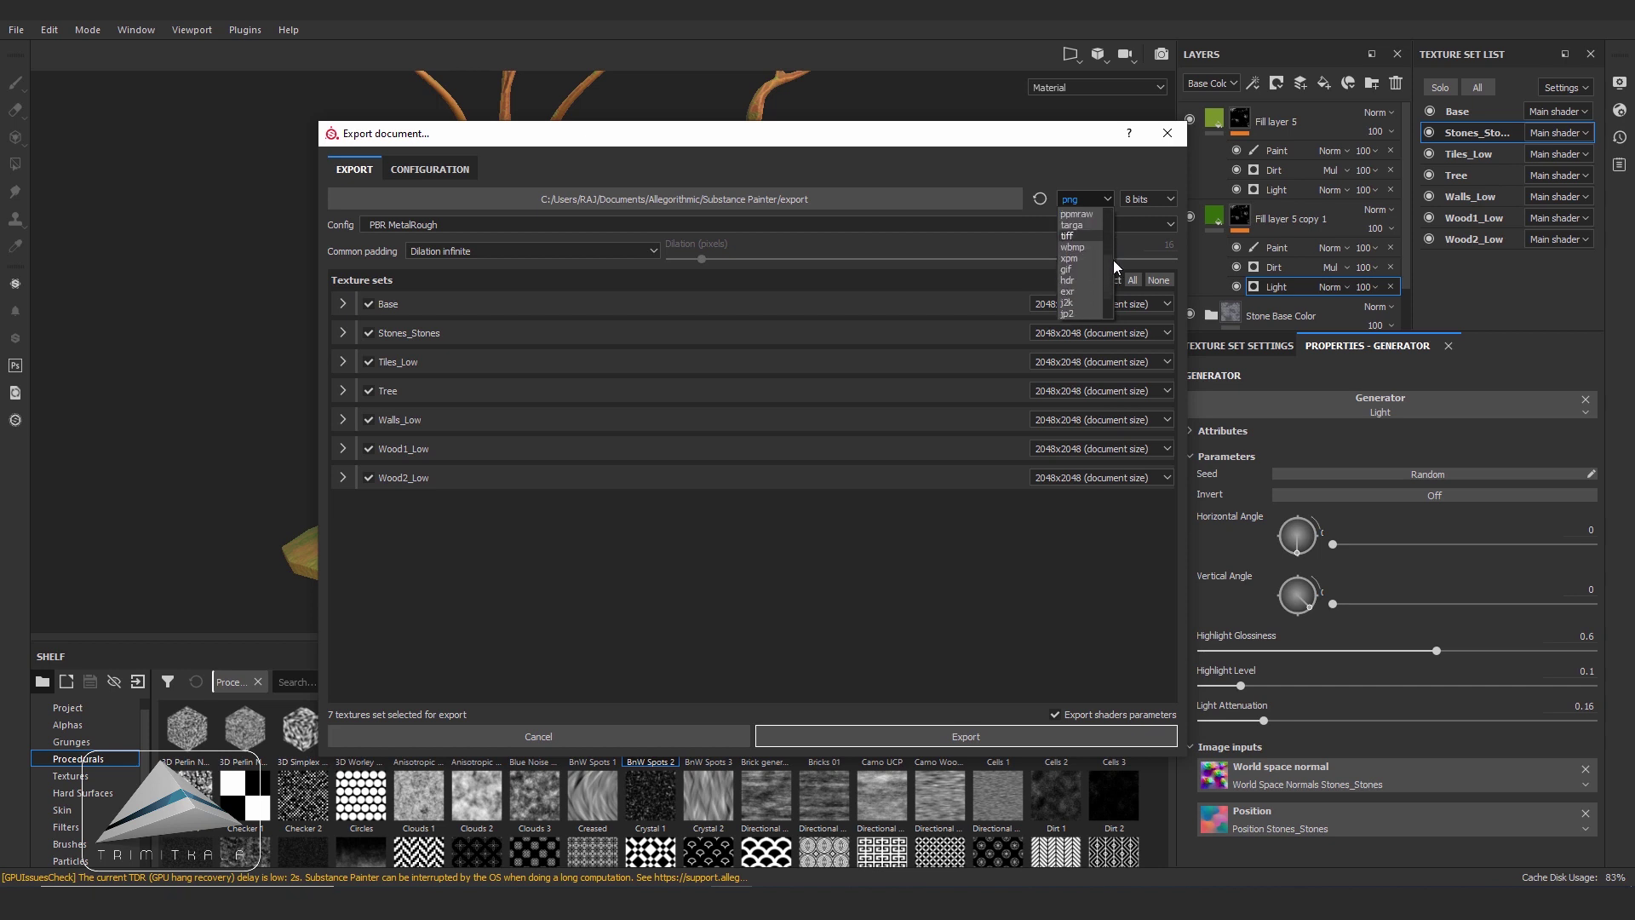
left_click(1072, 225)
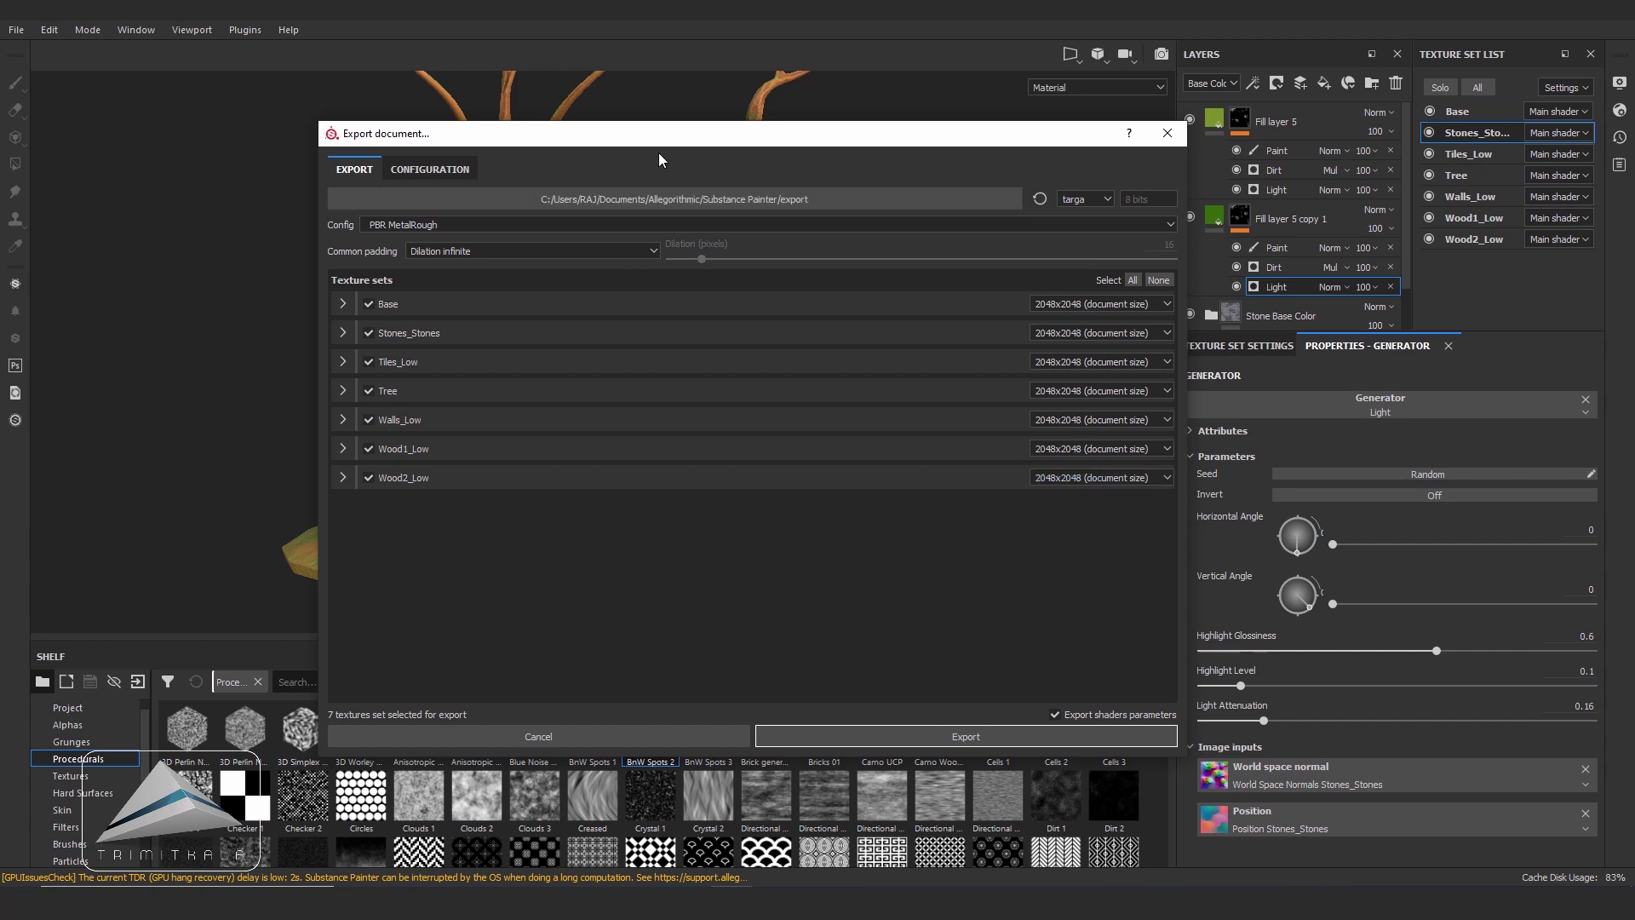
left_click_drag(733, 136, 740, 133)
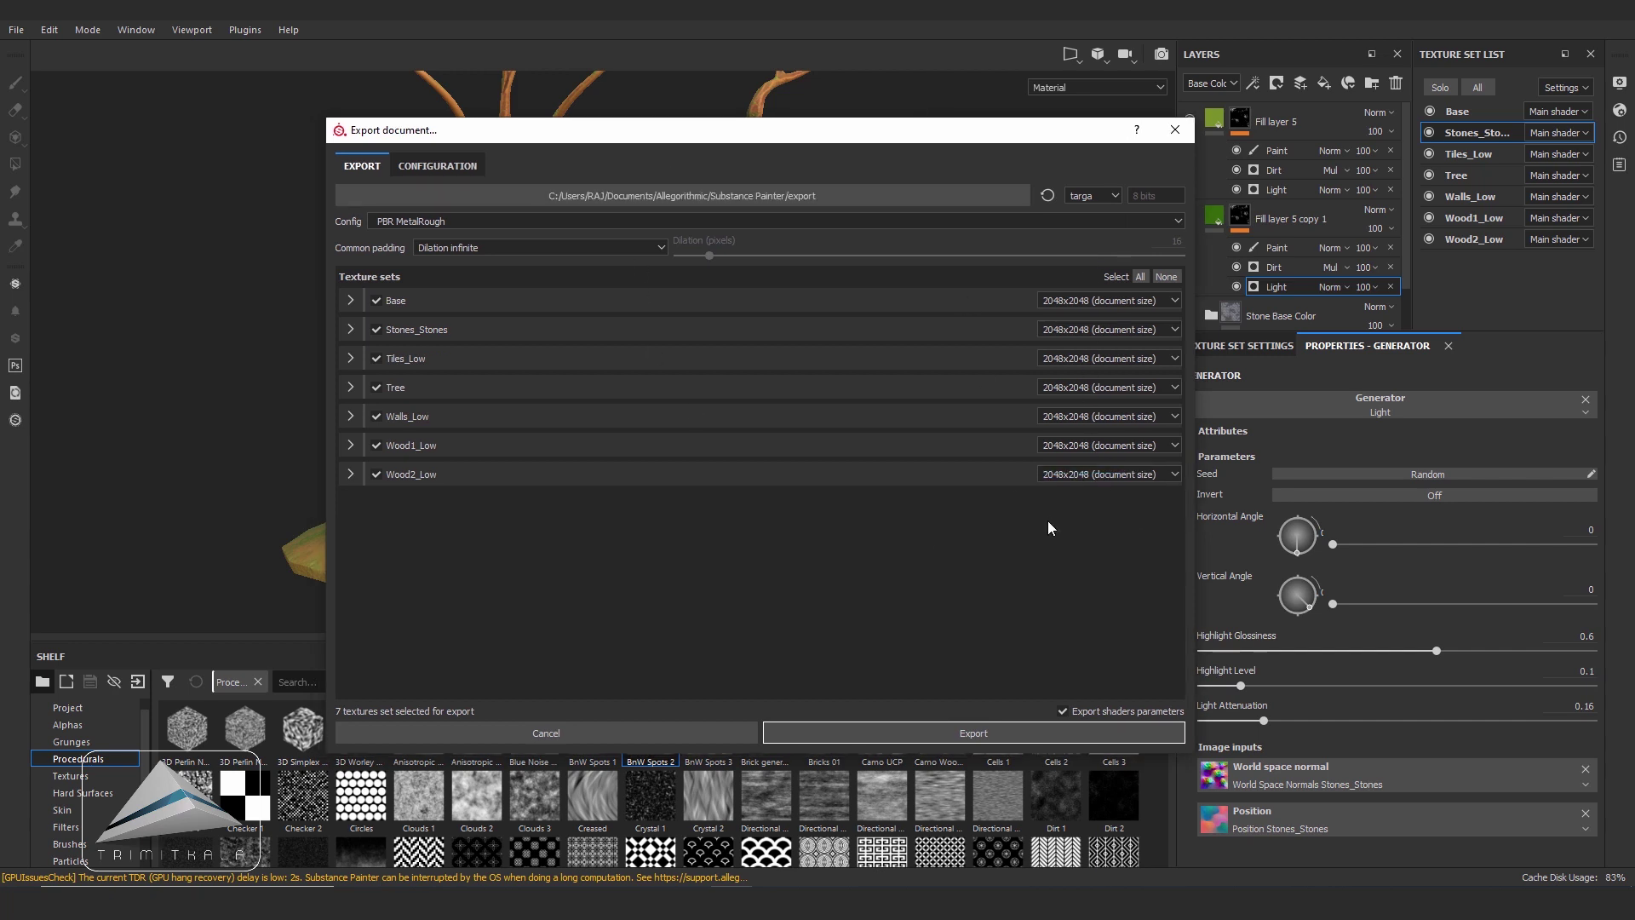
left_click(1020, 732)
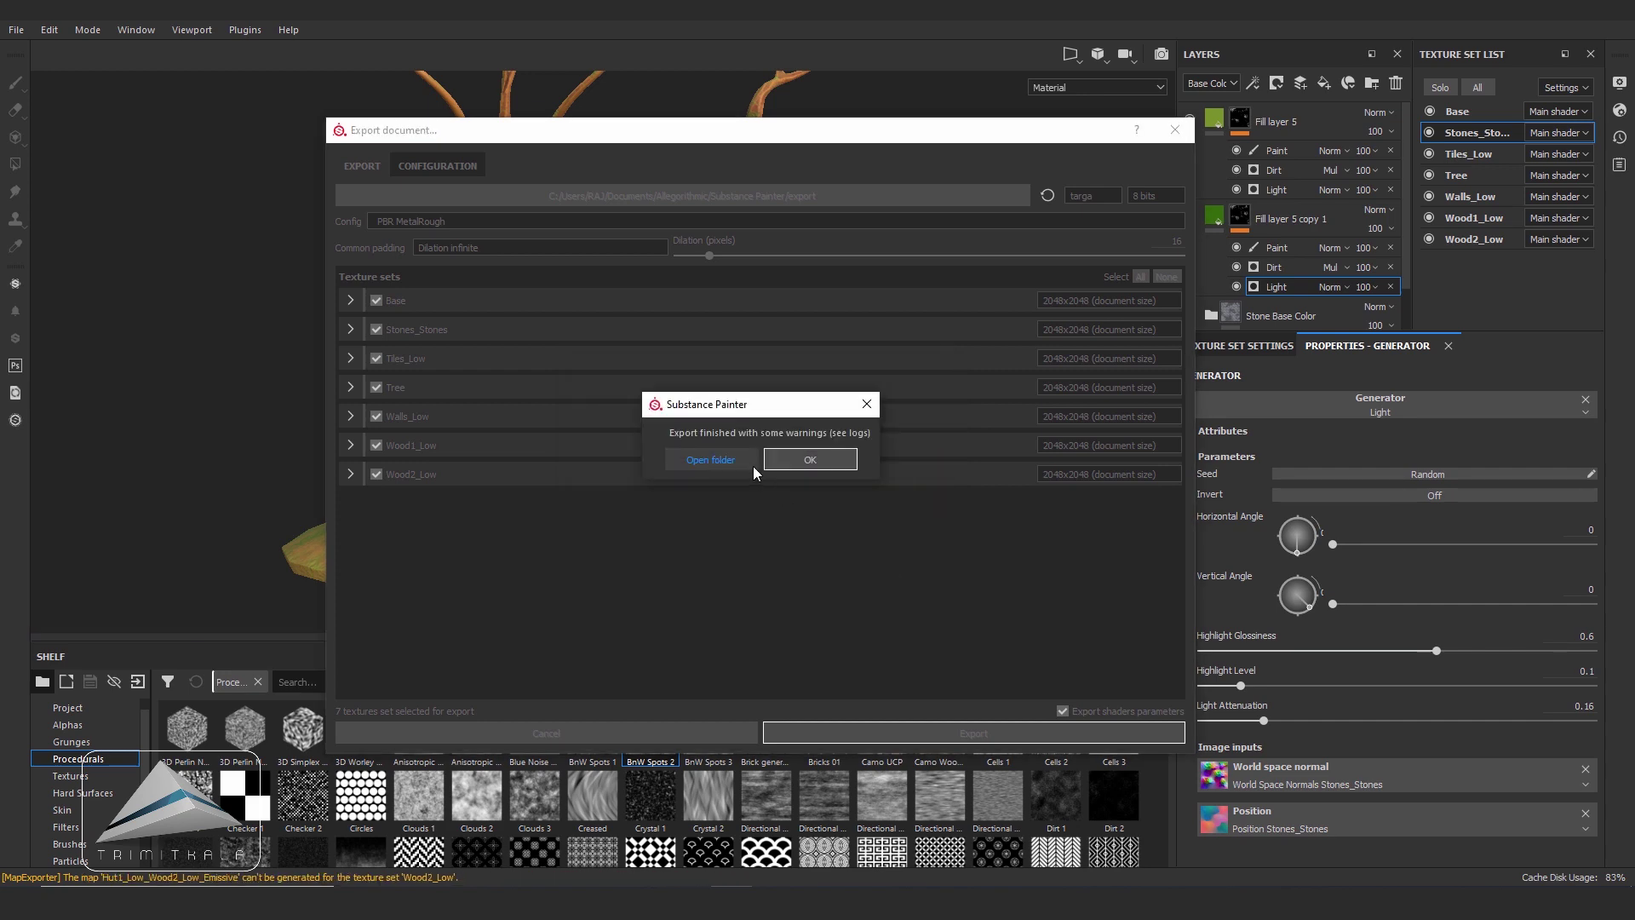
left_click(739, 461)
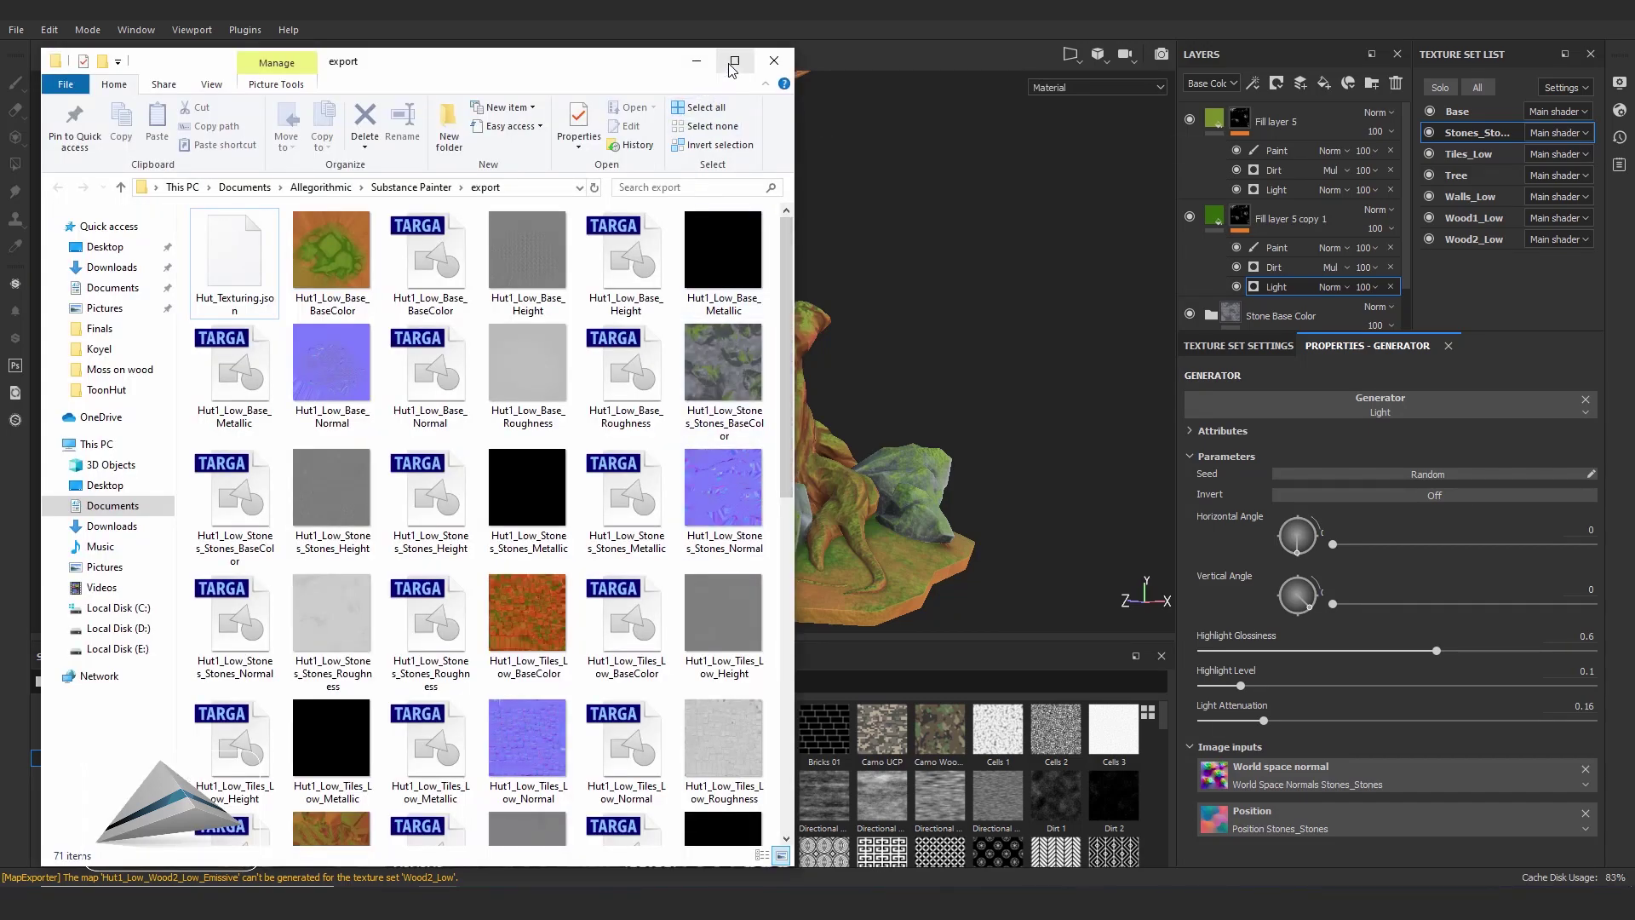
- Maximize the export folder and preview the tiles, Wood1 and tree BaseColor textures
left_click(734, 60)
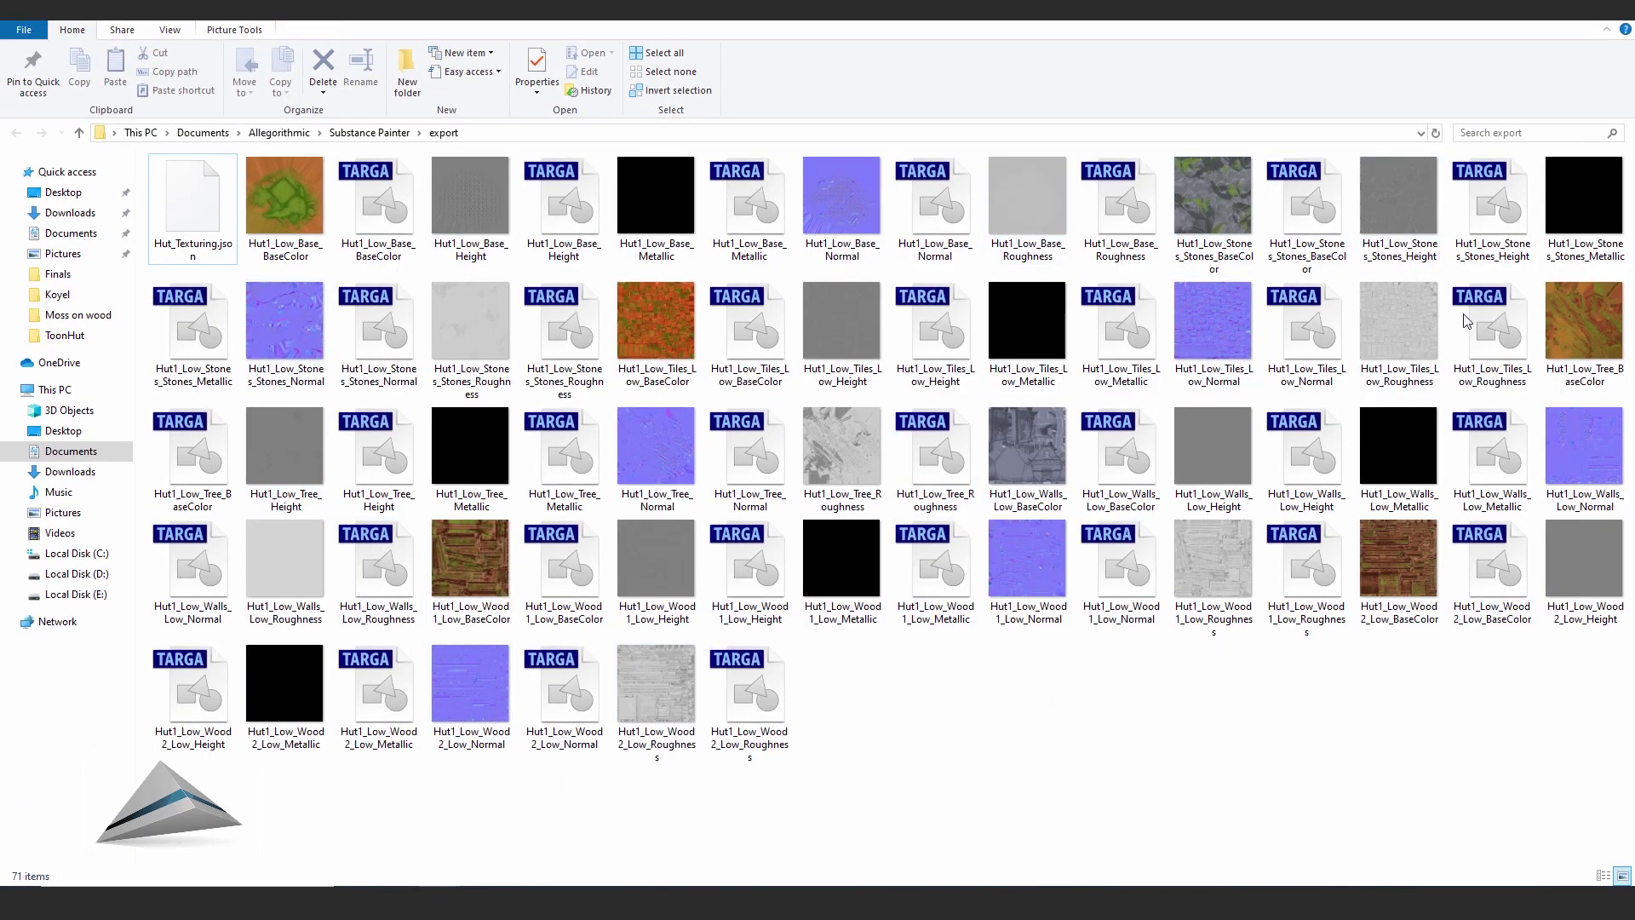
left_click(661, 323)
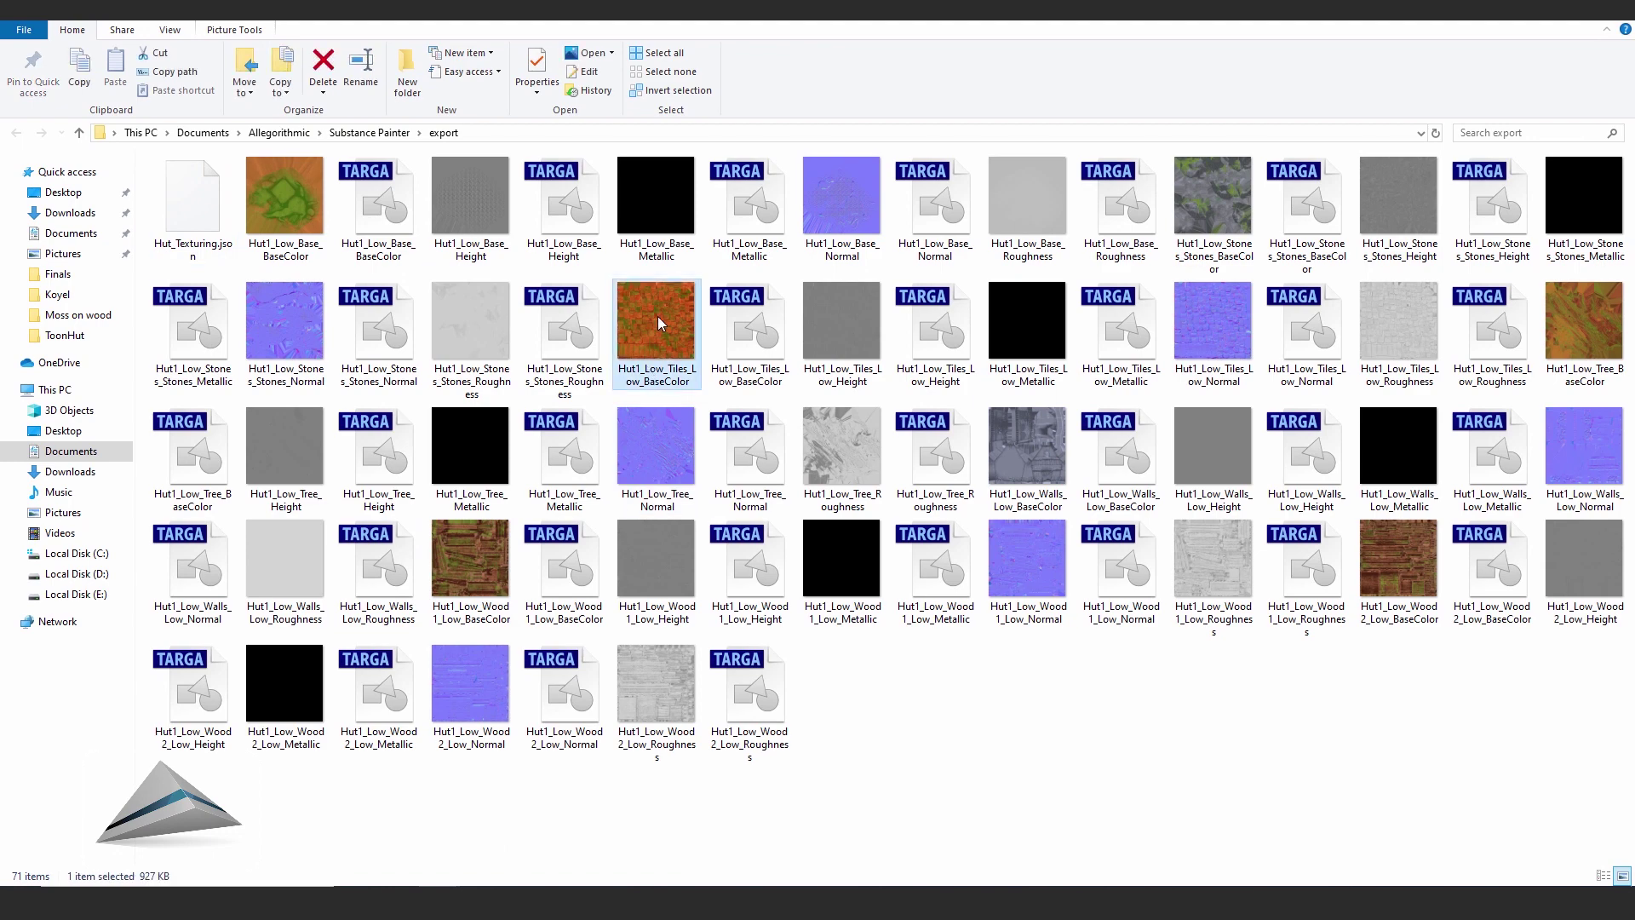
double_click(659, 321)
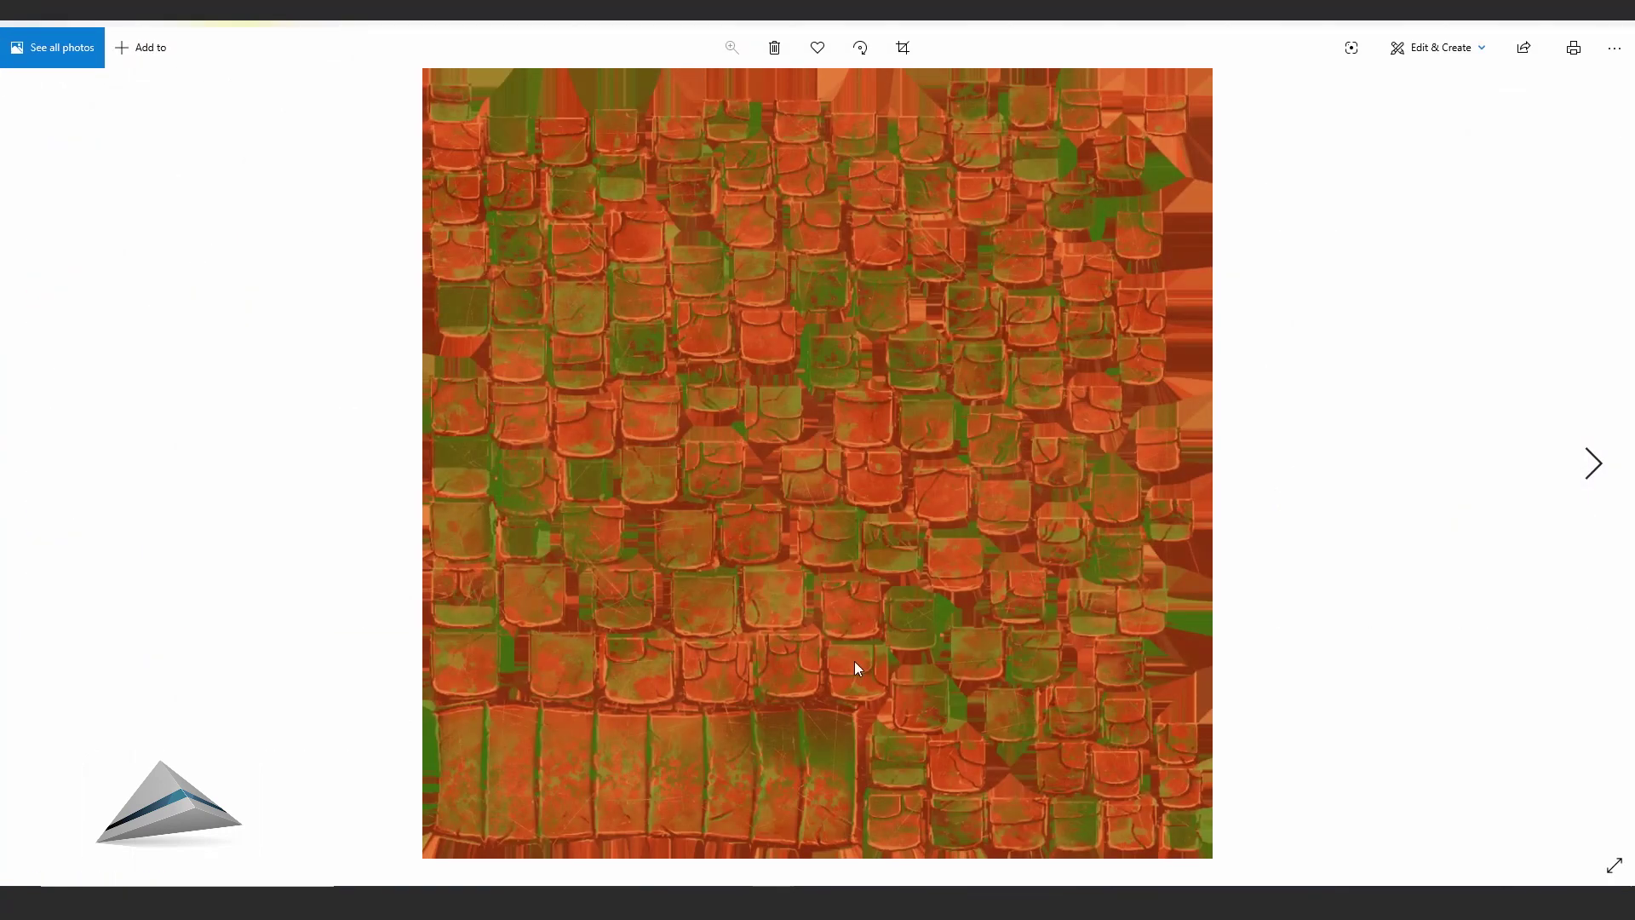
left_click(1615, 24)
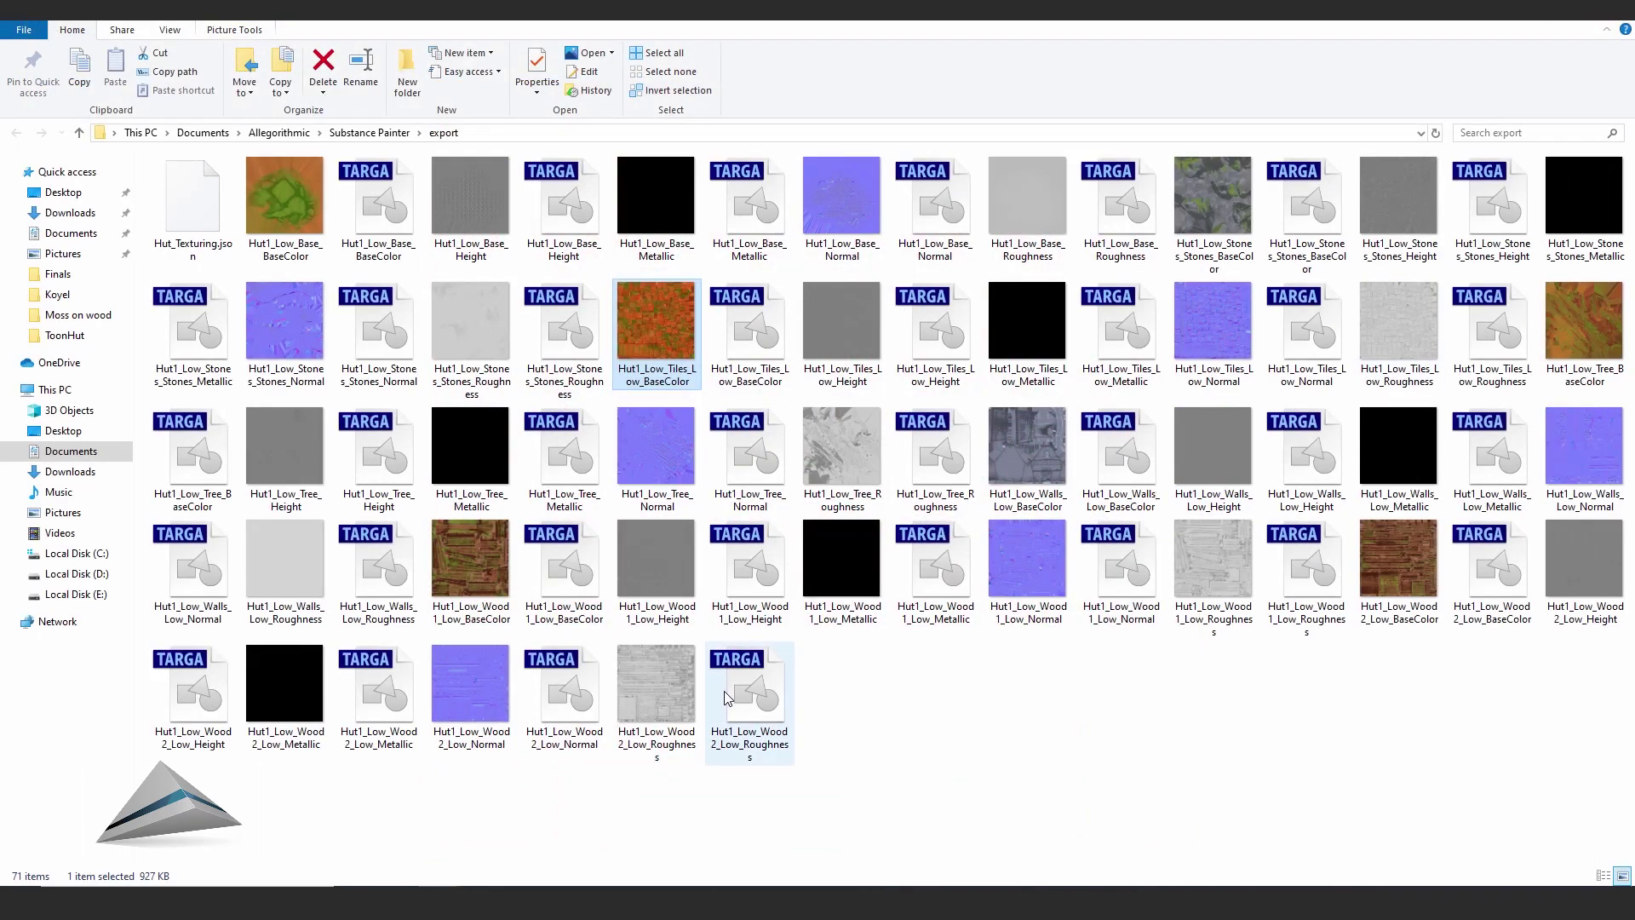
double_click(475, 579)
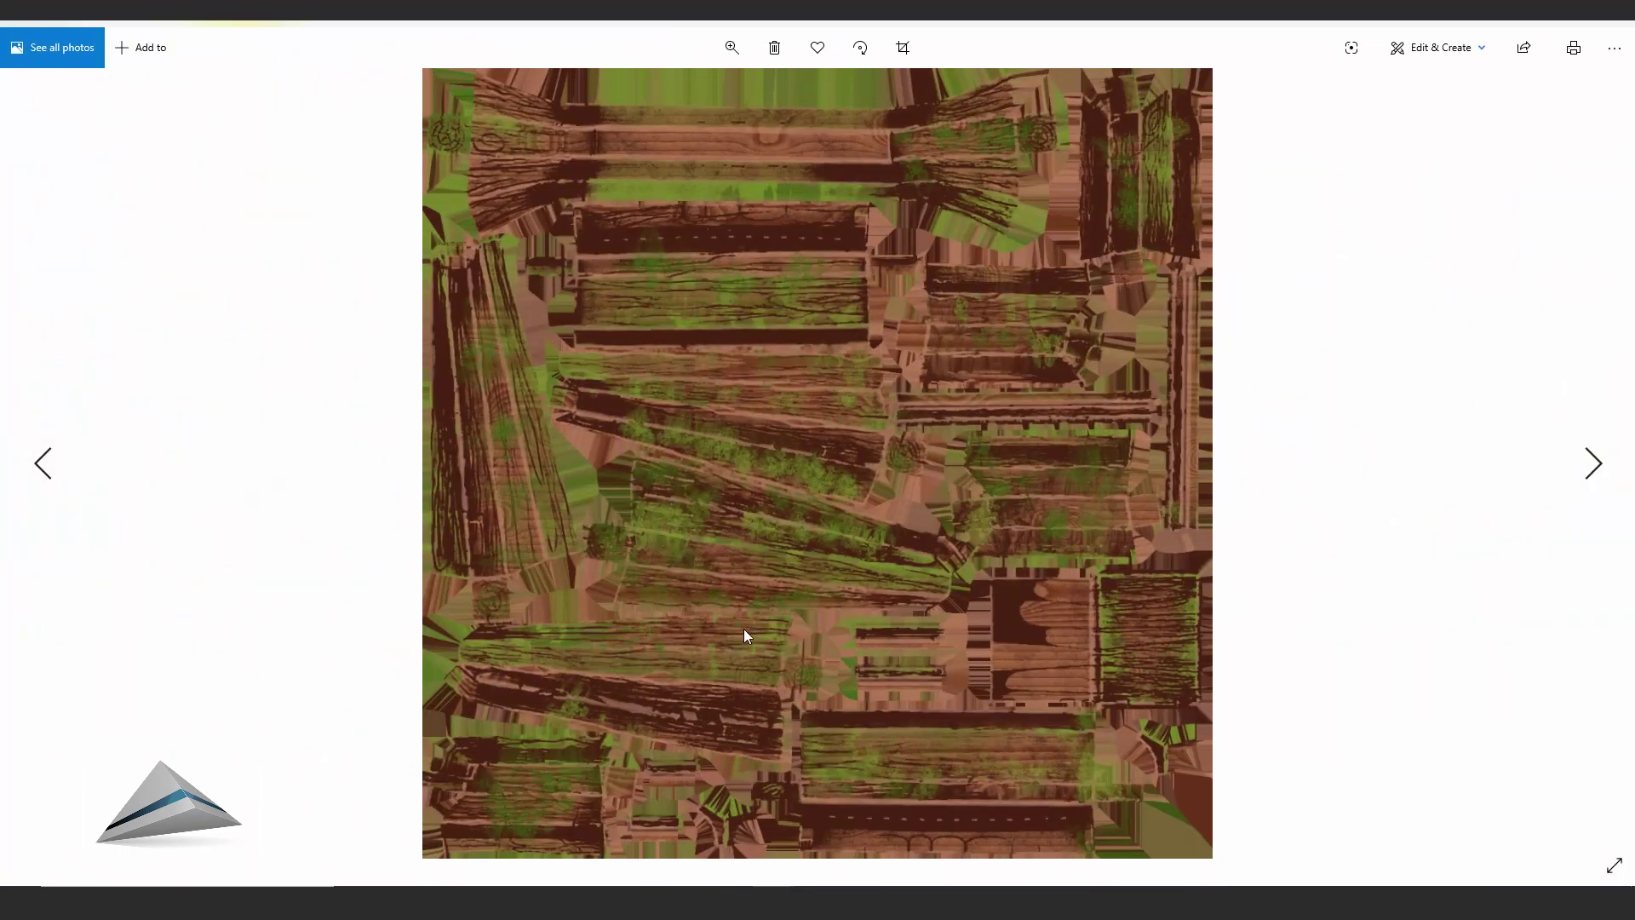
left_click(1615, 24)
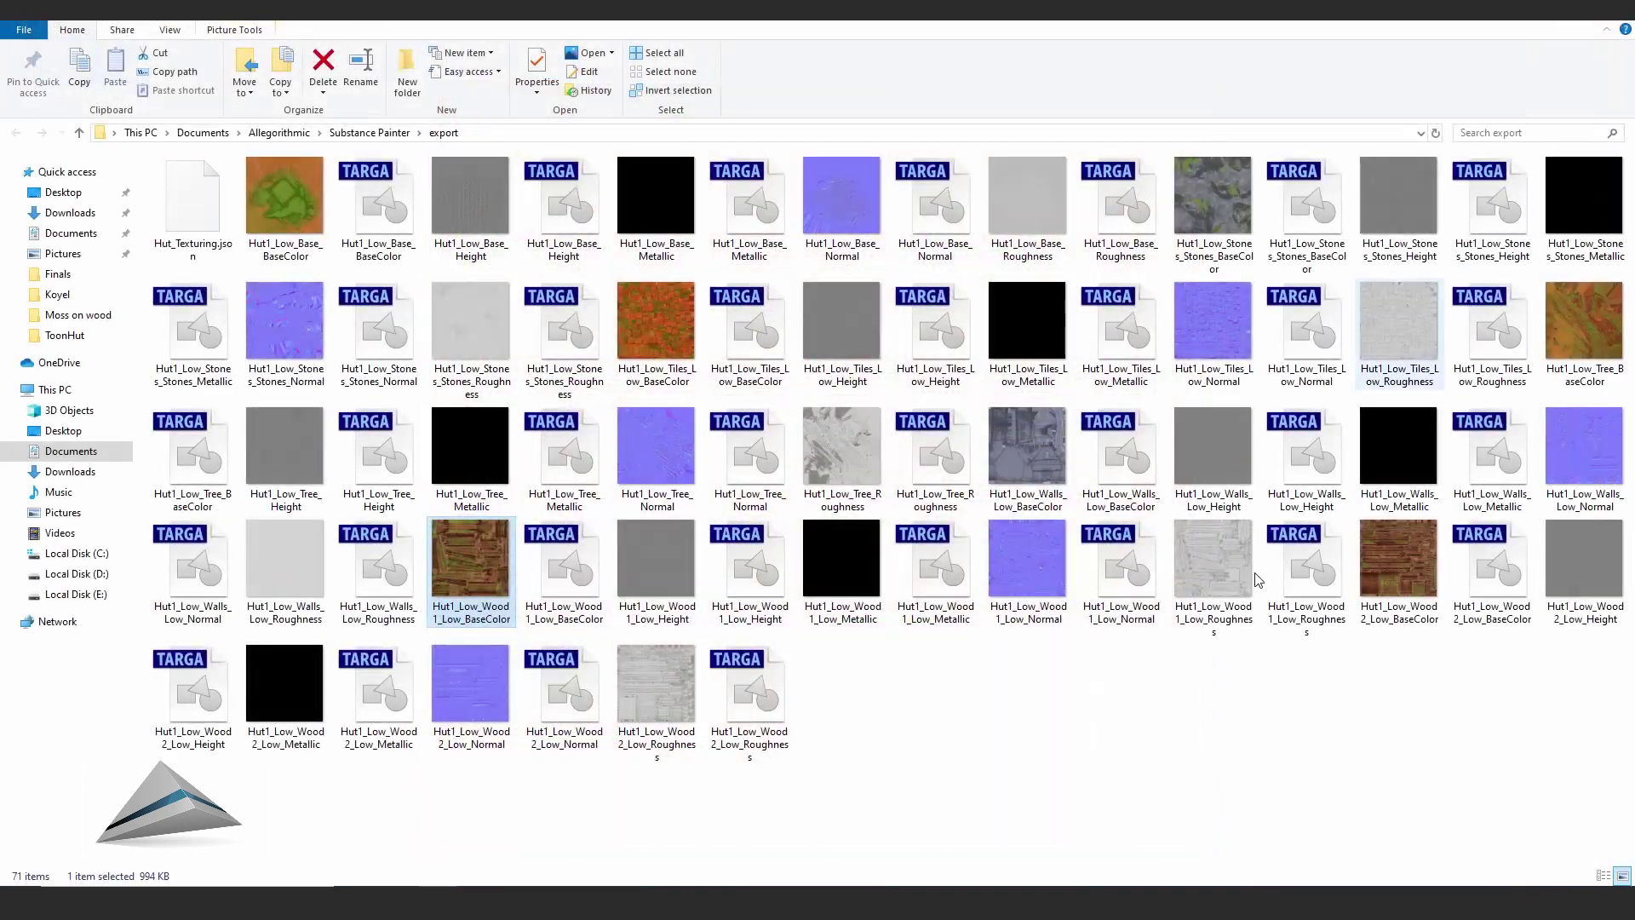
left_click(1231, 718)
double_click(1599, 326)
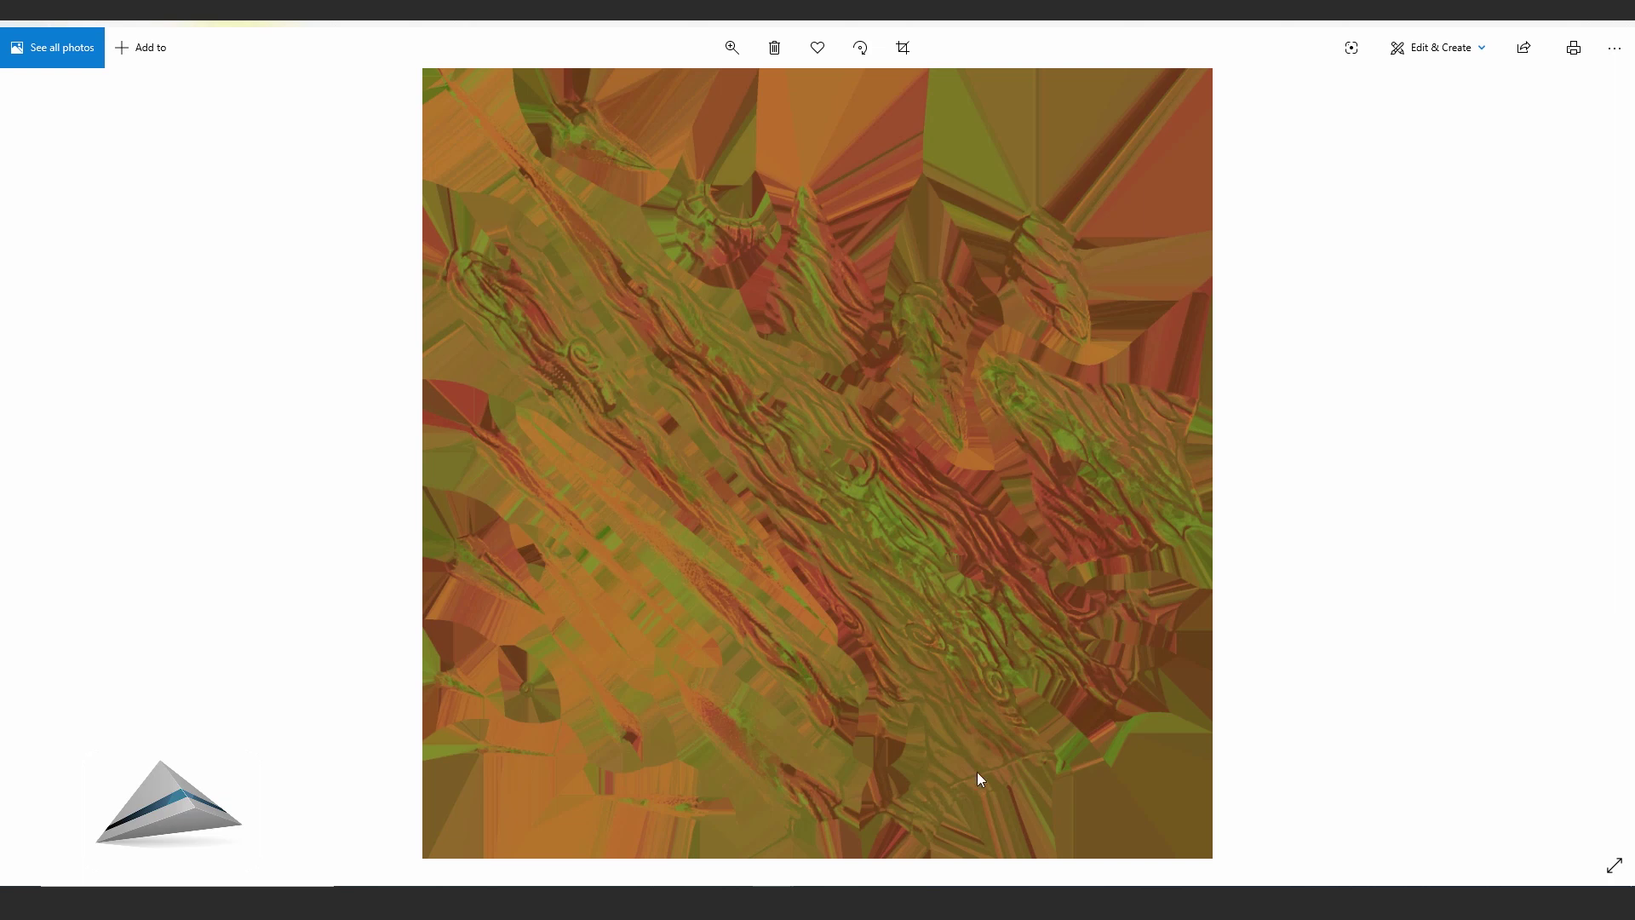
left_click(1615, 26)
- Preview the ground base, walls and stones BaseColor textures, closing each viewer afterwards
double_click(294, 208)
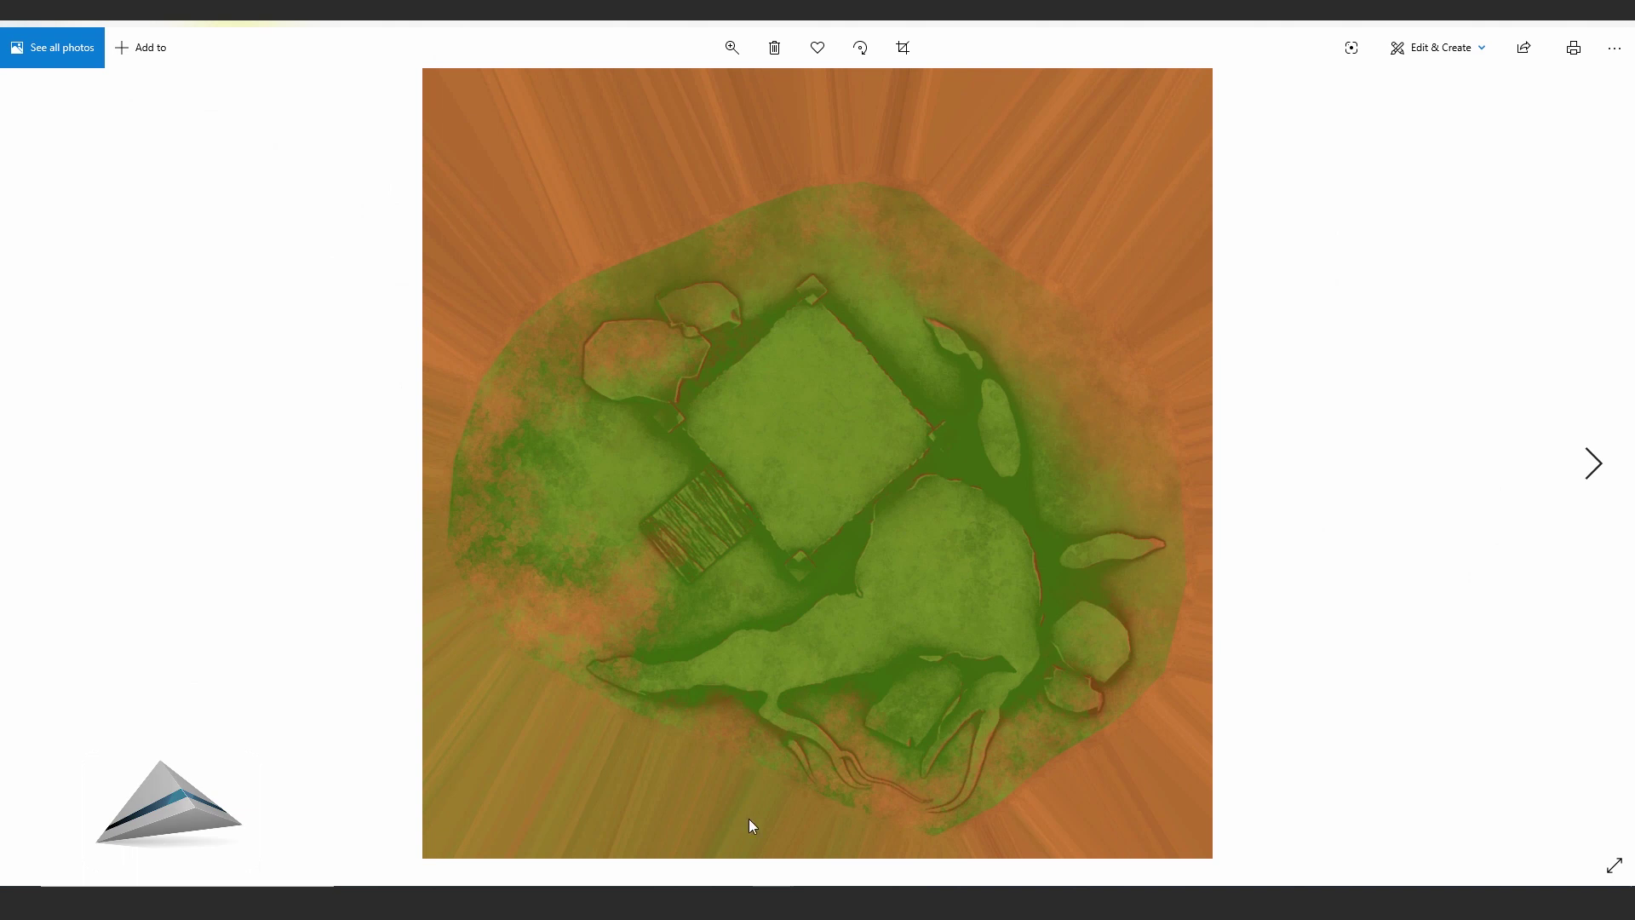
left_click(1623, 27)
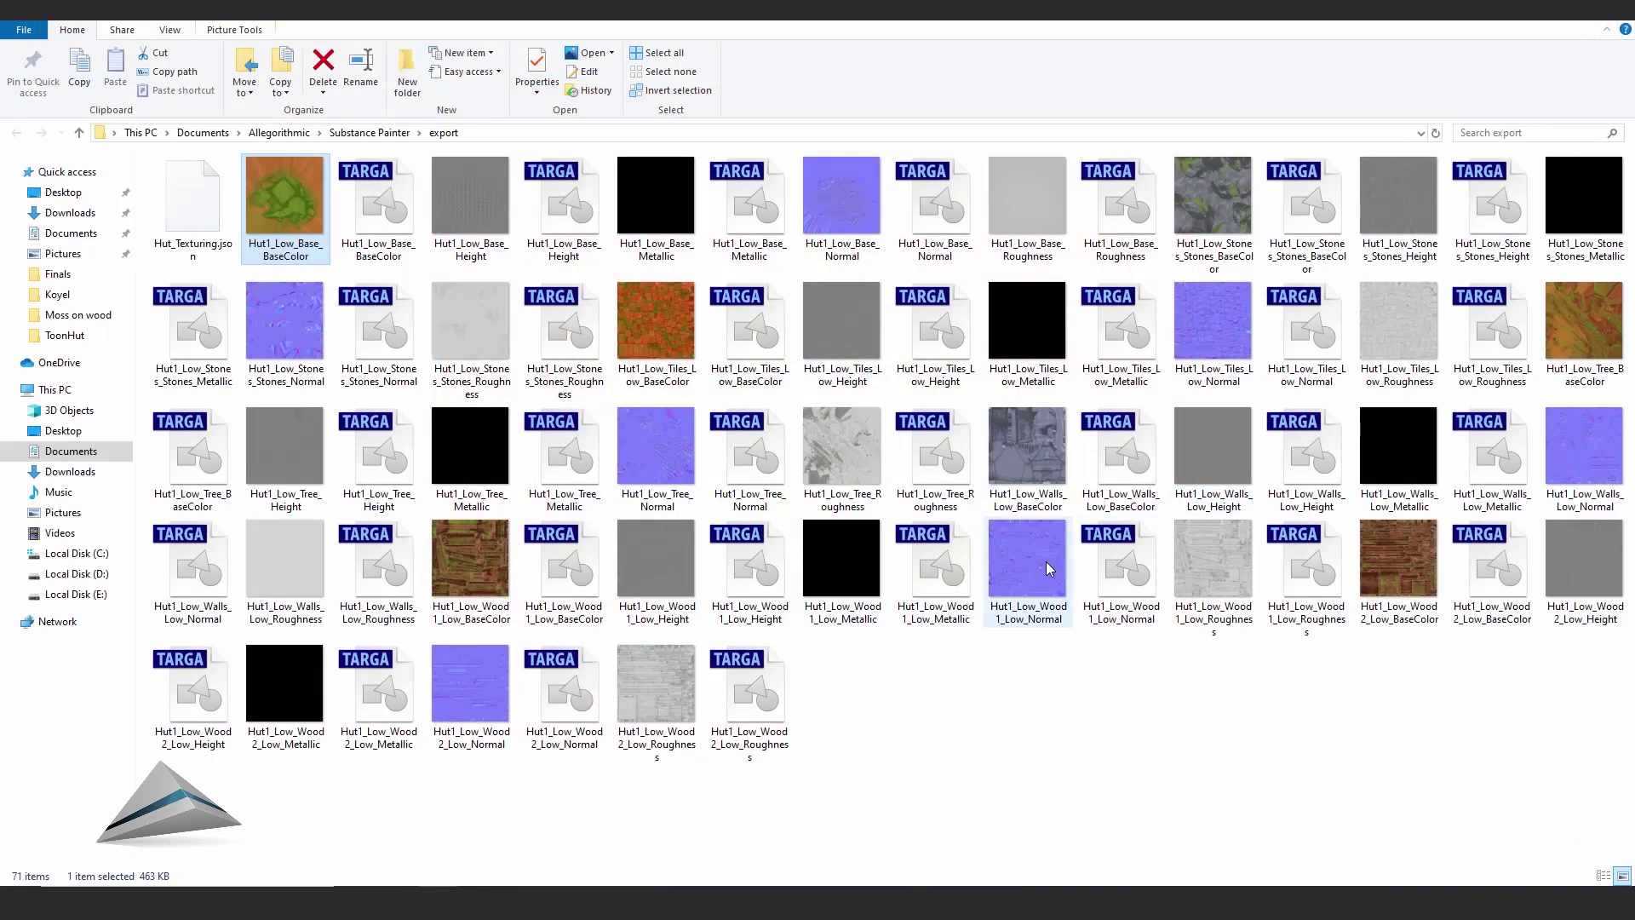
left_click(1022, 748)
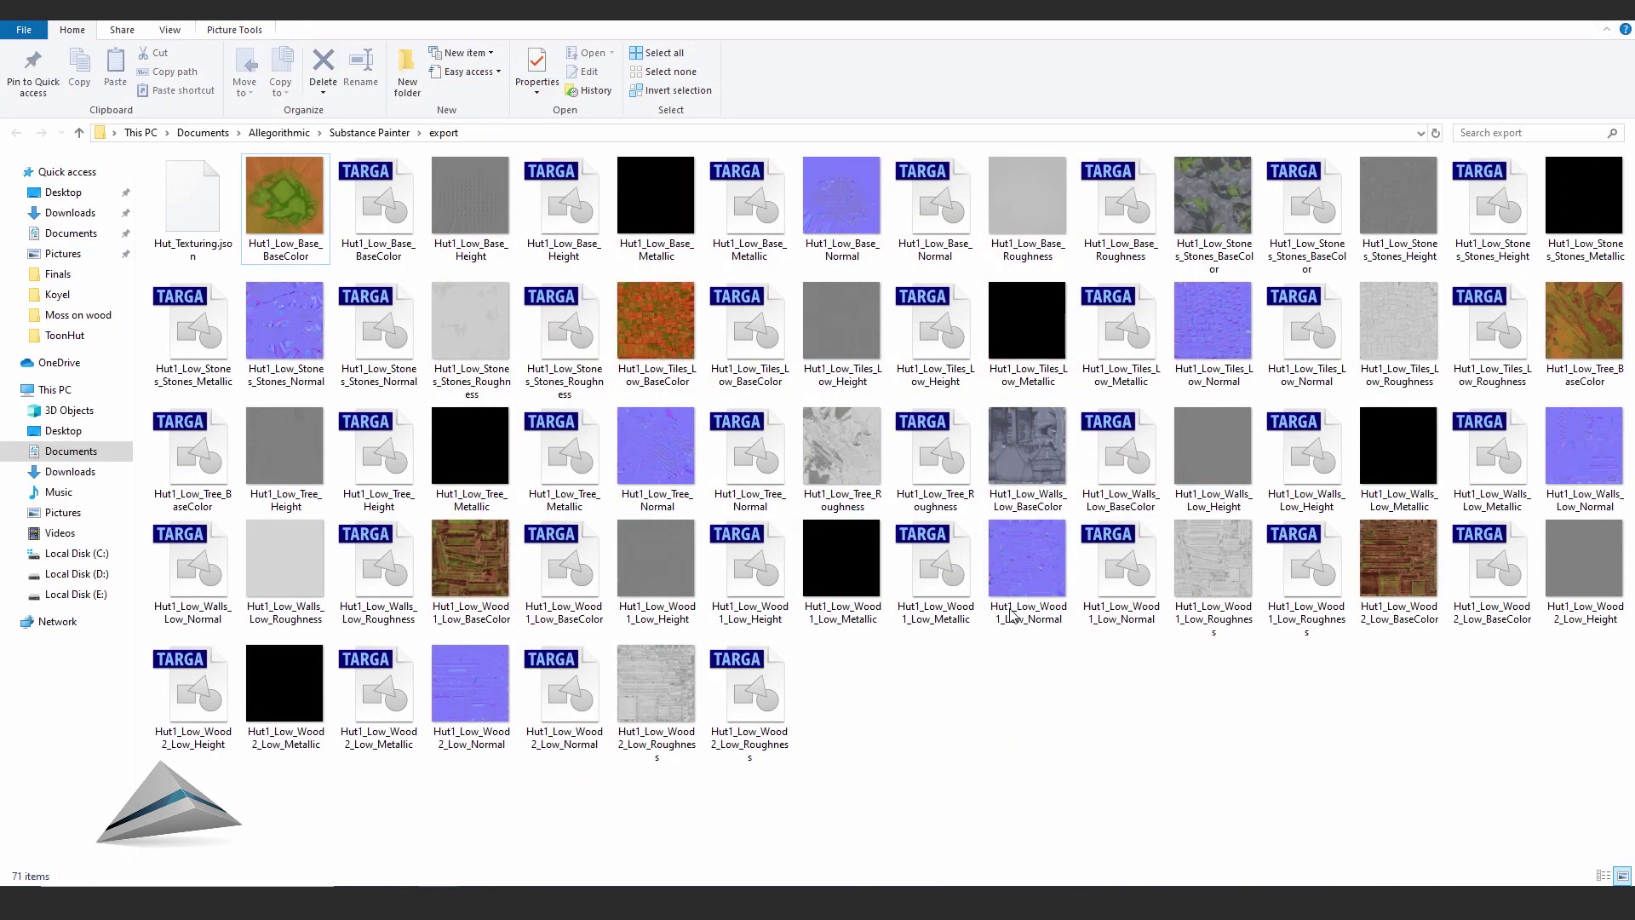
double_click(1014, 455)
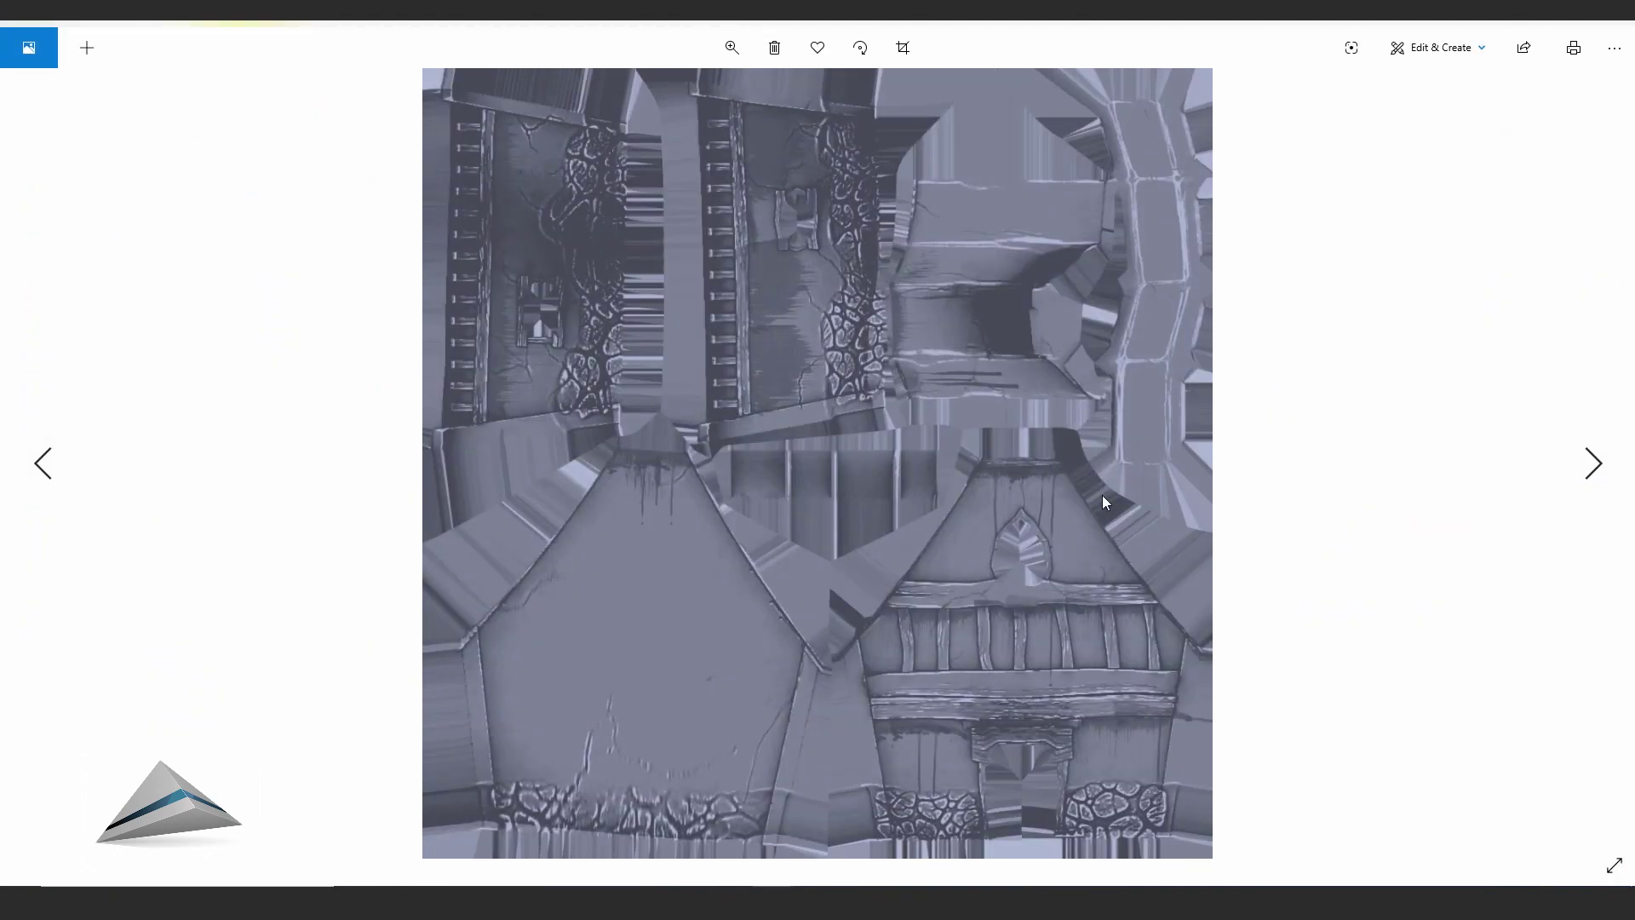
left_click(1618, 23)
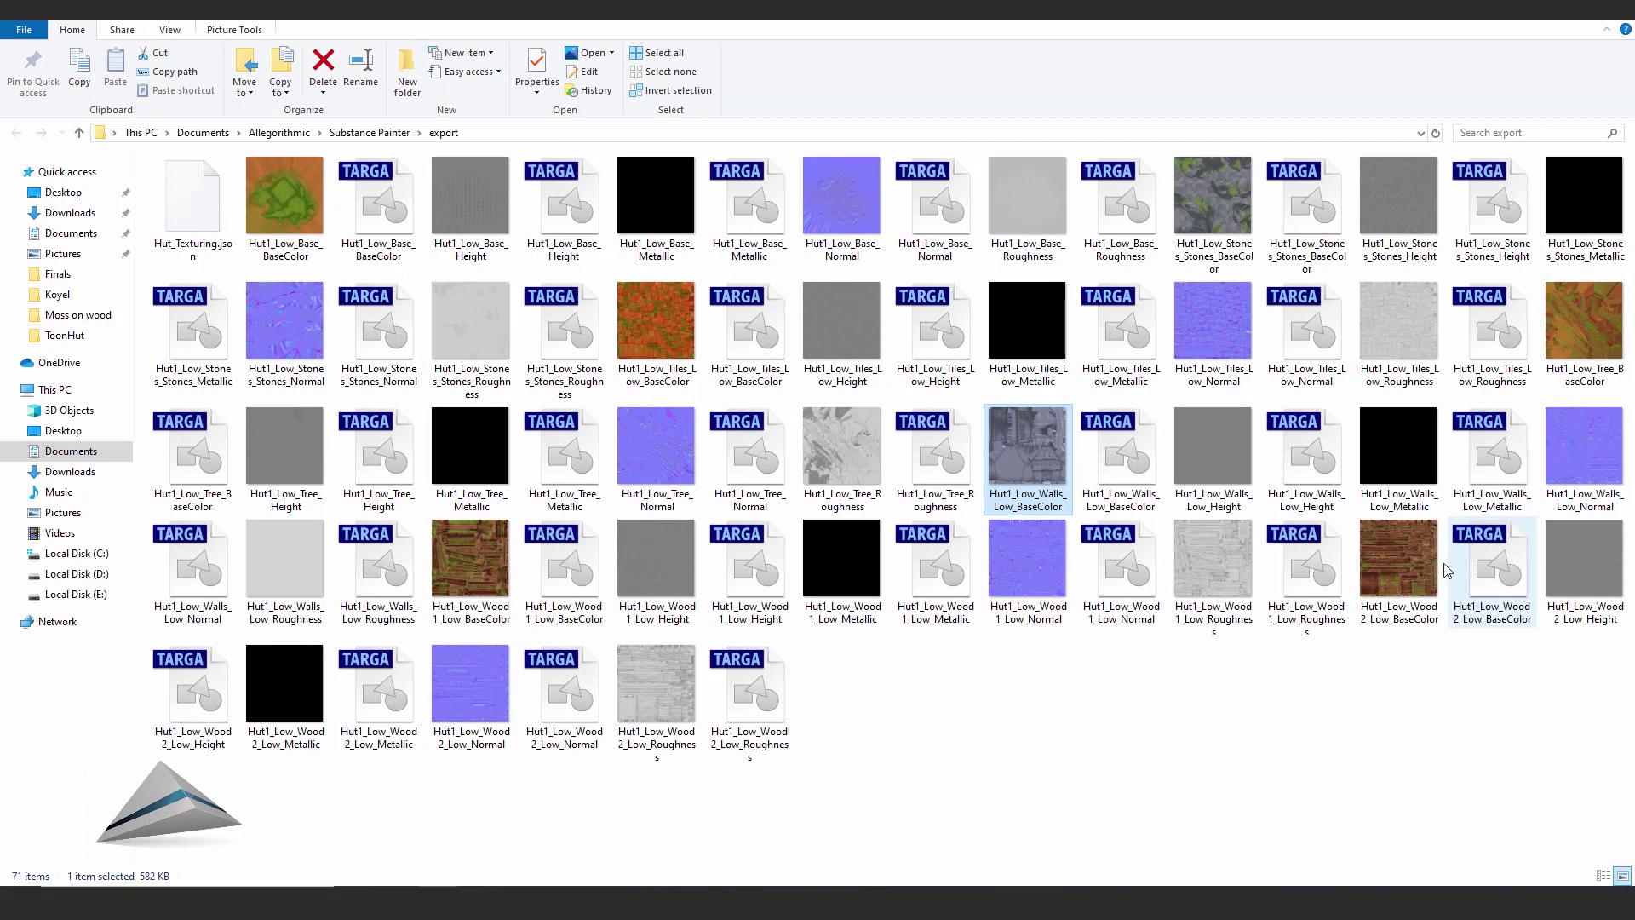
mouse_move(656, 686)
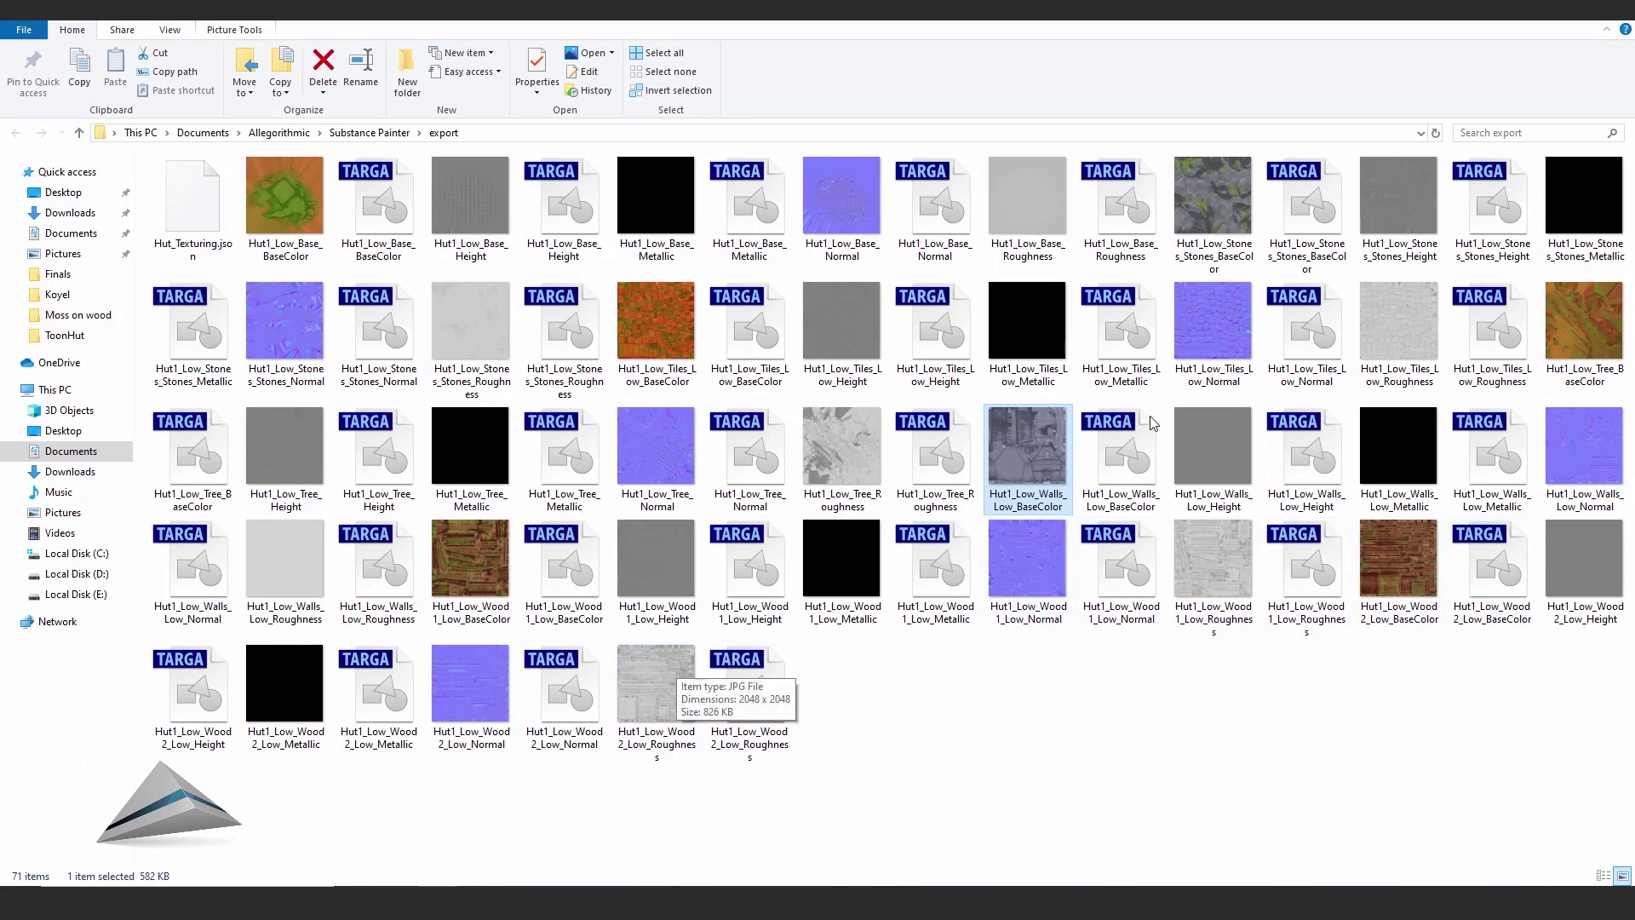
double_click(1227, 205)
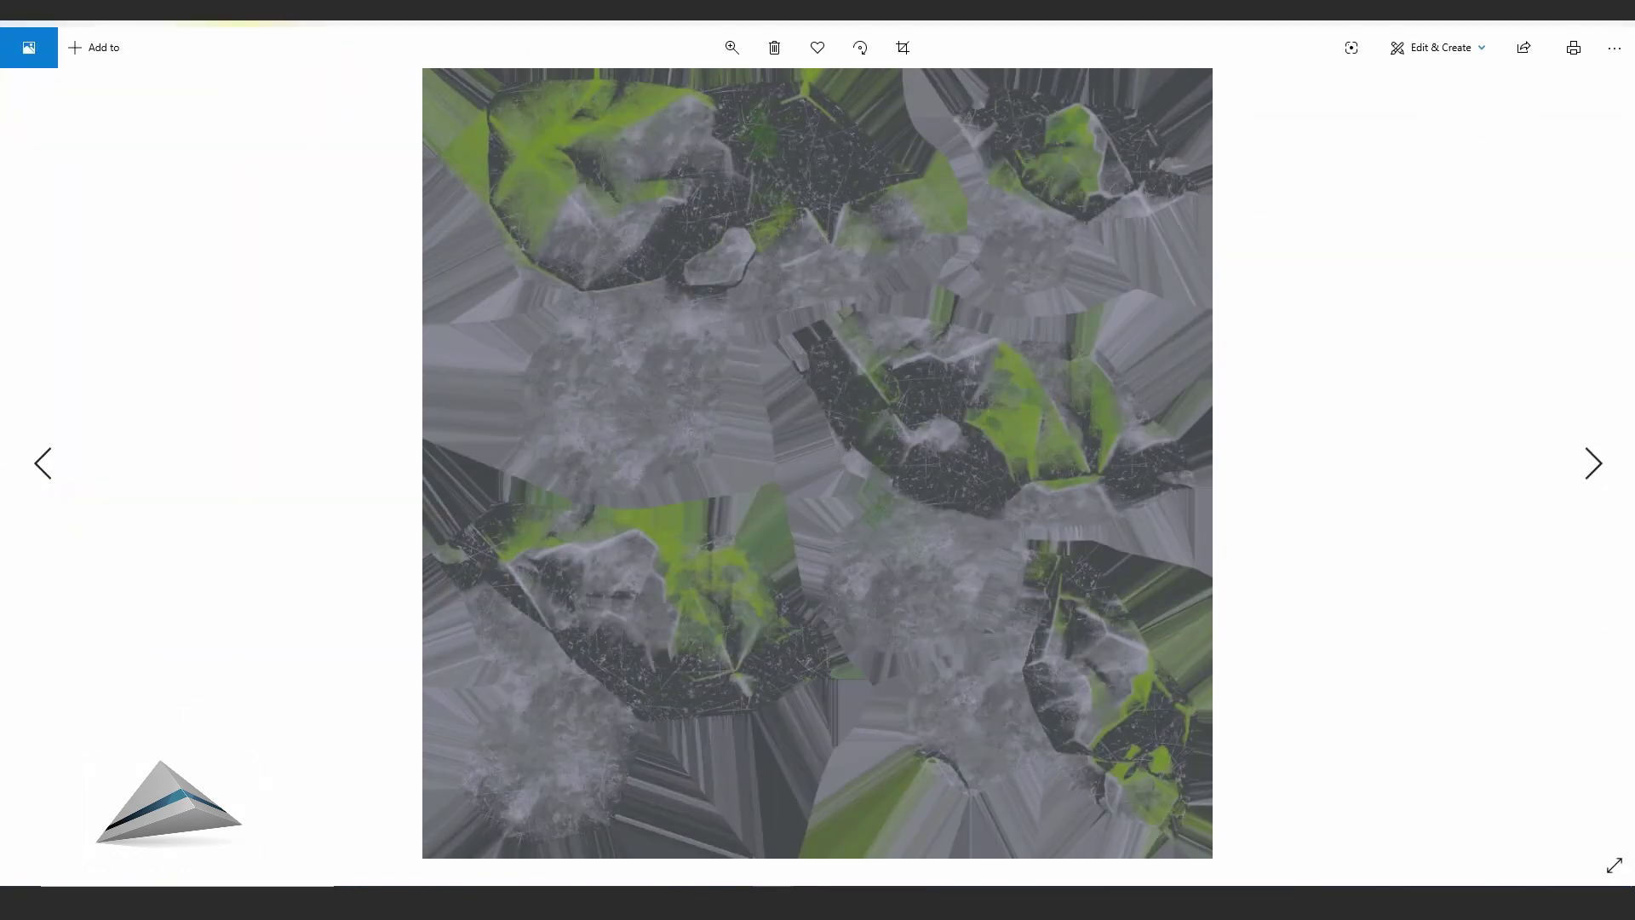
left_click(1615, 24)
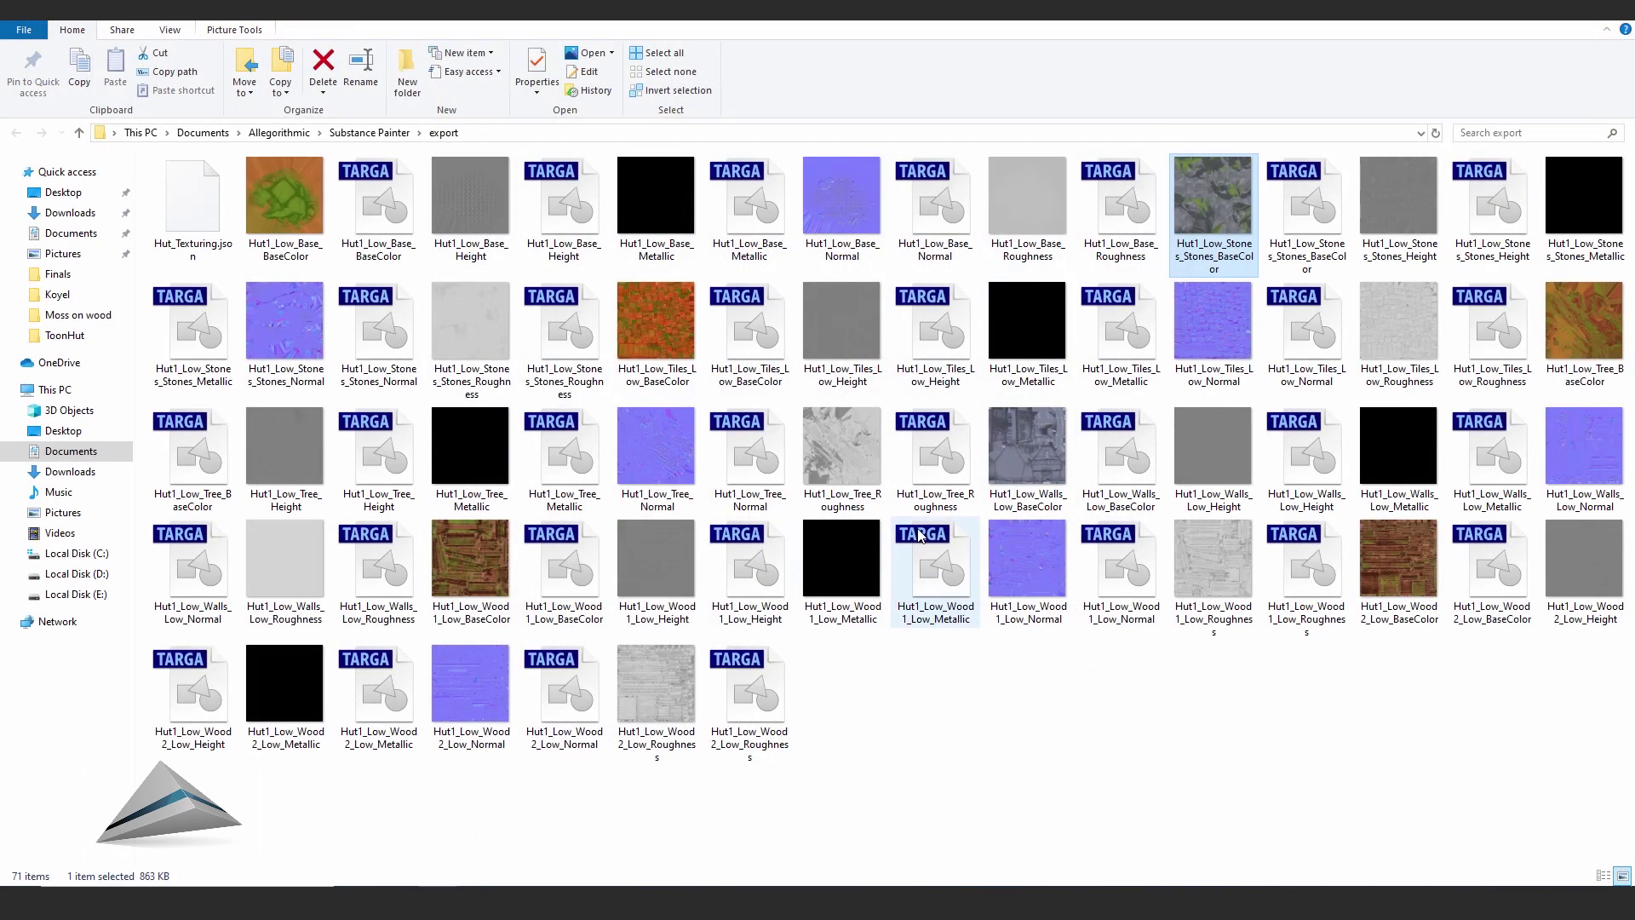